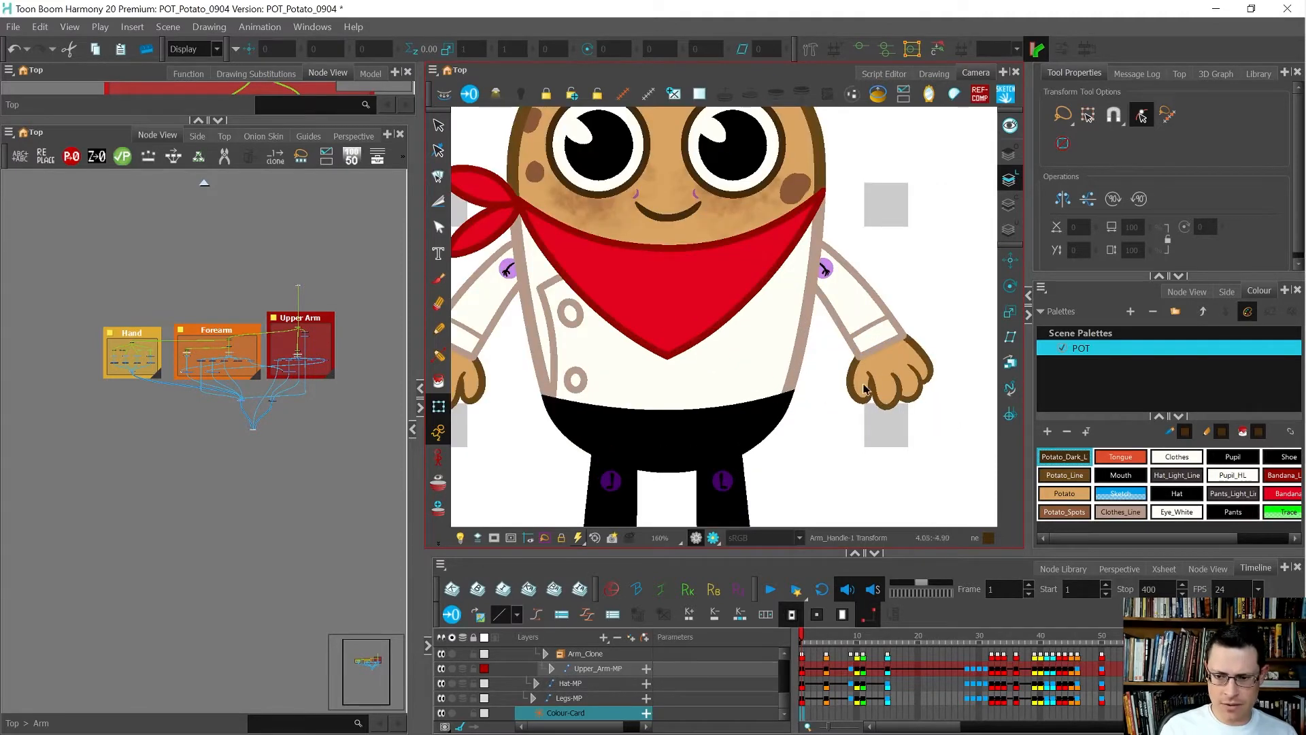
Select the front-view hand beside the closed side of the jacket and compare its pose on frames 1 and 5.
left_click(863, 392)
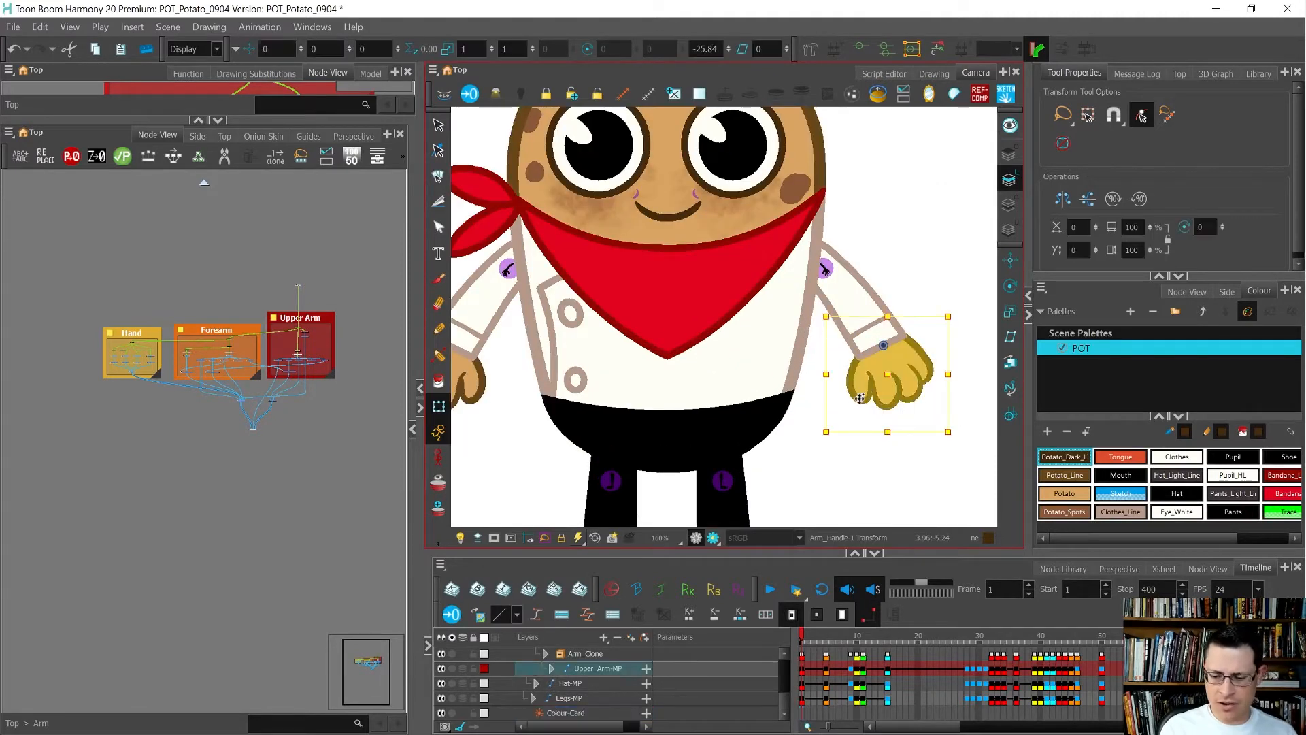
key("period")
key("period")
key("period")
key("period")
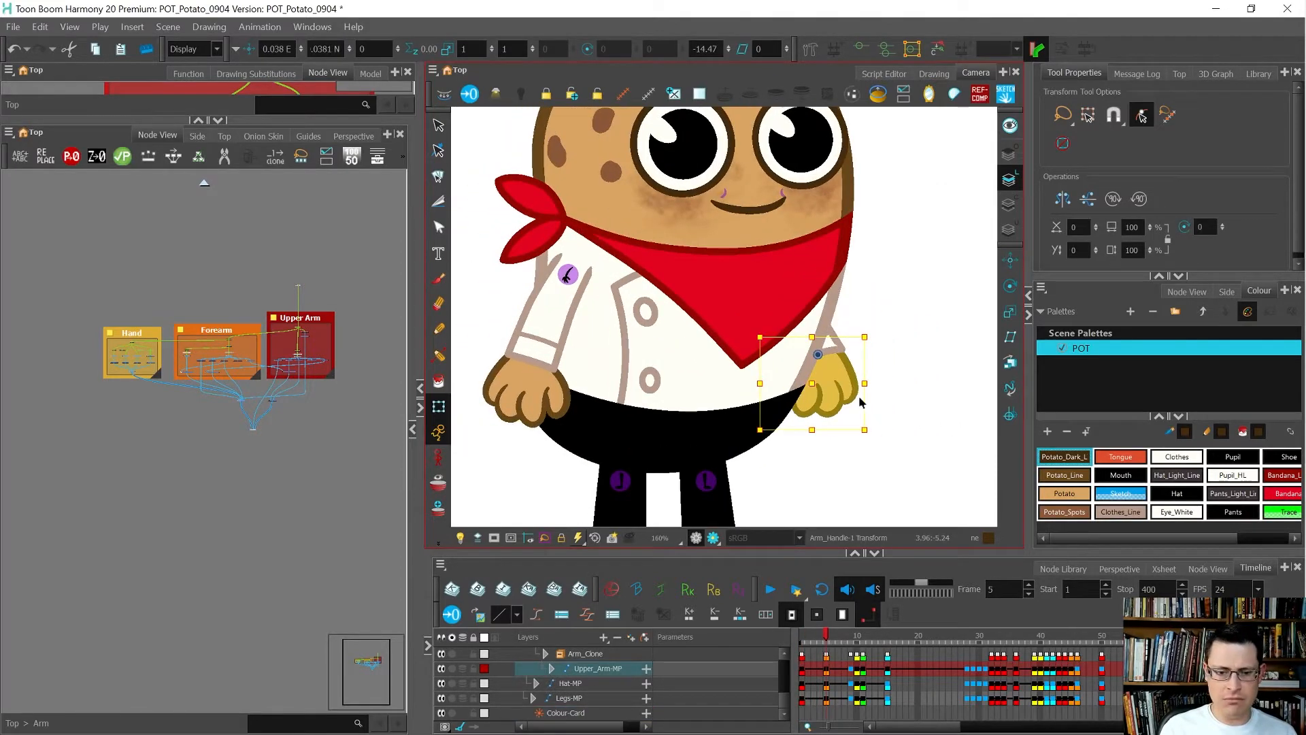
key("comma")
key("comma")
key("comma")
key("comma")
Show the drawing substitutions in an enlarged view and select the hand drawing on frame 1 to list its alternatives.
left_click(257, 73)
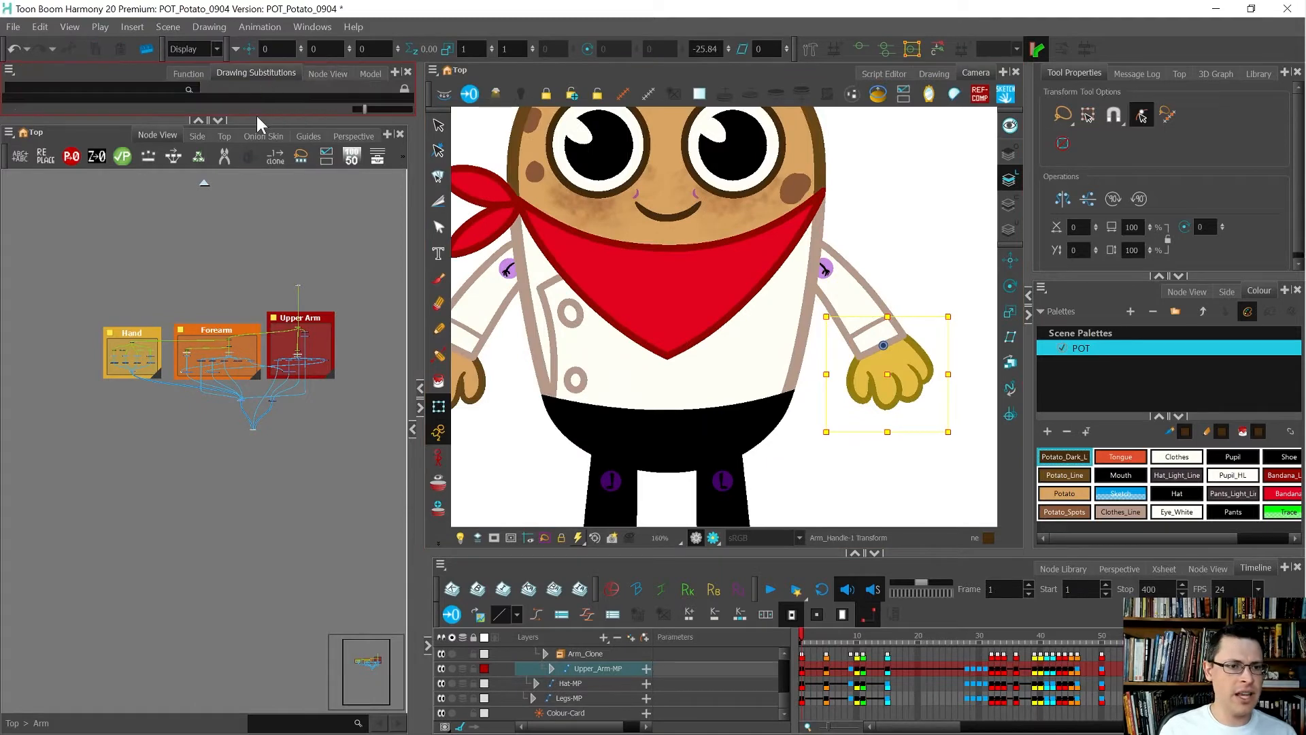
mouse_move(256, 120)
left_mouse_down()
mouse_move(243, 376)
mouse_move(263, 302)
left_mouse_up()
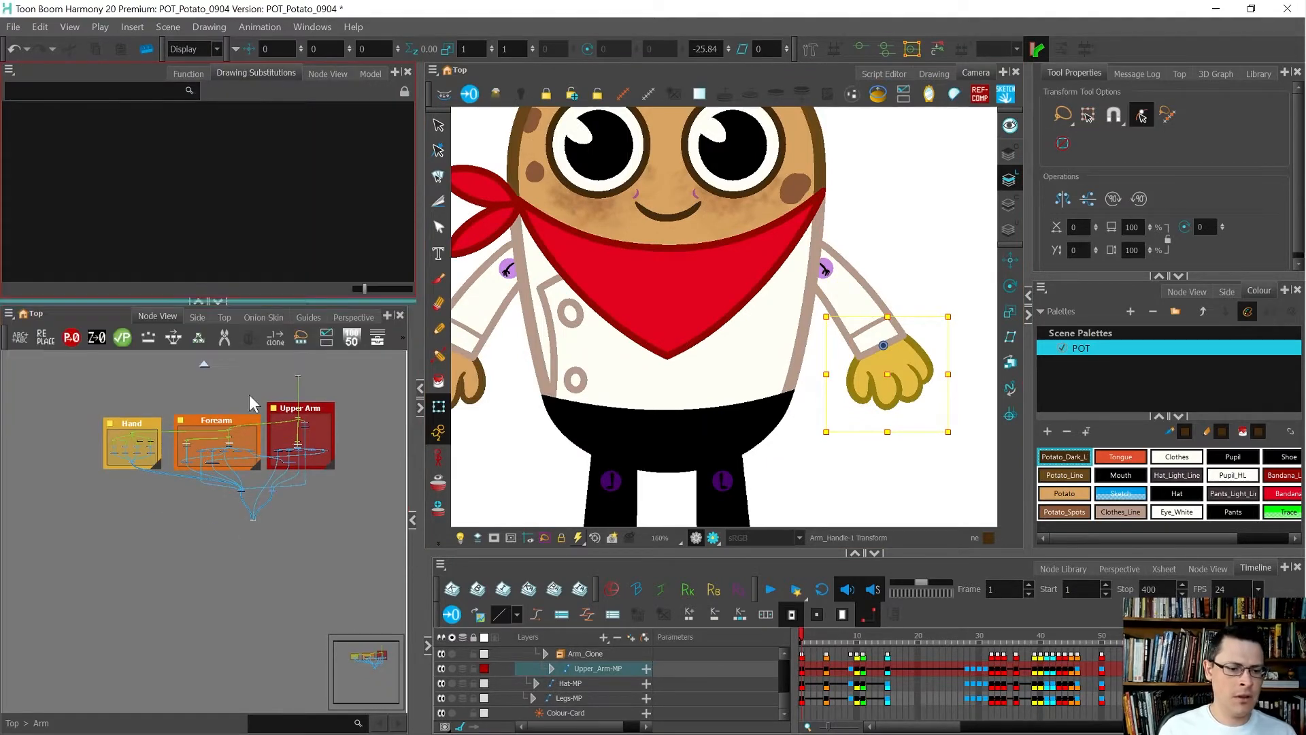
left_click(844, 386)
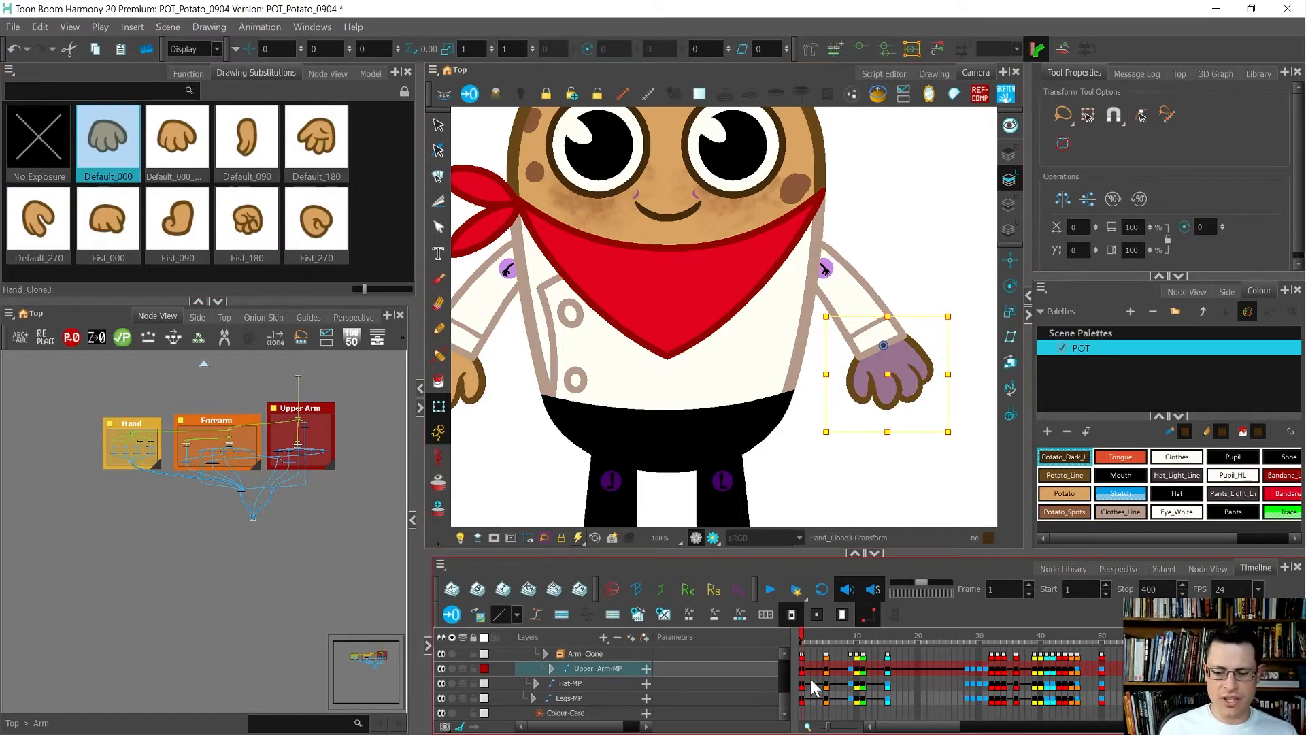
On frame 5, swap the far hand, partly behind the body, for the Default_180 drawing.
key("apostrophe")
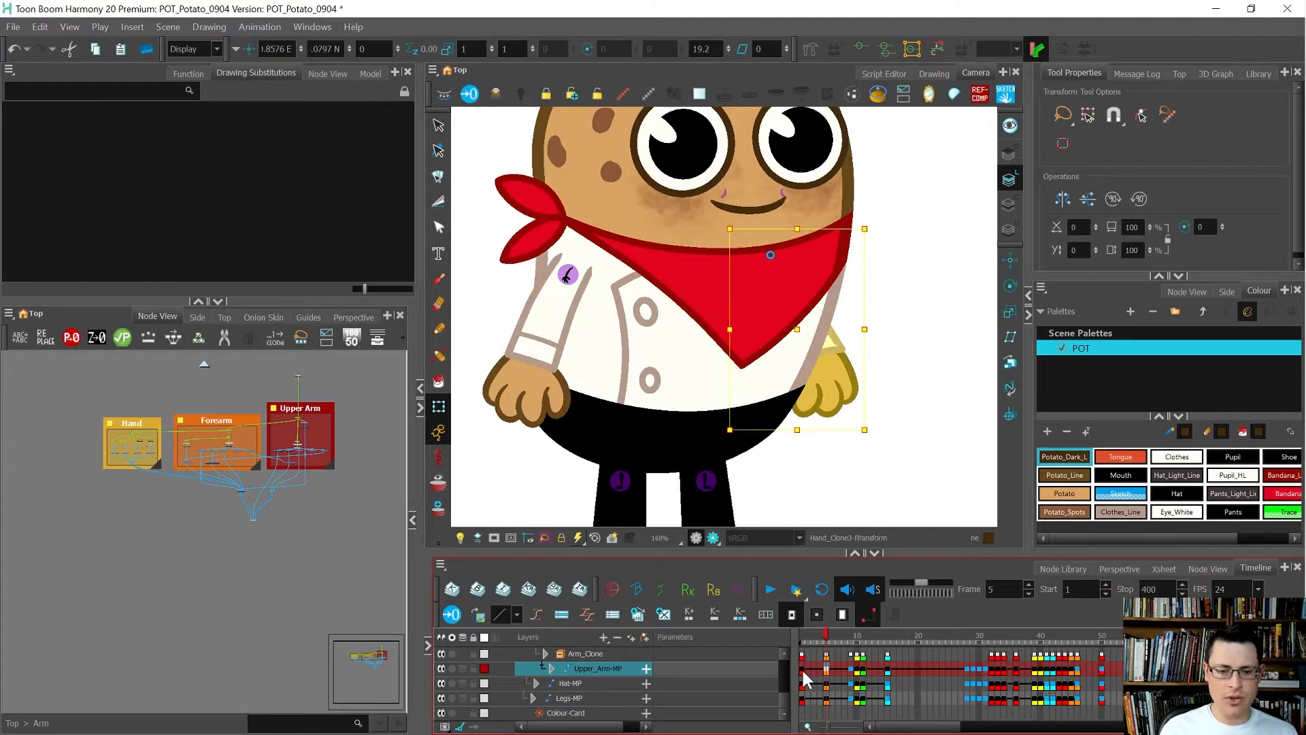
left_click(837, 386)
key("p")
left_click(836, 482)
left_click(844, 400)
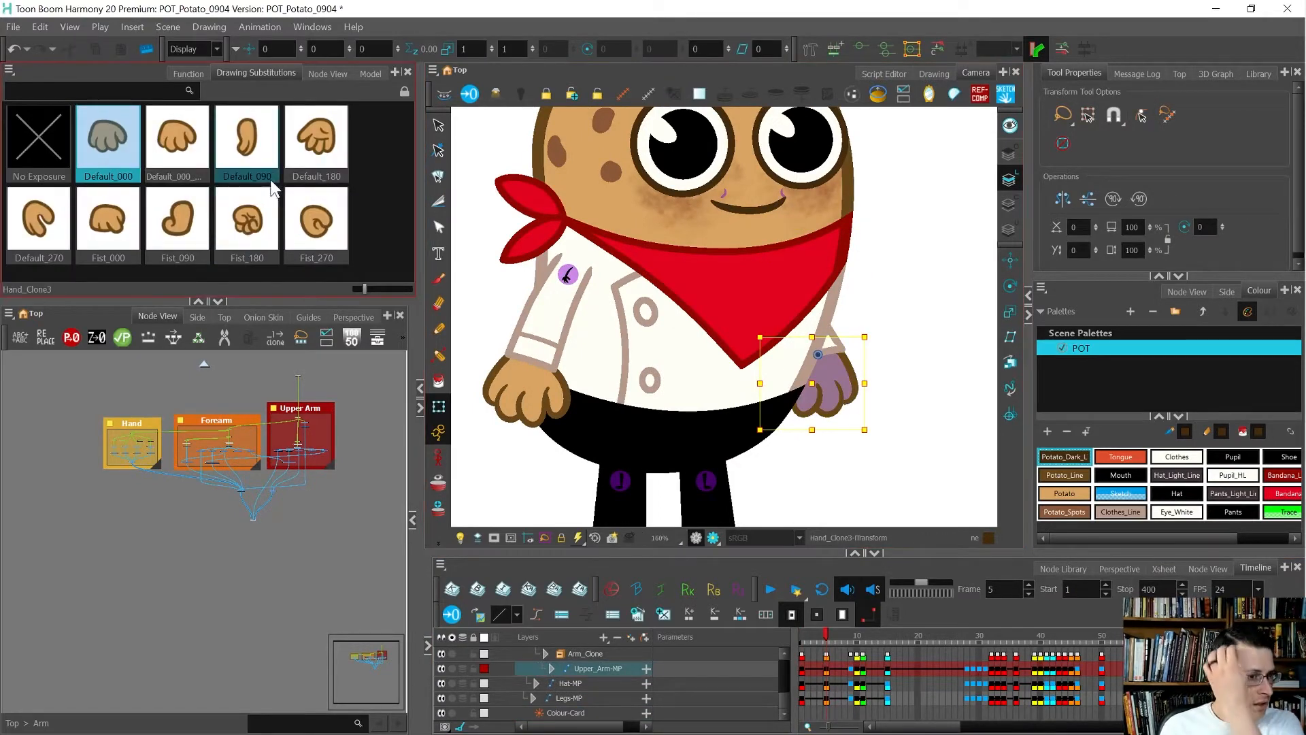
left_click(310, 165)
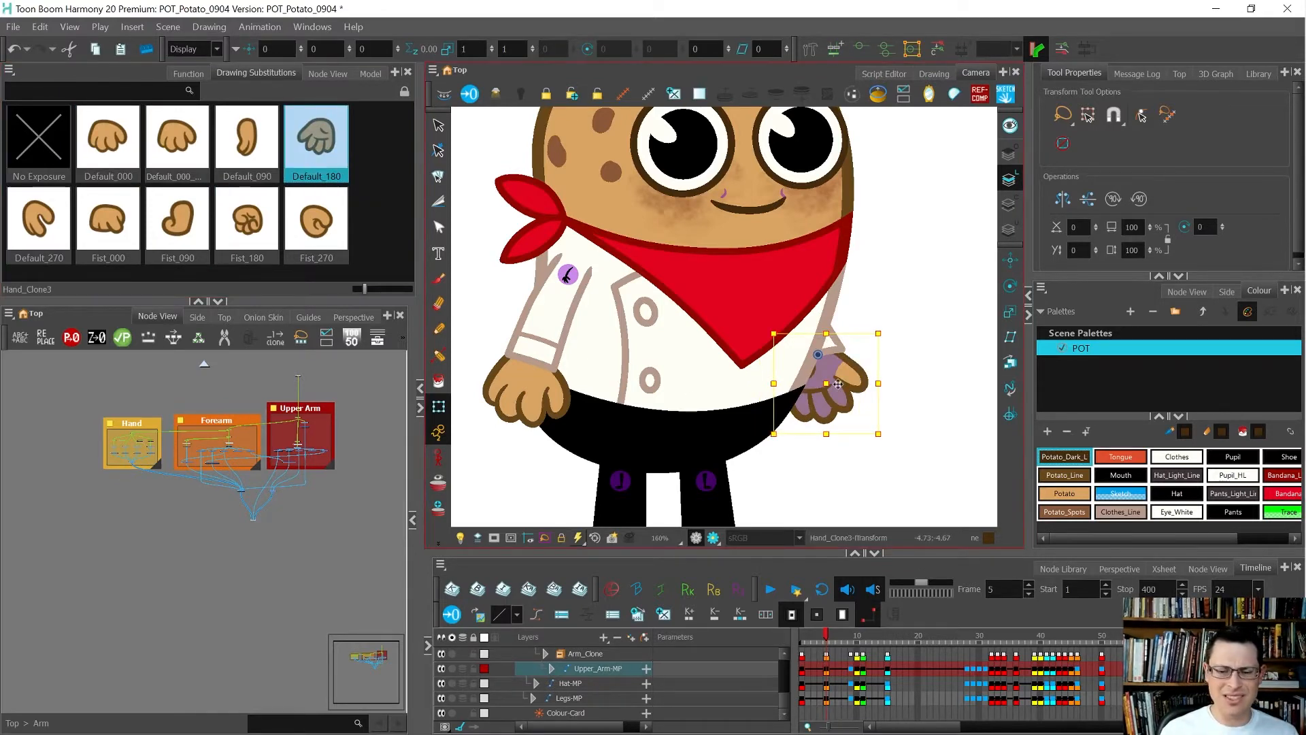
On frame 11, try Default_270 for the hand below the bandana knot, and settle on the Default_090 drawing.
key("period")
key("period")
key("period")
key("period")
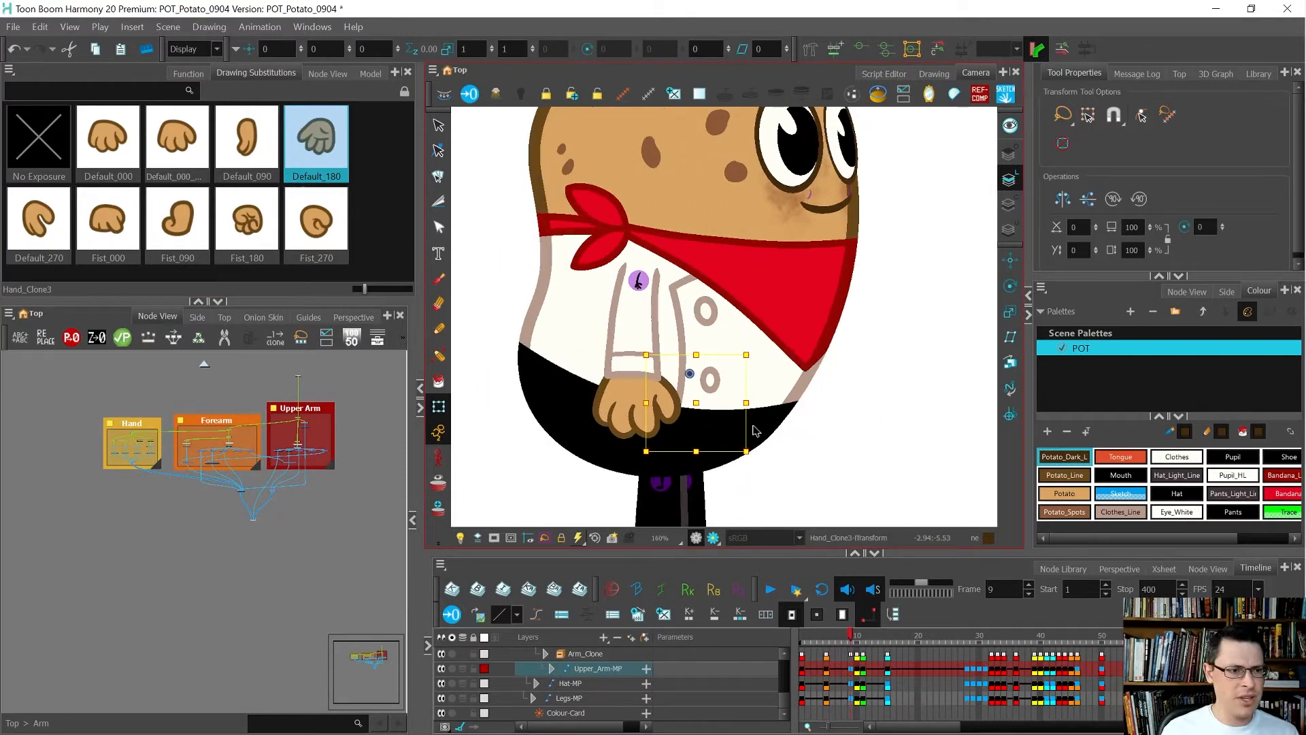
key("period")
key("period")
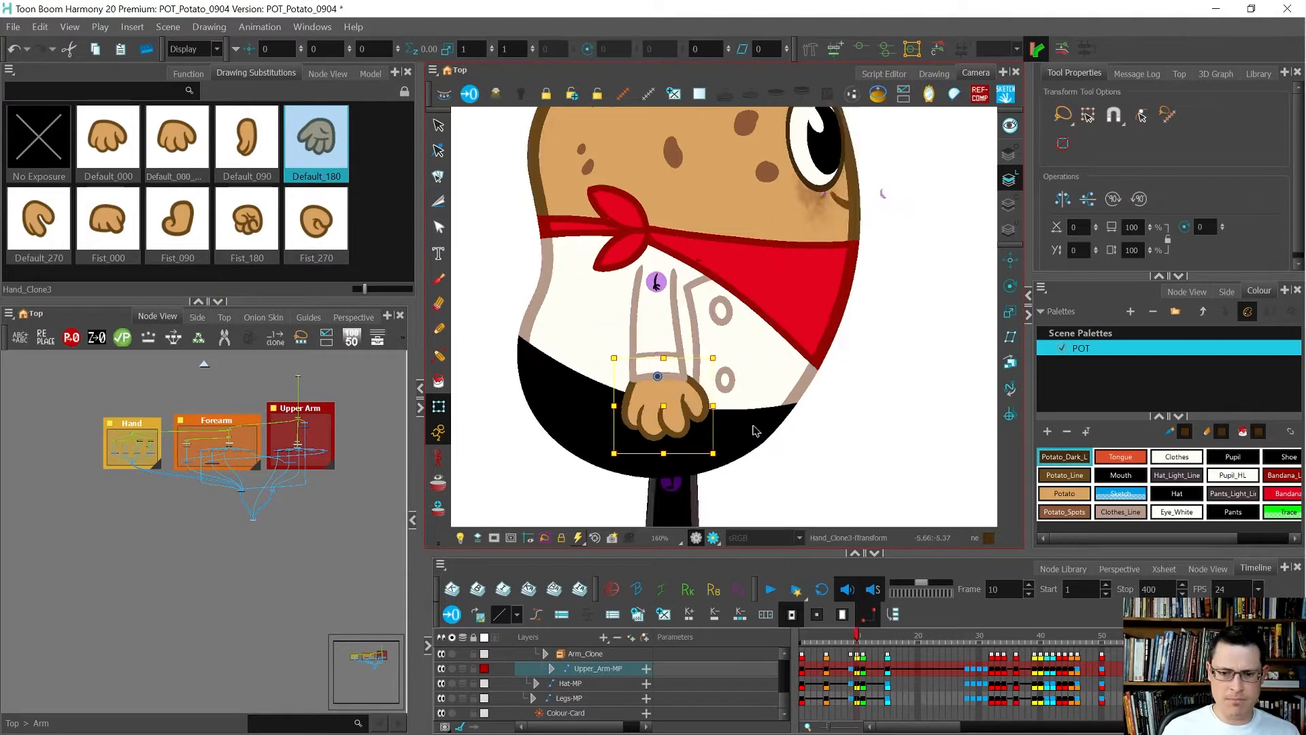
key("period")
key("comma")
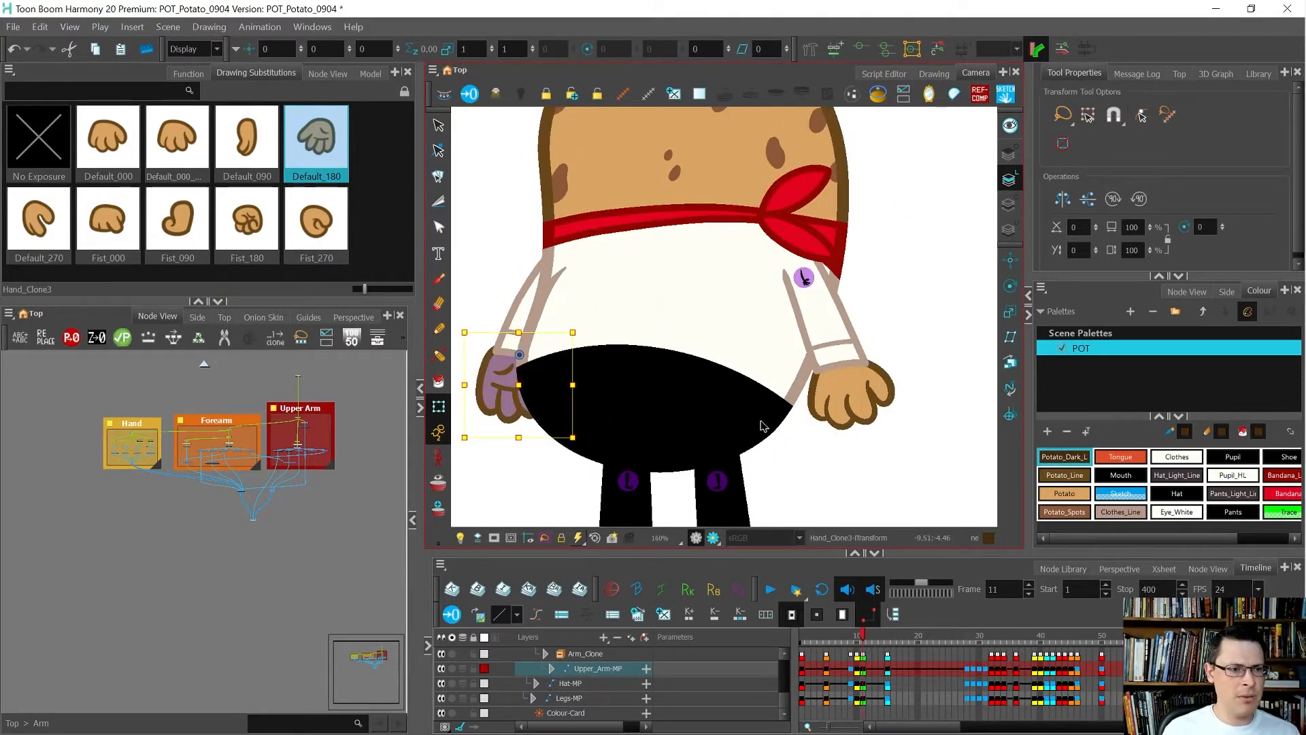
left_click(856, 402)
left_click(48, 238)
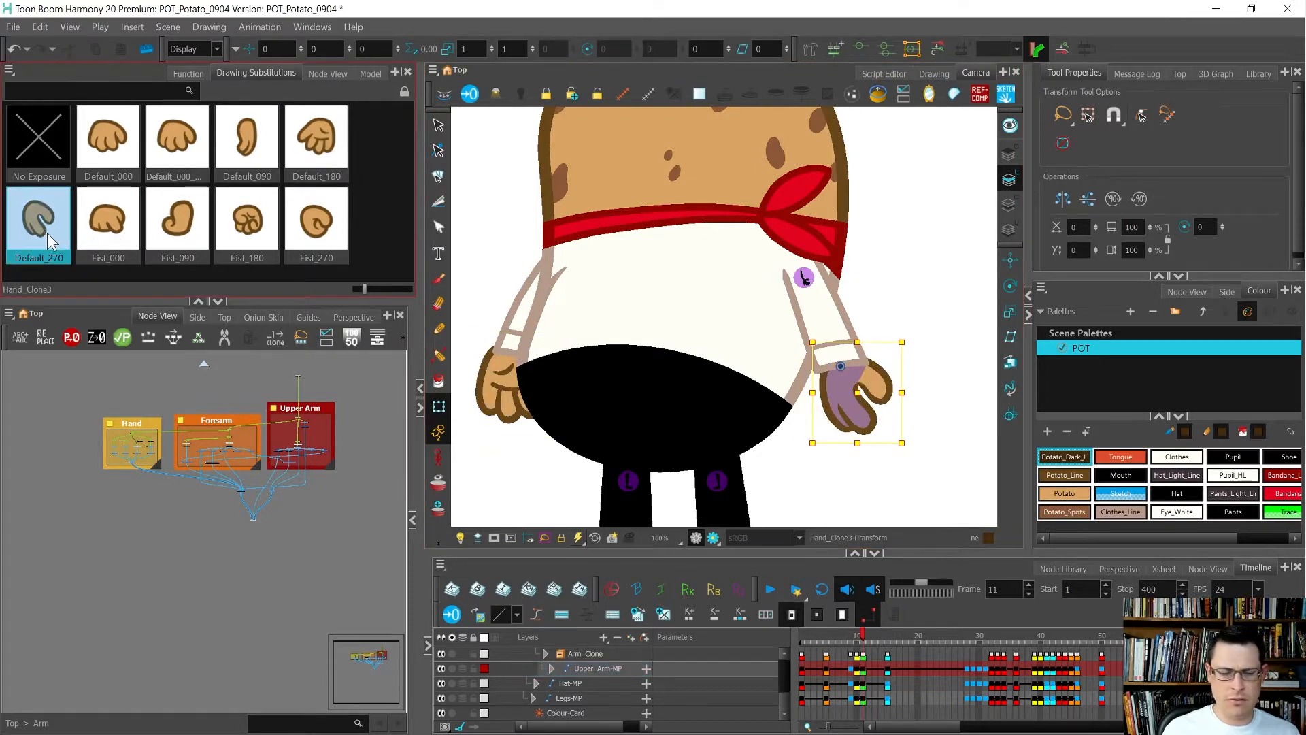
left_click(263, 133)
On frame 15, rotate the arm below the bandana knot closer to the body, to an angle of 62.6.
key("period")
scroll(849, 385, "down", 3)
scroll(849, 385, "up", 2)
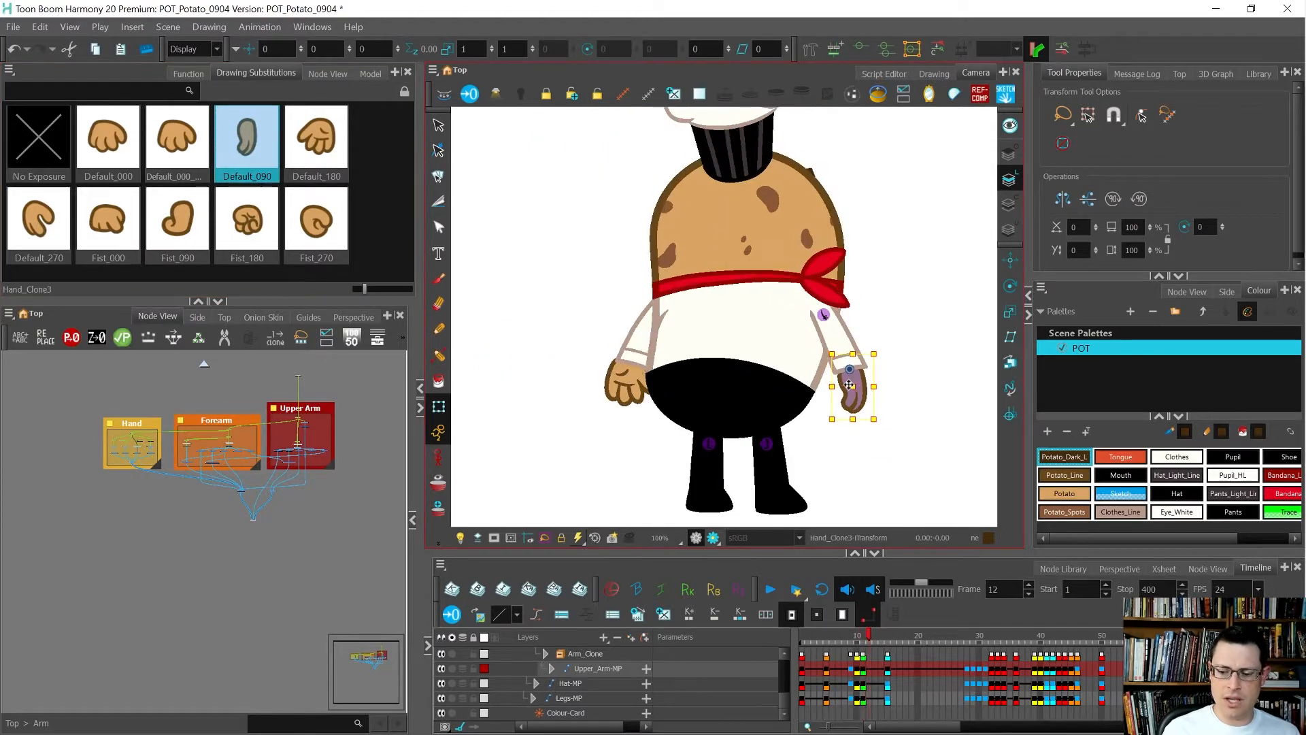
key("period")
key("period")
key("period")
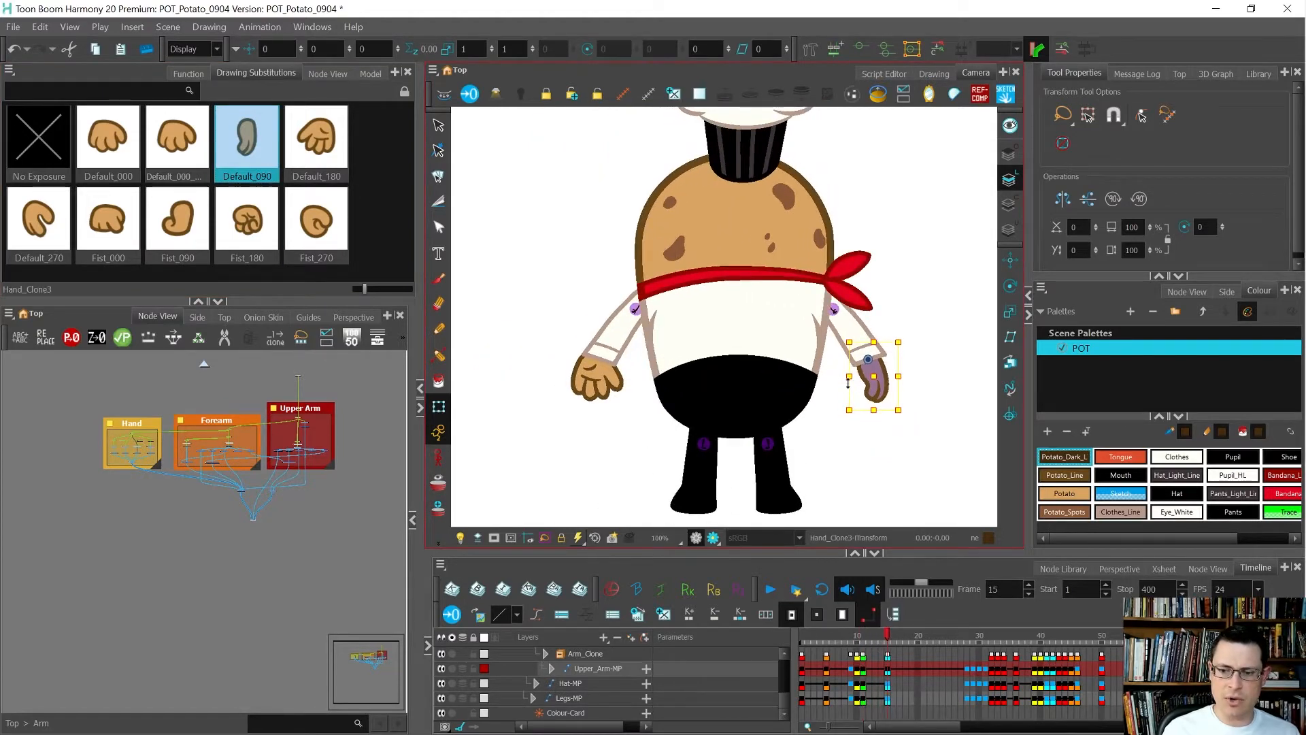
left_click(835, 309)
scroll(885, 395, "up", 1)
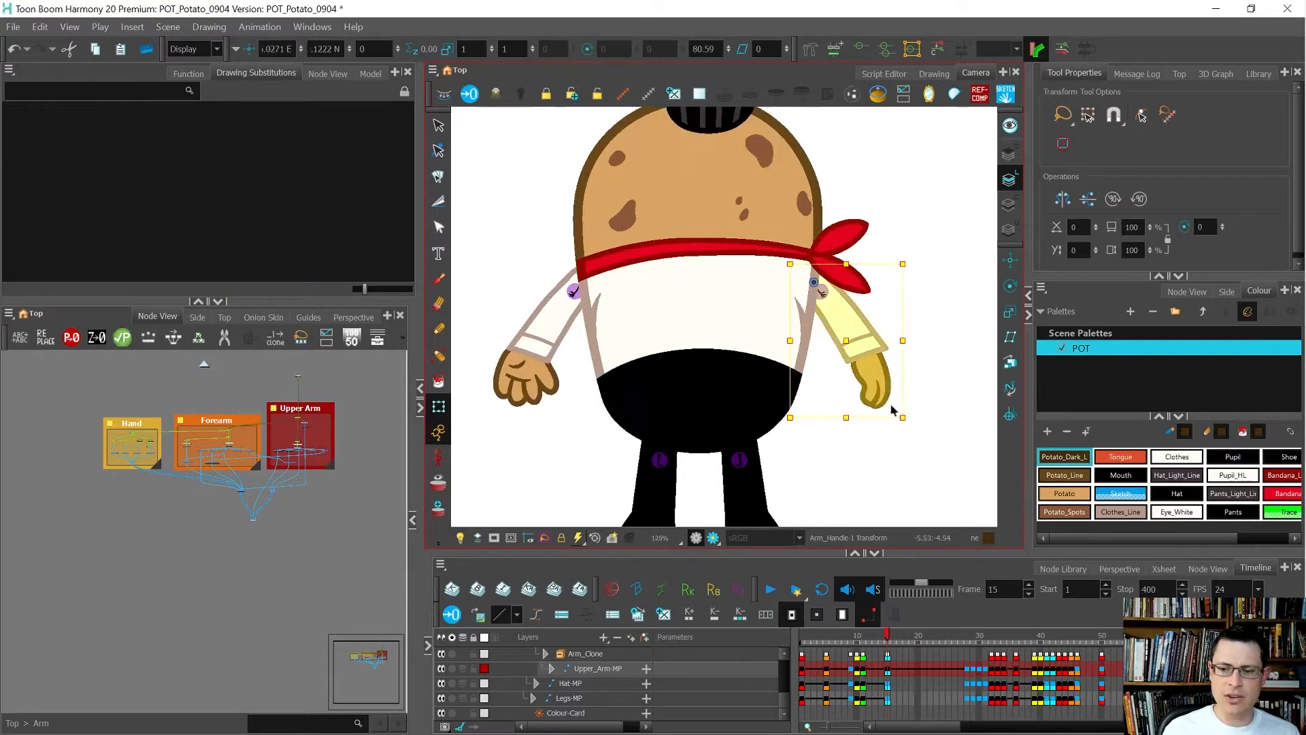
left_click_drag(950, 418, 915, 477)
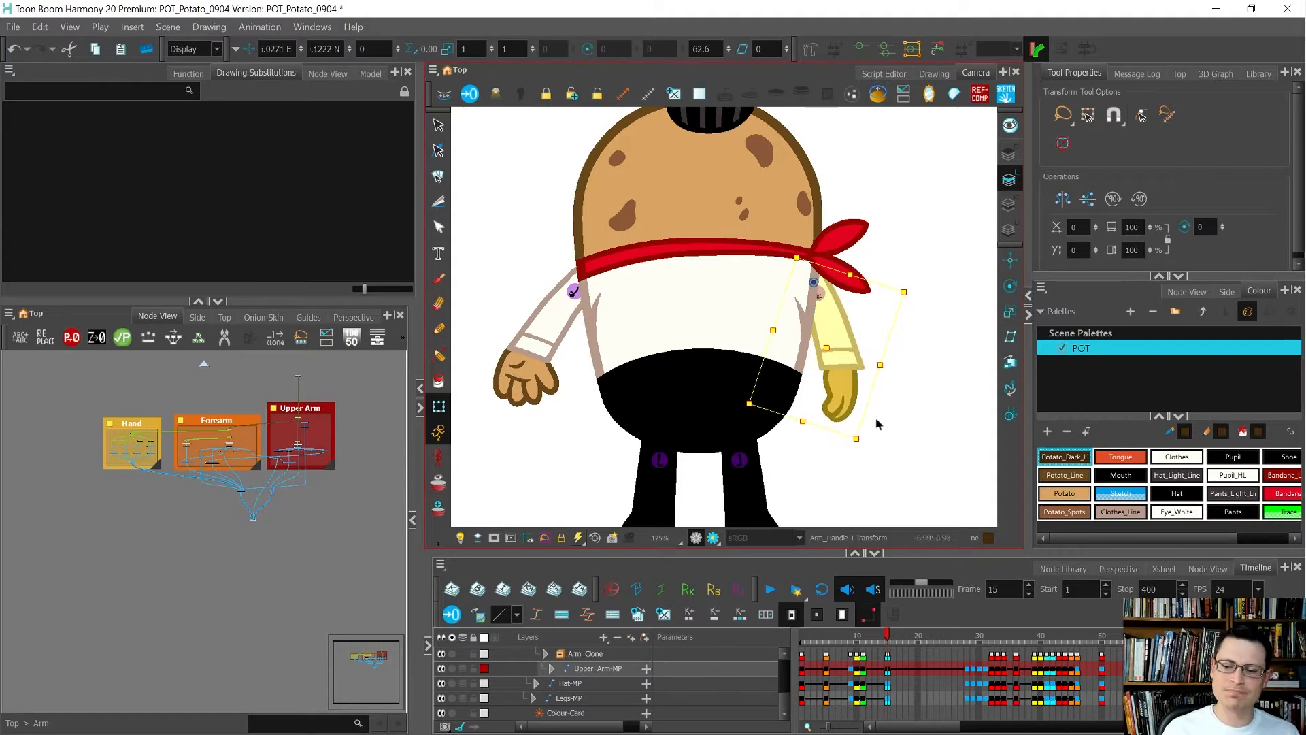
Show the selected arm's deformers and pull the outer cuff corner point inward to narrow the sleeve end on frame 15.
scroll(845, 384, "up", 3)
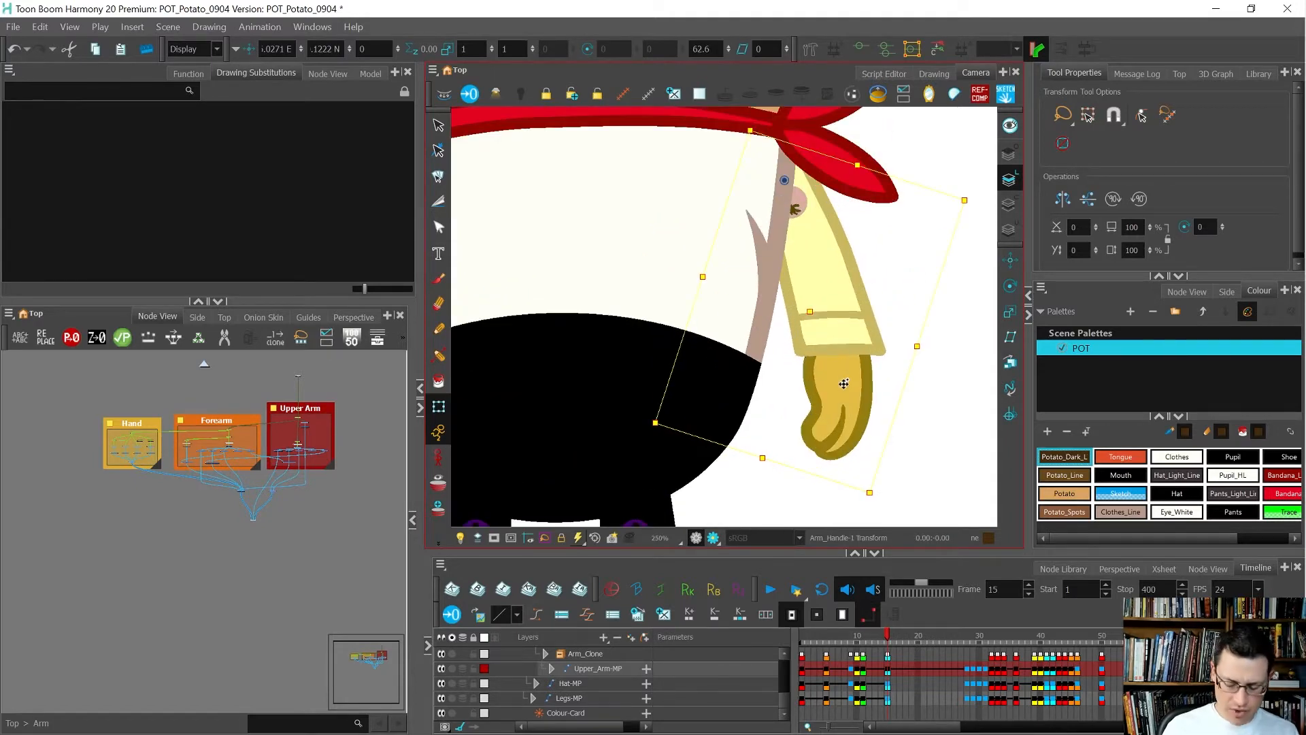
left_click(881, 350)
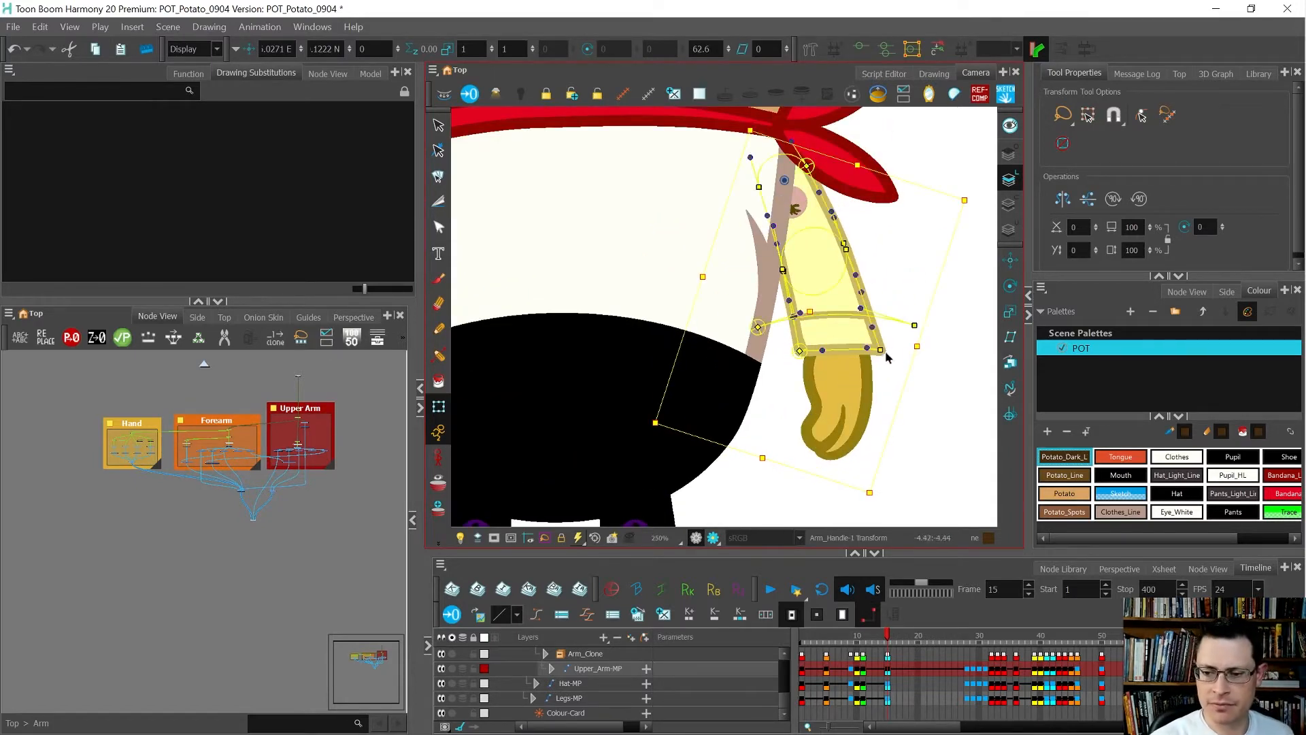
left_click_drag(881, 349, 874, 344)
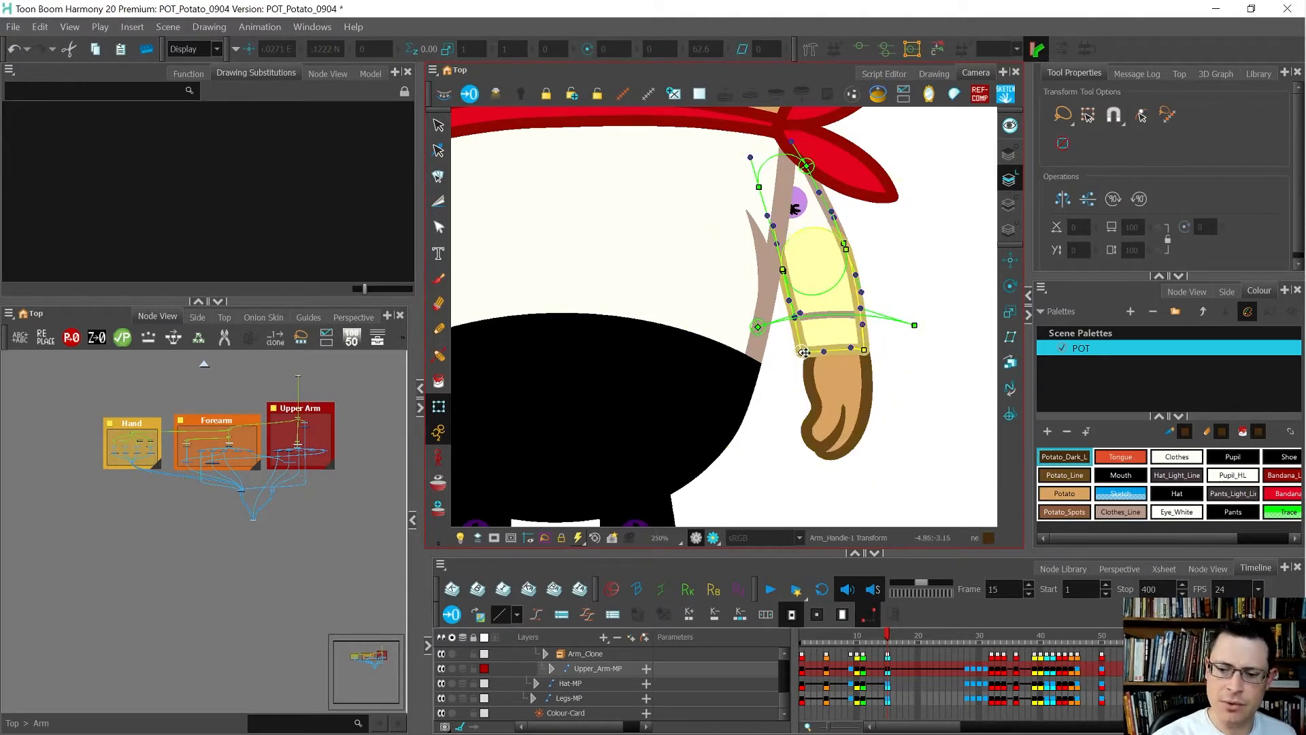
Move the elbow deformer points of the upper arm and forearm toward the pivot, adjust the cuff corner, and deselect the arm.
scroll(794, 272, "up", 8)
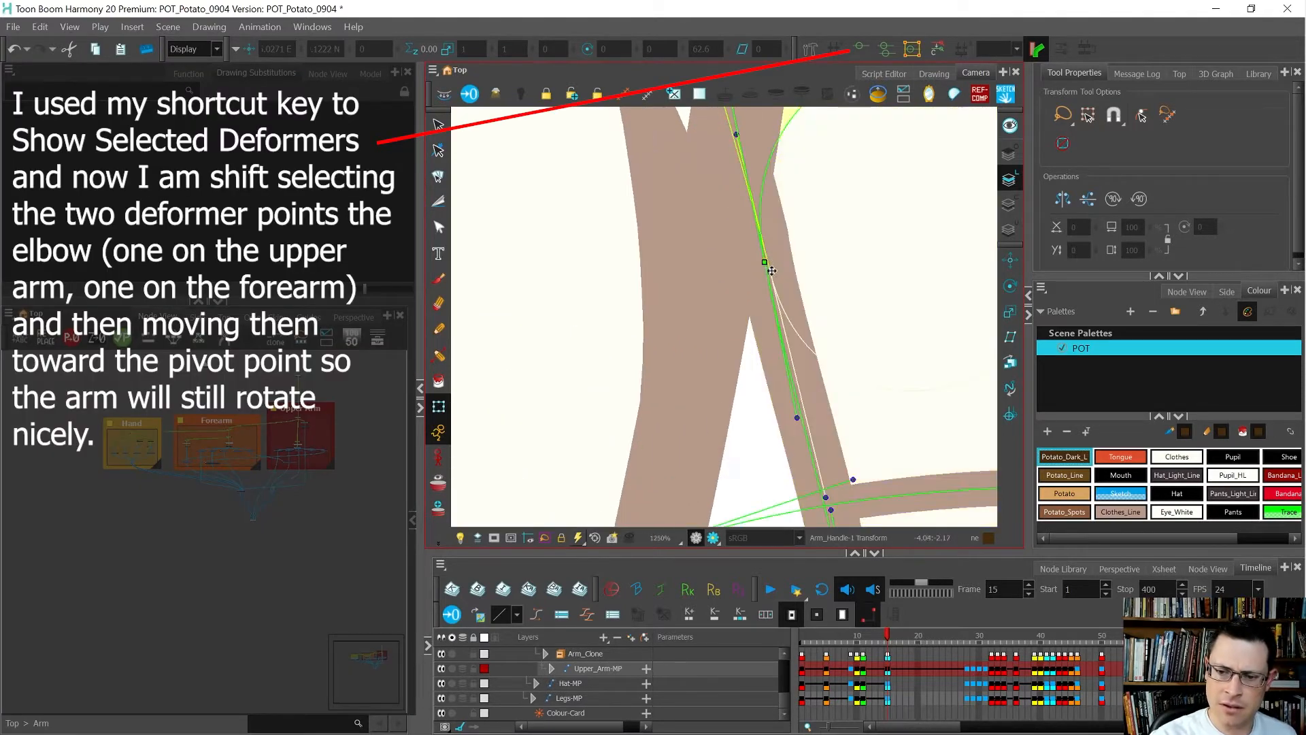
scroll(772, 271, "down", 5)
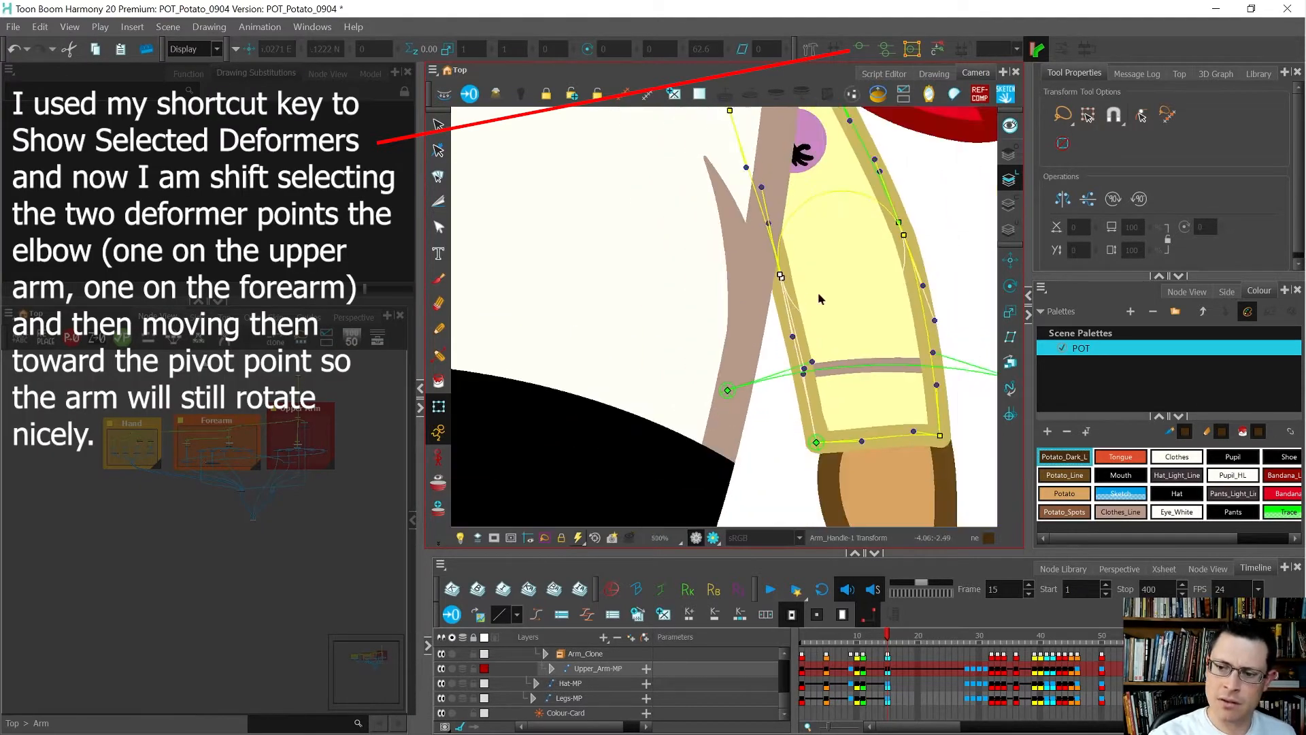
scroll(902, 244, "up", 2)
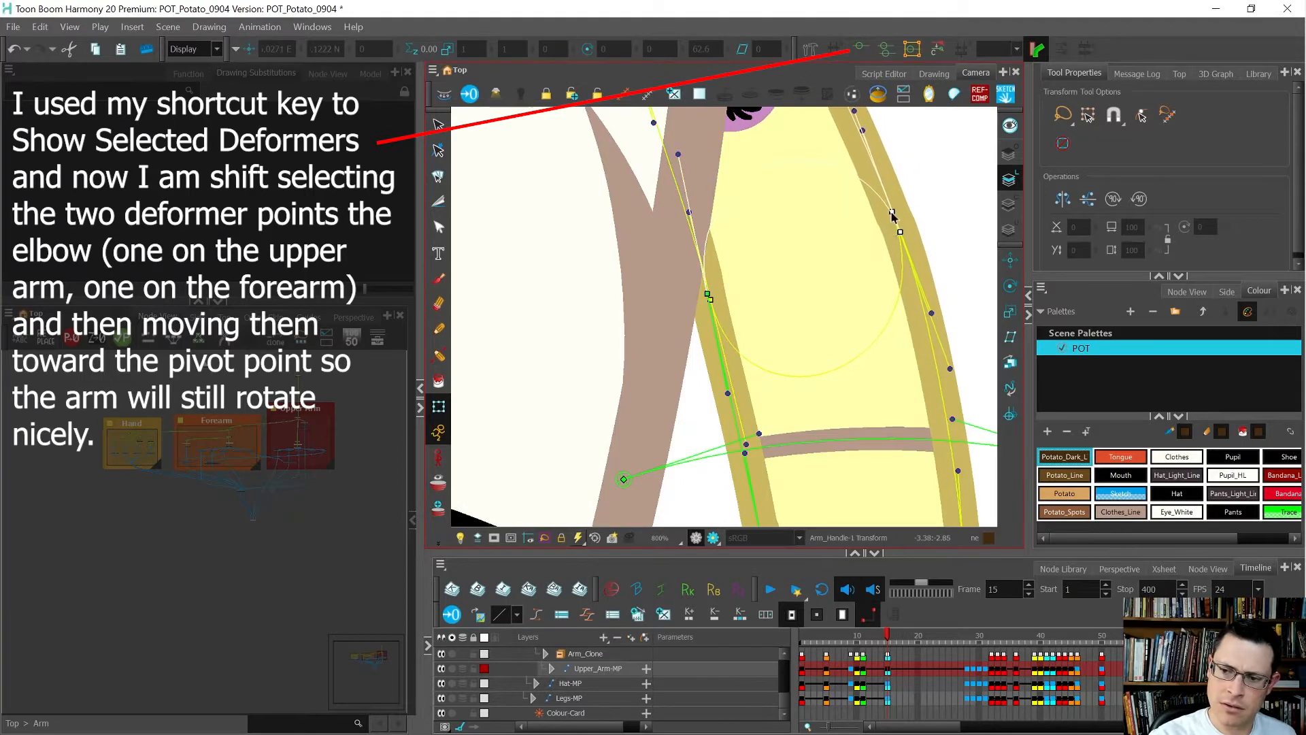
scroll(896, 212, "down", 2)
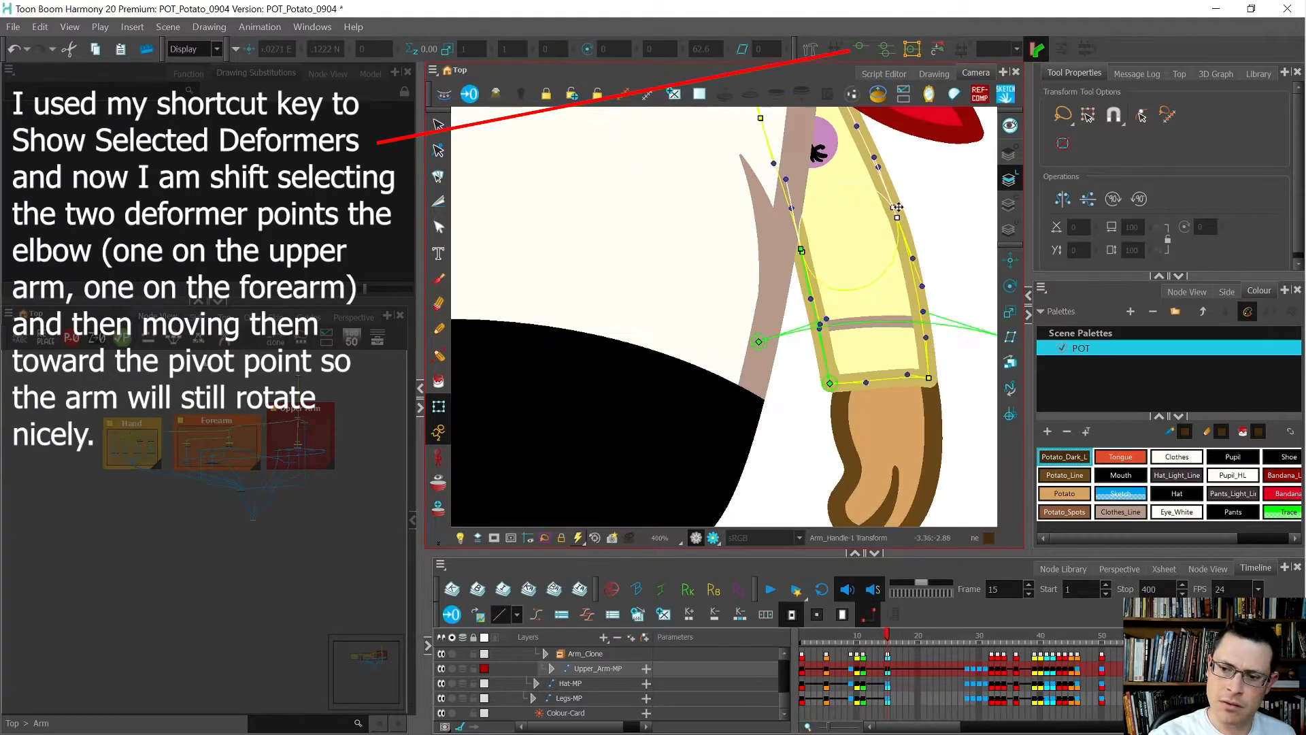
scroll(897, 207, "up", 2)
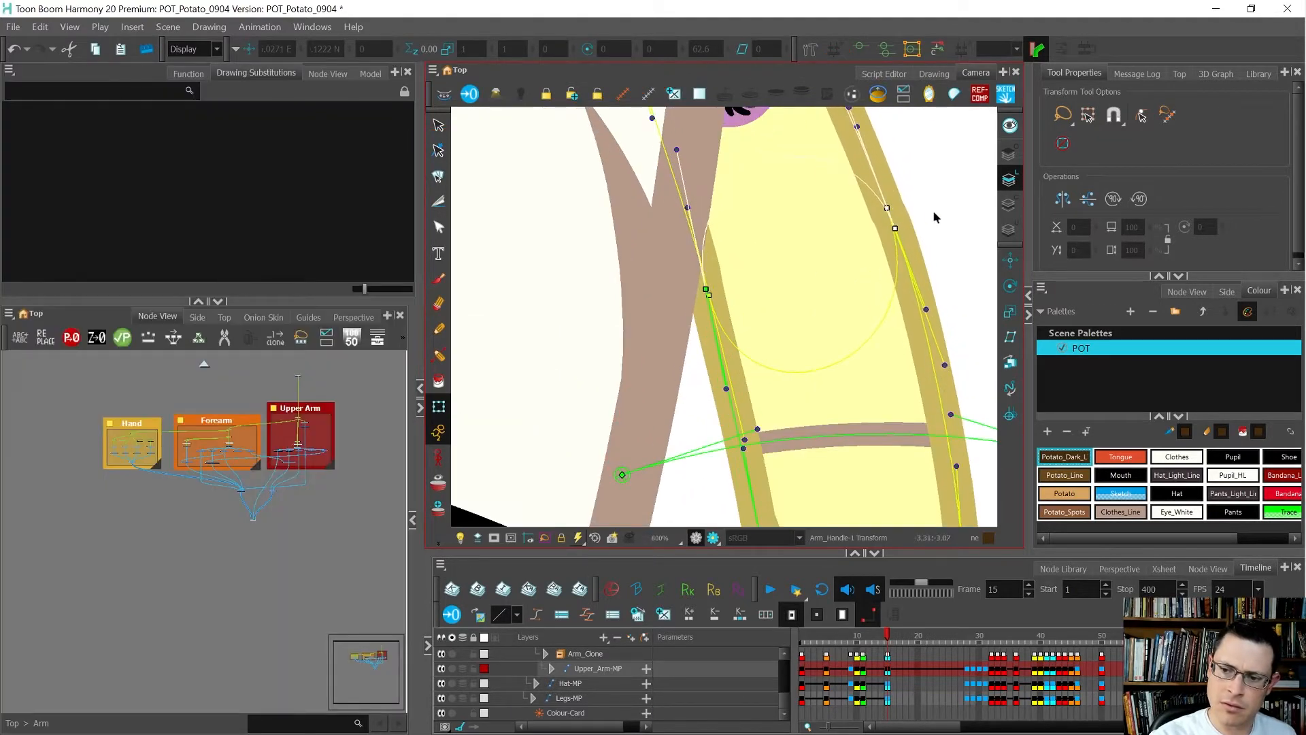
left_click(934, 213)
left_click_drag(896, 228, 893, 229)
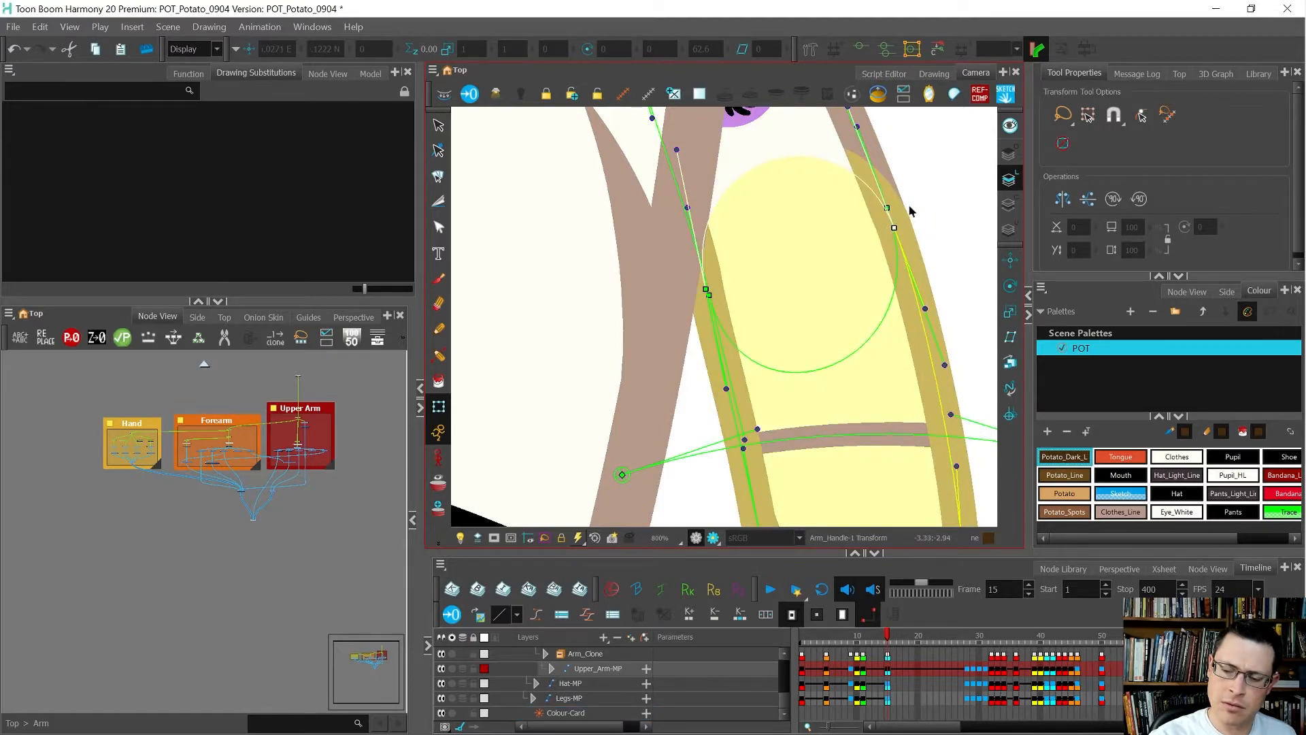
scroll(912, 214, "down", 3)
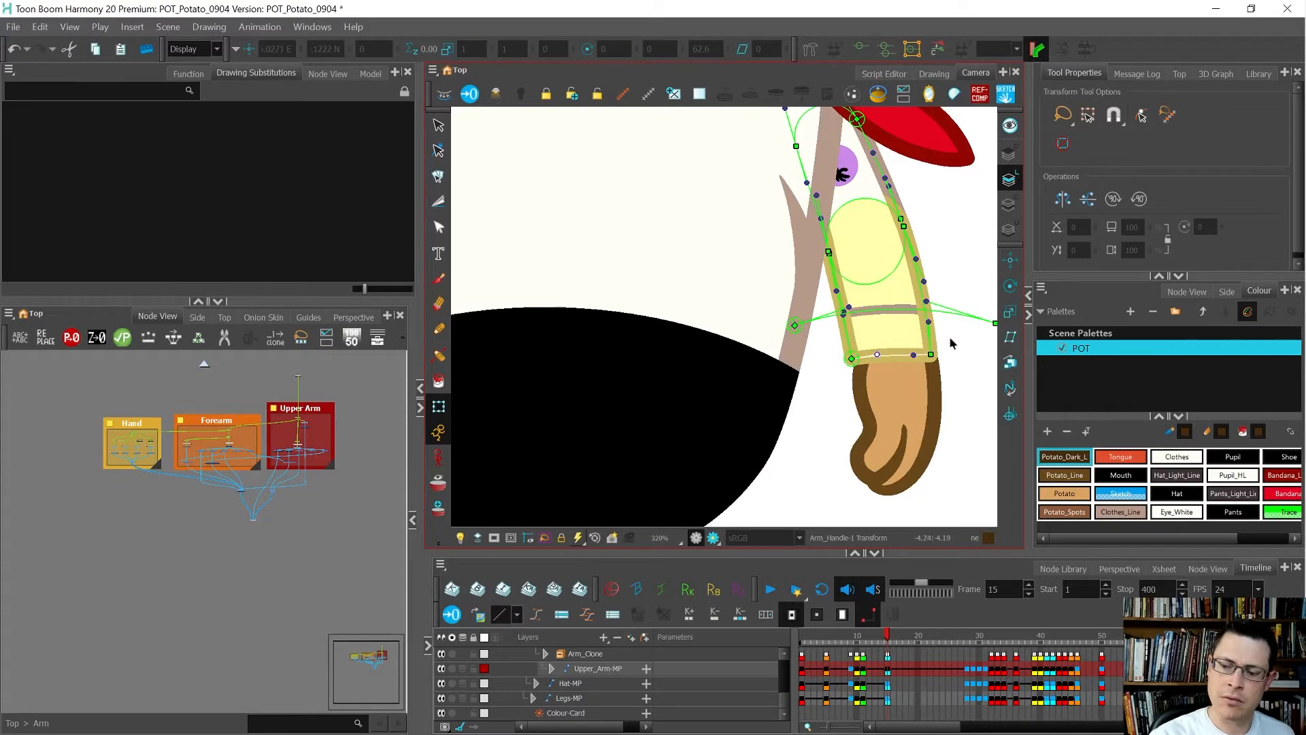
left_click(929, 360)
scroll(921, 364, "down", 2)
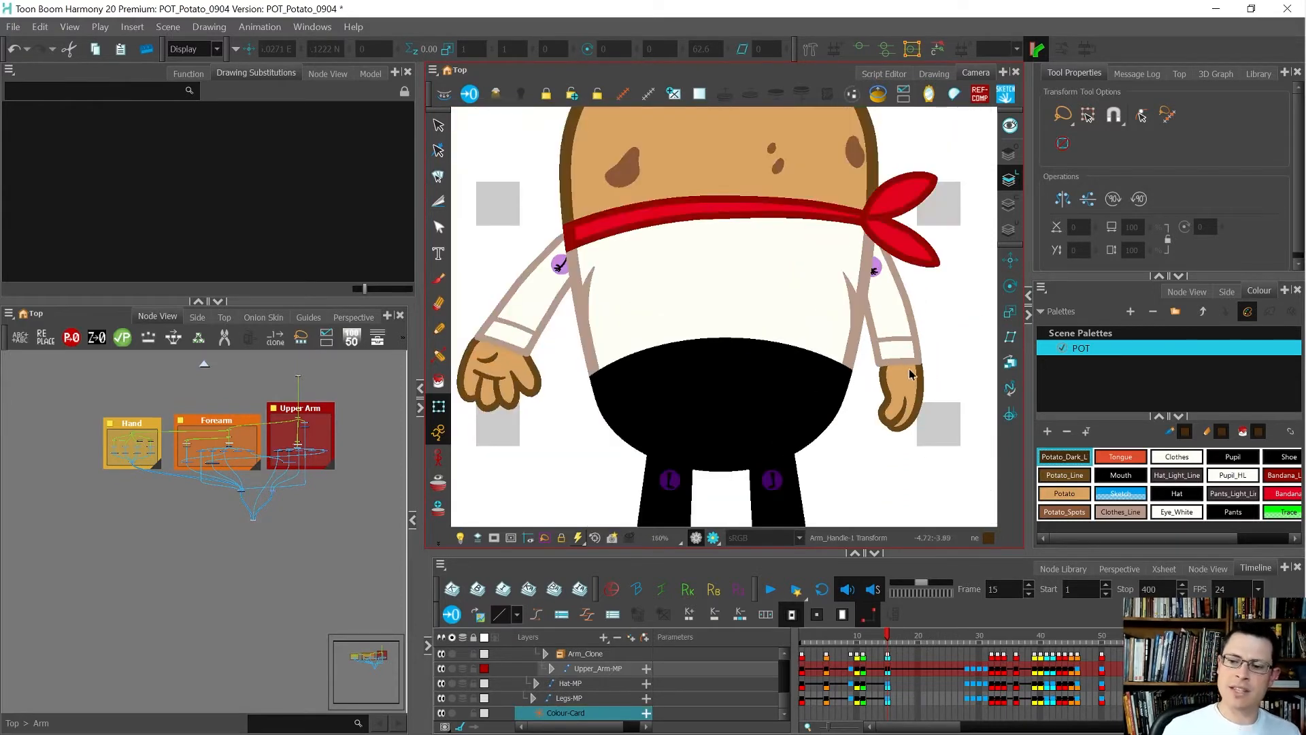
Review the arm and hand poses of the turnaround from frame 15 back to frame 10.
key("comma")
key("comma")
key("comma")
key("comma")
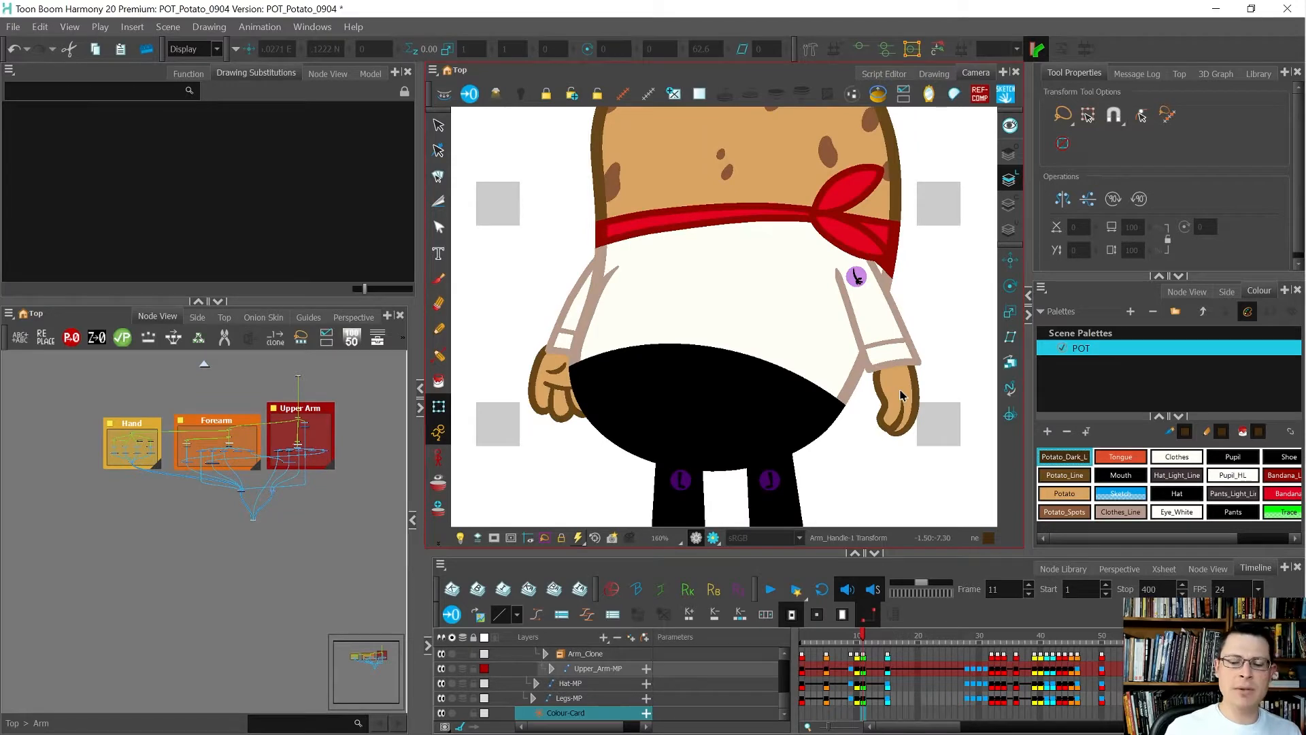
key("comma")
key("period")
key("comma")
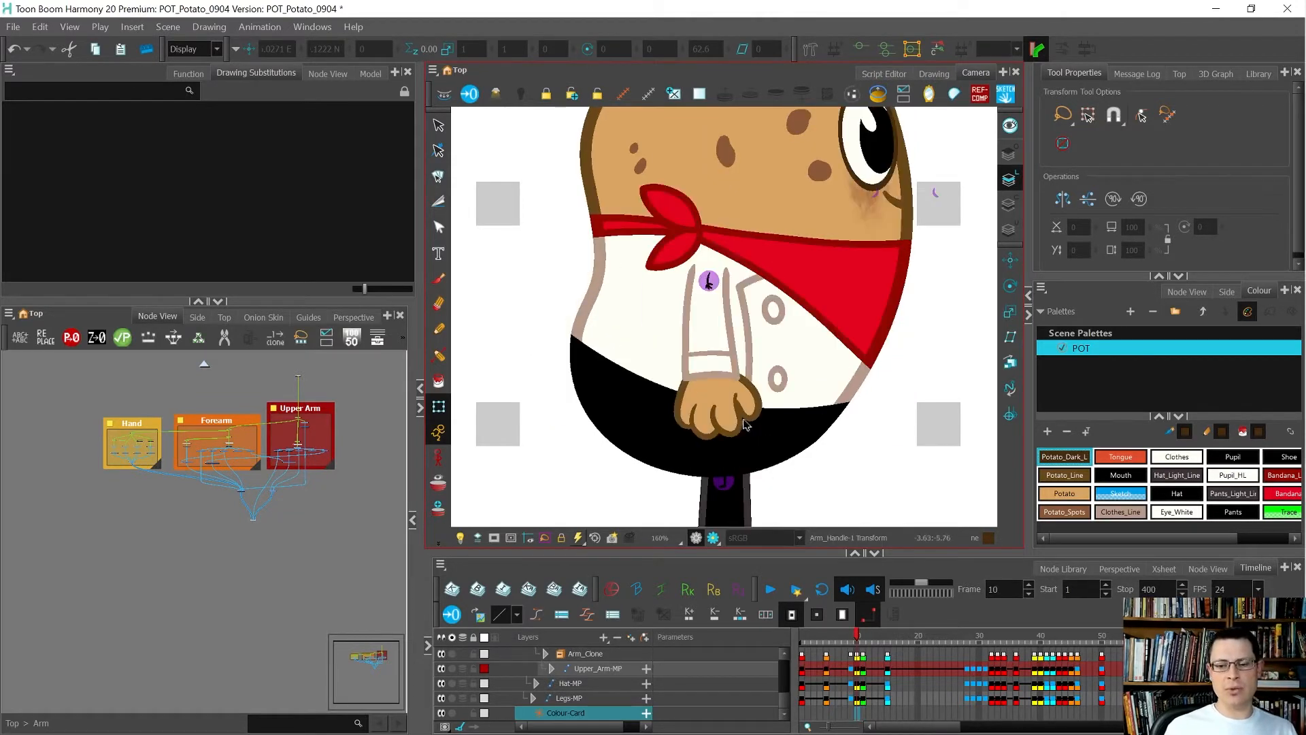
Select the near hand on frame 10 and flip repeatedly between frames 10 and 11 to compare the drawings.
left_click(707, 405)
key("period")
key("comma")
key("period")
key("comma")
key("period")
key("comma")
key("period")
key("comma")
key("period")
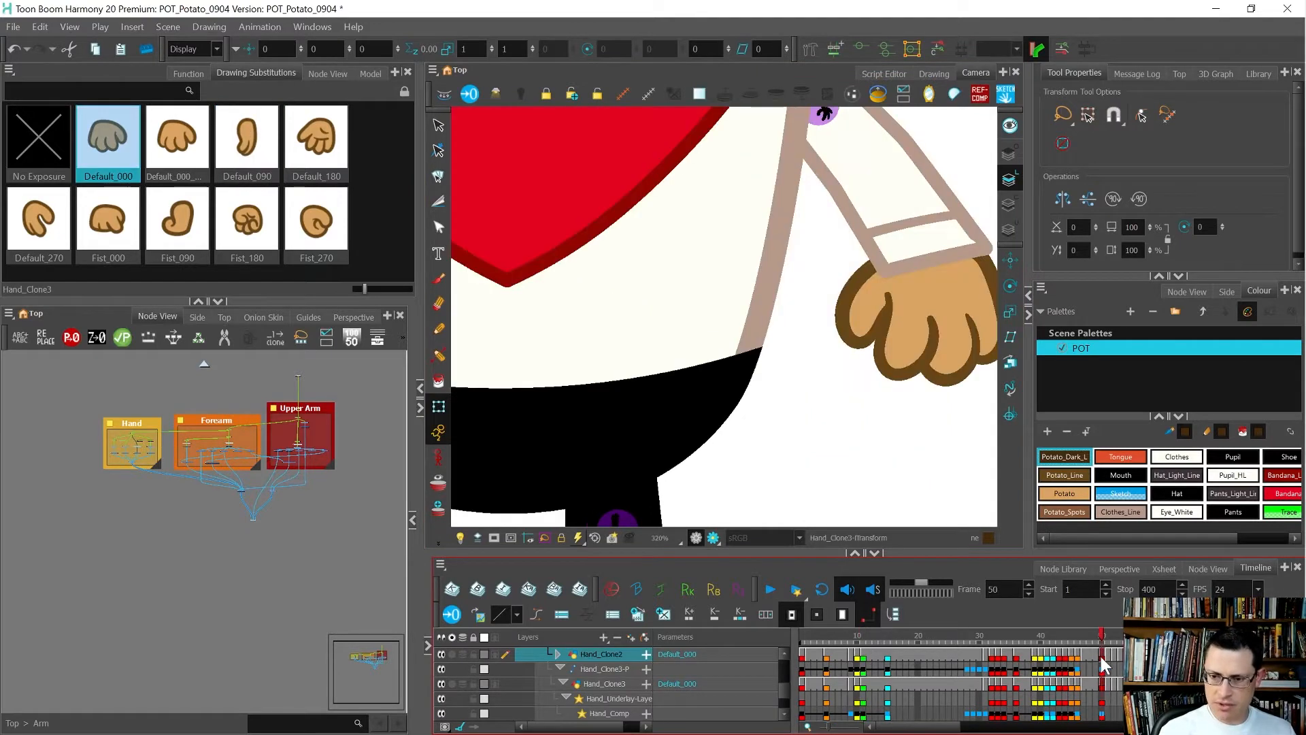
Select the hand on frame 50 and examine the hand drawings stored on the frames up to 57.
left_click(933, 388)
key("period")
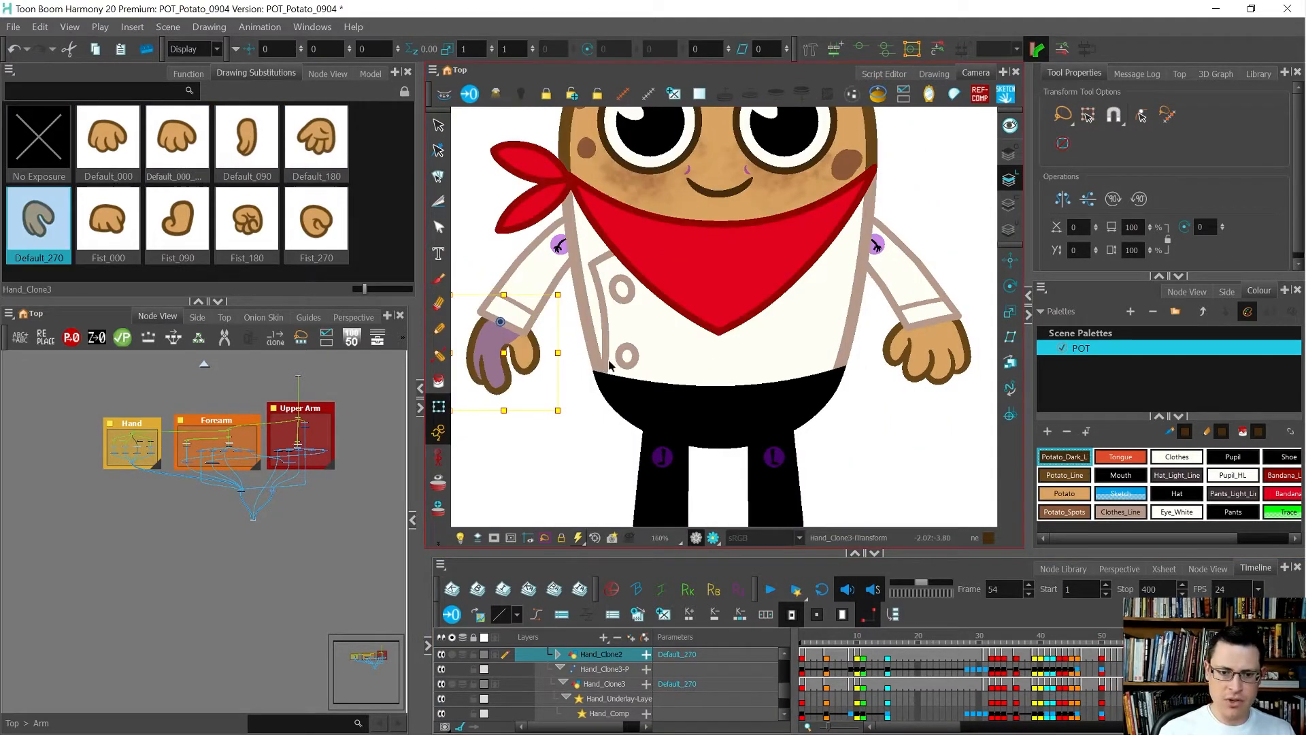
scroll(612, 364, "down", 3)
key("period")
scroll(578, 360, "up", 2)
key("period")
key("period")
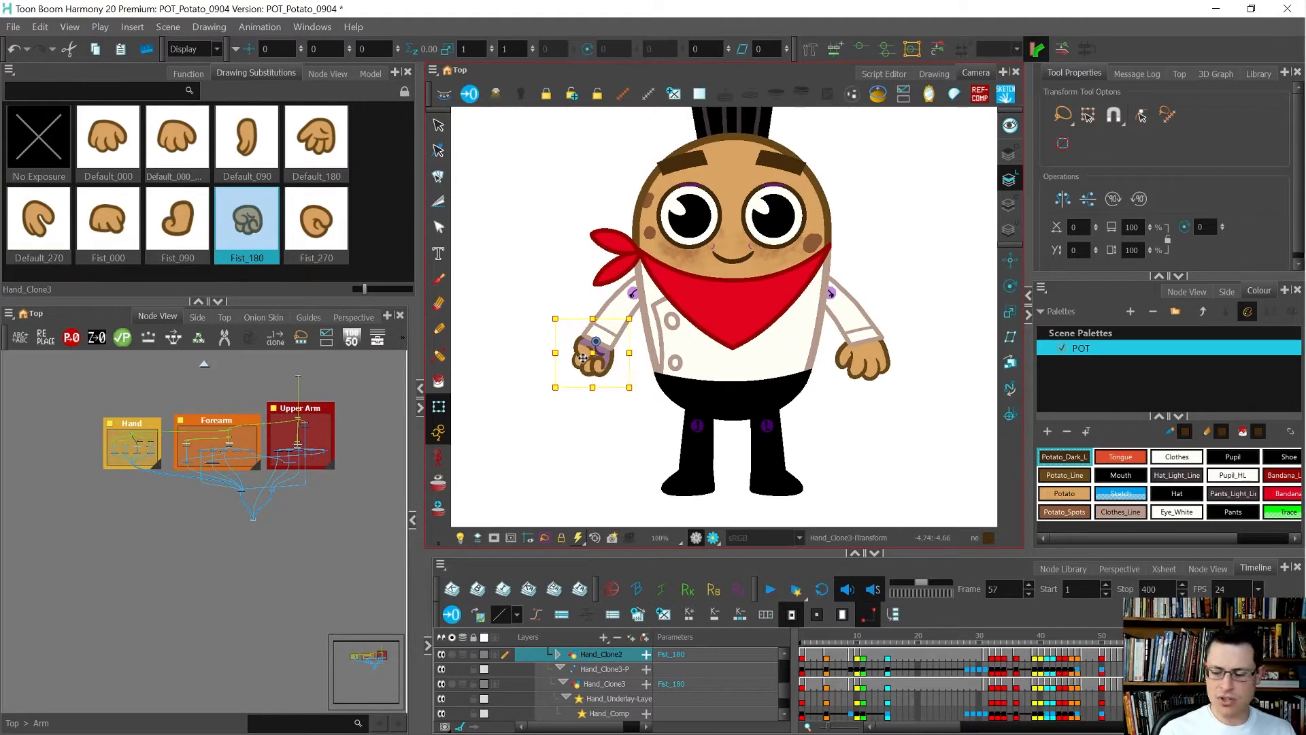
Return to the first stored hand poses and compare the hand drawings on frames 50 to 52 up close.
key("comma")
key("comma")
key("comma")
key("comma")
key("comma")
key("comma")
key("comma")
key("period")
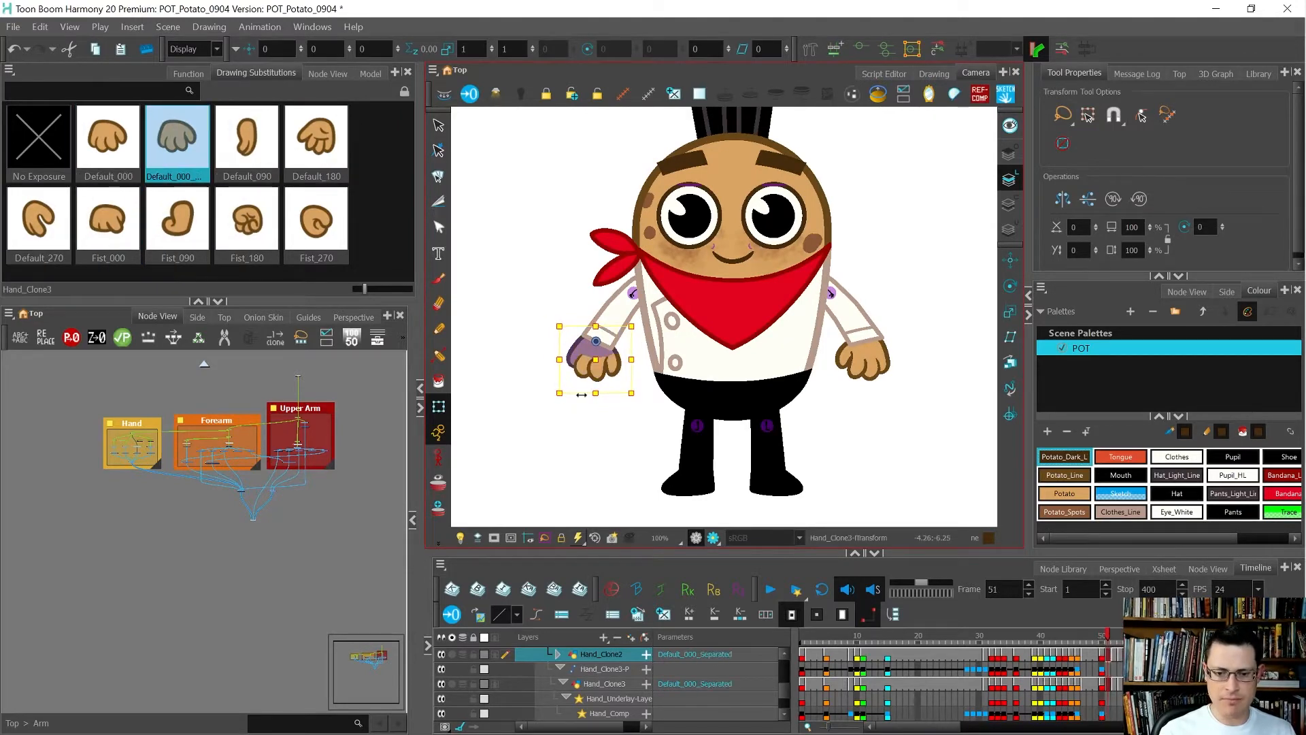
scroll(584, 390, "up", 1)
key("period")
key("comma")
key("period")
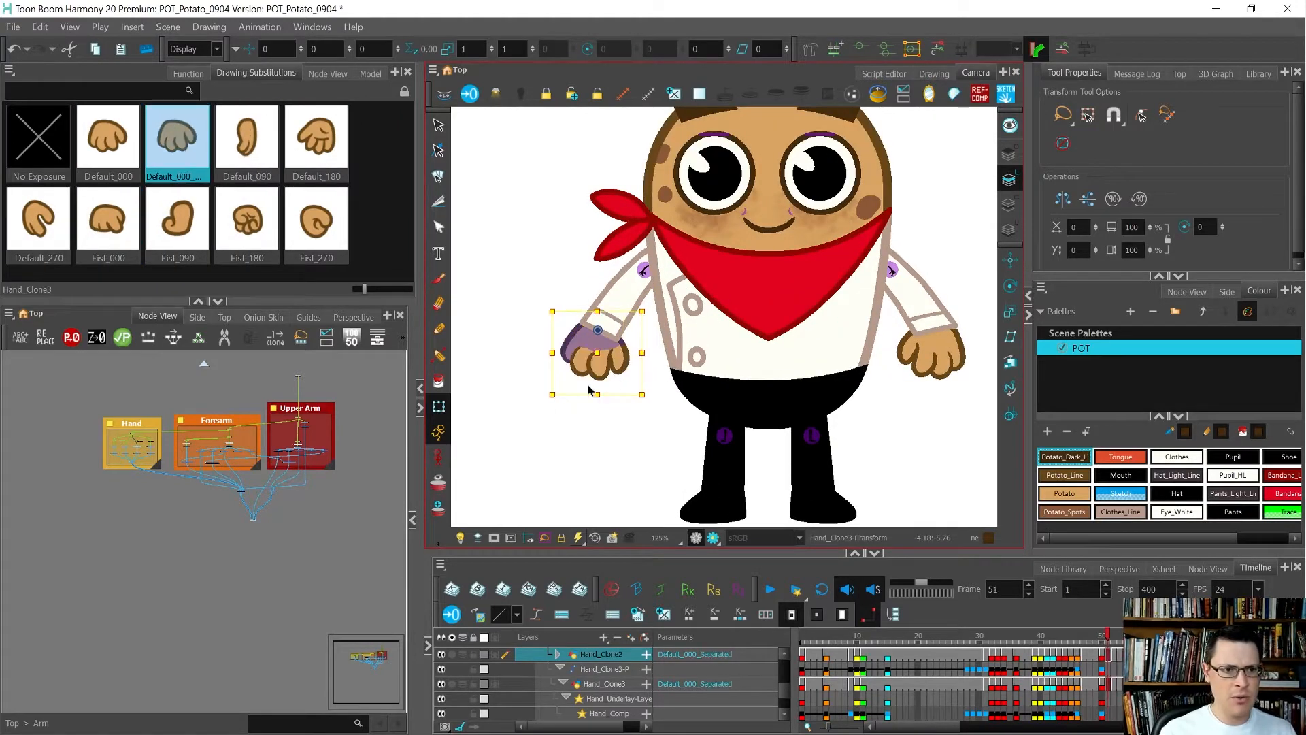
key("comma")
key("period")
scroll(589, 390, "up", 3)
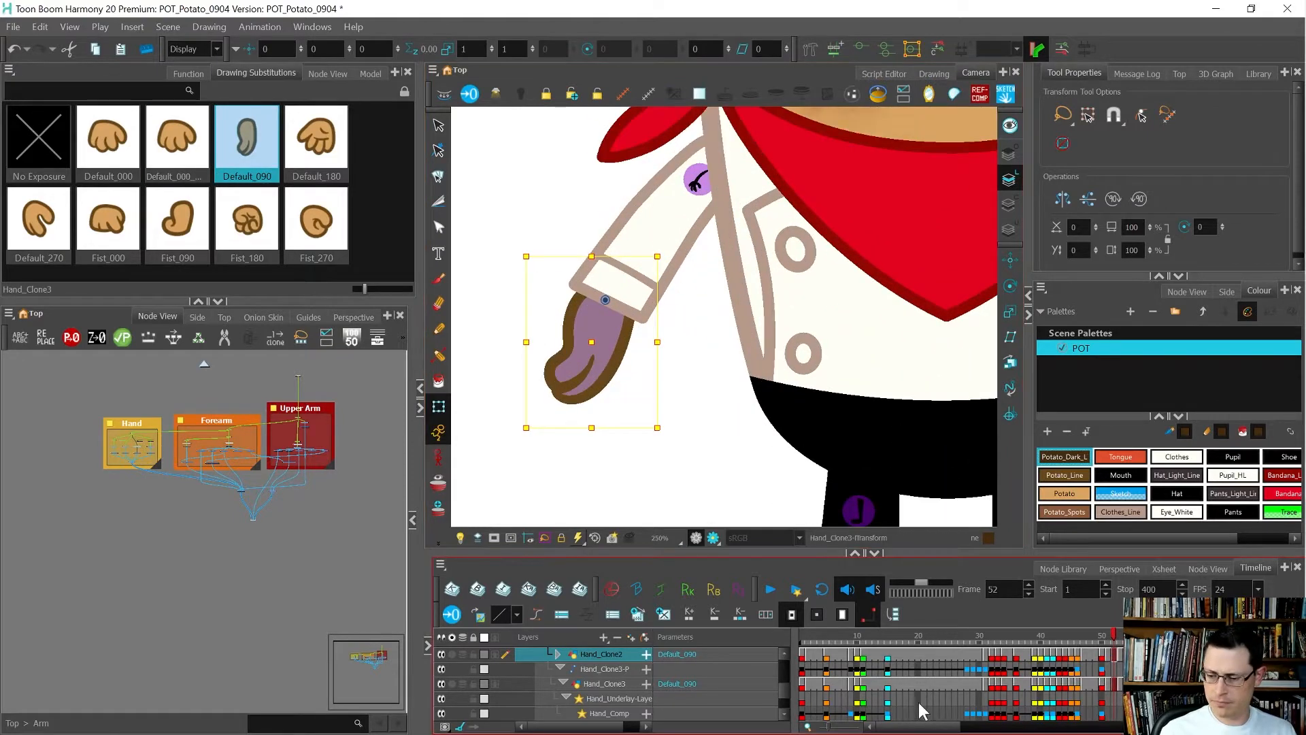
Open the selected hand in the Drawing view and flip between frames 51 and 52 to compare the two drawings.
scroll(1102, 673, "up", 3)
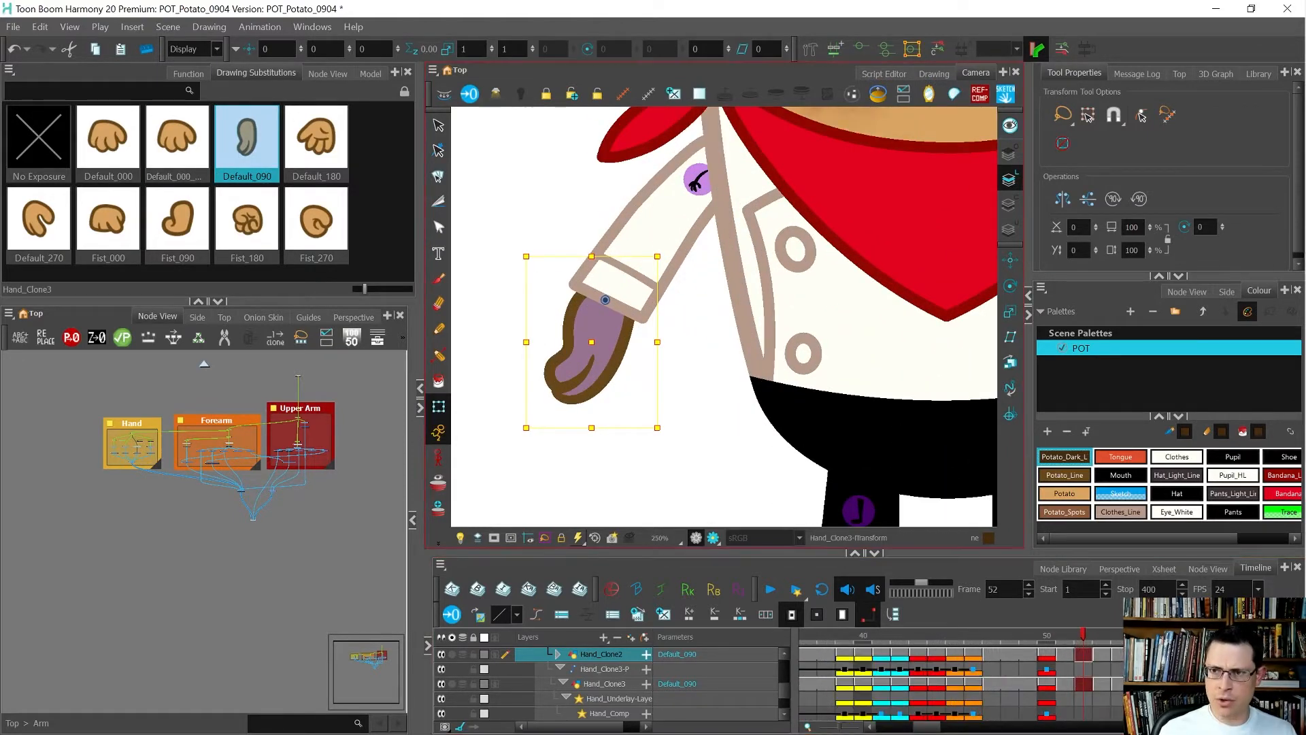
left_click(934, 74)
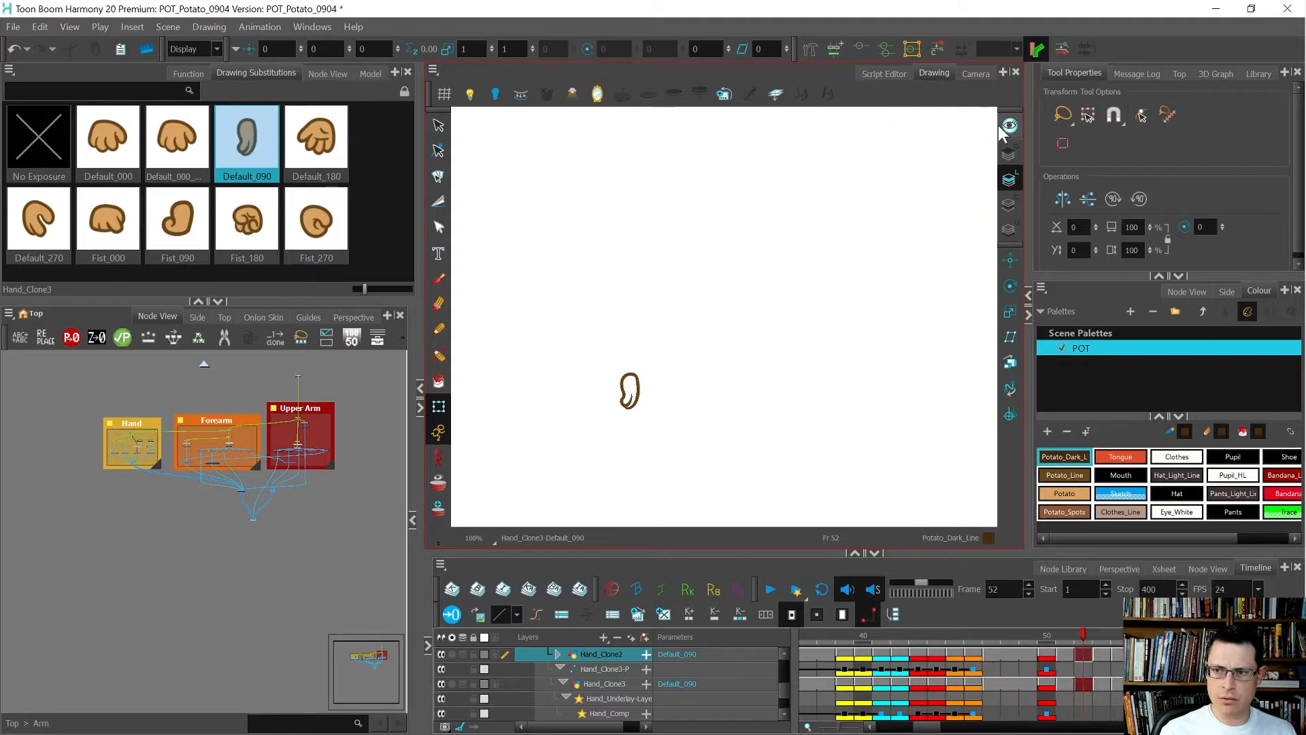
key("comma")
key("period")
key("comma")
key("period")
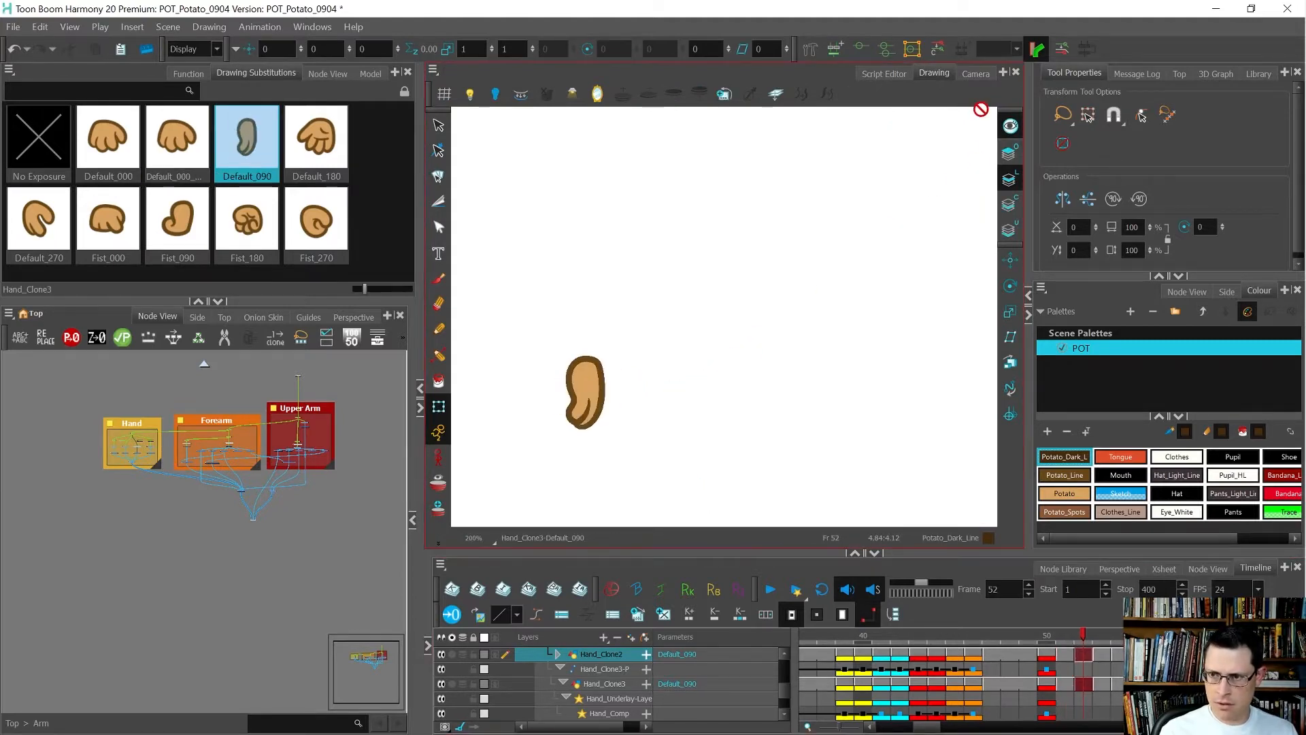
Shift the hand drawings from frame 52 onward one frame later to make room for an in-between on frame 52.
left_click(1083, 653)
key("comma")
key("period")
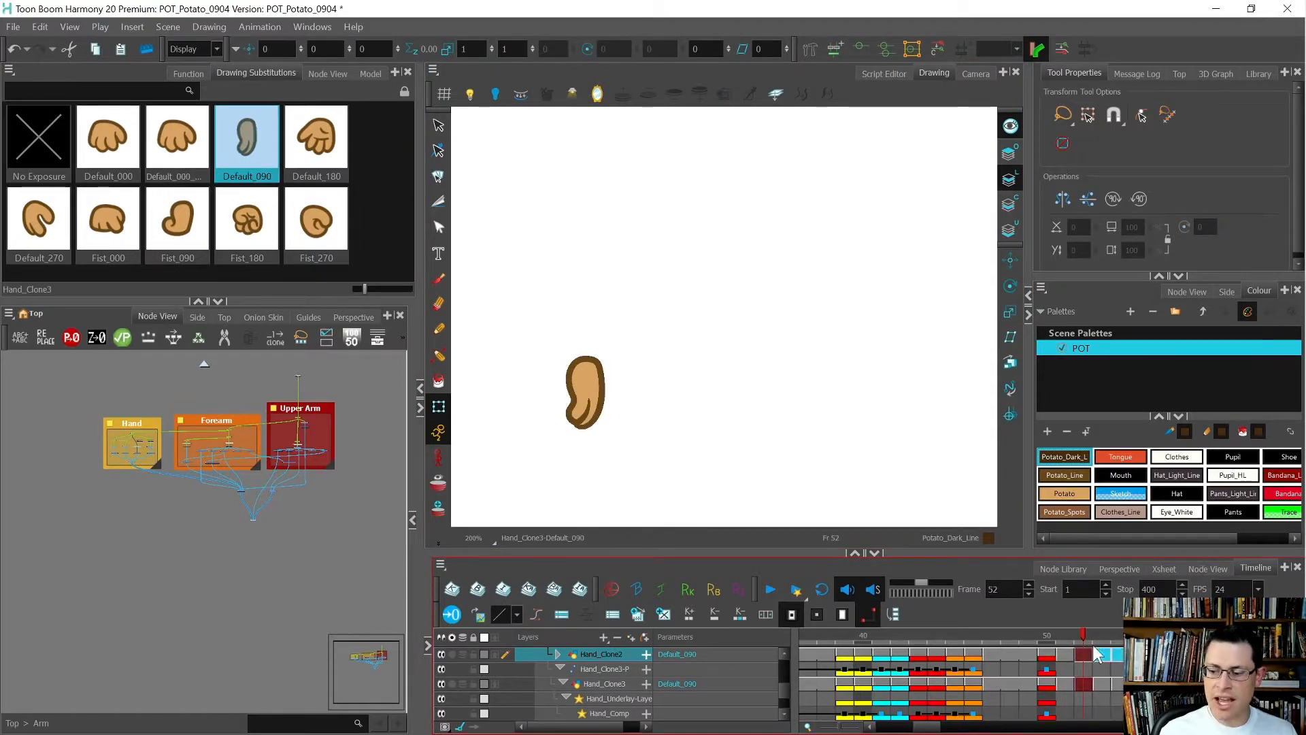
left_click(1067, 652)
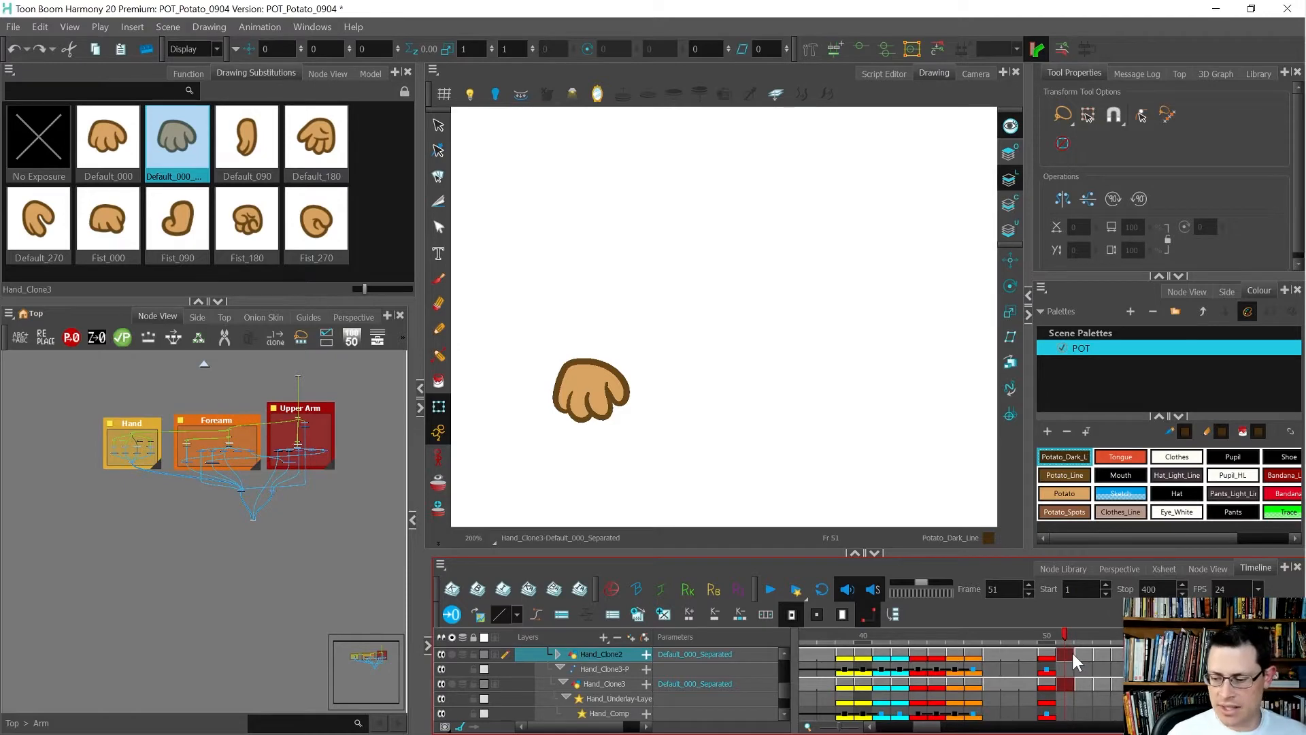
left_click(1082, 653)
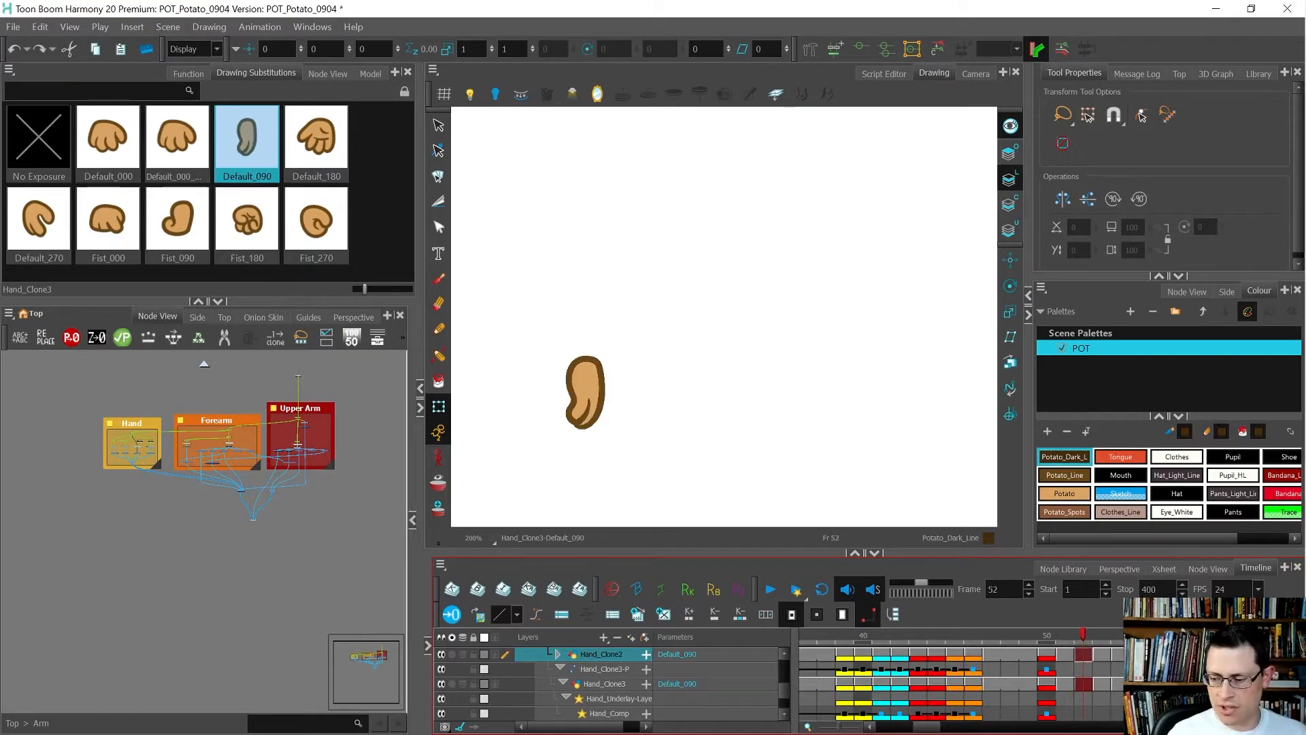
left_click(1101, 668)
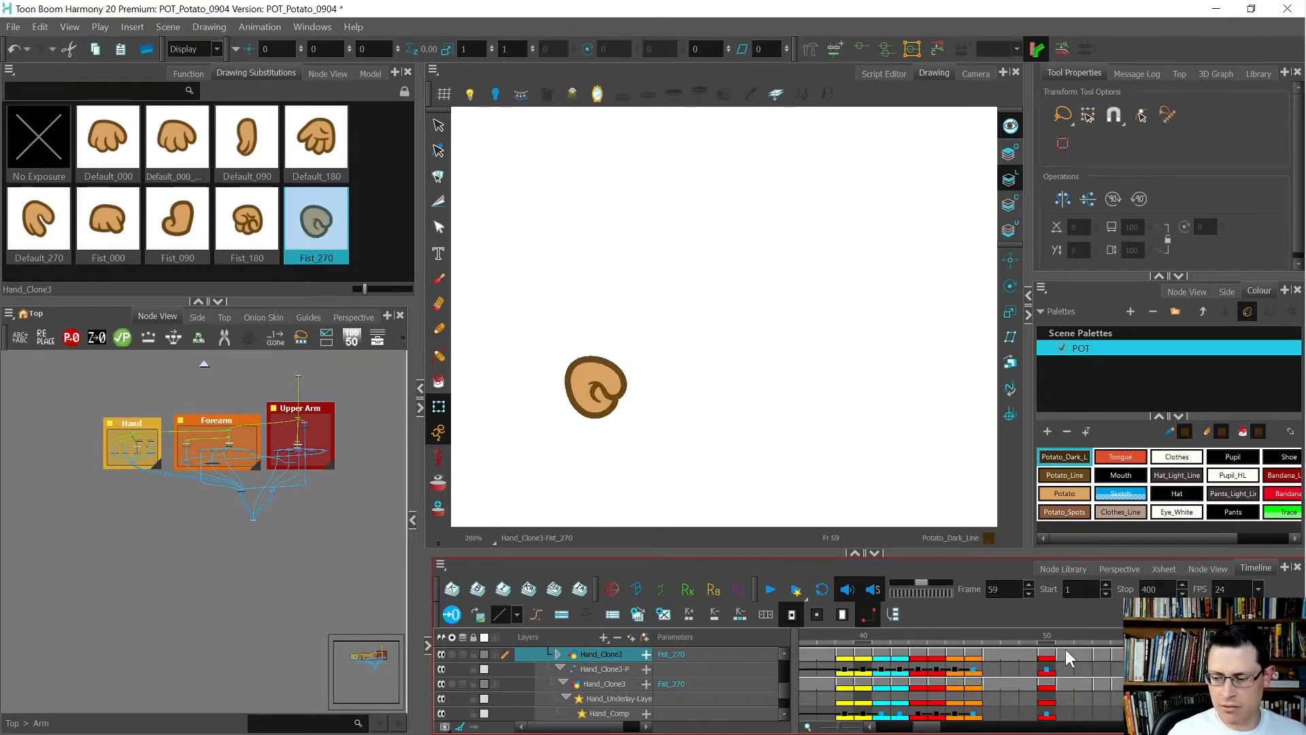
left_click(1079, 652)
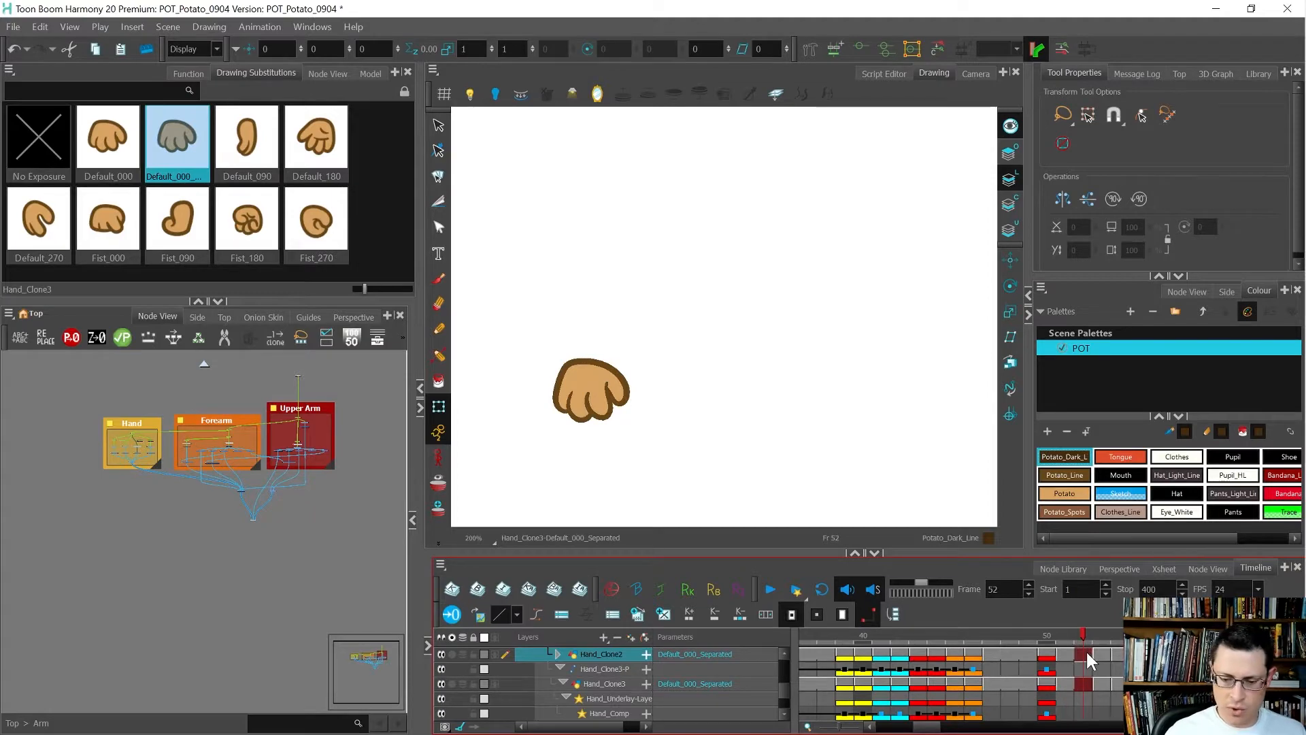
Create an empty hand drawing on frame 52 and set up the Brush with the Sketch colour and onion skin enabled.
left_click(664, 612)
key("alt+b")
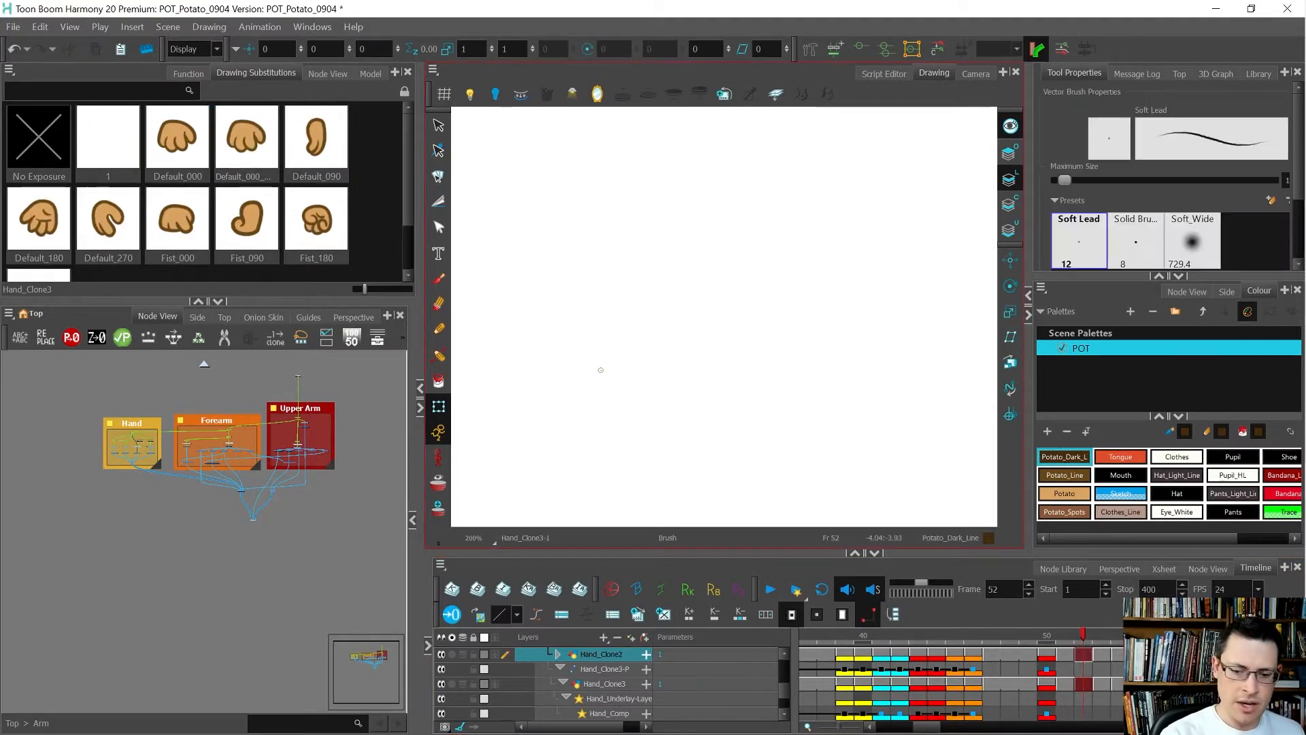
key("alt+o")
left_click(1114, 492)
key("2")
key("2")
key("2")
key("2")
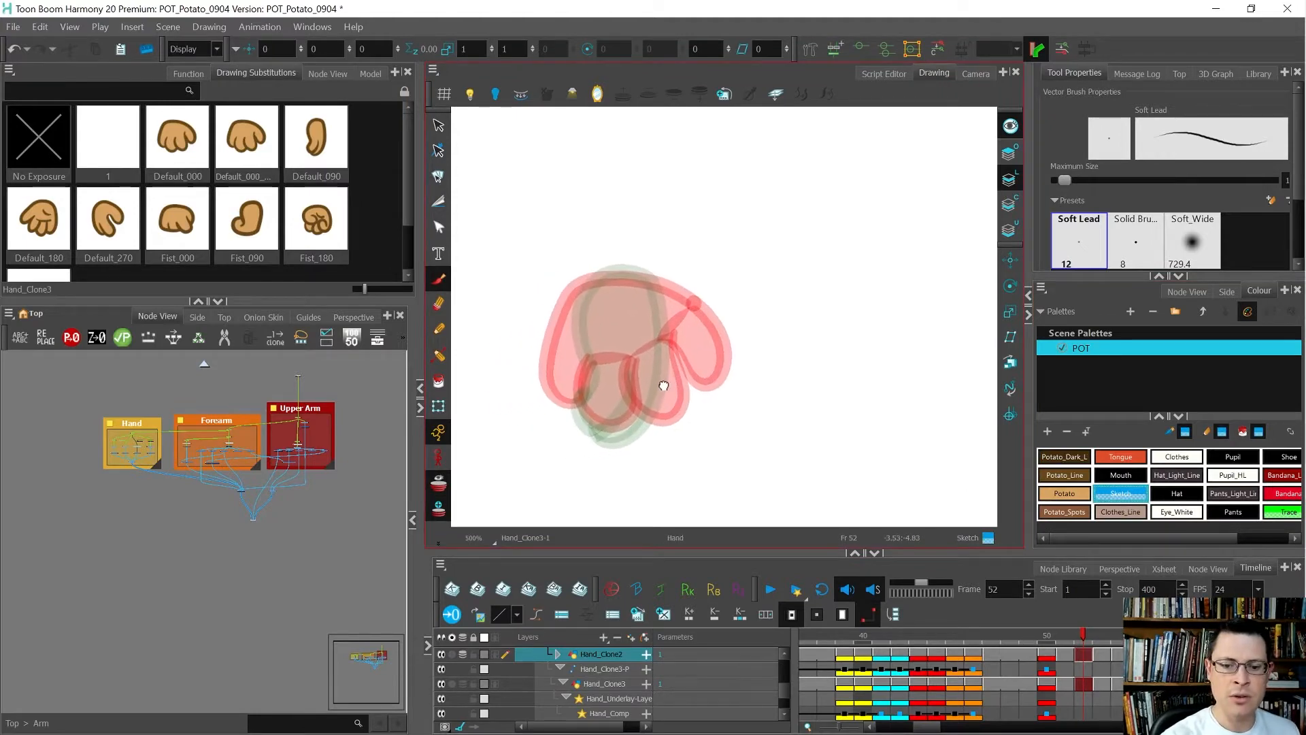
Sketch the rough sides and finger curves of an in-between hand midway between the two onion-skinned drawings.
mouse_move(579, 288)
left_mouse_down()
mouse_move(590, 438)
mouse_move(573, 429)
left_mouse_up()
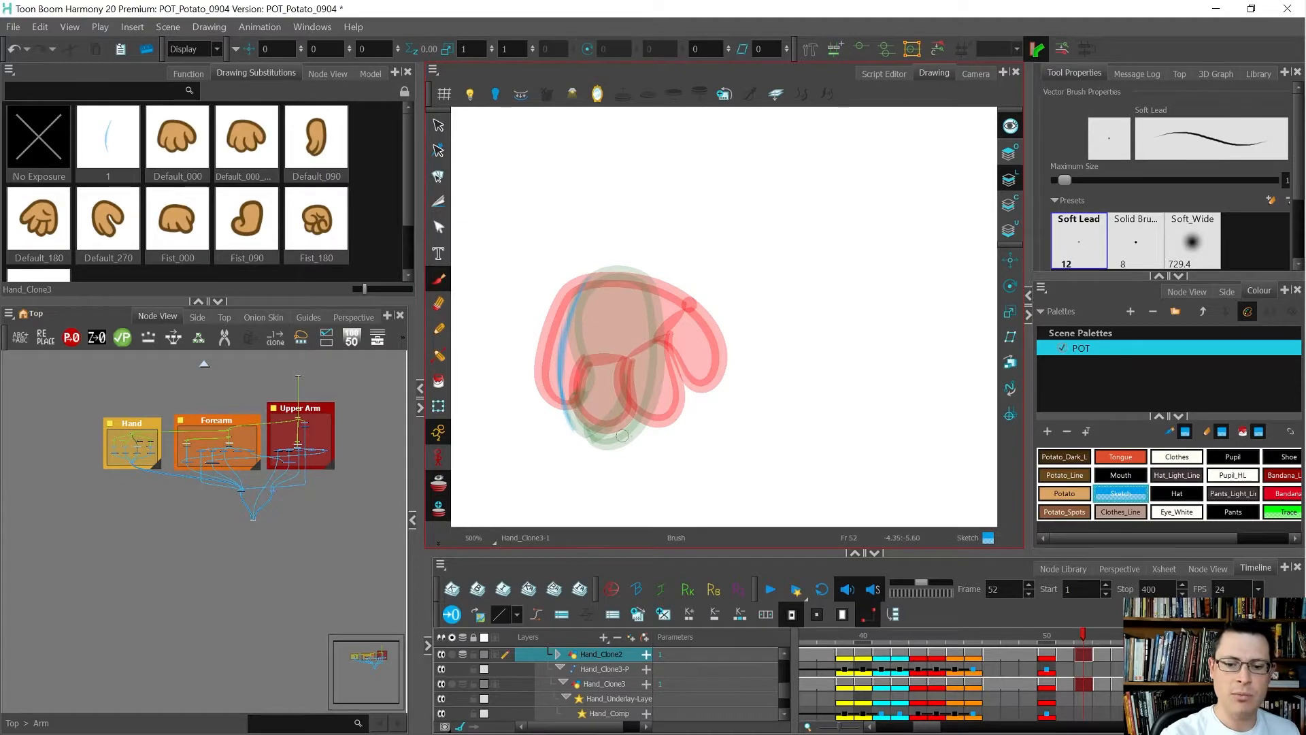
mouse_move(680, 304)
left_mouse_down()
mouse_move(654, 425)
mouse_move(681, 321)
left_mouse_up()
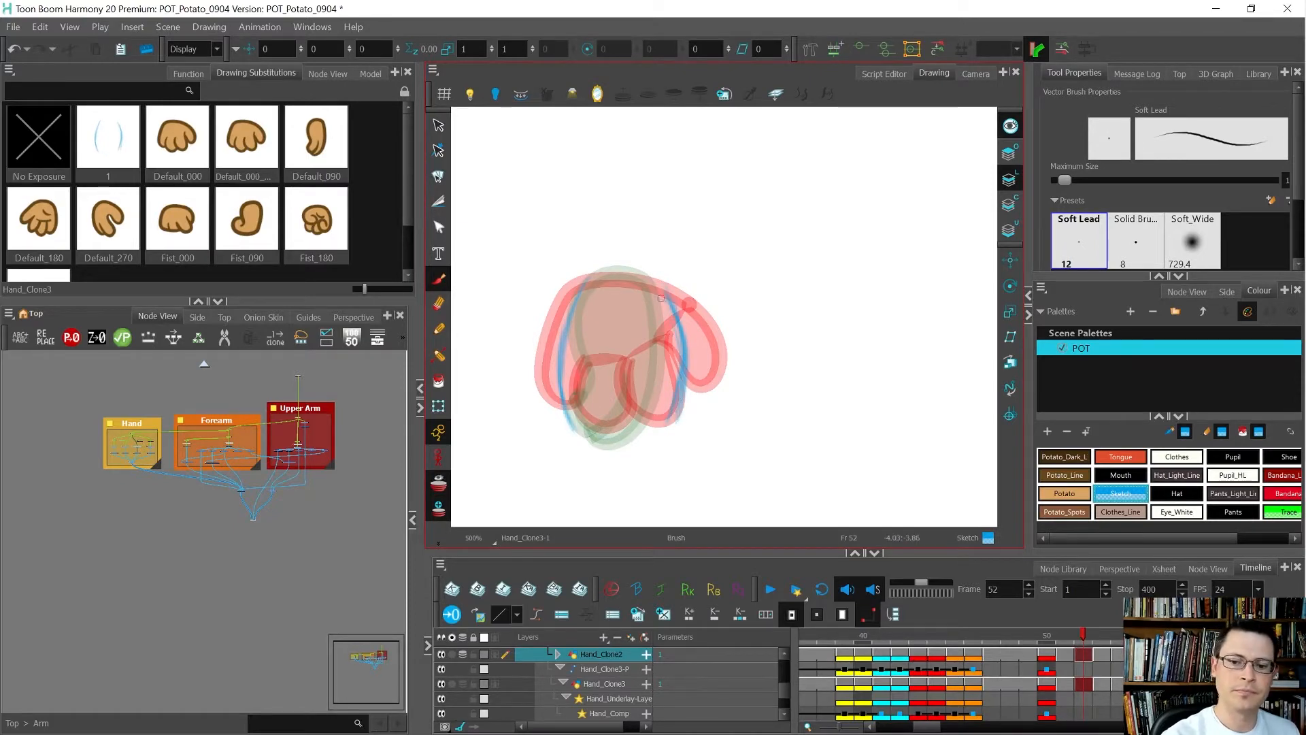
left_click_drag(671, 303, 685, 385)
mouse_move(664, 288)
left_mouse_down()
mouse_move(679, 415)
mouse_move(674, 324)
mouse_move(647, 444)
left_mouse_up()
mouse_move(566, 374)
left_mouse_down()
mouse_move(566, 421)
mouse_move(567, 360)
mouse_move(581, 437)
mouse_move(570, 423)
mouse_move(594, 326)
mouse_move(619, 414)
mouse_move(589, 438)
mouse_move(610, 436)
mouse_move(613, 403)
mouse_move(615, 430)
mouse_move(636, 370)
mouse_move(650, 434)
left_mouse_up()
left_click_drag(666, 384, 632, 435)
mouse_move(577, 277)
left_mouse_down()
mouse_move(555, 350)
mouse_move(556, 439)
left_mouse_up()
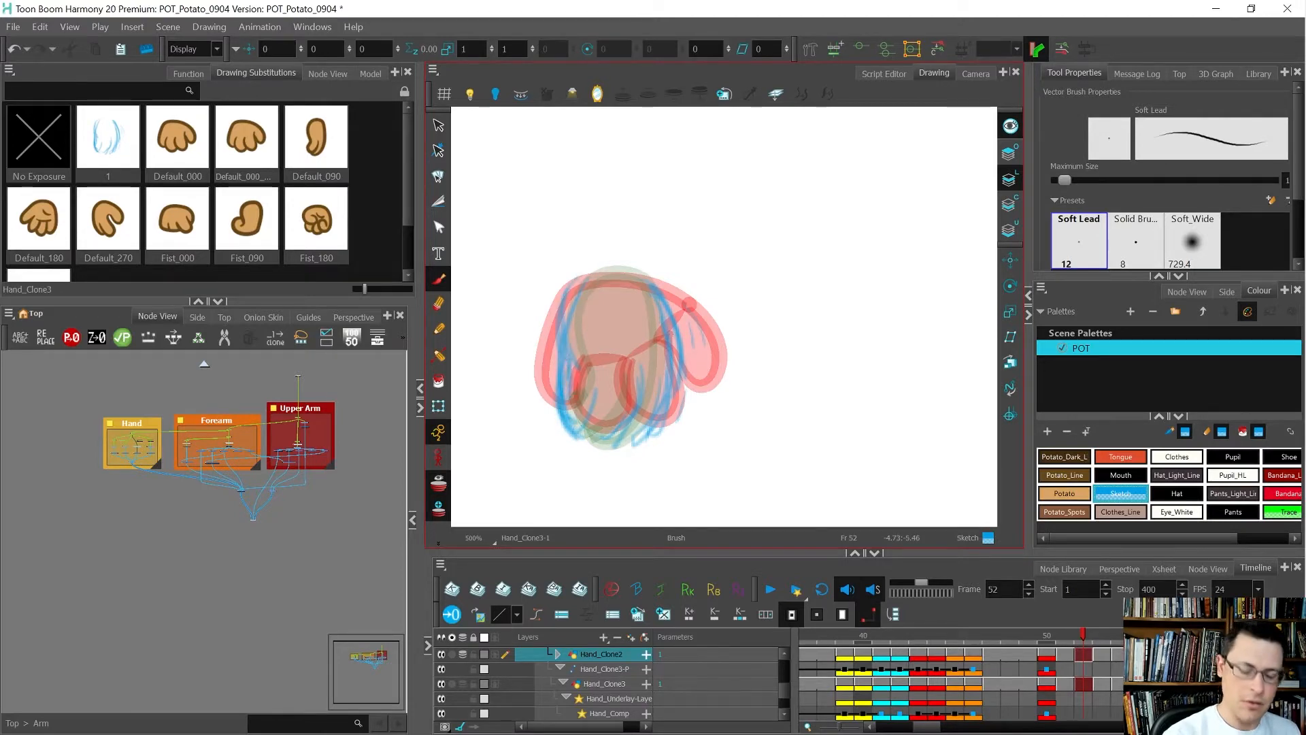
Turn off the onion skin and erase the rough lower lines of the outer finger after comparing with frames 51 and 53.
key("alt+o")
key("comma")
key("period")
key("period")
key("comma")
key("comma")
key("period")
key("alt+e")
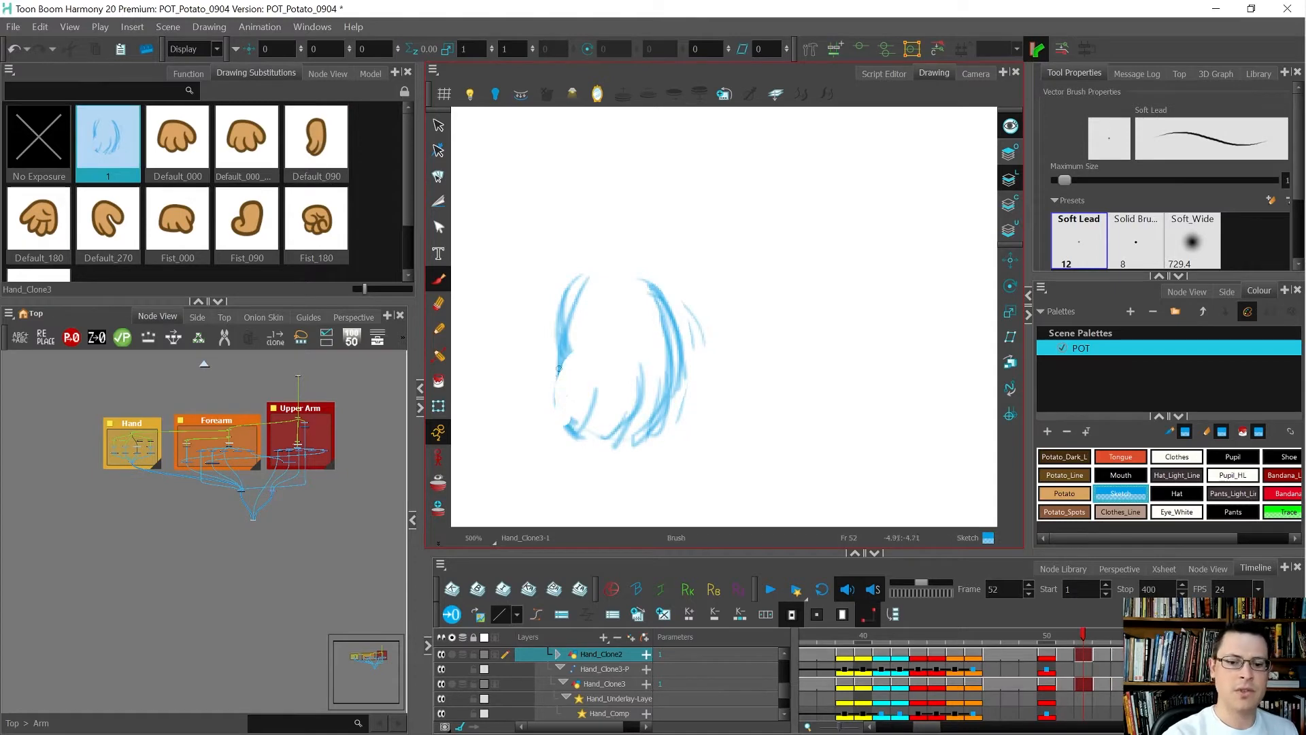
Redraw the lower curve of the outer finger on frame 52, checking its shape against the previous frame.
key("comma")
key("period")
key("comma")
key("period")
left_click_drag(548, 393, 584, 432)
key("comma")
key("period")
key("comma")
key("period")
Trim the excess sketch lines around the outer fingertip and check the finger against frame 51.
key("alt+e")
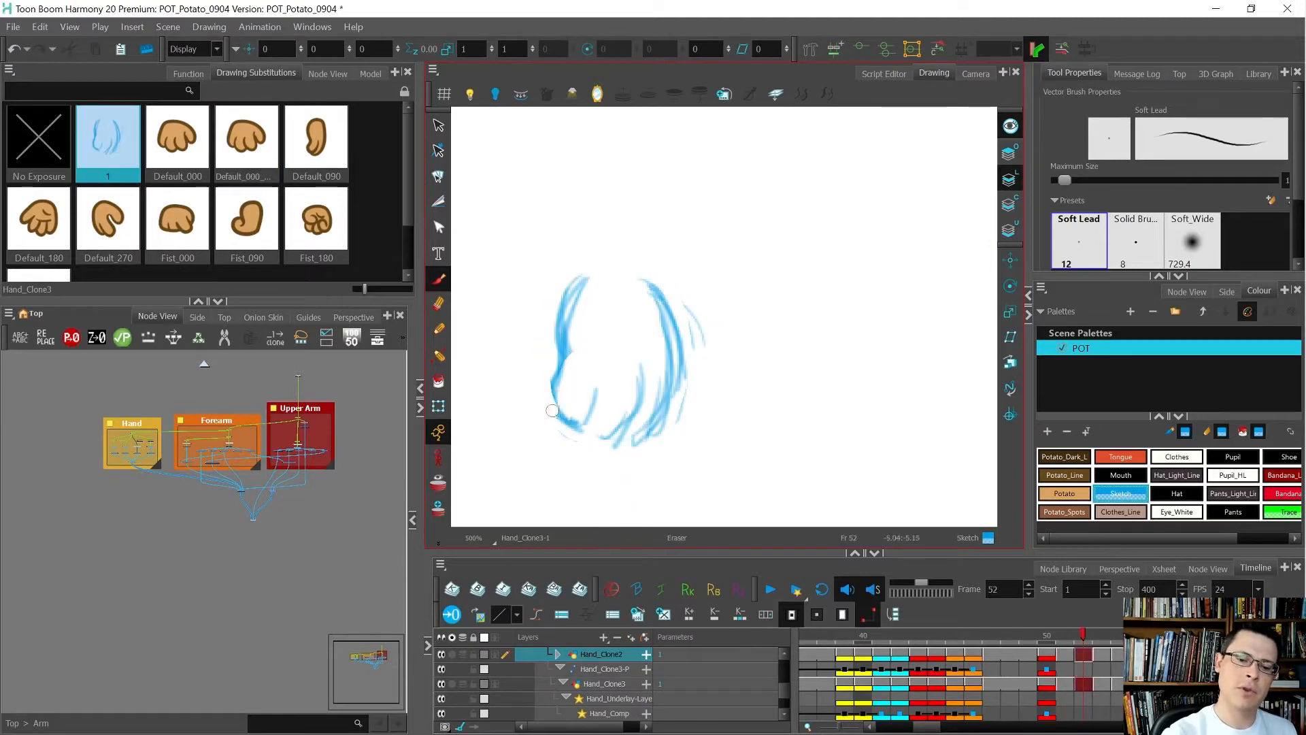
mouse_move(581, 425)
left_mouse_down()
mouse_move(558, 374)
mouse_move(560, 396)
left_mouse_up()
key("comma")
key("period")
key("comma")
key("alt+e")
key("period")
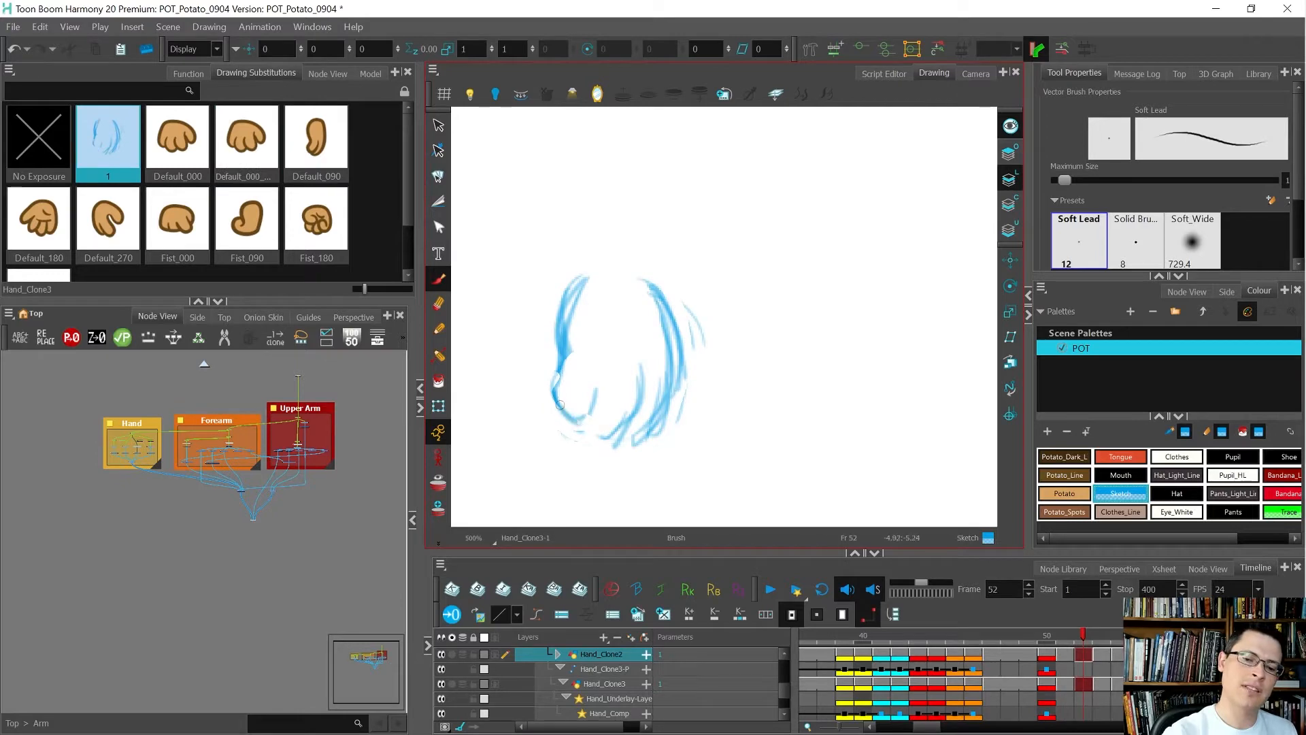
key("comma")
key("period")
key("comma")
key("period")
Sketch the line dividing the outer and middle fingers and erase rough marks beside the middle finger.
left_click_drag(577, 436, 599, 371)
key("comma")
key("period")
key("alt+e")
mouse_move(643, 411)
left_mouse_down()
mouse_move(640, 371)
mouse_move(620, 438)
mouse_move(590, 424)
mouse_move(629, 415)
mouse_move(579, 424)
mouse_move(644, 382)
left_mouse_up()
key("f")
key("g")
key("alt+e")
Sketch the rounded tip of the middle finger and clean up its rough edges, comparing with frame 51.
left_click_drag(594, 434, 634, 382)
mouse_move(588, 434)
left_mouse_down()
mouse_move(634, 418)
mouse_move(589, 434)
mouse_move(636, 383)
left_mouse_up()
key("f")
key("g")
key("alt+e")
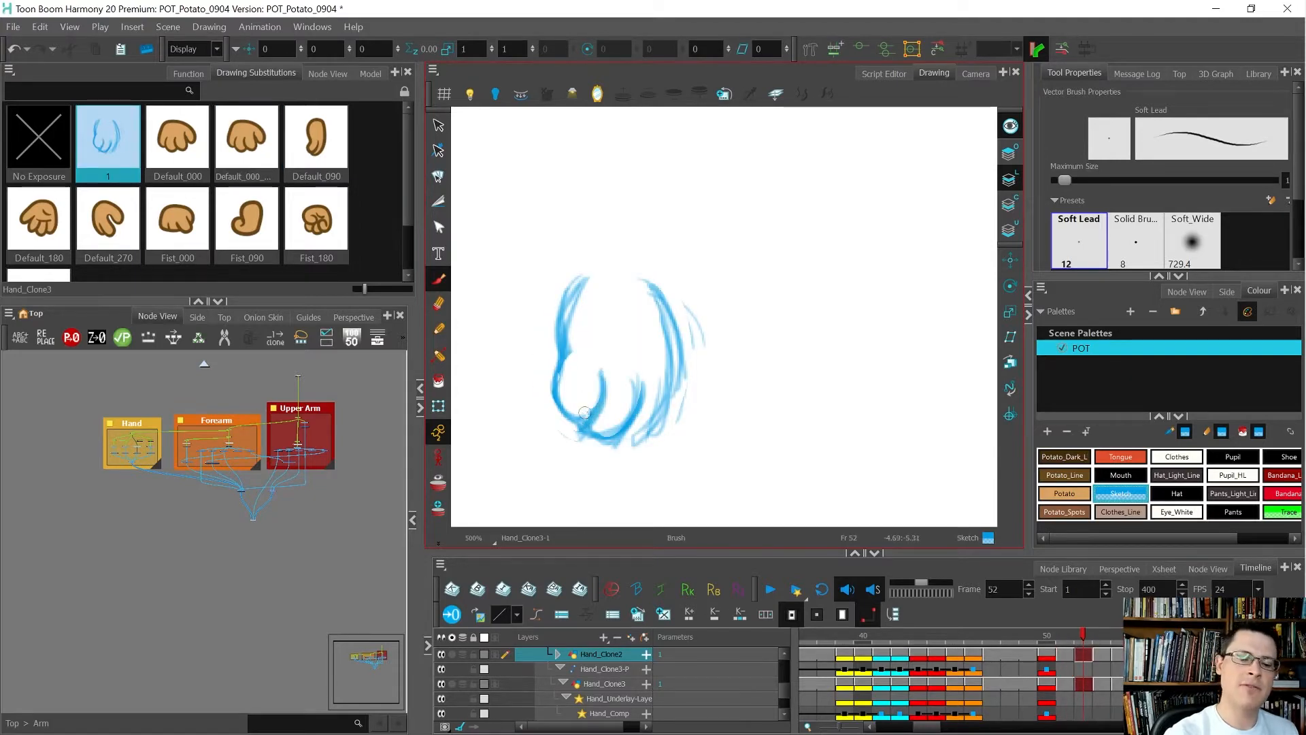
key("f")
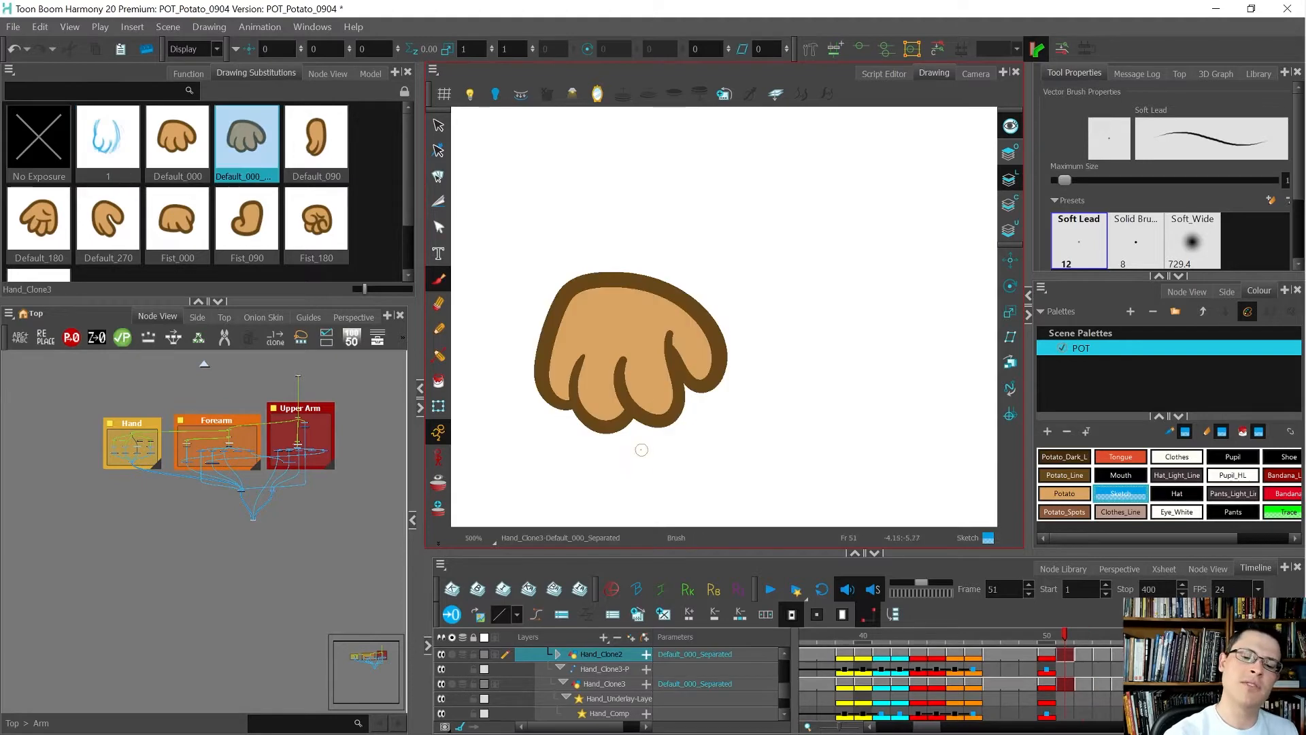
key("g")
key("alt+e")
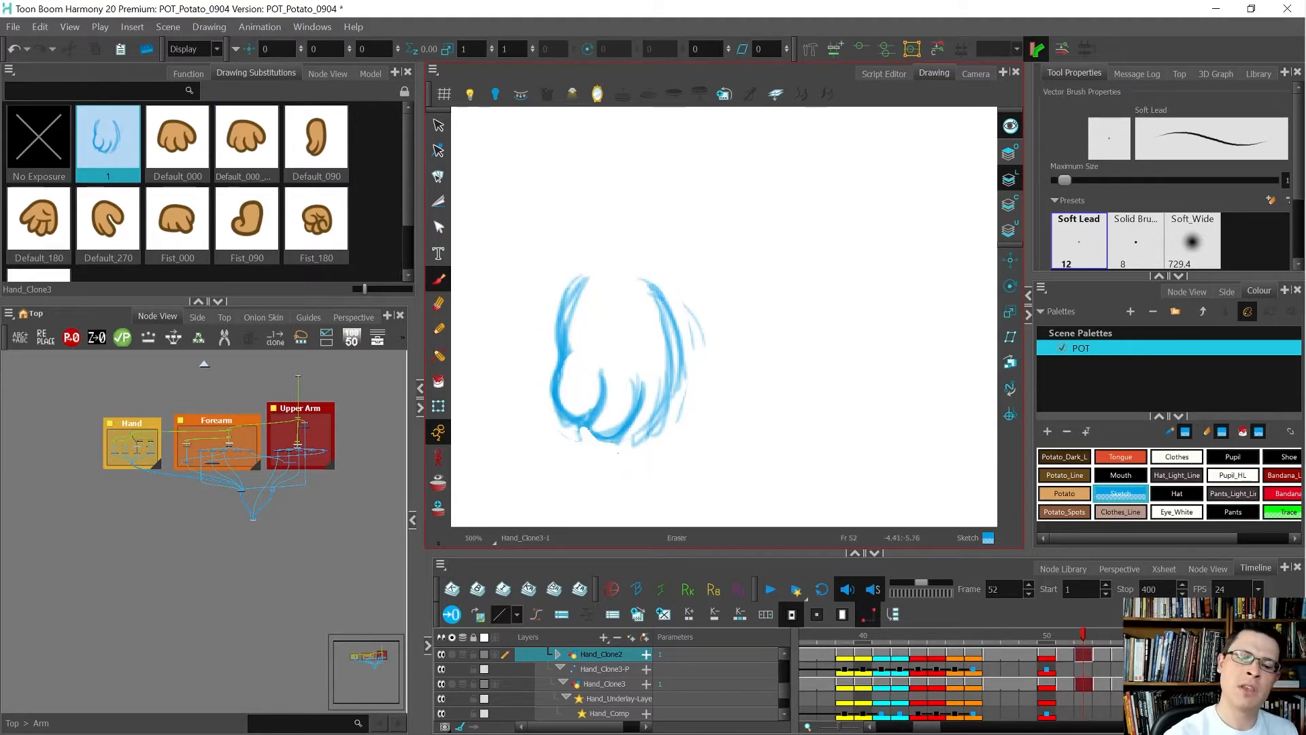
key("f")
key("g")
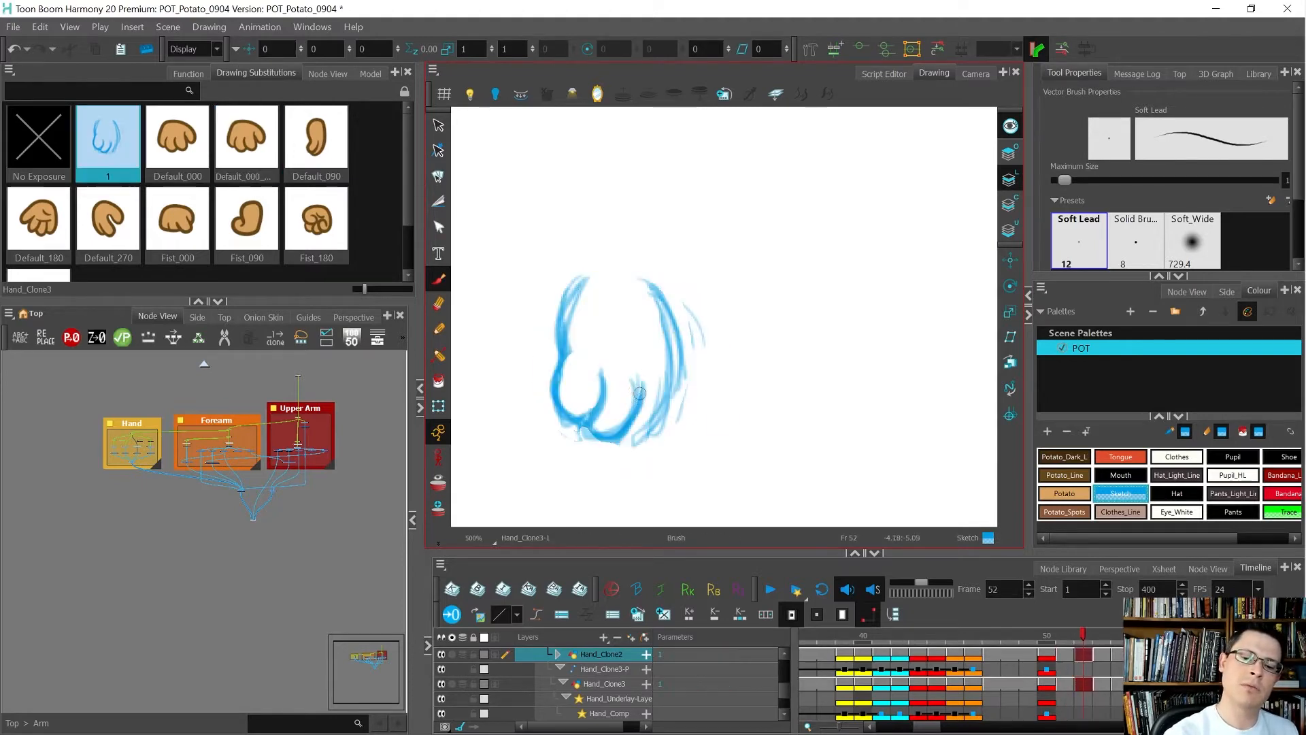
Redraw the last finger's tip and the thumb-side edge of the hand with a cleaner curve, checking the neighbouring frames.
key("alt+b")
key("f")
key("g")
key("f")
key("g")
mouse_move(643, 426)
left_mouse_down()
mouse_move(666, 328)
mouse_move(652, 284)
mouse_move(678, 391)
left_mouse_up()
left_click_drag(669, 289, 677, 390)
key("comma")
key("period")
key("period")
key("comma")
key("comma")
key("period")
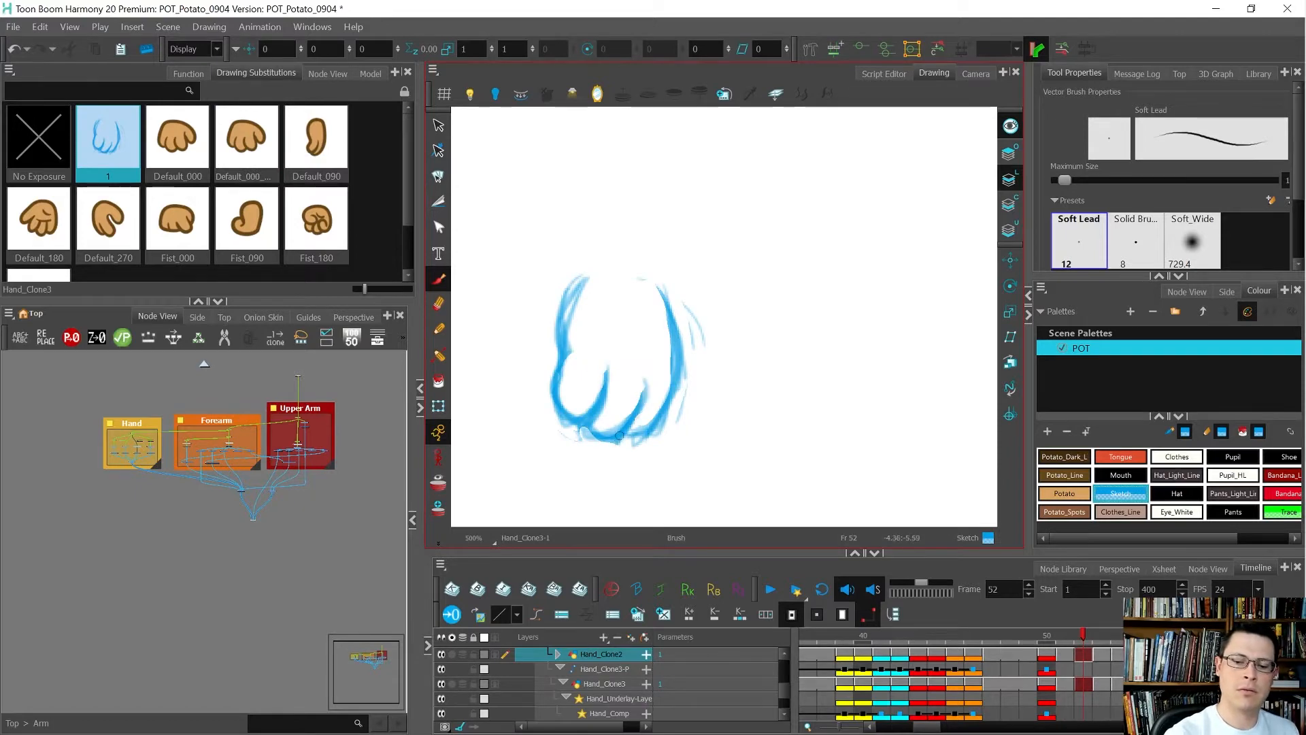
Reshape the line dividing the middle and last fingers and erase the rough strokes around the last finger.
left_click_drag(610, 421, 637, 377)
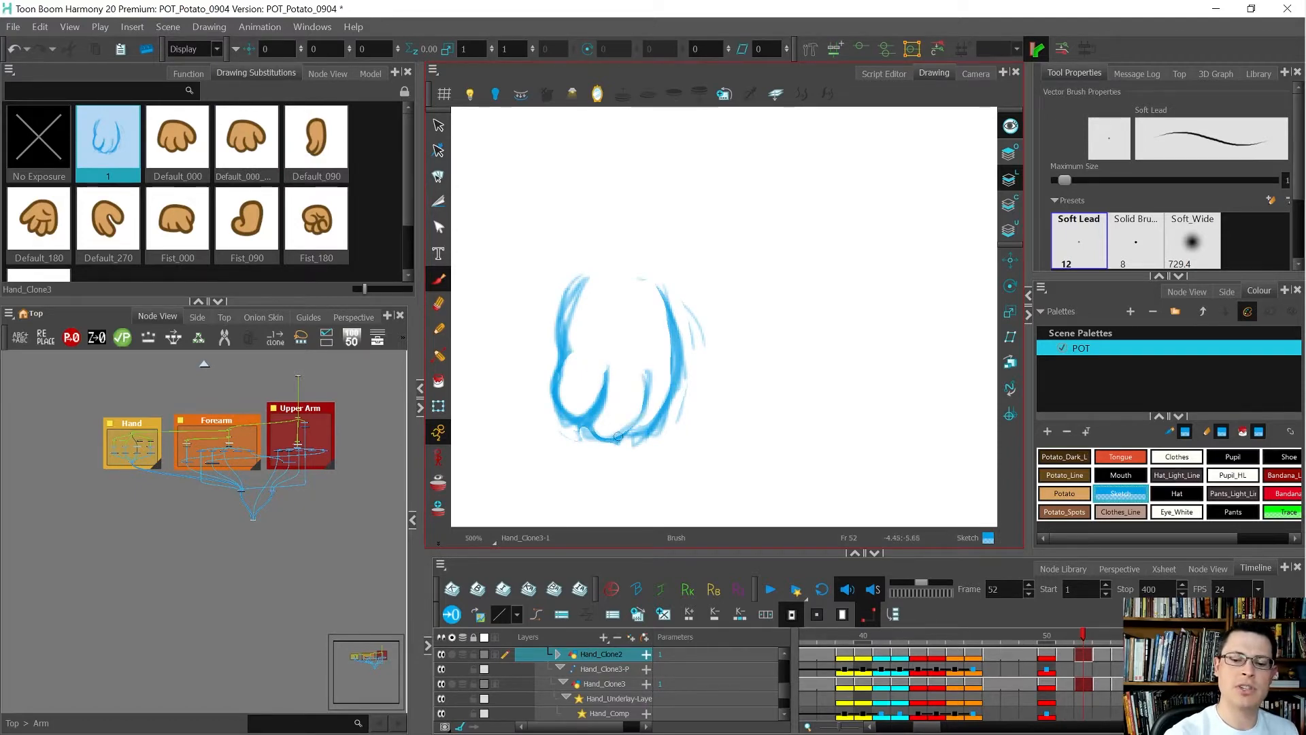
key("comma")
key("period")
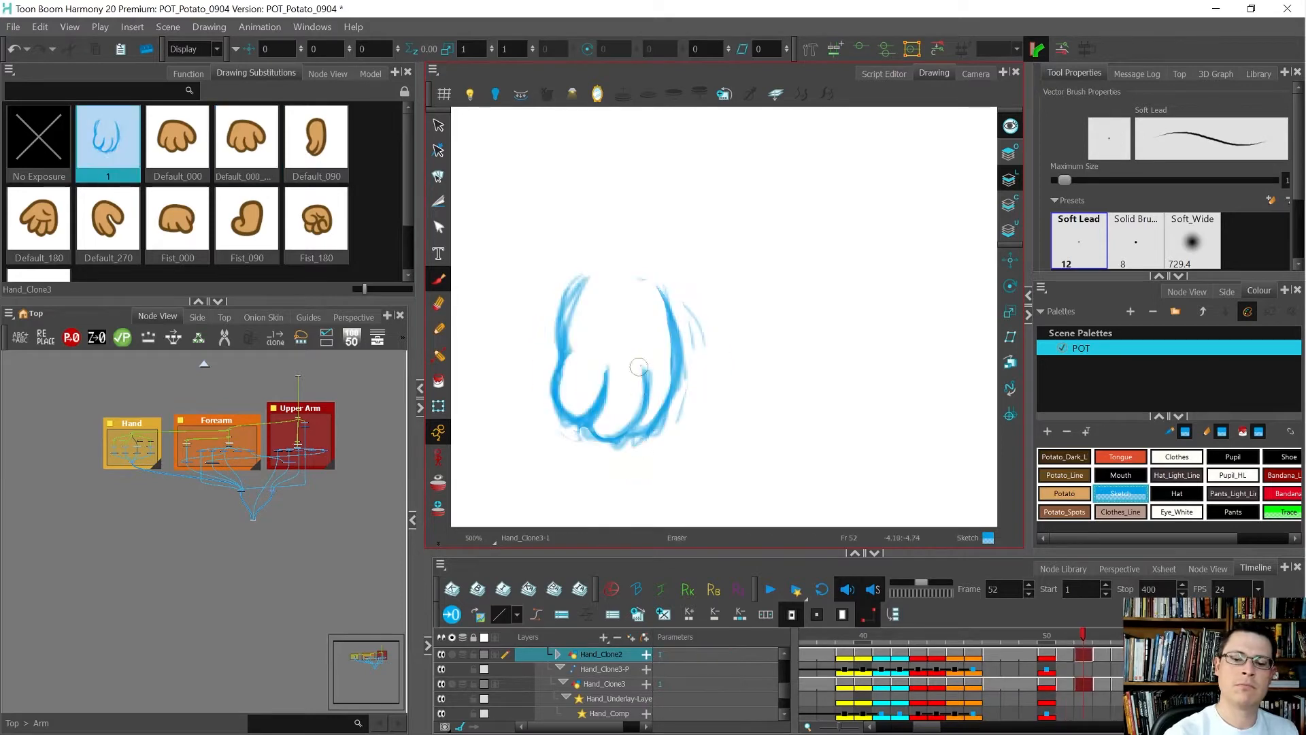
mouse_move(641, 428)
left_mouse_down()
mouse_move(667, 381)
mouse_move(651, 325)
left_mouse_up()
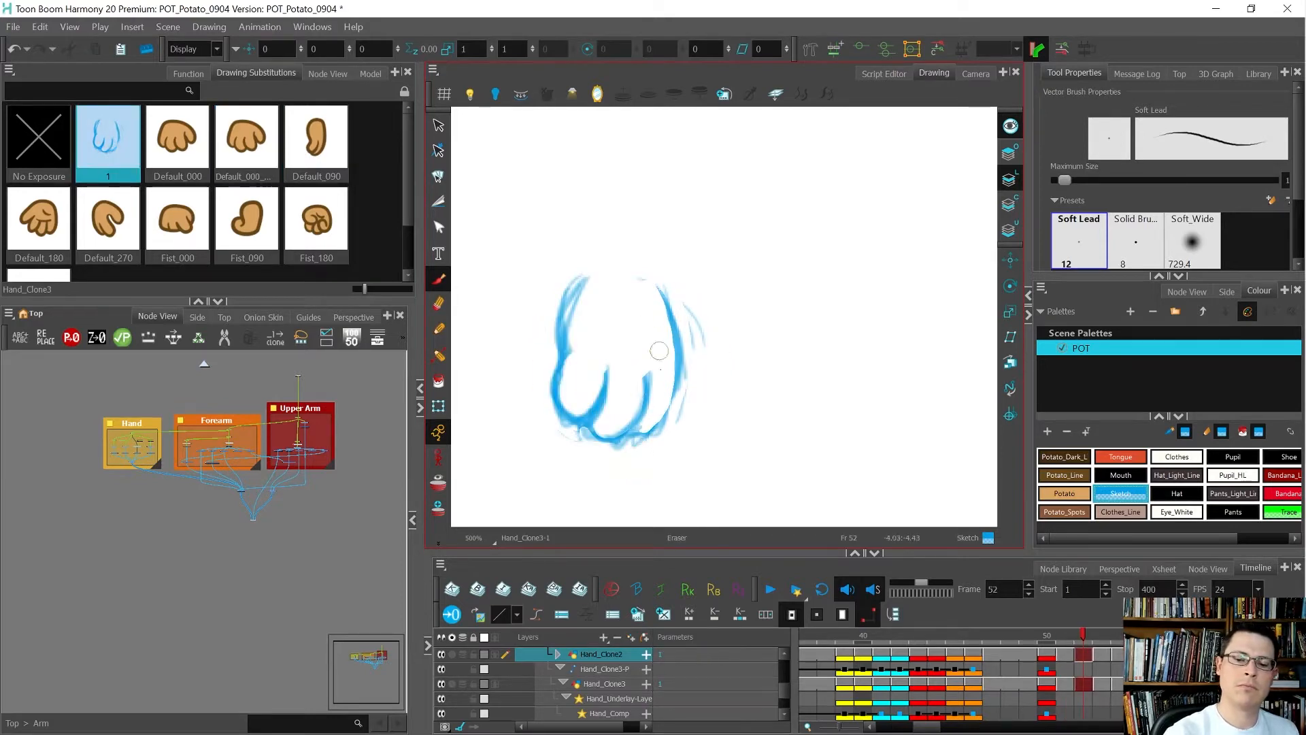
mouse_move(631, 431)
left_mouse_down()
mouse_move(669, 414)
mouse_move(634, 438)
mouse_move(664, 416)
mouse_move(660, 291)
mouse_move(649, 448)
left_mouse_up()
key("comma")
key("period")
key("comma")
key("period")
key("comma")
key("period")
Strengthen the outer finger's sketch lines and flip through the neighbouring frames to check the hand's motion.
mouse_move(576, 356)
left_mouse_down()
mouse_move(596, 285)
mouse_move(585, 279)
mouse_move(560, 355)
mouse_move(586, 421)
left_mouse_up()
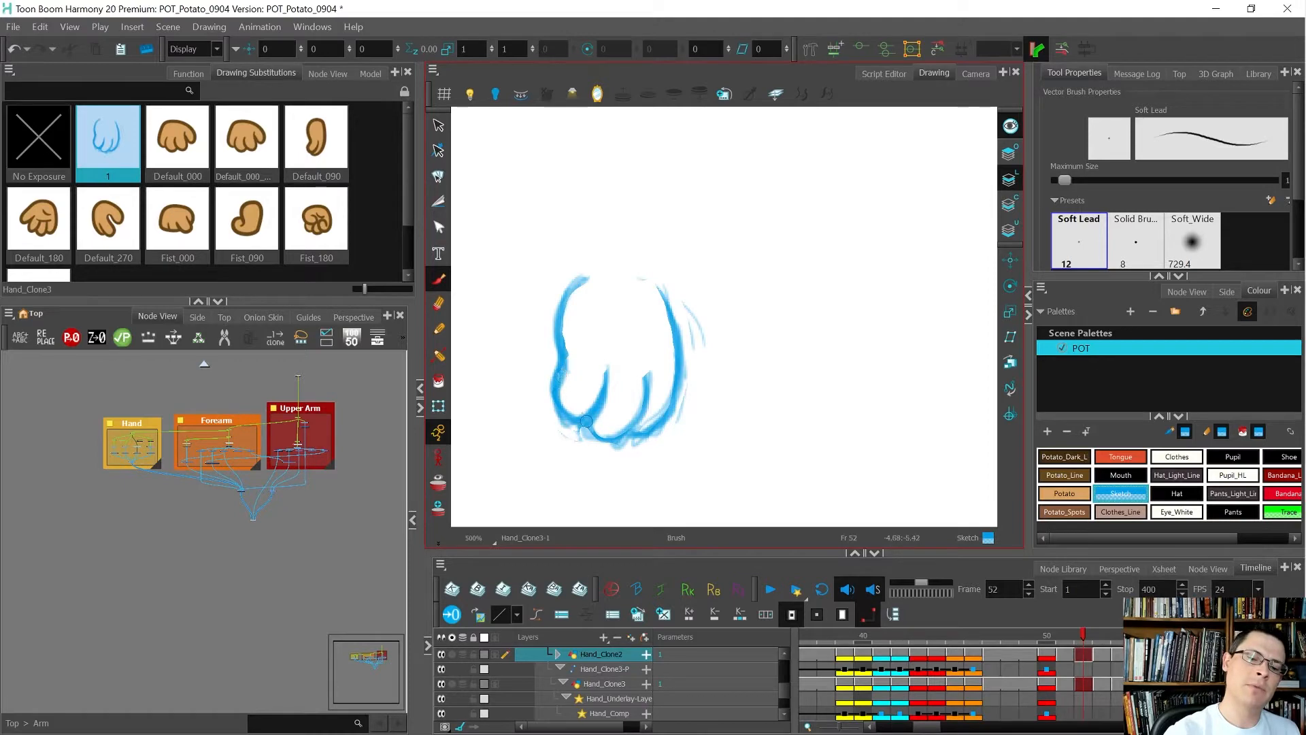
key("comma")
key("period")
key("comma")
key("period")
key("comma")
key("period")
key("period")
key("comma")
key("comma")
key("period")
key("comma")
key("period")
key("comma")
key("period")
Close the top of the sketched hand with a rounded wrist curve and compare it with the adjacent drawings.
mouse_move(656, 283)
left_mouse_down()
mouse_move(579, 289)
mouse_move(662, 301)
mouse_move(608, 272)
mouse_move(570, 300)
mouse_move(657, 299)
left_mouse_up()
key("comma")
mouse_move(573, 292)
left_mouse_down()
mouse_move(630, 274)
mouse_move(612, 278)
left_mouse_up()
key("period")
key("comma")
key("period")
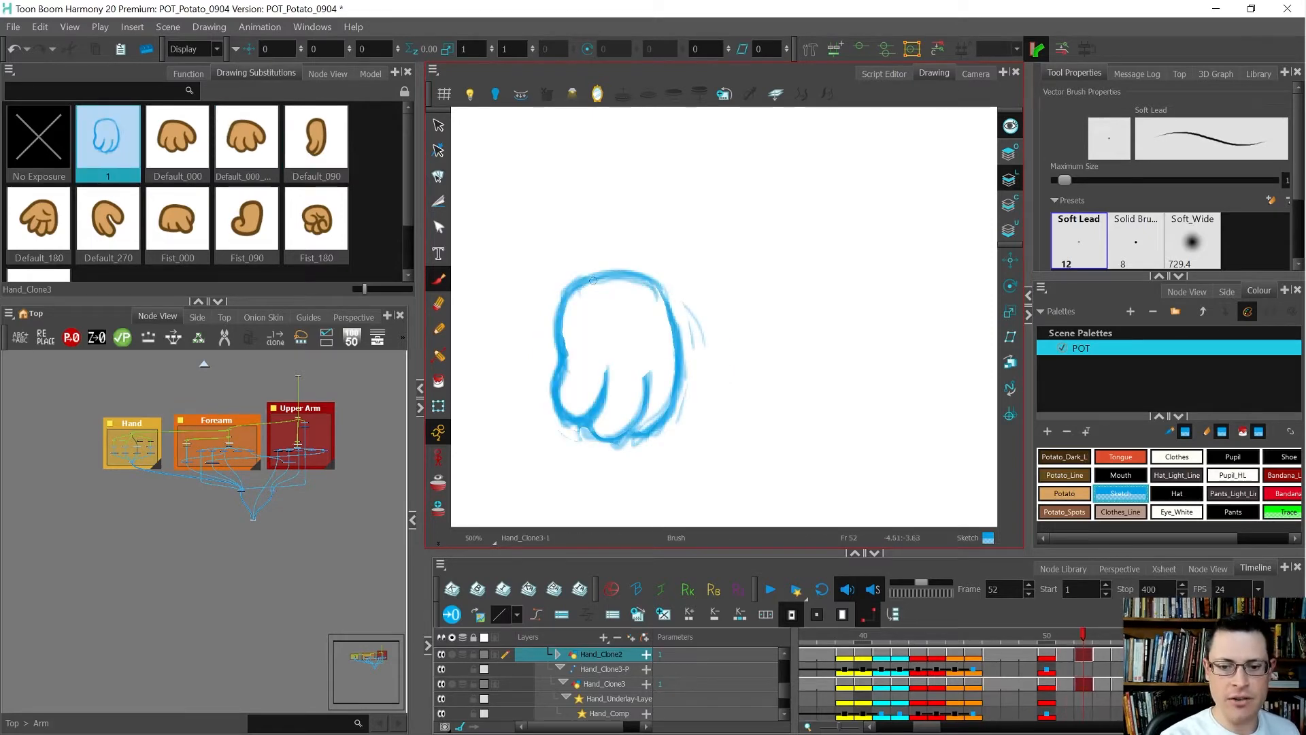
key("comma")
key("comma")
key("period")
key("period")
key("comma")
key("period")
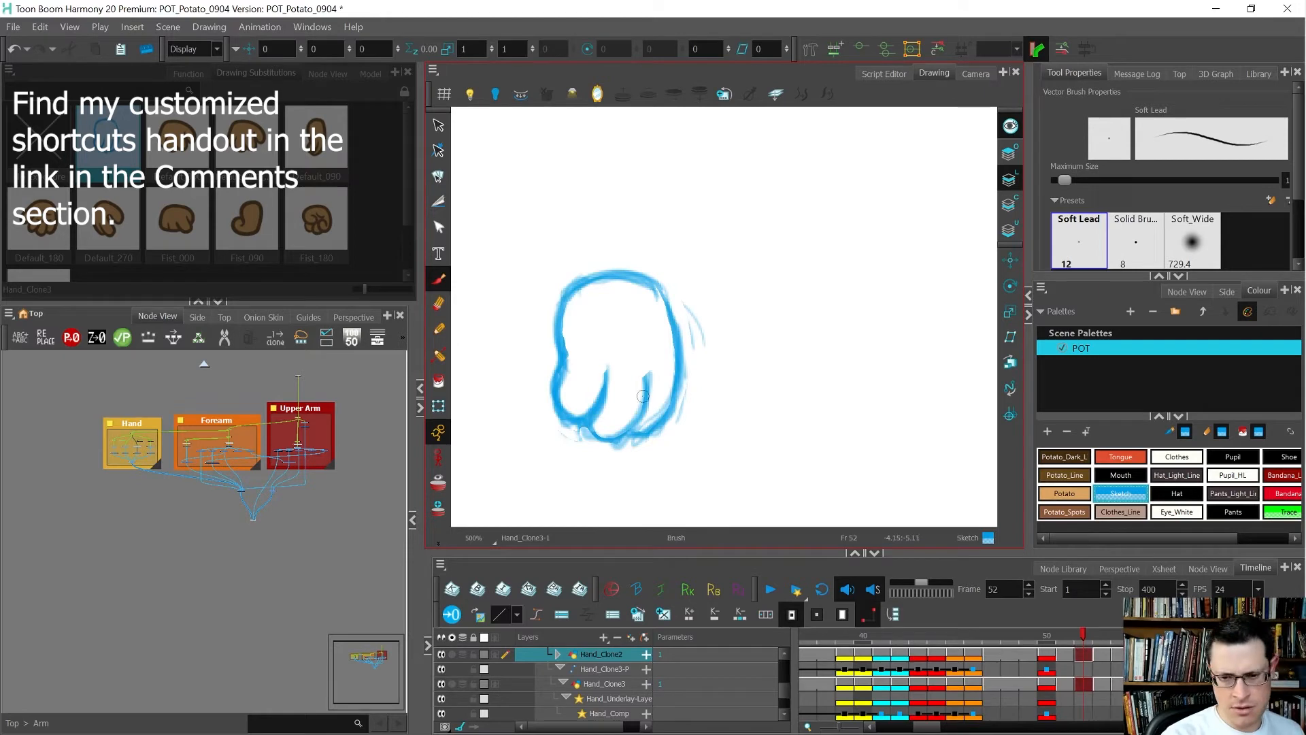
Switch to the Pencil tool and pick up the Potato_Line colour from the hand outline on frame 51.
key("alt+slash")
scroll(621, 350, "up", 3)
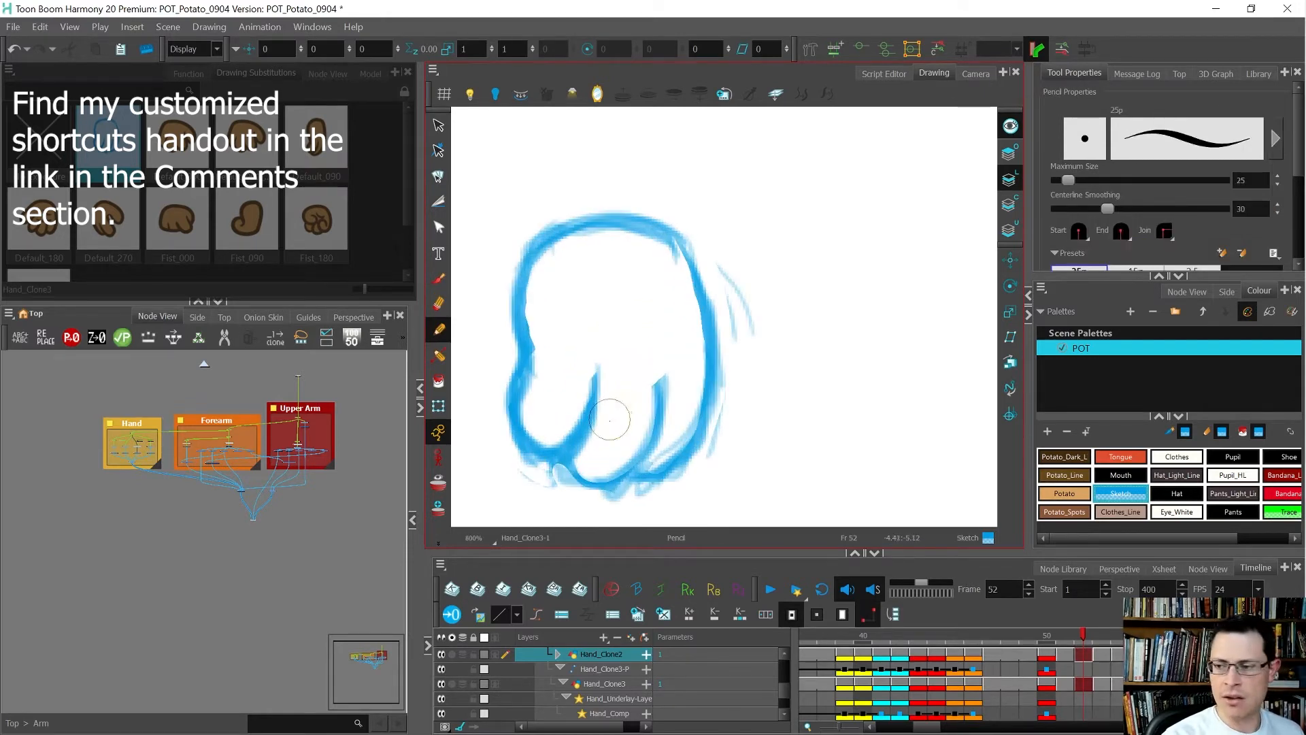
key("comma")
left_click(607, 221)
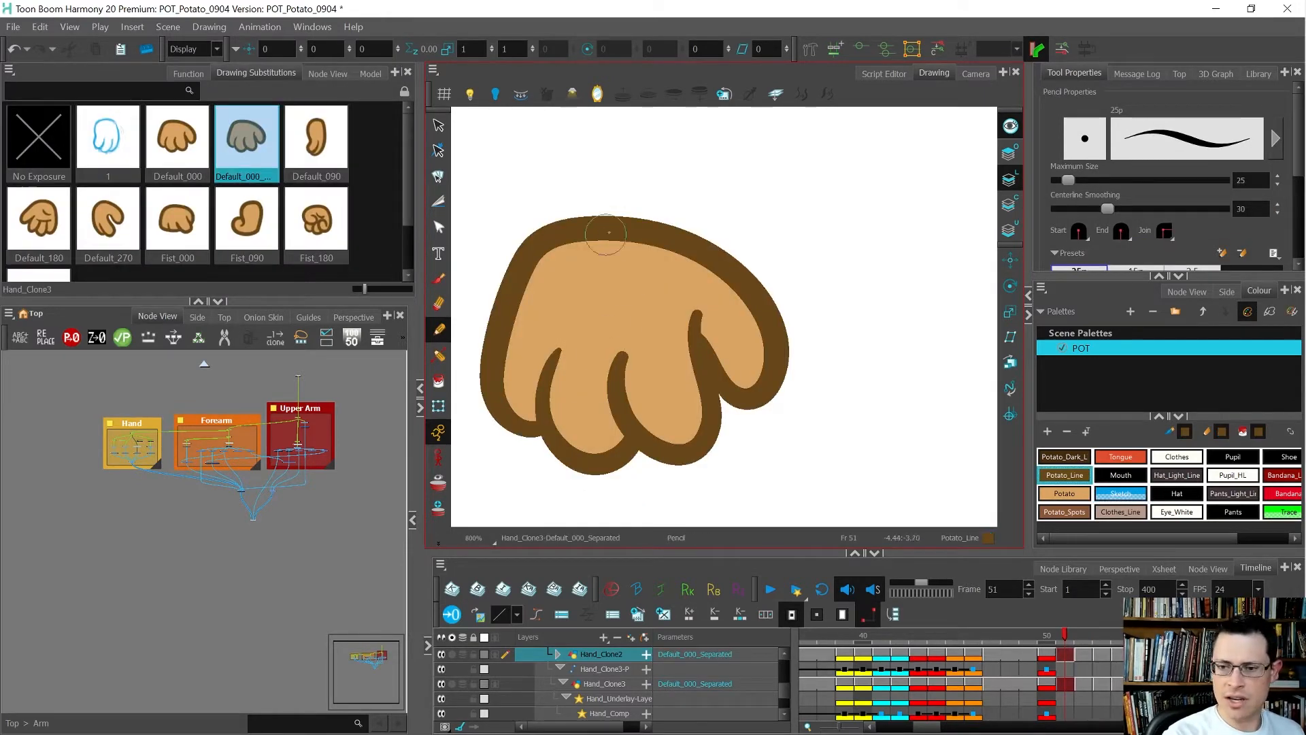
Use the Pencil Editor to check the outline thickness of the finished hand drawings on frames 51 and 53.
key("alt+shift+q")
left_click(1011, 180)
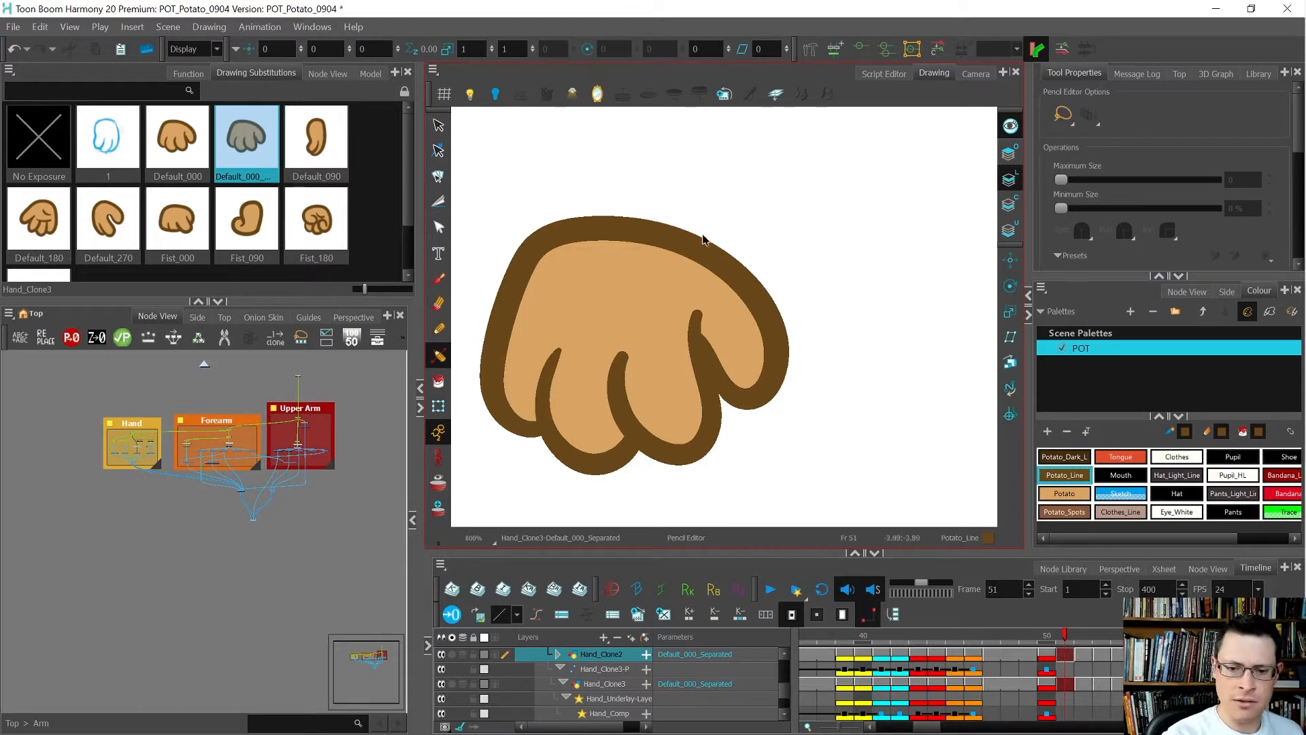
key("period")
key("period")
left_click(685, 356)
left_click_drag(719, 288, 680, 328)
Set the Pencil to the 15p preset and return to the hand sketch on frame 52.
key("alt+slash")
left_click_drag(1116, 276, 1116, 329)
left_click(1143, 284)
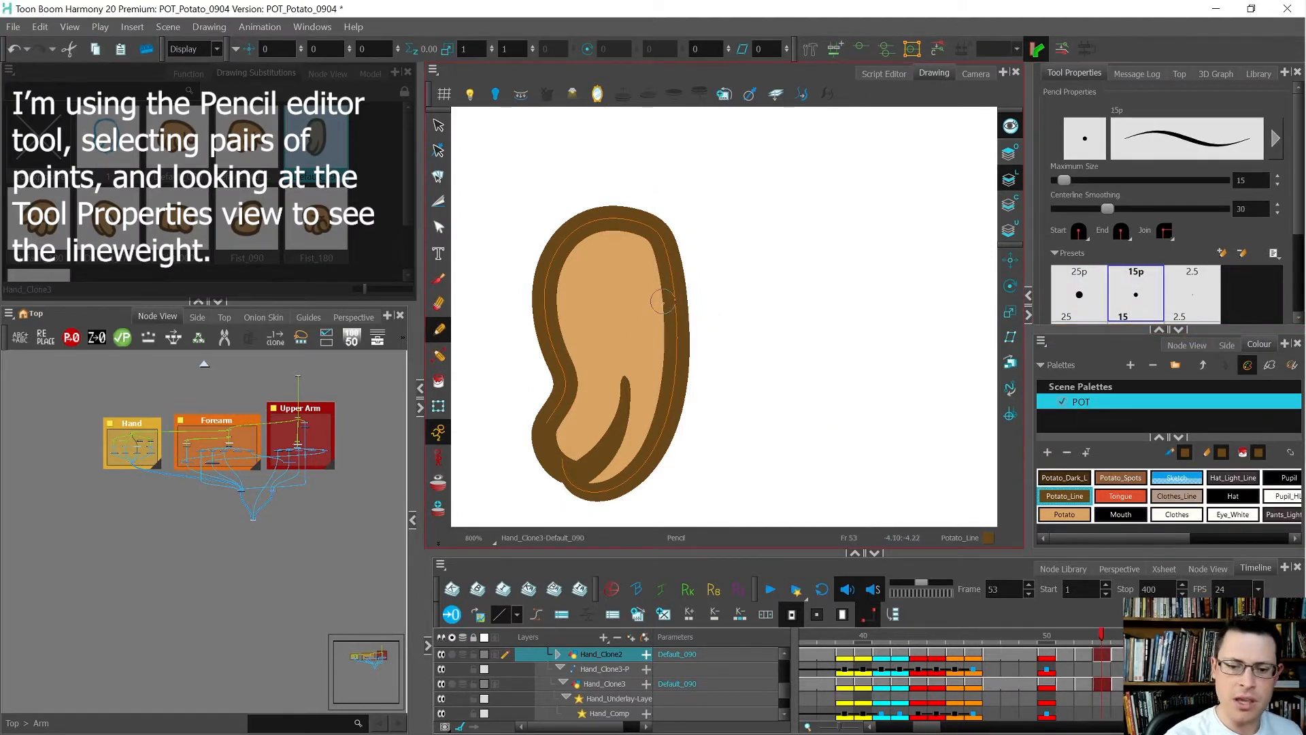
key("comma")
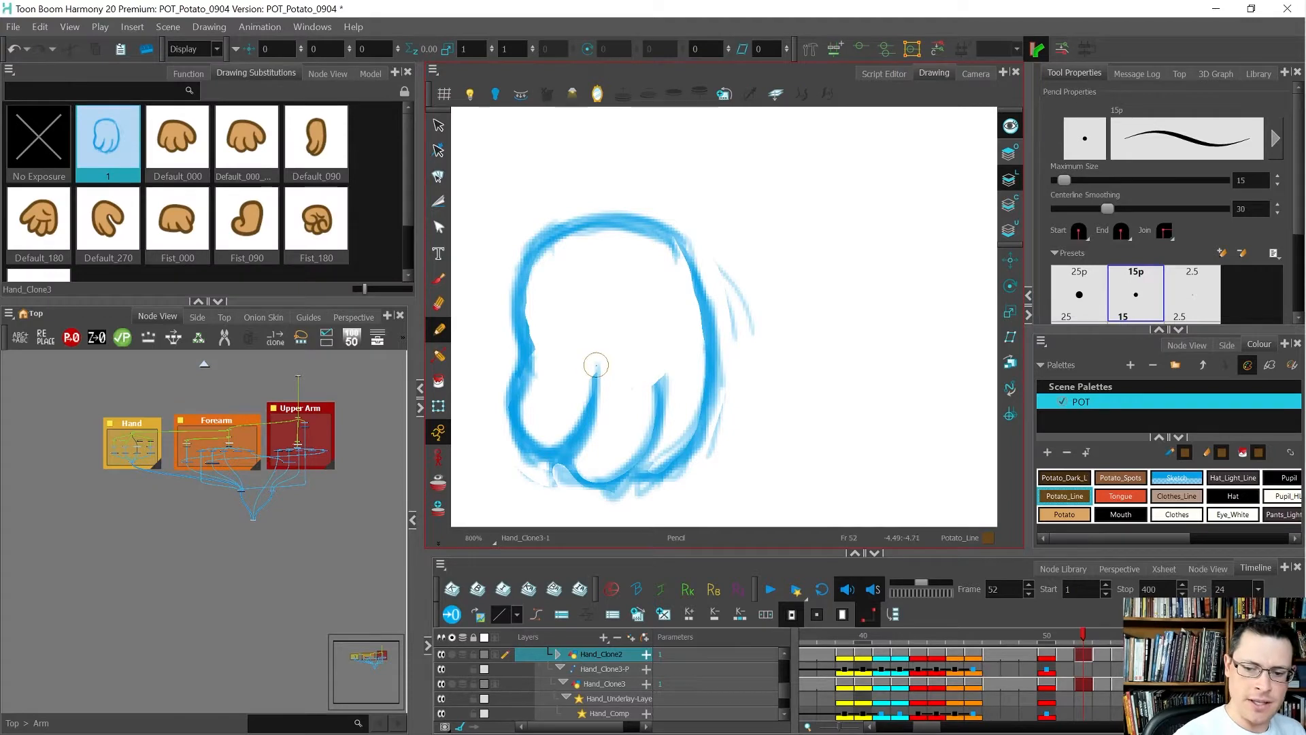
Ink the hand's outline and finger curves over the frame 52 sketch with the Potato_Line pencil.
mouse_move(526, 371)
left_mouse_down()
mouse_move(512, 292)
mouse_move(531, 252)
mouse_move(608, 210)
mouse_move(673, 212)
mouse_move(694, 267)
left_mouse_up()
mouse_move(596, 370)
left_mouse_down()
mouse_move(577, 441)
mouse_move(546, 458)
mouse_move(513, 430)
mouse_move(528, 370)
left_mouse_up()
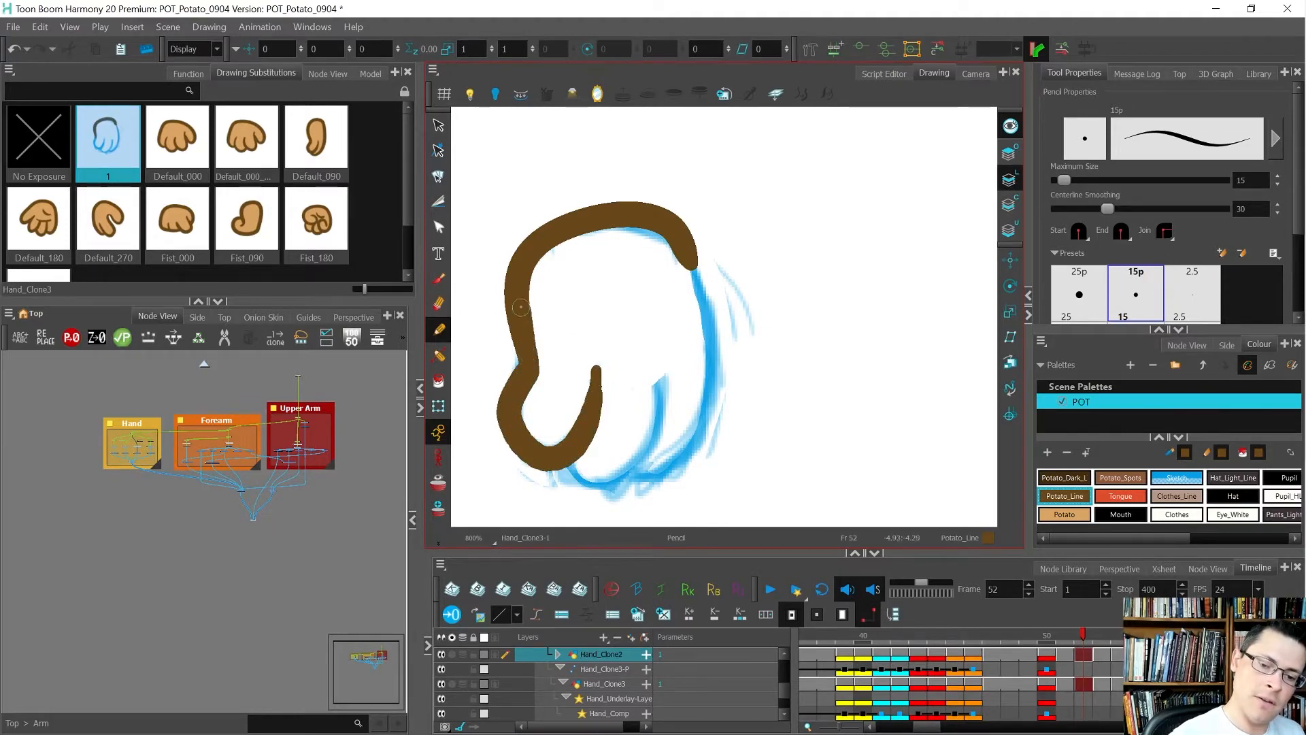
mouse_move(659, 389)
left_mouse_down()
mouse_move(645, 455)
mouse_move(600, 492)
mouse_move(561, 454)
mouse_move(553, 391)
left_mouse_up()
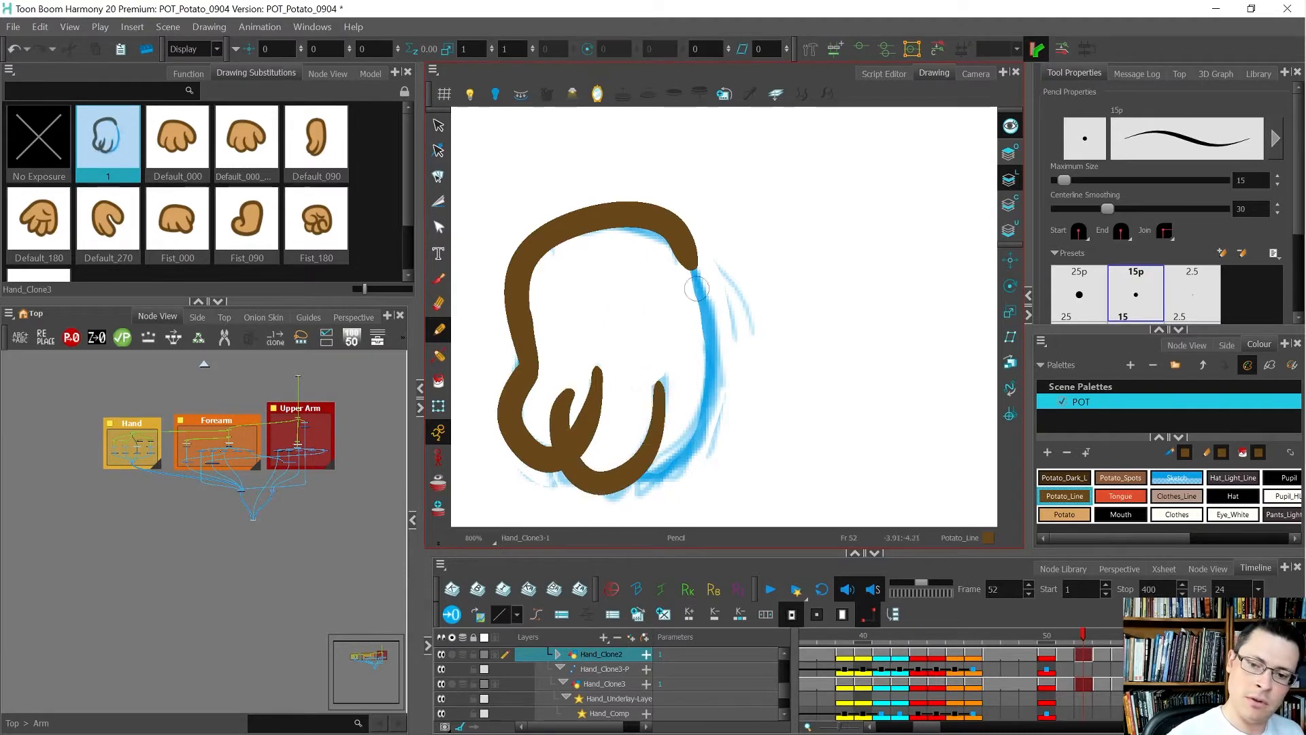
mouse_move(633, 469)
left_mouse_down()
mouse_move(660, 470)
mouse_move(701, 427)
mouse_move(710, 327)
mouse_move(689, 257)
left_mouse_up()
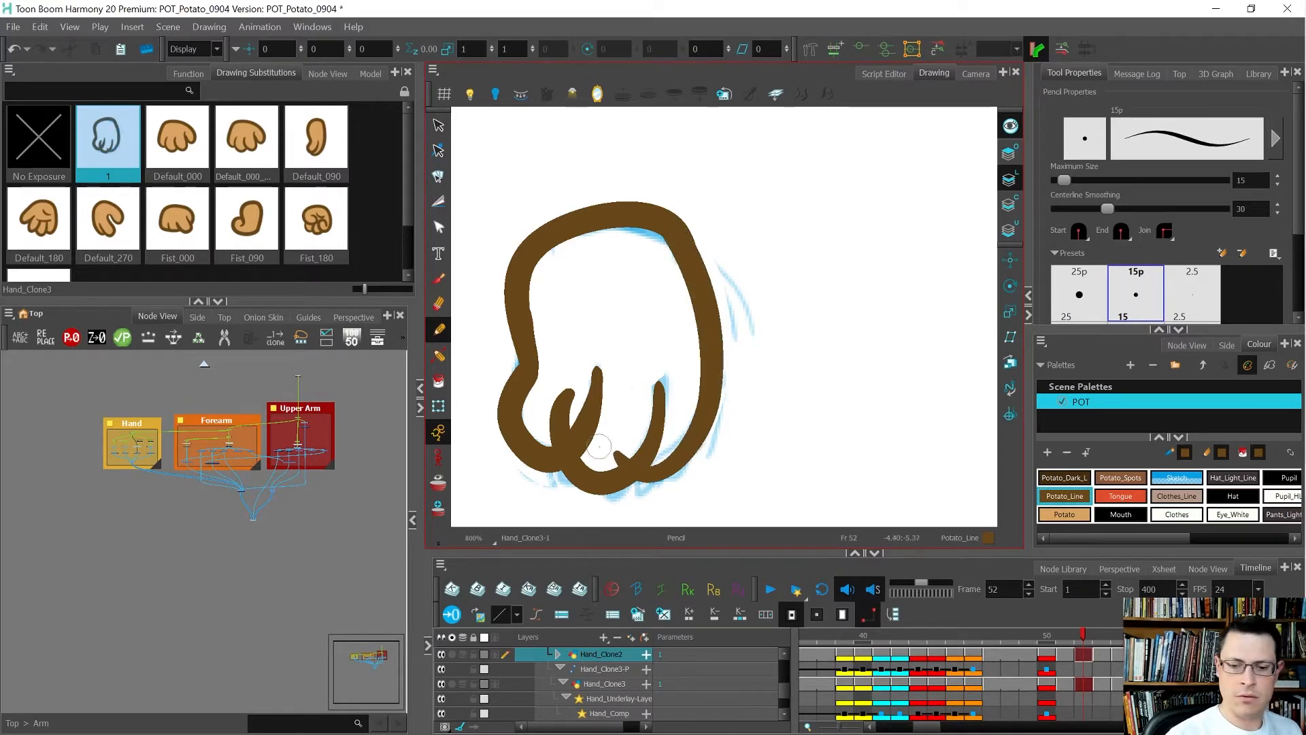
Delete every stroke in the Sketch colour from the frame 52 hand and trim the excess finger-line ends with the Cutter.
left_click(1177, 477)
key("alt+s")
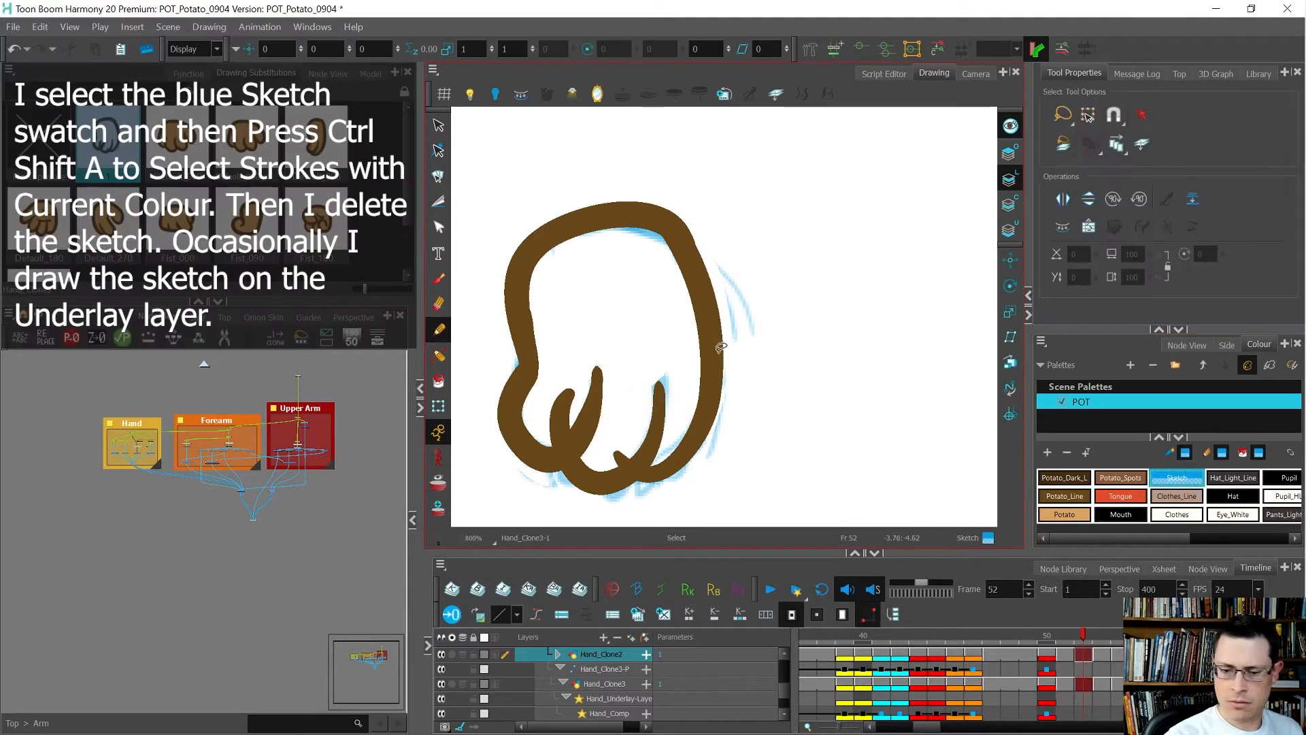
key("ctrl+shift+a")
key("Delete")
key("alt+t")
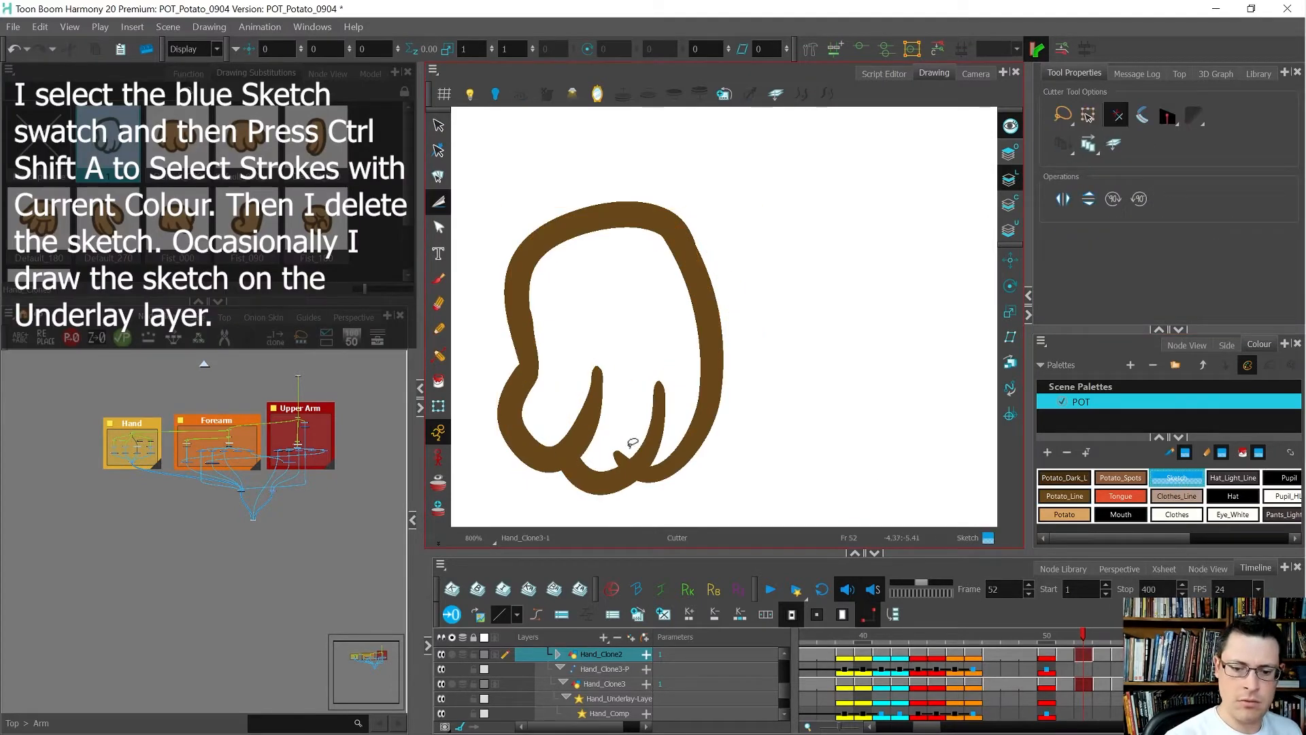
Adjust the points of the finger crease beside the thumb on frame 52 with the Contour Editor and check it with the Pencil Editor.
key("alt+q")
left_click(601, 388)
left_click(602, 403)
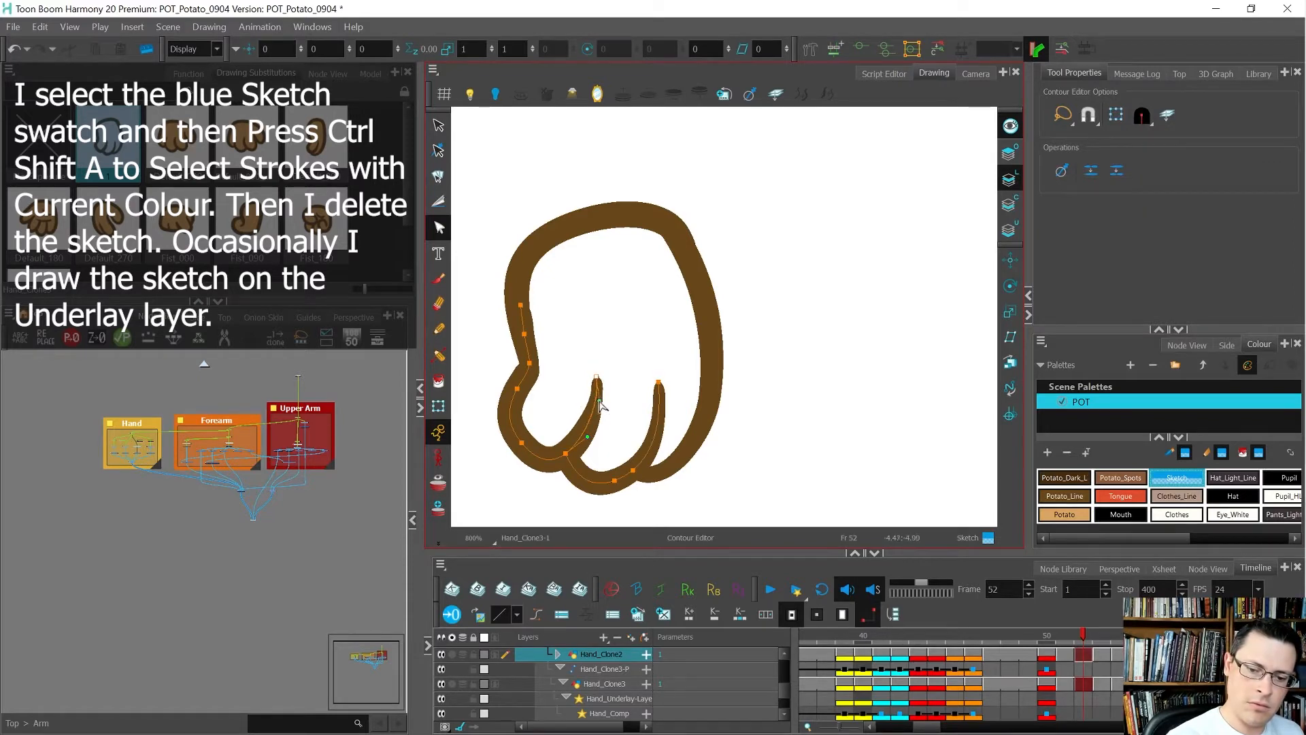
key("alt+a")
left_click_drag(624, 379, 621, 399)
key("Delete")
left_click(637, 367)
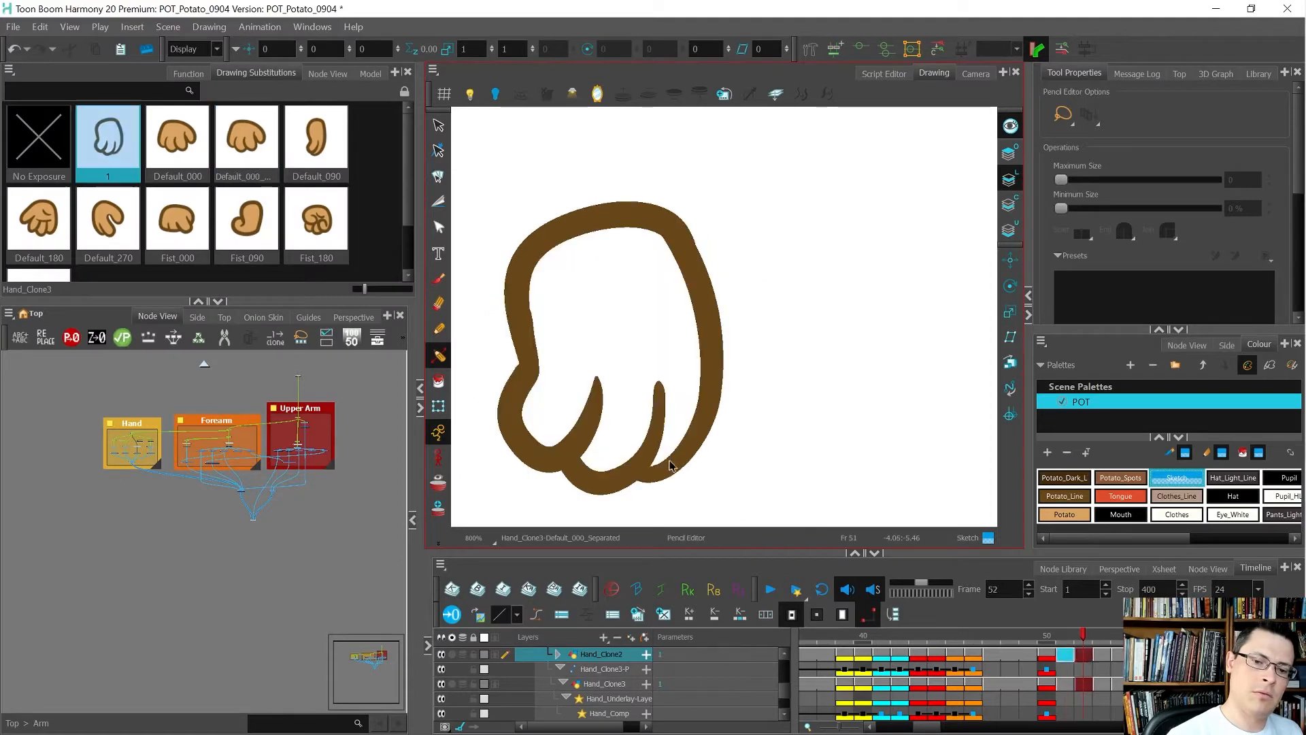
Flip between frames 51, 52 and 53 to compare the inked in-between hand with its neighbouring drawings.
key("period")
key("comma")
key("comma")
key("period")
key("period")
key("comma")
key("comma")
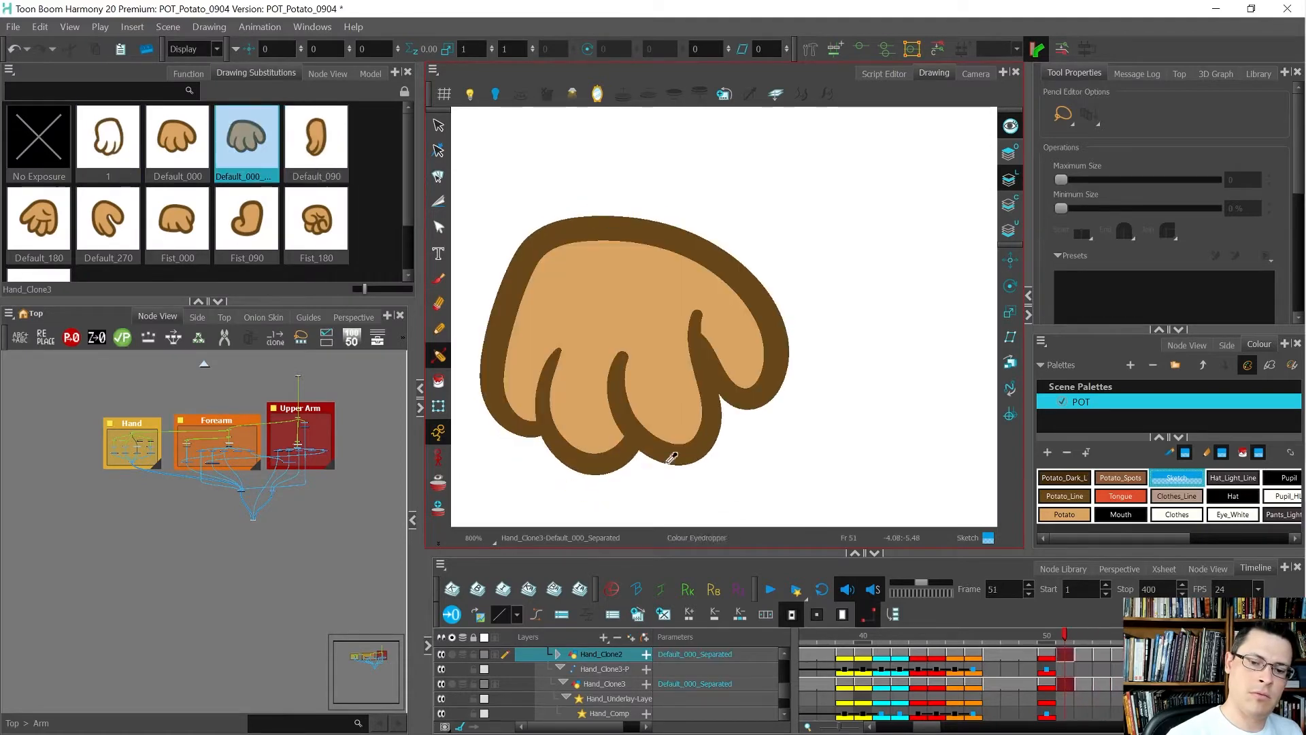
key("period")
Extend the tips of both finger creases slightly upward with the Contour Editor and compare the hand against the adjacent frames.
key("alt+q")
left_click(598, 379)
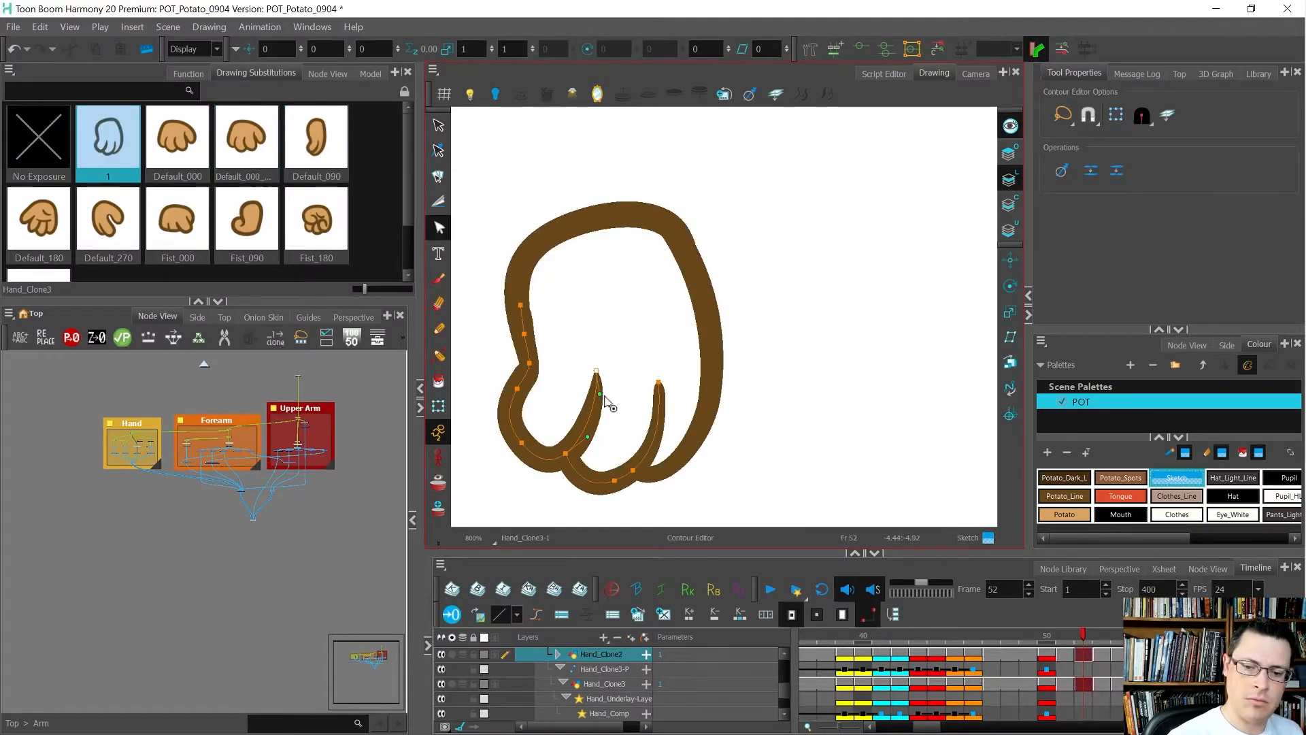
left_click(665, 411)
key("period")
key("comma")
key("comma")
key("period")
key("period")
key("comma")
key("period")
key("comma")
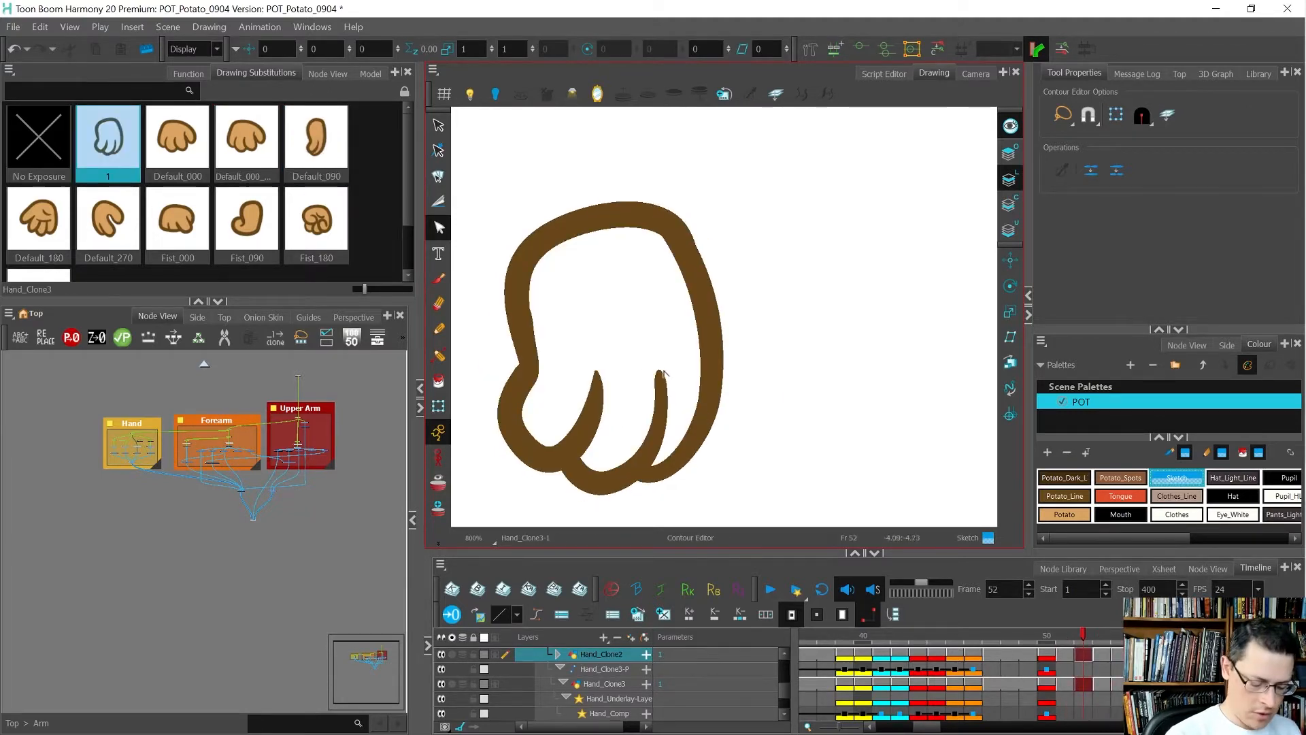
Fill the hand and finger areas on frame 52 with the Potato colour.
key("alt+i")
left_click(1065, 514)
left_click(650, 432)
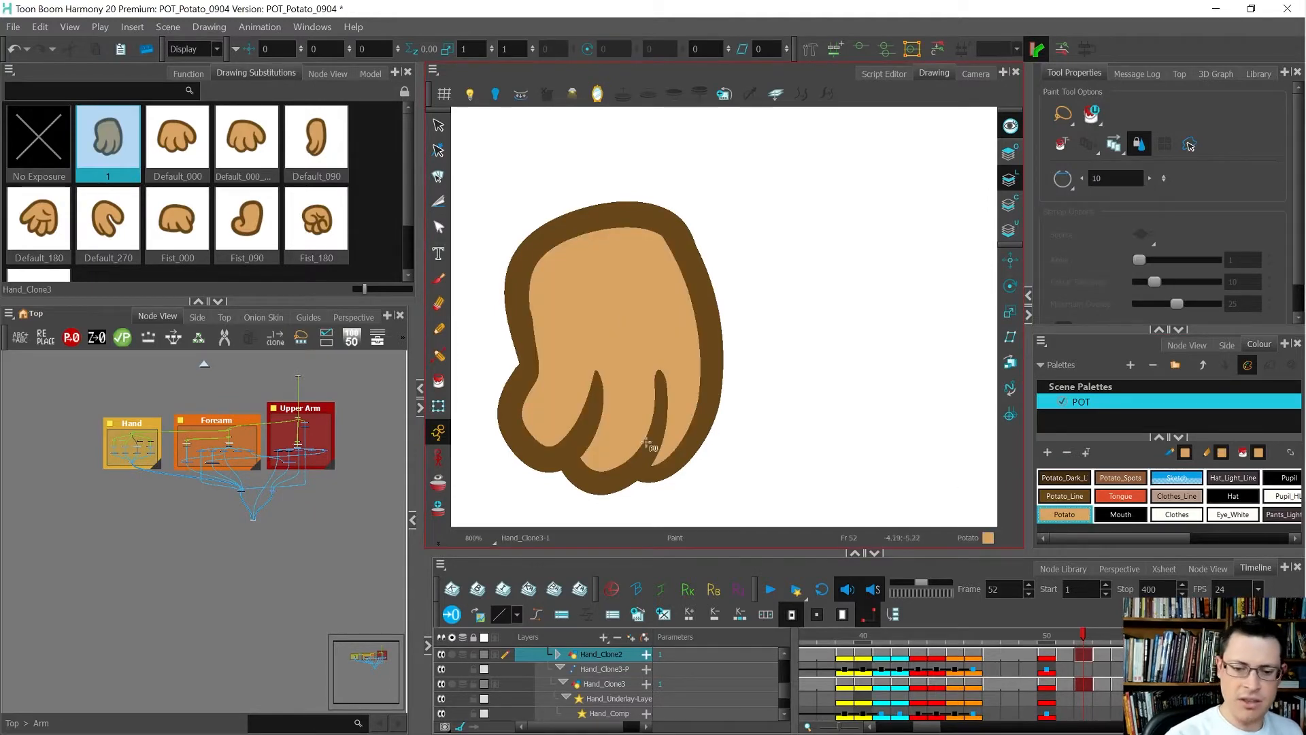
Move the hand's Potato colour fill from the Line Art layer to the Colour Art layer.
key("alt+s")
left_click(624, 324)
key("ctrl+x")
left_click(1010, 204)
key("ctrl+v")
left_click(852, 383)
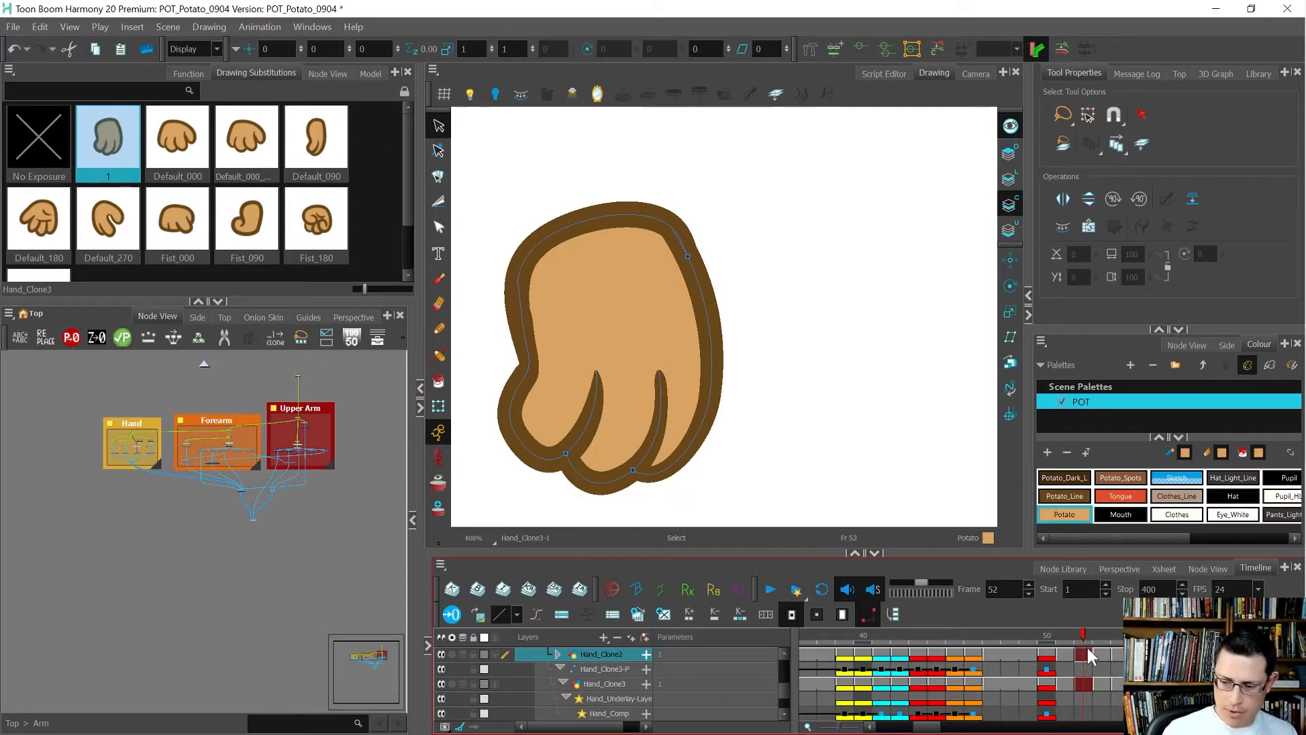
Compare the finished hand with its neighbouring frames and rename the frame 52 drawing Default_045.
key("comma")
key("period")
key("period")
key("comma")
key("comma")
key("period")
key("ctrl+d")
type("Default_045")
key("Return")
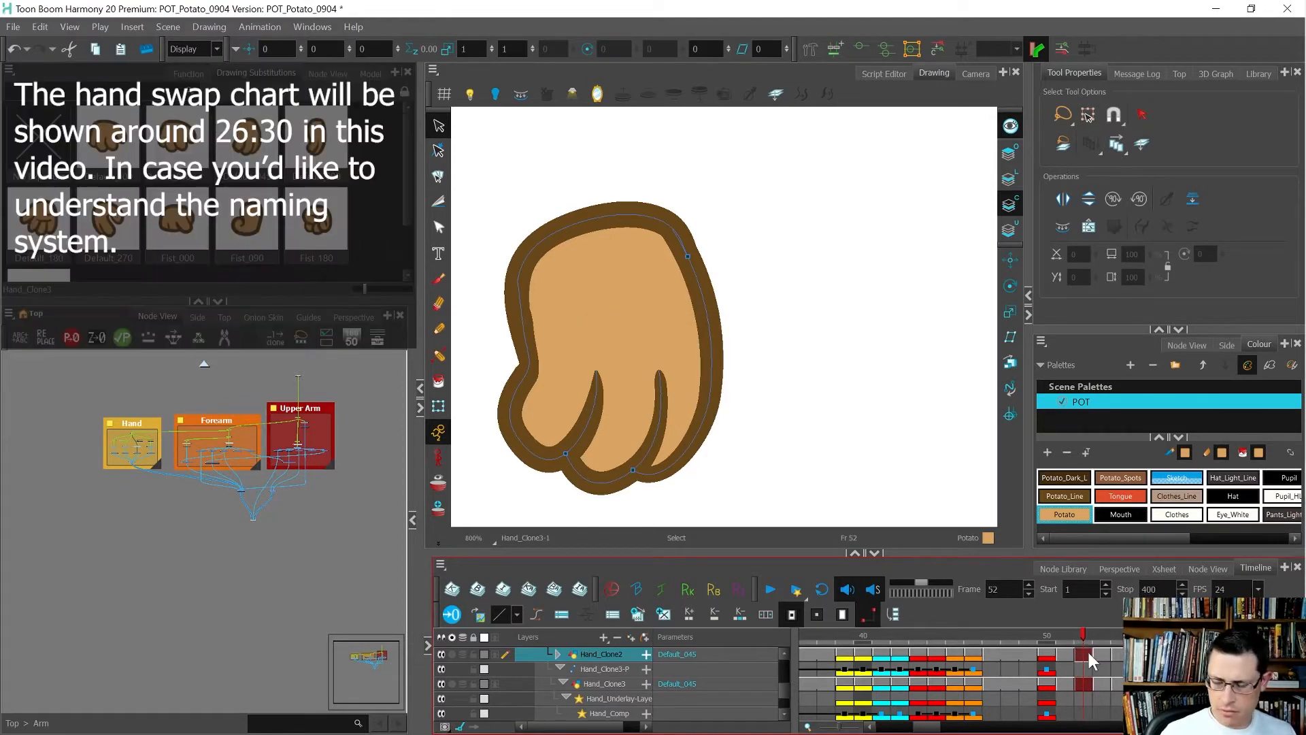
Shift the hand drawings from Default_180 onward one frame later and create an empty drawing on frame 54.
key("period")
key("period")
key("comma")
key("period")
left_click(1101, 655)
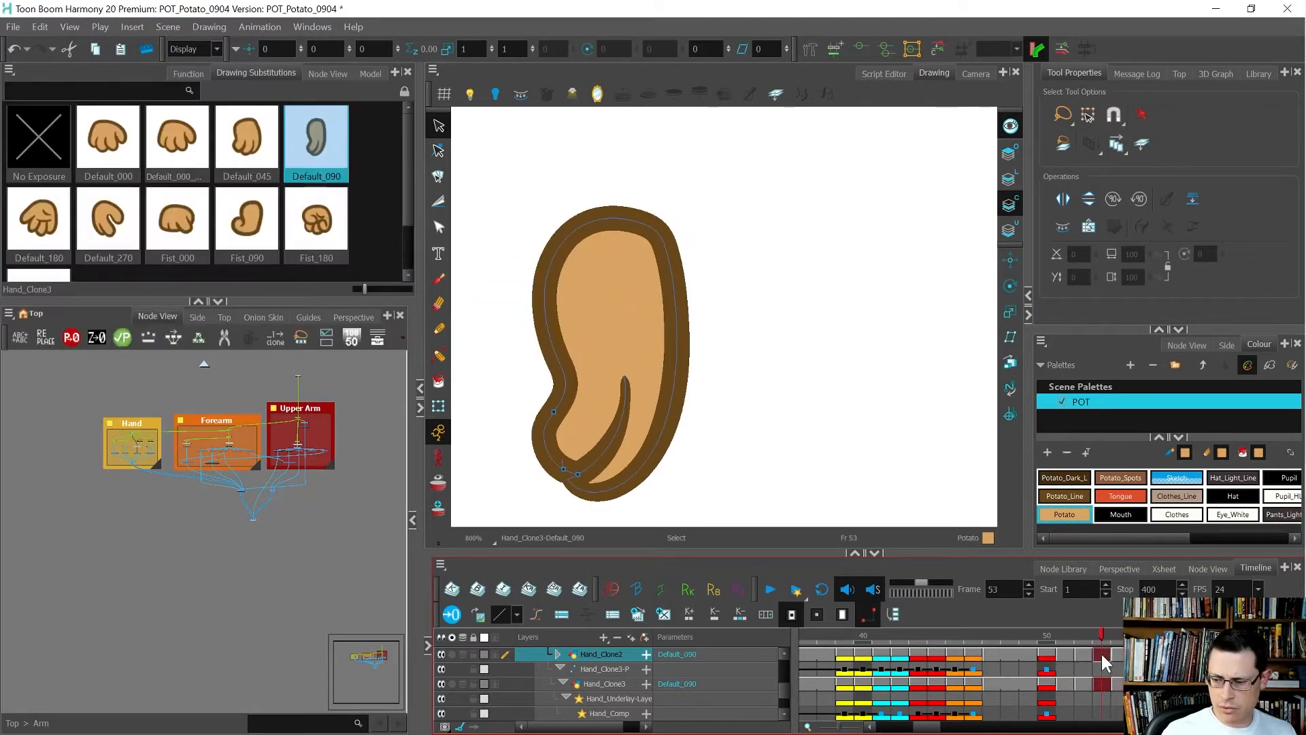
left_click(1116, 656)
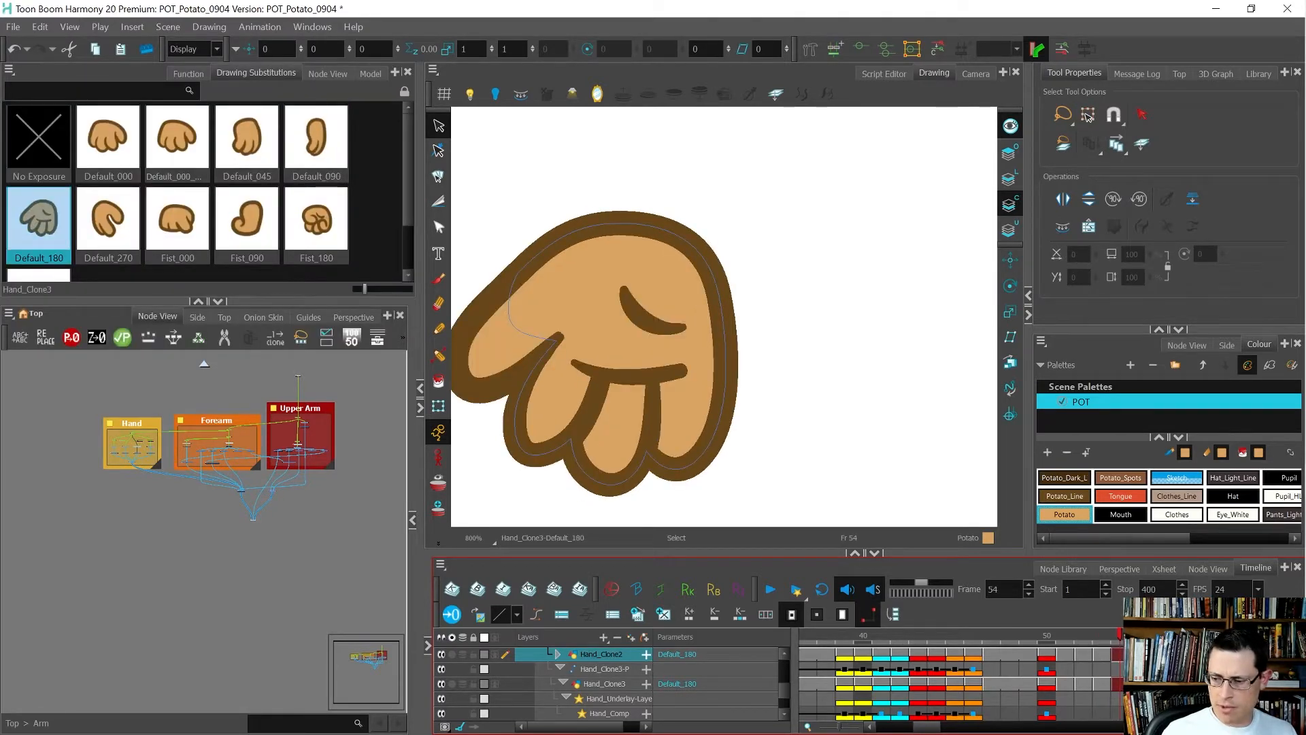
key("bracketright")
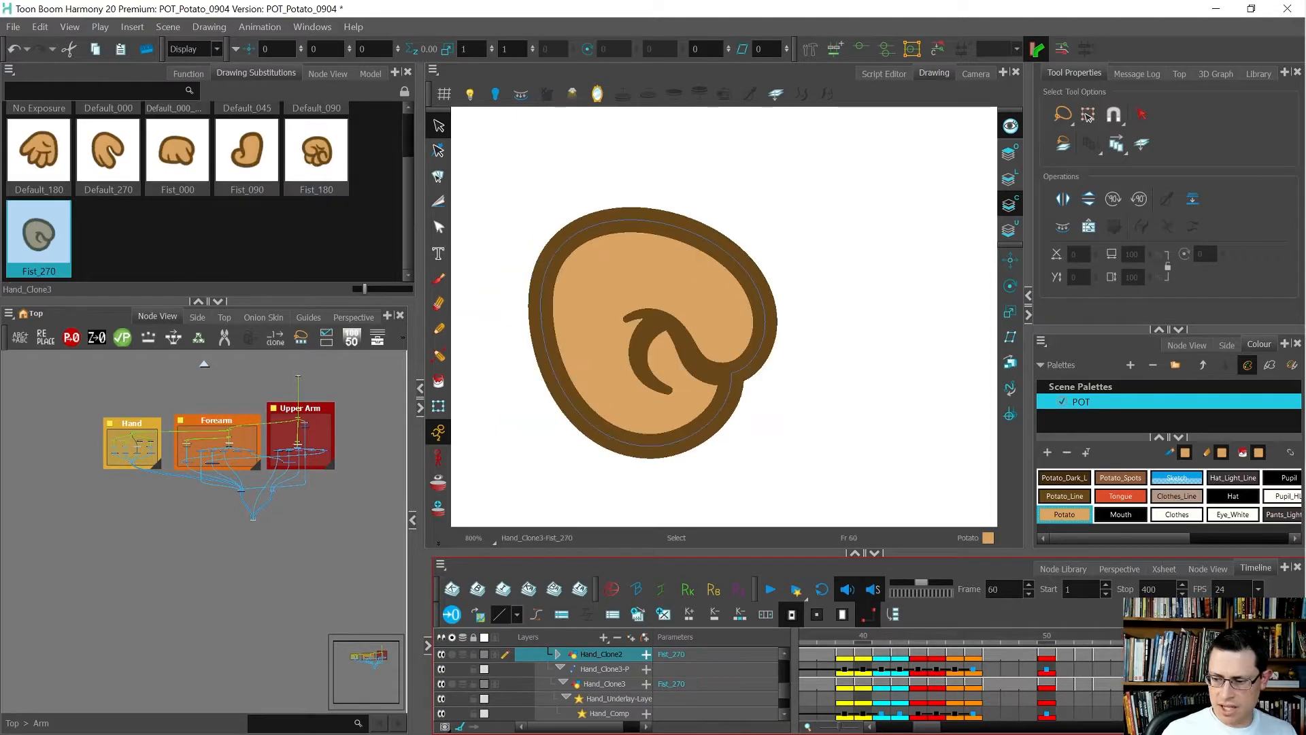
key("bracketleft")
key("bracketleft")
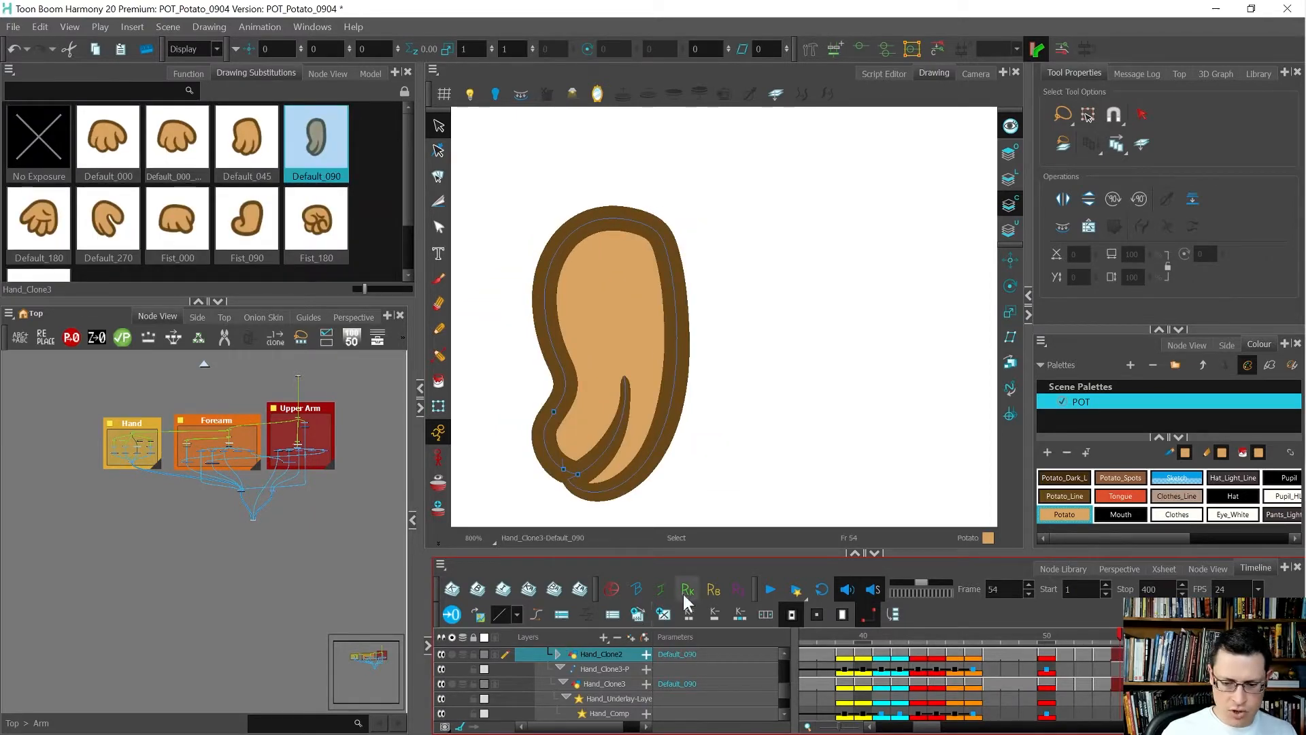
left_click(663, 615)
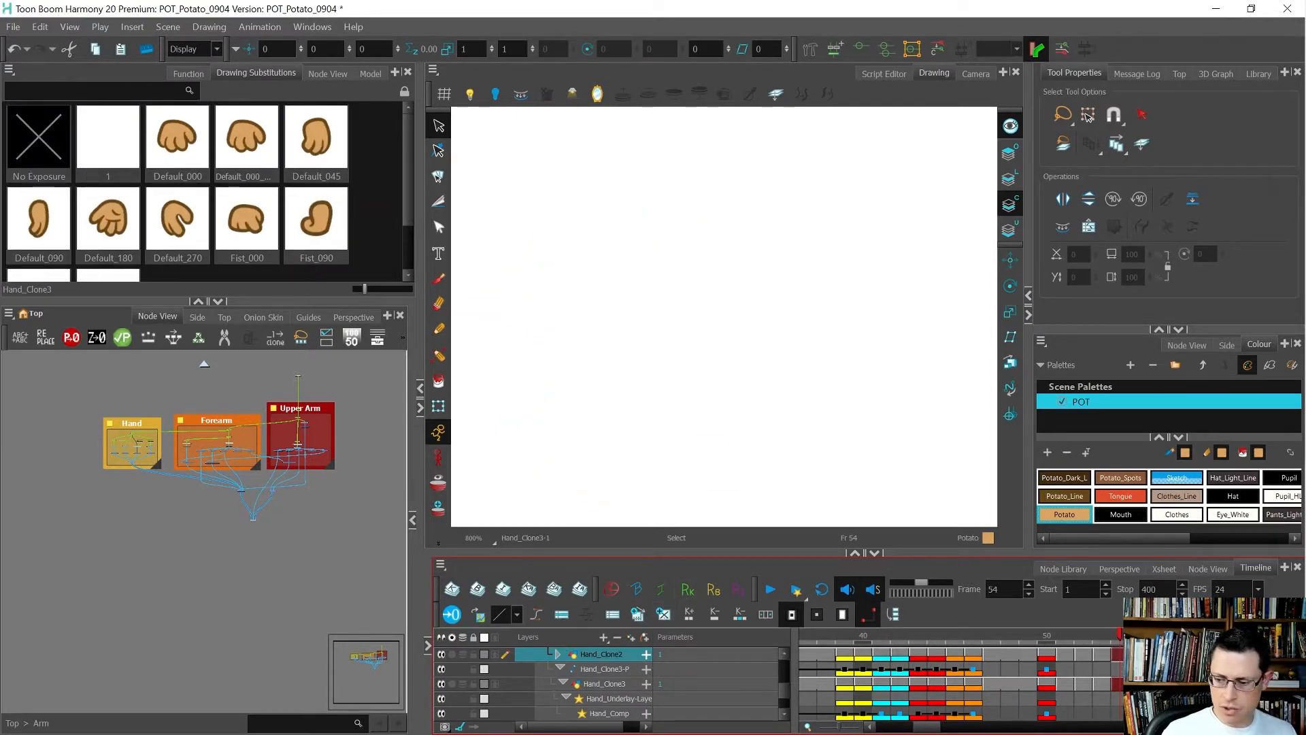
Turn on Onion Skin and brush in the rough thumb shape on frame 54 with the Sketch colour and Soft Lead preset.
key("alt+o")
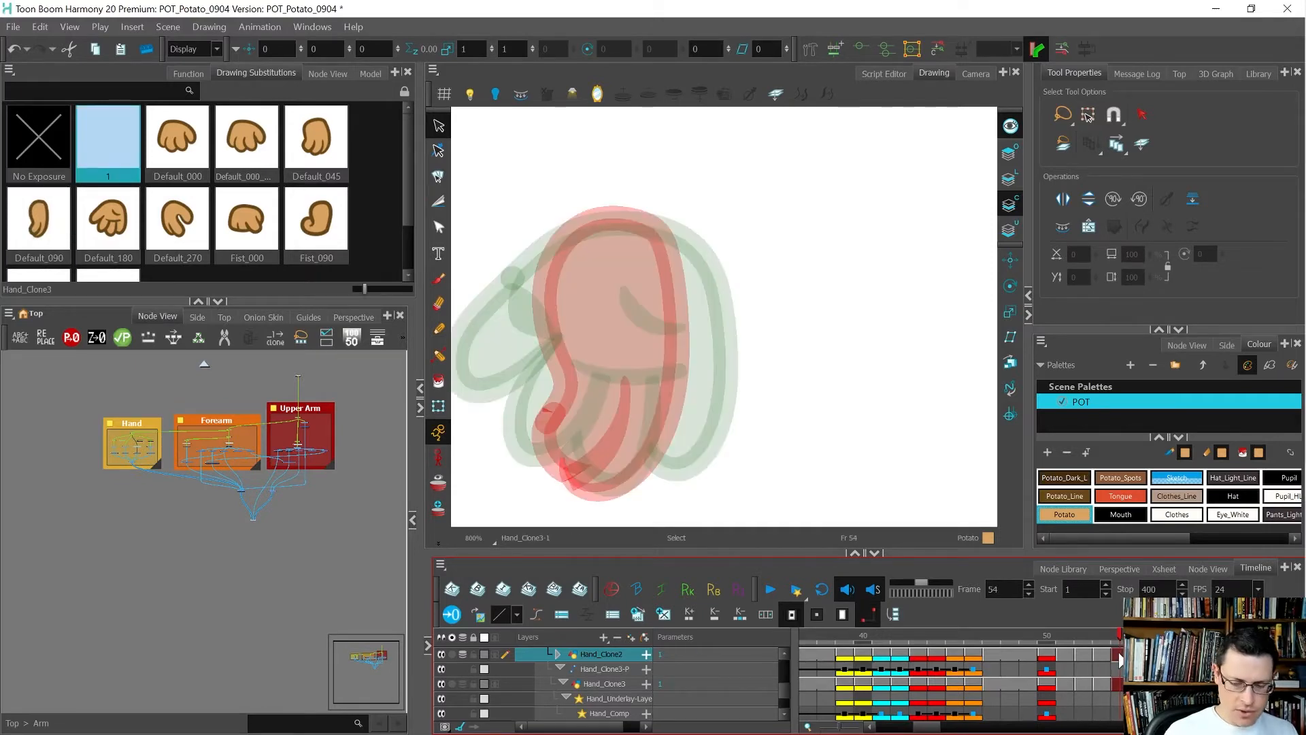
key("alt+b")
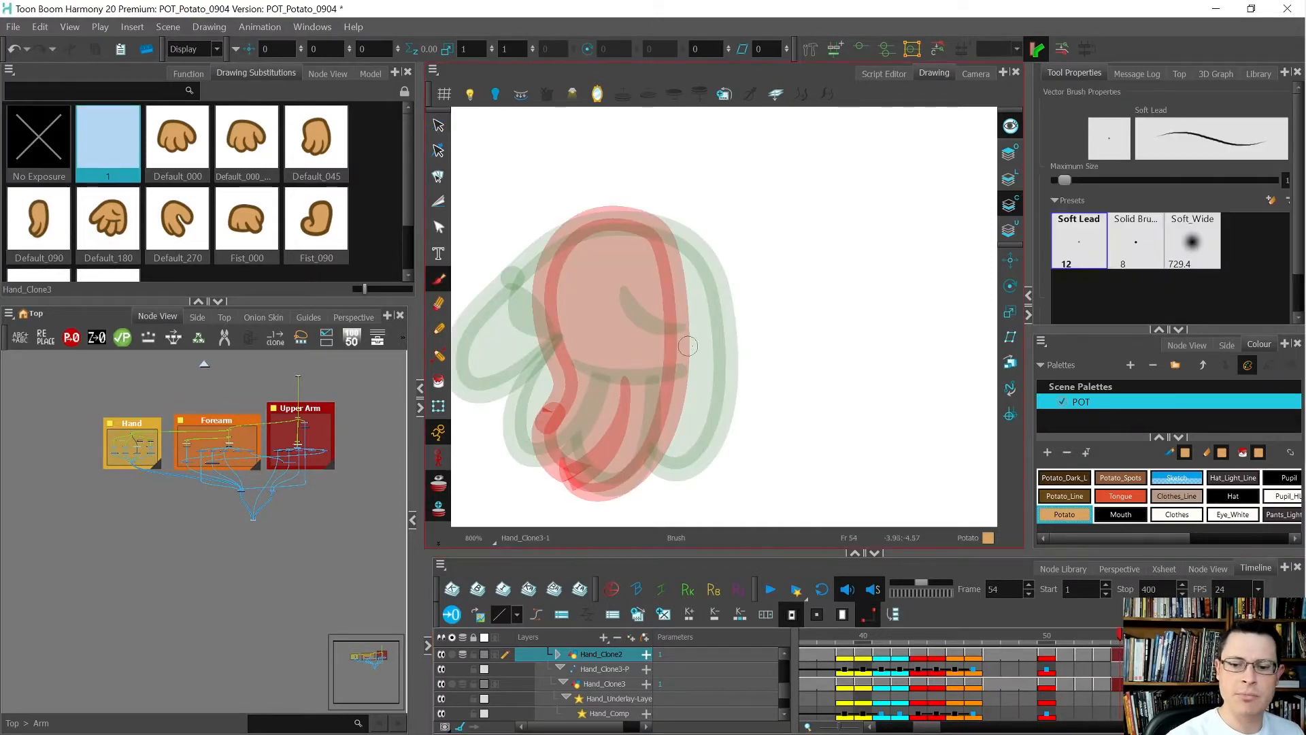
scroll(691, 344, "up", 1)
left_click(1173, 477)
scroll(653, 293, "down", 2)
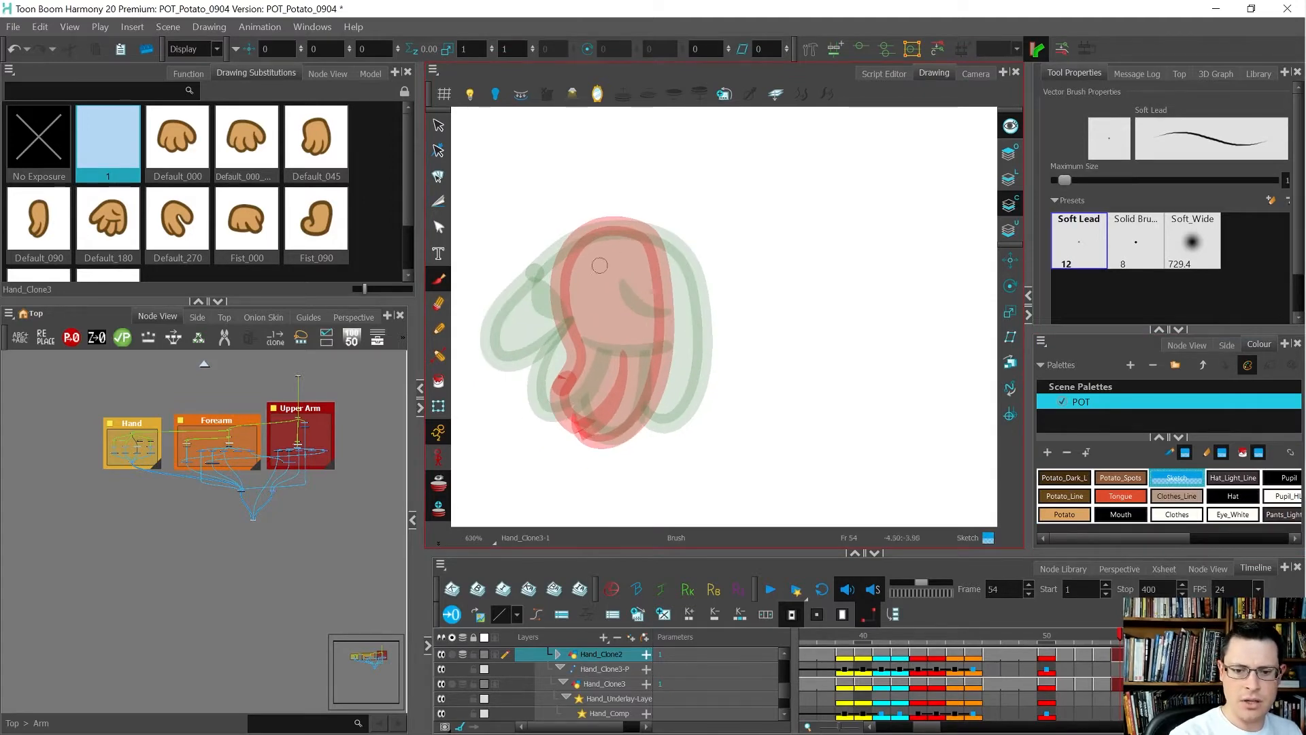
mouse_move(544, 329)
left_mouse_down()
mouse_move(570, 248)
mouse_move(545, 313)
left_mouse_up()
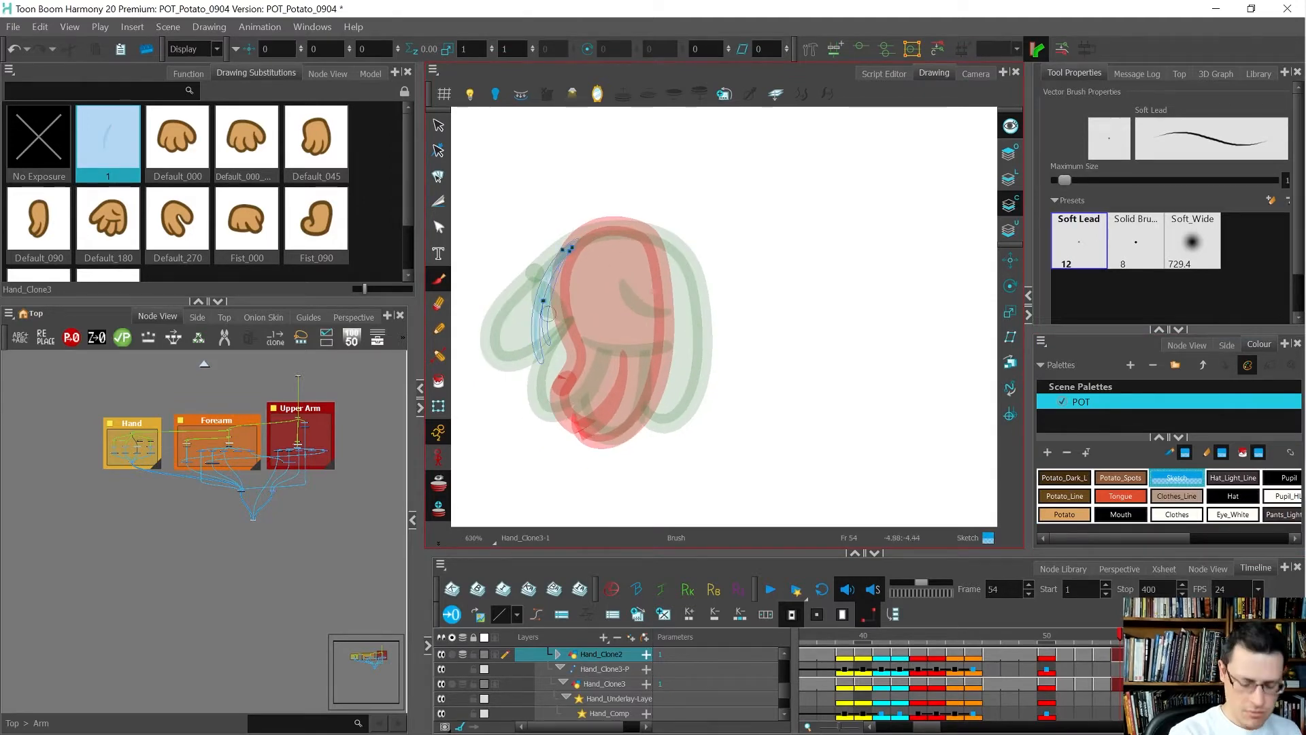
left_click_drag(568, 252, 538, 361)
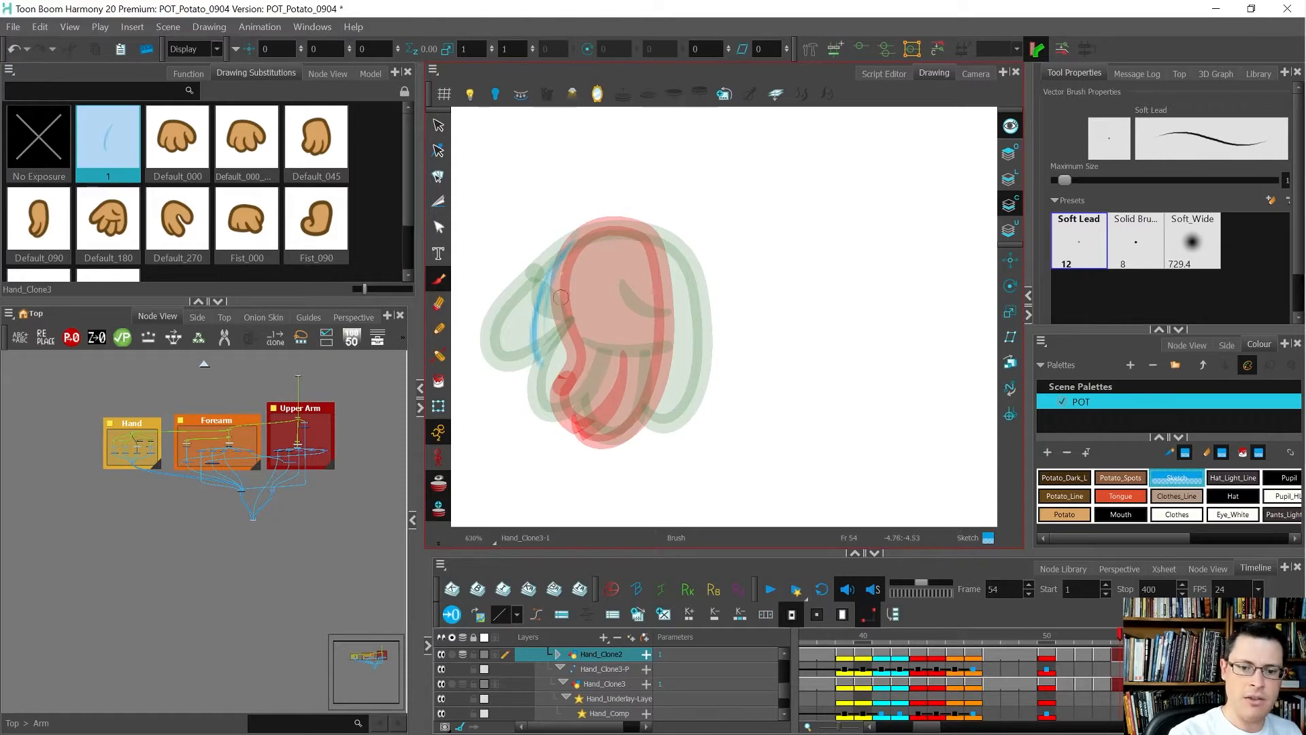
mouse_move(566, 271)
left_mouse_down()
mouse_move(537, 367)
mouse_move(571, 364)
mouse_move(537, 354)
left_mouse_up()
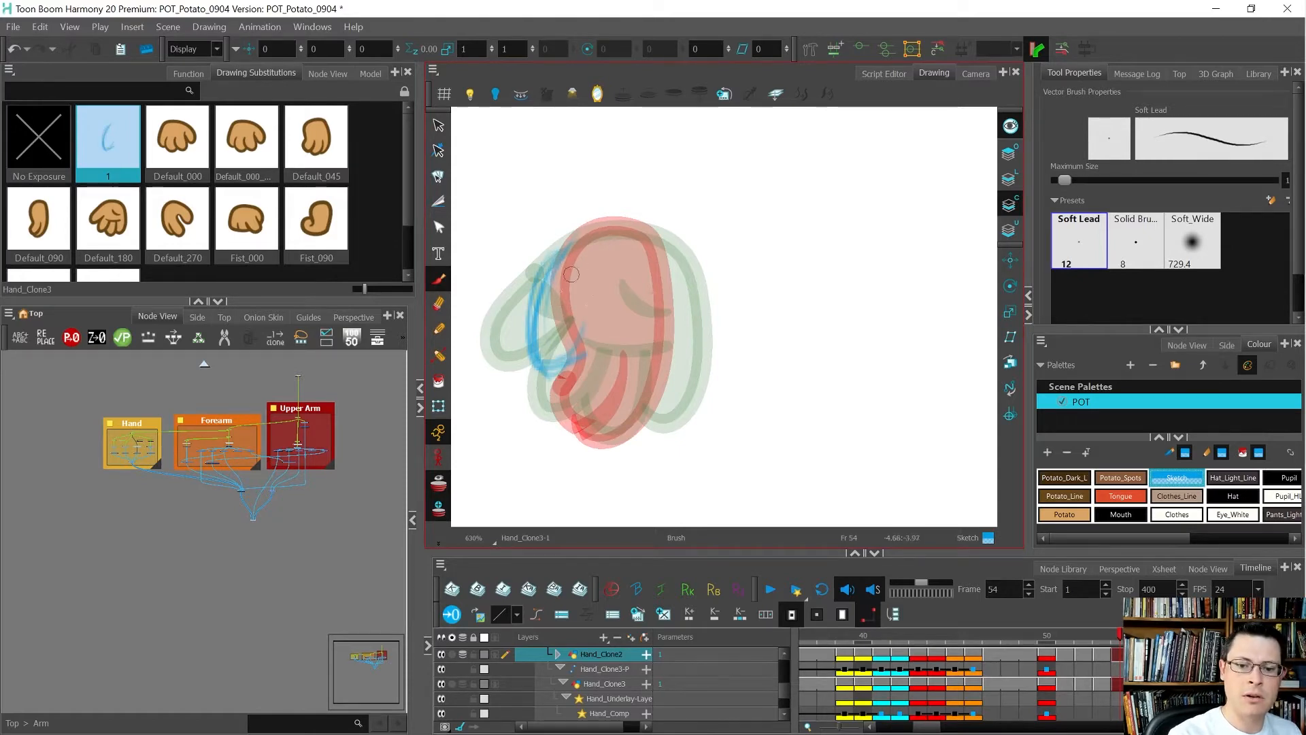
Sketch the hand's outer edge, palm crease and rough finger curves on frame 54 over the onion-skinned drawings.
left_click_drag(661, 238, 680, 386)
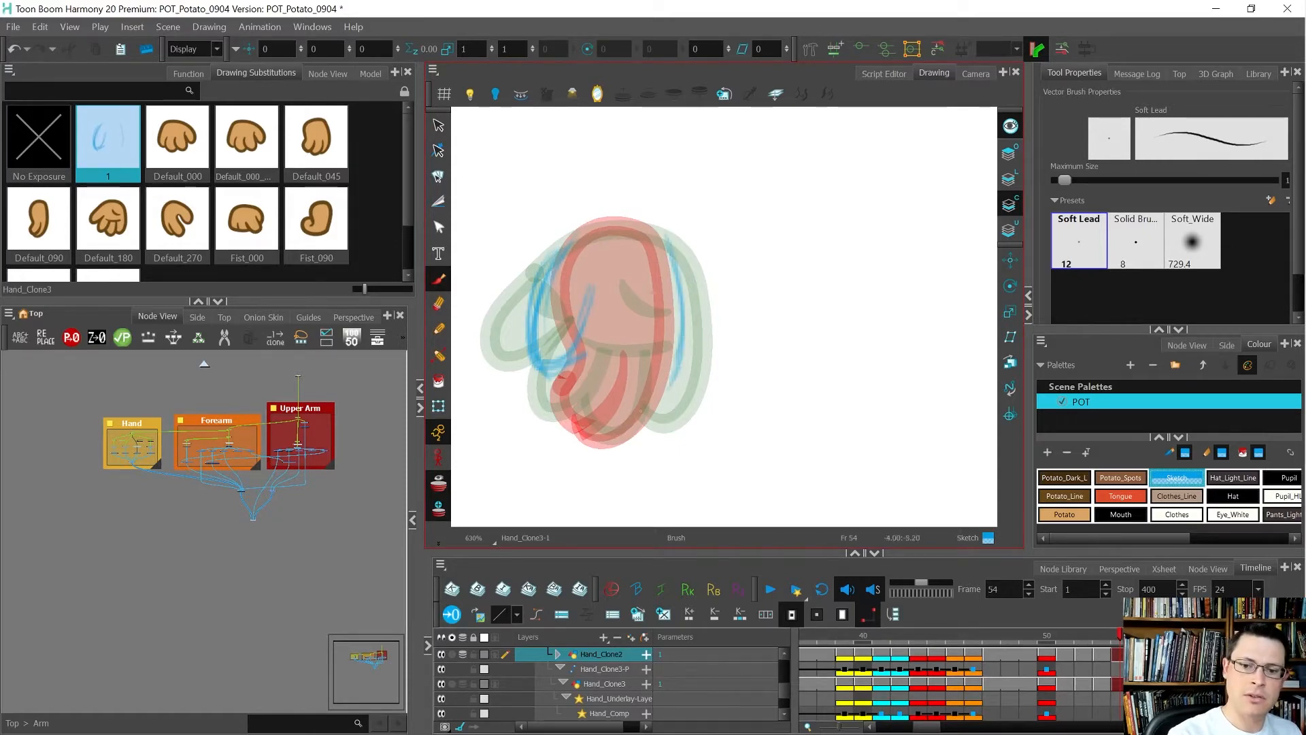
left_click_drag(679, 268, 663, 408)
mouse_move(683, 296)
left_mouse_down()
mouse_move(687, 354)
mouse_move(652, 425)
left_mouse_up()
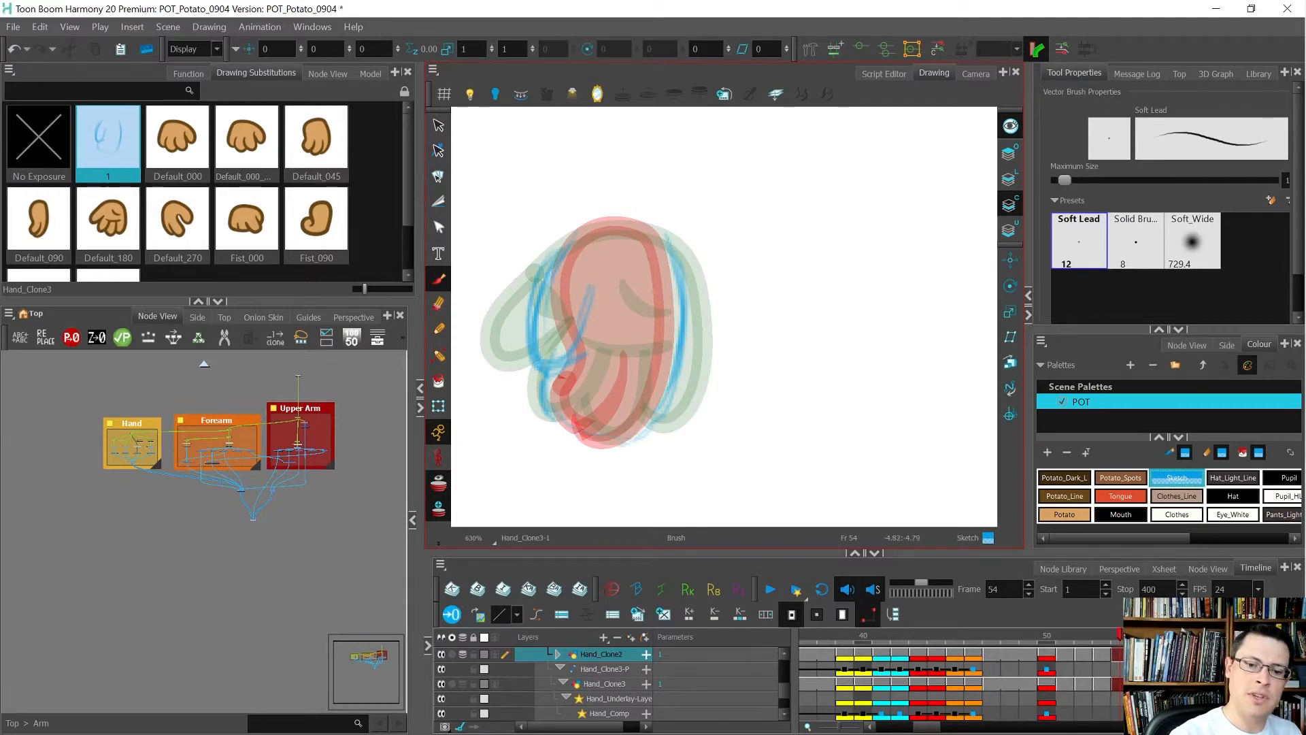
left_click_drag(624, 265, 656, 328)
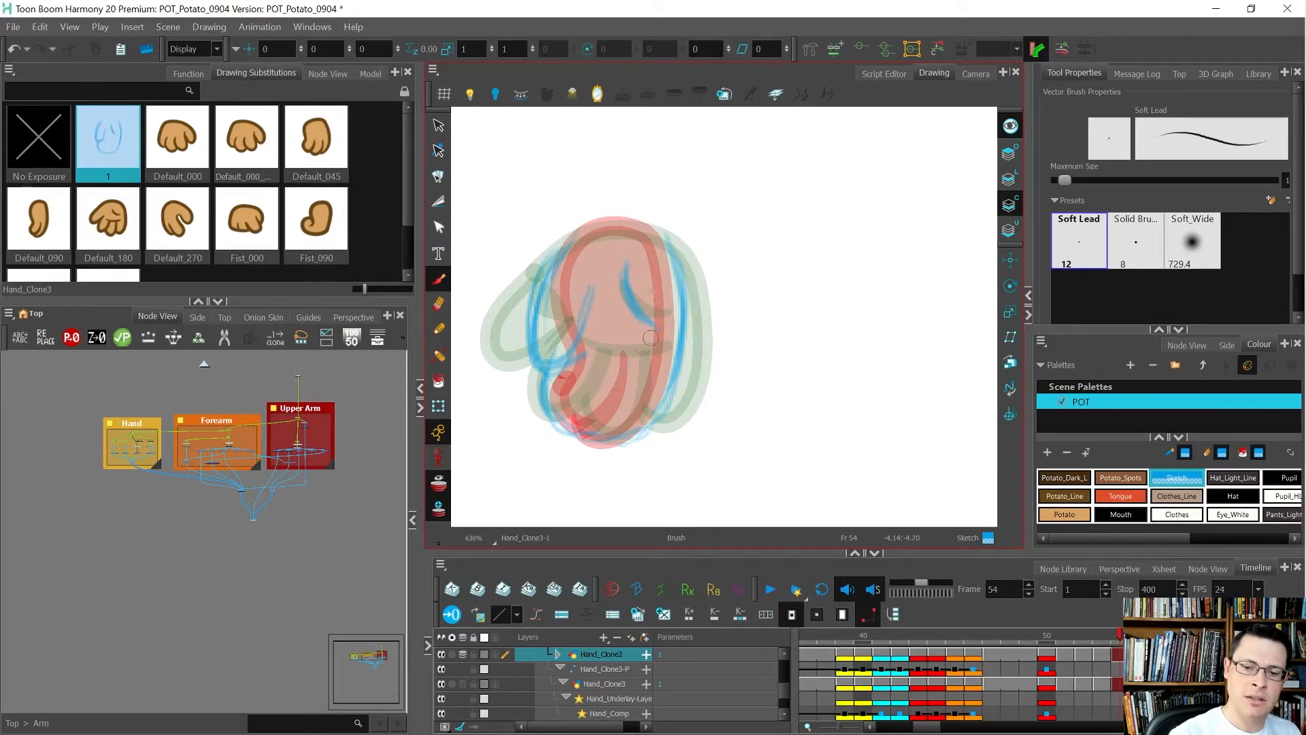
left_click_drag(589, 418, 577, 459)
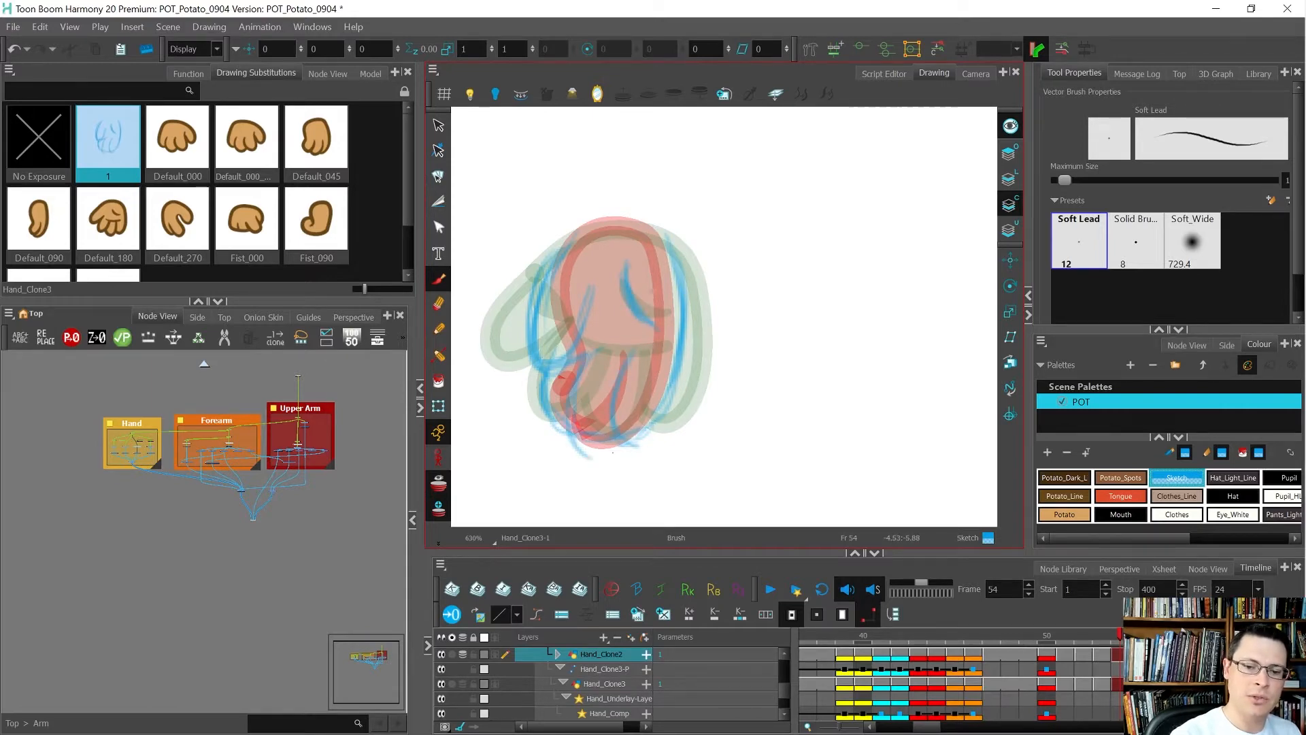
Turn off Onion Skin and flip between the frame 54 sketch and the adjacent hand drawings to compare their shapes.
key("alt+o")
key("f")
key("g")
key("g")
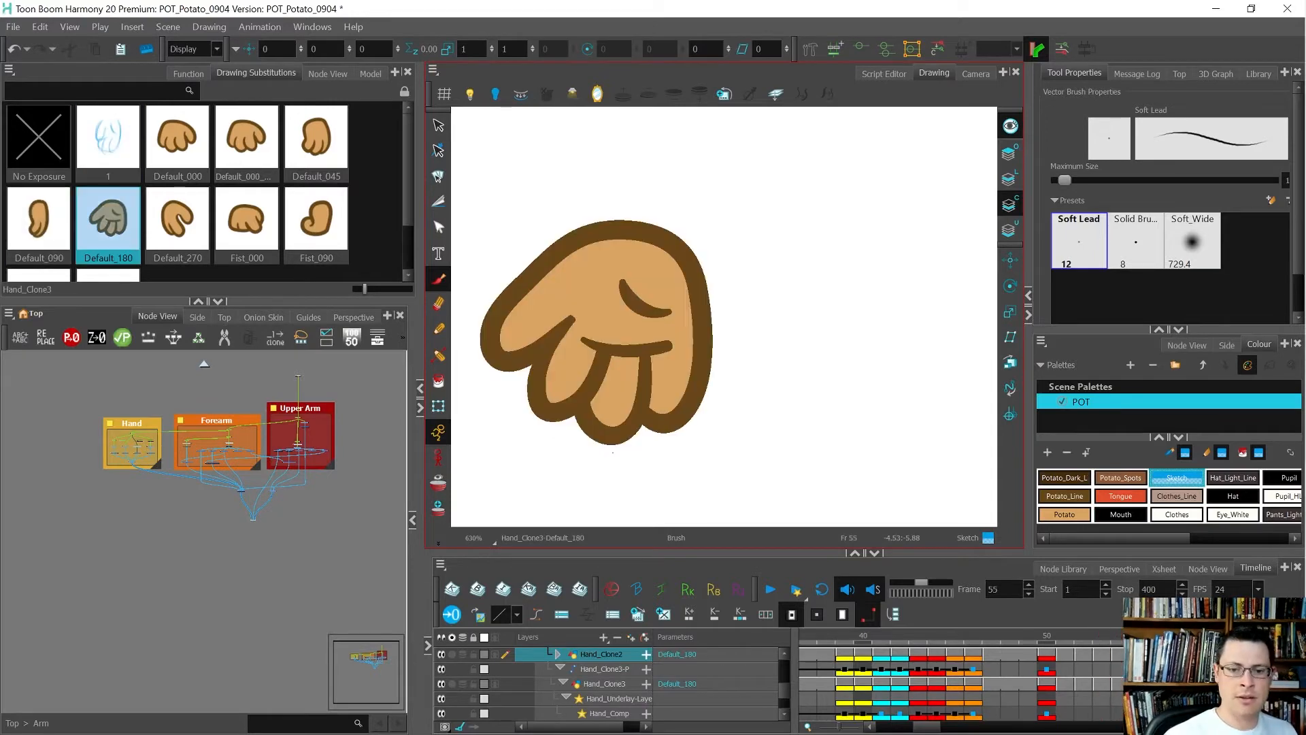
key("f")
key("f")
key("g")
key("g")
key("f")
Sketch the crease across the base of the fingers and refine the middle finger's curves on frame 54.
left_click_drag(586, 351, 641, 351)
key("f")
key("g")
left_click_drag(569, 413, 612, 446)
mouse_move(579, 369)
left_mouse_down()
mouse_move(575, 429)
mouse_move(615, 396)
mouse_move(579, 435)
mouse_move(616, 360)
mouse_move(559, 374)
mouse_move(564, 431)
left_mouse_up()
key("f")
key("g")
key("g")
key("f")
Rework the outline of the finger below the thumb on frame 54, undoing a stray stroke and comparing with adjacent frames.
left_click_drag(539, 381, 574, 428)
key("g")
key("f")
key("f")
key("g")
key("g")
key("f")
key("ctrl+z")
left_click_drag(547, 372, 559, 432)
mouse_move(547, 373)
left_mouse_down()
mouse_move(552, 417)
mouse_move(597, 386)
left_mouse_up()
key("g")
key("f")
key("f")
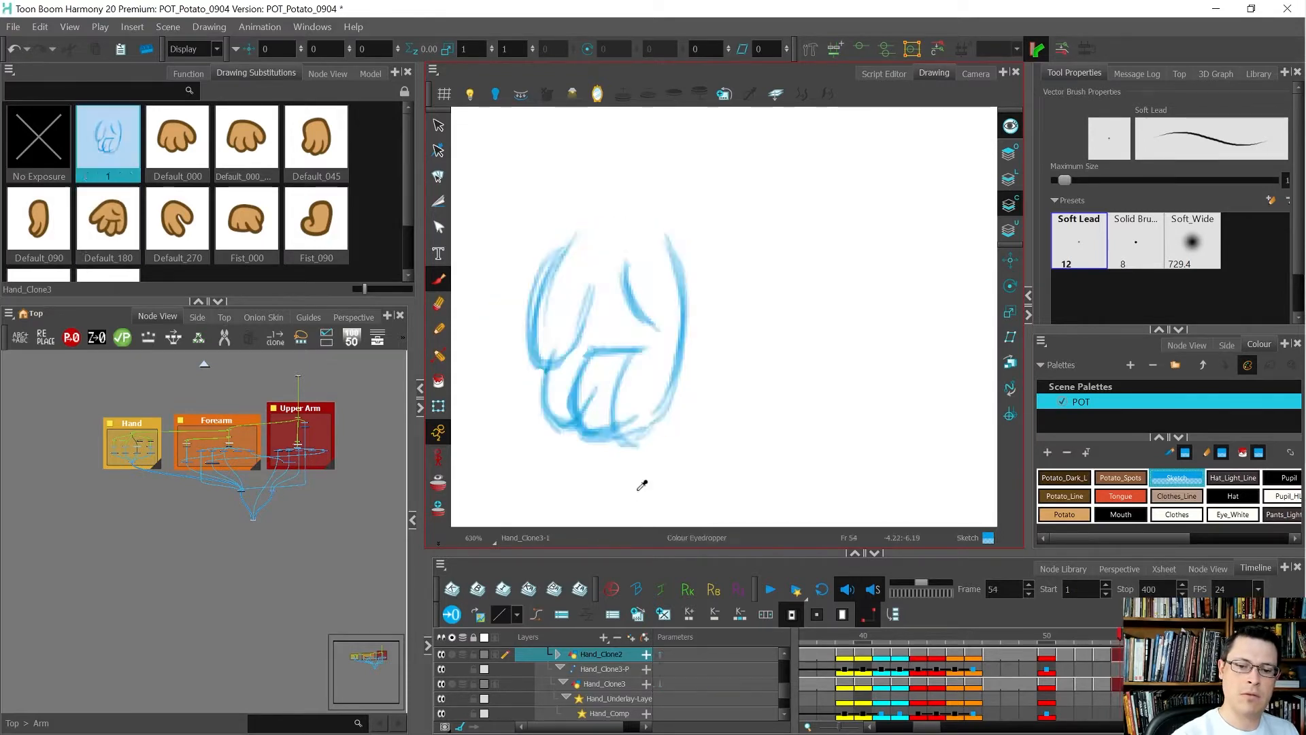
Sketch the last finger's inner curve and rounded tip into the hand's outer edge, checking against the adjacent drawings.
key("g")
key("g")
key("f")
mouse_move(623, 358)
left_mouse_down()
mouse_move(624, 444)
mouse_move(675, 392)
mouse_move(630, 434)
left_mouse_up()
left_click_drag(631, 432, 675, 354)
left_click_drag(612, 418, 666, 385)
key("g")
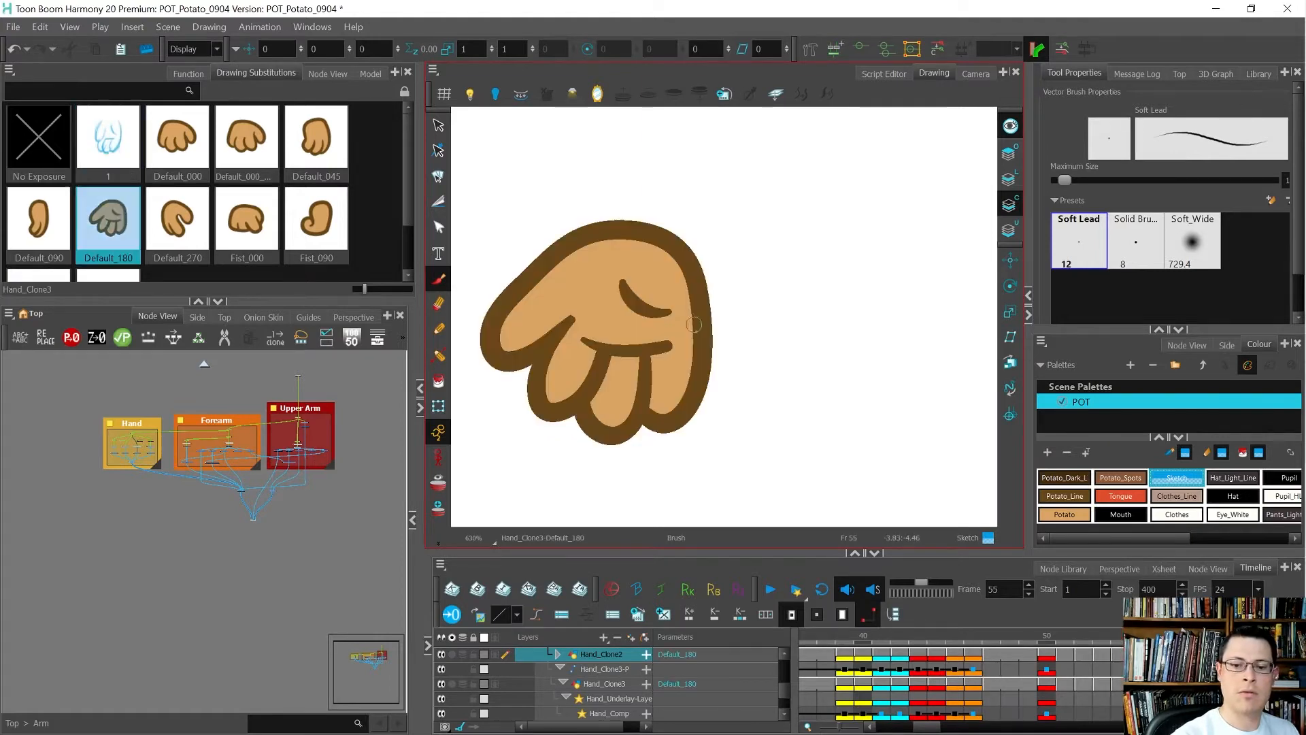
key("f")
key("f")
key("g")
key("g")
key("f")
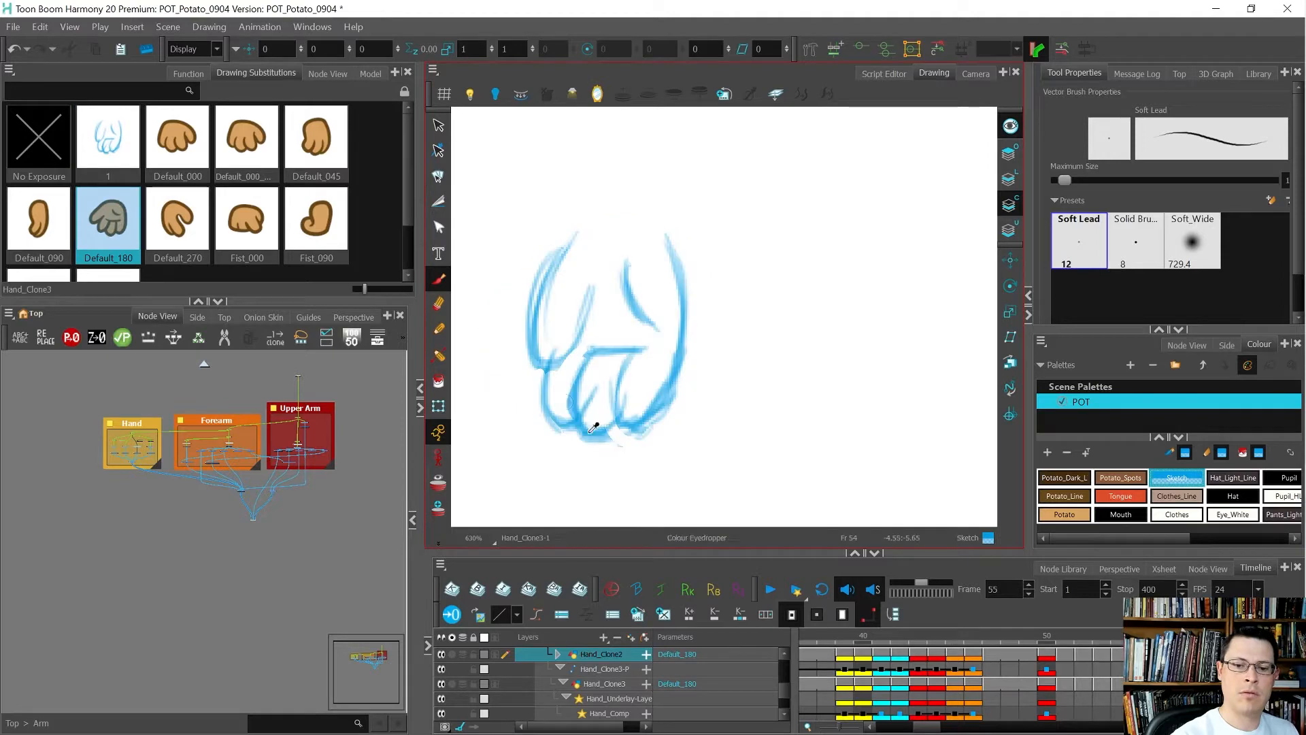
Redraw the crease across the base of the fingers and check it against the adjacent frames.
left_click_drag(593, 351, 633, 351)
key("g")
key("f")
key("g")
key("f")
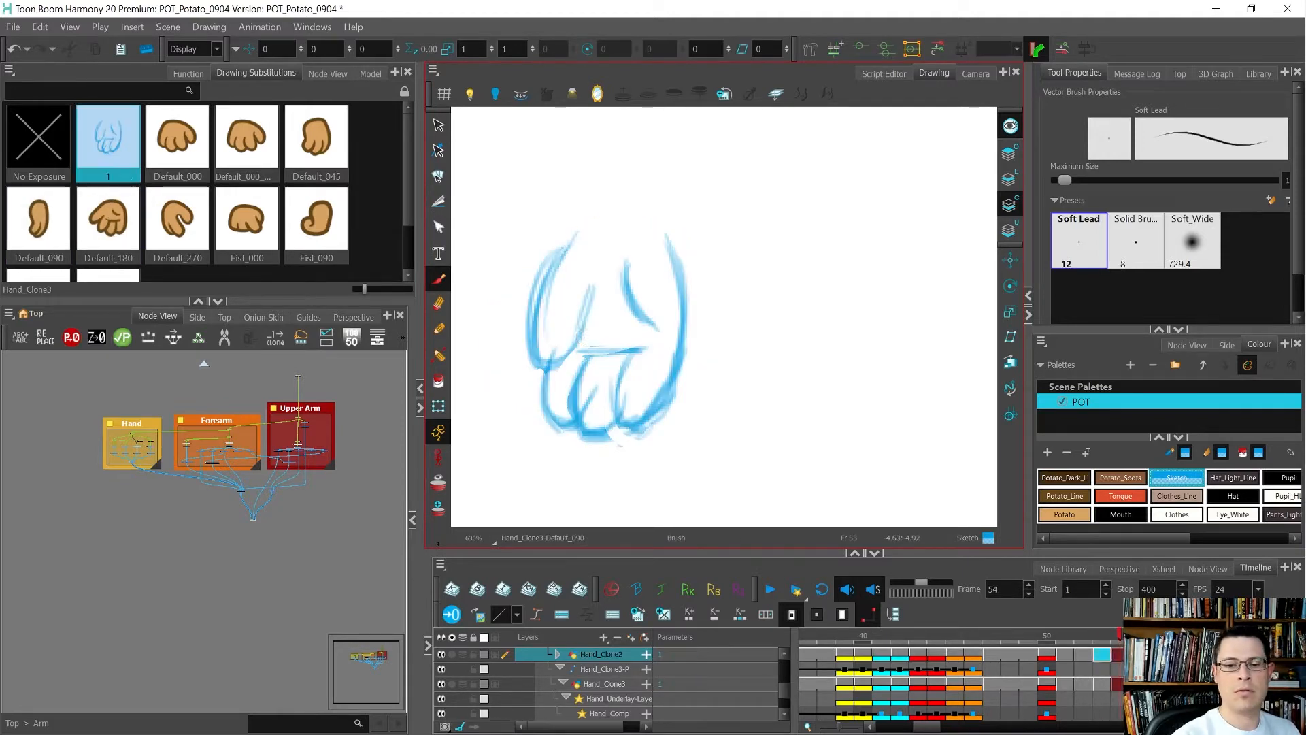
Erase the narrow thumb sketch on frame 54 and redraw the thumb farther out from the palm.
mouse_move(589, 283)
left_mouse_down()
mouse_move(568, 354)
mouse_move(569, 295)
mouse_move(550, 364)
mouse_move(576, 279)
mouse_move(545, 319)
mouse_move(566, 240)
mouse_move(519, 338)
mouse_move(521, 301)
mouse_move(530, 349)
mouse_move(514, 305)
mouse_move(573, 241)
left_mouse_up()
key("alt+e")
key("f")
key("g")
key("g")
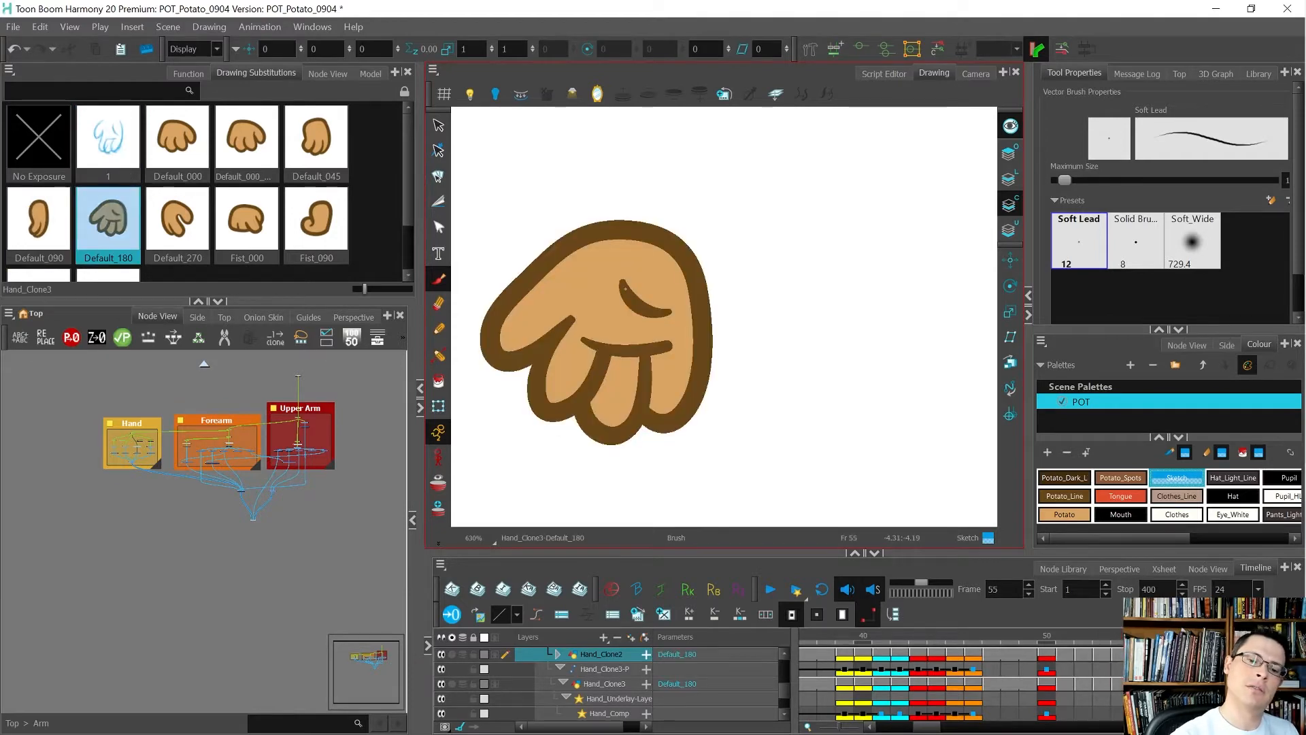
key("f")
key("f")
key("g")
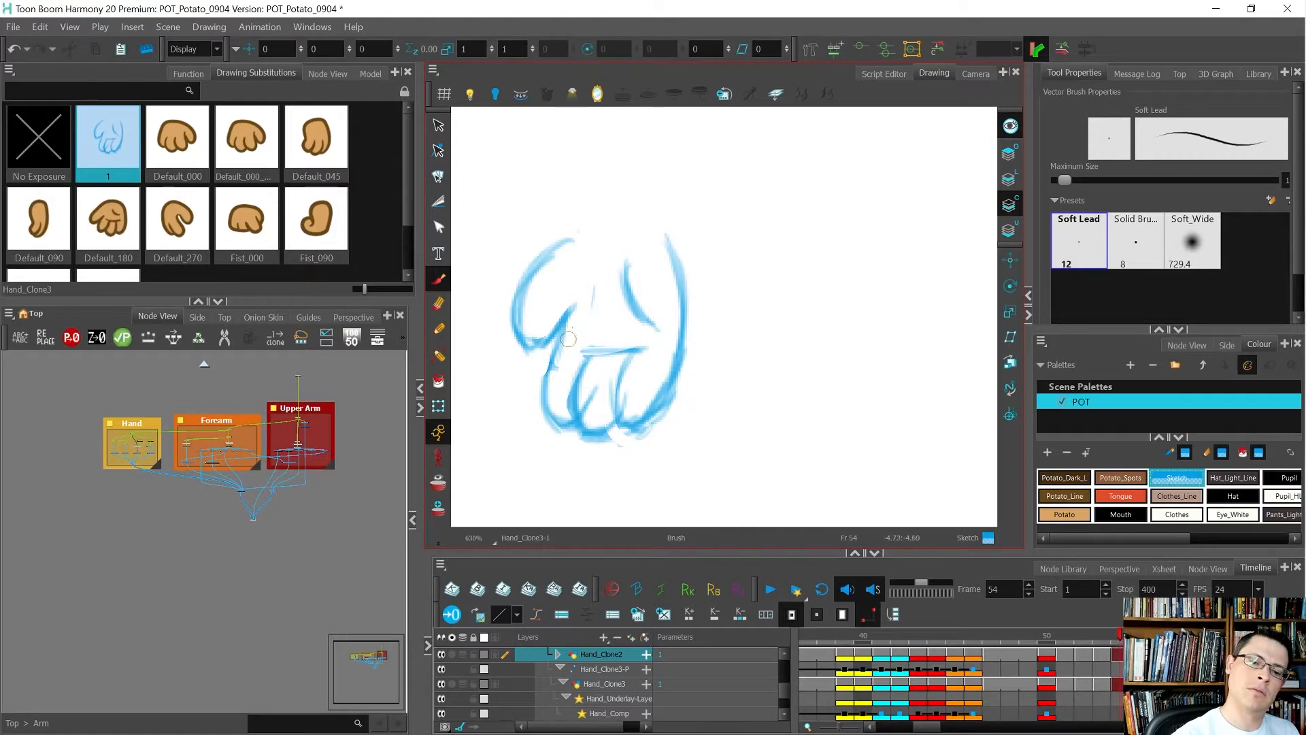
Widen and strengthen the thumb's outer contour on frame 54 while flipping to the adjacent hand drawings for comparison.
key("period")
key("comma")
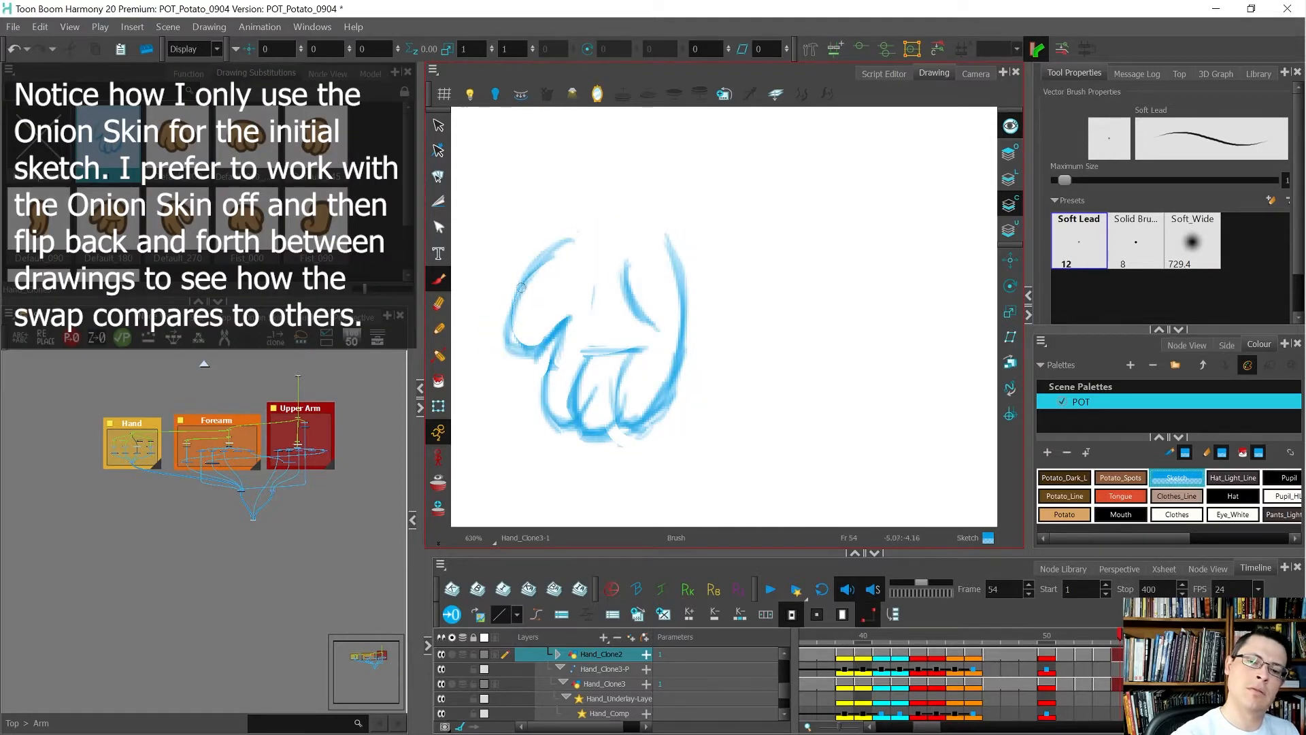
key("period")
key("comma")
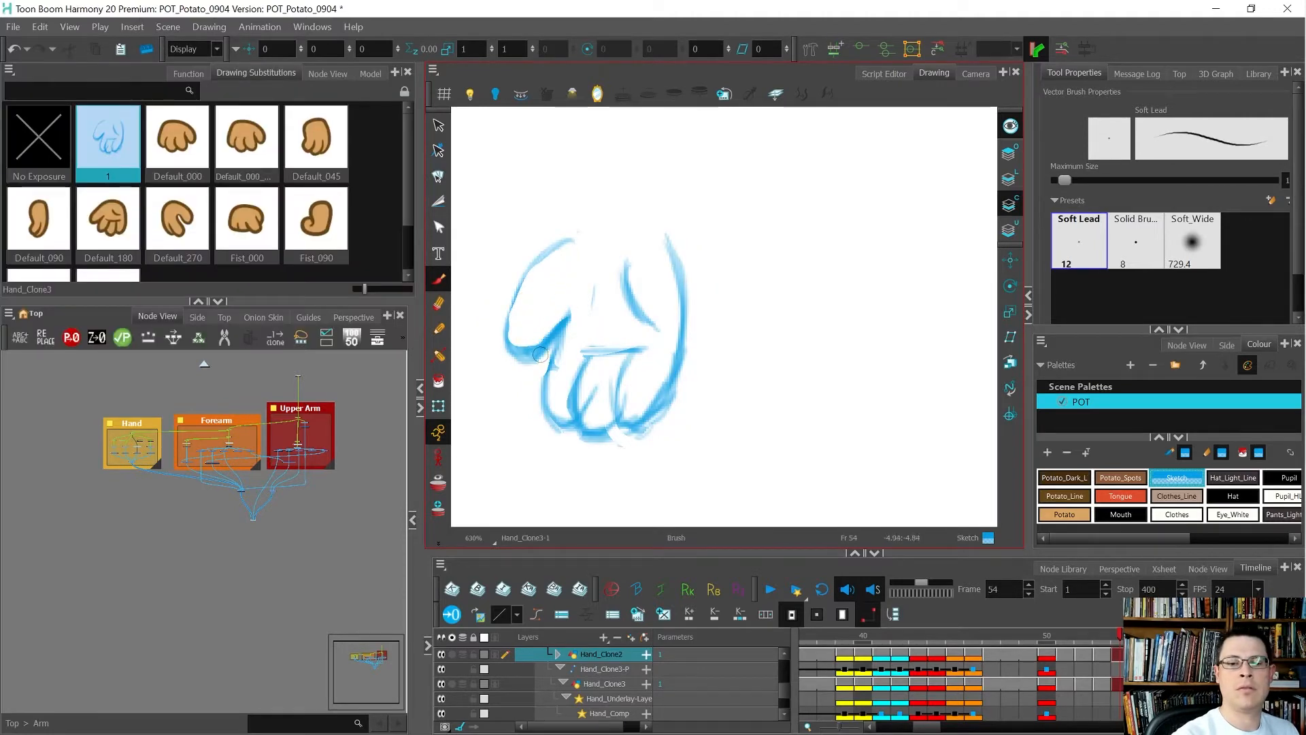
key("period")
key("comma")
key("period")
key("period")
key("comma")
key("comma")
key("period")
key("comma")
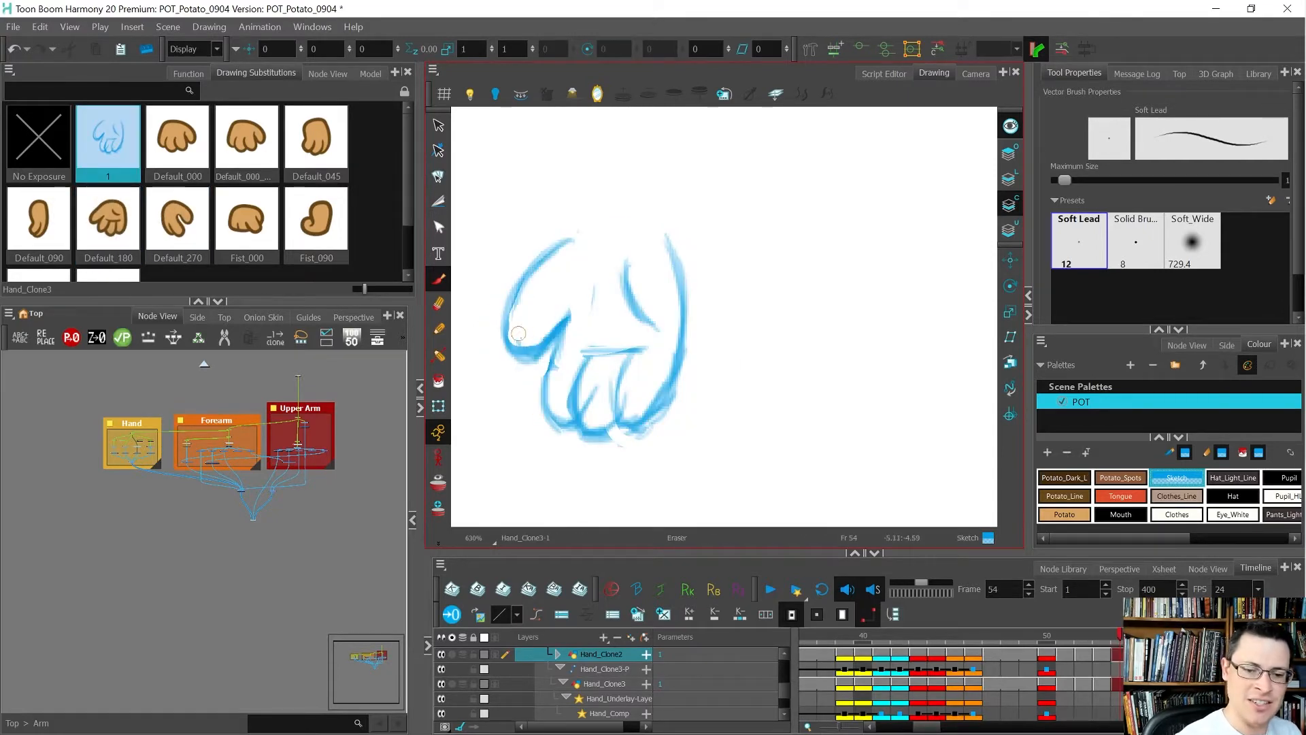
Refine the first finger's contour and the palm crease on frame 54, comparing with the adjacent hand drawings.
key("period")
key("comma")
mouse_move(564, 353)
left_mouse_down()
mouse_move(548, 416)
mouse_move(569, 432)
mouse_move(559, 427)
left_mouse_up()
key("period")
key("comma")
mouse_move(630, 262)
left_mouse_down()
mouse_move(657, 330)
mouse_move(633, 313)
mouse_move(657, 320)
left_mouse_up()
key("comma")
key("period")
key("period")
key("comma")
key("period")
Sketch the rounded top of the hand with Onion Skin as a guide, joining the thumb's contour to the outer edge.
key("alt+o")
key("comma")
mouse_move(669, 243)
left_mouse_down()
mouse_move(624, 224)
mouse_move(558, 254)
left_mouse_up()
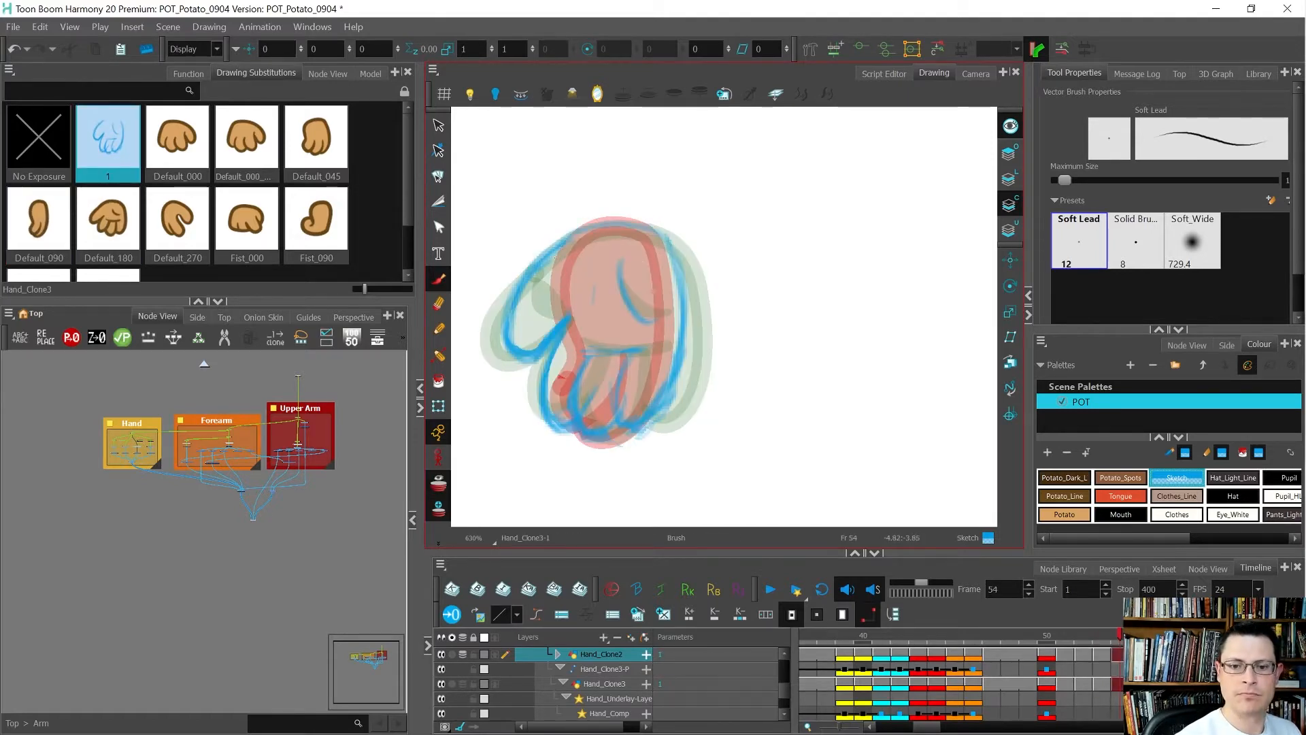
mouse_move(657, 269)
left_mouse_down()
mouse_move(628, 228)
mouse_move(559, 247)
mouse_move(626, 234)
mouse_move(667, 258)
mouse_move(572, 238)
mouse_move(588, 234)
mouse_move(507, 310)
mouse_move(554, 248)
mouse_move(511, 340)
left_mouse_up()
key("alt+o")
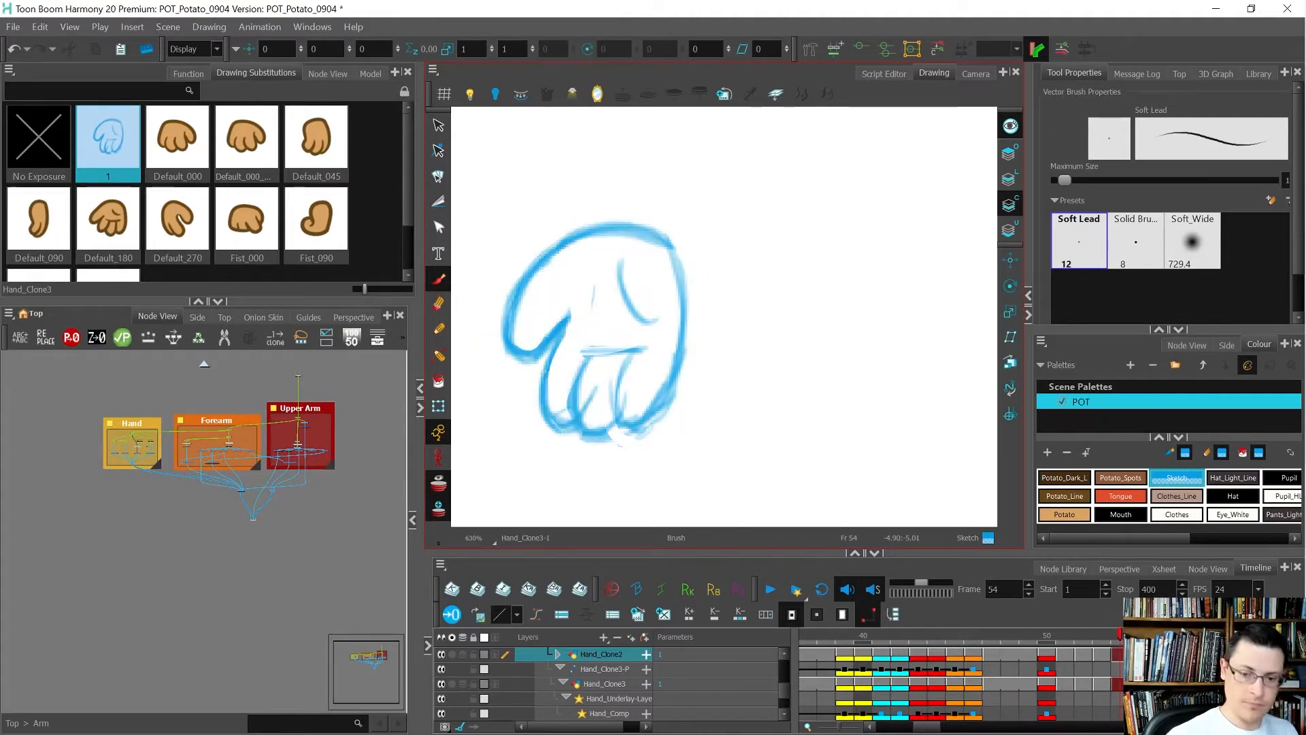
Flip between frames 53, 54 and 55 to examine how the sketched hand moves between Default_090 and Default_180.
key("comma")
key("period")
key("period")
key("comma")
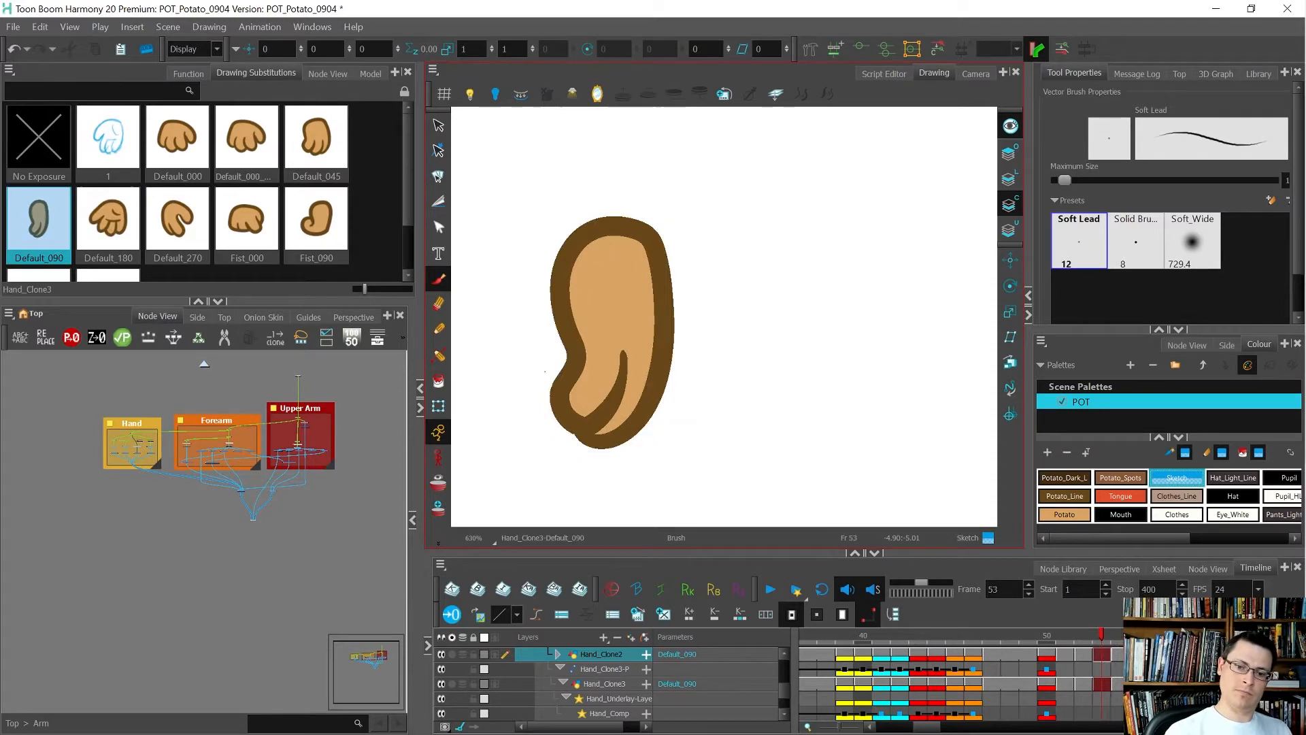
key("period")
key("comma")
key("comma")
key("period")
key("period")
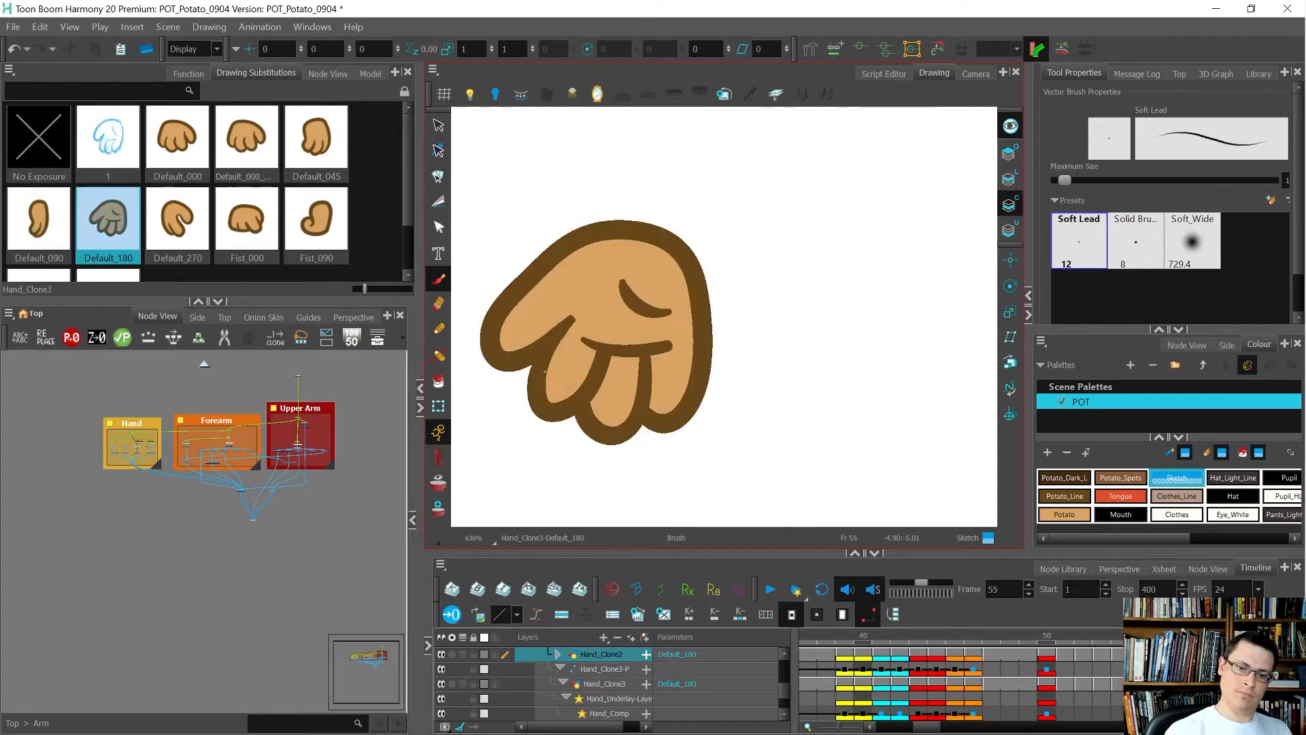
key("comma")
key("alt+e")
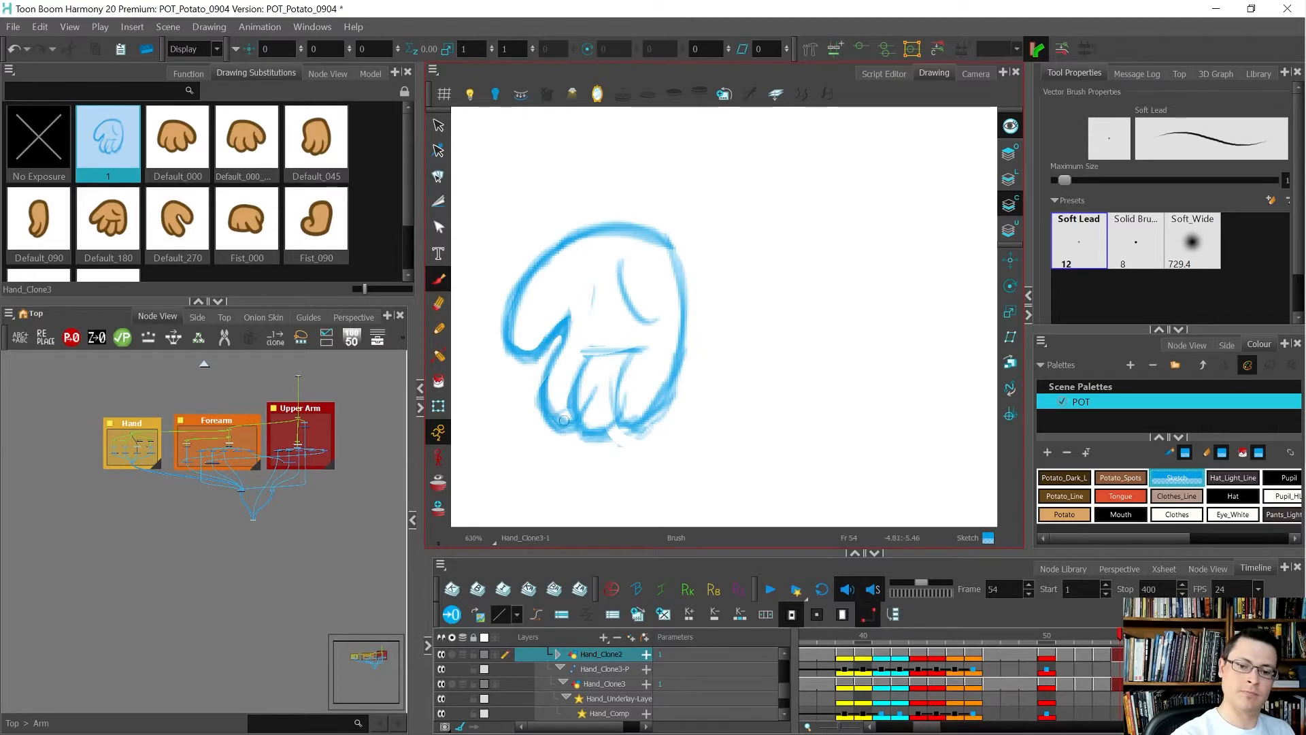
key("comma")
key("period")
key("period")
key("comma")
key("comma")
key("period")
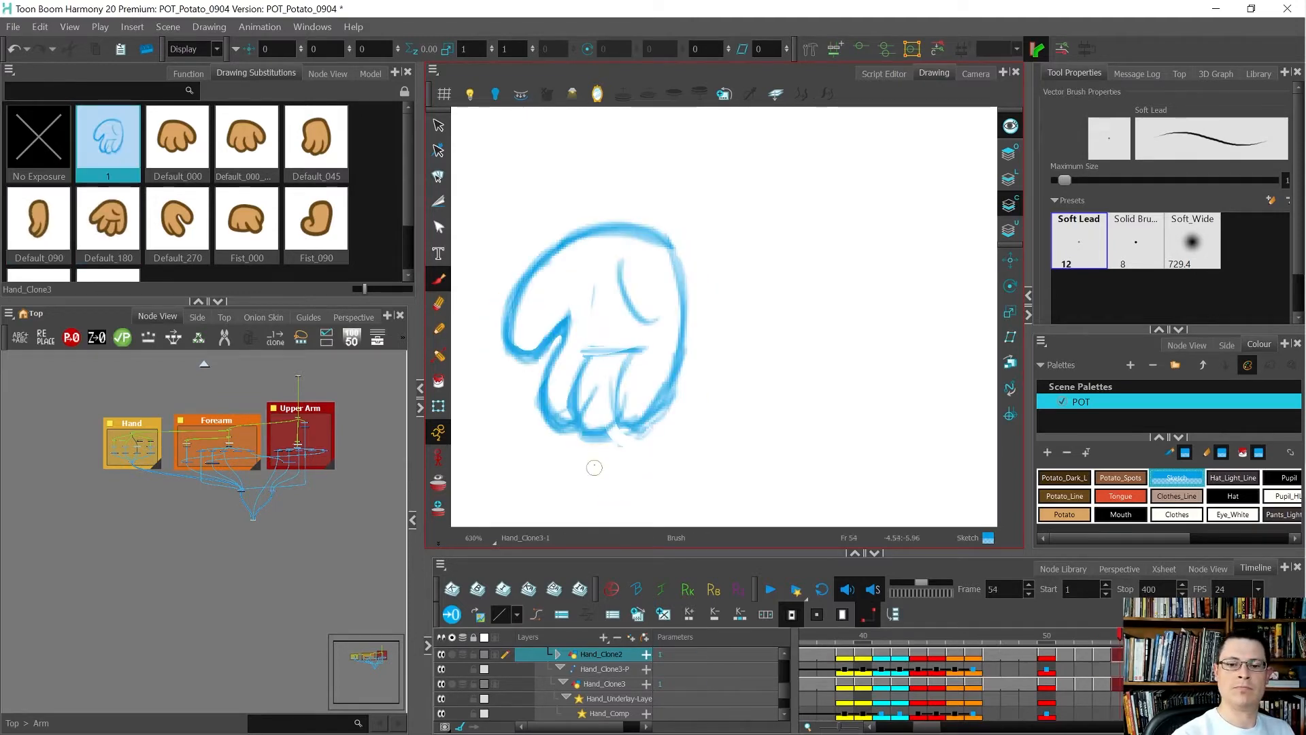
key("comma")
key("period")
key("period")
key("comma")
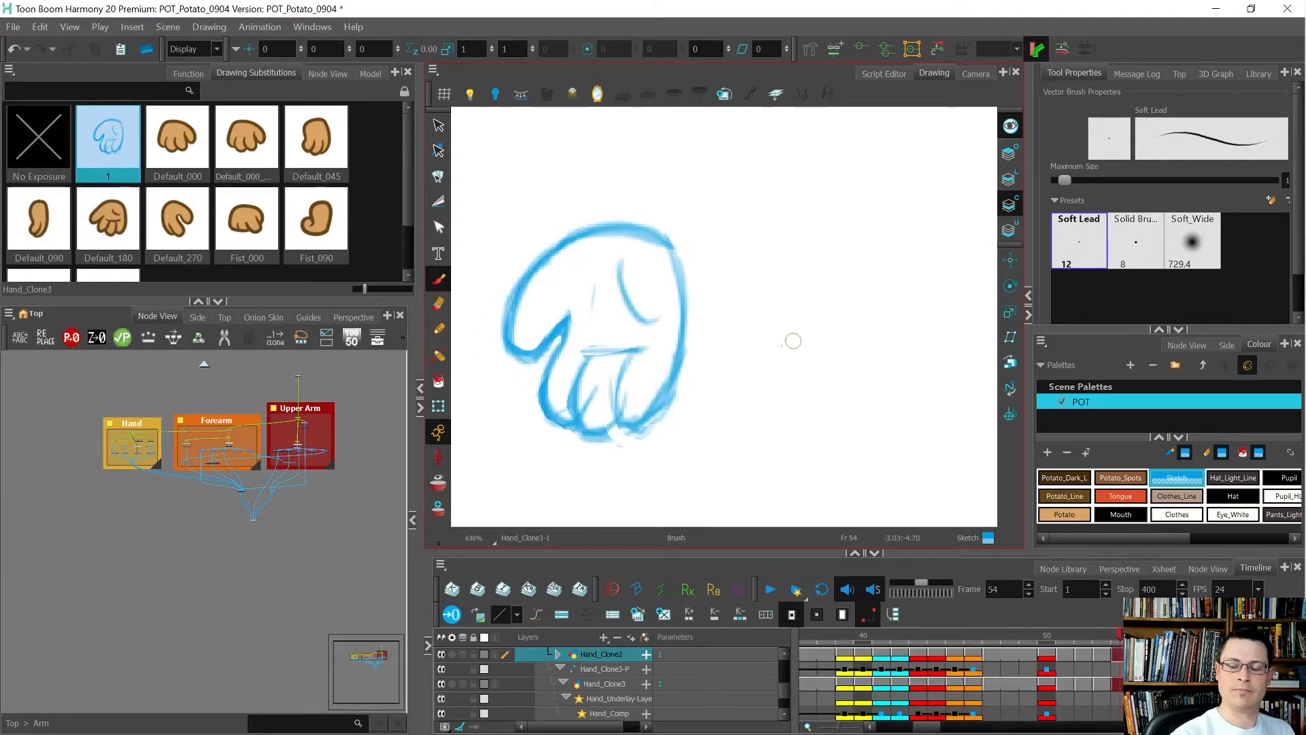
Erase the palm crease and redraw it as a more slanted curve, checking it against the adjacent frames.
left_click_drag(620, 277, 652, 321)
key("comma")
key("period")
key("period")
key("comma")
mouse_move(636, 271)
left_mouse_down()
mouse_move(641, 308)
mouse_move(613, 276)
mouse_move(652, 323)
left_mouse_up()
key("comma")
key("period")
key("period")
key("comma")
key("comma")
key("period")
key("period")
key("comma")
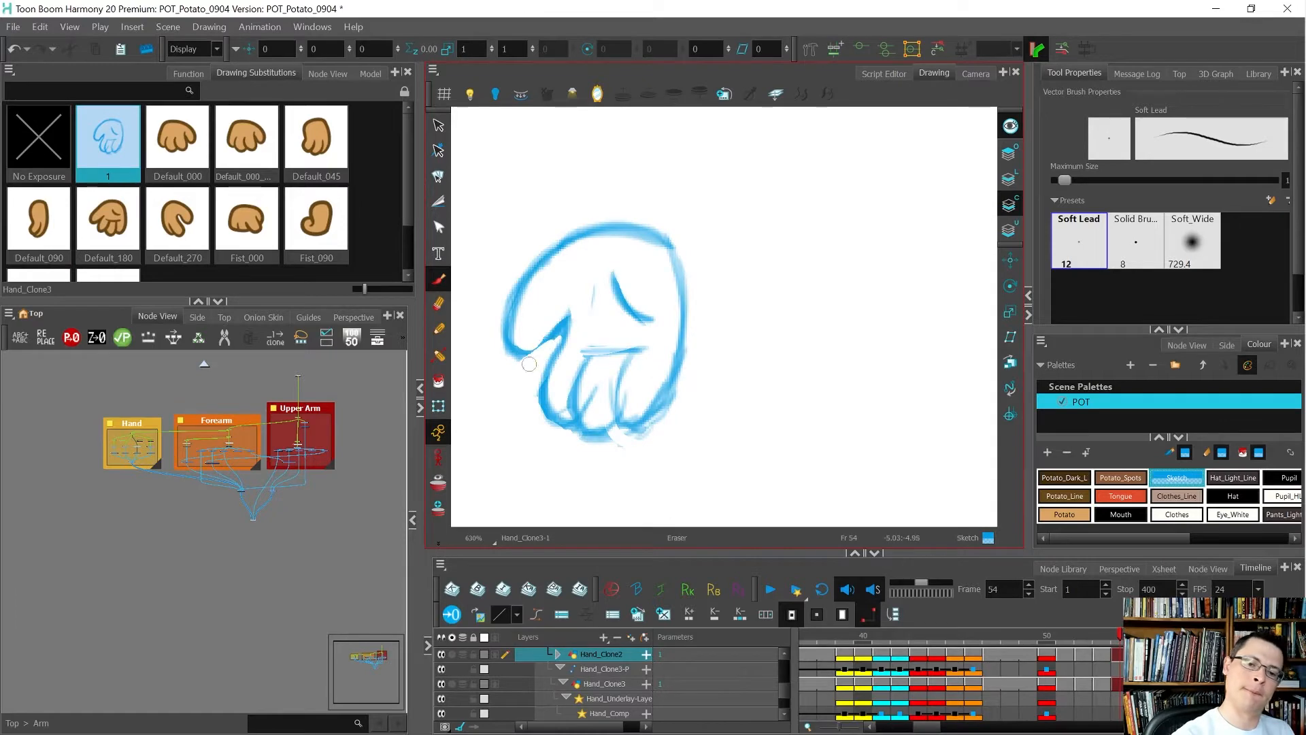
Clean up and redraw the thumb's tip and outer contour, comparing the sketch with frames 53 and 55.
mouse_move(516, 345)
left_mouse_down()
mouse_move(569, 313)
mouse_move(558, 334)
mouse_move(507, 345)
mouse_move(528, 281)
left_mouse_up()
key("comma")
key("period")
key("period")
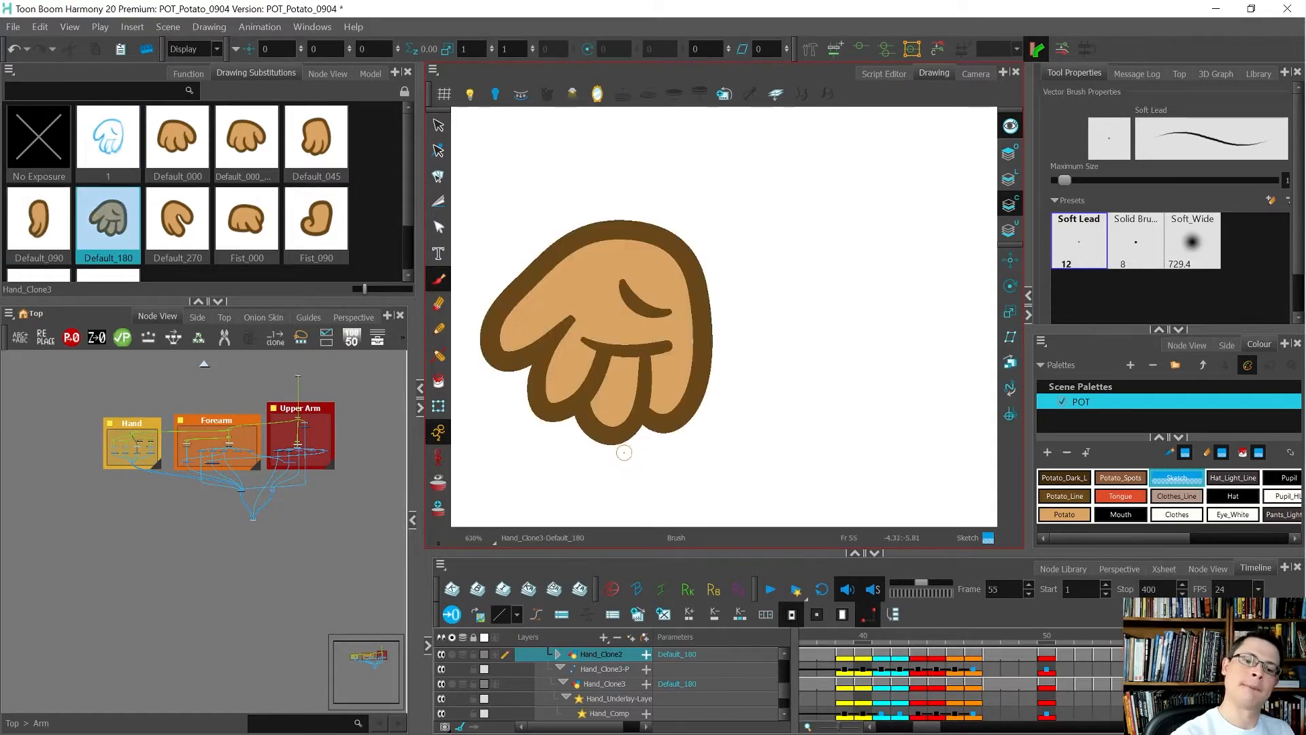
key("comma")
key("period")
key("comma")
key("comma")
key("period")
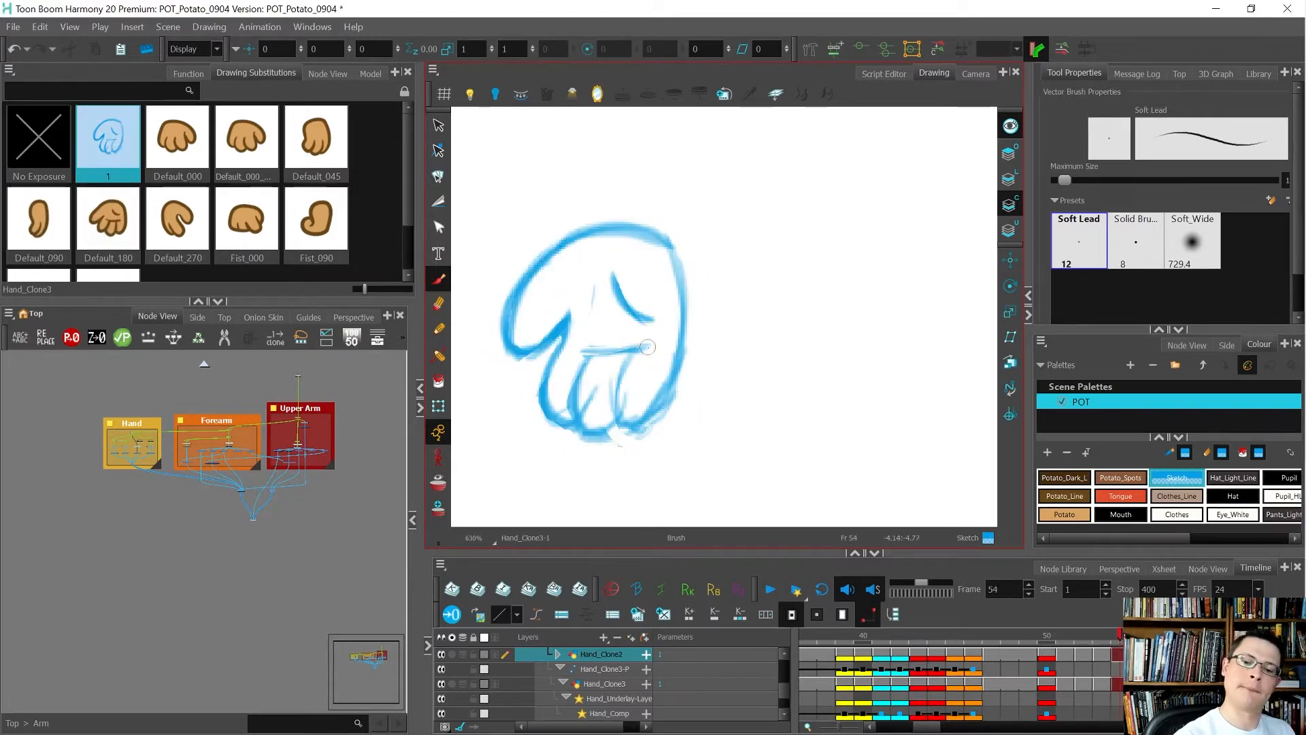
key("period")
key("comma")
key("comma")
key("period")
key("period")
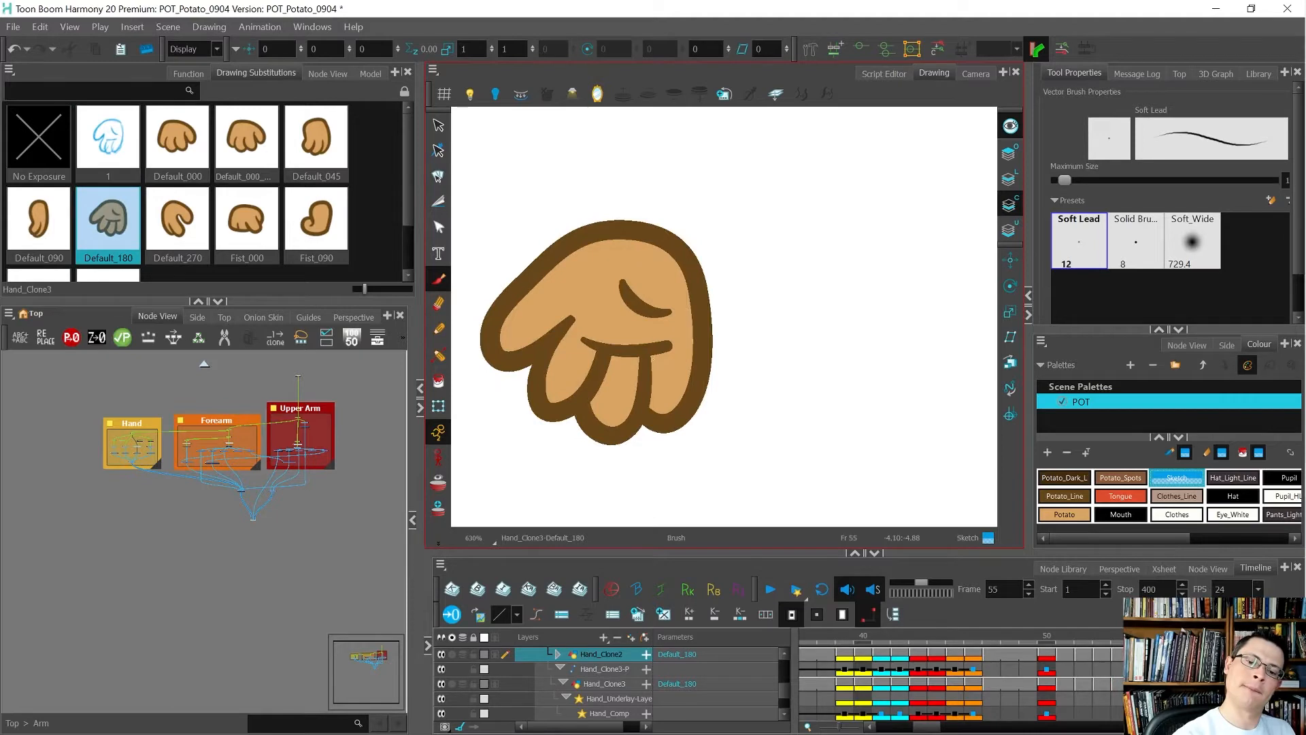
key("comma")
Ink the palm crease over the sketch with the 15p Pencil preset in the Potato_Line colour.
key("alt+x")
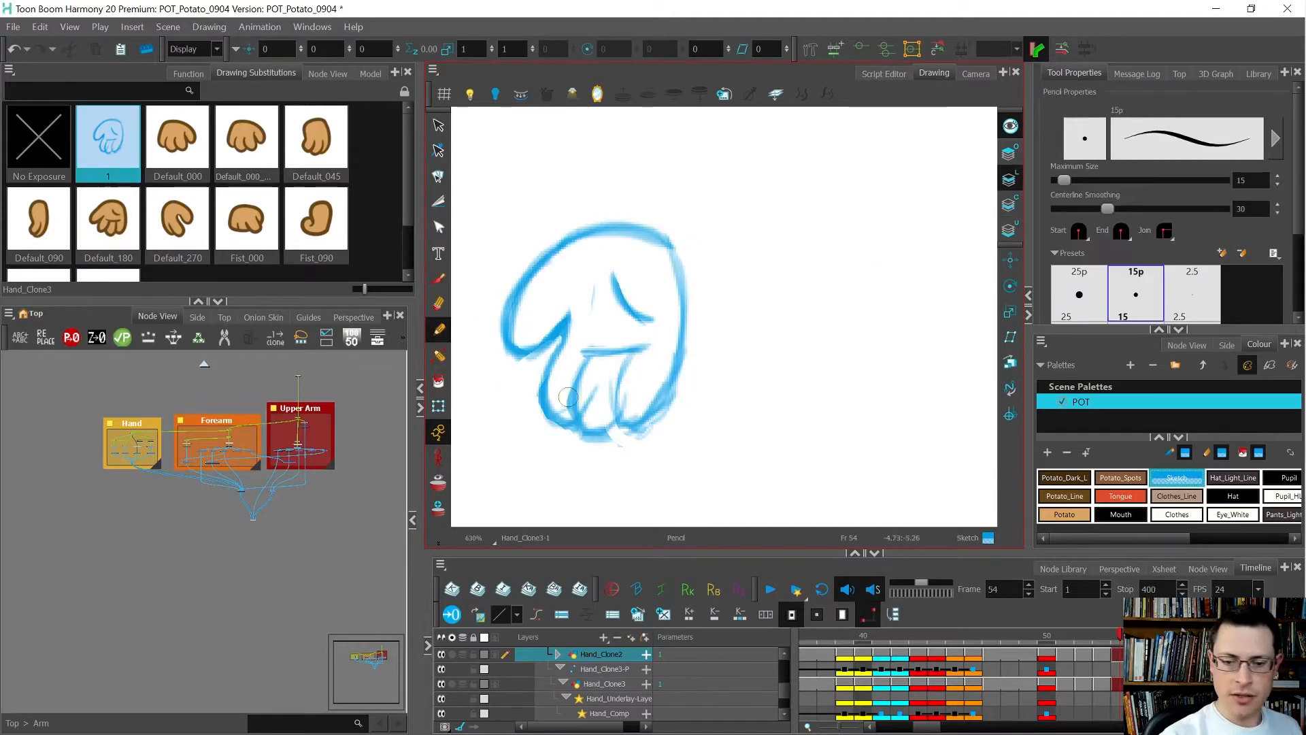
key("comma")
key("period")
left_click_drag(649, 319, 655, 321)
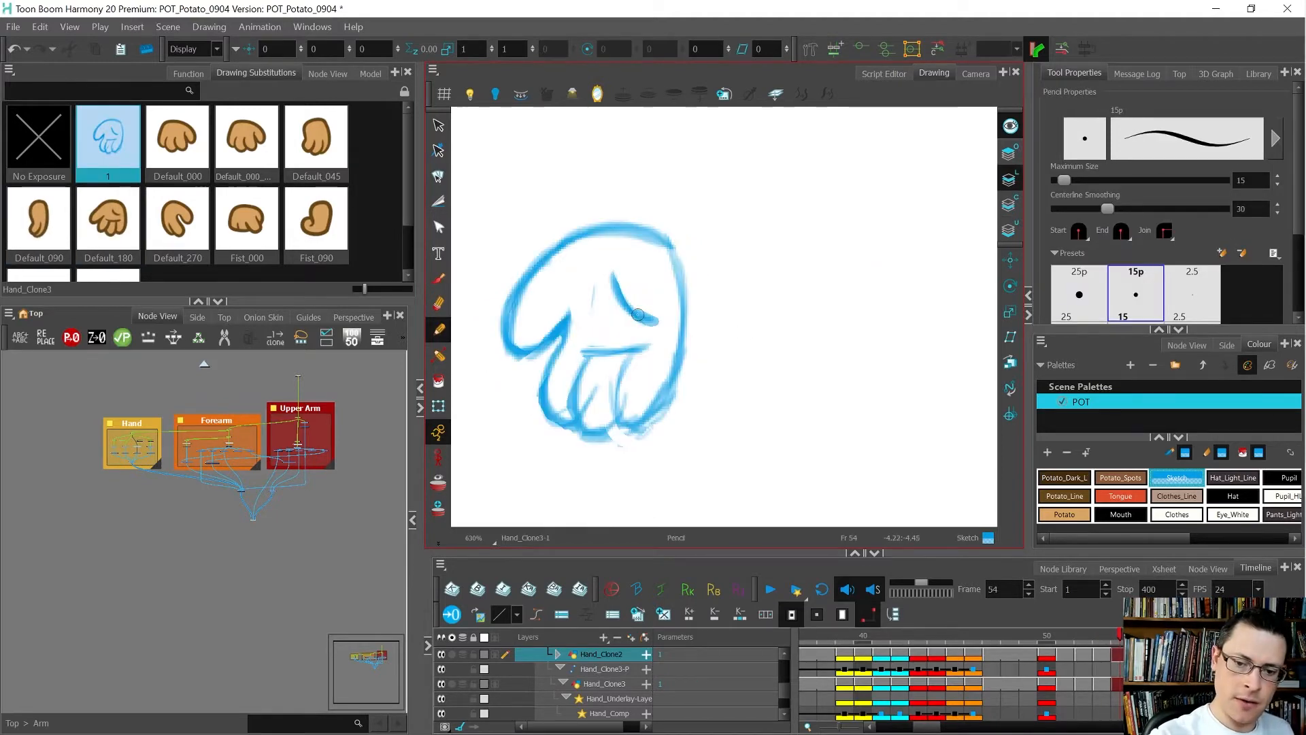
left_click(1077, 499)
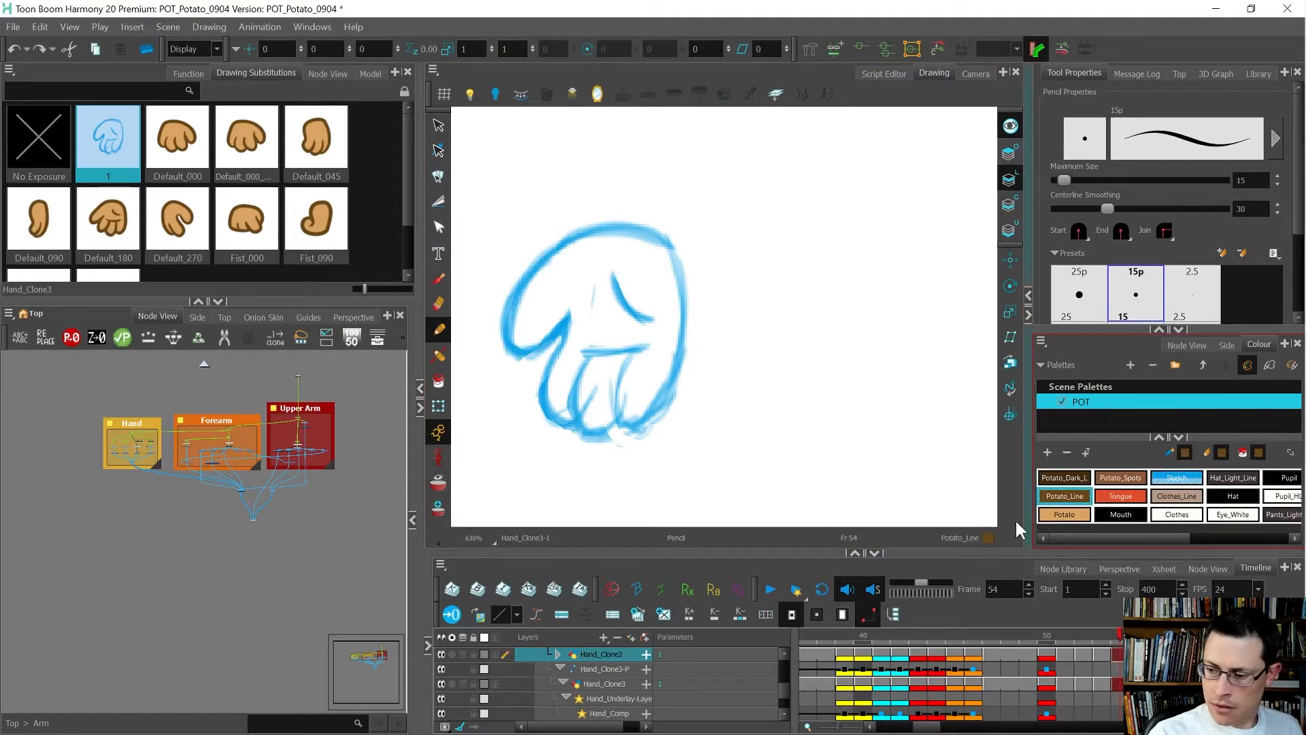
mouse_move(635, 312)
left_mouse_down()
mouse_move(654, 322)
mouse_move(609, 275)
left_mouse_up()
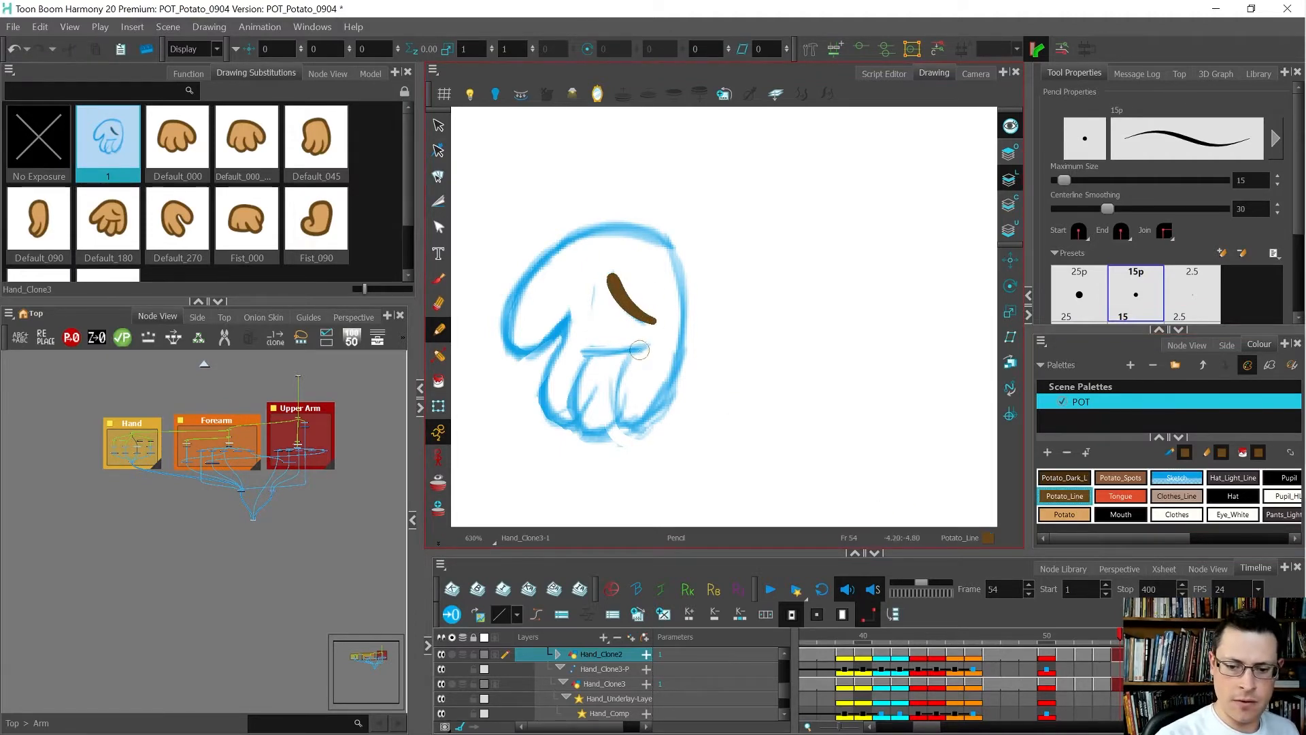
Ink the crease below the palm, the fingers, the hand's outer contour and the thumb over the sketch in Potato_Line.
left_click(583, 348)
mouse_move(583, 348)
left_mouse_down()
mouse_move(651, 350)
mouse_move(607, 344)
mouse_move(582, 377)
mouse_move(577, 422)
mouse_move(619, 436)
mouse_move(639, 393)
left_mouse_up()
mouse_move(640, 339)
left_mouse_down()
mouse_move(616, 383)
mouse_move(632, 433)
mouse_move(675, 385)
mouse_move(678, 264)
mouse_move(638, 228)
mouse_move(593, 223)
mouse_move(572, 239)
left_mouse_up()
mouse_move(567, 316)
left_mouse_down()
mouse_move(545, 345)
mouse_move(516, 346)
mouse_move(515, 292)
mouse_move(575, 240)
left_mouse_up()
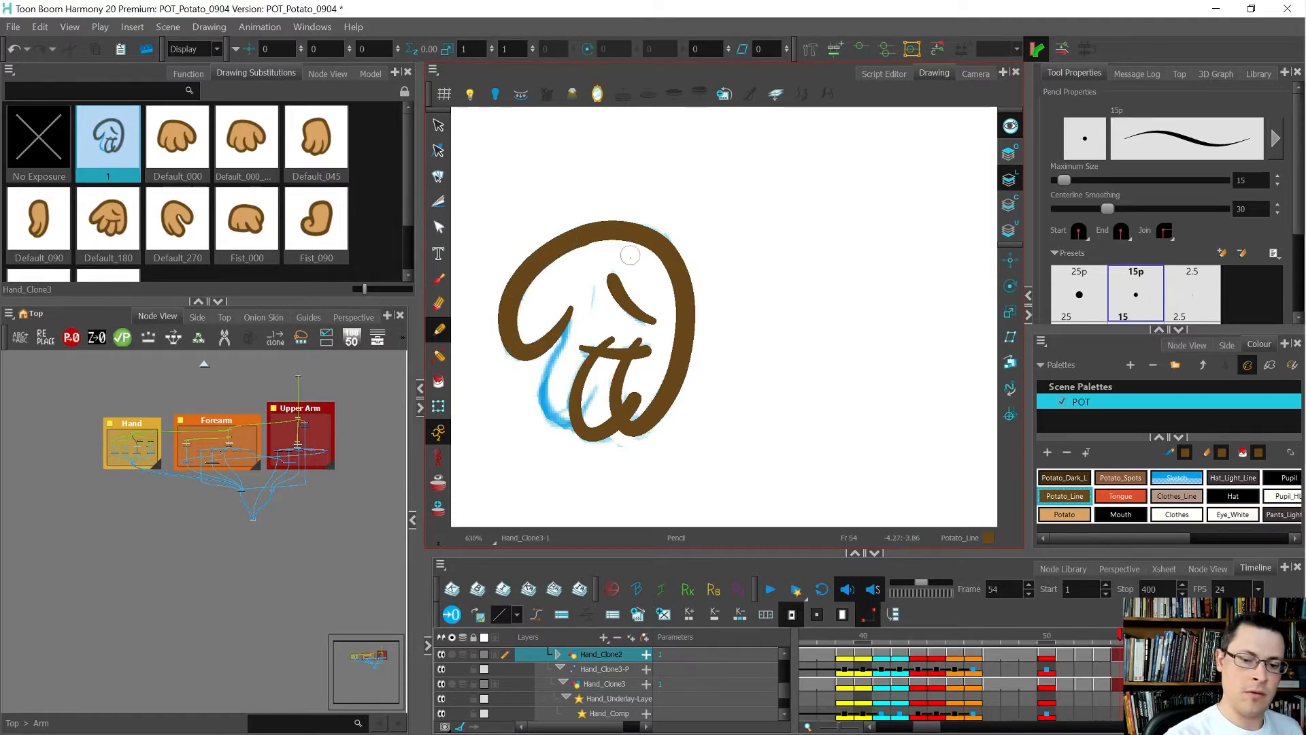
mouse_move(565, 336)
left_mouse_down()
mouse_move(542, 404)
mouse_move(553, 424)
mouse_move(572, 427)
mouse_move(604, 385)
left_mouse_up()
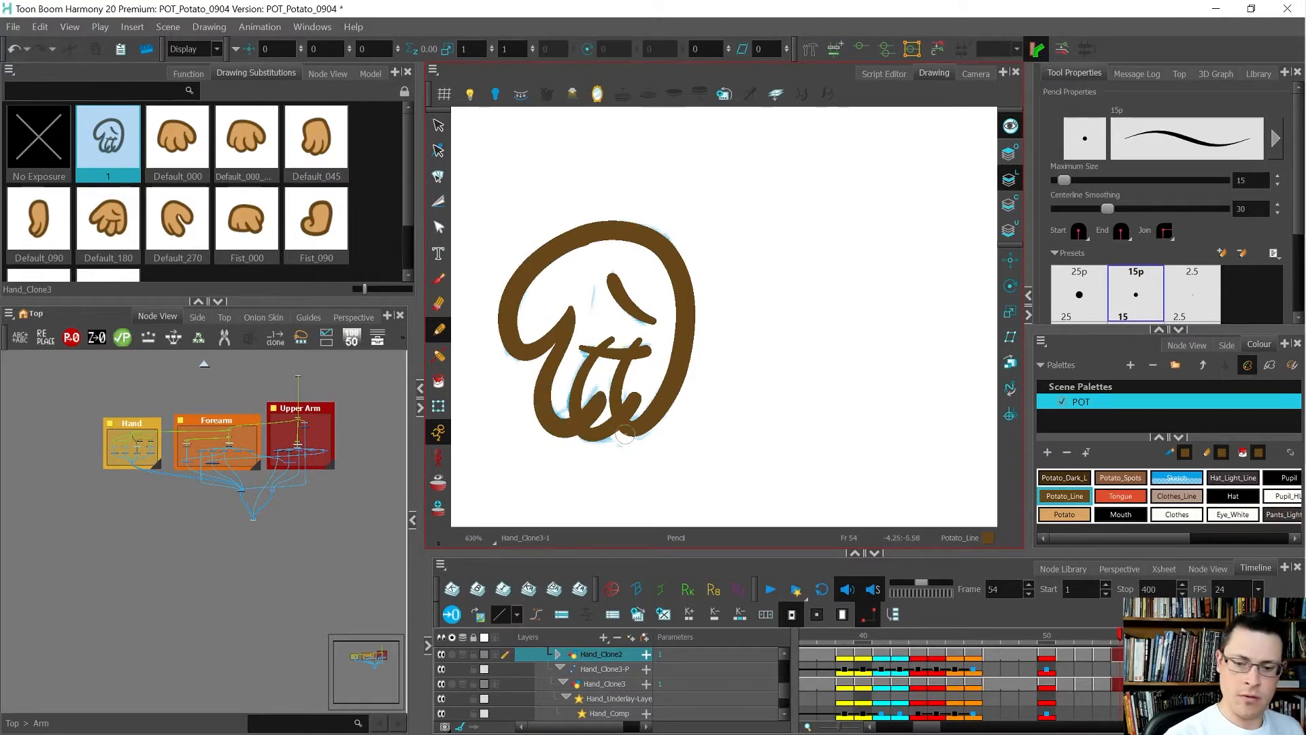
Trim the overlapping line ends at the finger crease and fingertips with the Cutter tool.
key("alt+t")
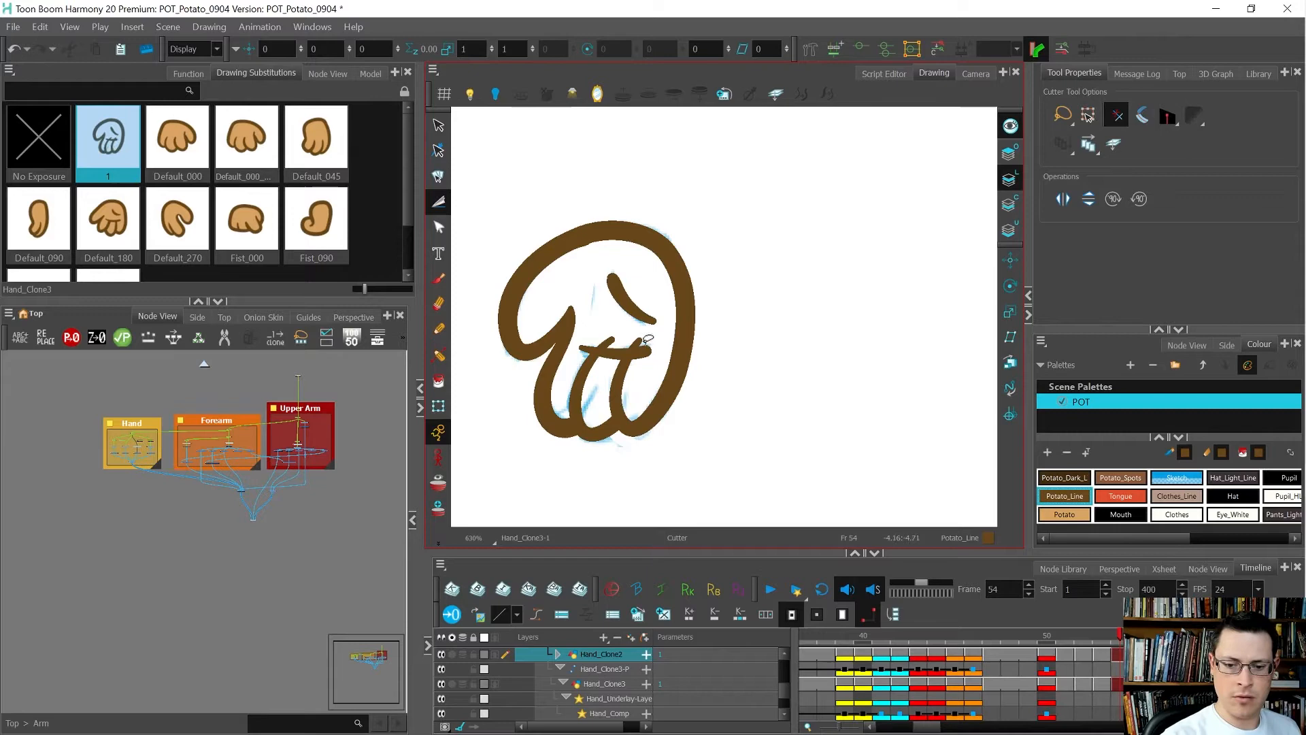
left_click_drag(604, 338, 619, 359)
key("Delete")
Adjust the top of the inked hand contour with the Contour Editor and compare it with the adjacent frames.
key("alt+s")
key("ctrl+a")
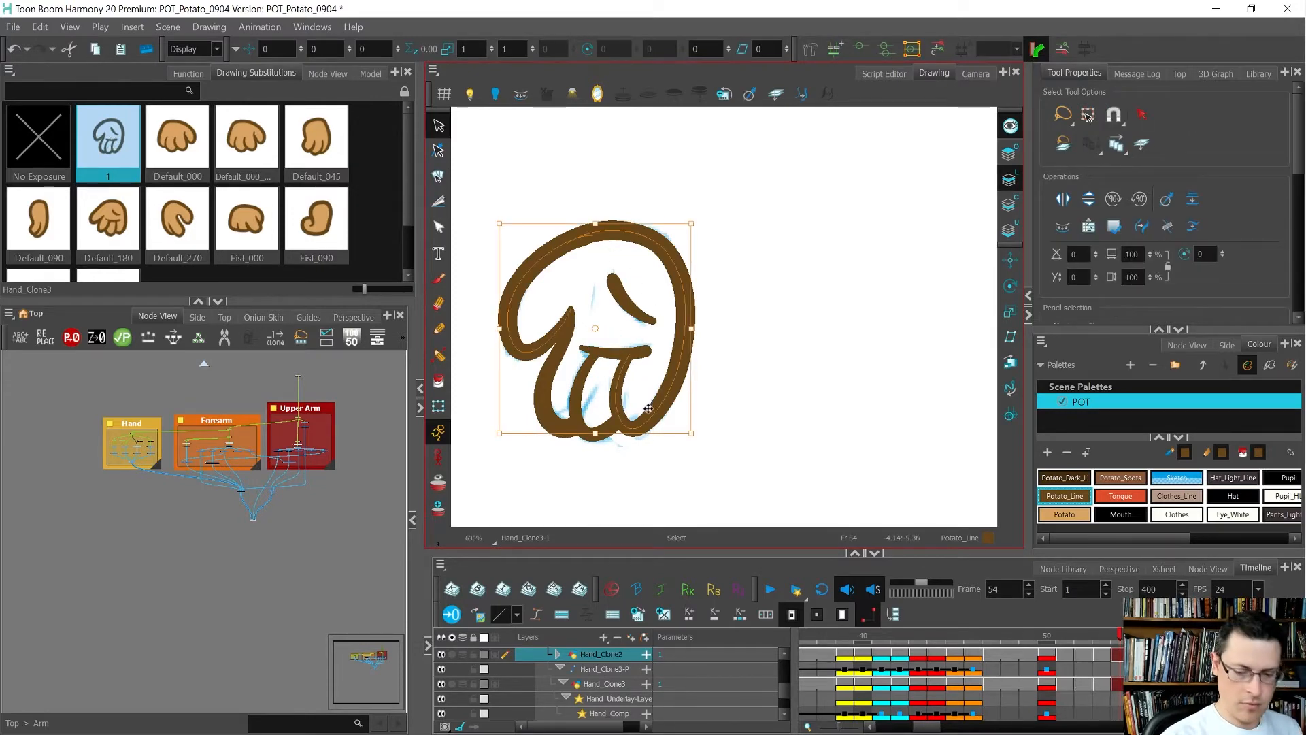
key("alt+shift+q")
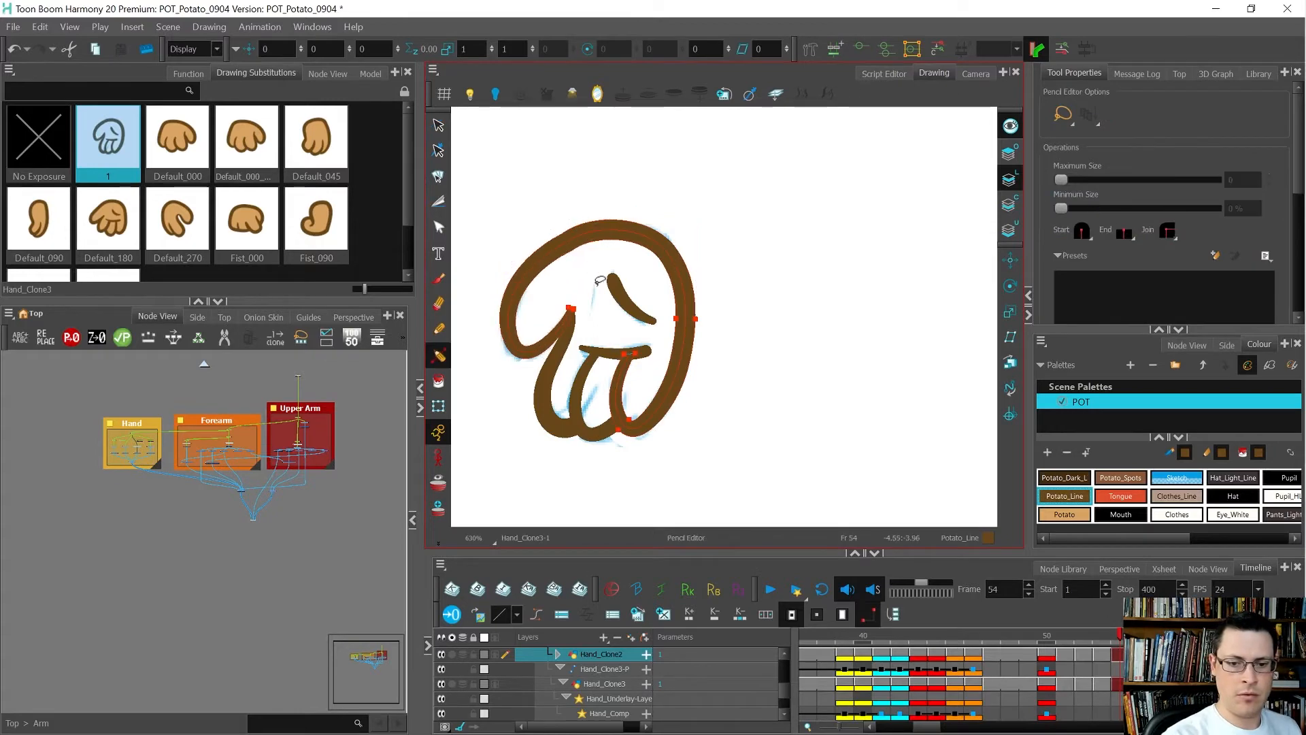
key("alt+q")
left_click_drag(596, 224, 601, 225)
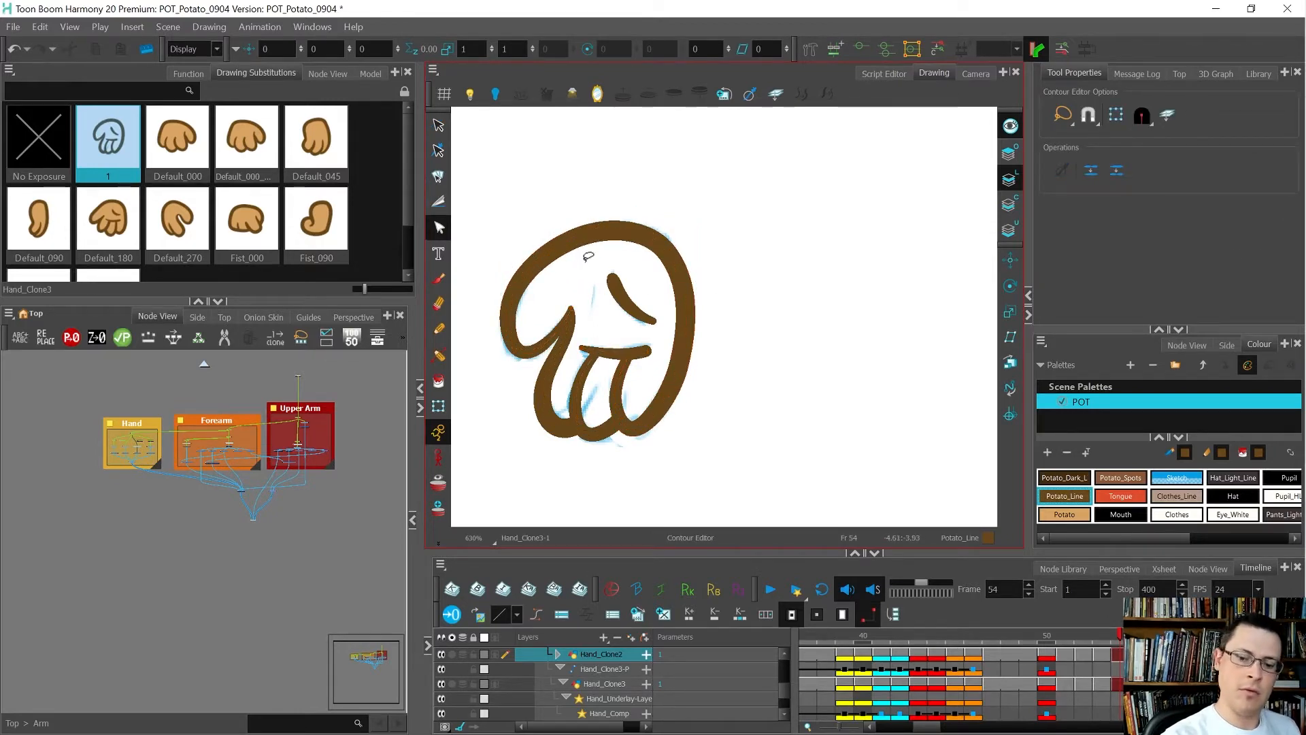
key("comma")
key("period")
key("period")
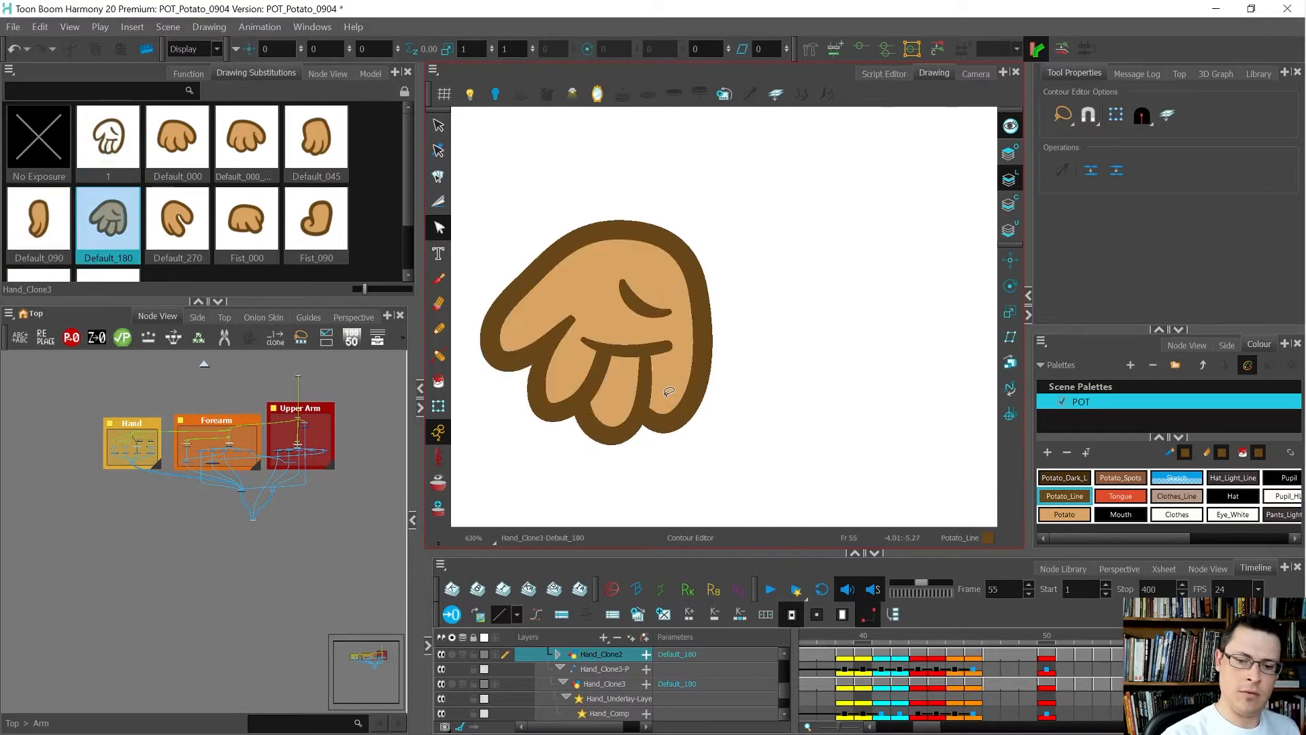
key("comma")
Delete the blue sketch from the Colour Art layer and check the clean line art against the adjacent frames.
key("alt+s")
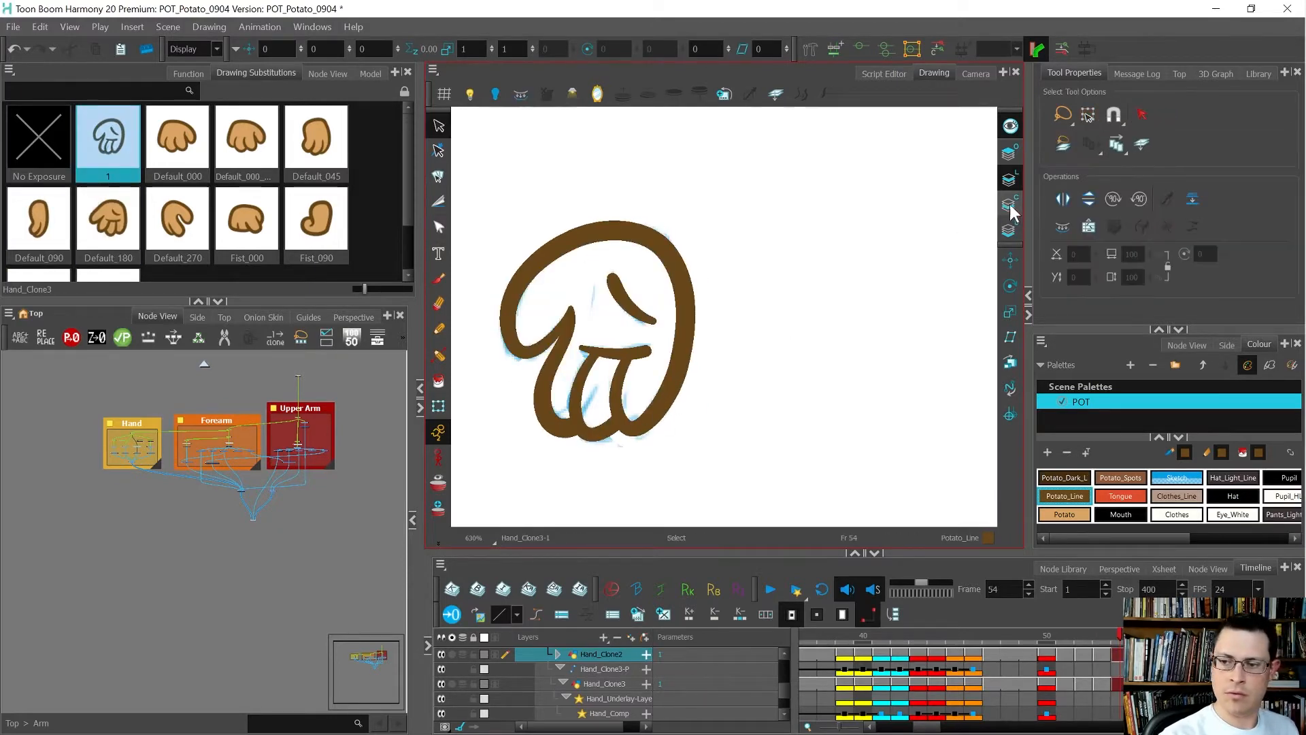
key("ctrl+a")
left_click(744, 370)
key("comma")
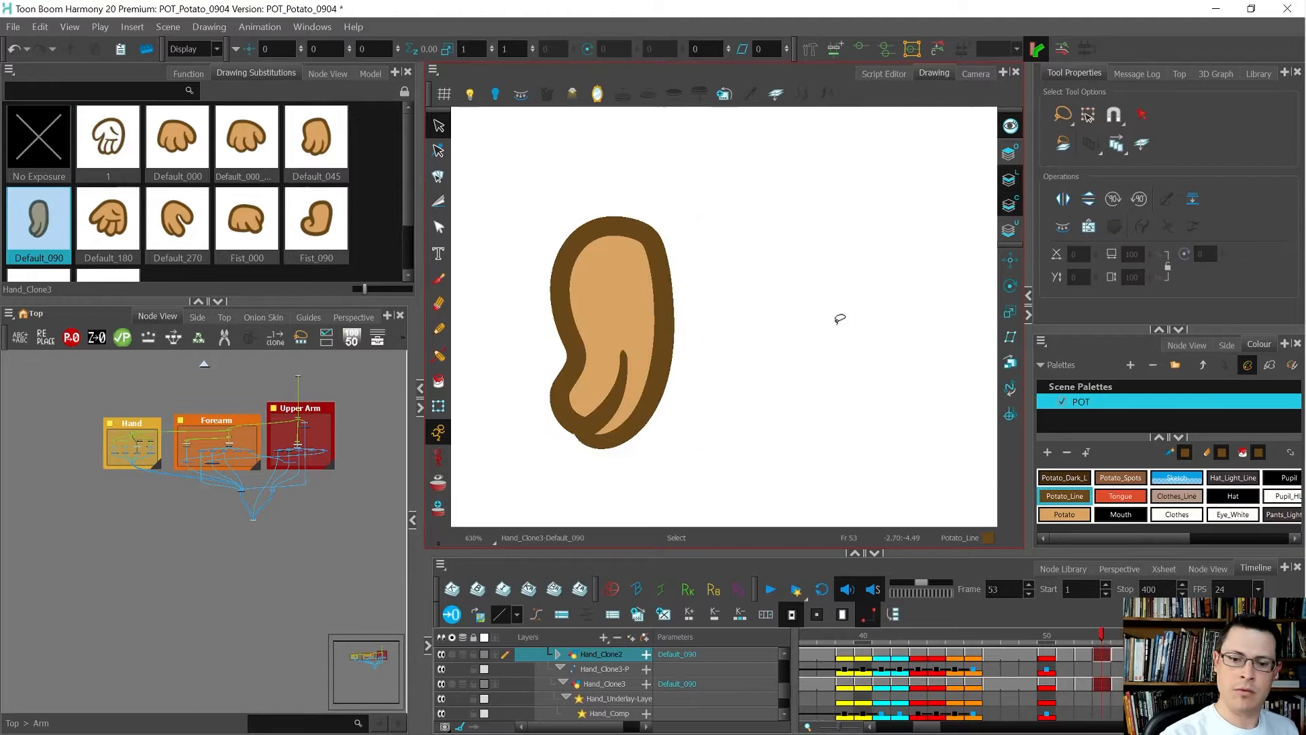
key("period")
key("period")
key("comma")
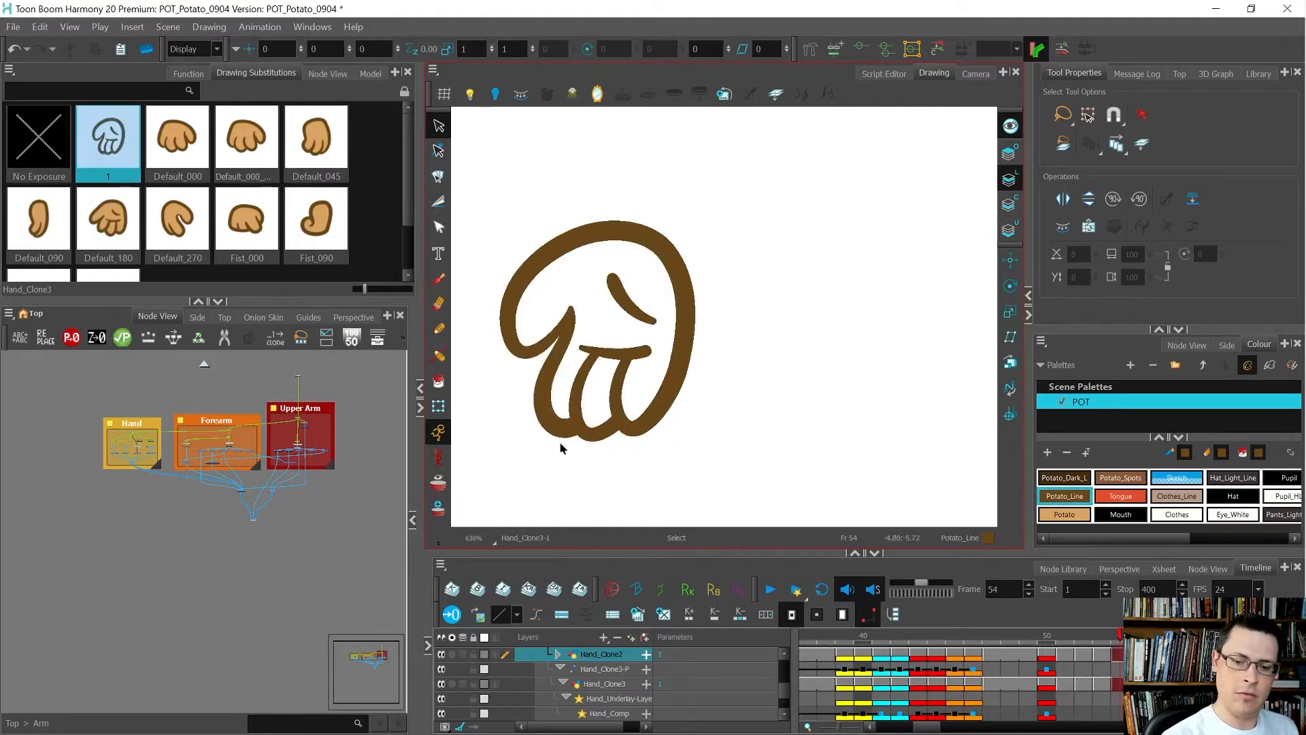
Nudge the bottom of the first finger's line upward and check the change against frames 53 and 55.
left_click(559, 428)
left_click_drag(560, 438, 563, 425)
key("comma")
key("period")
key("period")
key("comma")
key("comma")
key("period")
key("period")
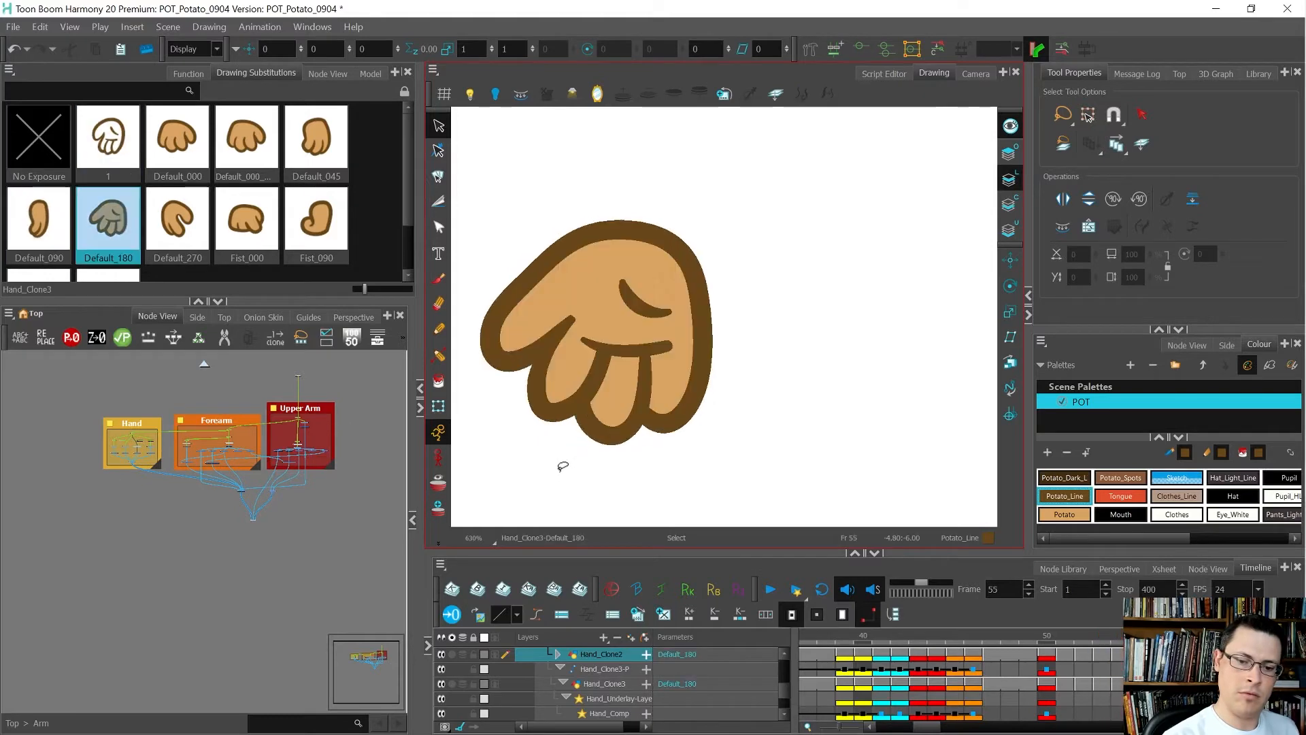
key("comma")
key("alt+i")
left_click(598, 322)
key("ctrl+z")
Unlink the tool colours, using Potato for painting, Potato_Line for the pencil and Sketch for the brush.
left_click_drag(1028, 408, 929, 408)
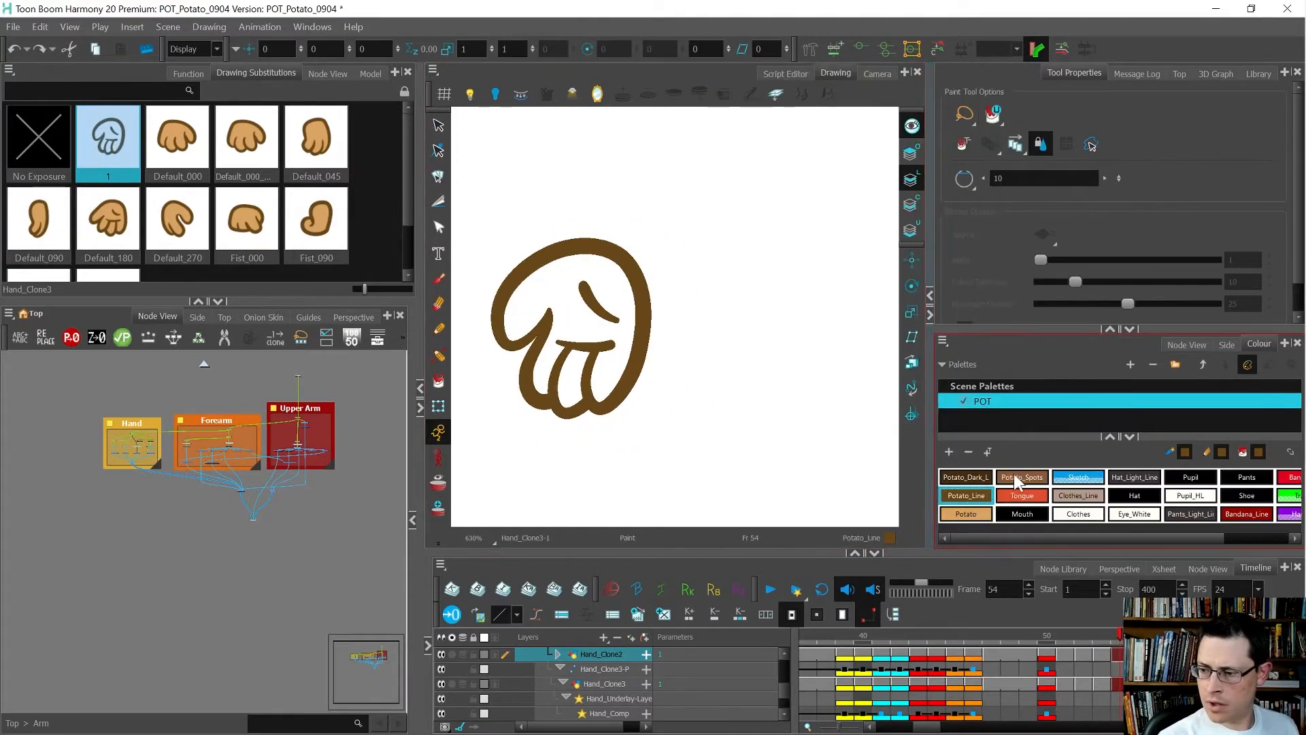
left_click(1290, 453)
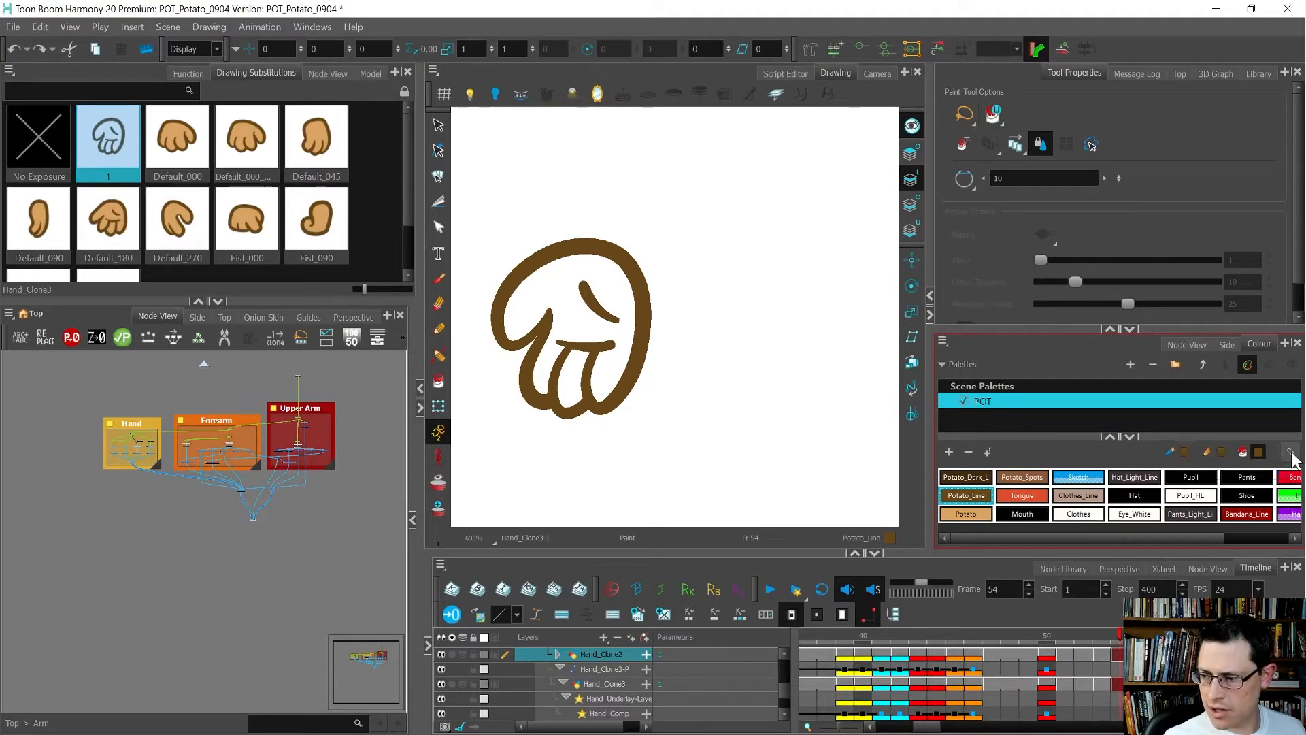
left_click(962, 514)
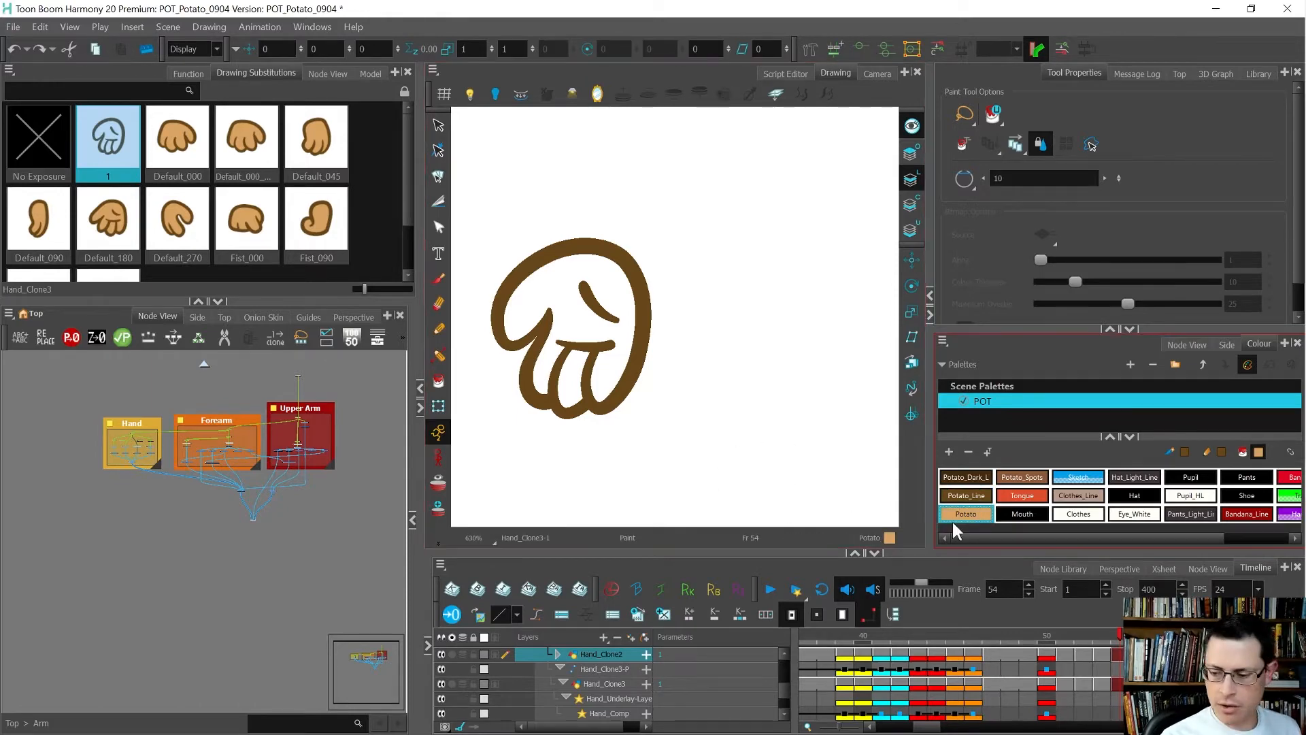
key("alt+/")
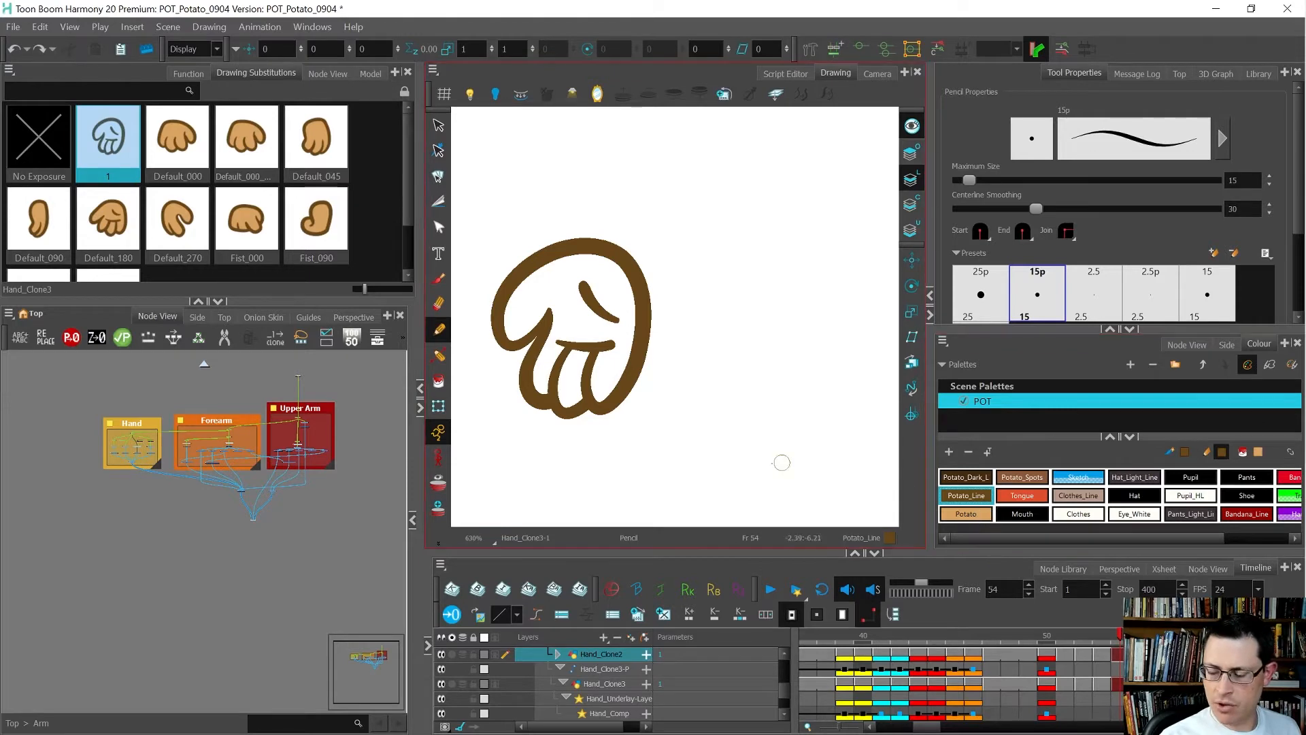
key("alt+b")
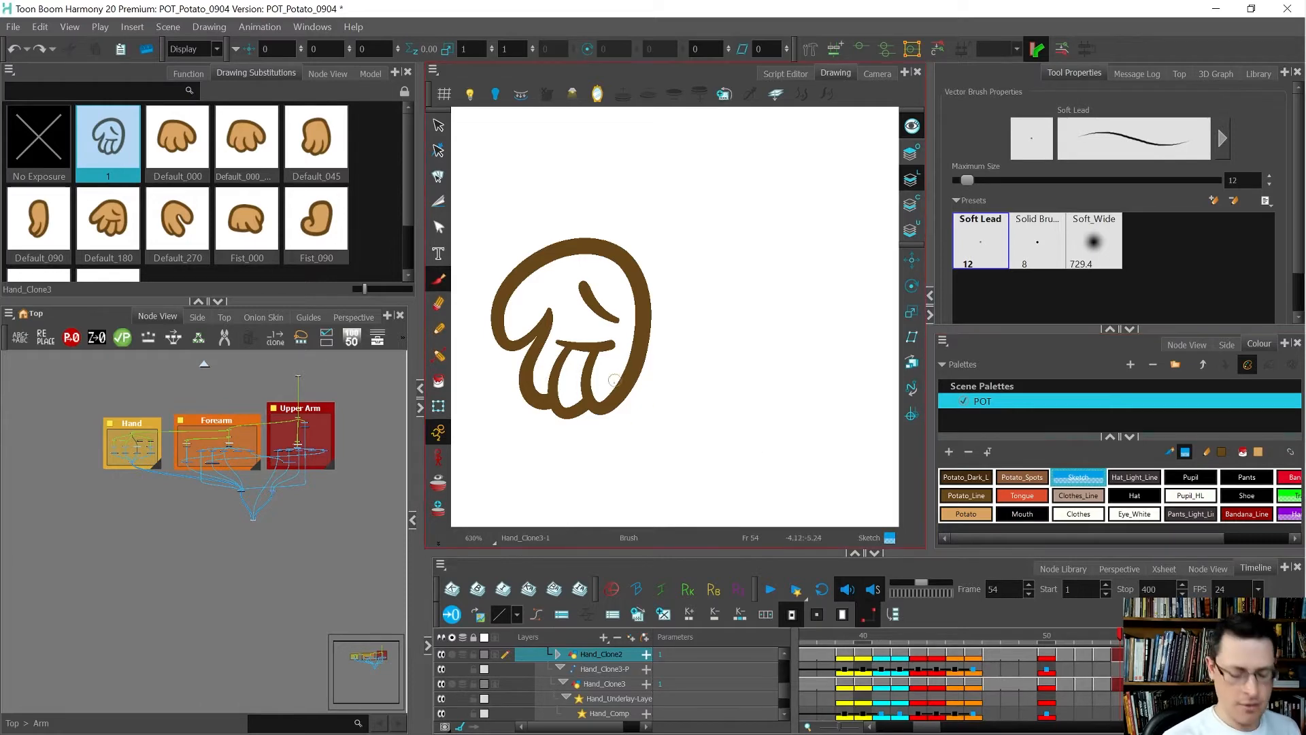
Fill the palm, thumb and fingers of the inked hand with the Potato colour.
key("alt+i")
left_click(587, 383)
left_click(570, 384)
Move all the hand's colour fills from the Line Art layer to the Colour Art layer and compare with Default_180.
key("alt+s")
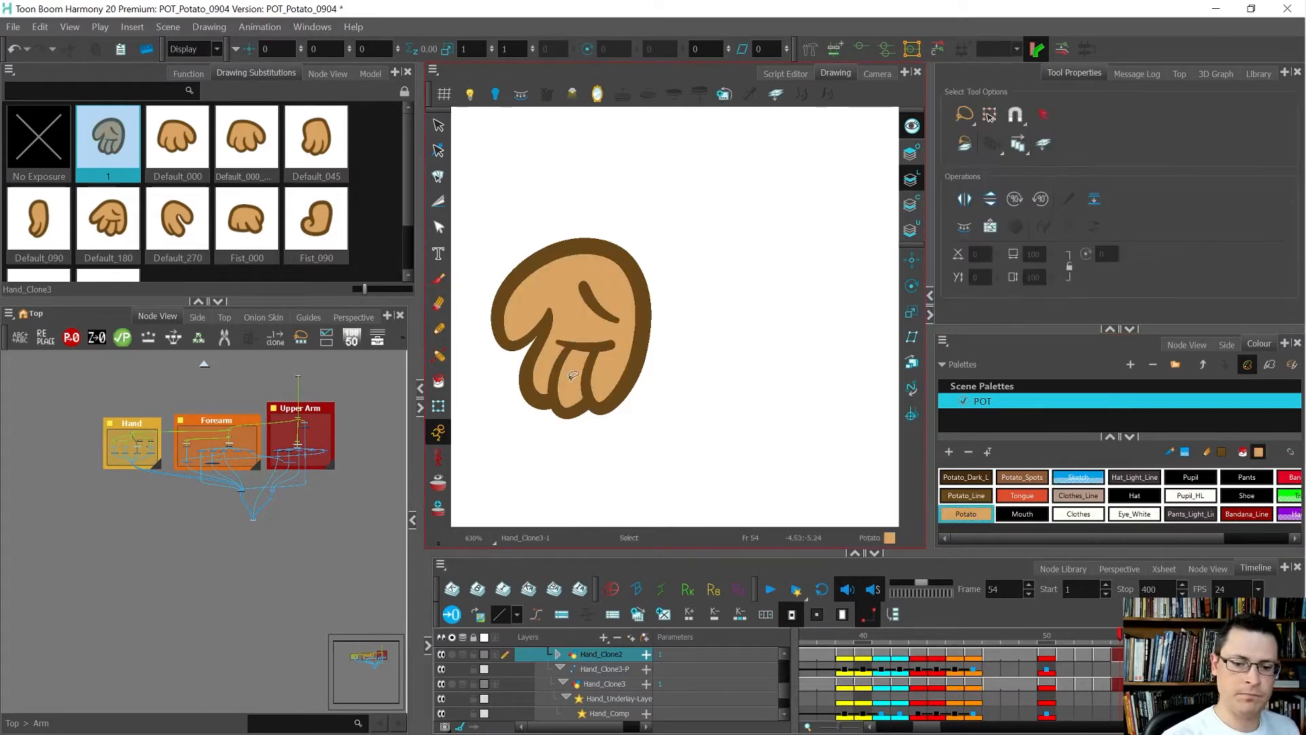
left_click(571, 382)
left_click(573, 312, "shift")
key("ctrl+x")
left_click(911, 203)
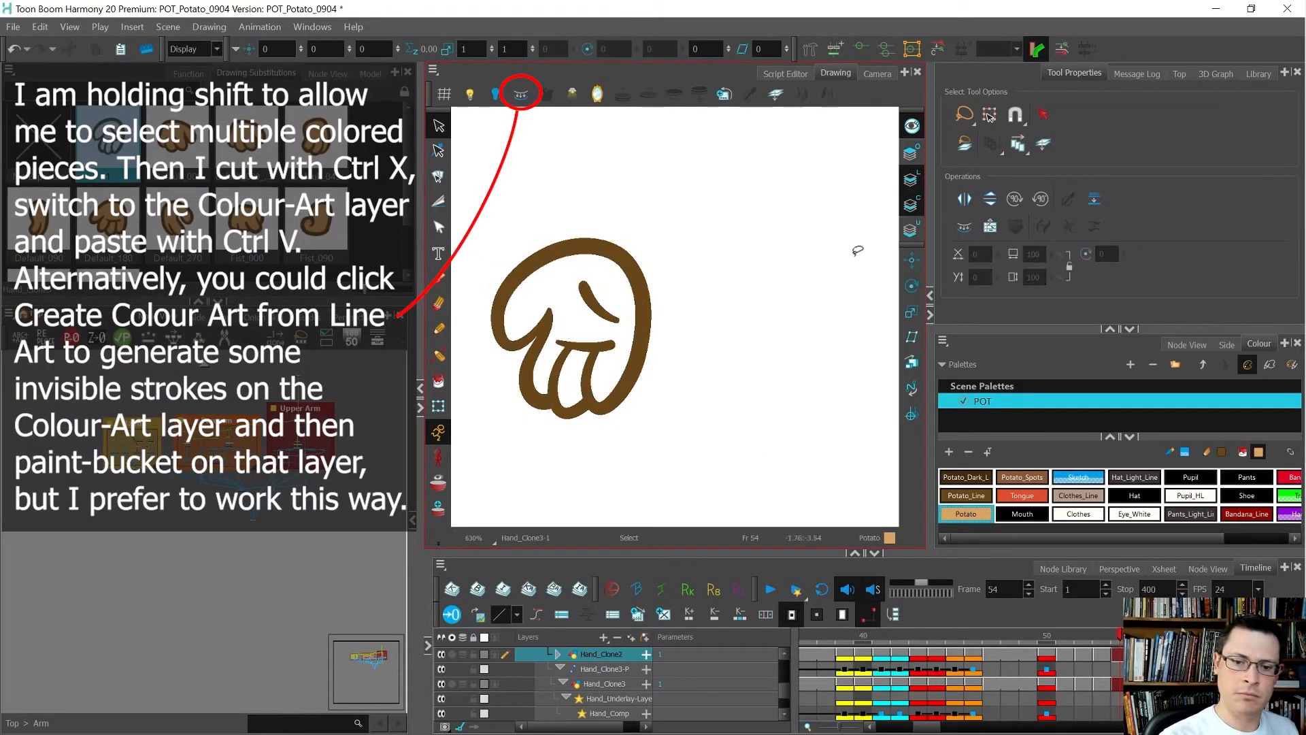
key("ctrl+v")
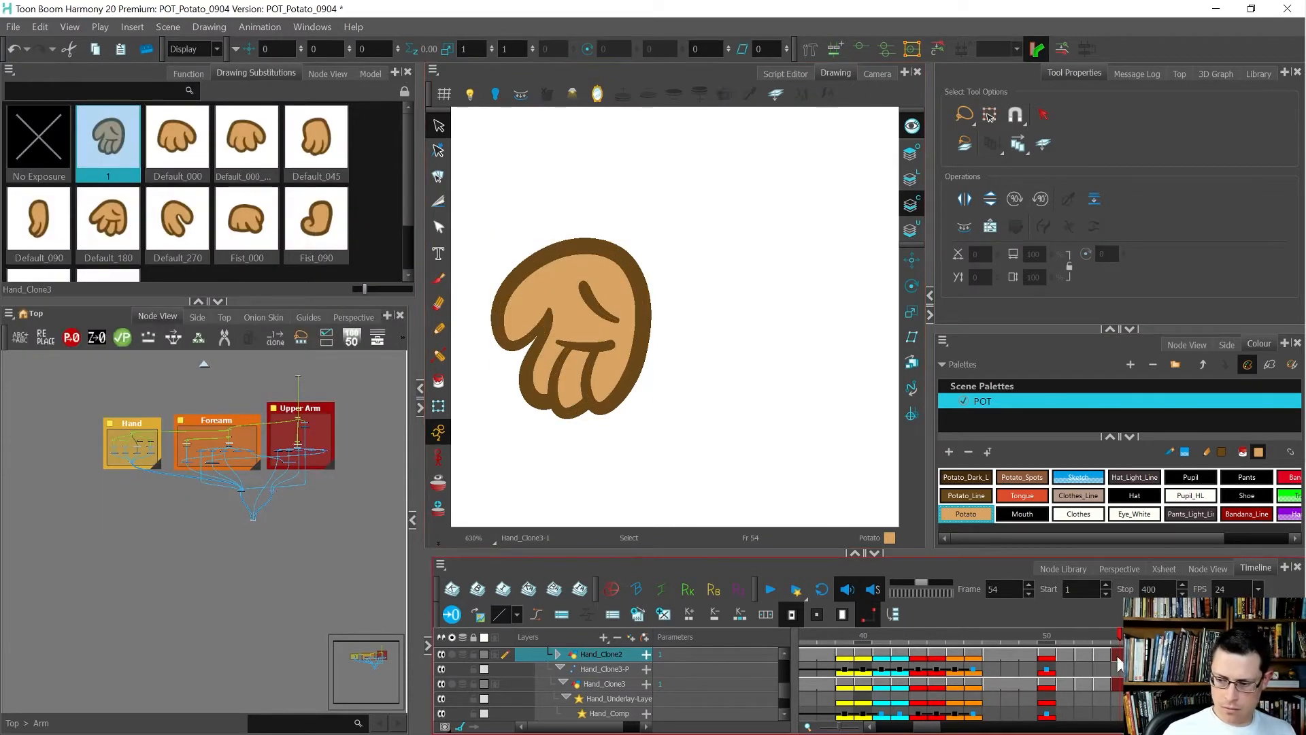
key(".")
key(".")
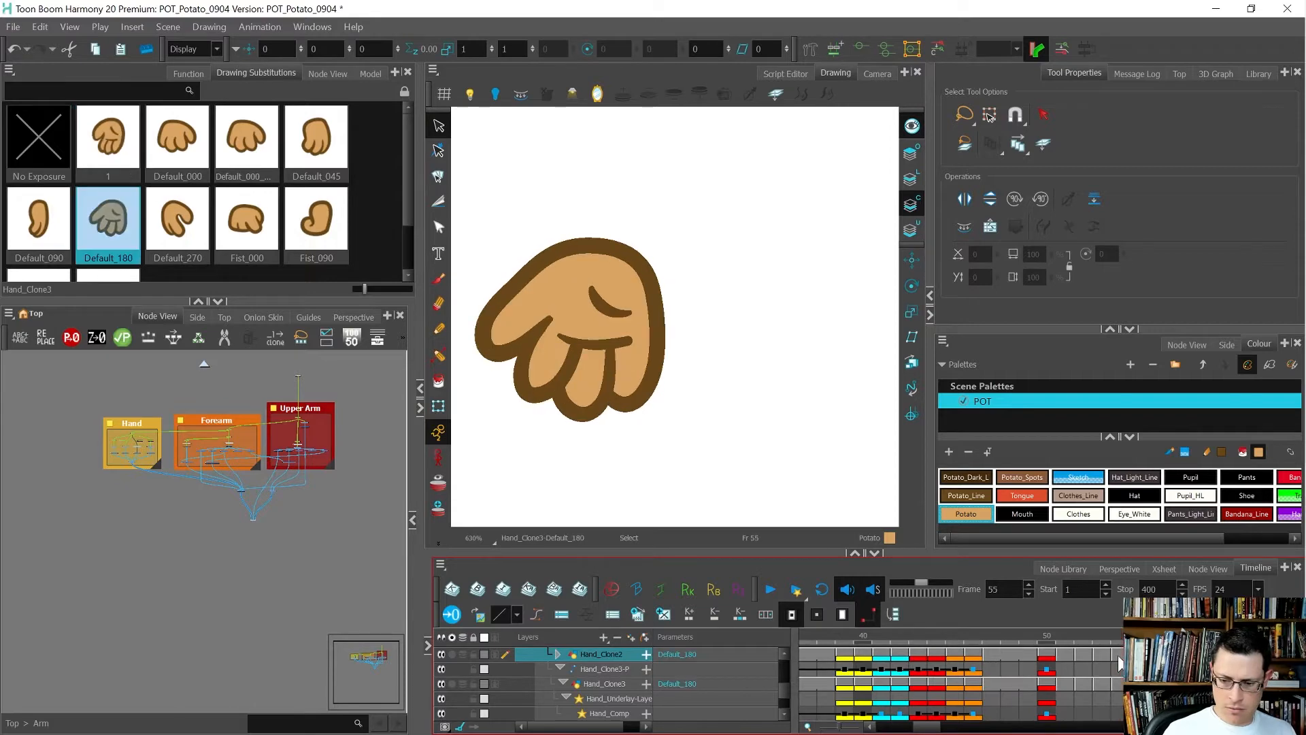
Rename the hand drawing on frame 54 as Default_135.
key("ctrl+d")
type("Default_")
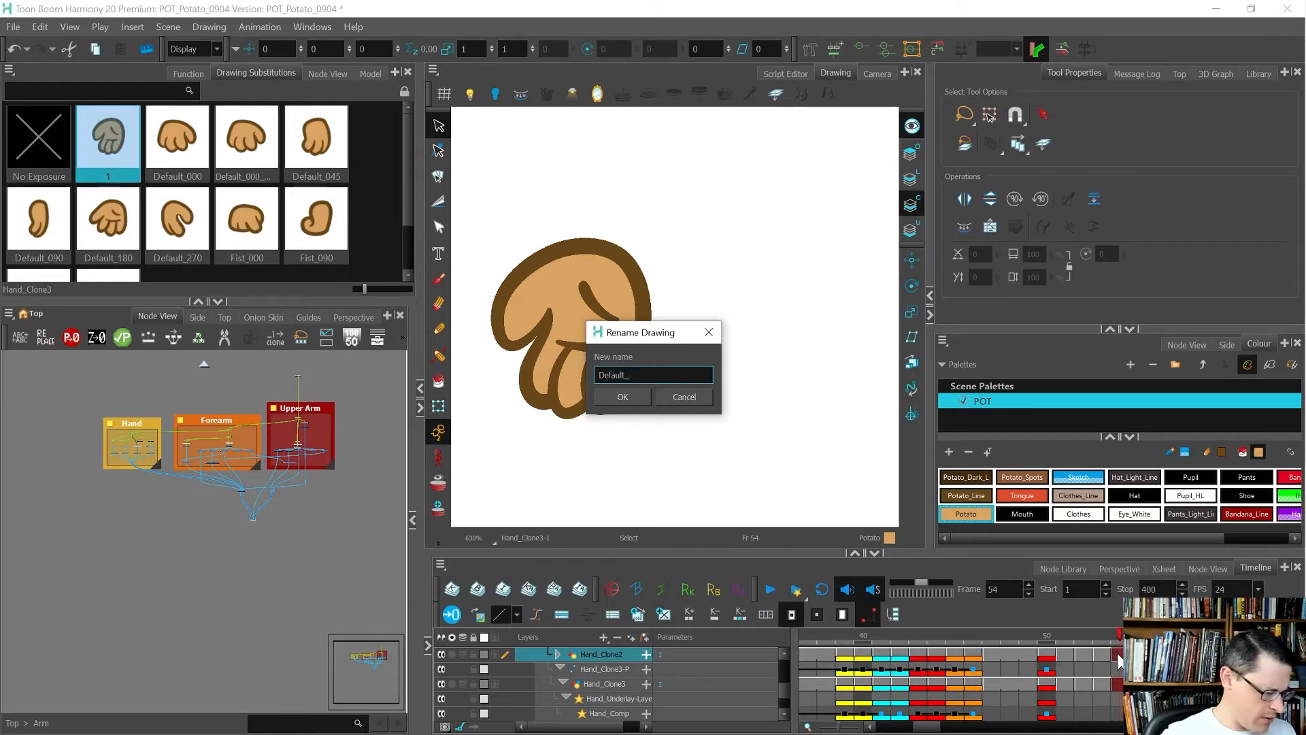
type("135")
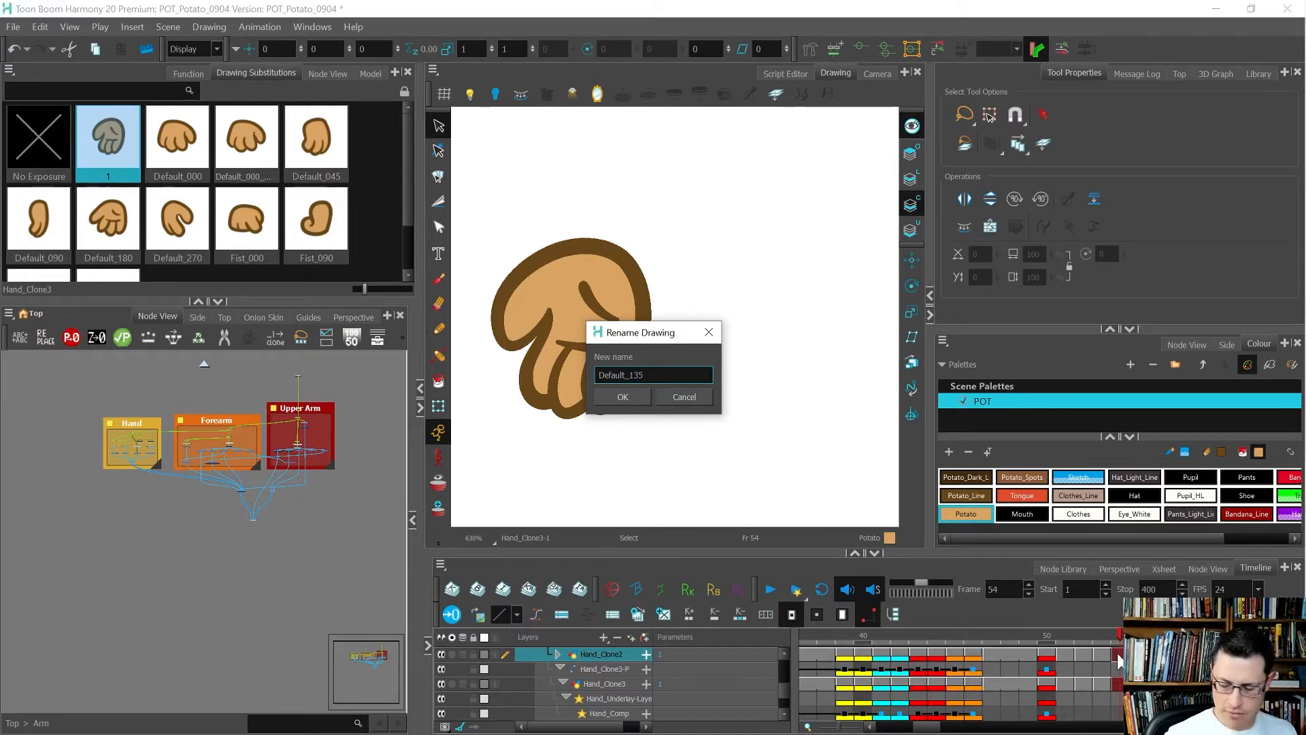
key("Return")
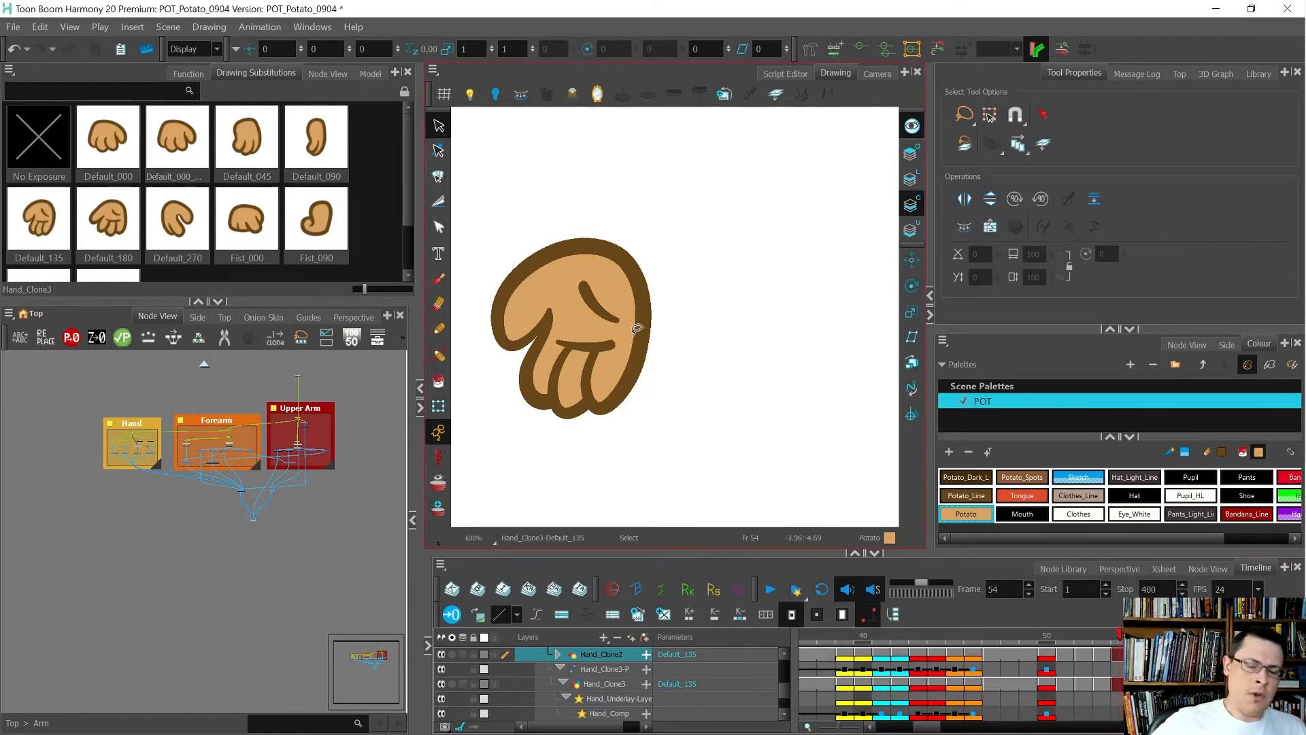
Examine how the hand turns from Default_135 through Default_180 to Default_270 and into the frames that follow.
key("period")
key("period")
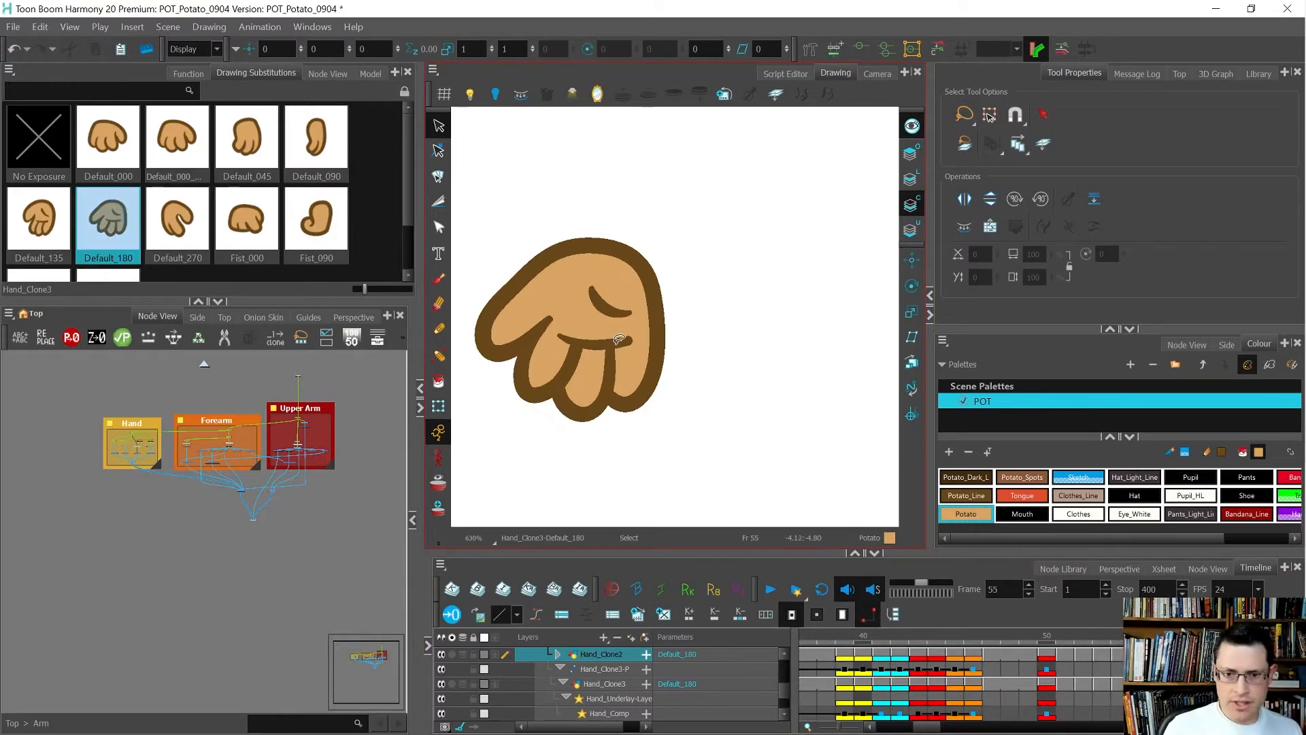
key("comma")
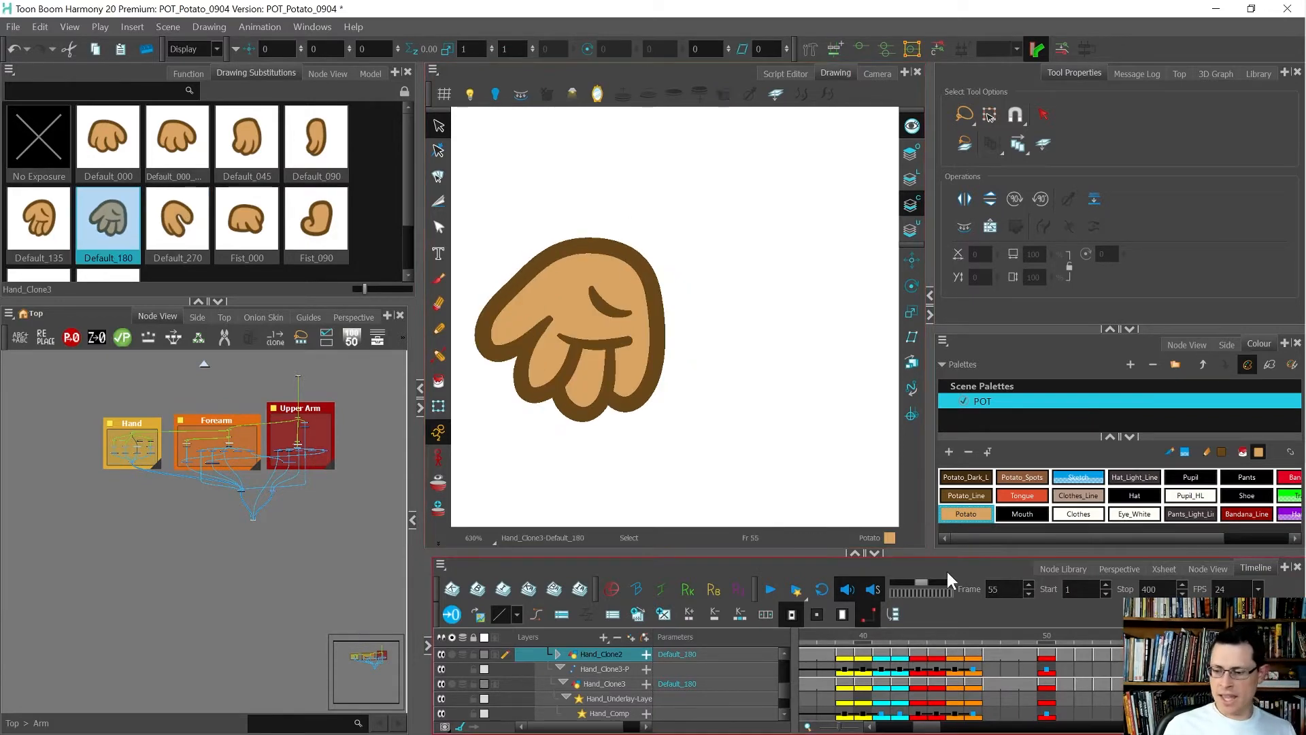
key("period")
key("comma")
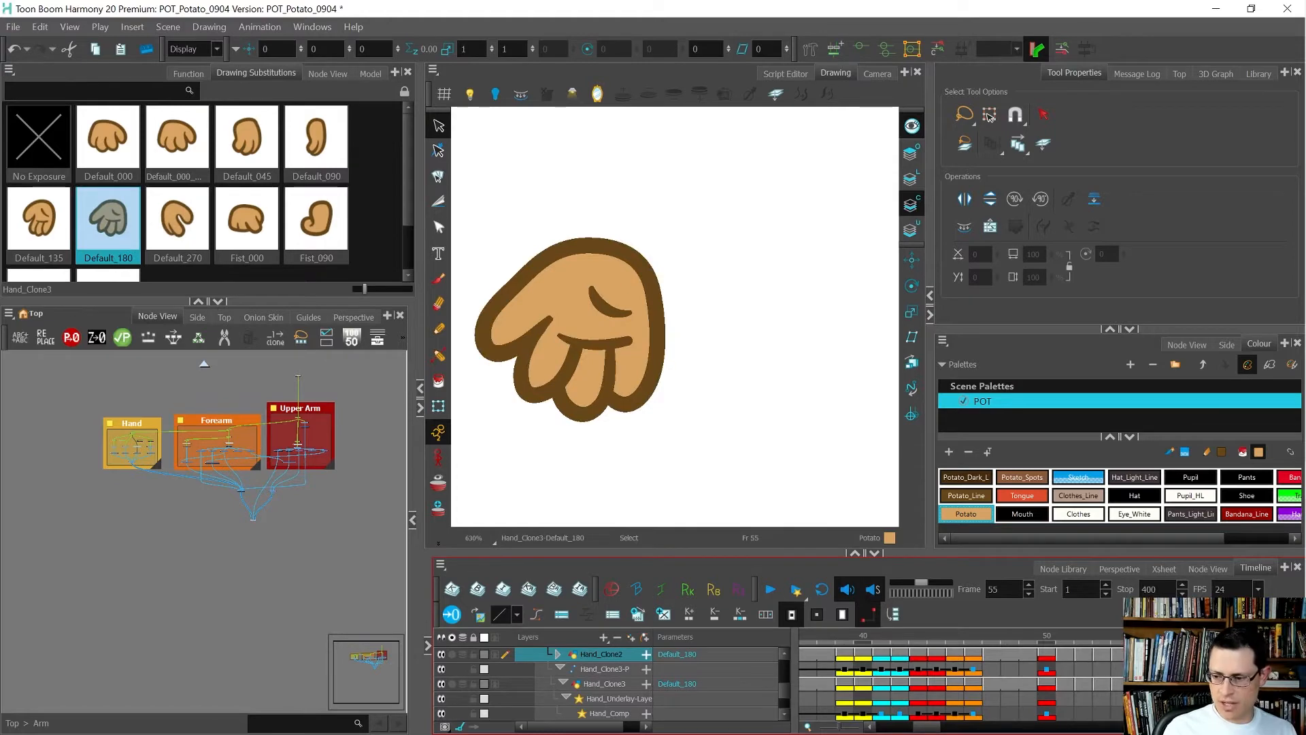
key("period")
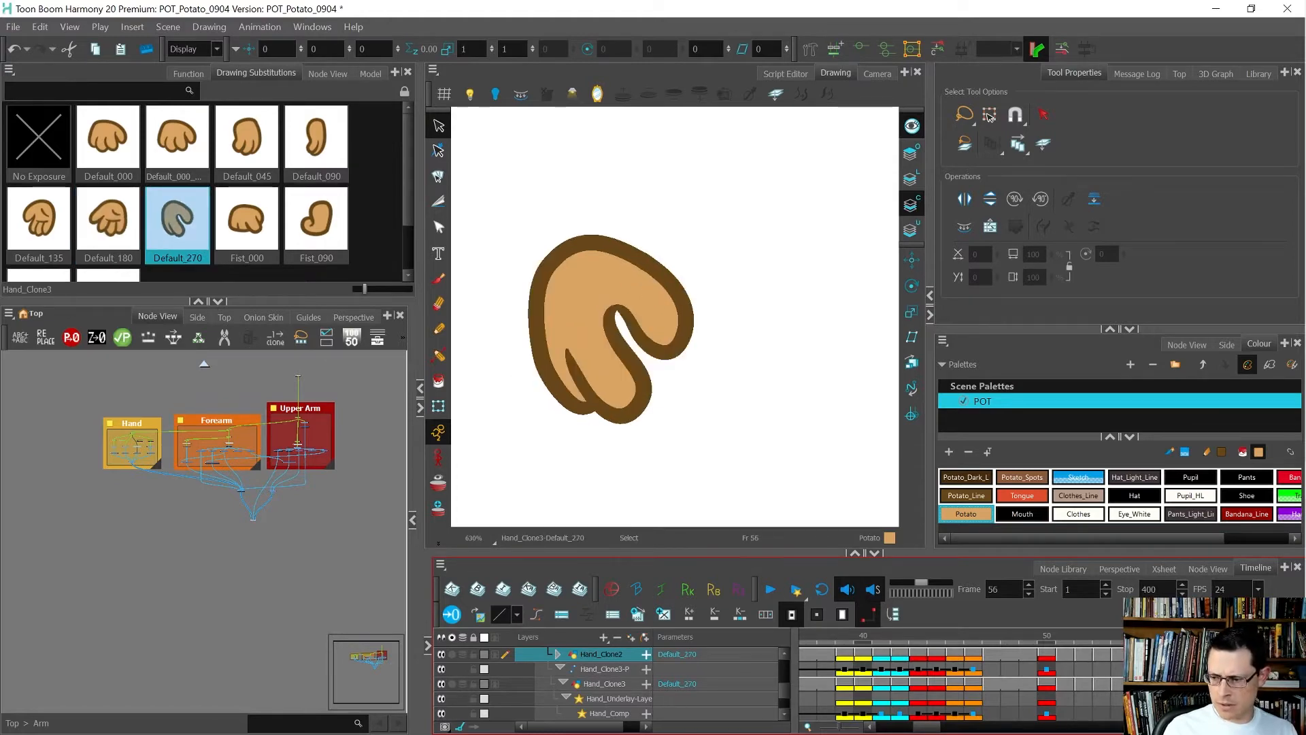
key("period")
key("period")
key("period")
key("period")
key("period")
key("comma")
key("comma")
key("comma")
key("comma")
key("comma")
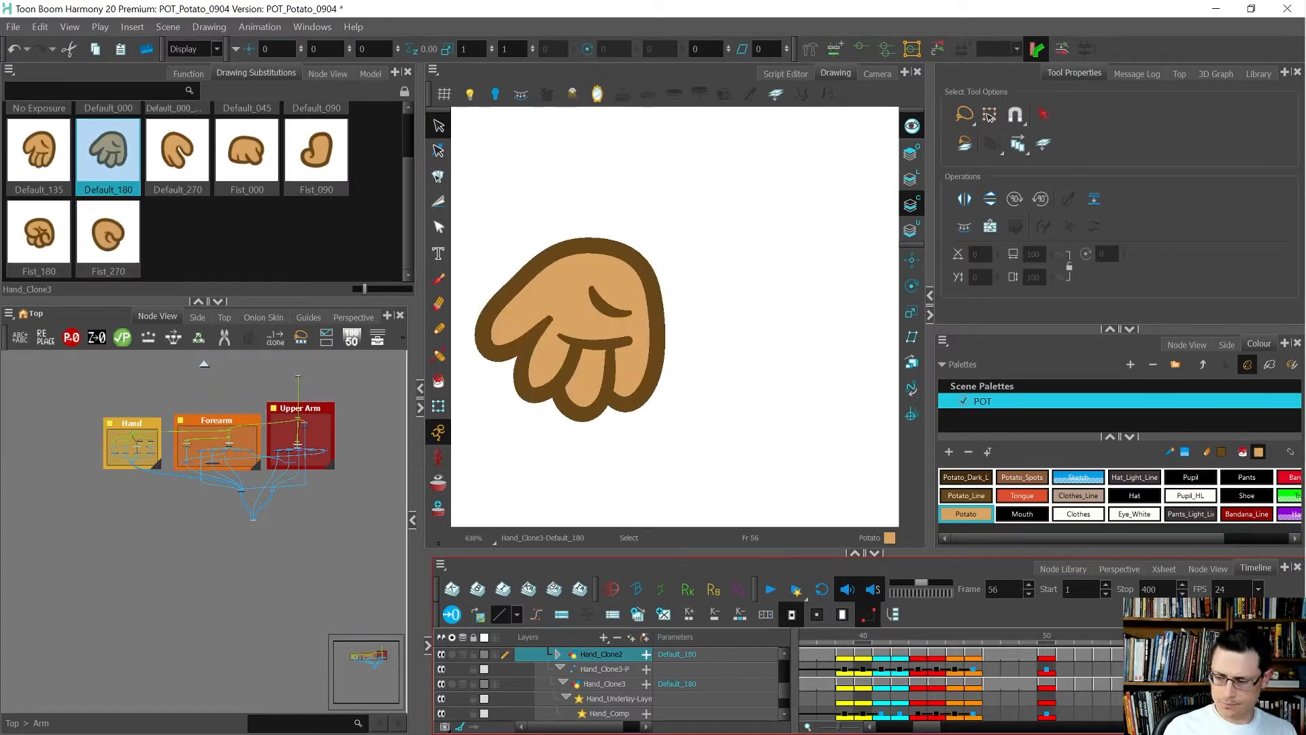
Create an empty drawing on frame 56 and rough in the thumb and palm outline with the Sketch brush over onion skin.
key("alt+shift+r")
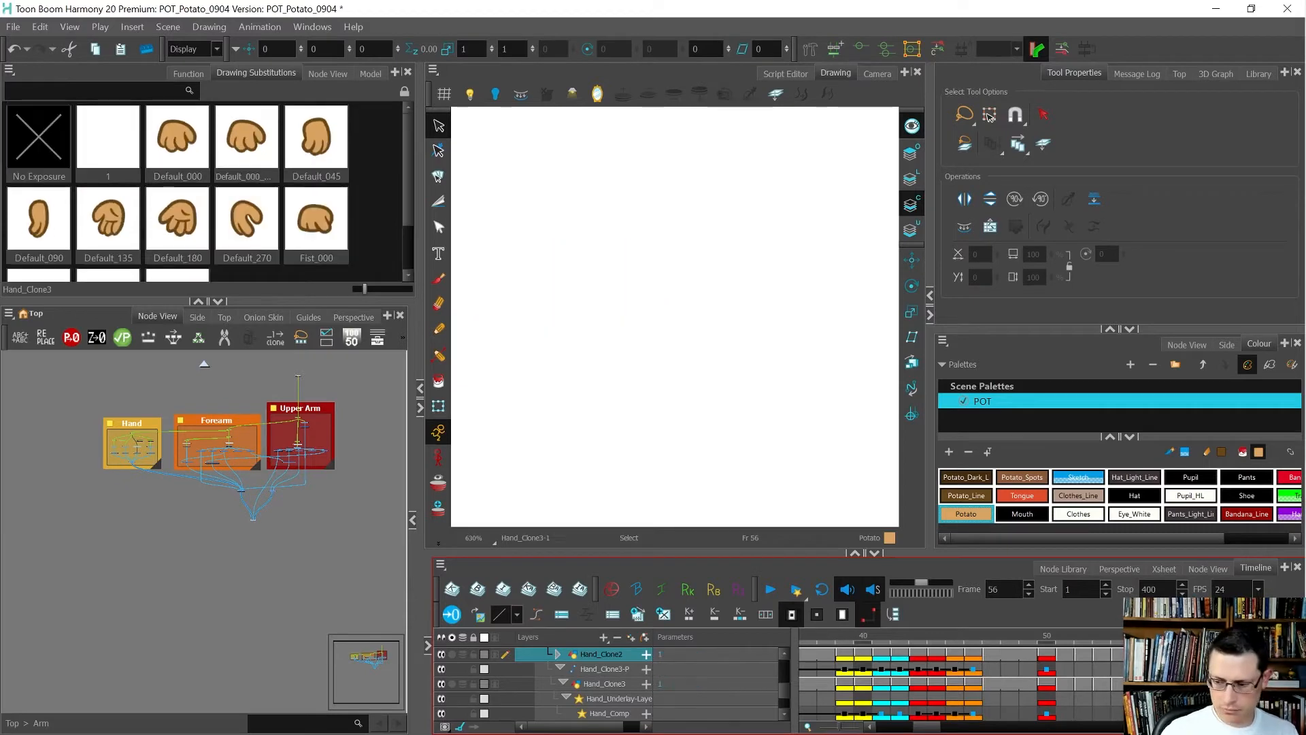
key("alt+b")
key("alt+o")
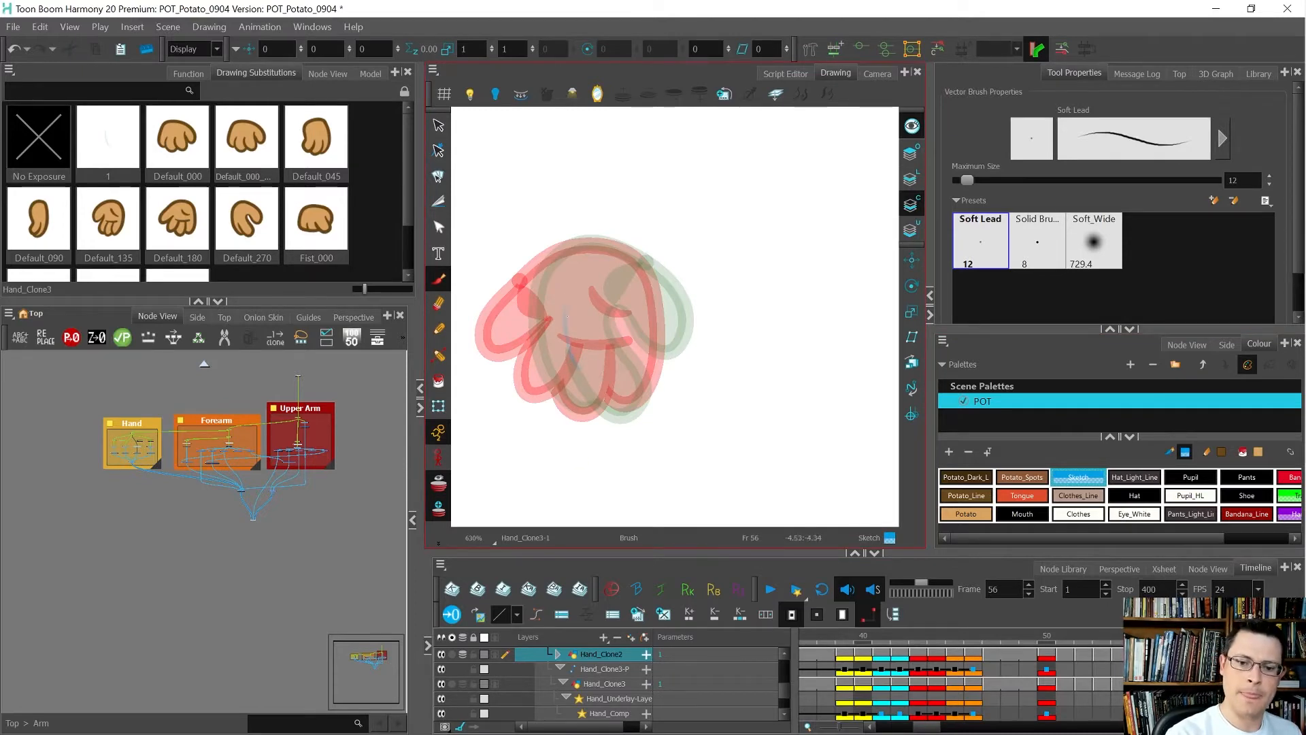
left_click_drag(562, 317, 609, 318)
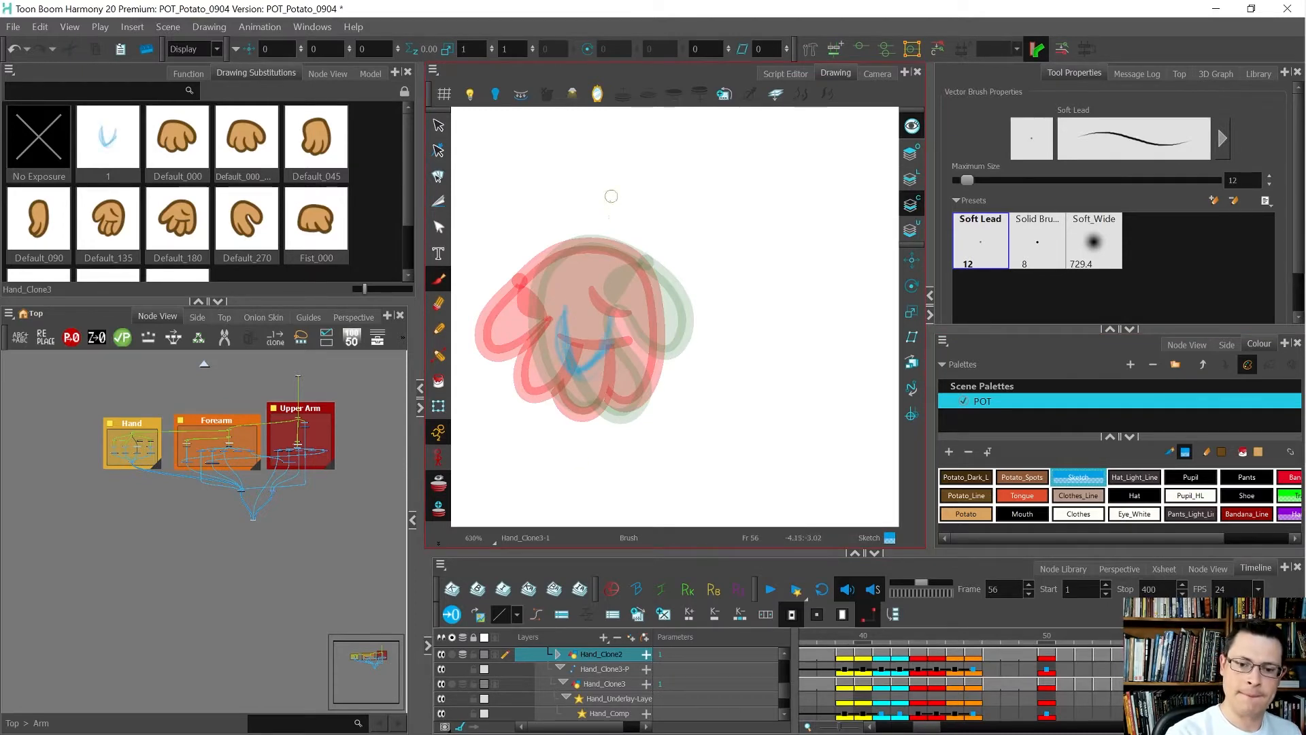
left_click_drag(568, 257, 547, 312)
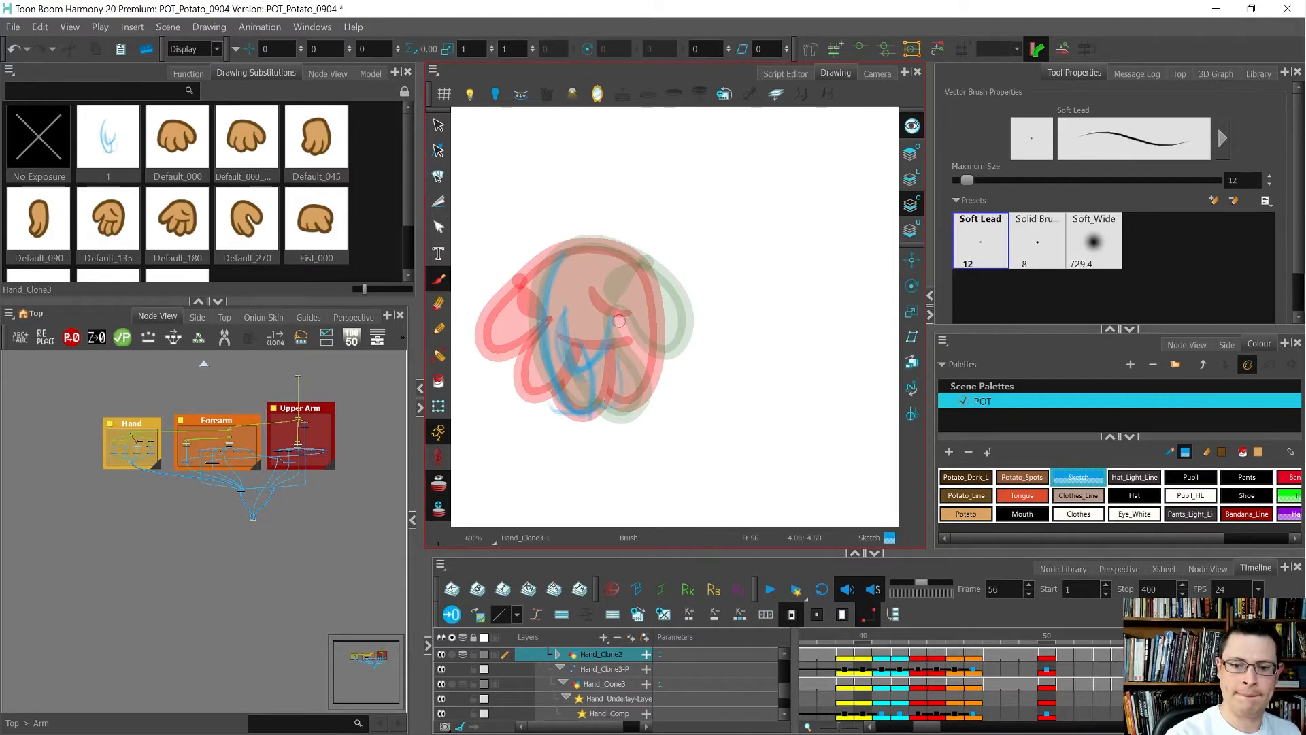
left_click_drag(643, 292, 615, 344)
mouse_move(650, 269)
left_mouse_down()
mouse_move(599, 237)
mouse_move(558, 254)
left_mouse_up()
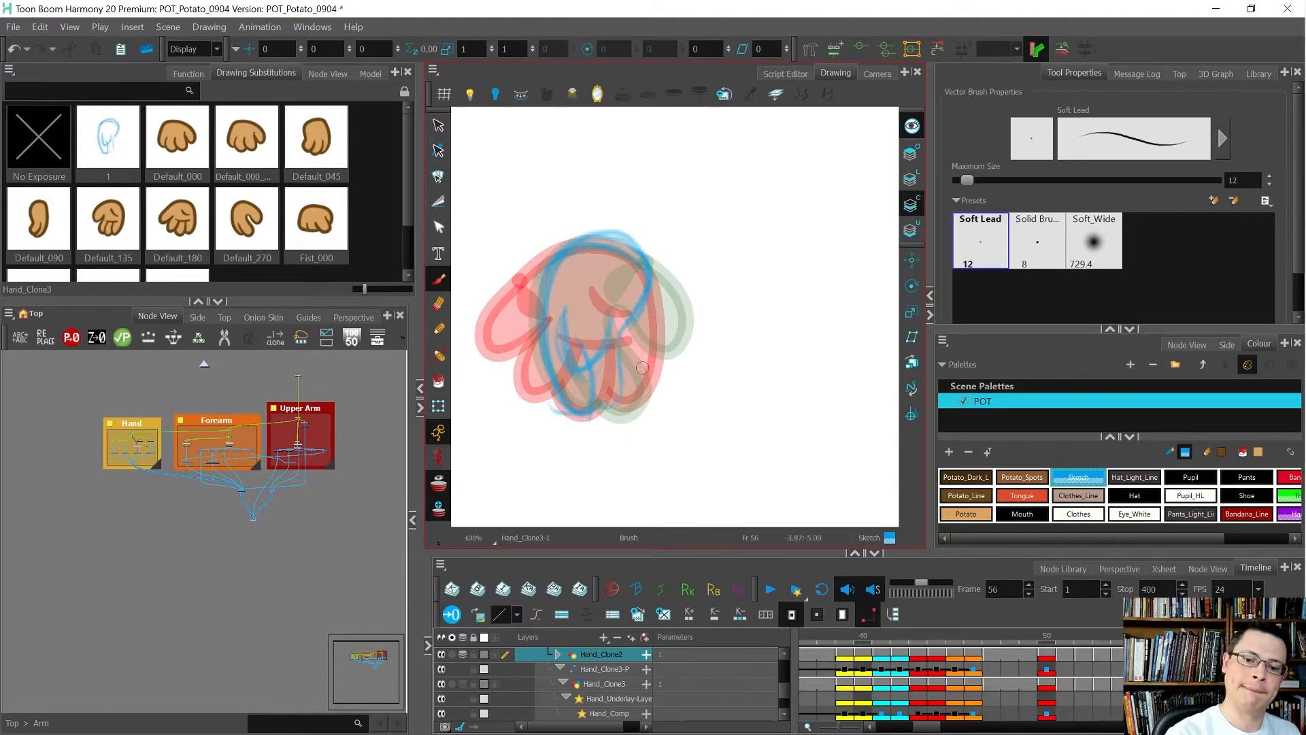
Hide the onion skin and resketch the thumb's rounded tip, comparing it with the neighbouring frames.
key("alt+o")
key("comma")
key("period")
key("period")
key("comma")
key("comma")
key("period")
left_click_drag(563, 288, 580, 370)
mouse_move(560, 303)
left_mouse_down()
mouse_move(568, 362)
mouse_move(586, 368)
left_mouse_up()
mouse_move(595, 364)
left_mouse_down()
mouse_move(614, 315)
mouse_move(583, 369)
left_mouse_up()
key("comma")
key("period")
key("period")
key("comma")
Erase and redraw both sides of the thumb sketch, checking its shape against the adjacent drawings.
left_click_drag(563, 293, 578, 350)
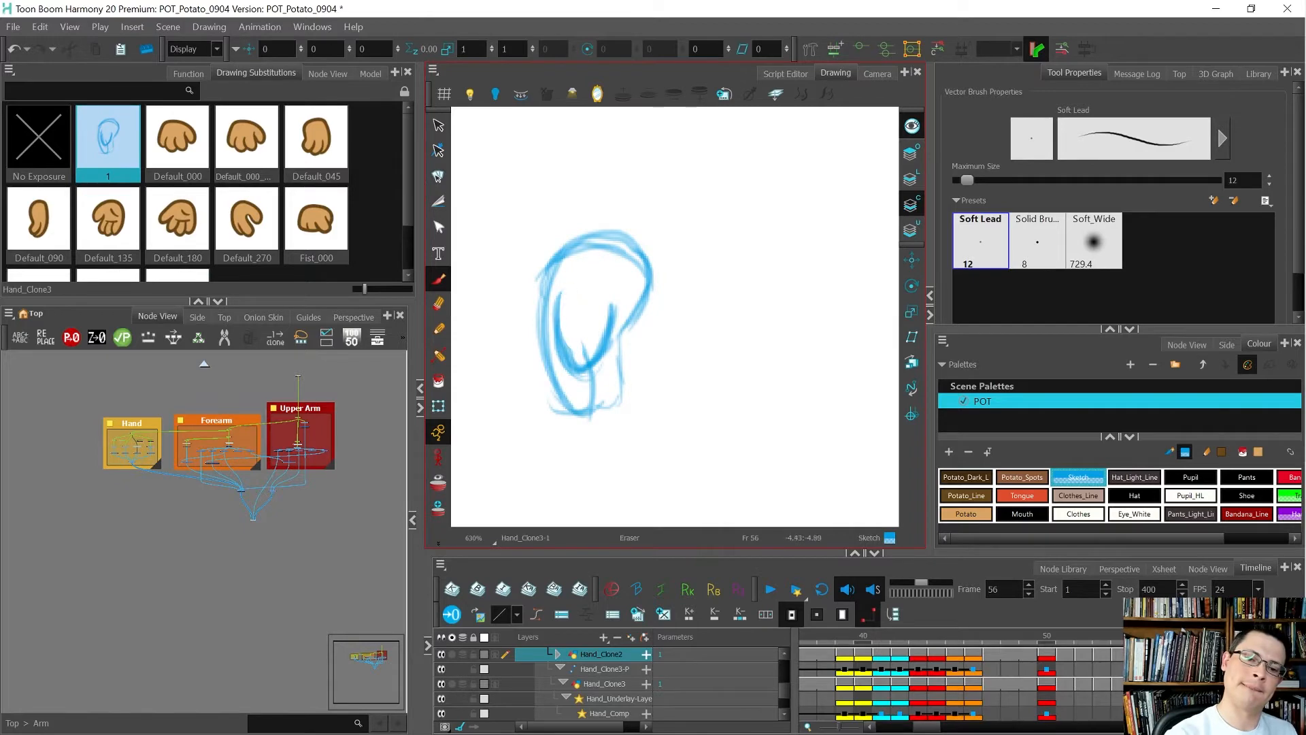
left_click_drag(569, 286, 563, 360)
mouse_move(566, 292)
left_mouse_down()
mouse_move(562, 355)
mouse_move(586, 351)
left_mouse_up()
key("e")
left_click_drag(611, 284, 594, 359)
left_click_drag(604, 309, 594, 362)
left_click_drag(607, 284, 602, 343)
key("comma")
key("period")
key("comma")
key("period")
Sketch the palm's right edge and the fingers behind the thumb, undo the last two strokes and compare with the adjacent frames.
mouse_move(604, 292)
left_mouse_down()
mouse_move(643, 309)
mouse_move(628, 317)
mouse_move(642, 262)
left_mouse_up()
left_click_drag(617, 329, 646, 257)
mouse_move(642, 254)
left_mouse_down()
mouse_move(649, 278)
mouse_move(615, 333)
mouse_move(640, 400)
left_mouse_up()
mouse_move(620, 333)
left_mouse_down()
mouse_move(630, 398)
mouse_move(615, 403)
mouse_move(616, 388)
mouse_move(578, 407)
mouse_move(619, 405)
left_mouse_up()
key("ctrl+z")
key("ctrl+z")
key("f")
key("g")
key("g")
key("f")
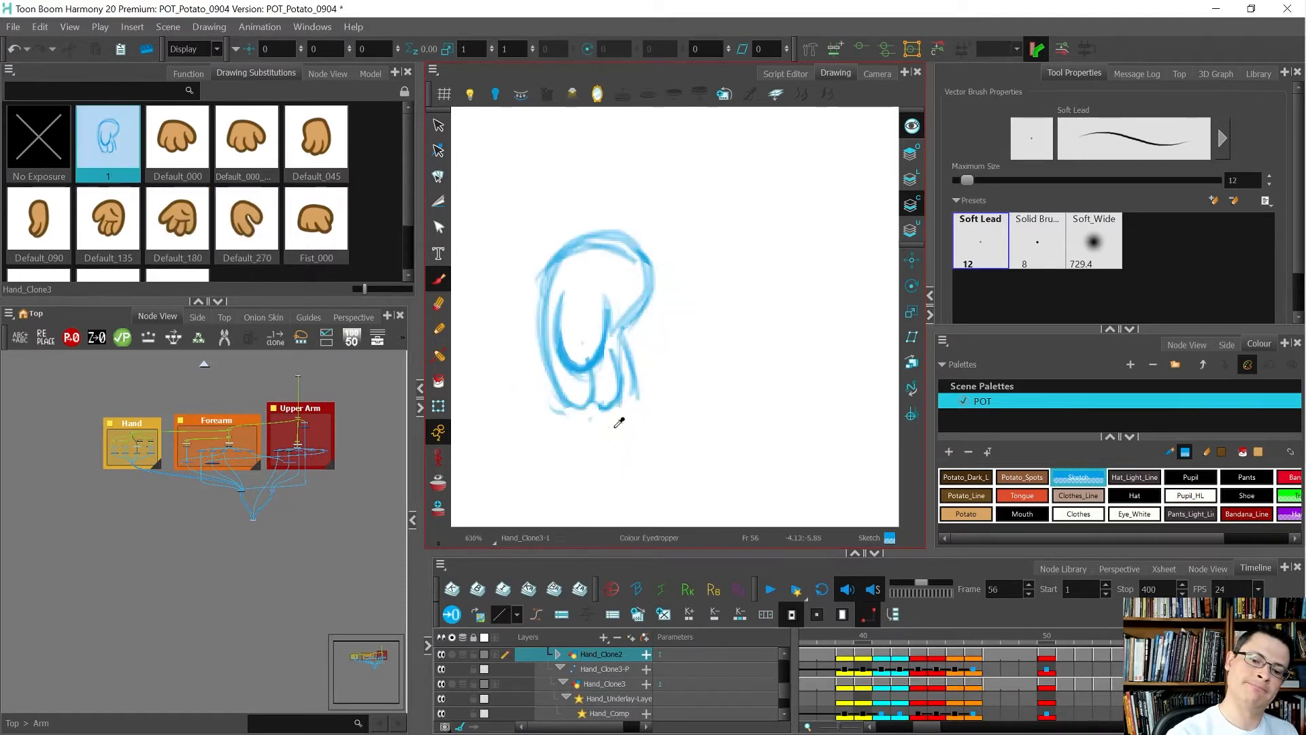
Firm up the sketched fingertips and redraw the palm's upper right edge slightly further inward.
mouse_move(583, 409)
left_mouse_down()
mouse_move(618, 370)
mouse_move(613, 355)
mouse_move(633, 360)
mouse_move(617, 341)
mouse_move(623, 399)
mouse_move(622, 335)
mouse_move(645, 283)
left_mouse_up()
key("f")
key("g")
key("g")
key("f")
key("f")
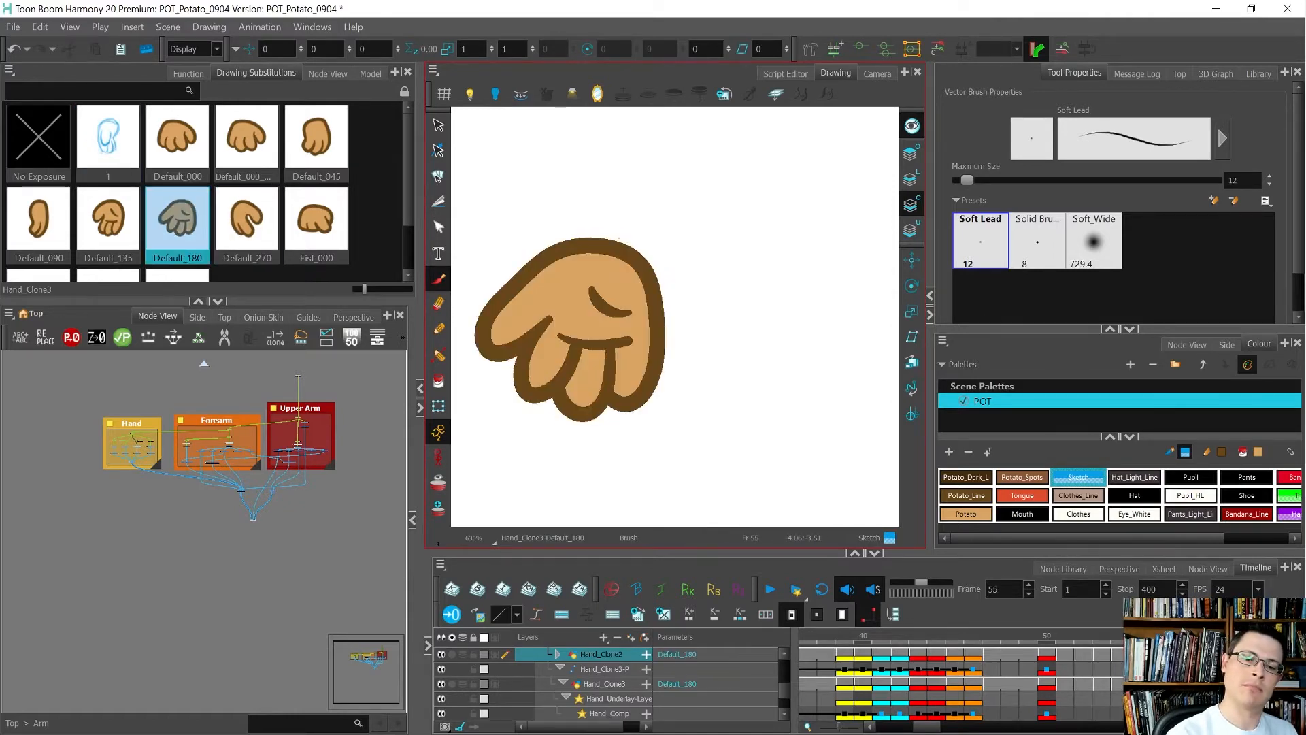
key("g")
mouse_move(637, 322)
left_mouse_down()
mouse_move(653, 275)
mouse_move(632, 239)
mouse_move(556, 275)
left_mouse_up()
mouse_move(650, 268)
left_mouse_down()
mouse_move(627, 246)
mouse_move(555, 269)
mouse_move(539, 300)
mouse_move(608, 241)
mouse_move(638, 248)
left_mouse_up()
Resketch the thumb's left side and strengthen the hand's outer left contour, checking both against the neighbouring frames.
key("f")
key("g")
key("g")
key("f")
mouse_move(566, 297)
left_mouse_down()
mouse_move(553, 329)
mouse_move(574, 351)
left_mouse_up()
key("alt+b")
left_click_drag(567, 296, 561, 334)
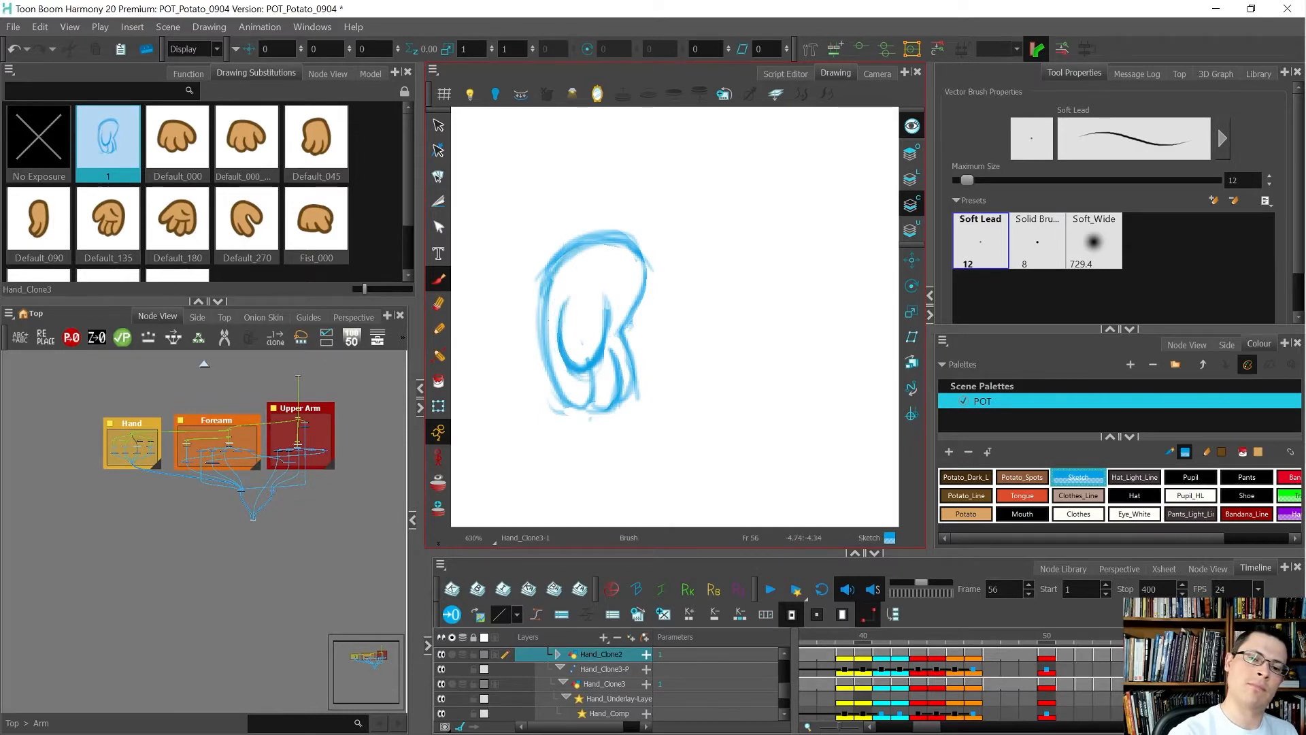
left_click_drag(544, 285, 542, 368)
left_click_drag(544, 307, 576, 406)
key("f")
key("g")
key("f")
key("g")
key("f")
key("g")
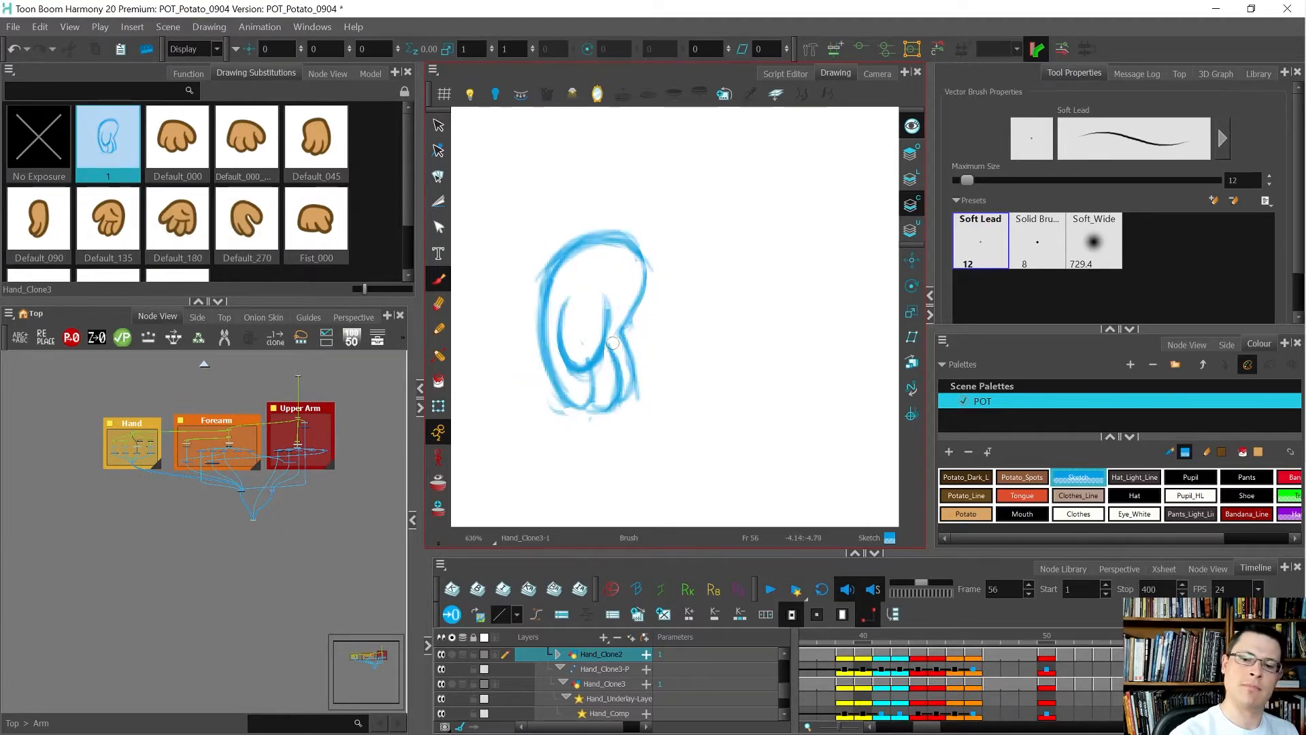
Clean up the thumb's inner lines on the sketch and compare it with the next frame.
left_click(599, 407)
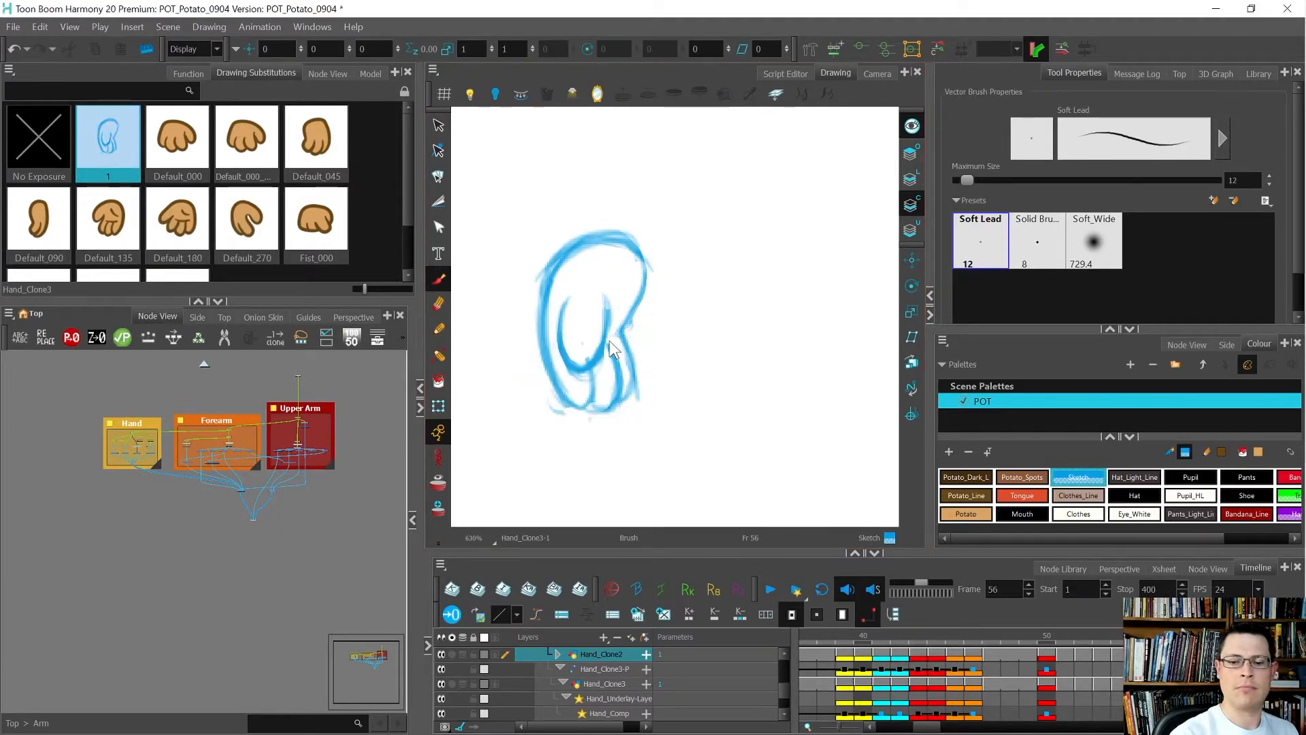
left_click_drag(614, 297, 599, 354)
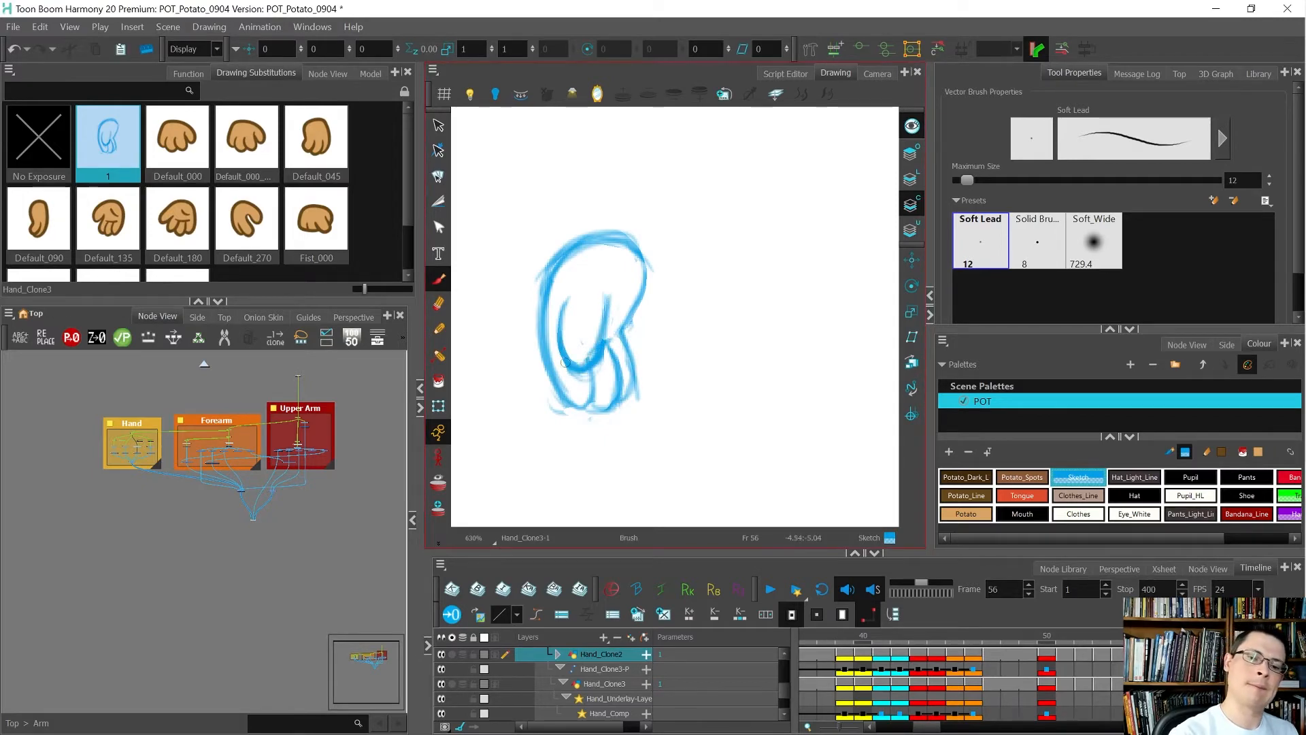
mouse_move(575, 309)
left_mouse_down()
mouse_move(576, 349)
mouse_move(563, 344)
left_mouse_up()
left_click_drag(608, 285, 606, 333)
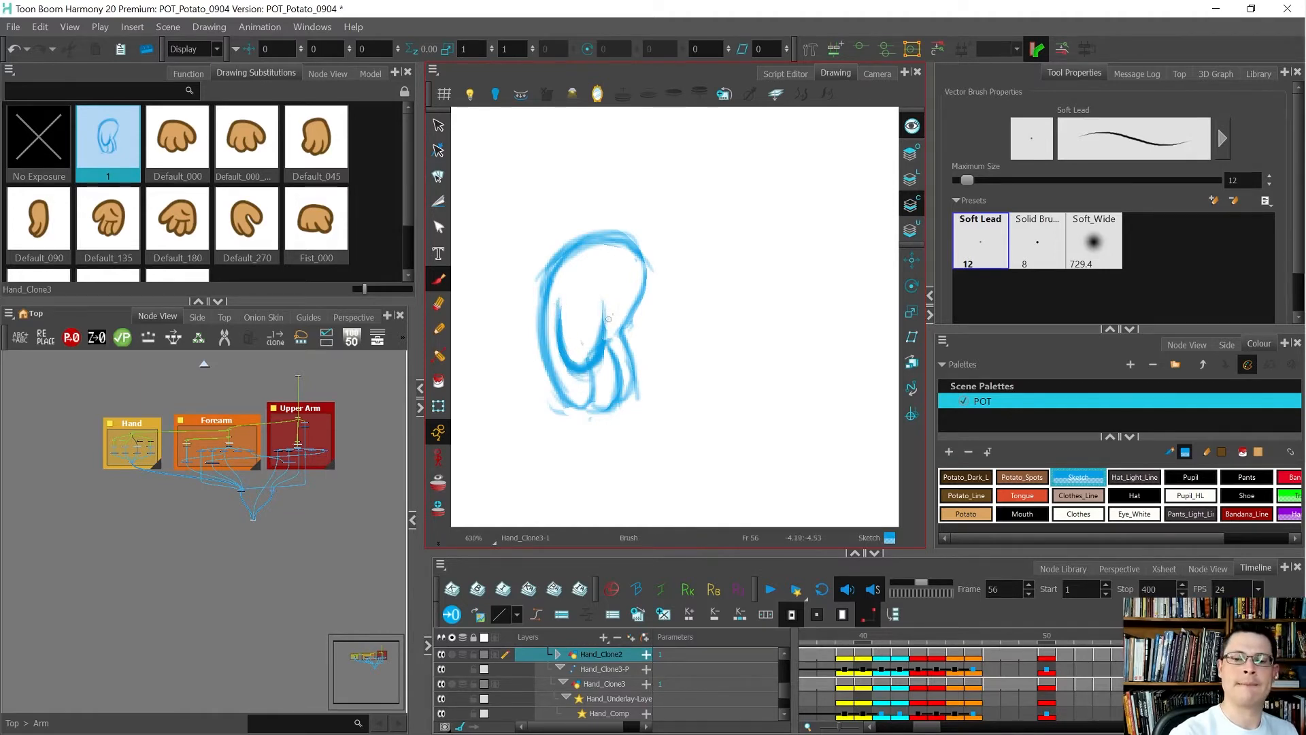
key("period")
key("comma")
key("period")
key("comma")
Sketch the short palm crease branching from the thumb's right side and check it against the adjacent drawings.
mouse_move(605, 297)
left_mouse_down()
mouse_move(577, 368)
mouse_move(600, 307)
mouse_move(615, 309)
mouse_move(621, 287)
mouse_move(617, 329)
mouse_move(637, 273)
left_mouse_up()
key("alt+b")
key("alt+e")
mouse_move(617, 340)
left_mouse_down()
mouse_move(639, 261)
mouse_move(625, 333)
mouse_move(619, 256)
left_mouse_up()
key("period")
key("comma")
key("period")
key("comma")
key("comma")
key("period")
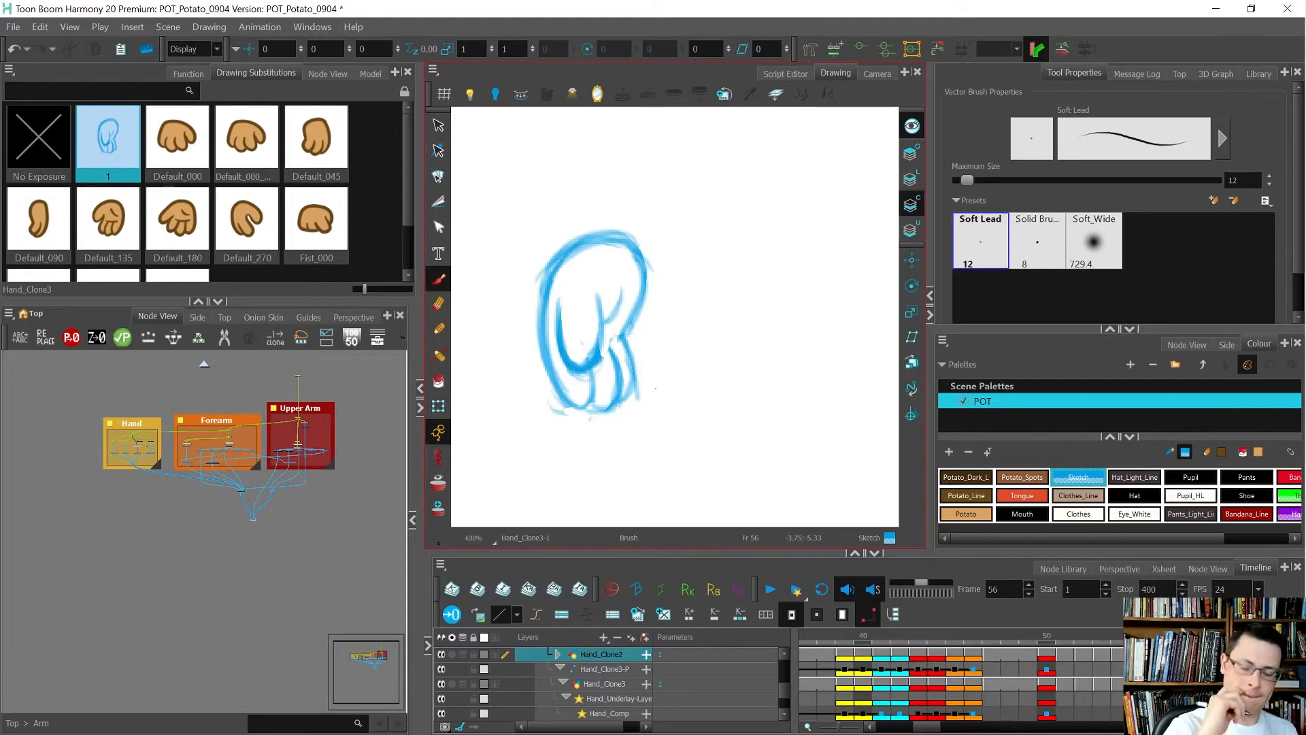
Ink the thumb and palm crease on the Line Art layer with the 15p pencil in Potato_Line, redrawing the crease once.
key("alt+/")
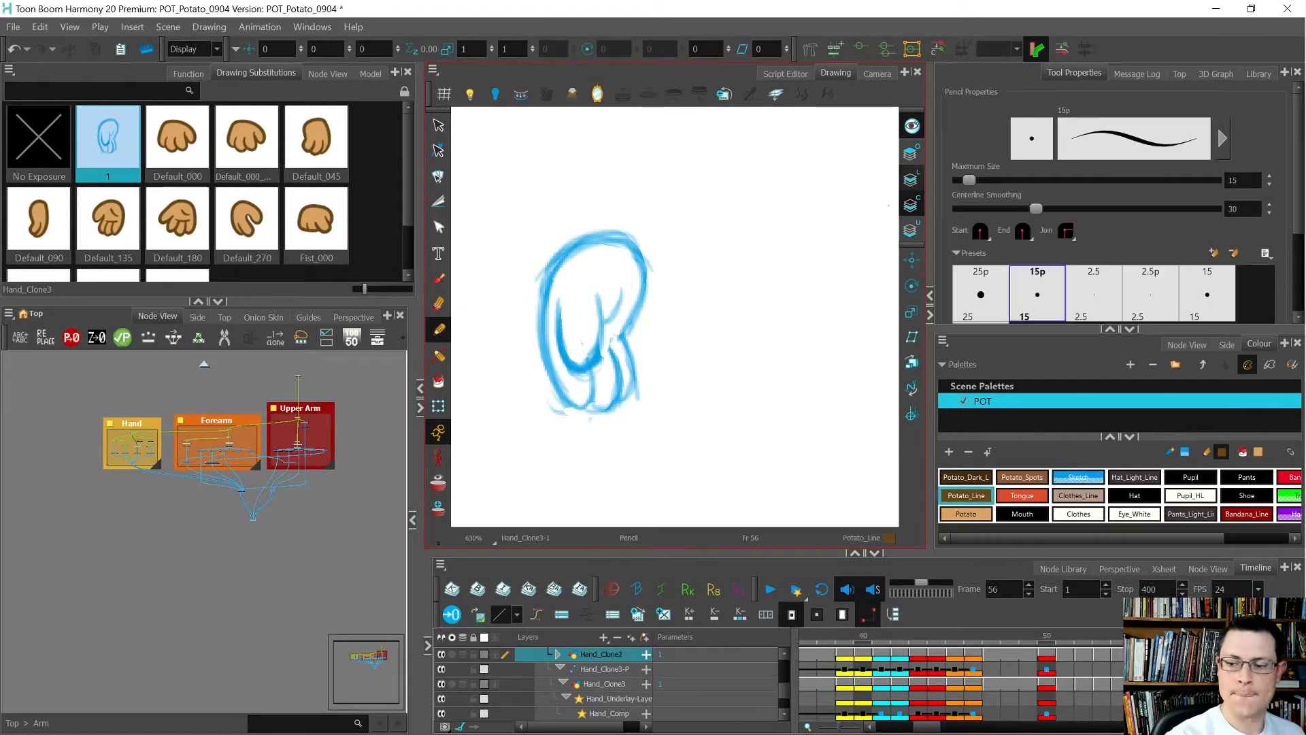
mouse_move(560, 302)
left_mouse_down()
mouse_move(575, 367)
mouse_move(595, 351)
mouse_move(599, 291)
mouse_move(571, 332)
left_mouse_up()
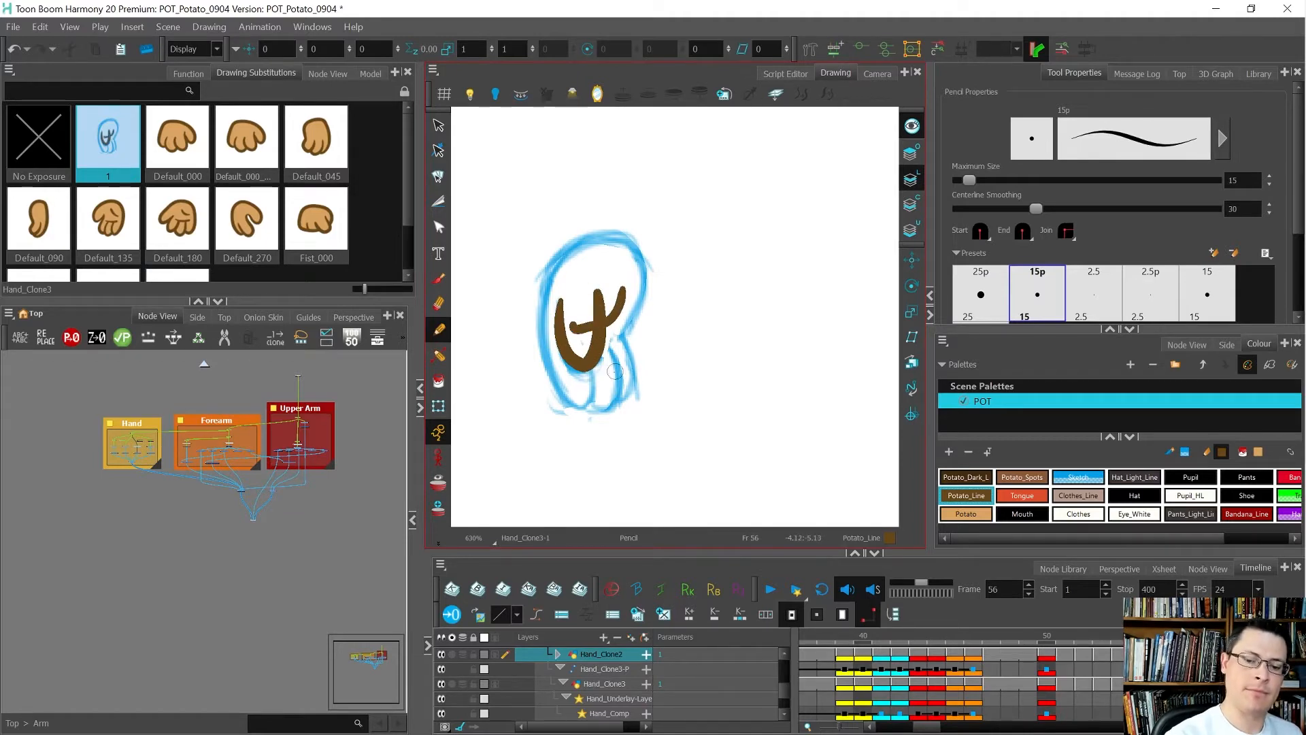
key("ctrl+z")
mouse_move(620, 293)
left_mouse_down()
mouse_move(600, 323)
mouse_move(577, 327)
left_mouse_up()
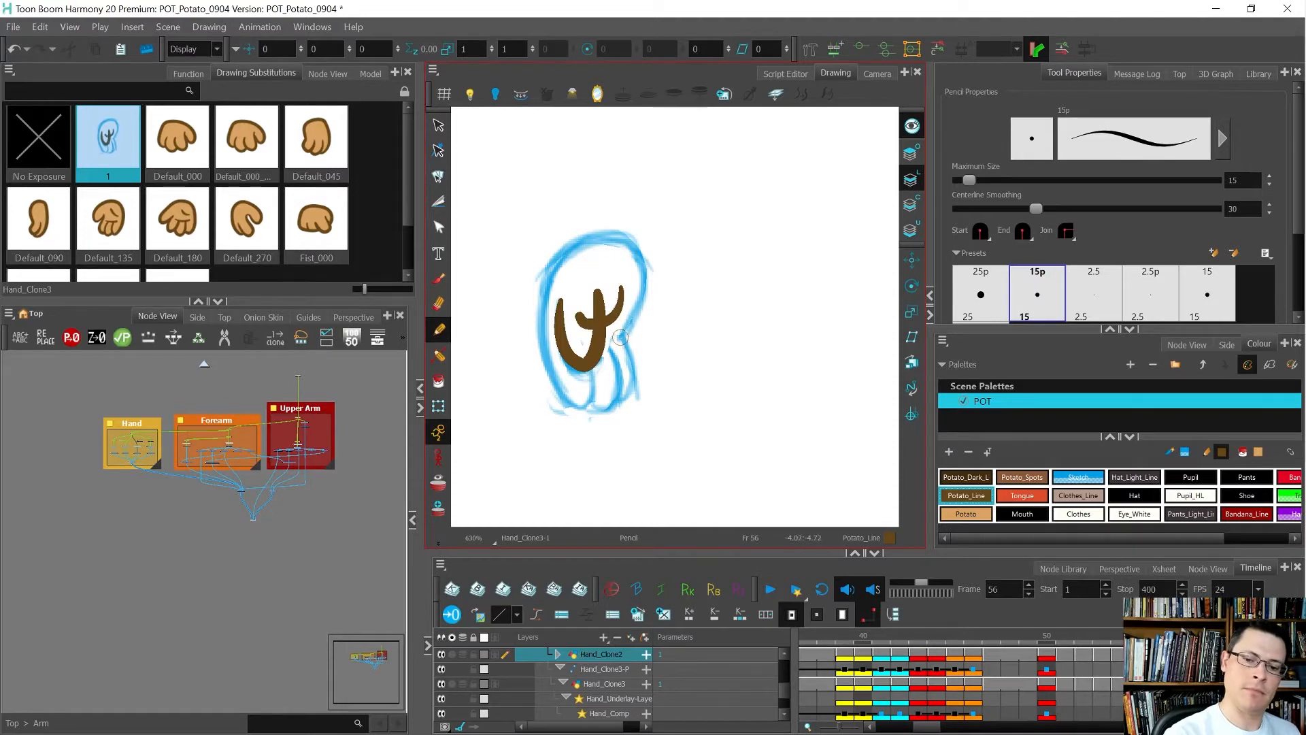
Ink the hand's outer outline and the fingers behind the thumb in Potato_Line.
mouse_move(629, 325)
left_mouse_down()
mouse_move(645, 283)
mouse_move(635, 249)
mouse_move(600, 237)
mouse_move(571, 248)
mouse_move(542, 323)
mouse_move(572, 405)
mouse_move(591, 395)
mouse_move(582, 345)
left_mouse_up()
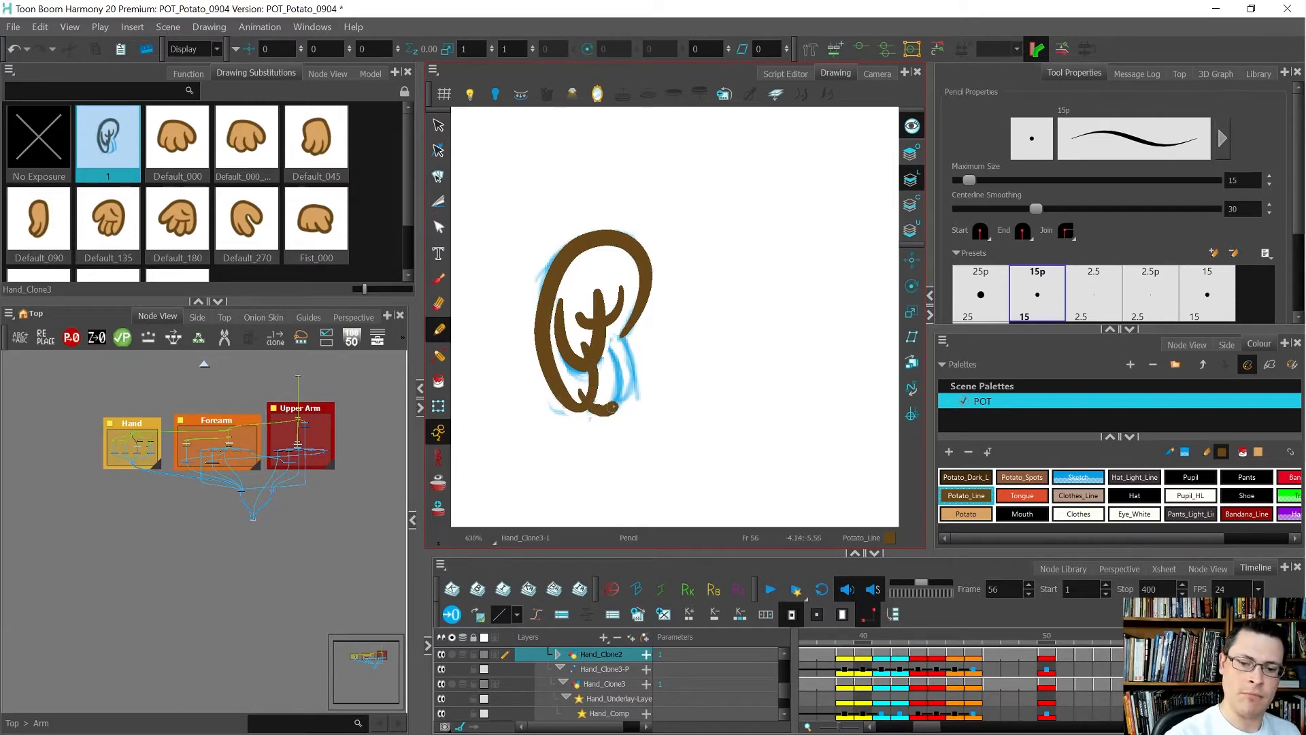
left_click_drag(620, 383, 610, 344)
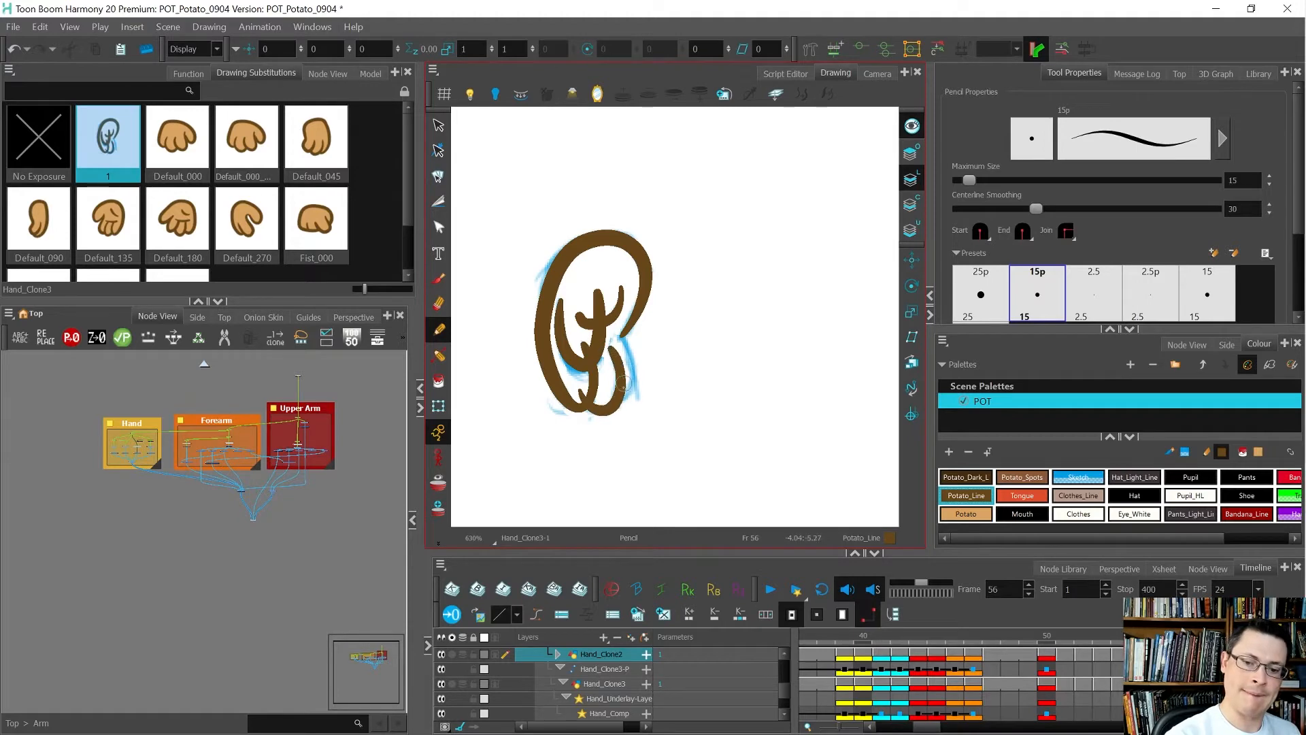
left_click_drag(626, 398, 639, 376)
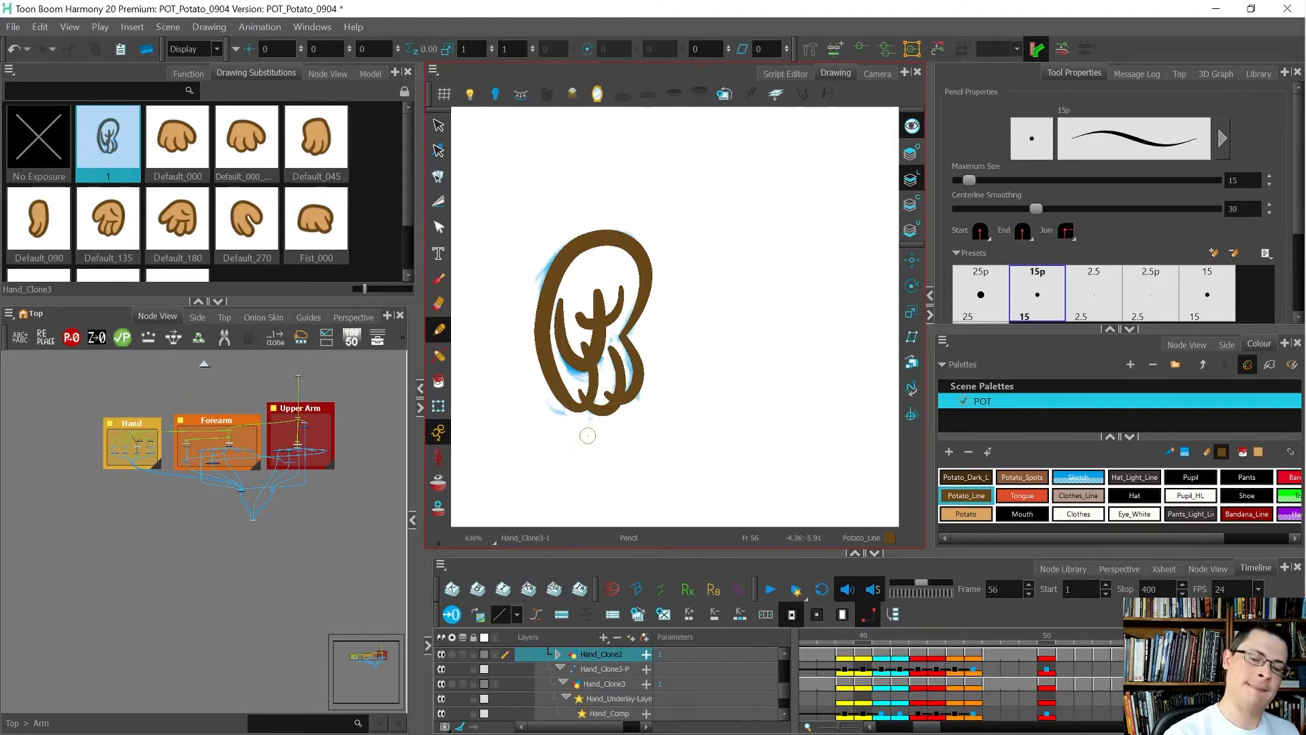
Trim the overlapping line ends with the Cutter and delete the blue sketch from the Colour Art layer.
key("alt+t")
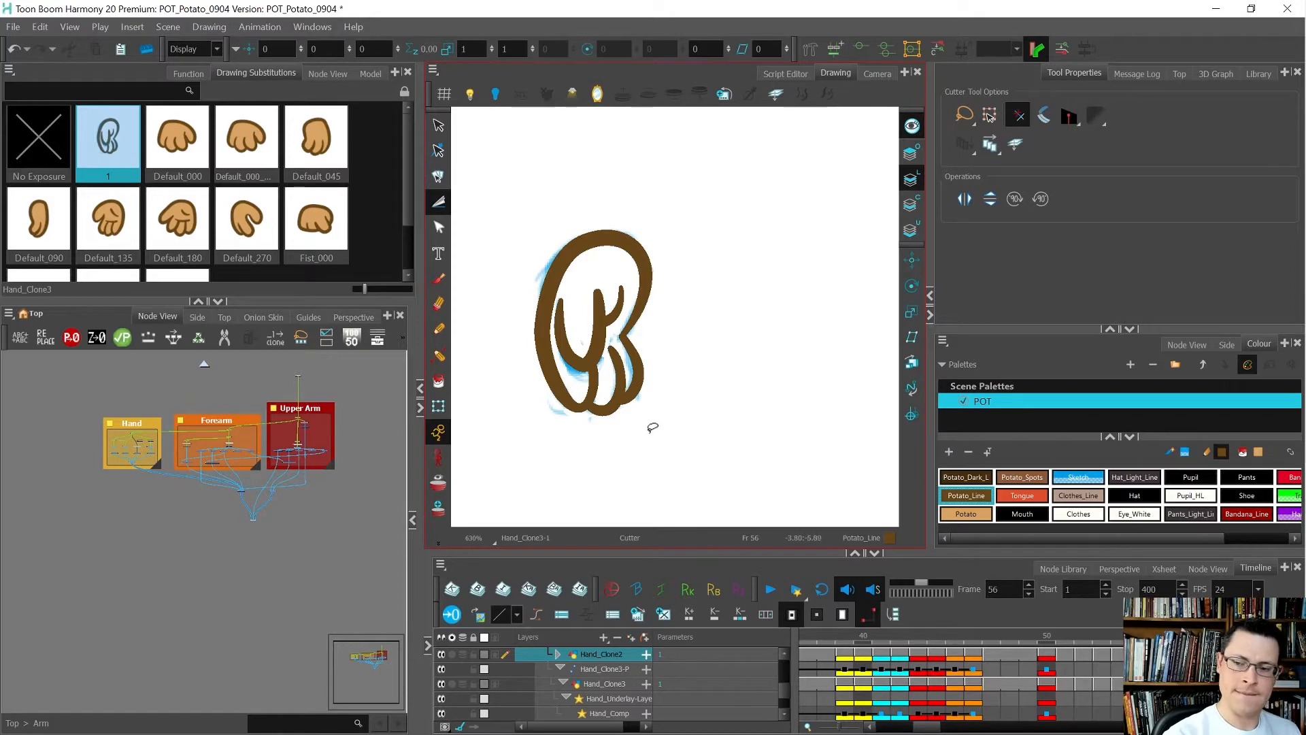
left_click(911, 204)
key("alt+s")
key("ctrl+a")
key("Delete")
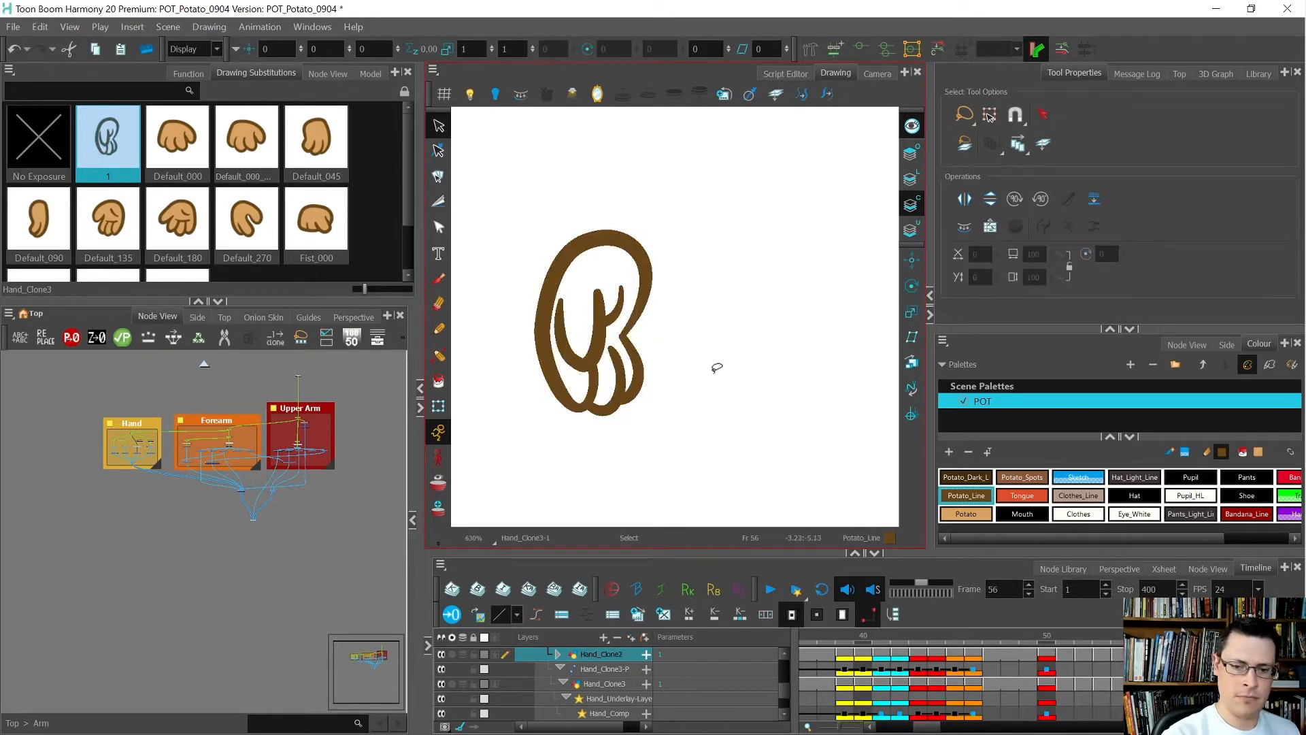
Compare the inked hand on frame 56 with the drawings before and after it.
key("comma")
key("period")
key("period")
key("comma")
key("comma")
key("period")
key("period")
key("comma")
Reshape the hand's outer left contour on the Line Art layer with the Contour Editor, using onion skin as reference.
key("alt+o")
key("alt+q")
key("2")
key("2")
mouse_move(628, 204)
left_mouse_down()
mouse_move(569, 230)
mouse_move(643, 223)
mouse_move(659, 269)
mouse_move(641, 272)
left_mouse_up()
left_click(911, 179)
left_click_drag(502, 334, 497, 331)
left_click_drag(497, 378, 495, 377)
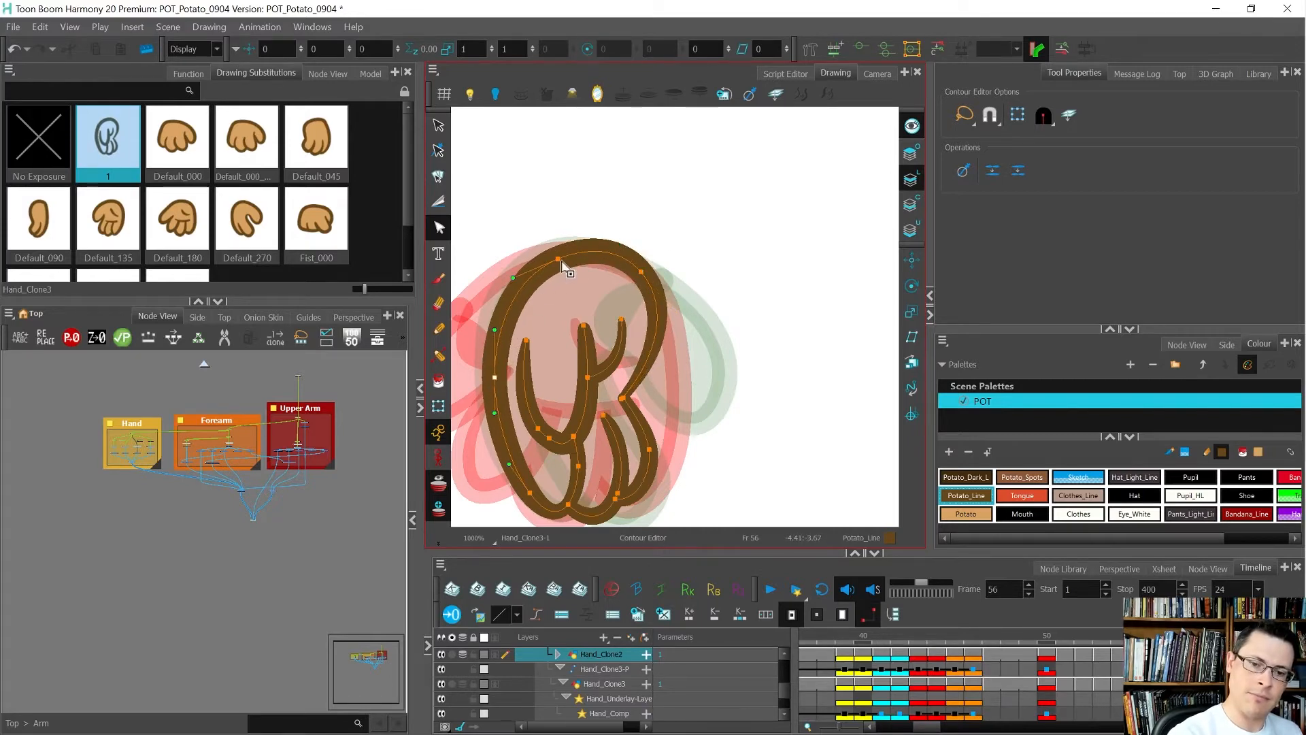
left_click(649, 218)
key("alt+o")
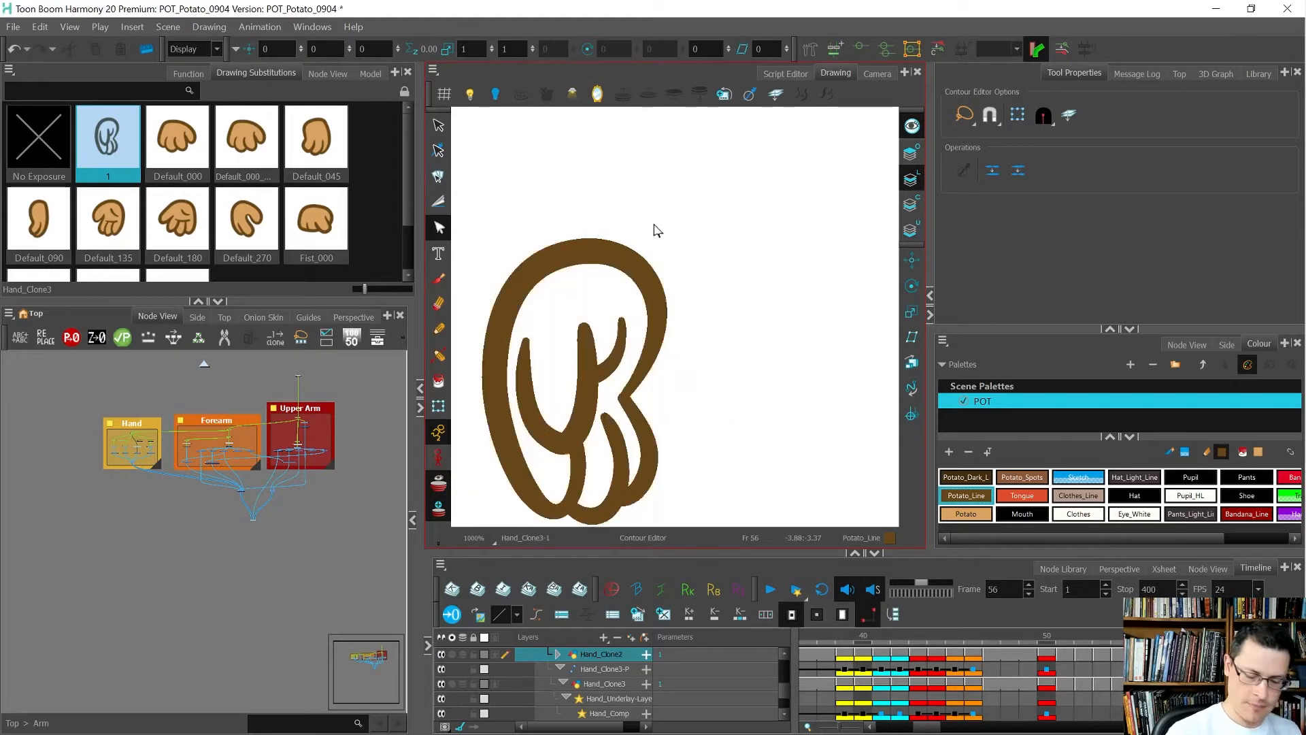
Review the reshaped hand at a smaller size within the sequence of neighbouring hand drawings.
scroll(652, 233, "down", 5)
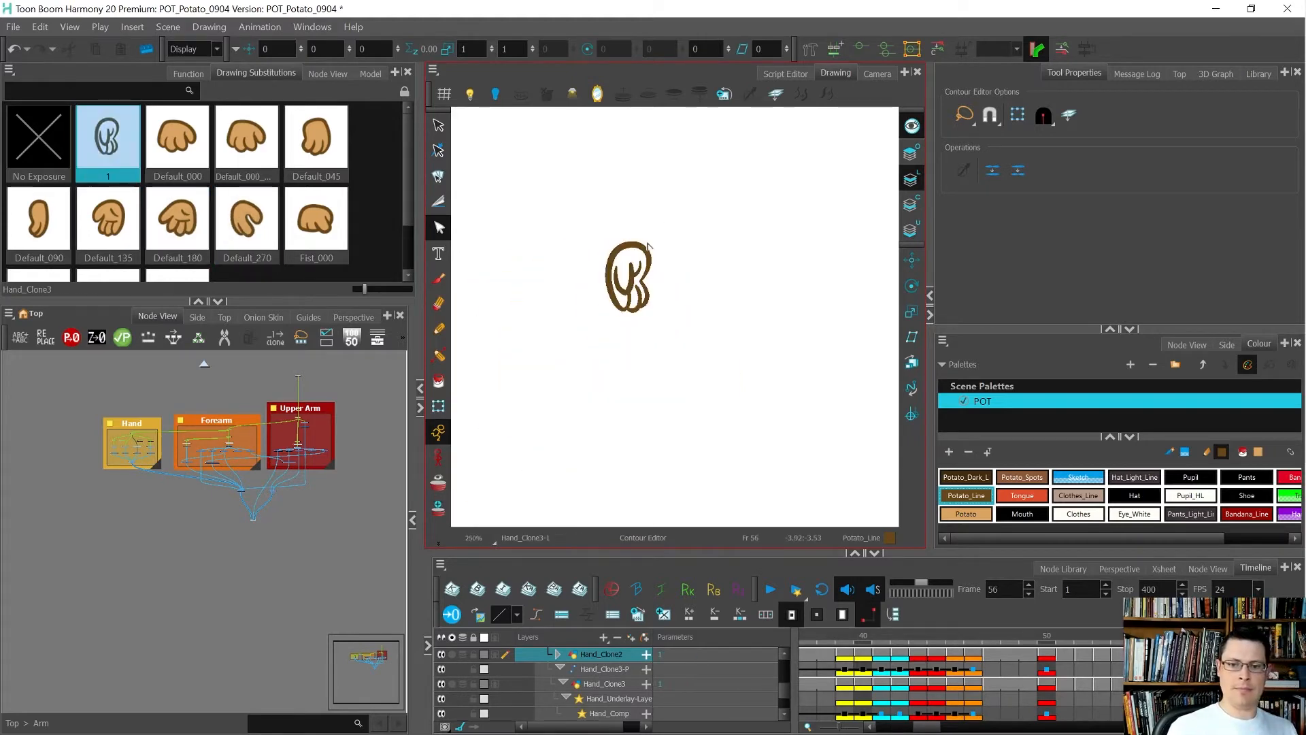
key("comma")
key("comma")
key("period")
key("comma")
key("period")
key("period")
key("period")
key("comma")
scroll(631, 266, "up", 4)
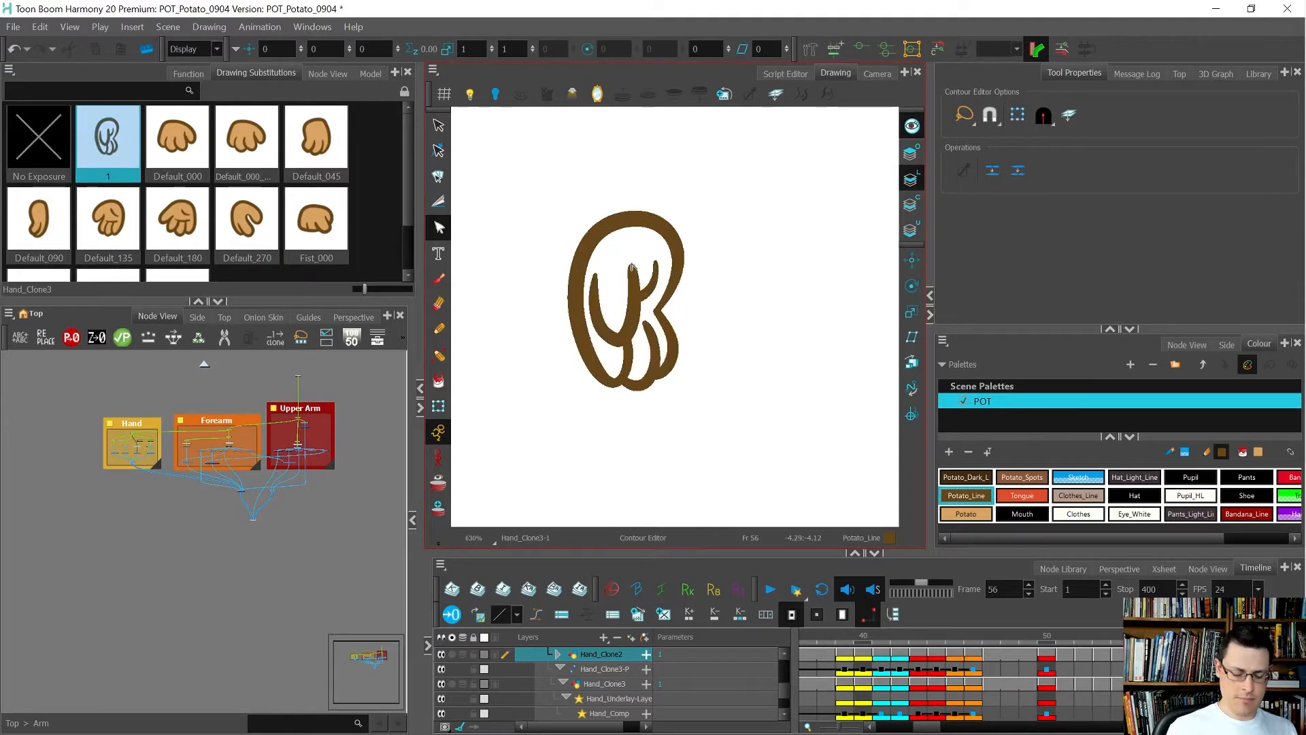
Fill every enclosed area of the inked hand on frame 56 with the Potato colour.
key("alt+i")
left_click(628, 257)
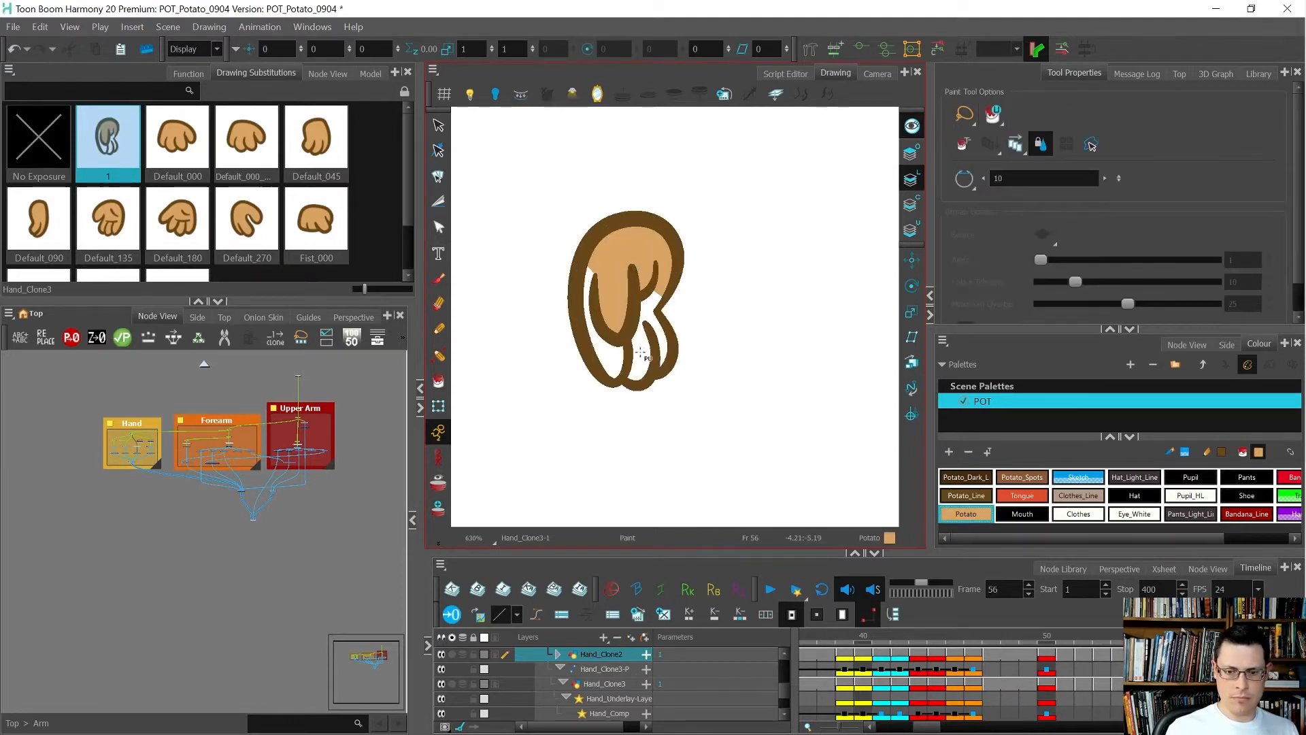
scroll(640, 352, "up", 4)
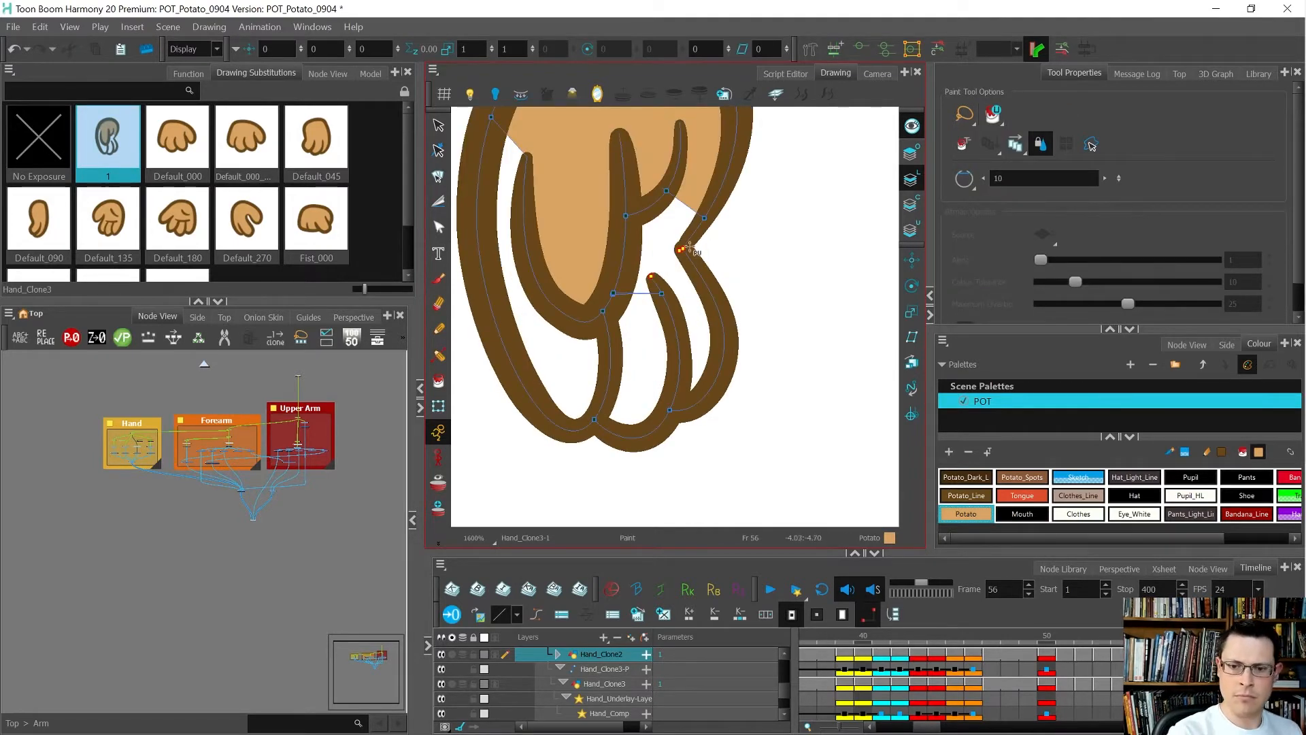
left_click(671, 234)
left_click(647, 374)
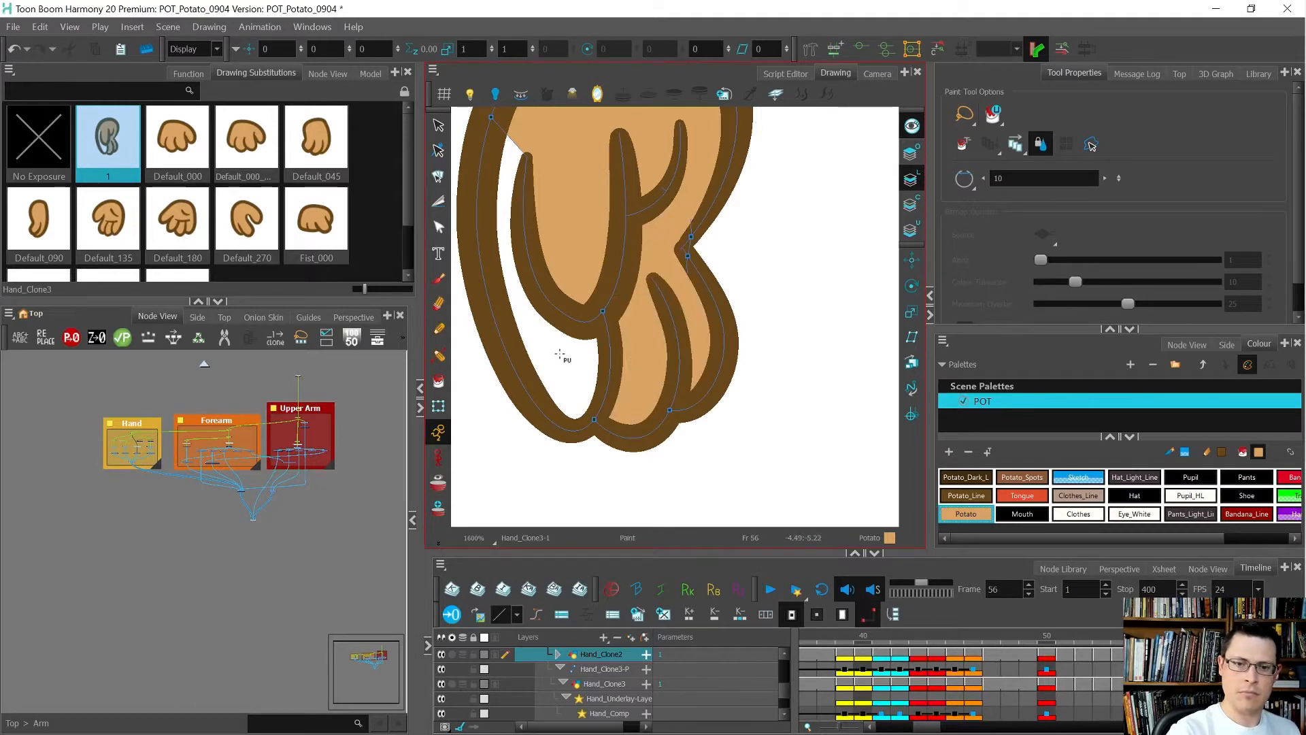
left_click(559, 354)
Cut the Potato fills from the Line Art layer and paste them into the Colour Art layer.
key("alt+s")
left_click(646, 314)
key("ctrl+x")
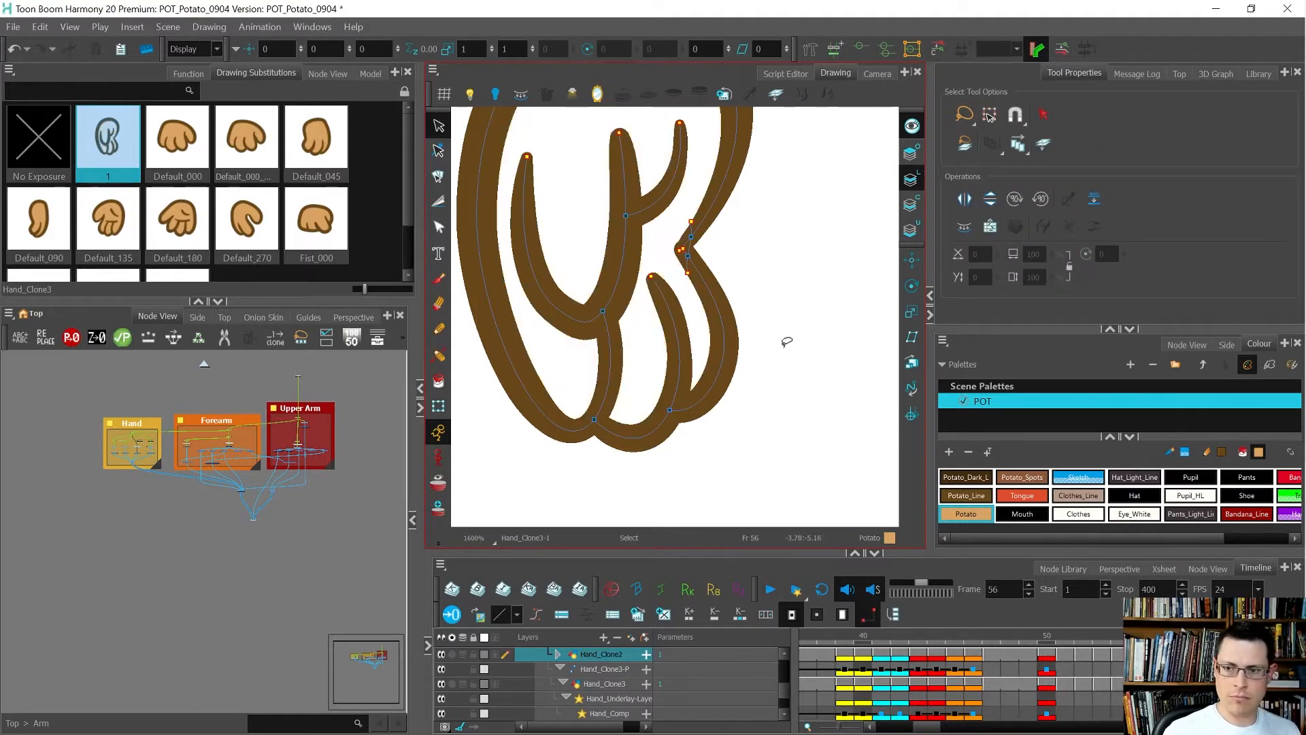
left_click(911, 204)
key("ctrl+v")
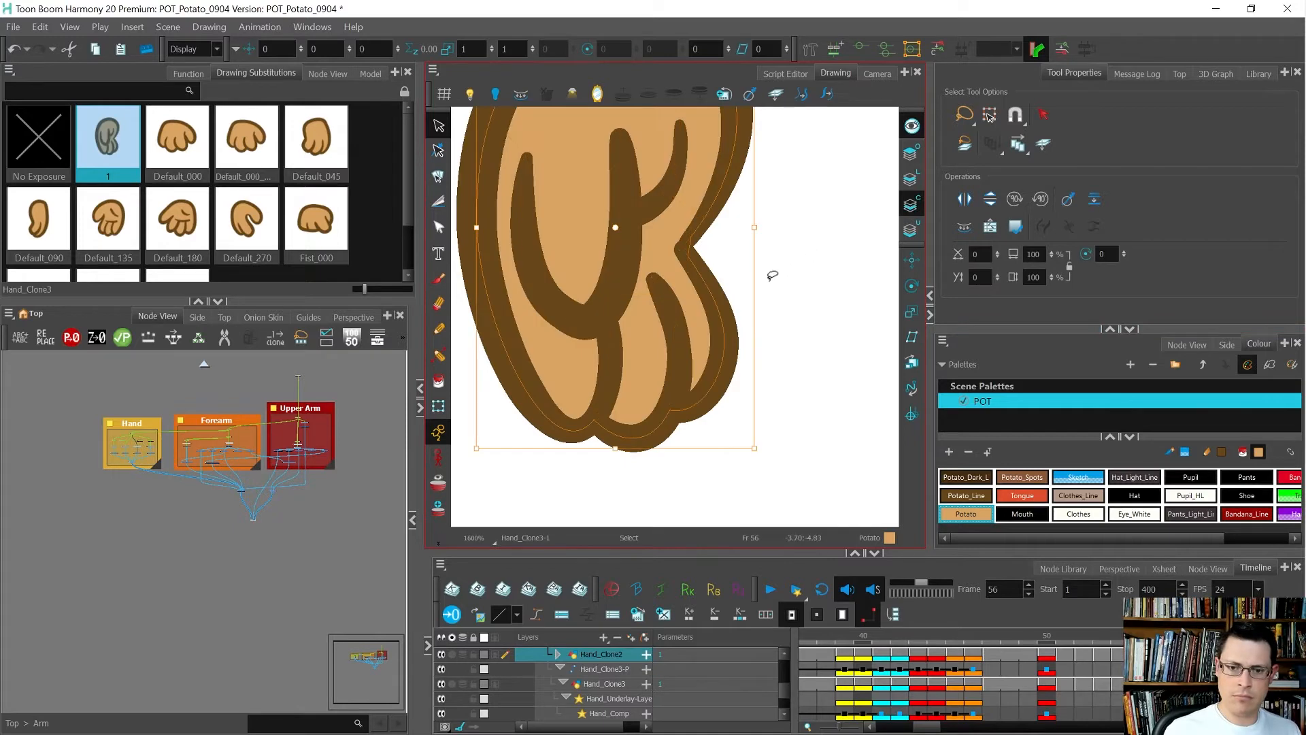
scroll(743, 306, "down", 5)
scroll(734, 340, "up", 3)
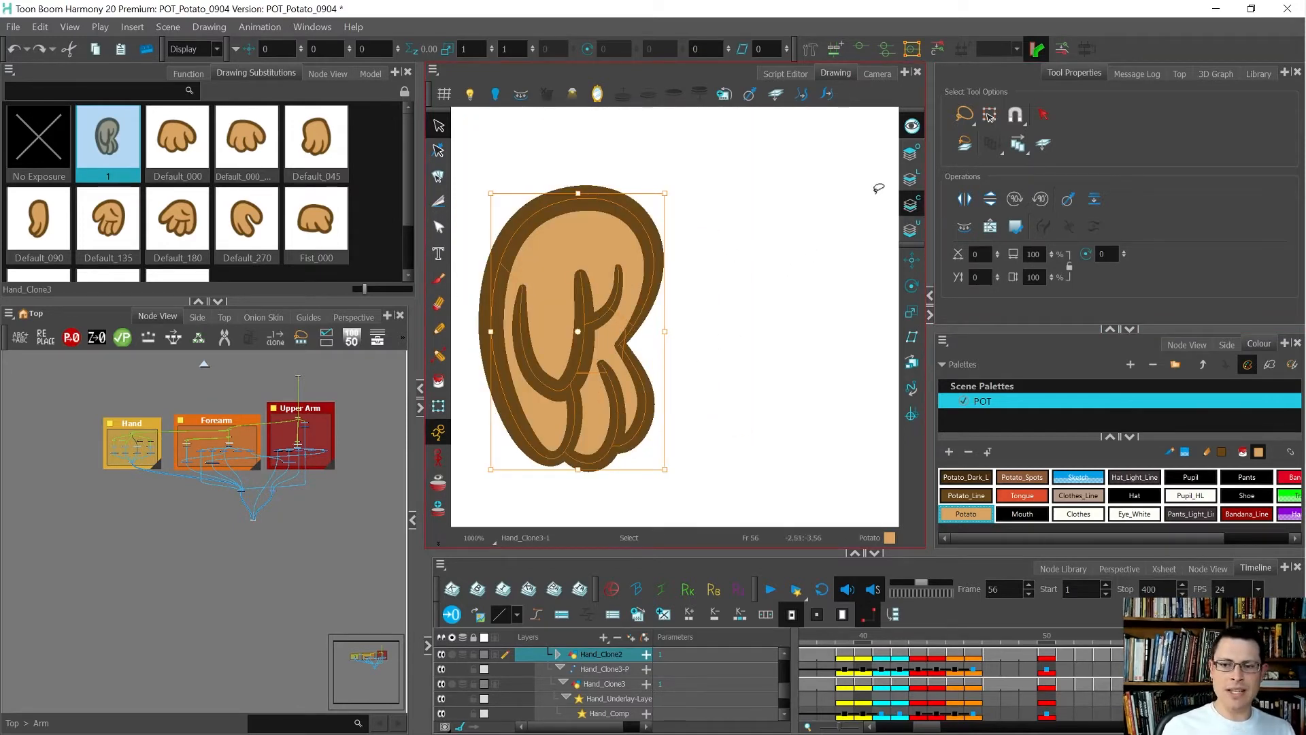
Examine the strokes around the notch between the hand's thumb and fingers with the Stroke tool.
left_click(911, 179)
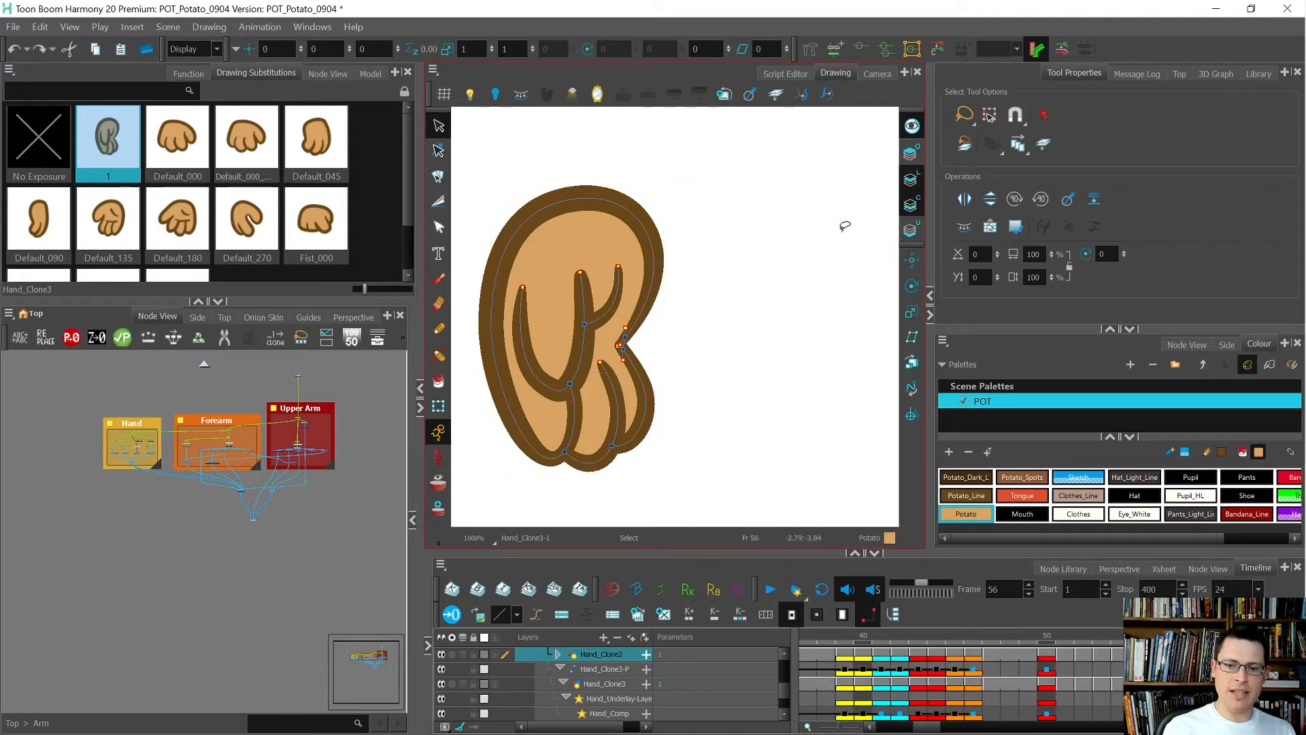
key("ctrl+a")
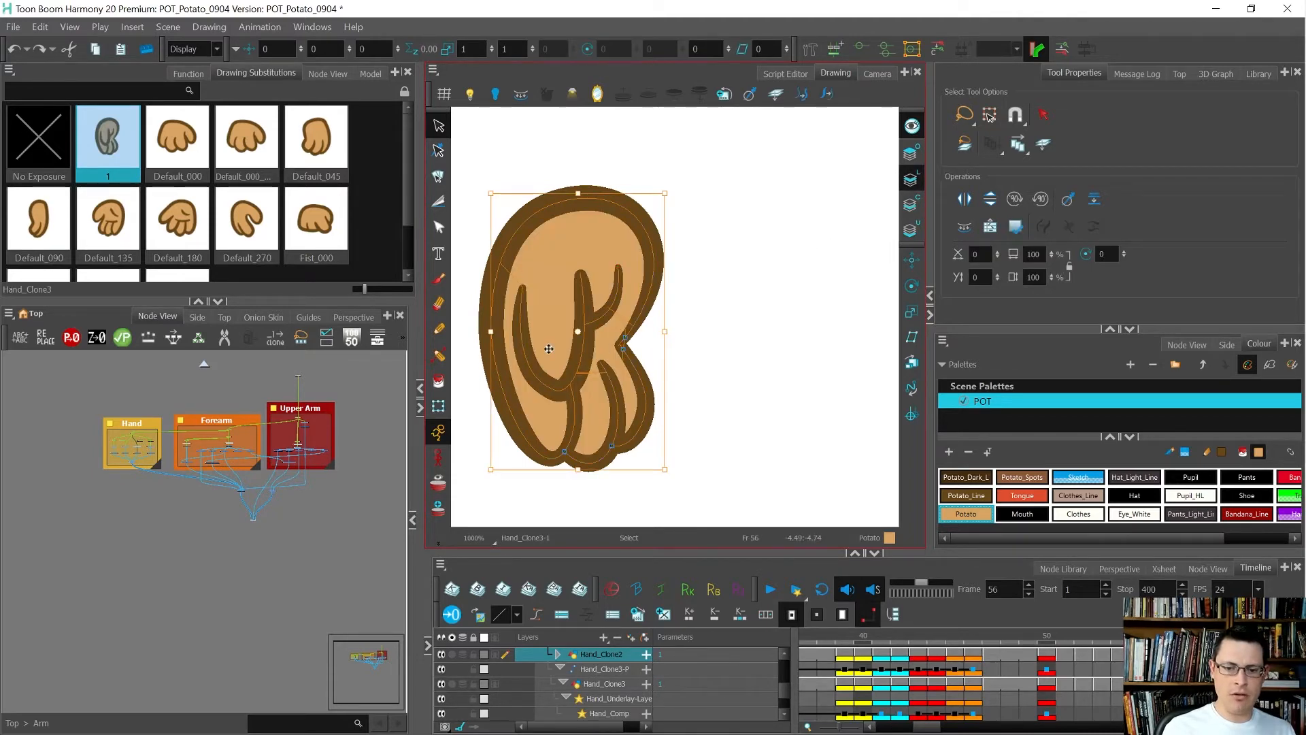
scroll(549, 348, "up", 1)
scroll(631, 361, "up", 4)
key("alt+v")
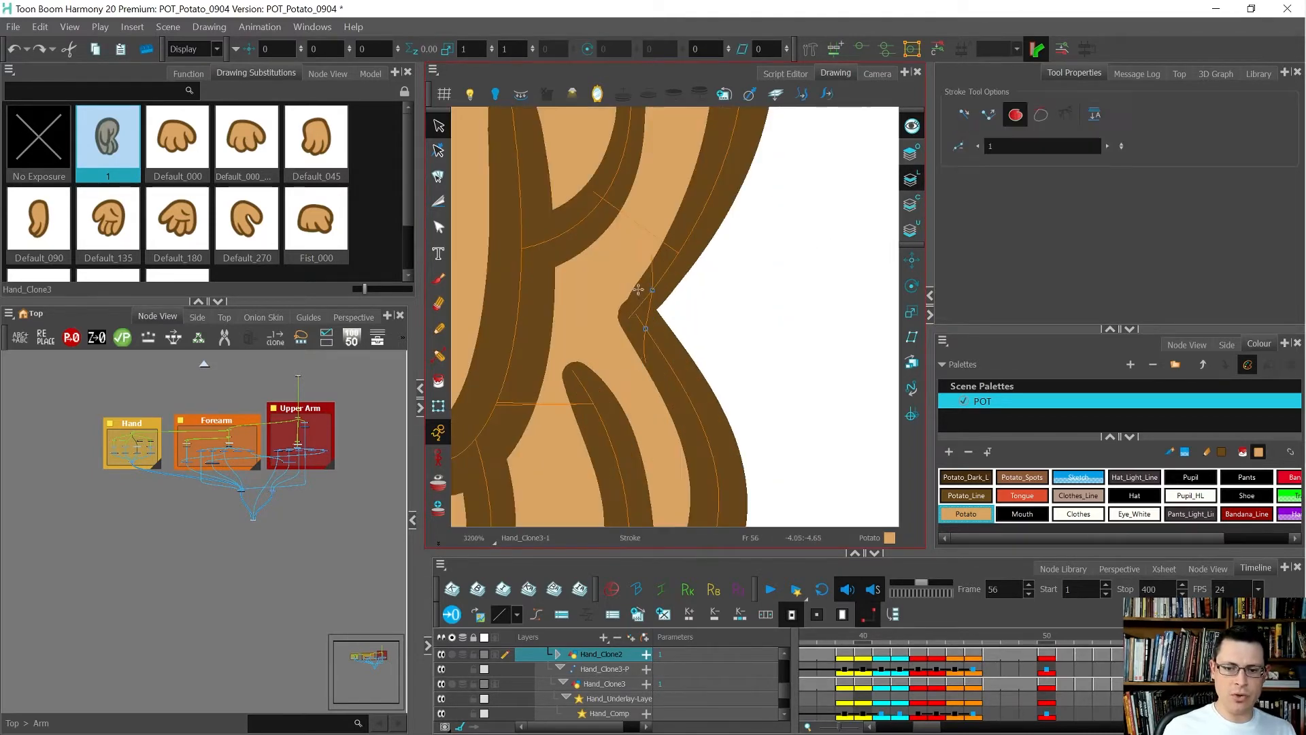
scroll(645, 321, "down", 5)
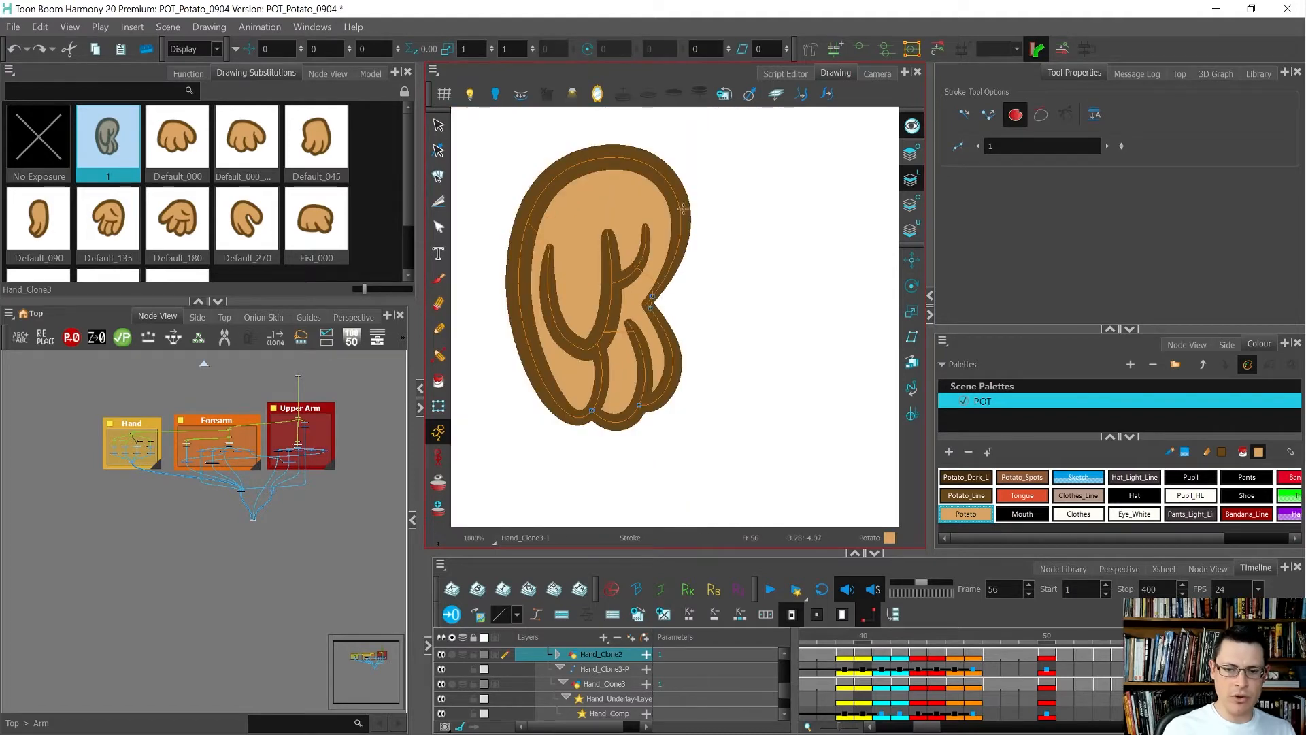
Try deleting the hand's colour fills and undo the deletion.
key("alt+s")
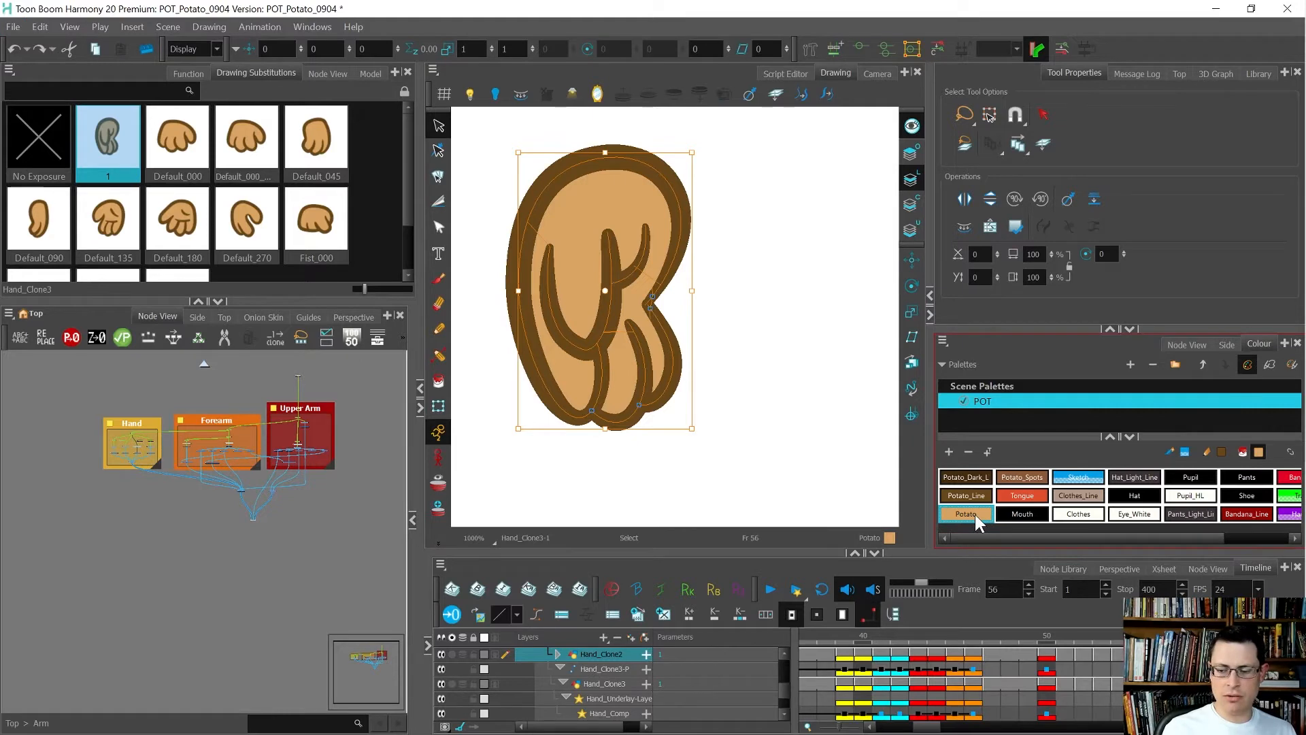
left_click(740, 317)
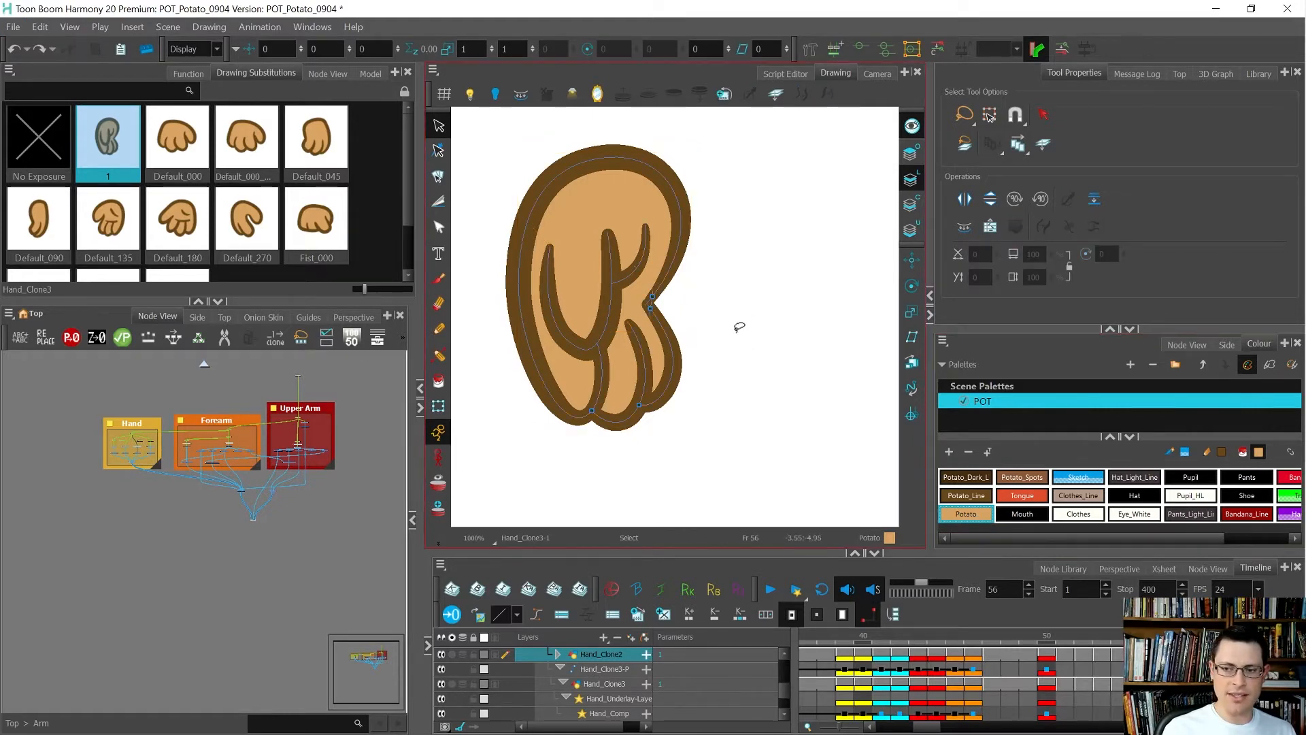
key("ctrl+a")
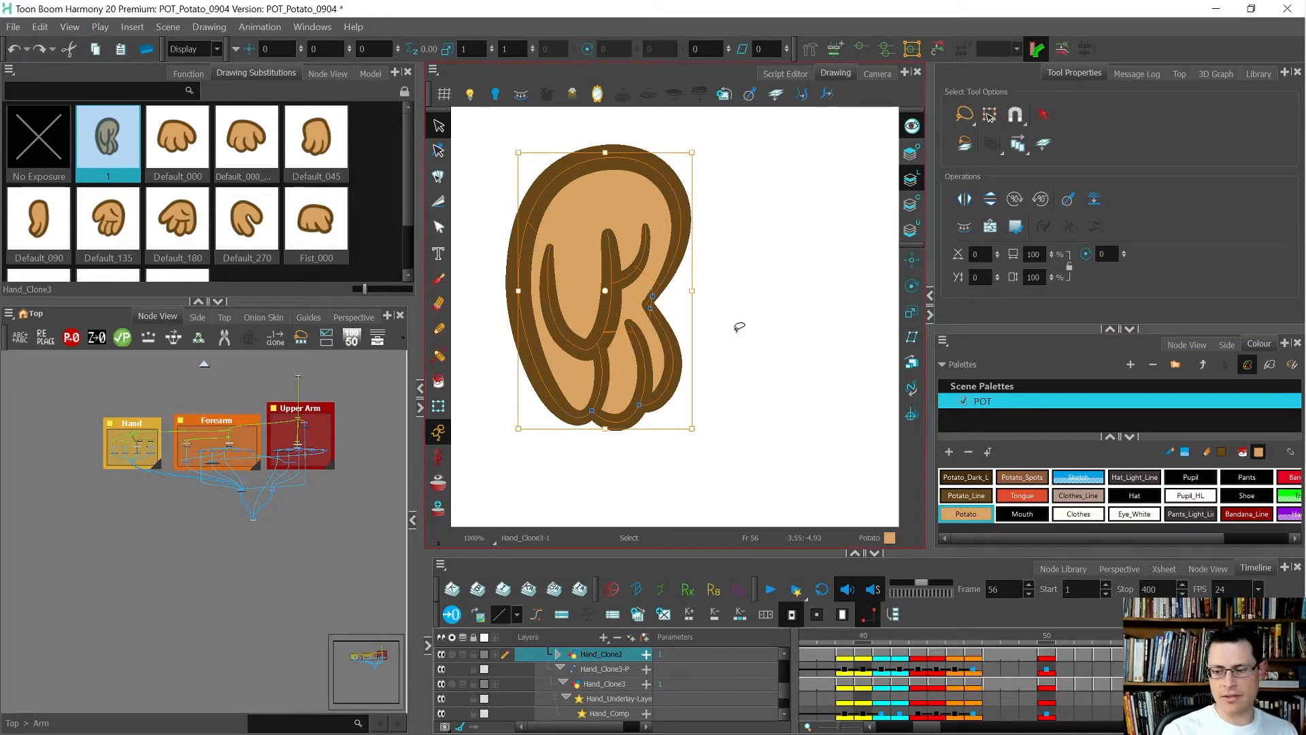
key("Delete")
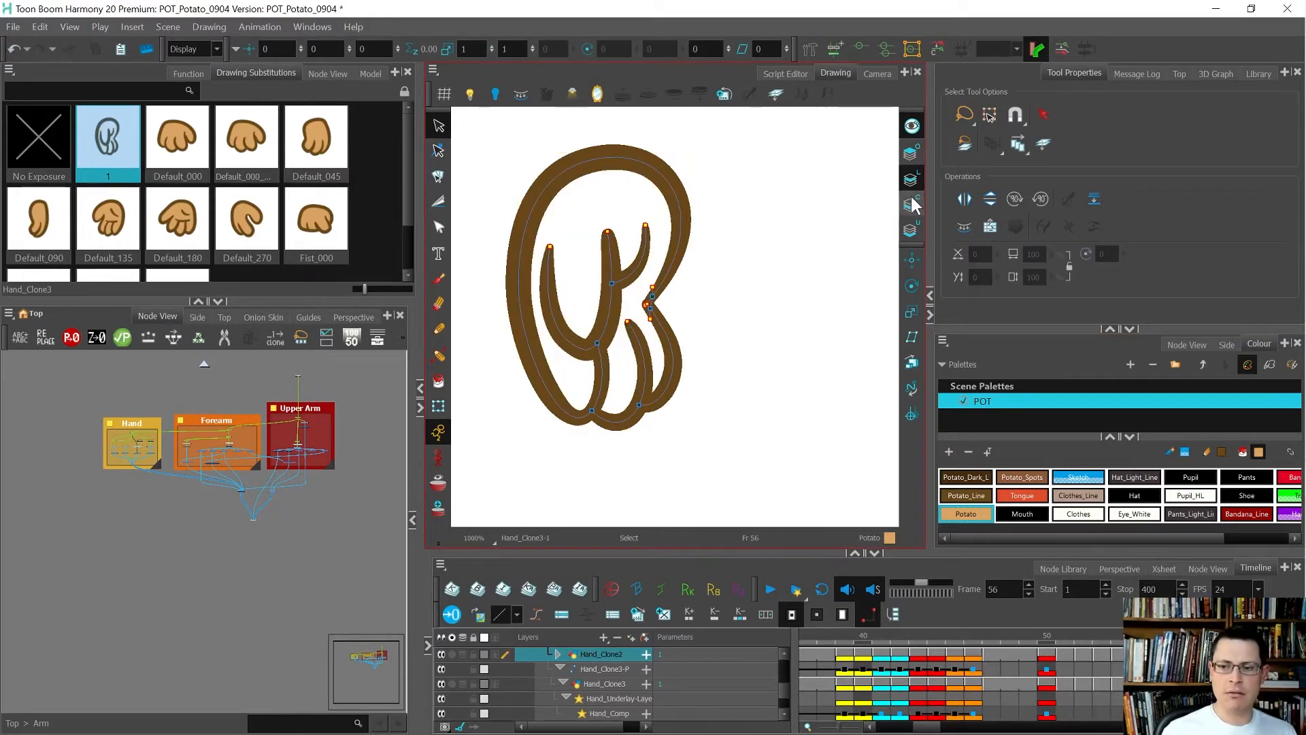
key("ctrl+z")
Isolate the Colour Art layer and examine the leftover strokes inside the hand's fill with the Contour Editor and Select tool.
left_click(912, 125)
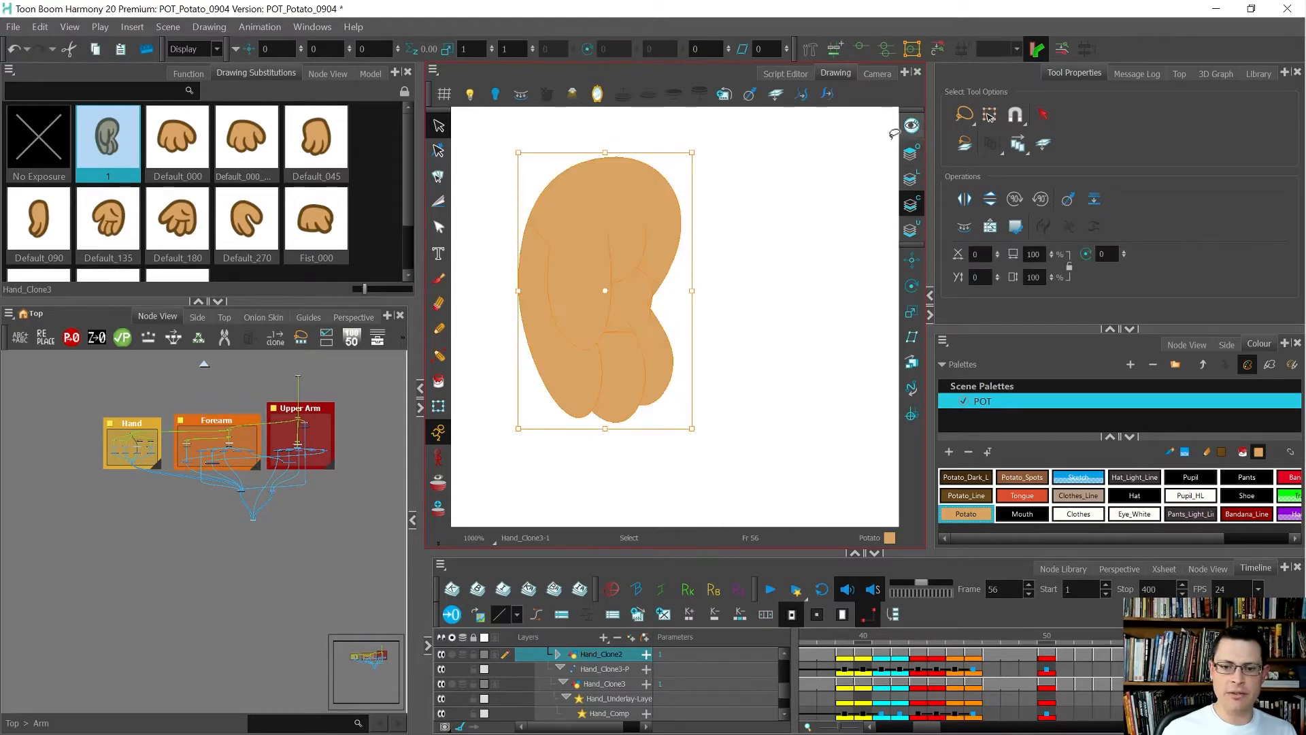
scroll(590, 257, "up", 3)
scroll(648, 247, "down", 2)
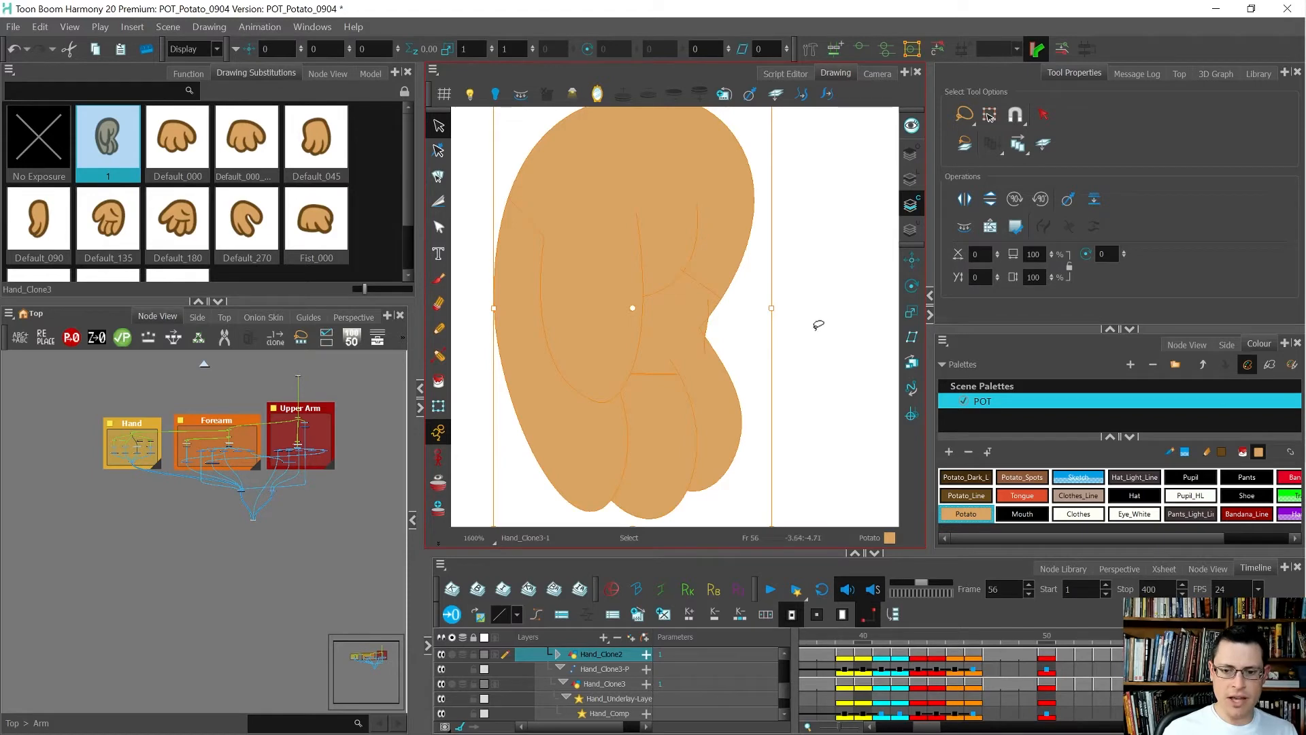
key("alt+q")
left_click(705, 335)
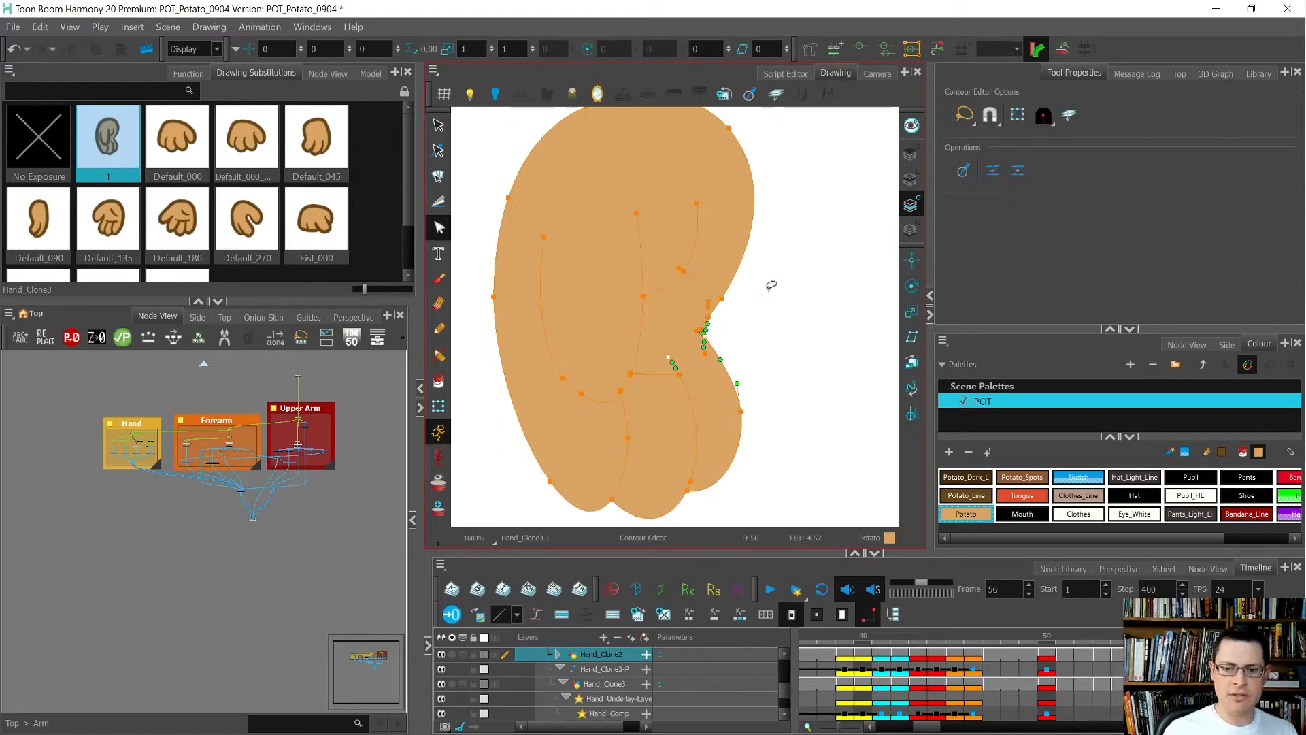
key("alt+s")
scroll(773, 282, "down", 3)
mouse_move(778, 275)
left_mouse_down()
mouse_move(746, 192)
mouse_move(786, 387)
mouse_move(779, 272)
left_mouse_up()
scroll(782, 250, "up", 3)
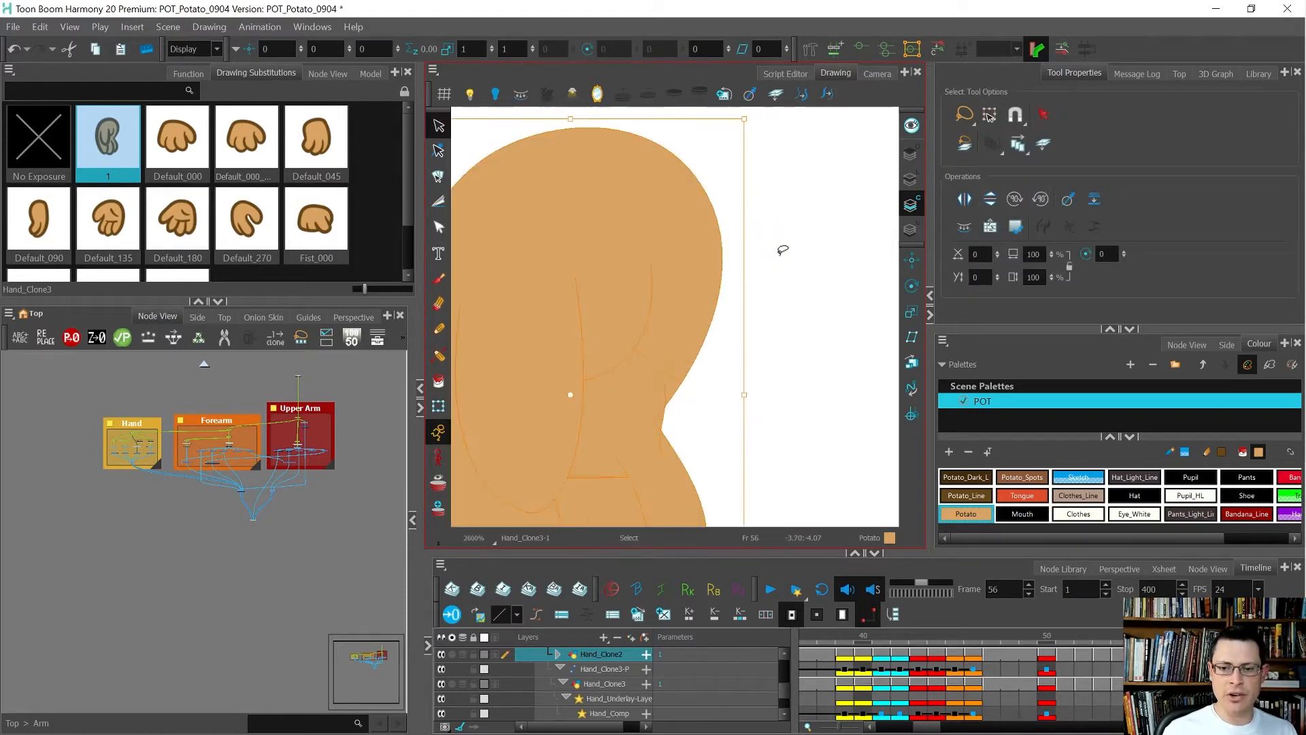
scroll(685, 311, "down", 2)
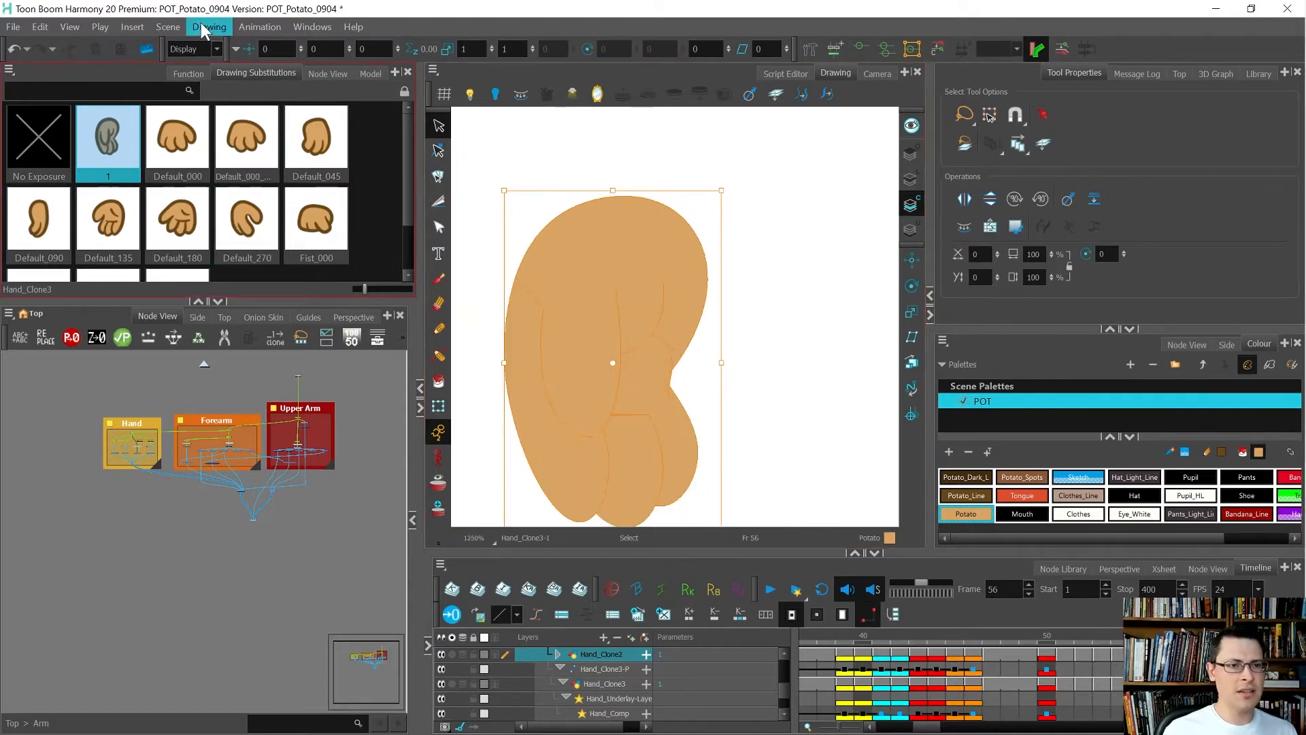
Look up the keyboard shortcut for Flatten and Remove Extra Strokes and apply the command to the hand's colour fills.
left_click(227, 27)
mouse_move(259, 110)
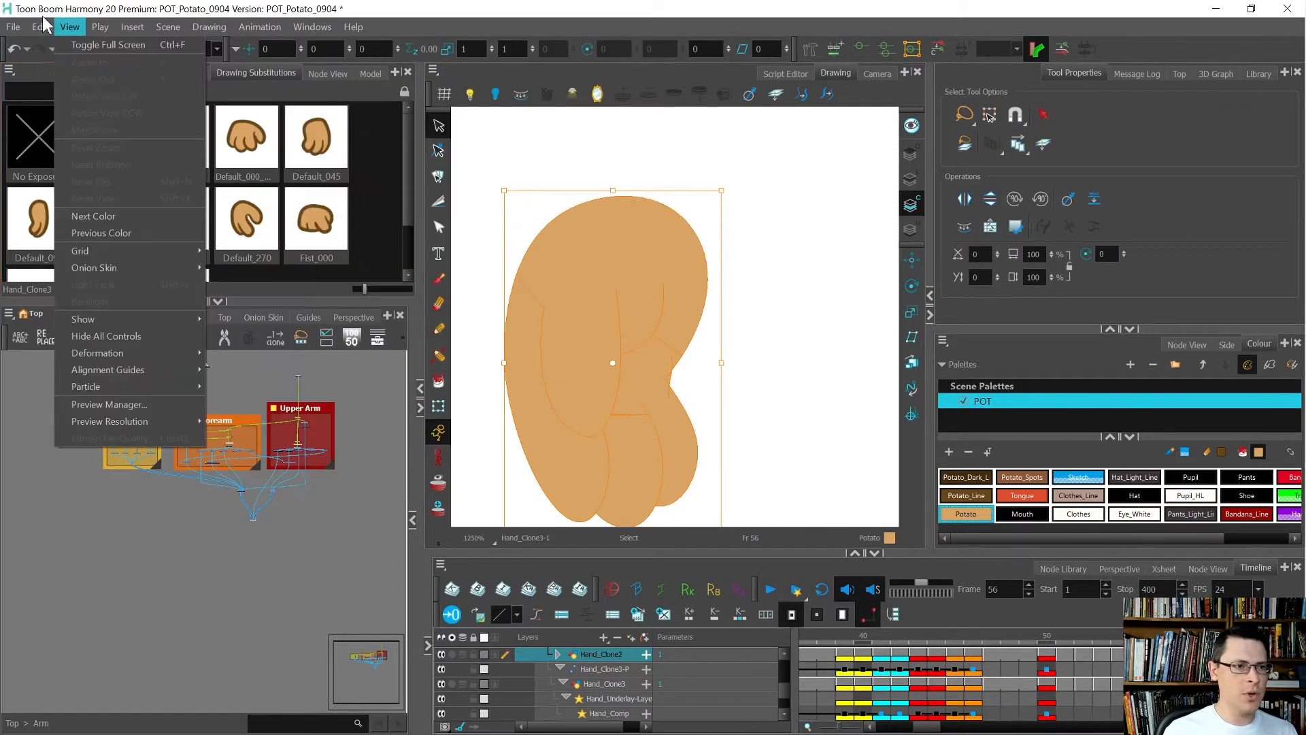
mouse_move(39, 26)
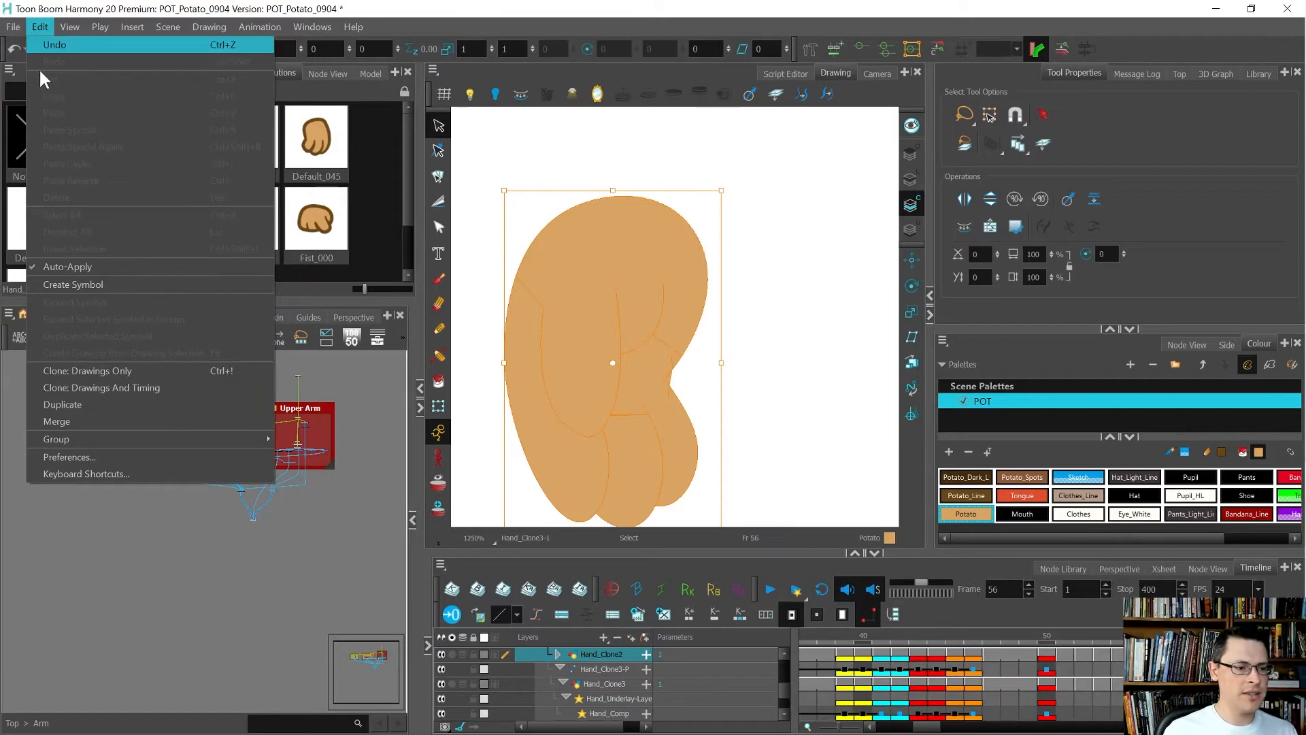
left_click(113, 467)
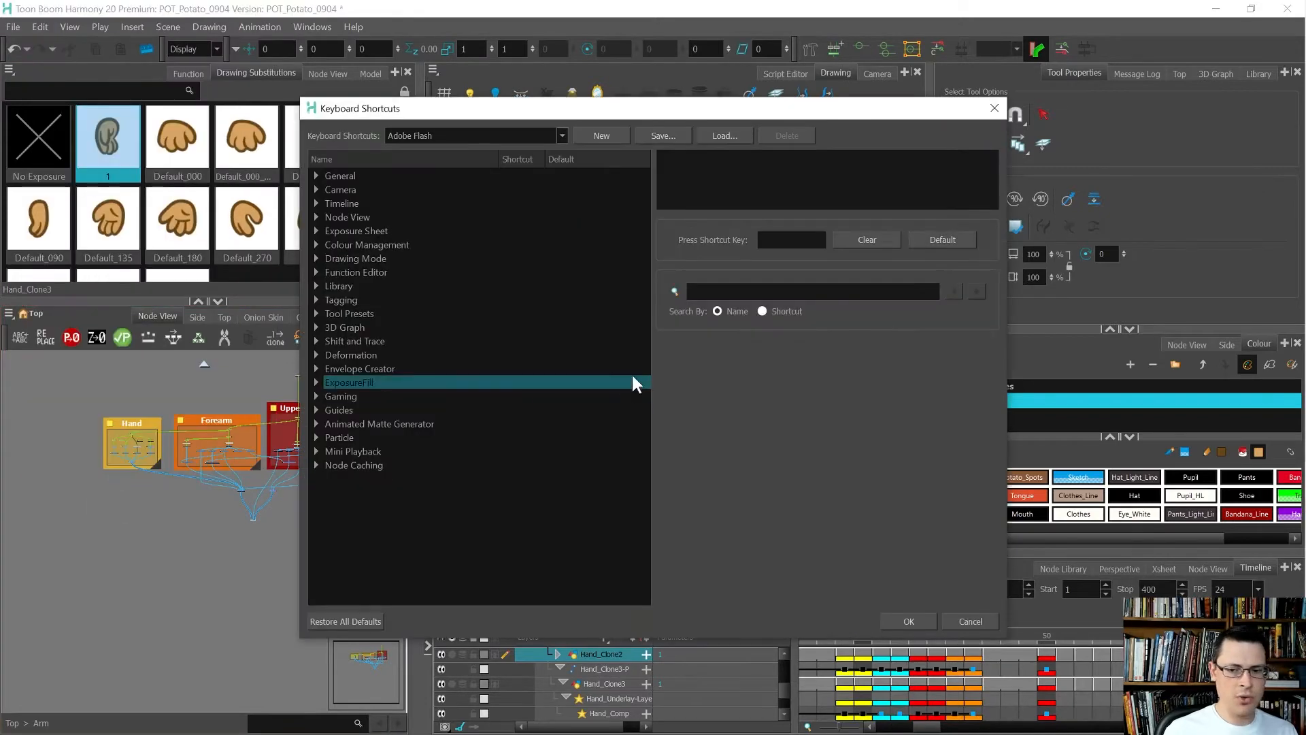
type("flatten and remove")
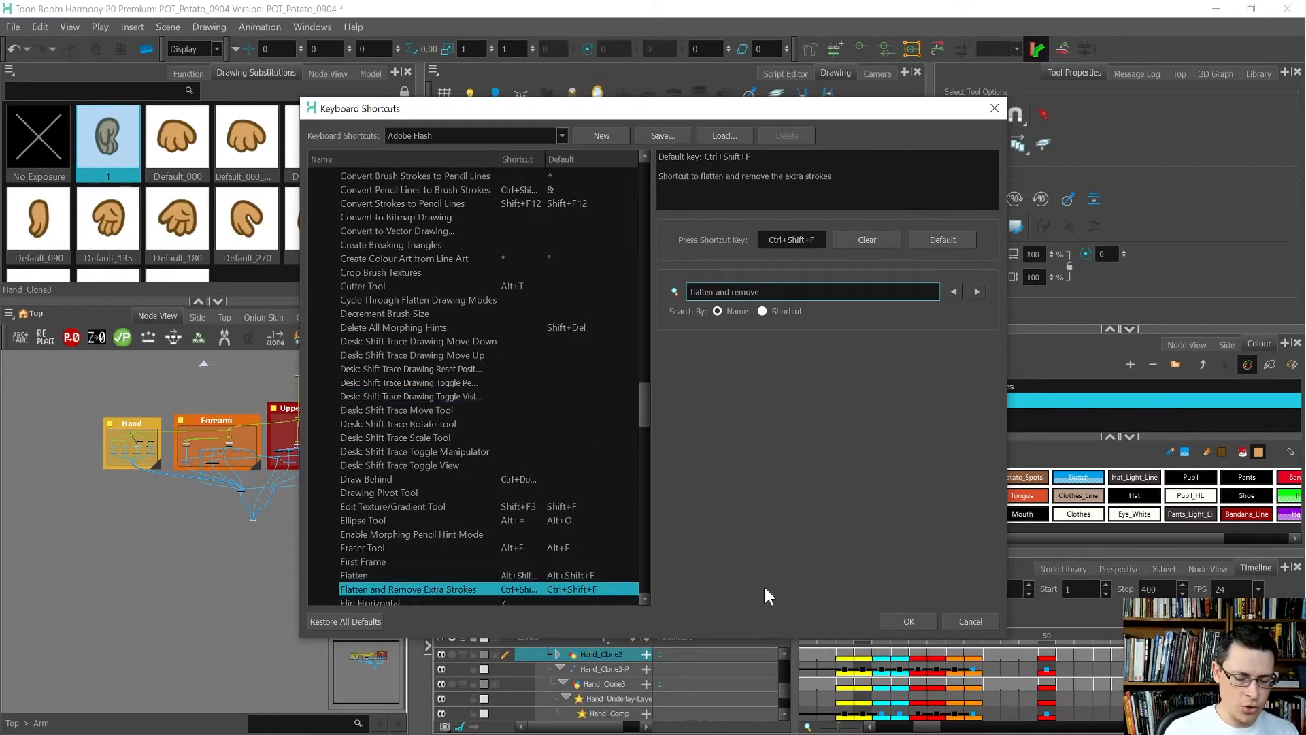
left_click(970, 622)
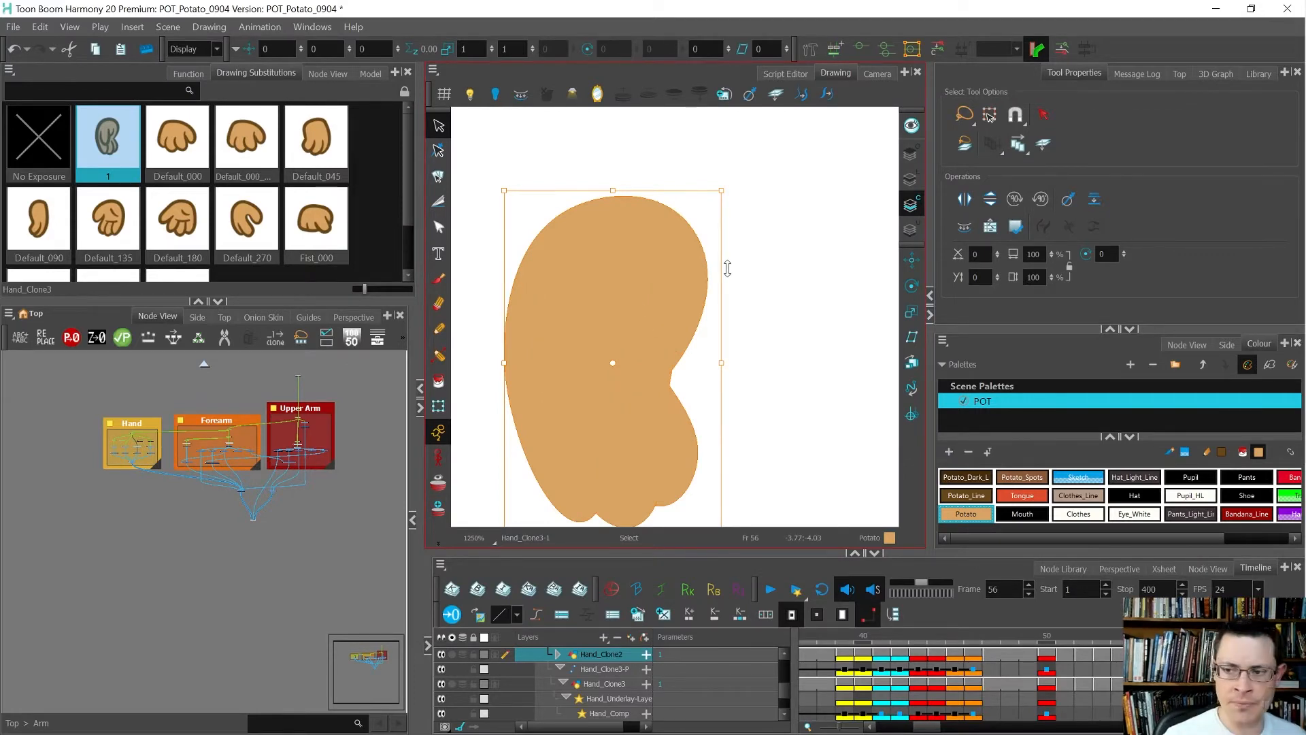
scroll(587, 246, "down", 1)
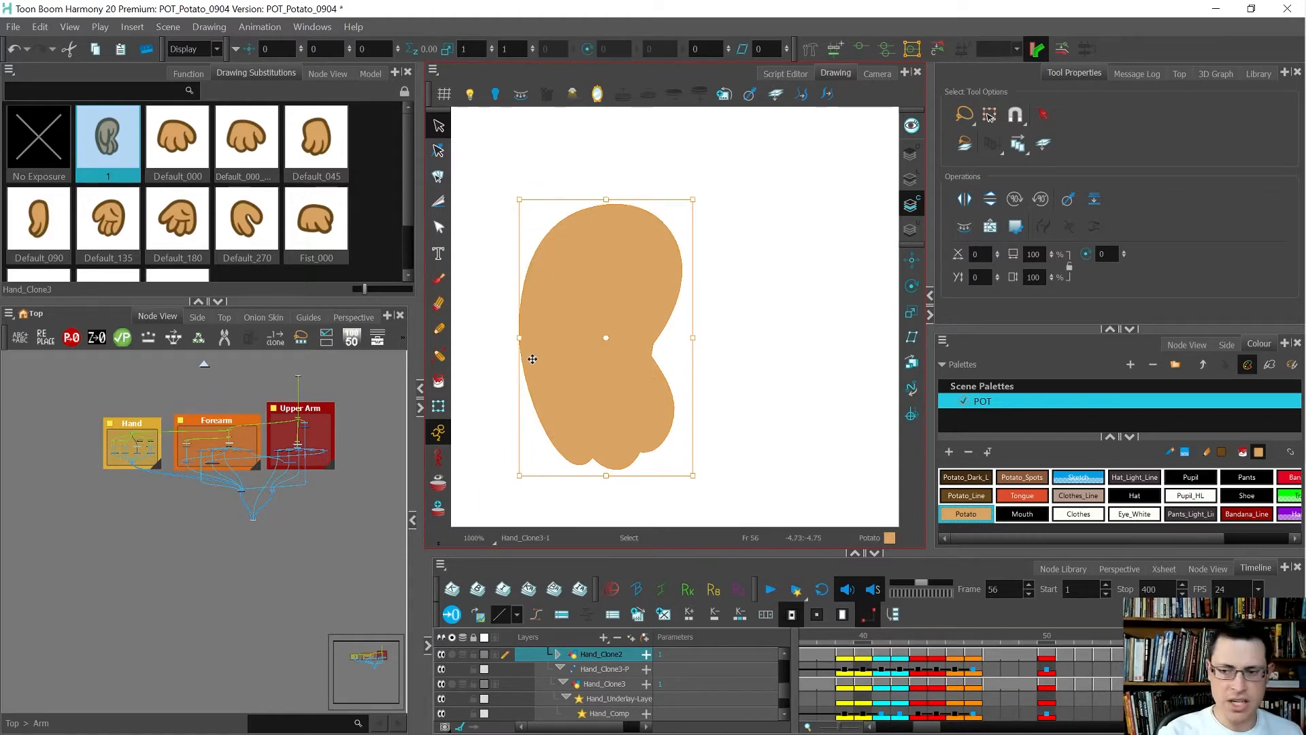
Return to the Line Art layer, clear the selection and rename the frame 56 drawing as Default_225.
left_click(910, 179)
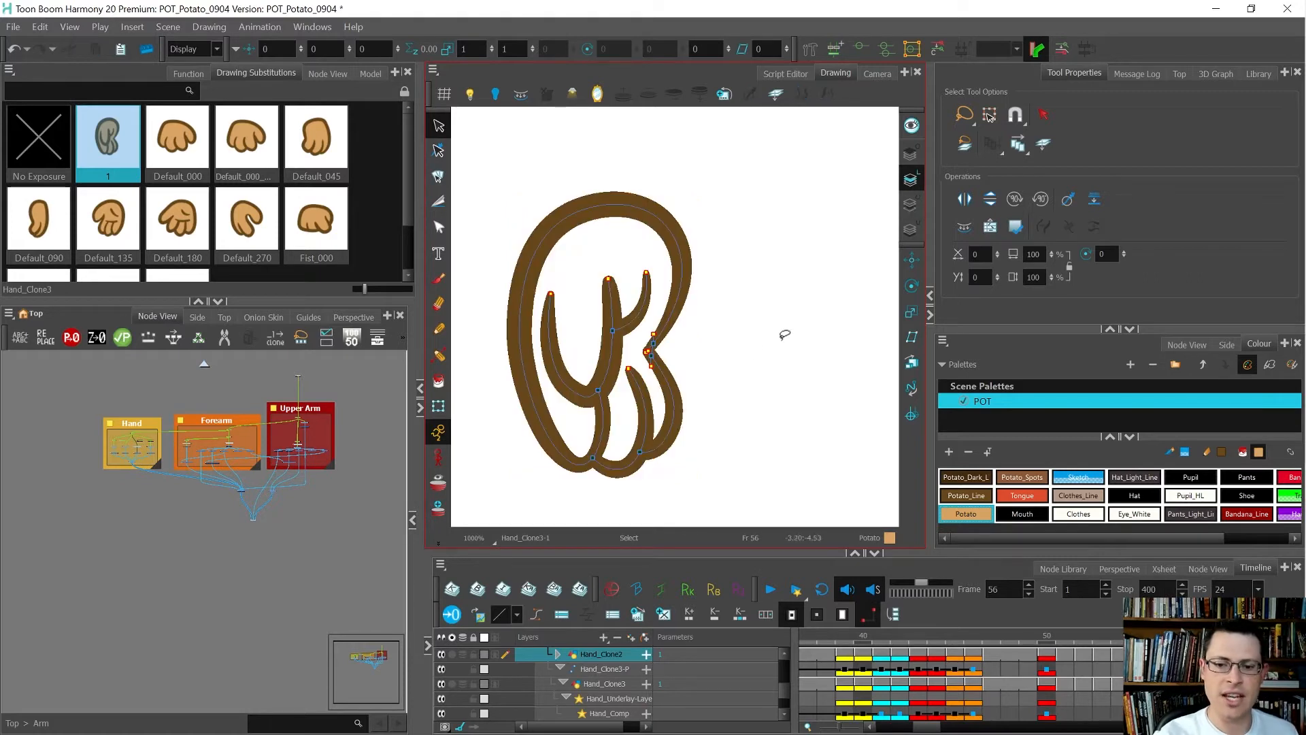
left_click(746, 384)
key("shift+t")
scroll(745, 391, "down", 3)
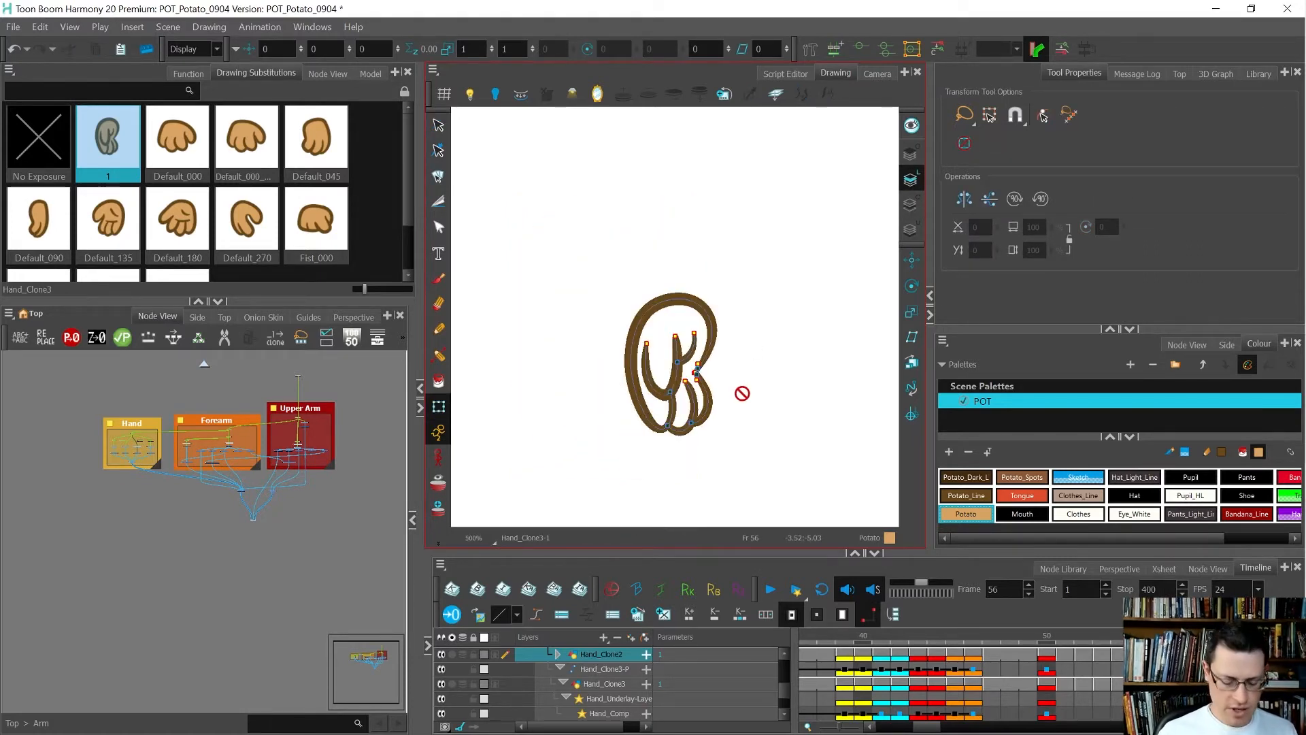
key("comma")
key("period")
key("ctrl+d")
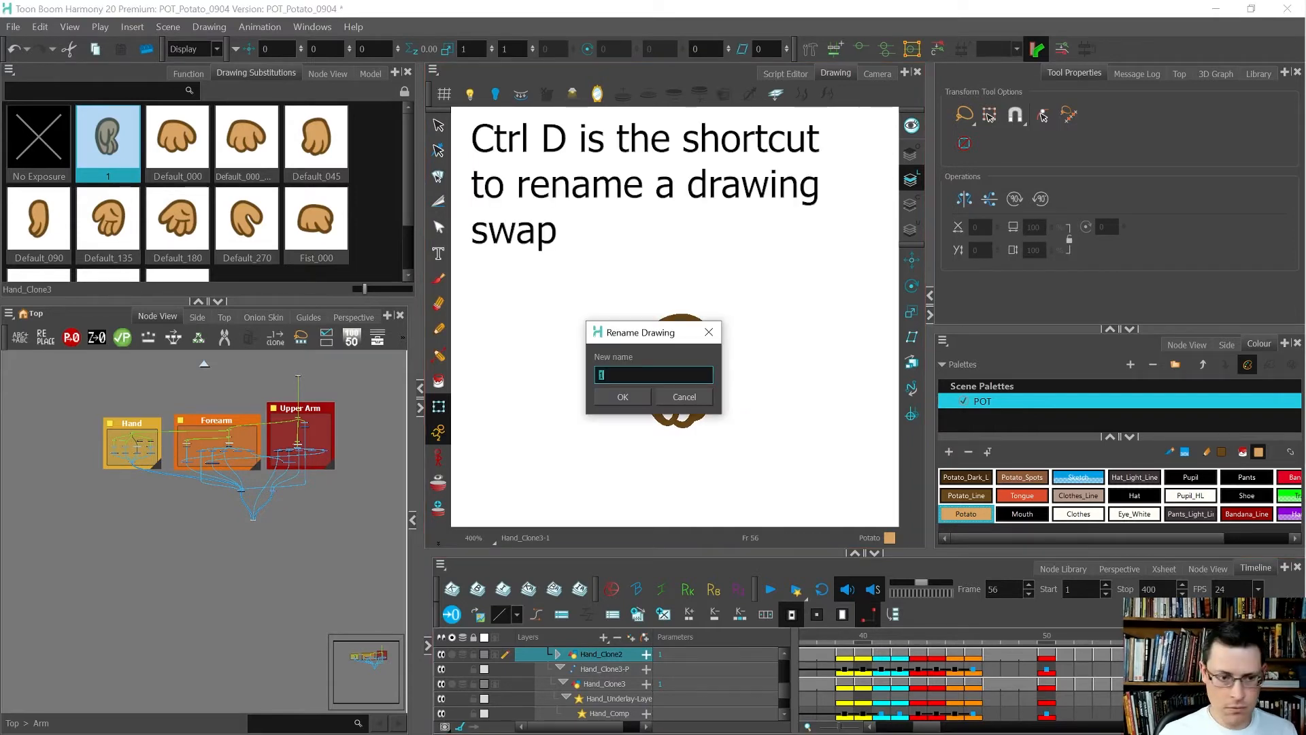
type("Default_")
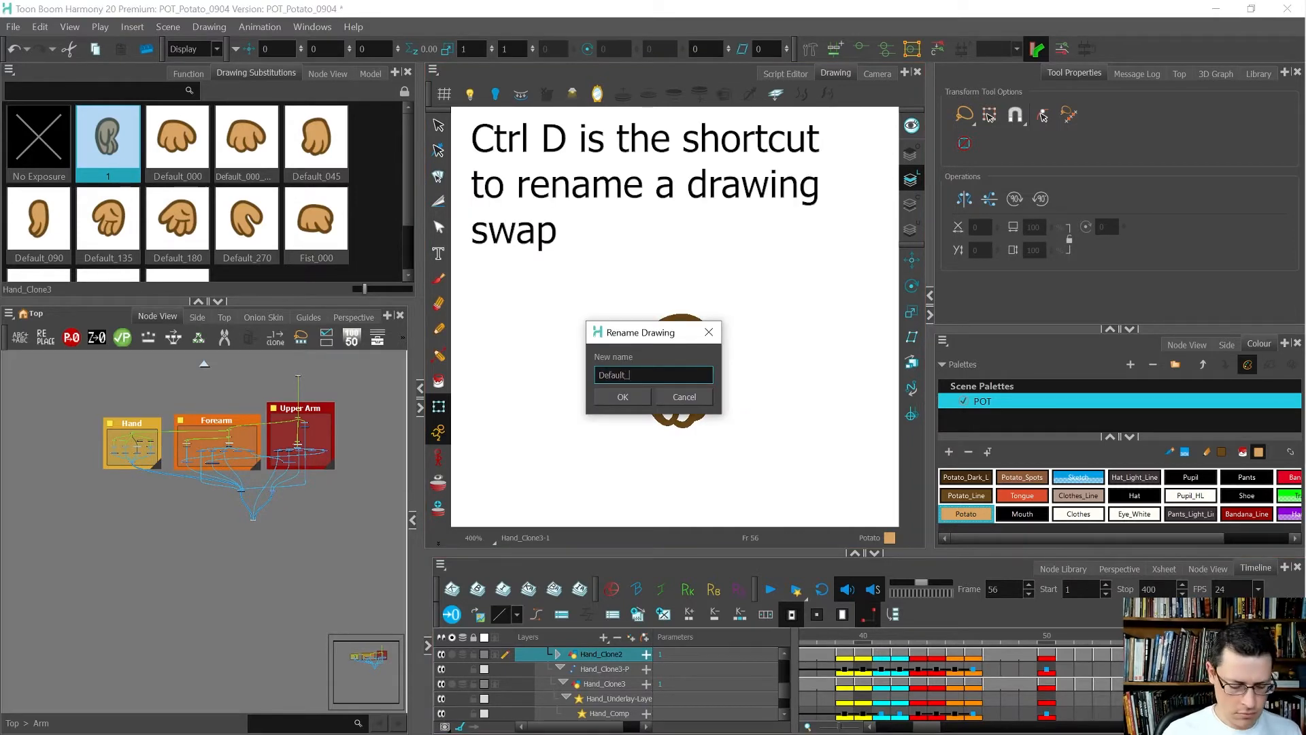
key("Return")
Flip between frame 56 and its neighbouring frames to compare the new hand with the adjacent drawings.
key("comma")
key("period")
key("period")
key("comma")
key("comma")
key("period")
key("period")
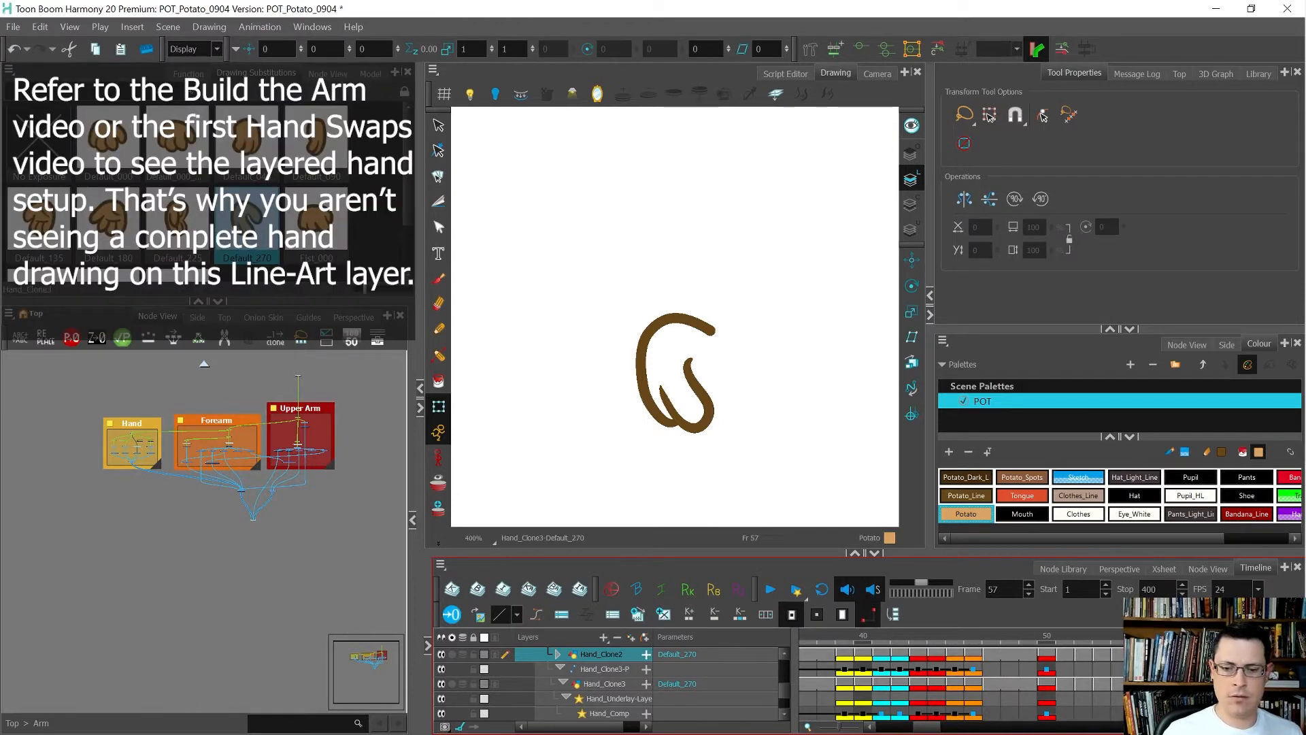
Switch to the Camera view, go back to frame 1 and inspect the hand on the full character.
left_click(877, 73)
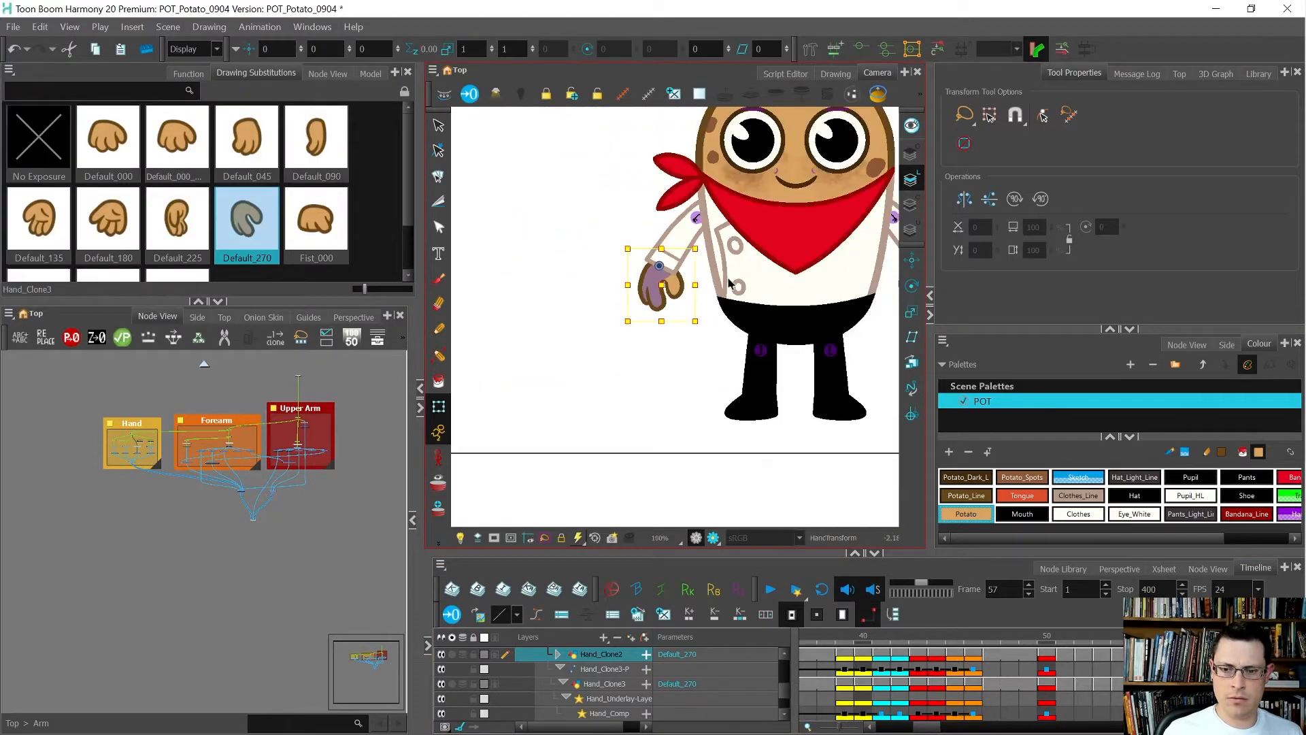
left_click_drag(924, 729, 862, 730)
left_click(826, 645)
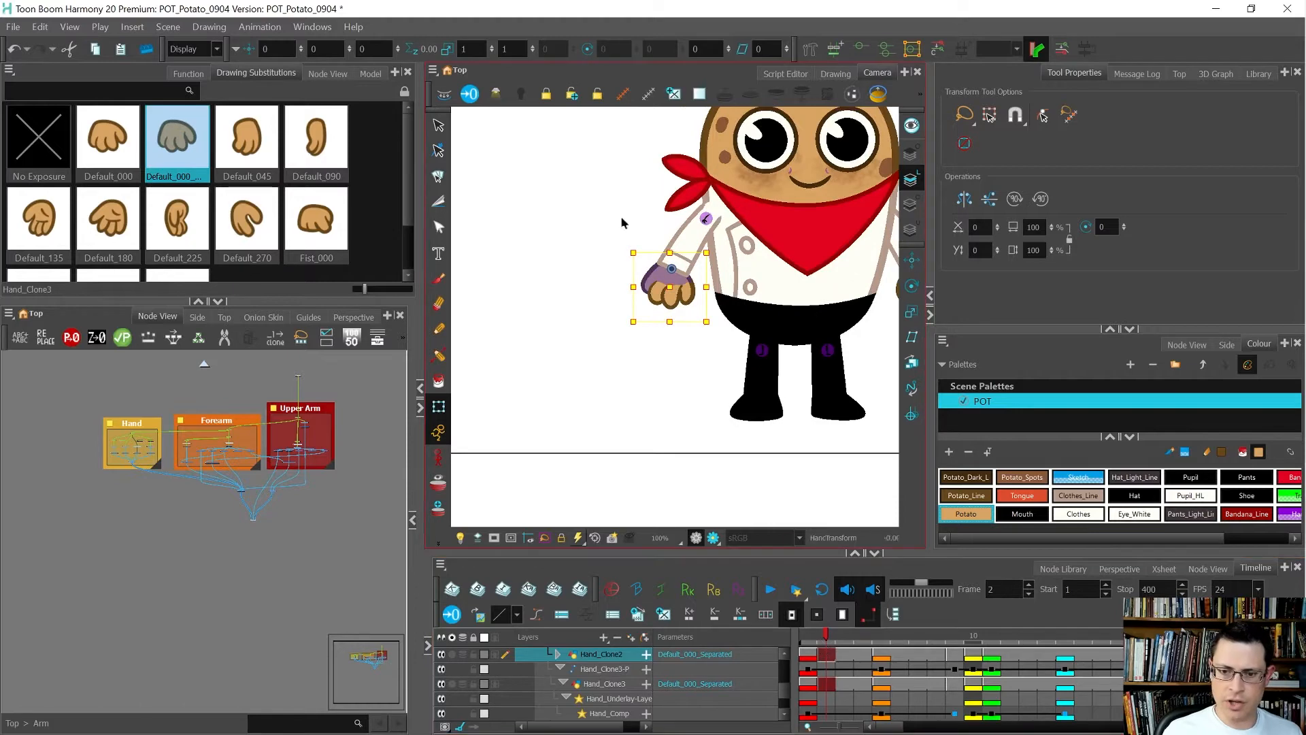
scroll(621, 224, "down", 3)
scroll(533, 277, "up", 2)
key("comma")
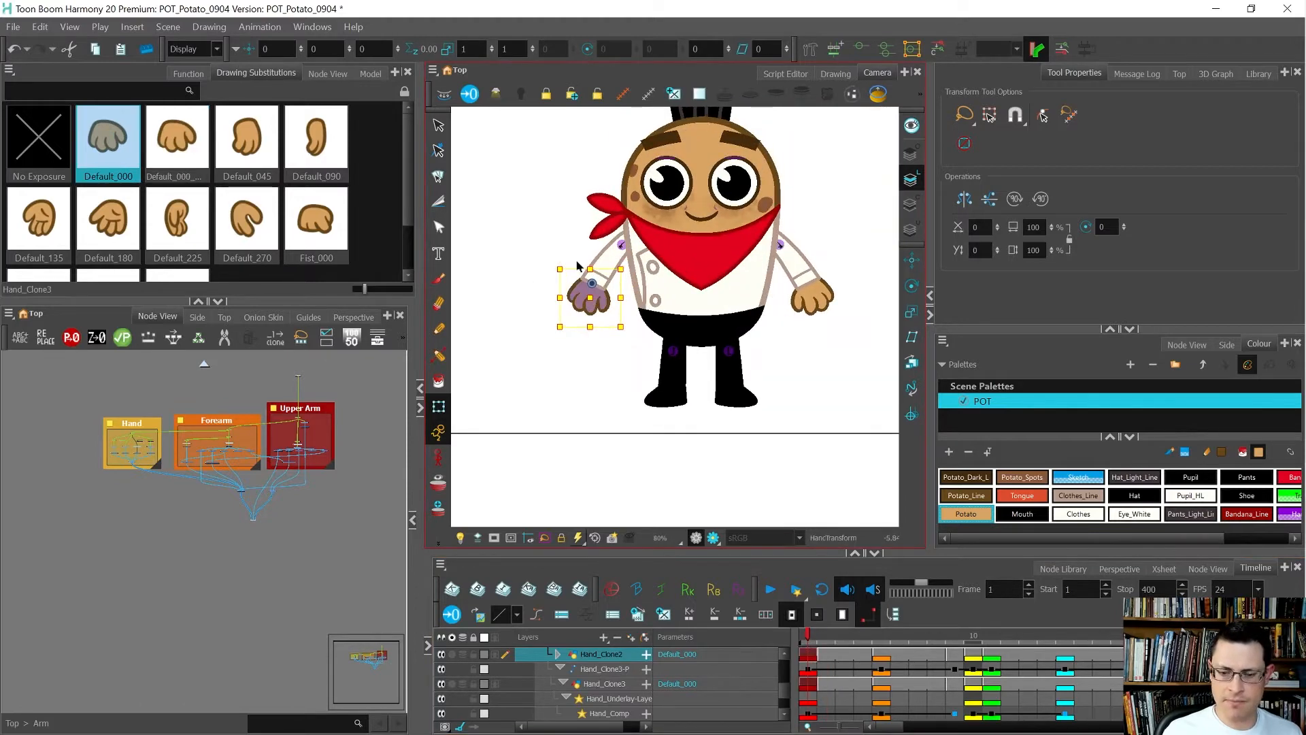
left_click(590, 345)
left_click(585, 303)
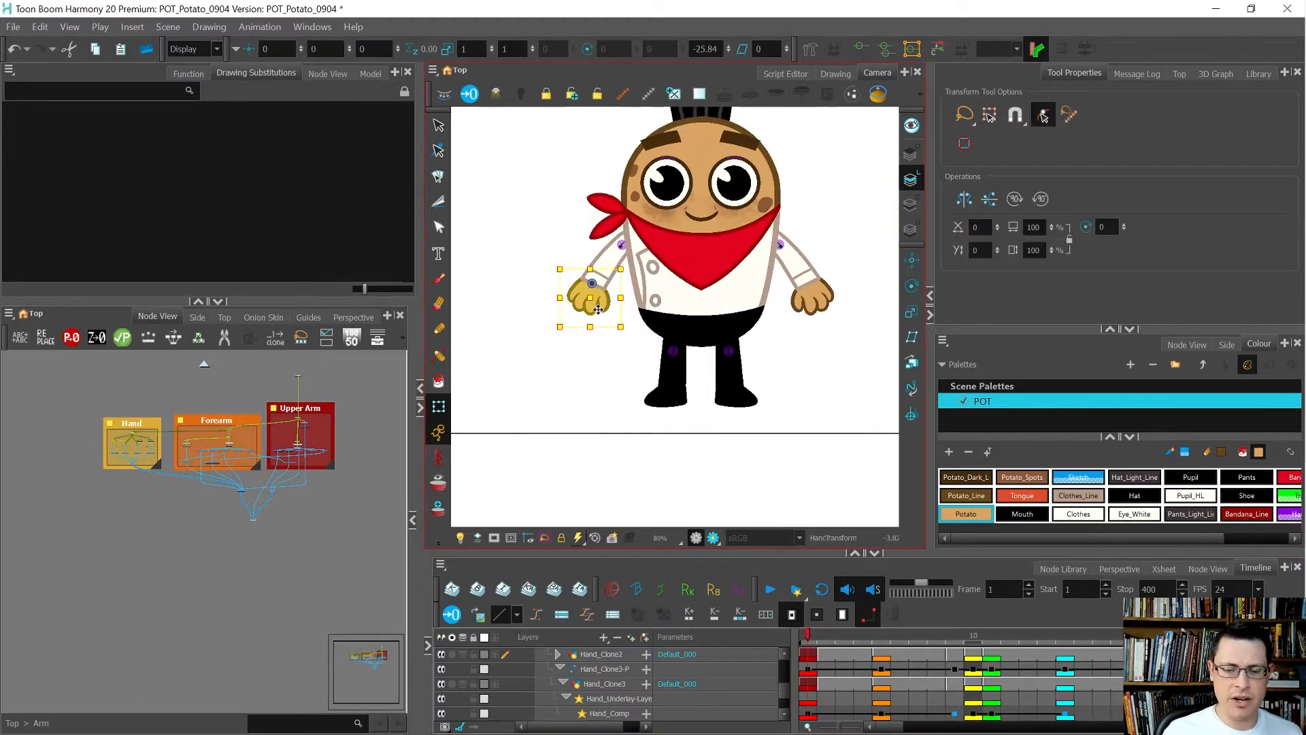
scroll(598, 297, "up", 1)
left_click(609, 365)
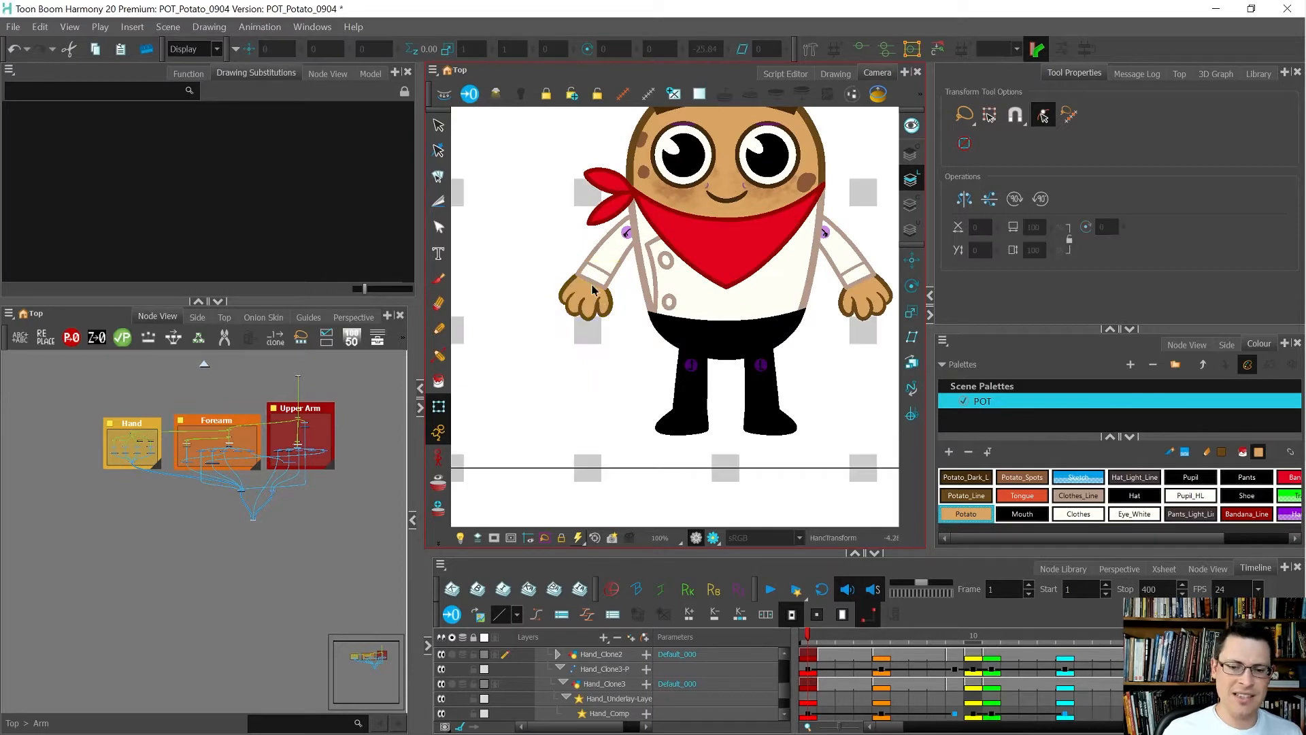
Swap the frame 1 hand on the bandana-knot side of the character to Default_270 and clear the selection.
left_click(594, 297)
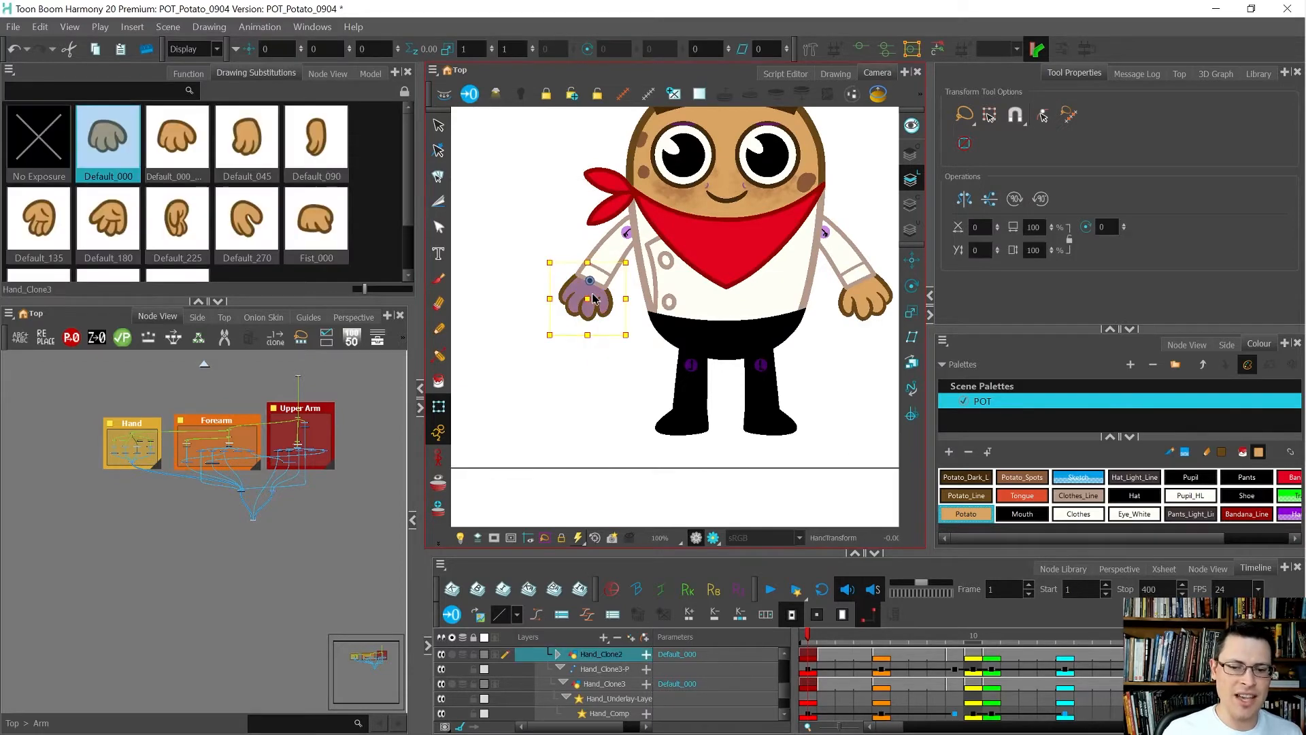
left_click(268, 222)
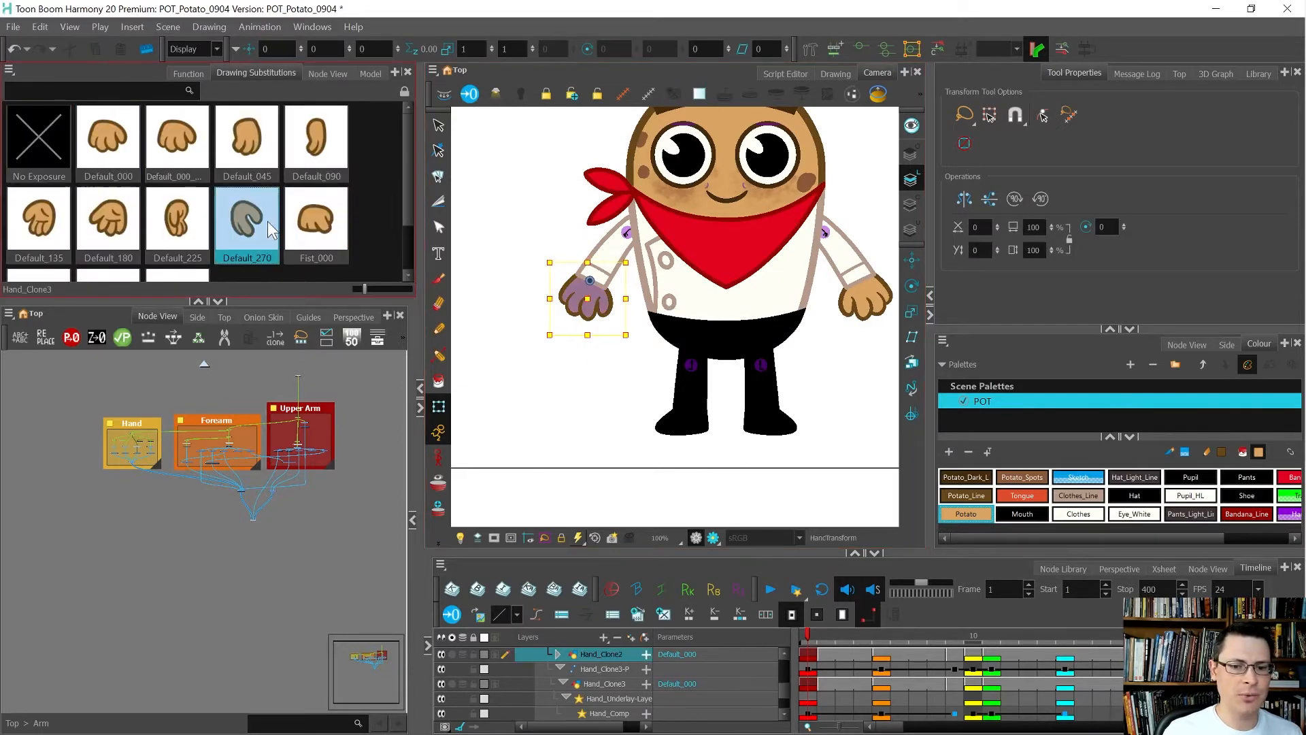
left_click(581, 376)
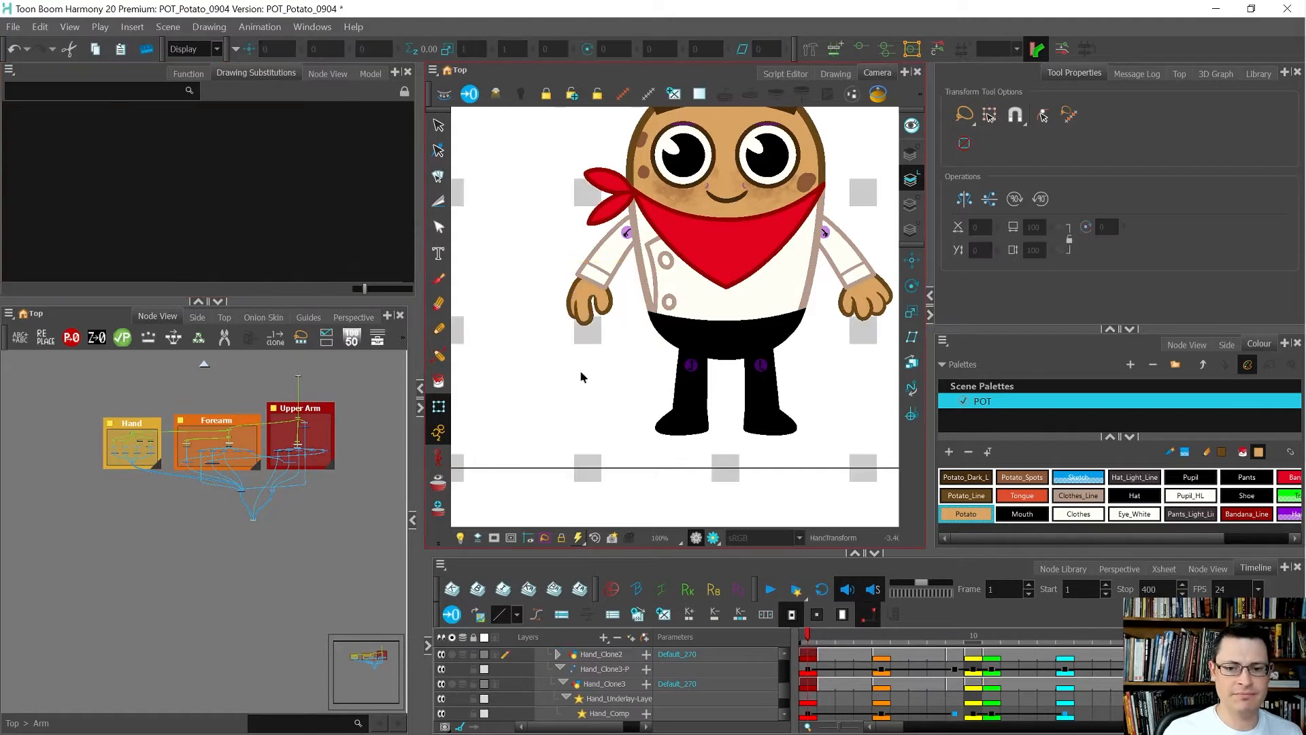
Rotate the swapped hand to about -43.8 degrees and nudge it to line up with the sleeve cuff.
left_click(600, 303)
scroll(625, 331, "up", 2)
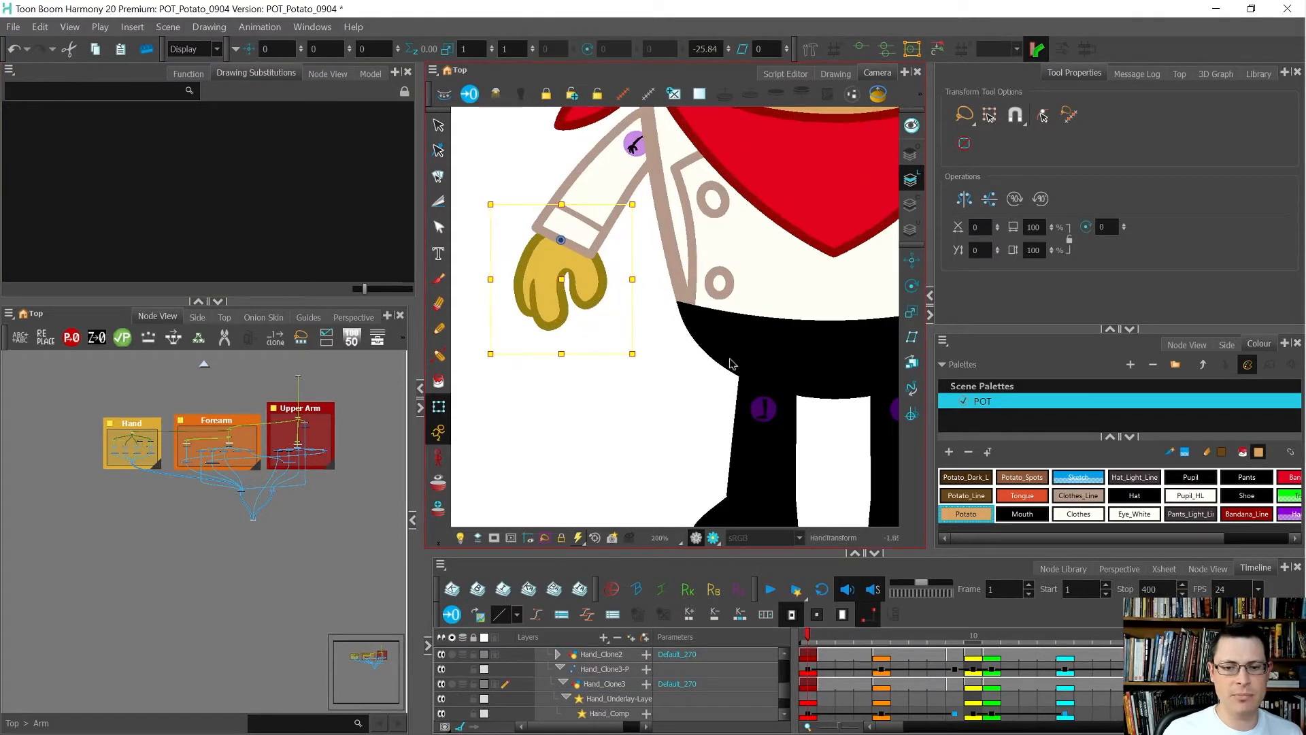
left_click_drag(731, 364, 686, 408)
key("Right")
key("Right")
key("Right")
key("Up")
scroll(638, 394, "down", 3)
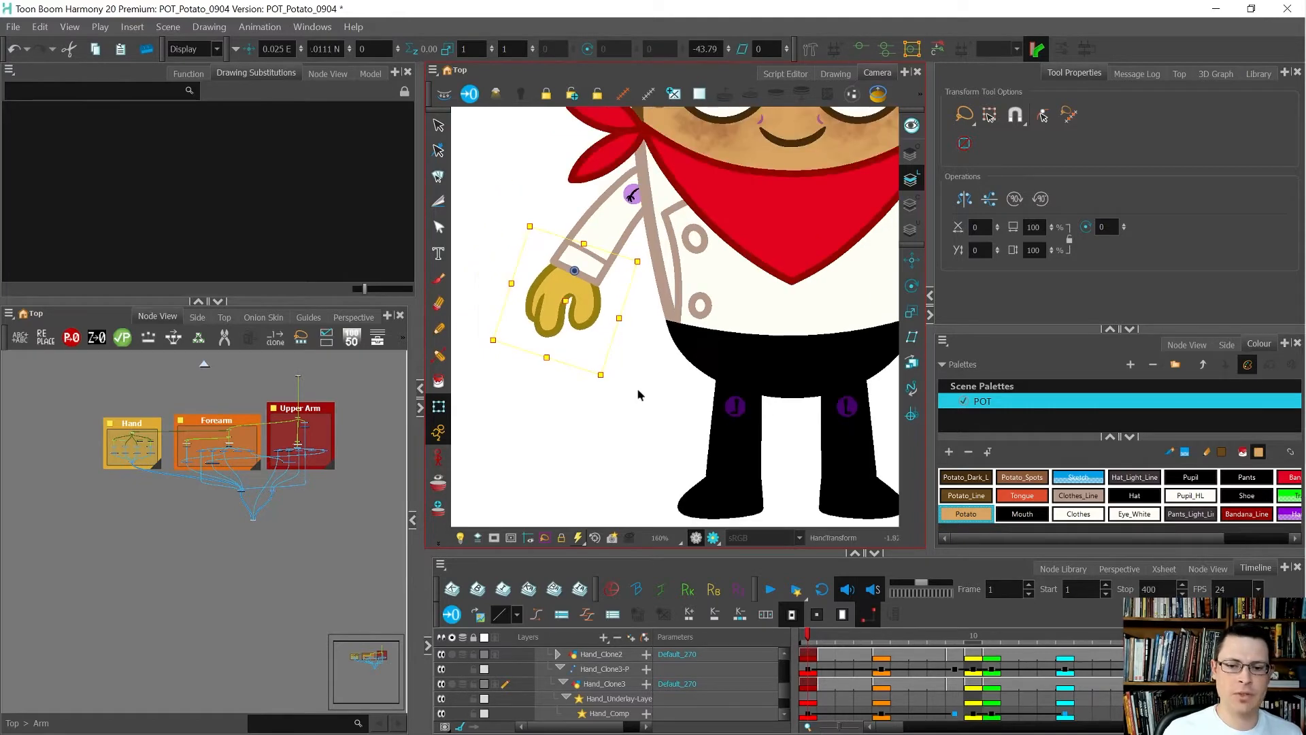
scroll(667, 381, "up", 1)
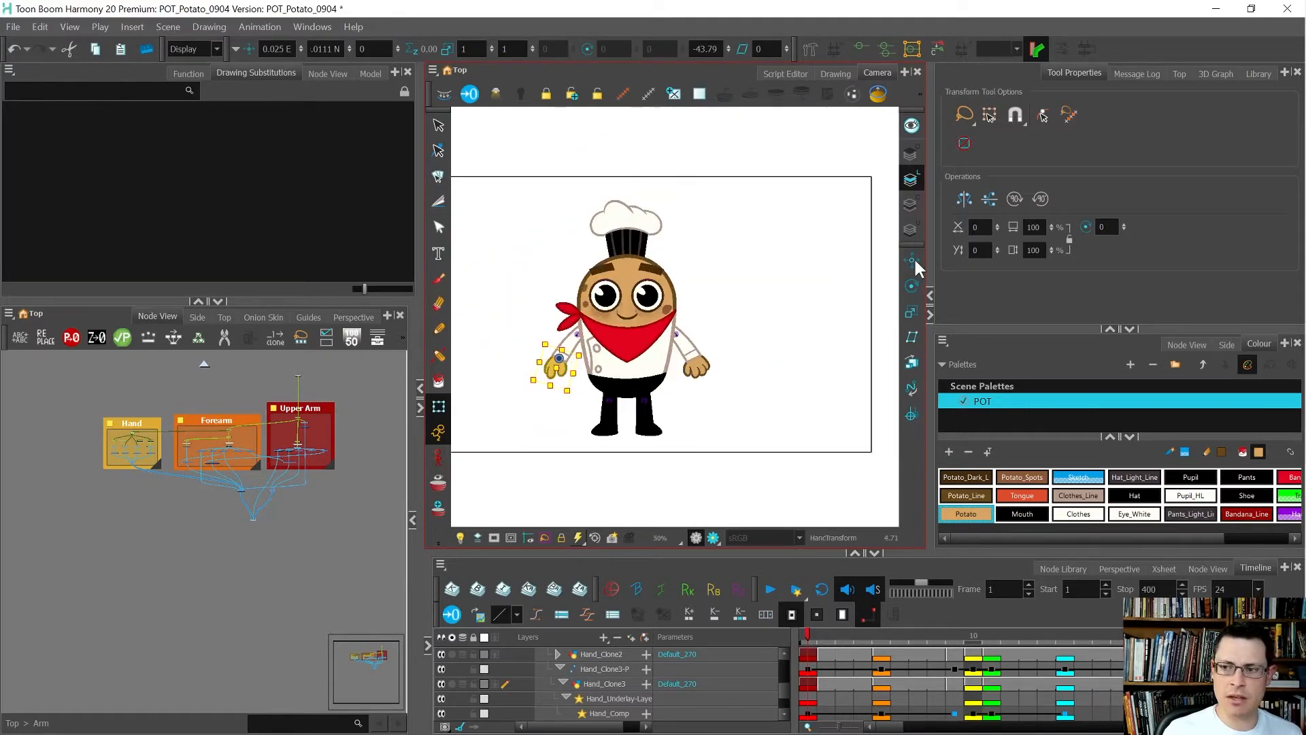
Enable peg selection, match the opposite arm's hand to the same Default_270 drawing and pose, and clear the selection.
left_click(1043, 115)
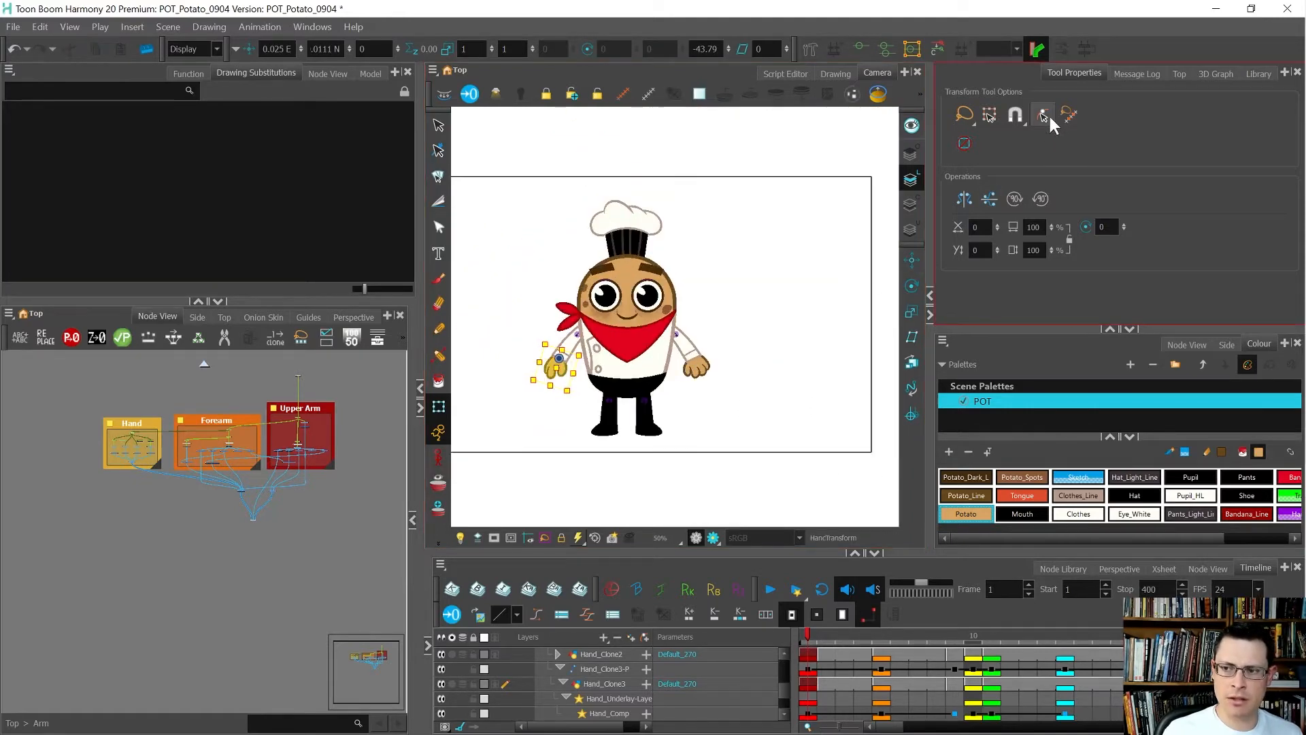
scroll(694, 364, "up", 2)
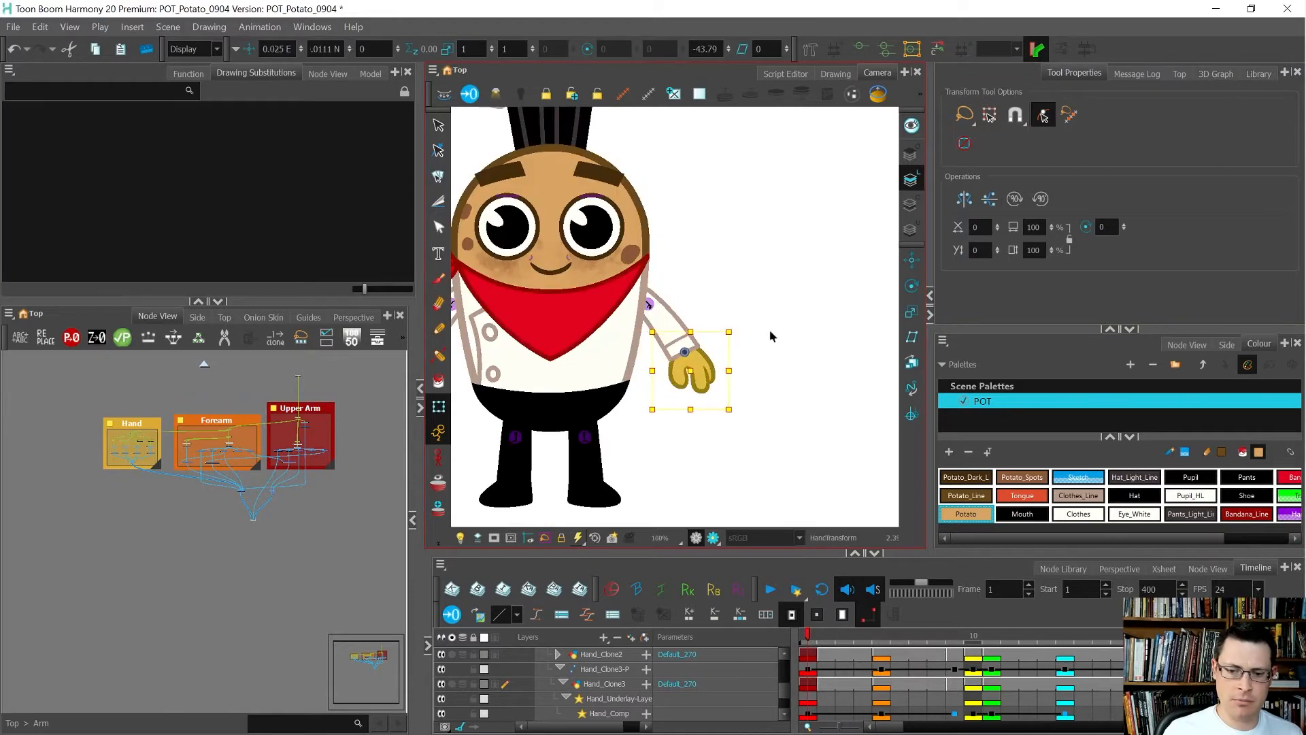
scroll(769, 329, "down", 2)
scroll(613, 367, "up", 2)
left_click(546, 388)
scroll(546, 387, "down", 1)
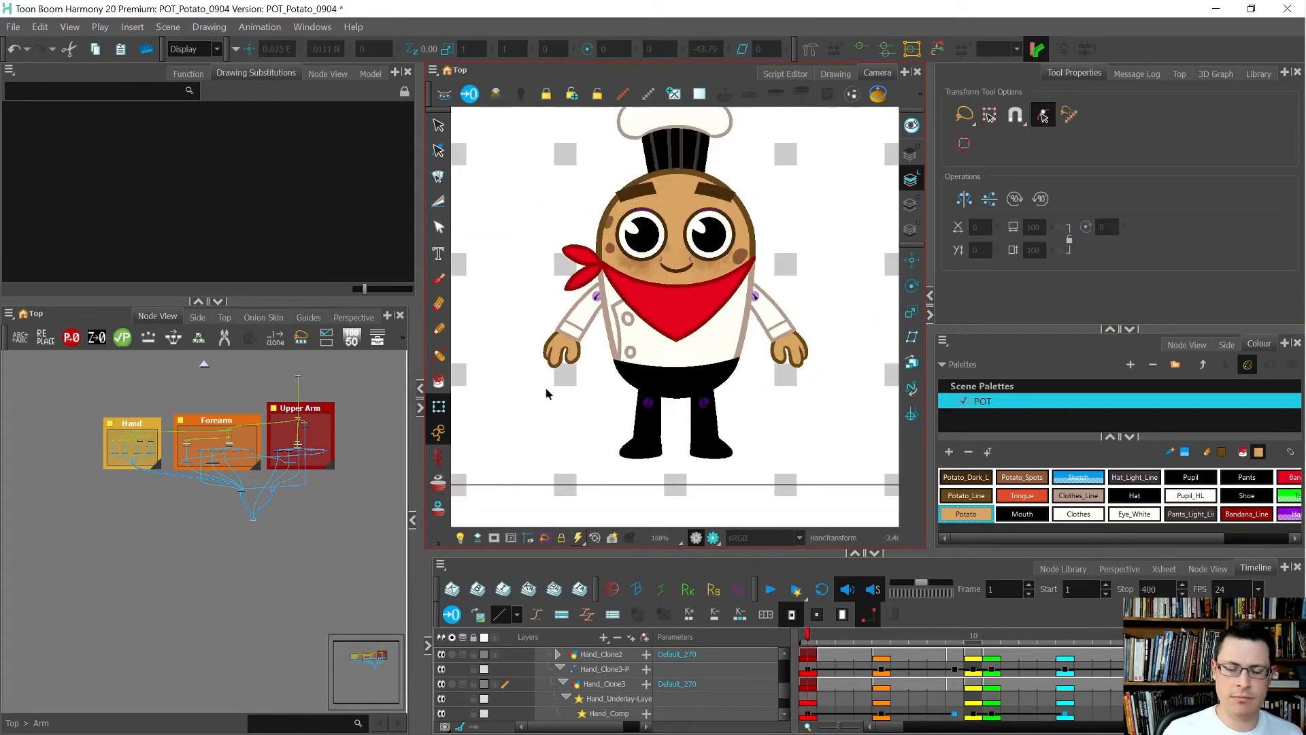
Flip back and forth through frames 1 to 6 to examine how the new hands move in the turn.
key("period")
key("period")
key("period")
key("comma")
key("comma")
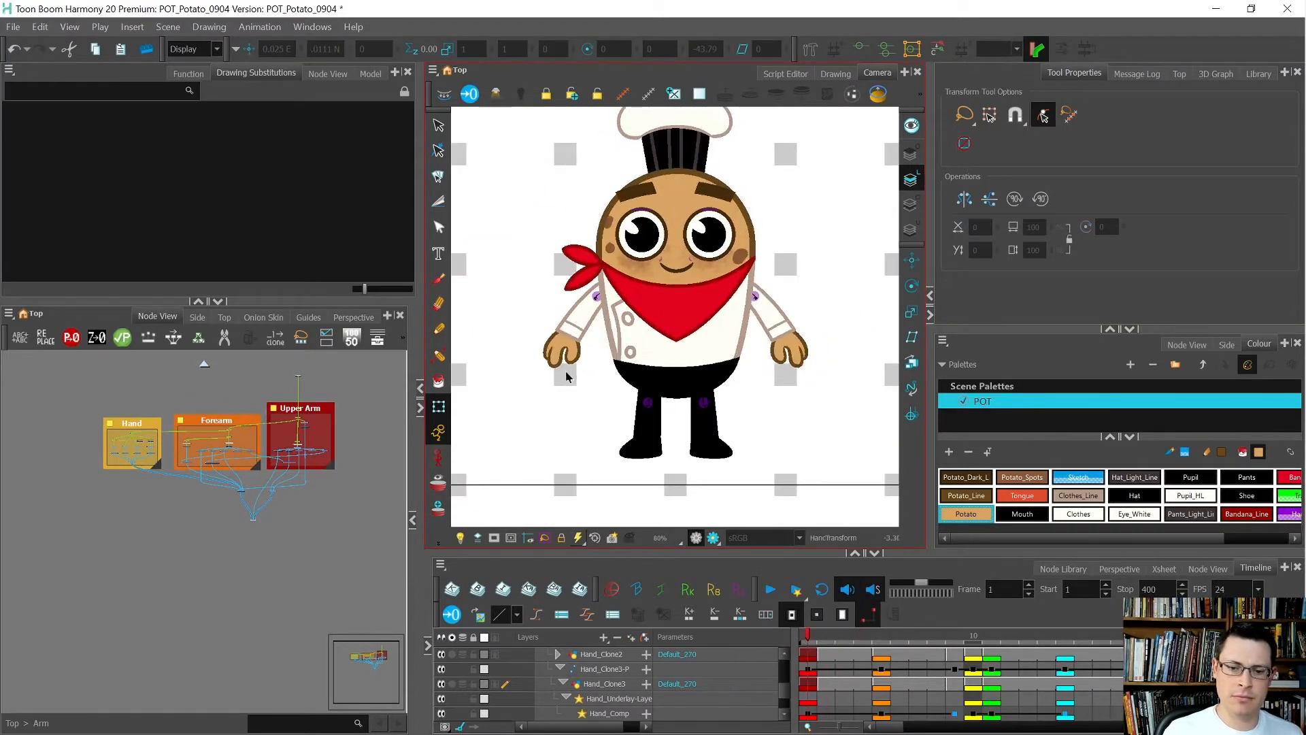
left_click(562, 351)
key("period")
key("period")
key("period")
key("period")
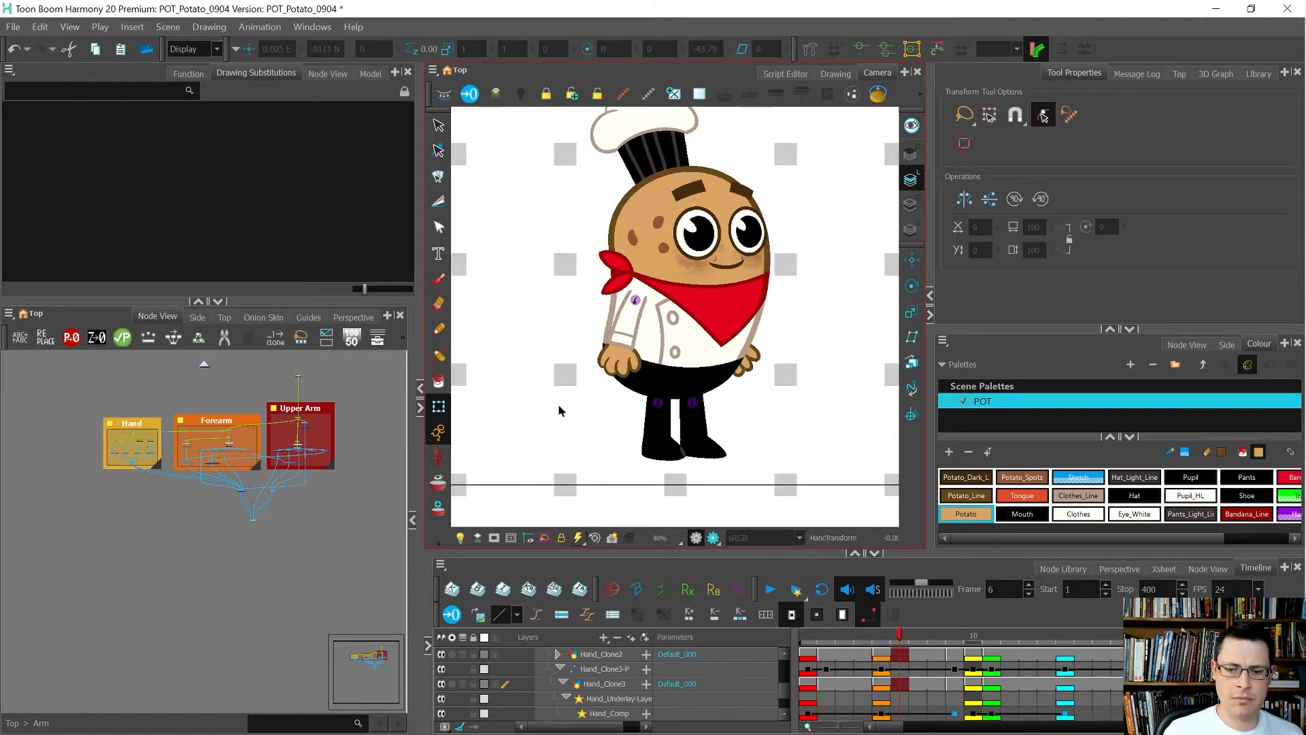
key("comma")
key("comma")
key("comma")
key("comma")
key("comma")
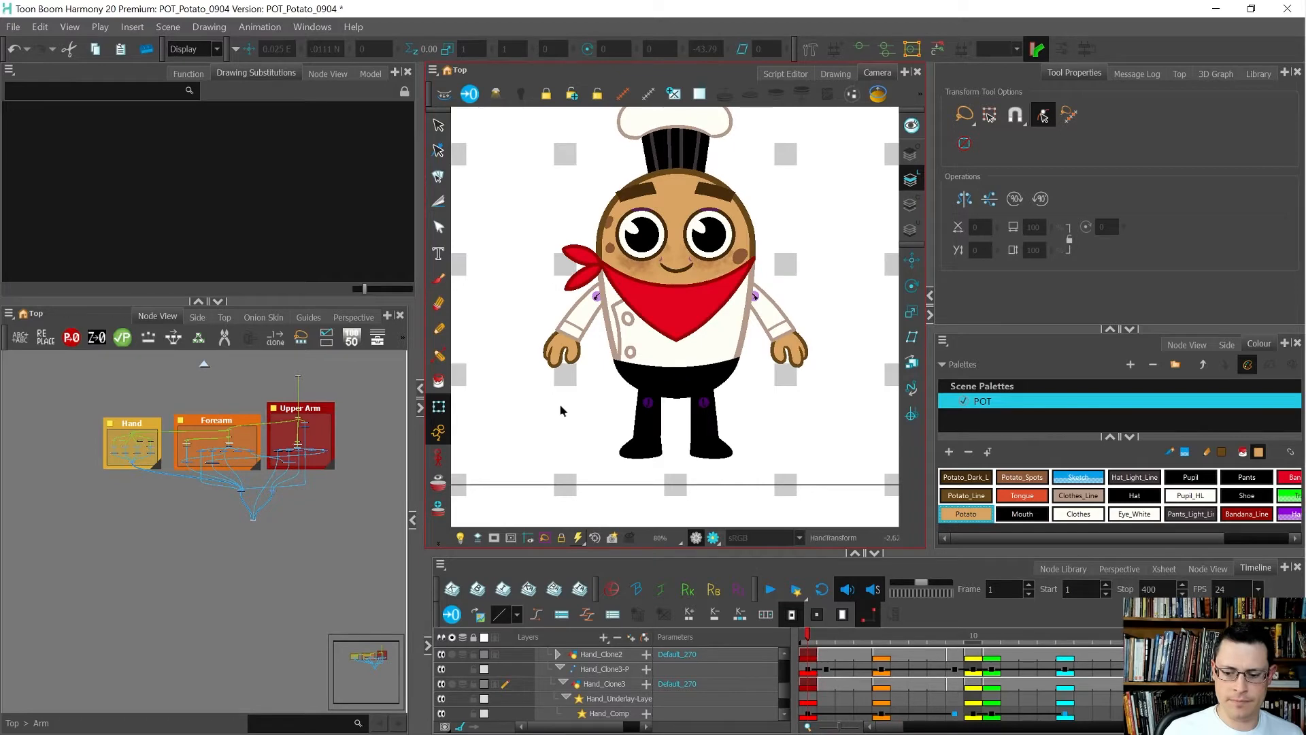
Go to frame 2 and select the Hand-MP peg in the Hand group together with its frame 2 cell.
key("period")
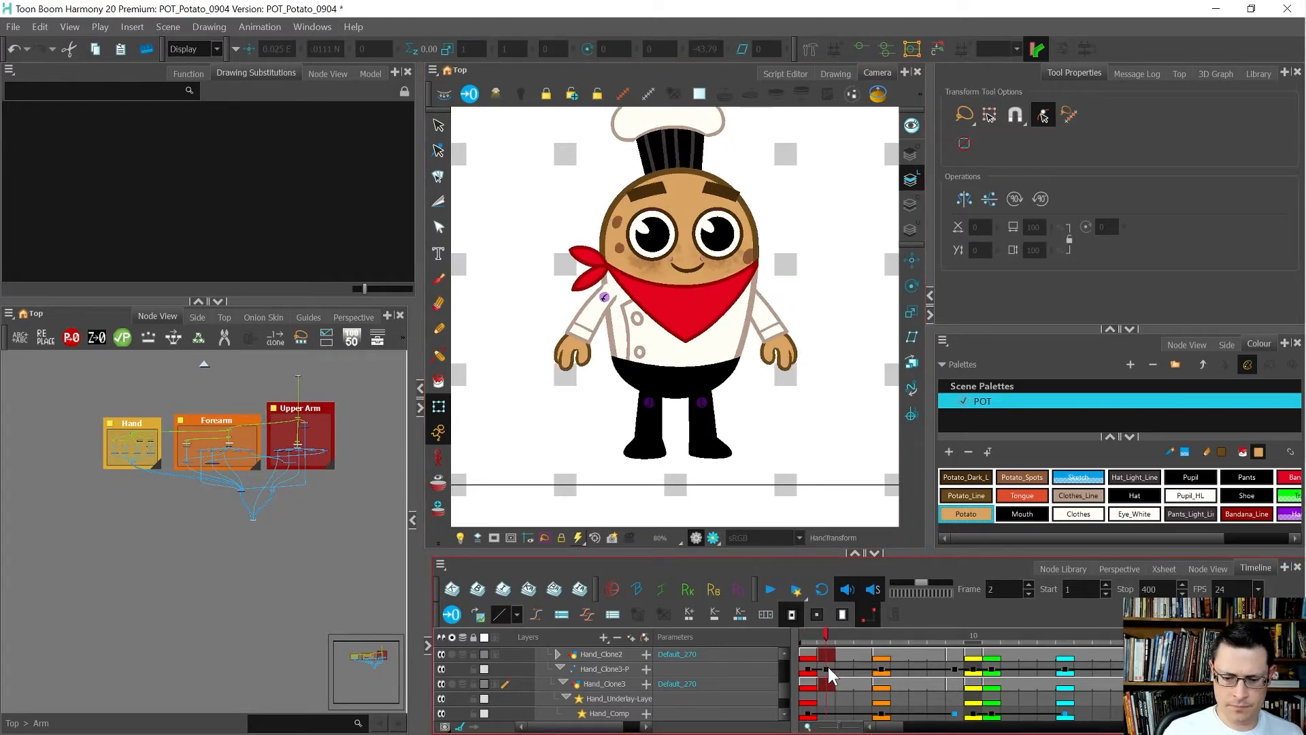
left_click(828, 668)
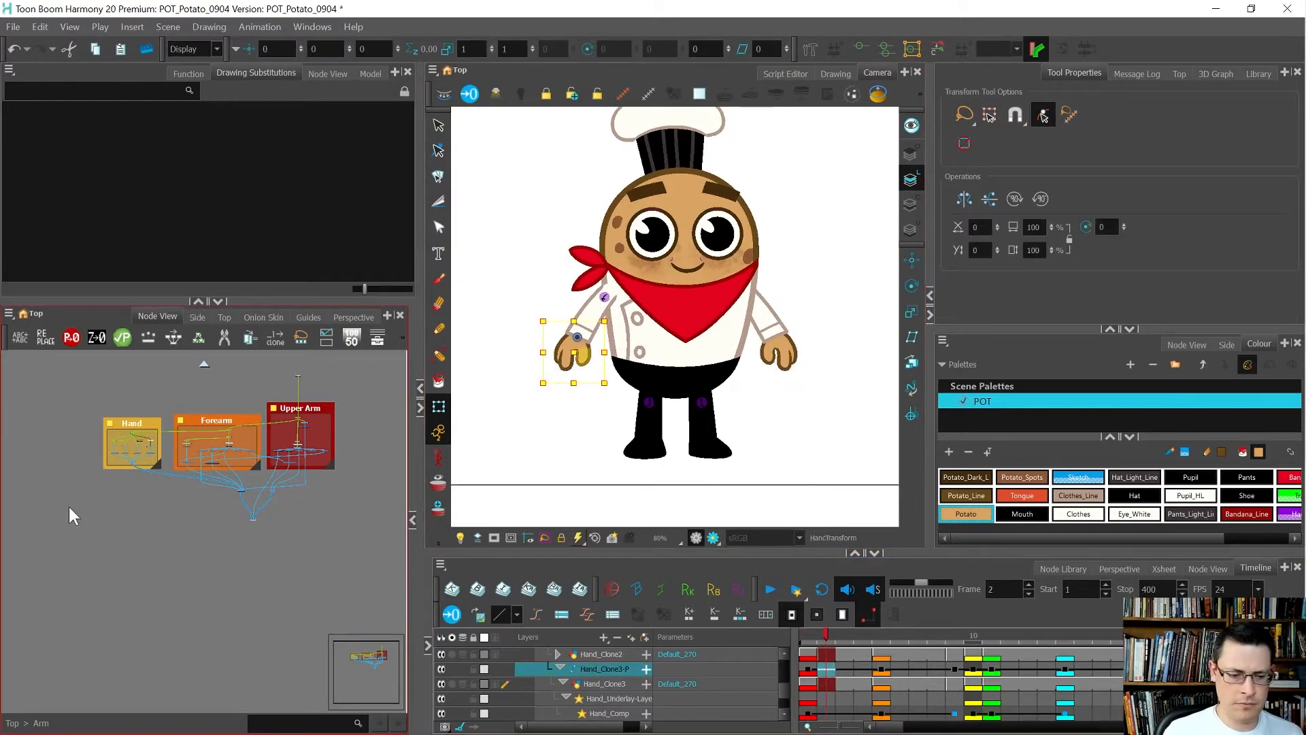
double_click(132, 439)
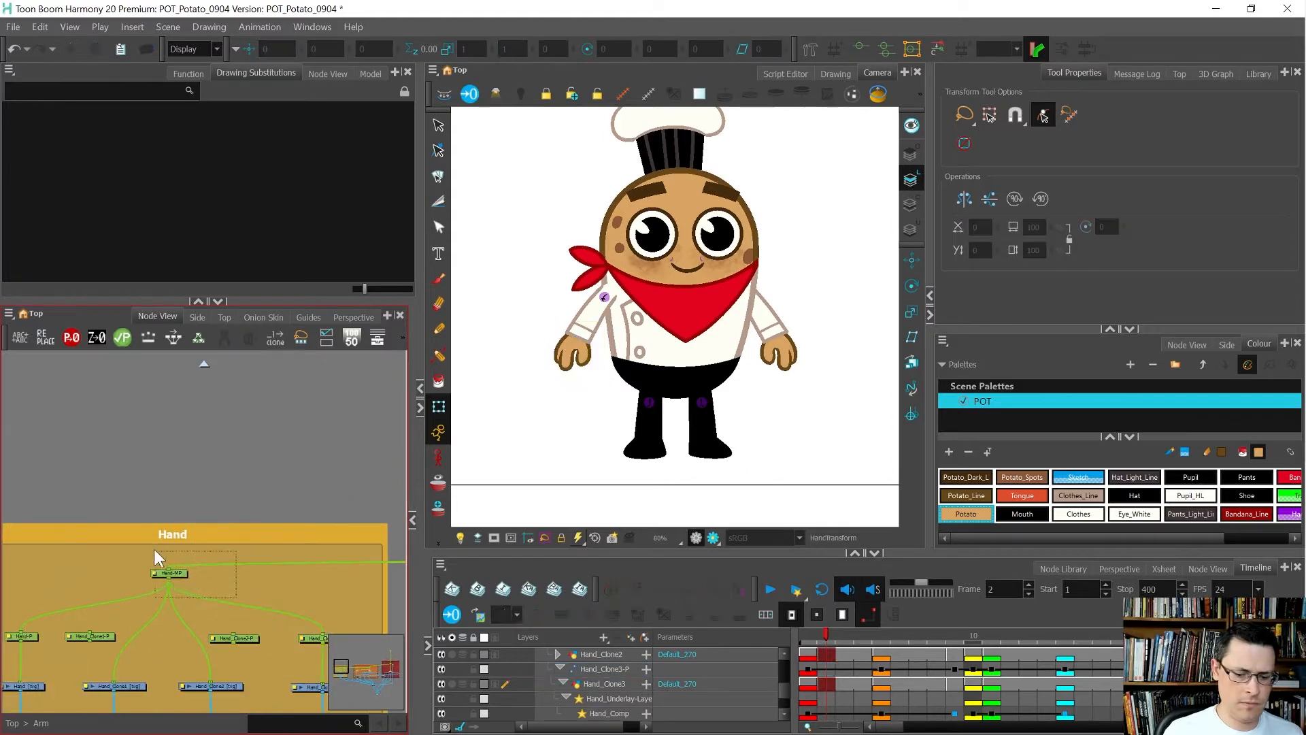
left_click(167, 573)
left_click(826, 659)
Scrub through the turnaround from the front to the side view and back to frame 1, examining the hand's motion.
key("period")
key("period")
key("period")
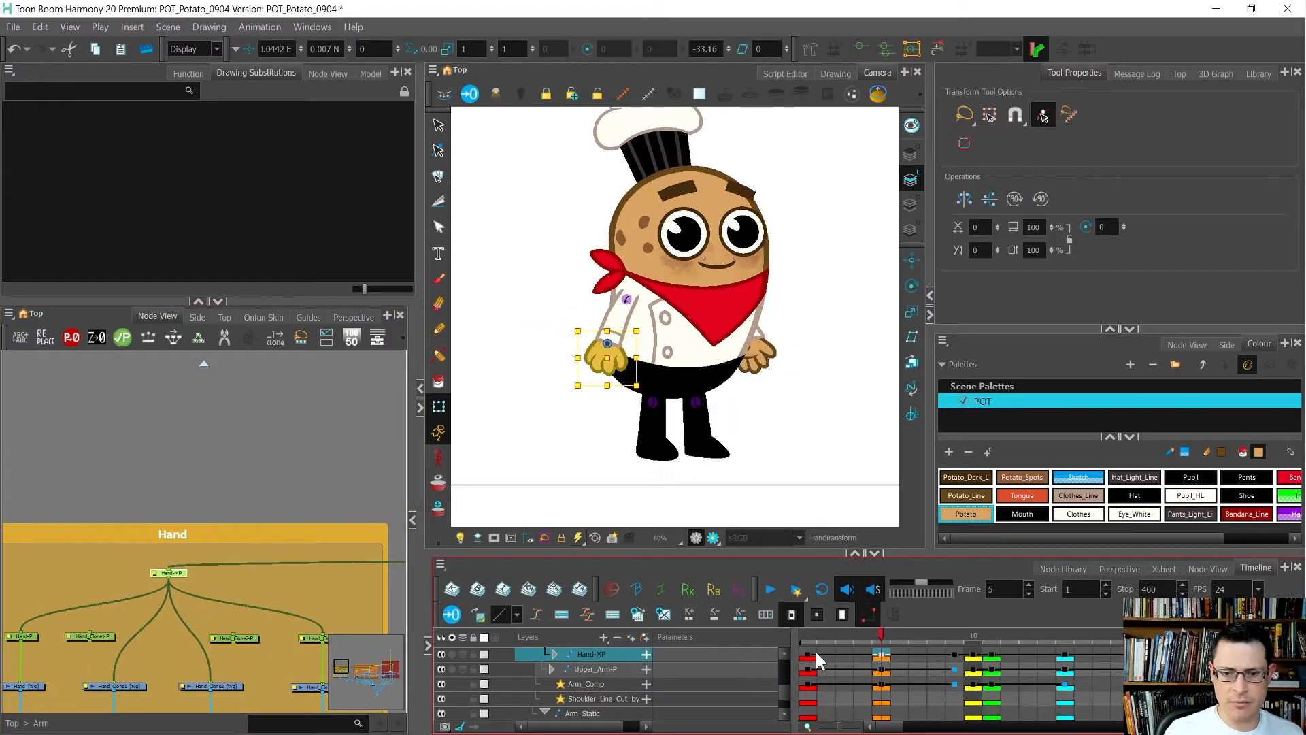
key("period")
key("period")
key("period")
key("period")
key("period")
key("period")
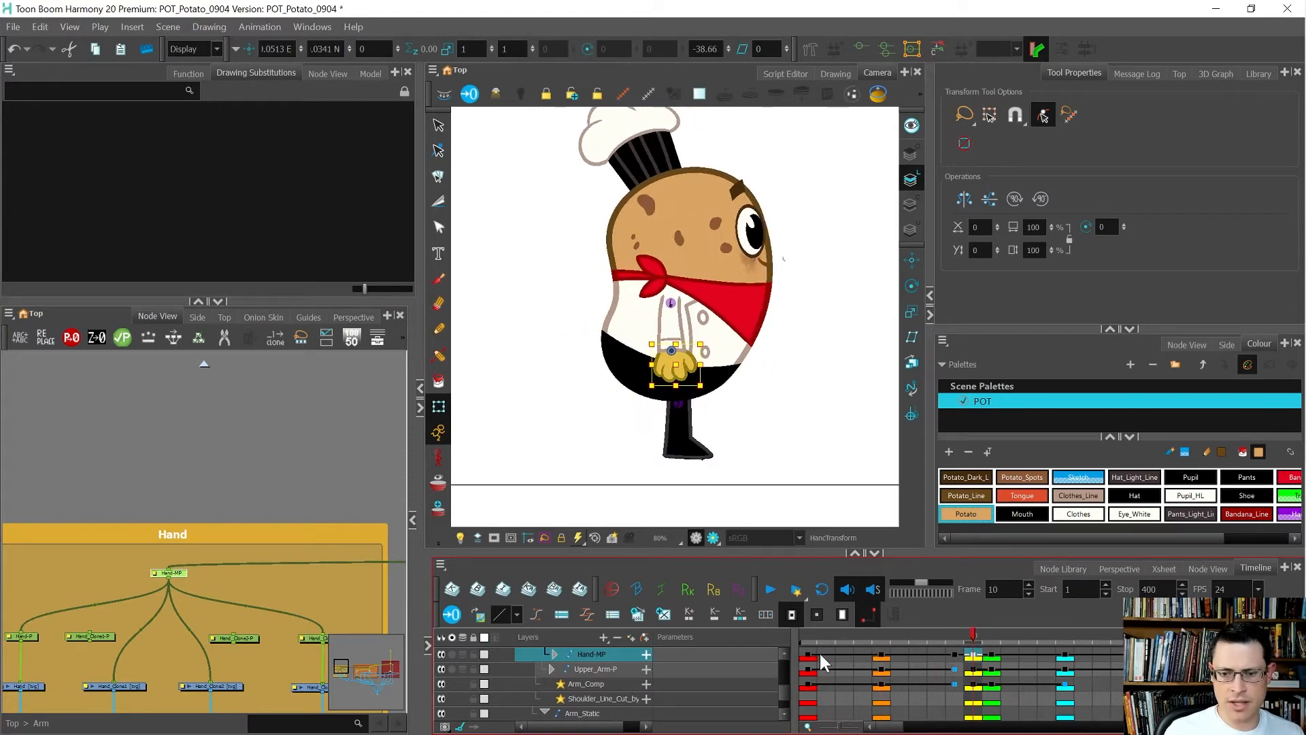
key("comma")
key("comma")
key("comma")
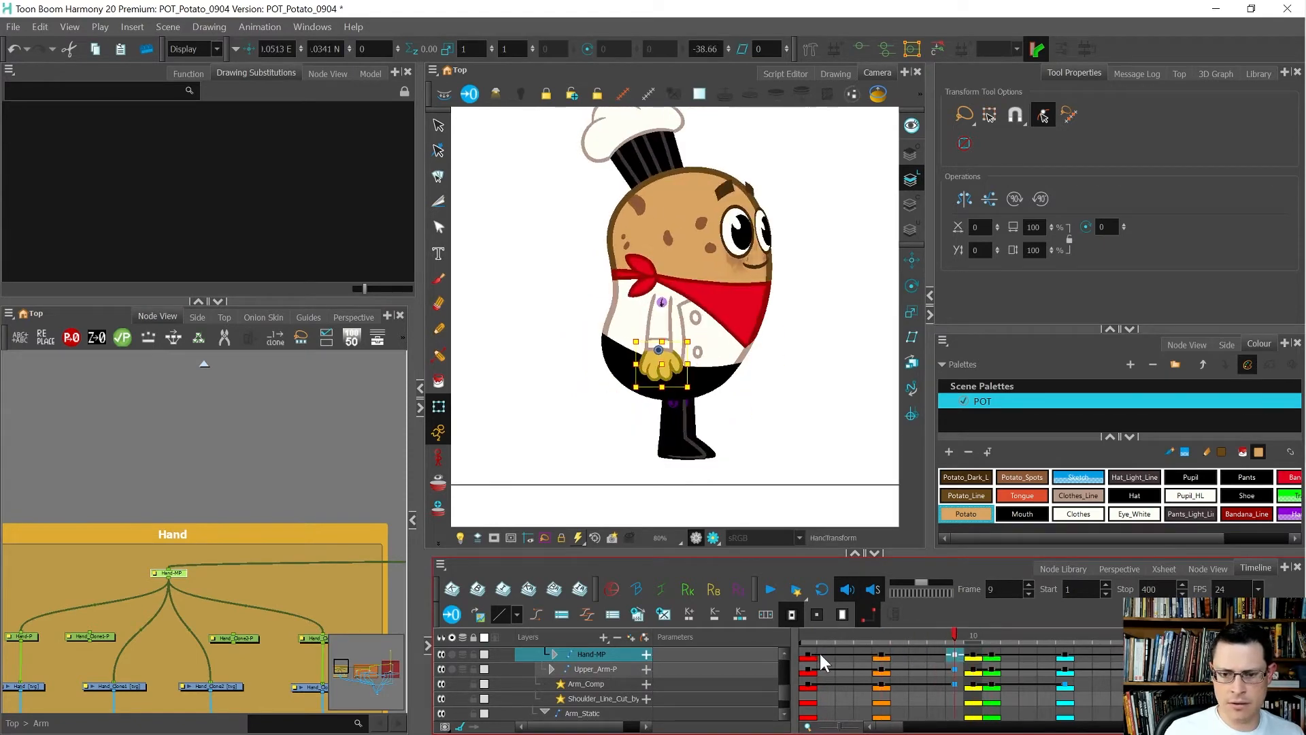
key("comma")
key("comma")
key("comma")
key("comma")
key("comma")
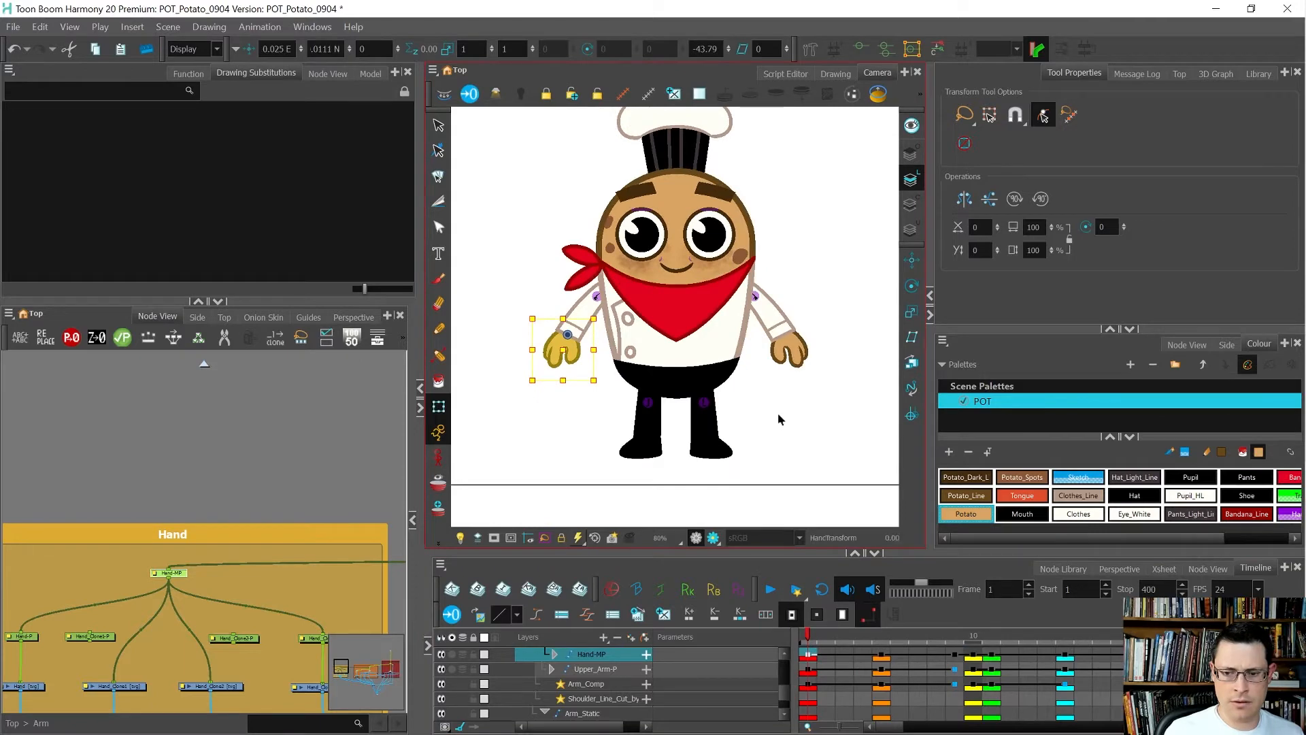
Go to frame 5 and swap the hand on the character's far arm to Default_225.
key("period")
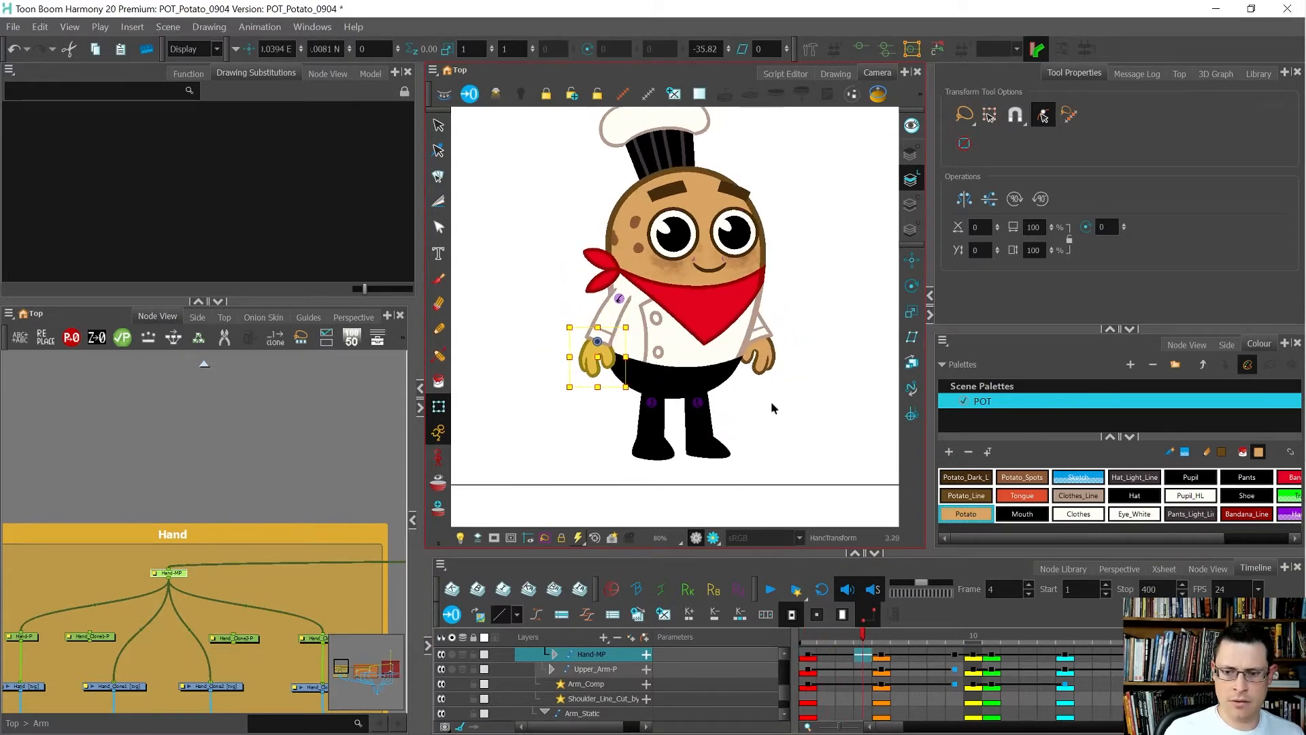
key("period")
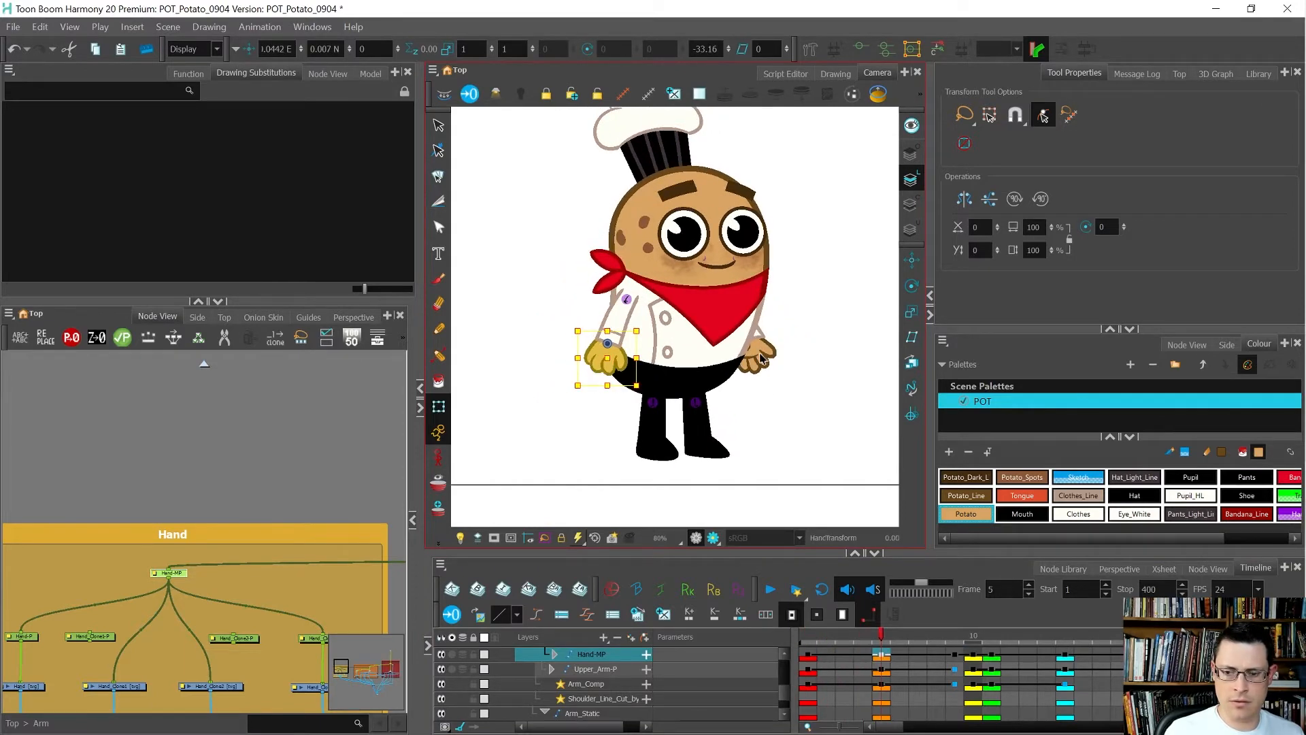
left_click(763, 359)
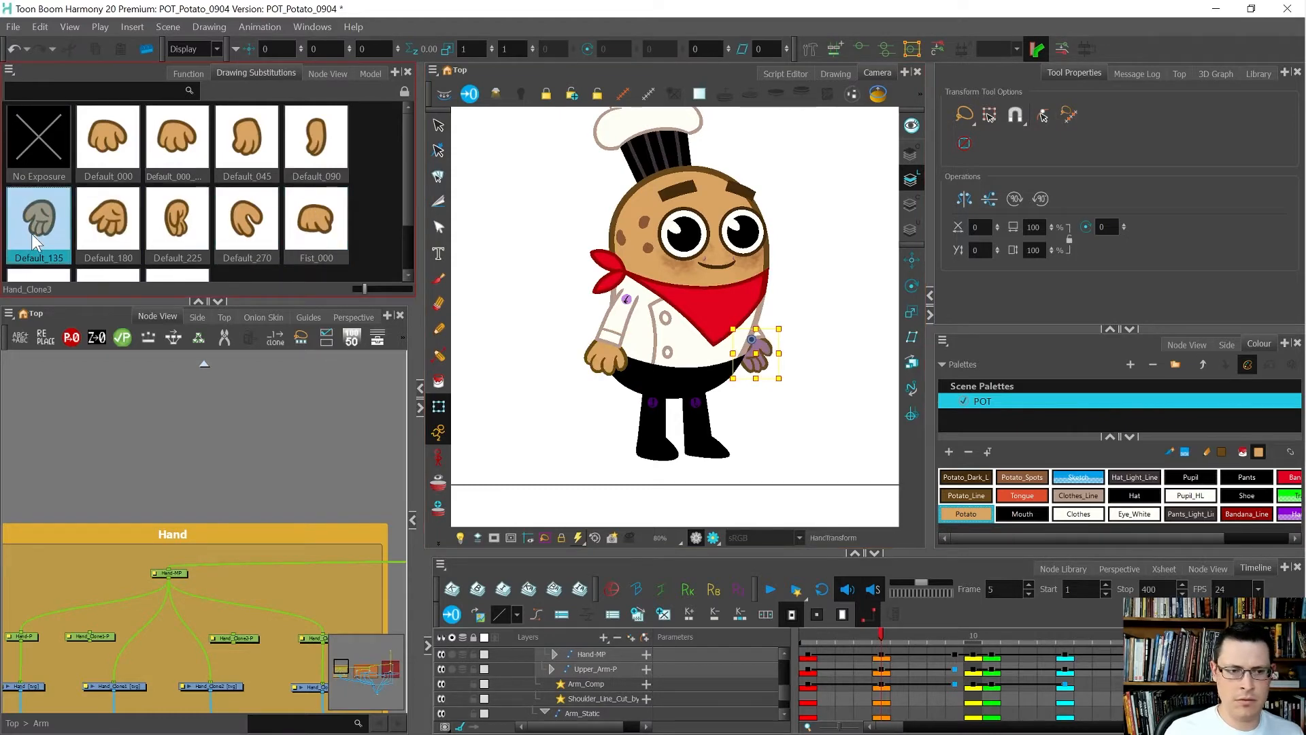
left_click(198, 234)
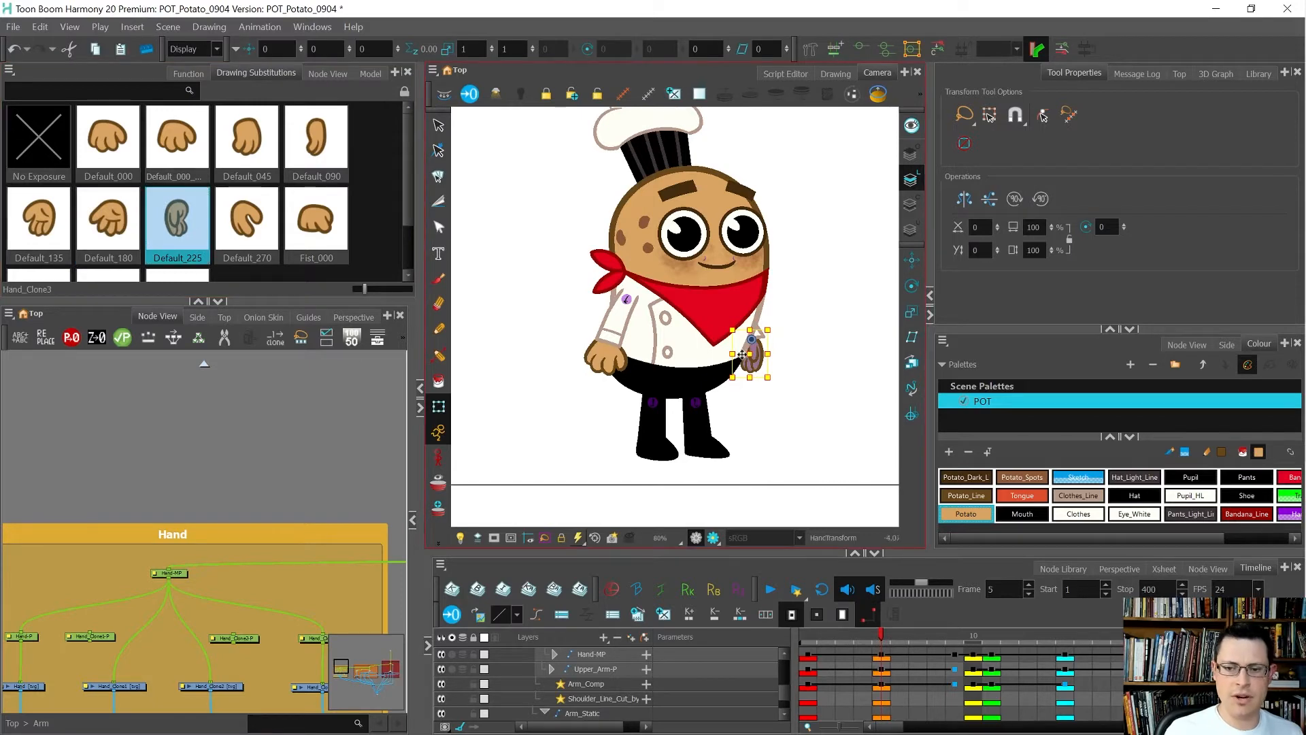
Locate the coat's nodes in the network and disable the Torso_Comp composite to reveal the whole far arm.
scroll(774, 366, "up", 3)
scroll(825, 346, "down", 3)
scroll(752, 333, "up", 2)
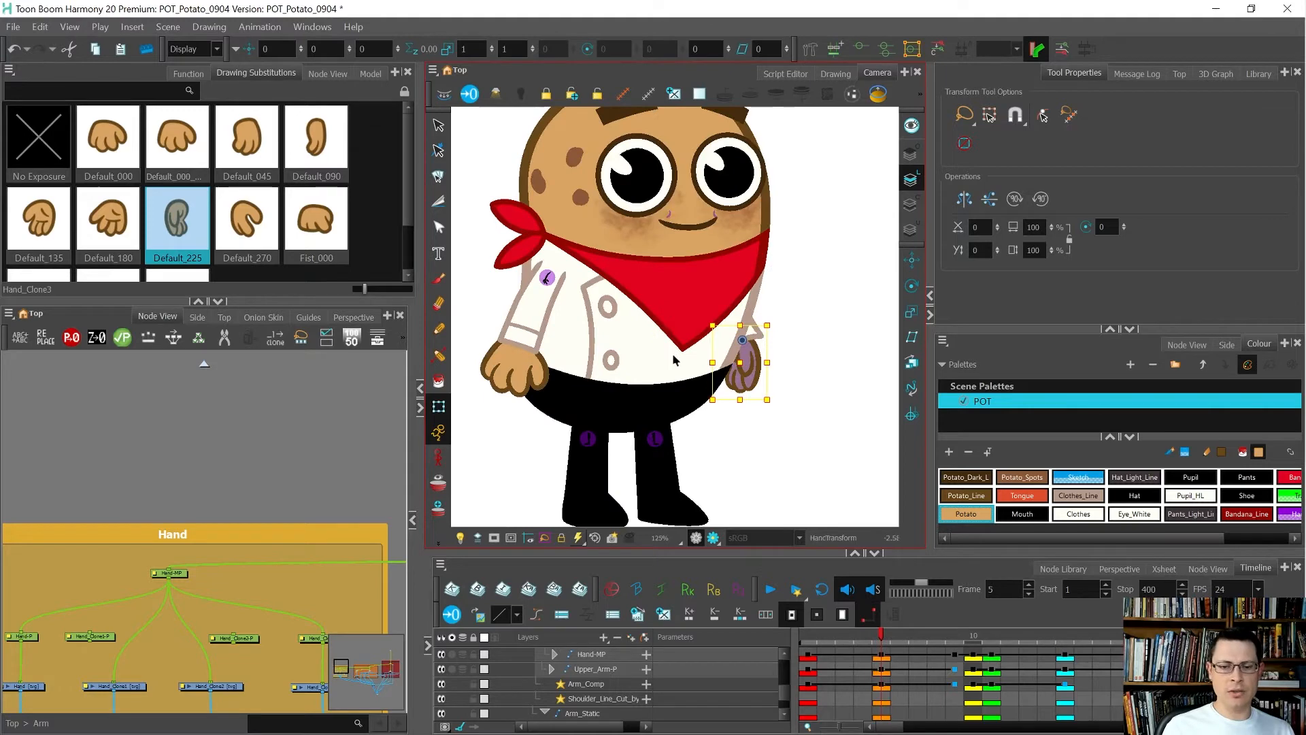
left_click(672, 354)
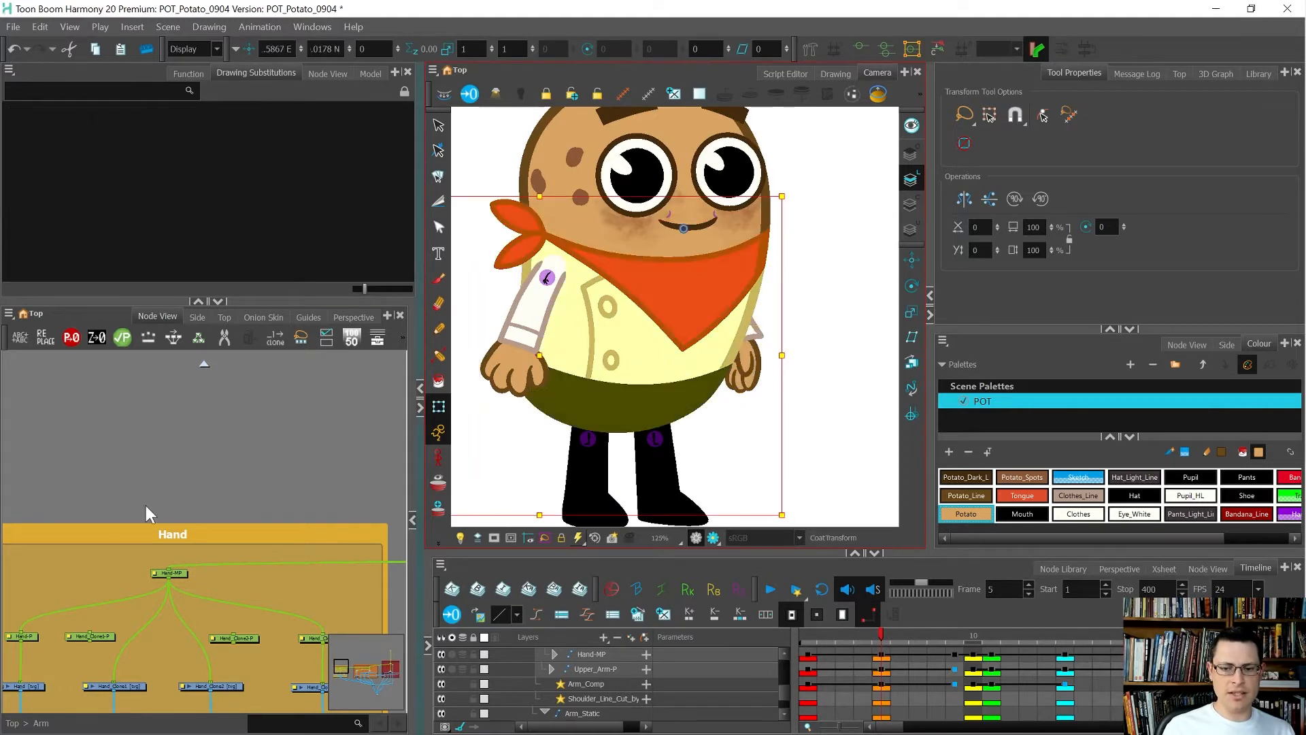
key("o")
scroll(102, 498, "down", 9)
scroll(136, 505, "up", 8)
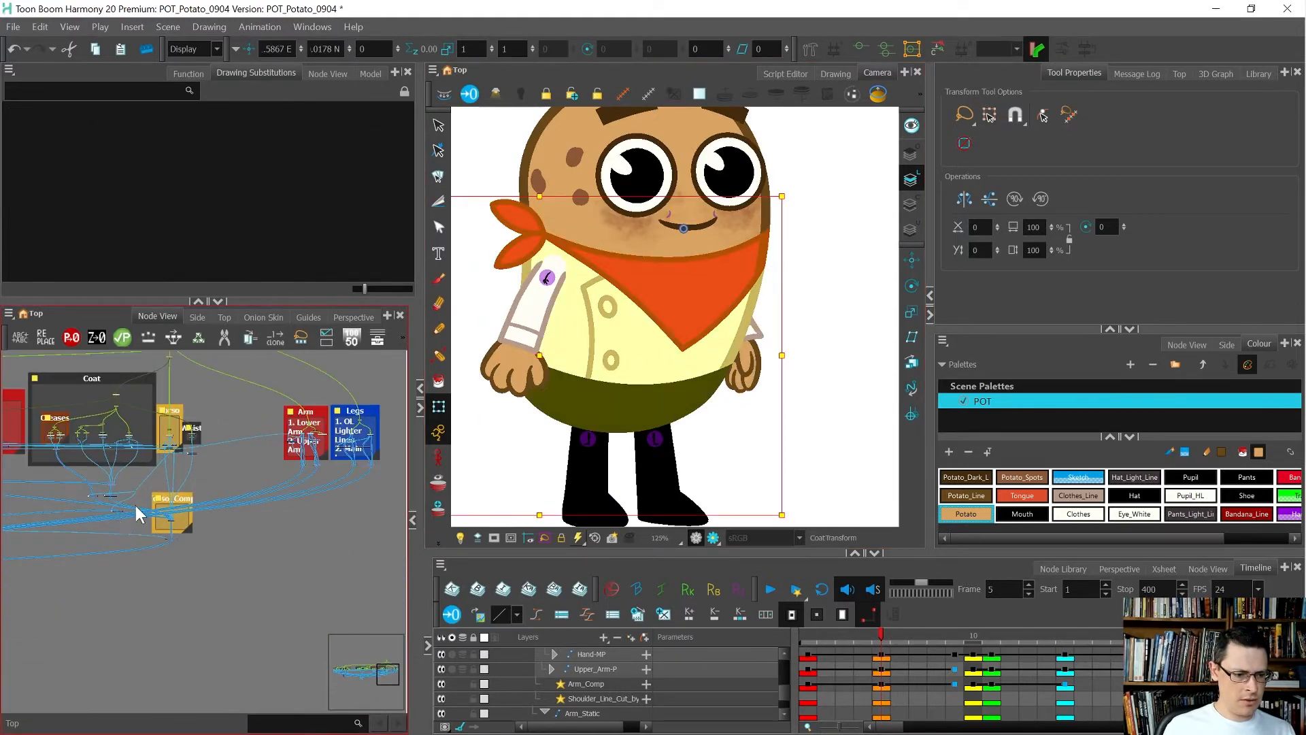
left_click(226, 577)
key("d")
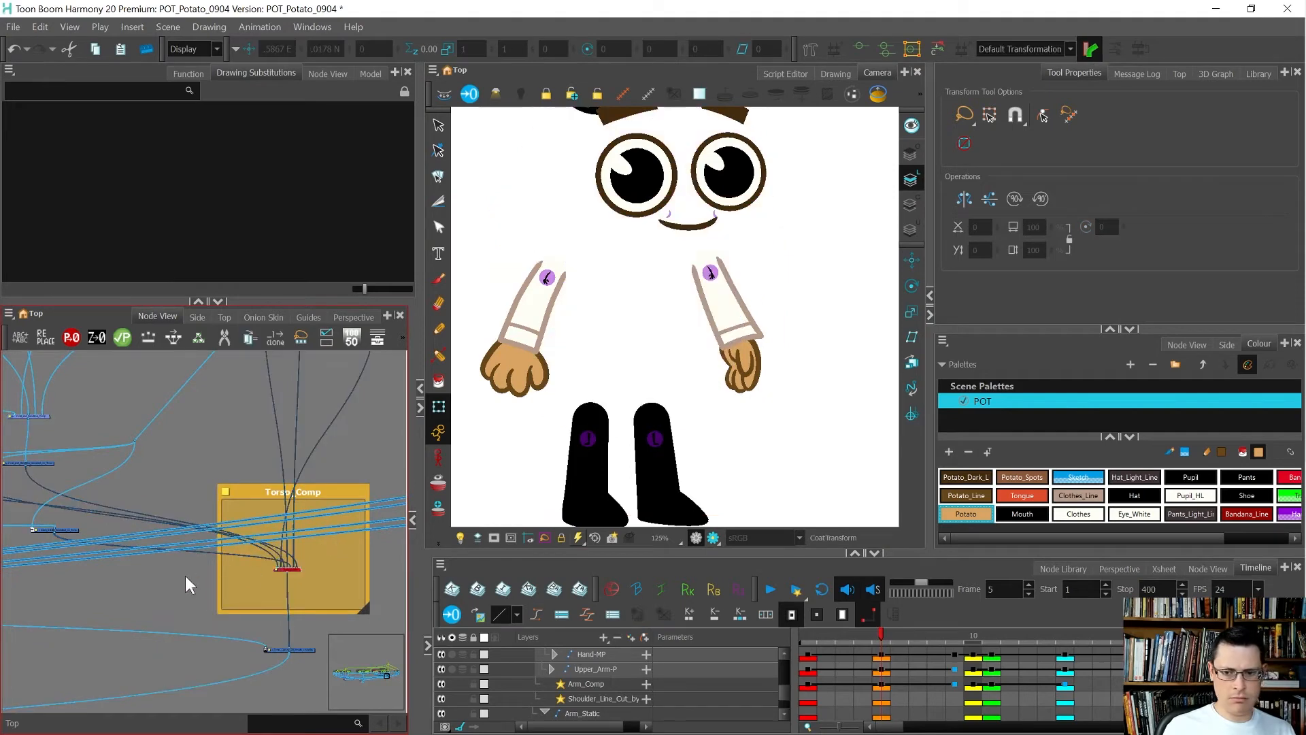
Move the far arm's Default_225 hand at frame 5 to about 0.038 E, 0.038 N so it sits under the cuff.
scroll(708, 356, "up", 3)
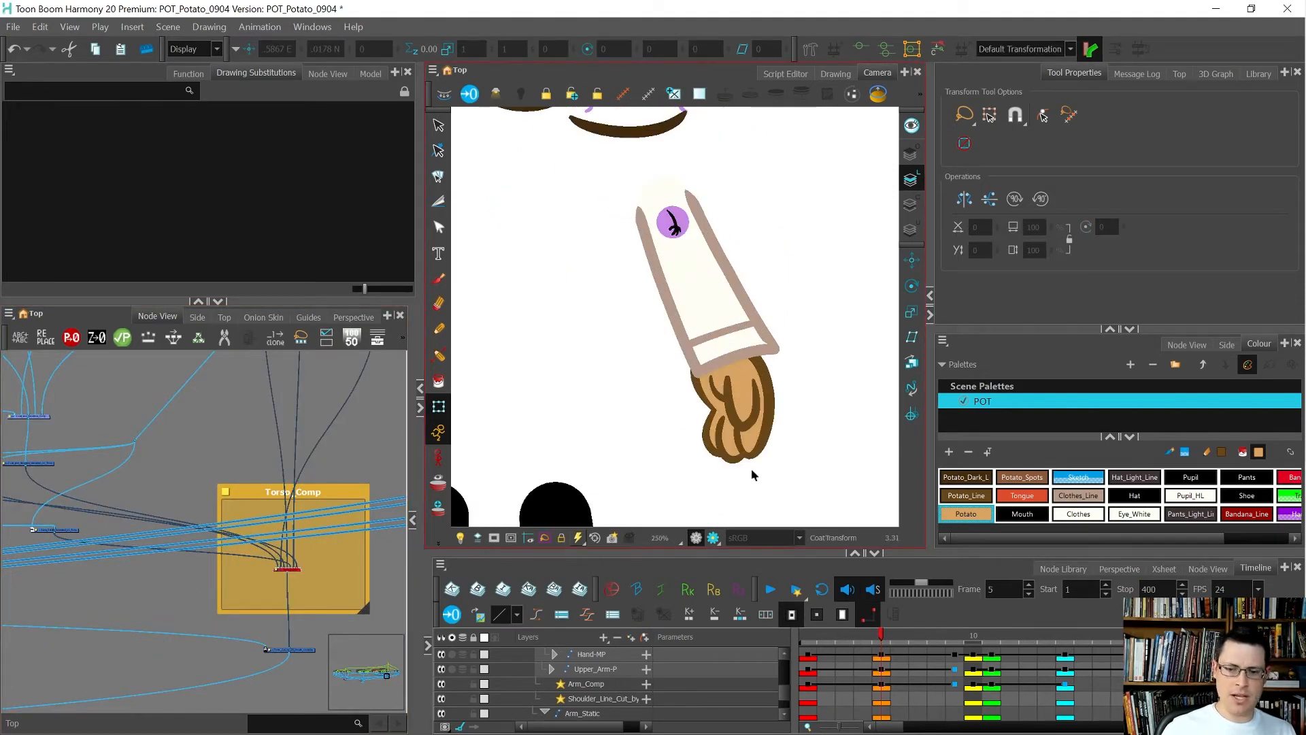
left_click(752, 400)
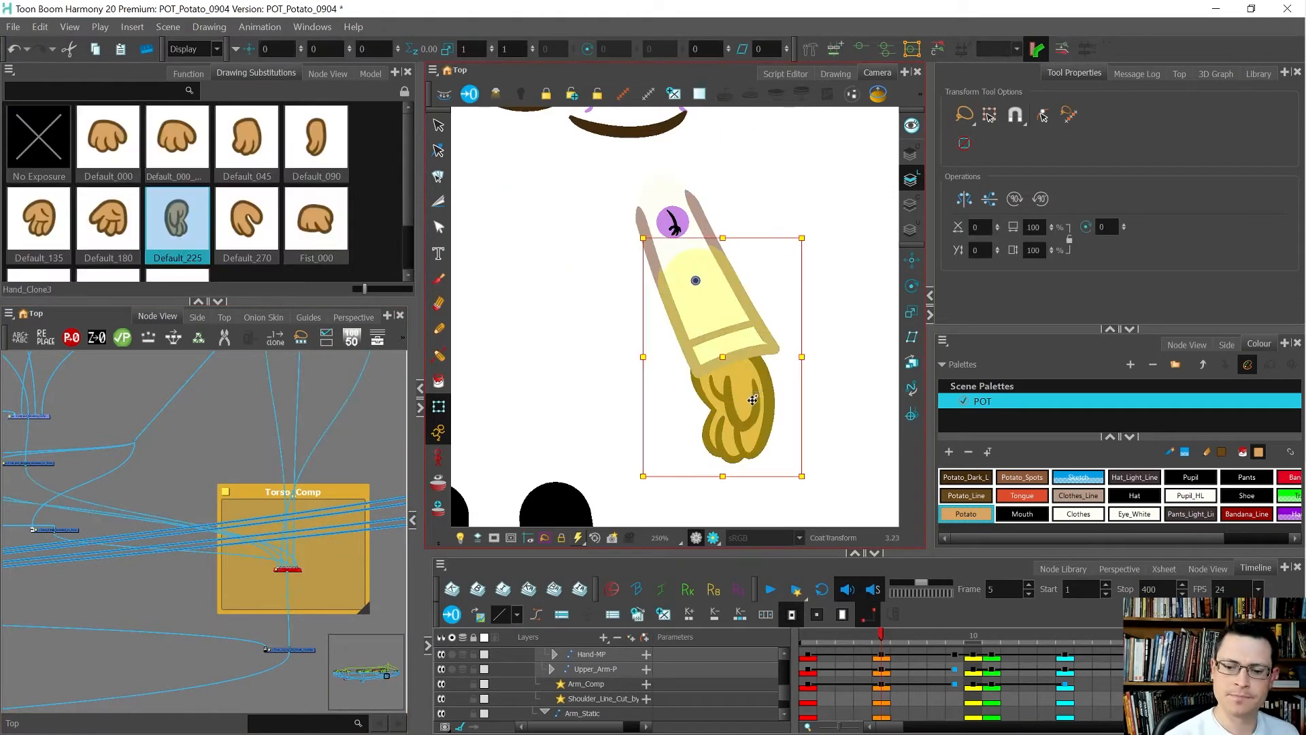
left_click(752, 400)
left_click_drag(752, 400, 764, 392)
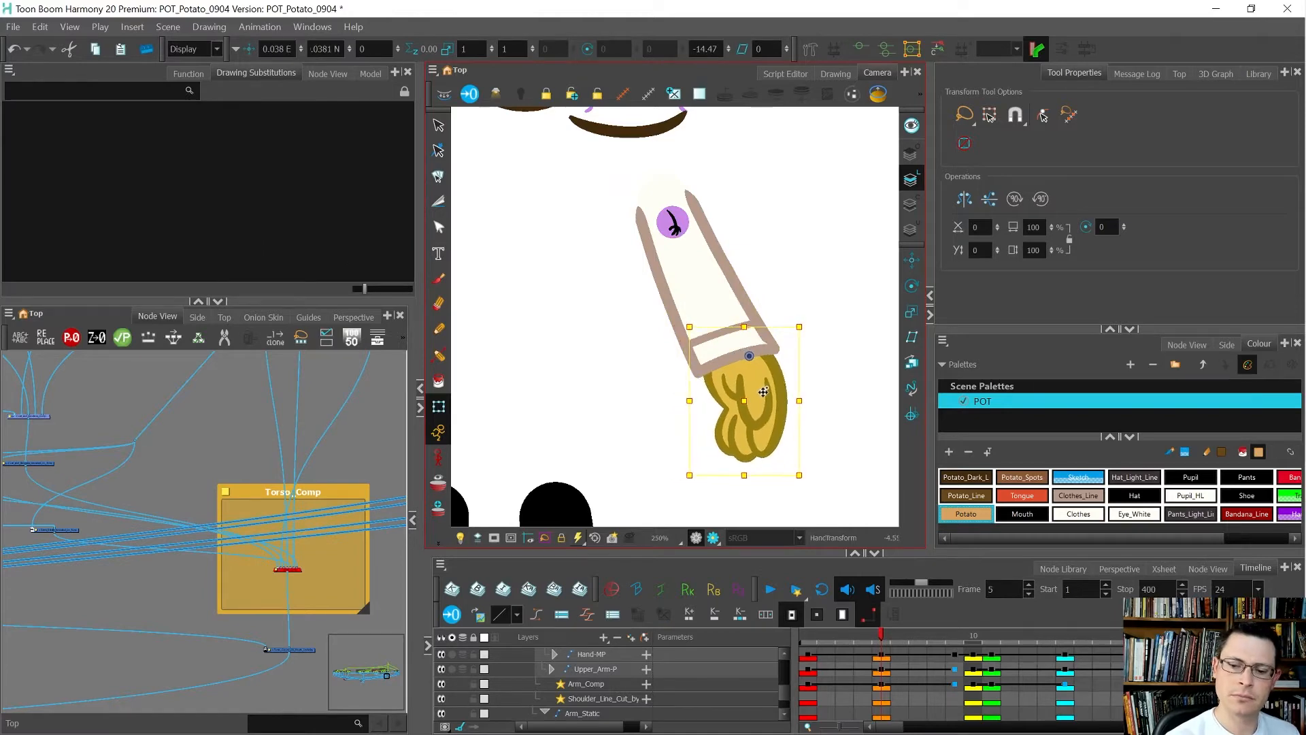
left_click(844, 398)
Reshape the far sleeve at frame 5 by pulling in the forearm's two cuff corner points and shifting the elbow's outer edge points inward.
left_click(777, 350)
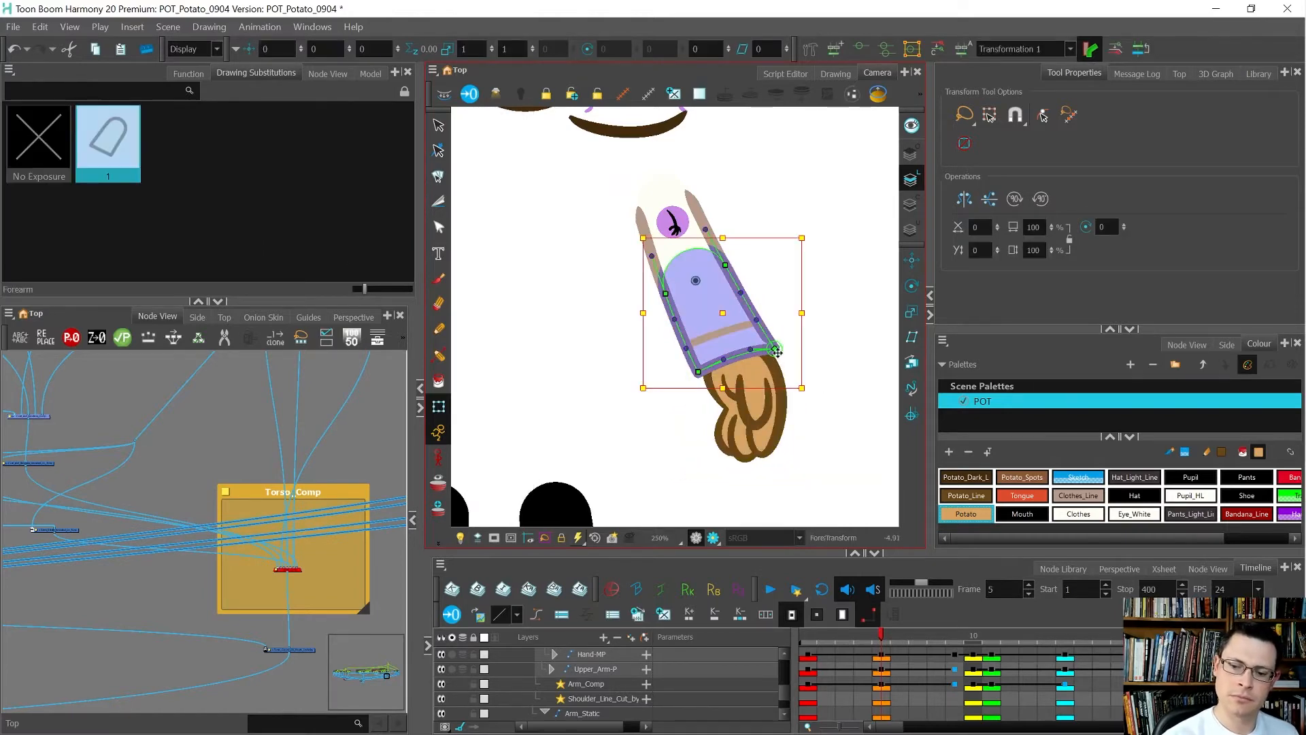
left_click_drag(777, 351, 757, 319)
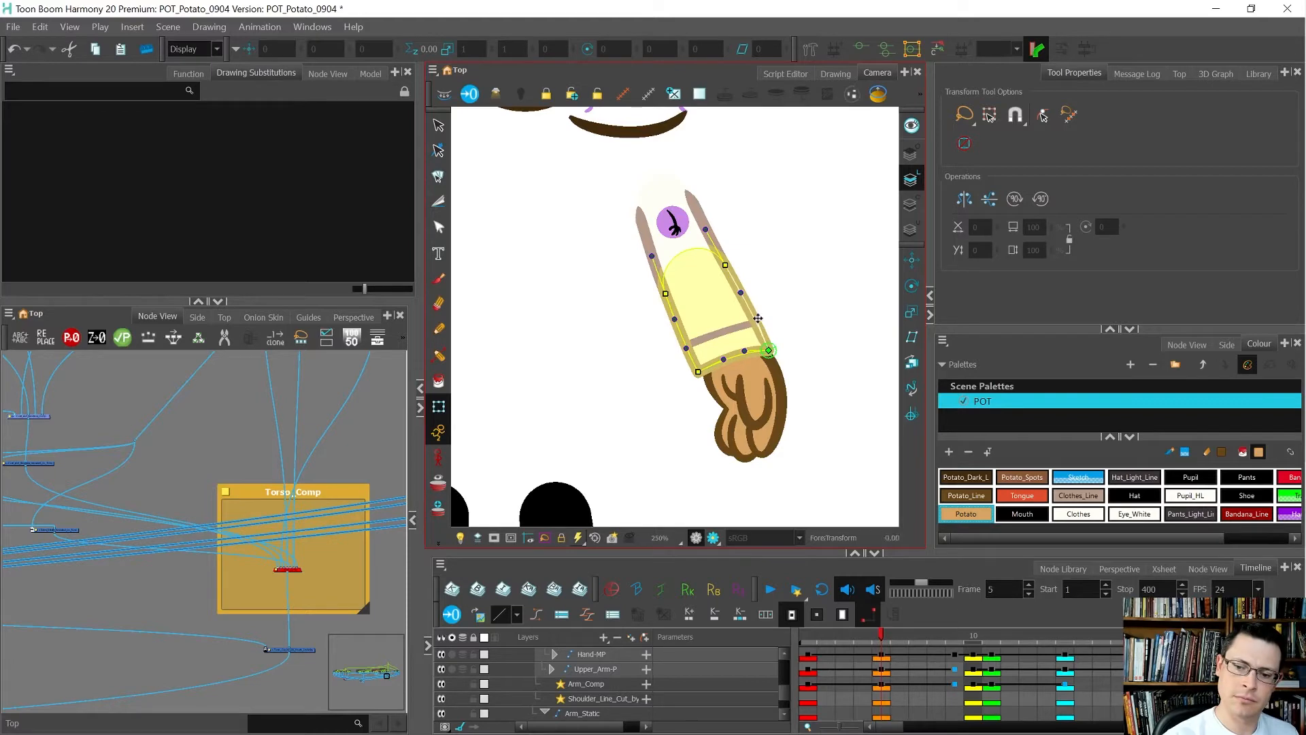
left_click_drag(698, 372, 703, 373)
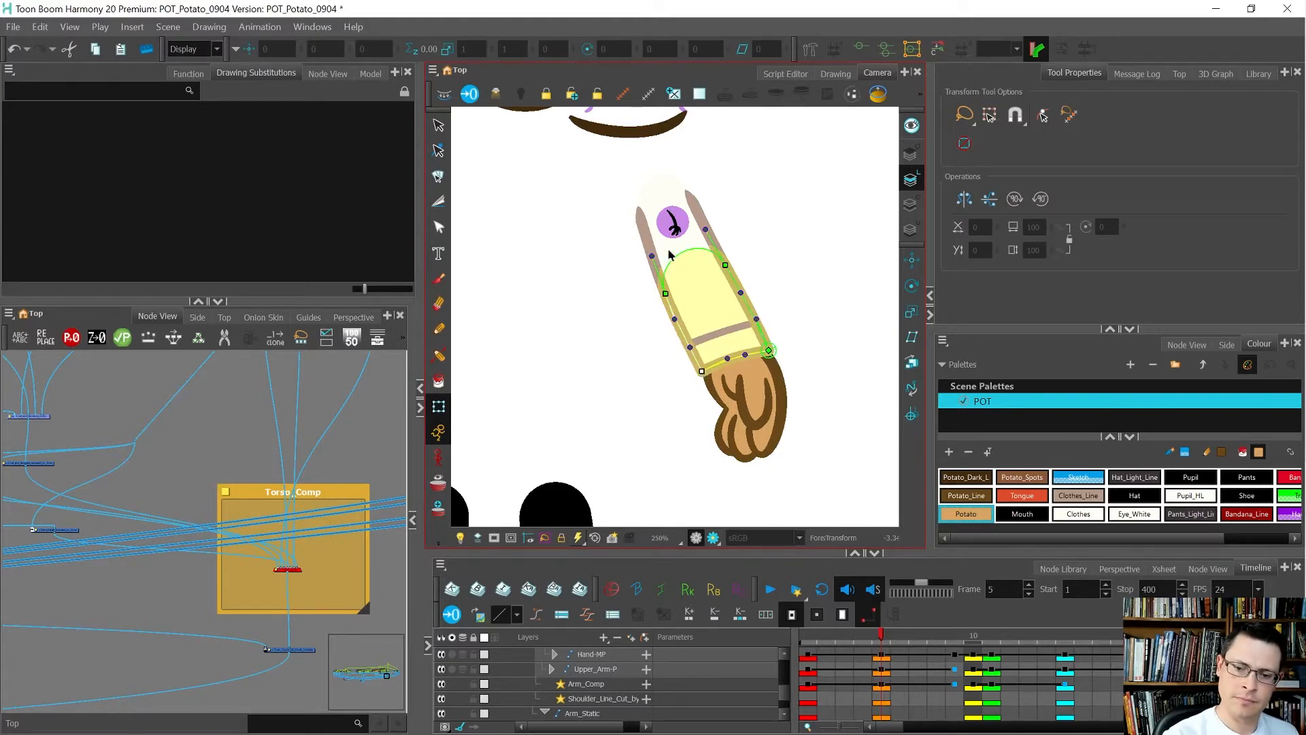
scroll(671, 287, "up", 4)
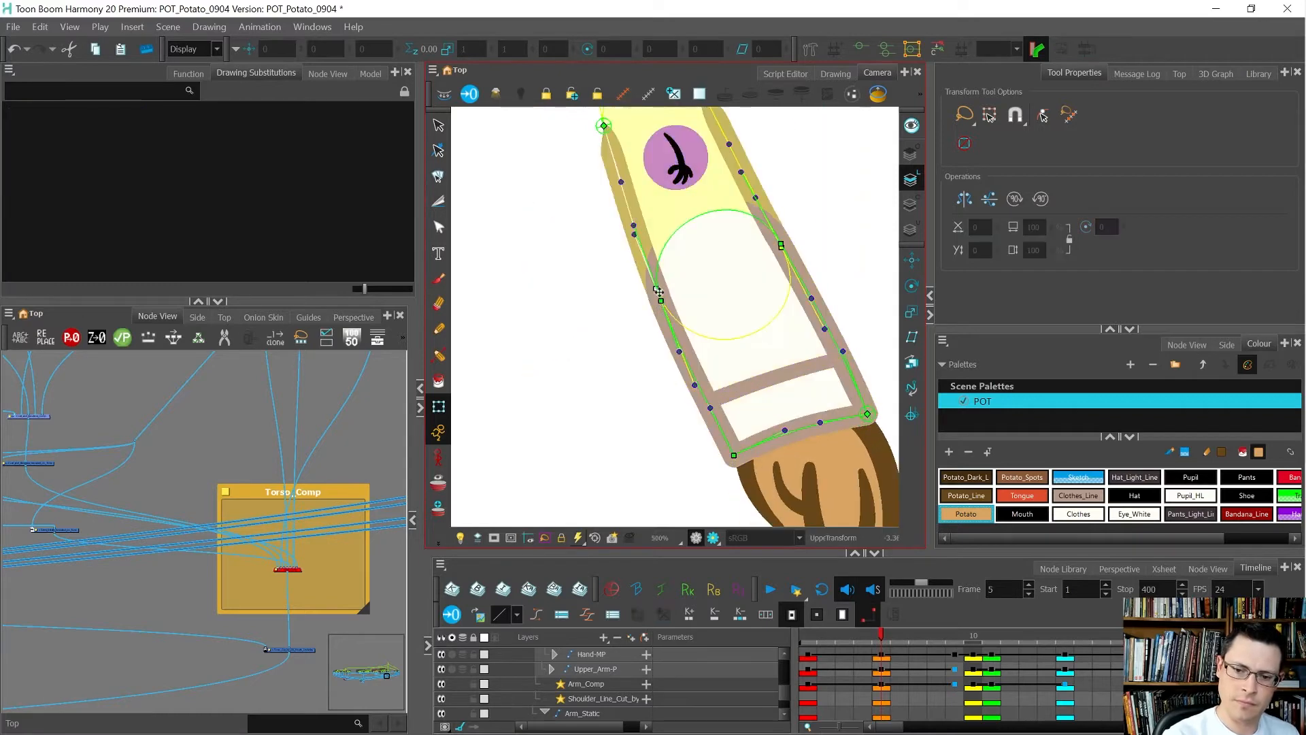
left_click_drag(658, 291, 663, 290)
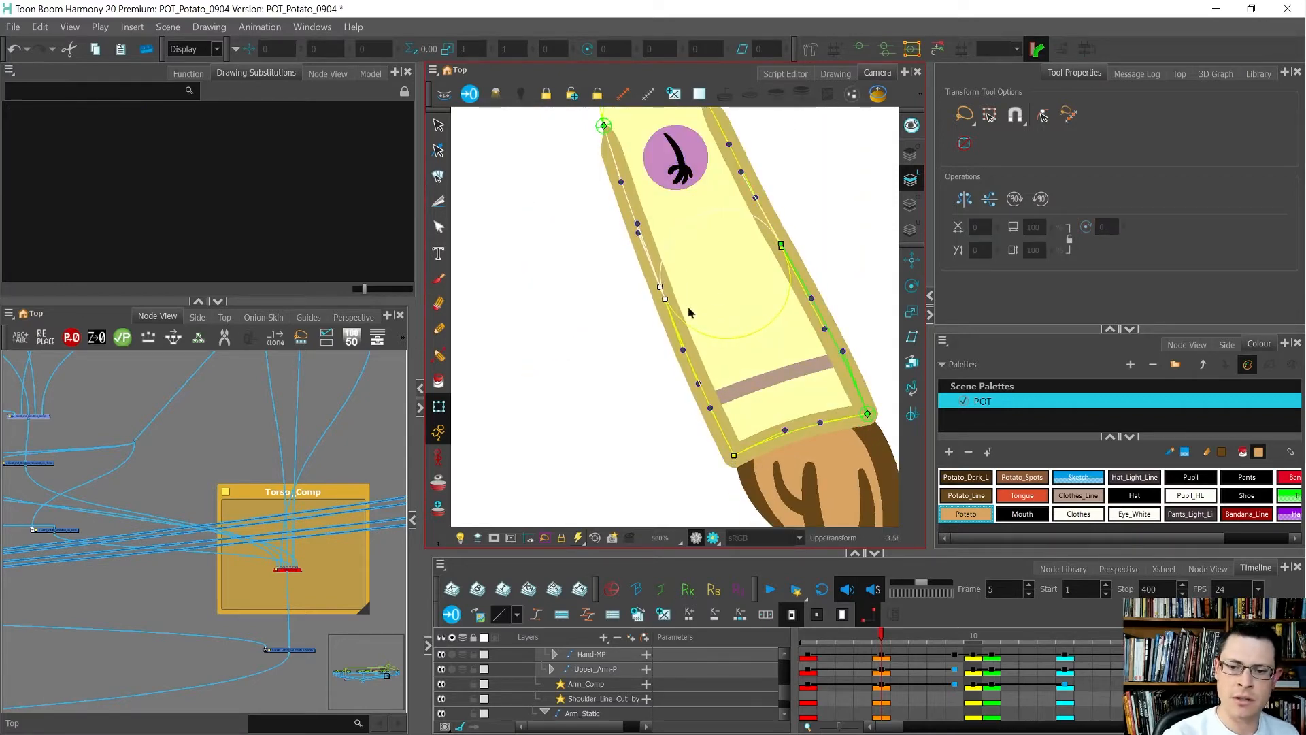
Nudge the far sleeve's outer elbow deformation point slightly upward at frame 5 to smooth the sleeve edge, and deselect the arm.
scroll(783, 246, "up", 2)
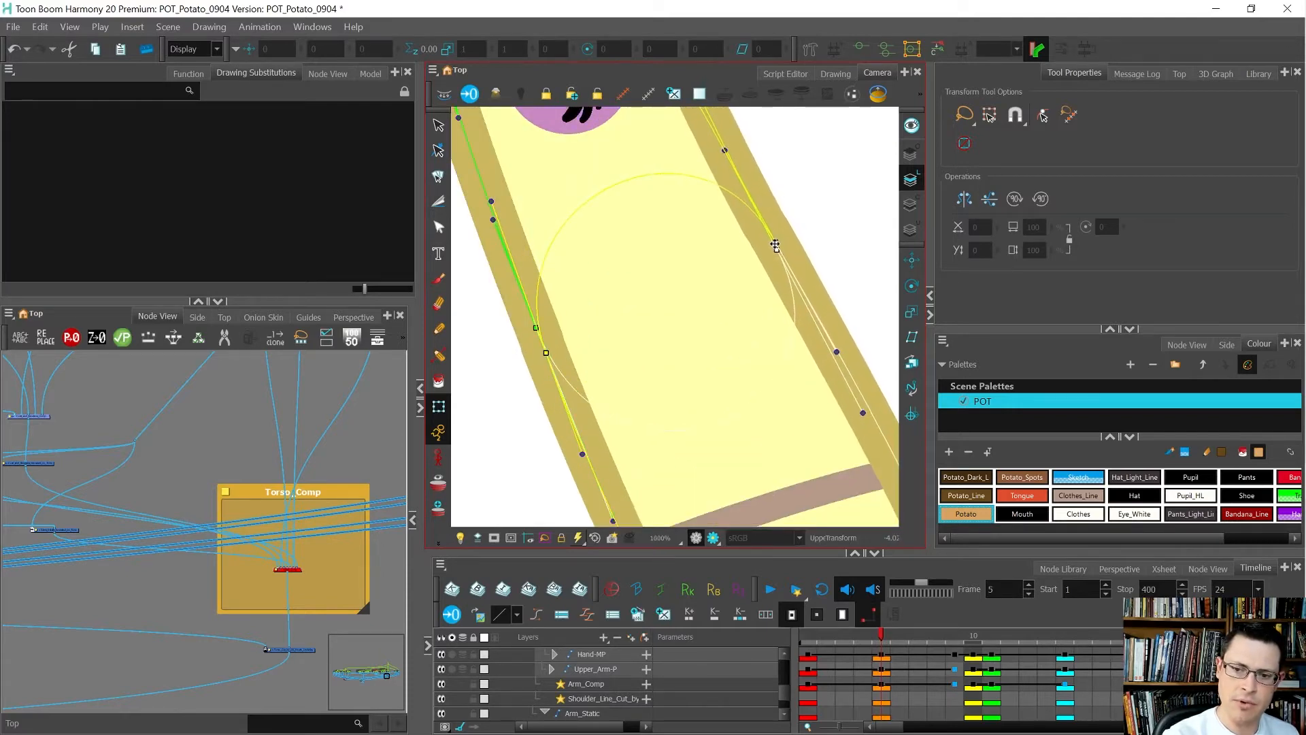
scroll(779, 245, "down", 3)
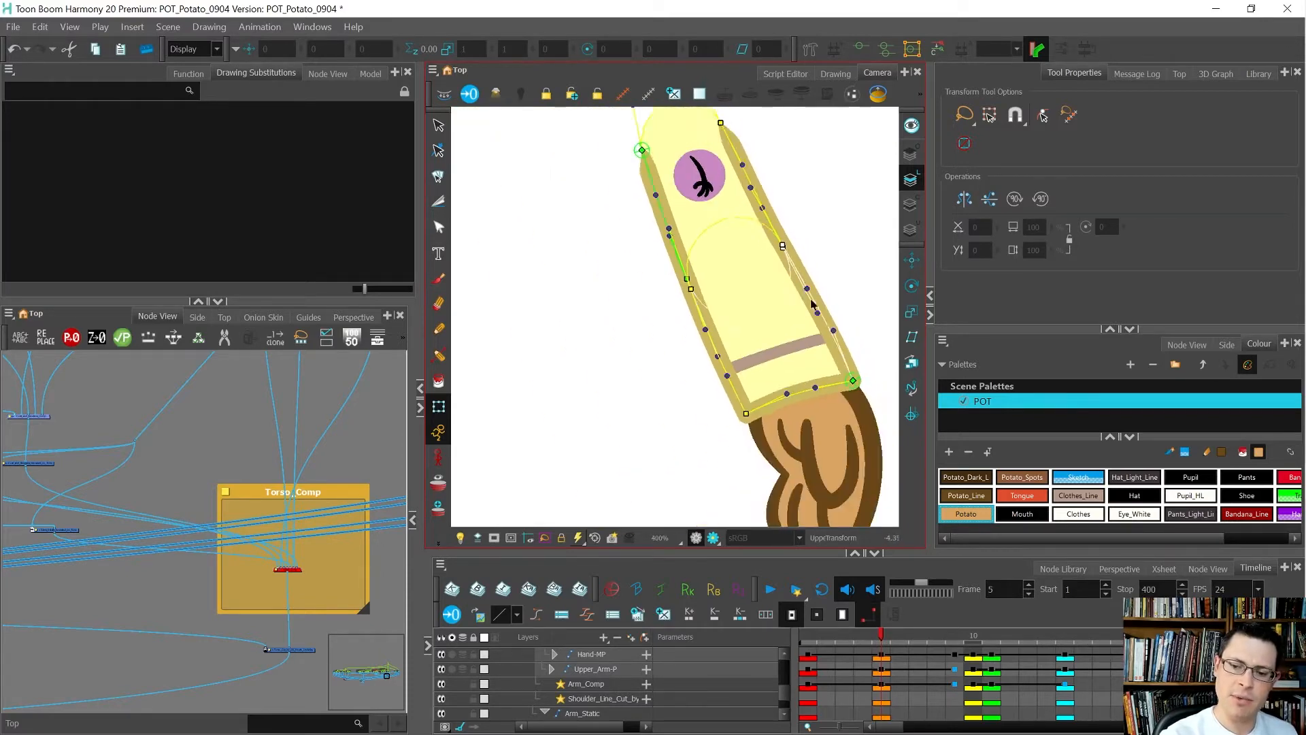
scroll(816, 307, "down", 1)
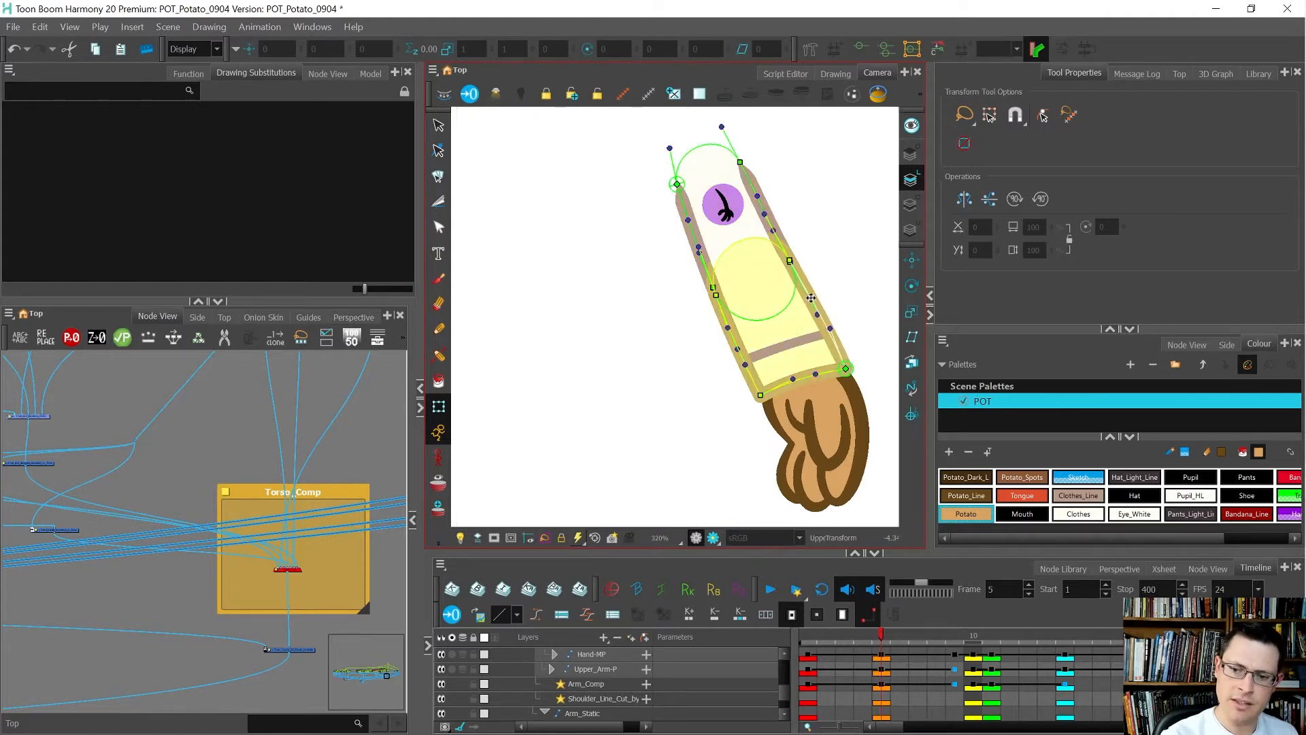
scroll(803, 275, "up", 3)
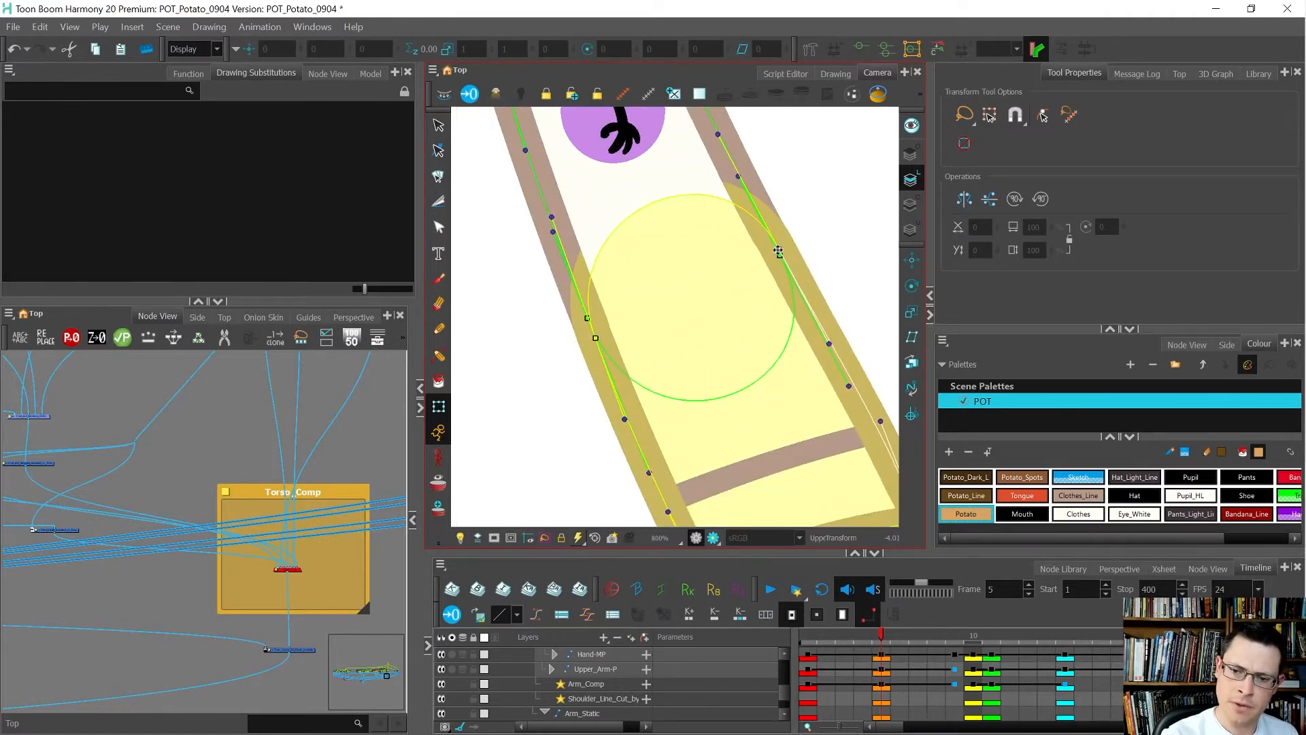
left_click_drag(779, 251, 778, 239)
scroll(778, 234, "down", 2)
scroll(780, 245, "up", 2)
scroll(778, 242, "down", 2)
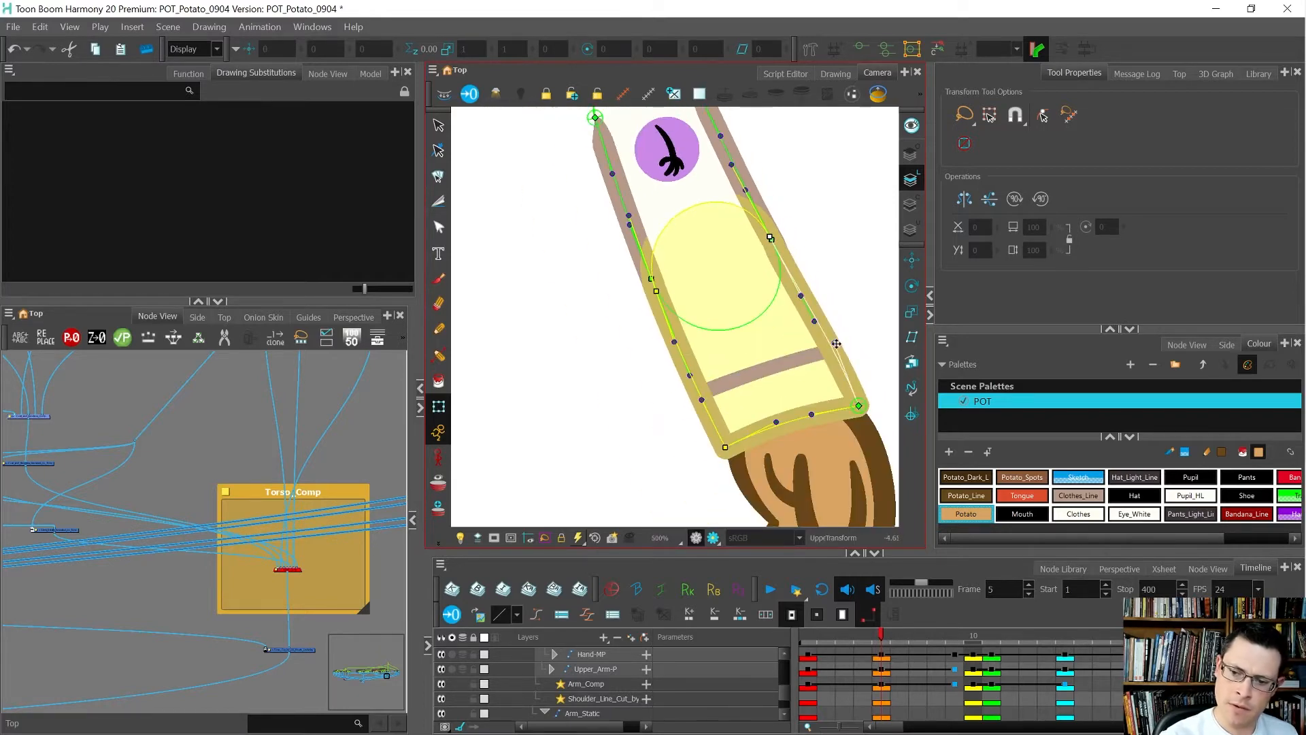
left_click(849, 359)
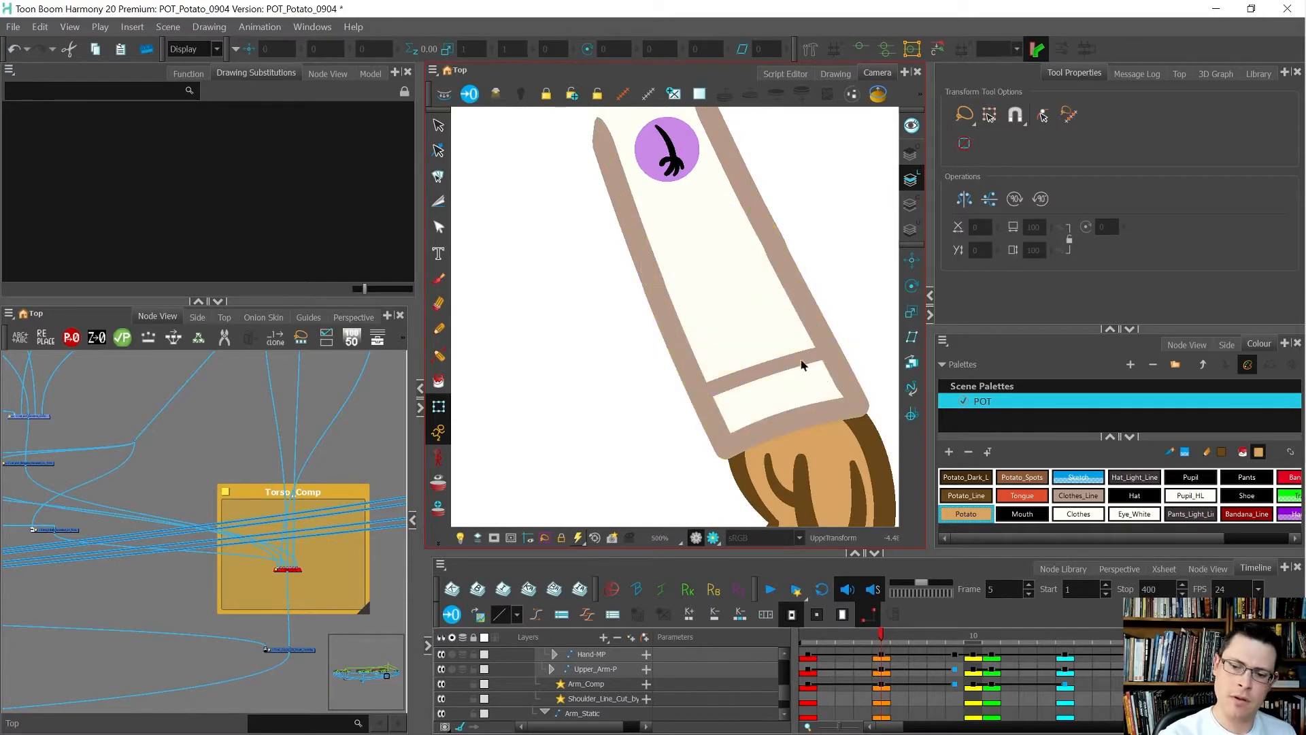
Select the far arm's cuff line peg and flip between the neighbouring key poses to compare the arm up to frame 9.
left_click(801, 366)
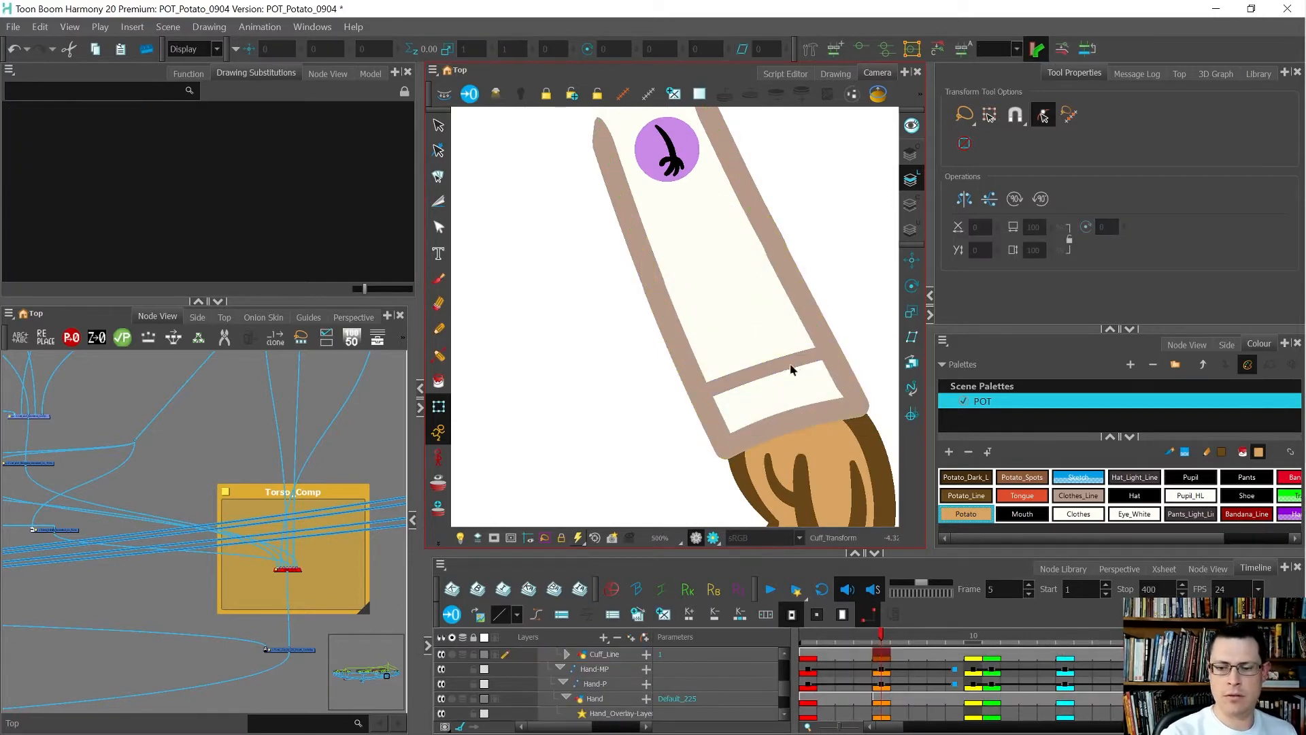
key("b")
key("semicolon")
scroll(674, 395, "down", 2)
key("apostrophe")
key("apostrophe")
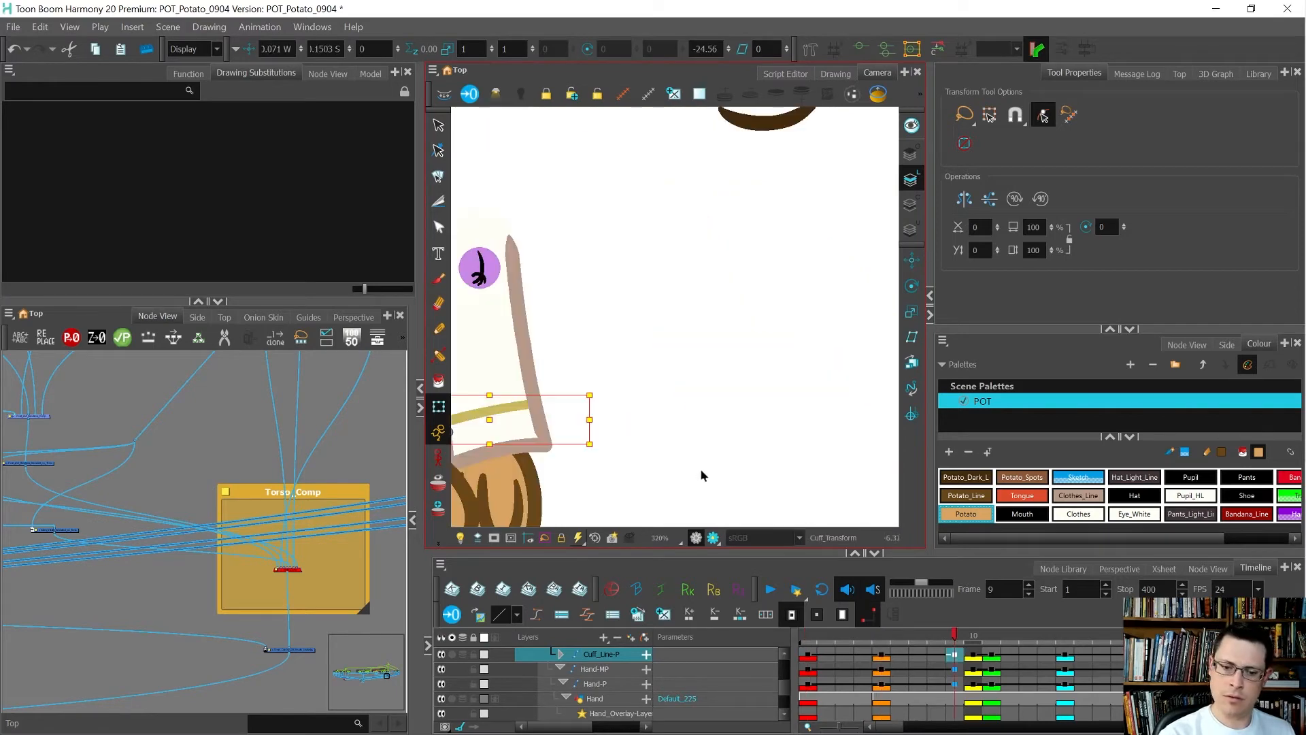
key("semicolon")
key("apostrophe")
key("semicolon")
scroll(705, 463, "down", 5)
key("apostrophe")
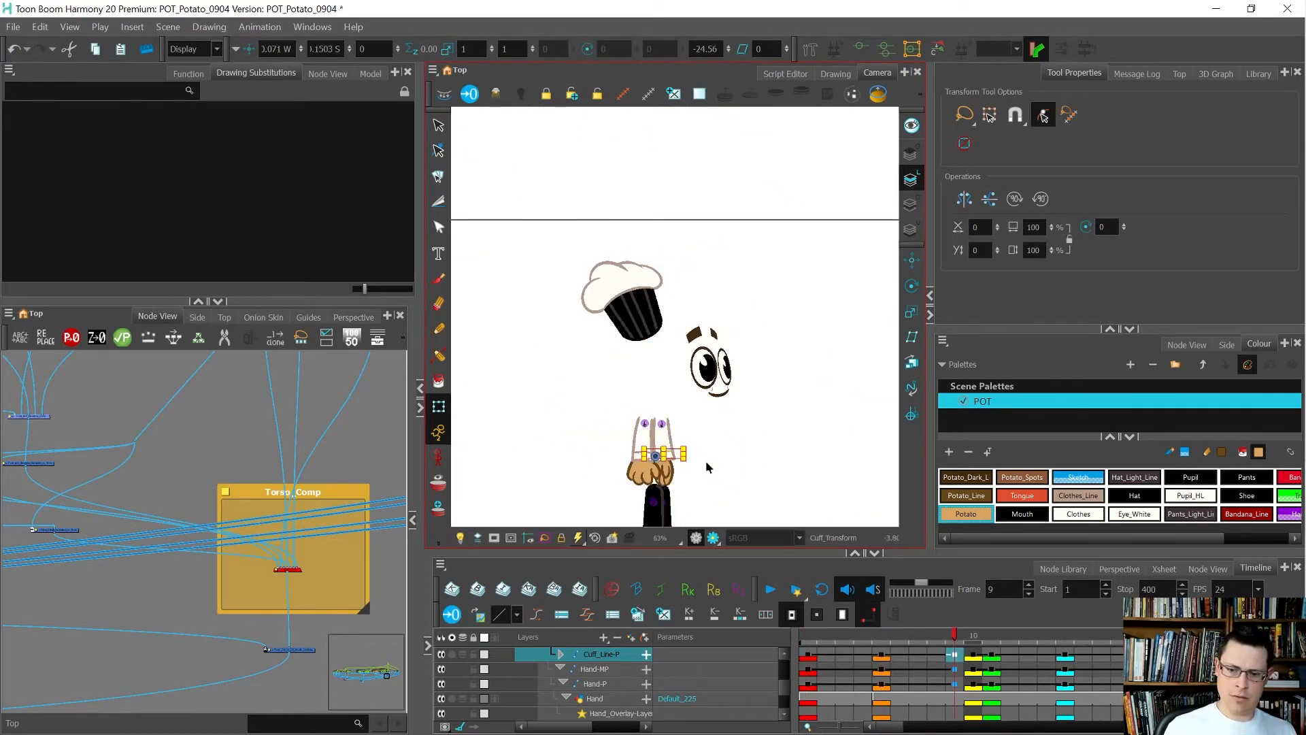
scroll(667, 465, "up", 3)
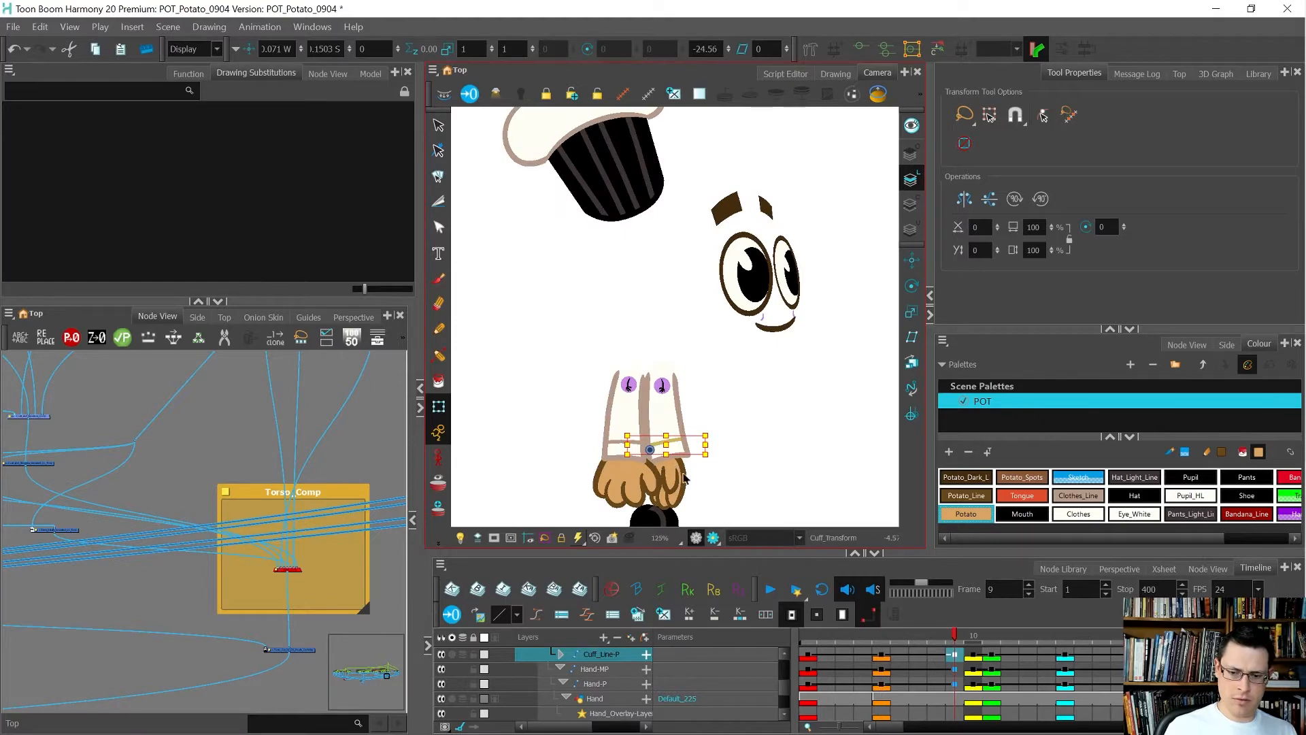
Compare the Default_180, Default_135 and Default_225 drawings on the far hand at frame 9, ending on Default_225.
left_click(685, 478)
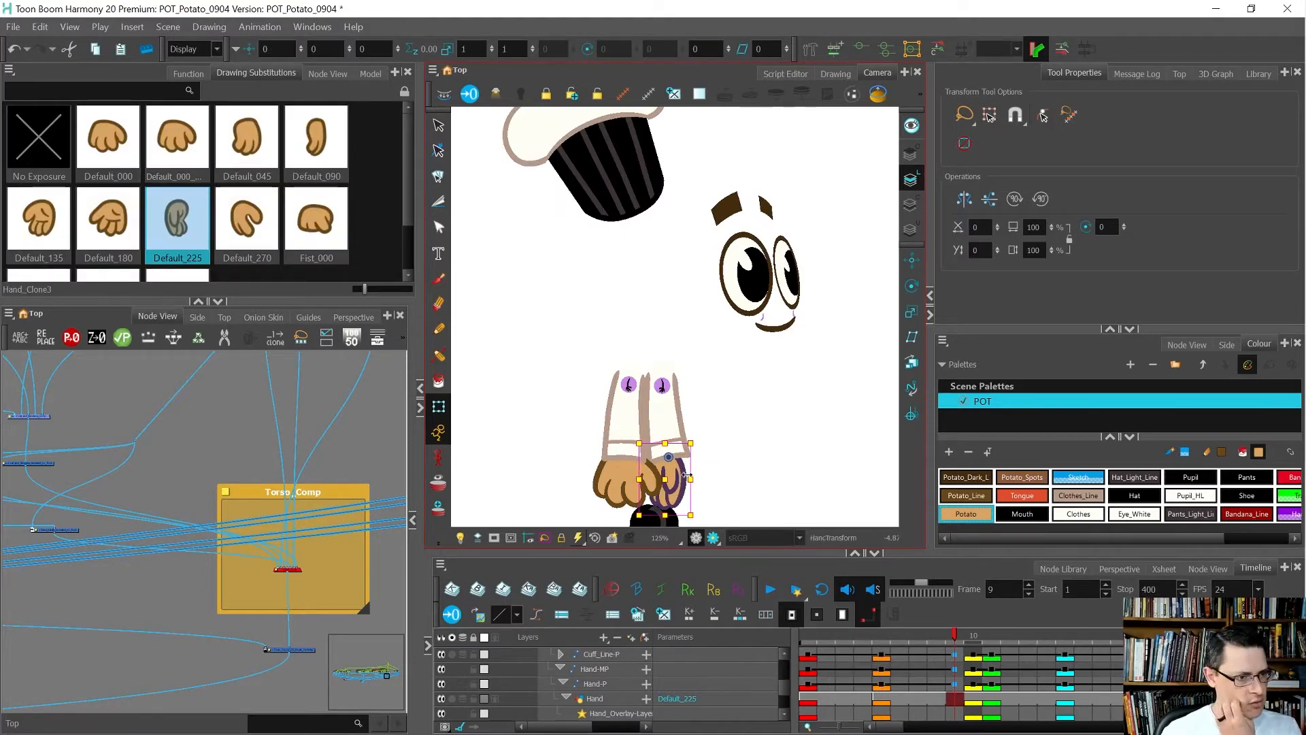
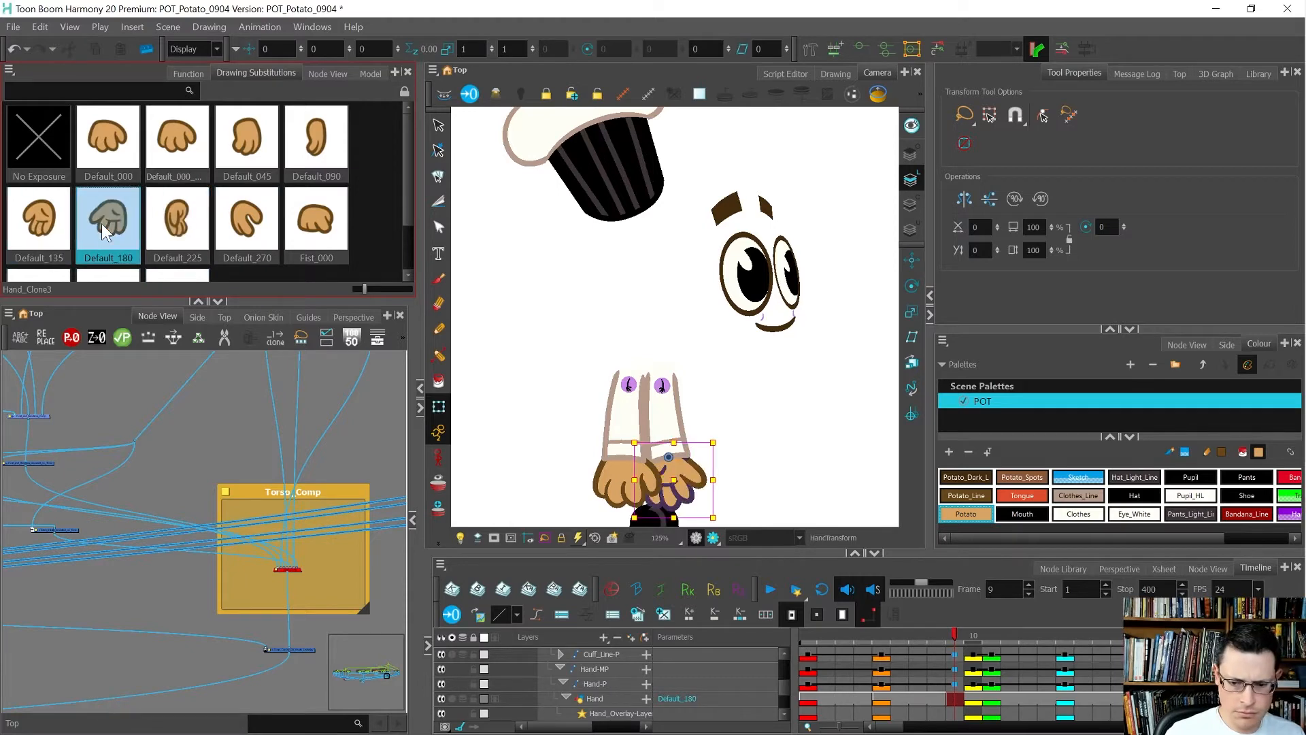
left_click(43, 239)
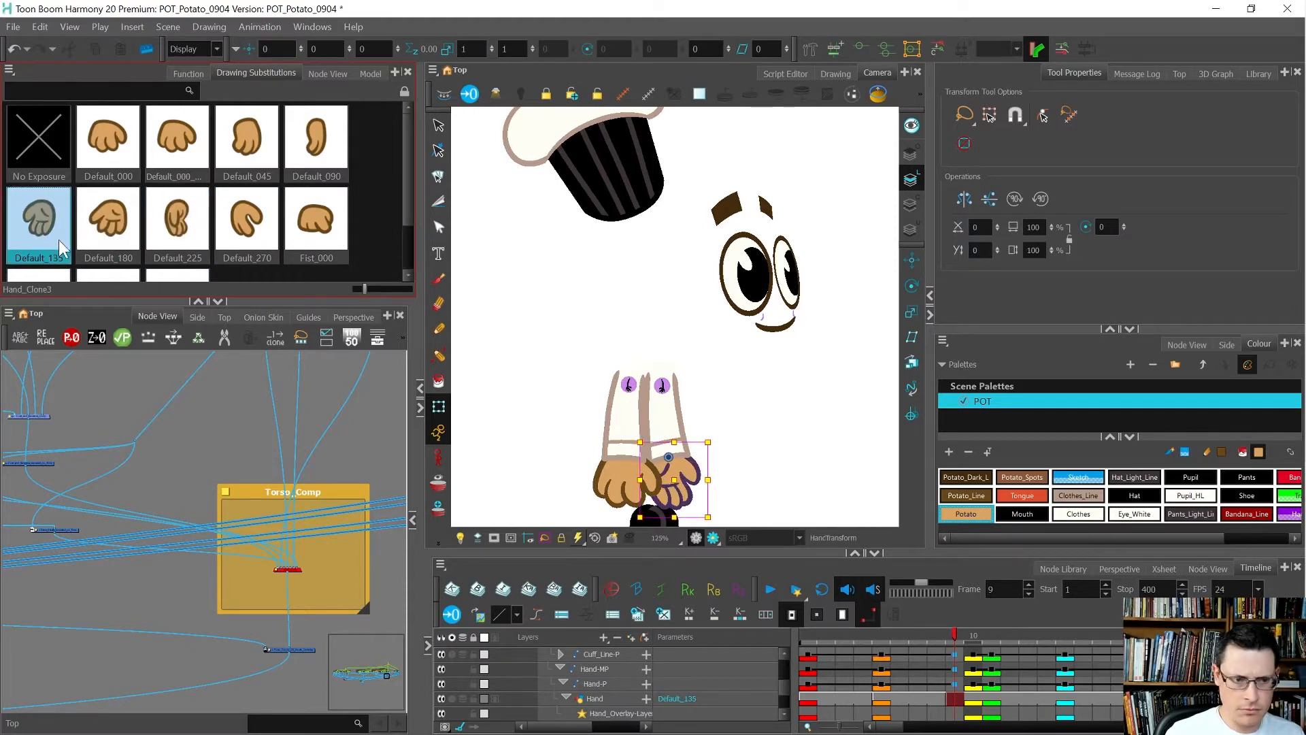
left_click(96, 235)
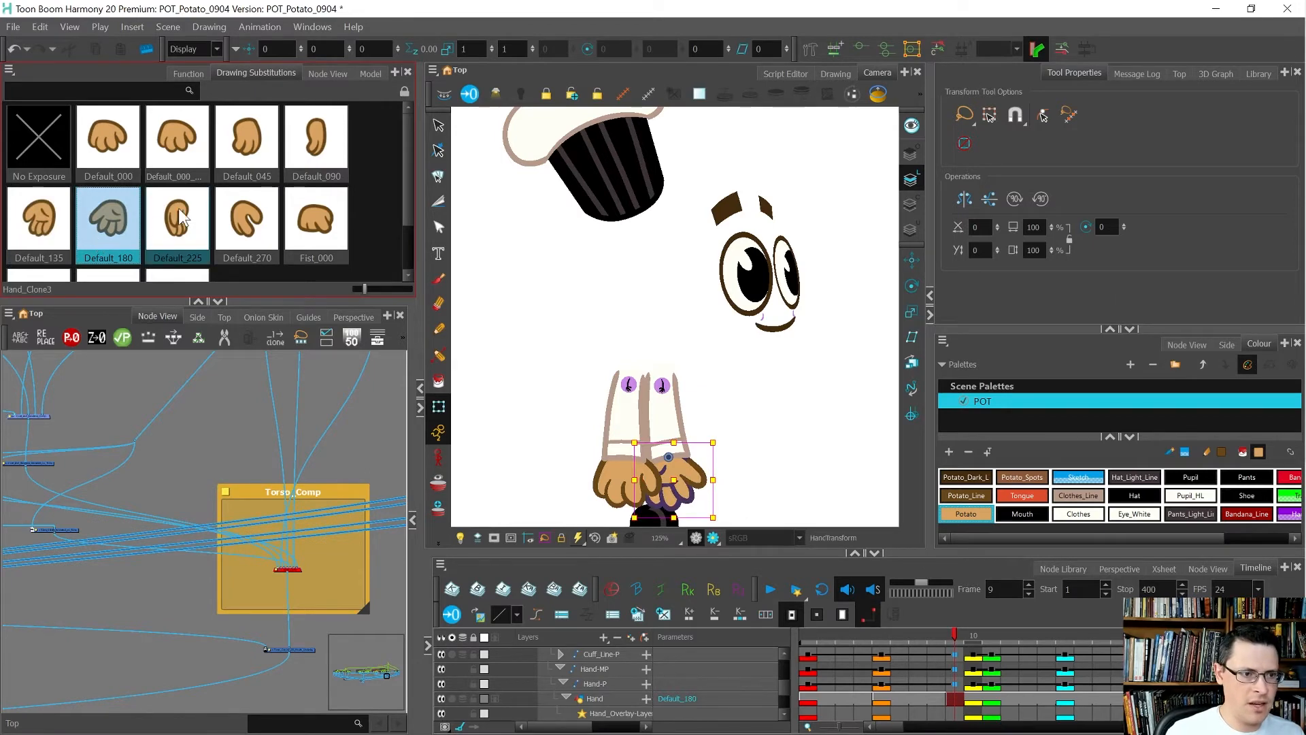
left_click(183, 219)
left_click(112, 231)
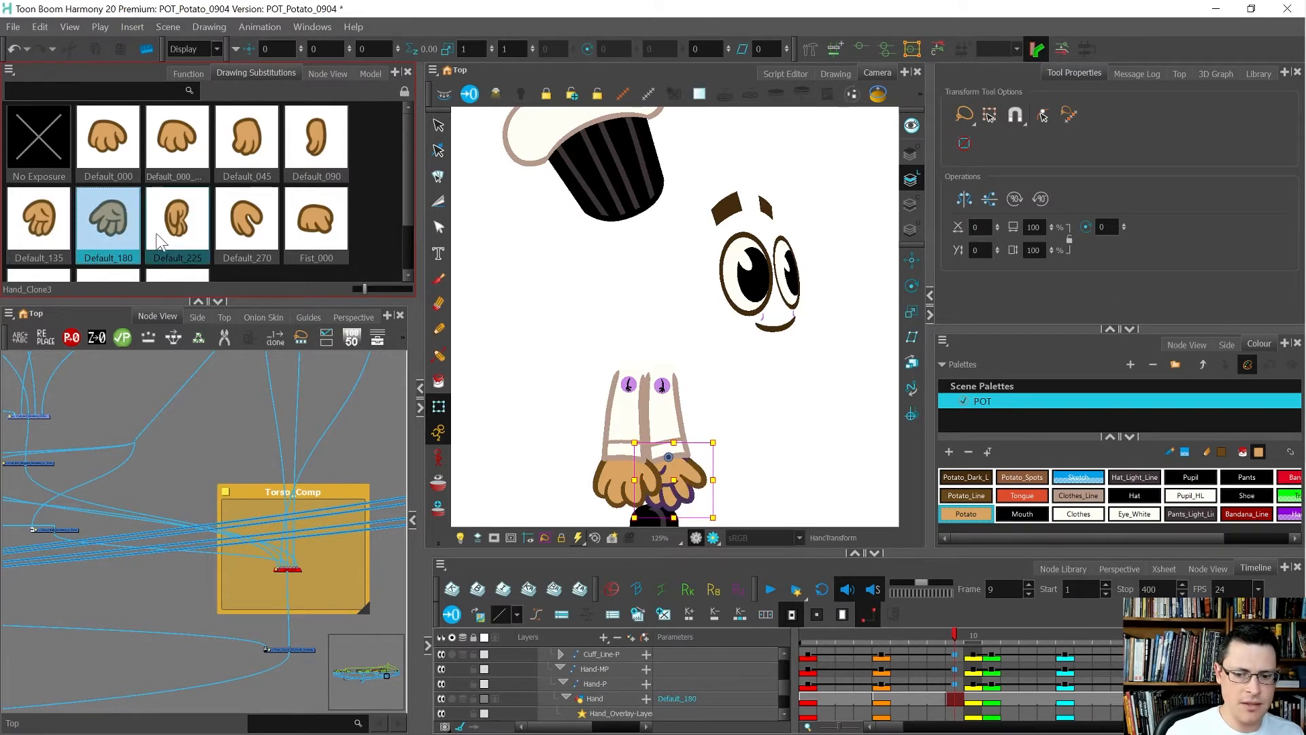
left_click(171, 224)
left_click(112, 235)
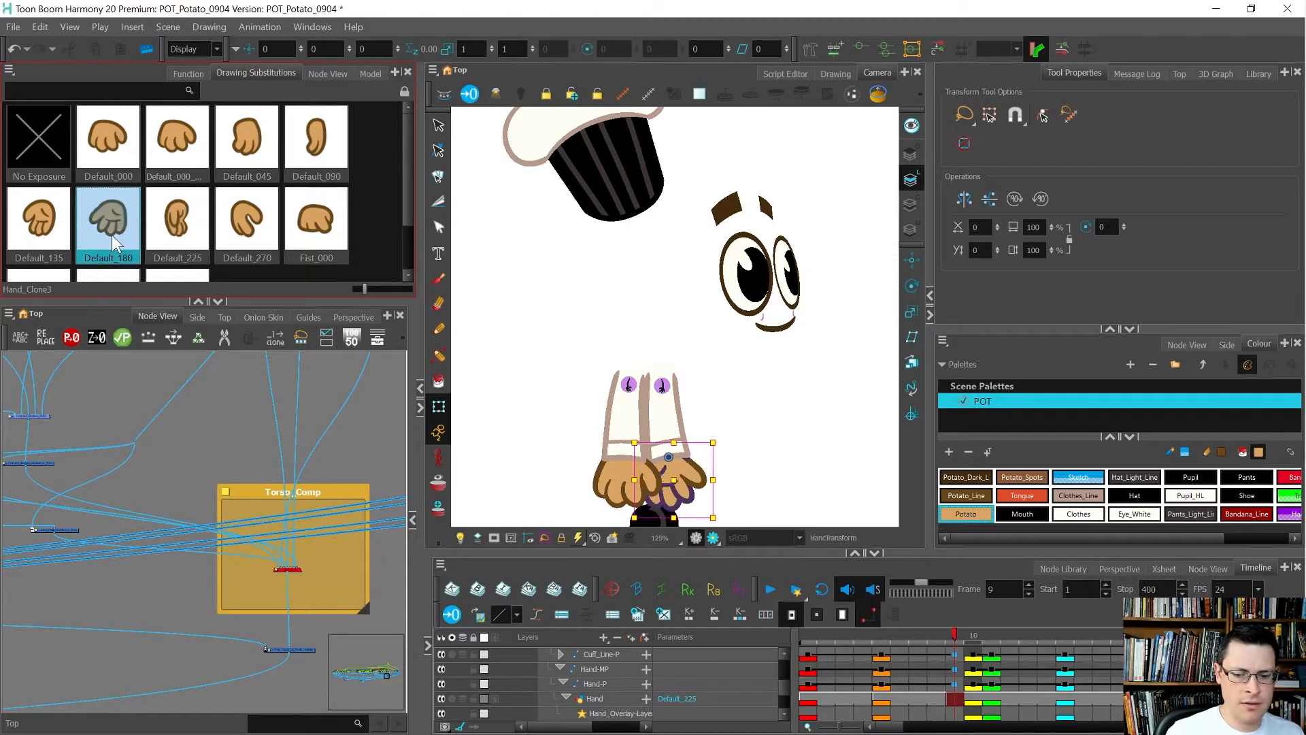
left_click(173, 238)
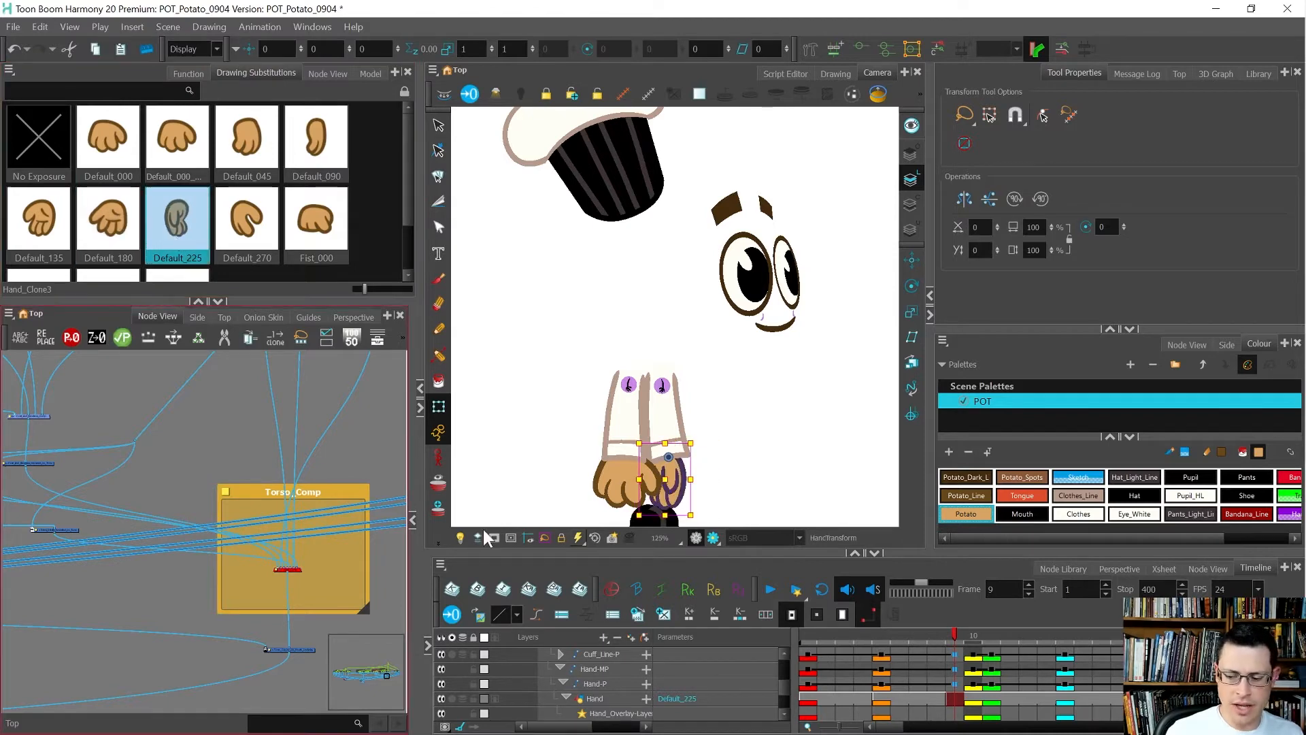
Collapse the timeline layers and review the PTO_Scene-P poses at frames 9, 18, 16 and 28.
key("alt+minus")
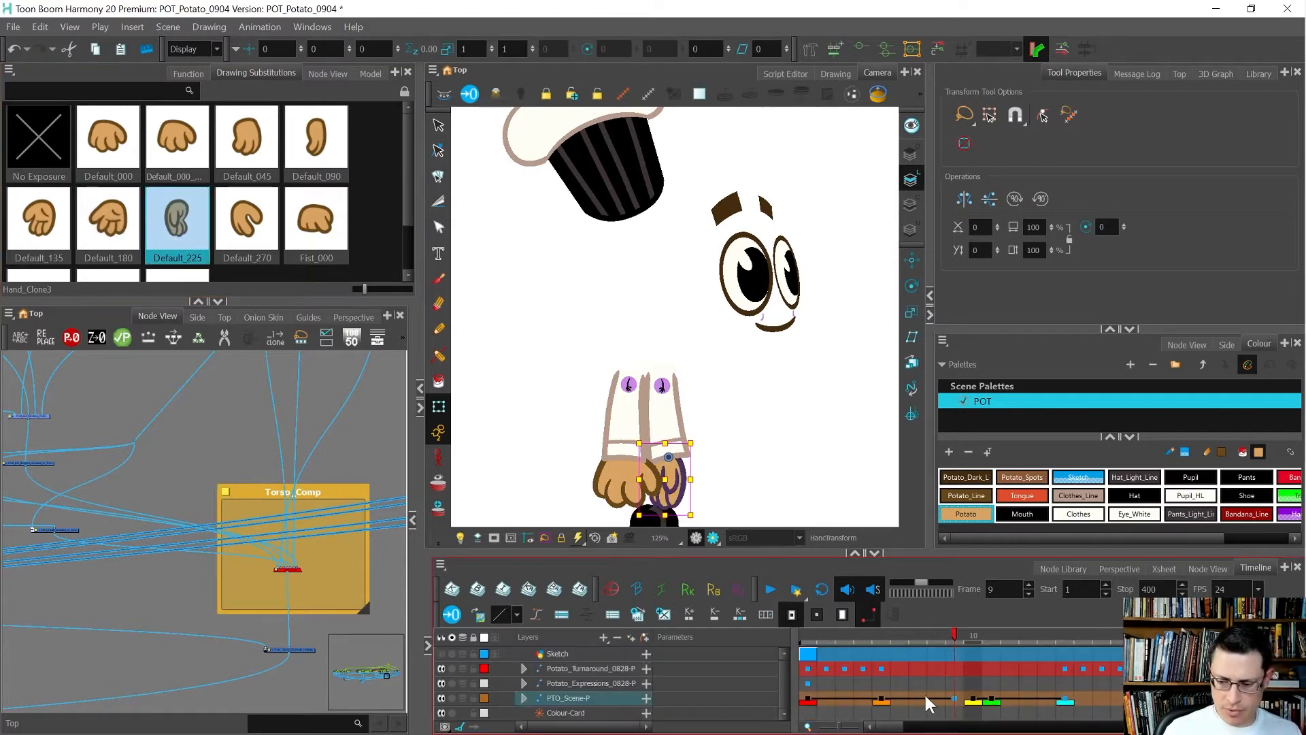
left_click(952, 696)
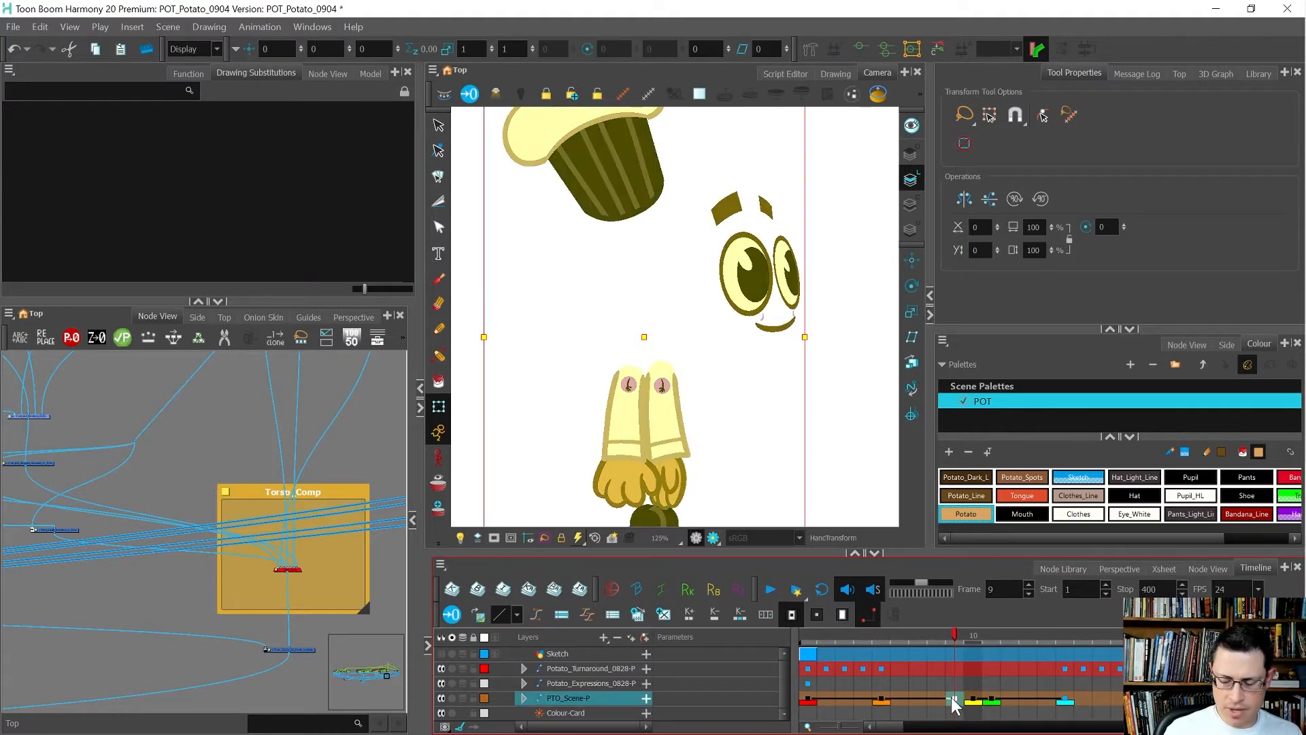
scroll(879, 681, "right", 4)
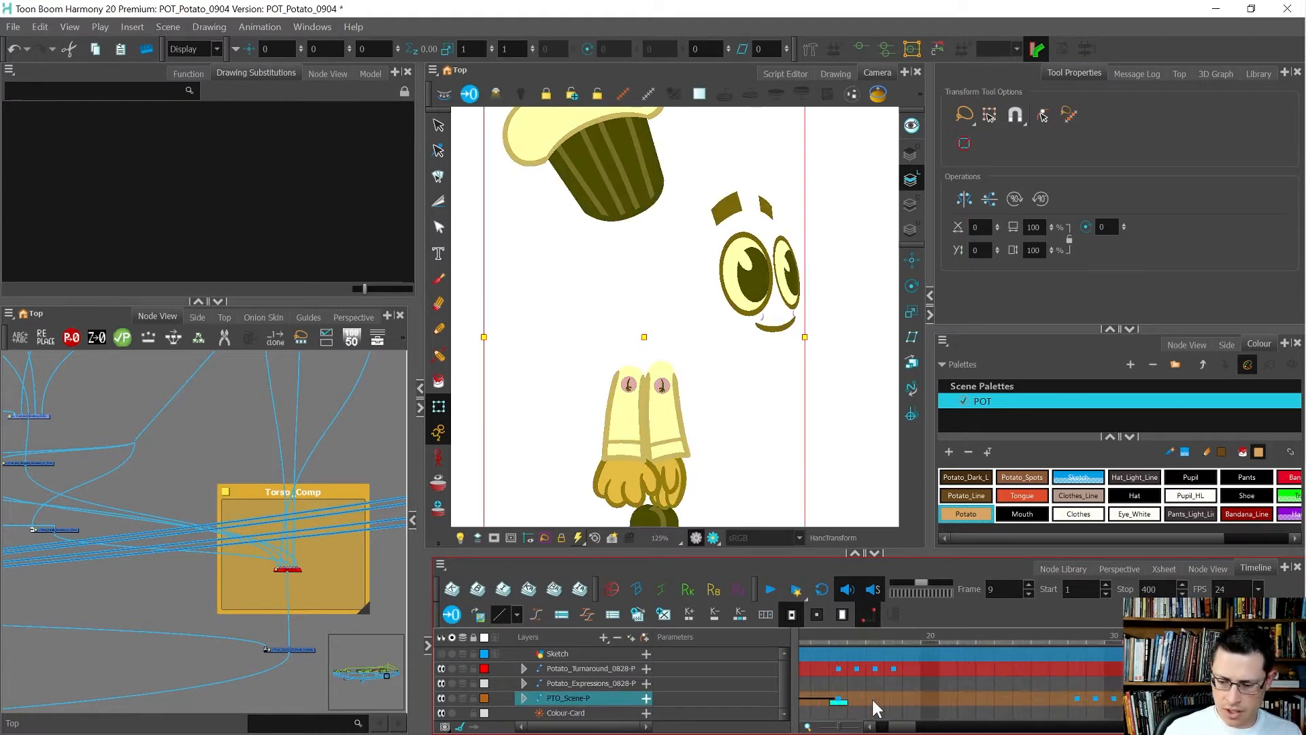
left_click(854, 700)
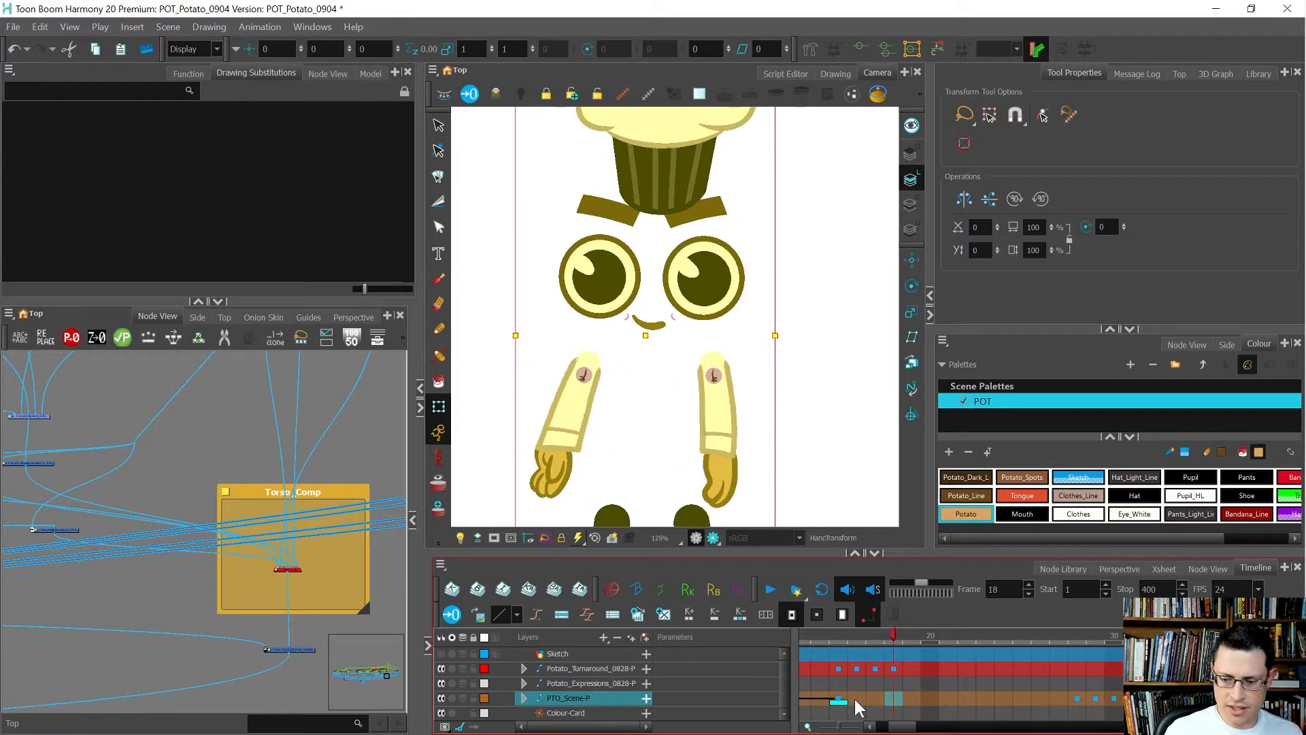
key("comma")
key("period")
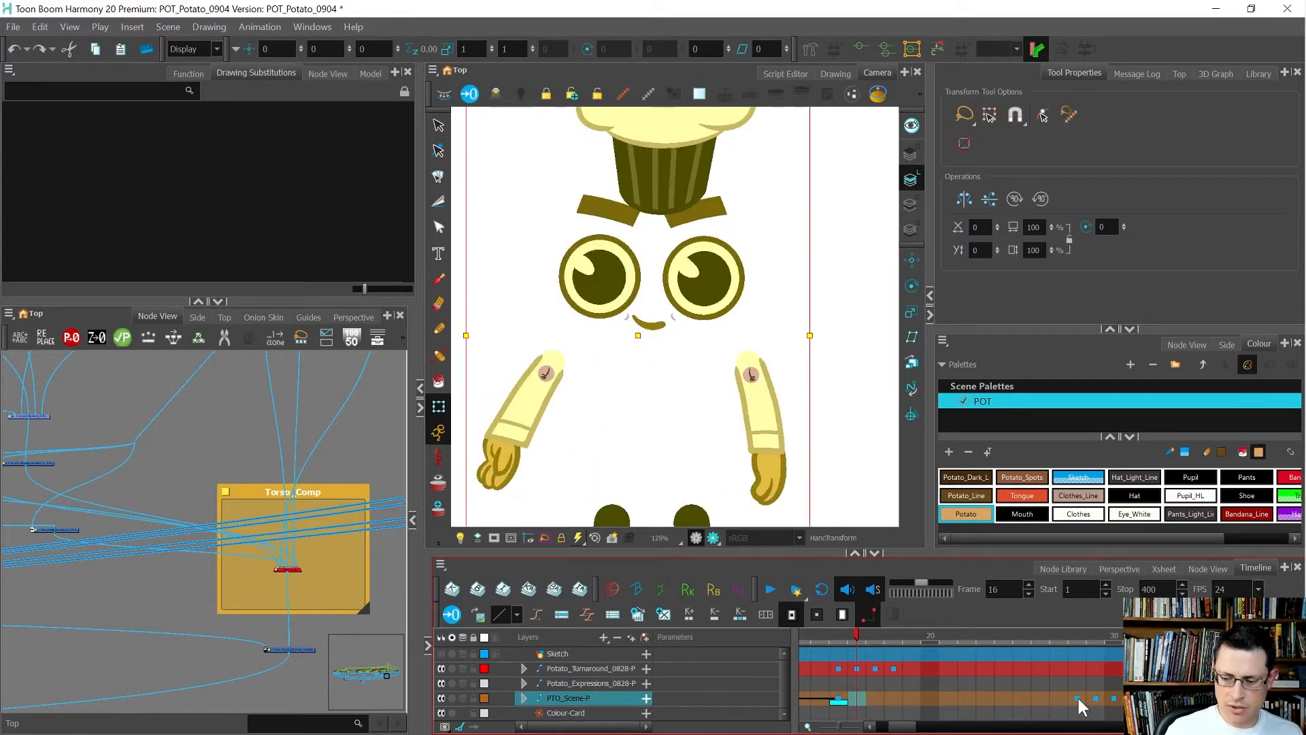
left_click(1078, 698)
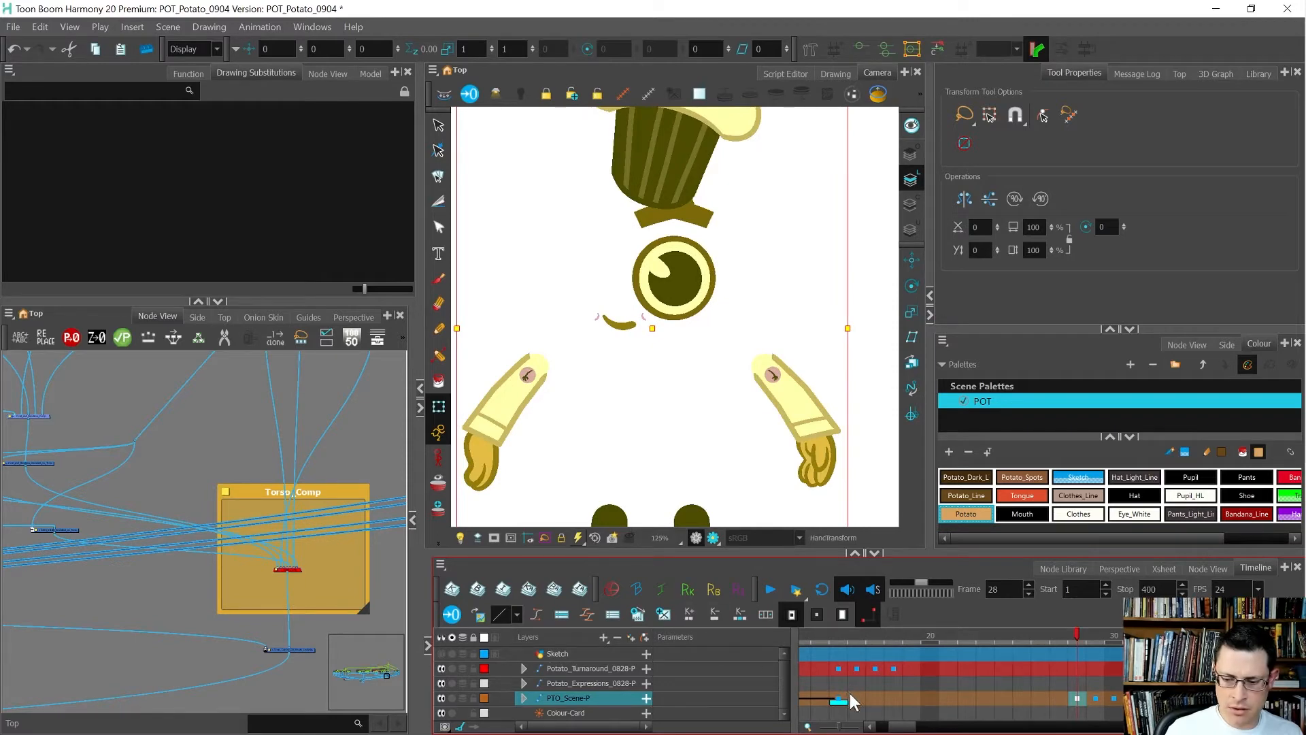
Expand all rig layers in an enlarged timeline to inspect the Cheek exposure at frame 28, and collapse them again.
key("Right")
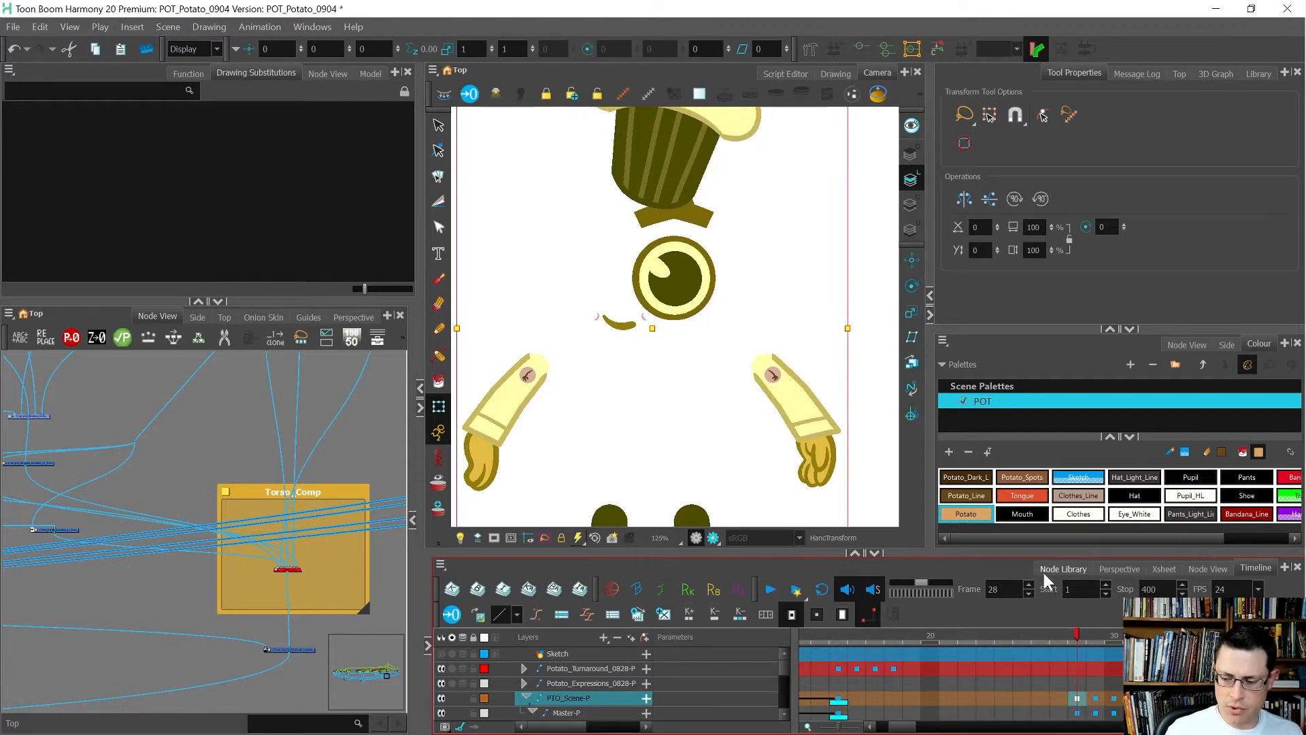
key("f")
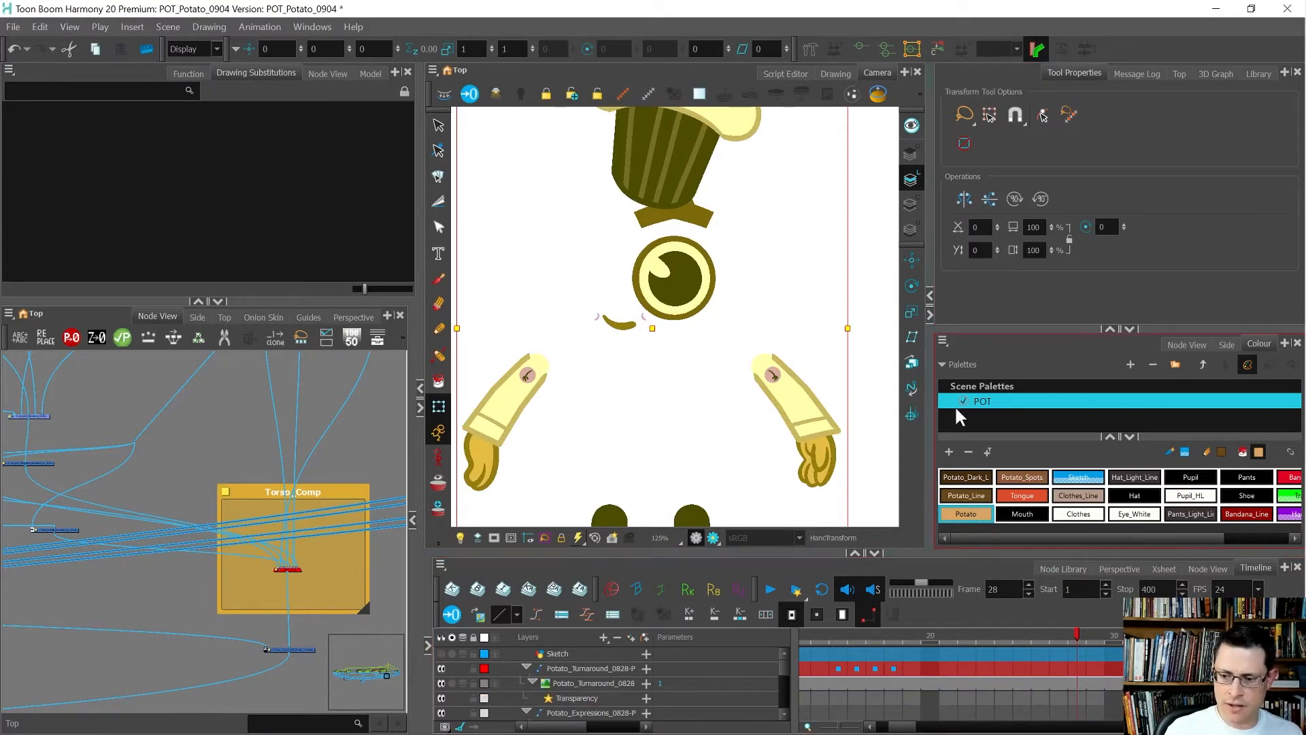
left_click_drag(914, 550, 913, 254)
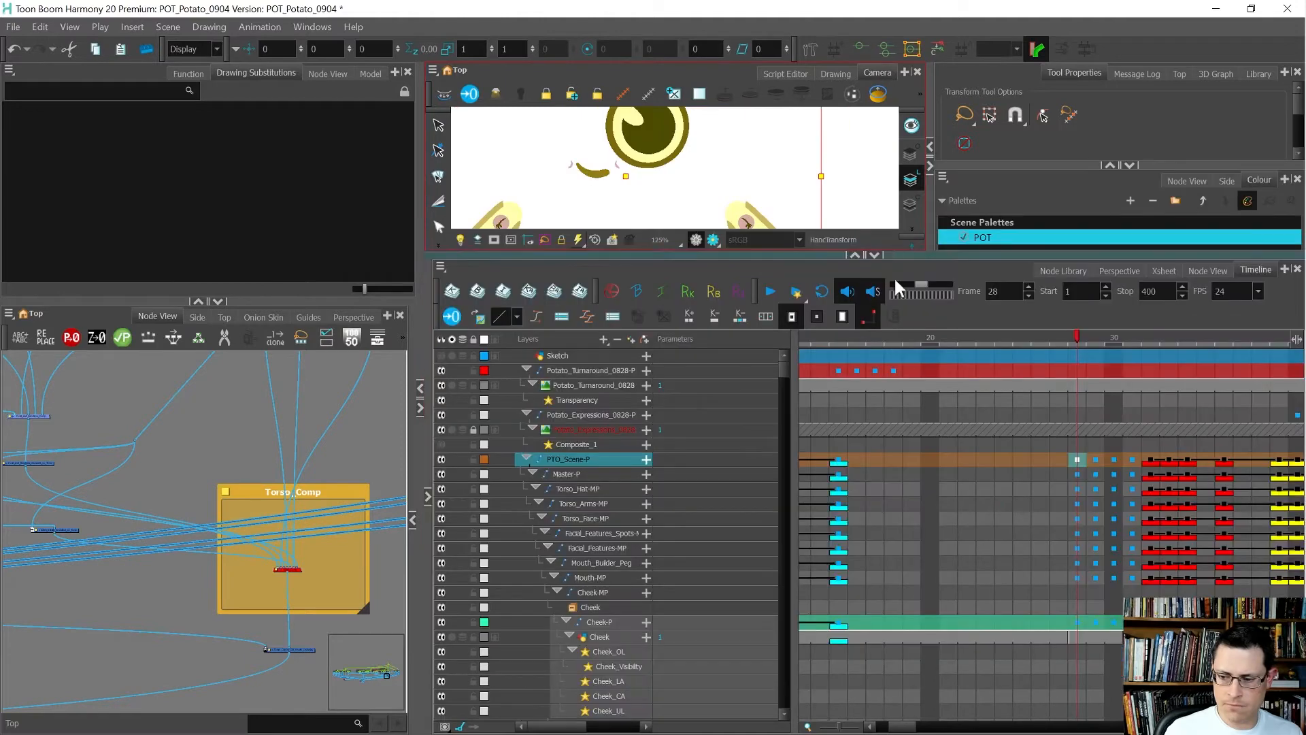
left_click(1071, 639)
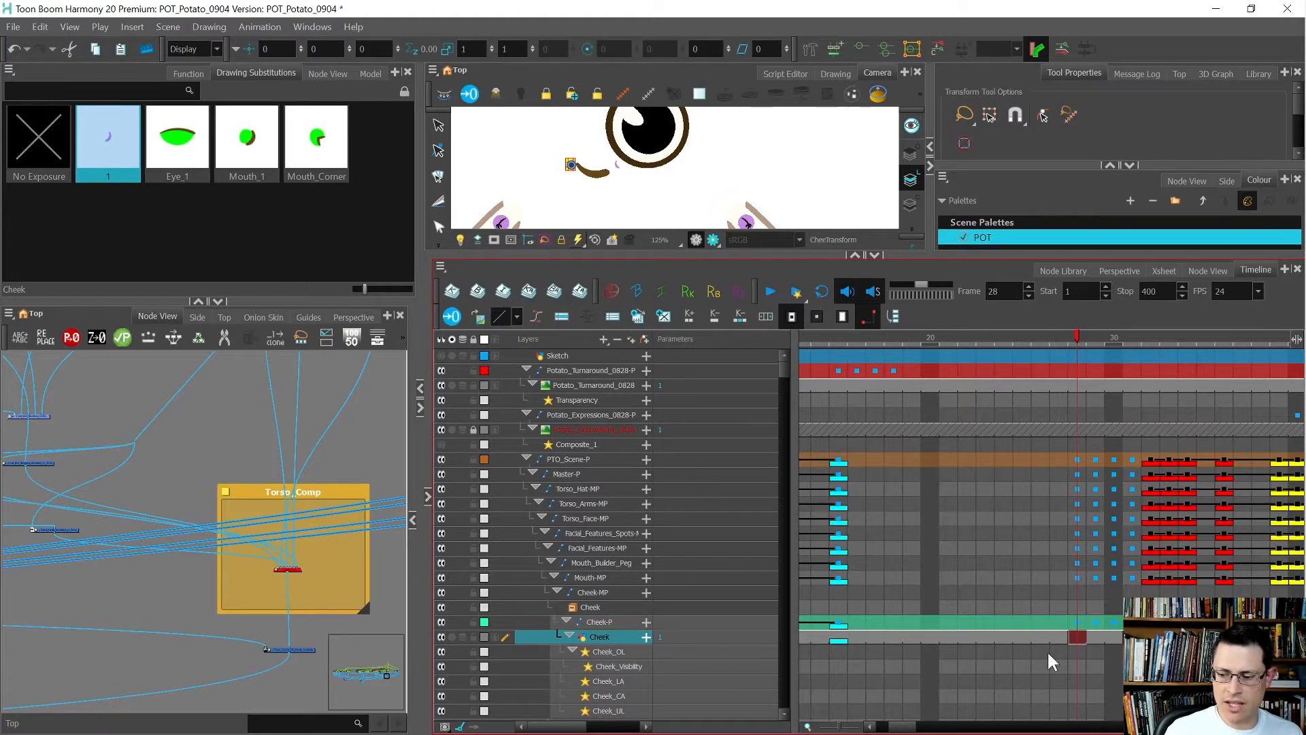
key("shift+f")
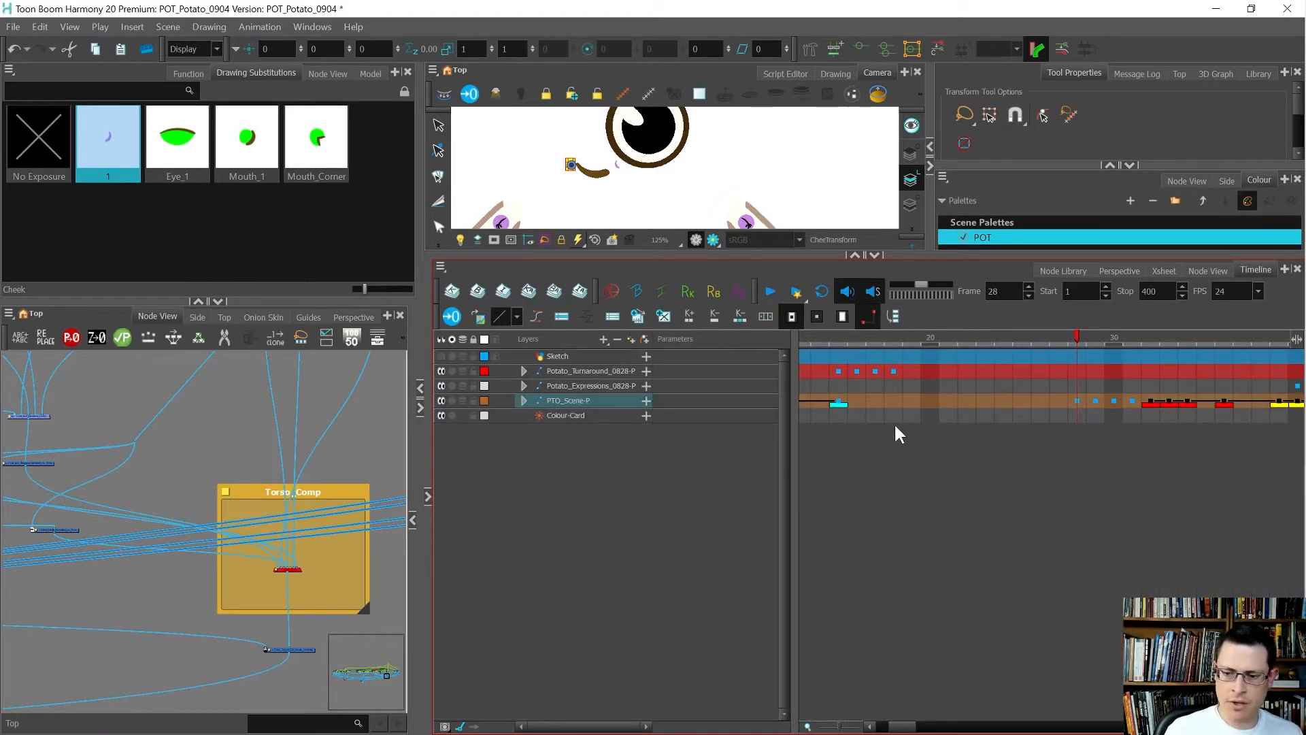
Compare the PTO_Scene-P poses at frames 16, 17 and 18, shrinking the timeline to give the camera view more room.
left_click(871, 403)
left_click(862, 401)
left_click(875, 401)
left_click(859, 401)
left_click(874, 401)
left_click_drag(762, 256, 785, 416)
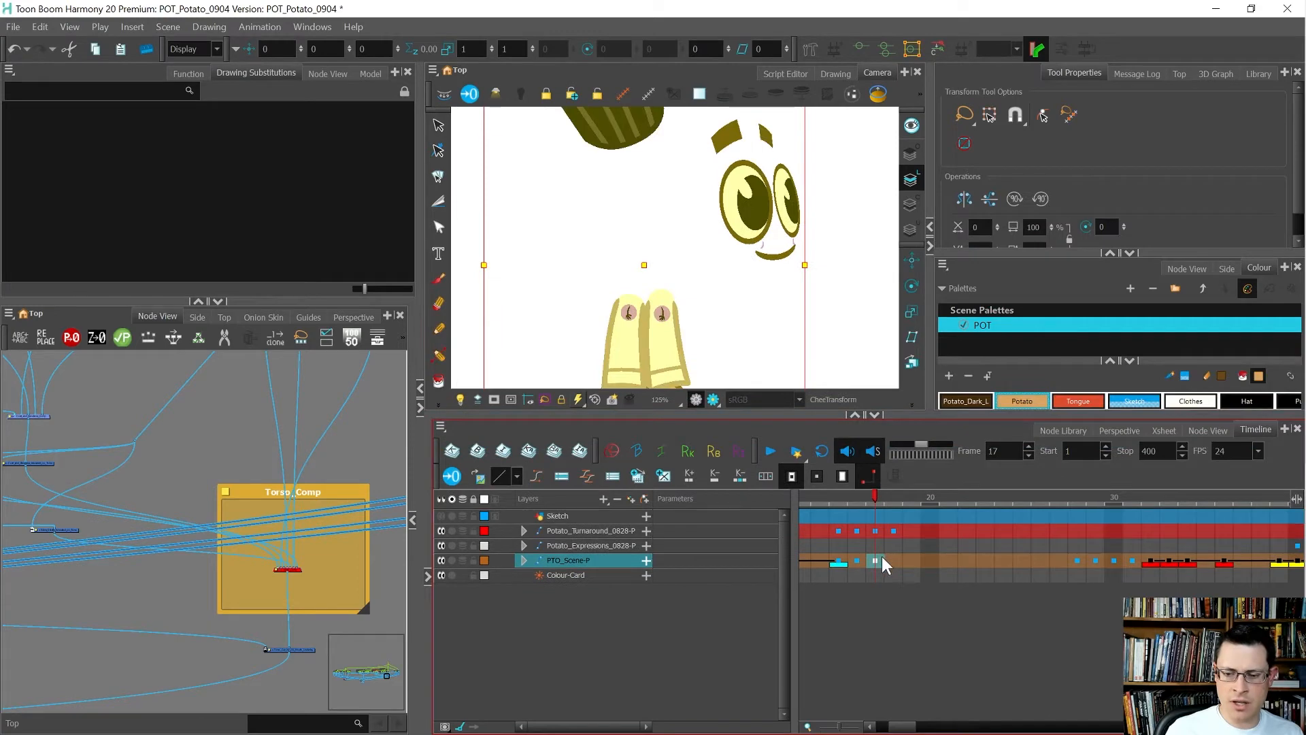
scroll(721, 272, "down", 4)
scroll(702, 309, "up", 4)
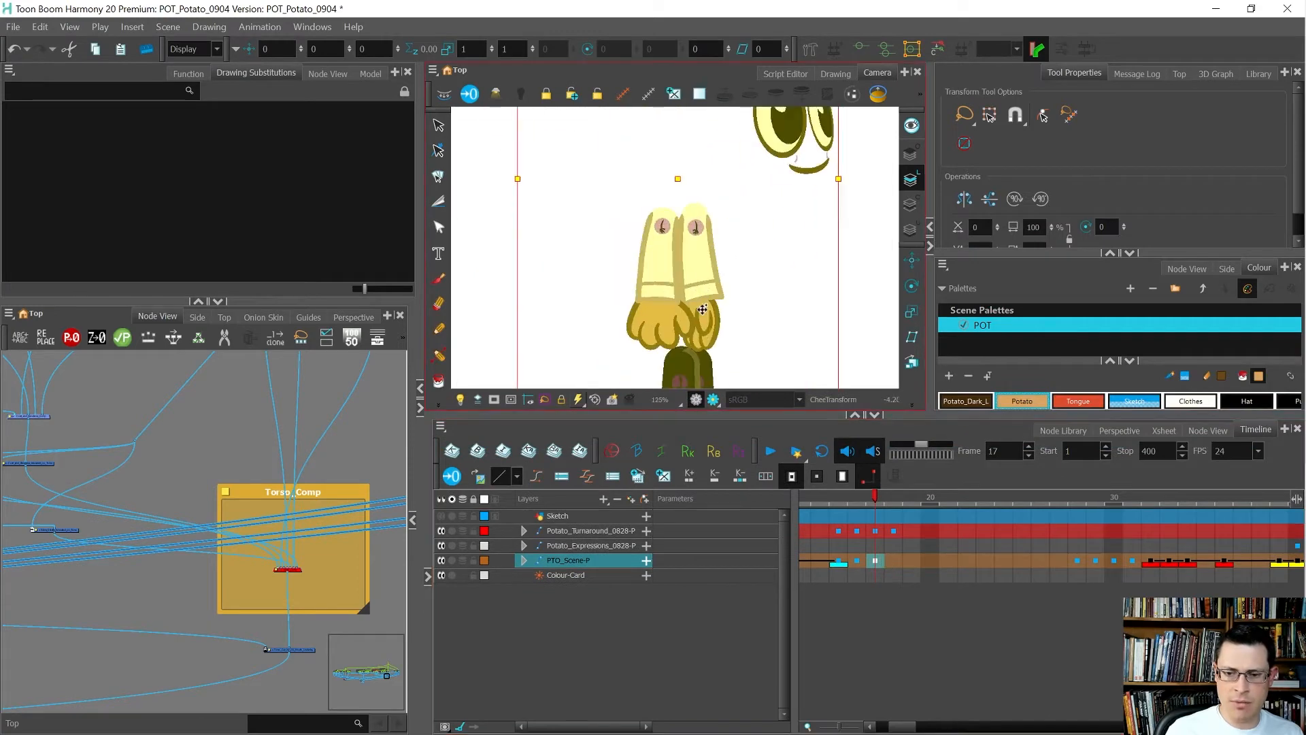
left_click(895, 560)
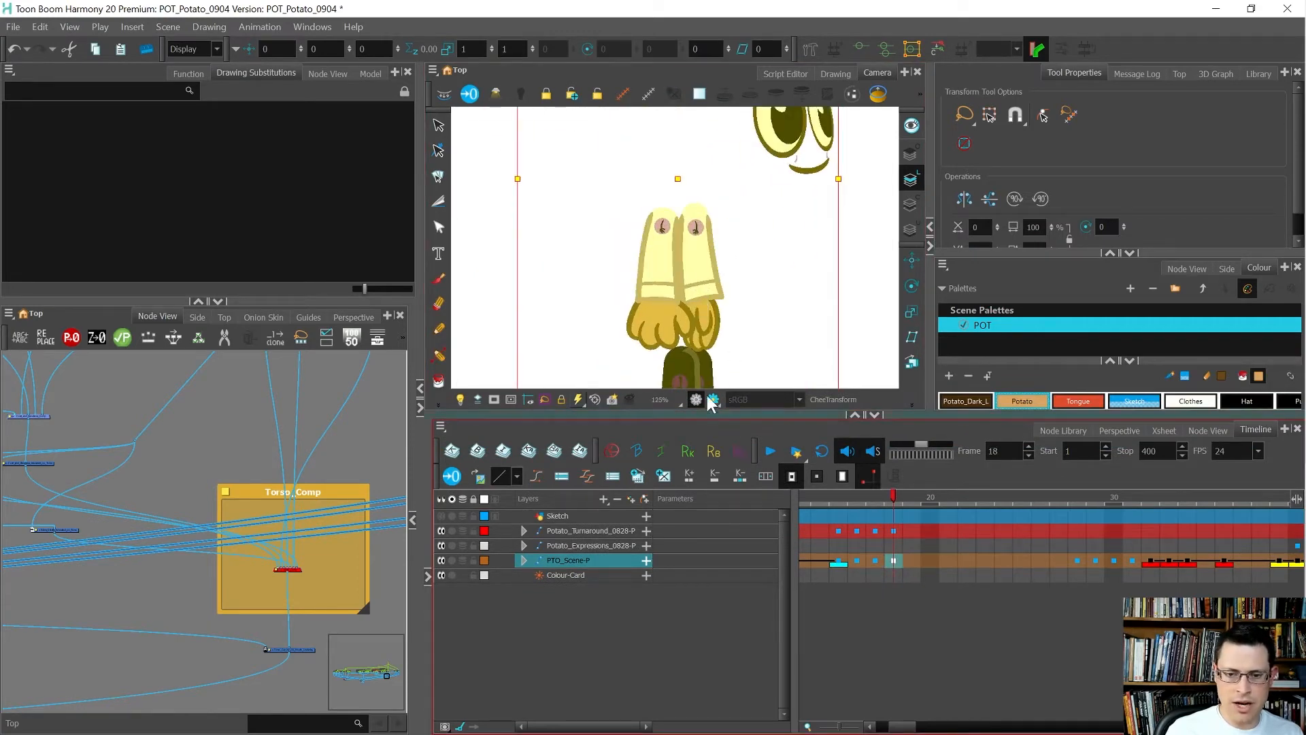
Locate the near arm's nodes in the network at frame 18 and disable its Arm_Comp composite to reveal the far arm.
left_click(674, 313)
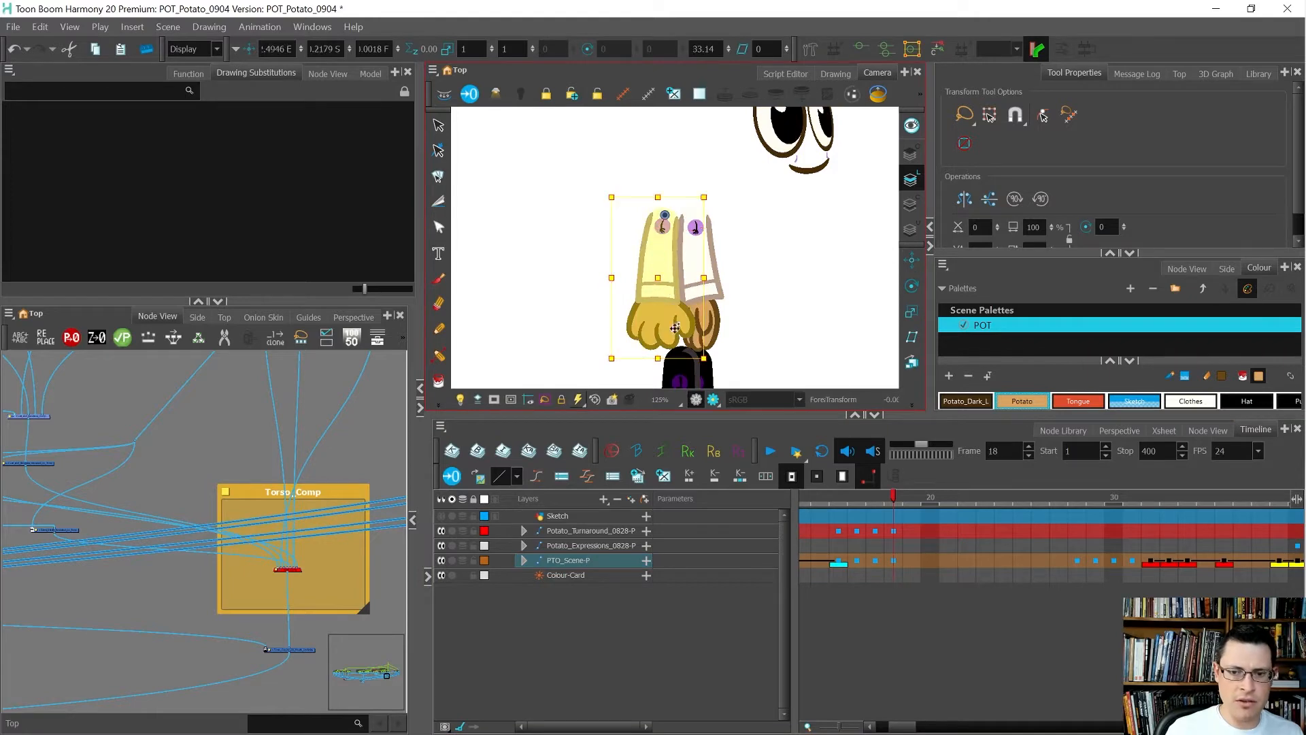
key("o")
scroll(163, 524, "down", 6)
key("ctrl+shift+e")
scroll(151, 557, "down", 3)
scroll(158, 573, "up", 6)
left_click(197, 487)
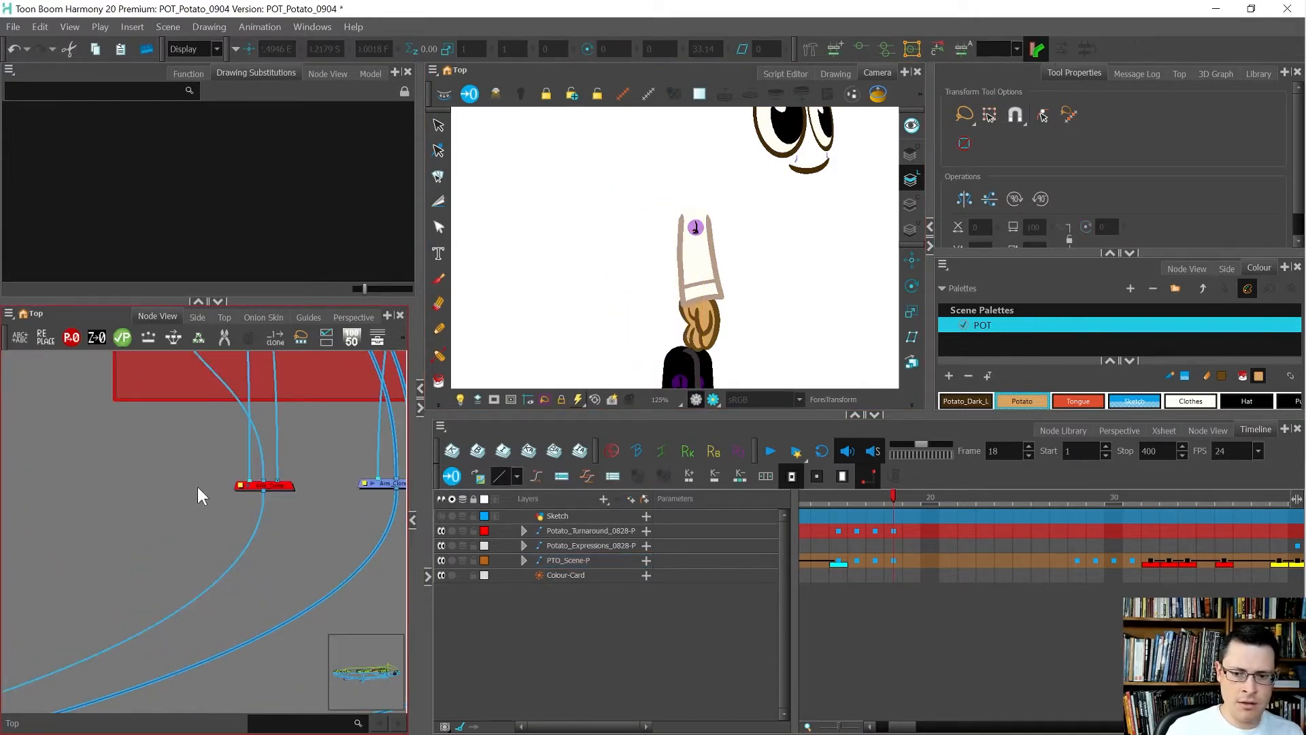
scroll(699, 323, "up", 3)
Swap the far arm's hand to the Default_180 drawing at frame 18.
left_click(724, 313)
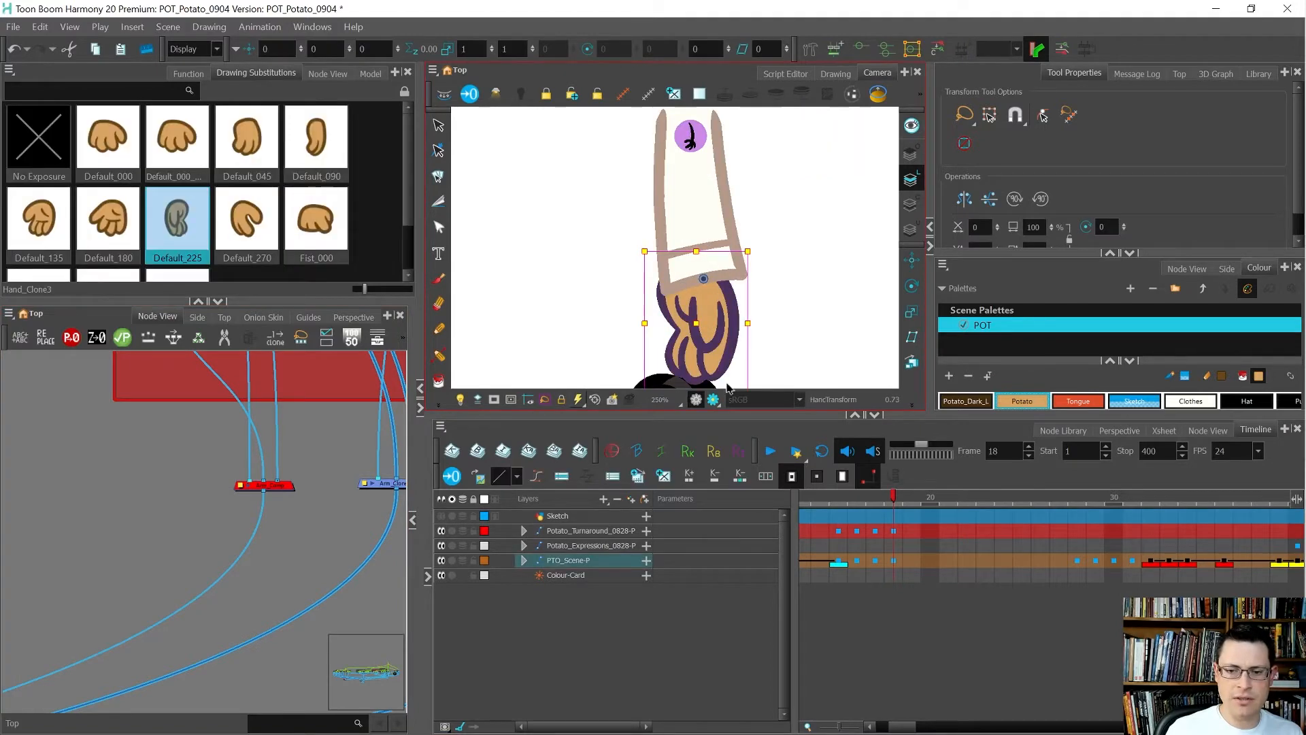
left_click(878, 568)
key("comma")
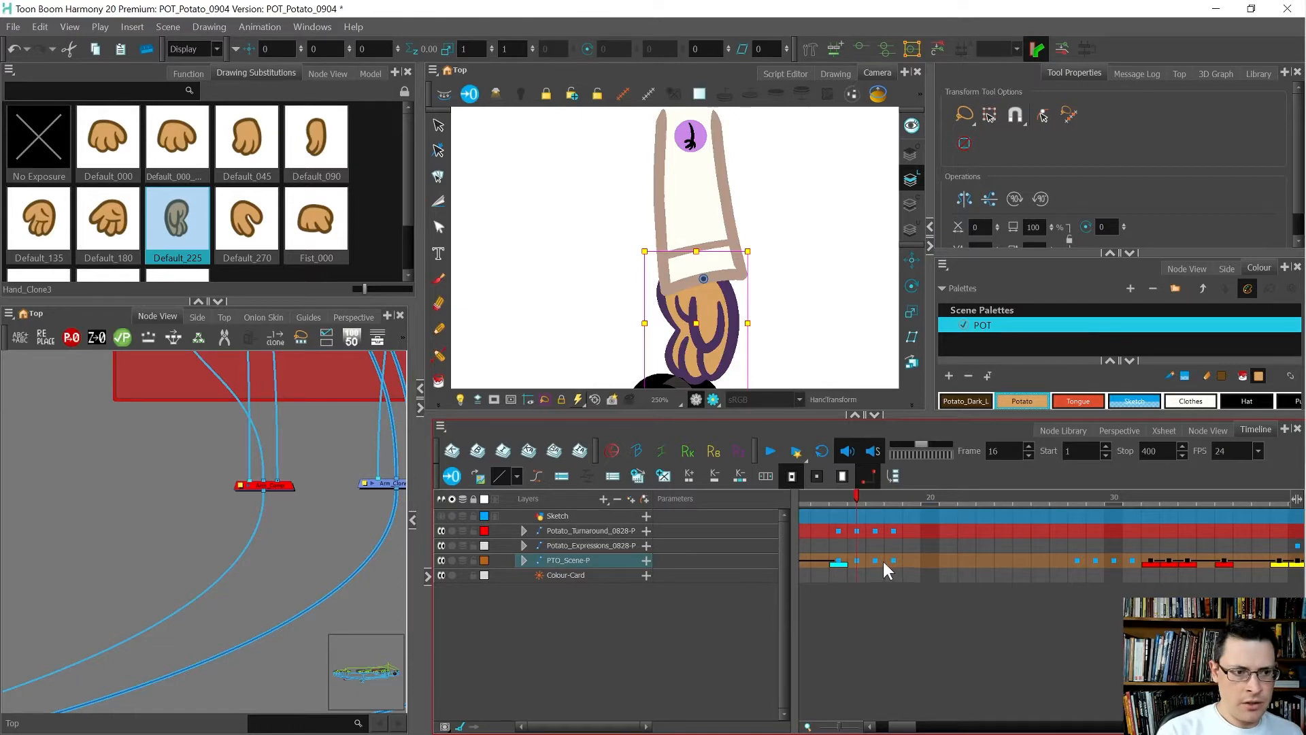
left_click(886, 562)
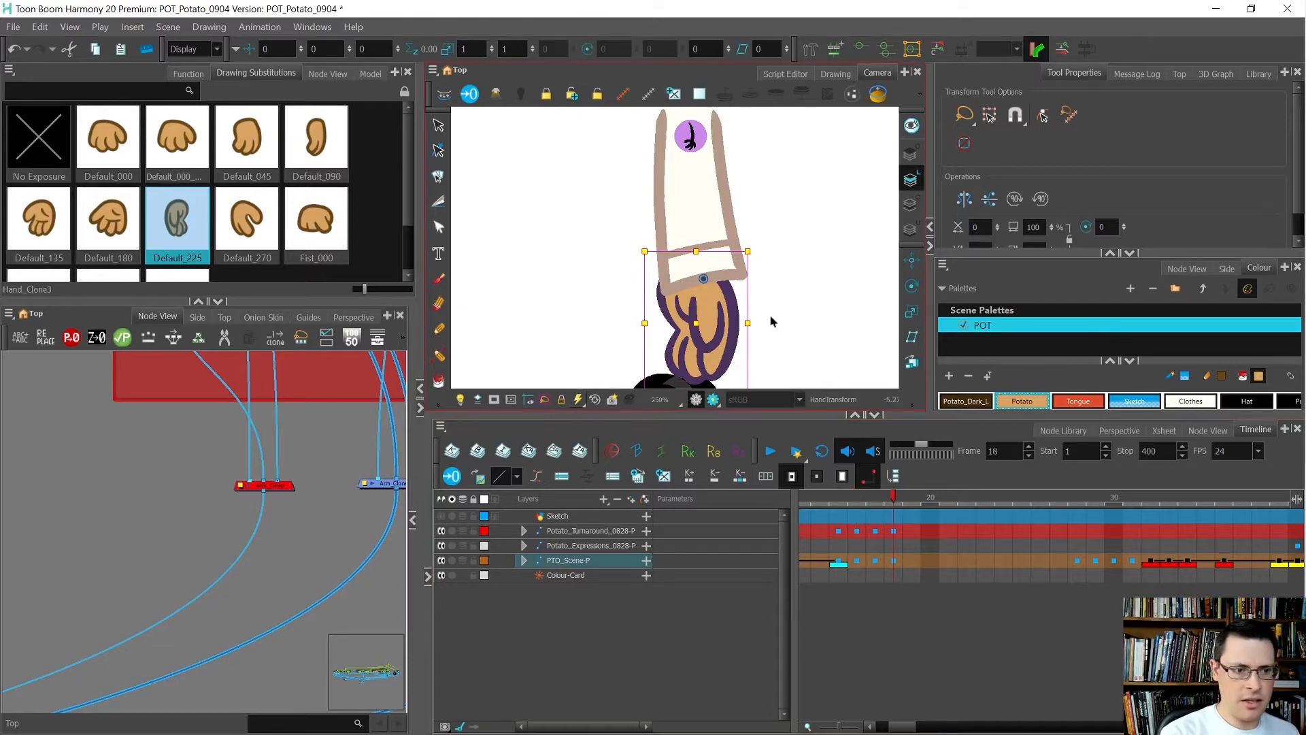
left_click(108, 219)
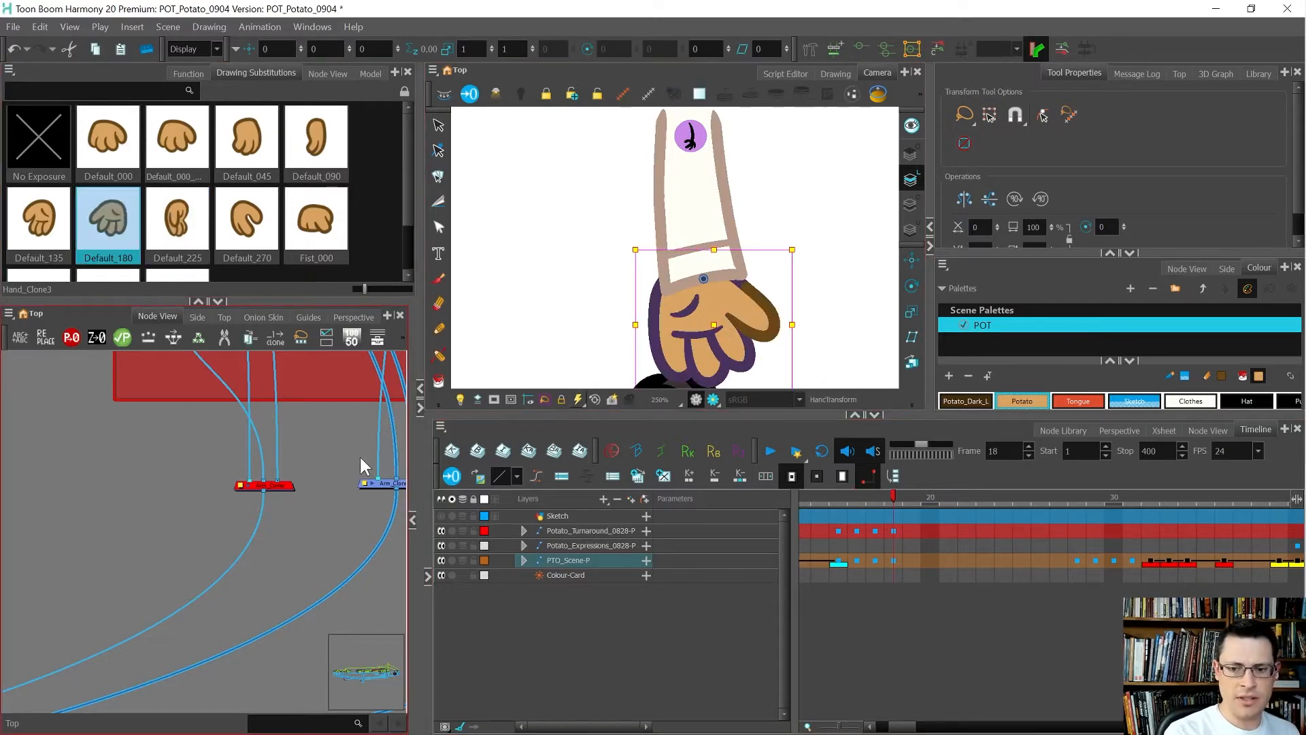
Flip between frame 18 and the preceding frame to compare the Default_180 and Default_225 hands.
key("comma")
key("period")
key("comma")
key("period")
key("comma")
key("period")
key("comma")
key("period")
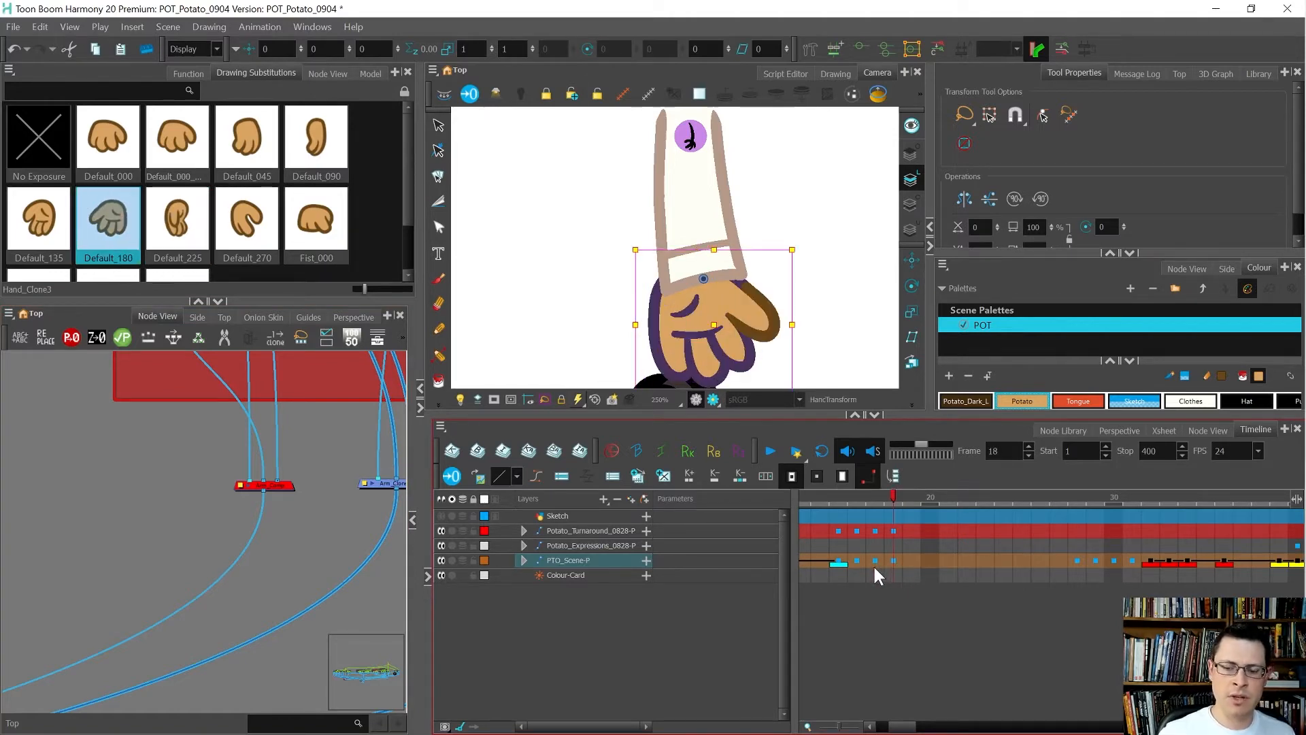
Nudge the hand slightly sideways under the sleeve cuff at frame 18 and locate its Hand-MP peg among the timeline layers.
left_click(742, 296)
left_click_drag(742, 296, 750, 295)
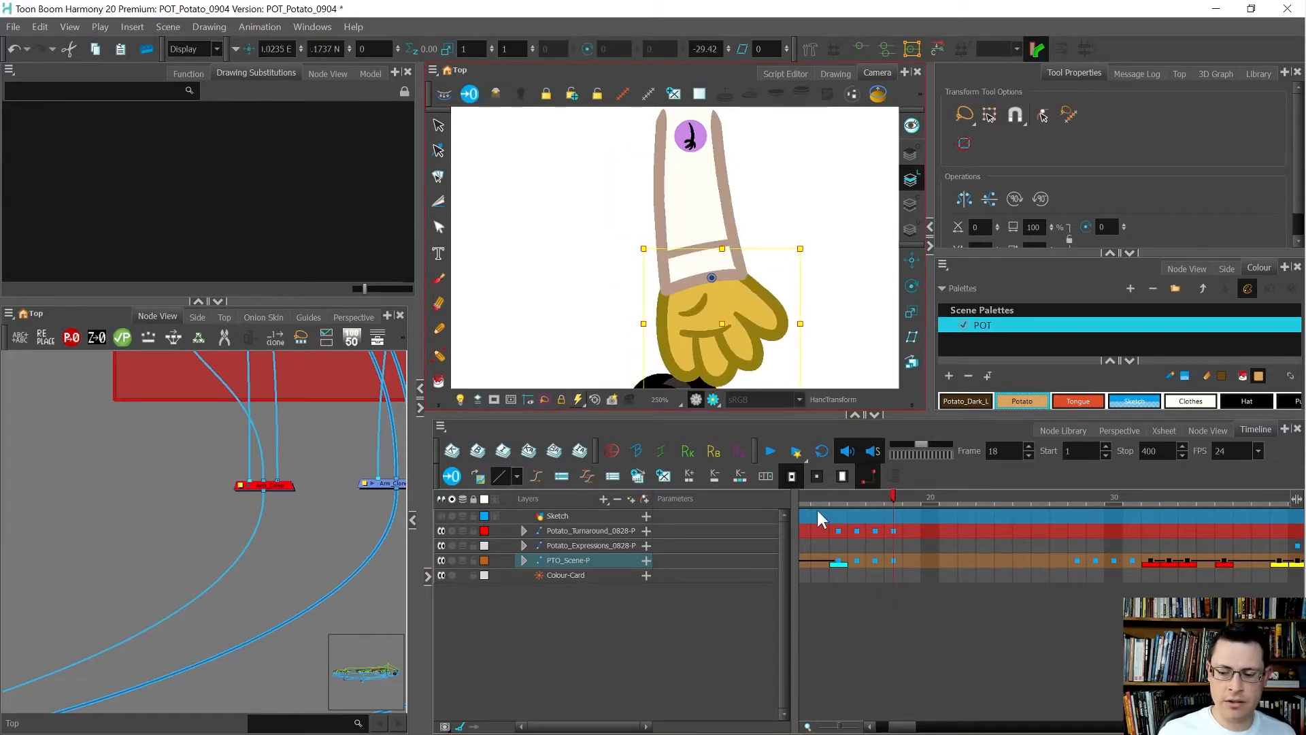
key("o")
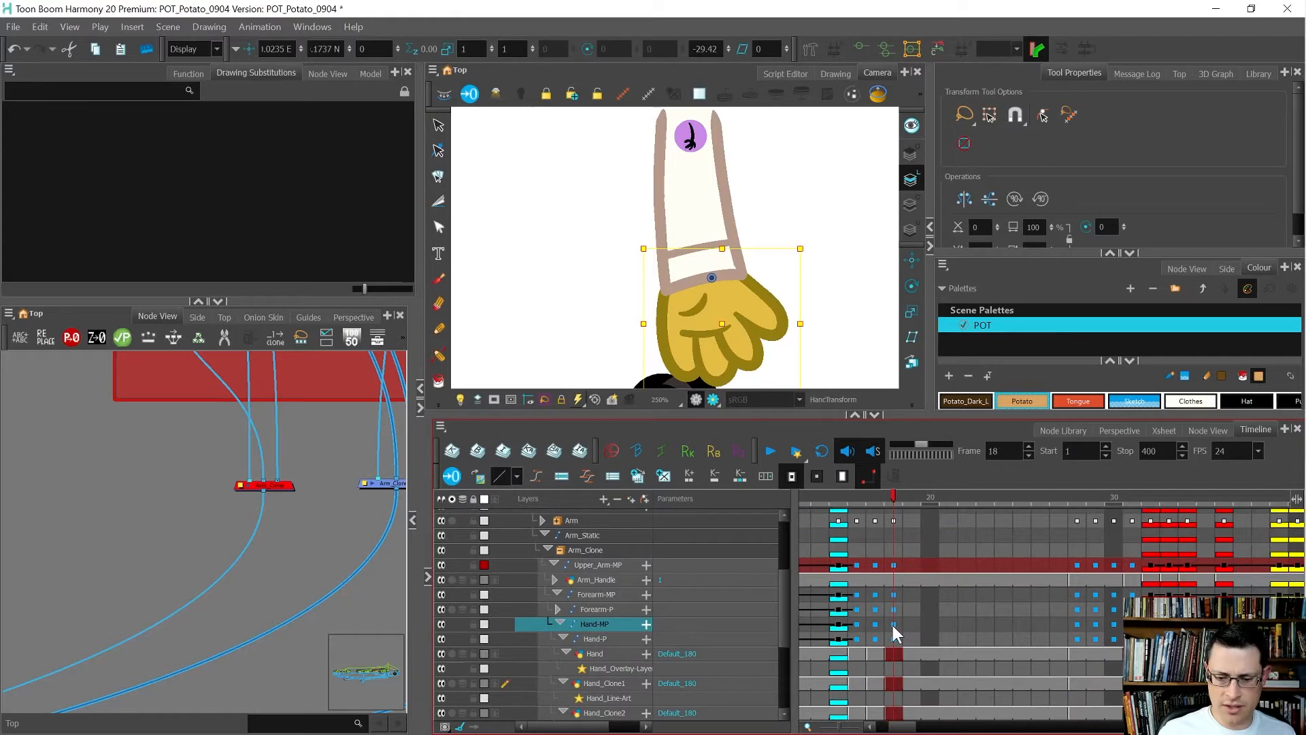
Step through frames 16 to 18 to examine how the far hand changes between poses.
key("comma")
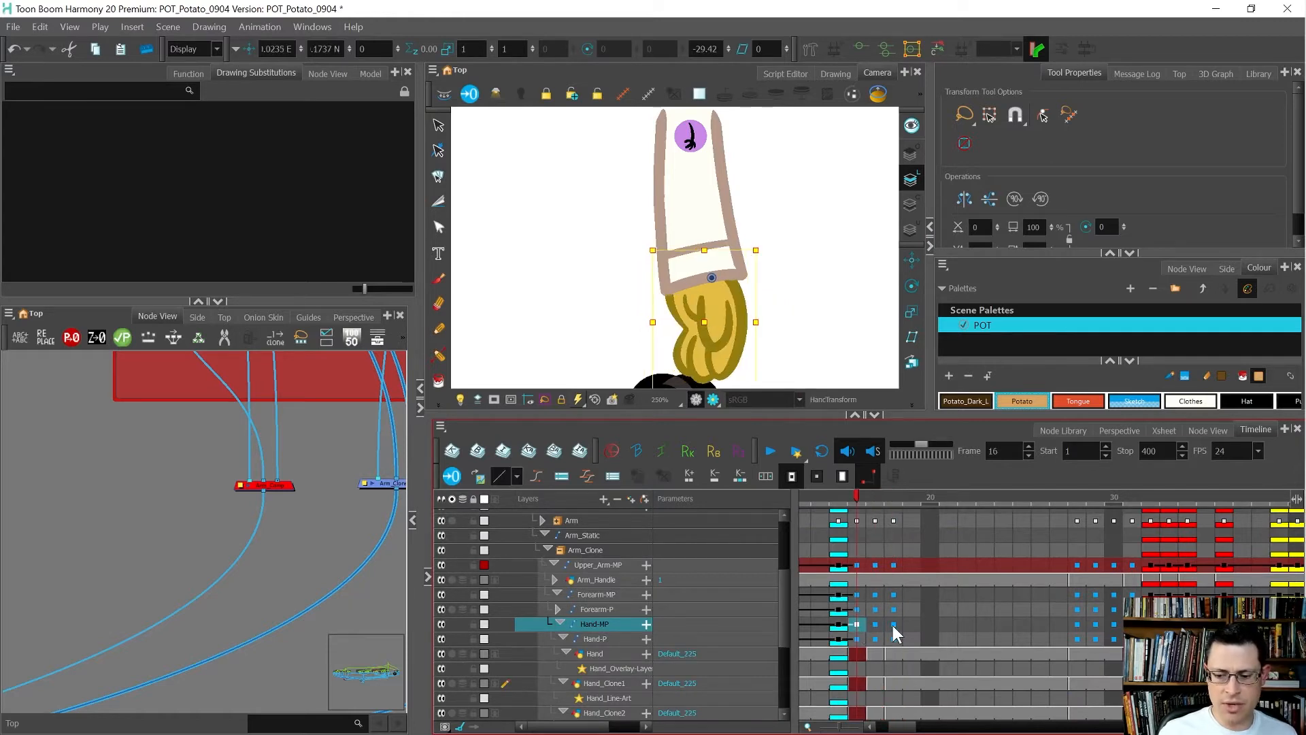
key("comma")
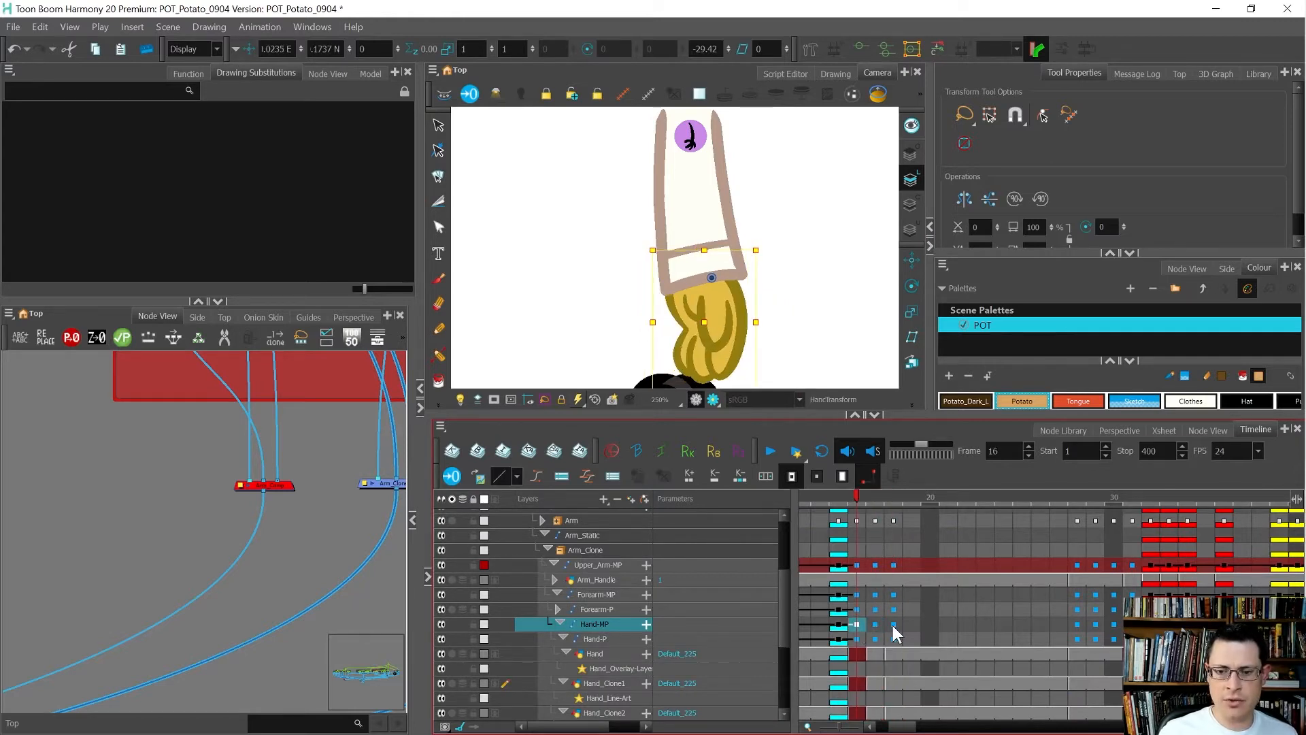
key("period")
key("period")
key("comma")
key("comma")
key("period")
key("period")
key("comma")
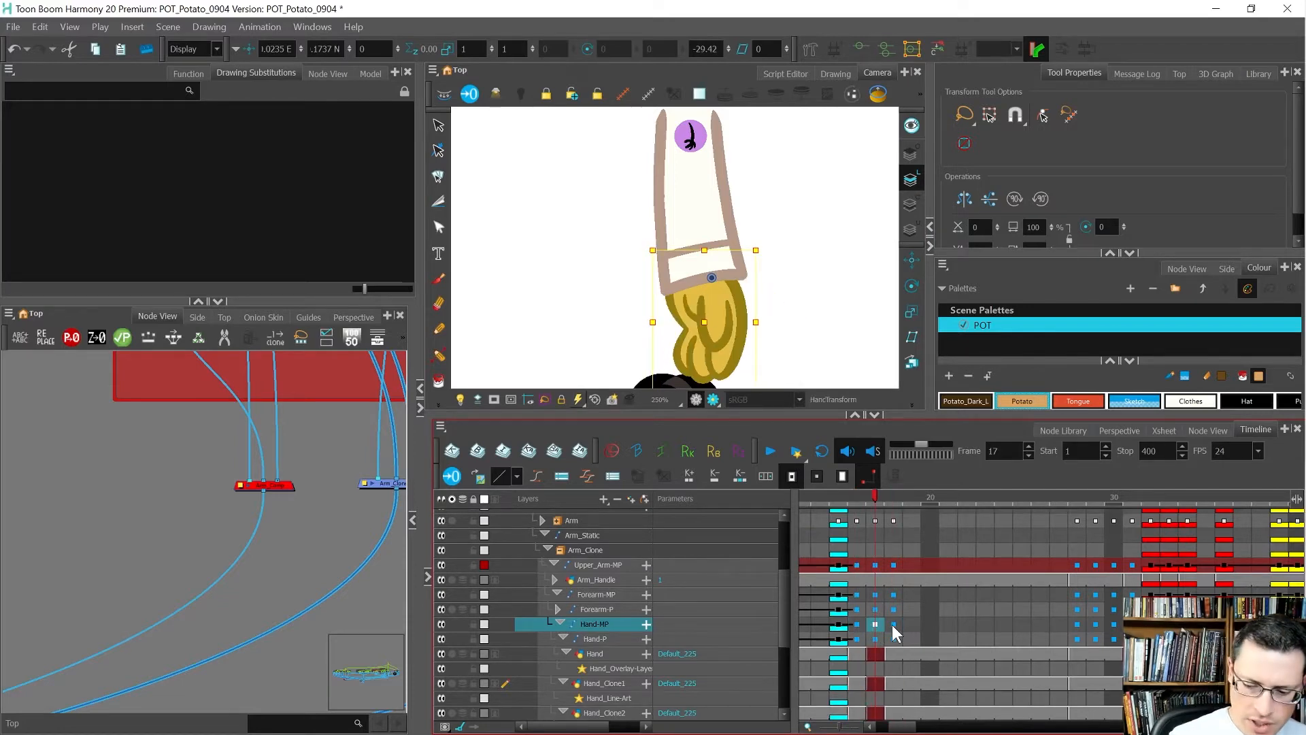
Create an empty drawing on the Hand layer at frame 17 and ready the Brush with the light table on.
left_click(876, 653)
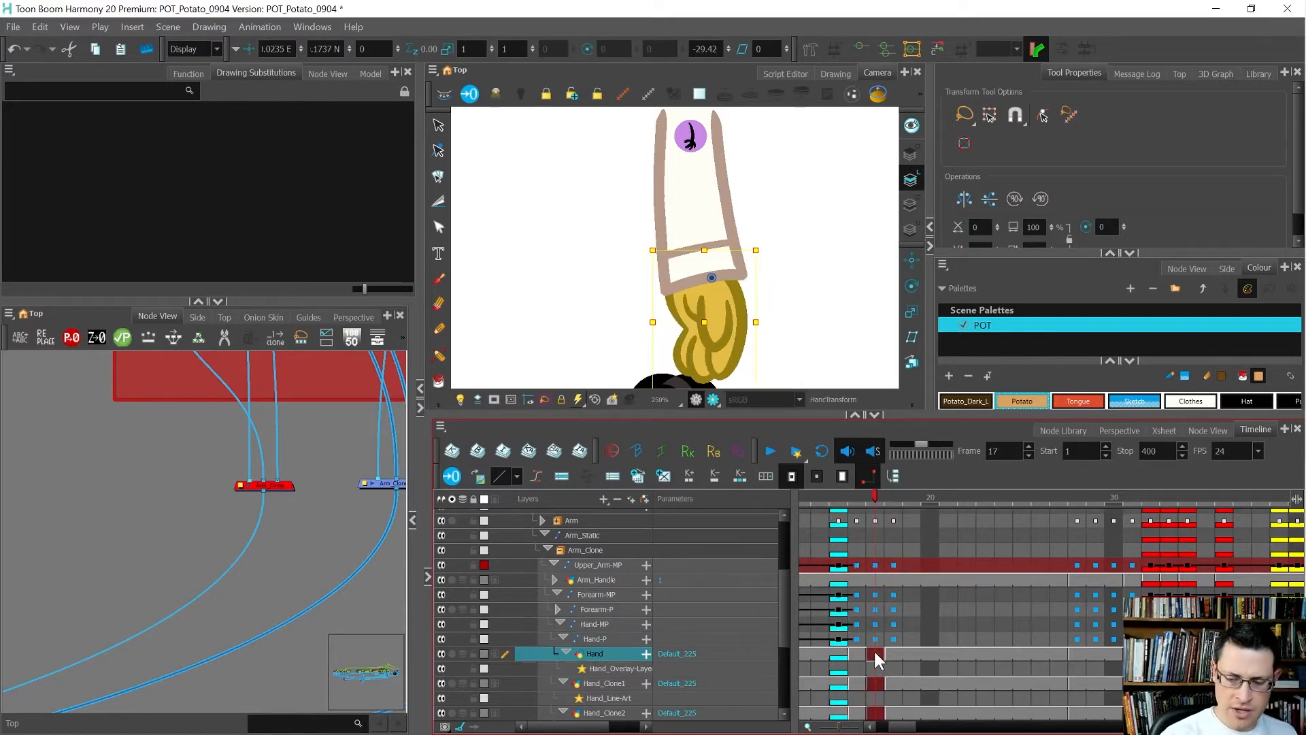
key("alt+shift+r")
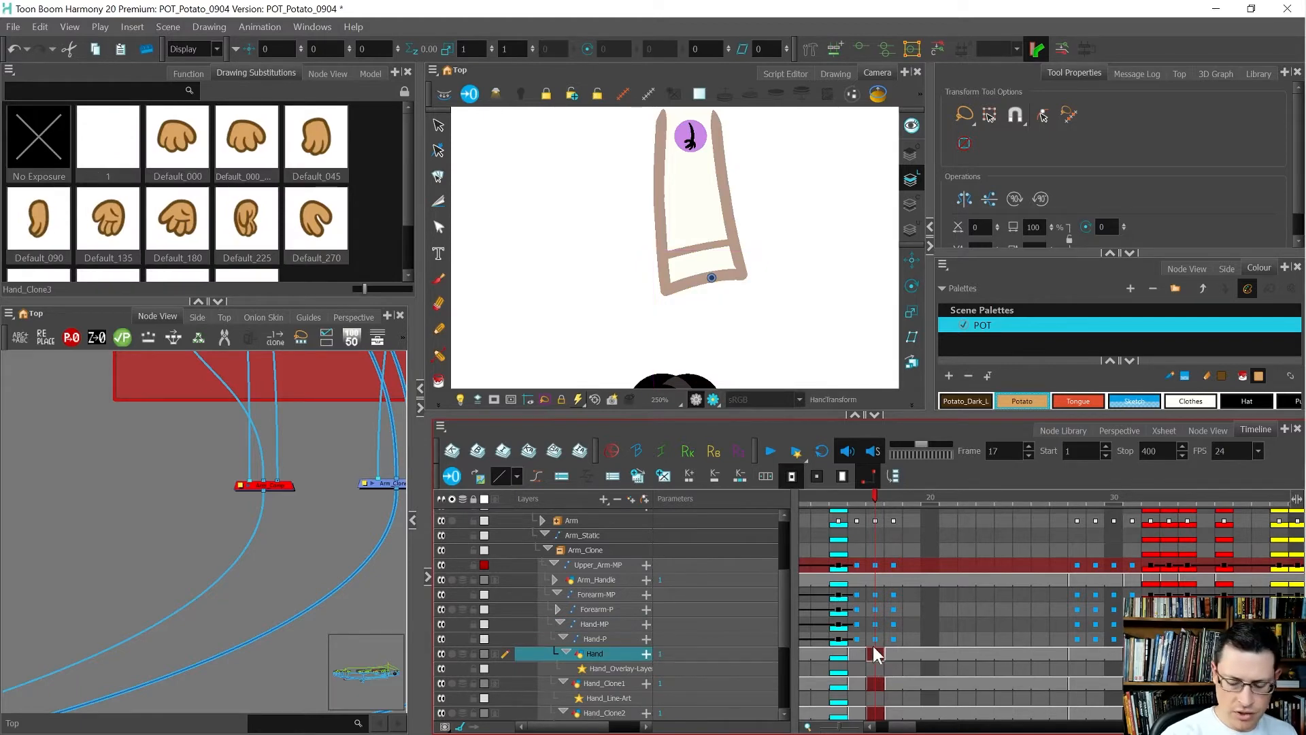
key("alt+b")
left_click_drag(748, 286, 764, 299)
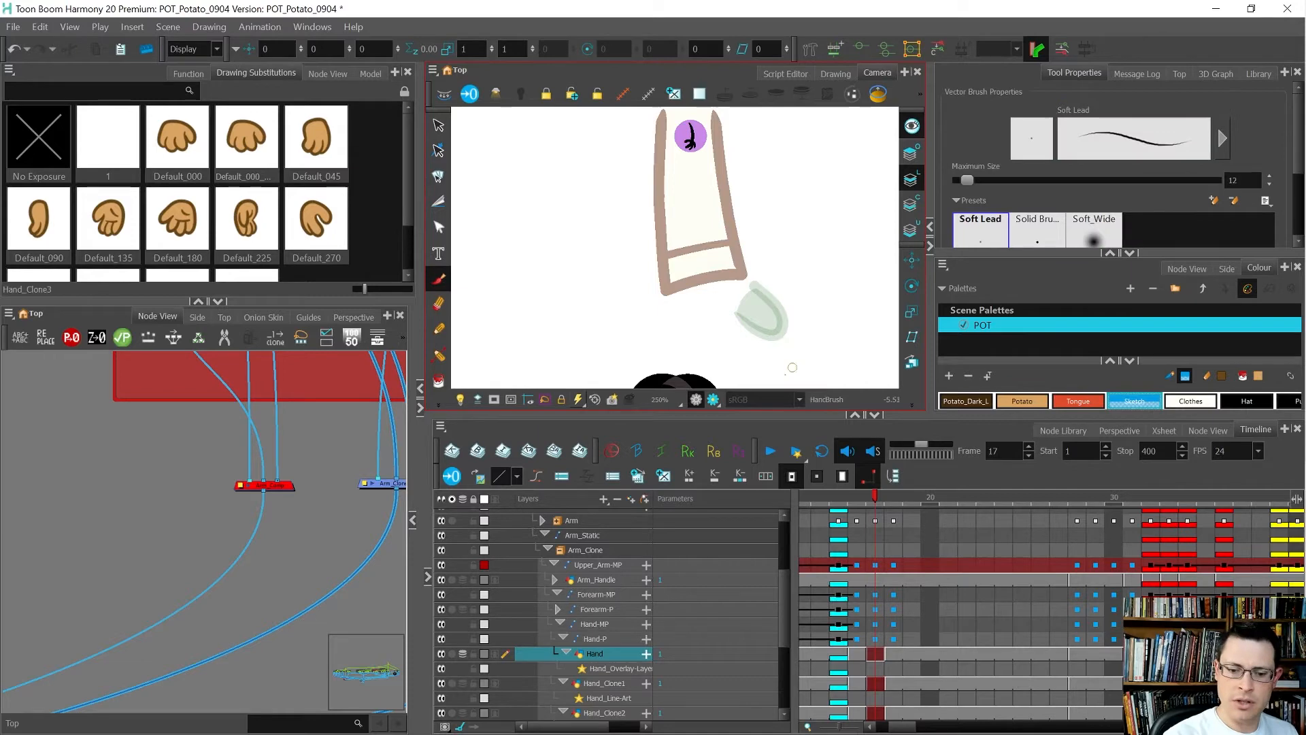
left_click(461, 400)
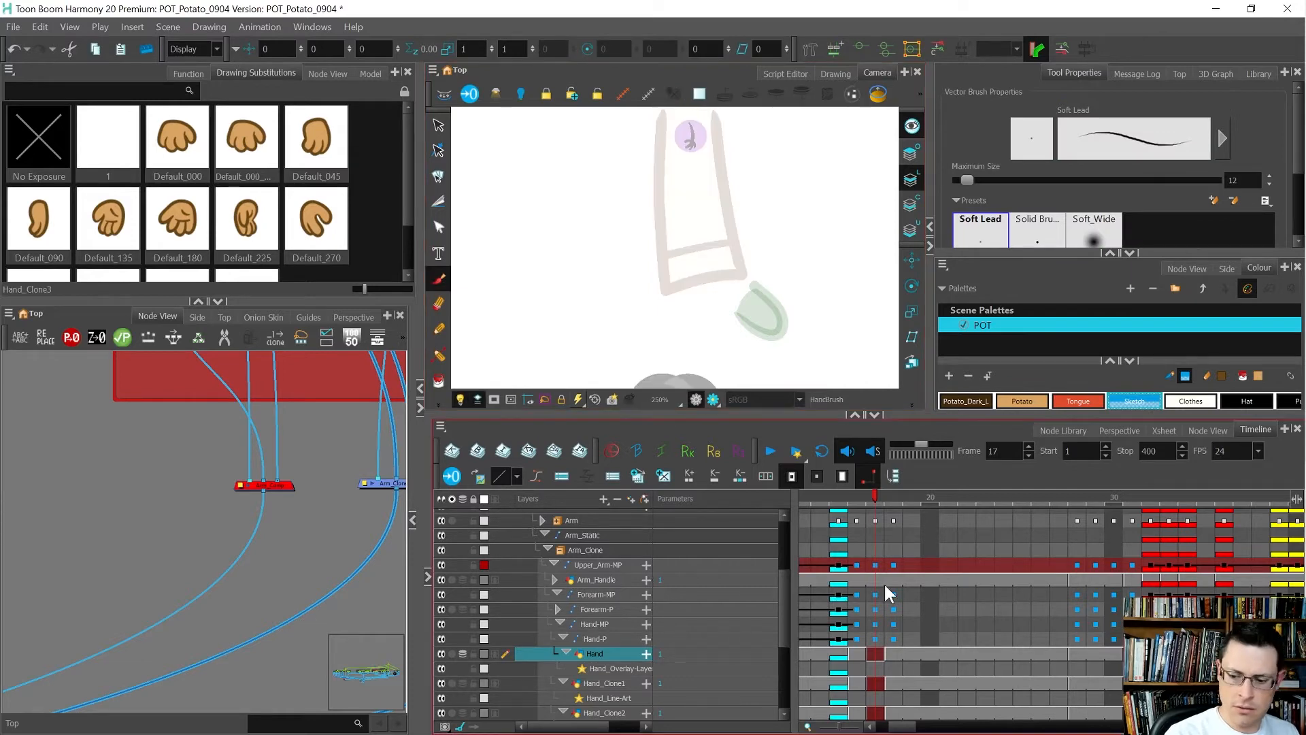
left_click(871, 652)
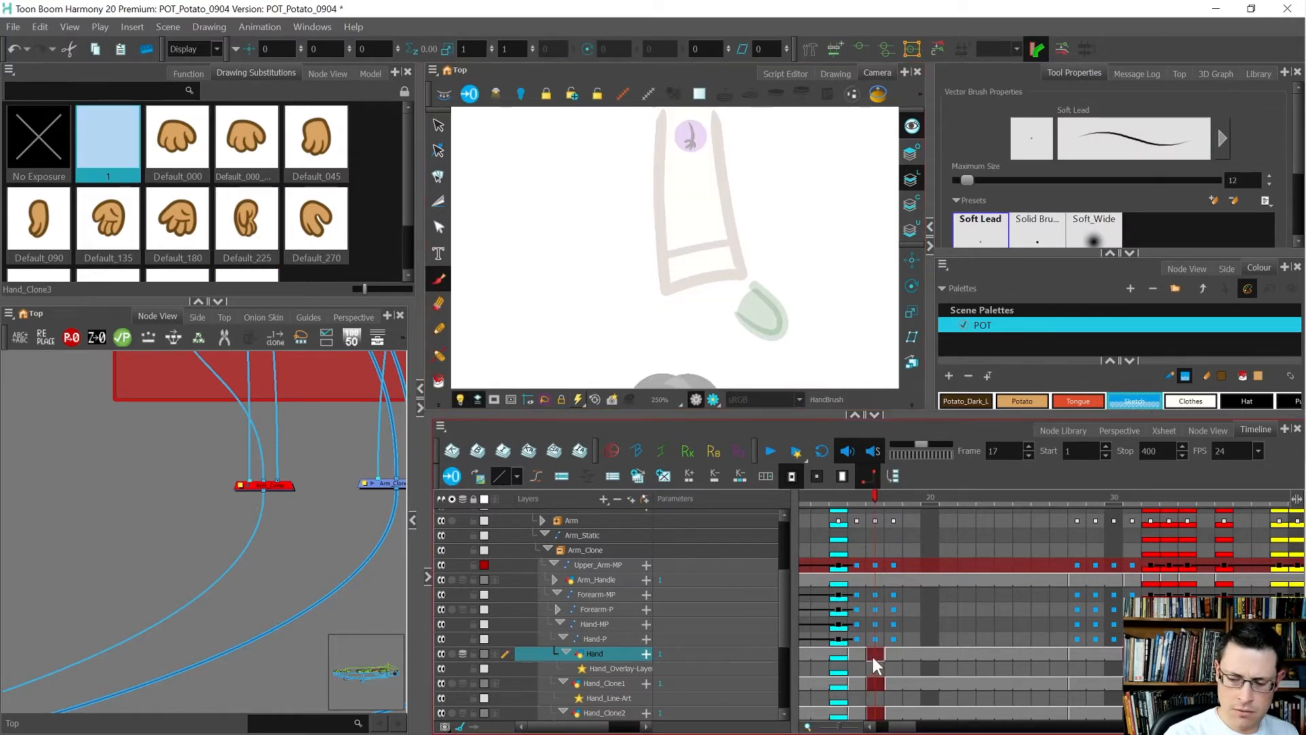
mouse_move(758, 308)
left_mouse_down()
mouse_move(711, 306)
mouse_move(711, 294)
left_mouse_up()
key("ctrl+z")
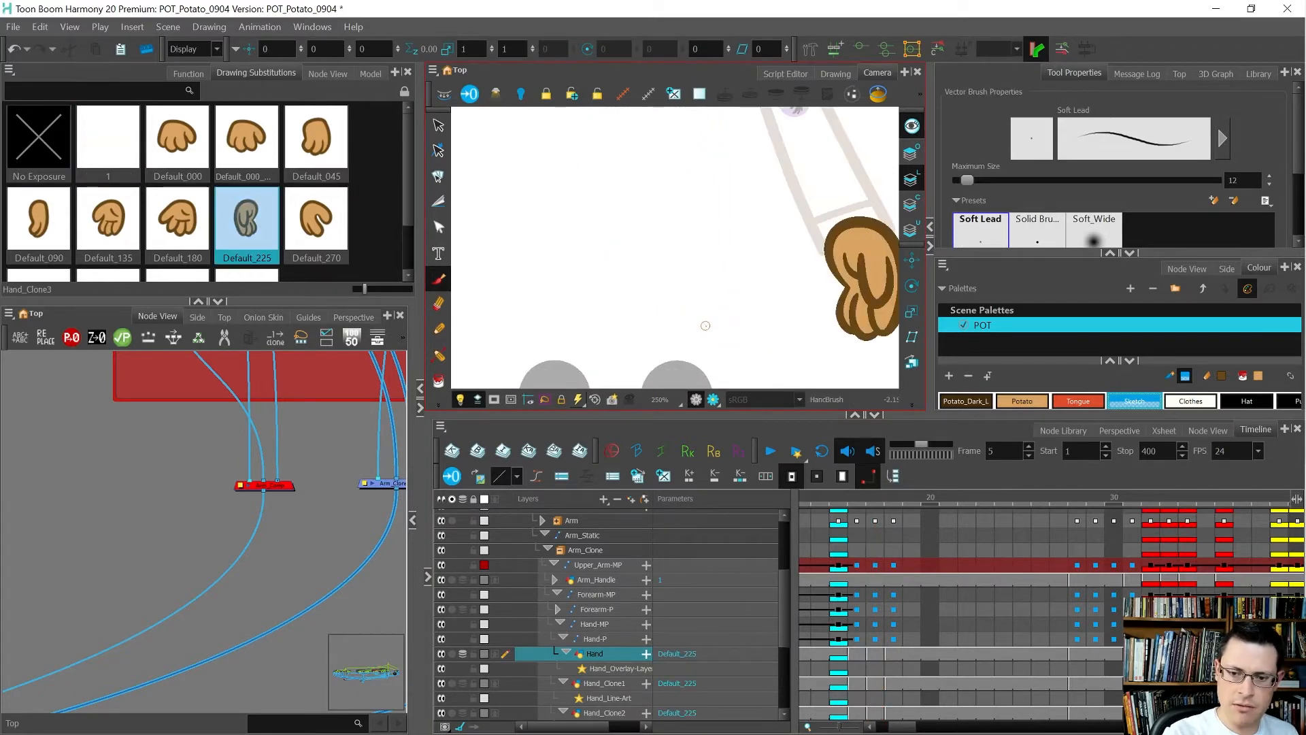
left_click(868, 654)
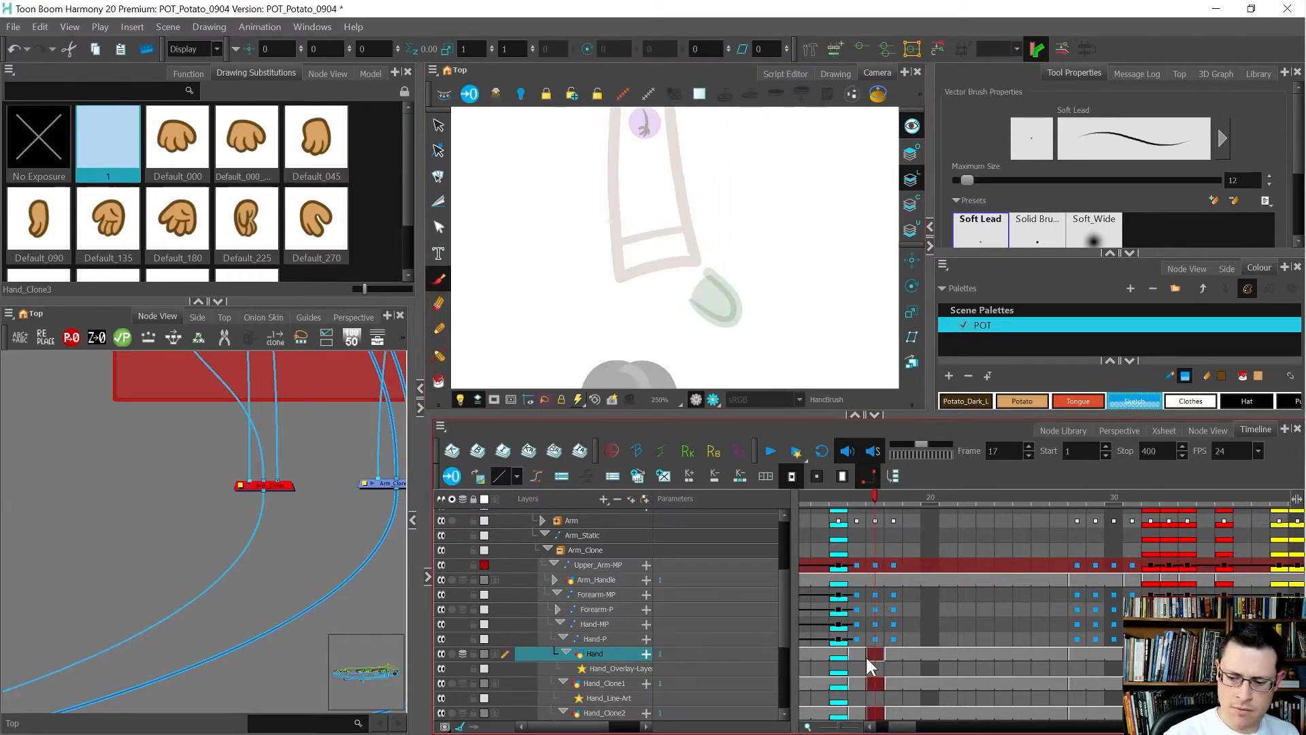
Rough in the thumb and outer edge of an in-between hand at frame 17, judging placement against the frame 16 hand.
key("Left")
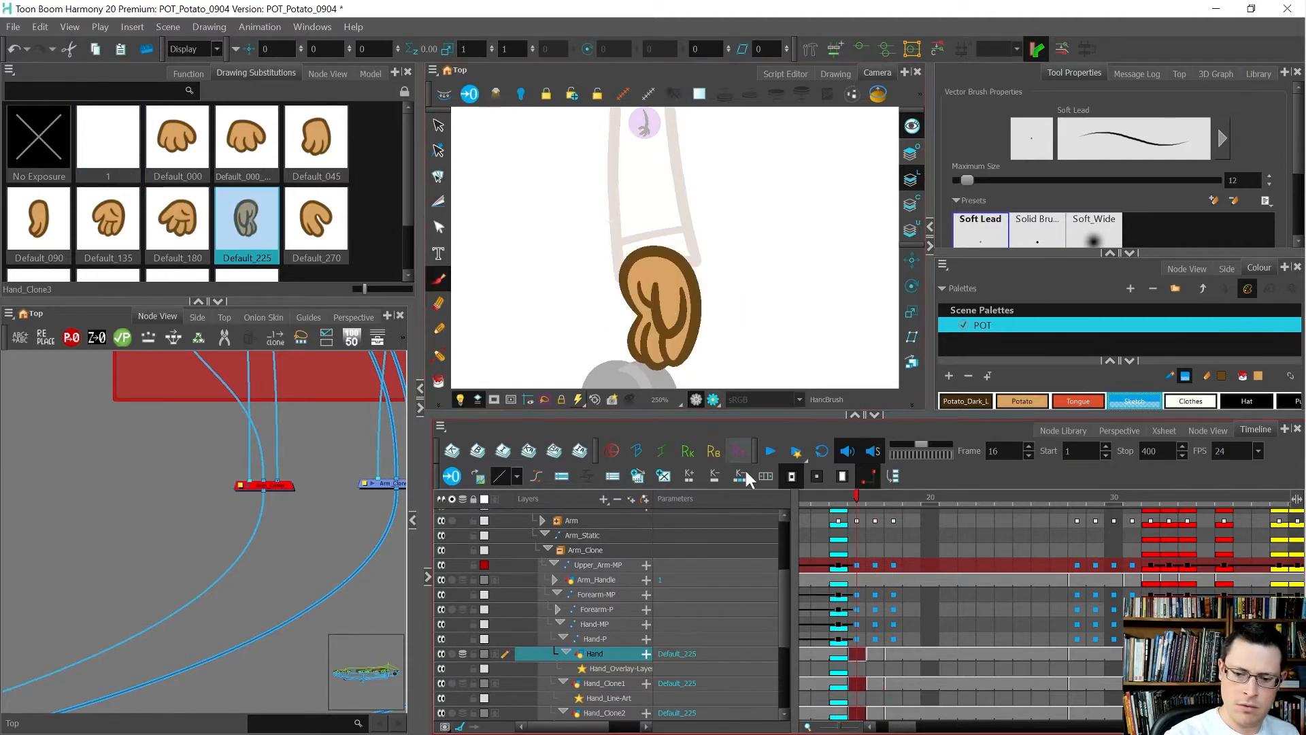
key("Right")
key("Left")
key("Right")
key("Left")
key("Right")
key("Left")
key("Right")
mouse_move(677, 291)
left_mouse_down()
mouse_move(686, 332)
mouse_move(693, 287)
mouse_move(693, 328)
left_mouse_up()
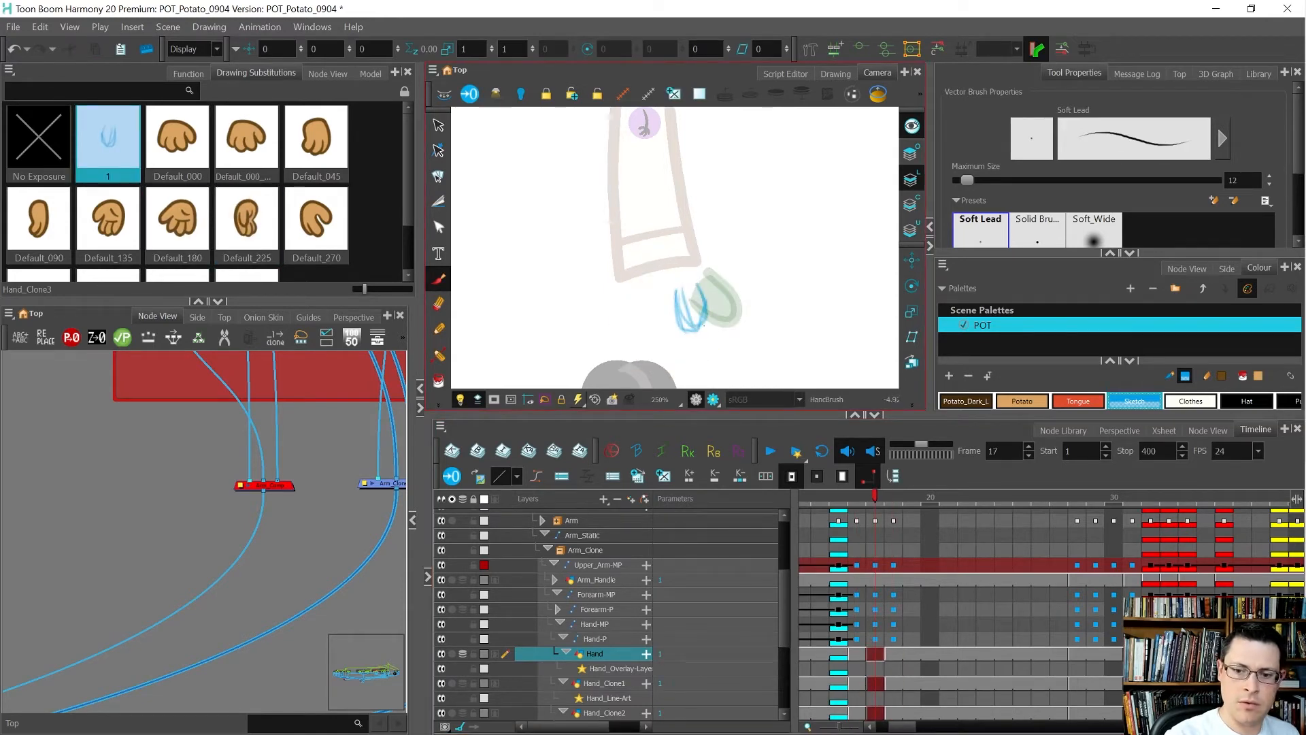
left_click_drag(701, 258, 706, 351)
Sketch the fingers and the opposite side of the in-between hand below the cuff, checking it against frame 16.
key("Left")
key("Right")
key("Left")
key("Right")
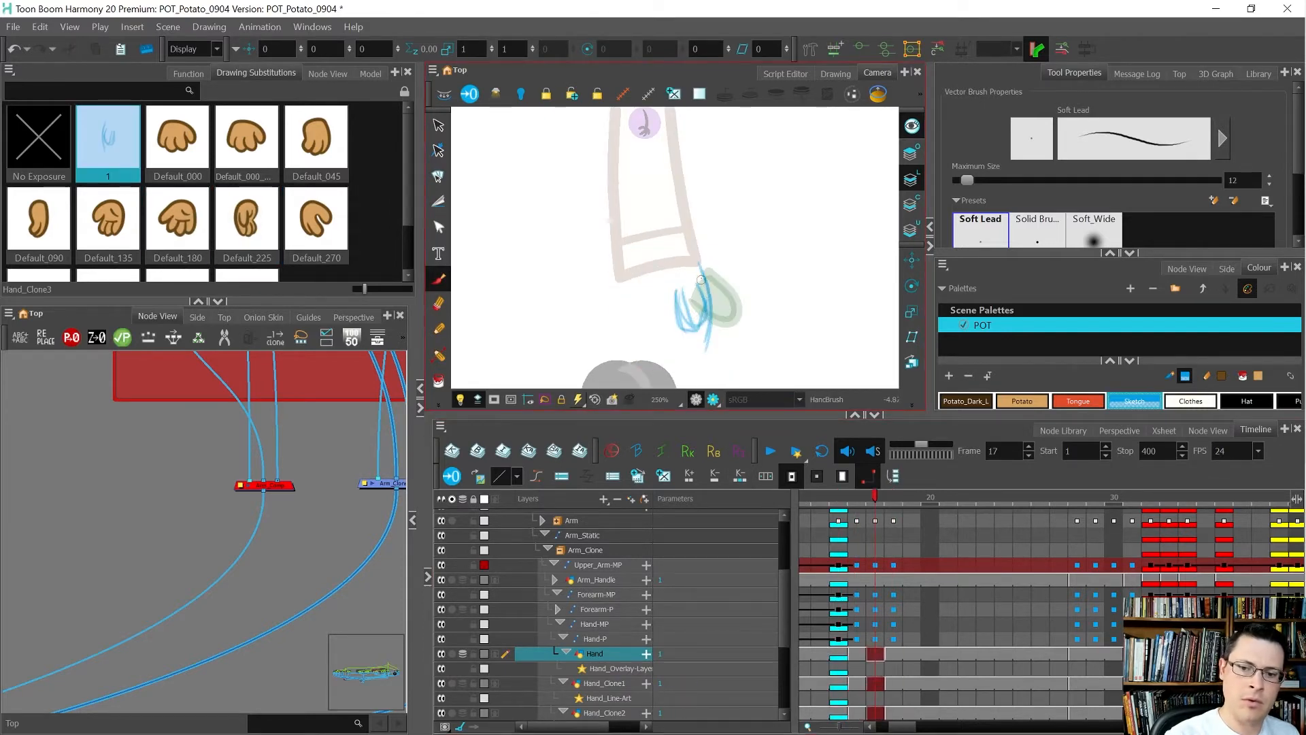
left_click_drag(700, 302, 680, 330)
key("Left")
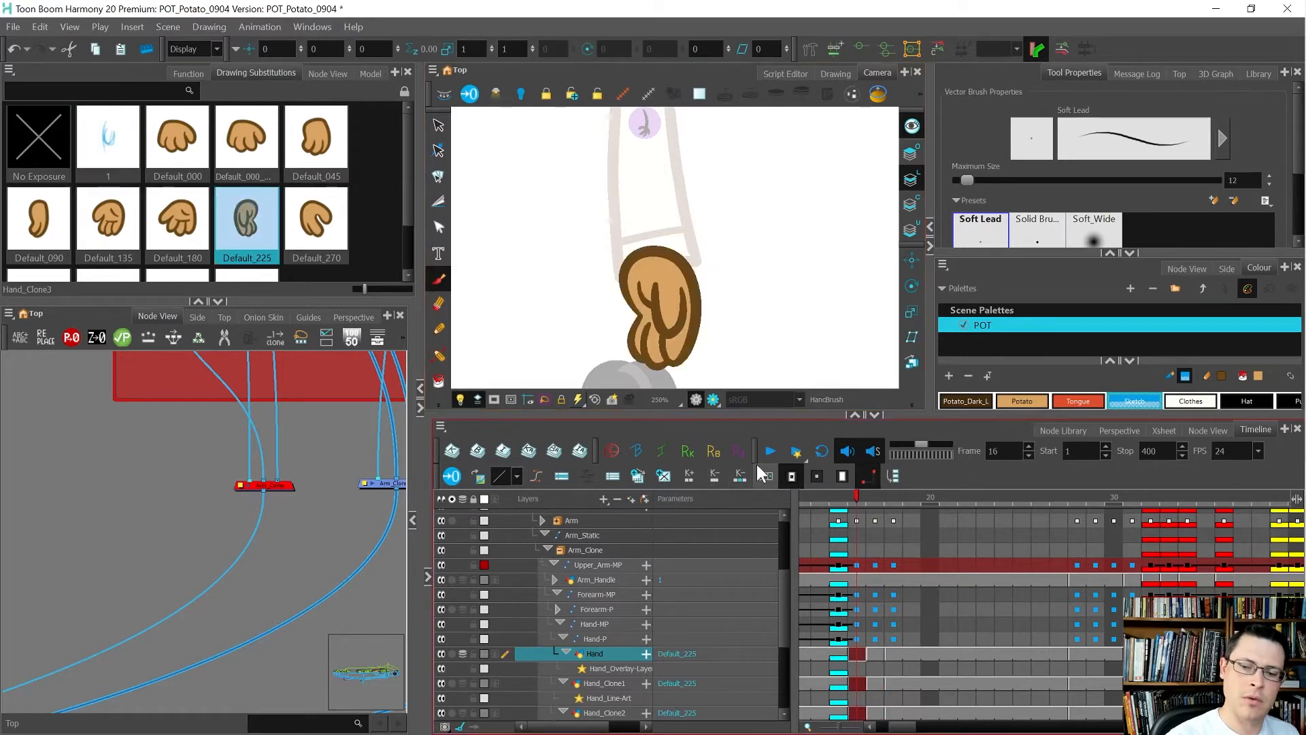
key("Right")
key("Left")
key("Right")
mouse_move(625, 272)
left_mouse_down()
mouse_move(655, 332)
mouse_move(629, 276)
mouse_move(644, 357)
mouse_move(655, 356)
mouse_move(632, 328)
mouse_move(664, 357)
mouse_move(656, 322)
mouse_move(668, 345)
mouse_move(653, 316)
mouse_move(654, 341)
mouse_move(679, 319)
mouse_move(680, 354)
left_mouse_up()
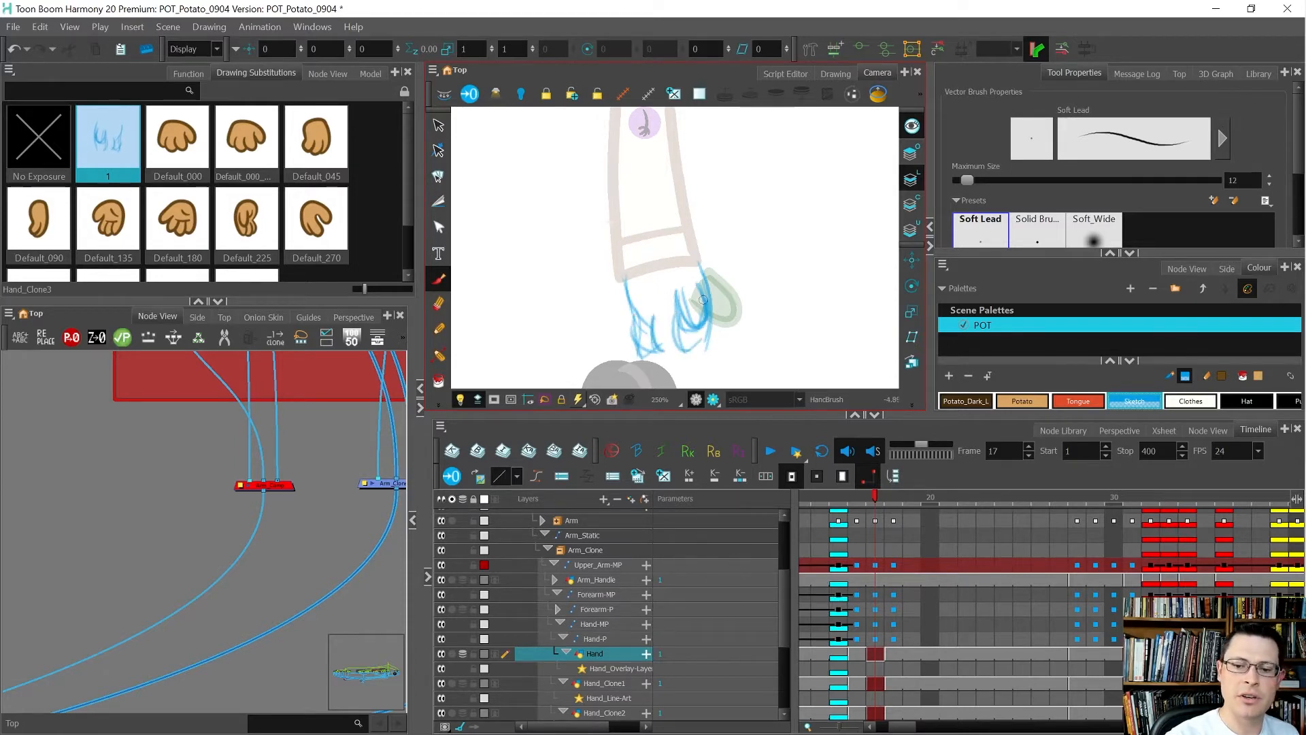
mouse_move(697, 266)
left_mouse_down()
mouse_move(702, 348)
mouse_move(701, 299)
left_mouse_up()
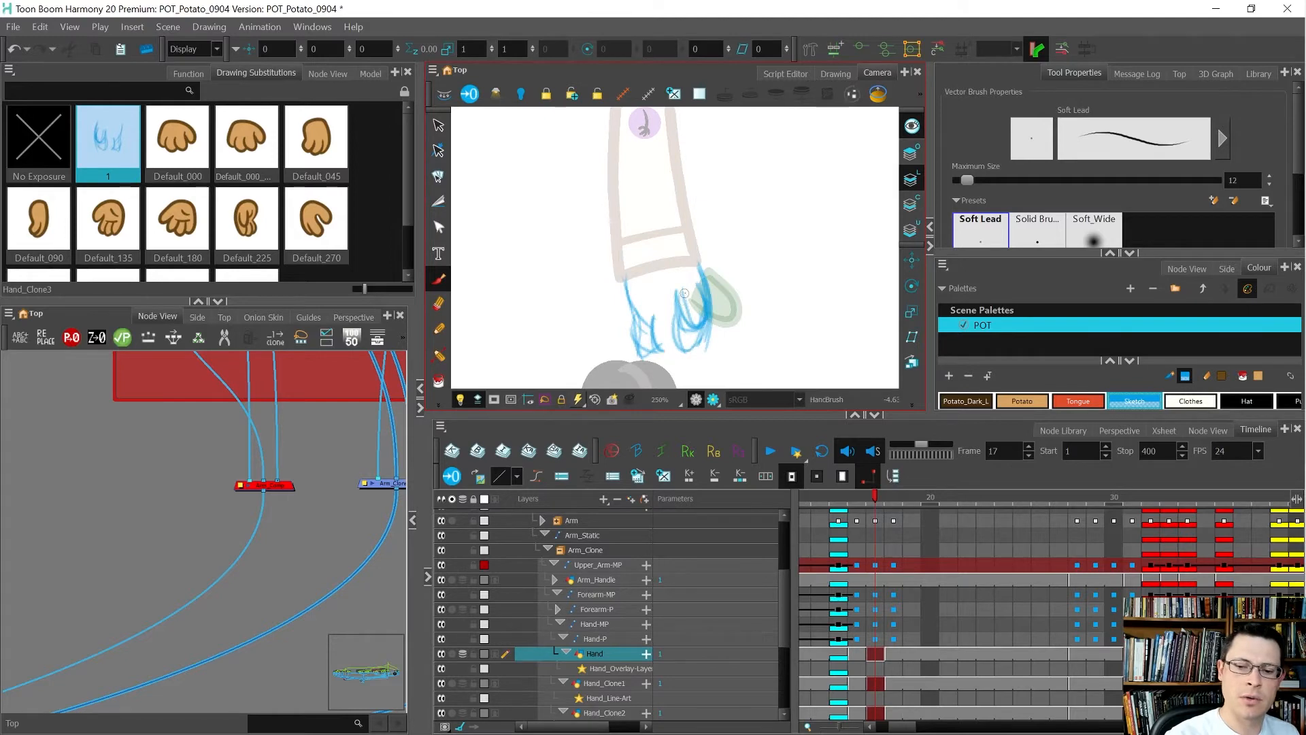
Delete the heavy thumb strokes from the frame 17 sketch, redraw the thumb more lightly and erase the excess lines.
key("alt+s")
left_click(688, 293)
key("Delete")
key("alt+b")
left_click_drag(684, 298, 693, 321)
key("e")
left_click_drag(702, 263, 701, 338)
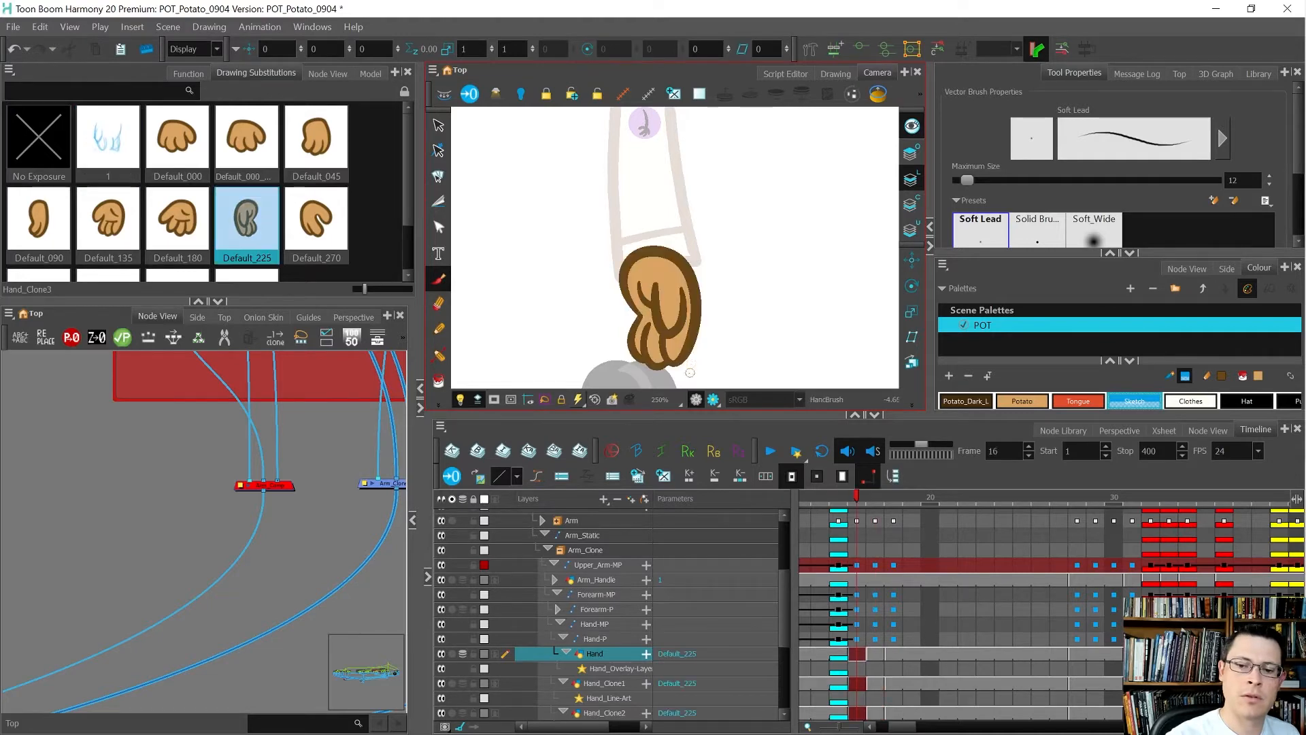
Compare the sketch with the Default_180 hand at frame 18 and erase the leftover lines around the thumb.
key(".")
key(".")
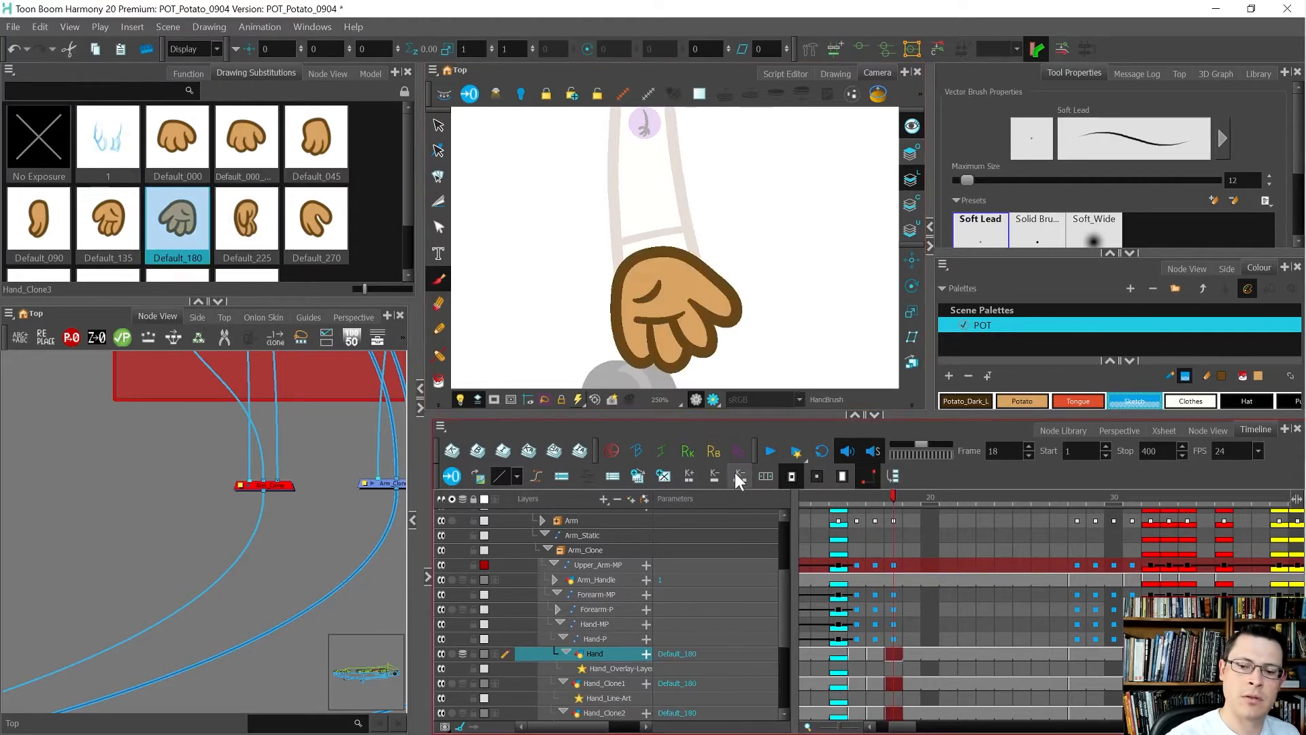
key(".")
key("e")
left_click_drag(694, 286, 692, 326)
key("alt+b")
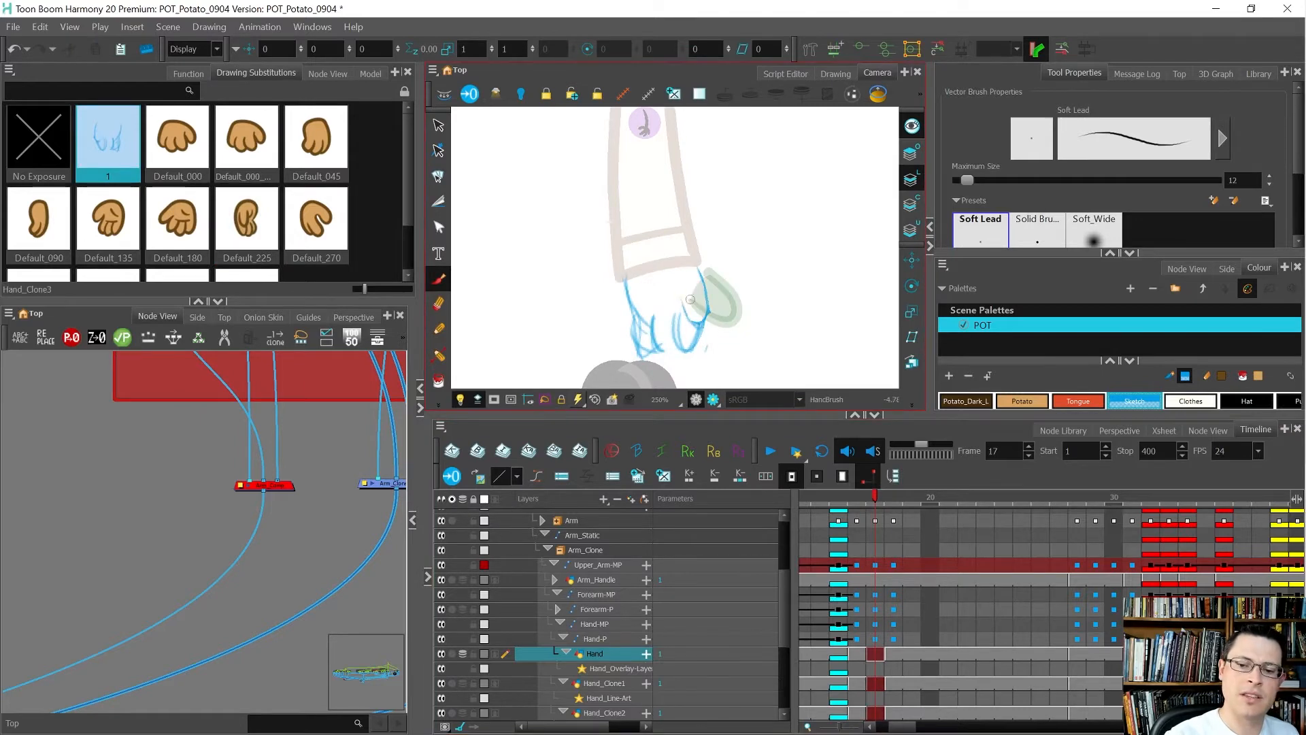
Sketch the hand's outer edge, finger lines and palm crease at frame 17, comparing with the neighbouring poses.
mouse_move(700, 267)
left_mouse_down()
mouse_move(700, 324)
mouse_move(685, 297)
mouse_move(636, 310)
mouse_move(625, 280)
mouse_move(649, 353)
mouse_move(667, 351)
left_mouse_up()
key("ctrl+z")
key("period")
key("comma")
key("period")
key("period")
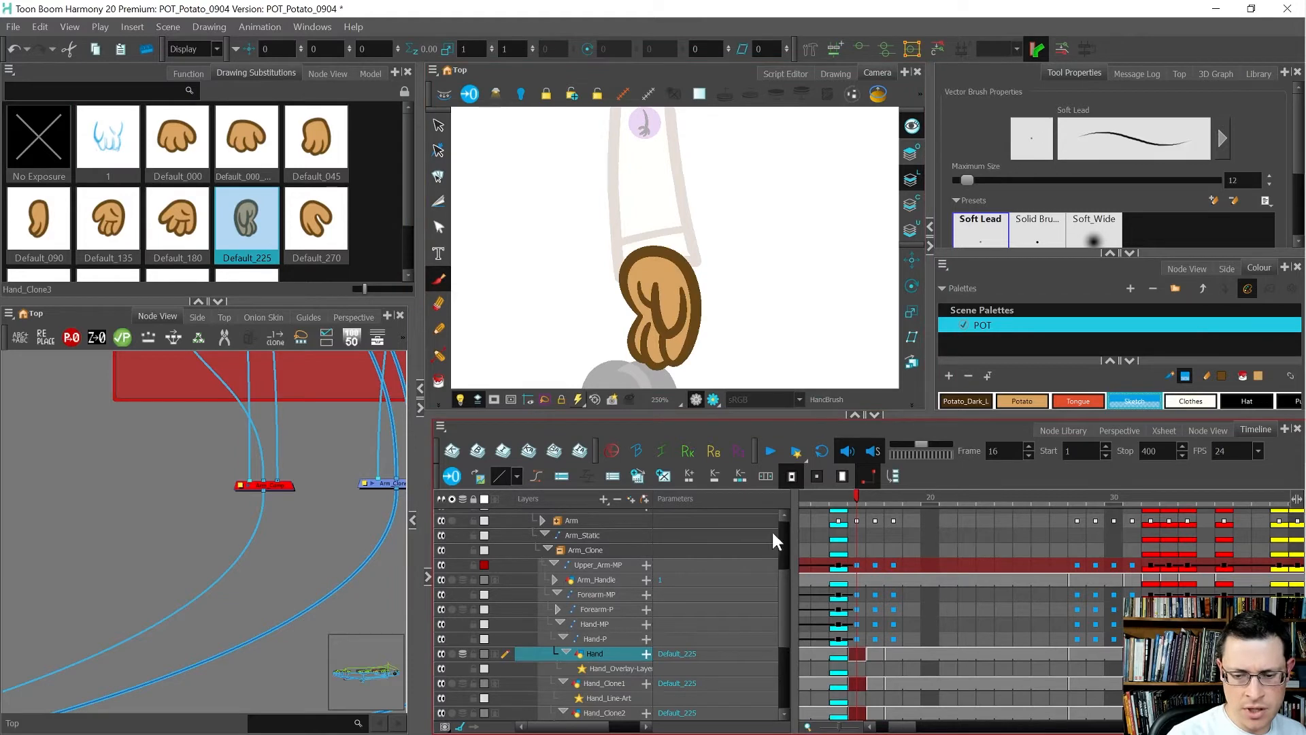
key("comma")
key("comma")
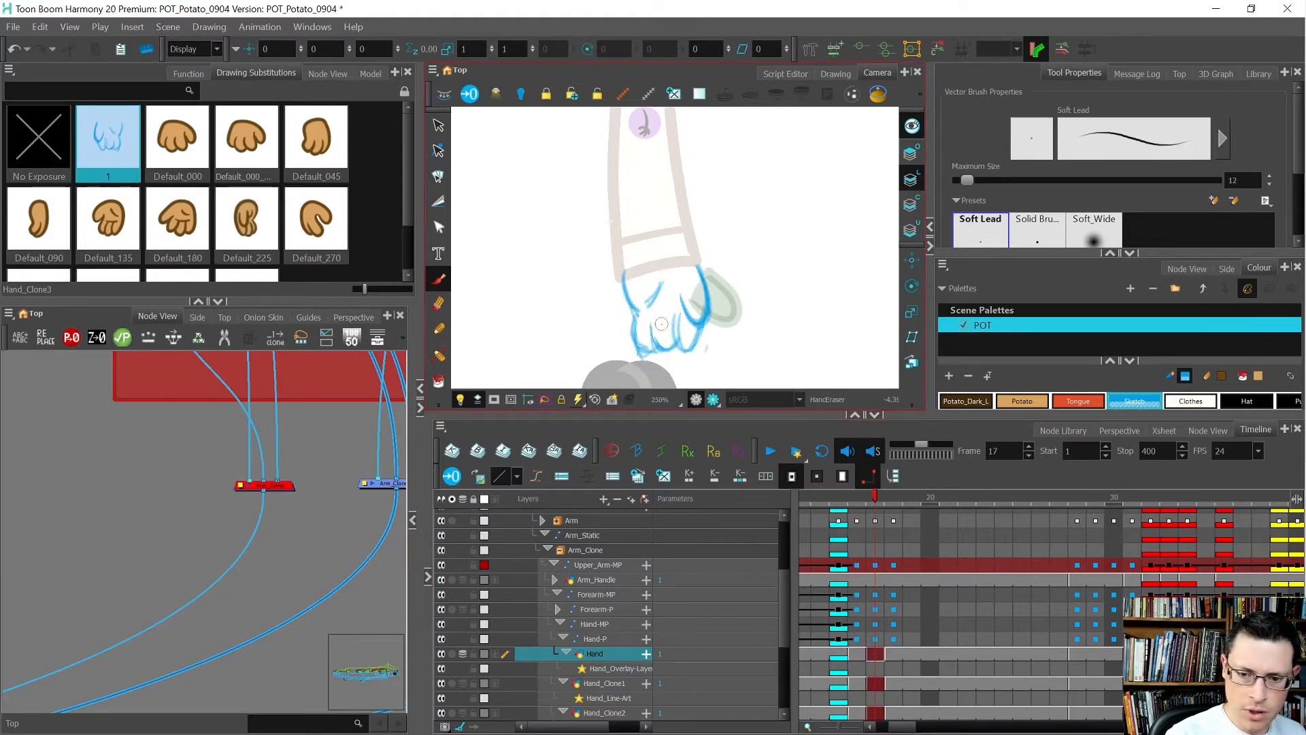
Erase stray lines around the sketched fingertips at frame 17 and check the hand across frames 16 to 18.
key("e")
mouse_move(667, 337)
left_mouse_down()
mouse_move(691, 320)
mouse_move(688, 351)
left_mouse_up()
left_click(858, 500)
key("period")
key("period")
key("comma")
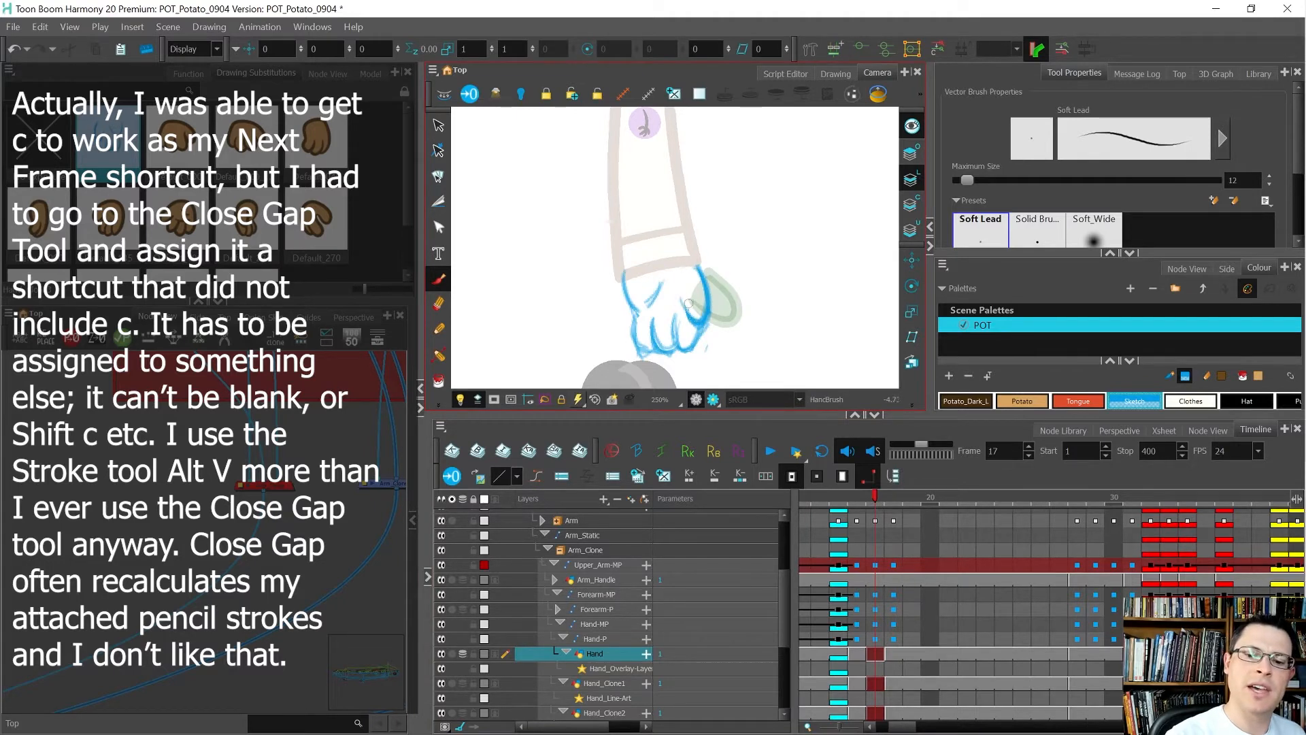
Reinforce the side outline and finger divisions of the frame 17 hand, flipping to the adjacent frames to compare.
mouse_move(633, 313)
left_mouse_down()
mouse_move(635, 335)
mouse_move(658, 334)
mouse_move(658, 315)
mouse_move(671, 331)
mouse_move(668, 361)
left_mouse_up()
mouse_move(654, 287)
left_mouse_down()
mouse_move(643, 313)
mouse_move(634, 296)
mouse_move(647, 352)
left_mouse_up()
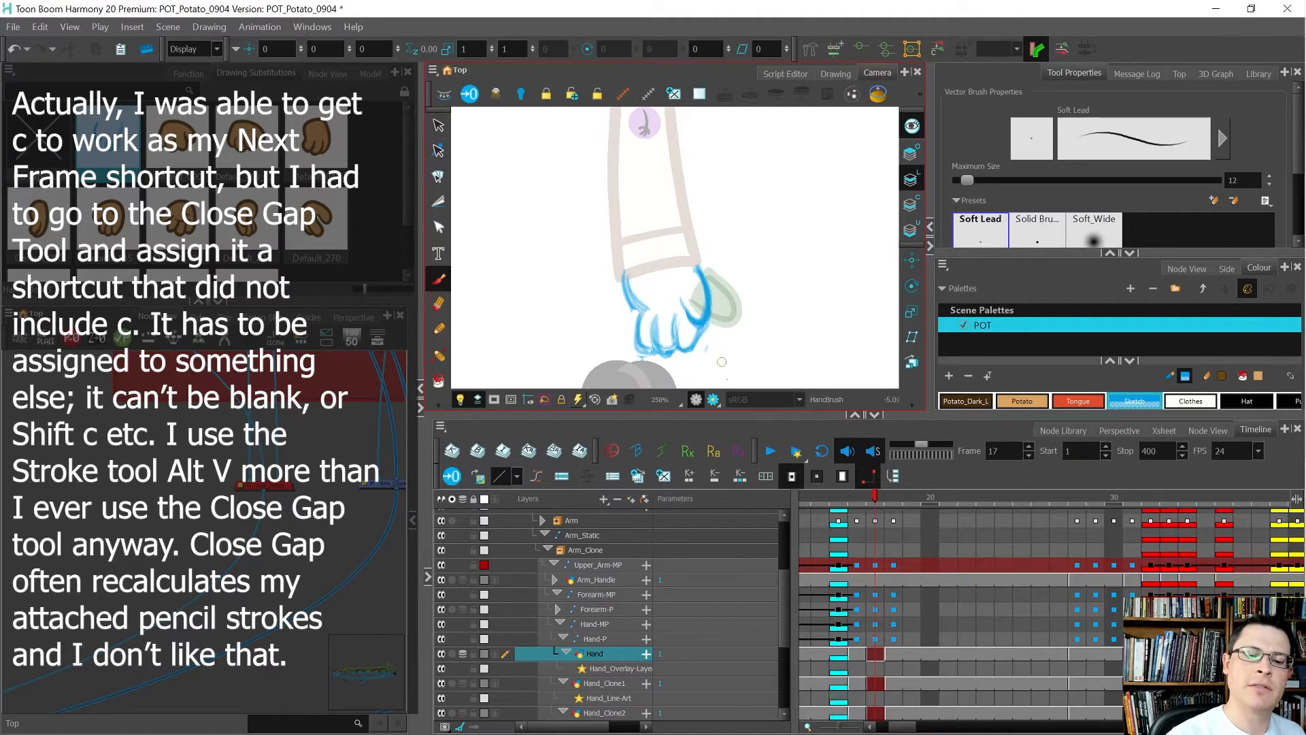
key("comma")
key("period")
key("period")
key("comma")
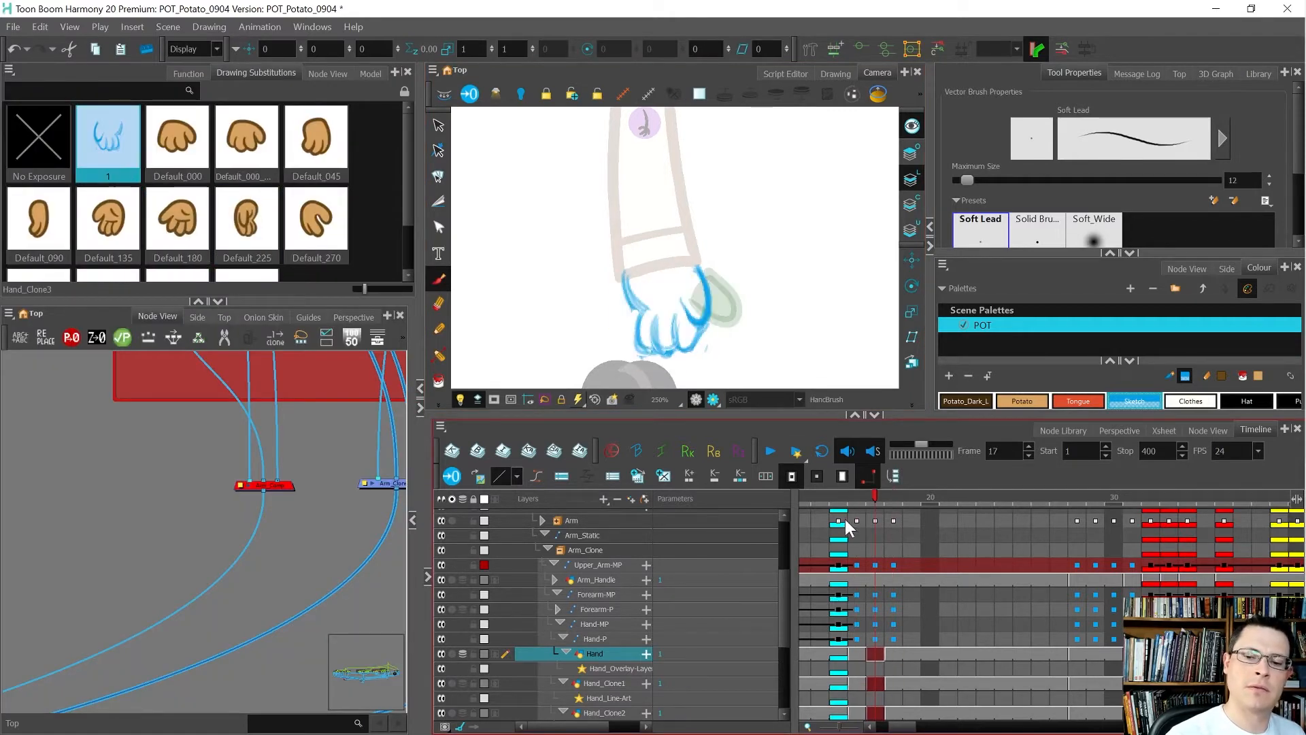
Complete the hand sketch with the little-finger side, palm crease and rounded top over the cuff, comparing adjacent frames.
mouse_move(647, 316)
left_mouse_down()
mouse_move(642, 290)
mouse_move(641, 353)
mouse_move(637, 337)
left_mouse_up()
mouse_move(639, 283)
left_mouse_down()
mouse_move(636, 324)
mouse_move(665, 260)
mouse_move(700, 253)
mouse_move(651, 254)
mouse_move(676, 300)
left_mouse_up()
key("period")
key("comma")
key("comma")
key("period")
key("period")
key("comma")
key("comma")
key("period")
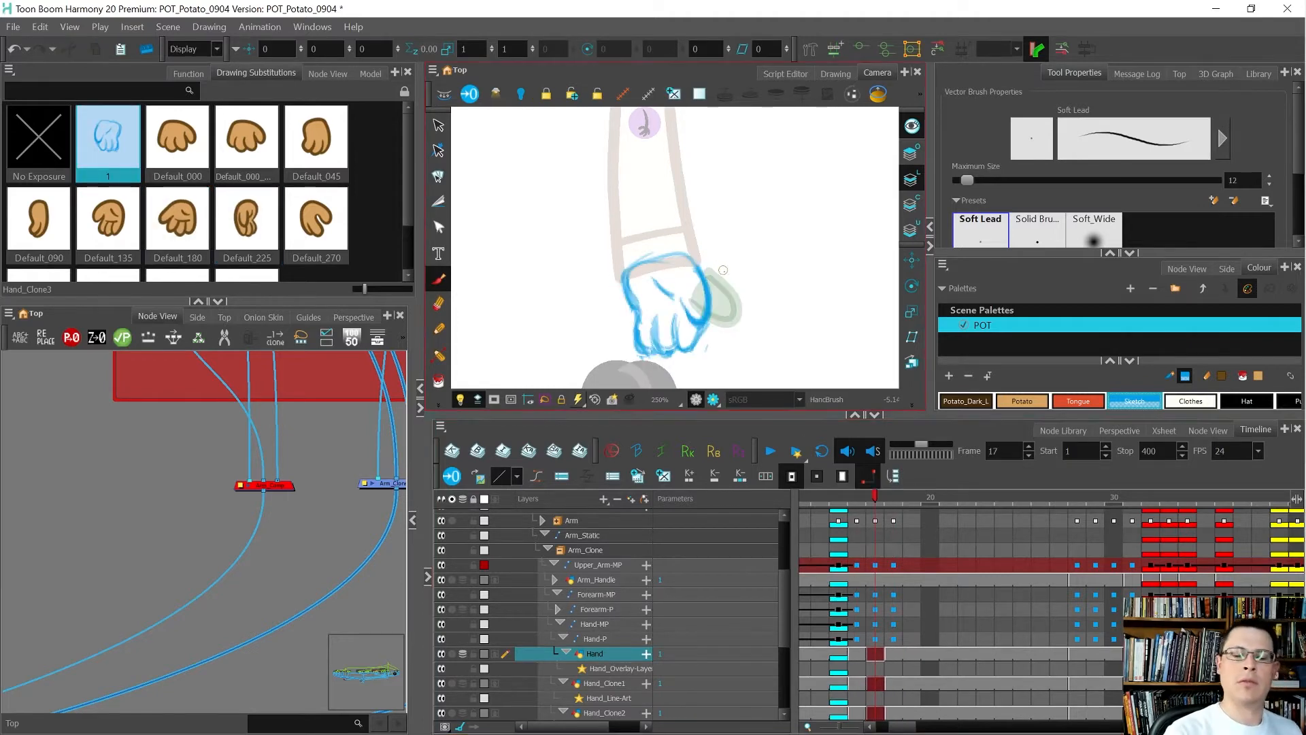
Erase part of the hand sketch's side outline near the cuff at frame 17 and compare it with the neighbouring hand poses.
scroll(720, 266, "down", 4)
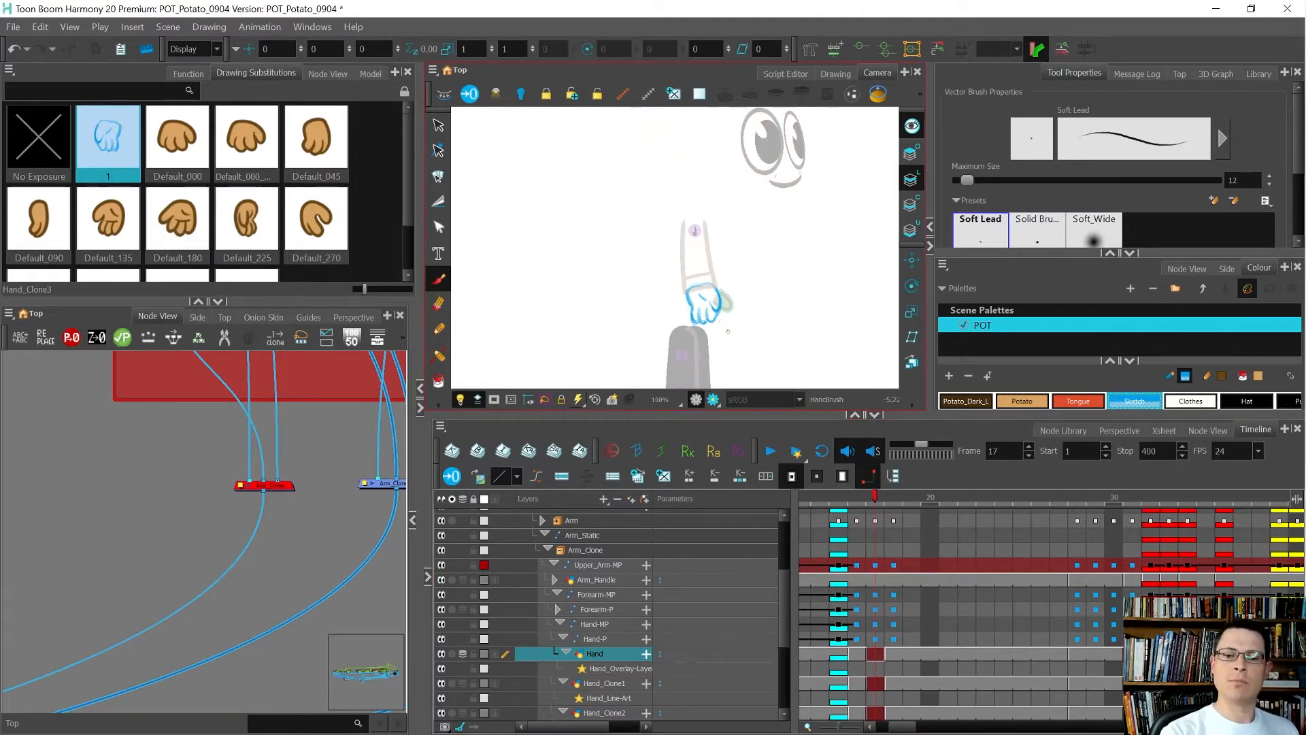
scroll(722, 317, "up", 5)
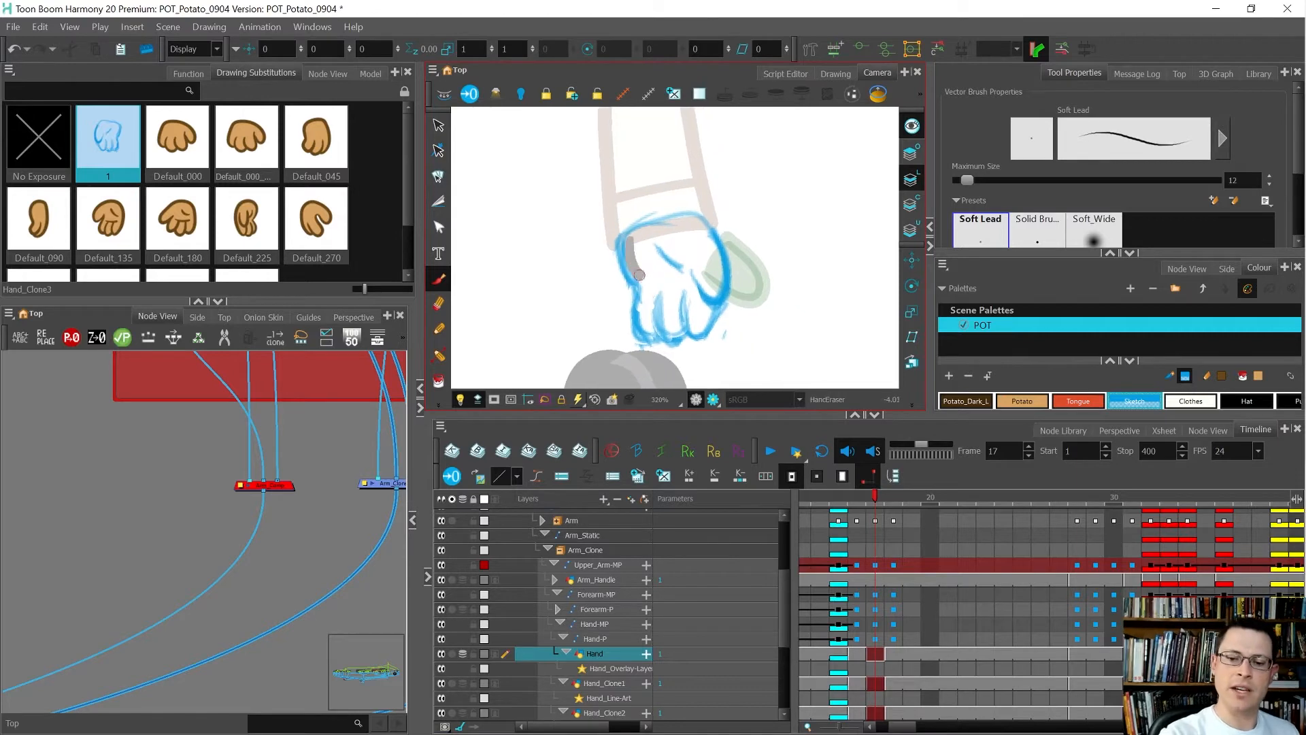
left_click_drag(639, 275, 642, 287)
key("alt+b")
key("f")
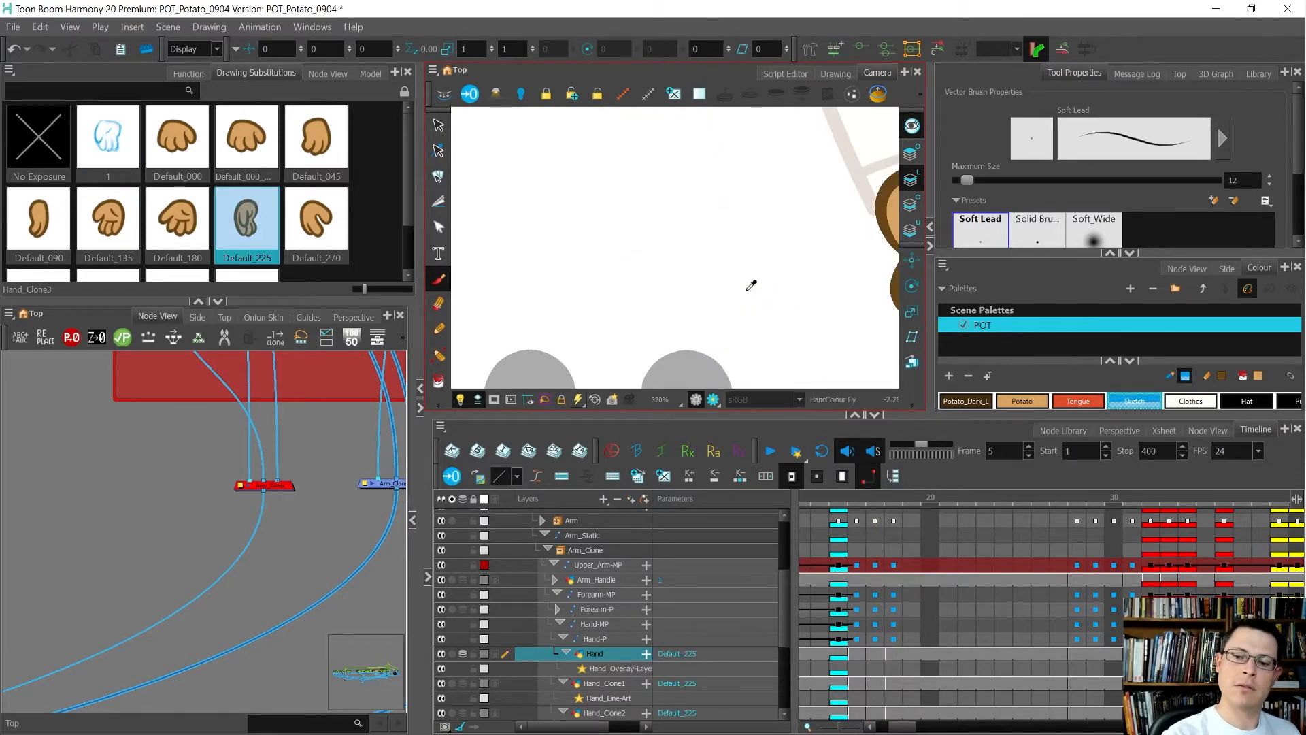
key("f")
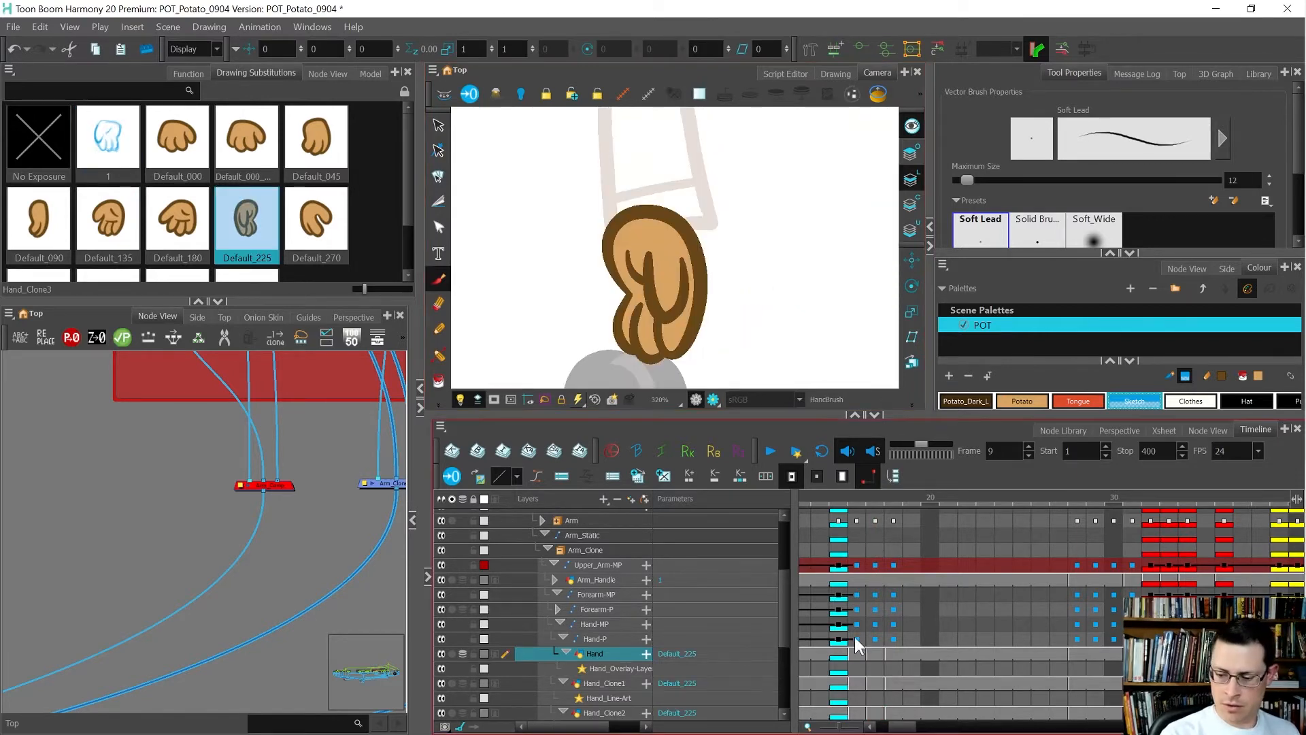
key("g")
key("g")
key("g")
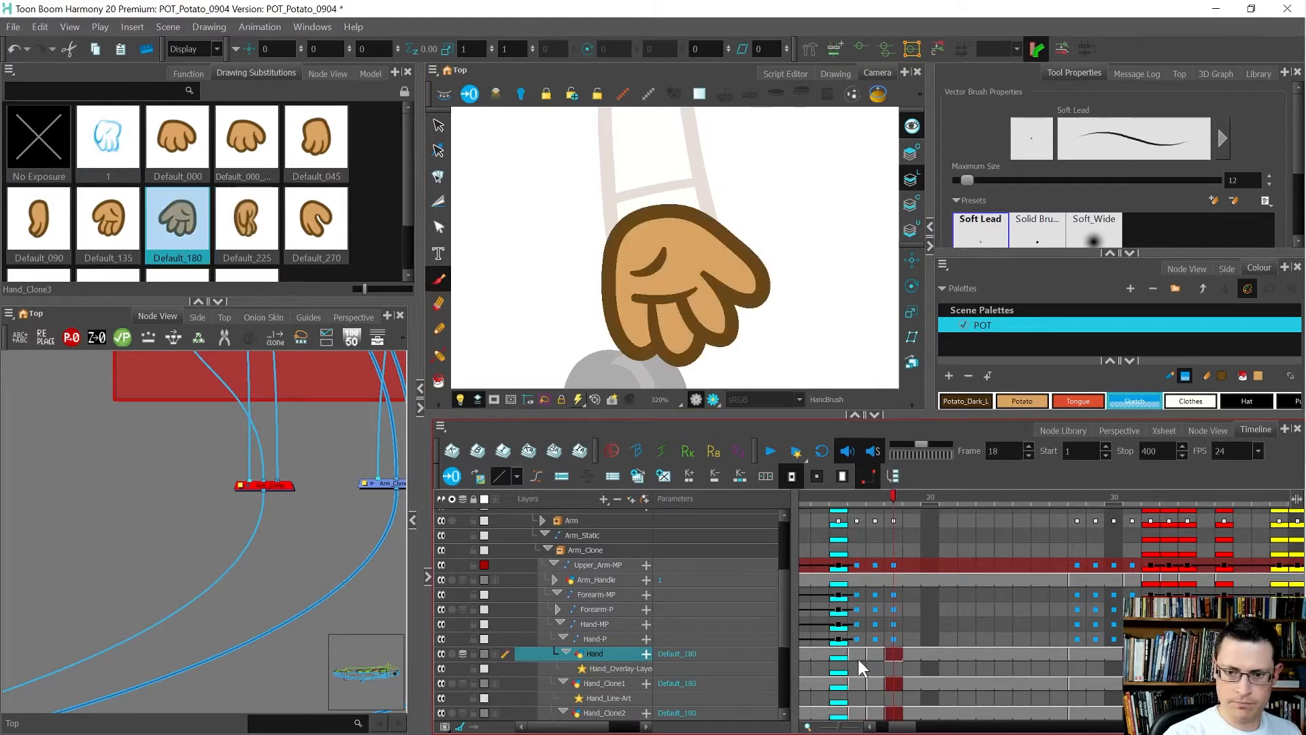
left_click(858, 657)
key("g")
In the Drawing view, select the whole frame 17 hand sketch, enlarge it slightly and reposition it over the onion-skinned neighbouring hands.
left_click(846, 73)
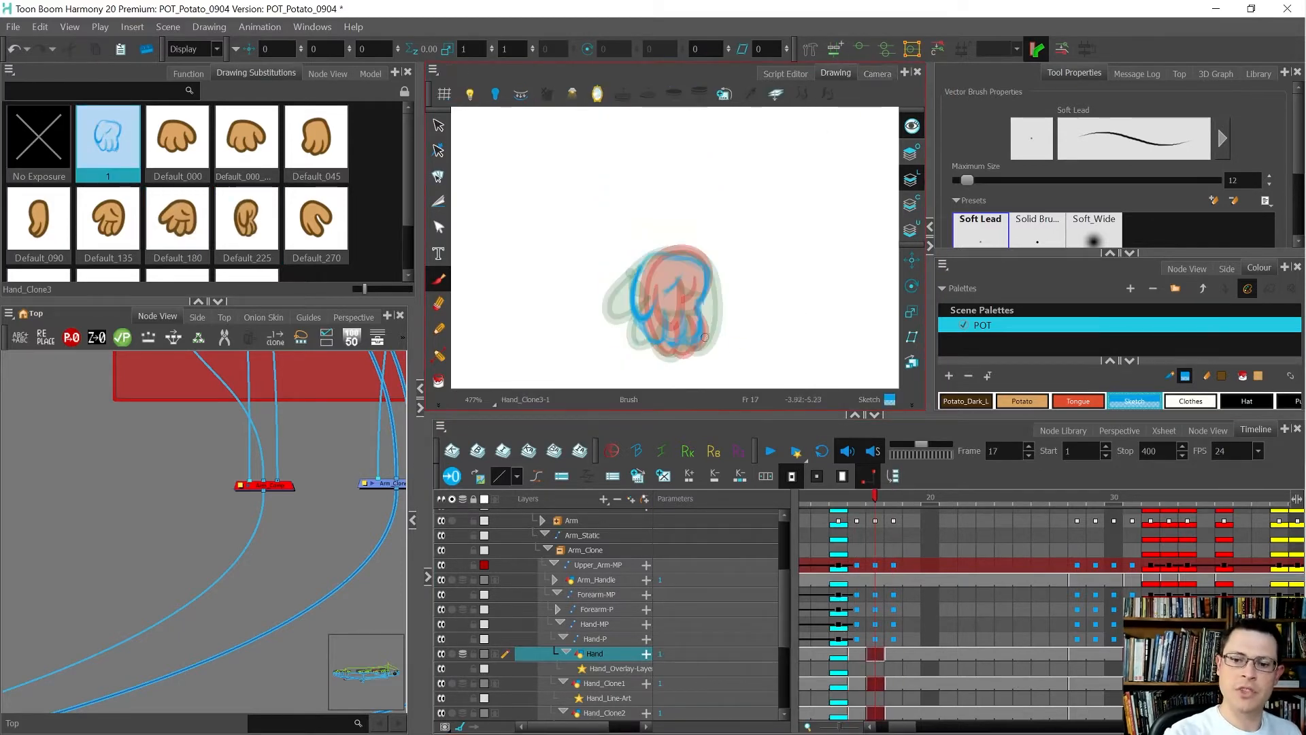
scroll(709, 309, "up", 3)
key("alt+s")
mouse_move(599, 146)
left_mouse_down()
mouse_move(783, 177)
mouse_move(592, 156)
left_mouse_up()
left_click_drag(695, 184, 670, 312)
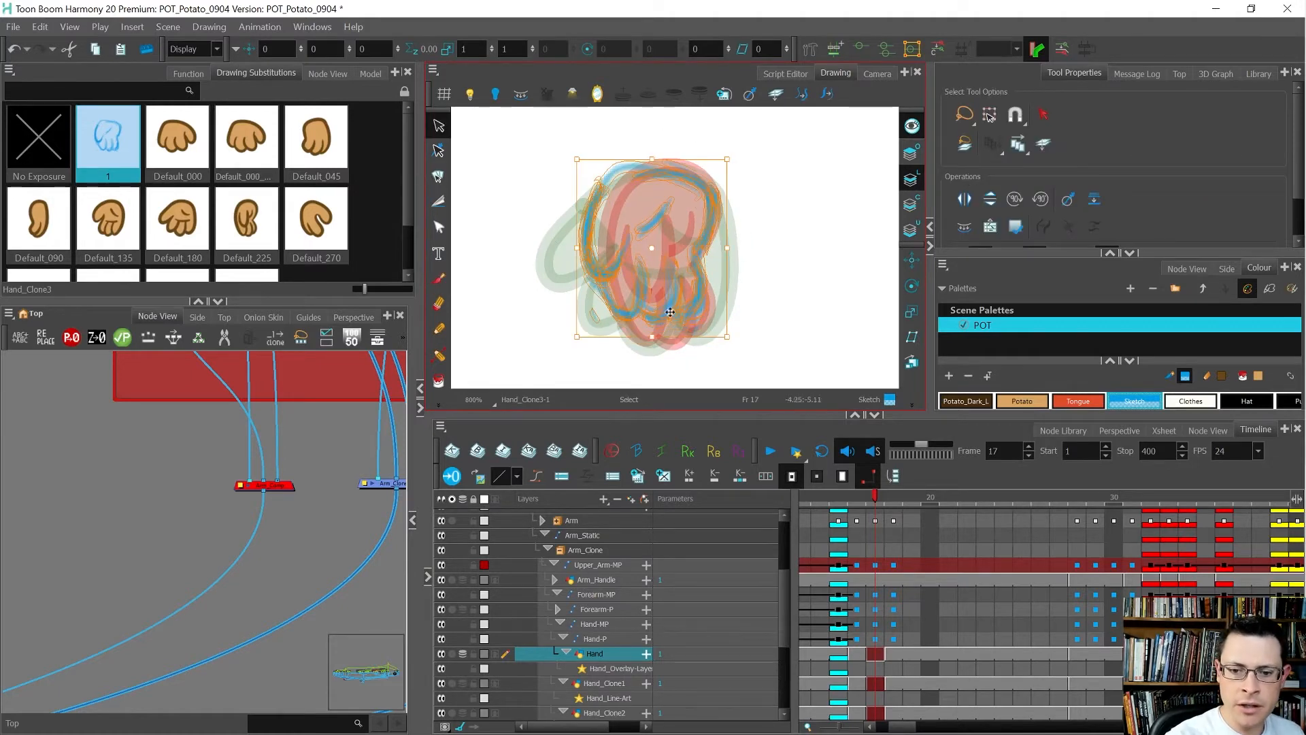
left_click_drag(579, 338, 564, 359)
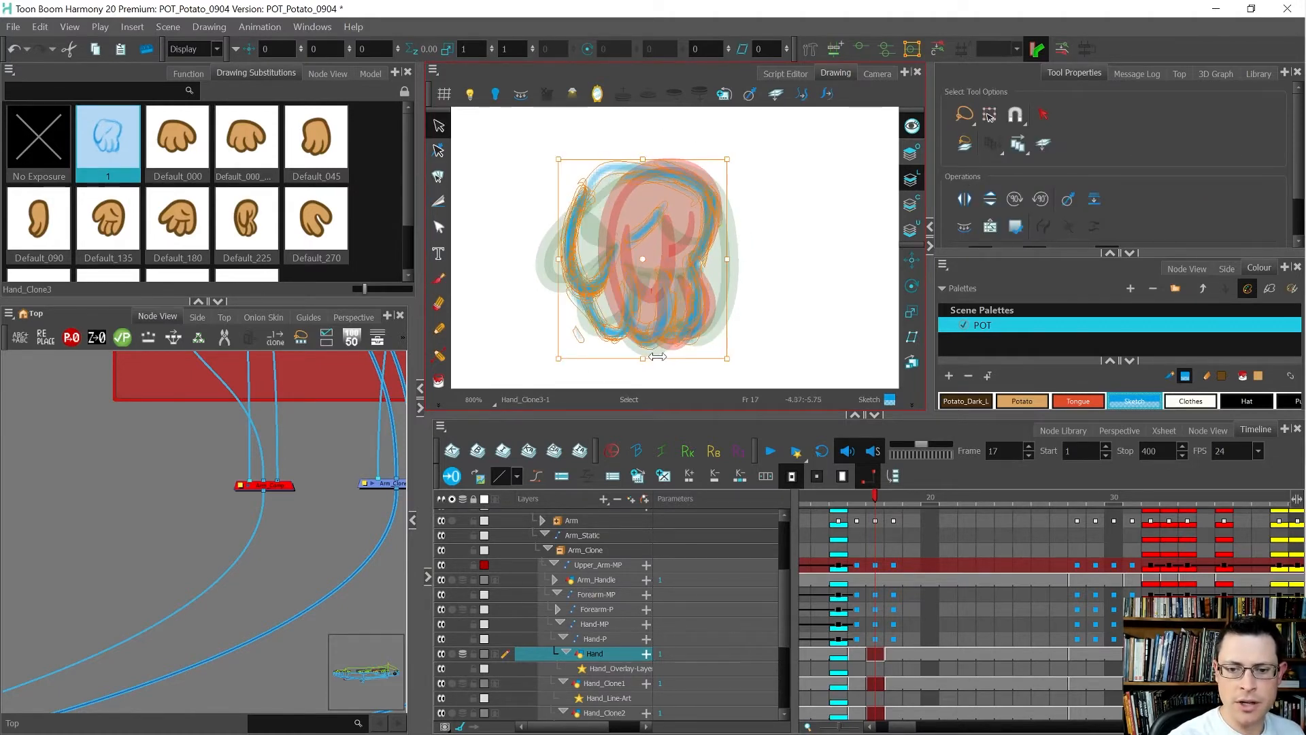
left_click_drag(671, 279, 684, 282)
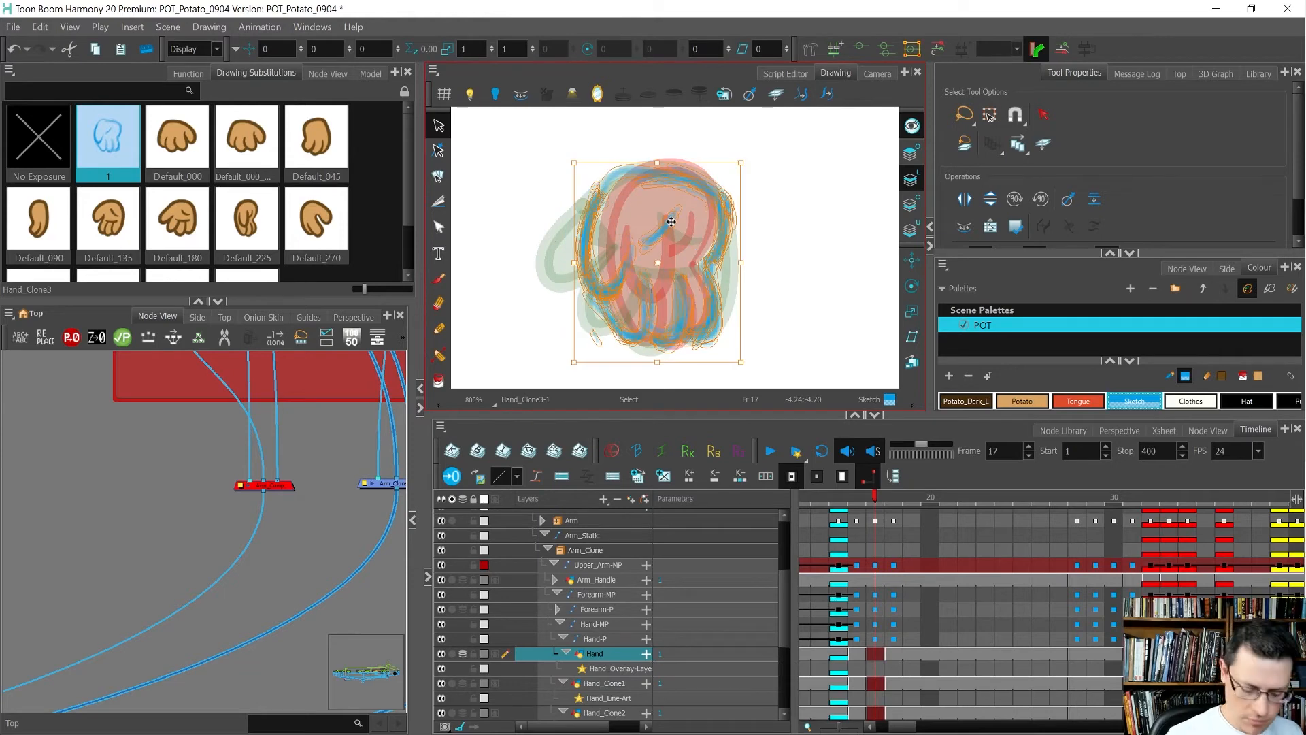
Turn off onion skin and flip between frame 17 and the preceding frames to compare the resized hand sketch with the earlier pose.
key("alt+o")
key("comma")
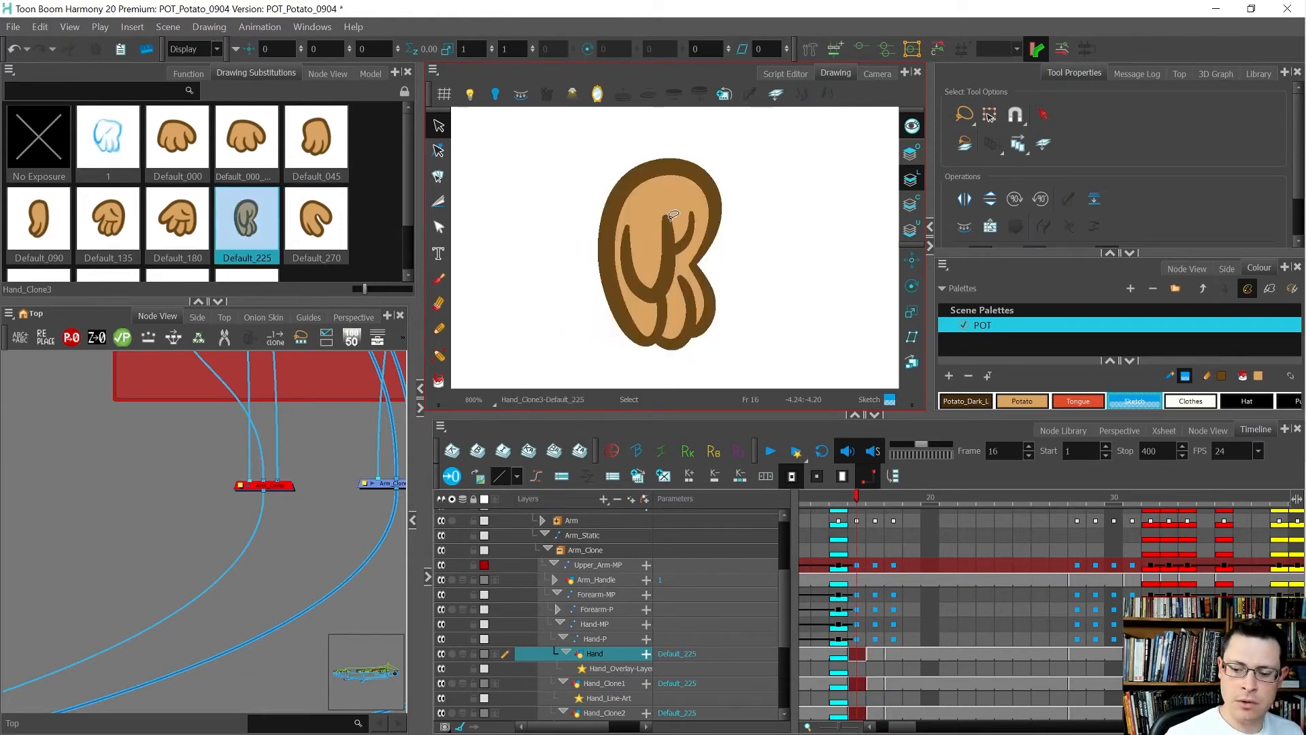
key("comma")
key("comma")
key("comma")
key("comma")
key("comma")
key("comma")
key("comma")
key("period")
key("period")
key("period")
key("period")
key("period")
key("period")
key("period")
key("period")
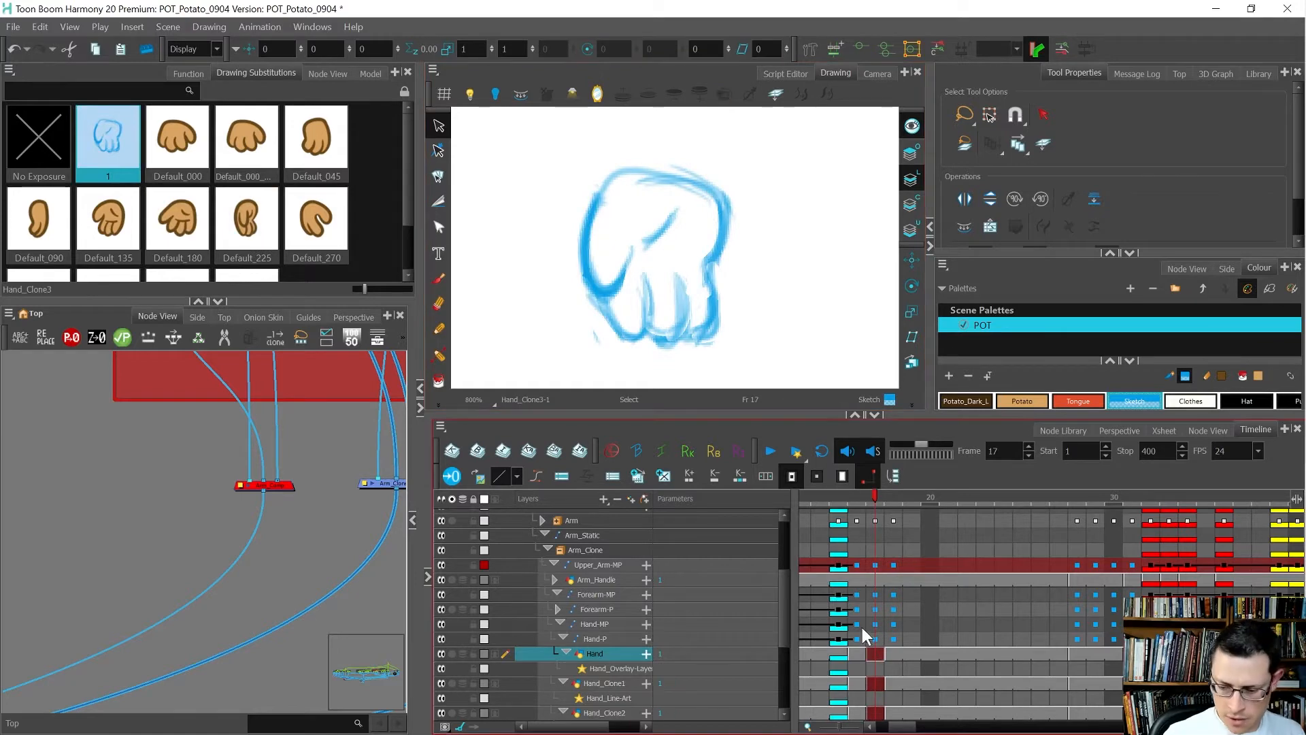
Show a wider timeline range and examine the Hand layer's drawing exposures between frames 5 and 17.
key("1")
left_click_drag(928, 726, 901, 722)
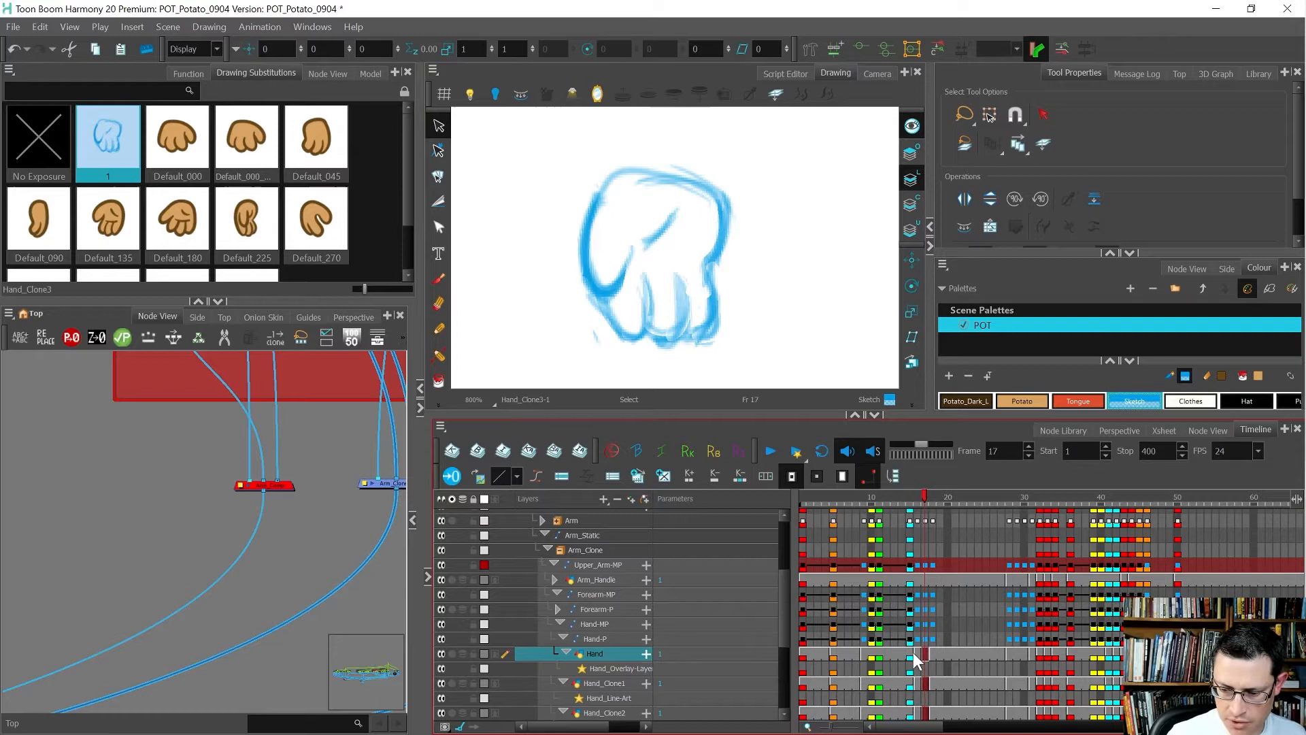
left_click(843, 655)
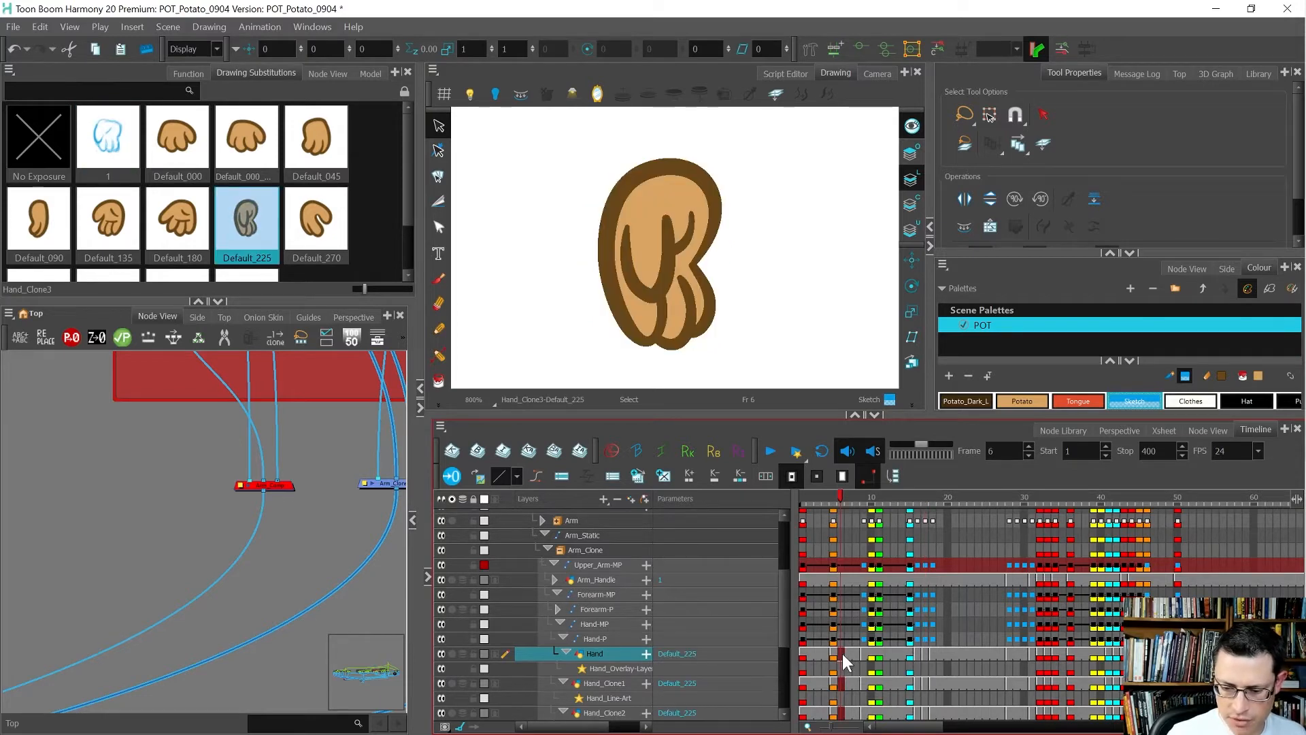
left_click(870, 657)
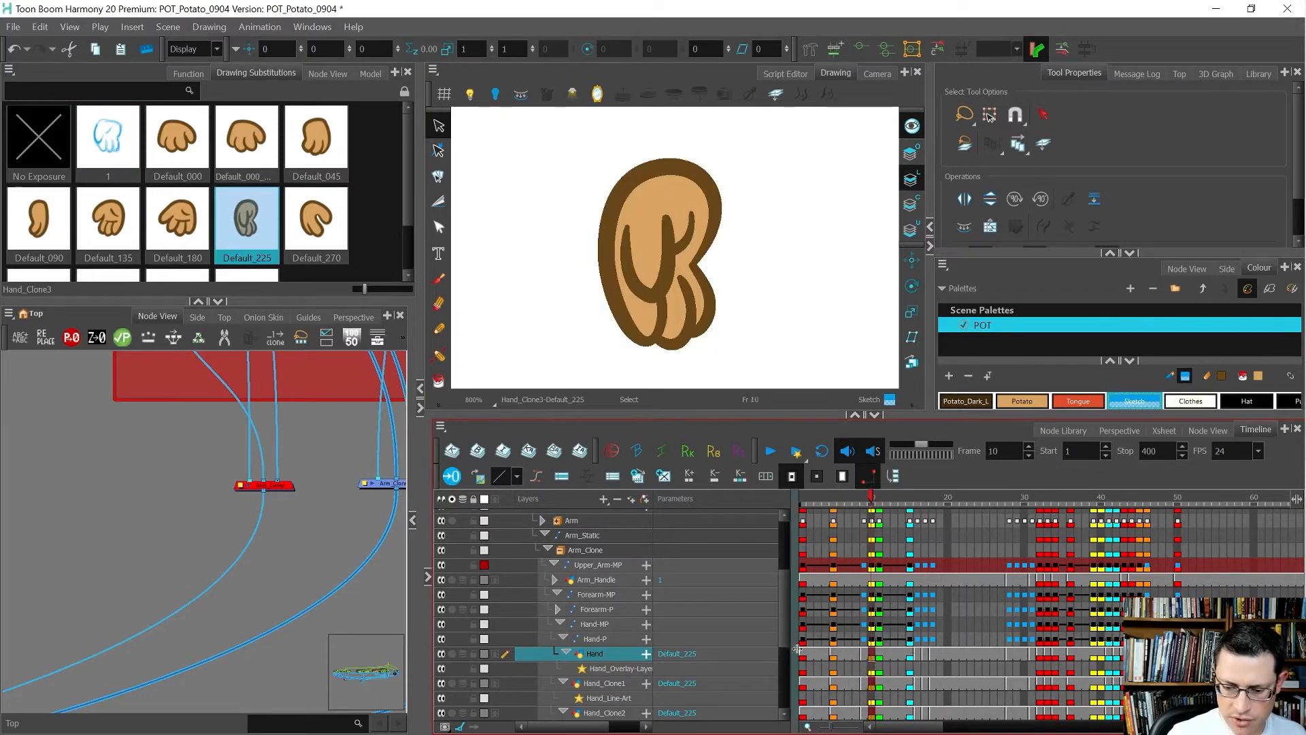
key("period")
key("period")
left_click(918, 659)
left_click(928, 651)
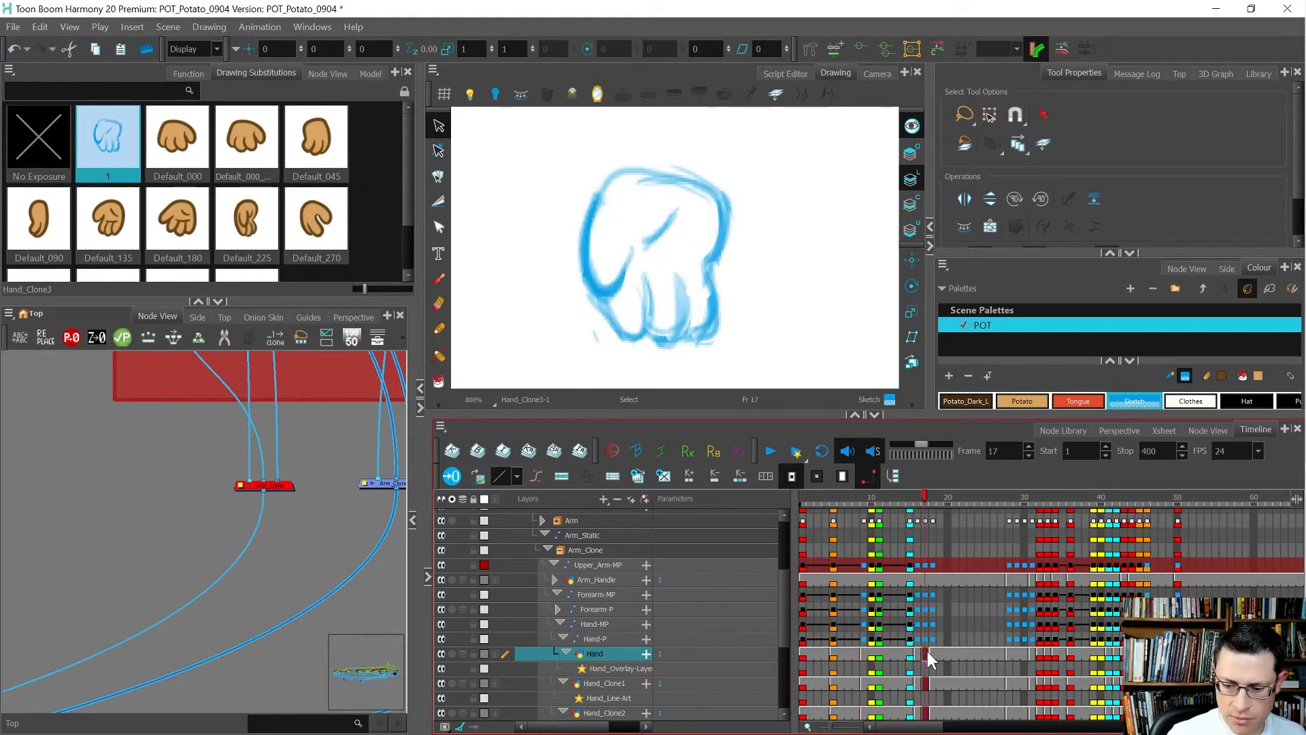
left_click(833, 649)
left_click(918, 655)
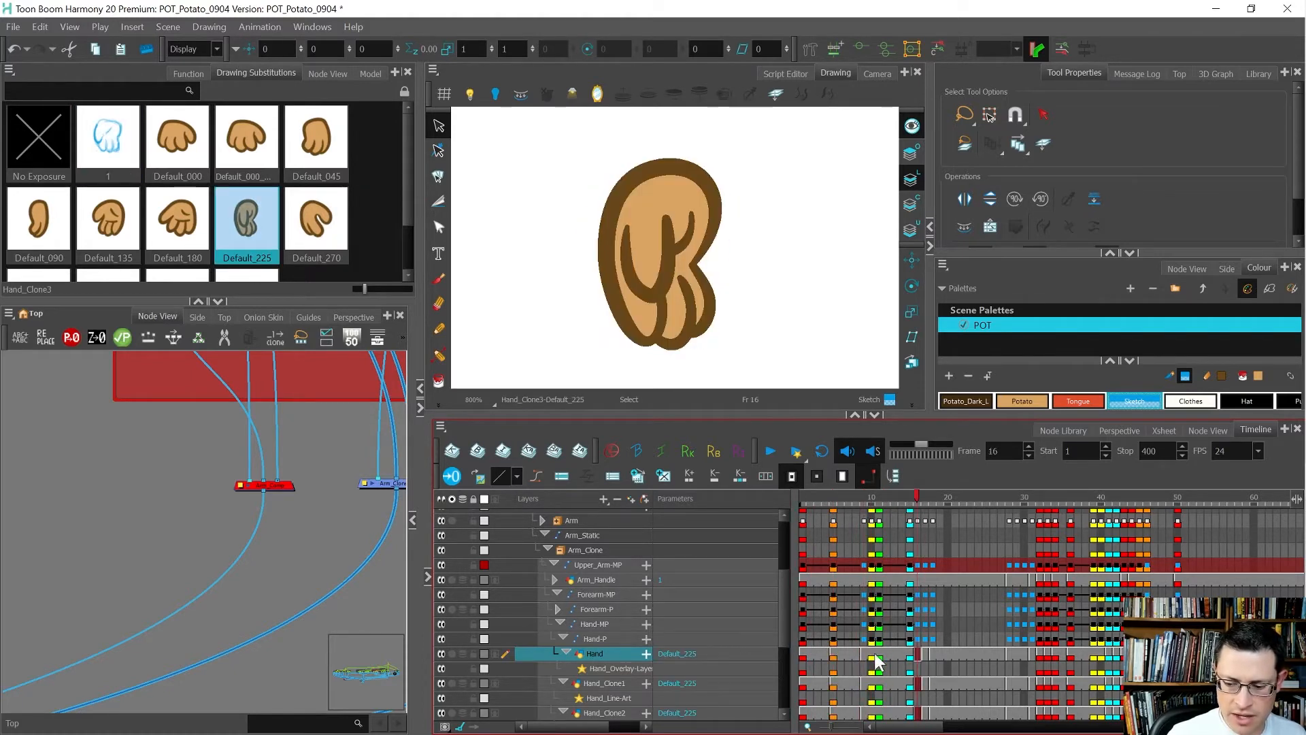
left_click(923, 651)
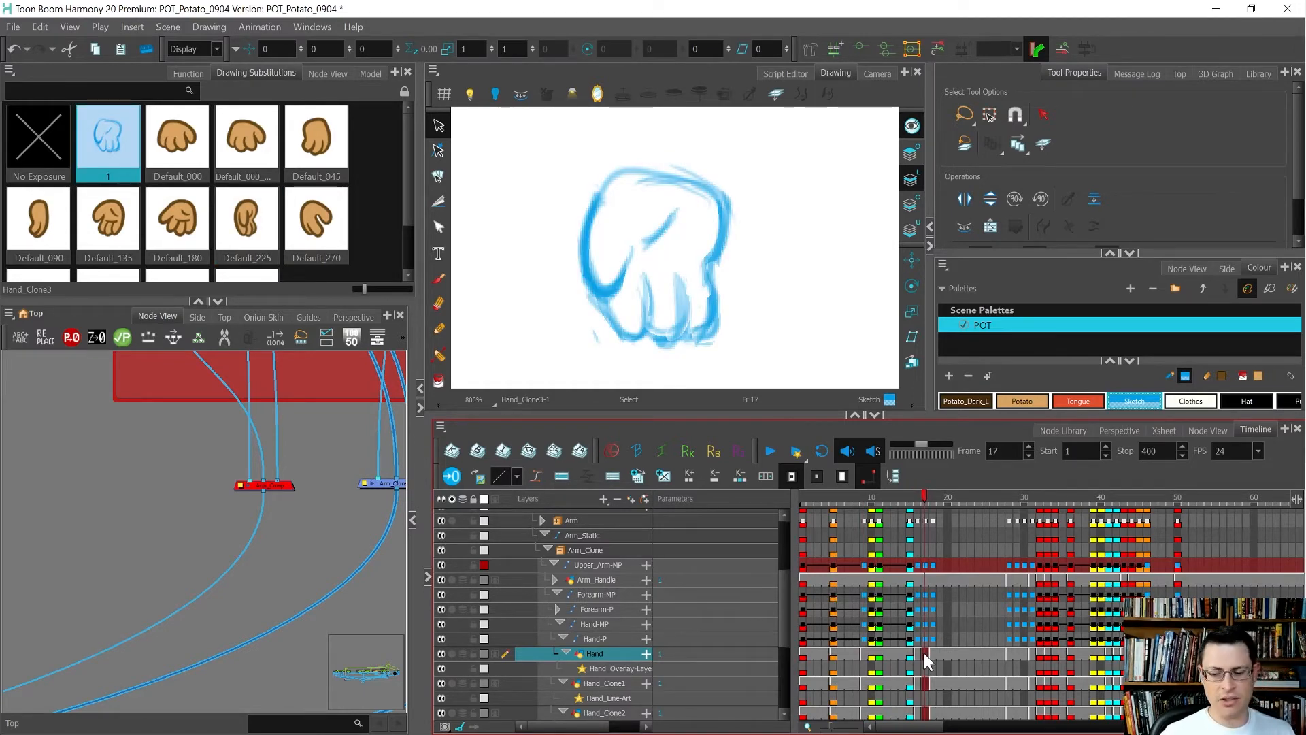
left_click(839, 658, "shift")
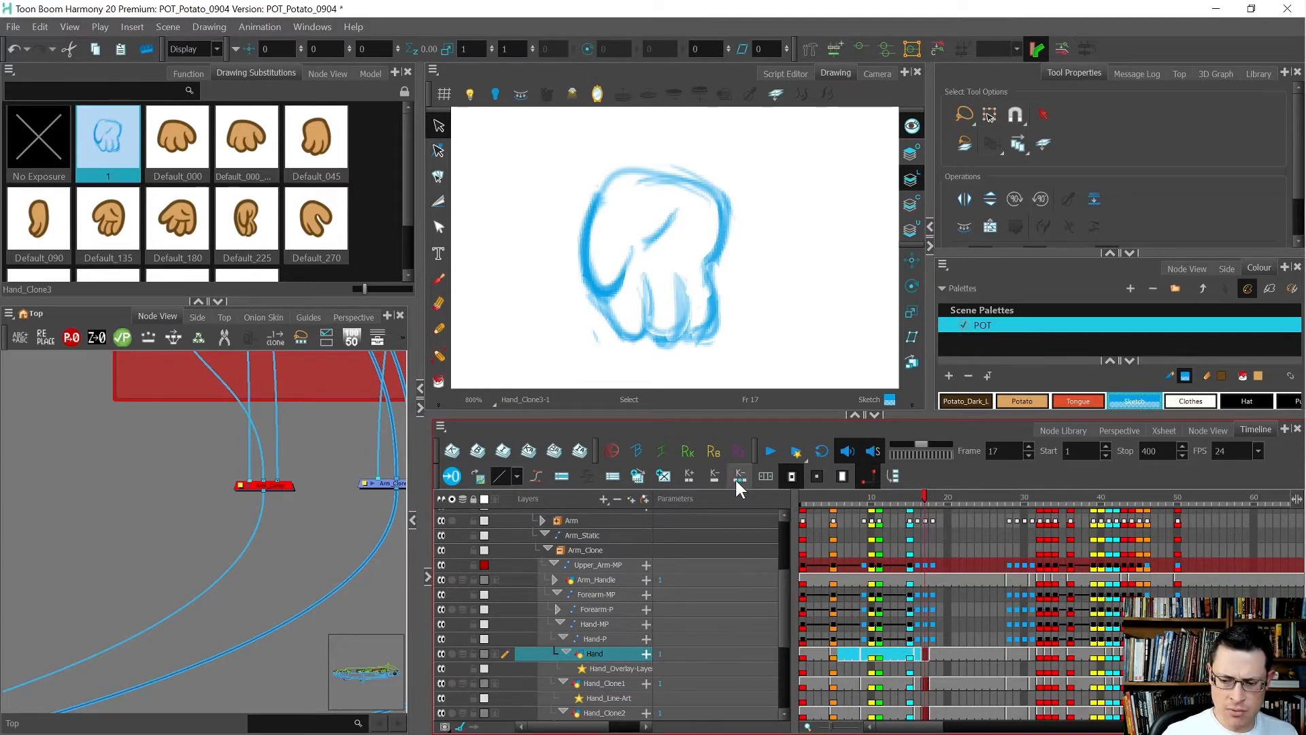
left_click(925, 651)
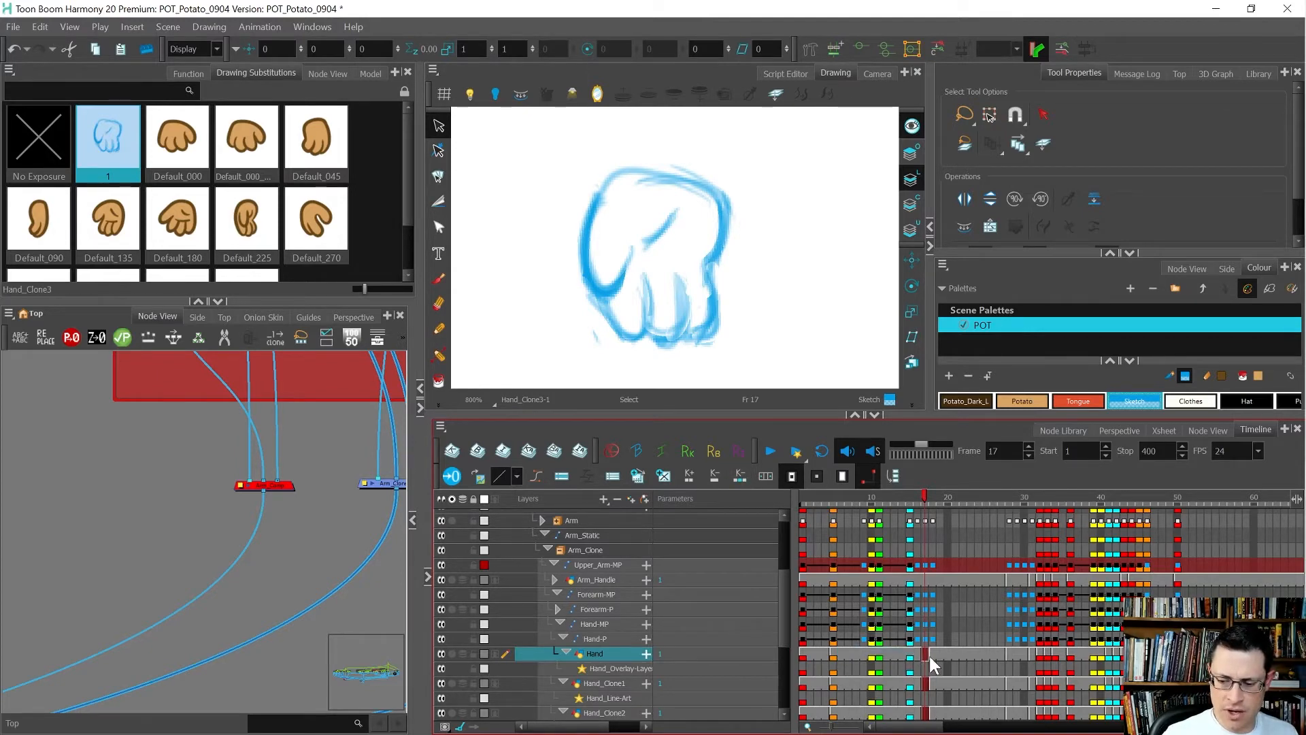
Flip between the blue hand sketch at frame 17 and the neighbouring drawings to examine the hand turn.
key("f")
key("g")
key("g")
key("f")
key("f")
key("g")
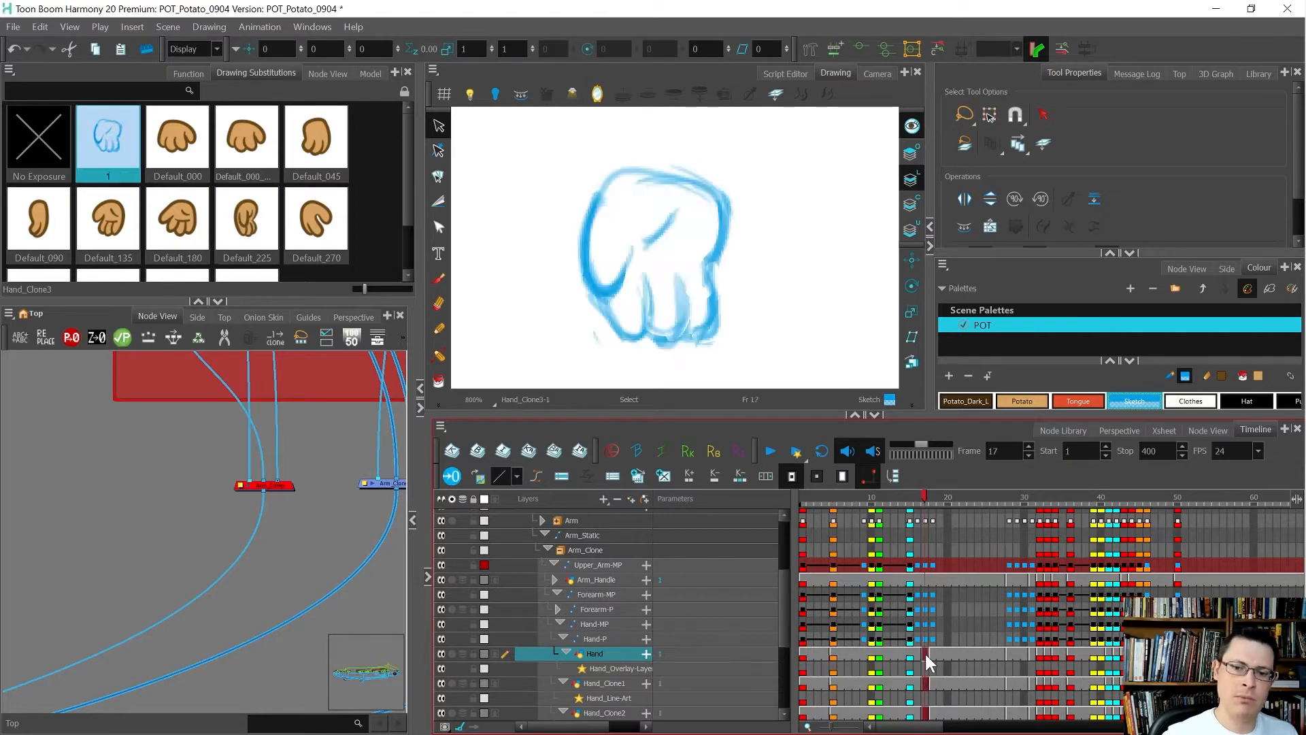
key("f")
key("g")
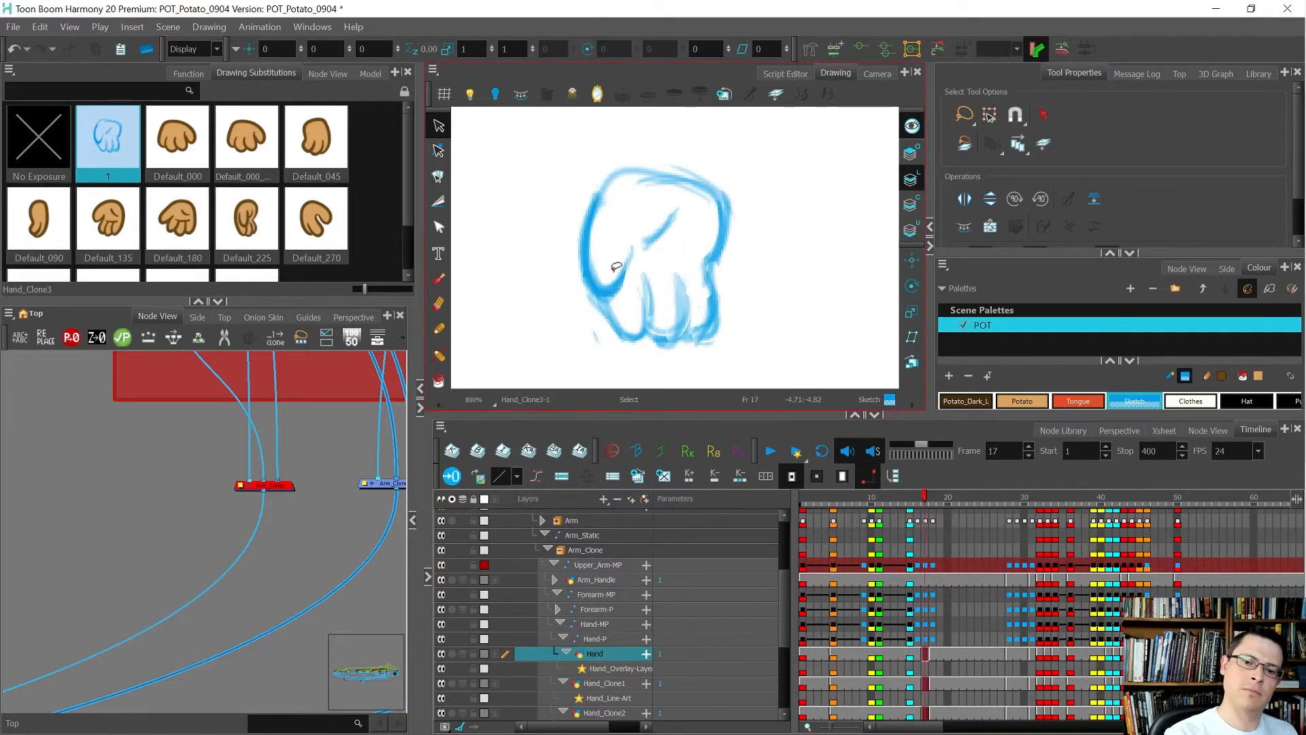
Refine the thumb and palm crease lines of the frame 17 hand sketch, comparing it with the neighbouring drawings.
key("alt+s")
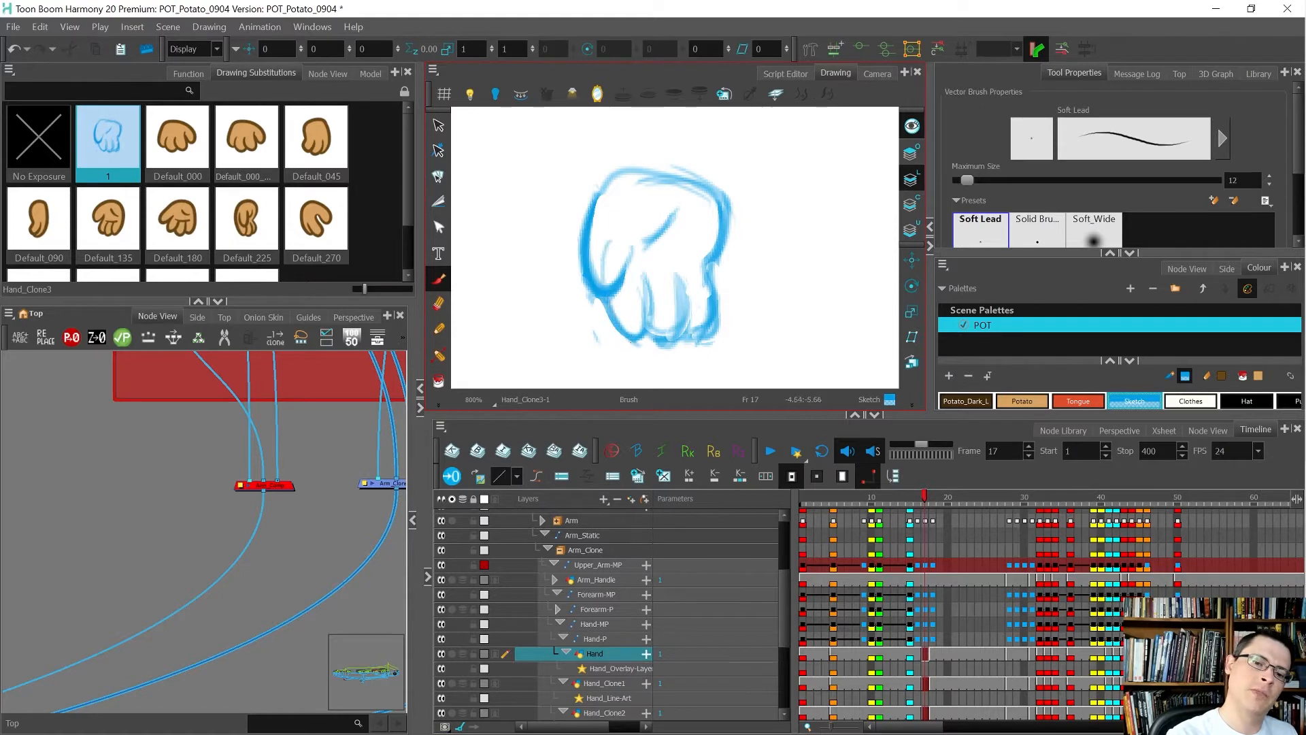
key("period")
key("comma")
key("period")
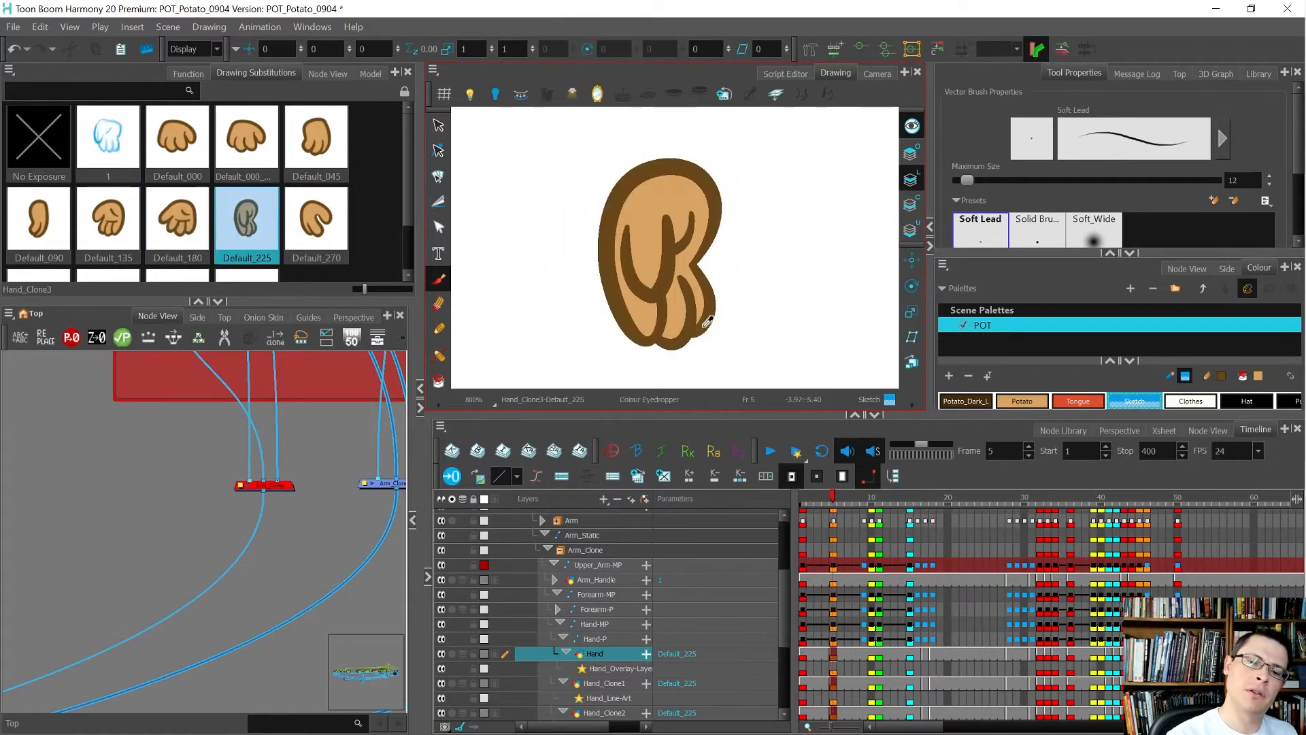
key("comma")
key("comma")
key("period")
key("period")
key("comma")
left_click_drag(647, 238, 677, 215)
key("period")
key("comma")
key("period")
key("comma")
key("comma")
Erase the rough line between the sketched fingers and redraw it more cleanly, checking against the neighbouring drawings.
key("alt+e")
mouse_move(643, 279)
left_mouse_down()
mouse_move(635, 327)
mouse_move(652, 333)
mouse_move(643, 322)
left_mouse_up()
key("period")
key("comma")
key("period")
key("comma")
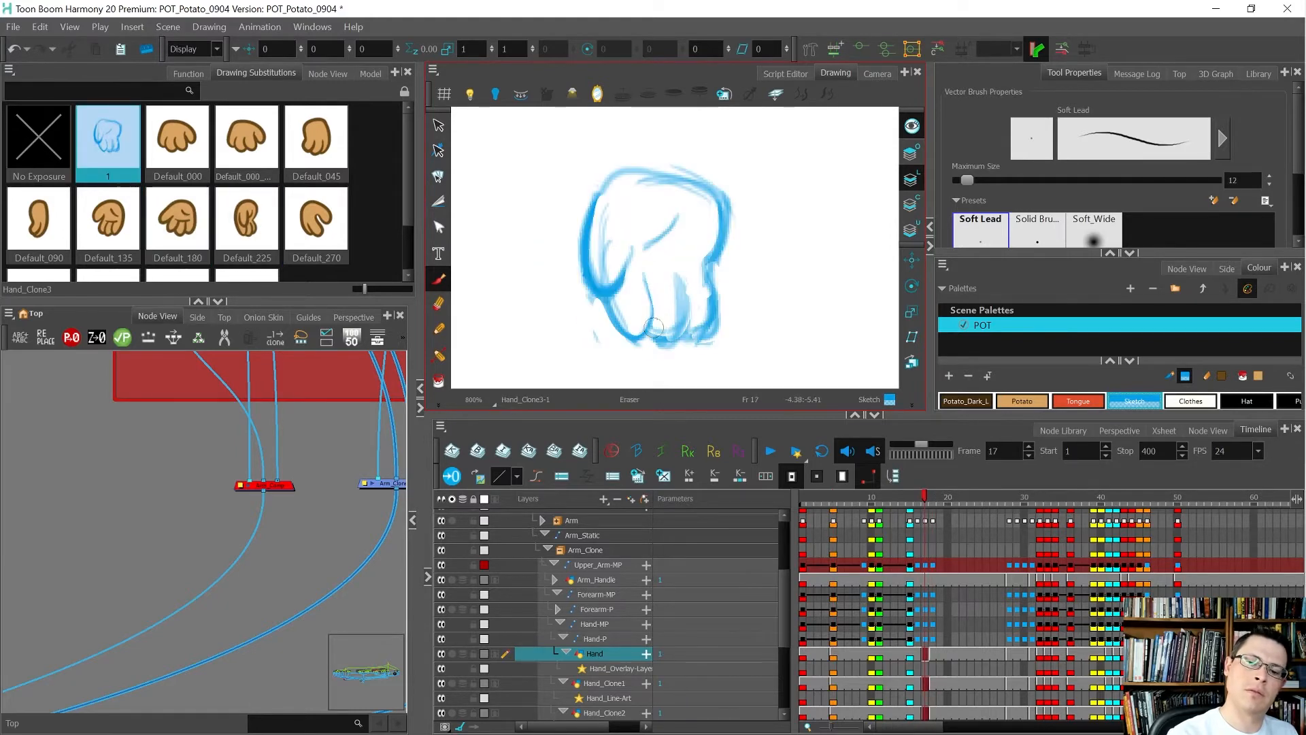
mouse_move(648, 331)
left_mouse_down()
mouse_move(652, 269)
mouse_move(672, 293)
mouse_move(665, 329)
left_mouse_up()
key("comma")
key("period")
key("period")
key("comma")
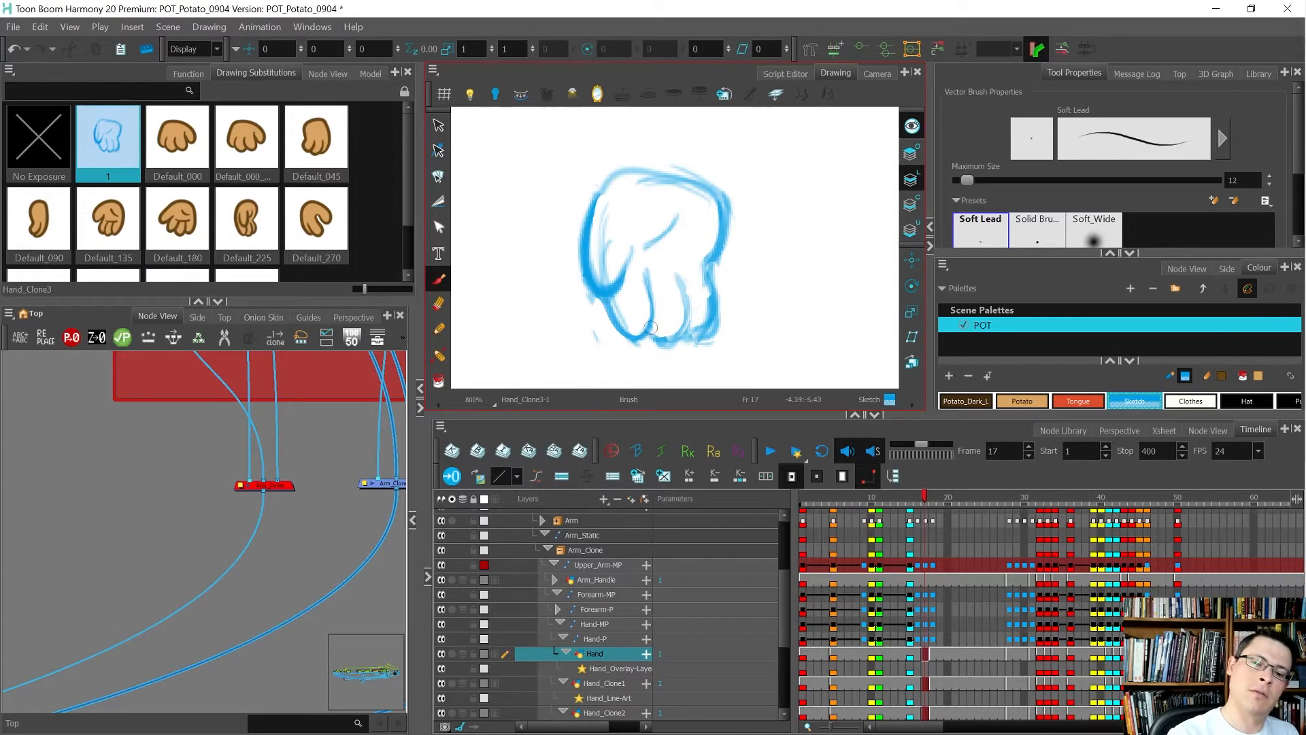
Redraw the next finger's contour and sketch a line across the base of the fingers.
left_click_drag(674, 273, 682, 334)
key("g")
key("f")
key("f")
key("g")
key("g")
key("f")
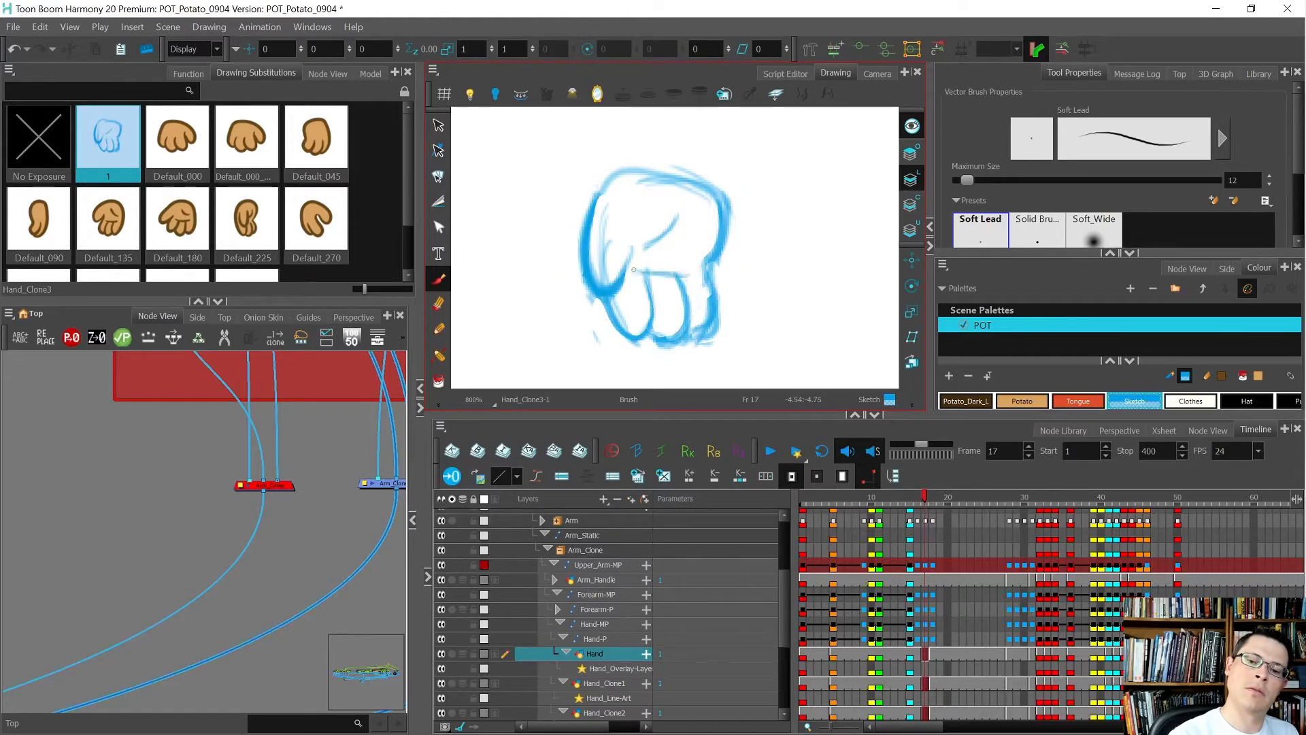
key("f")
key("g")
key("f")
key("g")
Erase the outer part of the palm edge opposite the thumb to narrow the sketched hand.
key("alt+e")
mouse_move(718, 234)
left_mouse_down()
mouse_move(728, 194)
mouse_move(717, 272)
mouse_move(715, 238)
left_mouse_up()
key("f")
key("f")
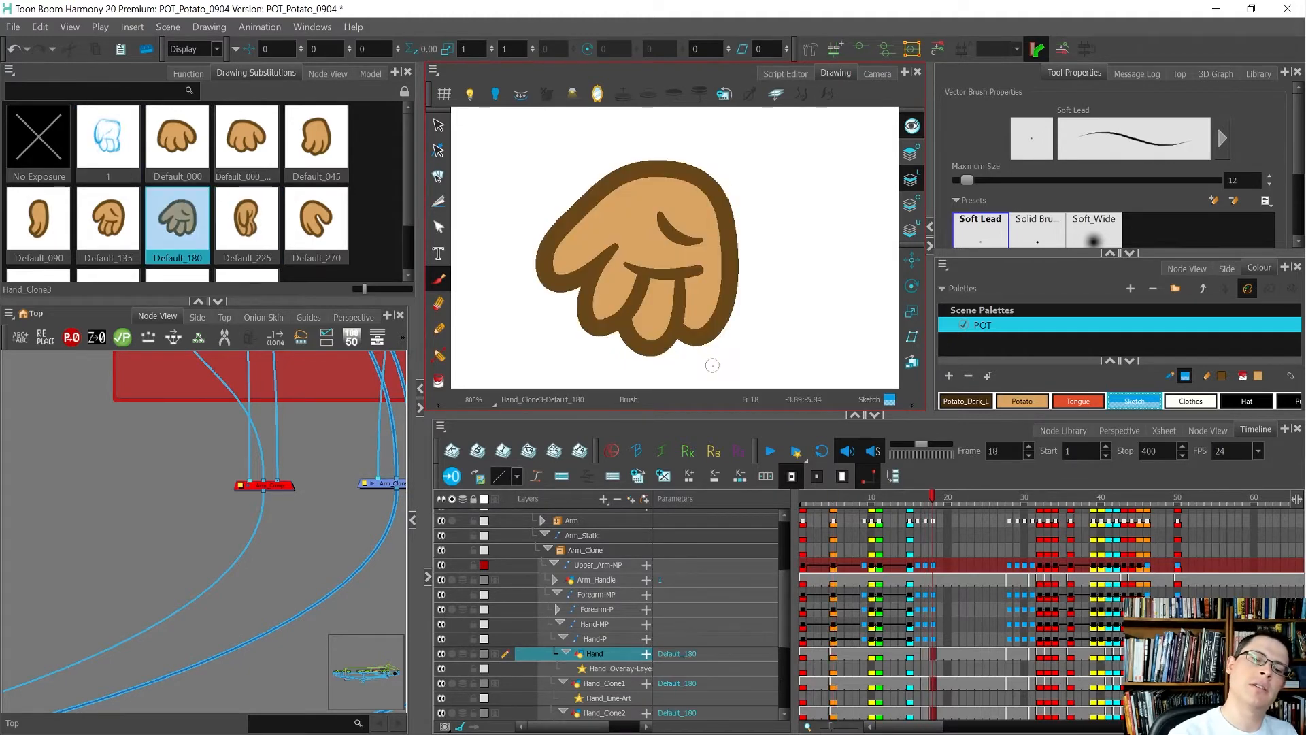
key("g")
key("g")
key("f")
key("g")
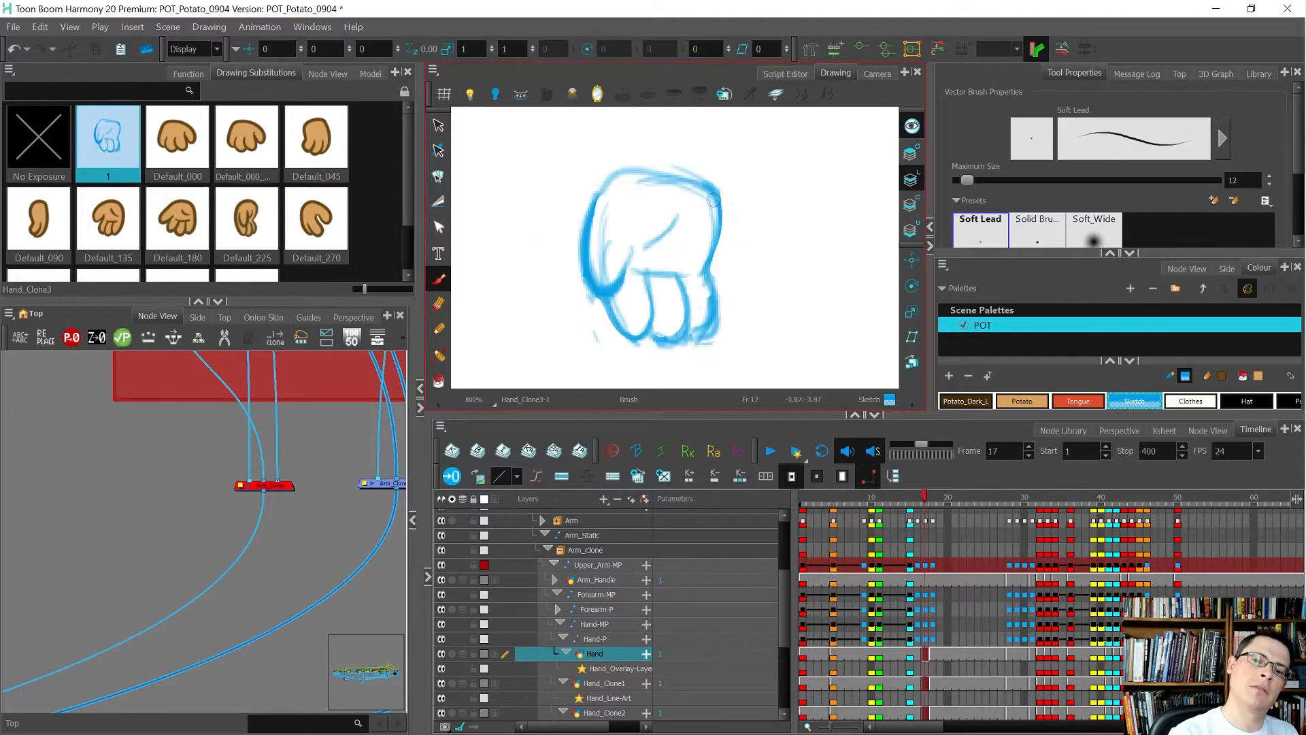
Rework the upper outline of the sketched hand into a rounder curve, comparing it with the neighbouring drawings.
mouse_move(716, 185)
left_mouse_down()
mouse_move(706, 254)
mouse_move(703, 198)
mouse_move(672, 170)
mouse_move(615, 180)
left_mouse_up()
key("g")
key("f")
key("f")
key("g")
key("f")
key("g")
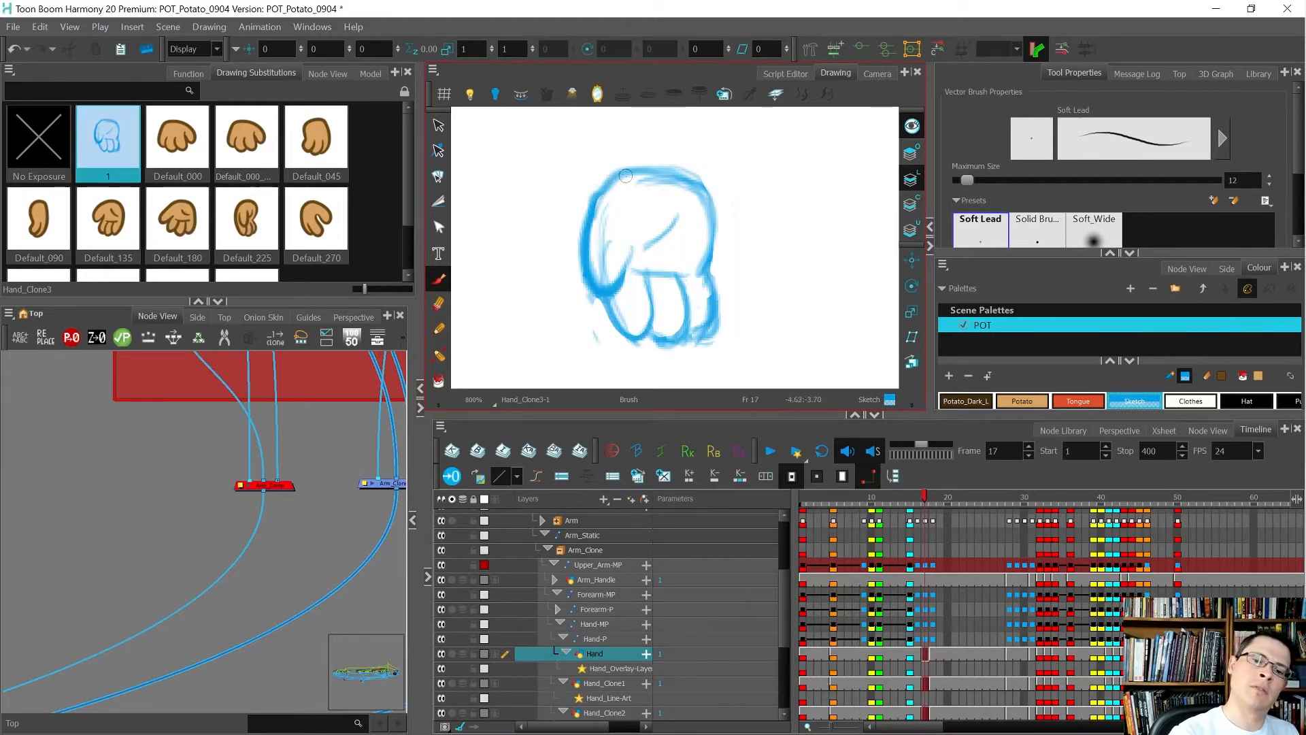
Move the whole blue sketch from the Line Art layer to the Colour Art layer and return to Line Art.
key("alt+s")
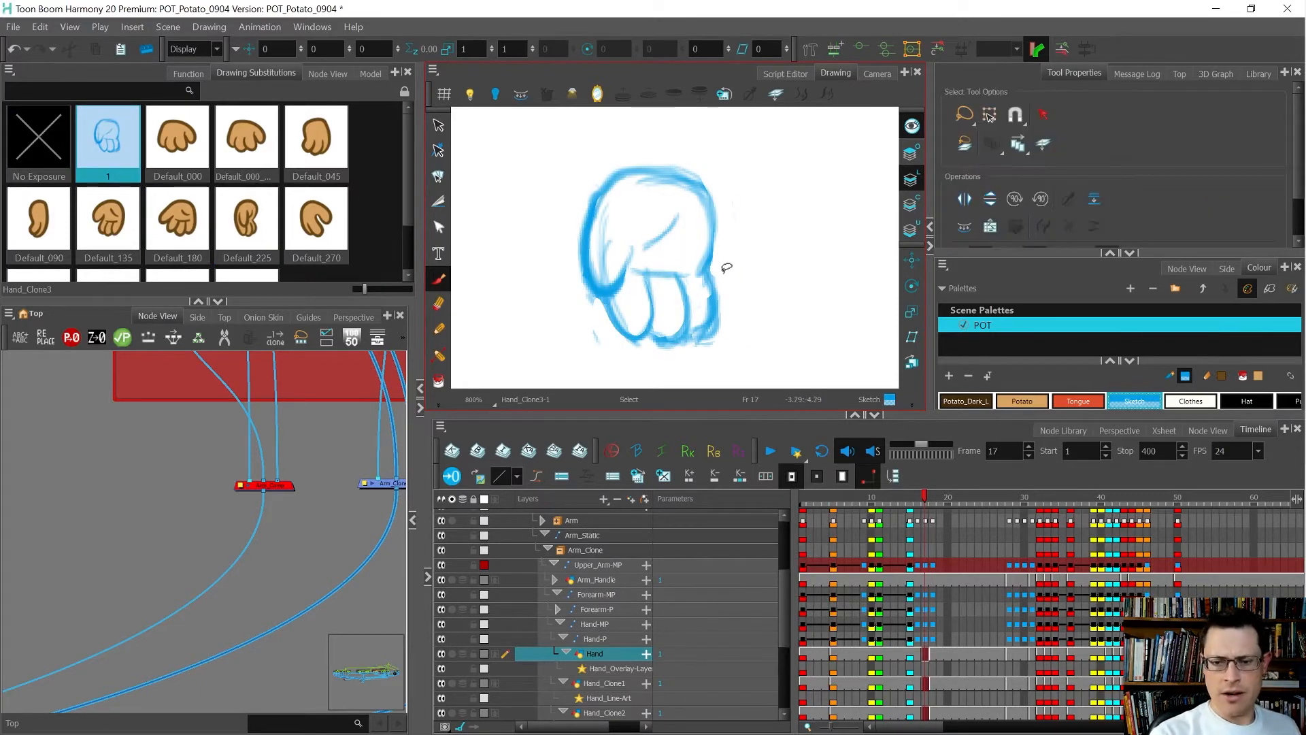
key("ctrl+a")
key("ctrl+x")
key("l")
key("ctrl+v")
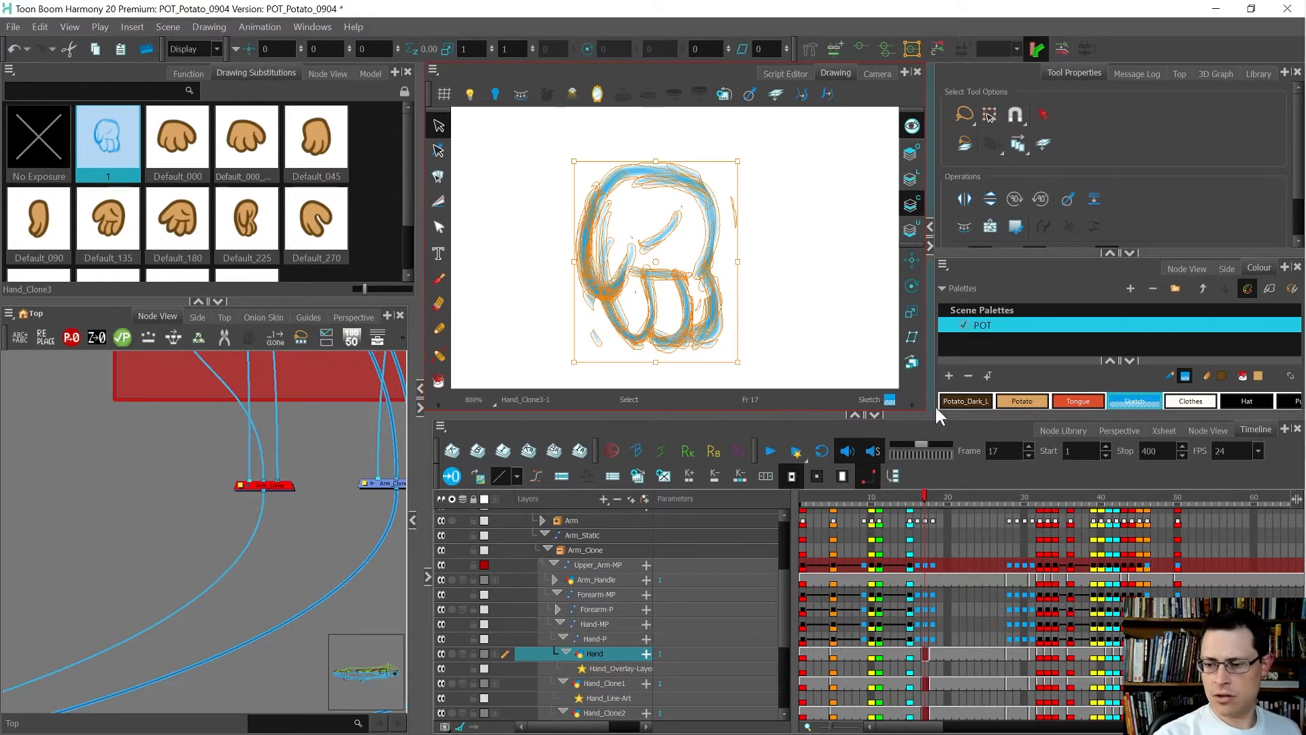
left_click(912, 180)
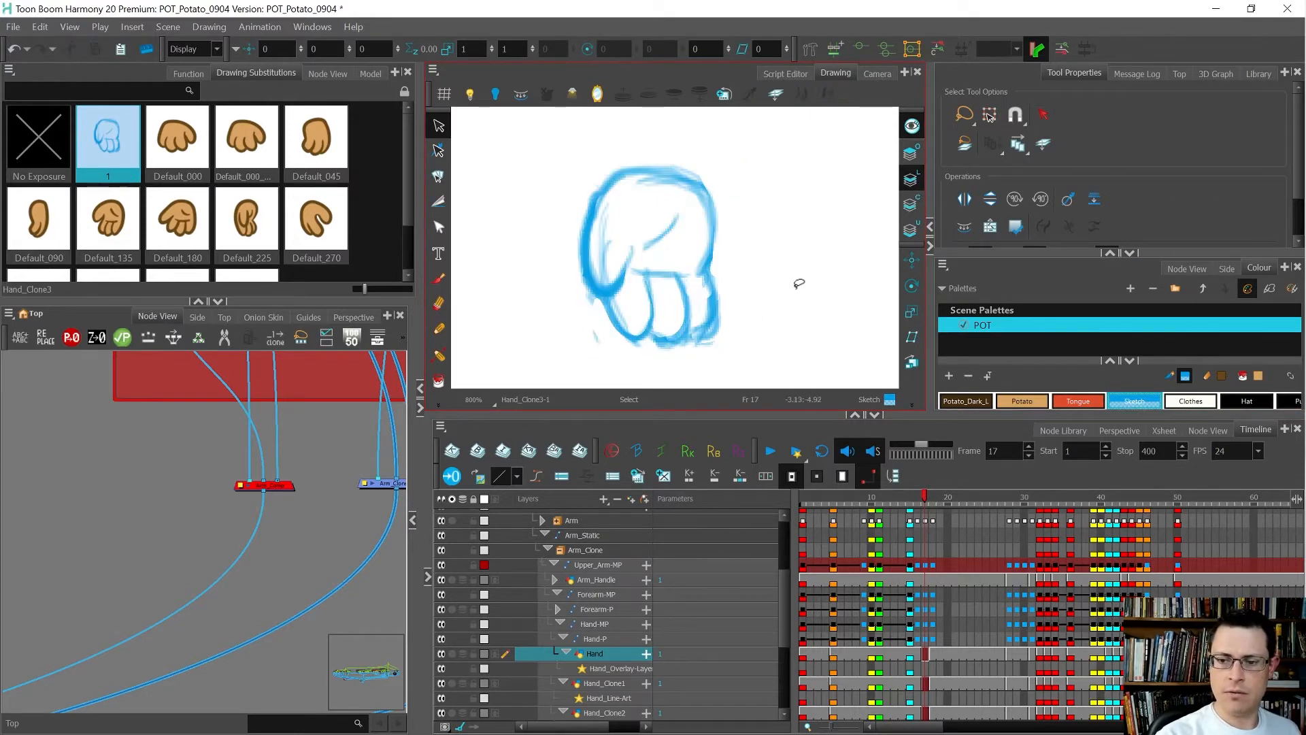
Enlarge the drawing view and trace the thumb outline and palm crease with the Pencil in the Potato_Line colour.
left_click_drag(827, 414, 817, 507)
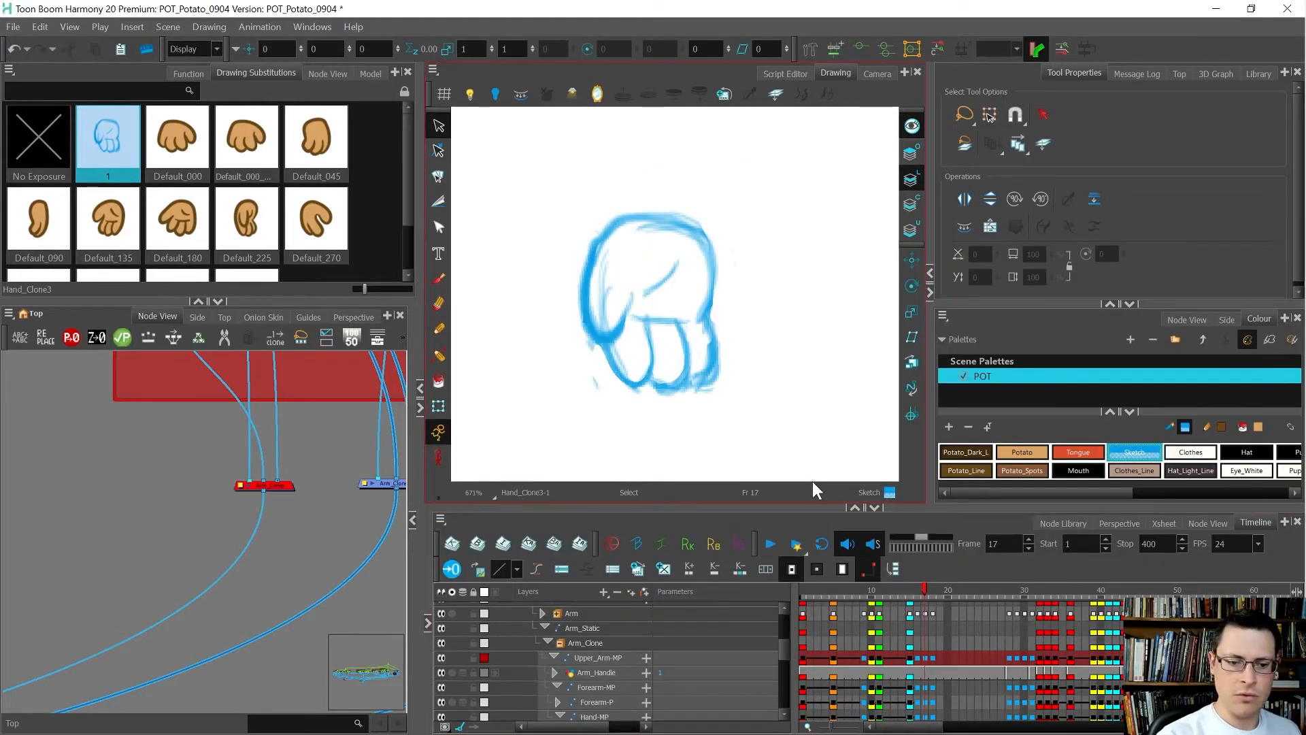
left_click(439, 329)
left_click(966, 470)
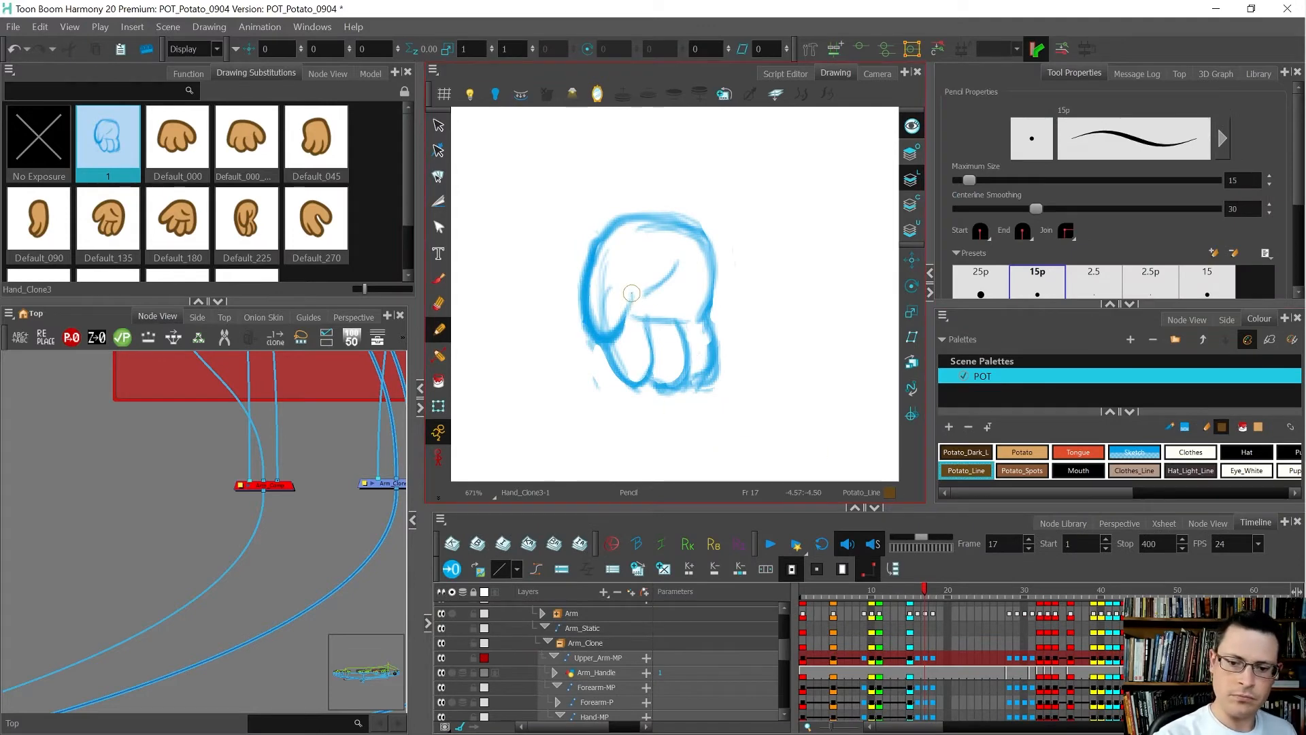
mouse_move(631, 294)
left_mouse_down()
mouse_move(618, 329)
mouse_move(593, 327)
mouse_move(590, 259)
mouse_move(649, 217)
left_mouse_up()
left_click_drag(654, 288, 674, 271)
Trace the finger outlines and the rounded upper contour of the hand in pencil, overshooting where lines meet.
key("ctrl+alt+comma")
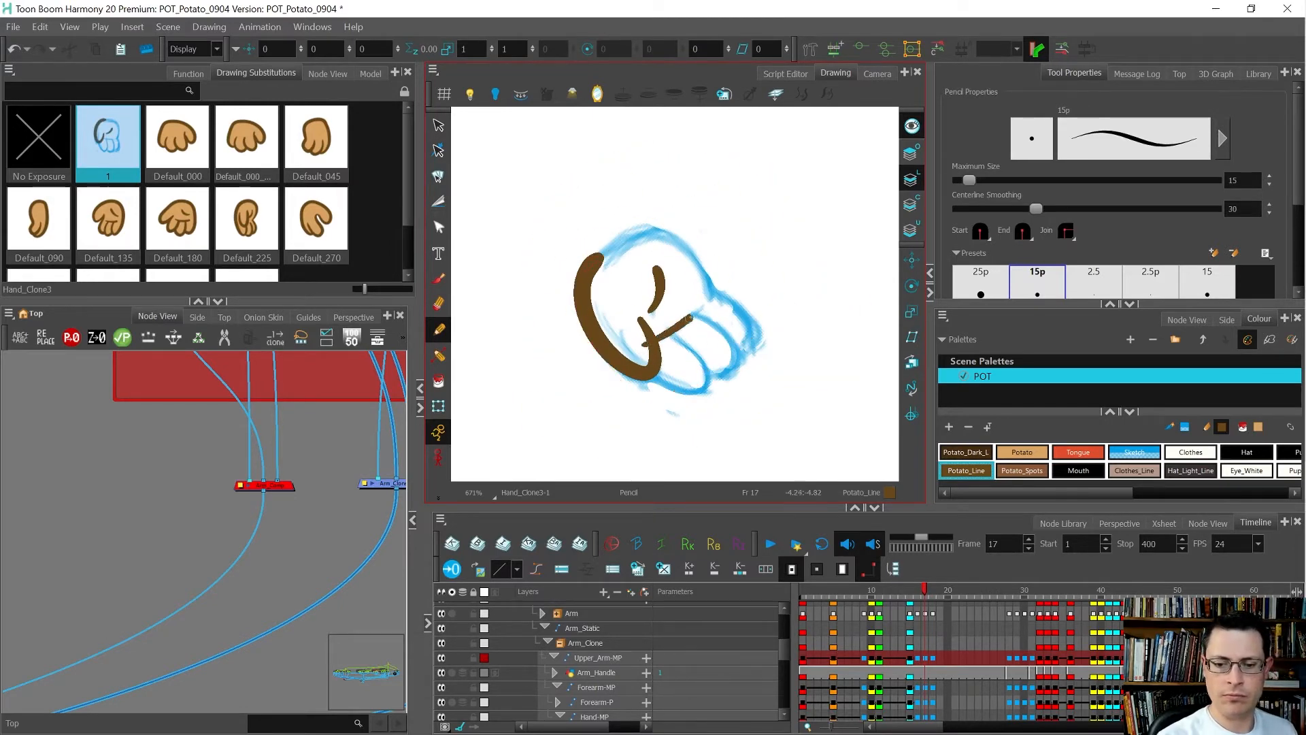
mouse_move(719, 288)
left_mouse_down()
mouse_move(831, 276)
mouse_move(644, 320)
left_mouse_up()
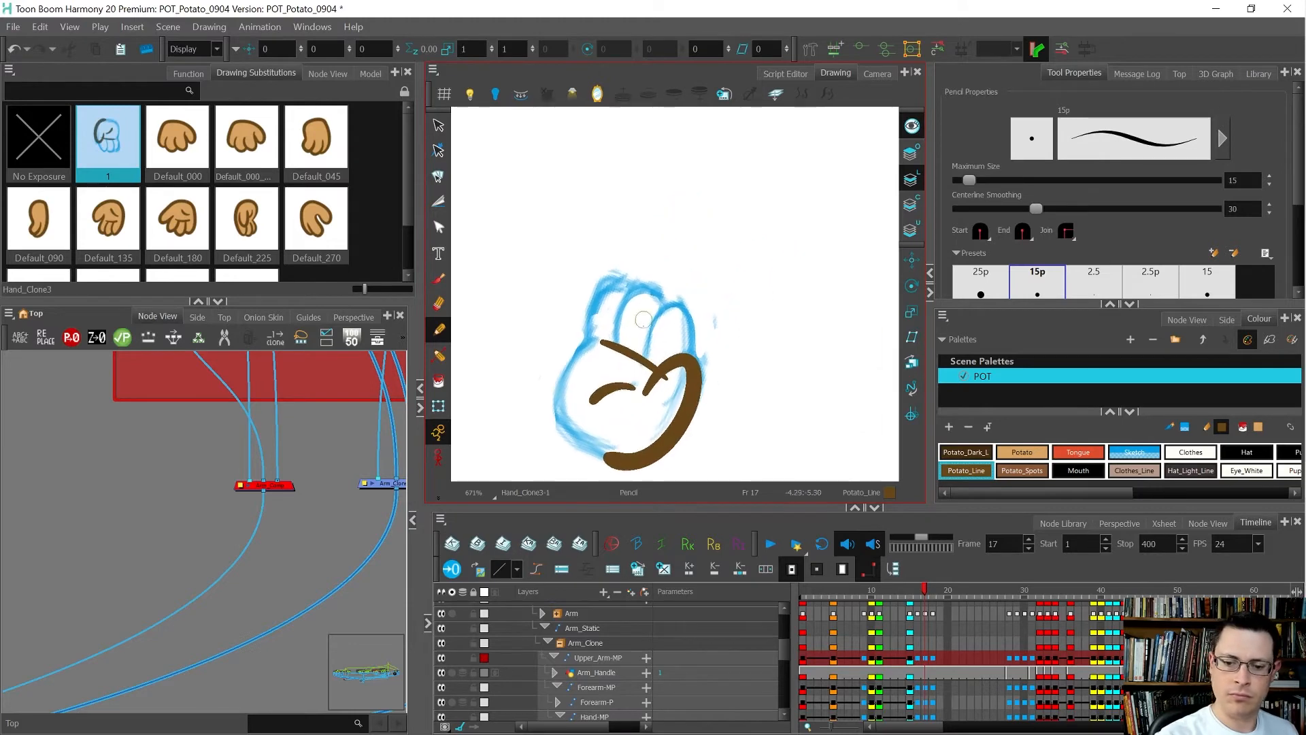
mouse_move(643, 375)
left_mouse_down()
mouse_move(654, 319)
mouse_move(676, 304)
mouse_move(690, 358)
mouse_move(655, 445)
mouse_move(664, 407)
mouse_move(620, 328)
mouse_move(634, 293)
mouse_move(652, 292)
mouse_move(665, 318)
mouse_move(662, 372)
mouse_move(792, 339)
mouse_move(588, 267)
mouse_move(614, 239)
mouse_move(638, 262)
mouse_move(634, 292)
left_mouse_up()
mouse_move(697, 256)
left_mouse_down()
mouse_move(782, 371)
mouse_move(691, 325)
left_mouse_up()
scroll(691, 325, "up", 3)
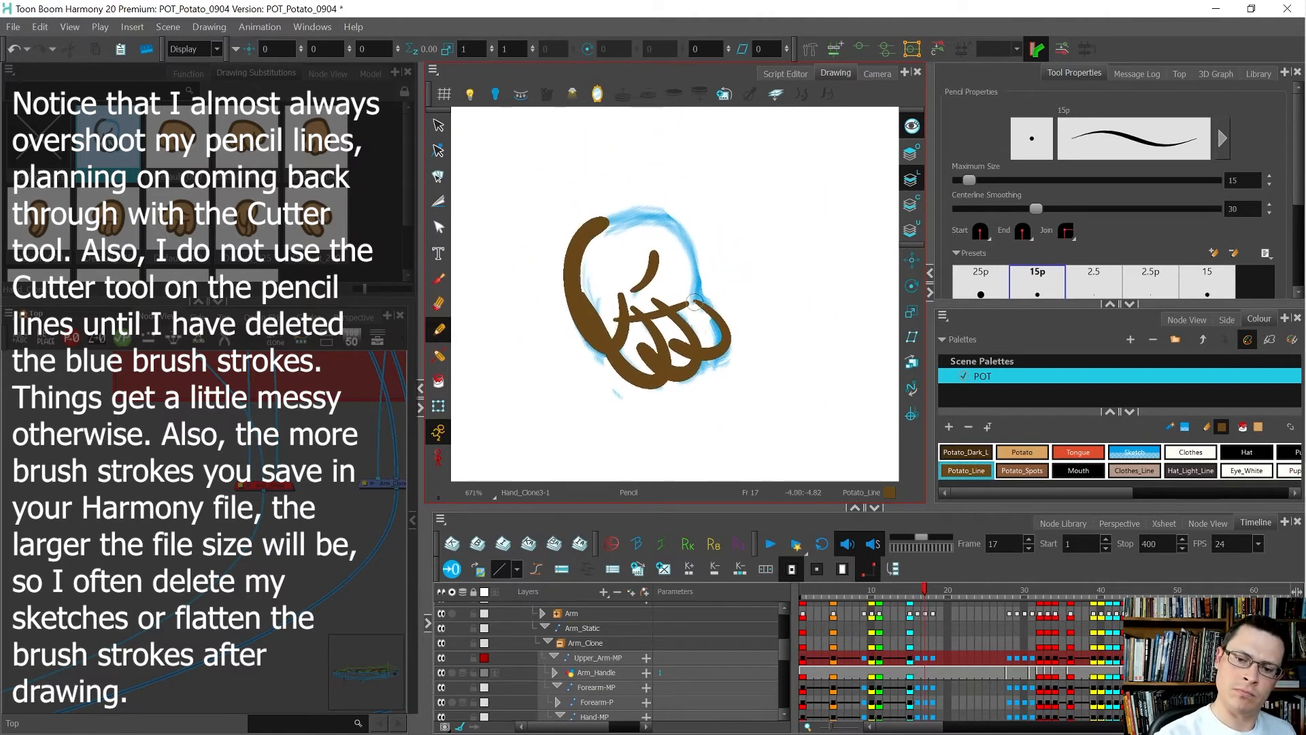
mouse_move(695, 287)
left_mouse_down()
mouse_move(668, 217)
mouse_move(635, 208)
mouse_move(608, 221)
left_mouse_up()
Trim the overshooting pencil lines around the thumb and fingers with the Cutter.
key("alt+s")
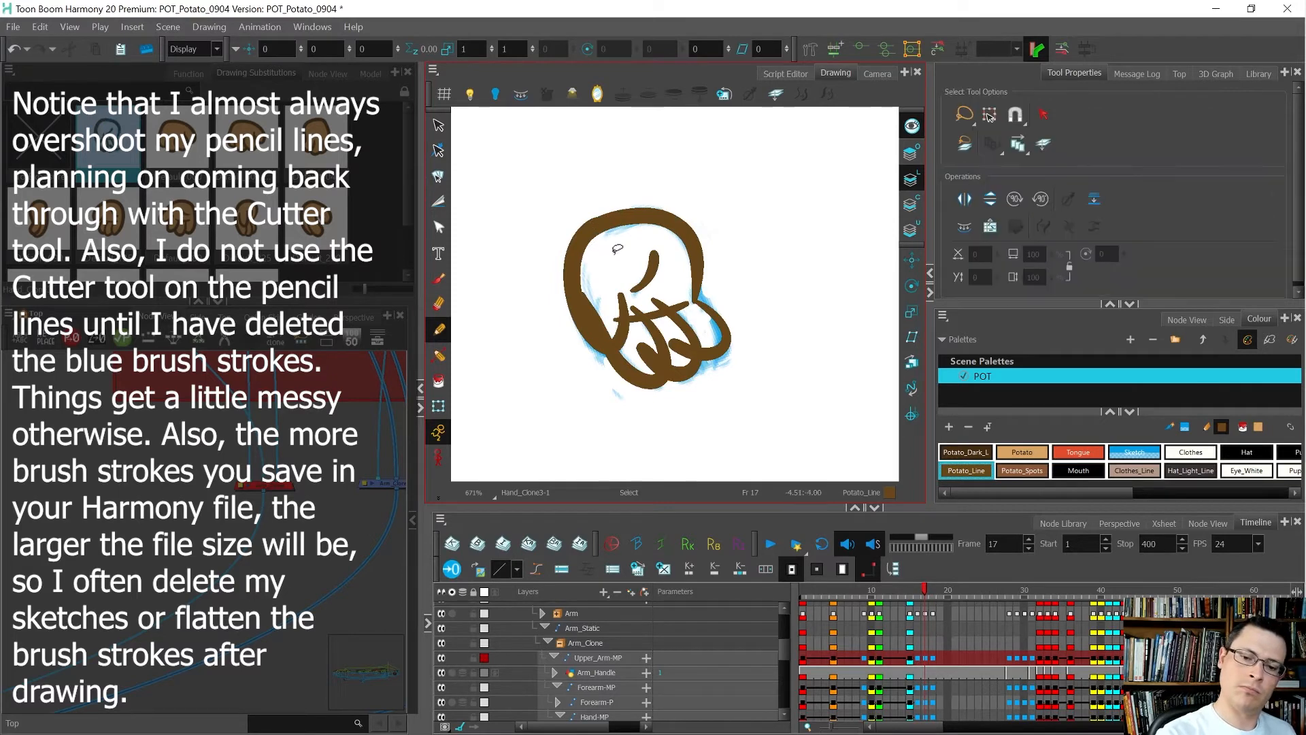
left_click(634, 308)
left_click(597, 321)
left_click(609, 441)
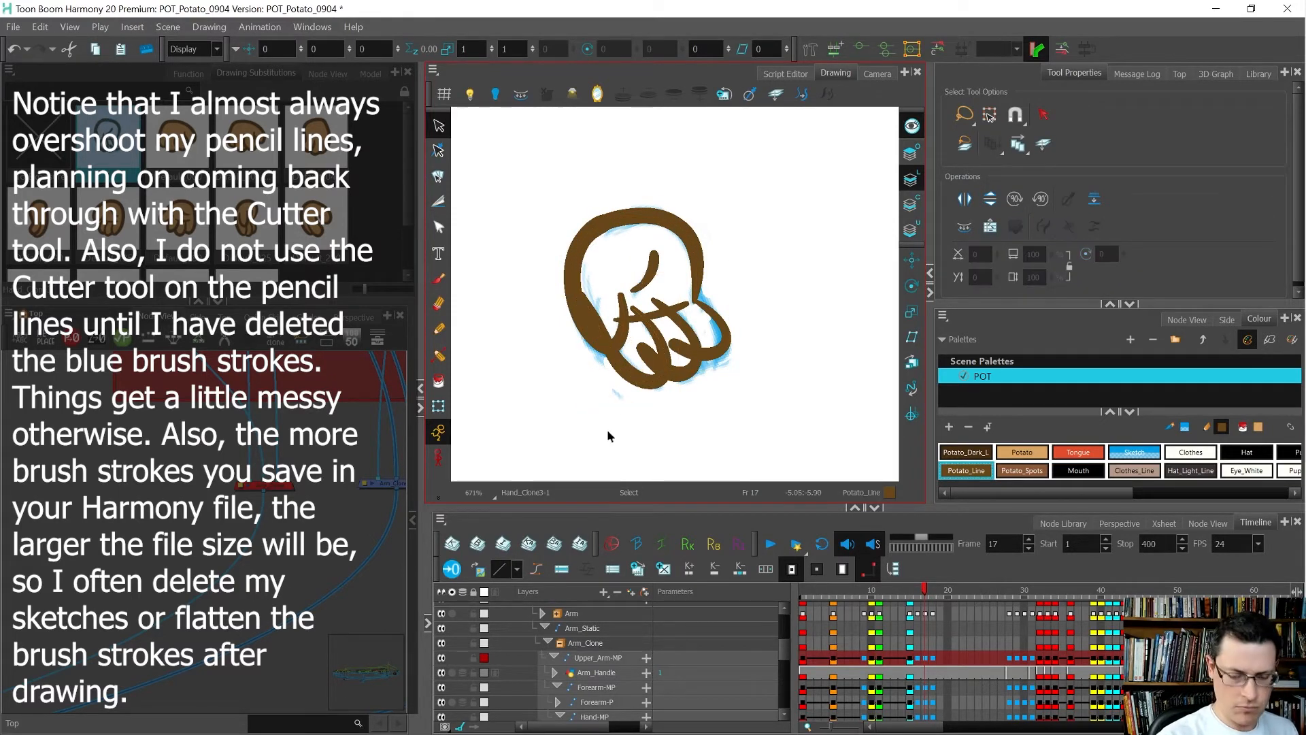
left_click(439, 201)
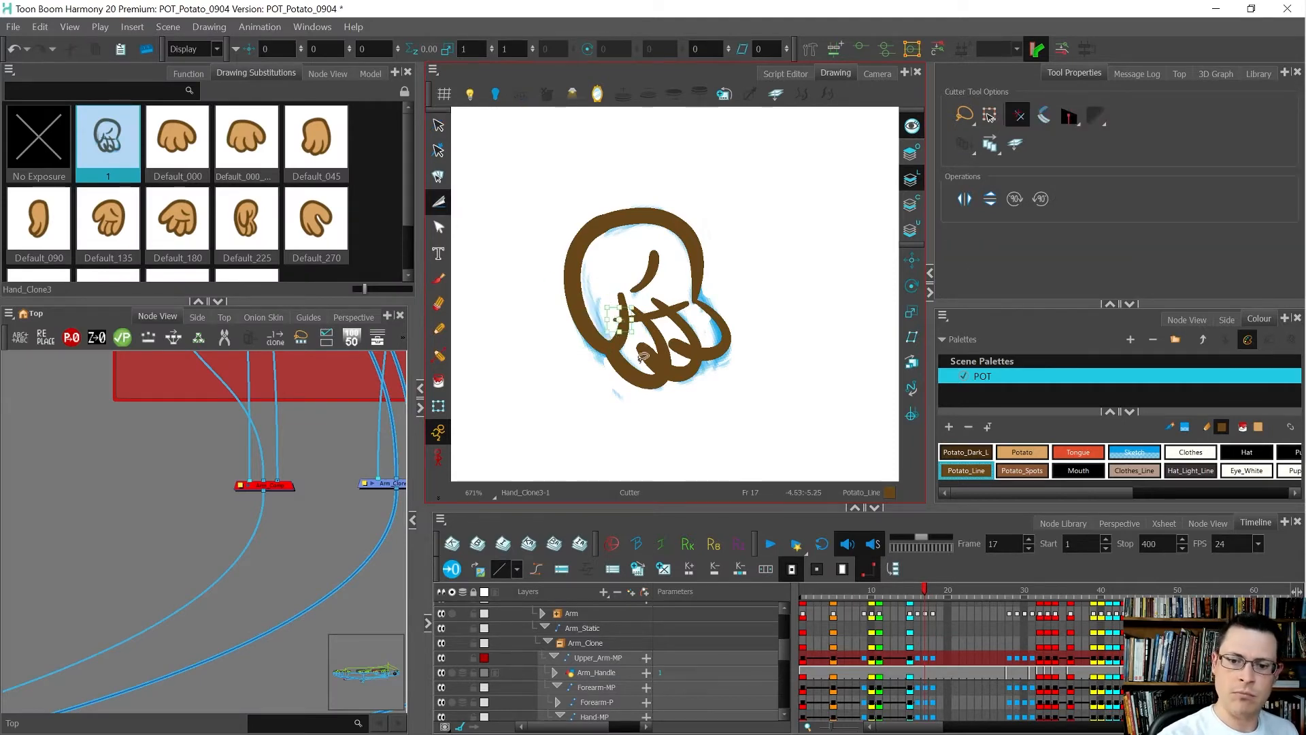
mouse_move(667, 296)
left_mouse_down()
mouse_move(667, 348)
mouse_move(705, 355)
left_mouse_up()
Delete the entire blue sketch from the Colour Art layer and switch back to Line Art.
left_click(911, 206)
key("alt+s")
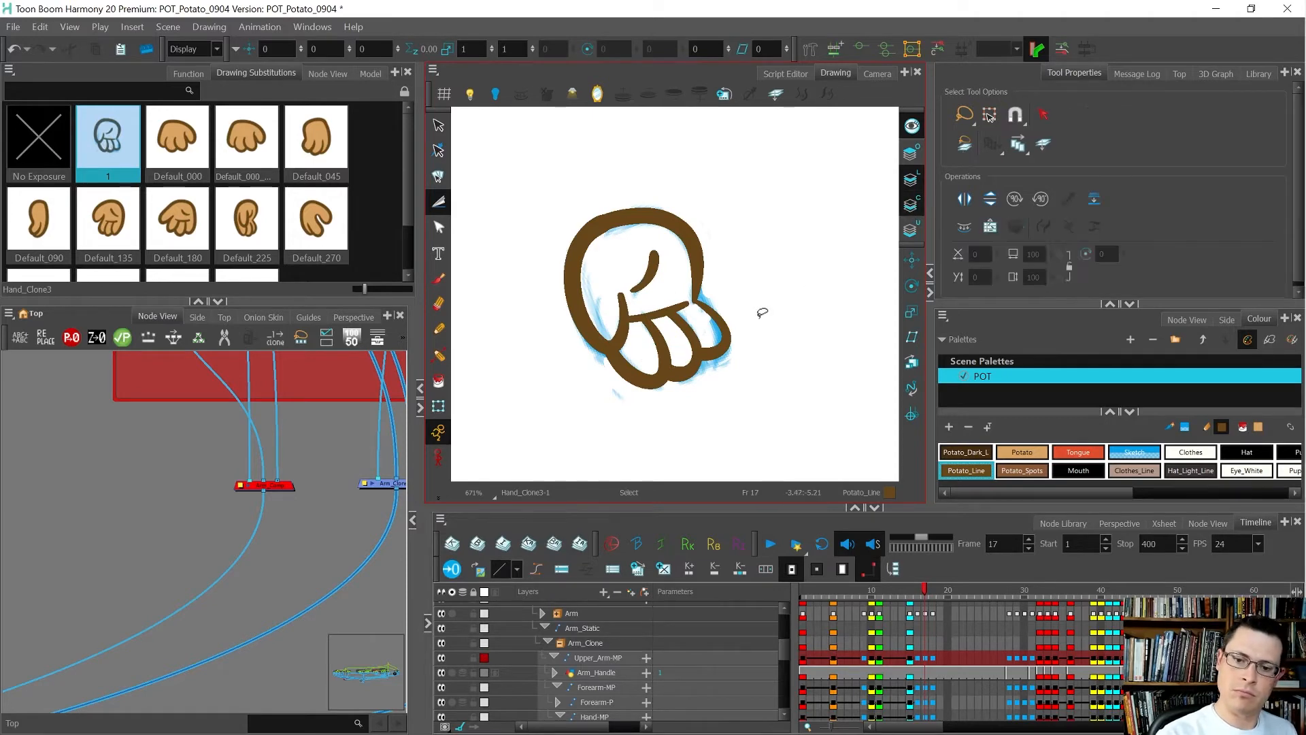
key("ctrl+a")
key("Delete")
left_click(911, 178)
Flip through the neighbouring drawings to compare them with the inked hand outline.
key("comma")
key("period")
key("period")
key("comma")
key("comma")
key("period")
key("period")
key("comma")
Reshape the upper outline of the hand with the Contour Editor, using onion skin temporarily as a guide.
key("alt+q")
key("alt+o")
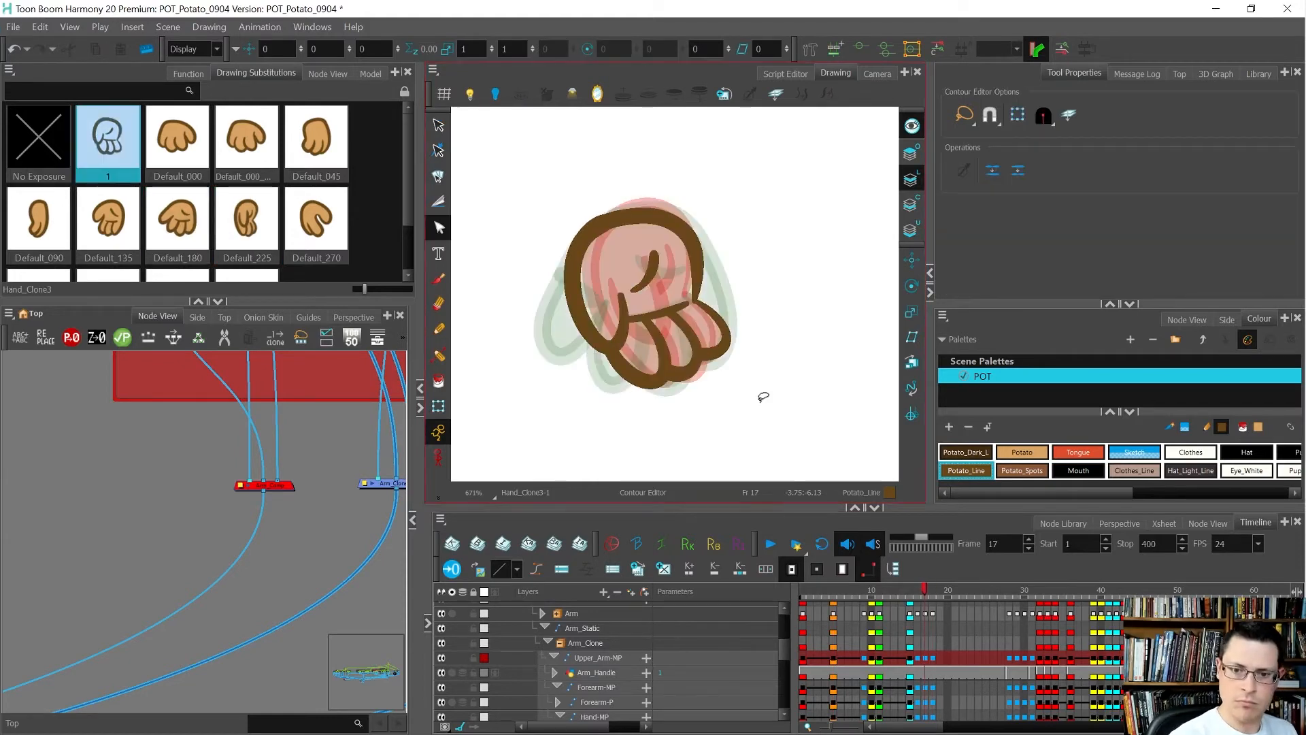
left_click(633, 233)
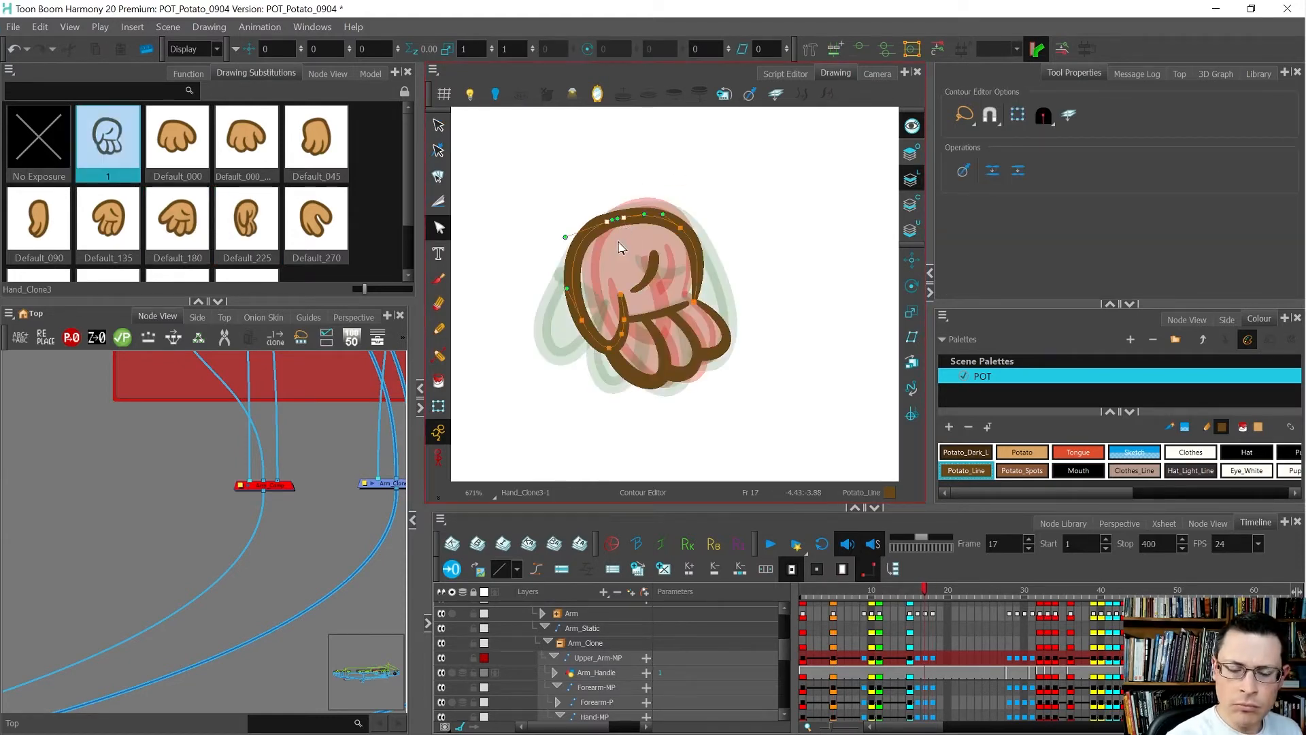
left_click(670, 223)
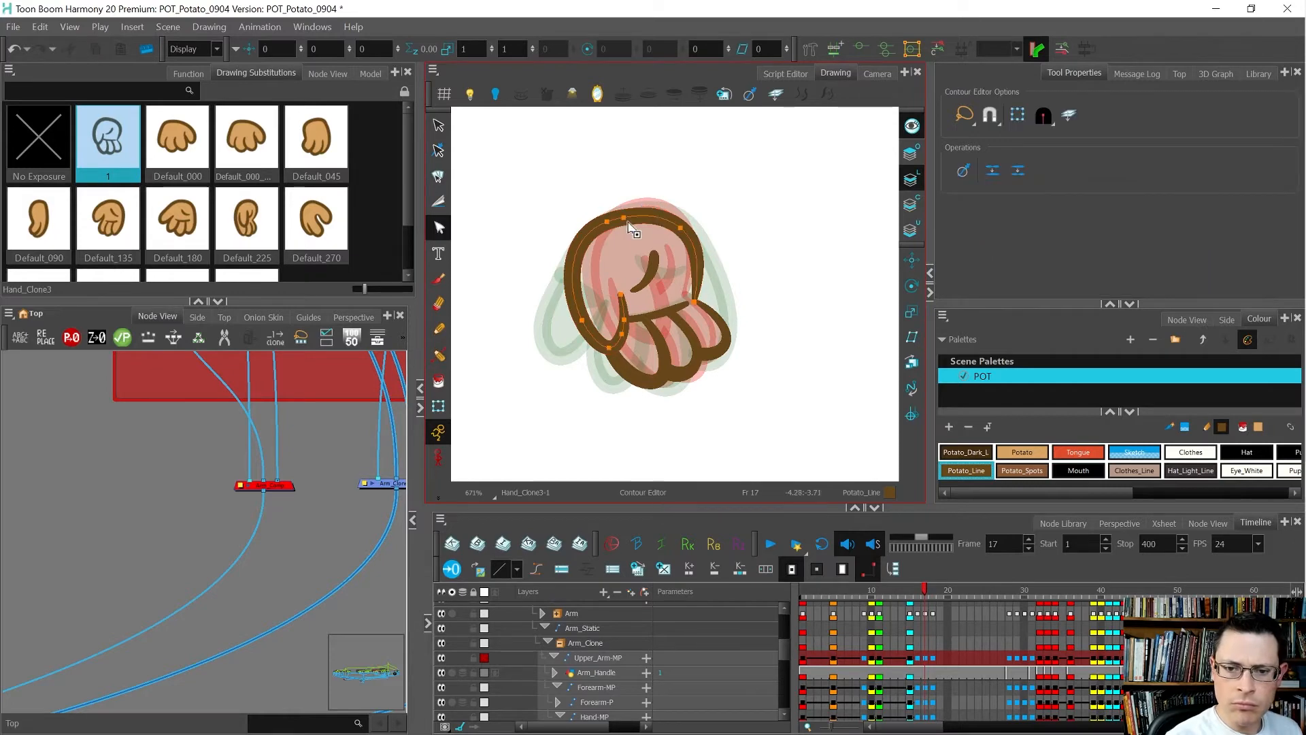
left_click(630, 217)
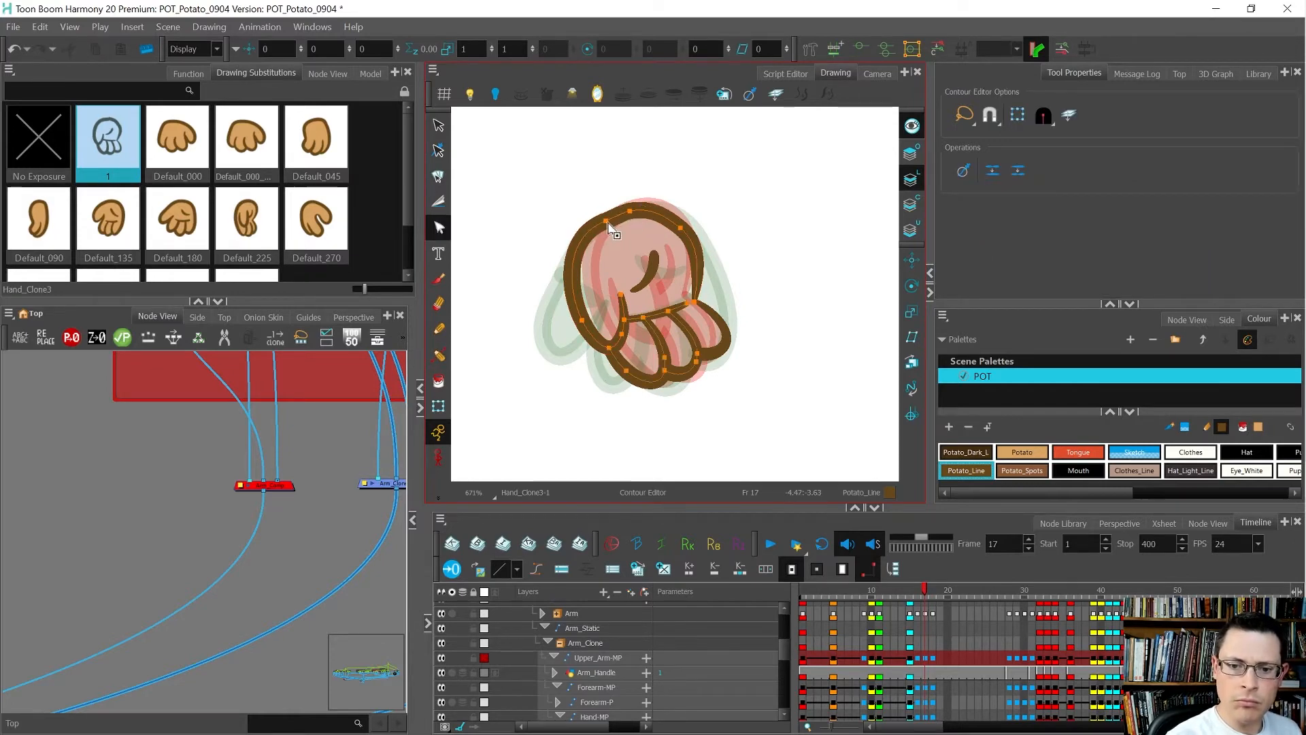
left_click(570, 243)
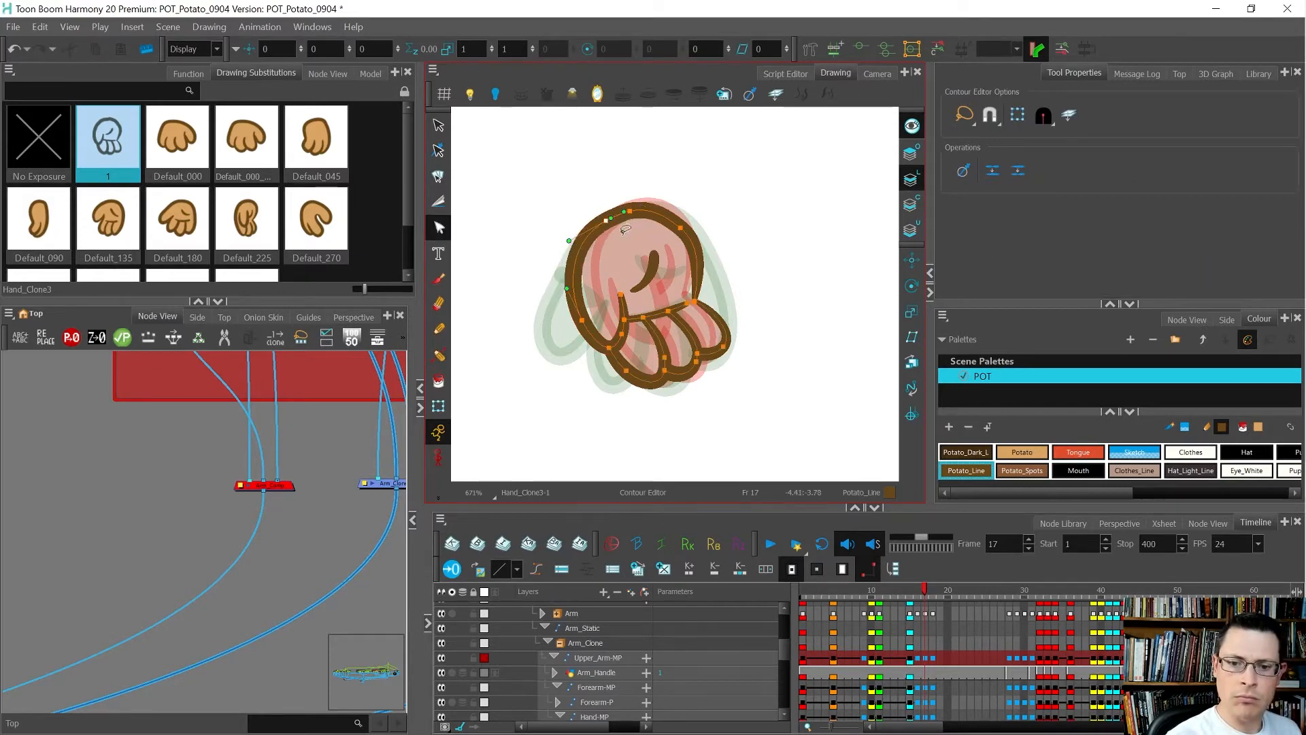
left_click(680, 228)
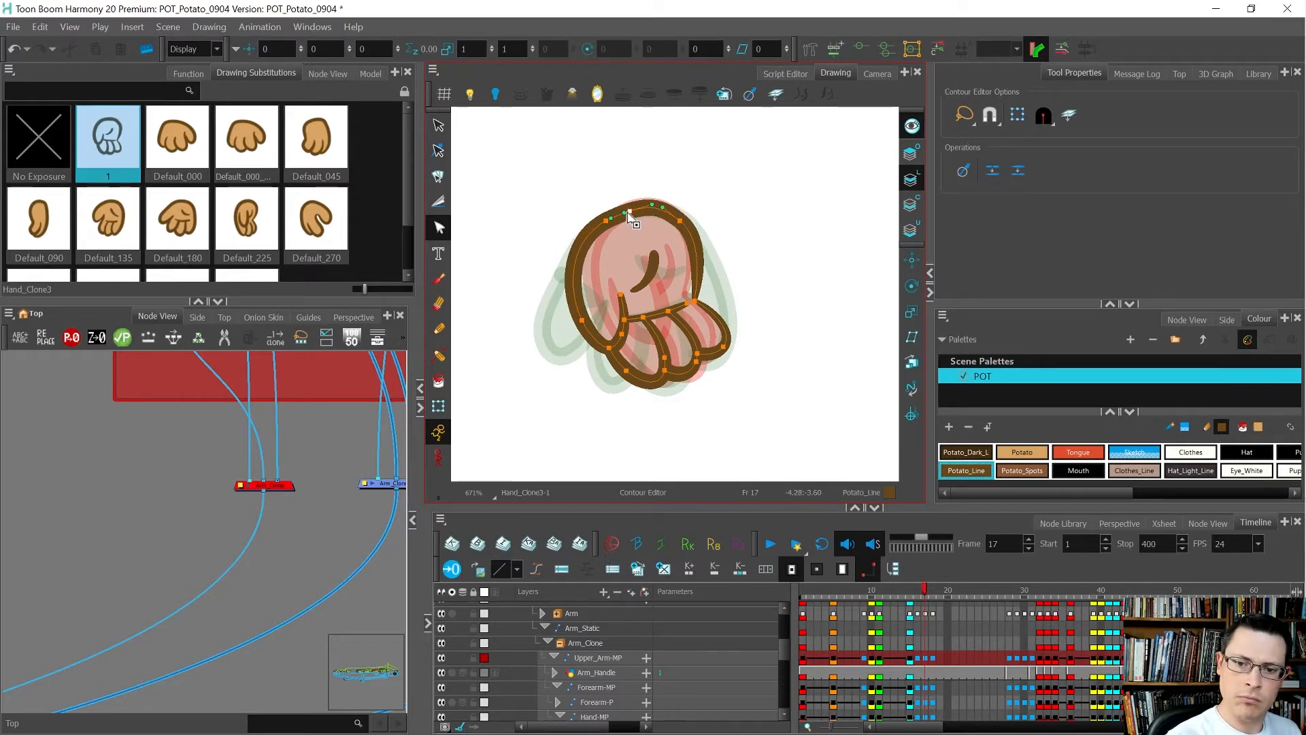
left_click(653, 205)
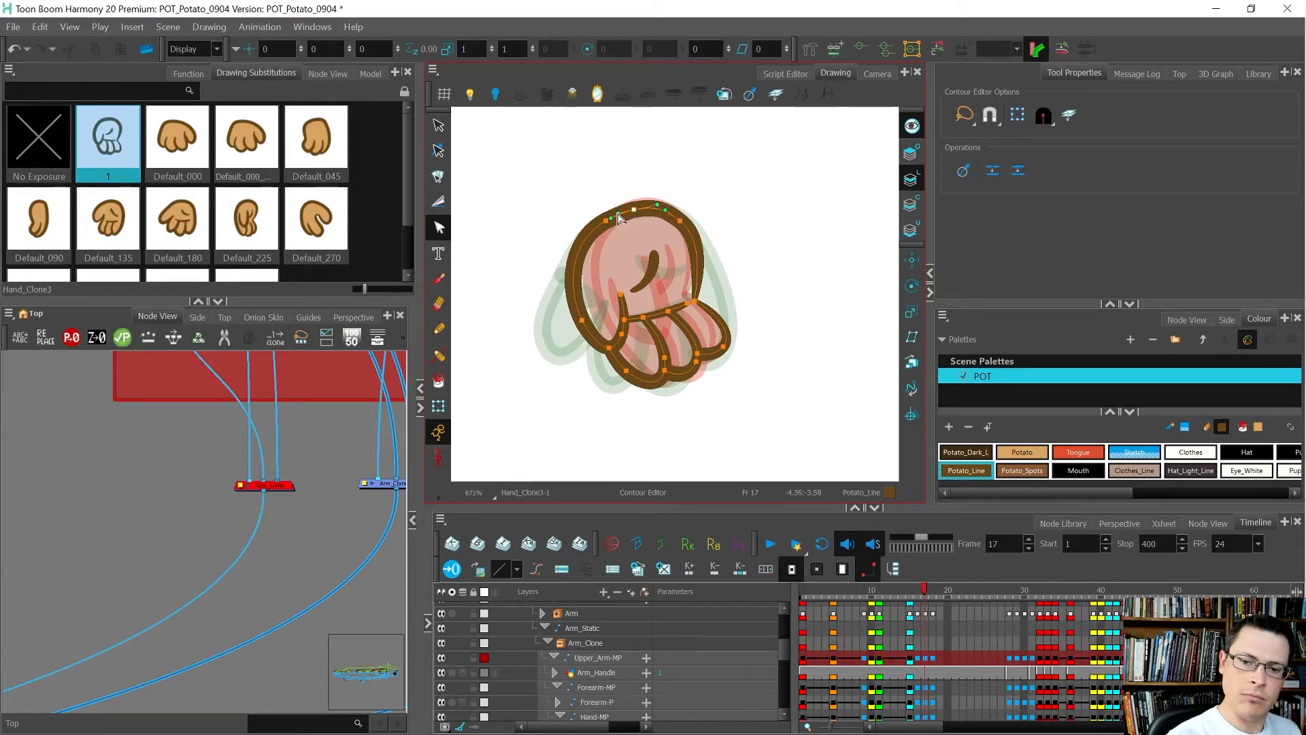
left_click(692, 180)
key("alt+o")
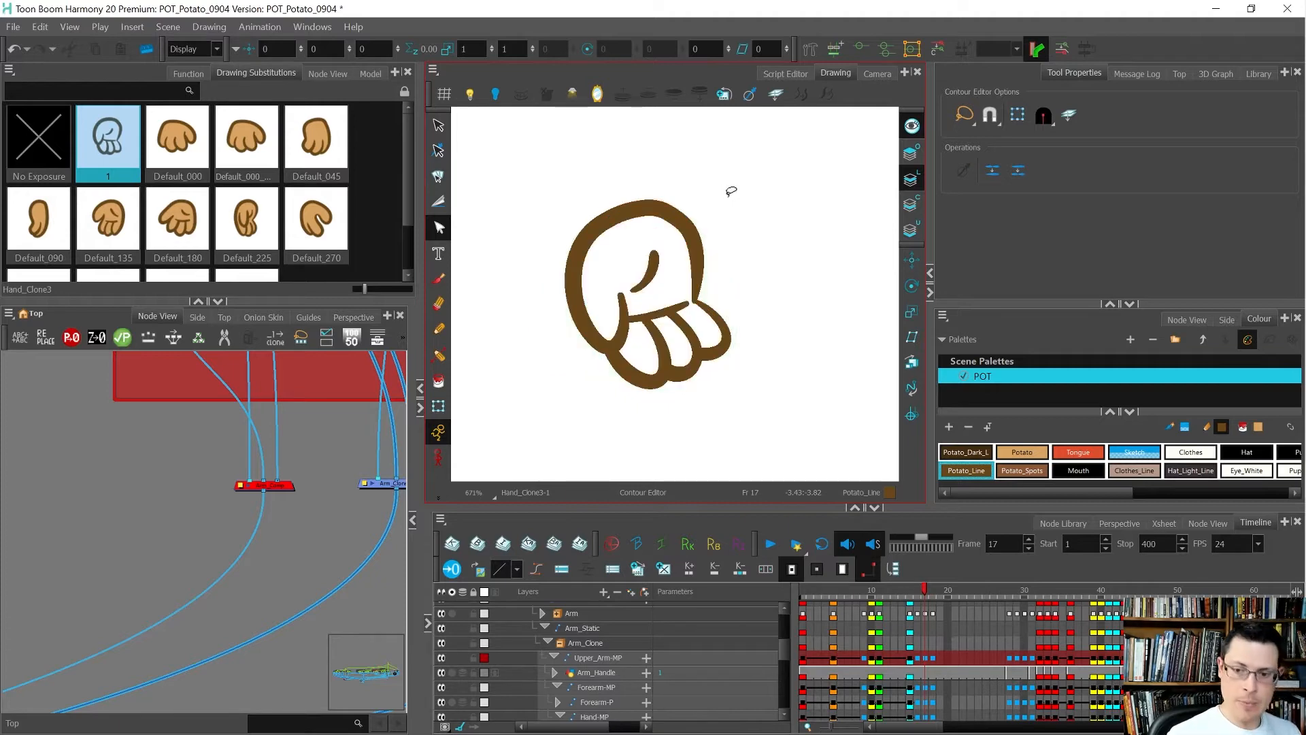
Flip through the adjacent drawings to check the reshaped hand outline in sequence.
key("comma")
key("period")
key("period")
key("comma")
key("comma")
key("period")
key("period")
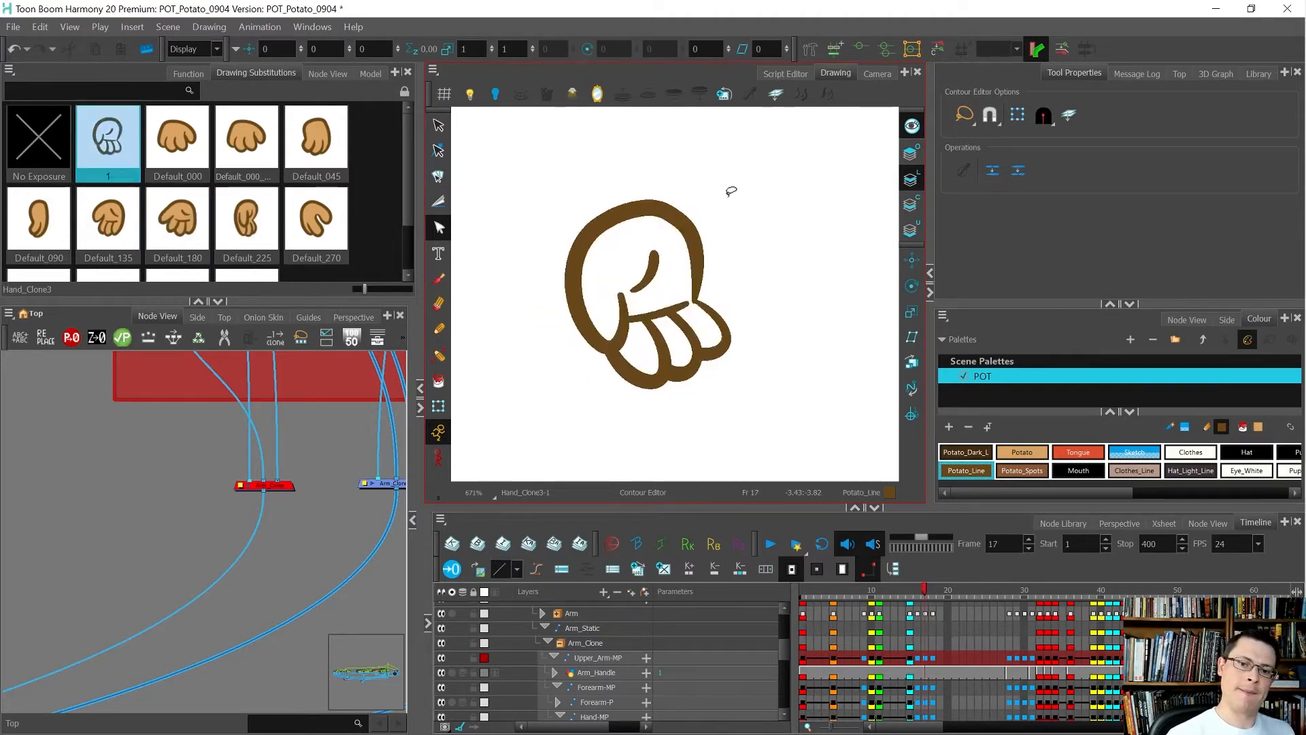
key("comma")
key("comma")
key("period")
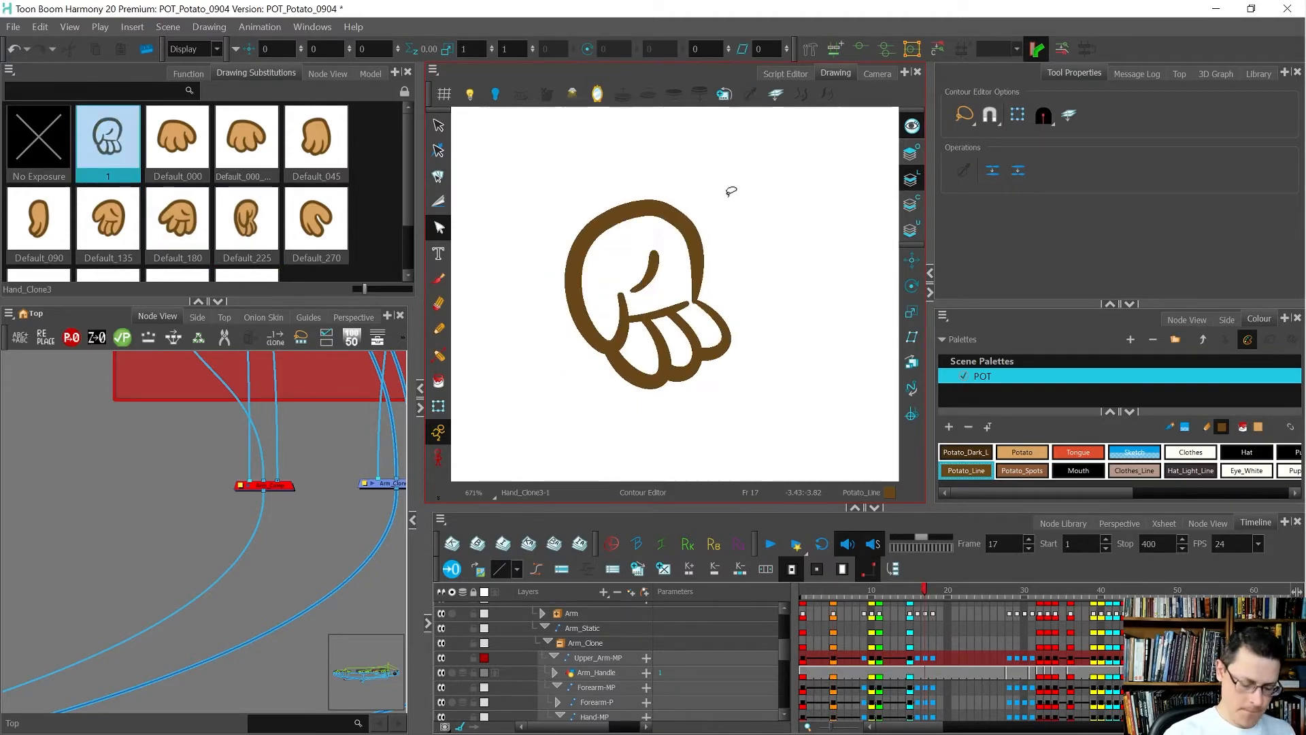
Fill the three fingers and the palm of the hand with the Potato colour using the Paint tool.
key("alt+i")
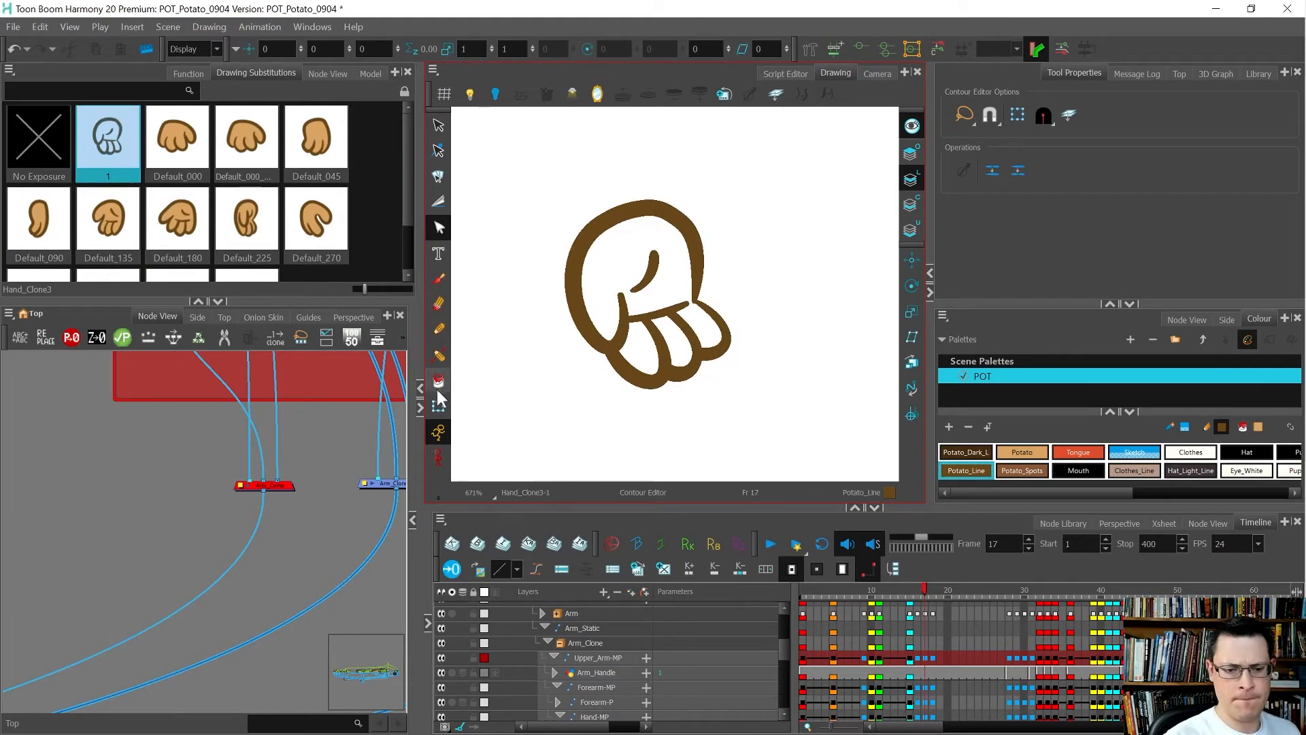
left_click(688, 355)
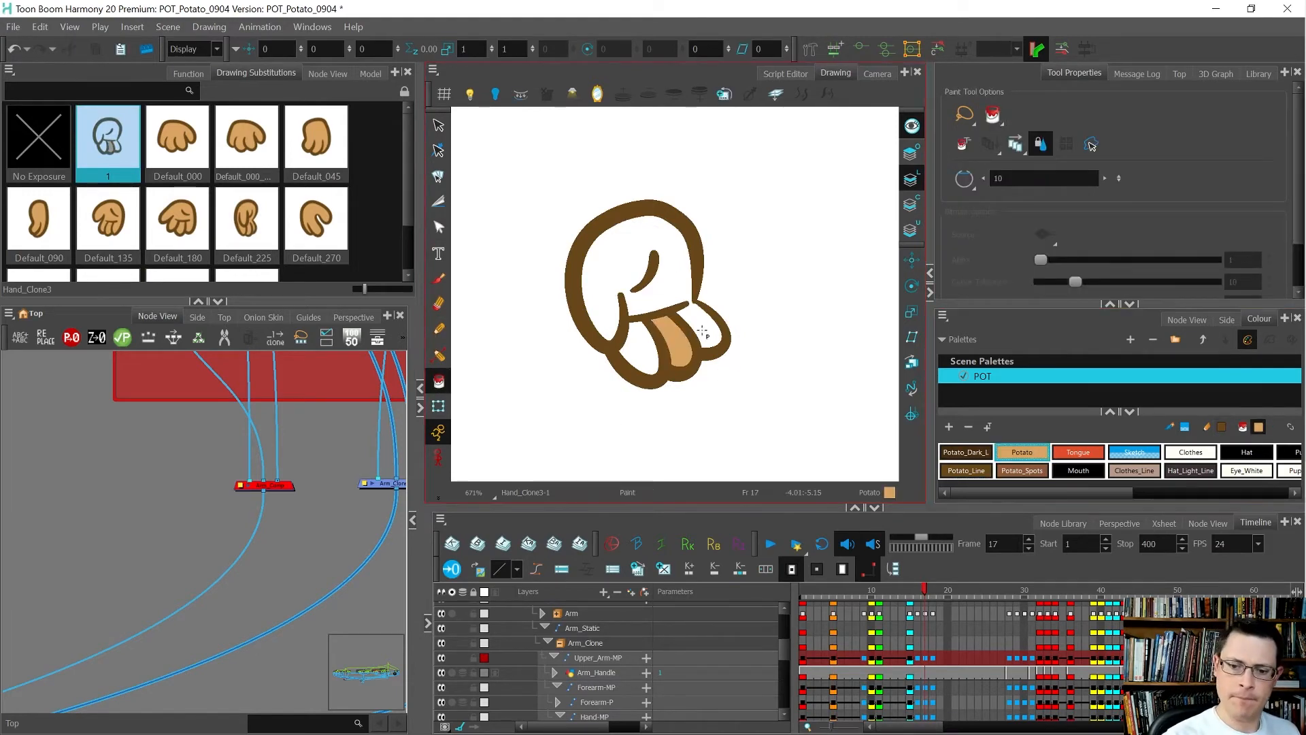
left_click(704, 330)
left_click(640, 351)
left_click(666, 290)
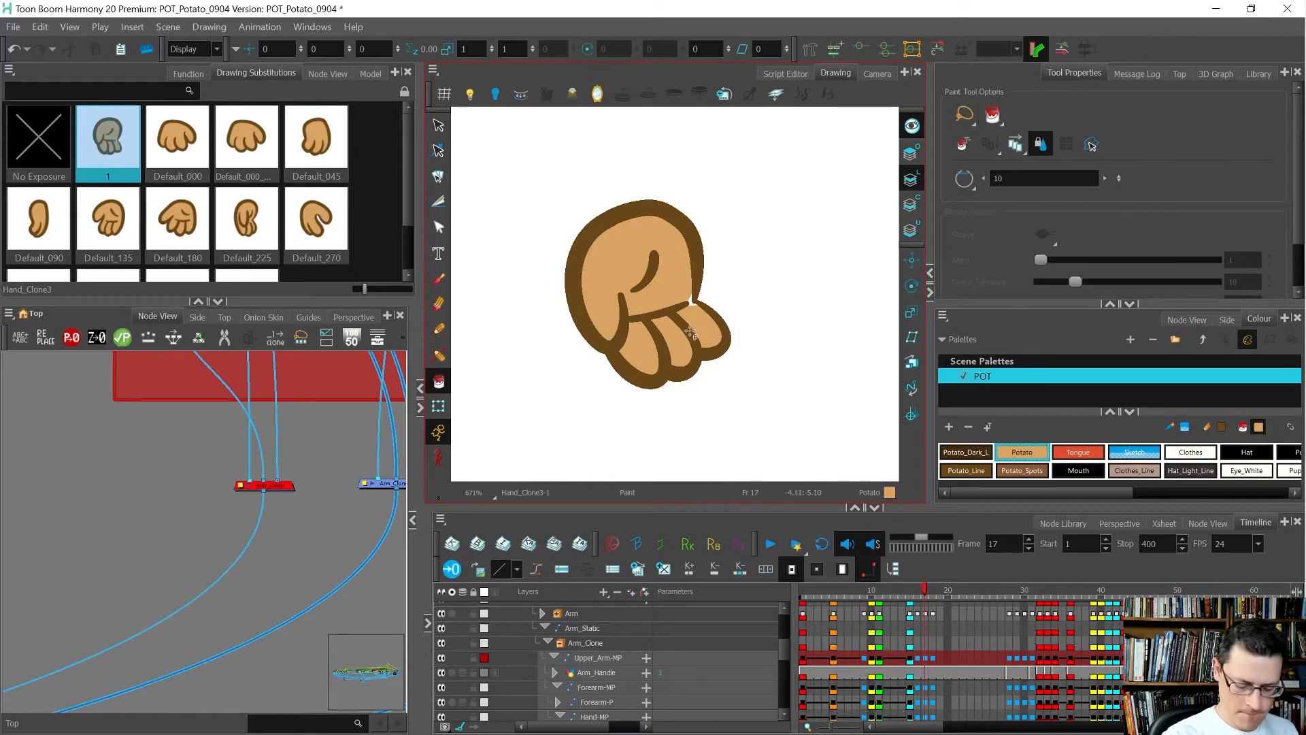
Fill the gap between the palm and the outermost finger with the Potato colour, closing the break in the fill.
scroll(684, 294, "up", 5)
scroll(684, 294, "up", 1)
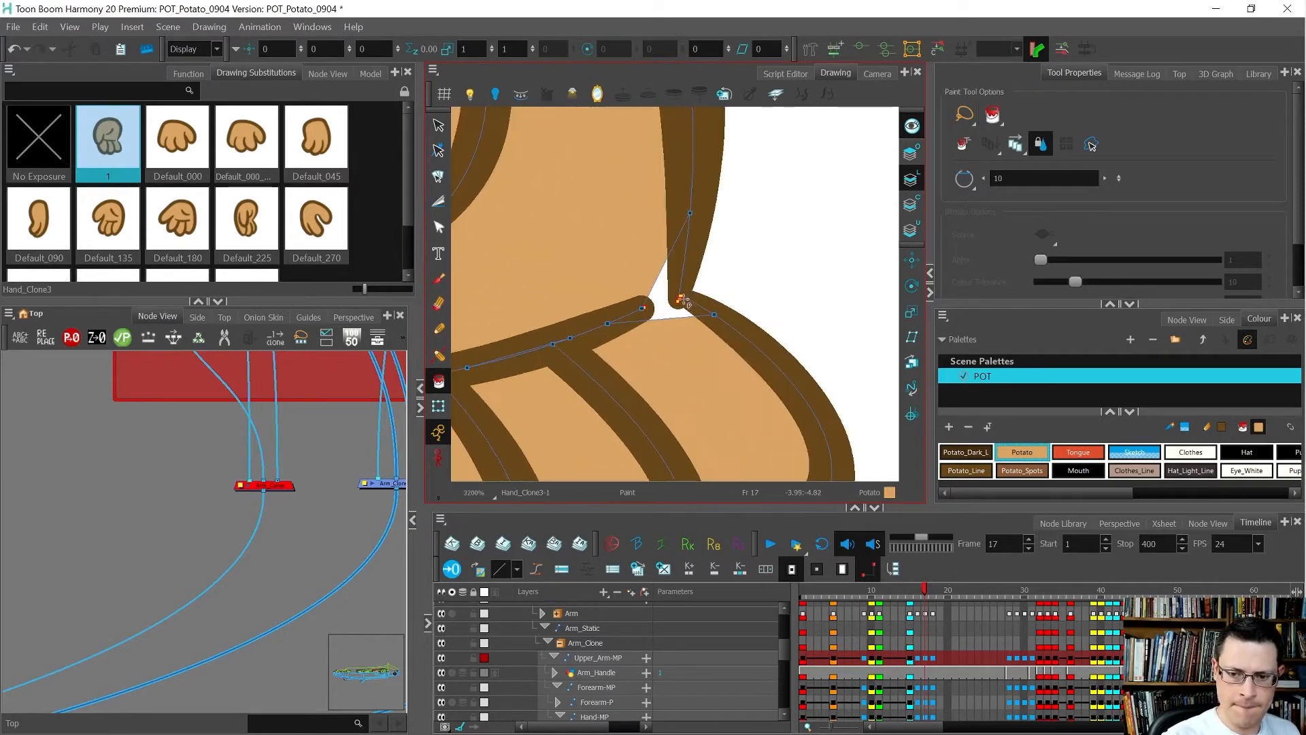
left_click(671, 298)
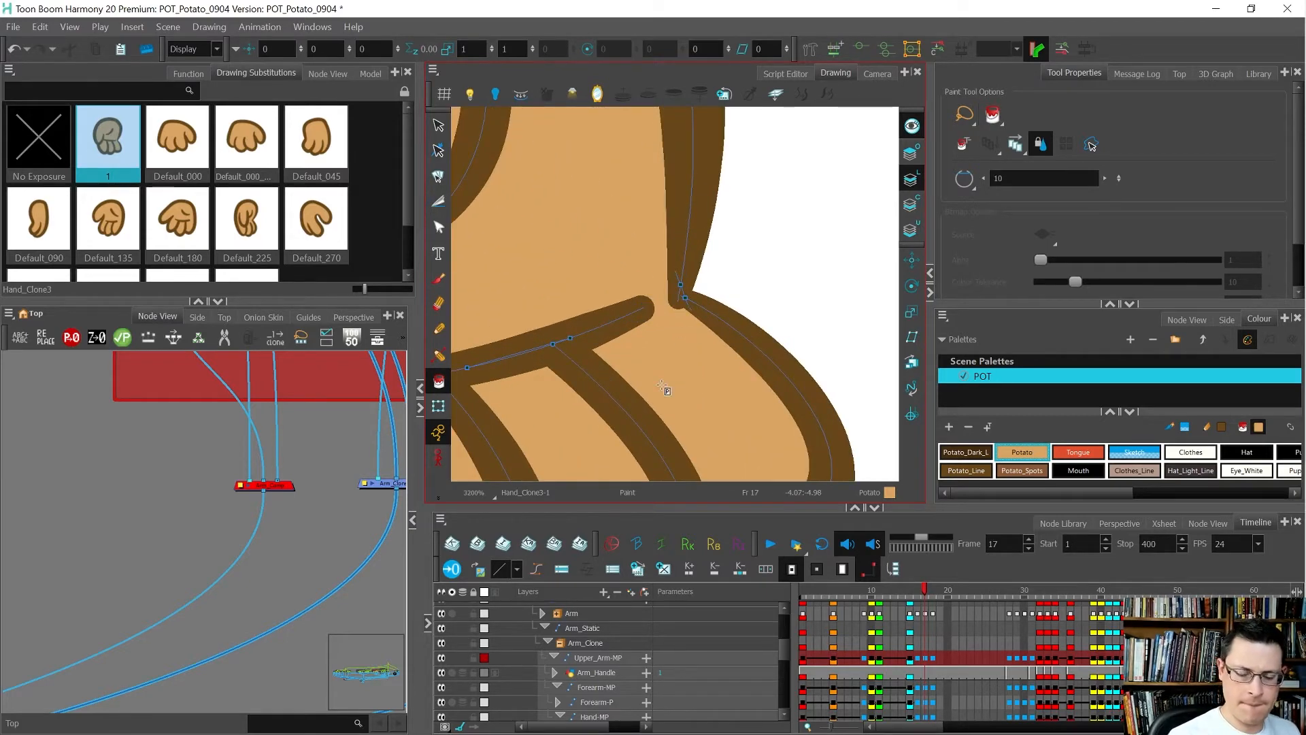
Cut the colour fill of the hand from the Line Art layer and paste it into the Colour Art layer.
key("alt+s")
scroll(662, 386, "down", 7)
key("ctrl+shift+a")
key("ctrl+x")
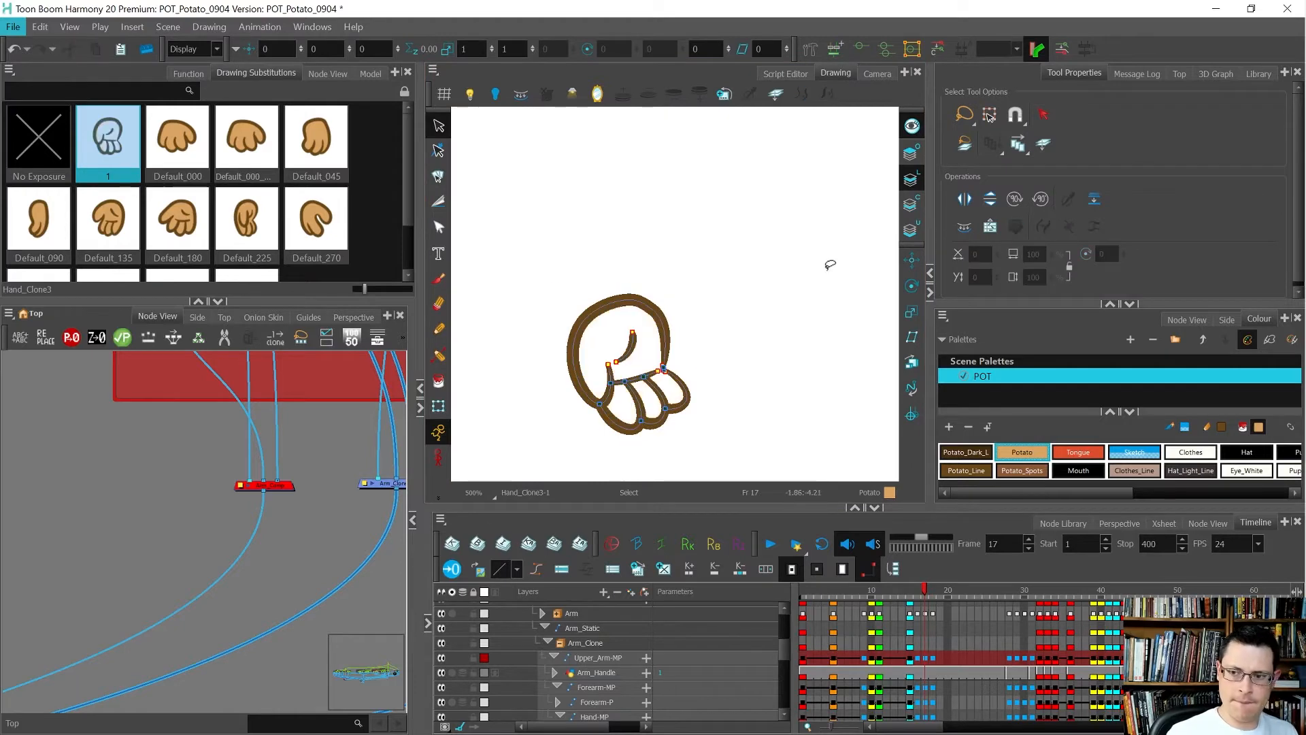
key("ctrl+v")
left_click(767, 291)
key("alt+q")
scroll(637, 371, "up", 1)
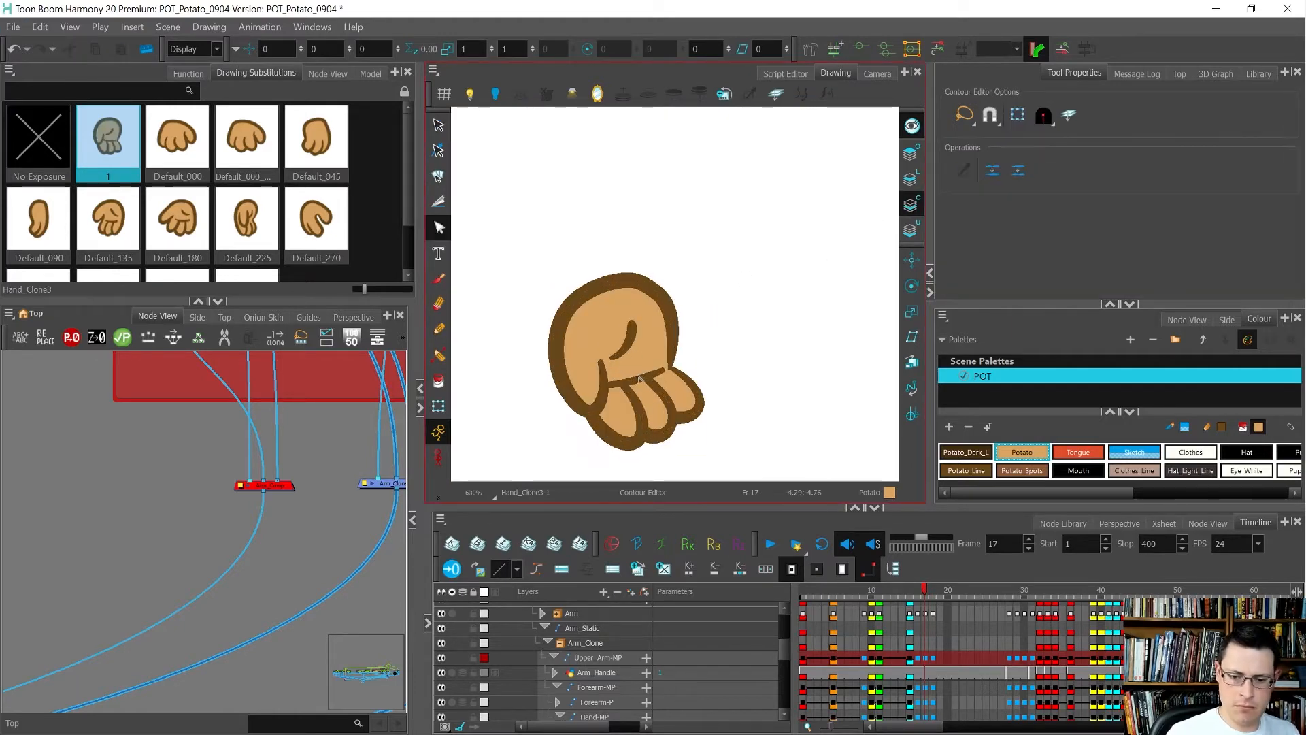
Display only the Colour Art layer and flip through the frames around frame 17 to compare the hand's filled silhouettes.
left_click(915, 125)
key("shift+t")
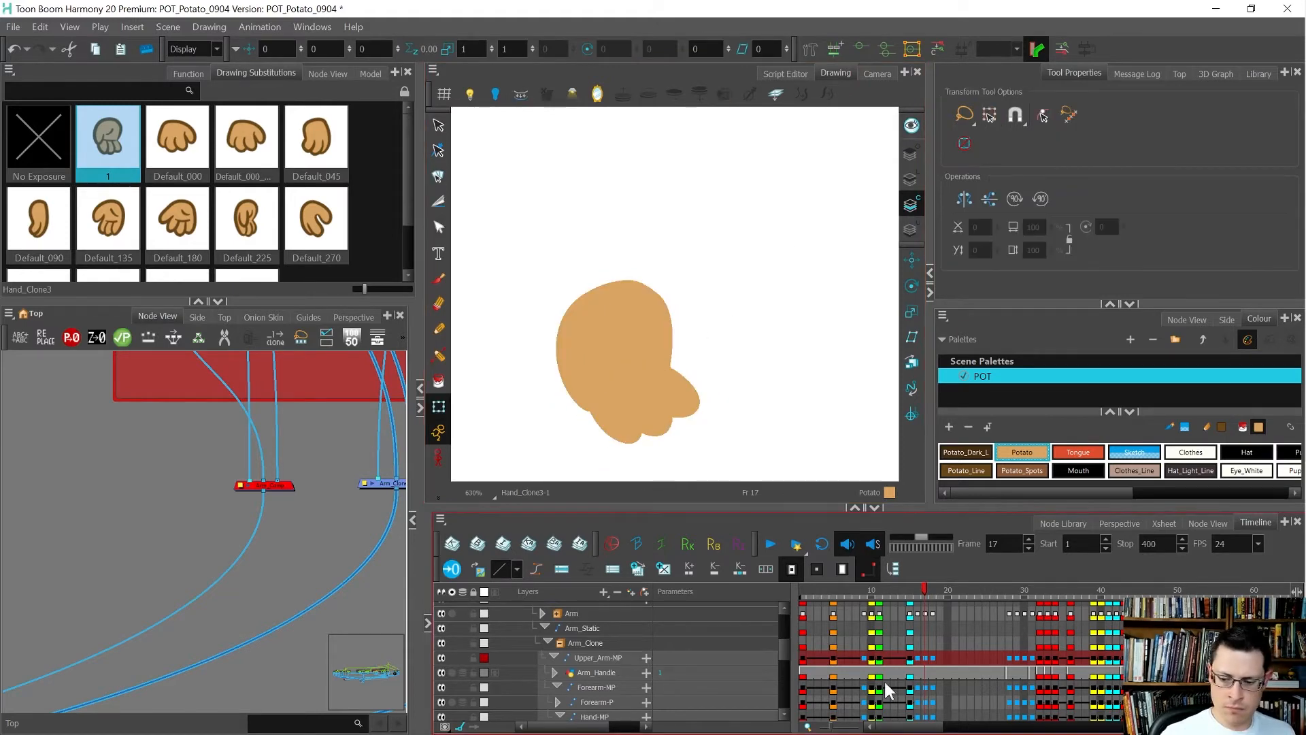
key("o")
scroll(935, 609, "up", 4)
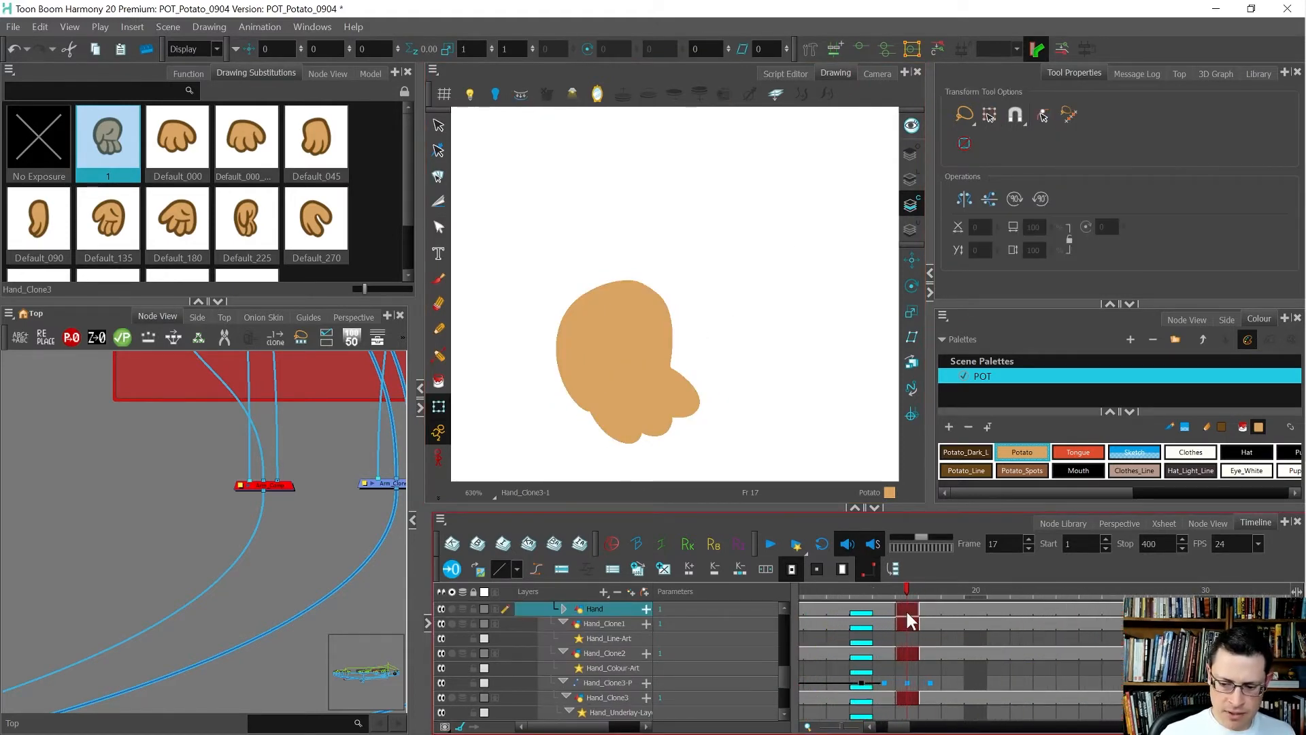
key("comma")
key("period")
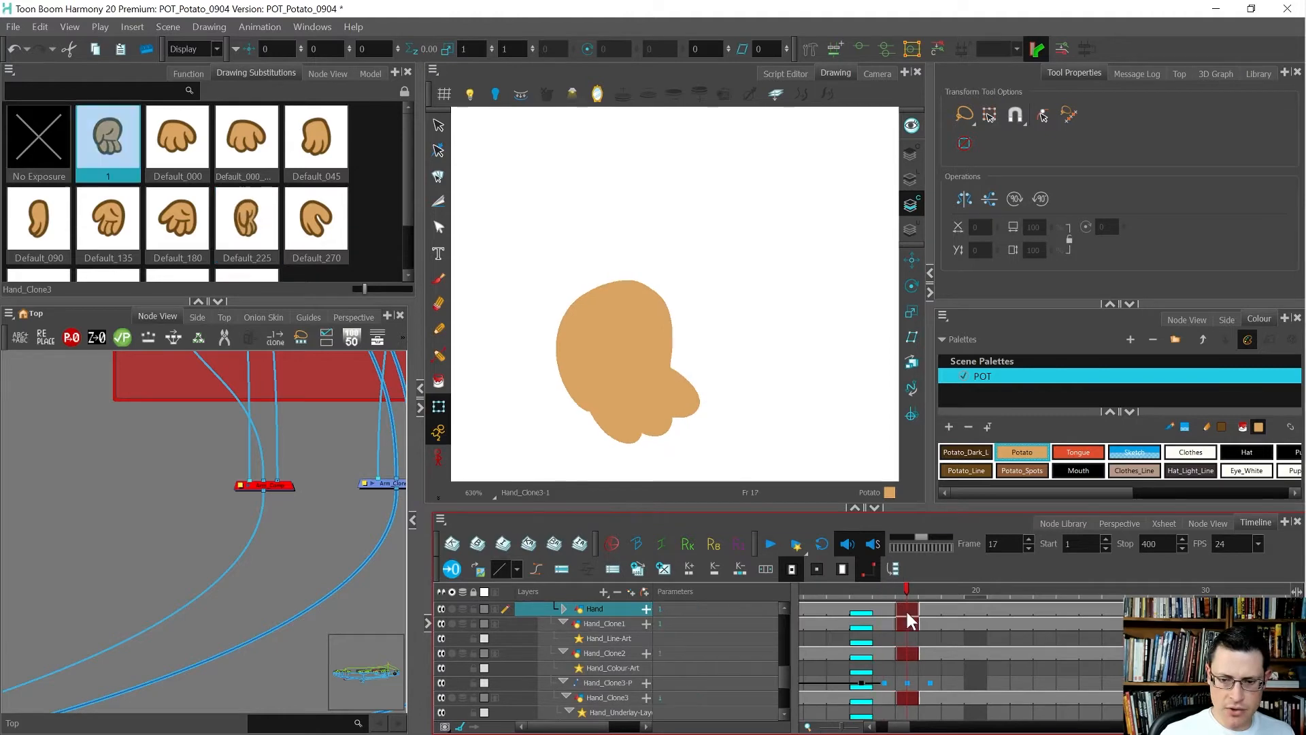
key("period")
key("comma")
key("comma")
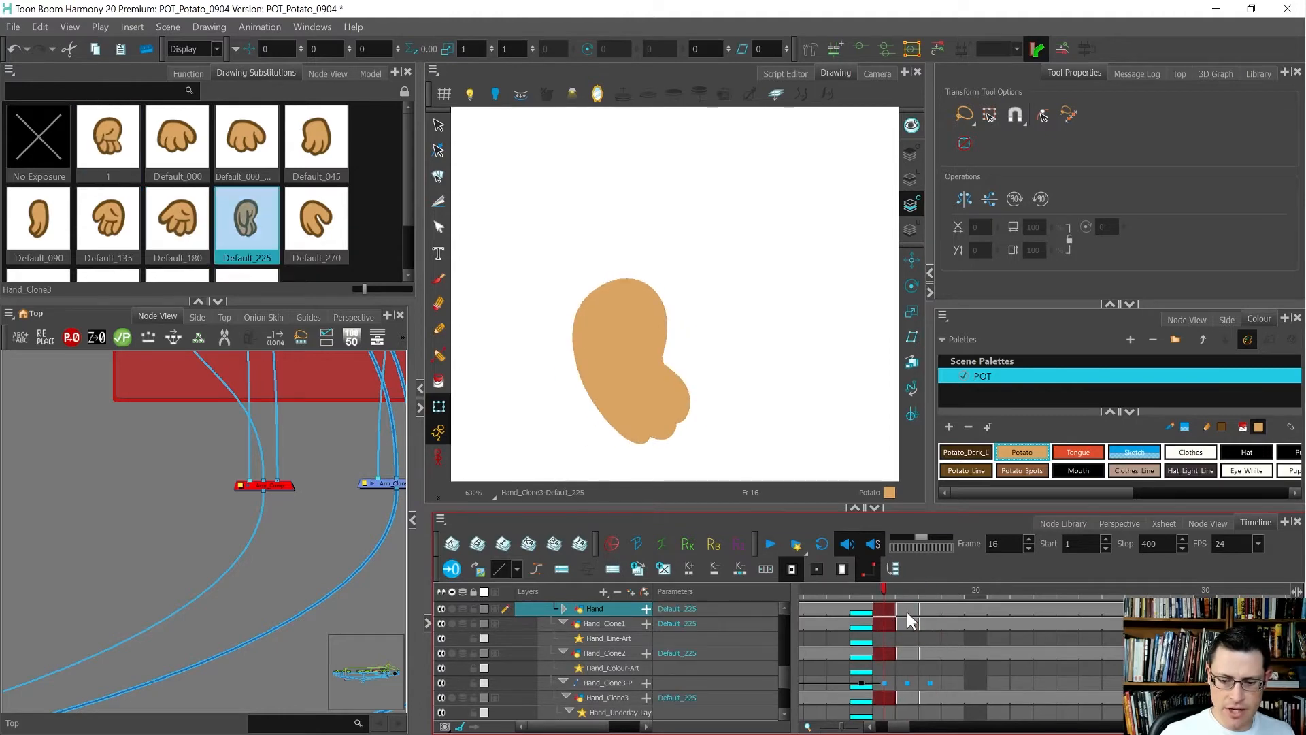
key("period")
key("period")
key("comma")
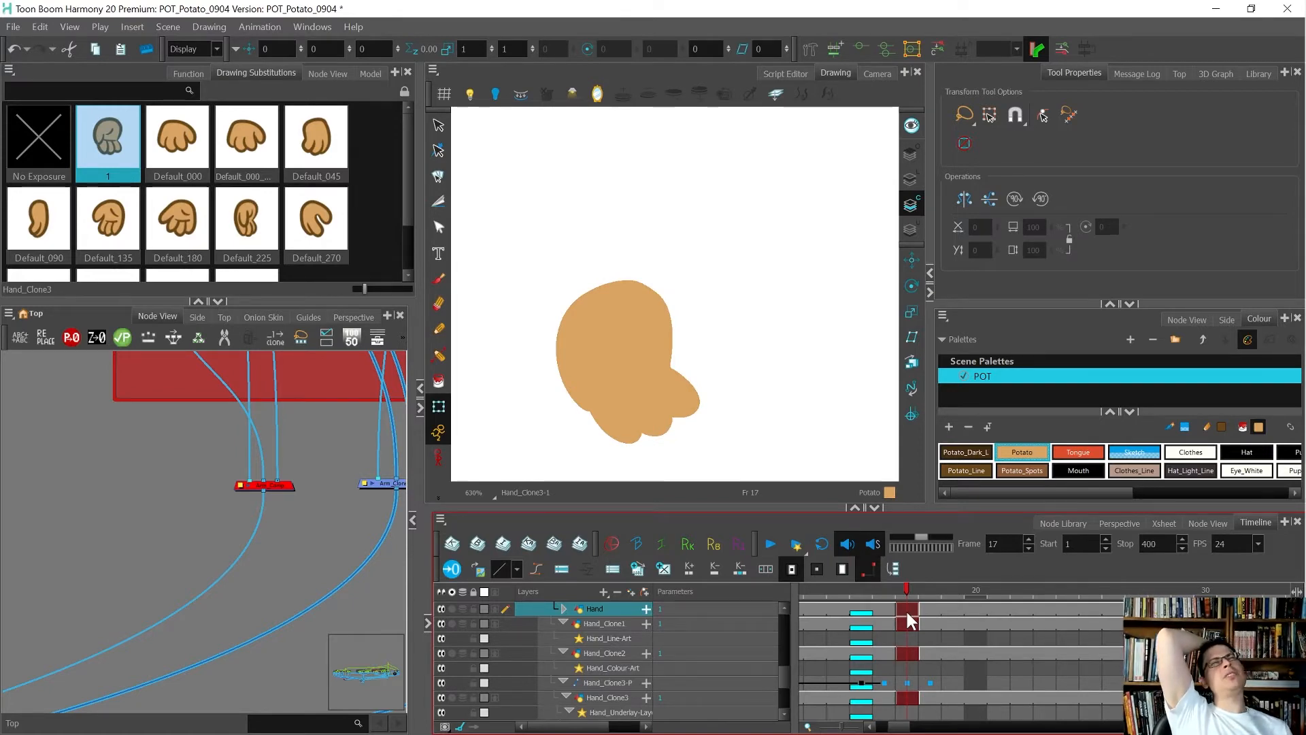
key("comma")
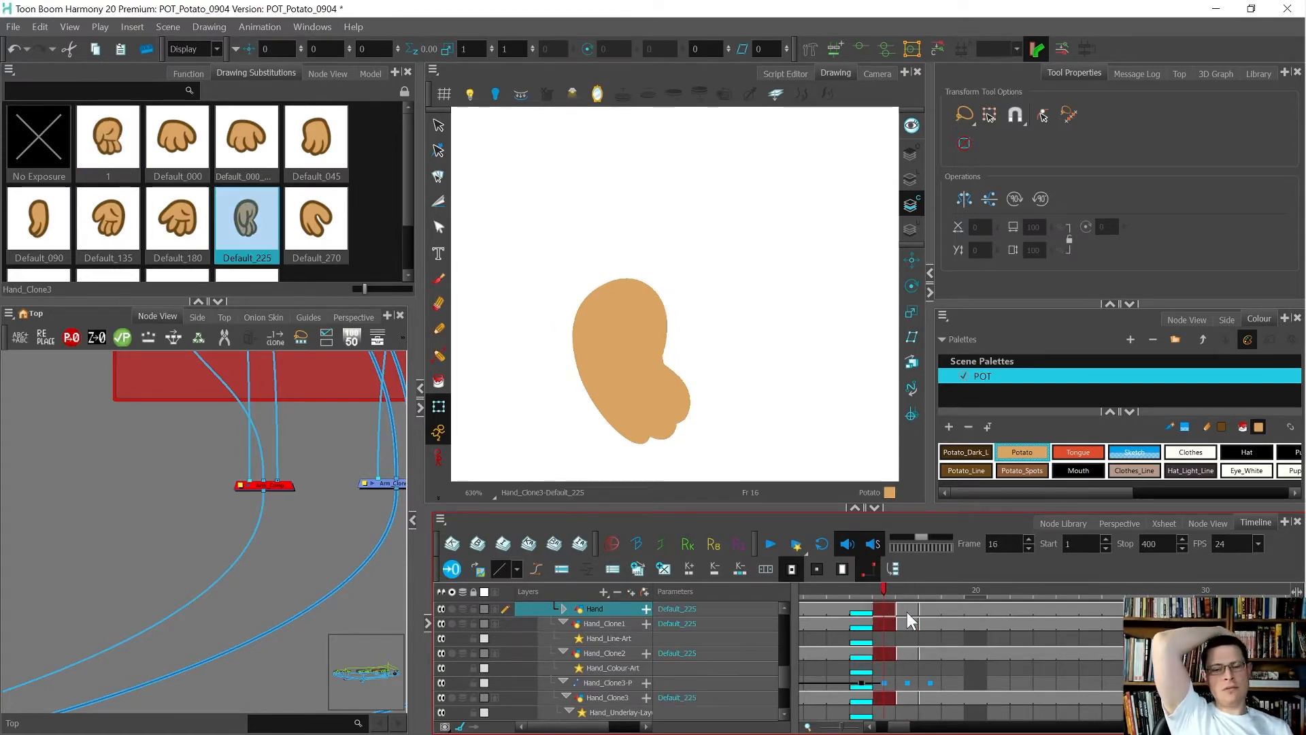
key("period")
key("period")
key("comma")
key("comma")
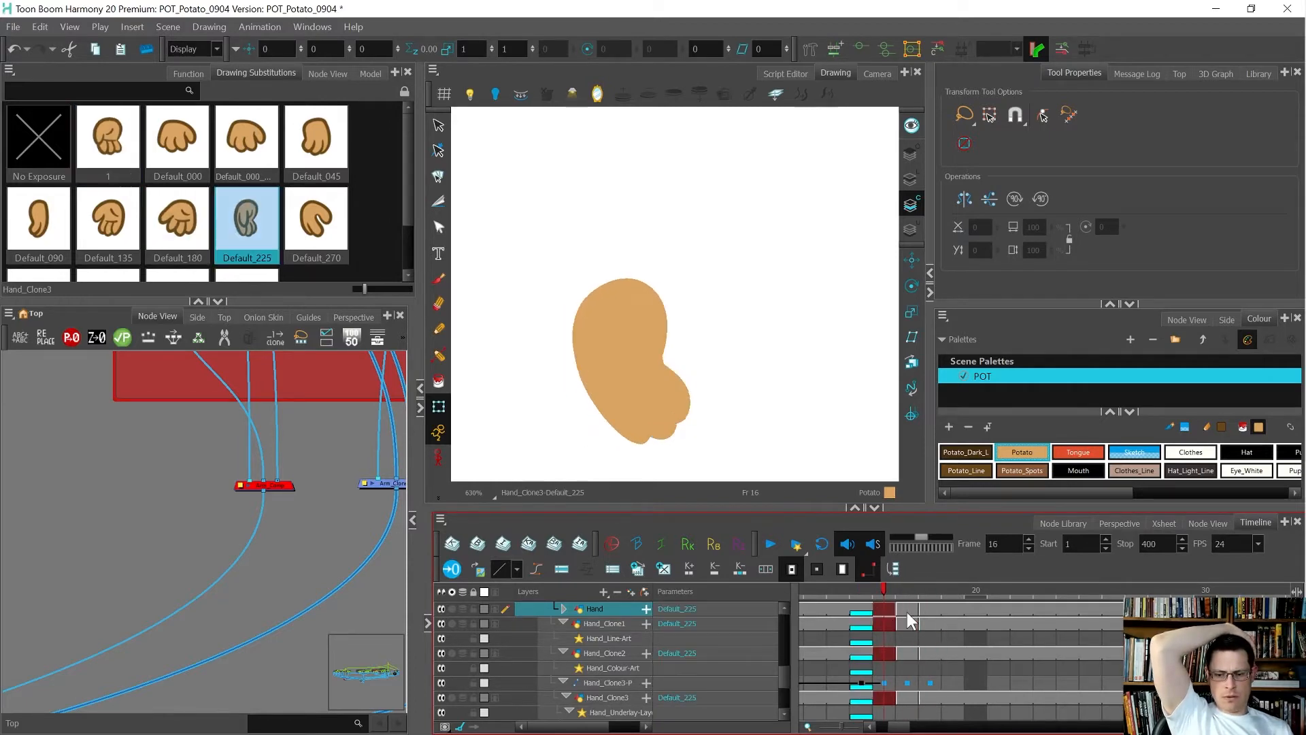
key("period")
key("period")
key("comma")
key("comma")
key("period")
key("period")
key("comma")
key("comma")
key("period")
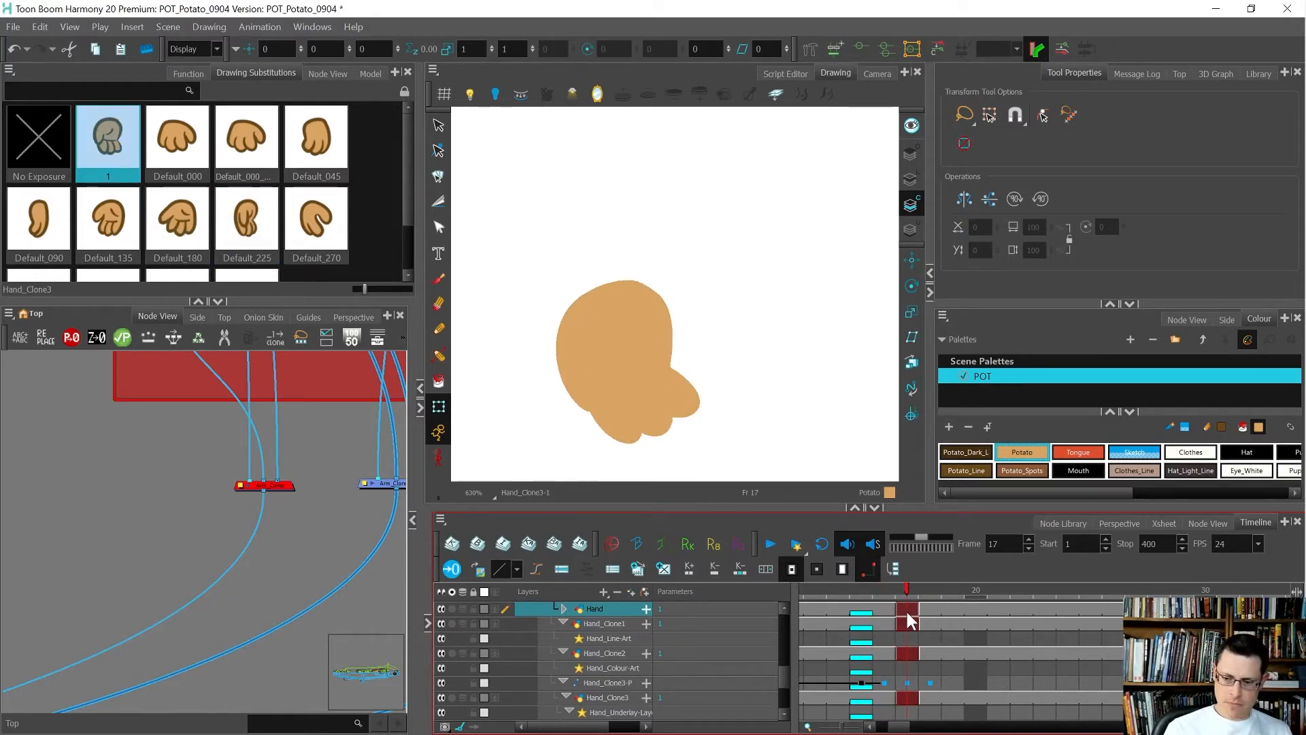
Rename the new hand drawing at frame 17 as Default_210.
key("ctrl+d")
type("Default_210")
key("Return")
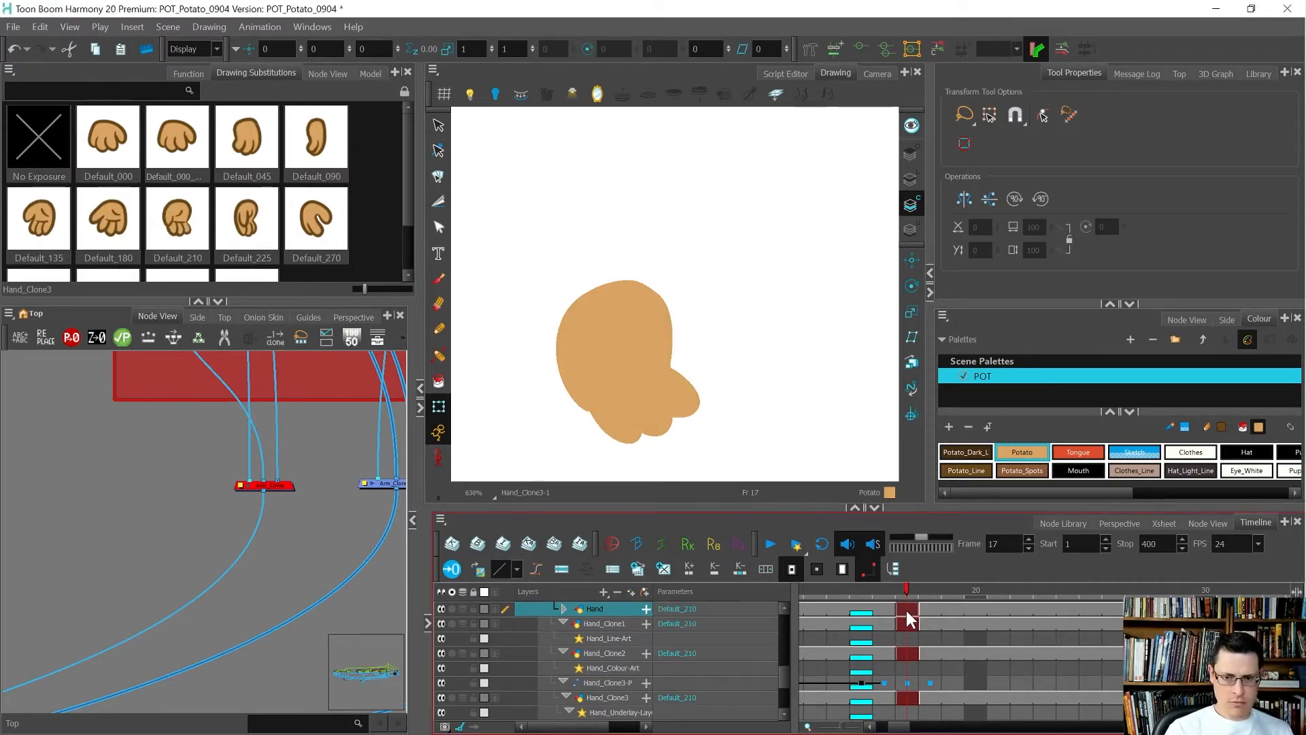
In the Camera view, check the hand in the earlier frames and swap its drawing at frame 9 to Default_210.
left_click(884, 64)
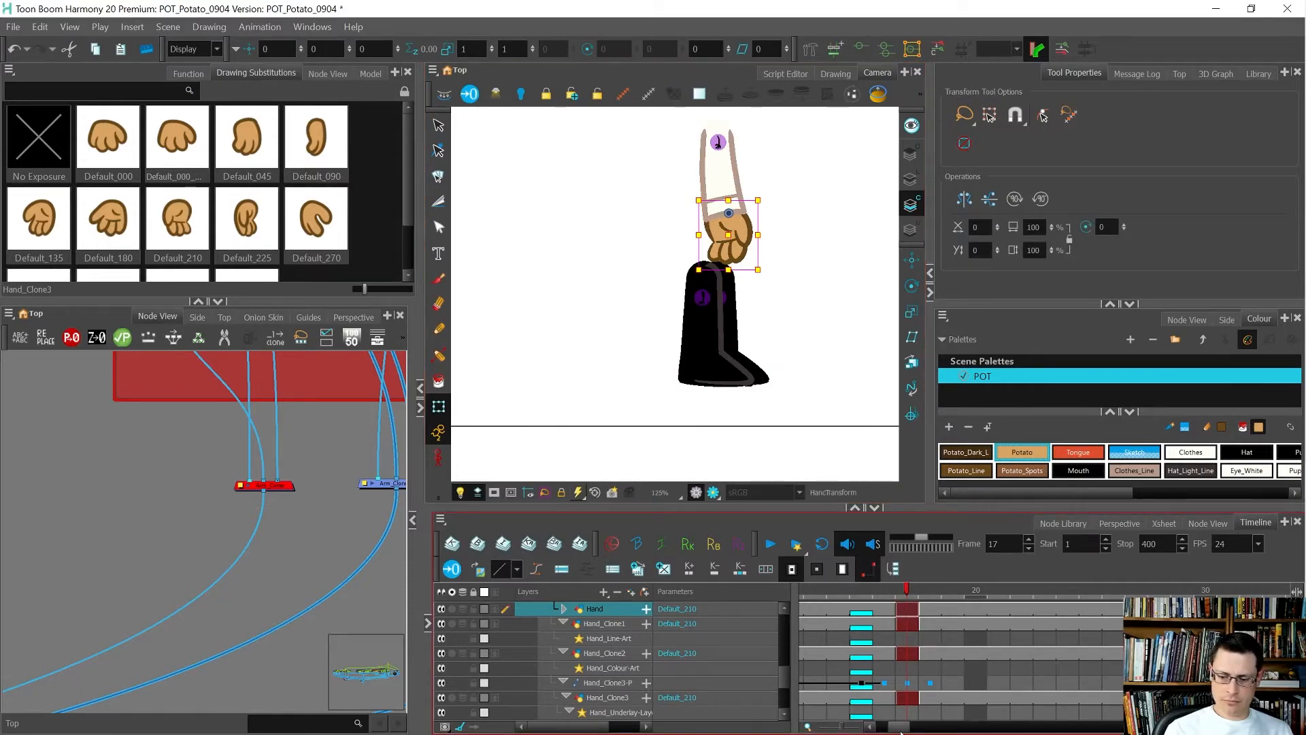
left_click_drag(900, 731, 888, 729)
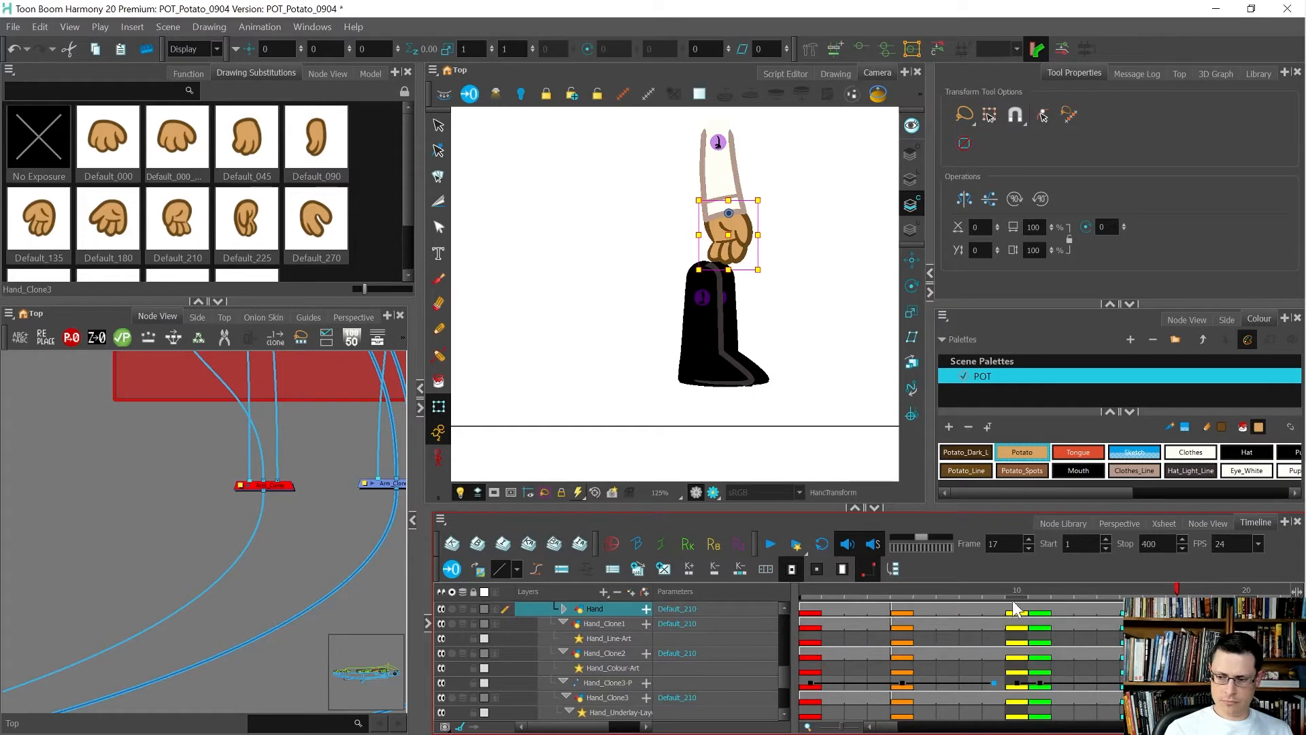
left_click(988, 611)
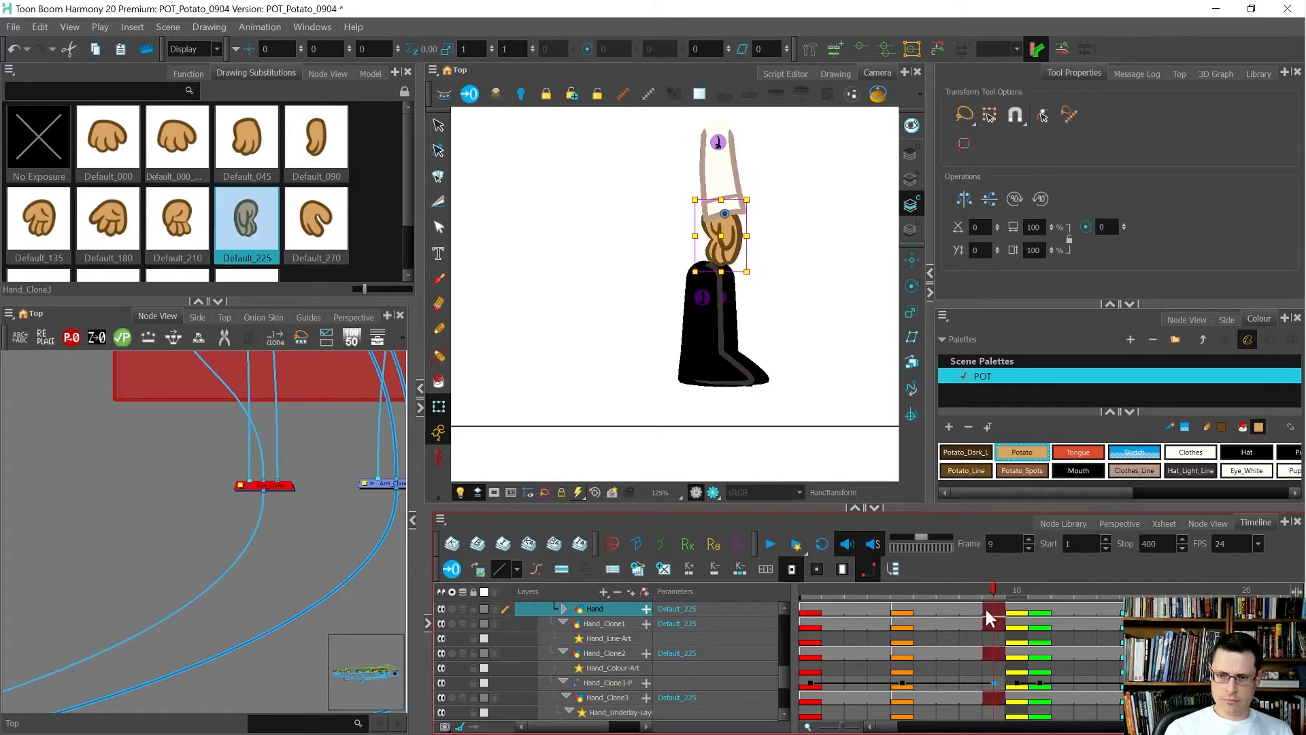
key("comma")
key("comma")
key("comma")
left_click(903, 609)
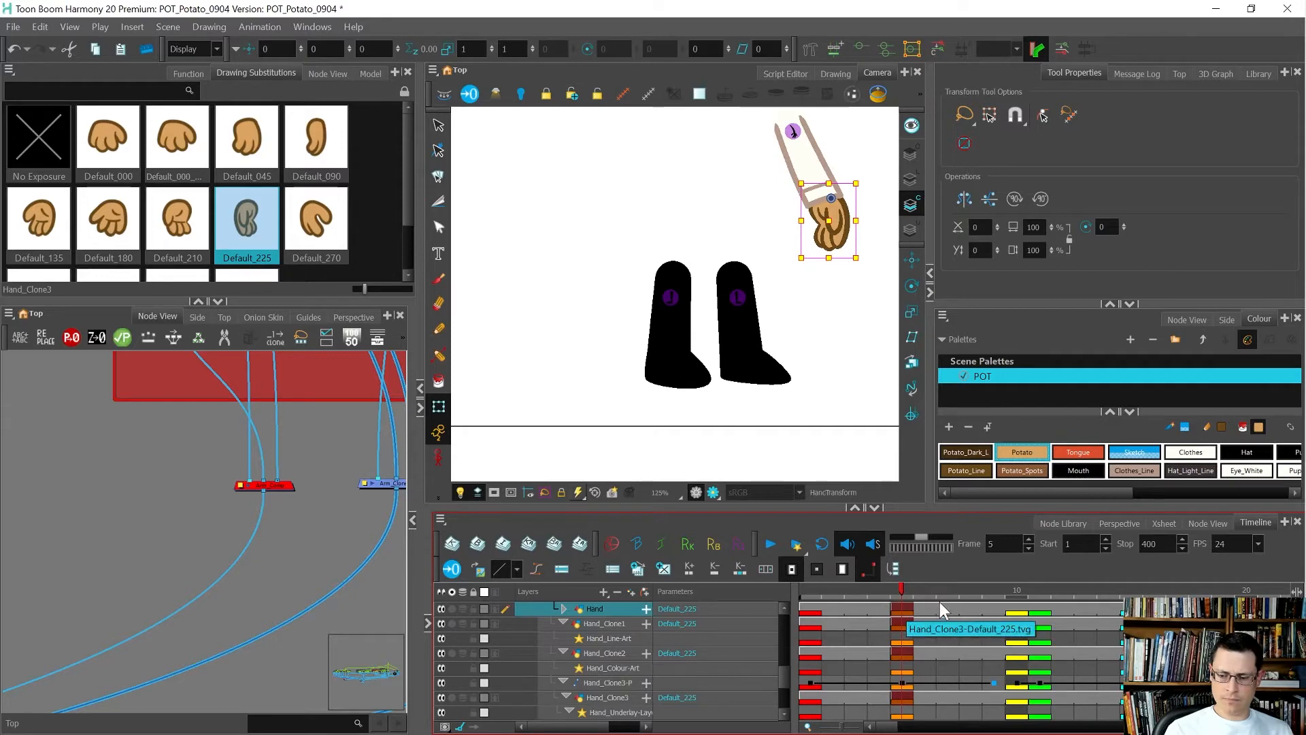
left_click(998, 605)
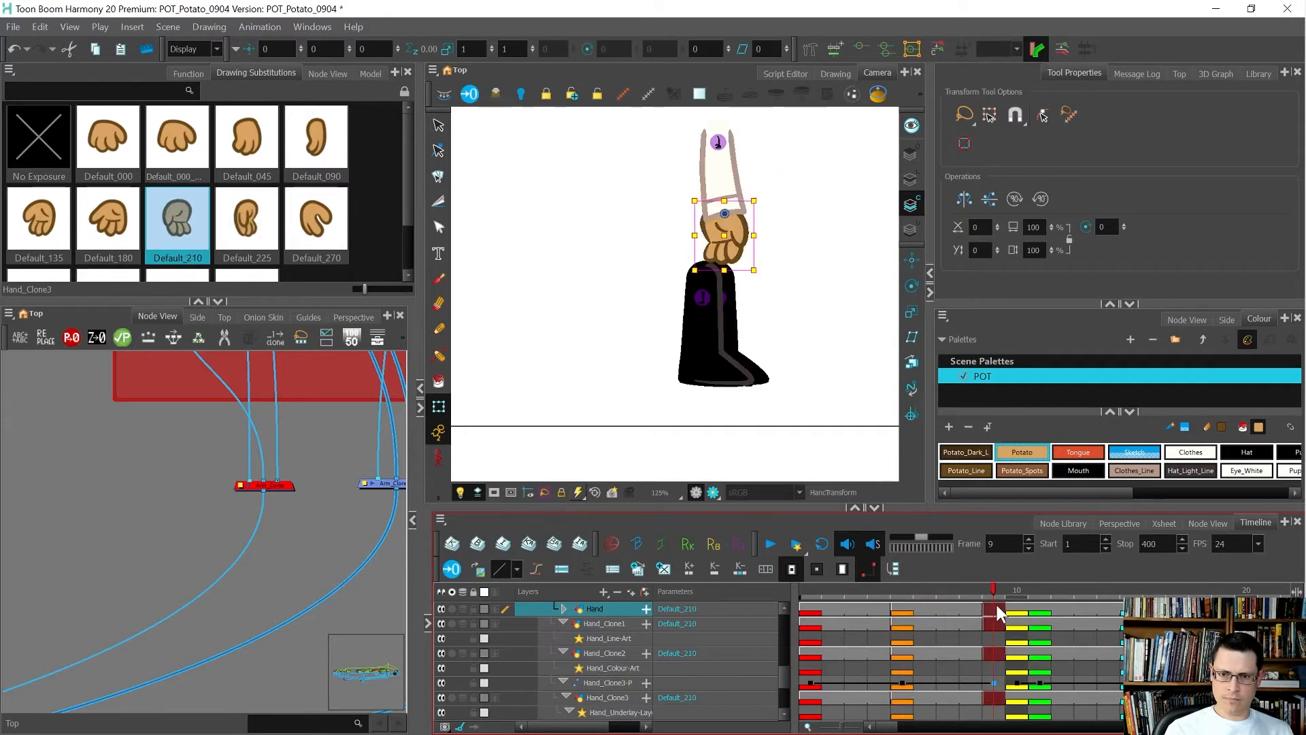
At frame 9, select the hand's parent peg, then move and rotate the hand so the wrist fits the sleeve cuff.
key("period")
scroll(723, 265, "up", 5)
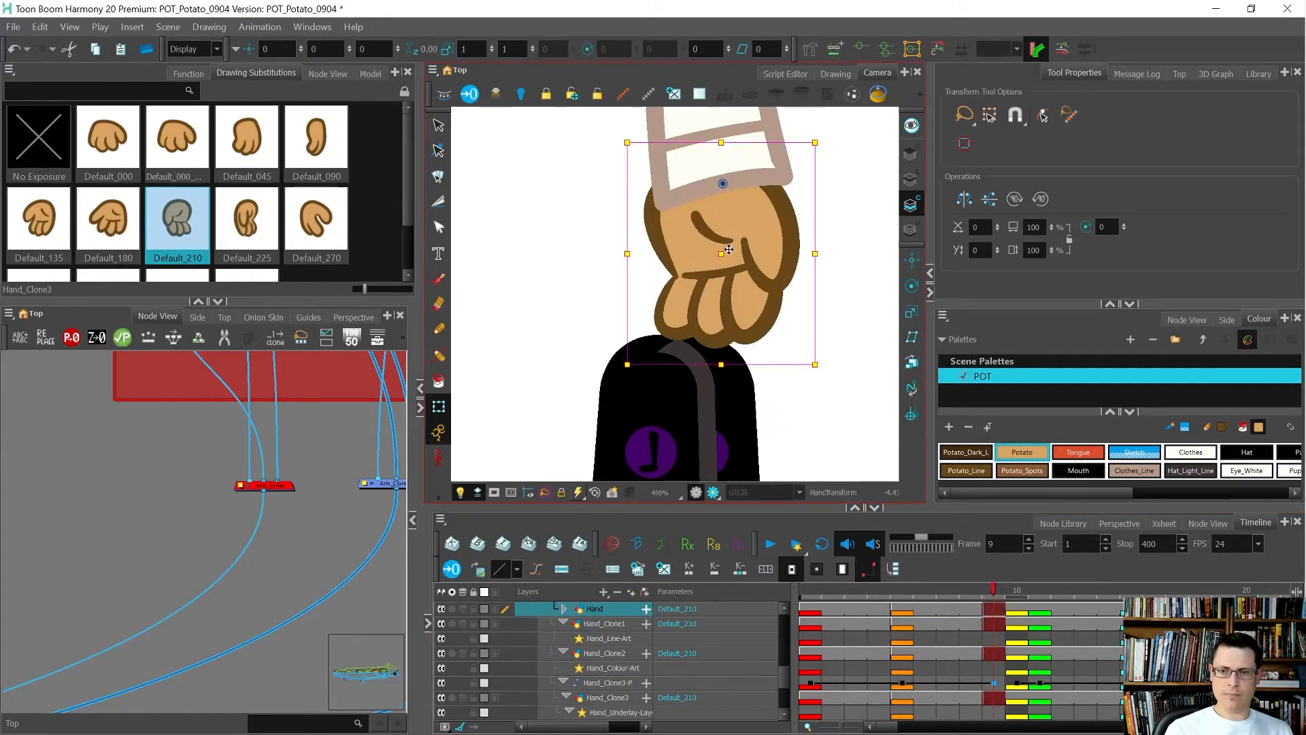
key("comma")
left_click_drag(709, 295, 721, 299)
key("ctrl+z")
key("b")
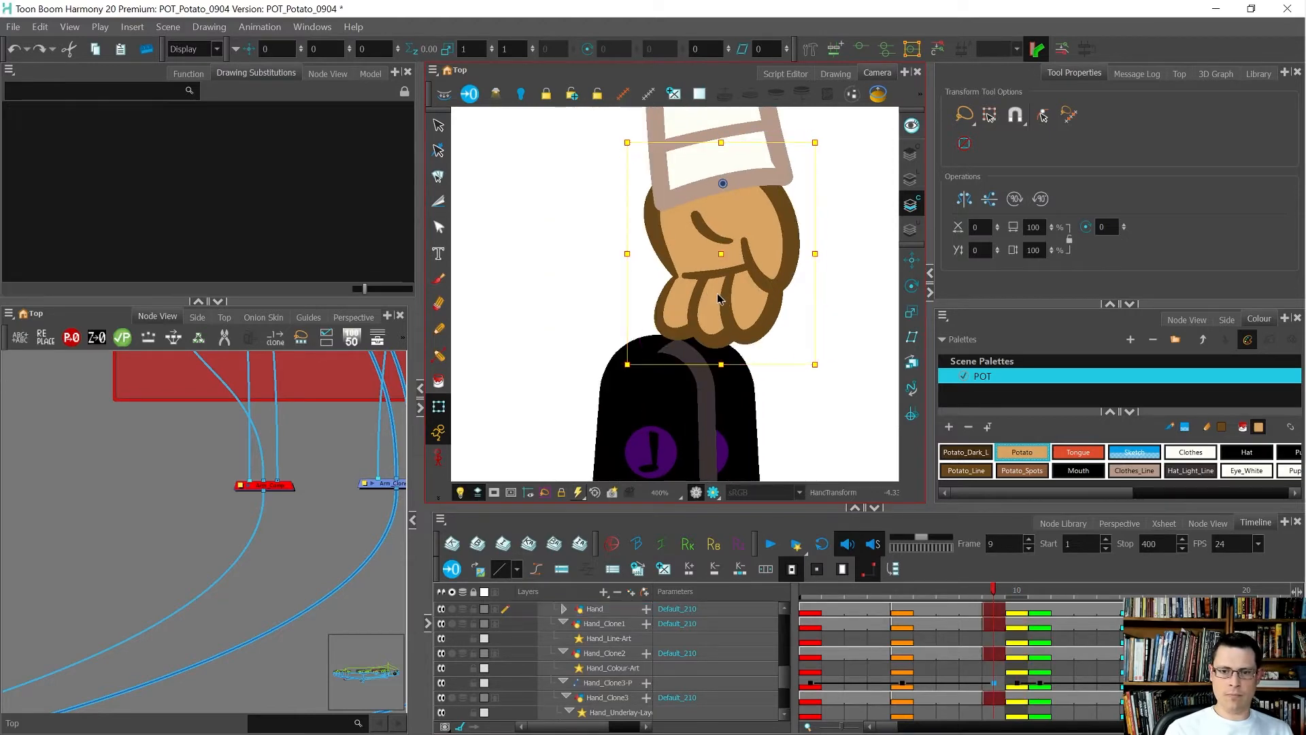
left_click_drag(720, 300, 758, 339)
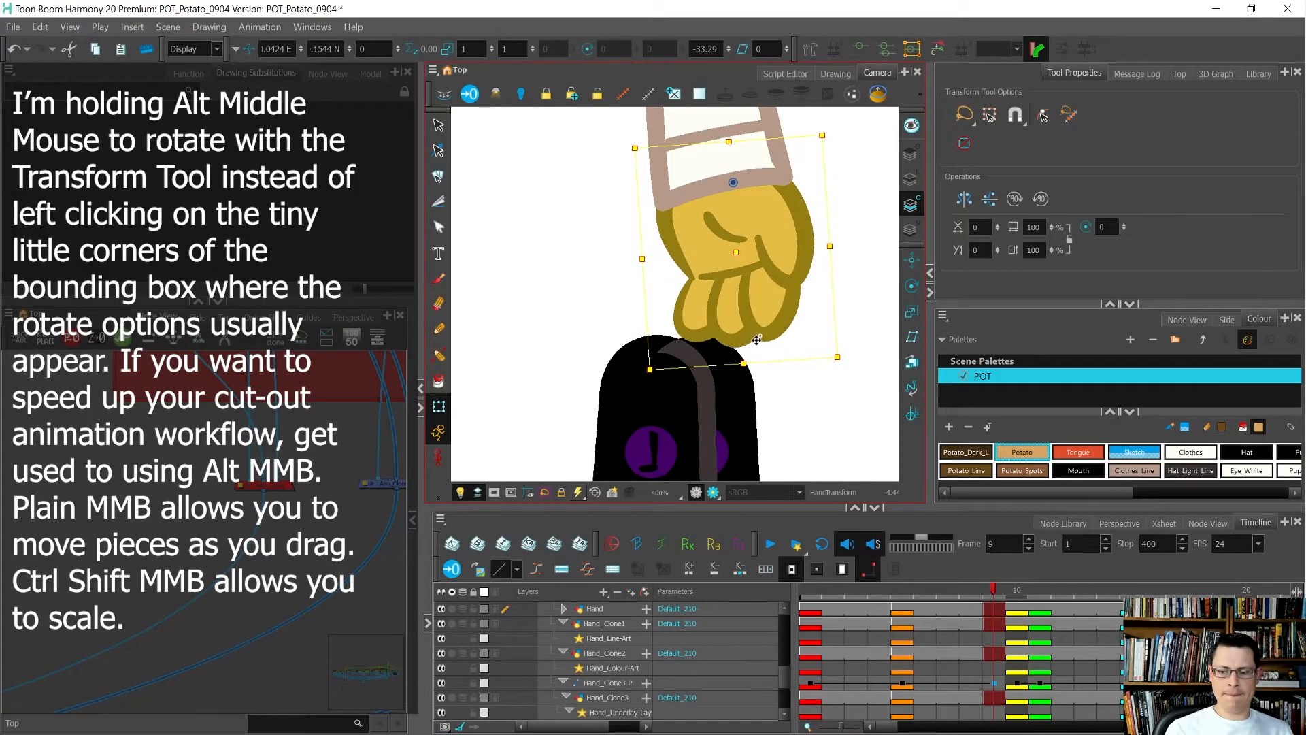
Step through frames 10 to 14 to examine how the hand follows the arm, then return to frame 11.
key(".")
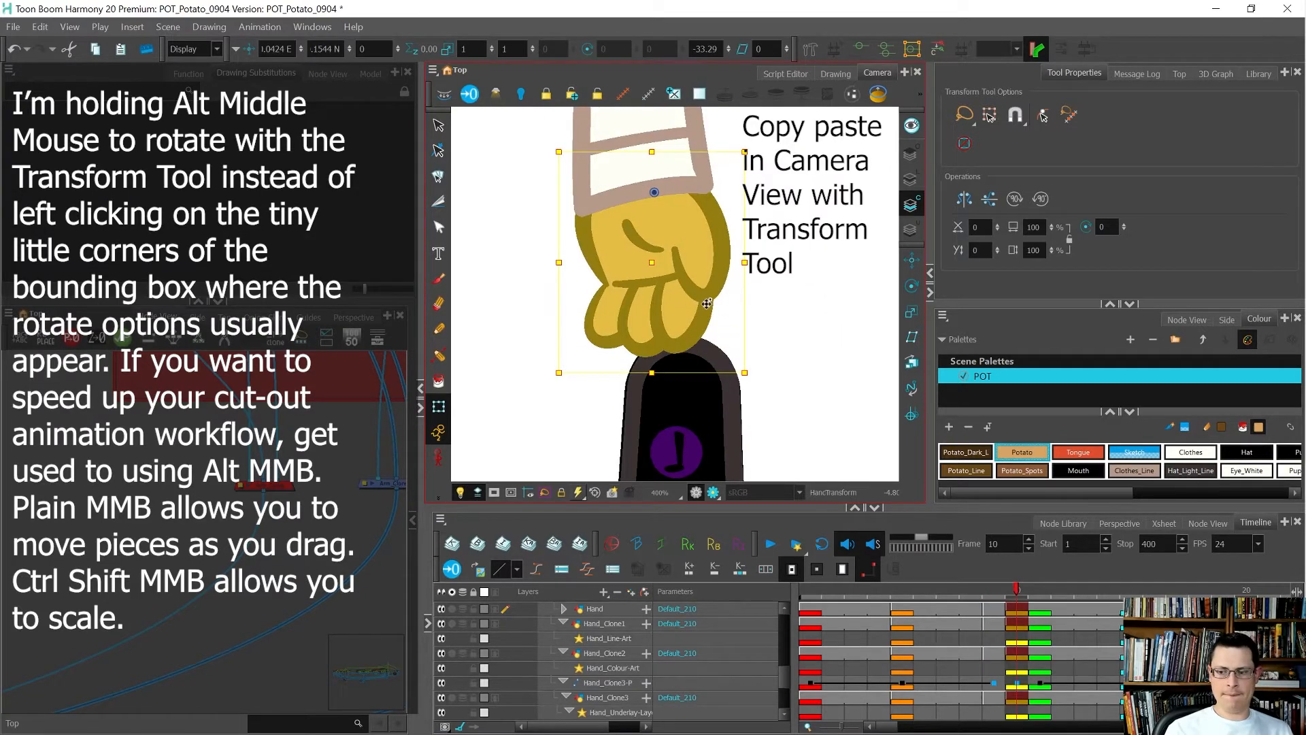
key(".")
scroll(705, 301, "down", 6)
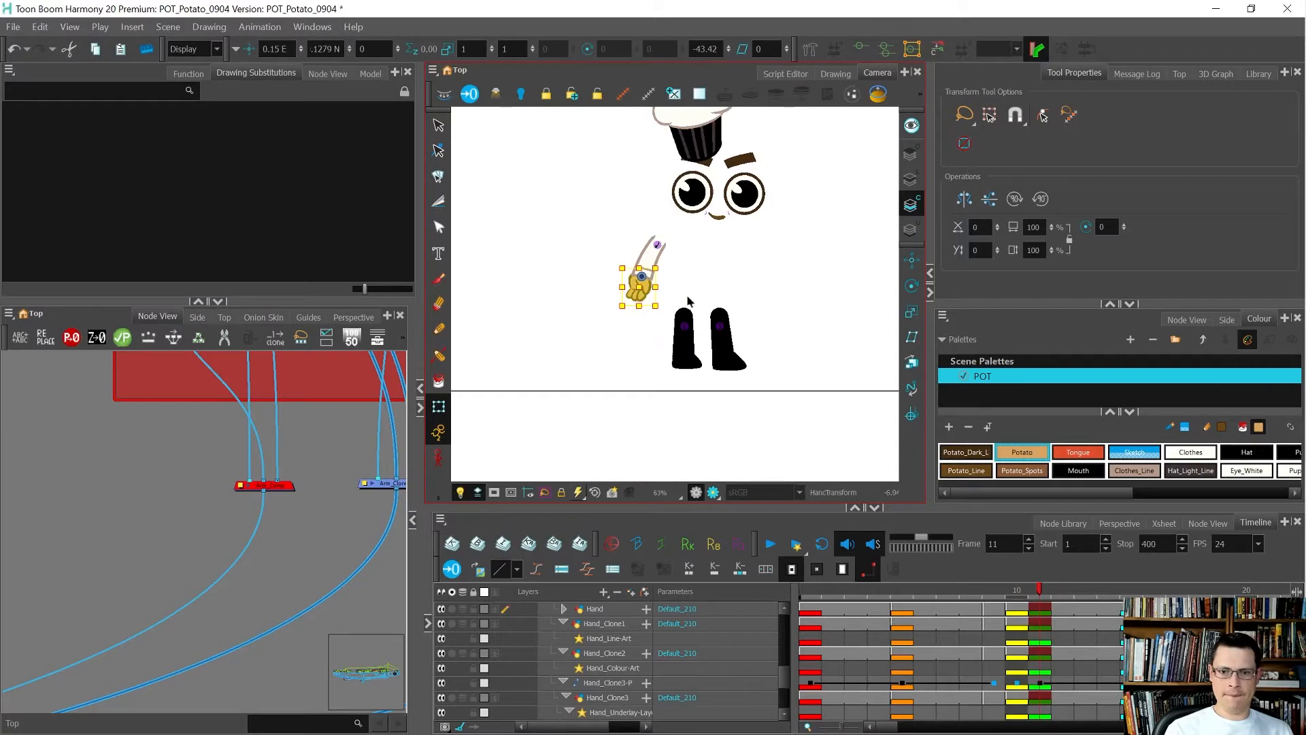
key("period")
key("period")
key("period")
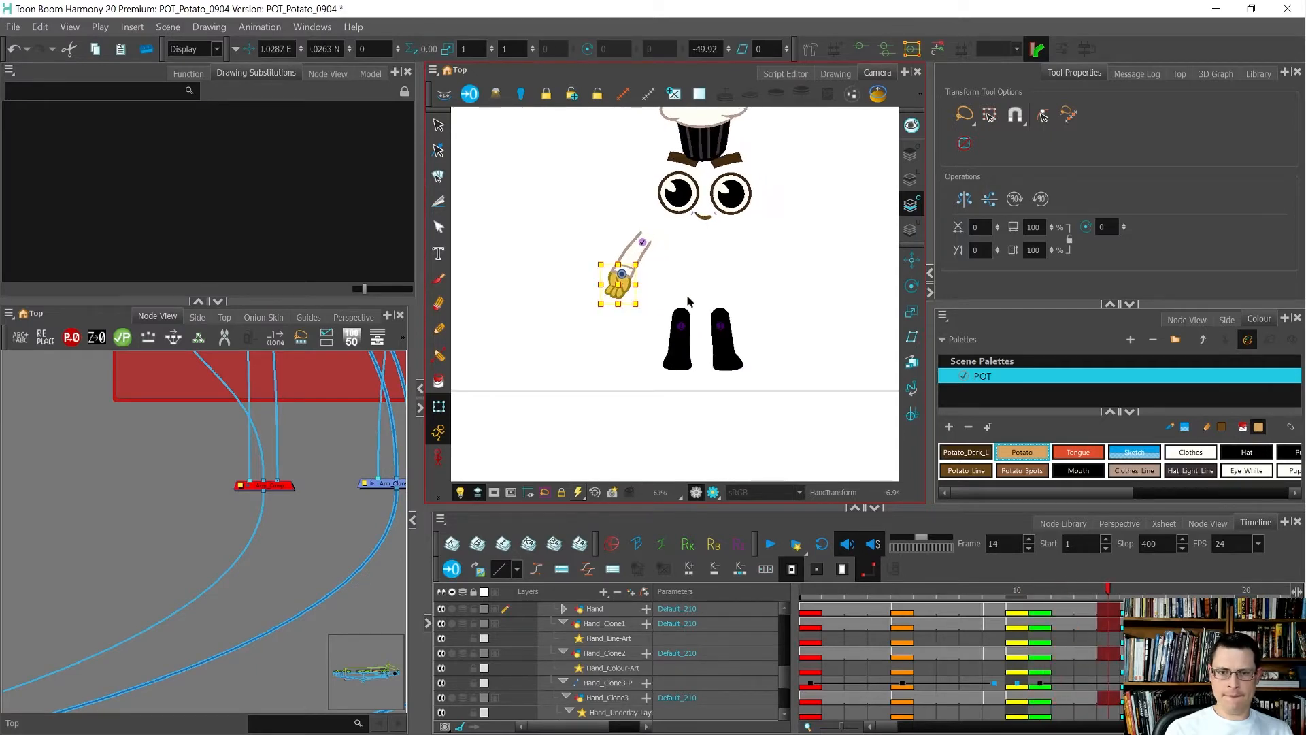
key("comma")
key("comma")
key("comma")
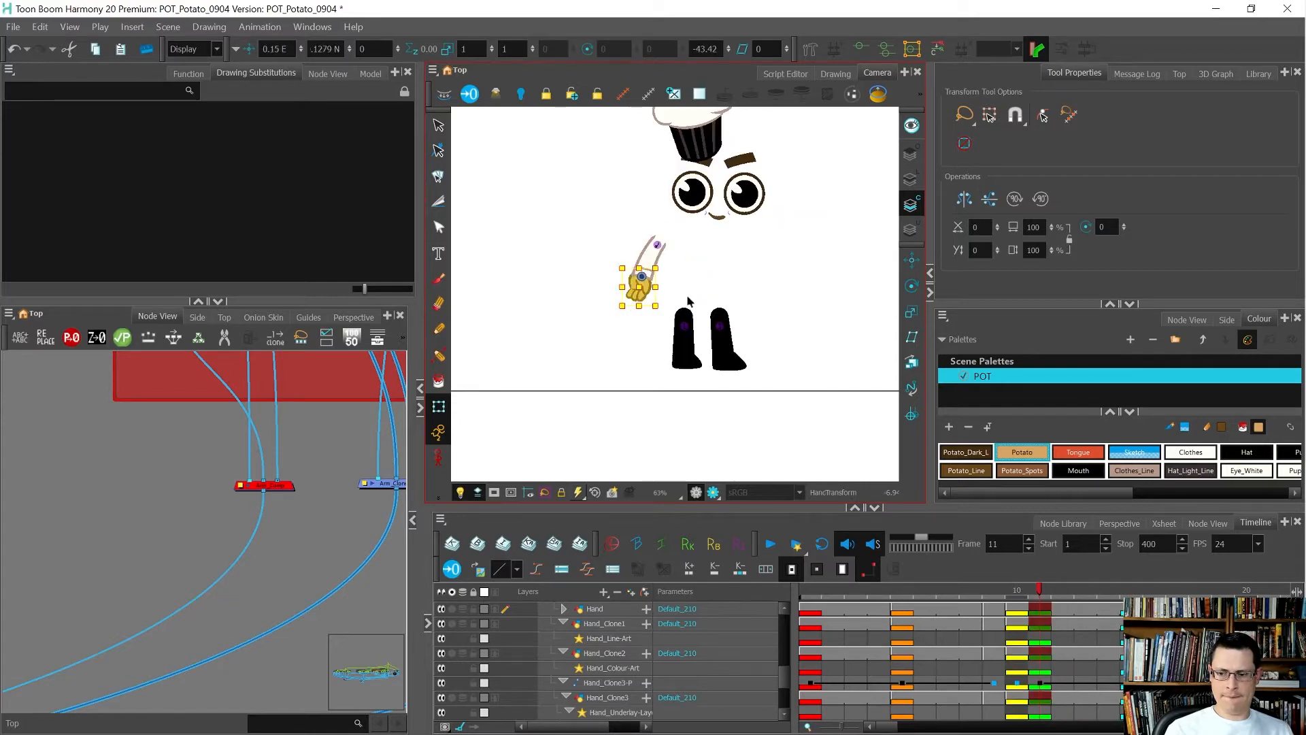
Shift the hand at frame 11 slightly so the wrist sits centred under the sleeve cuff.
scroll(638, 288, "up", 5)
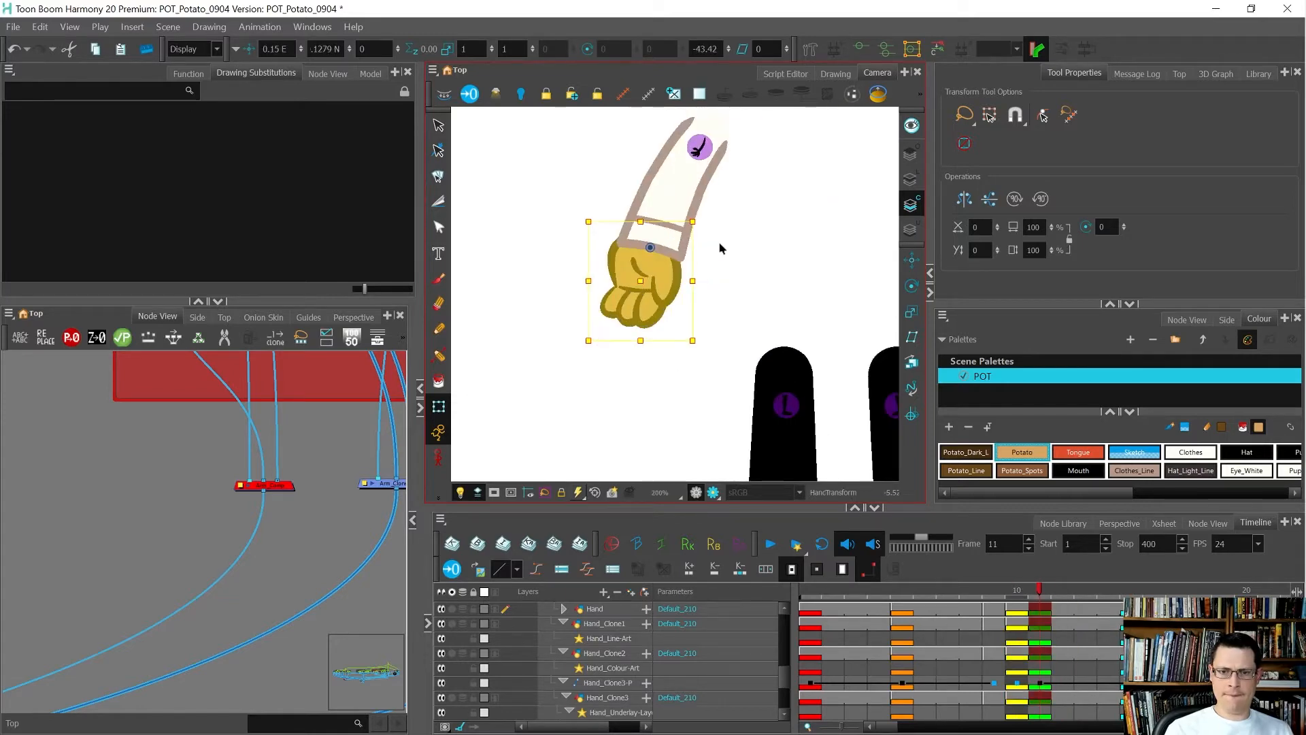
scroll(668, 276, "up", 2)
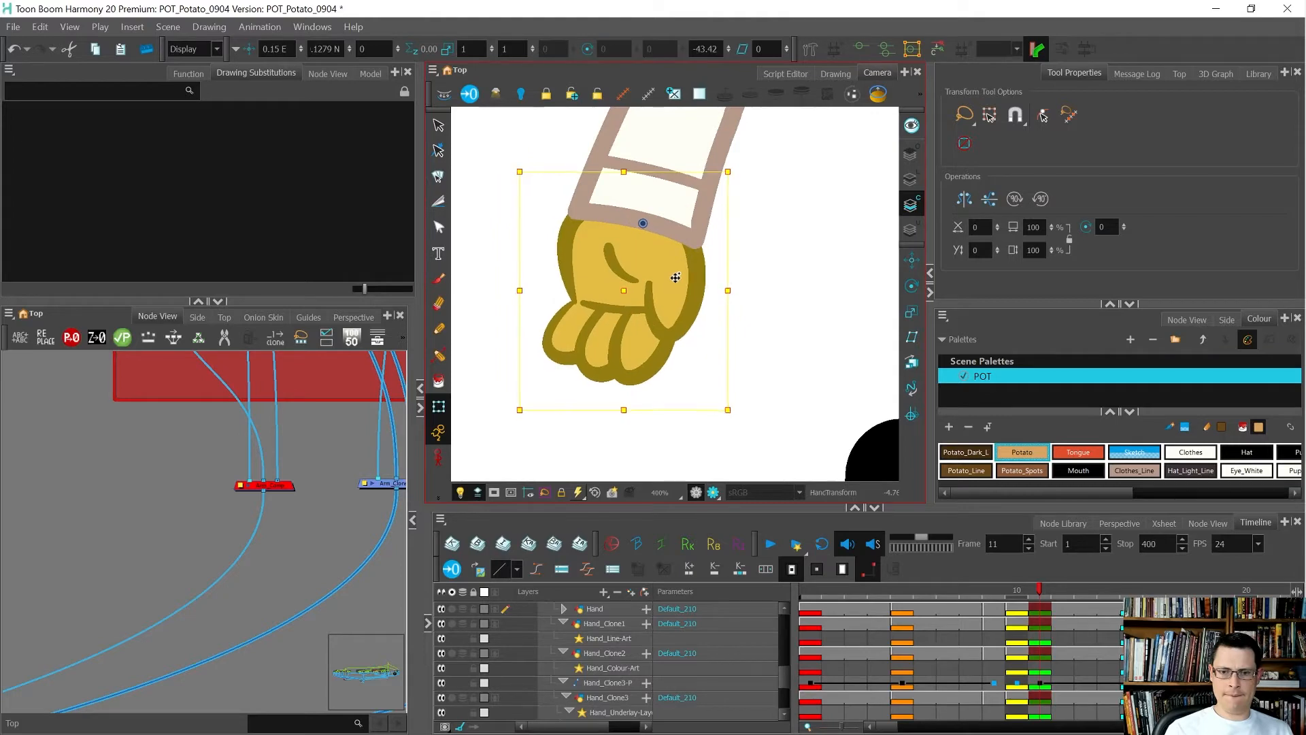
scroll(676, 277, "down", 2)
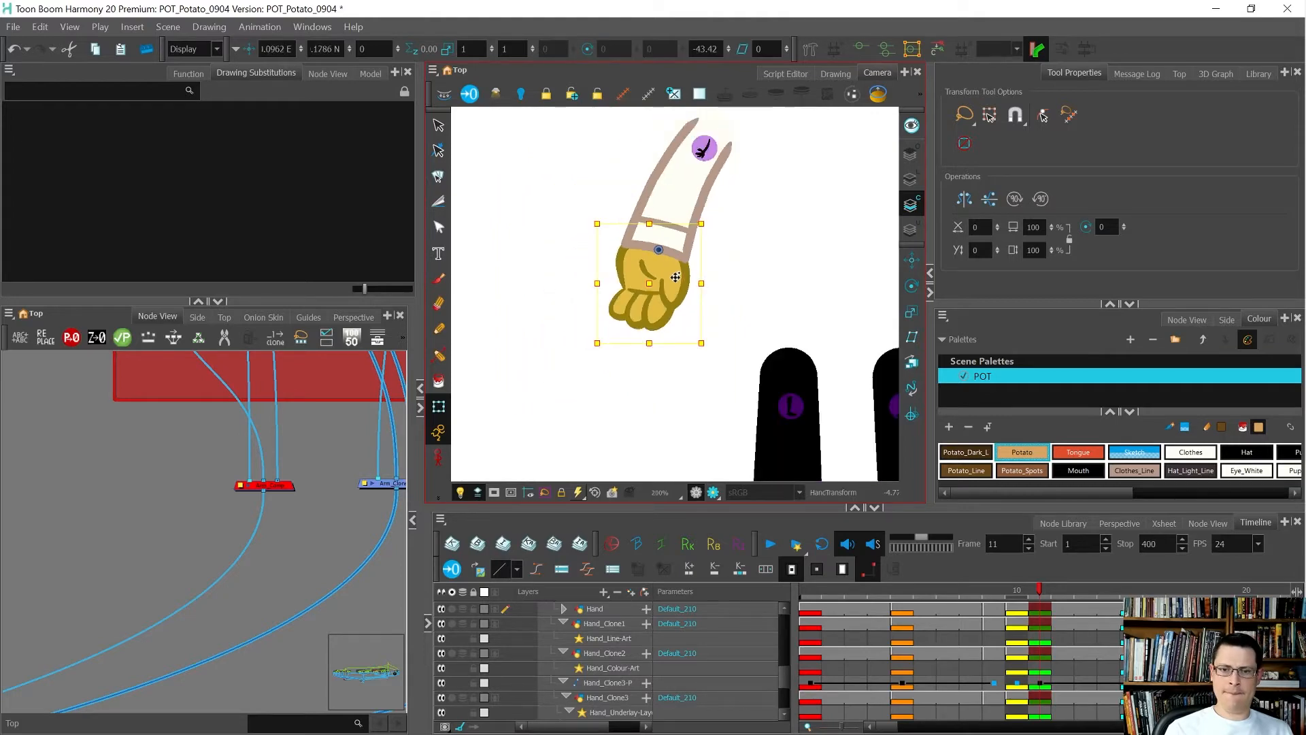
Go to frame 15, select the hand and try the drawing substitutions Default_225, Default_180 and Default_135.
key("period")
key("period")
key("period")
key("period")
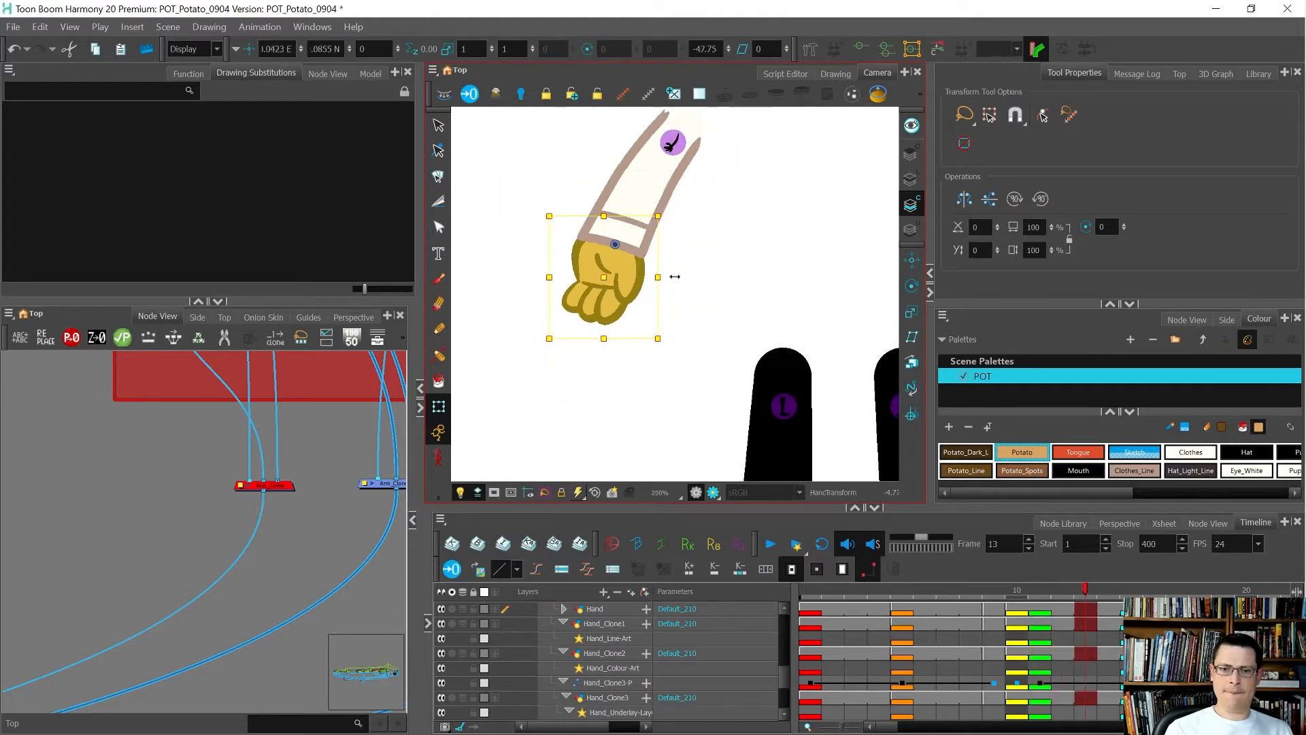
scroll(675, 275, "down", 2)
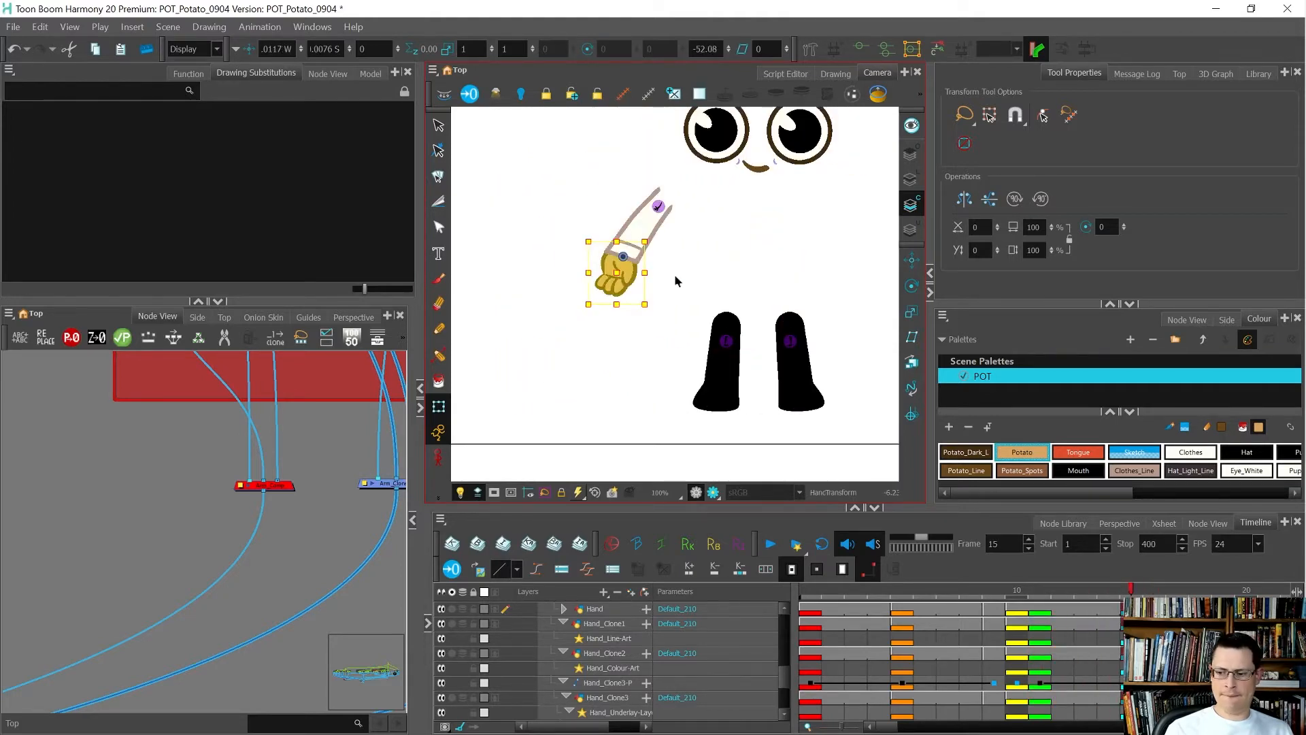
scroll(675, 275, "down", 2)
scroll(675, 275, "up", 3)
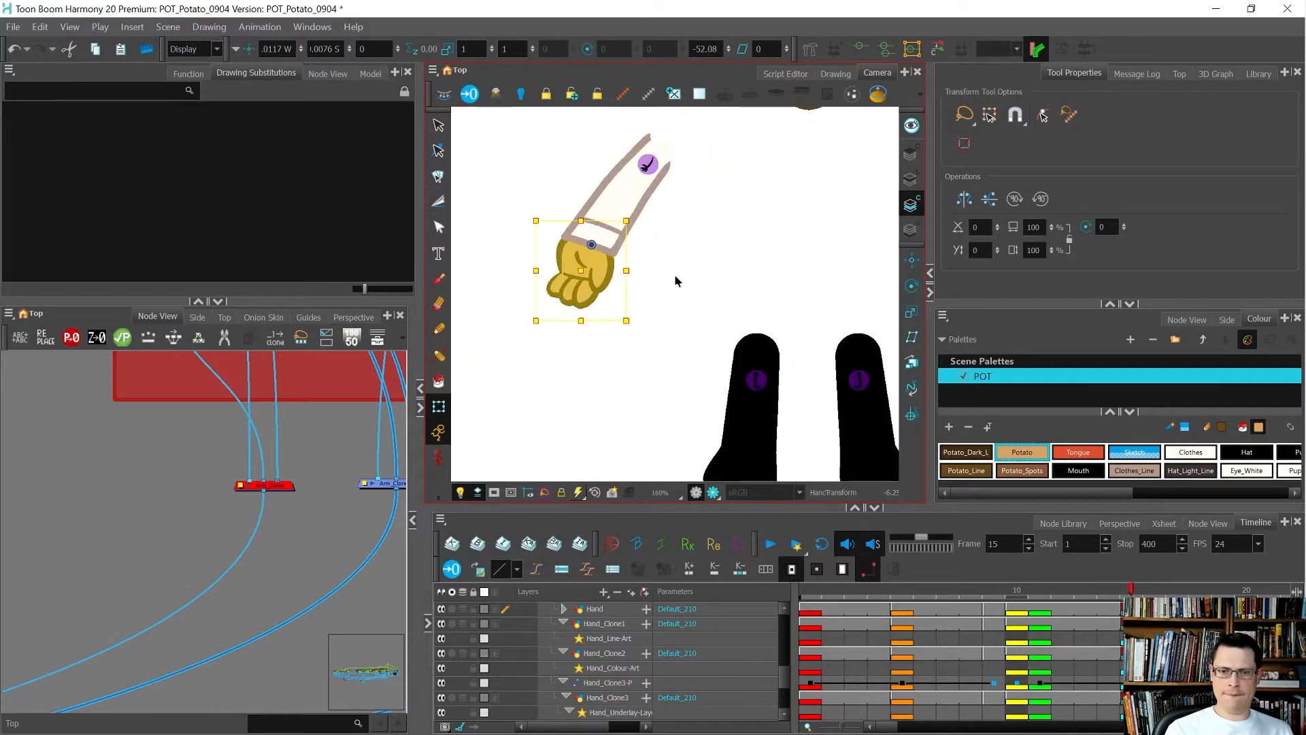
left_click(658, 305)
left_click(571, 301)
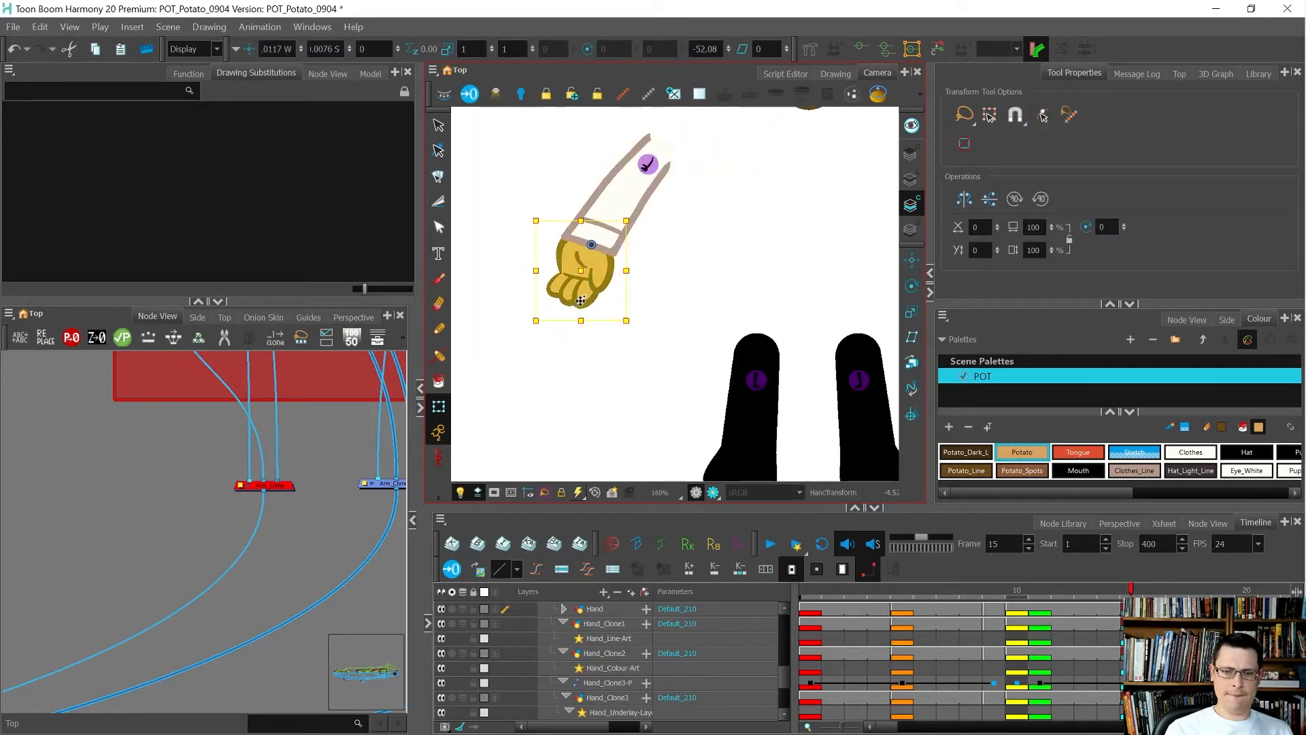
left_click(270, 239)
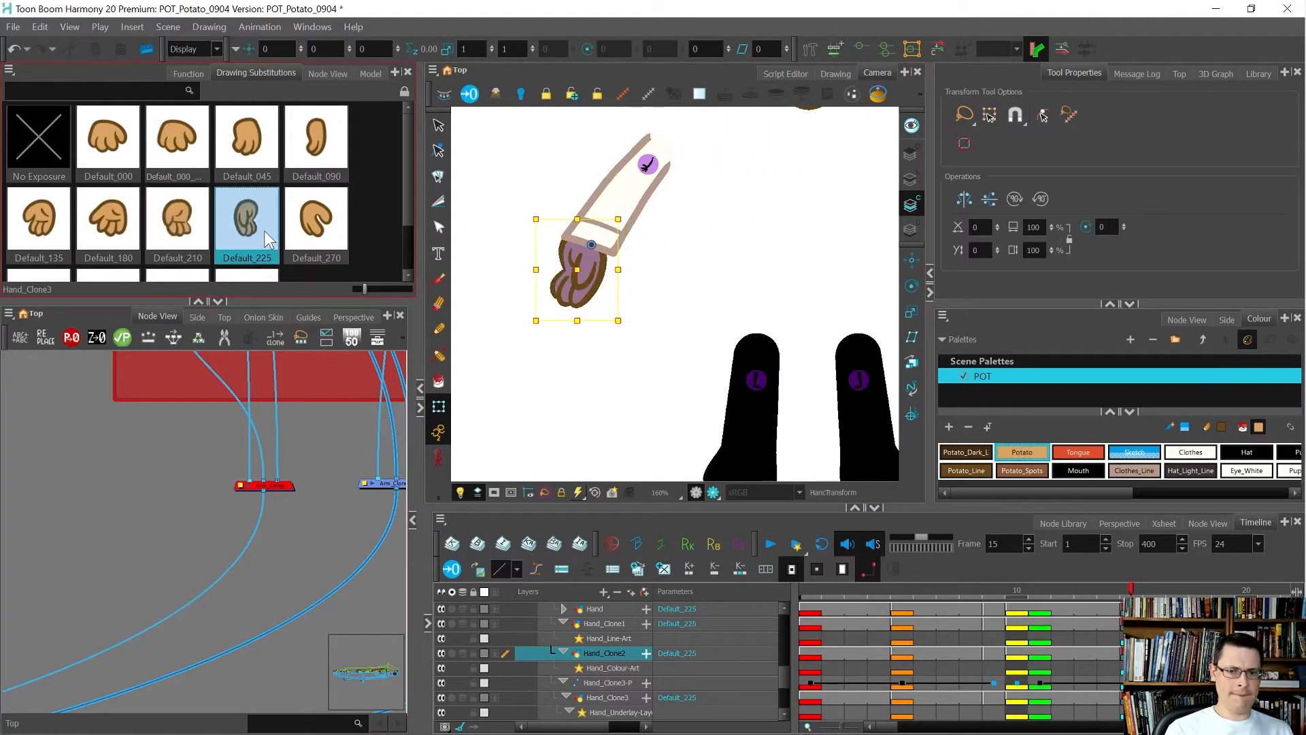
left_click(123, 228)
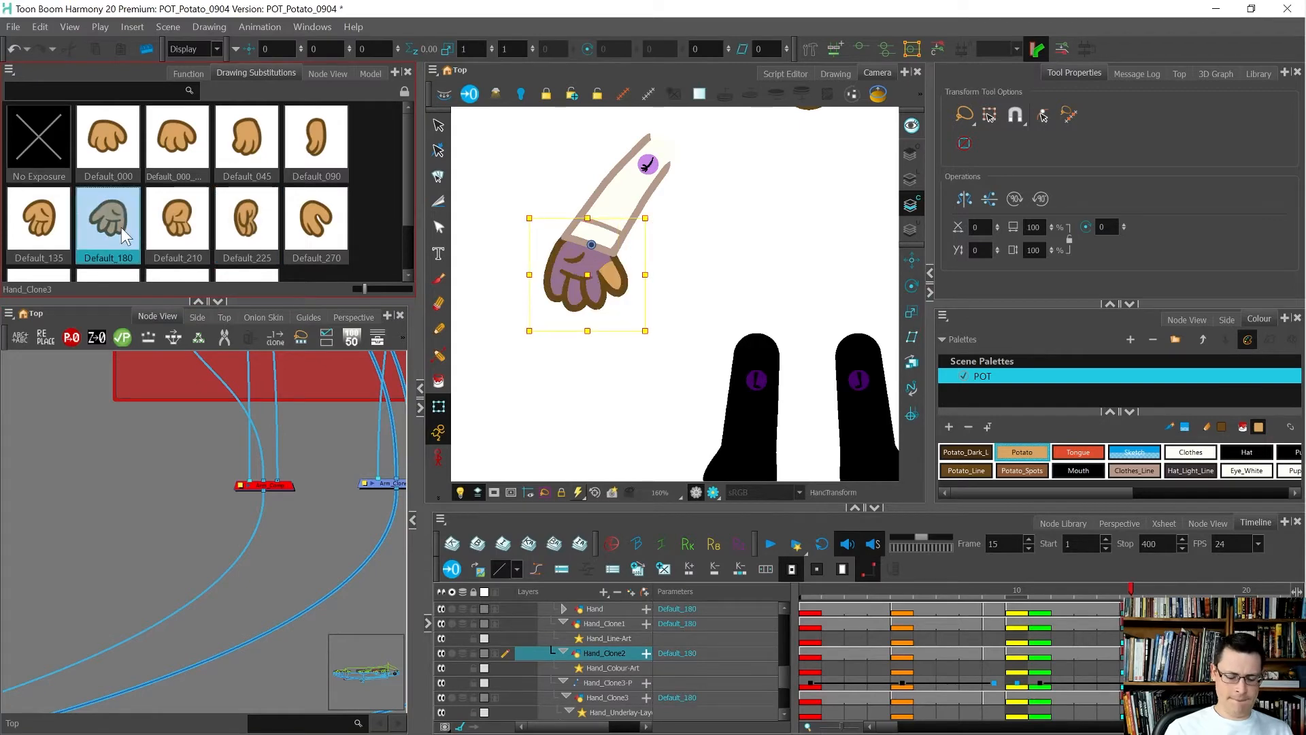
key("bracketleft")
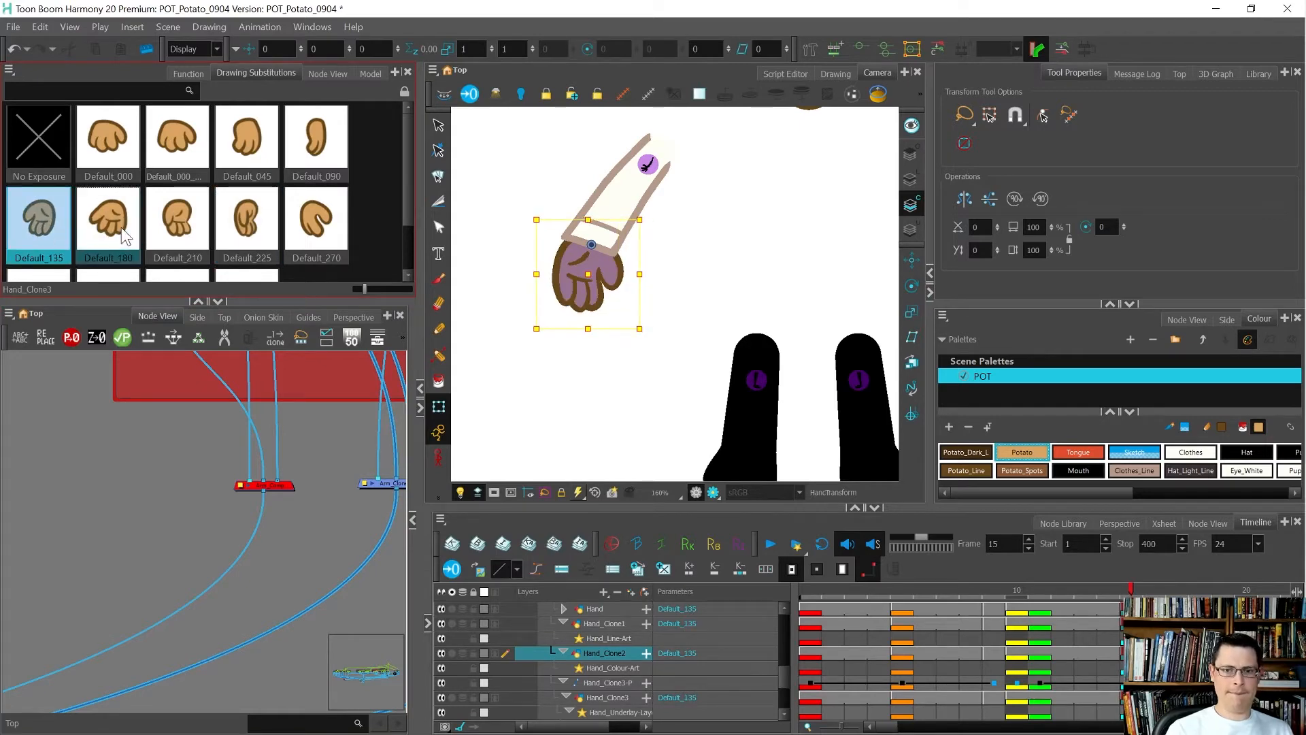
Rotate the Default_135 hand slightly clockwise at frame 15 so it lines up with the sleeve cuff, and deselect it.
left_click_drag(674, 385, 642, 418)
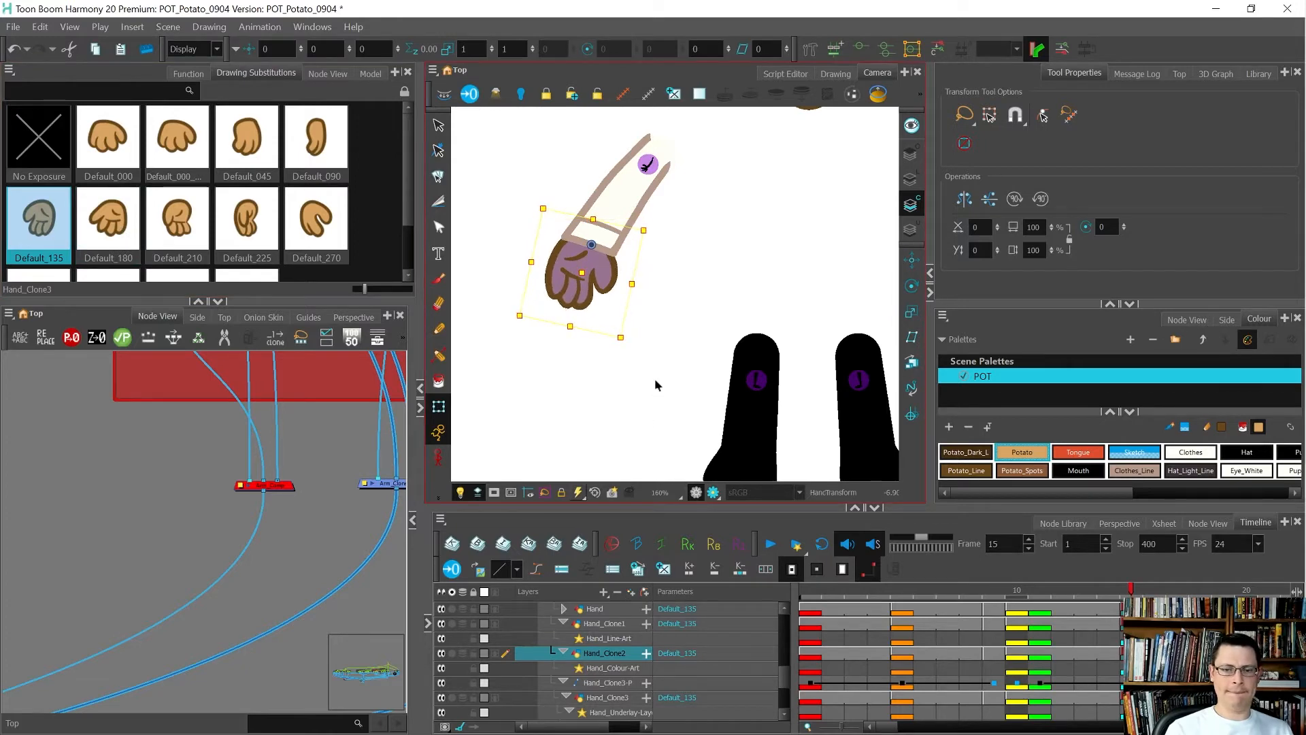
left_click(655, 379)
scroll(613, 316, "down", 2)
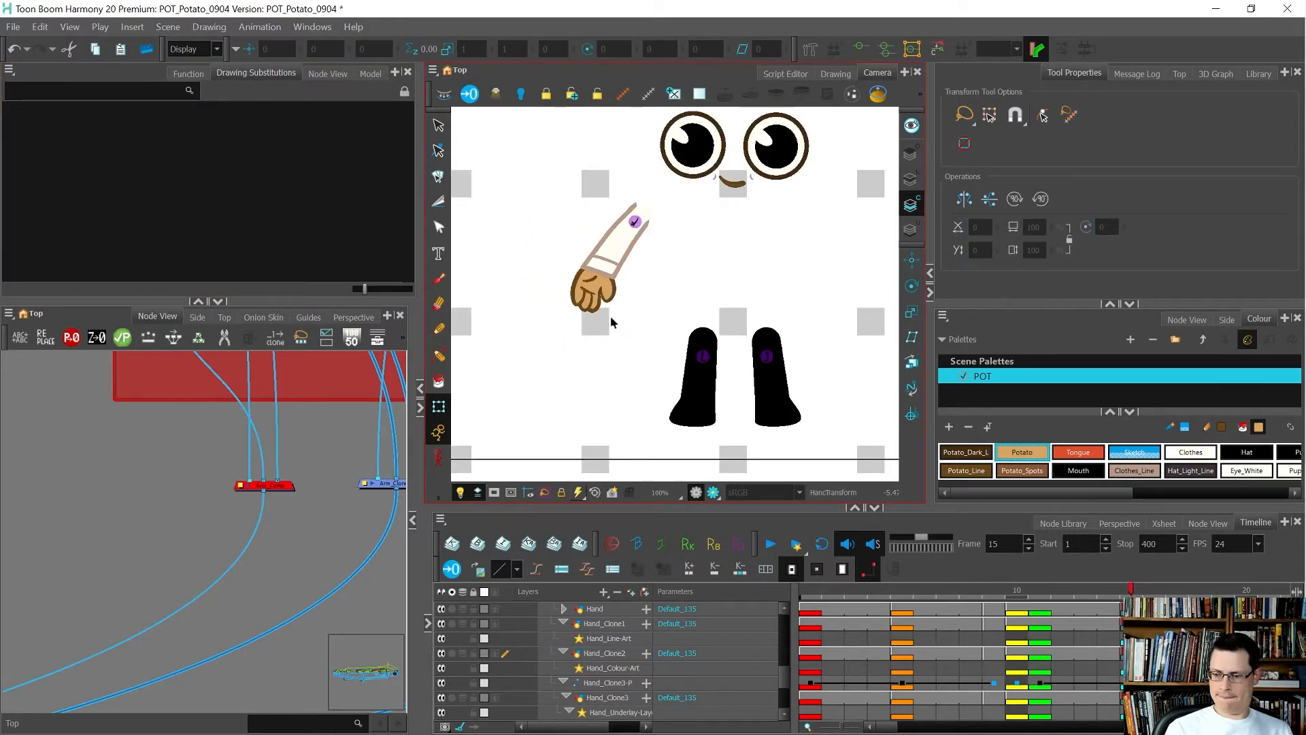
Step back from frame 15 to frame 1 to examine how the arm and hand move through the turn.
key("comma")
key("comma")
key("comma")
key("comma")
key("comma")
key("comma")
key("comma")
key("comma")
key("comma")
key("comma")
key("comma")
key("comma")
key("comma")
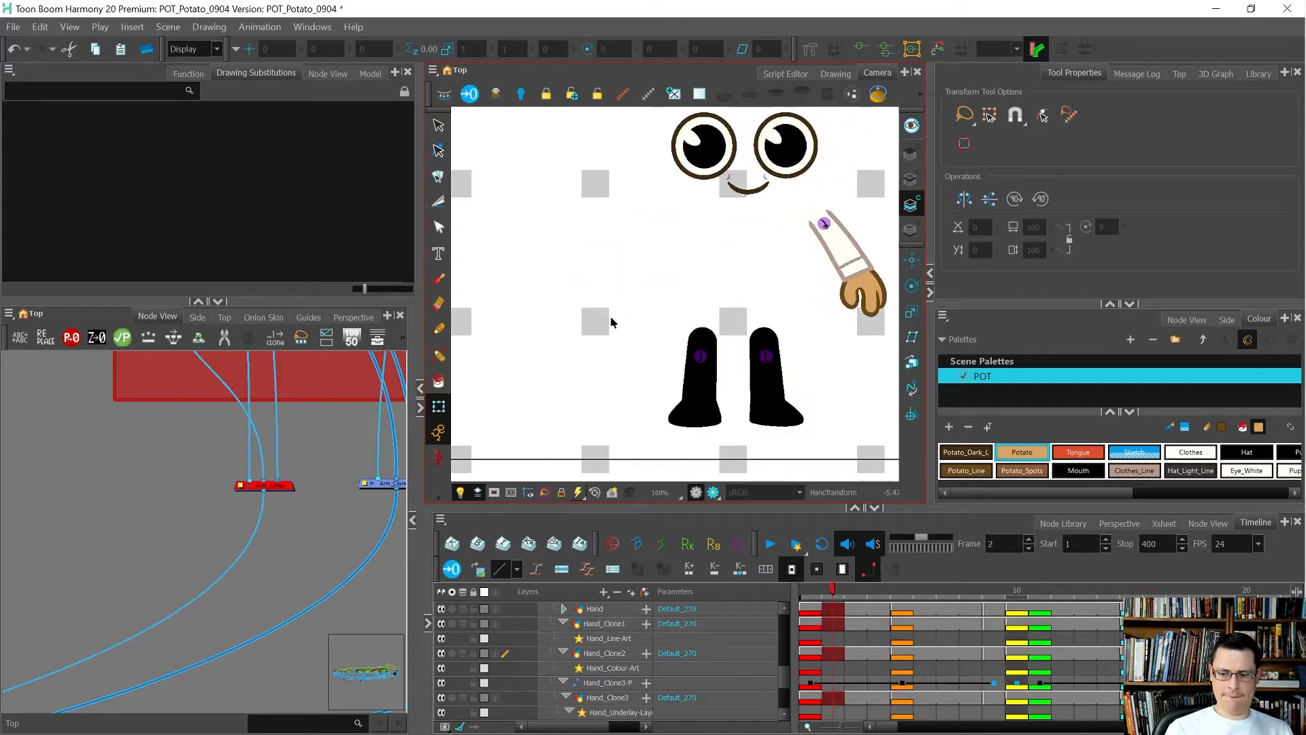
key("comma")
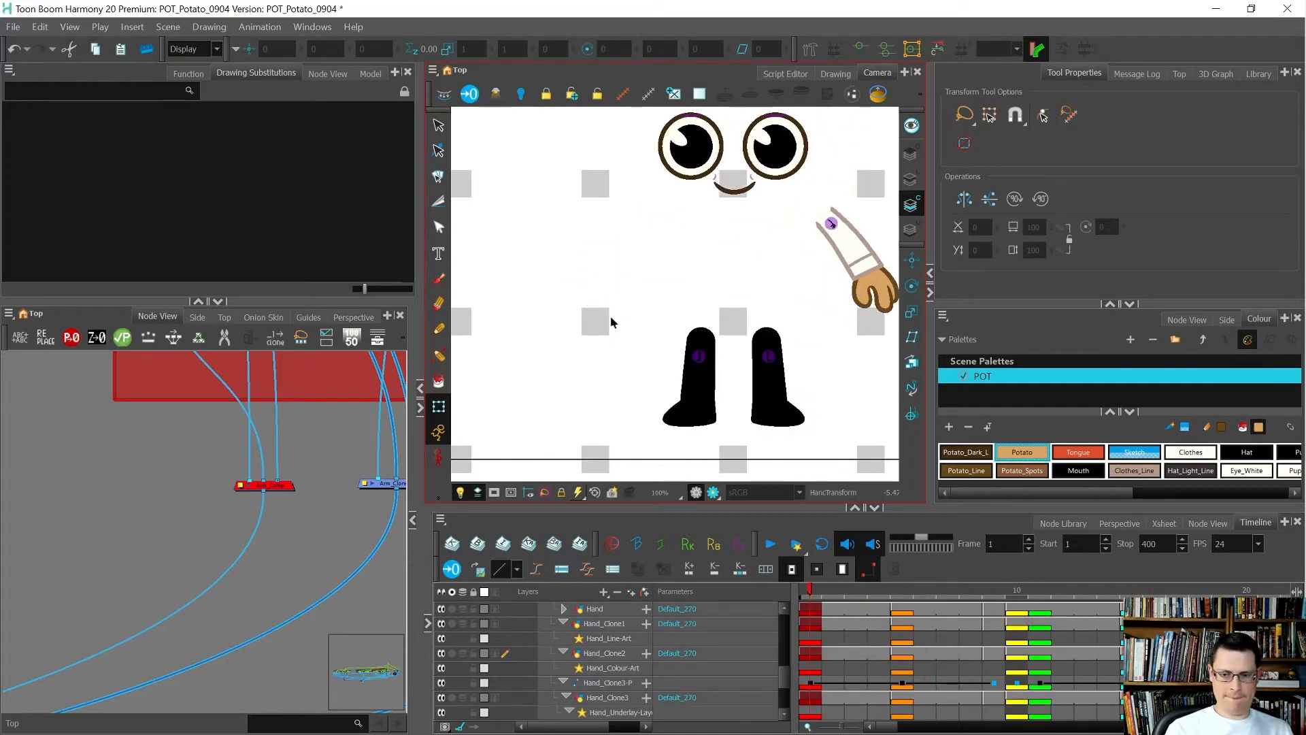
Re-enable the disabled arm and torso composite nodes in the node network and play the turn with the full character.
scroll(213, 576, "down", 3)
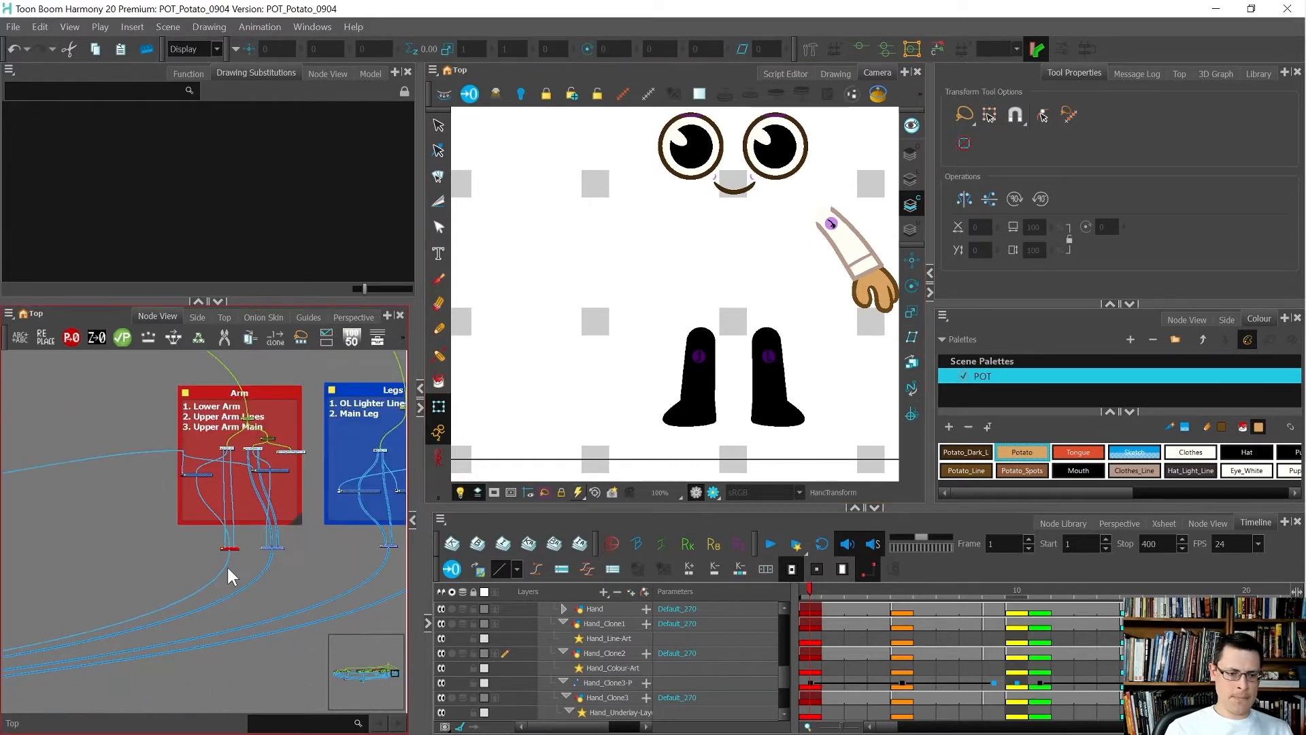
left_click(236, 558)
key("ctrl+z")
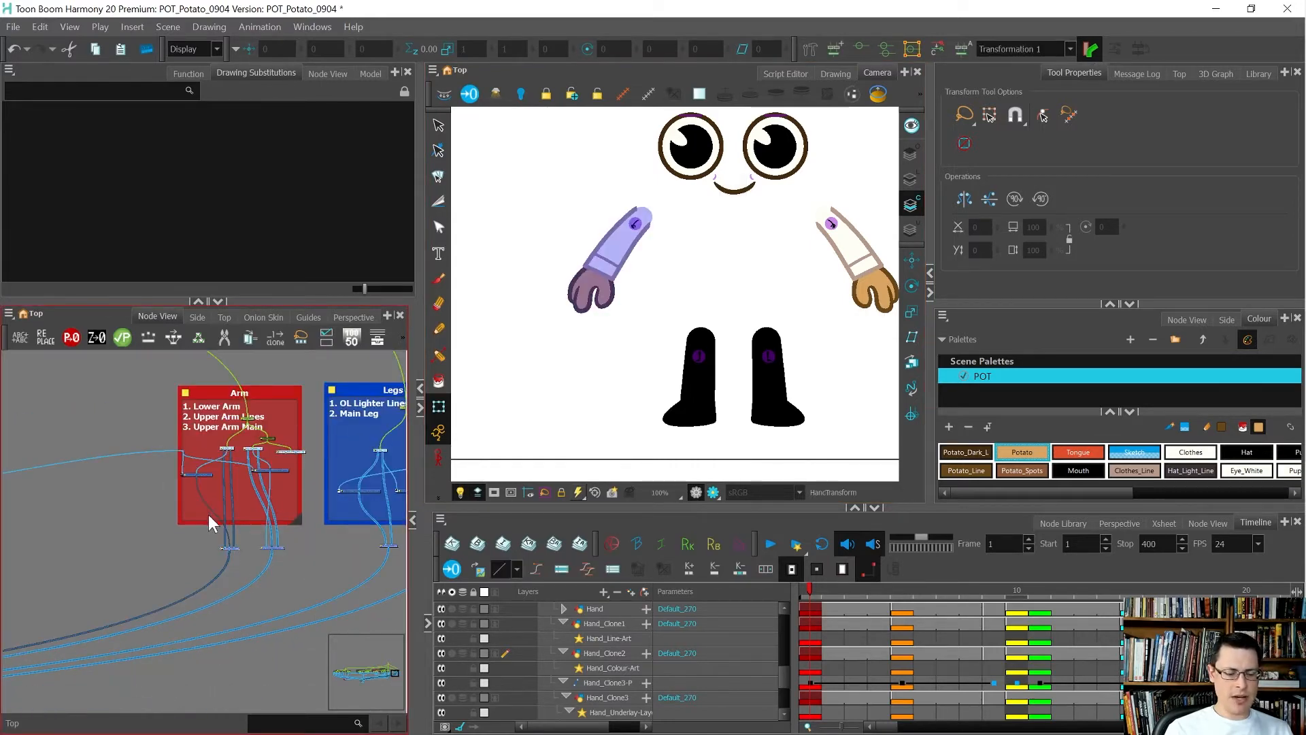
scroll(203, 519, "down", 3)
scroll(288, 513, "up", 4)
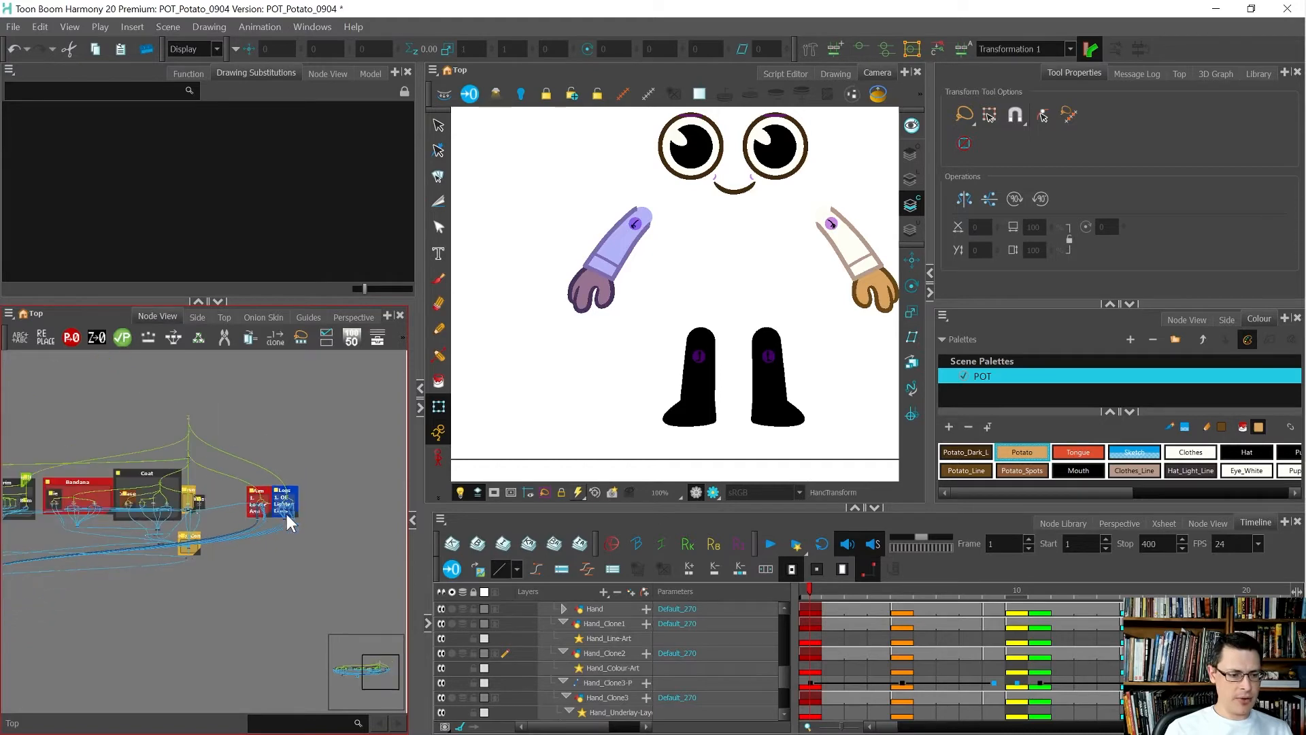
key("ctrl+z")
key("ctrl+z")
key("ctrl+z")
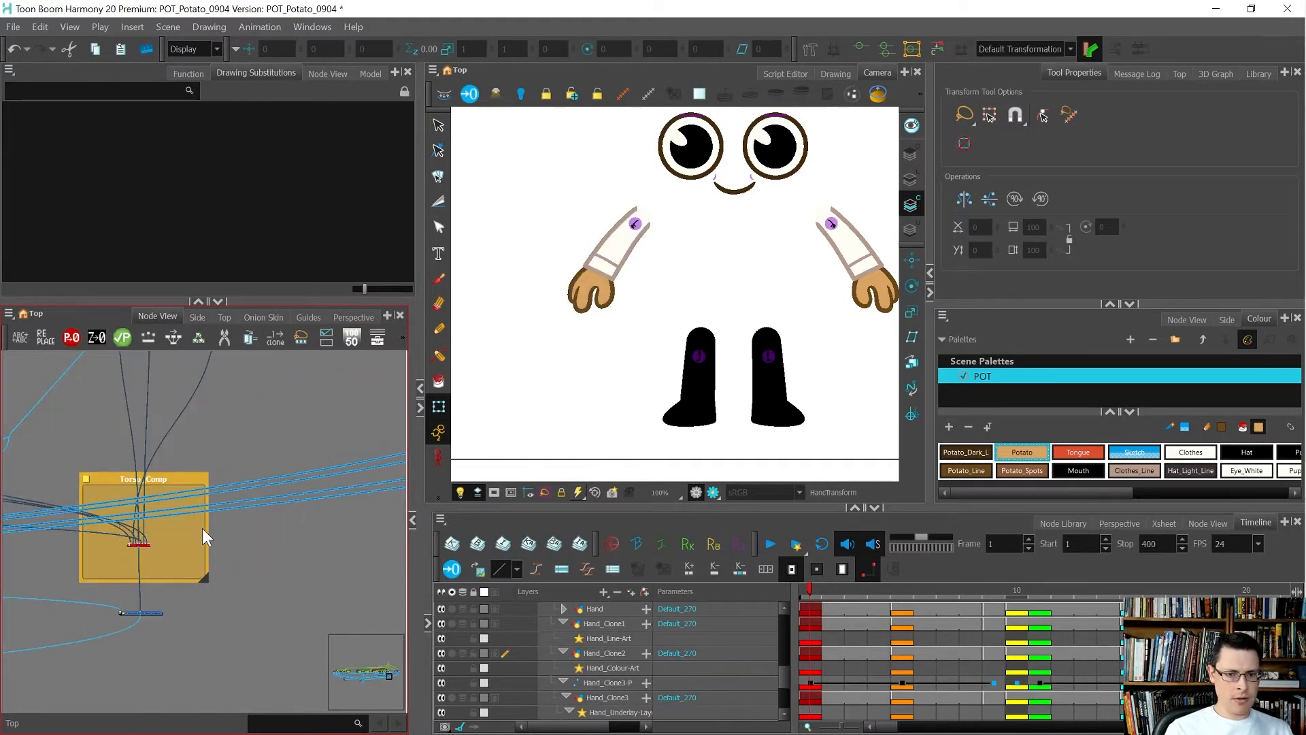
key("Return")
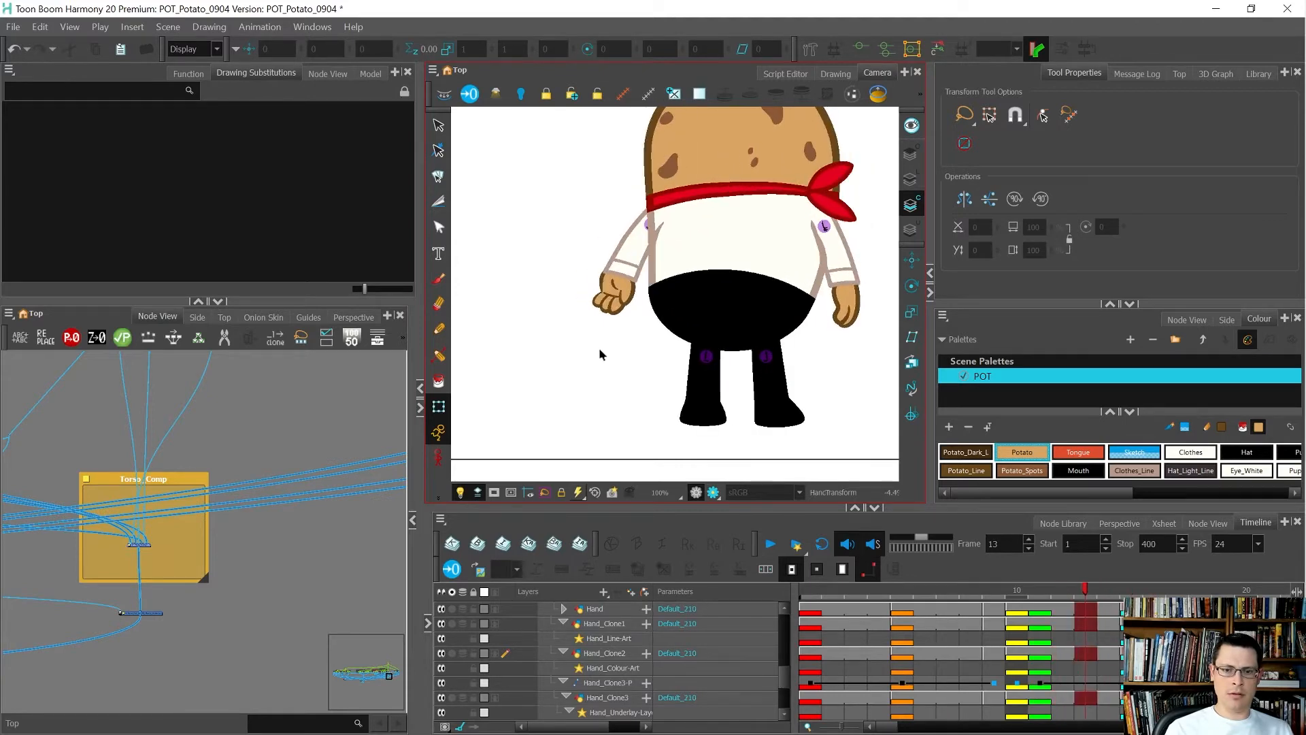
Select the hand at frame 15 and move the start of its Default_135 drawing to frame 11 in the Hand layer.
scroll(610, 294, "up", 1)
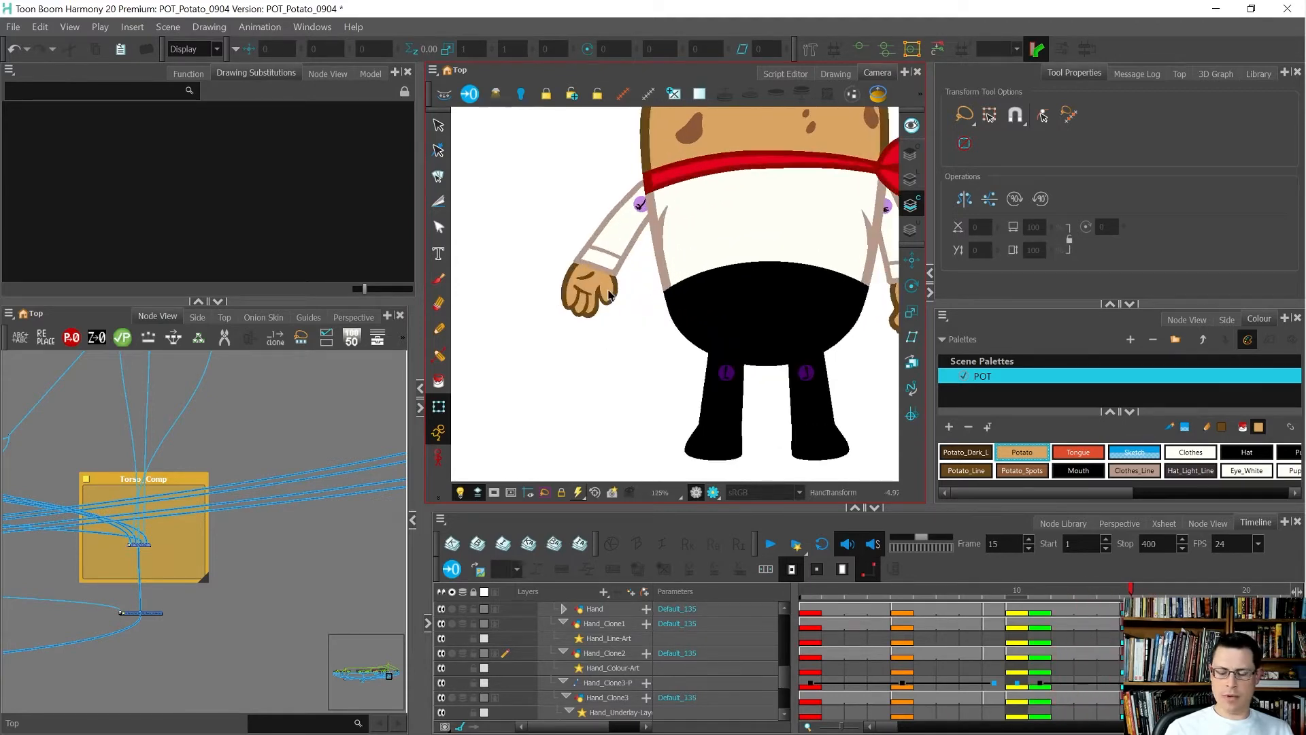
left_click(592, 291)
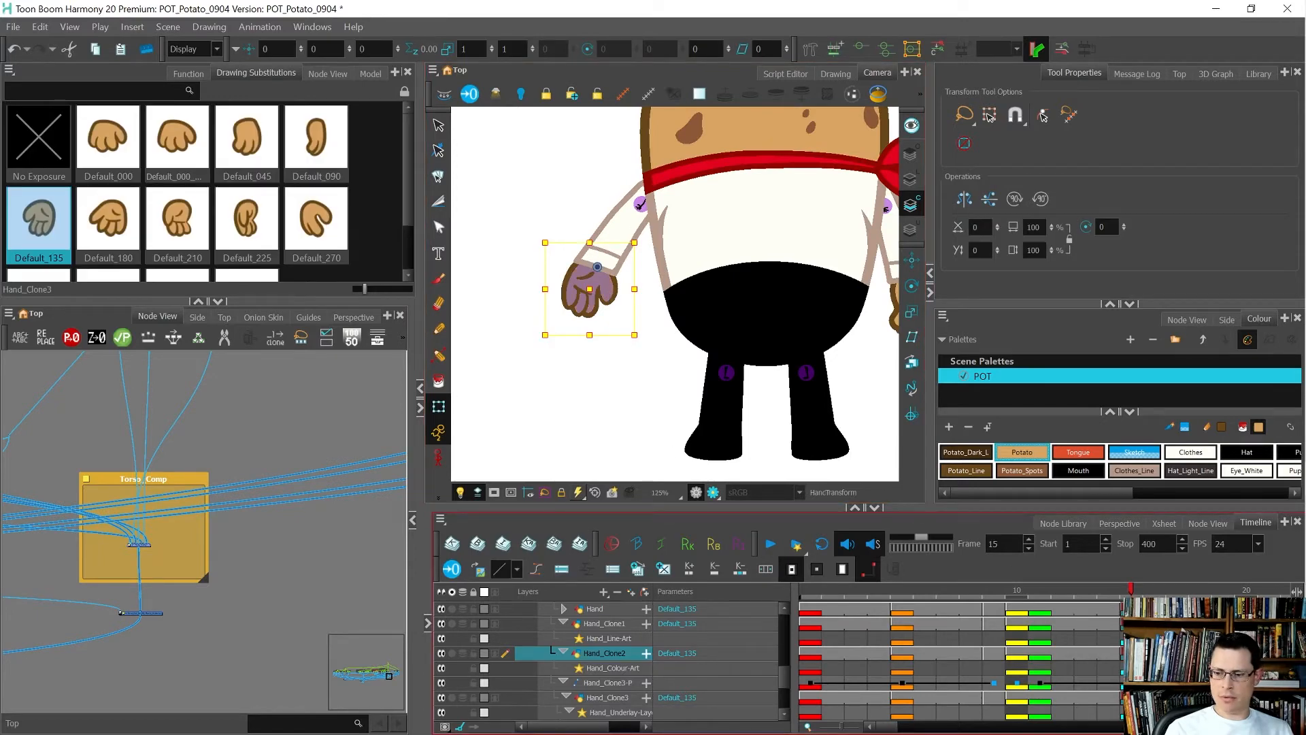
left_click(1122, 611)
scroll(1052, 617, "up", 1)
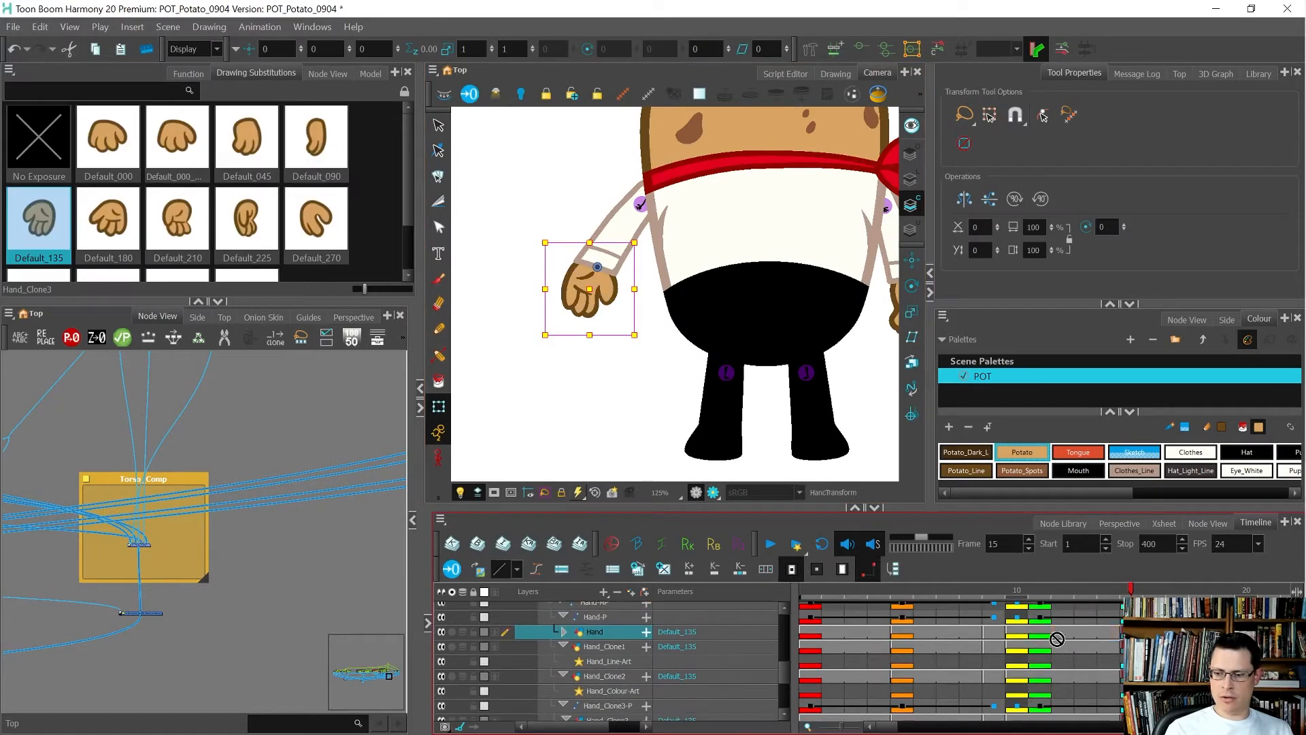
left_click(1047, 631)
Step back from frame 12 to frame 5 to examine the hand's drawing swaps against the sleeve.
key("period")
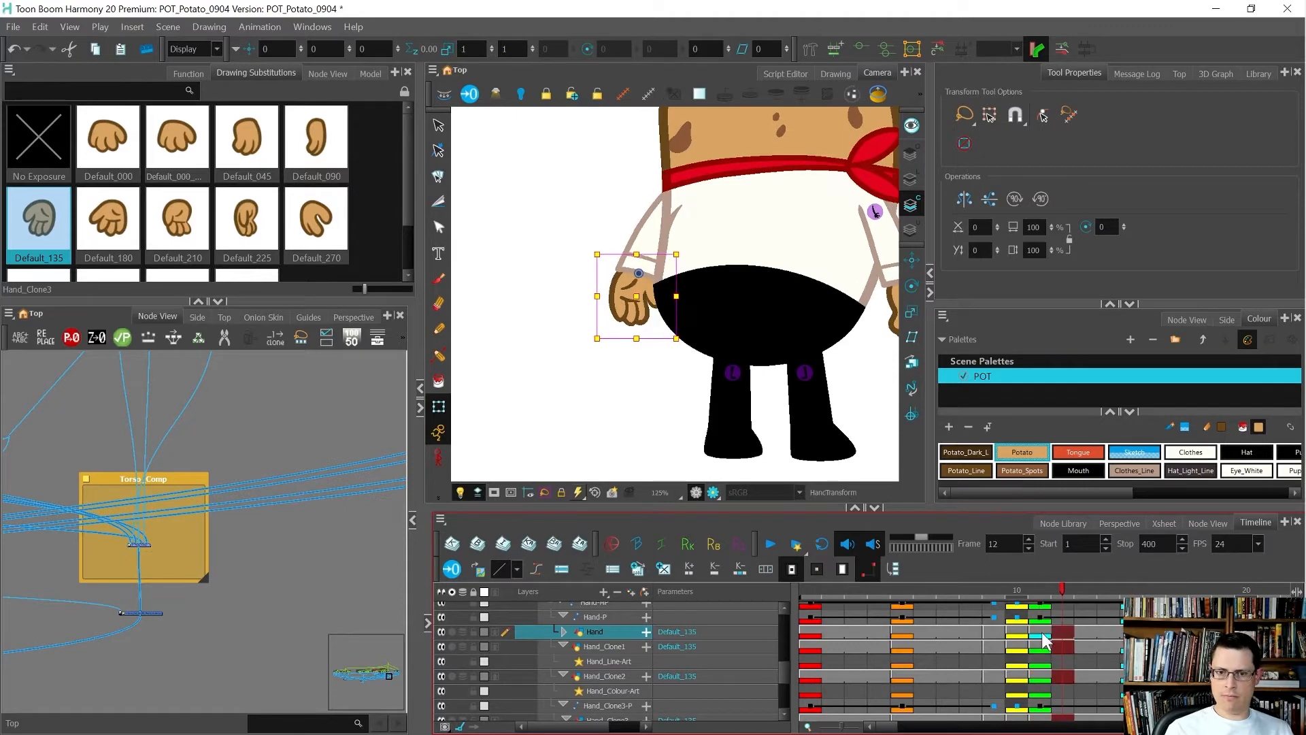
key("comma")
key("comma")
key("comma")
key("comma")
key("comma")
key("comma")
key("comma")
scroll(398, 259, "down", 2)
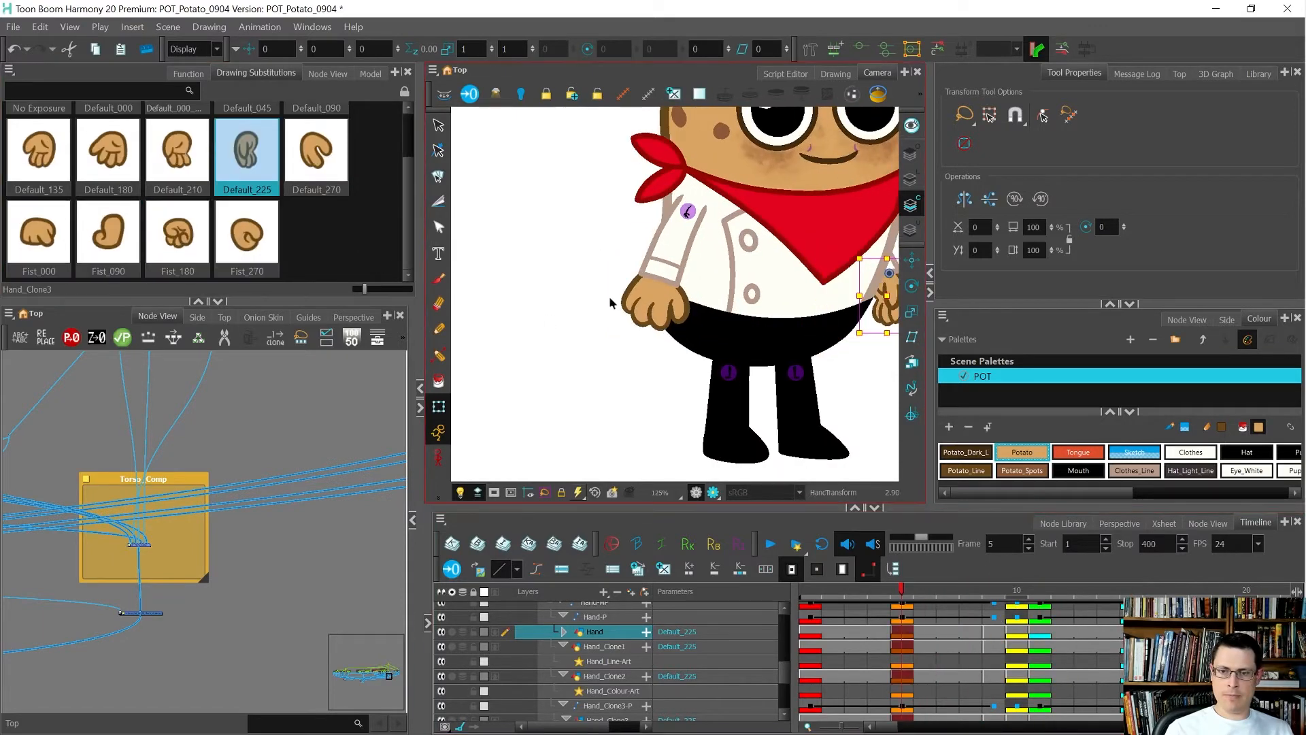
Step back and forth between frames 3 and 15 to review the hand swaps with the whole character in view.
scroll(597, 329, "down", 2)
key("comma")
key("comma")
key("period")
scroll(595, 329, "up", 1)
key("period")
key("period")
key("period")
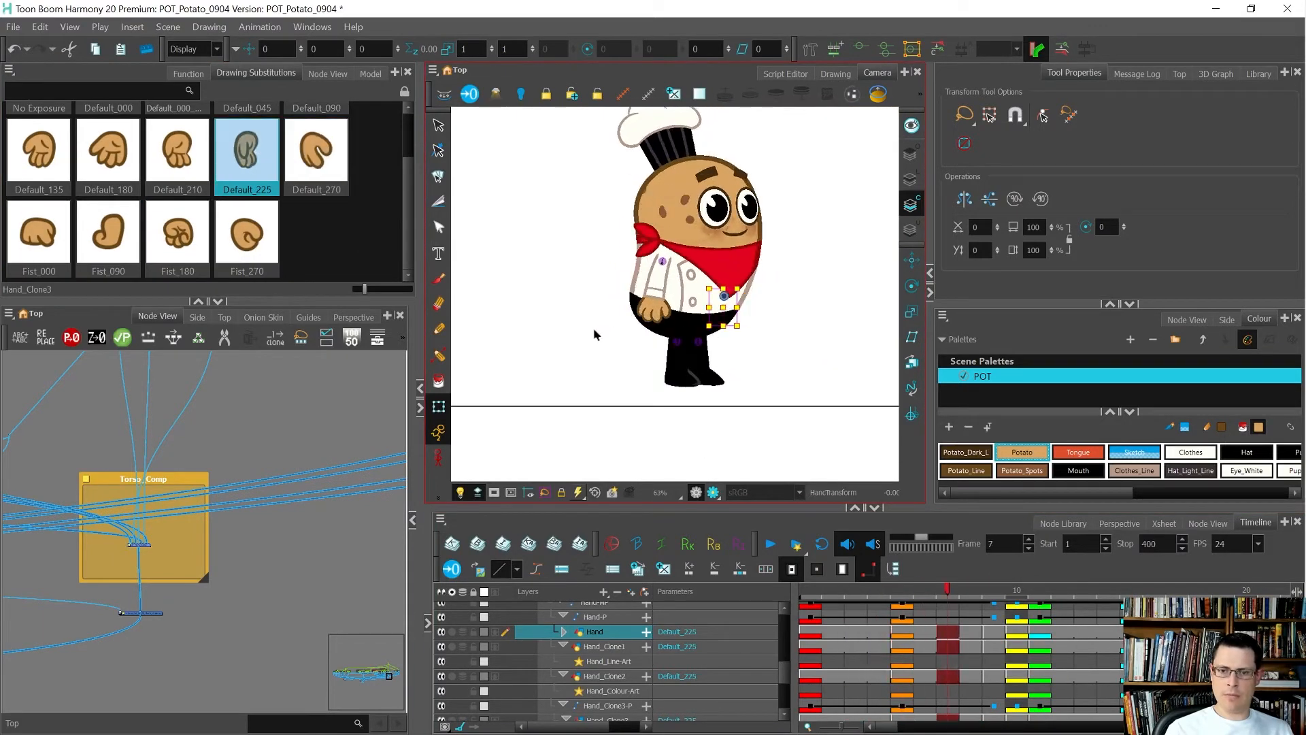
key("period")
key("period")
key("period")
key("period")
key("period")
key("period")
key("period")
key("period")
key("period")
key("period")
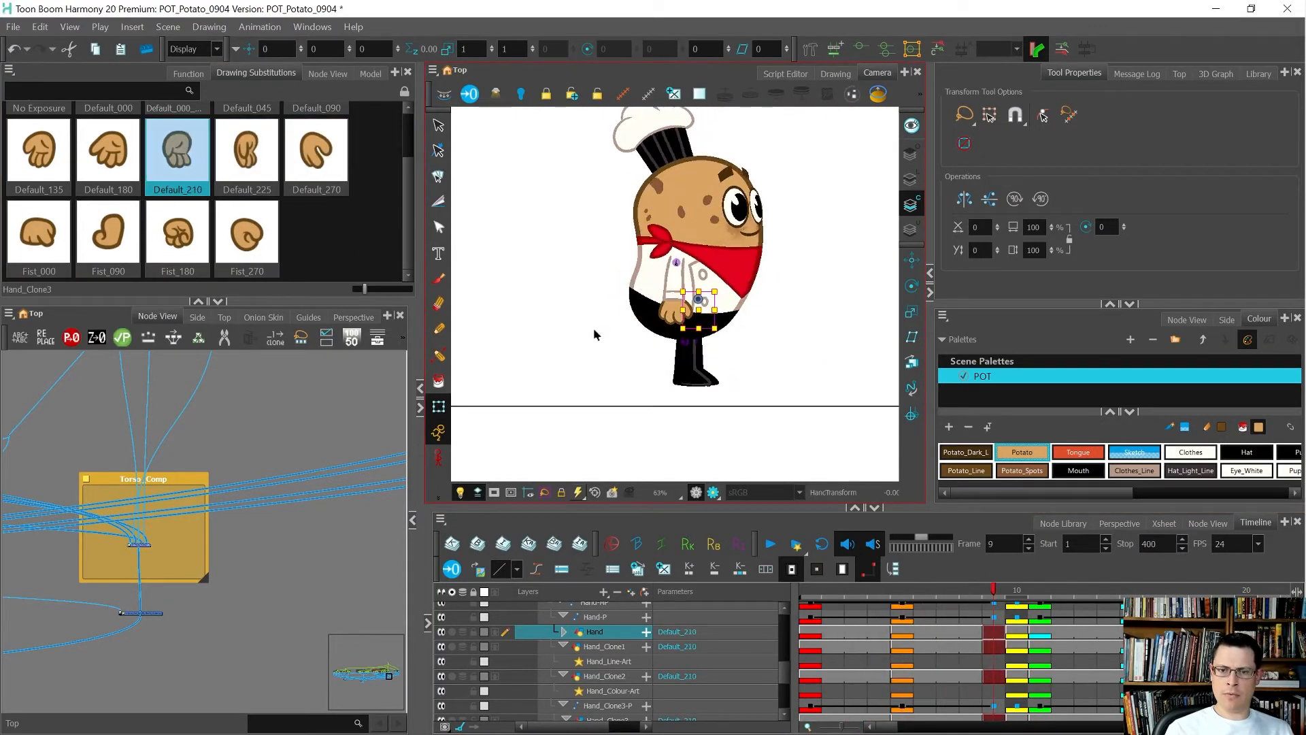
key("comma")
key("comma")
key("comma")
key("comma")
key("comma")
key("comma")
key("comma")
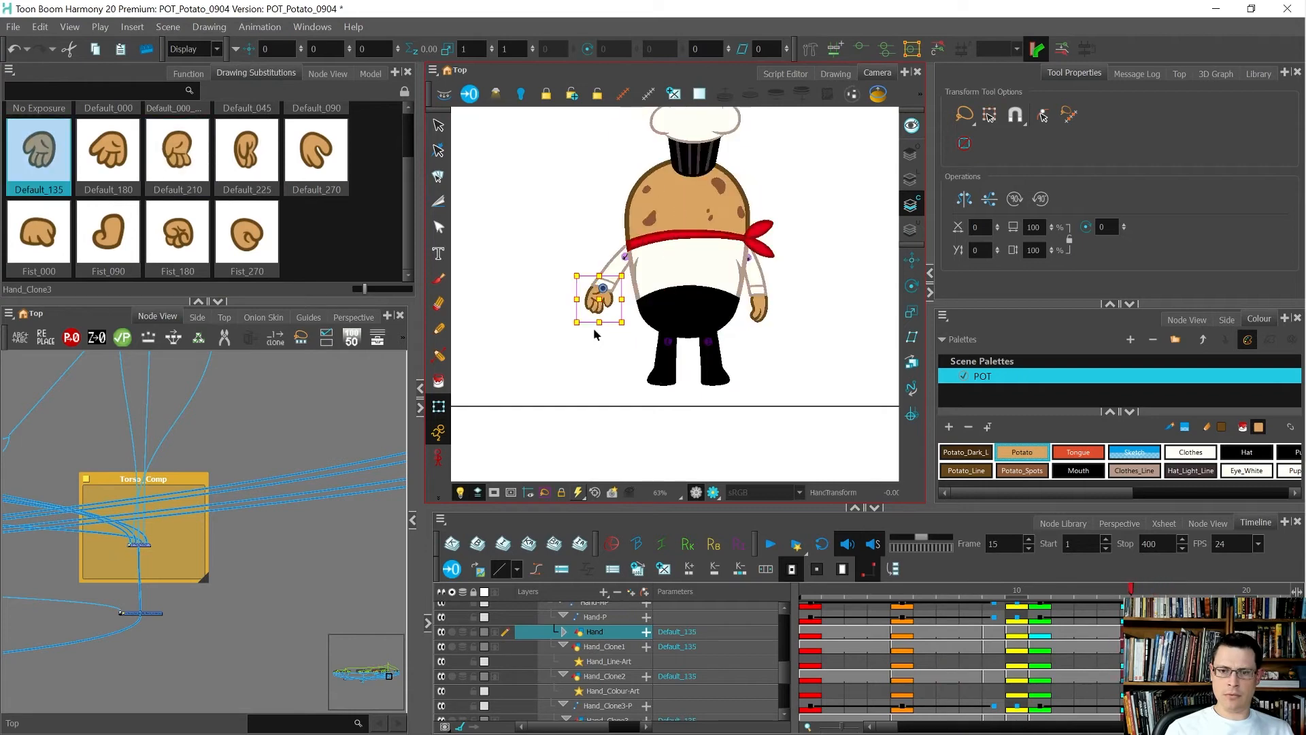
key("period")
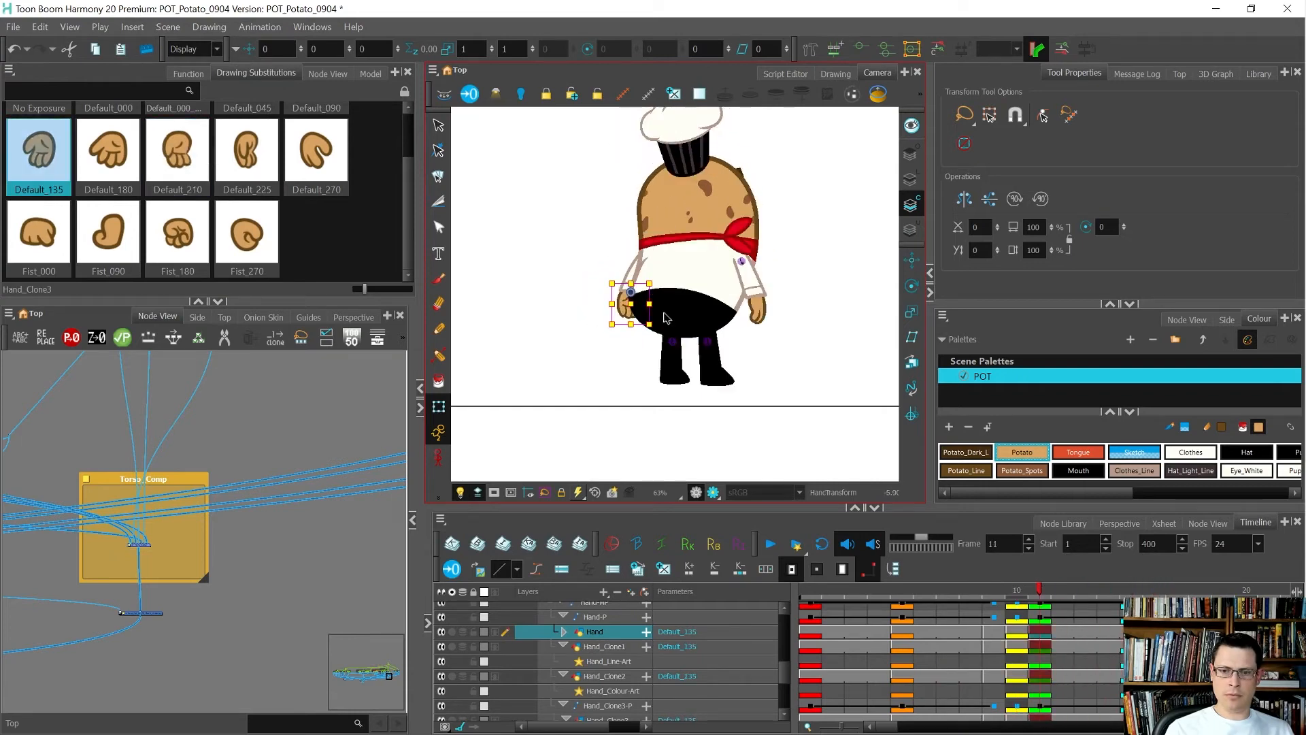
Select the other hand, beside the bandana knot, and step through frames 11 to 15 to examine its drawing.
scroll(794, 301, "up", 3)
left_click(726, 316)
key("period")
key("period")
scroll(1038, 647, "down", 2)
key("period")
key("period")
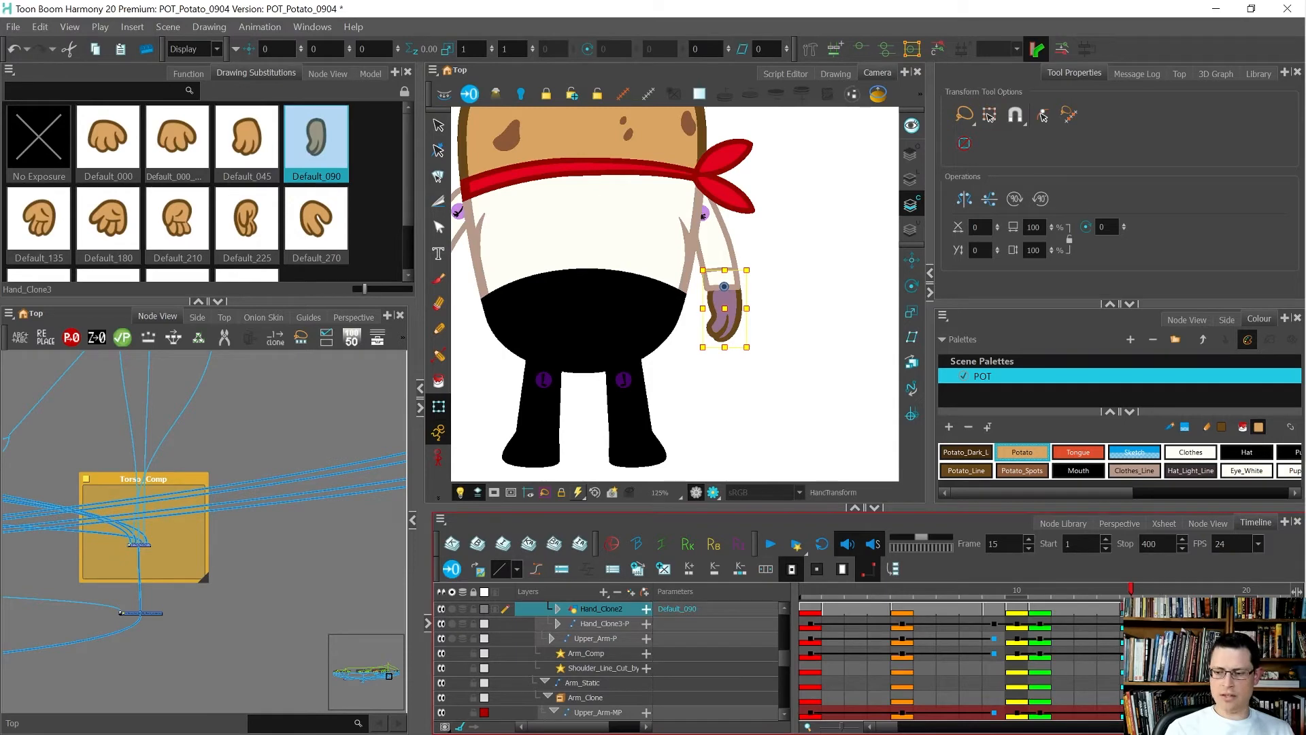
key("comma")
key("comma")
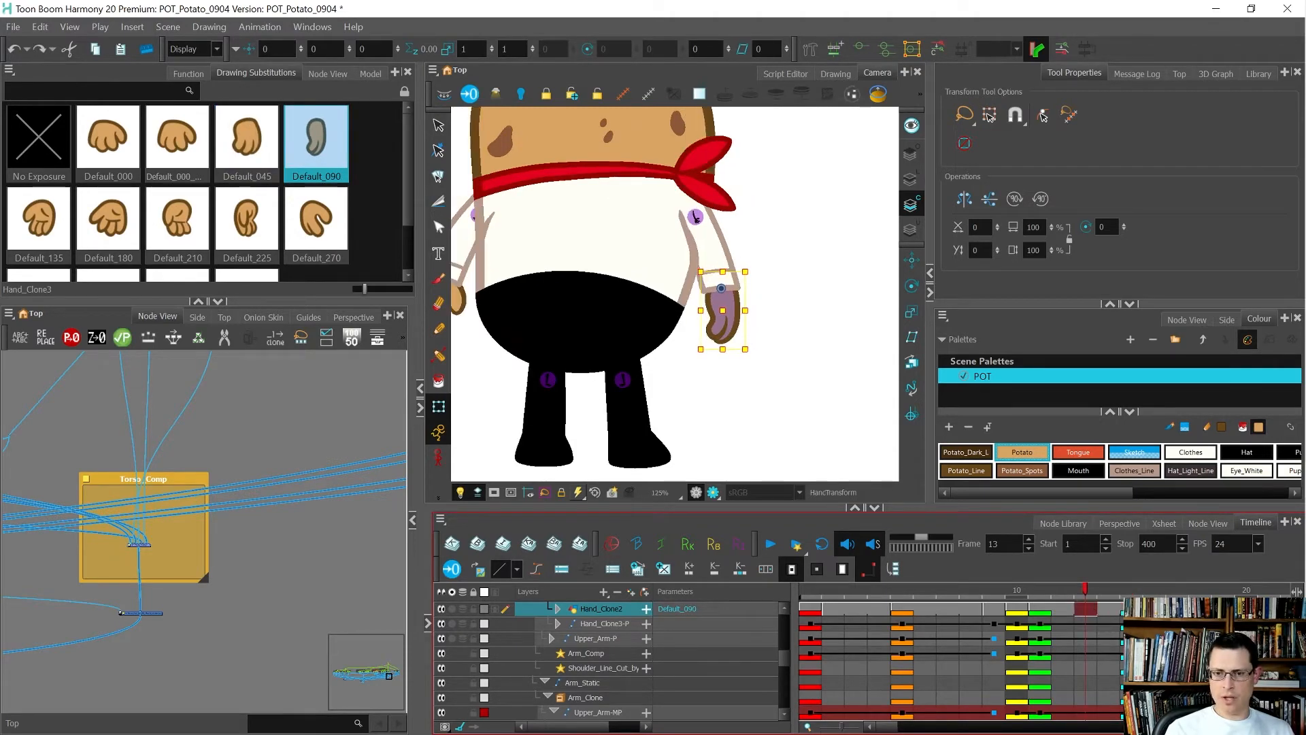
key("period")
key("period")
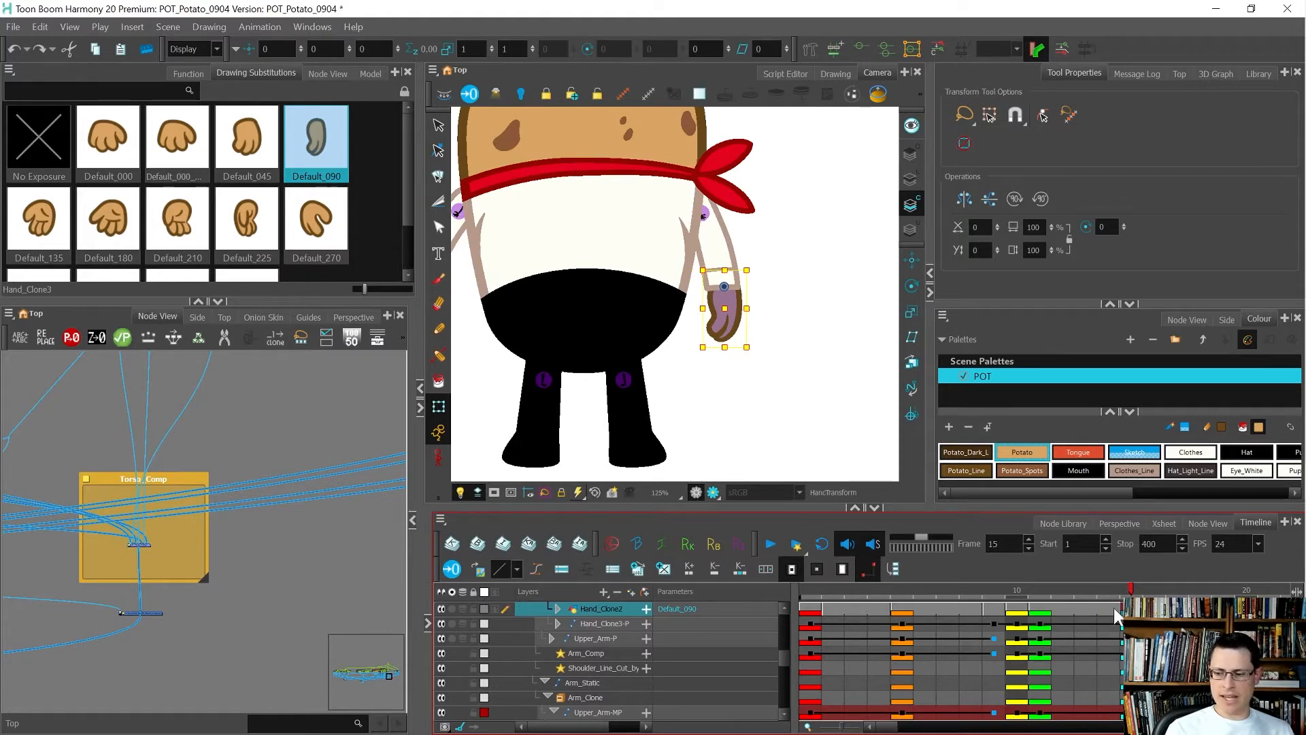
key("comma")
key("period")
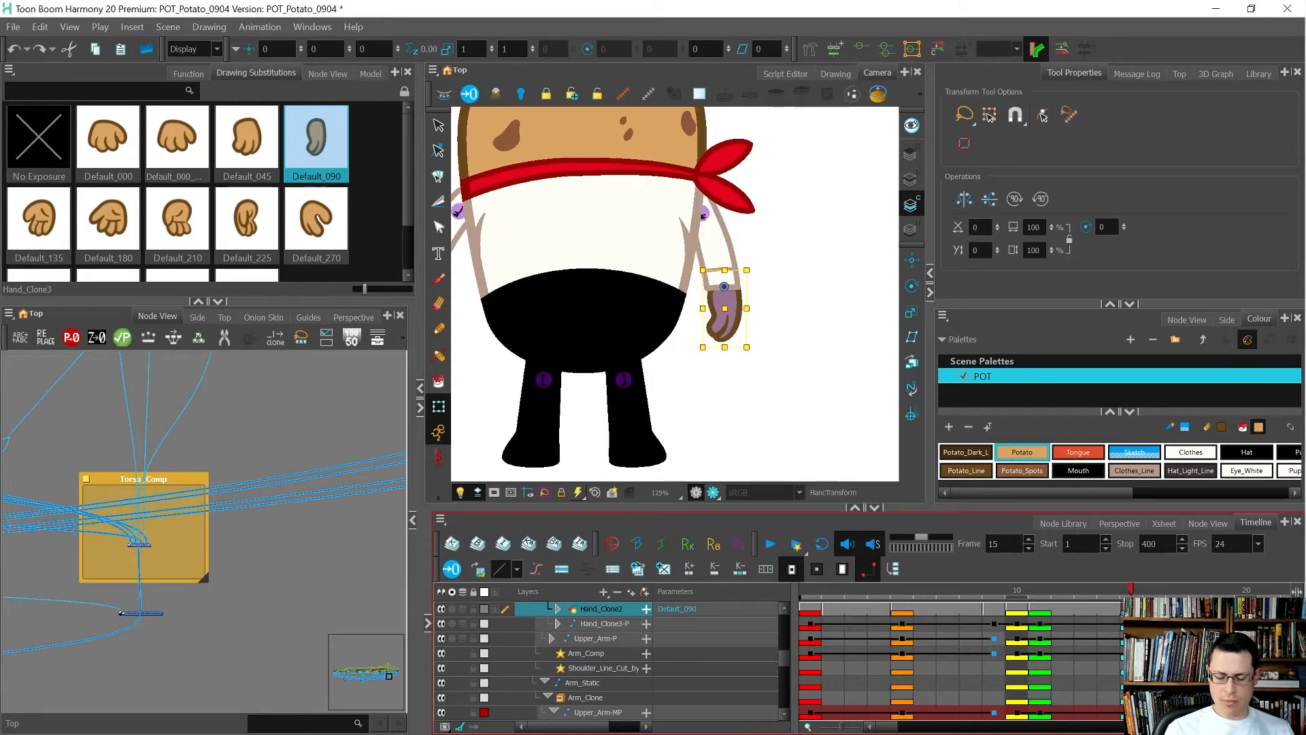
key("comma")
key("period")
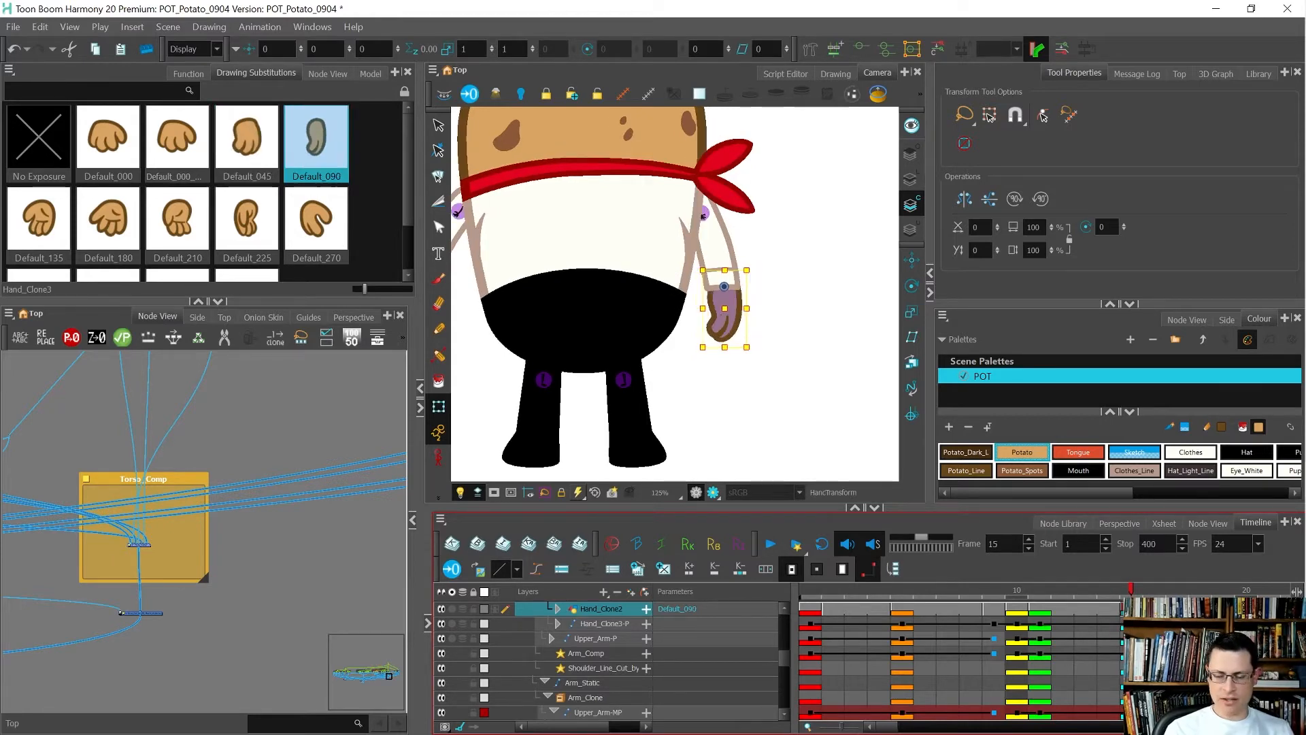
Add a key for the other hand at frame 15, and swap its drawing at frame 11 to Default_045.
left_click(1103, 606)
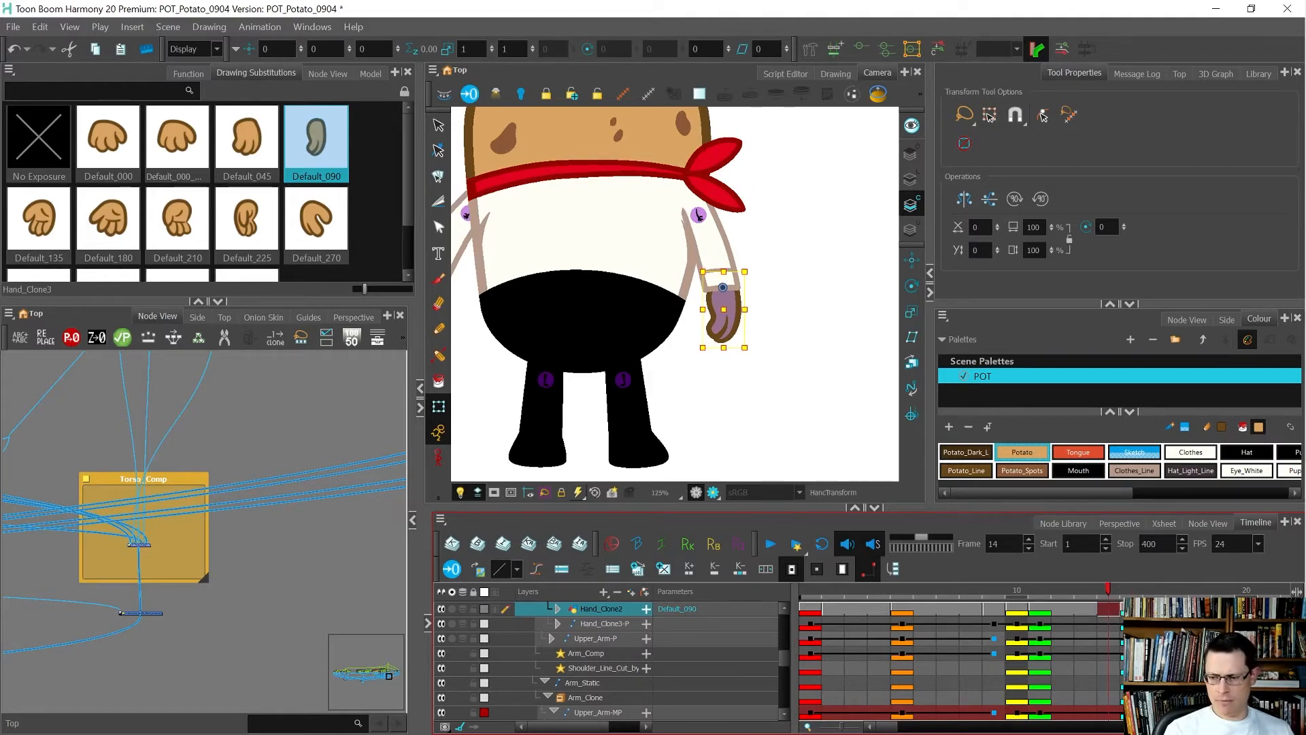
key("period")
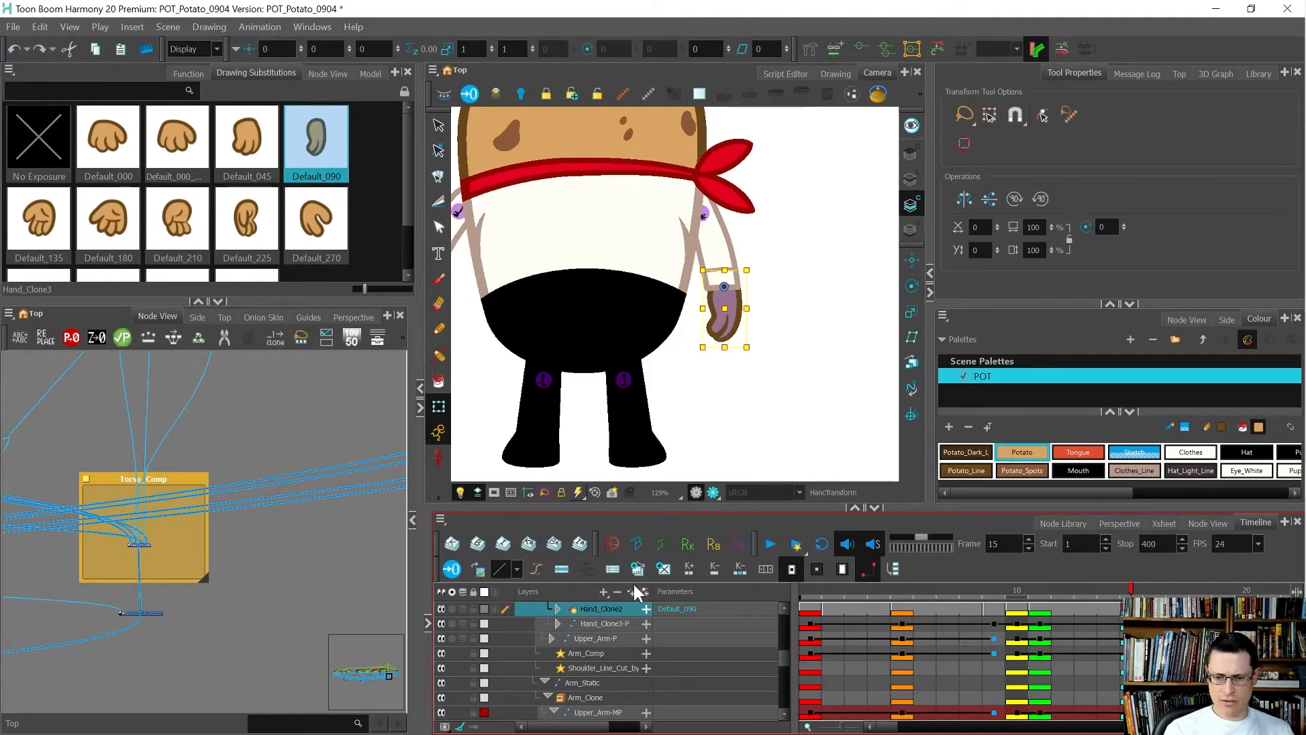
left_click(688, 566)
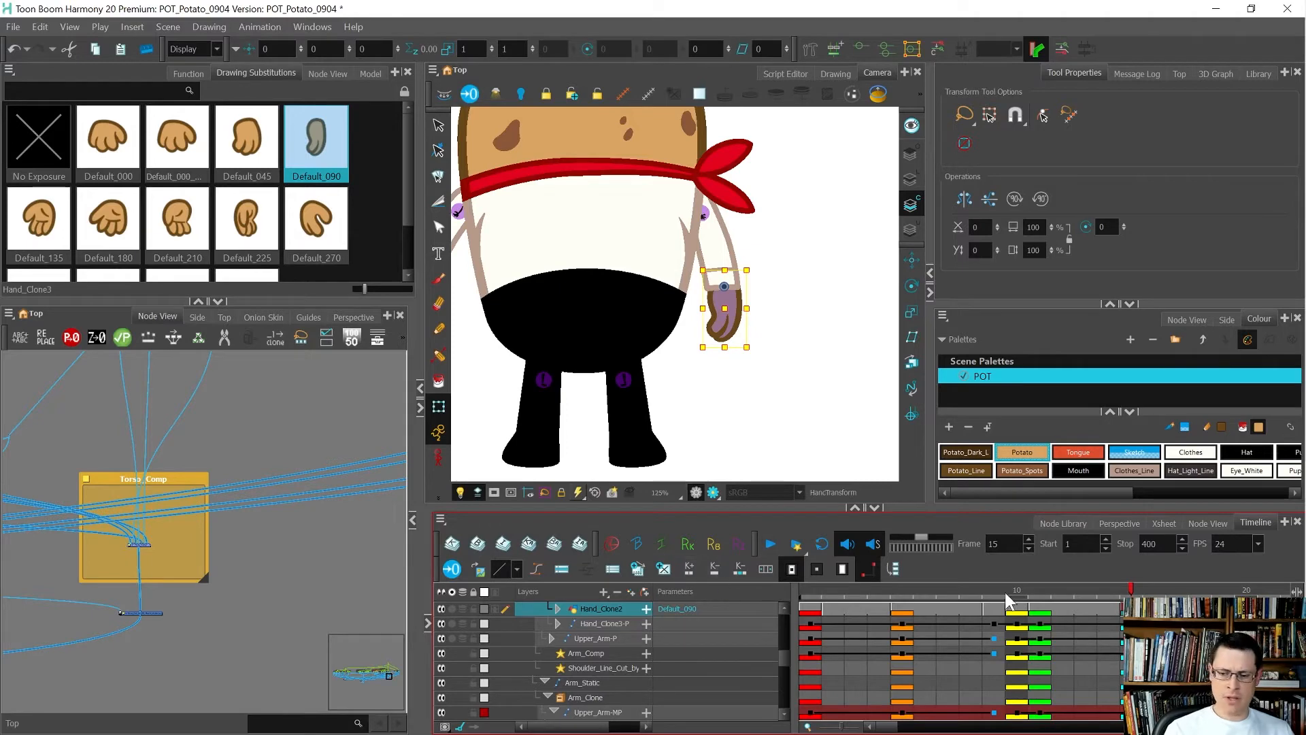
left_click(1039, 605)
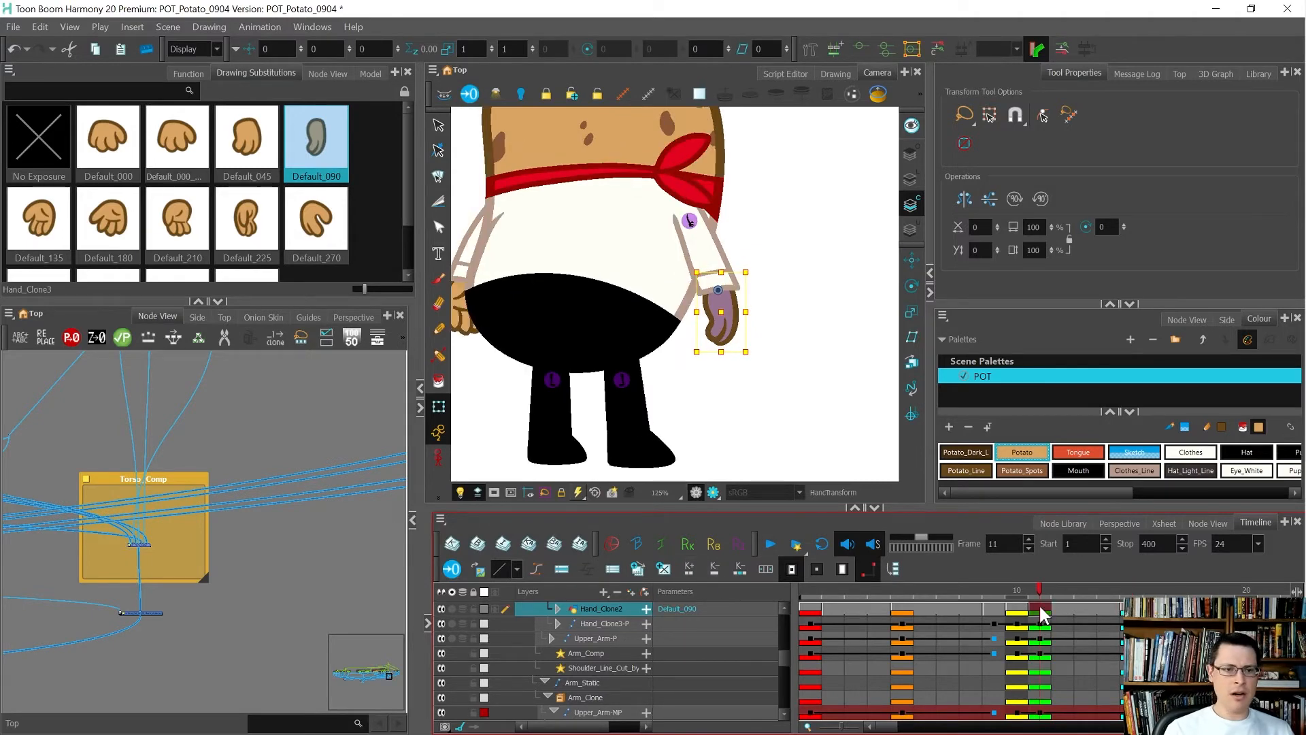
left_click(250, 143)
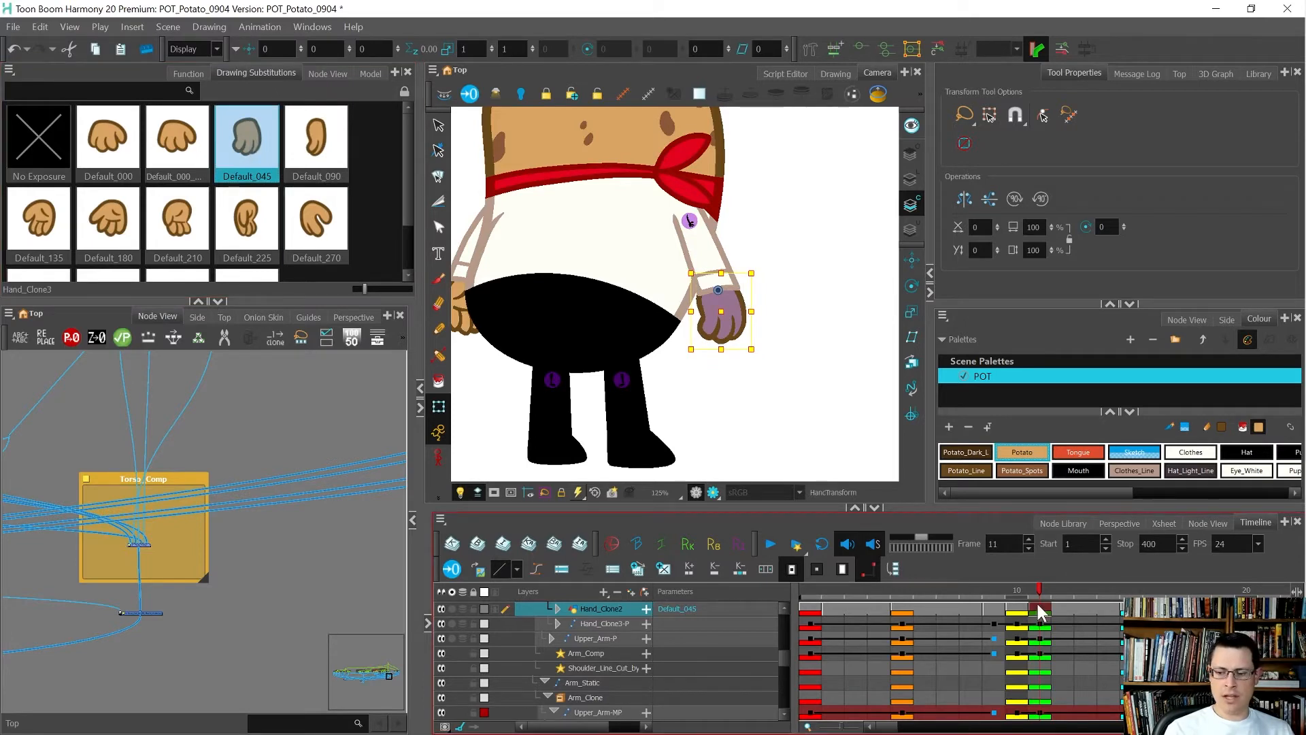
Step back and forth through frames 10 to 15 to examine the other hand's drawing change.
key("period")
key("period")
key("period")
key("period")
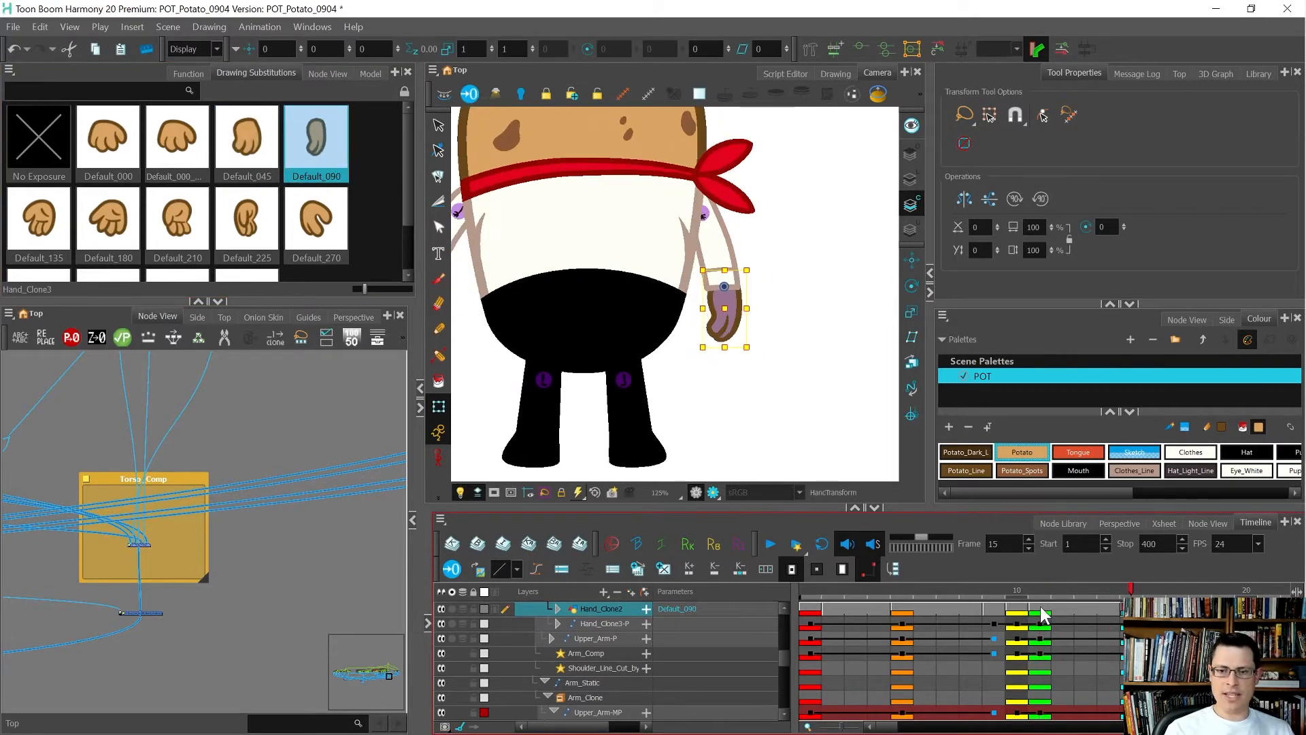
key("comma")
key("comma")
key("comma")
key("comma")
key("comma")
key("period")
key("period")
key("period")
key("period")
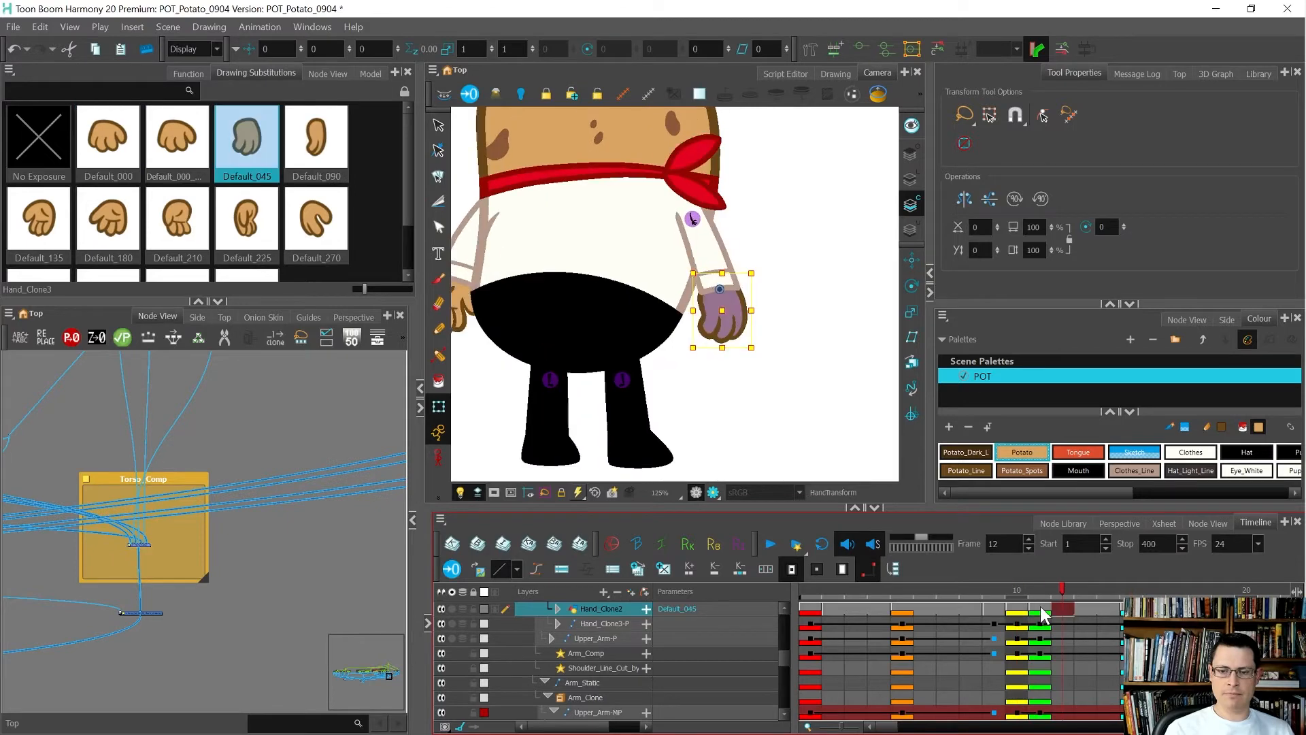
key("comma")
key("period")
key("period")
Deselect the hand and step between frames 12 and 15 to review the swap on the whole character.
scroll(738, 376, "down", 3)
left_click(741, 386)
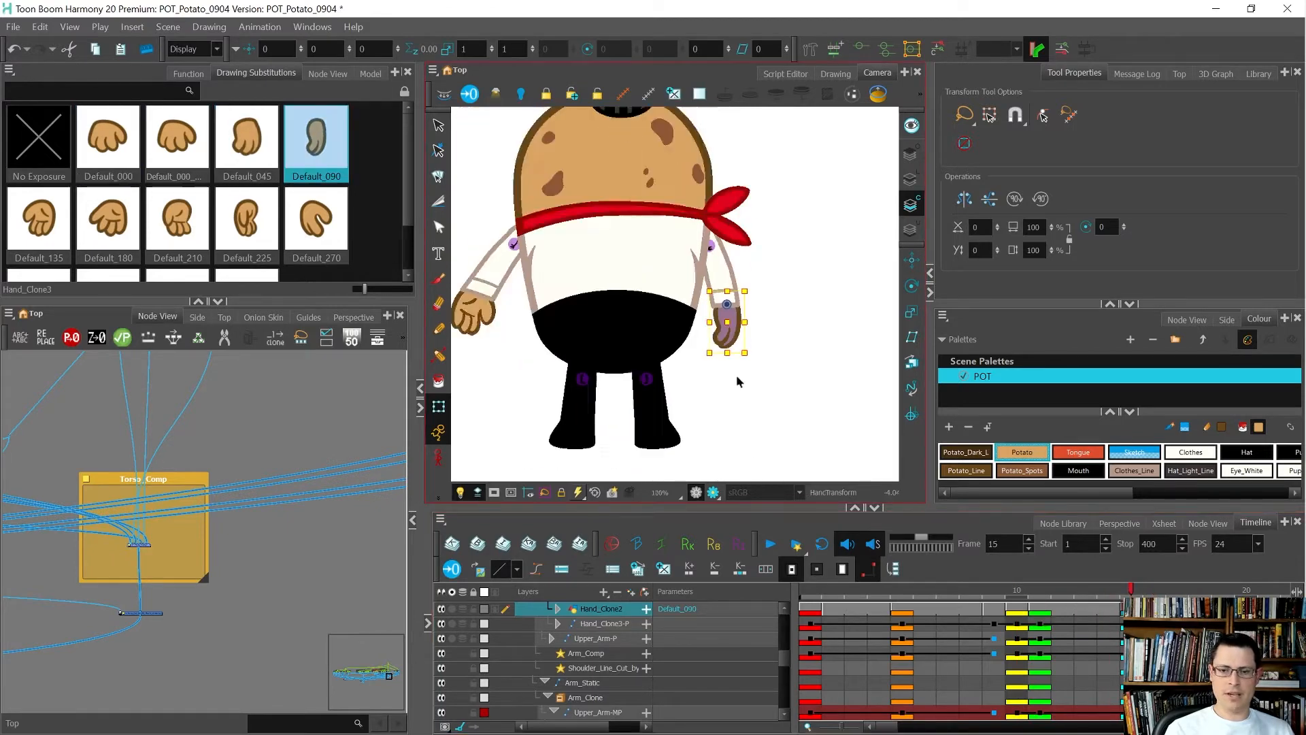
key("comma")
key("comma")
key("comma")
key("period")
key("period")
key("period")
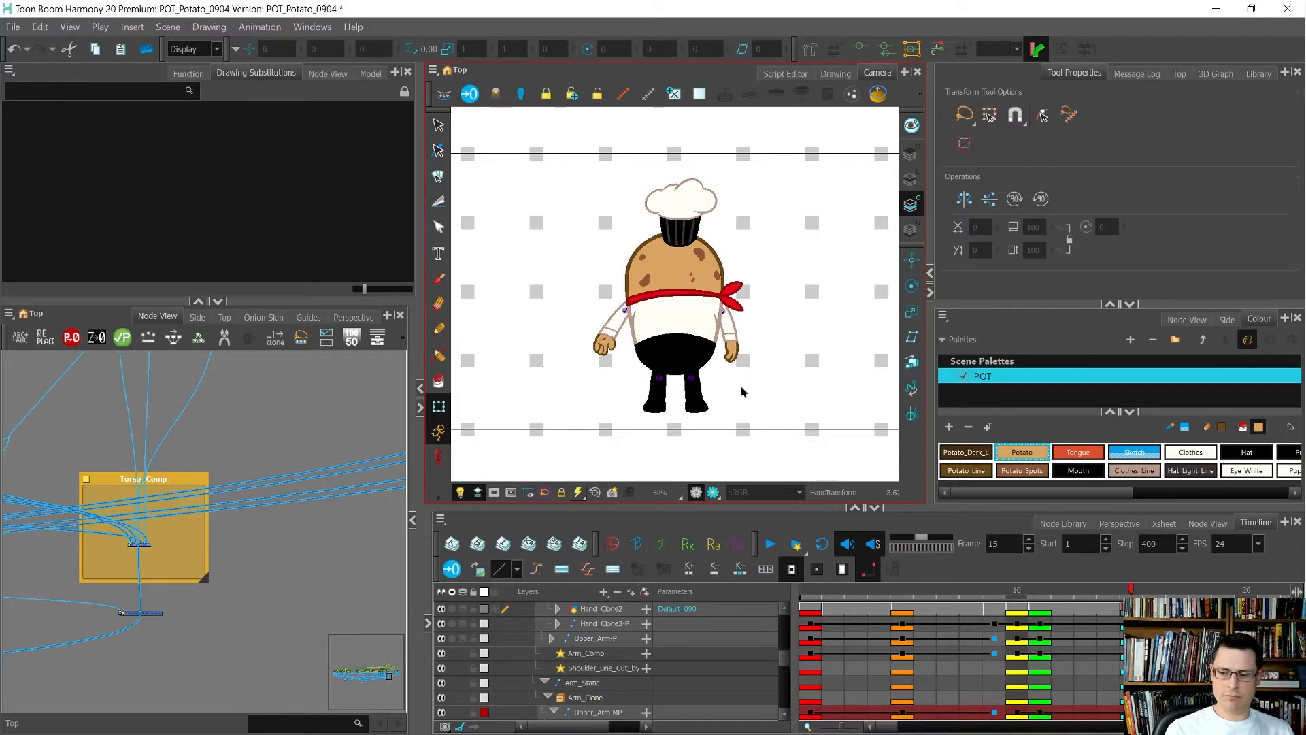
Select the upper-arm peg of the arm beside the bandana knot and step through frames 11 to 15 to examine its motion.
scroll(721, 313, "up", 2)
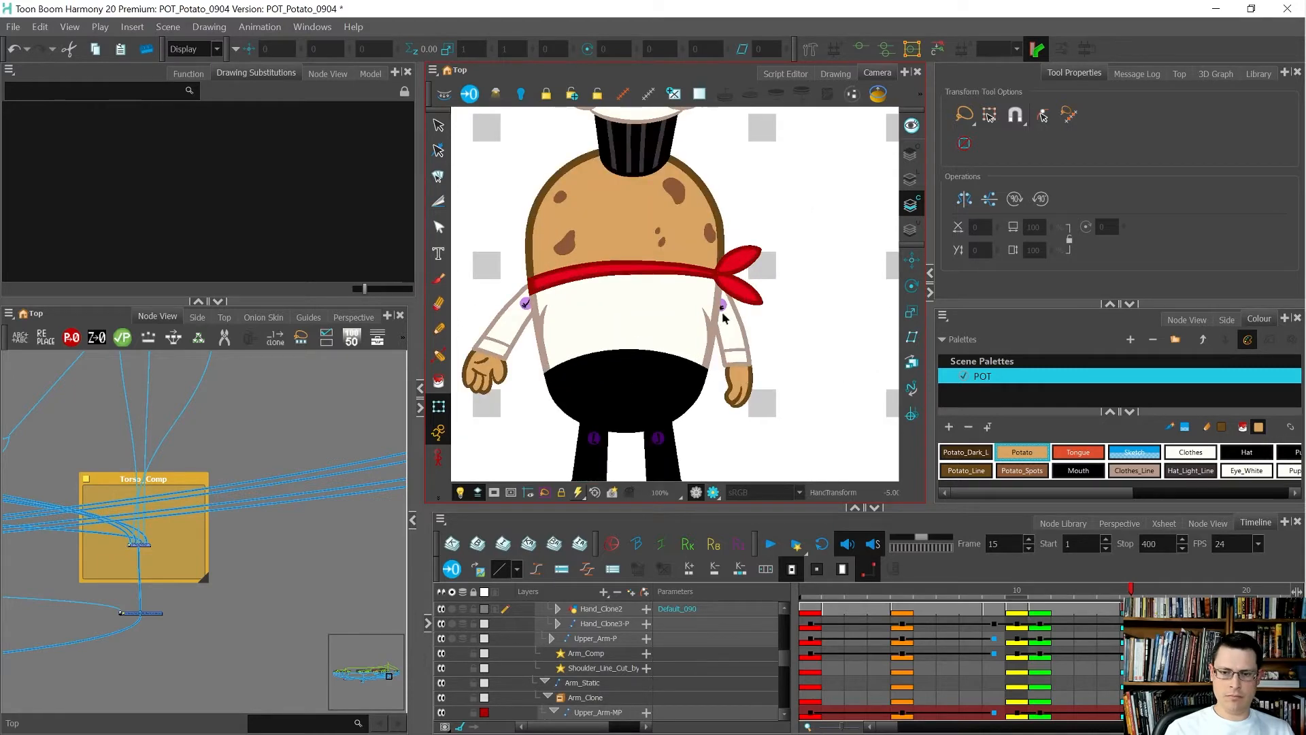
left_click(722, 310)
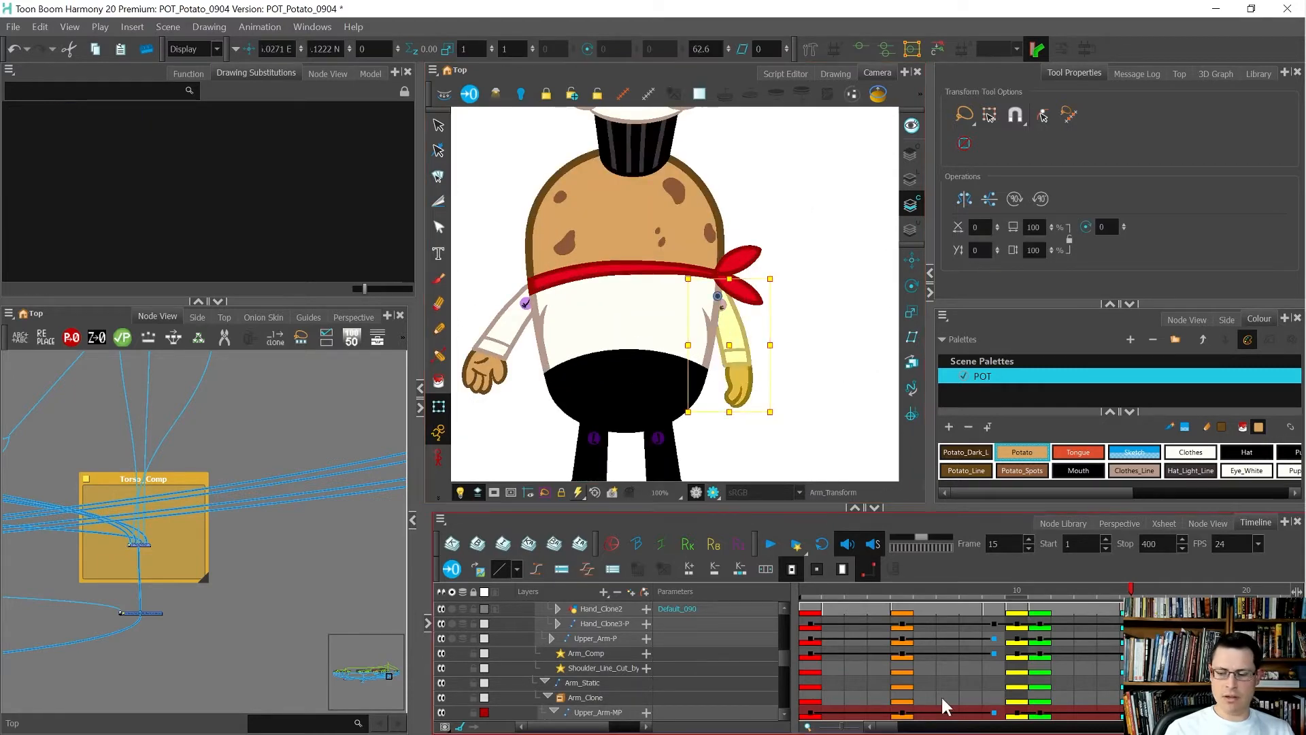
key("comma")
key("comma")
key("comma")
key("comma")
key("period")
key("period")
key("period")
key("period")
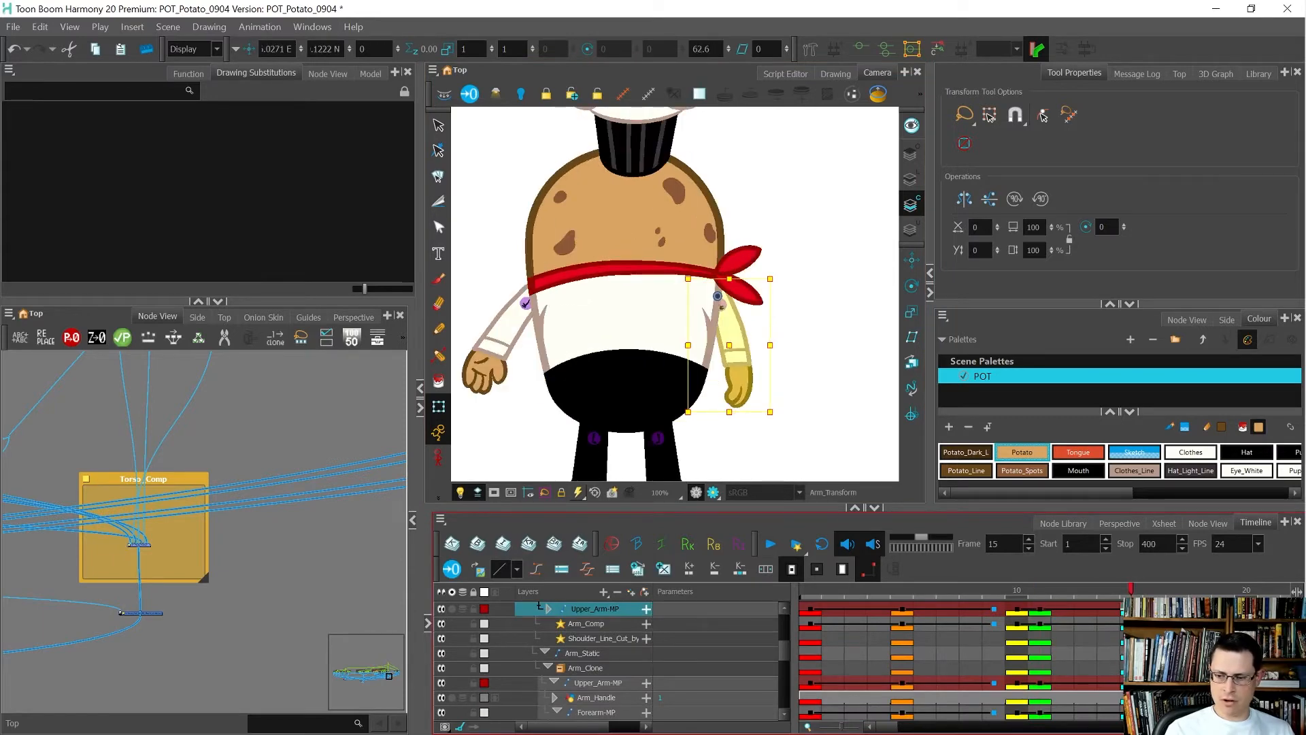
At frame 15, match the arm opposite the bandana knot to the other arm's pose, and adjust its shoulder placement and rotation against the torso.
left_click(526, 304)
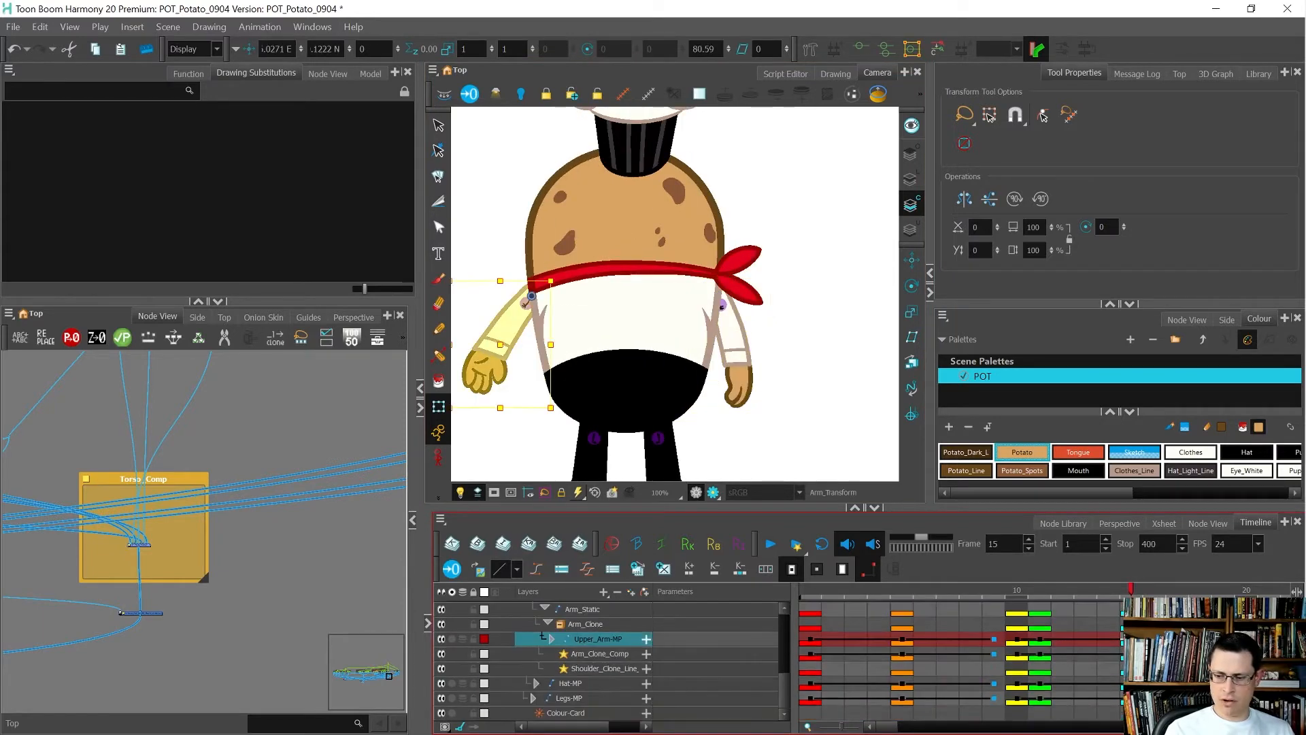
left_click_drag(525, 304, 527, 306)
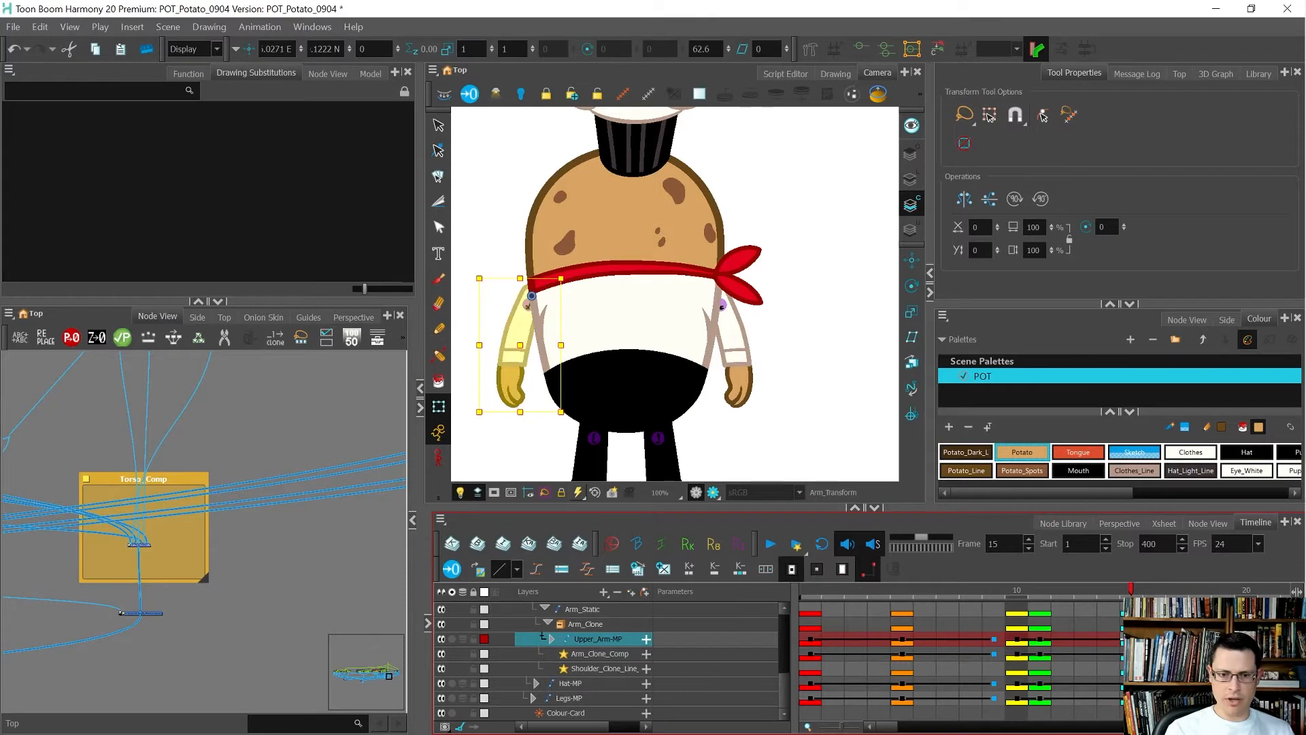
scroll(535, 285, "up", 2)
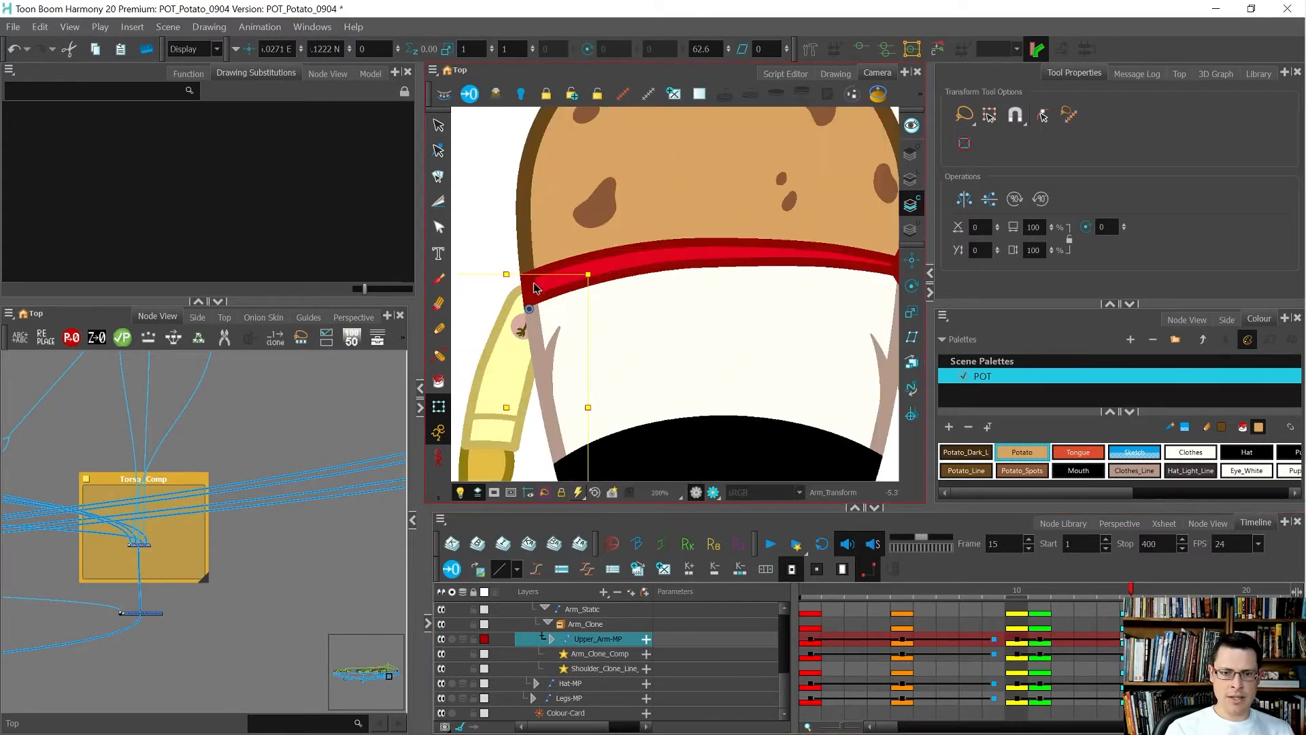
left_click_drag(547, 332, 564, 330)
scroll(564, 332, "down", 2)
left_click_drag(648, 438, 647, 446)
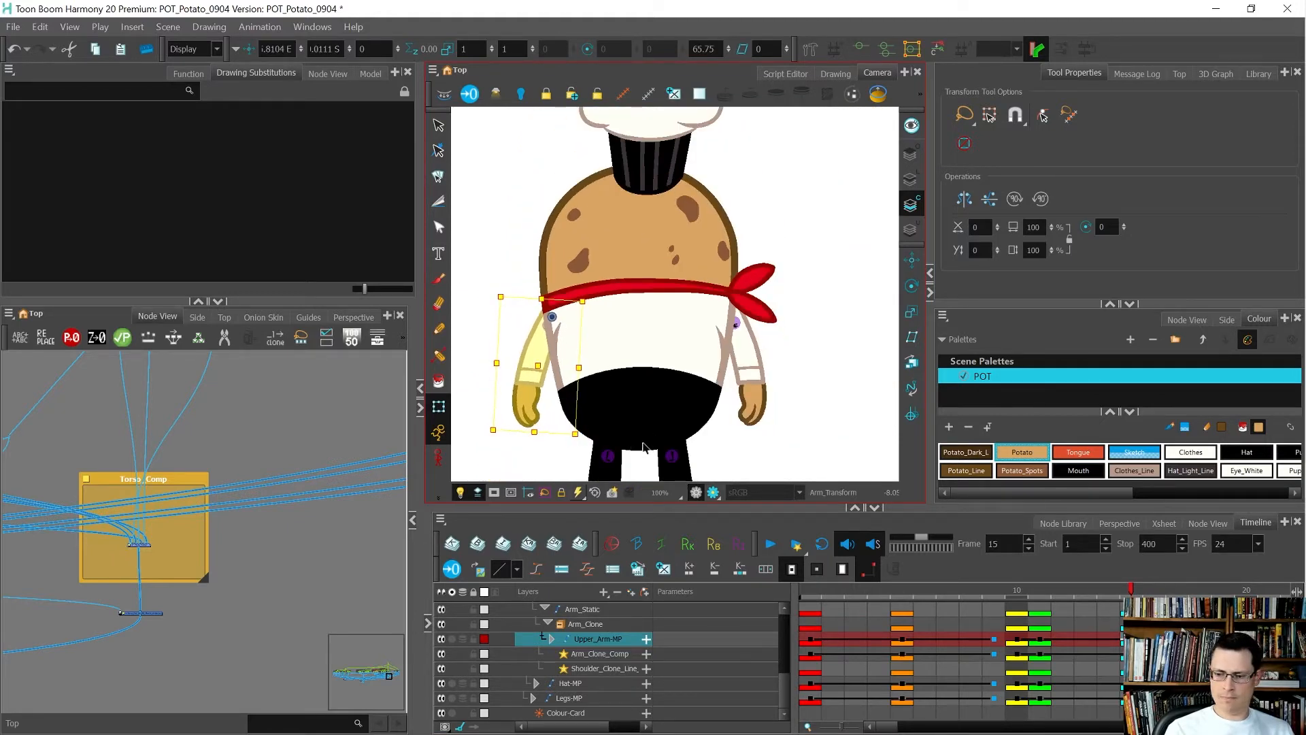
Step back and forth through frames 10 to 15 to examine the adjusted arm's motion.
key("comma")
key("comma")
key("comma")
key("comma")
key("comma")
key("period")
key("period")
key("period")
key("period")
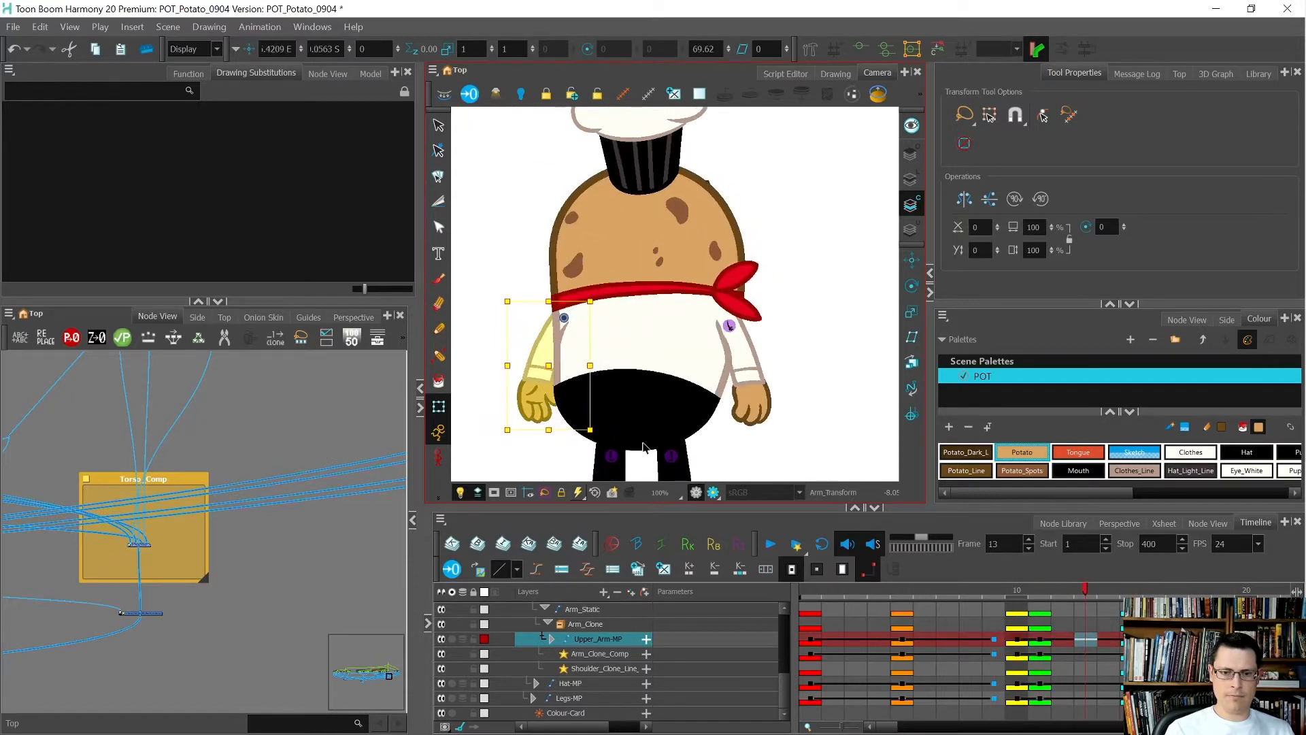
Step backward and forward through the whole turn with the full character in view to review the motion of both arms.
scroll(632, 426, "down", 3)
key("comma")
key("comma")
key("comma")
key("comma")
key("comma")
key("comma")
key("comma")
key("comma")
key("comma")
key("comma")
key("comma")
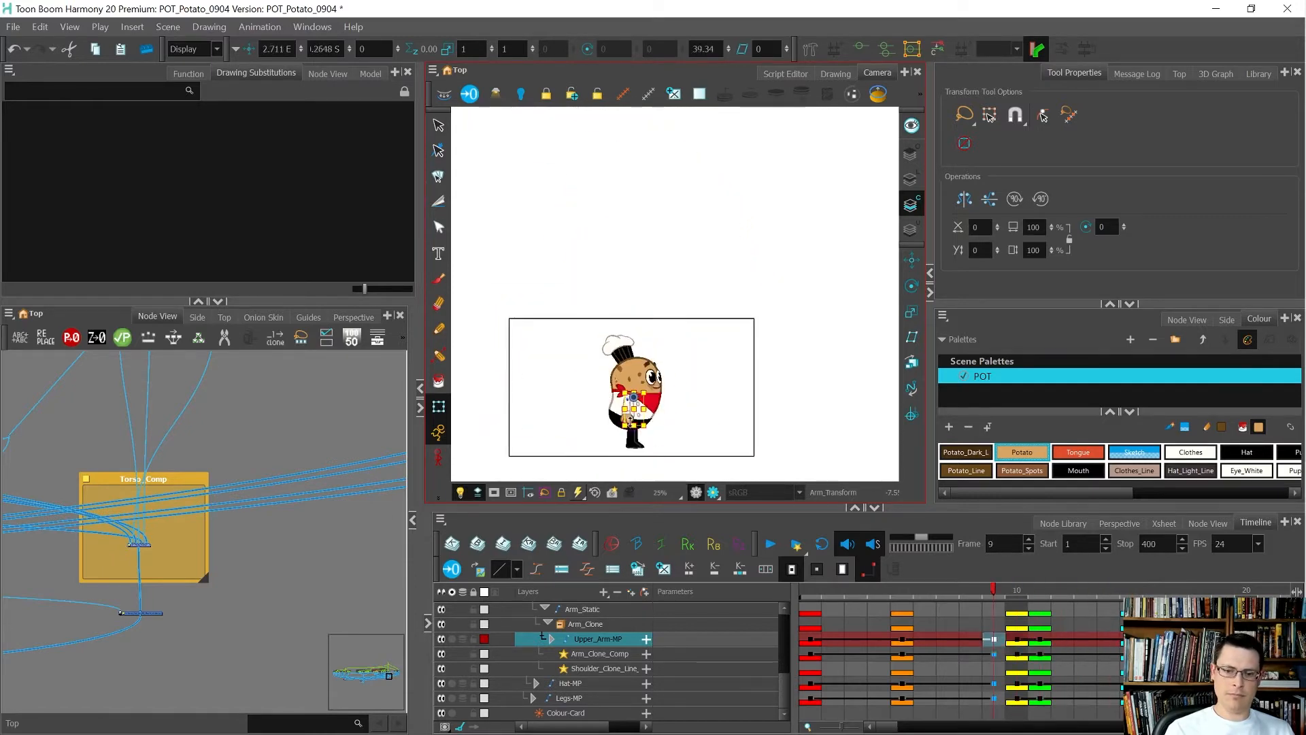
key("period")
scroll(629, 425, "up", 2)
key("period")
key("period")
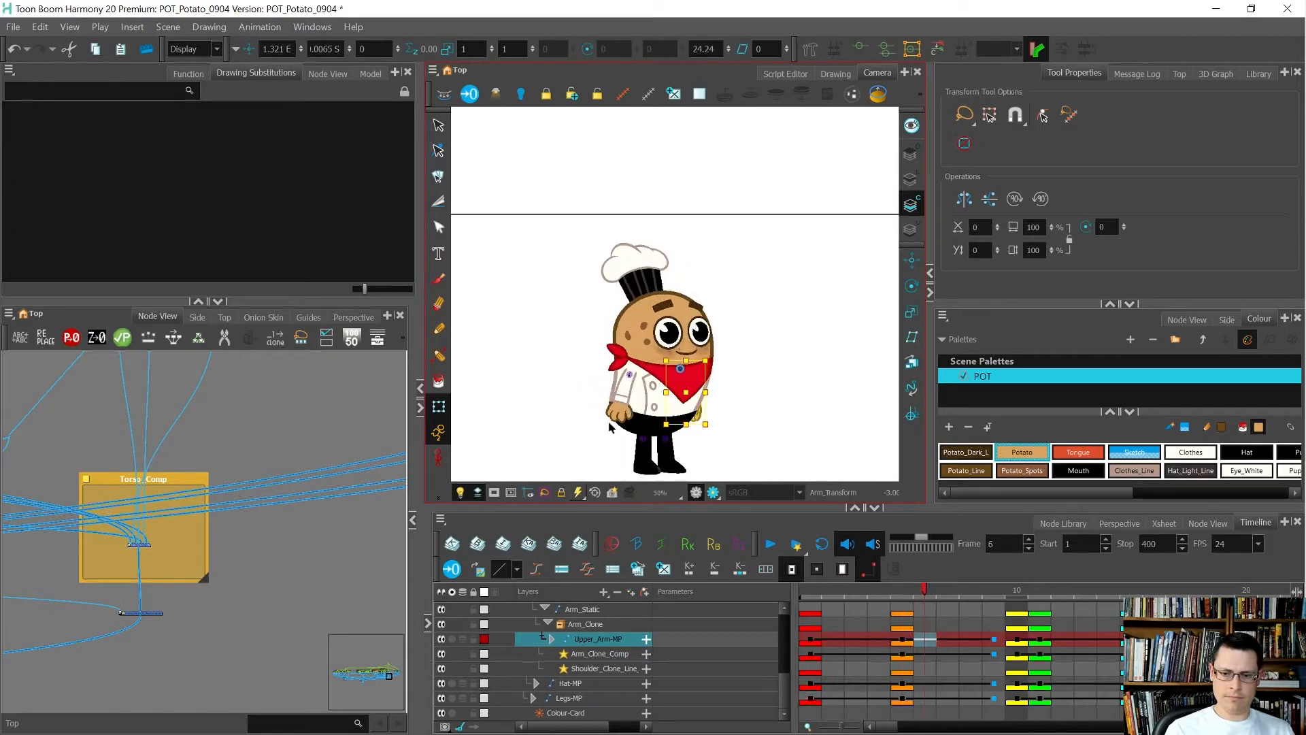
key("period")
key("period")
key("period")
key("period")
key("period")
key("period")
key("period")
key("period")
key("period")
key("period")
key("period")
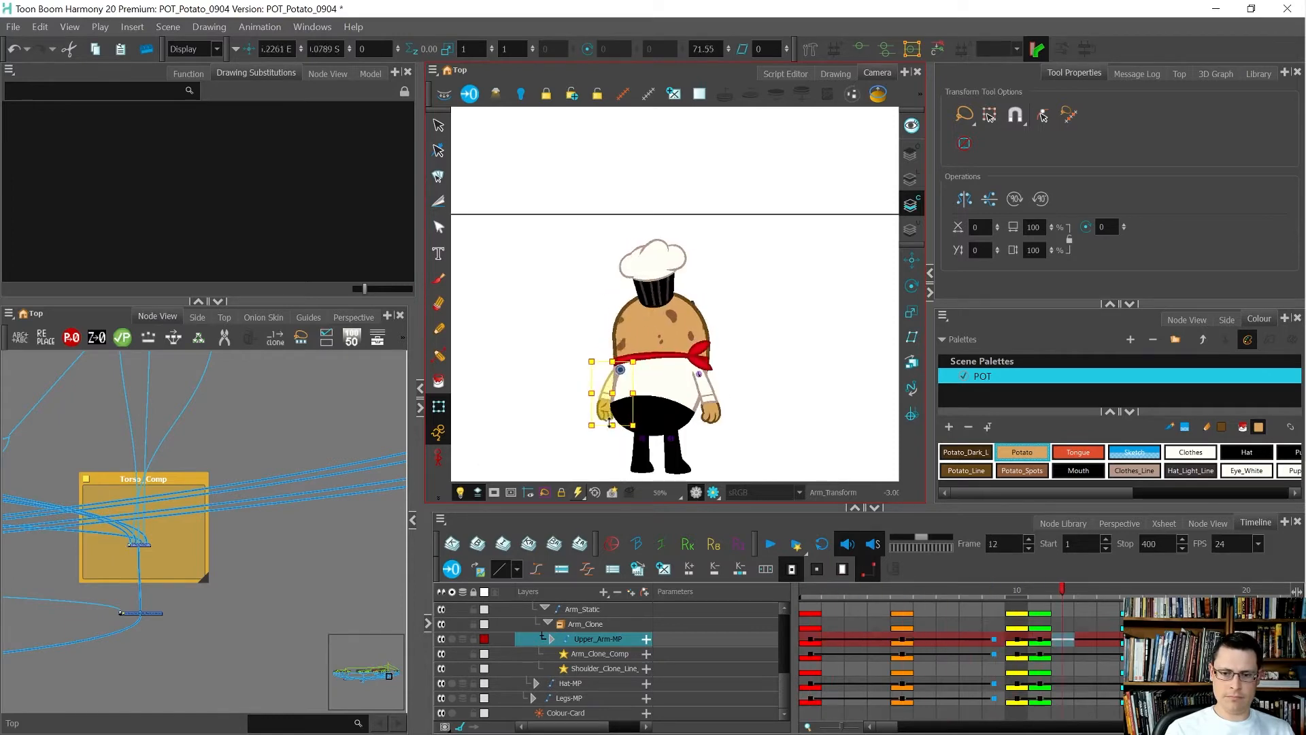
Return to frame 15, save the scene and deselect the arm.
key("comma")
key("comma")
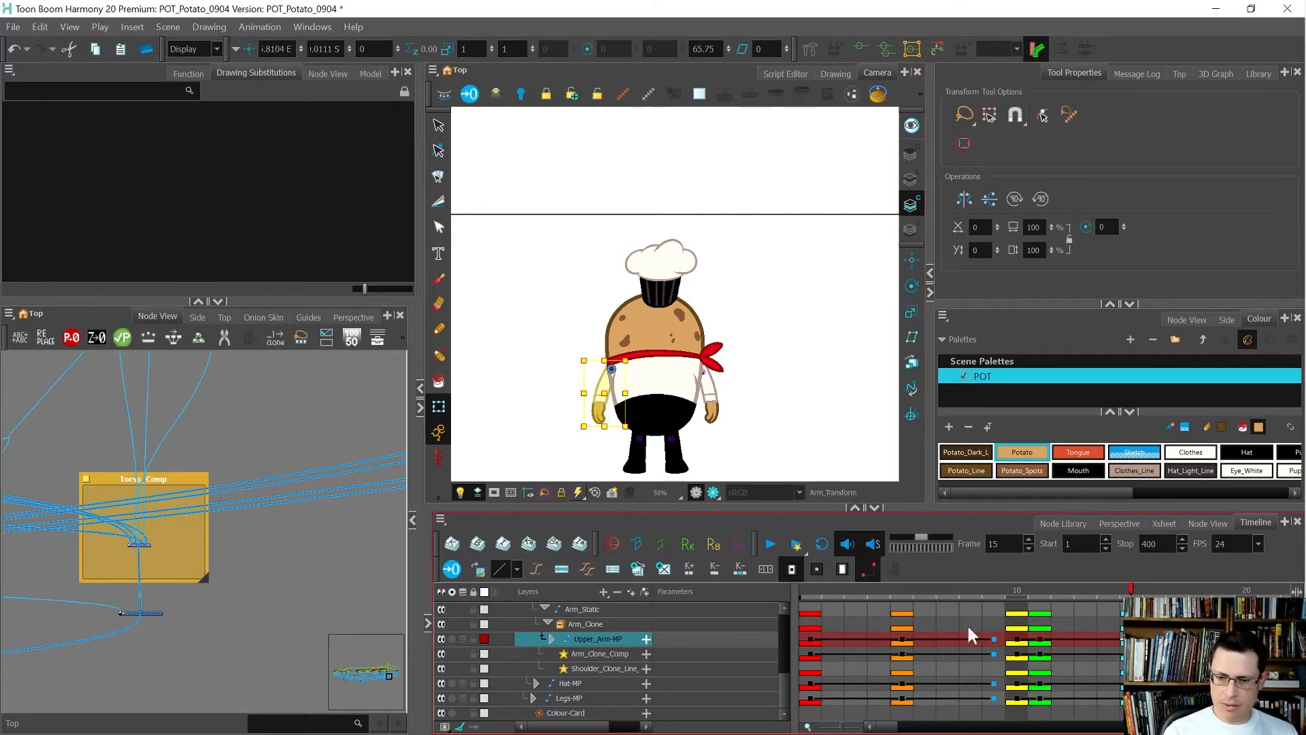
key("ctrl+s")
left_click(717, 442)
Cycle through the drawing substitutions of the hand opposite the bandana knot at frame 15, ending back on Default_090.
scroll(614, 417, "up", 5)
left_click(579, 399)
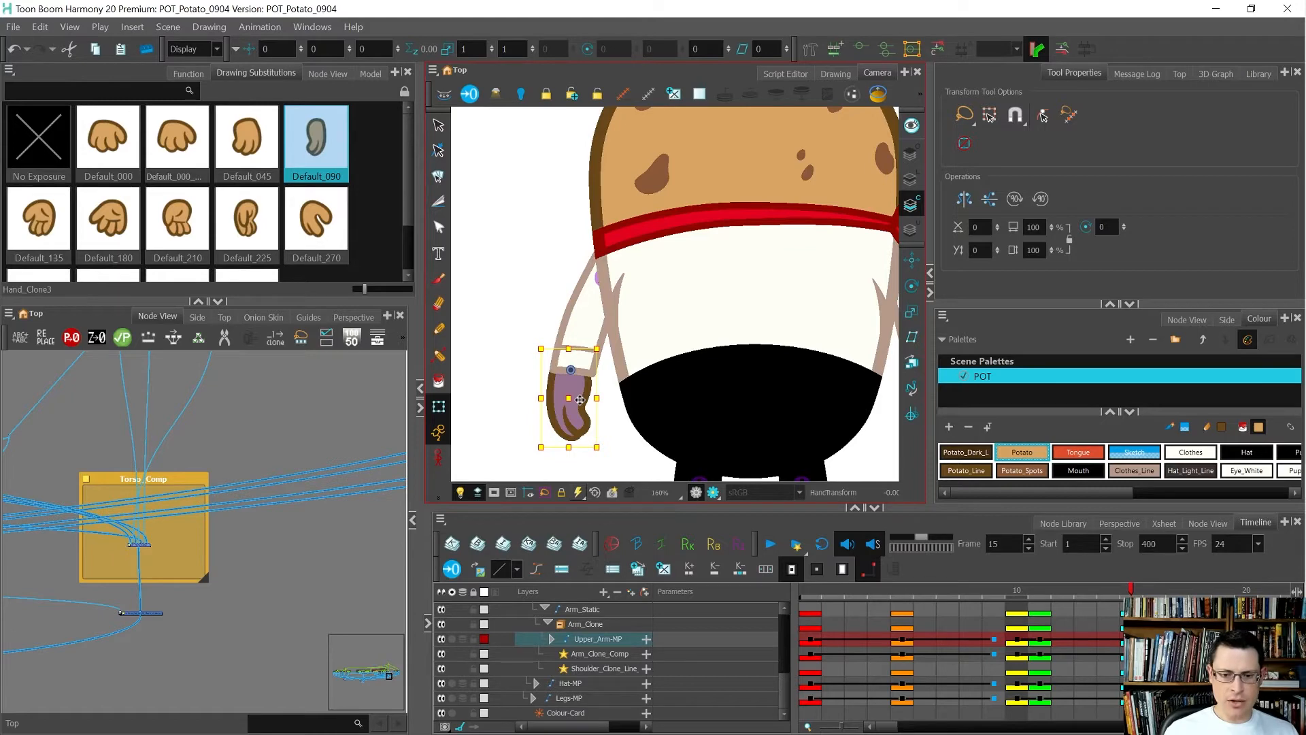
key("bracketleft")
key("bracketleft")
key("bracketleft")
key("bracketleft")
key("bracketright")
key("bracketright")
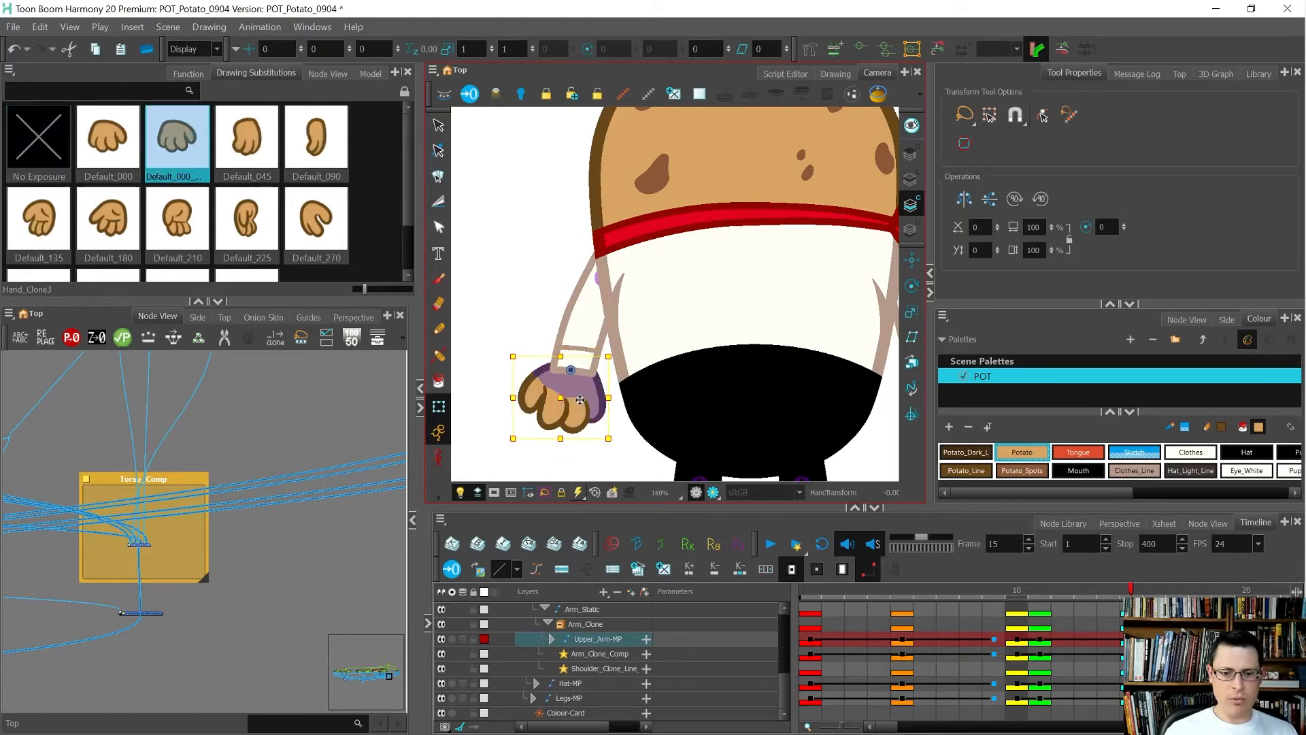
key("bracketright")
key("bracketright")
key("bracketright")
key("bracketright")
key("bracketright")
key("bracketright")
key("bracketright")
key("bracketright")
key("bracketright")
key("bracketright")
key("bracketright")
key("bracketleft")
key("bracketleft")
key("bracketleft")
key("bracketleft")
key("bracketleft")
key("bracketleft")
key("bracketleft")
key("bracketleft")
key("bracketleft")
key("bracketleft")
key("bracketleft")
key("bracketleft")
key("bracketleft")
key("bracketright")
key("bracketright")
key("bracketright")
key("bracketright")
key("bracketright")
key("bracketleft")
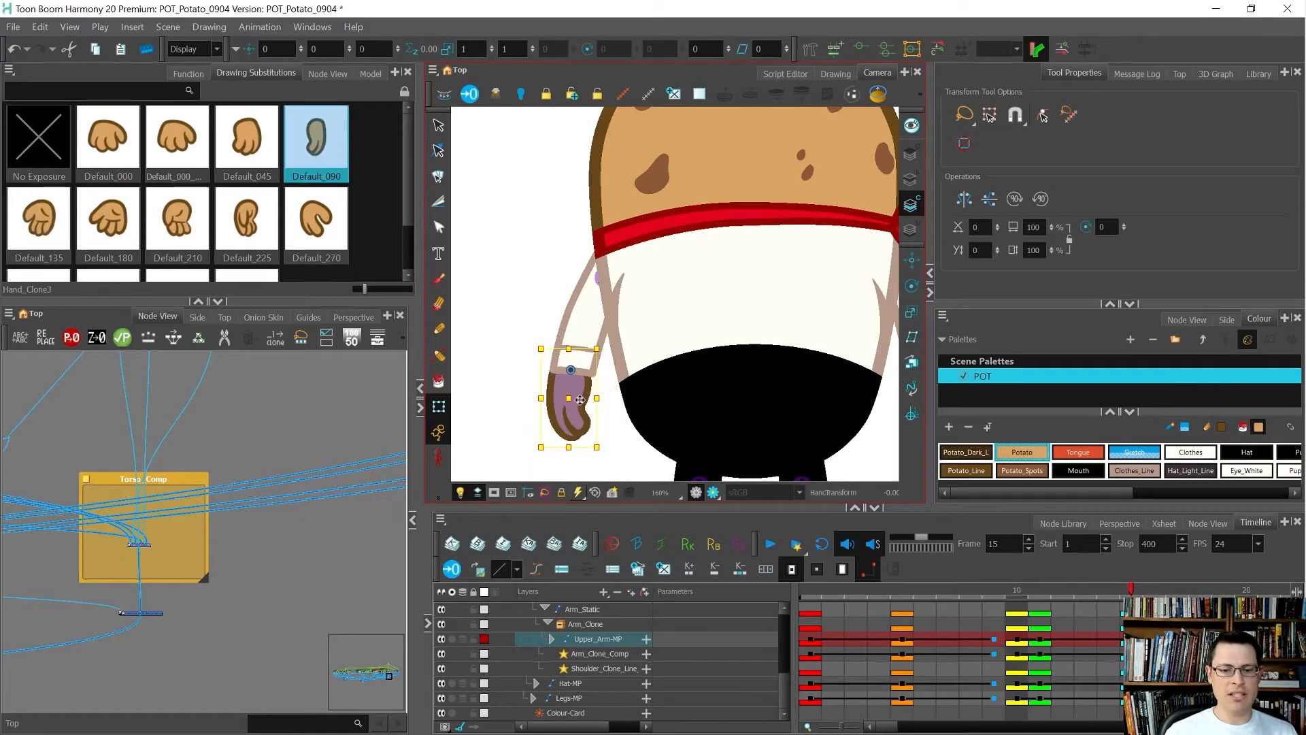
scroll(580, 400, "down", 3)
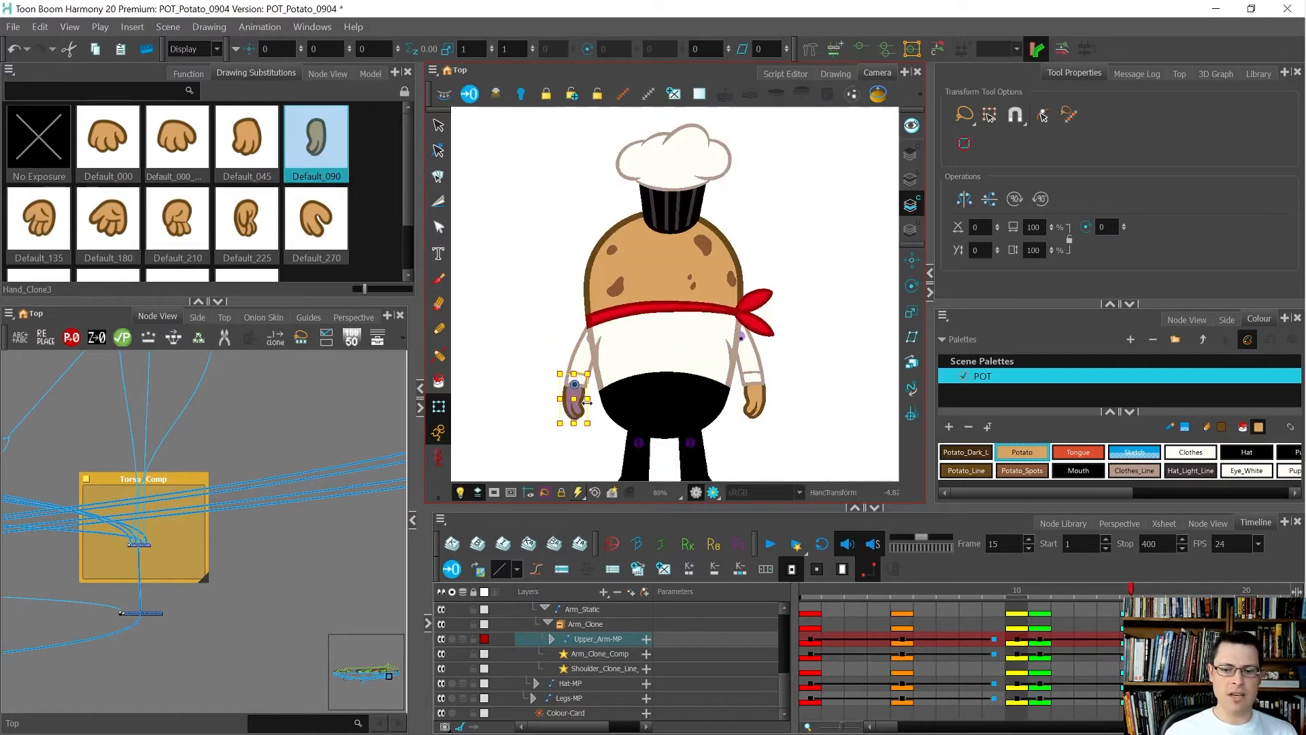
left_click(612, 445)
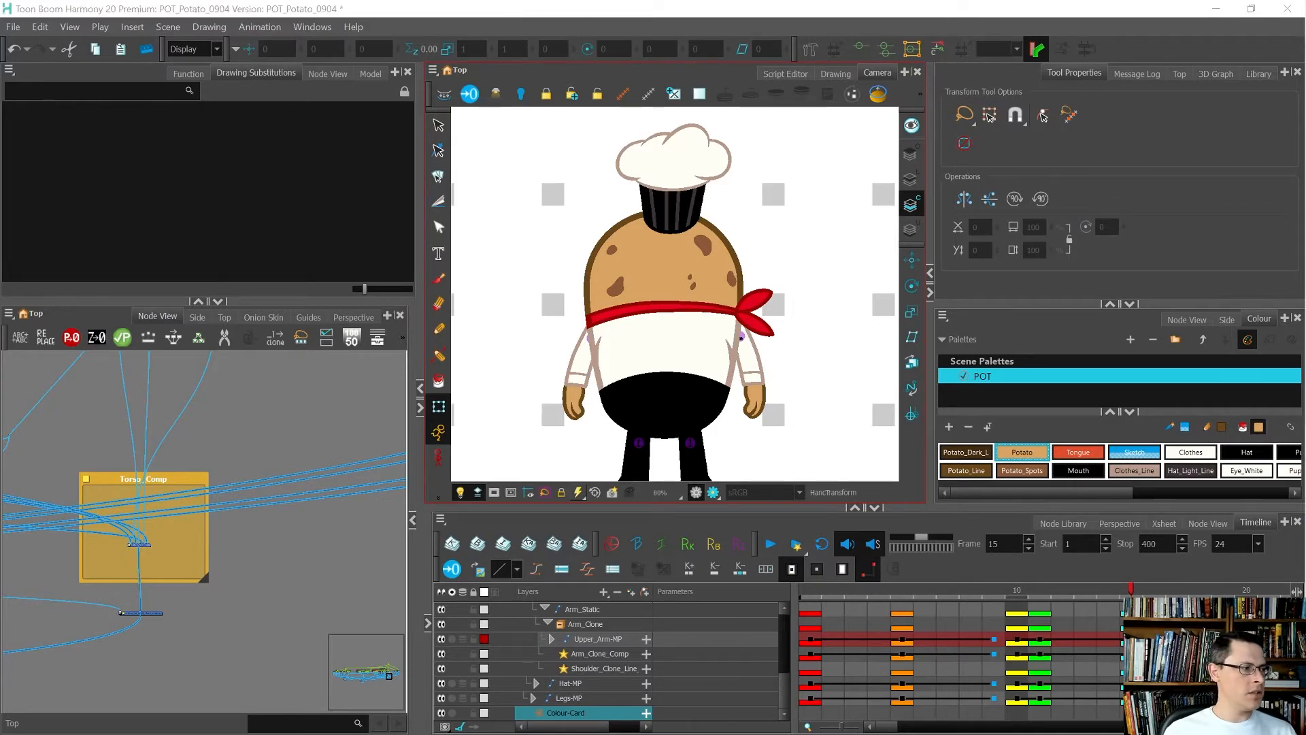
Switch to Windows Photo Viewer and enlarge the hand chart to read its naming system for hand drawings.
key("alt+Tab")
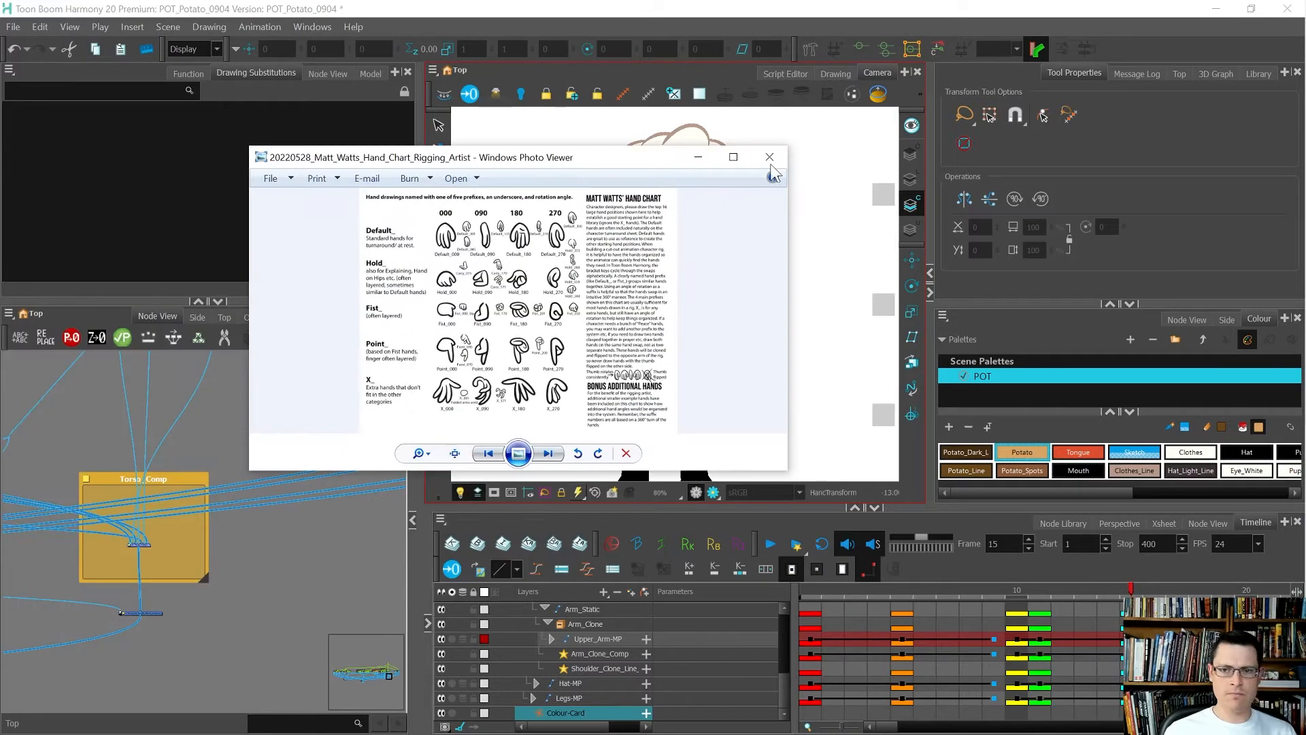
left_click(733, 157)
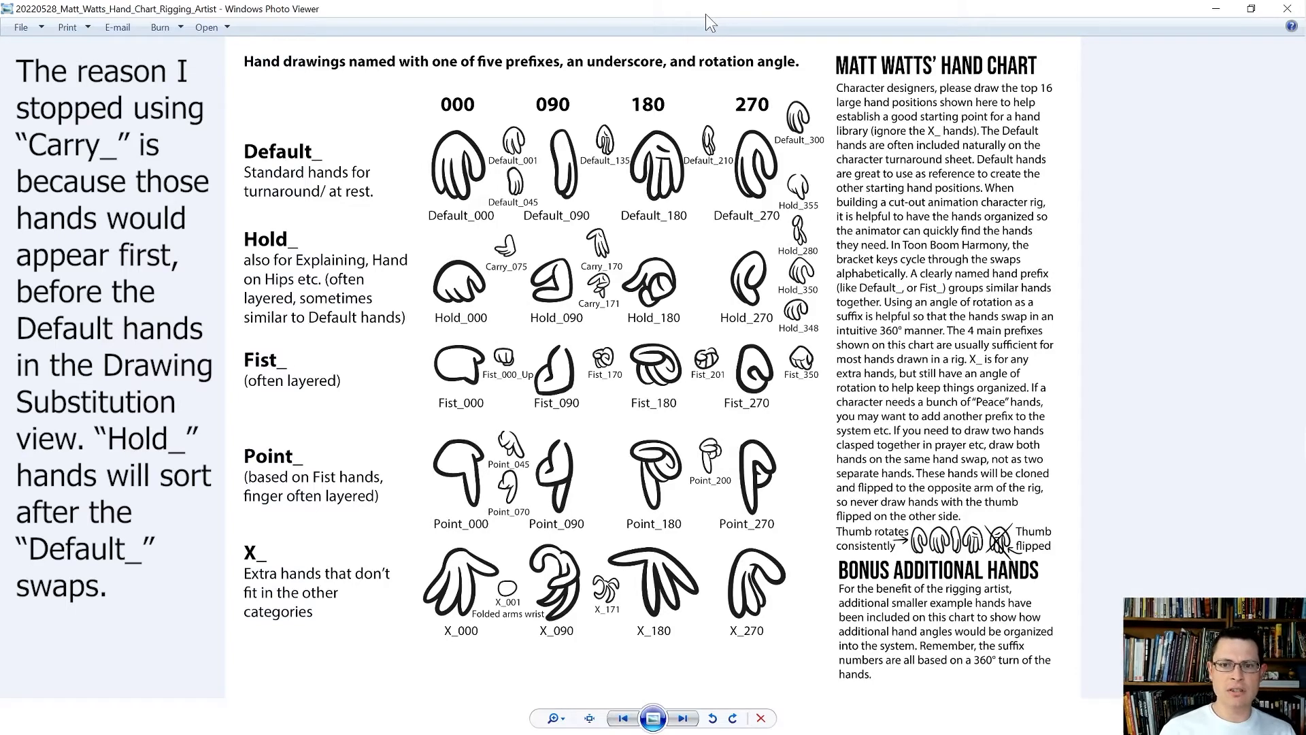
left_click_drag(704, 14, 0, 183)
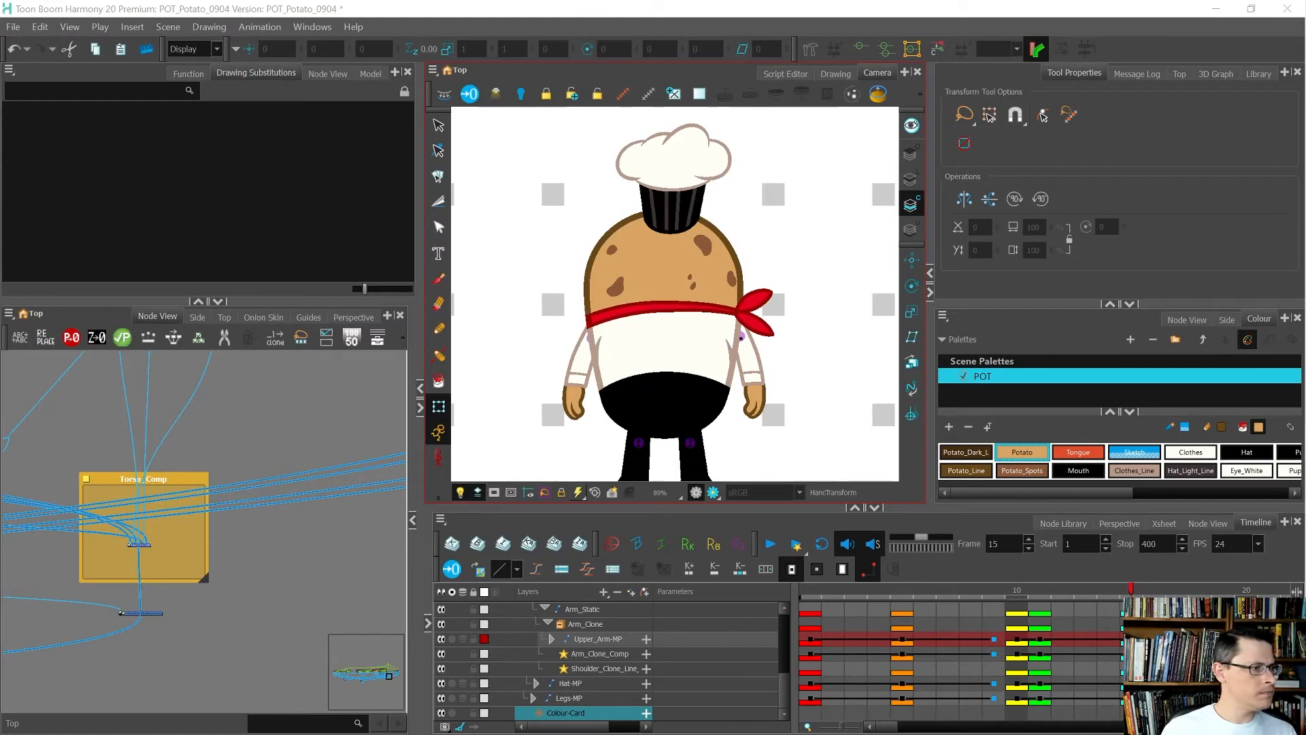
Delete the keyframes and drawing exposures on the collapsed PTO_Scene-P layer from frame 16 to about frame 27.
left_click(1039, 652)
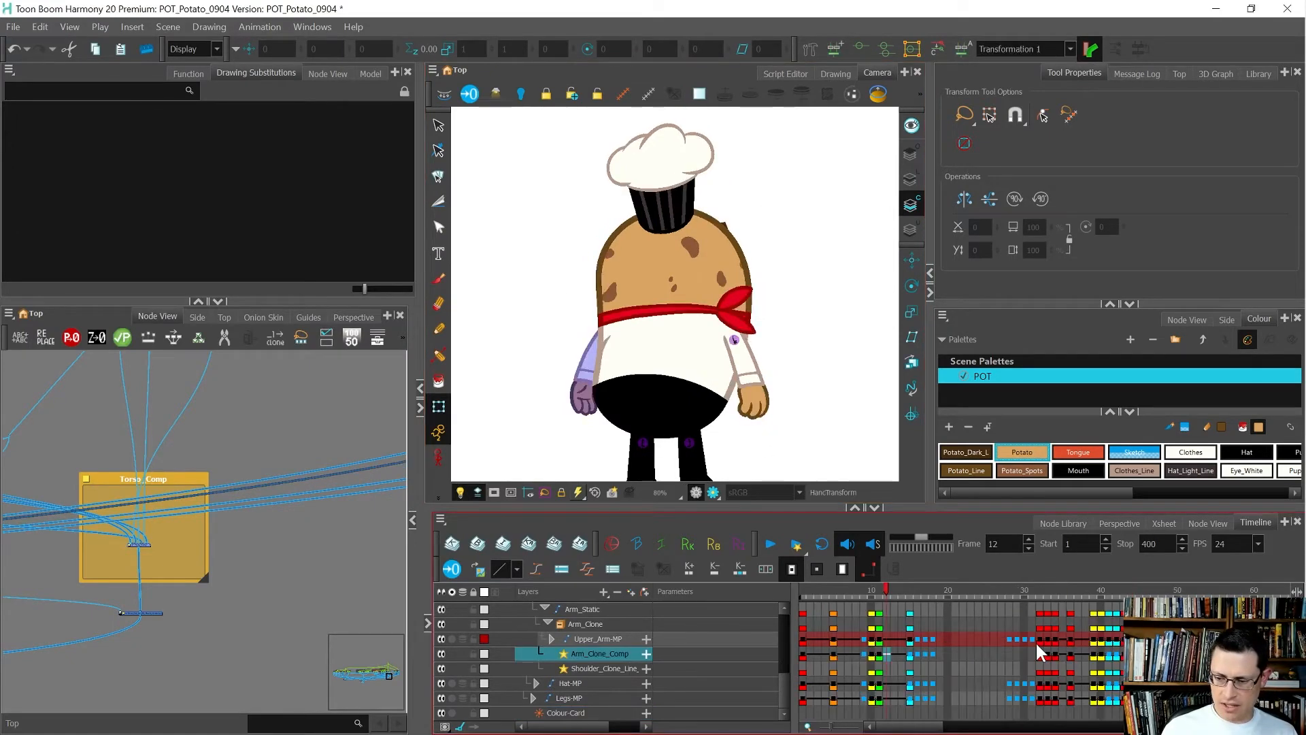
left_click(916, 655)
key("period")
key("period")
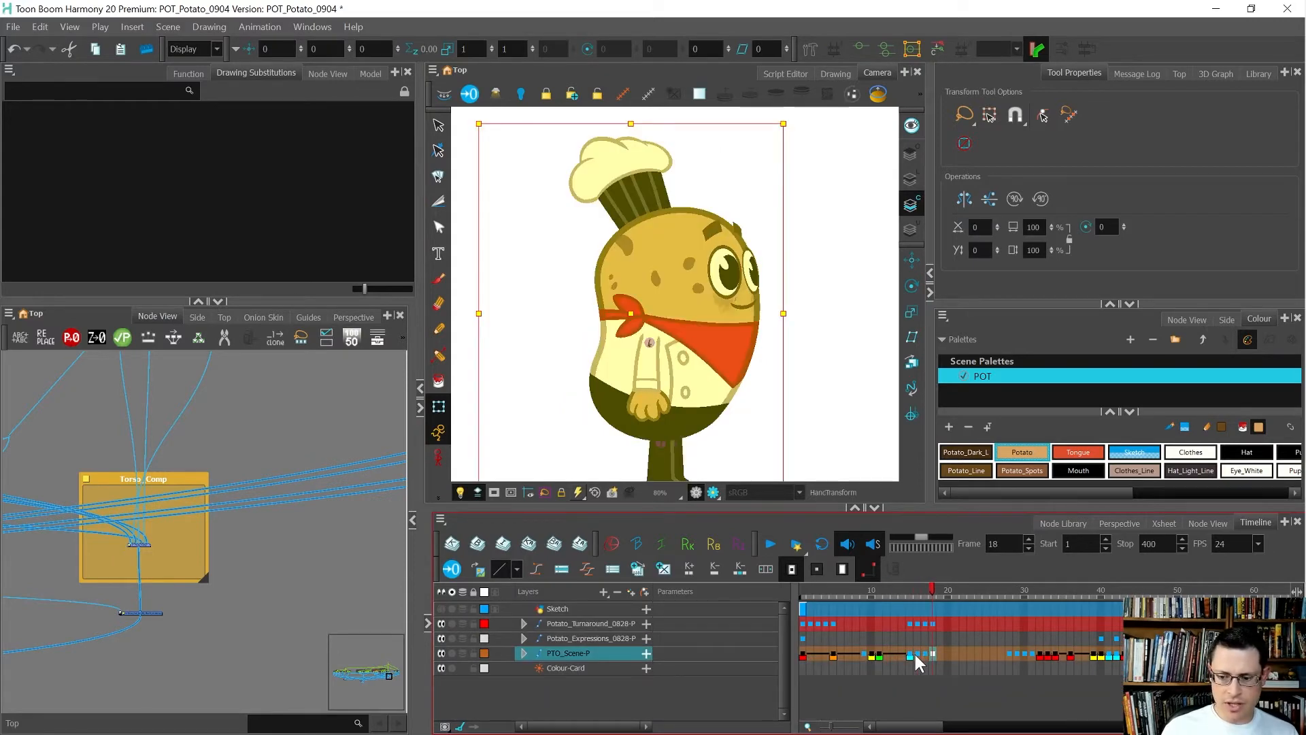
left_click(916, 655)
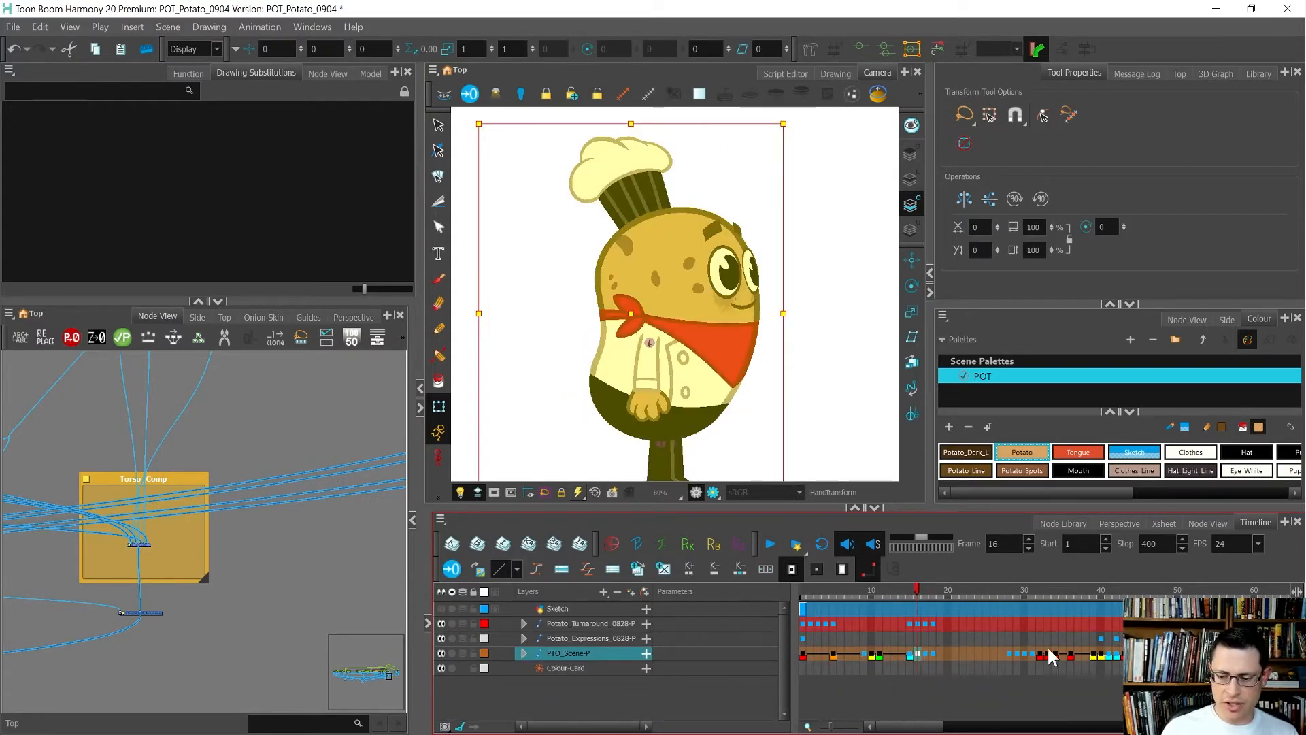
left_click(1003, 651, "shift")
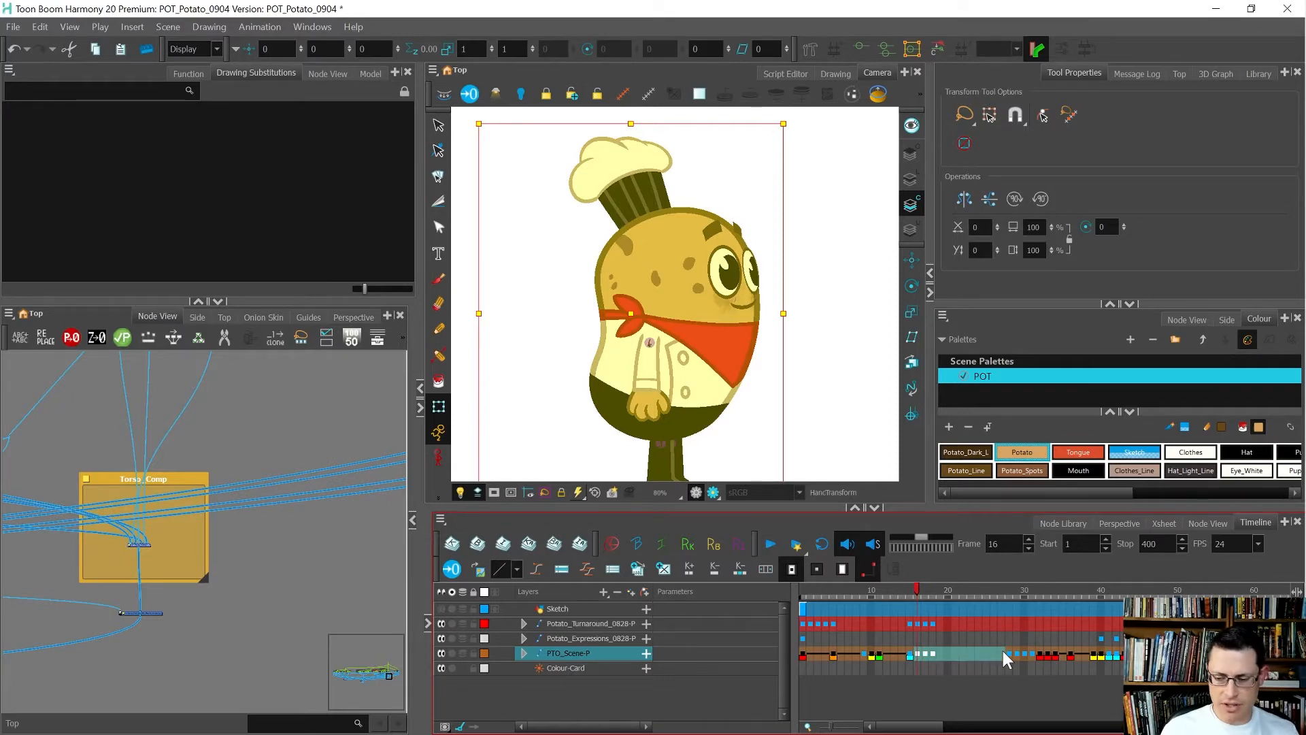
key("Delete")
Step back and forth through the last frames of the turn up to frame 15 to review the whole character.
left_click(910, 653)
key("comma")
key("comma")
key("comma")
key("comma")
key("comma")
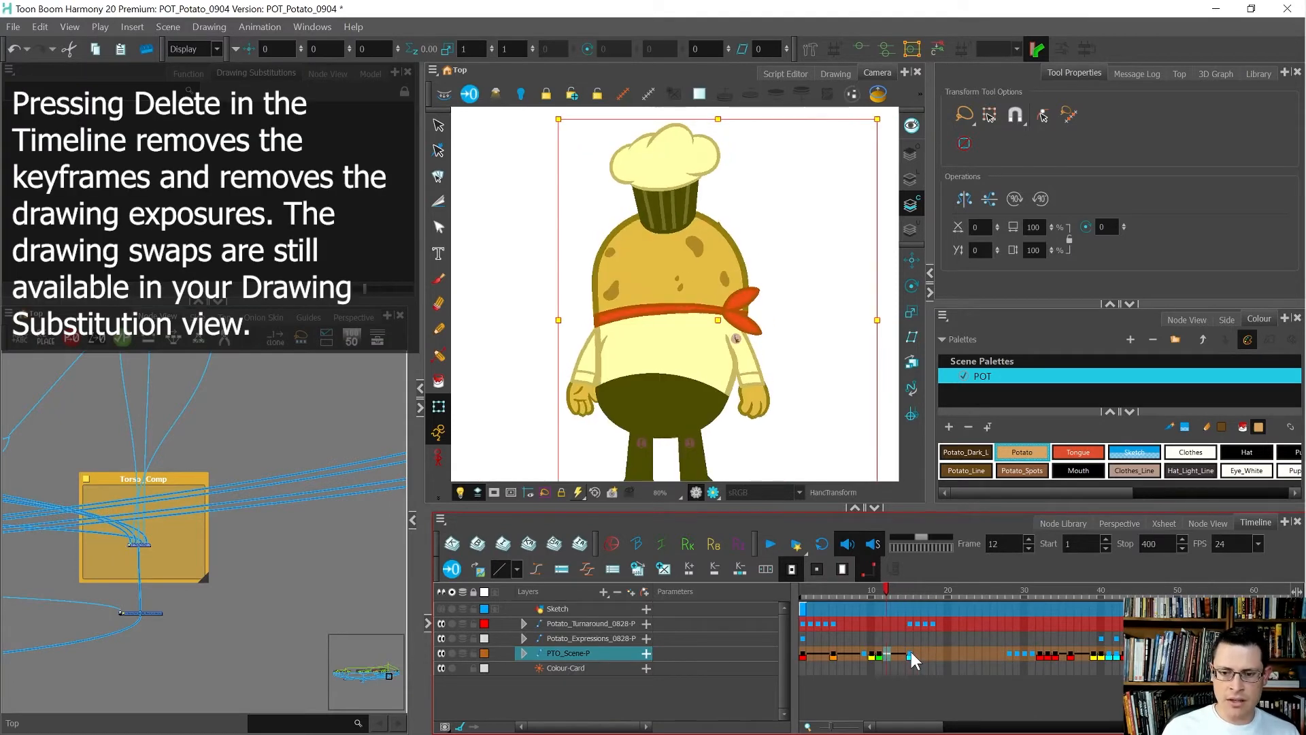
key("period")
key("period")
key("period")
key("period")
key("period")
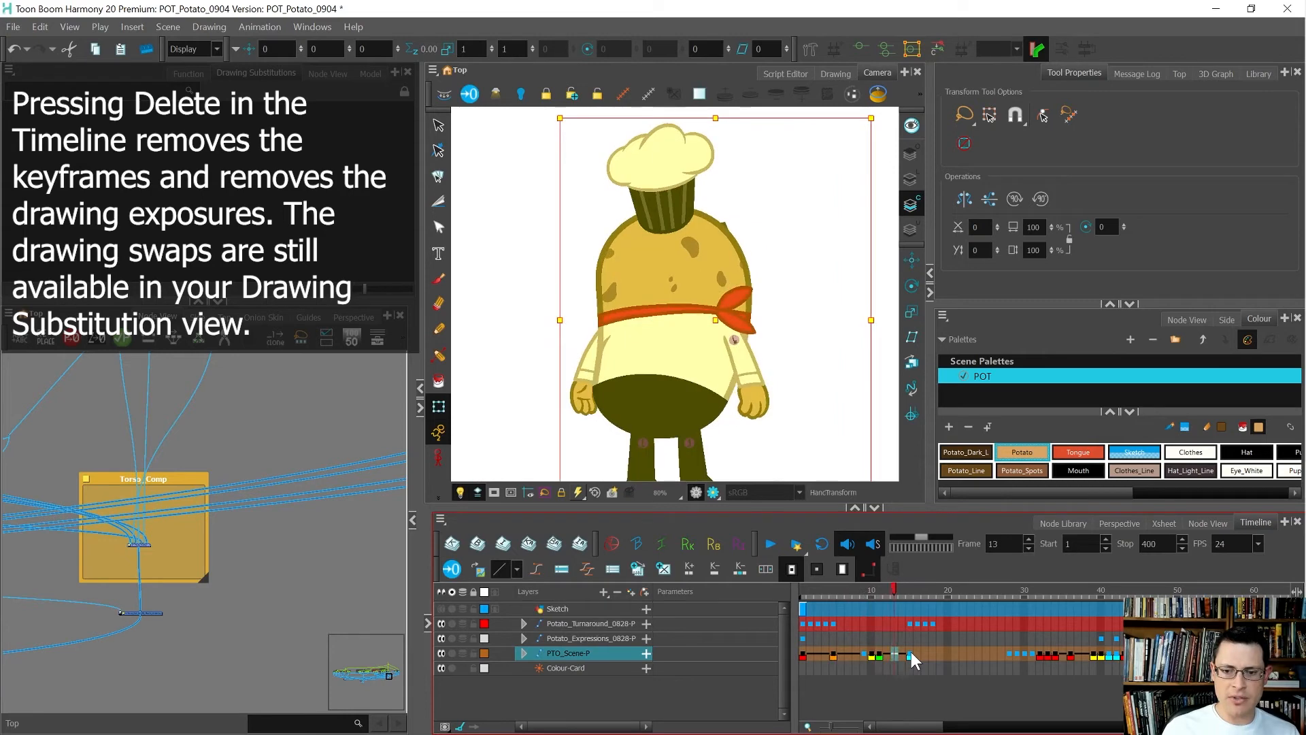
Advance past the cleared frames to frame 31 and step back and forth to examine the key group around frames 29 to 31.
key("period")
key("period")
key("period")
key("period")
key("period")
key("period")
key("period")
key("period")
key("period")
key("period")
key("period")
key("period")
key("period")
key("period")
key("period")
key("period")
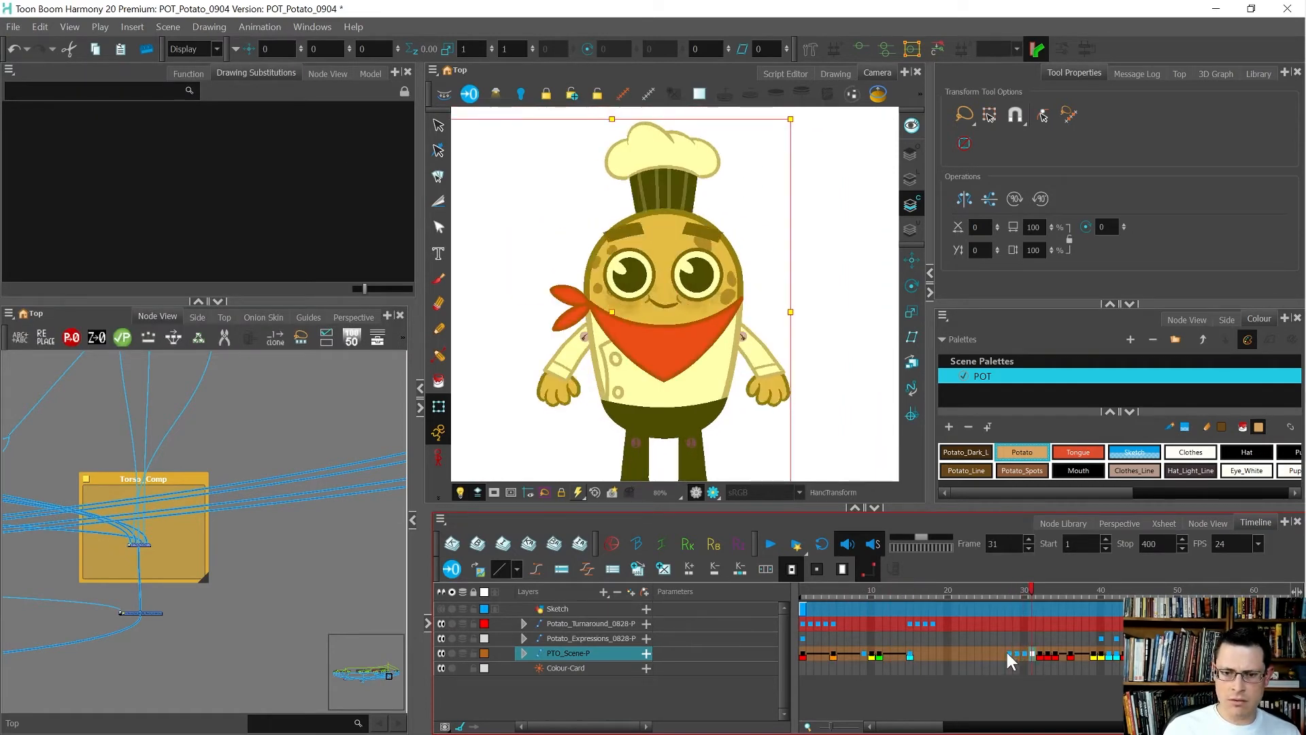
key("comma")
key("comma")
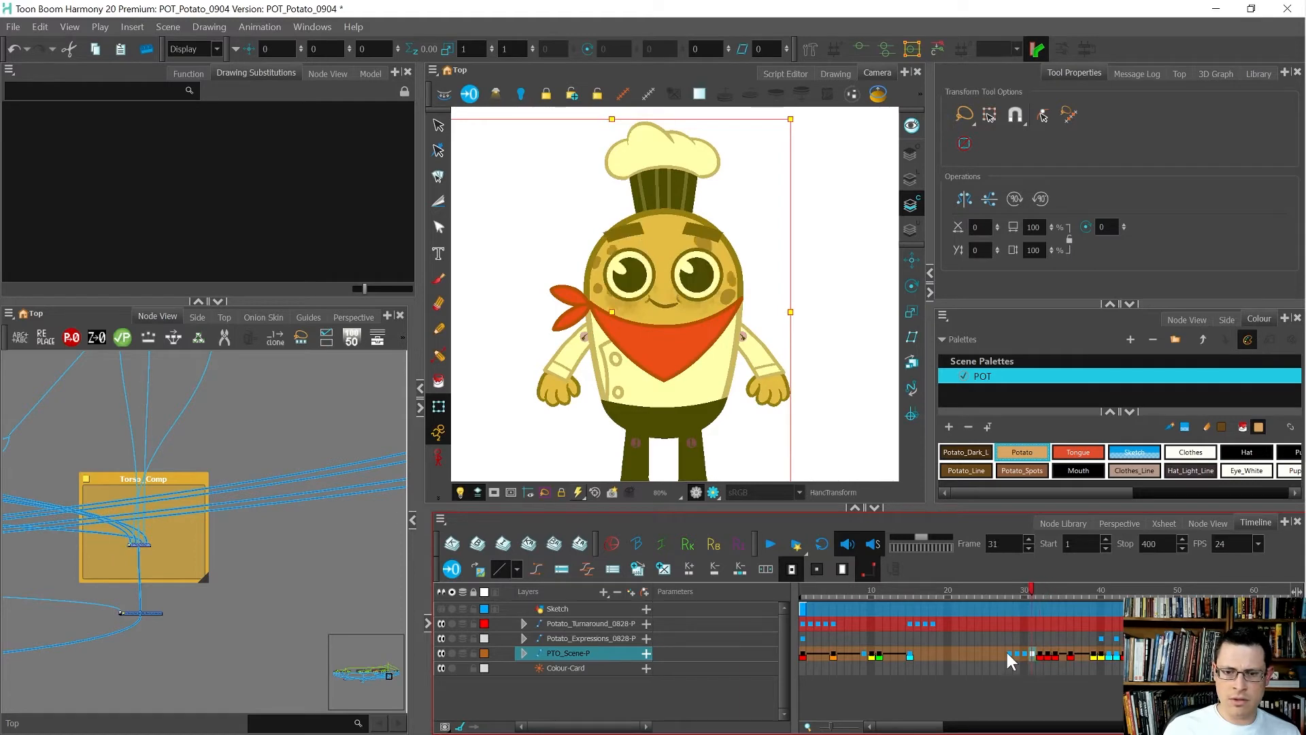
key("comma")
key("comma")
key("comma")
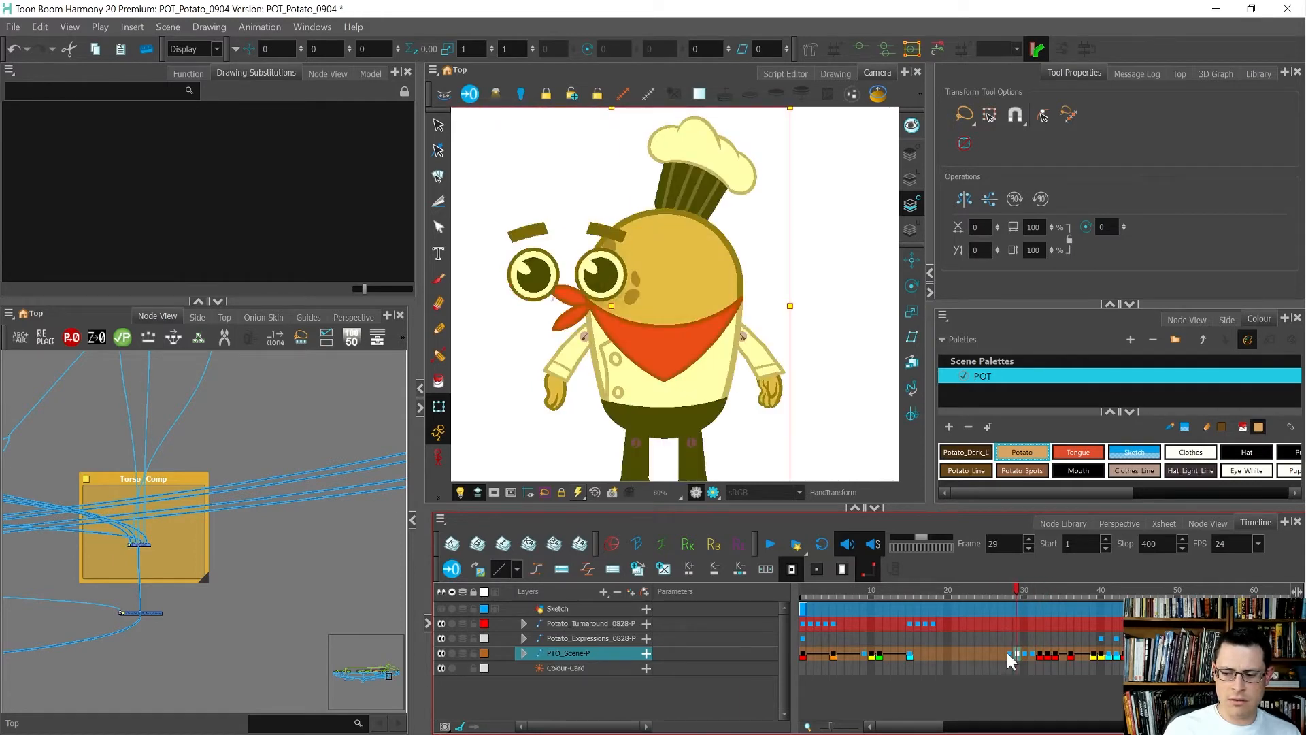
key("period")
key("period")
key("period")
key("period")
key("period")
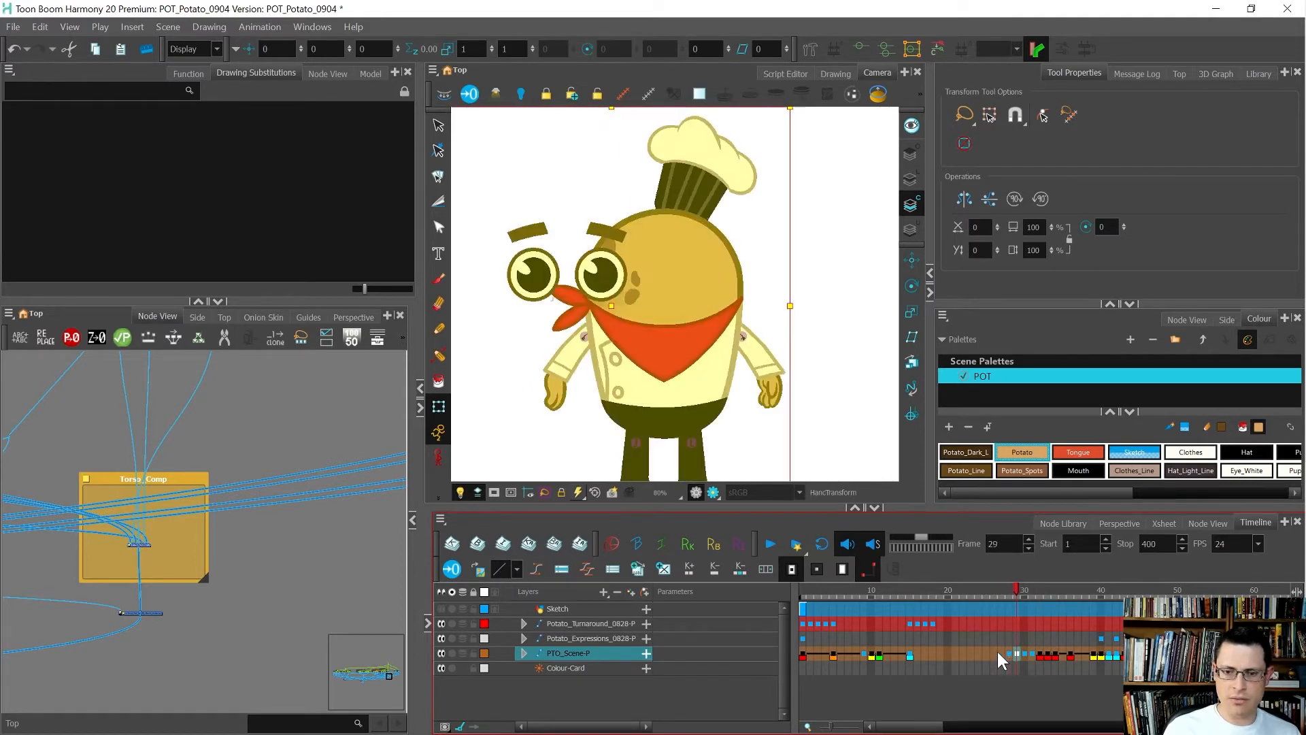
Step forward from frame 29 to frame 47 to examine the following head, eye and arm poses.
key("period")
key("period")
key("period")
key("period")
key("period")
key("period")
key("period")
key("period")
key("period")
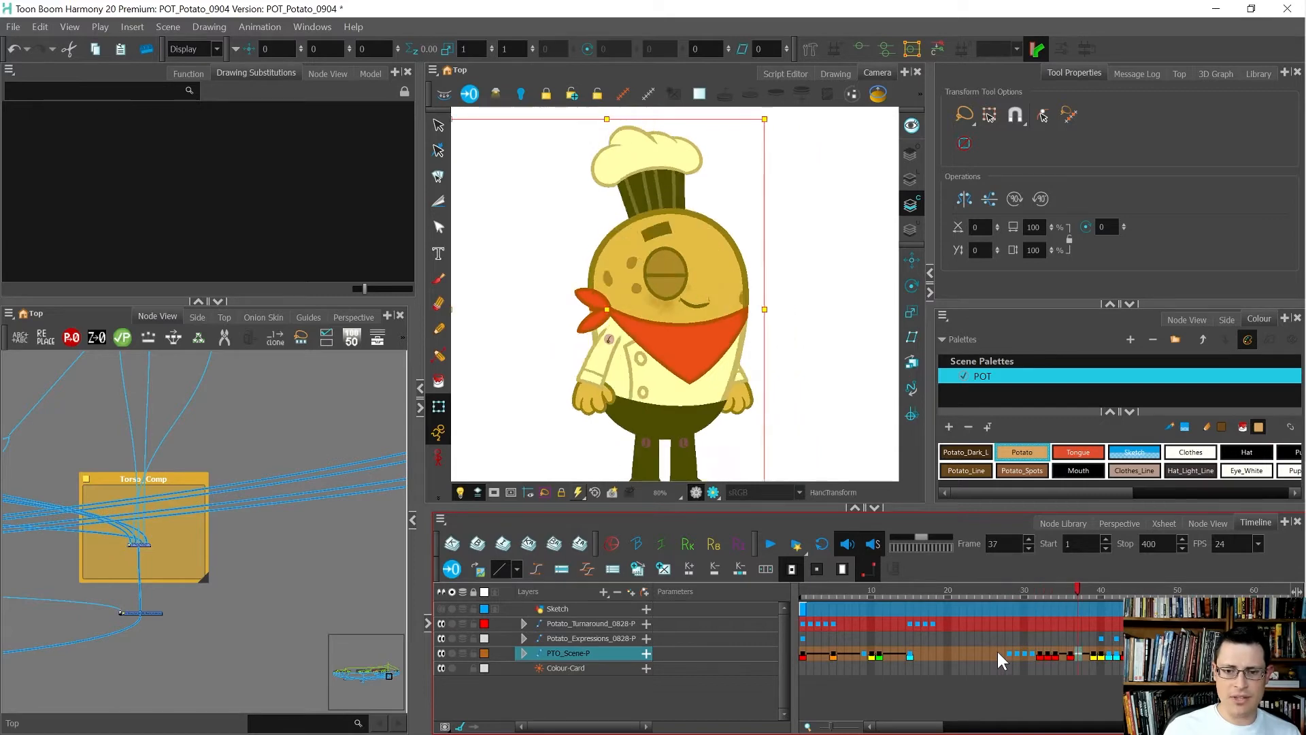
key("period")
key("period")
key("period")
key("period")
key("period")
key("period")
key("period")
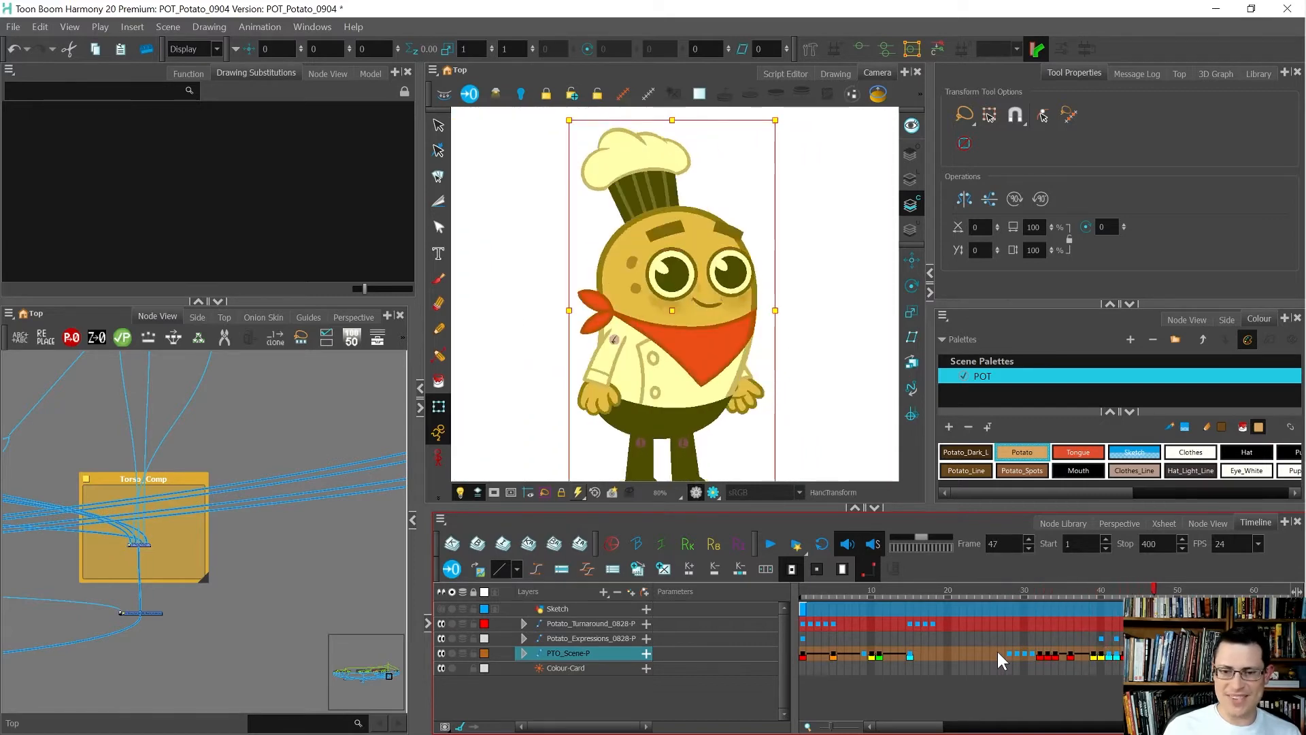
Step around frame 48 and inspect the last keys of PTO_Scene-P in the timeline.
key("comma")
key("comma")
key("period")
key("period")
key("period")
key("1")
scroll(966, 651, "right", 5)
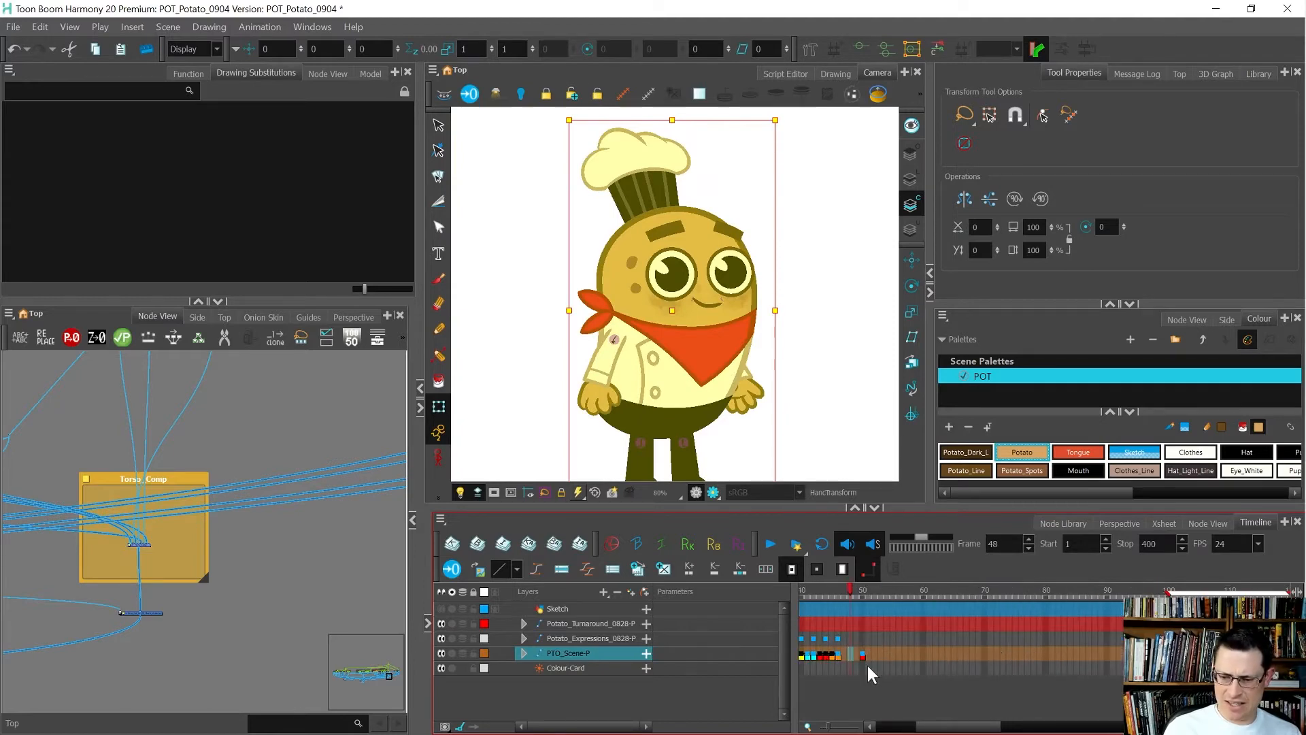
Step forward from frame 48 to frame 61 and back to frame 57 to examine the available hand drawings.
key("period")
key("period")
key("period")
key("period")
key("period")
key("period")
key("period")
key("period")
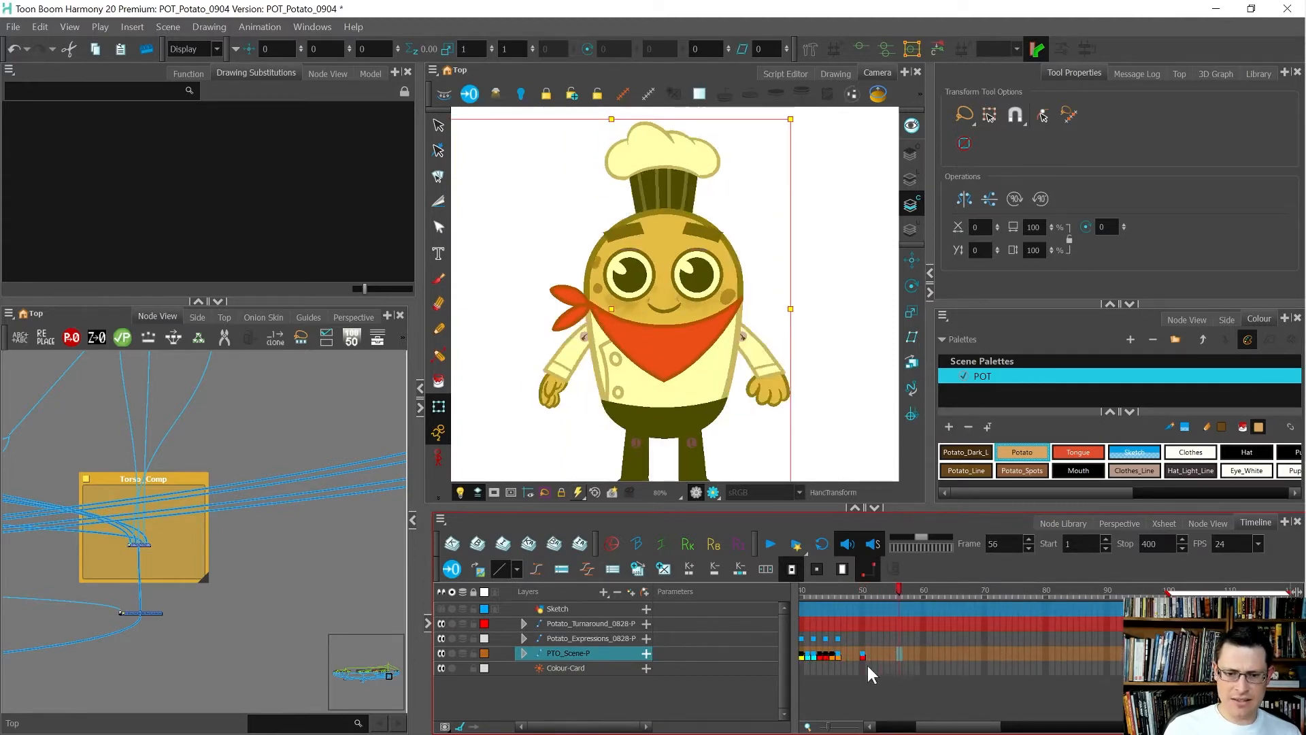
key("period")
key("period")
key("period")
key("period")
key("period")
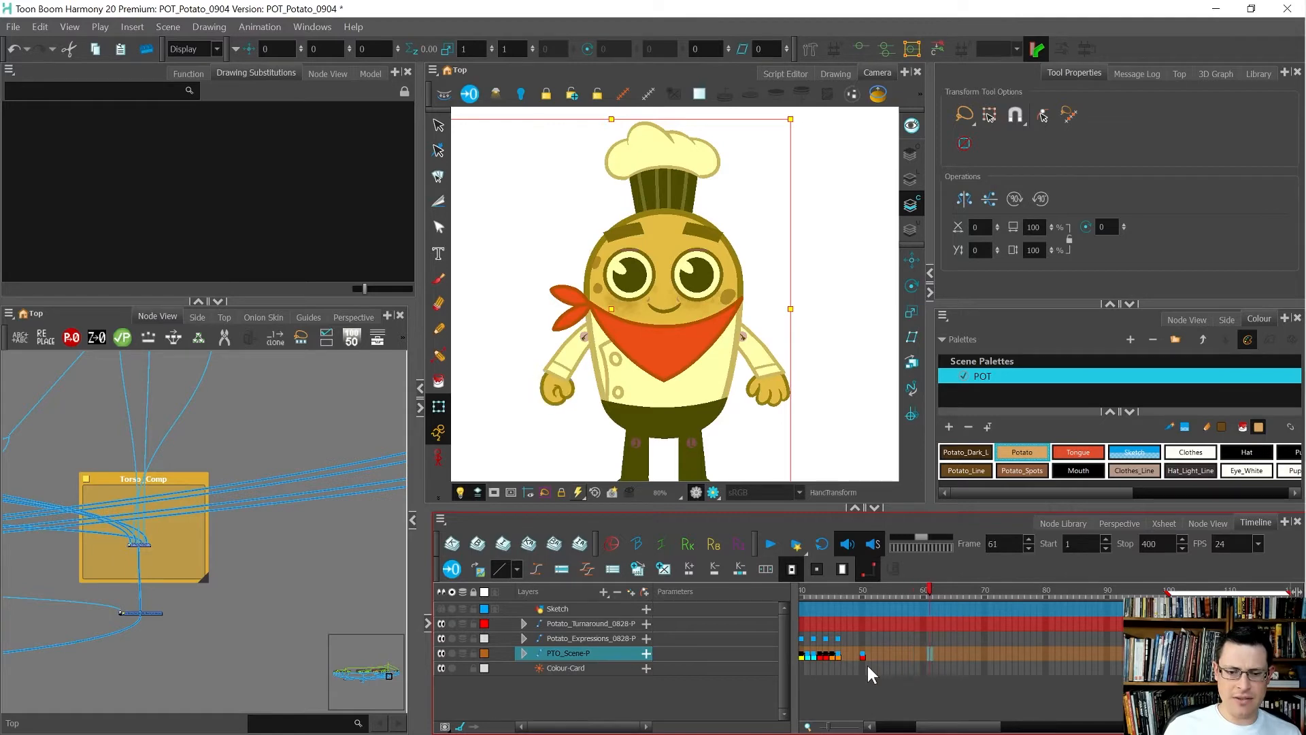
key("comma")
key("comma")
key("comma")
key("comma")
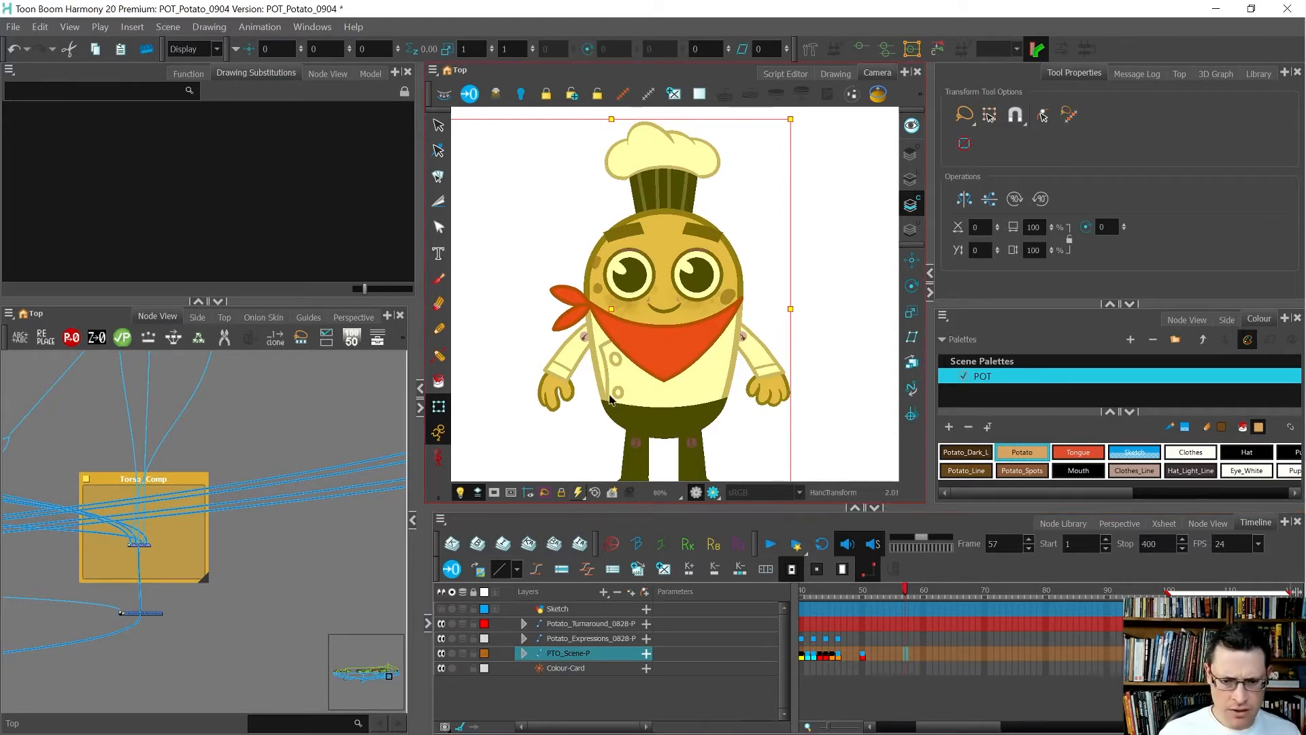
Select the hand on the bandana-knot side, tag its drawing layer in the timeline and show only tagged layers.
left_click(567, 390)
left_click(565, 447)
scroll(550, 378, "up", 3)
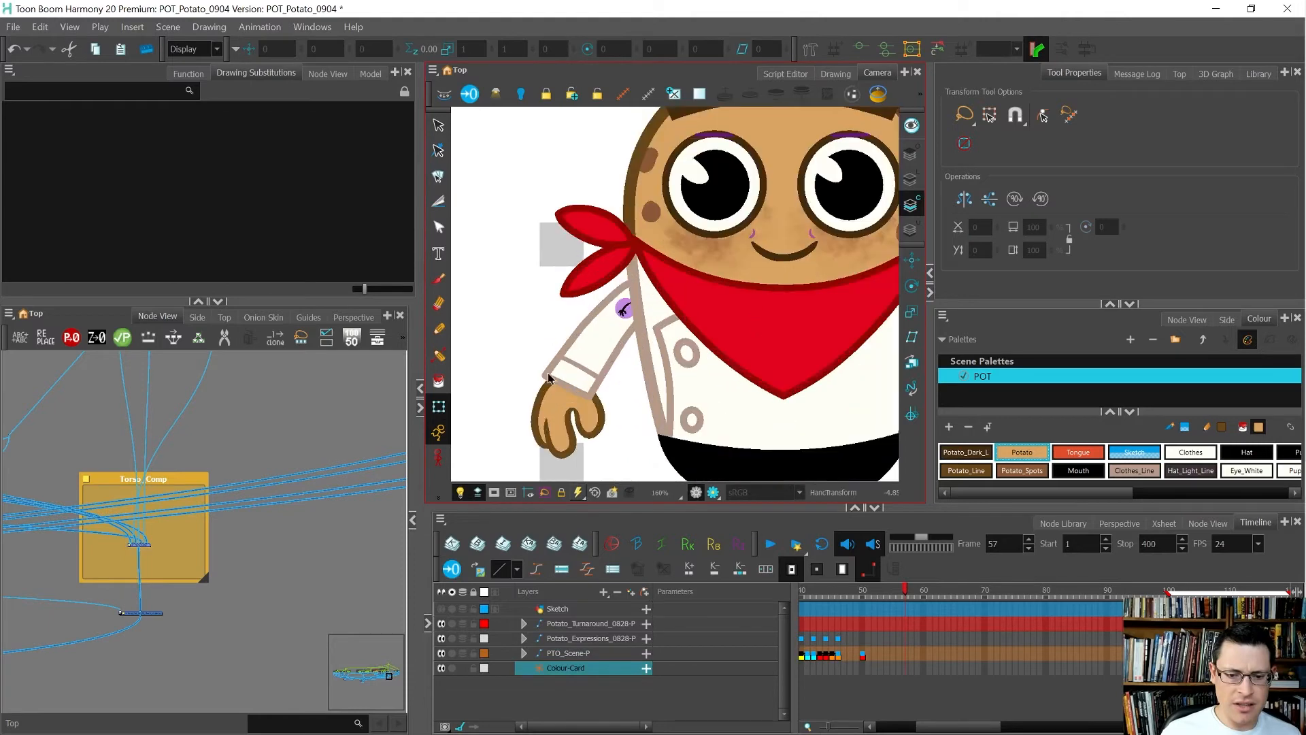
left_click(566, 406)
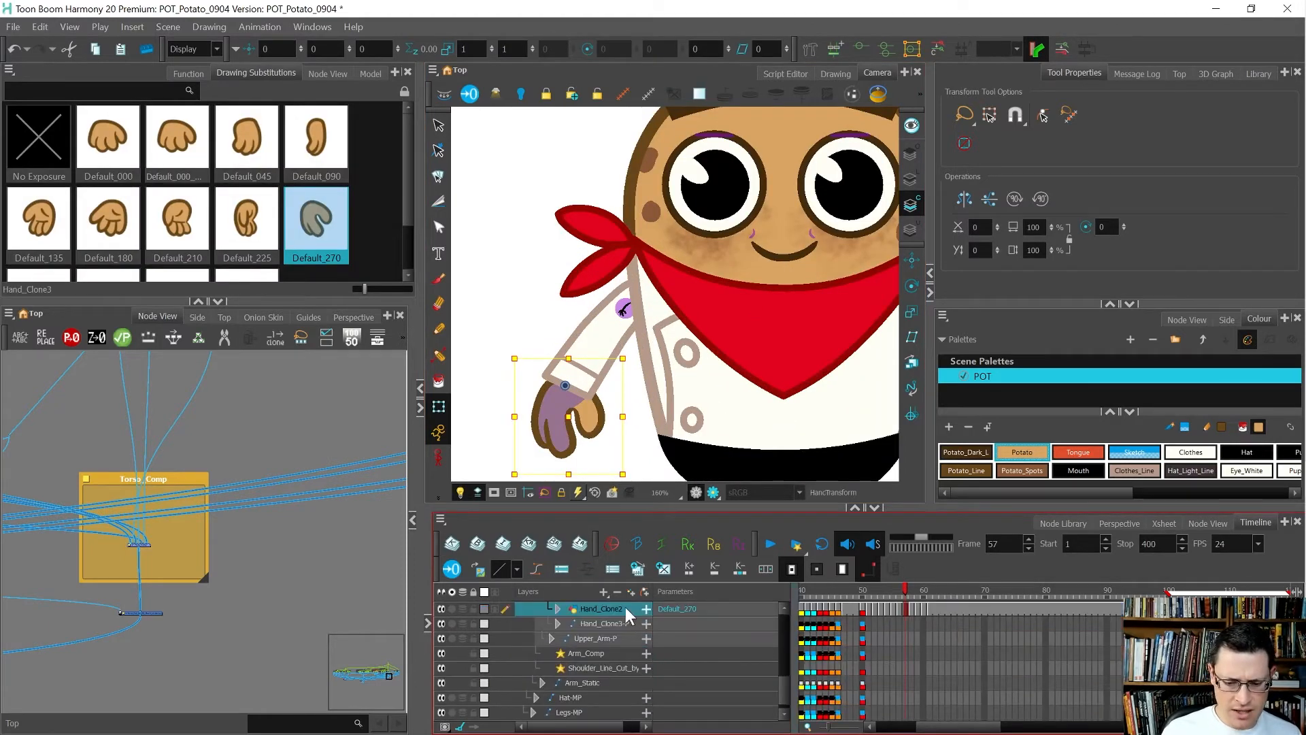
right_click(626, 607)
mouse_move(707, 393)
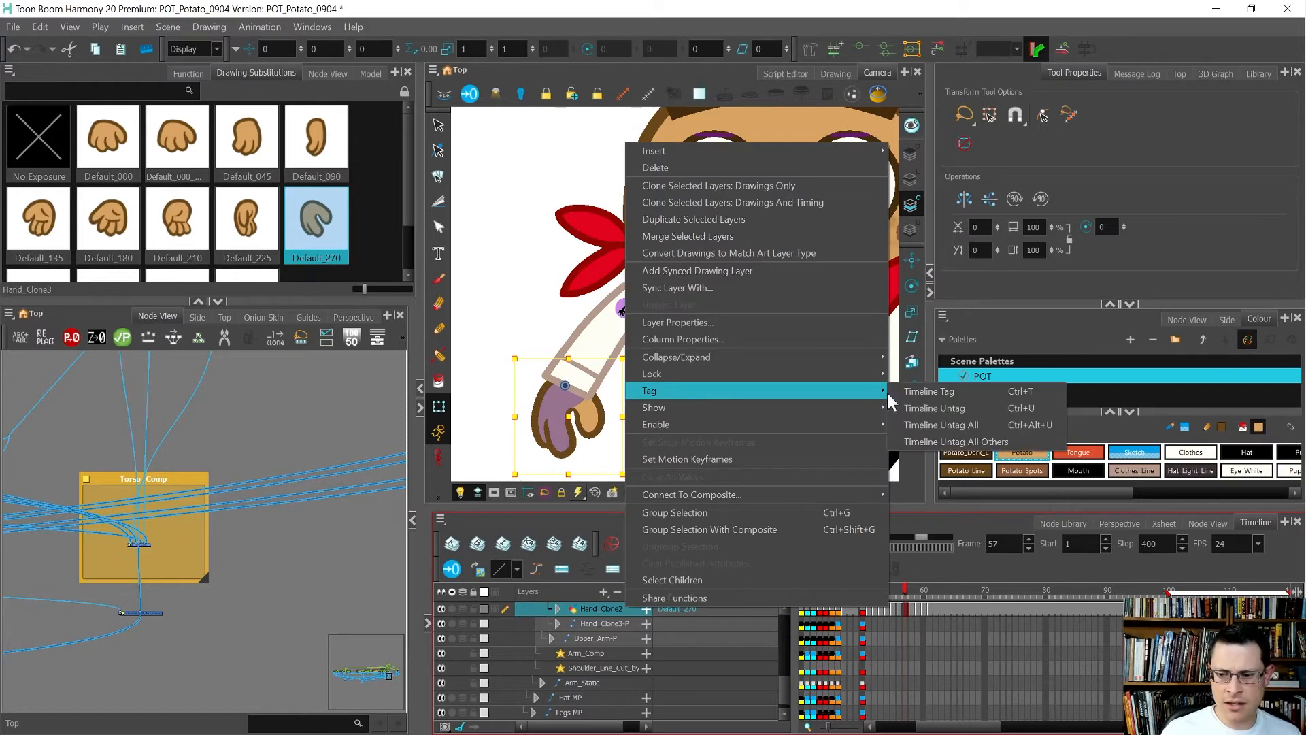
left_click(911, 391)
left_click(444, 727)
left_click(497, 716)
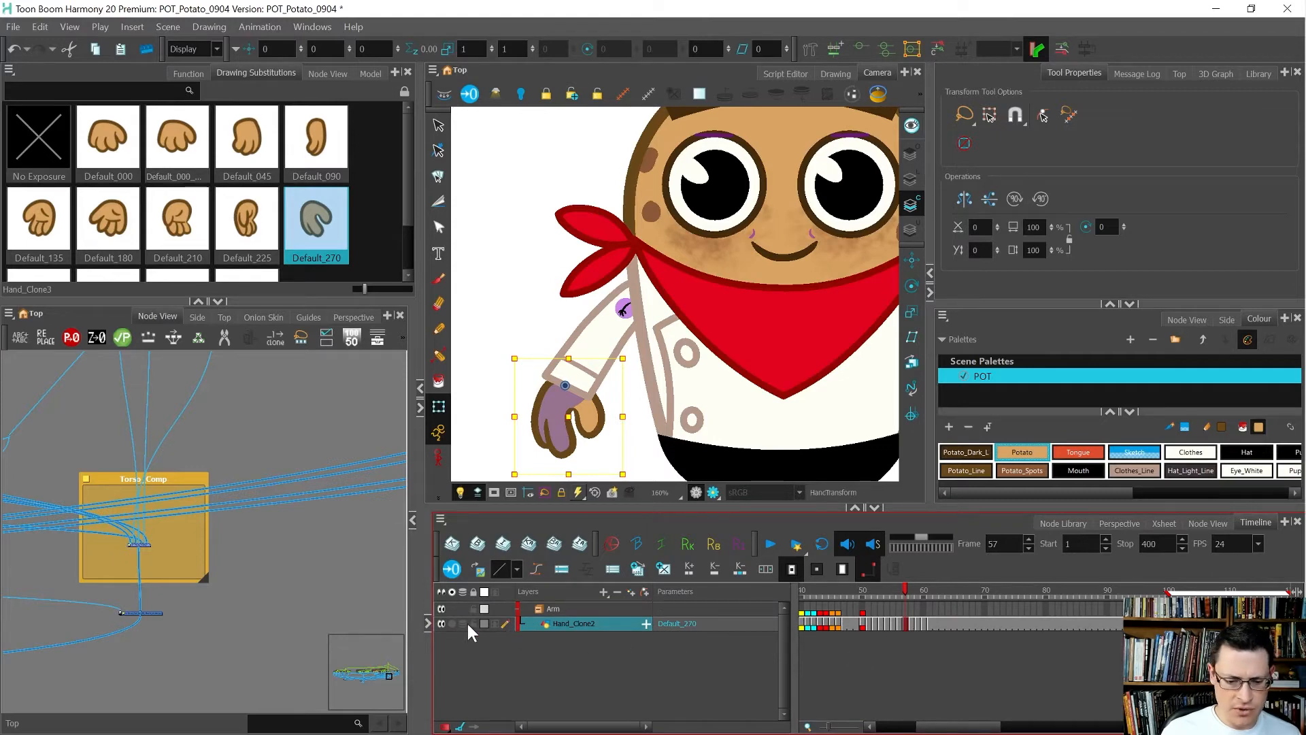
Show drawing thumbnails for the hand layer and enlarge the timeline around frame 57 to fit the Fist drawings.
left_click(495, 623)
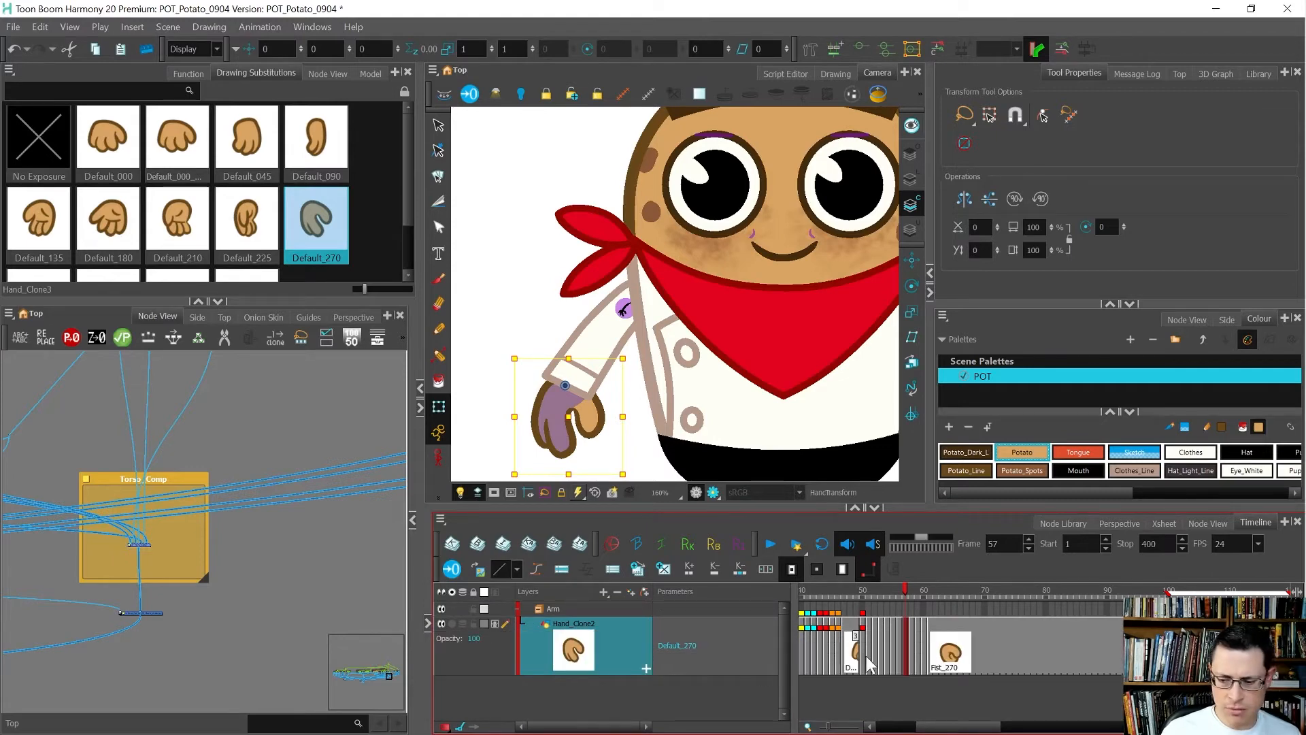
scroll(913, 643, "up", 6)
scroll(899, 646, "down", 2)
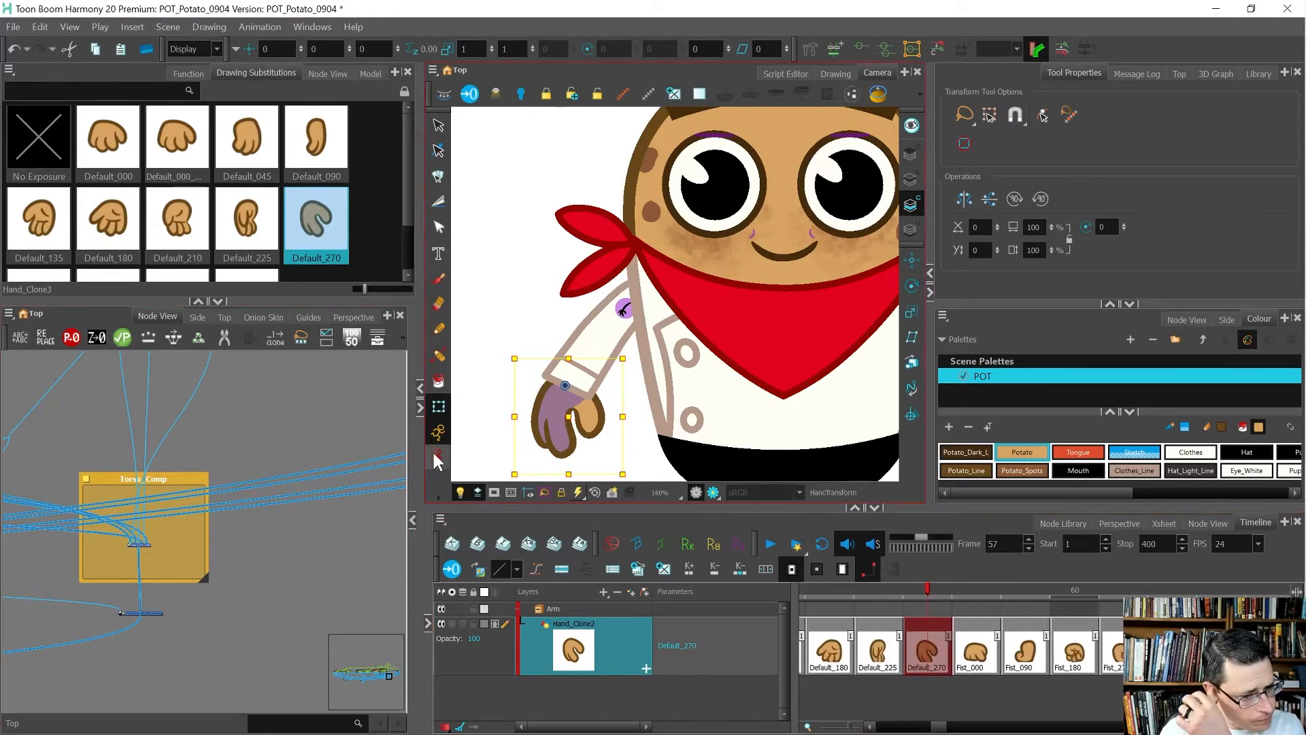
left_click_drag(422, 453, 259, 453)
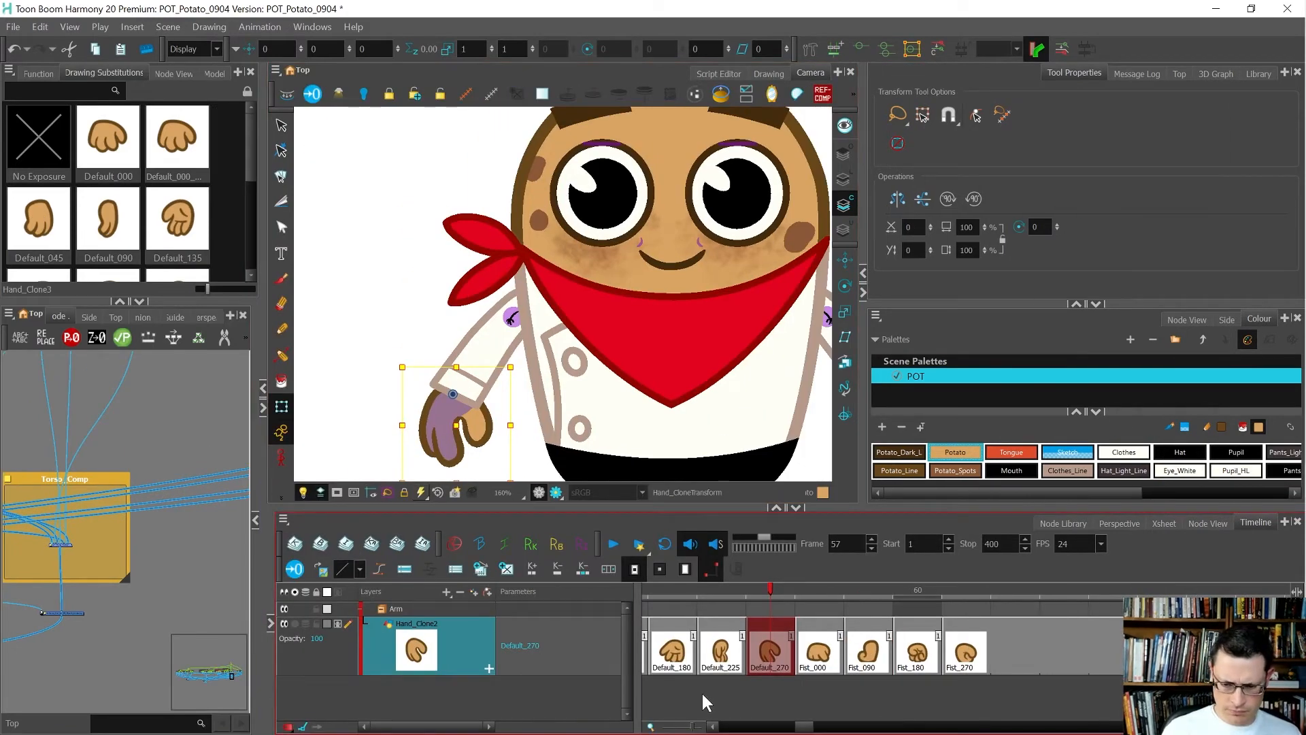
left_click_drag(799, 728, 793, 727)
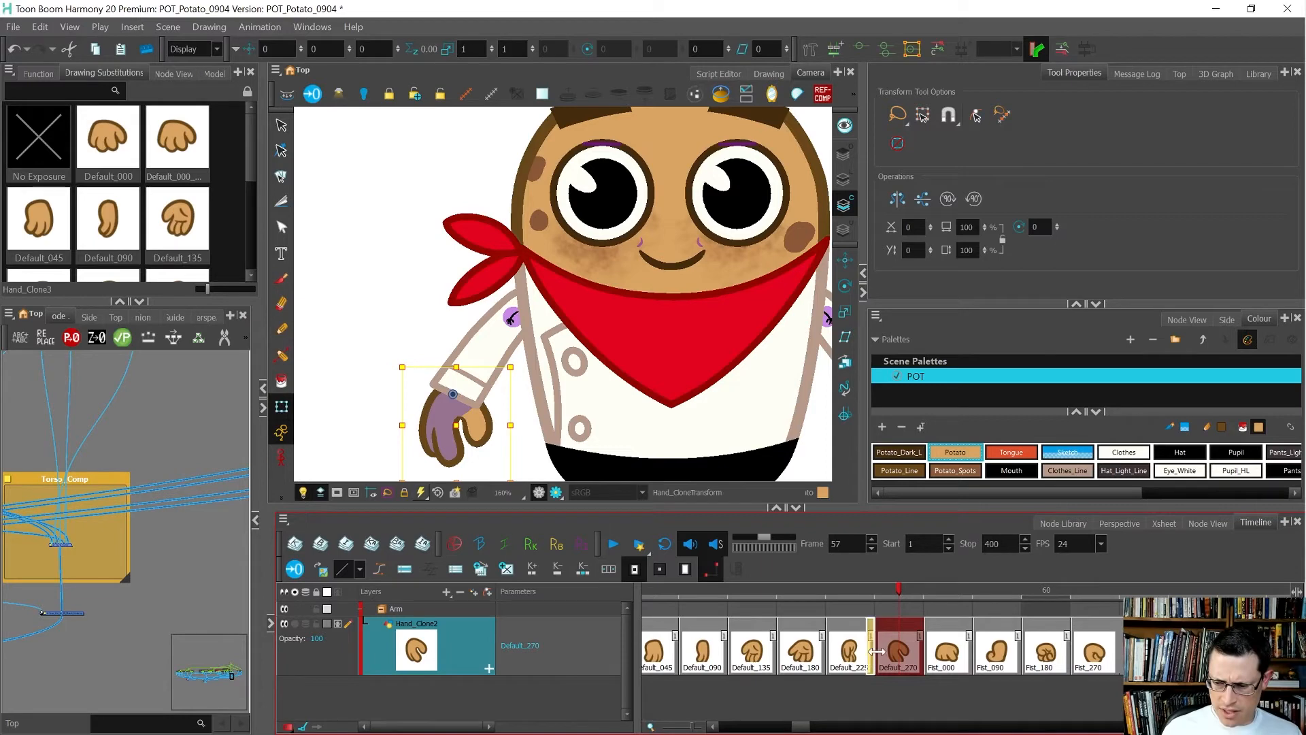
Shift the later Fist exposures along the hand layer, moving Fist_090 to frame 60 so Fist_000 holds through frame 59.
left_click(959, 664)
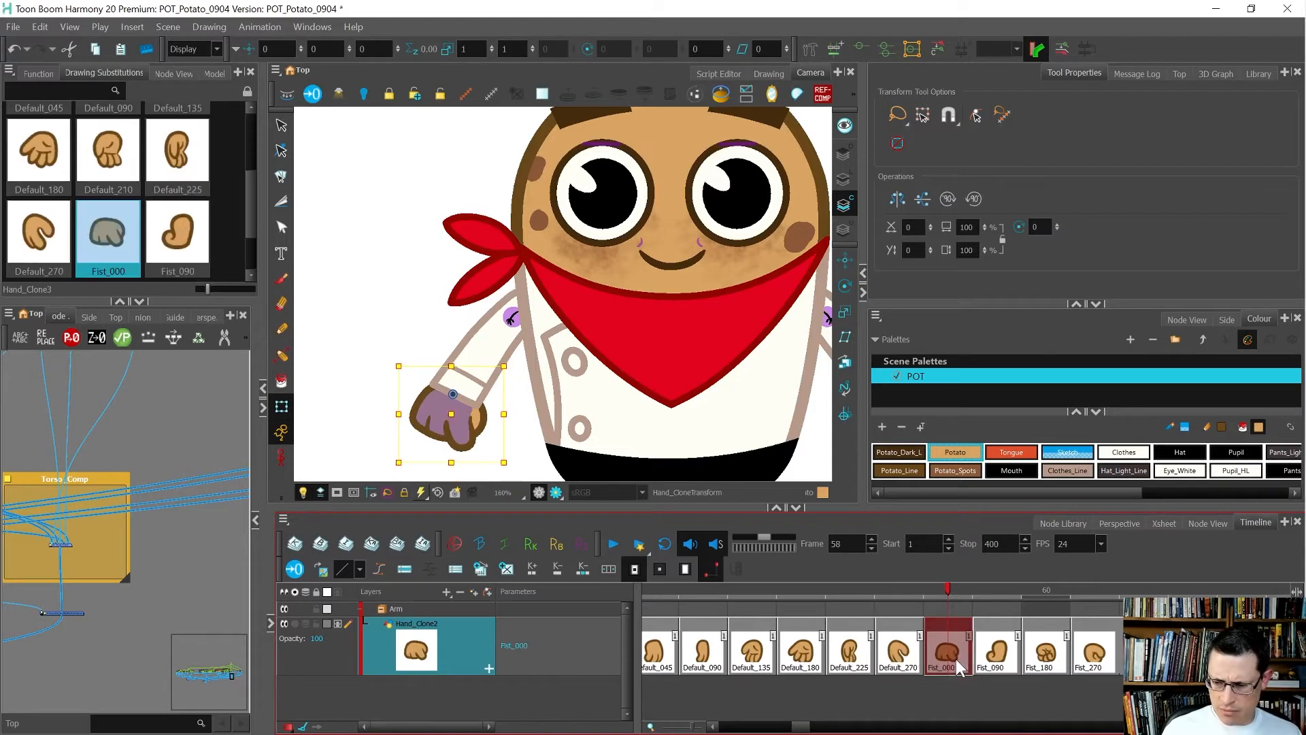
left_click(1092, 638)
left_click_drag(1092, 643, 1143, 653)
left_click(1053, 652)
left_click_drag(1052, 657, 1114, 665)
left_click(1008, 660)
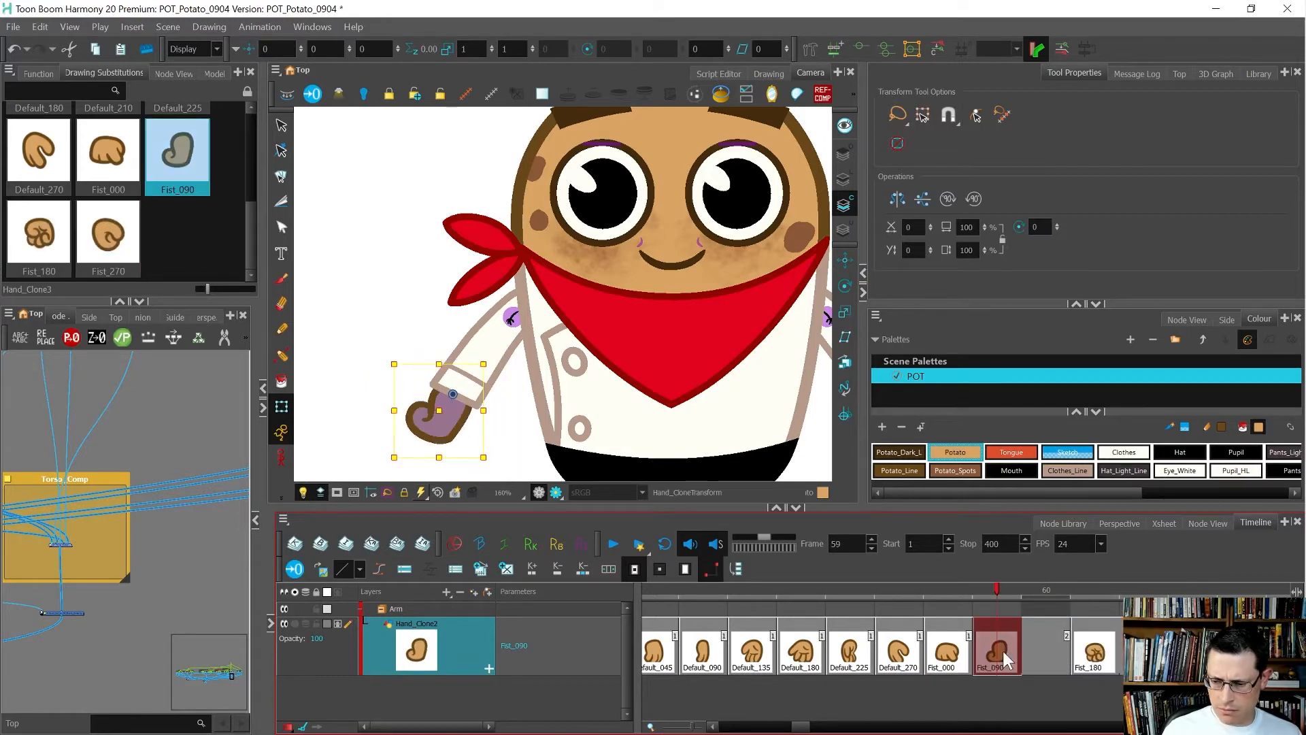
left_click_drag(1007, 659, 1044, 658)
left_click(1193, 654)
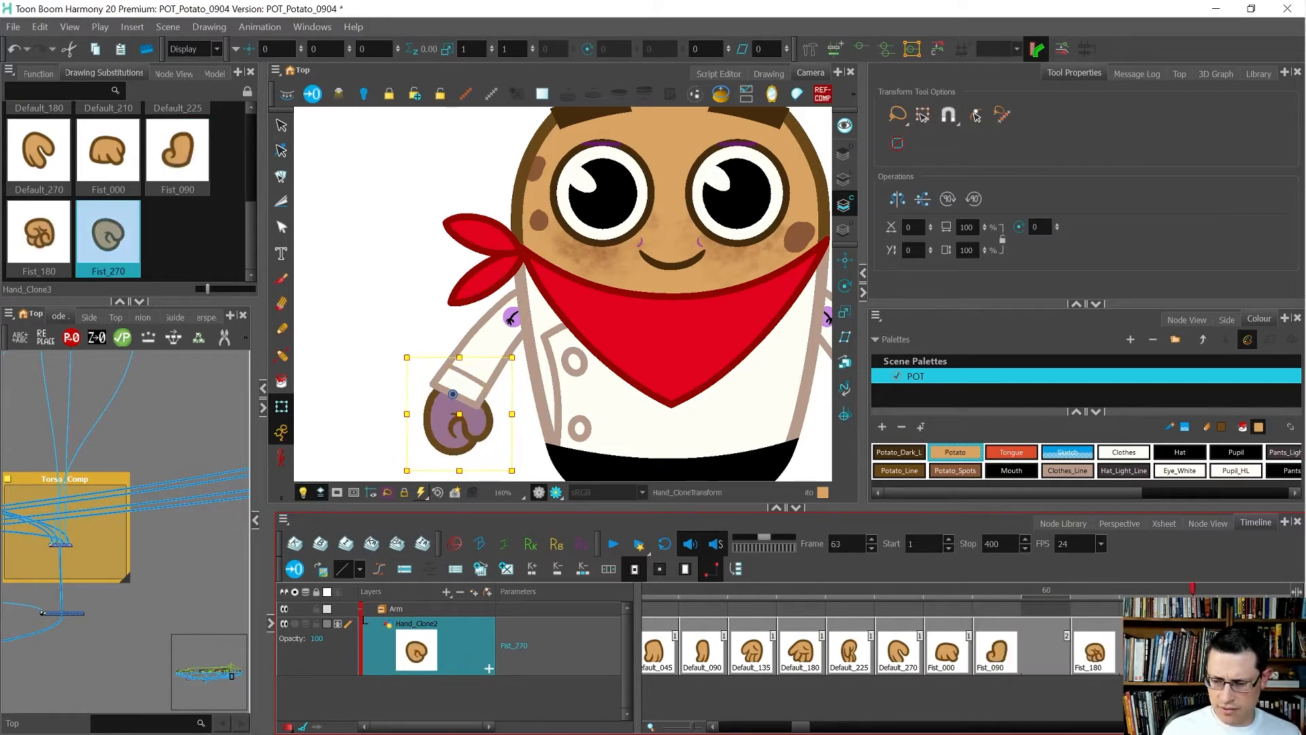
left_click_drag(1002, 663, 1025, 652)
left_click(989, 661)
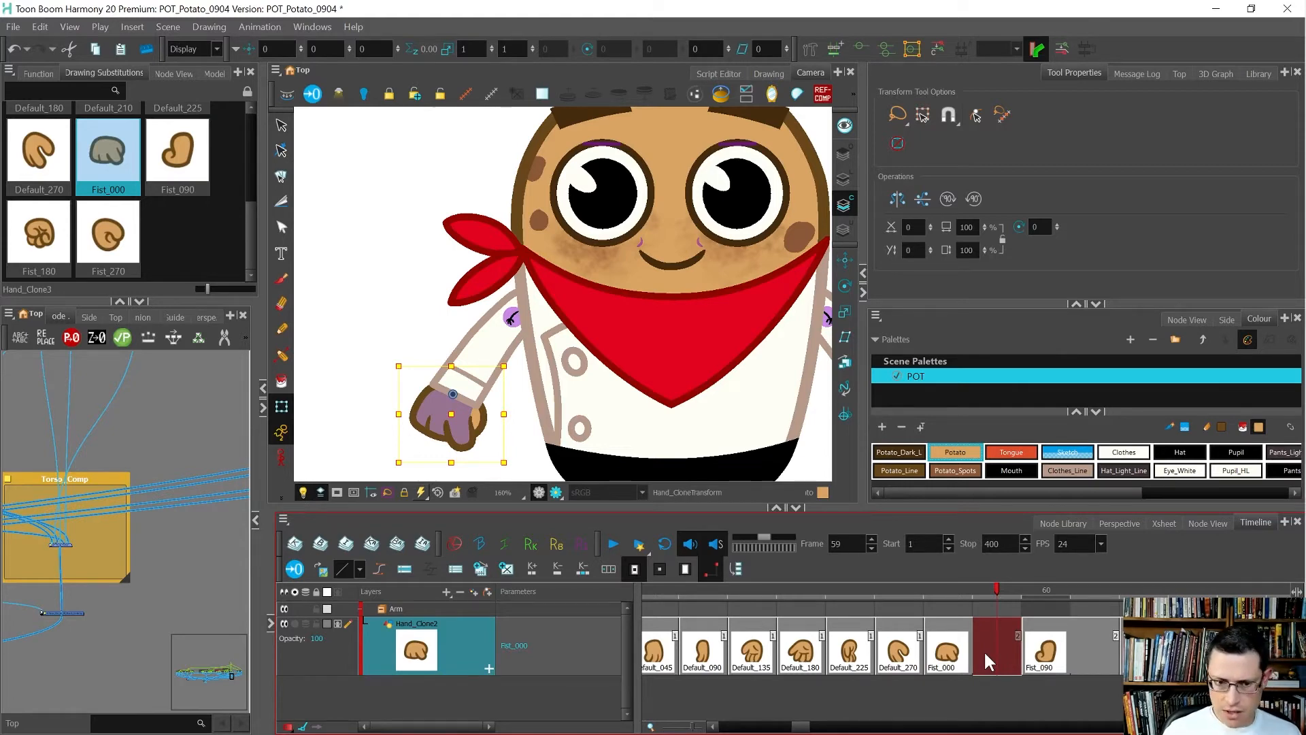
Duplicate the Fist_000 drawing at frame 59 and open the copy in the Drawing view with all art layers previewed.
key("alt+shift+d")
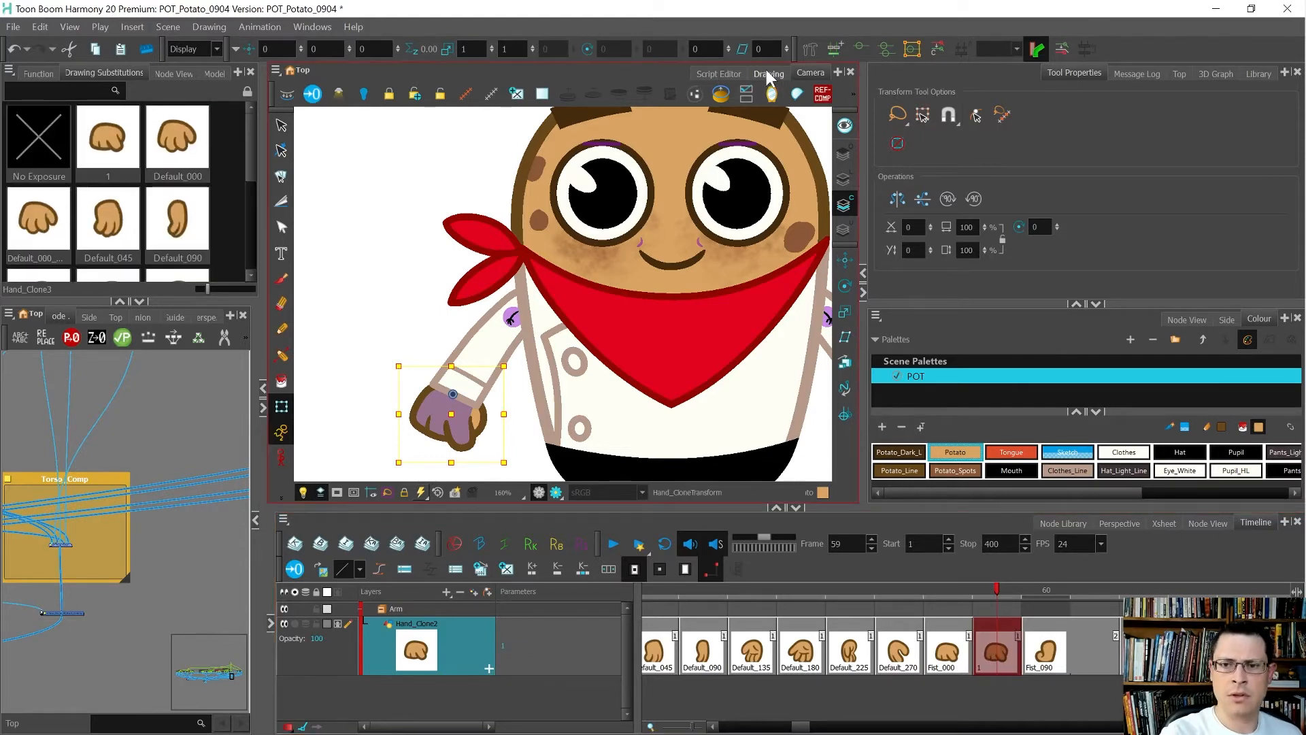
left_click(768, 73)
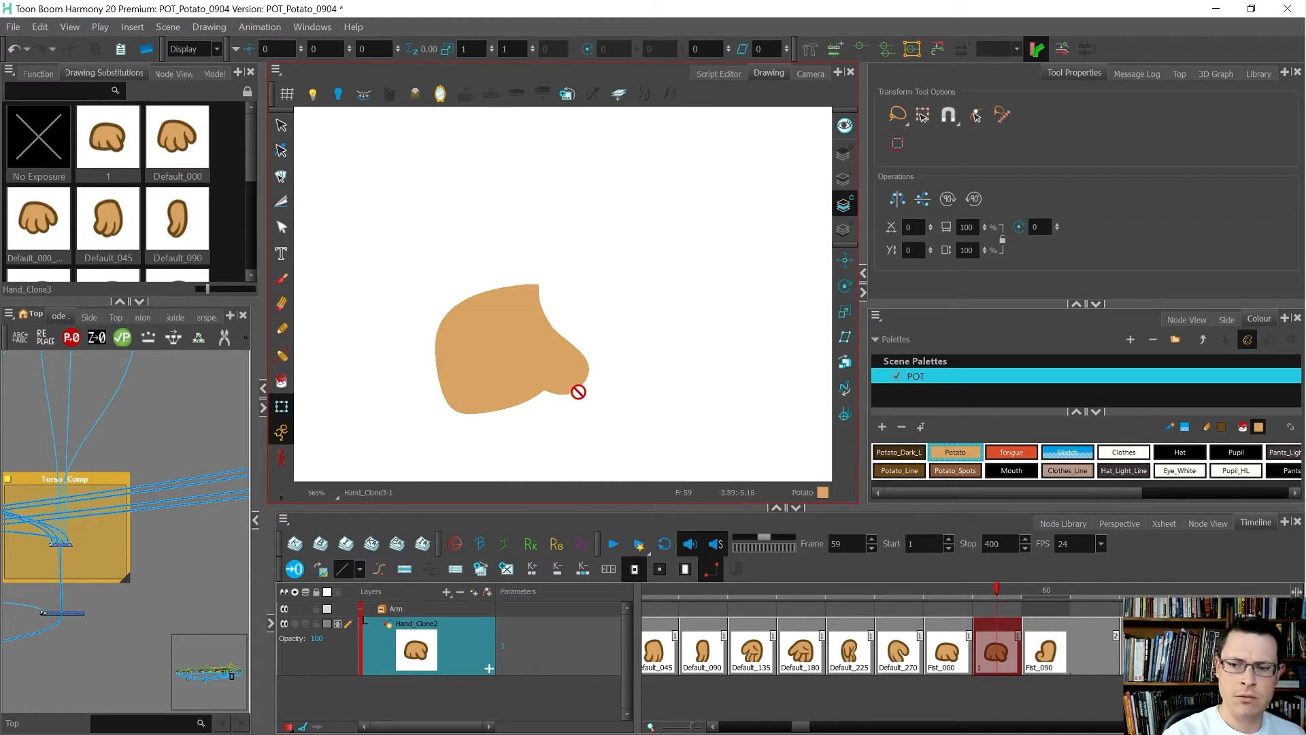
left_click(844, 125)
mouse_move(668, 337)
left_mouse_down()
mouse_move(691, 379)
mouse_move(633, 451)
left_mouse_up()
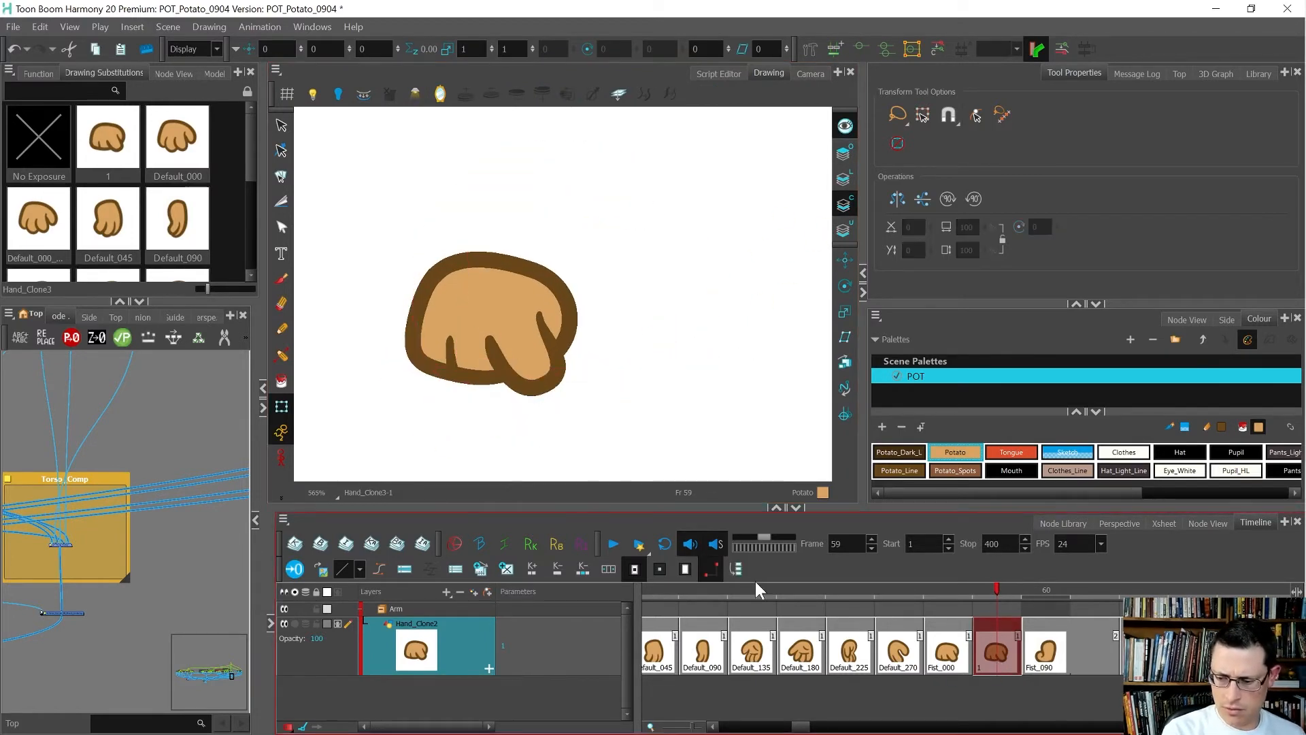
Sketch a pointing finger extending below the fist on the overlay art with the size 12 Soft Lead brush in the Sketch colour.
key("alt+b")
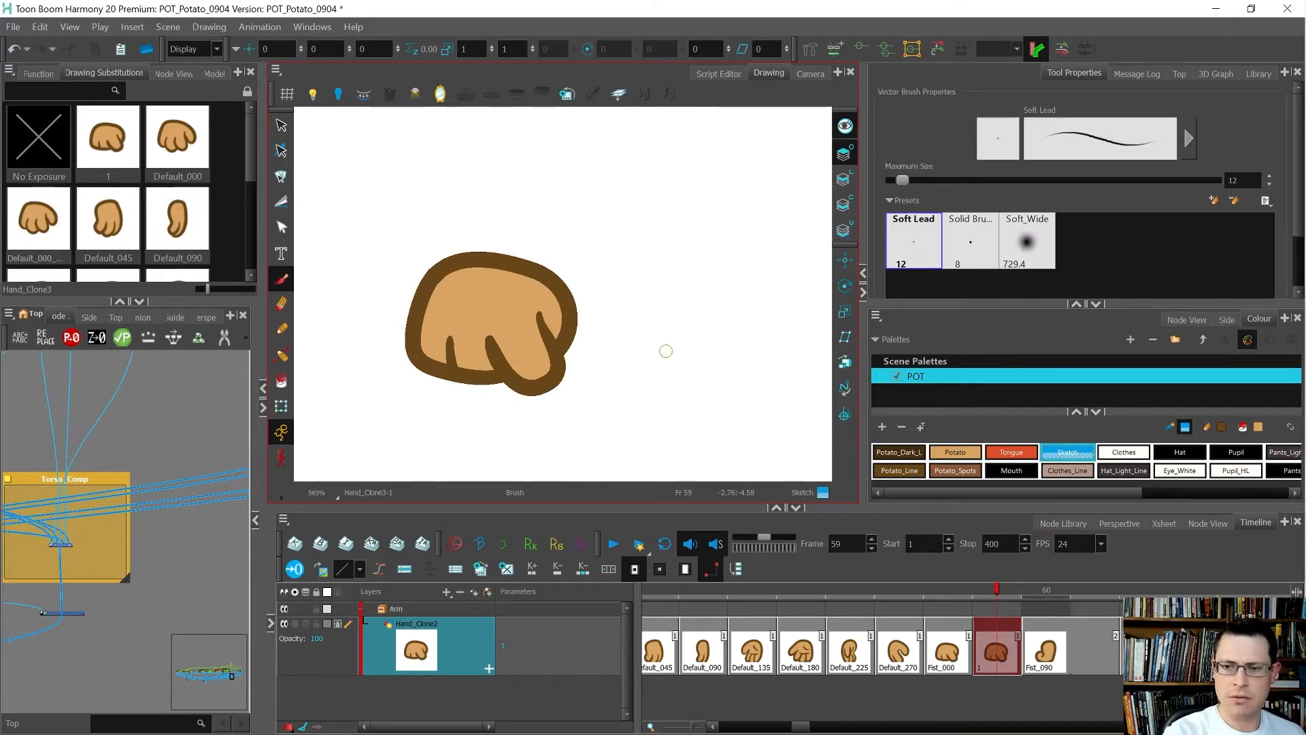
left_click(844, 125)
left_click(844, 180)
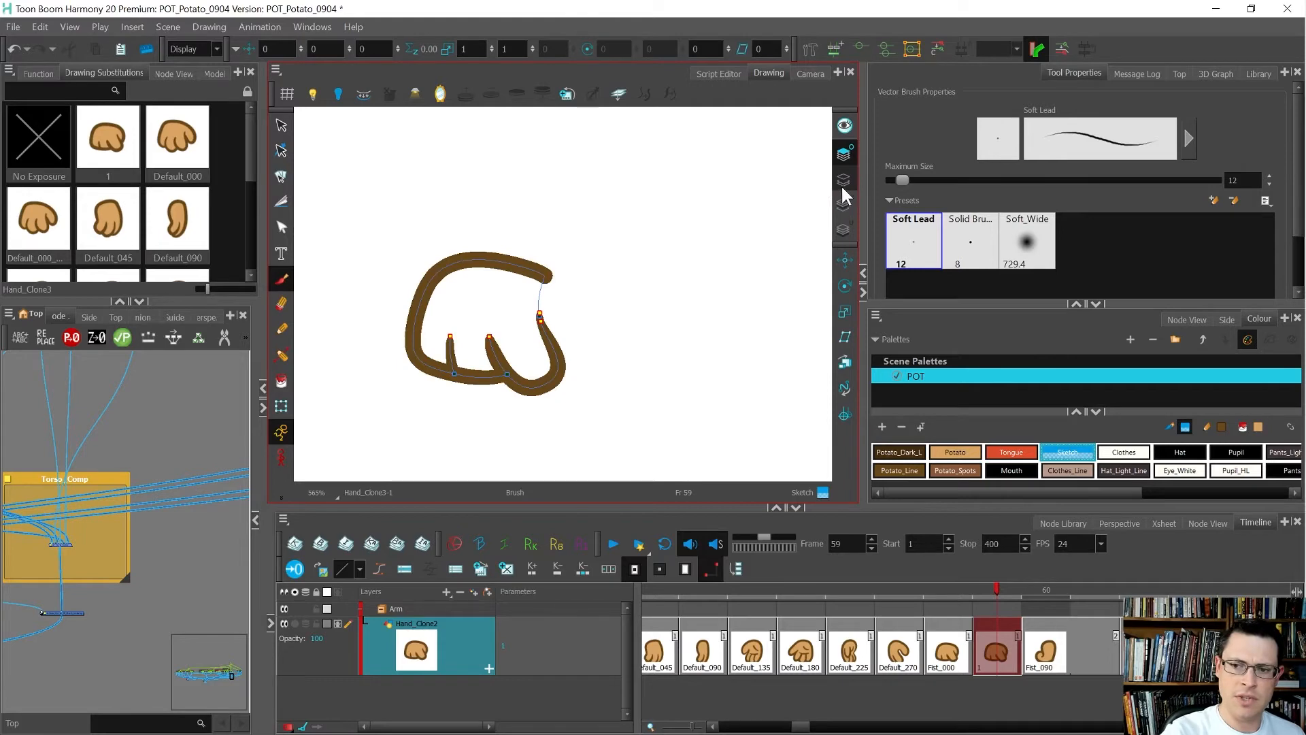
left_click(844, 125)
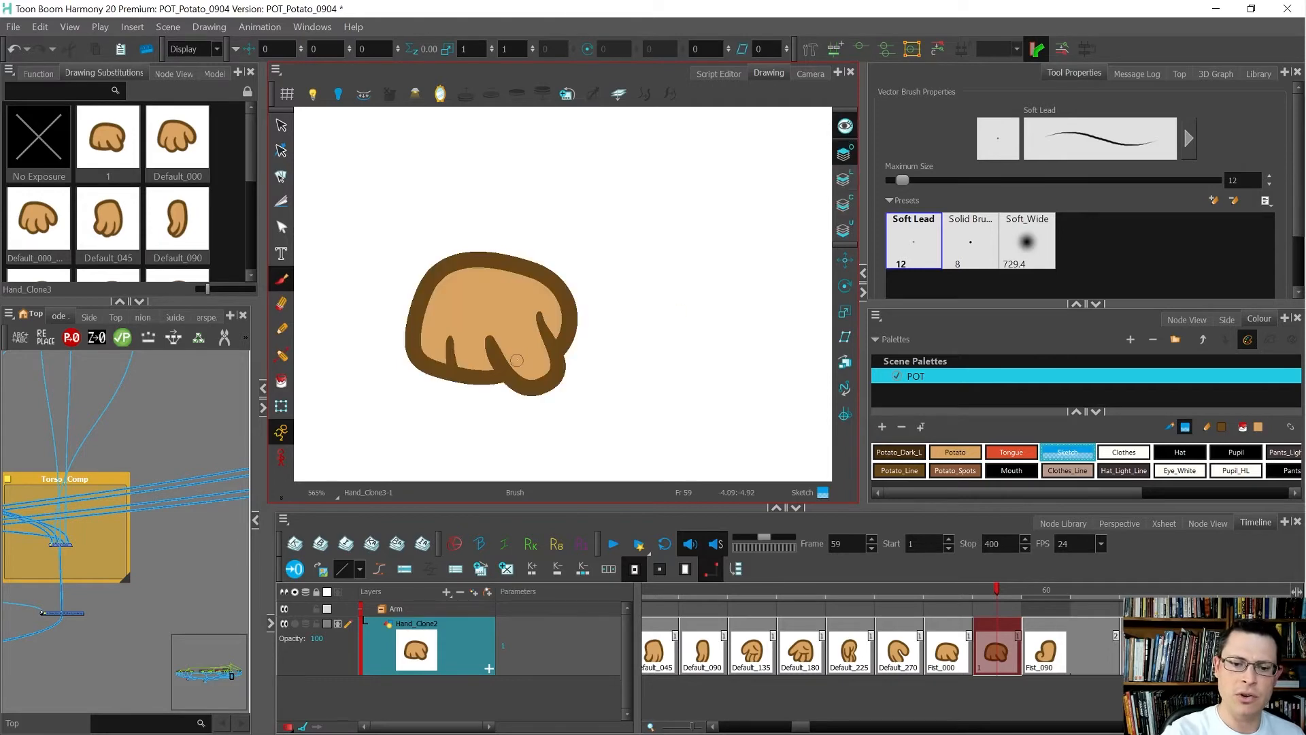
left_click_drag(490, 428, 486, 348)
mouse_move(535, 407)
left_mouse_down()
mouse_move(485, 348)
mouse_move(535, 411)
mouse_move(516, 417)
left_mouse_up()
left_click_drag(487, 347, 503, 424)
left_click_drag(484, 375, 512, 427)
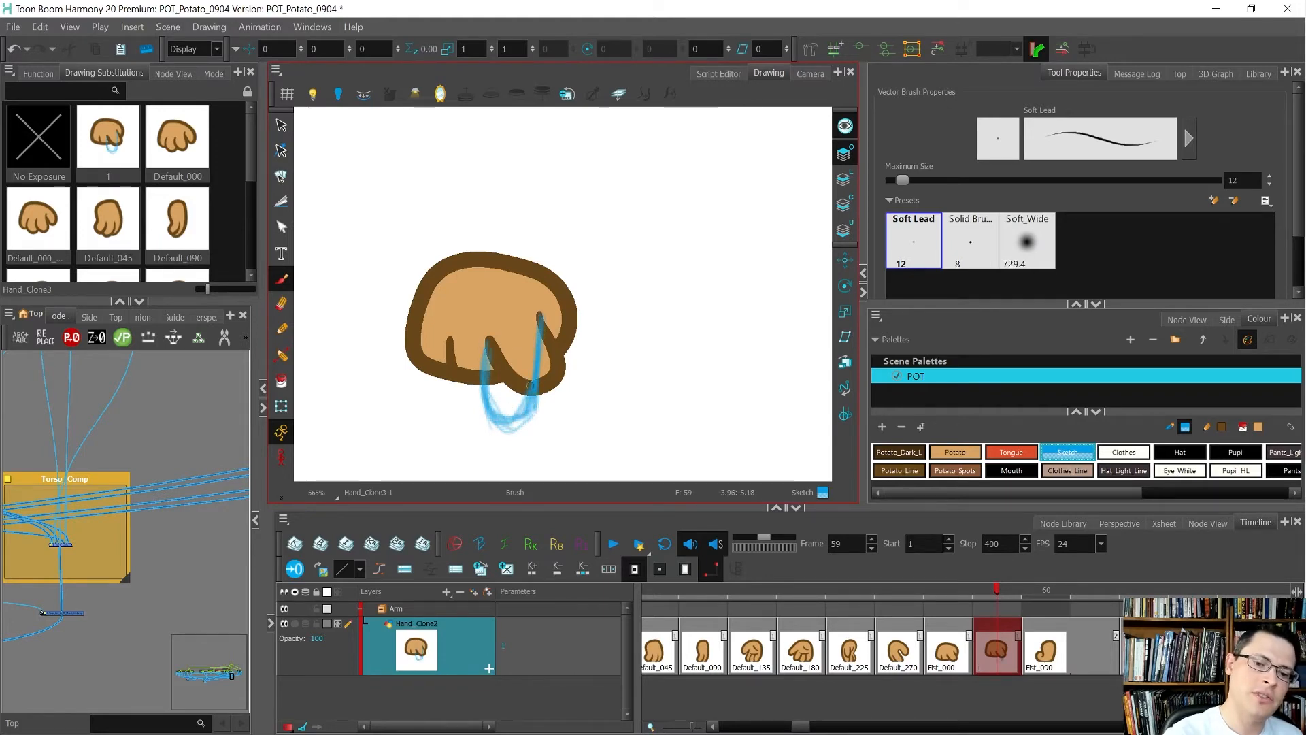
Remove the old curled finger's outline from the fist's line art.
key("alt+s")
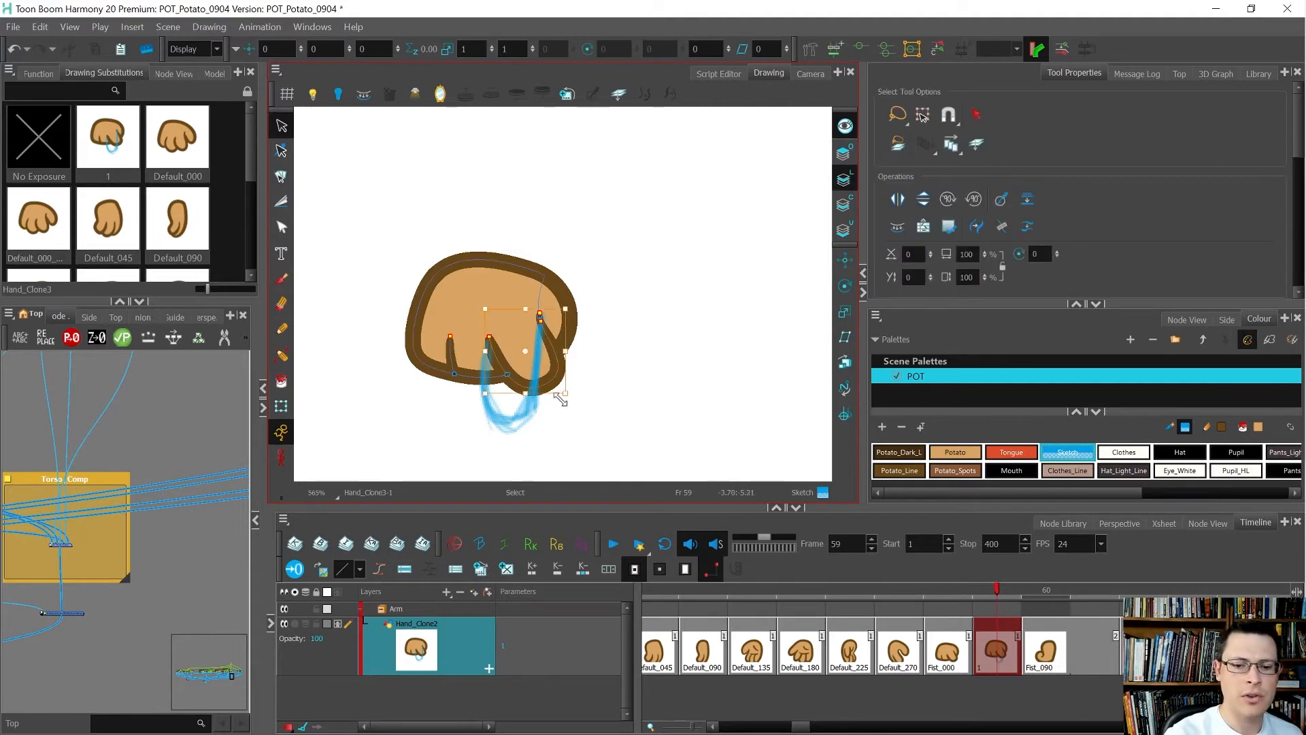
left_click_drag(611, 320, 645, 402)
scroll(601, 339, "up", 1)
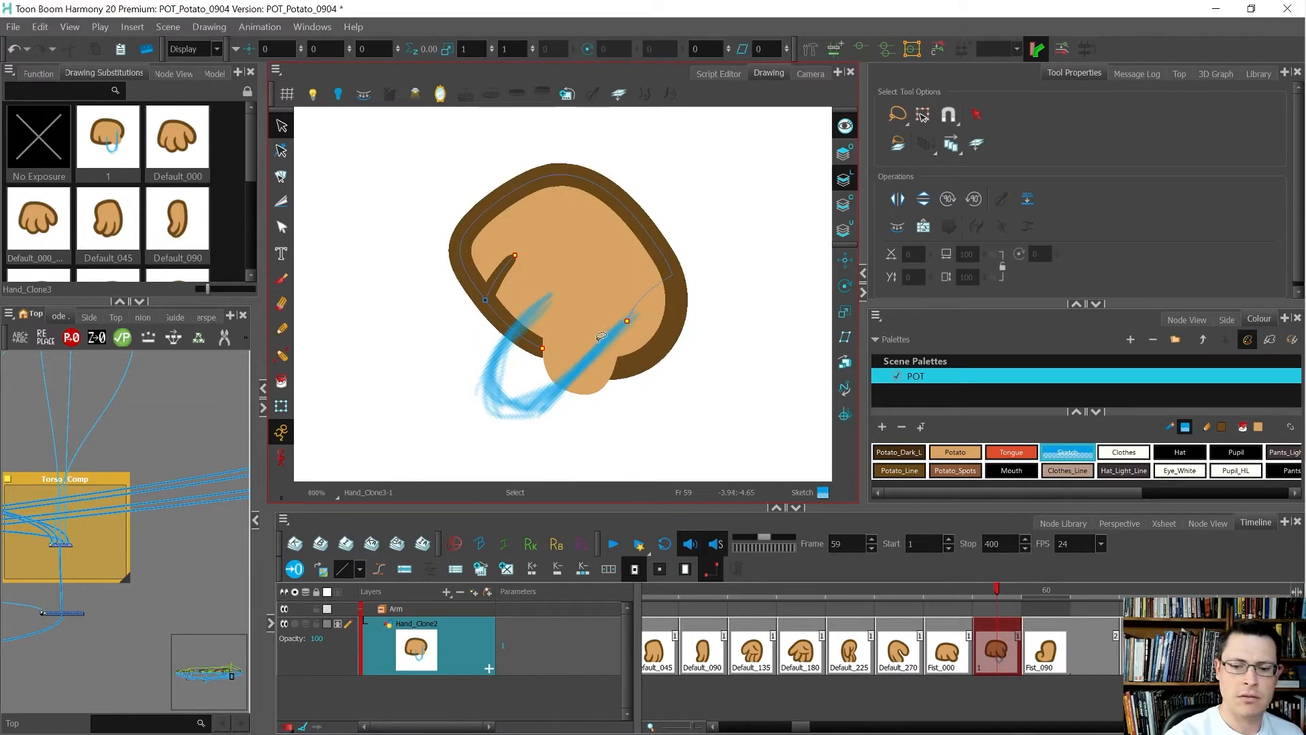
Trace the sketched finger with the 15p pencil in Potato_Line and move the outline to the overlay art.
left_click(281, 329)
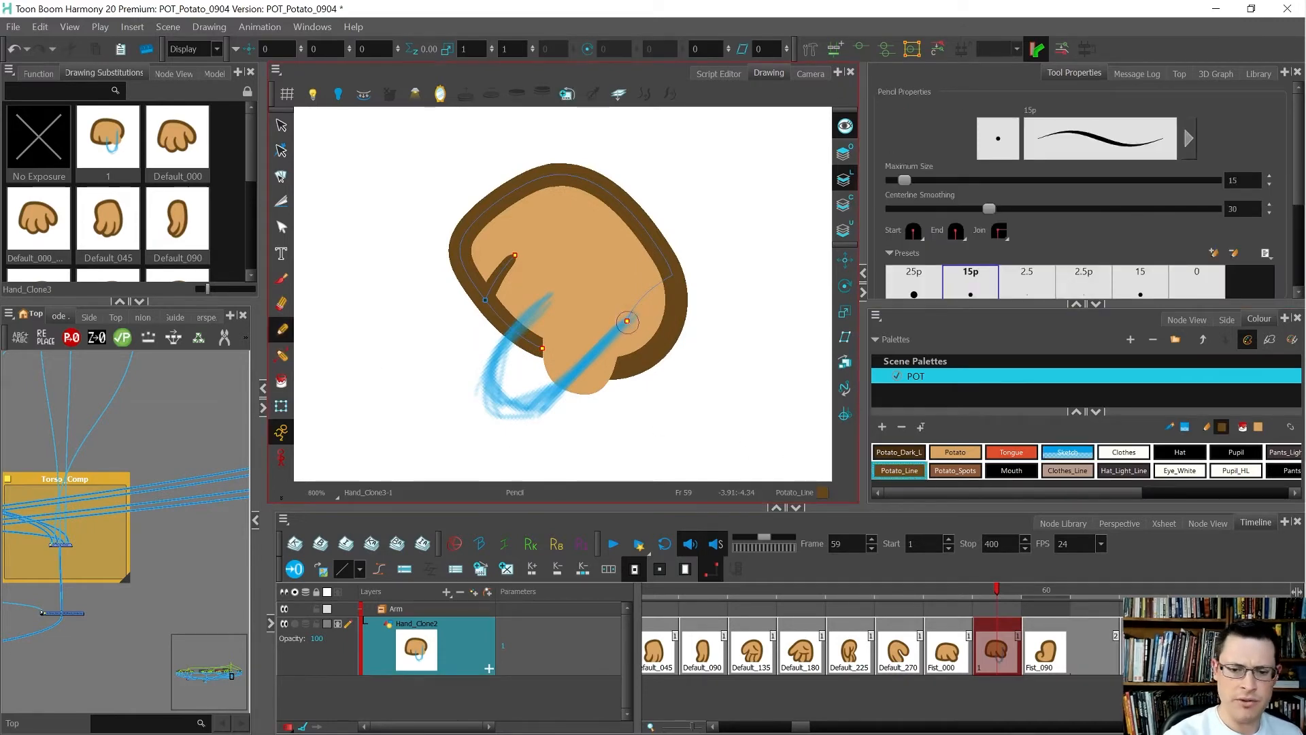
mouse_move(633, 314)
left_mouse_down()
mouse_move(552, 394)
mouse_move(513, 407)
mouse_move(491, 377)
mouse_move(553, 300)
left_mouse_up()
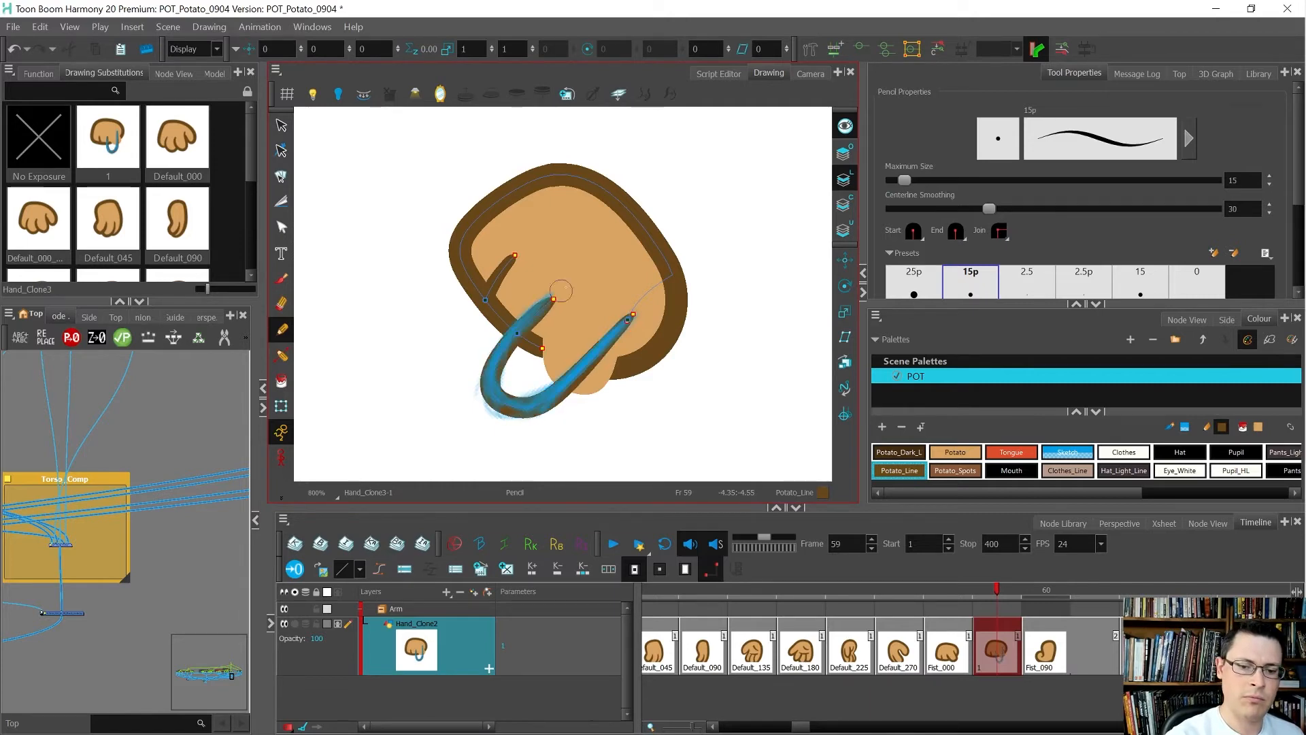
key("alt+s")
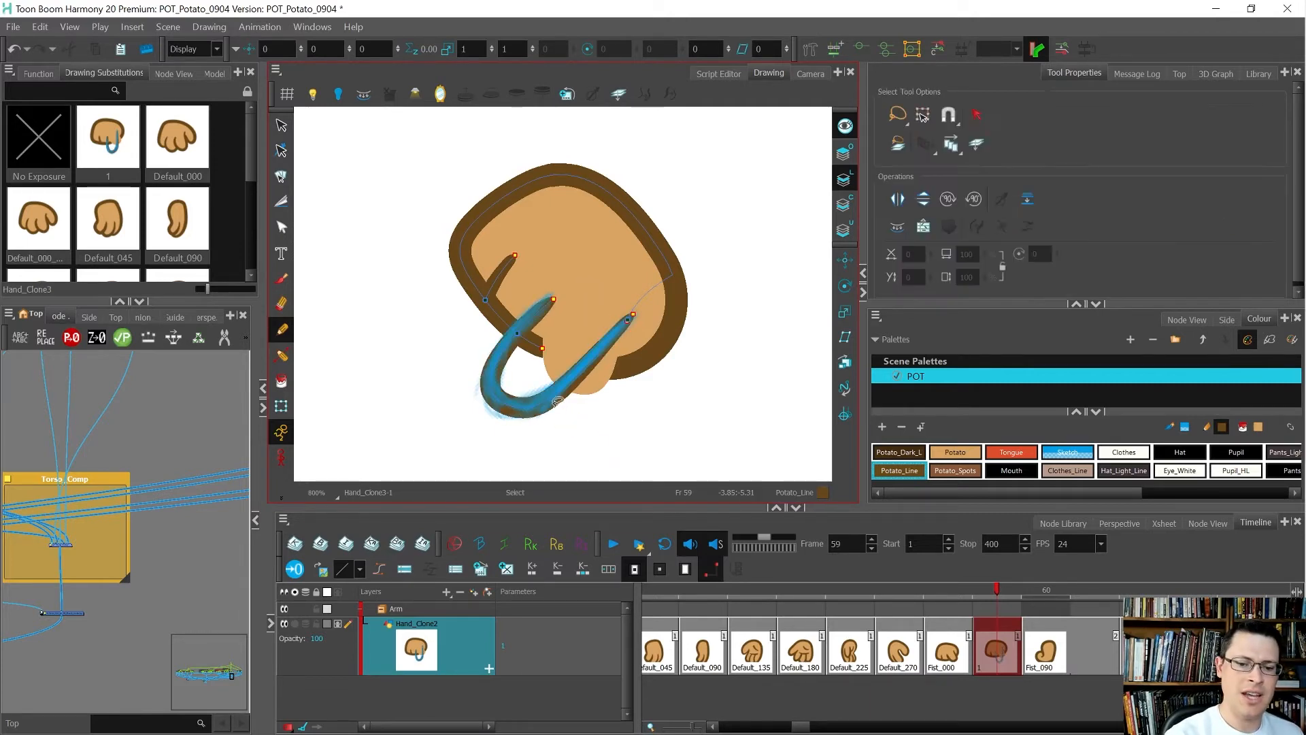
left_click(557, 426)
left_click(842, 158)
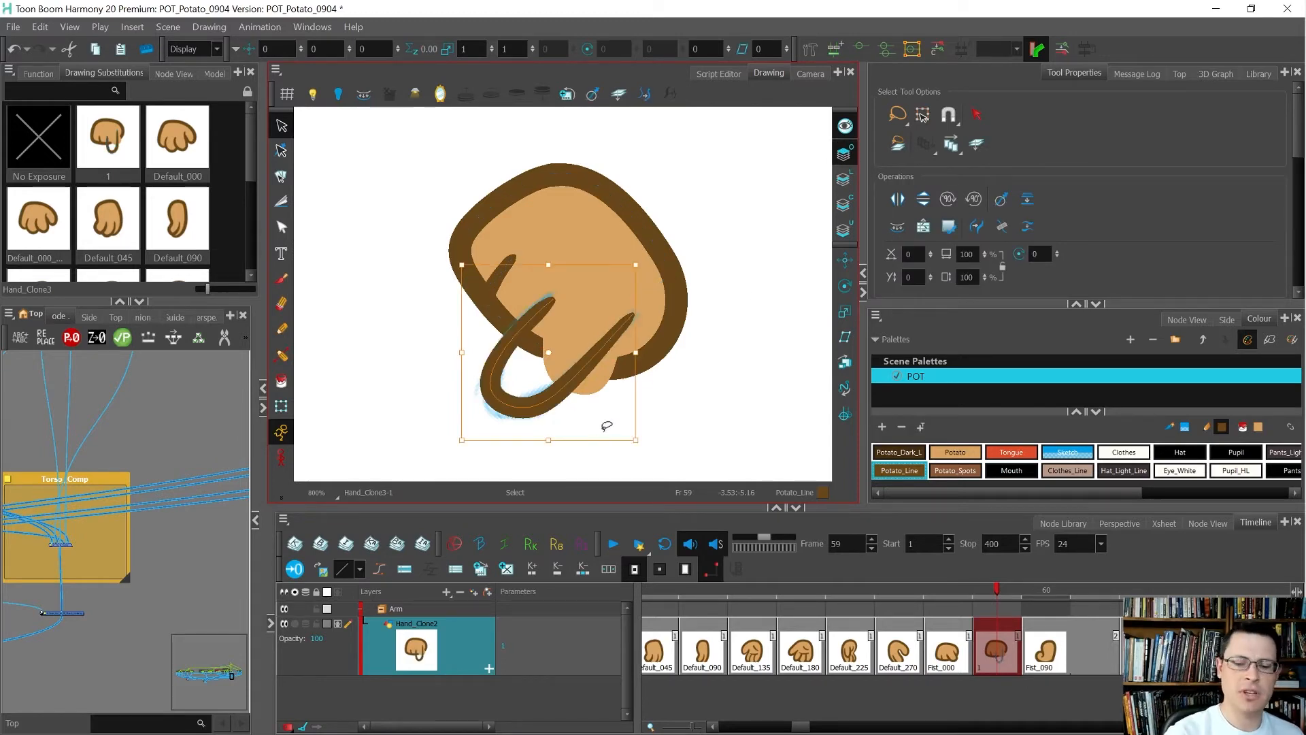
Close the open base of the finger outline with an invisible stroke between its two ends and dismiss the message.
key("alt+v")
mouse_move(647, 343)
left_mouse_down()
mouse_move(727, 362)
mouse_move(728, 281)
left_mouse_up()
scroll(592, 316, "up", 2)
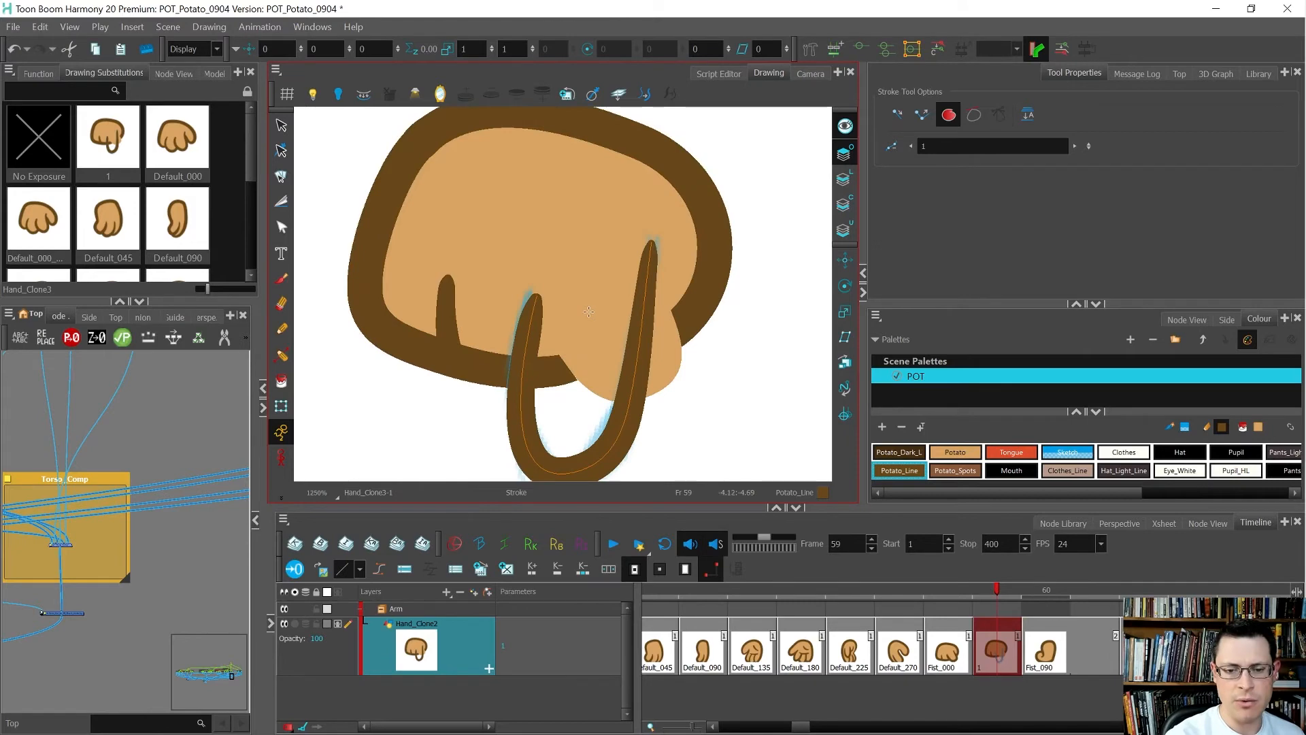
left_click_drag(616, 254, 675, 256)
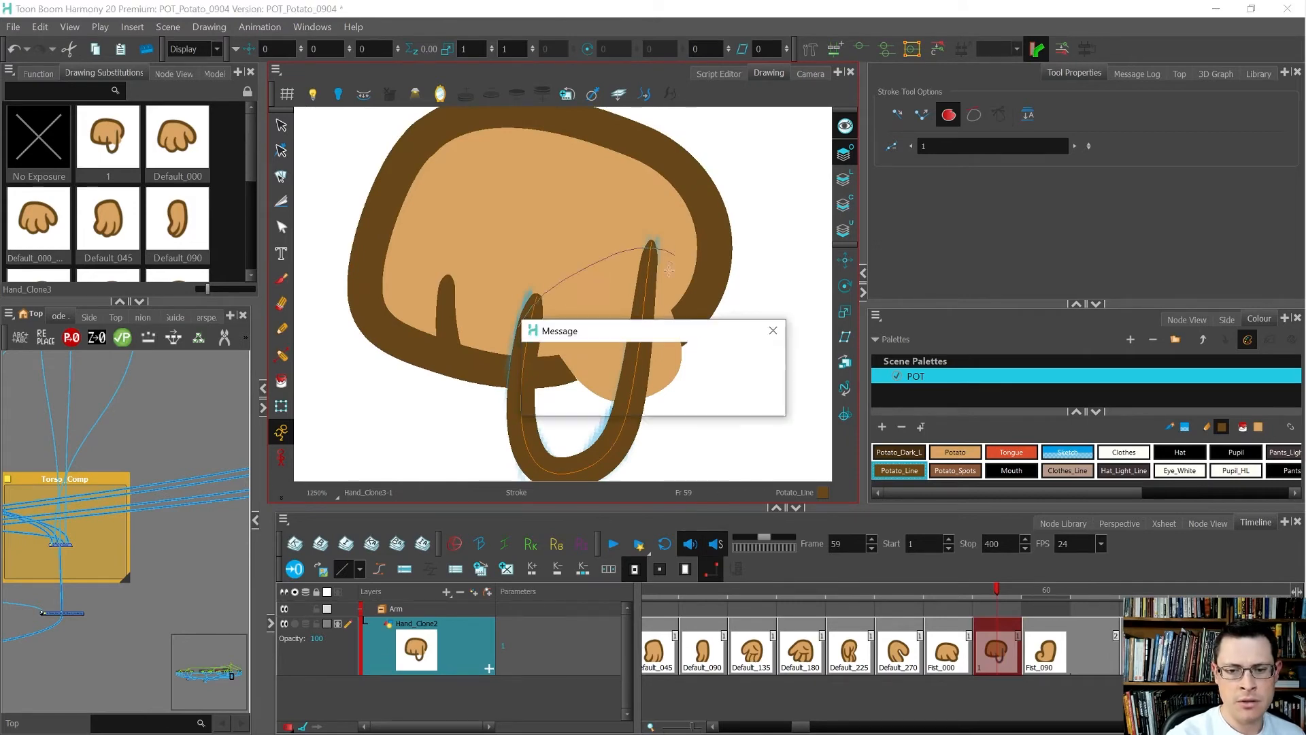
left_click(531, 383)
left_click(650, 407)
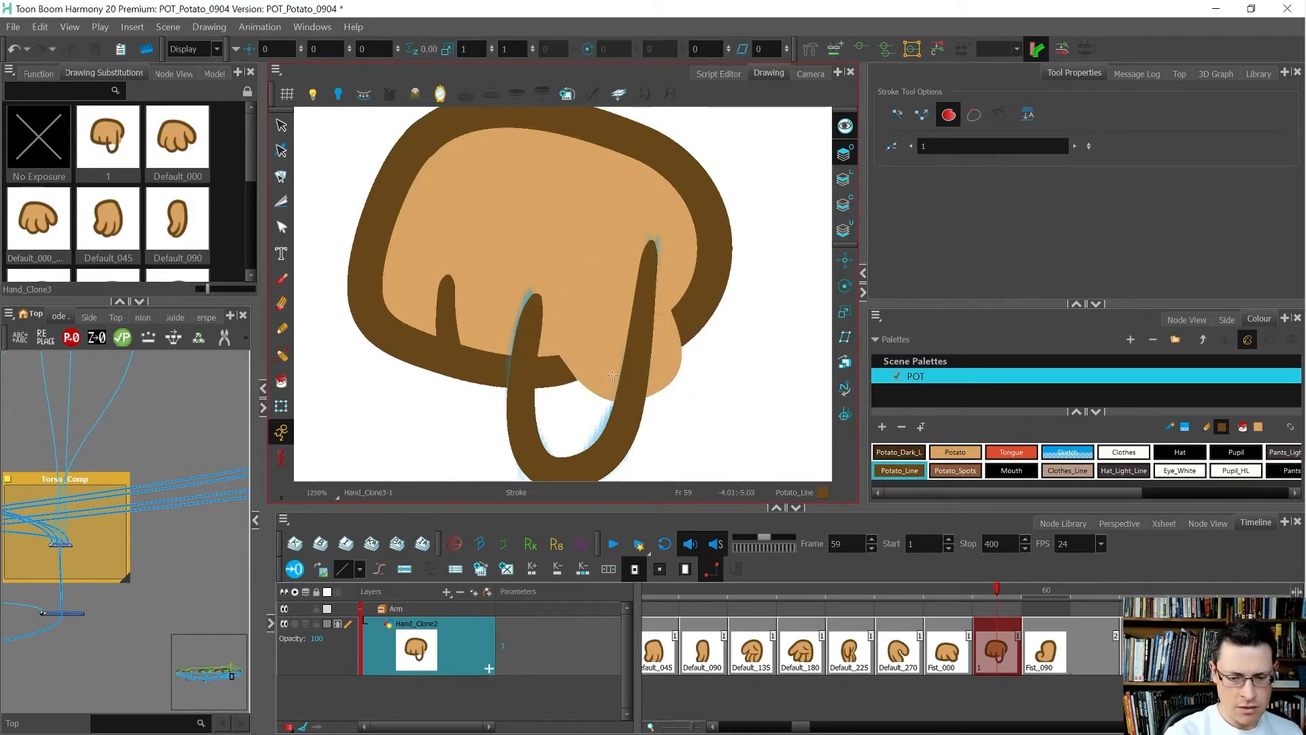
key("alt+i")
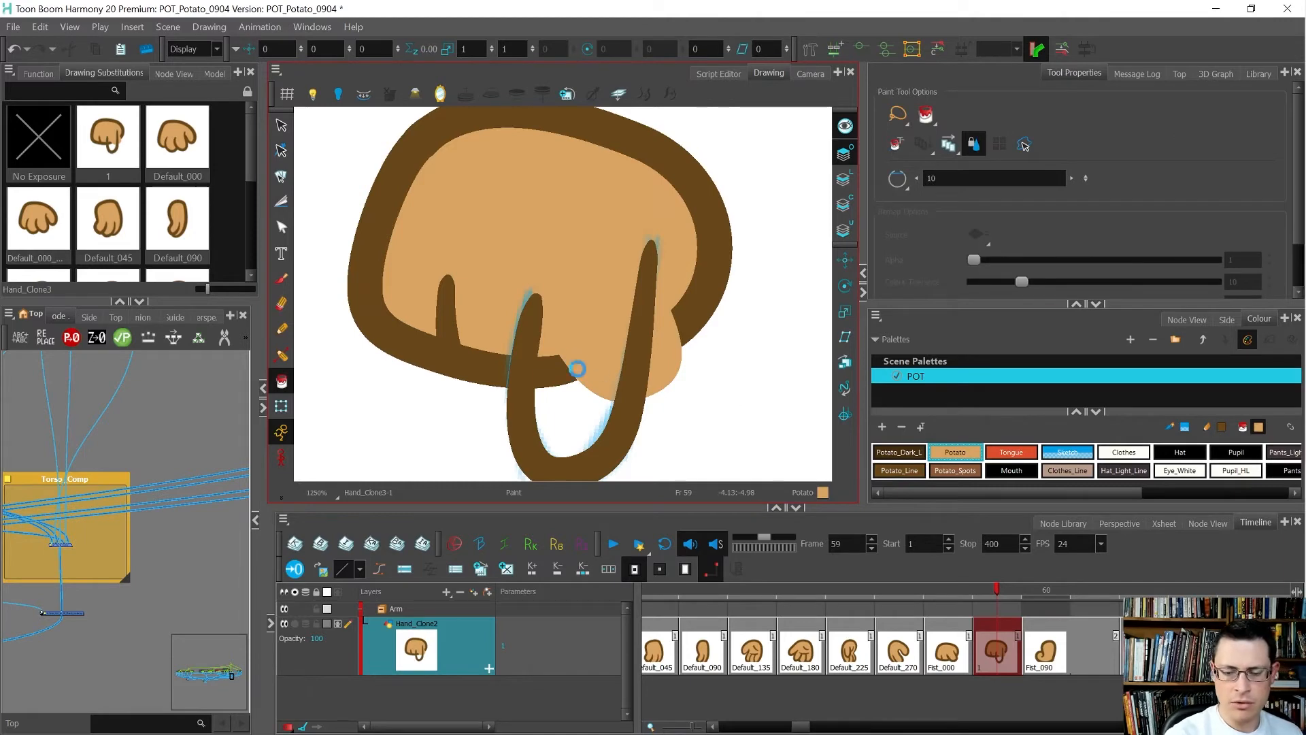
left_click(577, 368)
key("ctrl+z")
Delete the blue finger sketch and fill the closed finger shape on the overlay art with the Sketch colour.
key("alt+s")
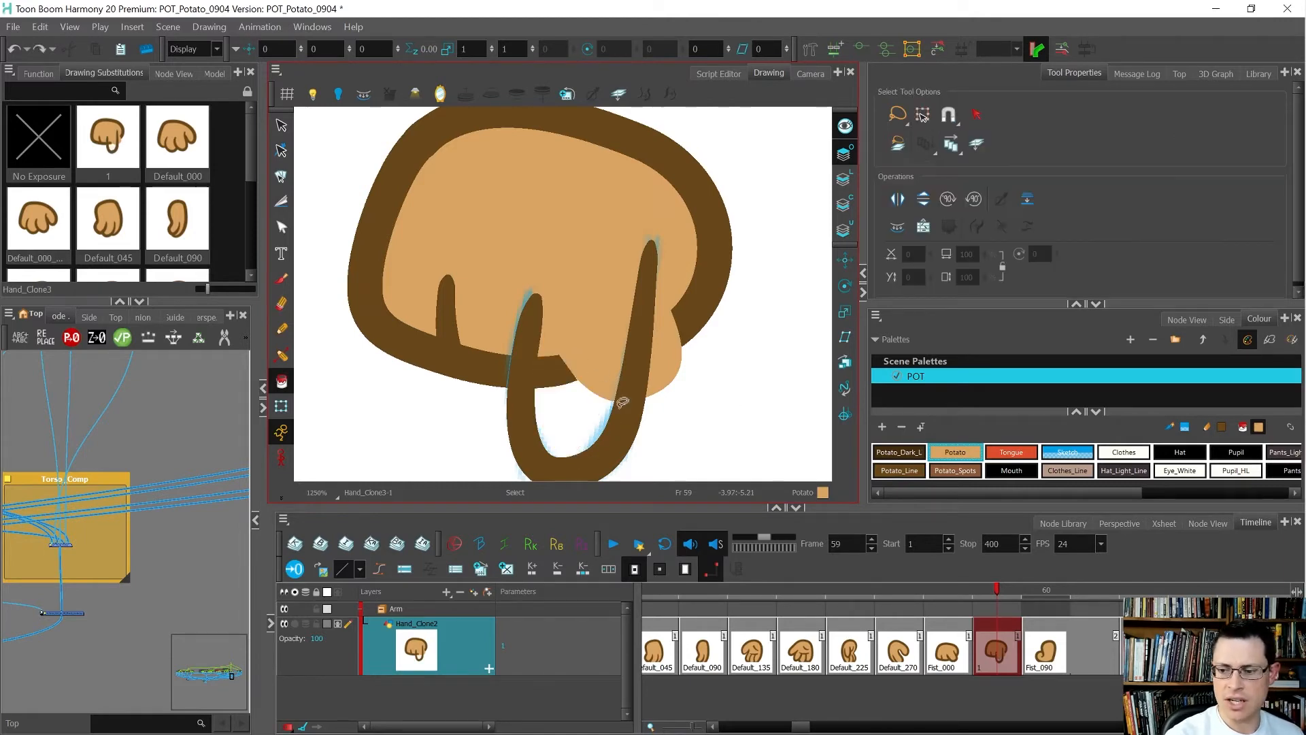
left_click(621, 403)
key("Delete")
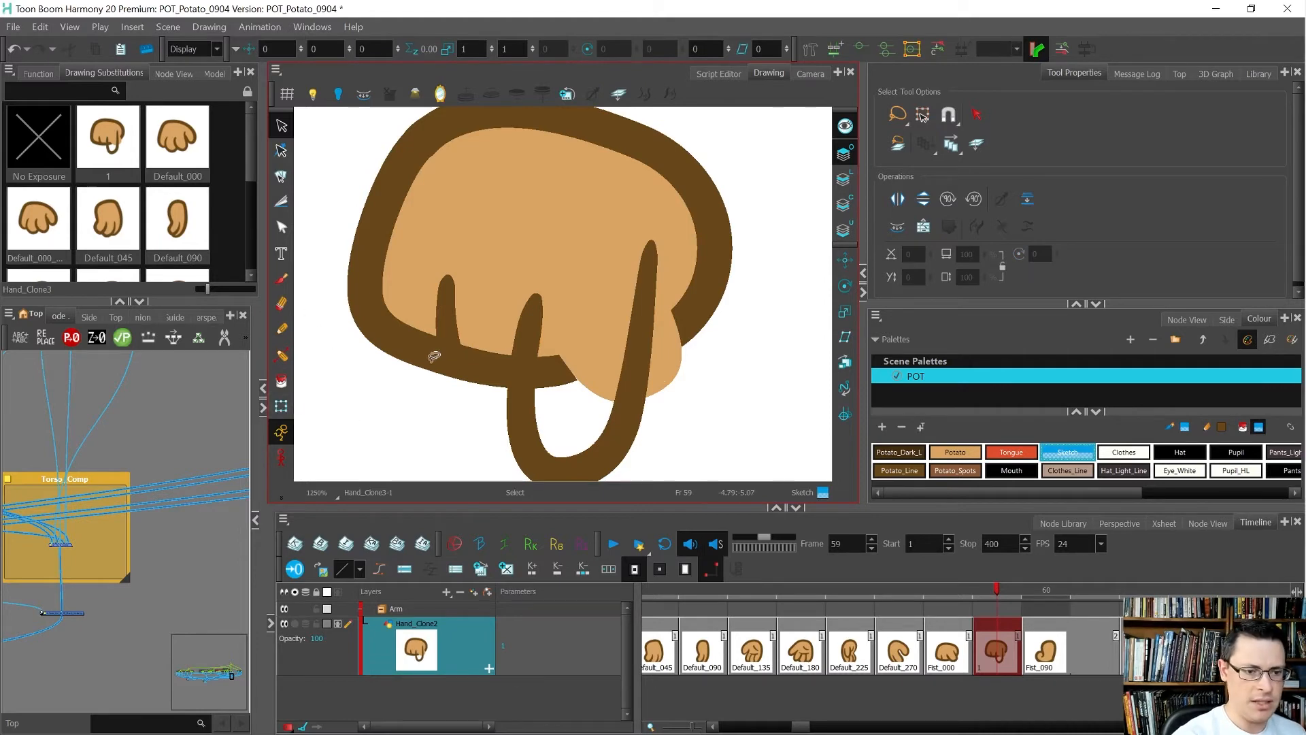
key("alt+i")
left_click(578, 419)
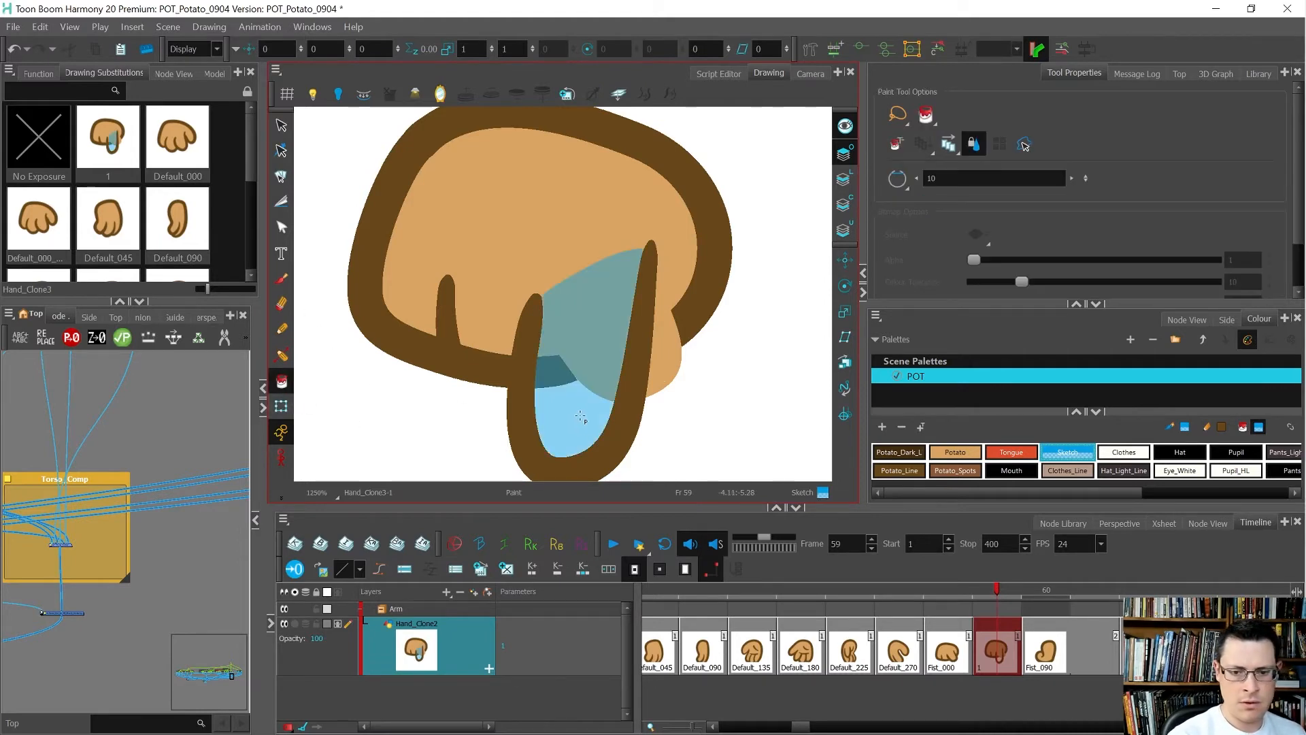
Undo the finger's Sketch fill and fill the finger with the Potato colour on the overlay art.
key("ctrl+z")
left_click(583, 387)
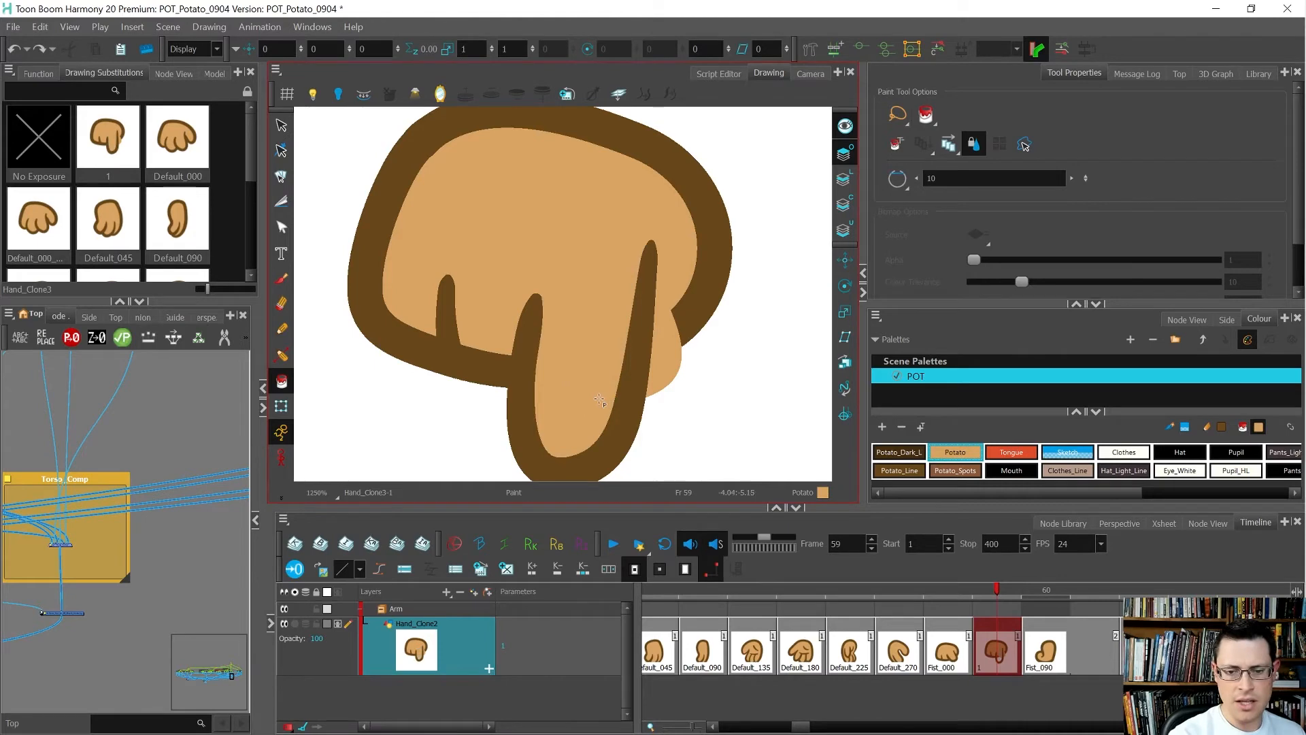
Reshape the fist's colour art contour so the leftover fill beside the pointing finger is tucked behind its outline.
left_click(846, 179)
key("alt+q")
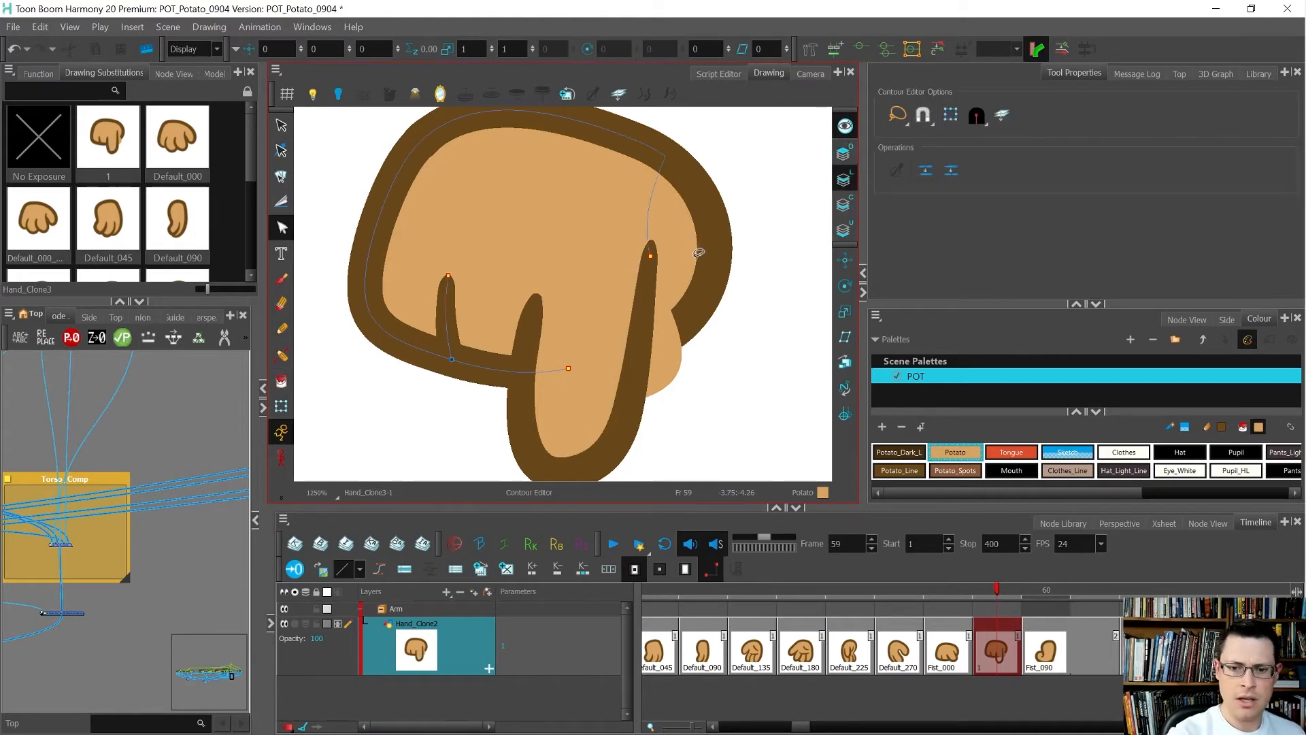
left_click(852, 206)
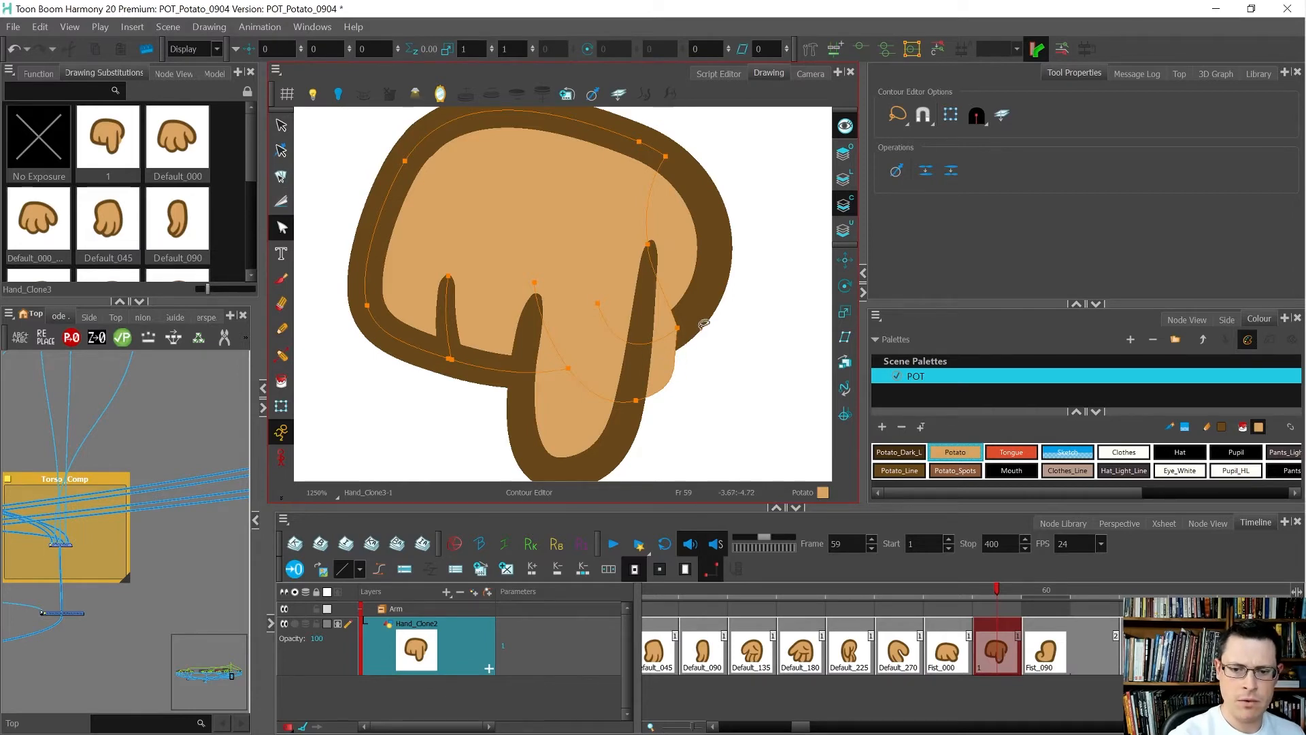
left_click_drag(677, 328, 640, 318)
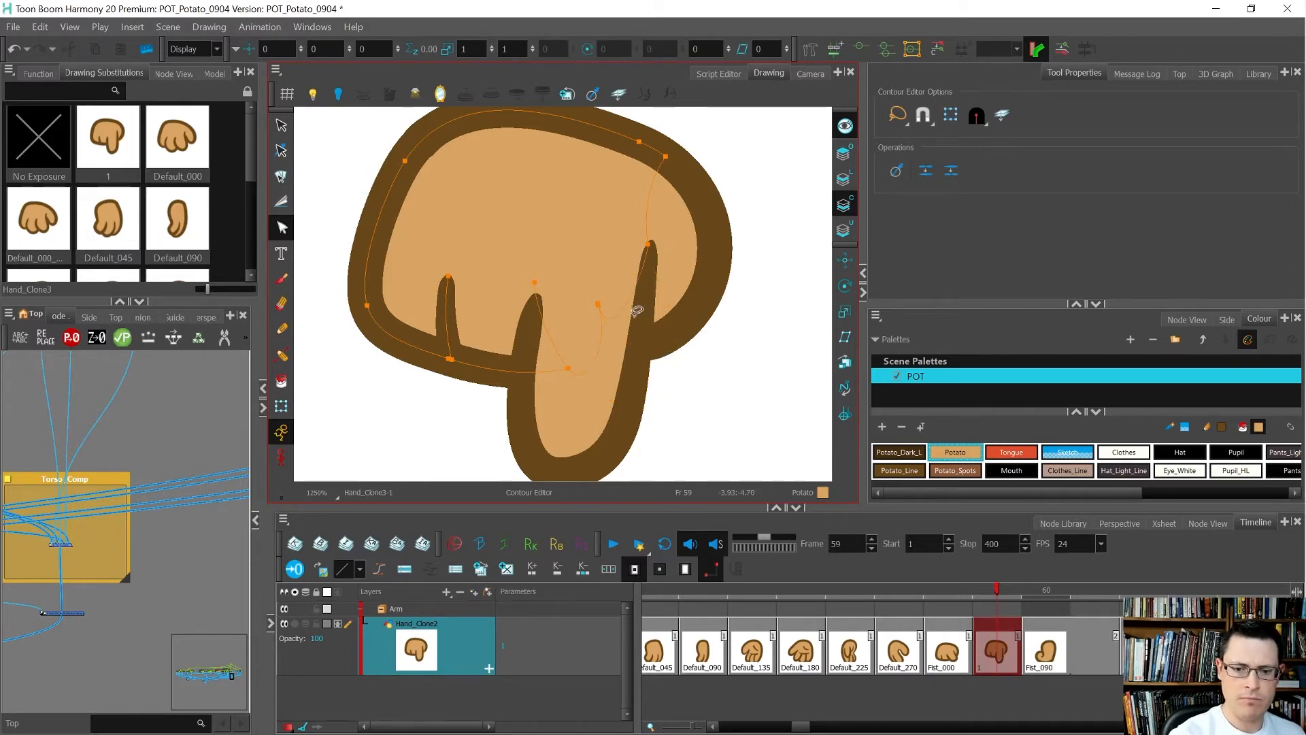
left_click_drag(618, 270, 641, 285)
mouse_move(577, 244)
left_mouse_down()
mouse_move(547, 242)
mouse_move(564, 270)
left_mouse_up()
key("alt+s")
mouse_move(715, 409)
left_mouse_down()
mouse_move(729, 312)
mouse_move(621, 379)
left_mouse_up()
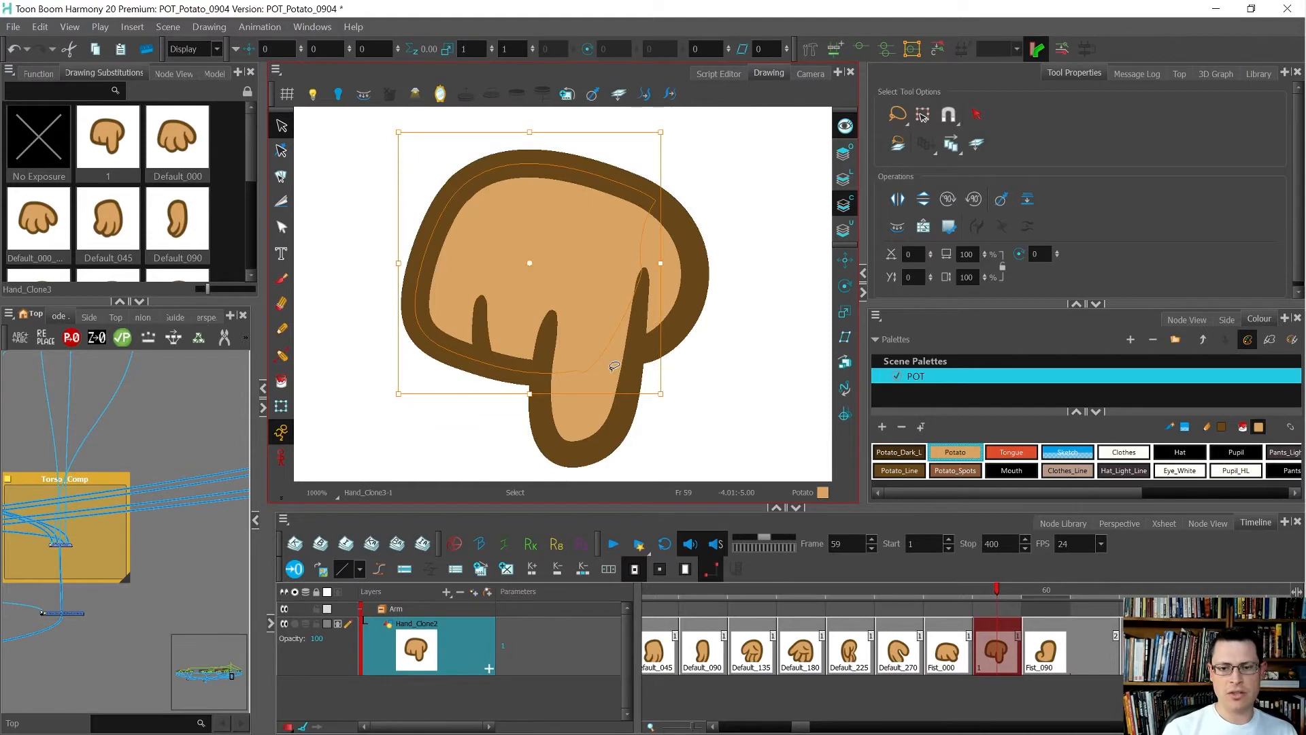
Compare the new pointing hand at frame 59 with Fist_000 at frame 58 by flipping between the two drawings.
key("2")
key("2")
key("2")
key("2")
key("comma")
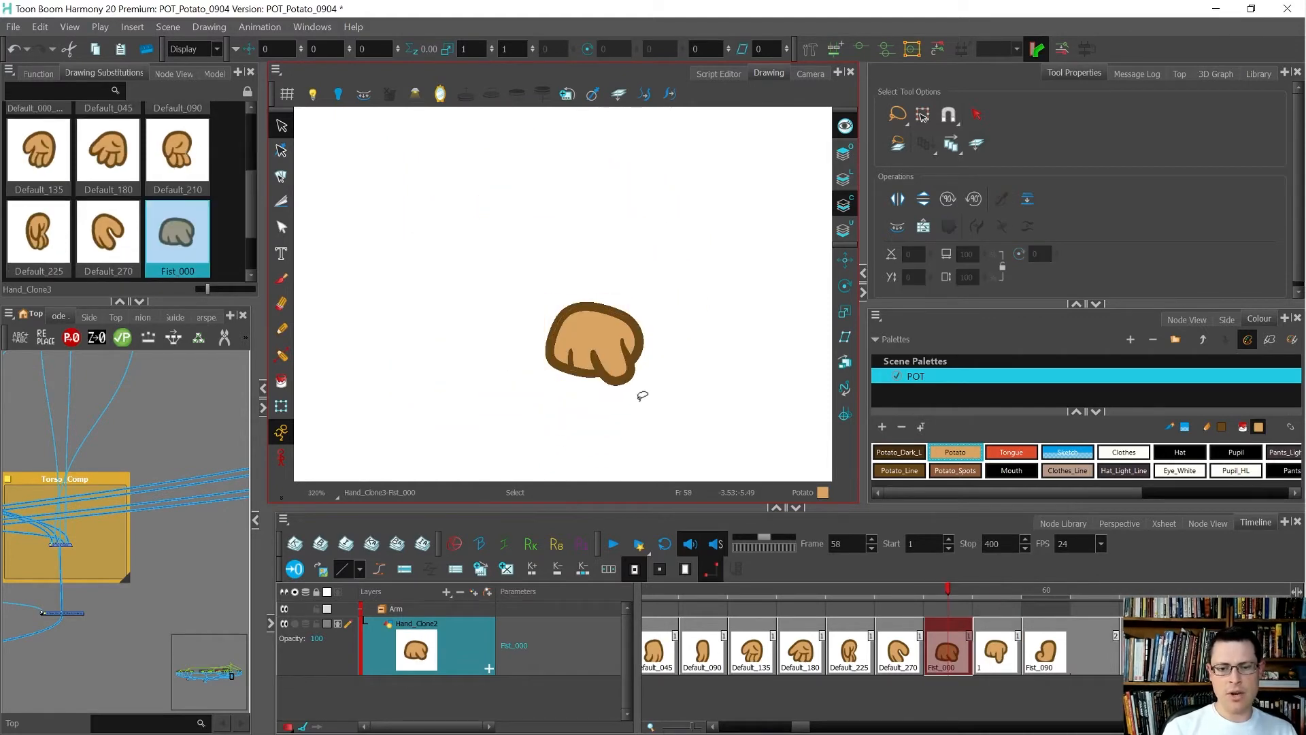
key("period")
key("comma")
key("period")
key("comma")
key("period")
key("comma")
key("period")
key("comma")
key("period")
key("comma")
key("period")
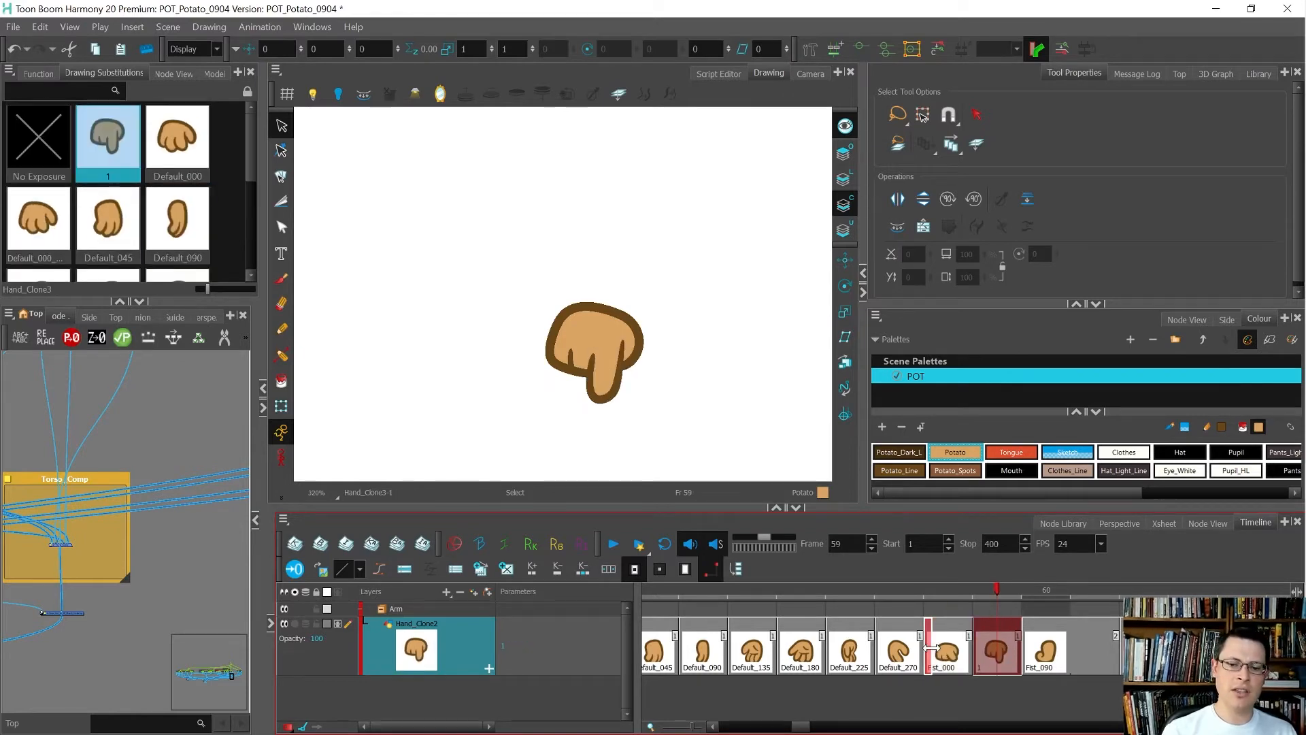
Rename the pointing-hand drawing at frame 59 as Point_000.
double_click(1004, 657)
type("Poi")
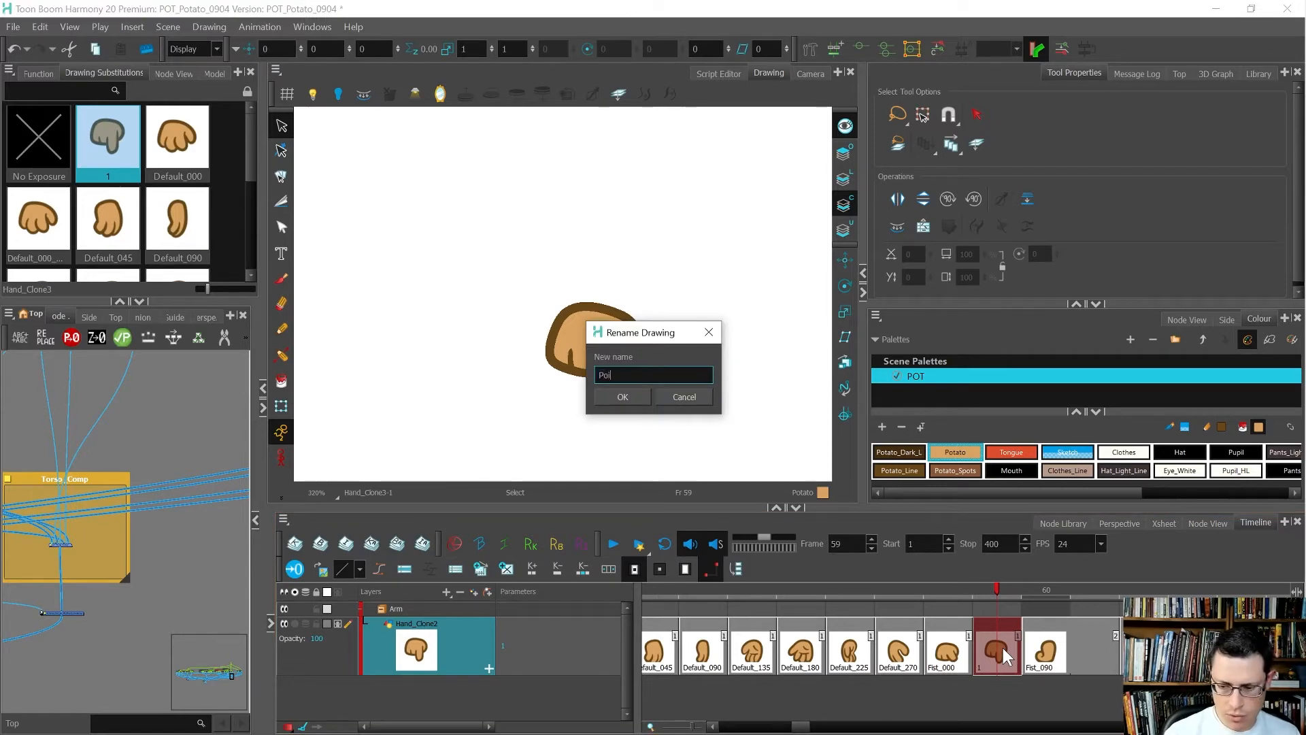
type("nt_000")
key("Return")
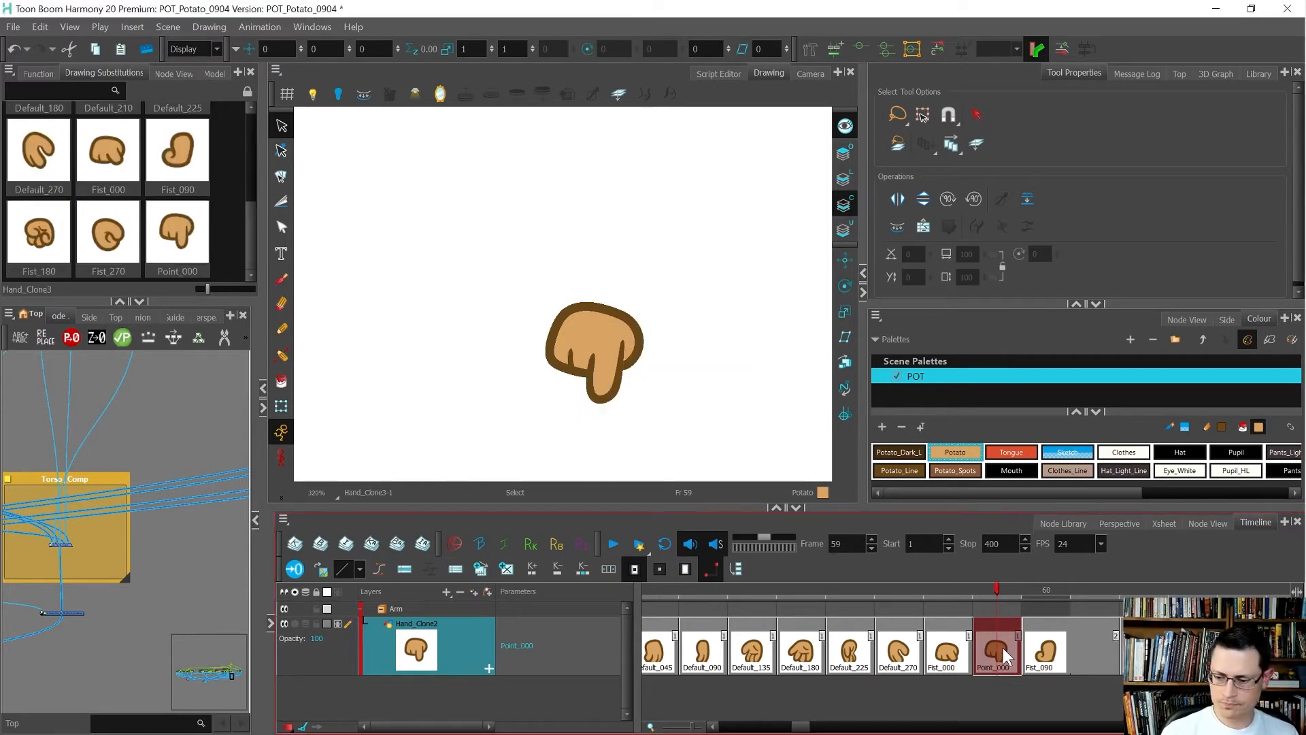
Duplicate the Fist_090 drawing at frame 61 and rename the copy as Point_090.
left_click(1058, 658)
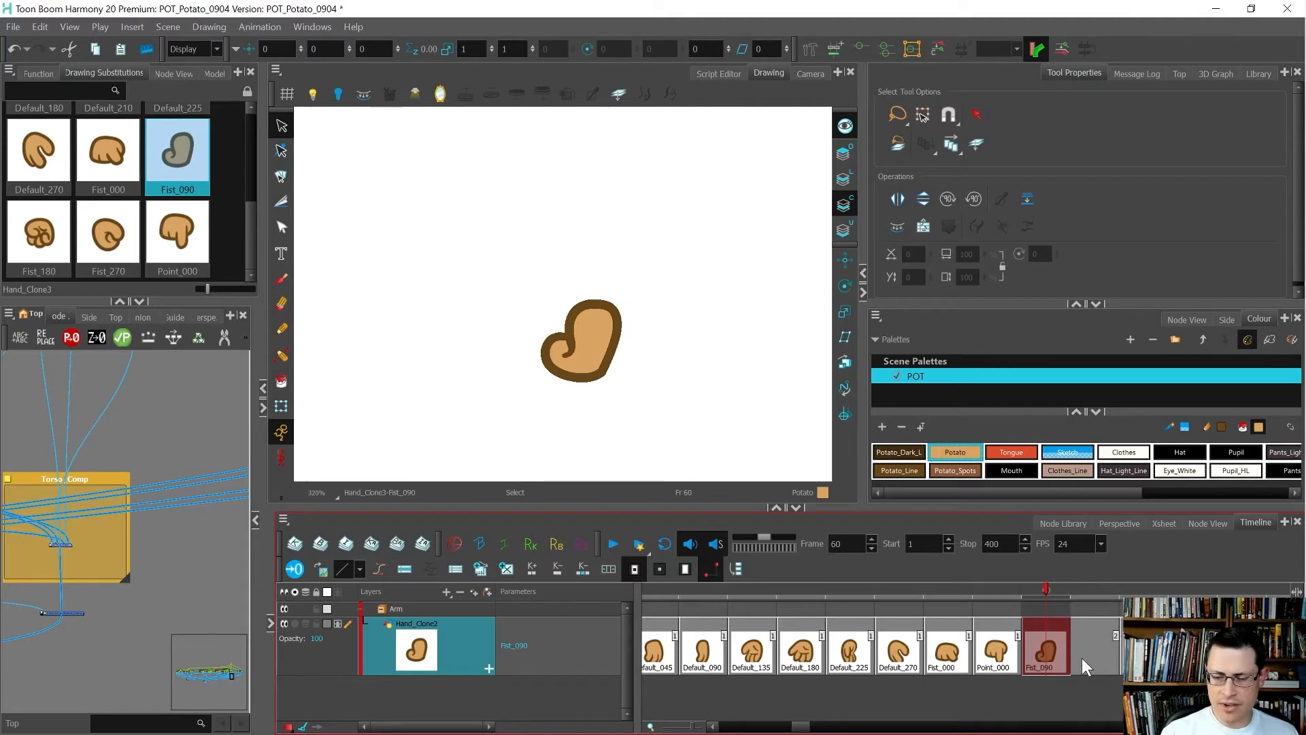
left_click(1082, 659)
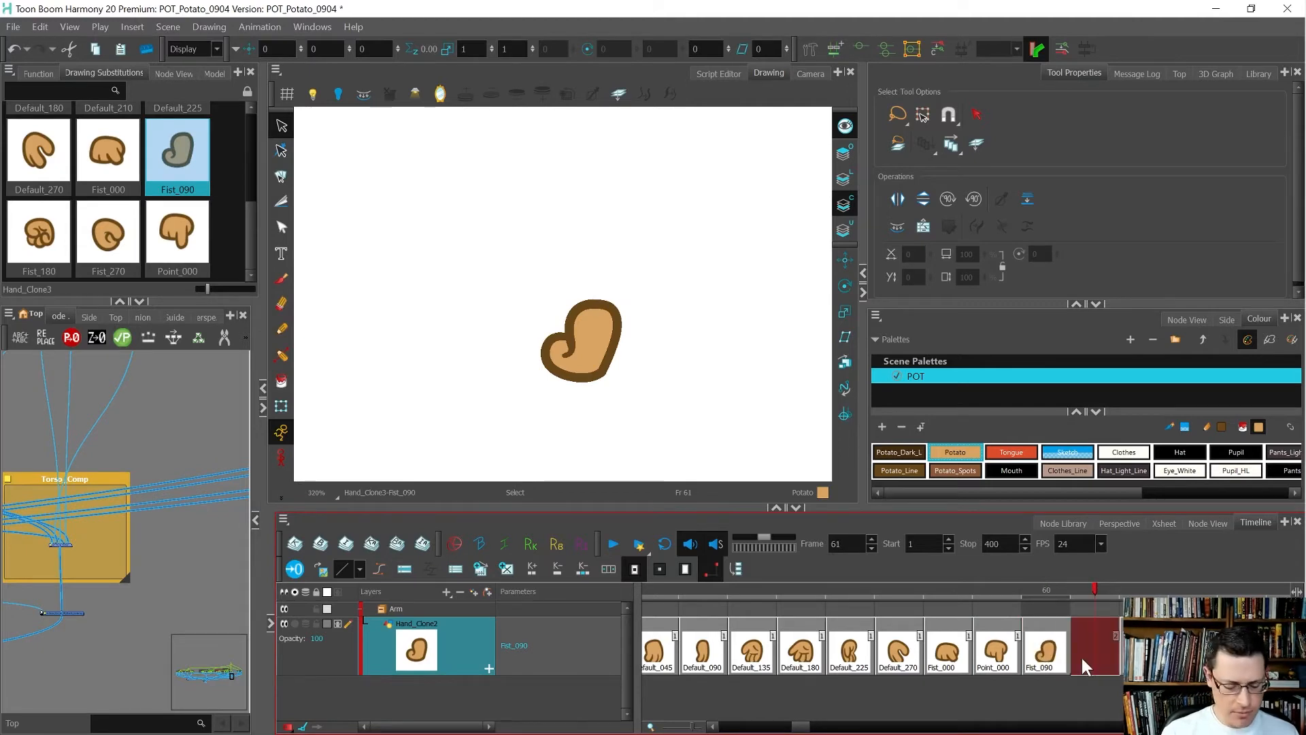
key("alt+shift+d")
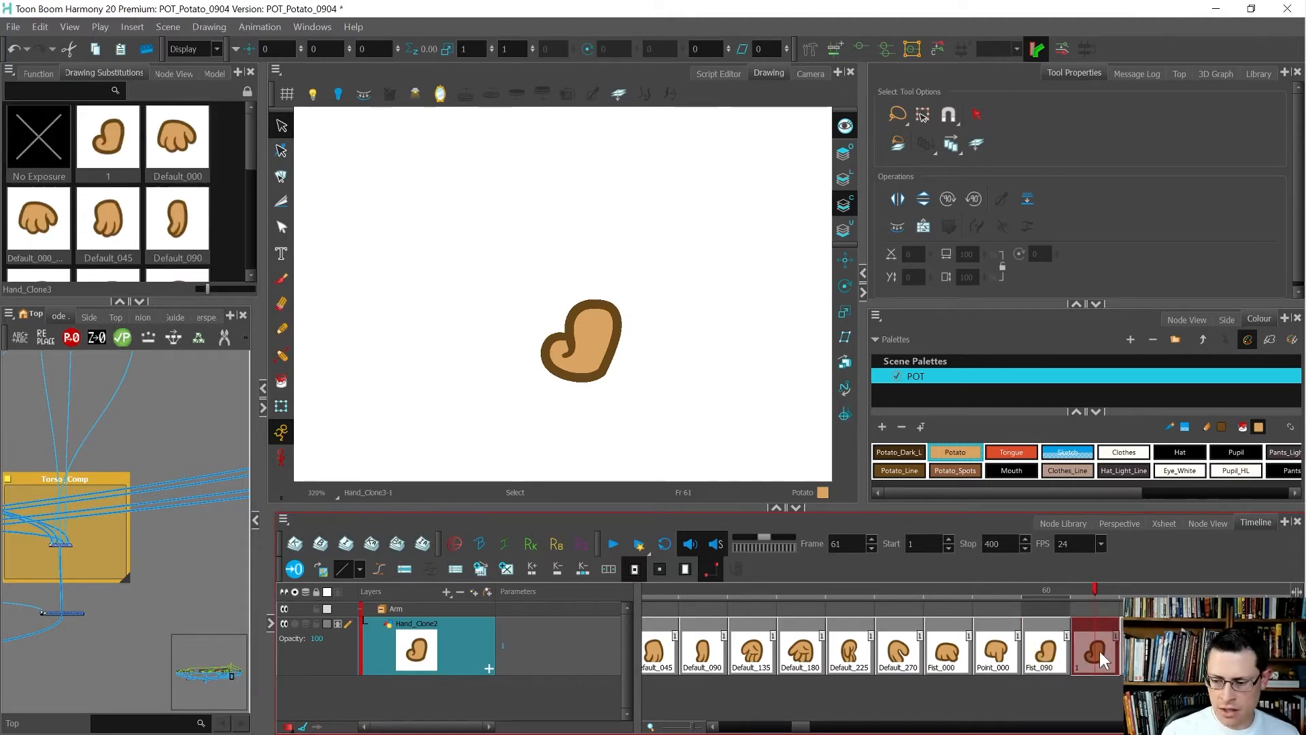
key("ctrl+d")
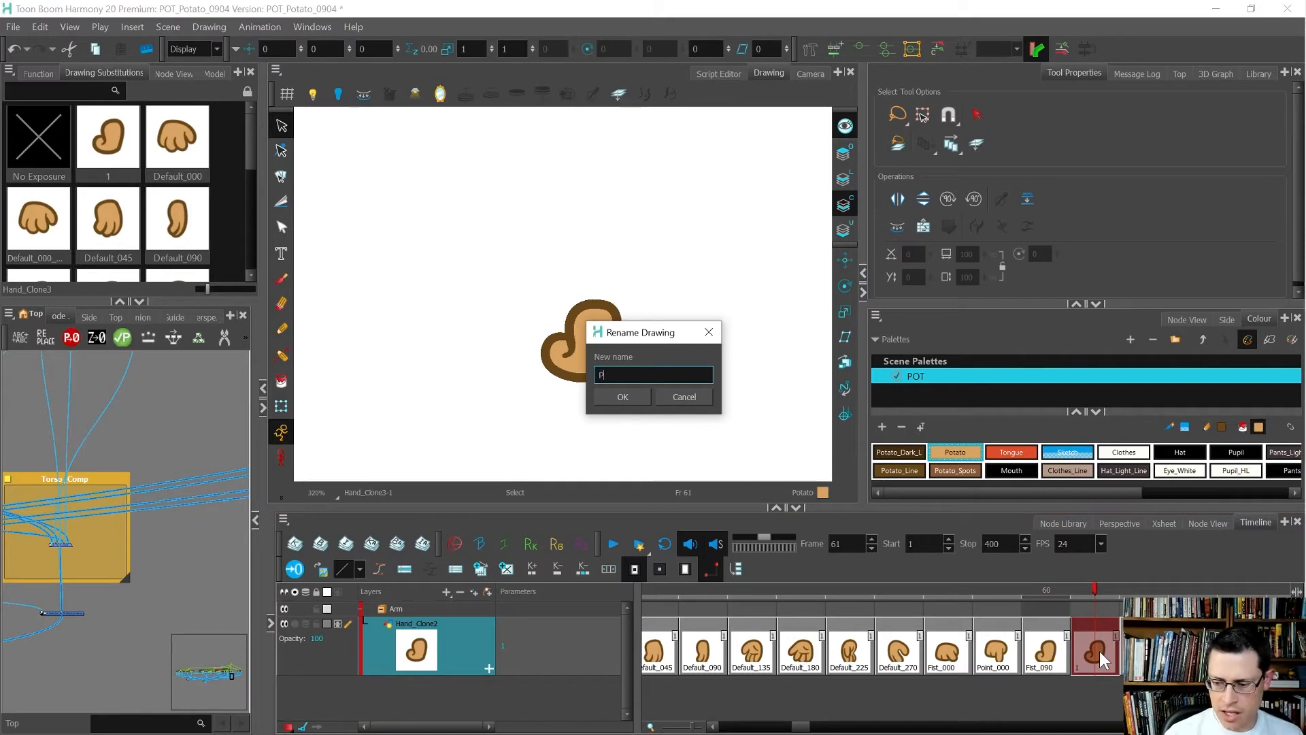
type("Point_090")
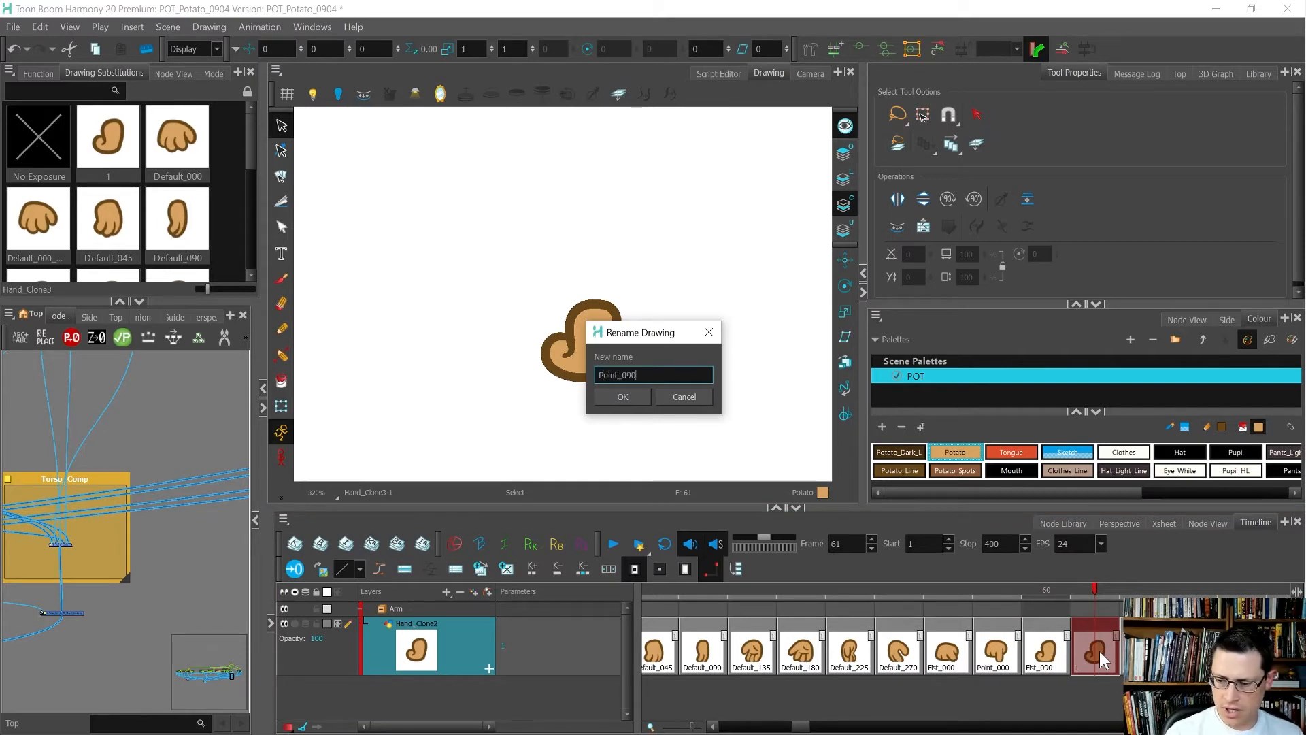
key("Return")
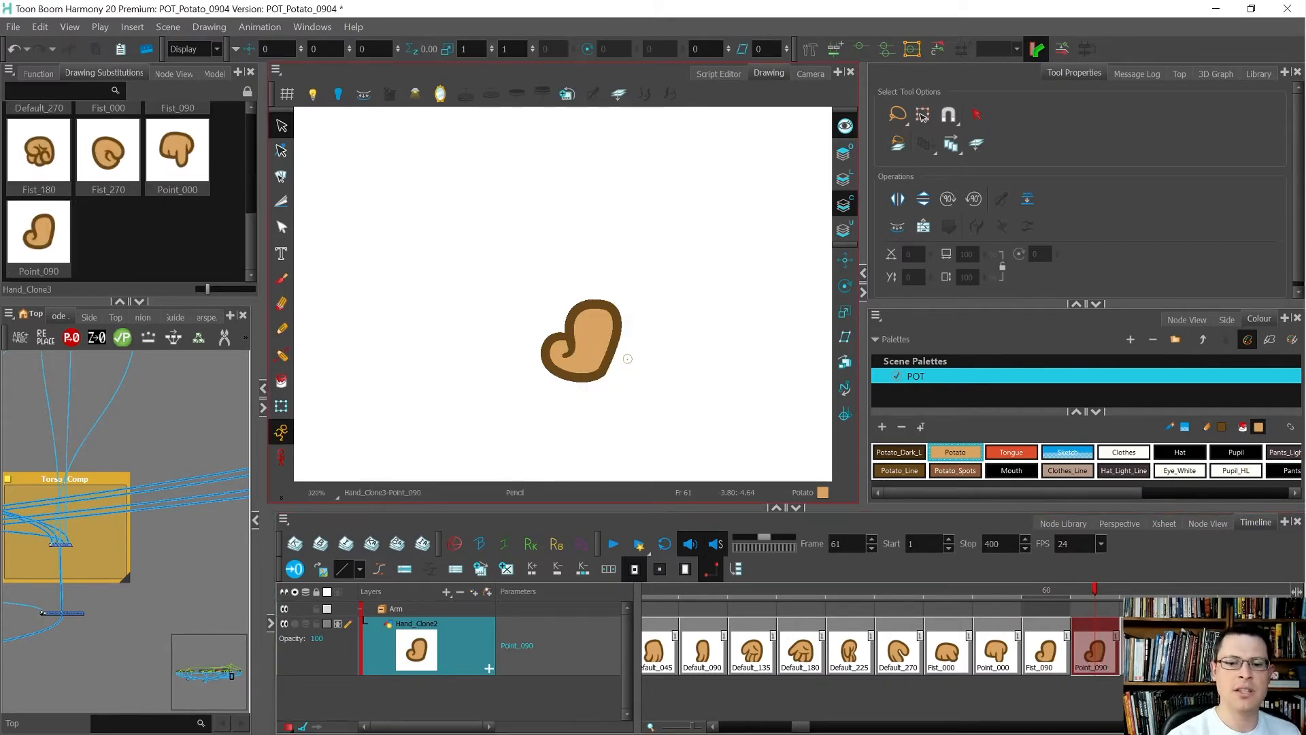
Draw a pointing finger outline with the 15p pencil in Potato_Line on Point_090's underlay art and adjust its base point.
left_click(281, 329)
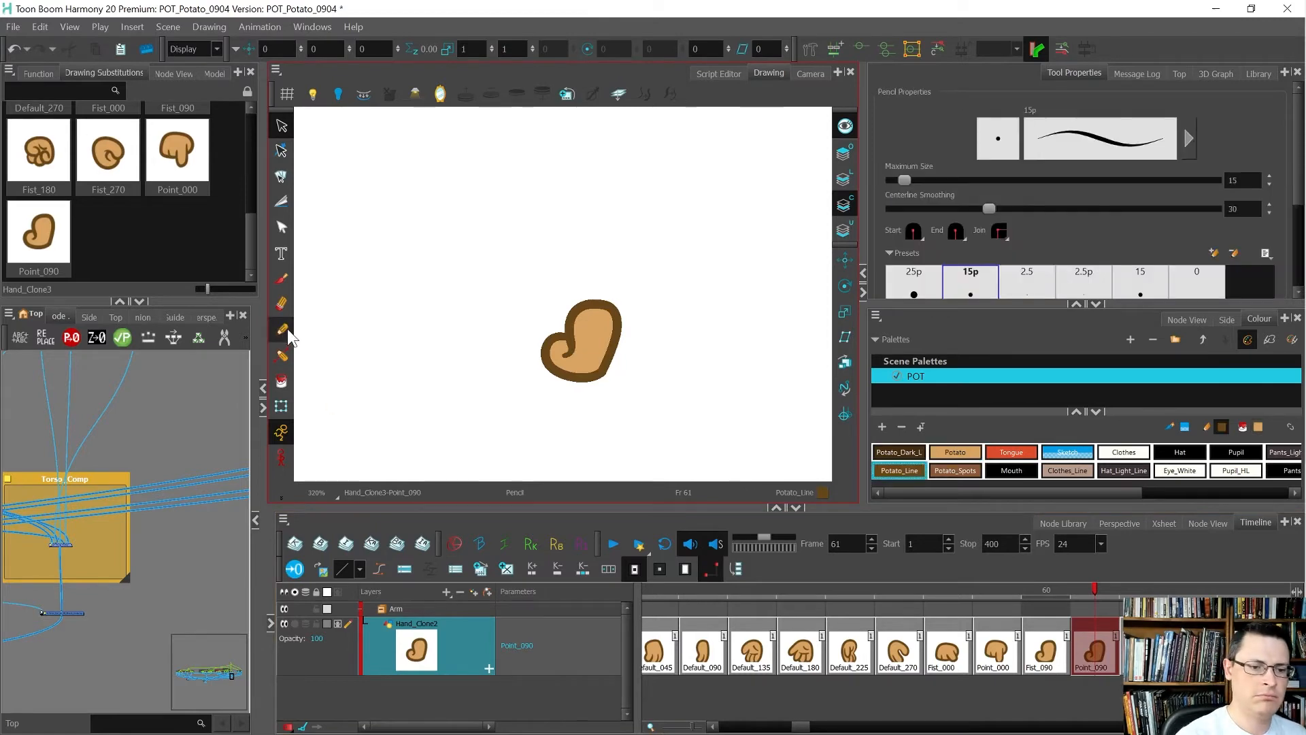
mouse_move(661, 401)
left_mouse_down()
mouse_move(698, 238)
mouse_move(598, 219)
mouse_move(585, 336)
left_mouse_up()
scroll(612, 206, "up", 3)
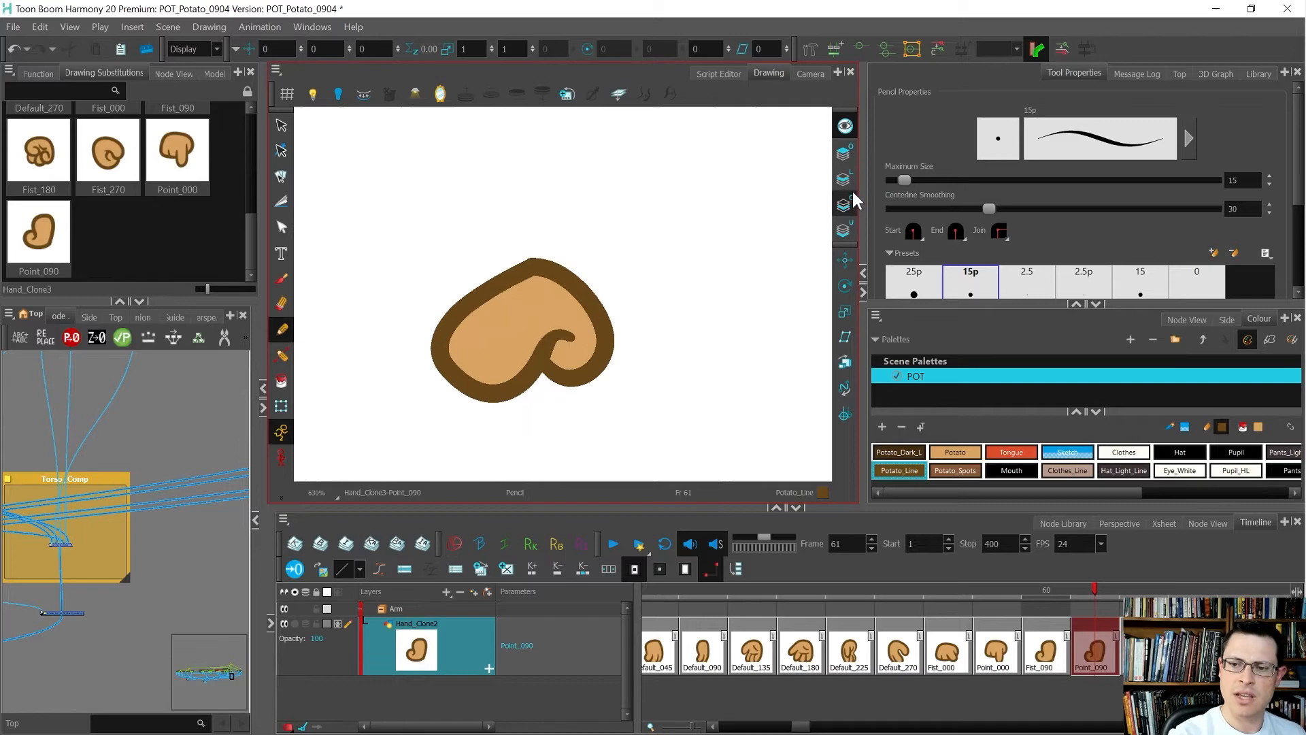
left_click(843, 230)
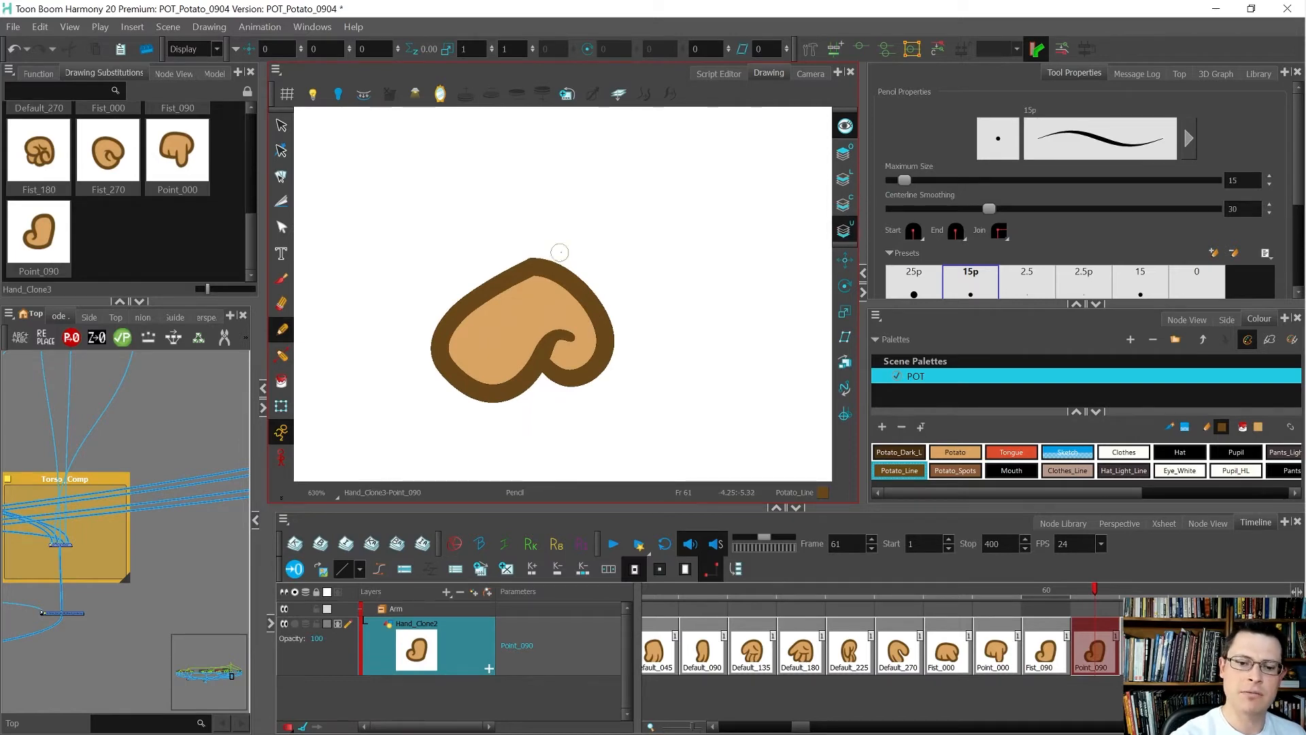
mouse_move(518, 280)
left_mouse_down()
mouse_move(615, 236)
mouse_move(559, 295)
left_mouse_up()
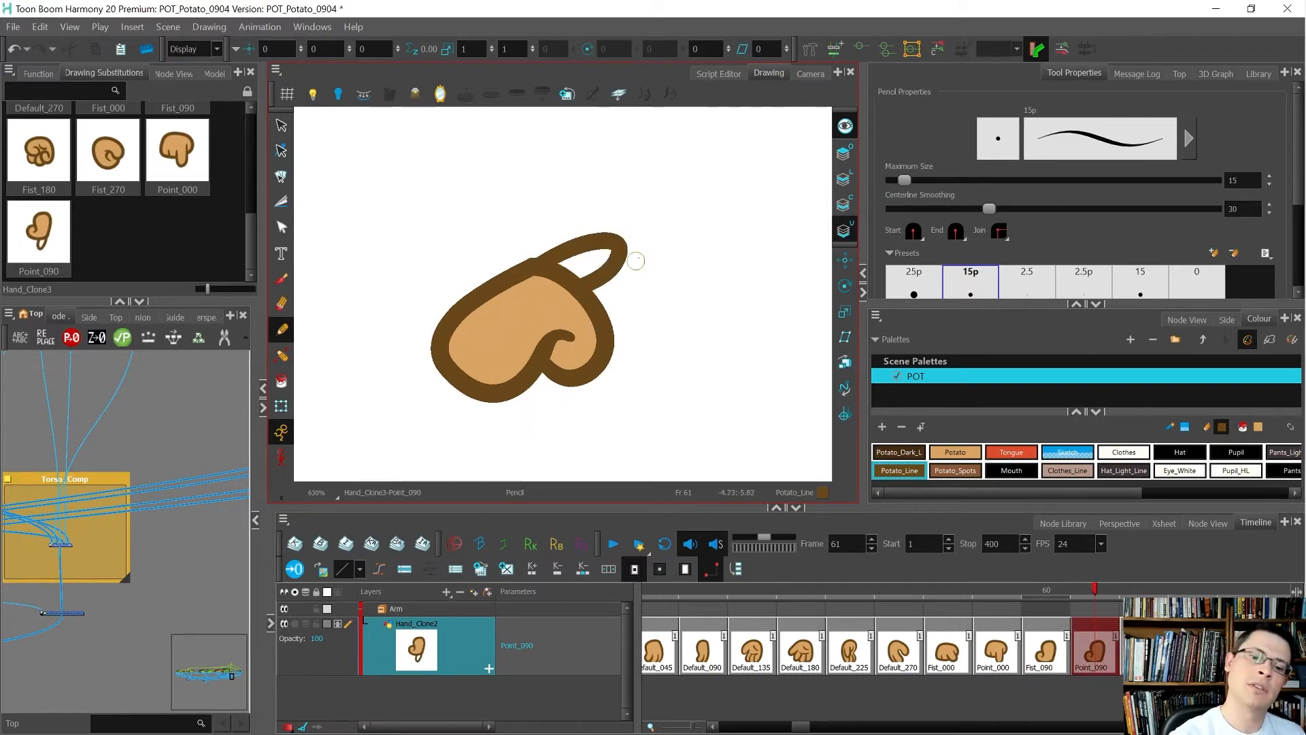
key("alt+q")
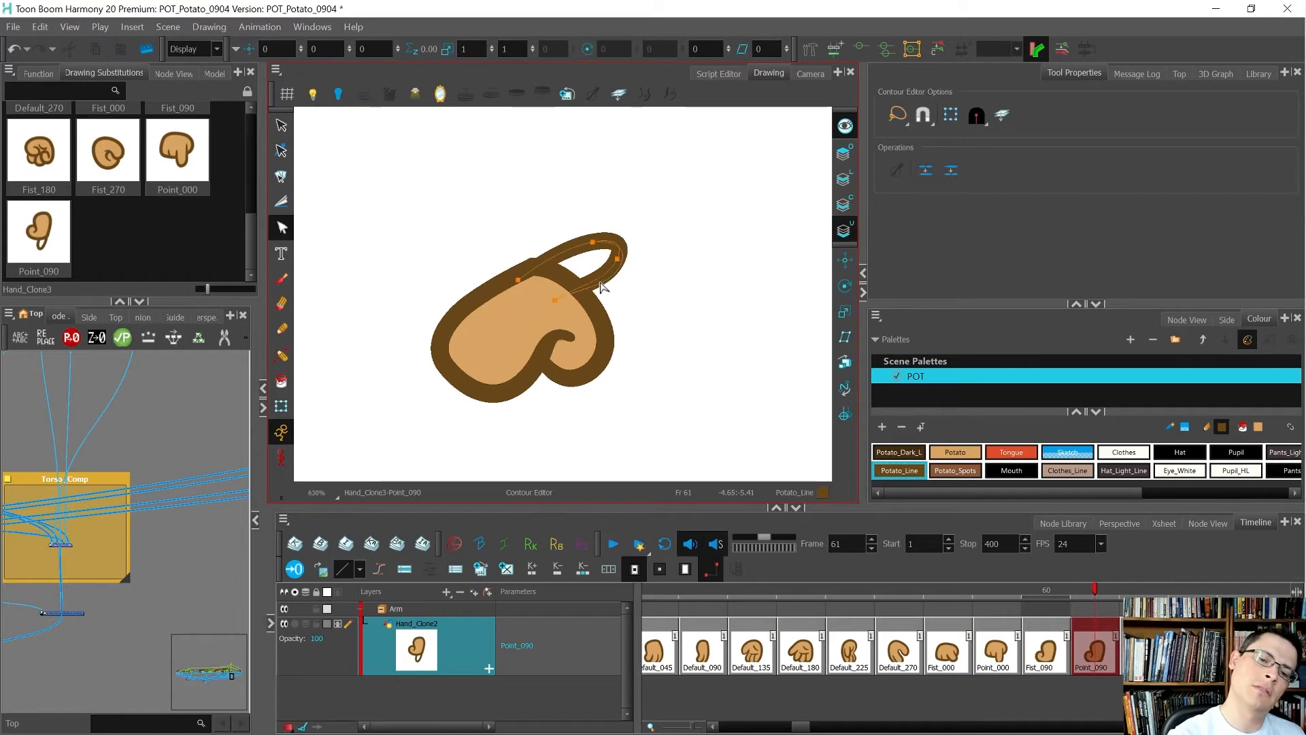
left_click_drag(555, 300, 558, 309)
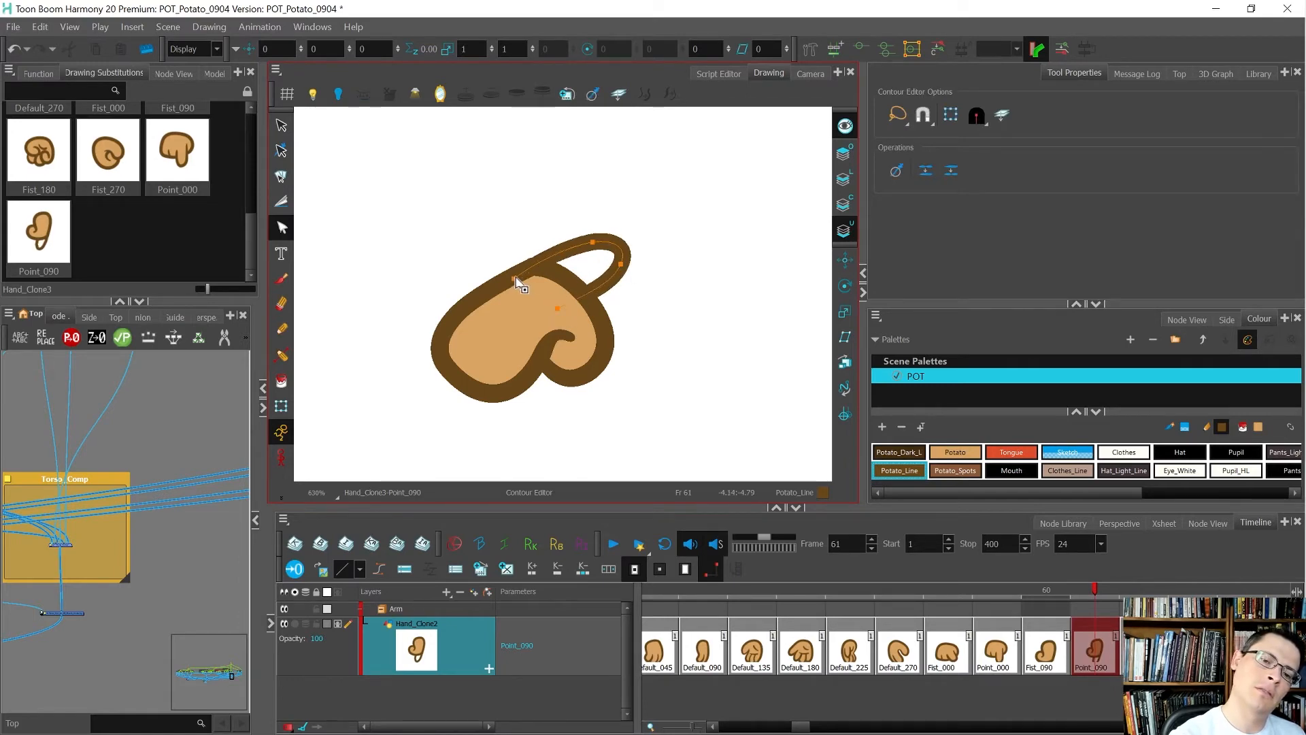
Close the base of Point_090's finger outline with an invisible stroke and fill the finger with the Potato colour.
key("alt+u")
left_click_drag(645, 270, 562, 302)
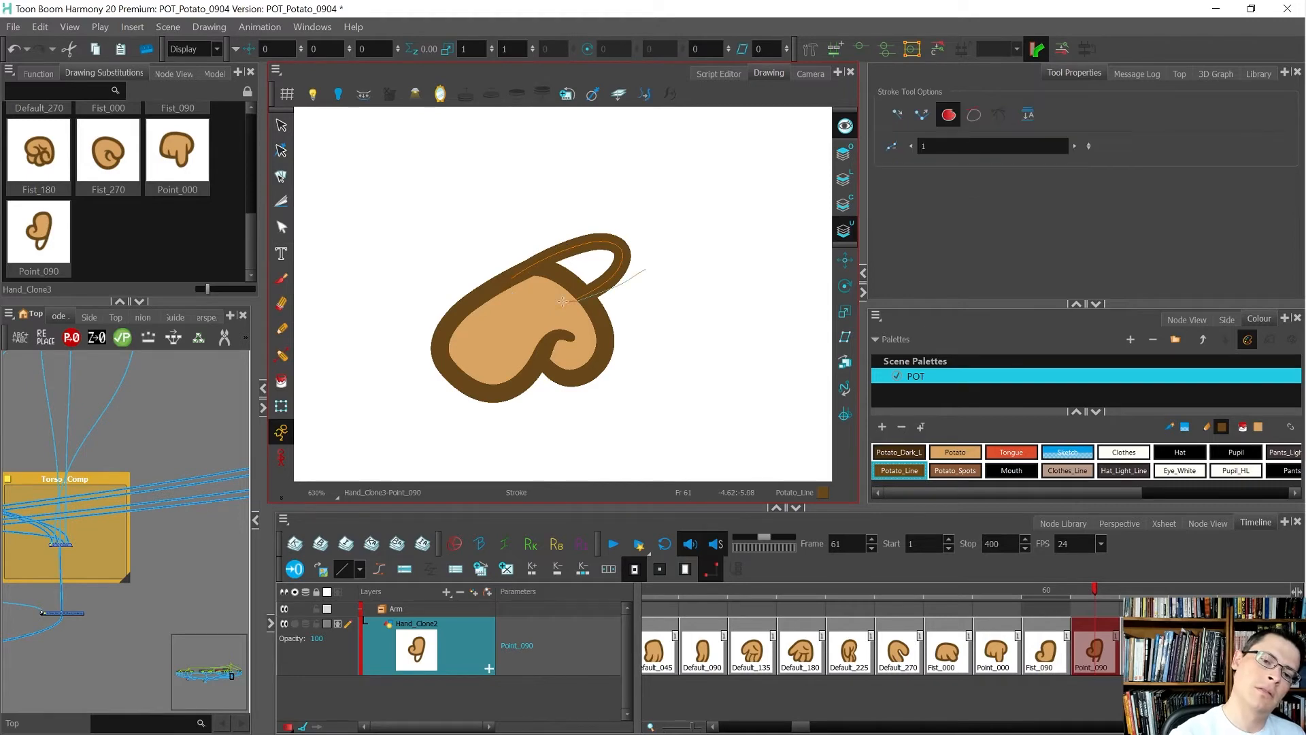
left_click_drag(556, 217, 560, 215)
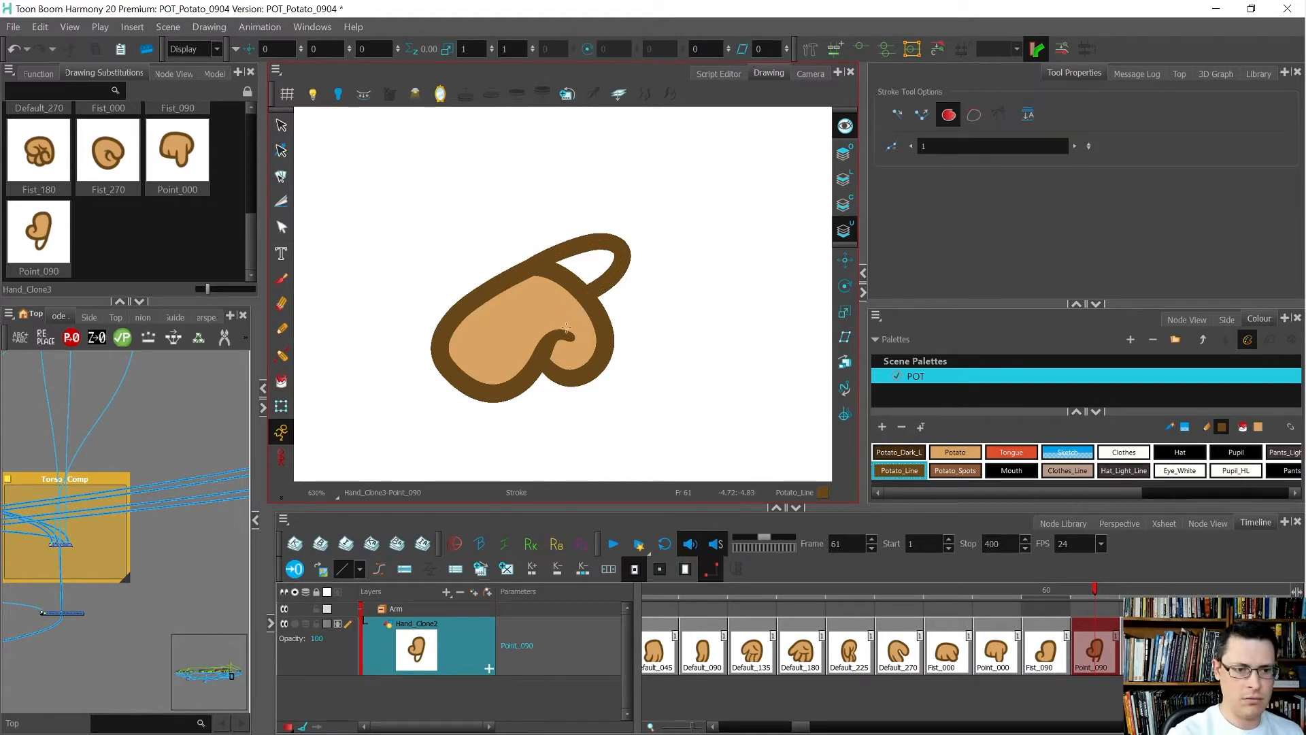
key("alt+i")
left_click(589, 261)
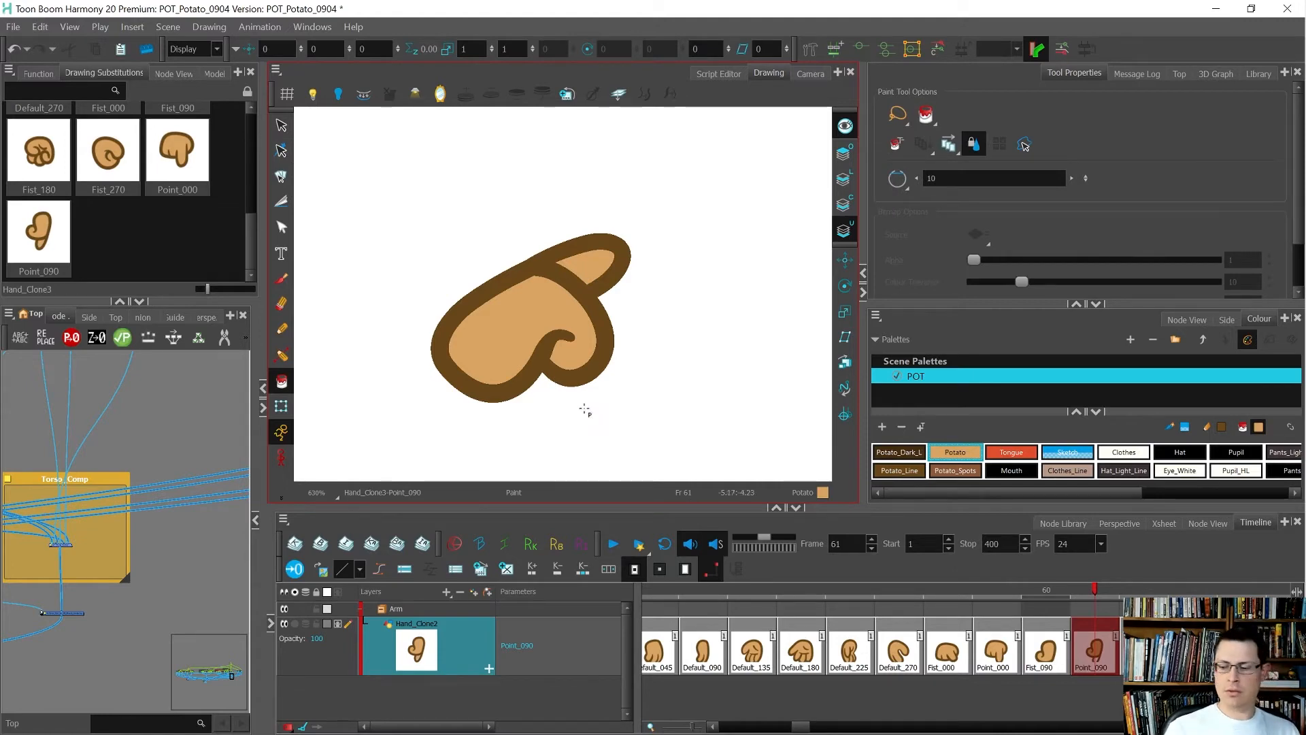
Duplicate the Fist_180 drawing at frame 63 and rename the copy as Point_180.
key("period")
key("period")
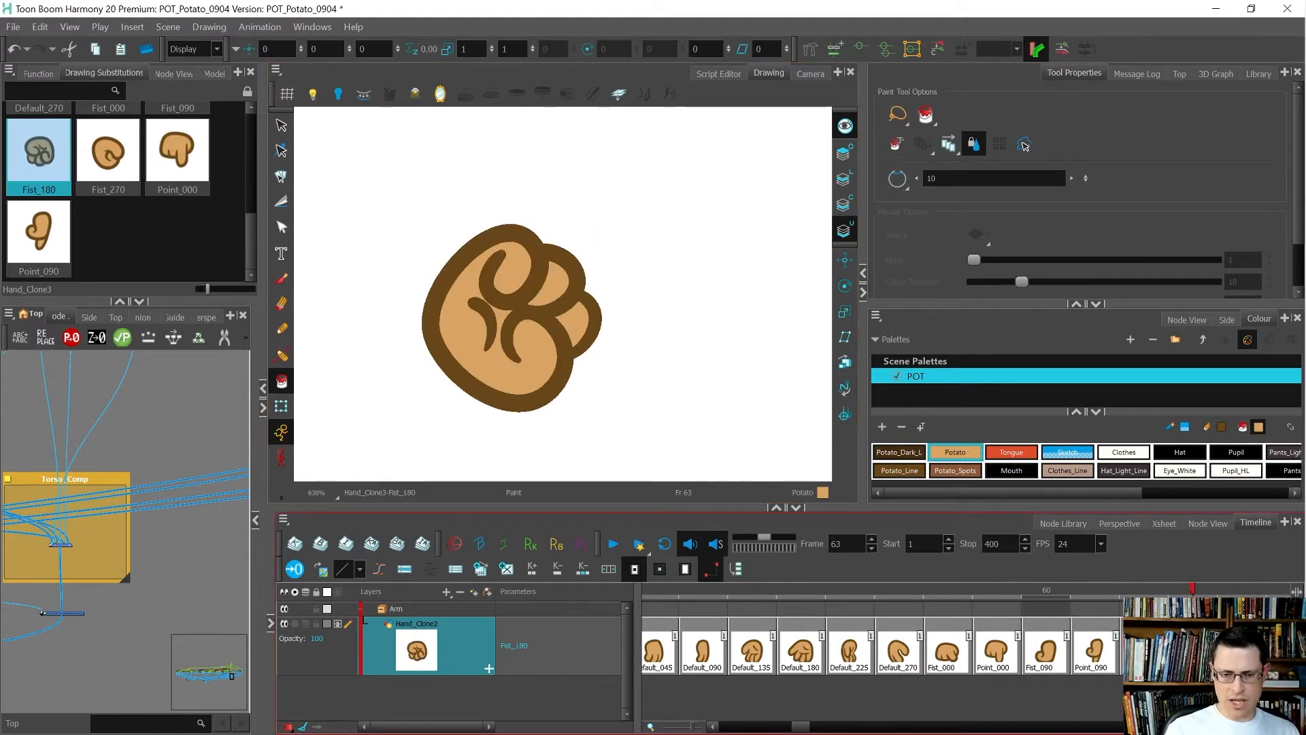
key("alt+shift+d")
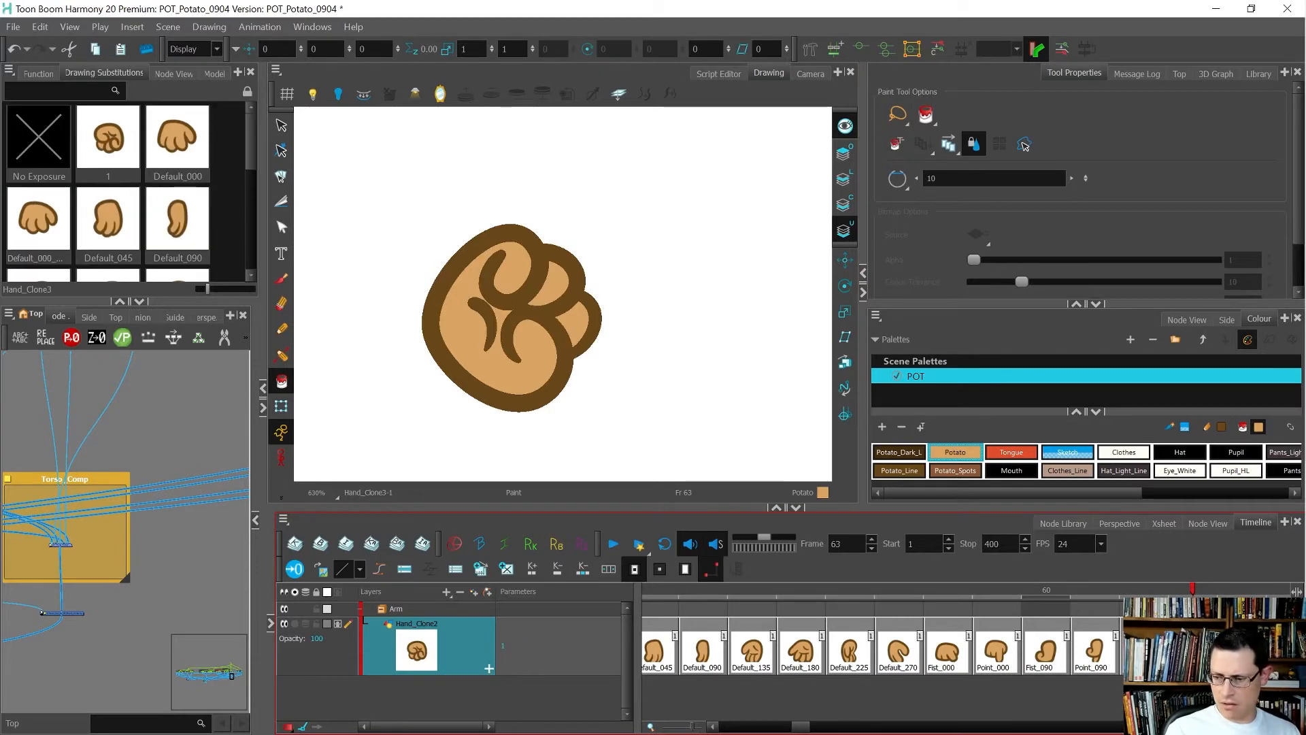
key("ctrl+d")
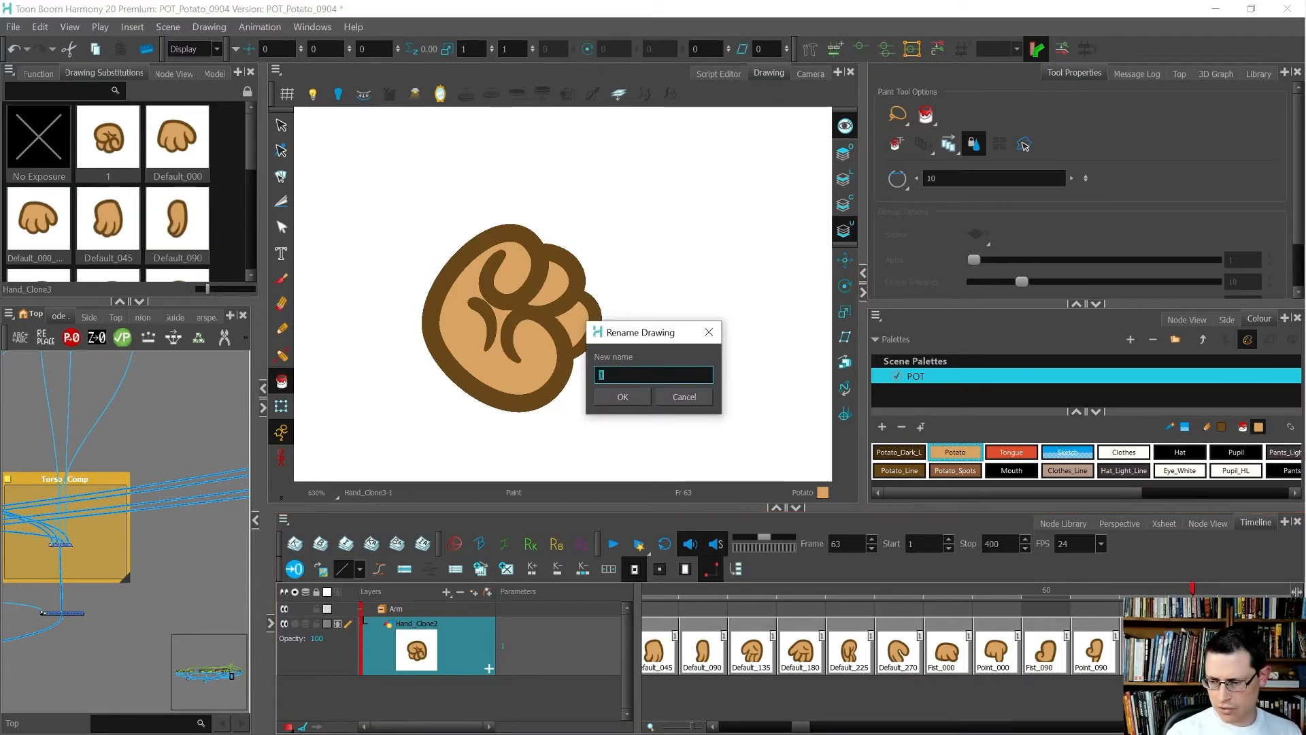
type("Point_180")
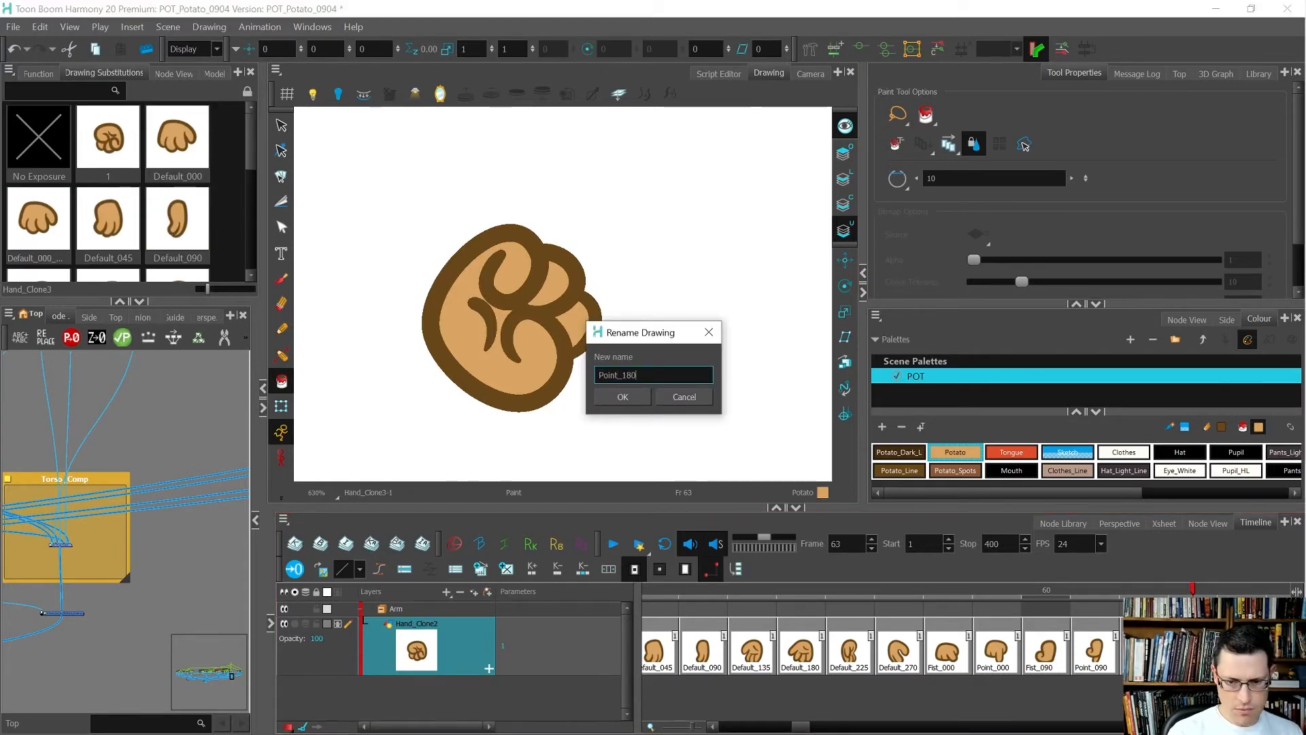
key("Return")
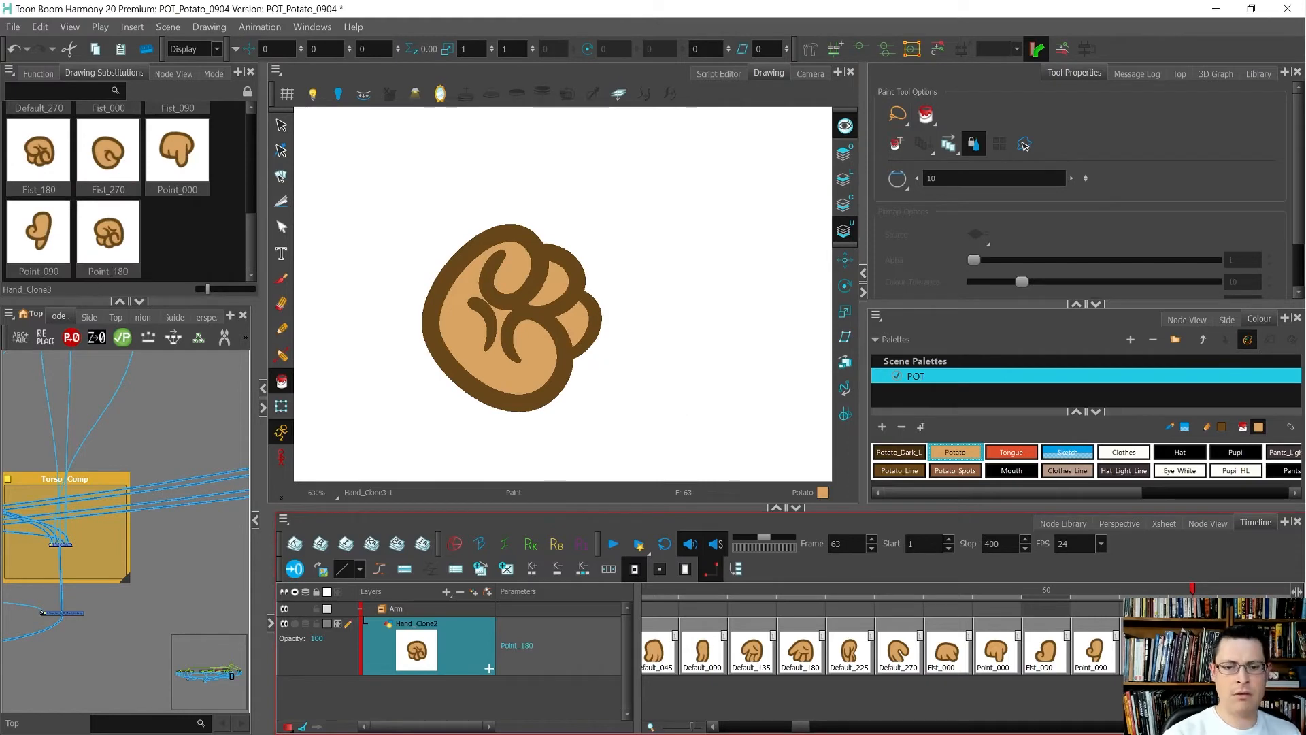
Inspect Point_180's art layers separately and delete the outline of the curled index finger from the overlay art.
mouse_move(735, 320)
left_mouse_down()
mouse_move(690, 340)
mouse_move(530, 153)
left_mouse_up()
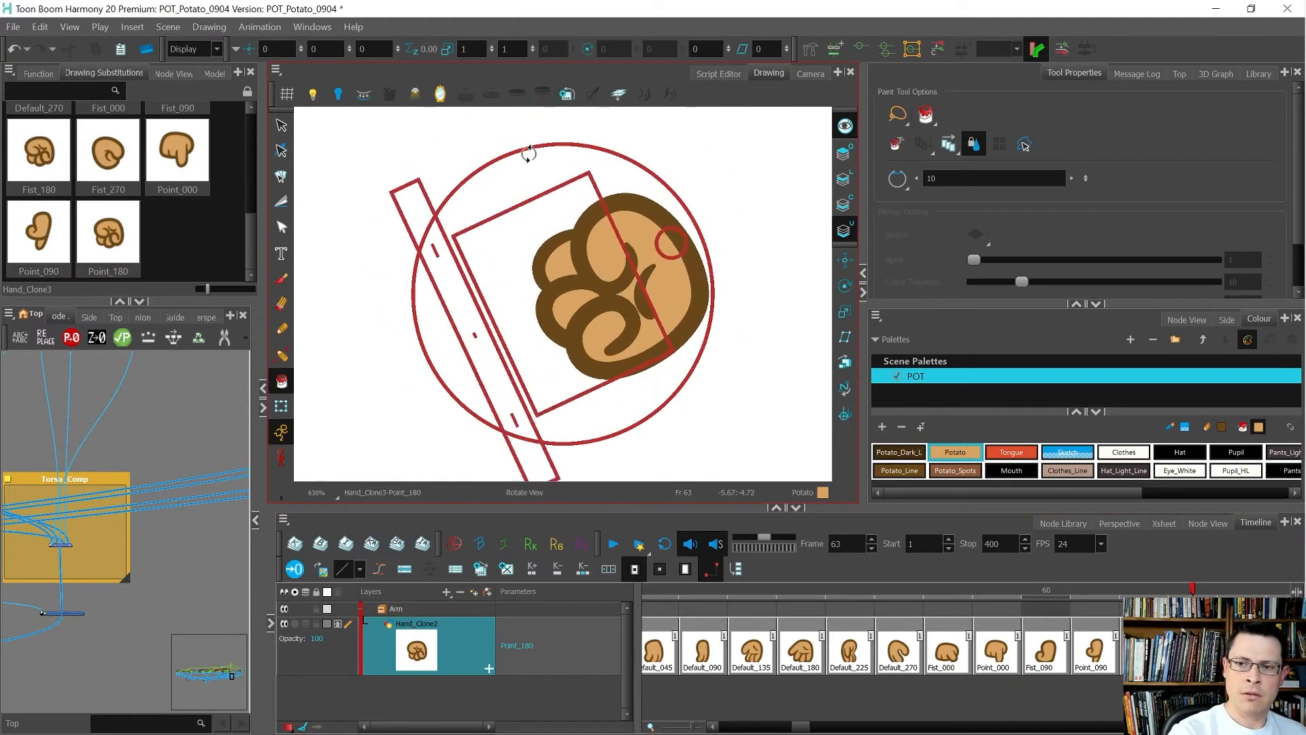
left_click(843, 153)
left_click(844, 204)
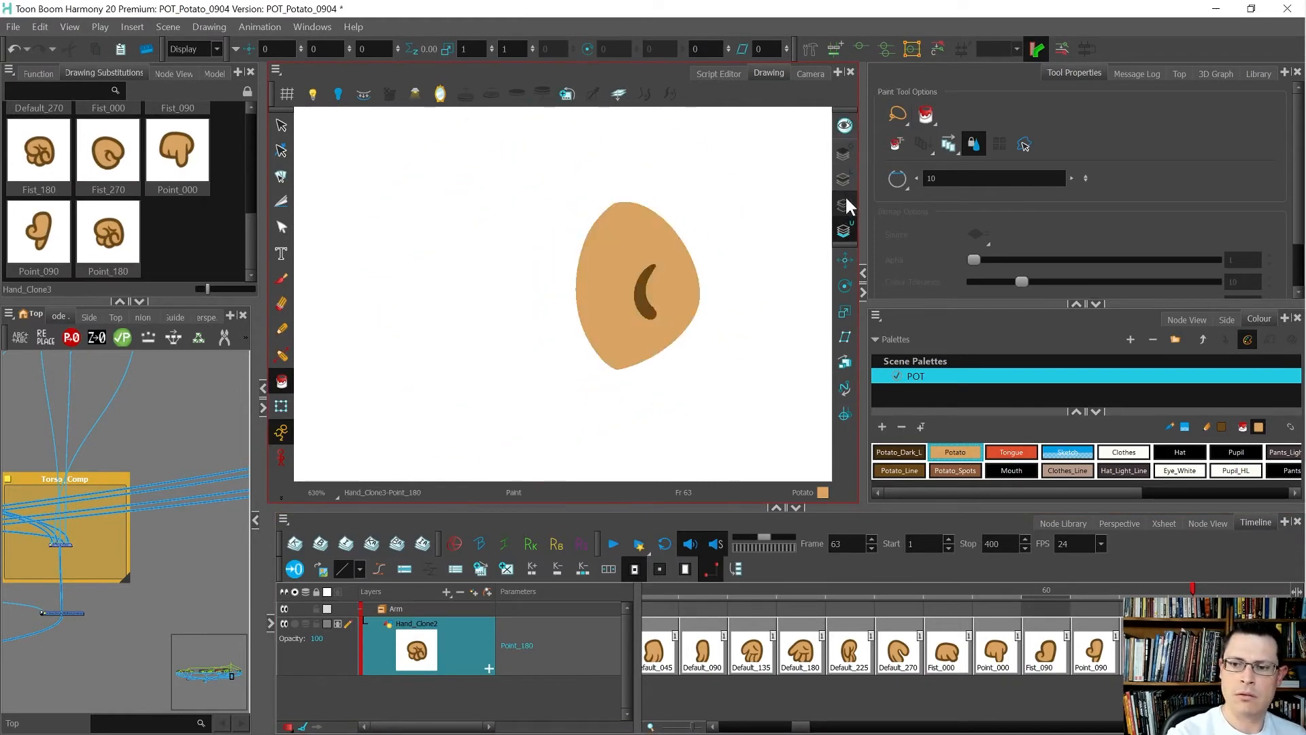
left_click(843, 178)
left_click(845, 154)
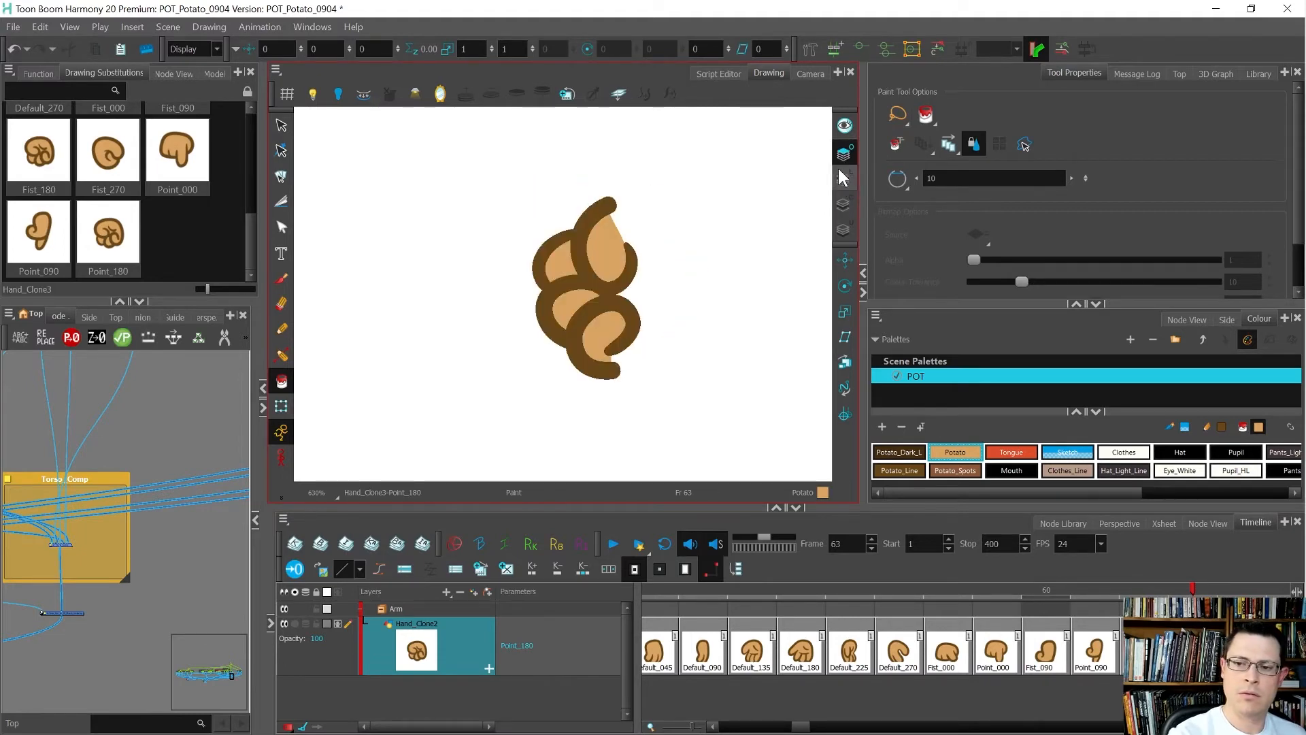
key("alt+s")
left_click(545, 263)
key("Delete")
left_click(563, 328)
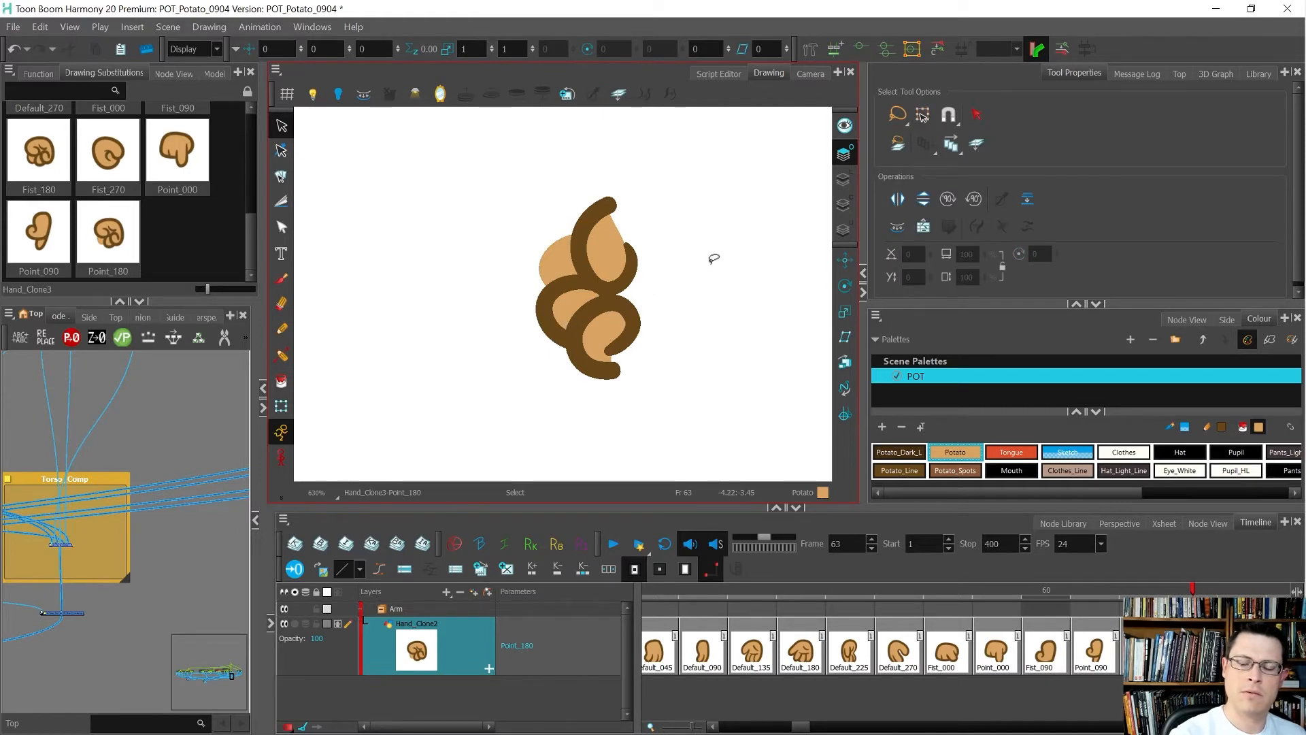
left_click(844, 179)
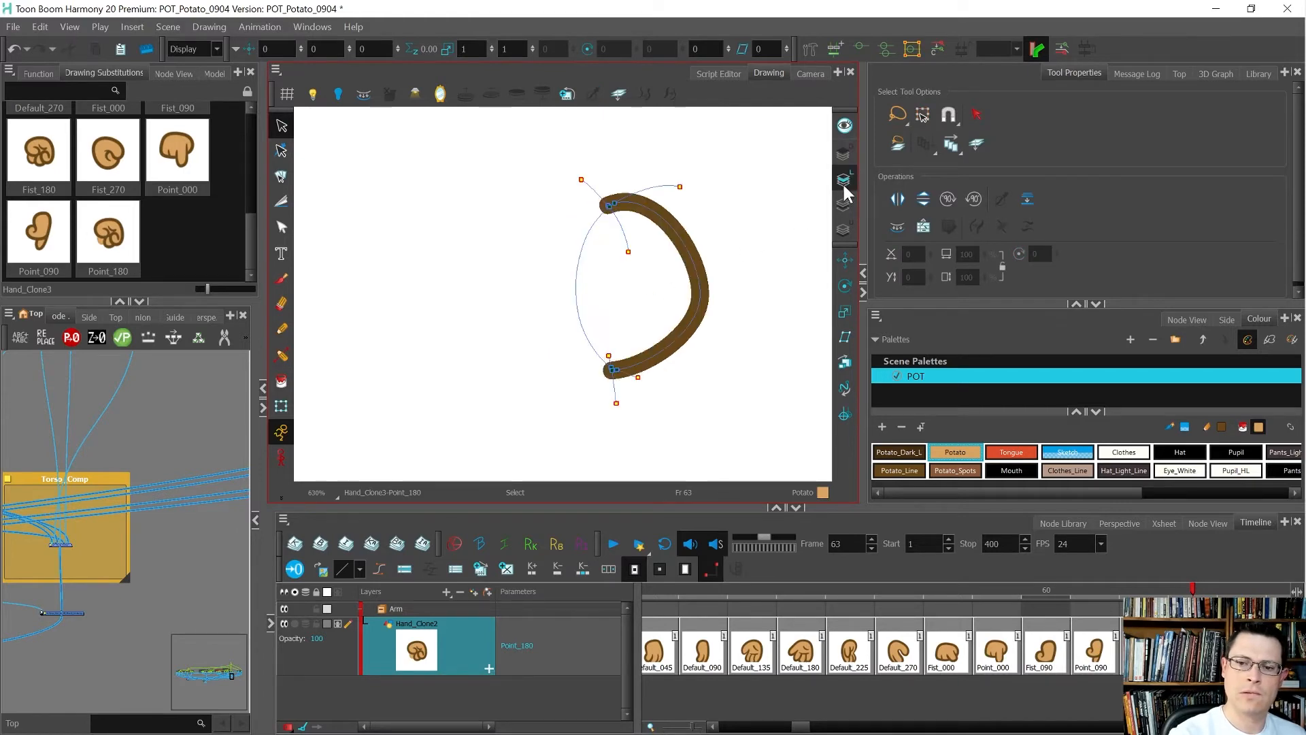
left_click(844, 125)
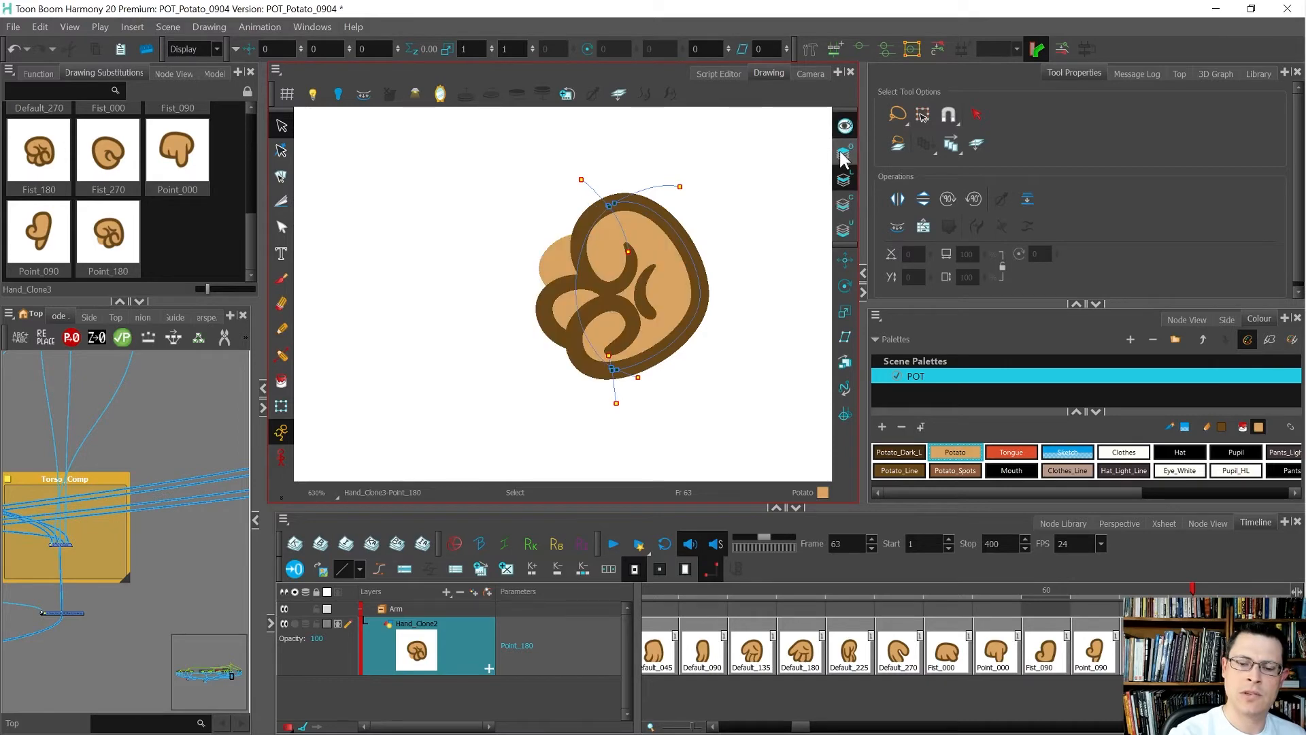
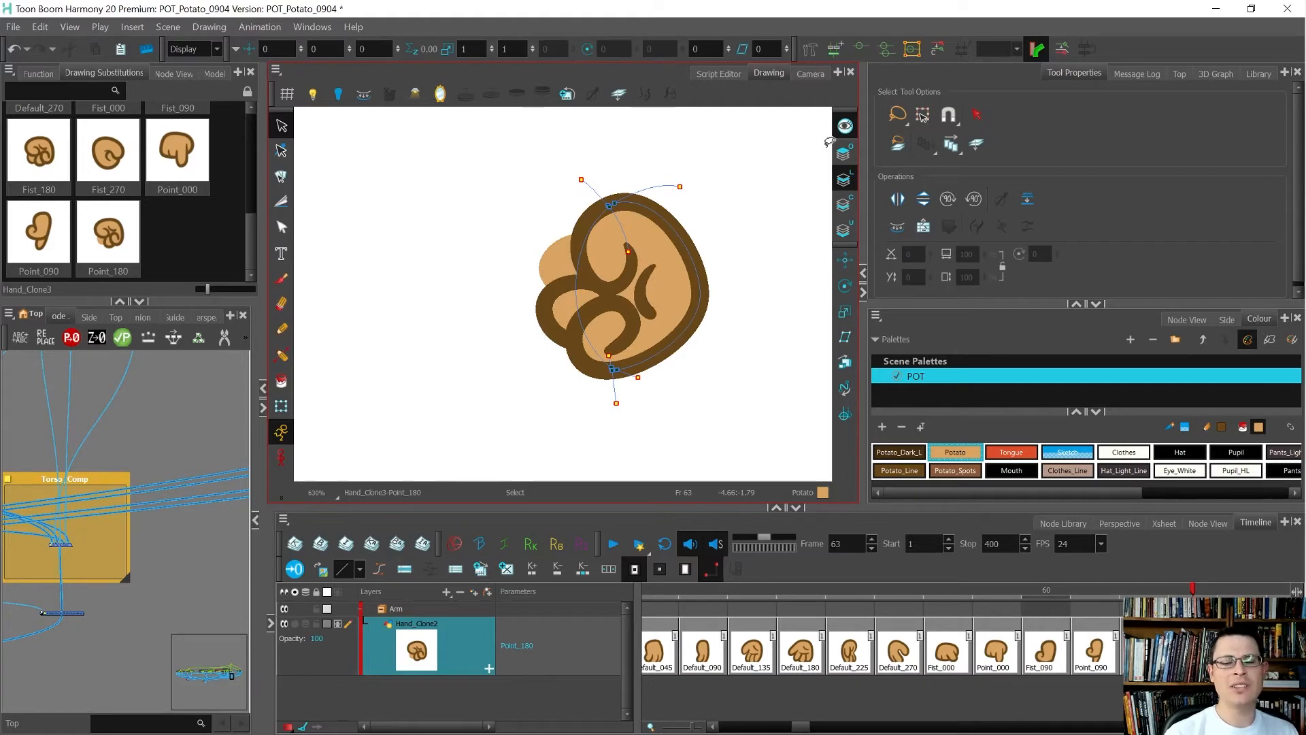
Draw a pointing finger outline with the 15p pencil in Potato_Line on Point_180's underlay art and adjust its curve points.
left_click(844, 230)
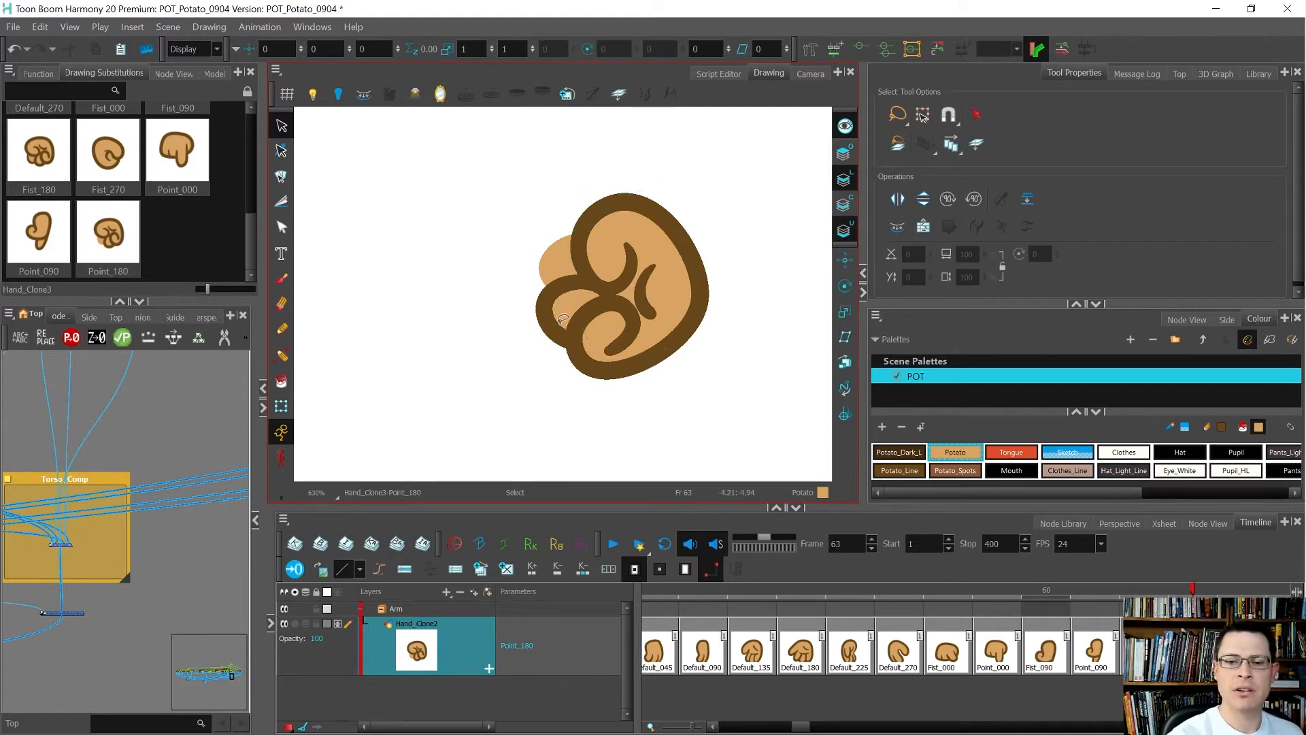
left_click(281, 328)
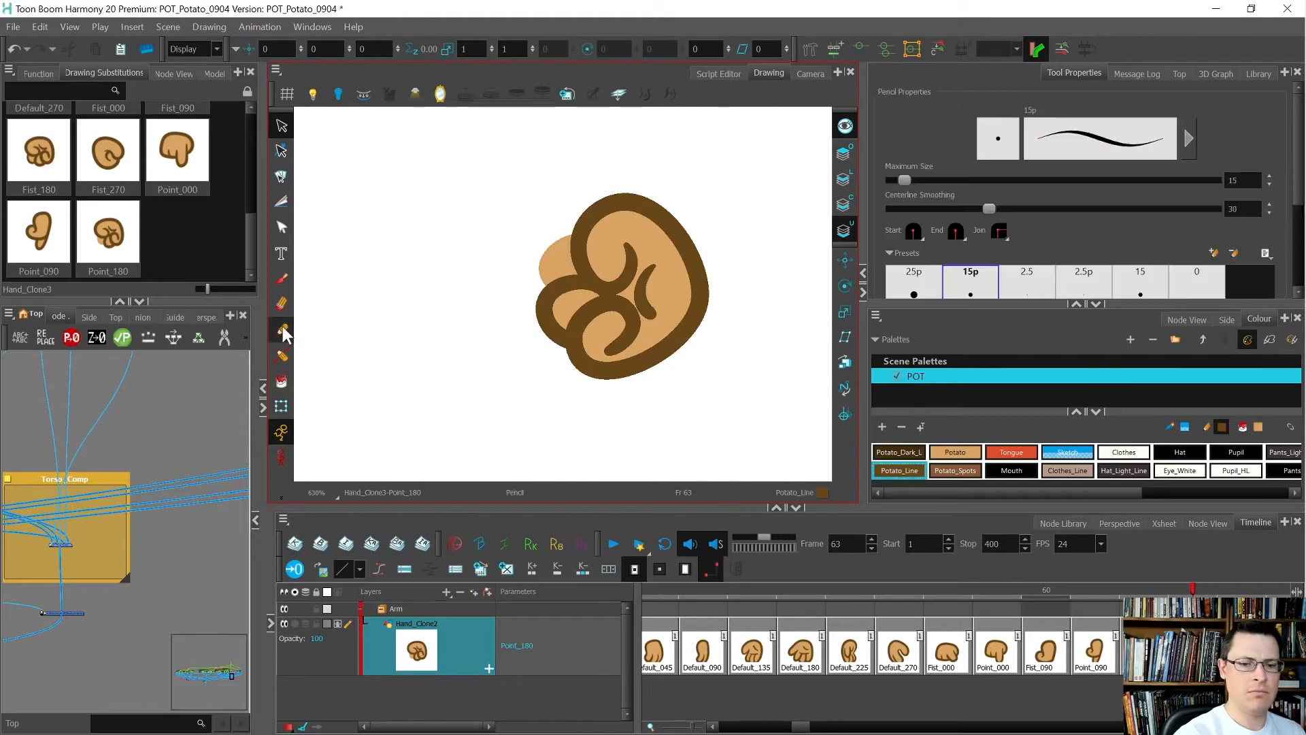
mouse_move(577, 232)
left_mouse_down()
mouse_move(511, 256)
mouse_move(501, 276)
mouse_move(538, 296)
mouse_move(598, 284)
left_mouse_up()
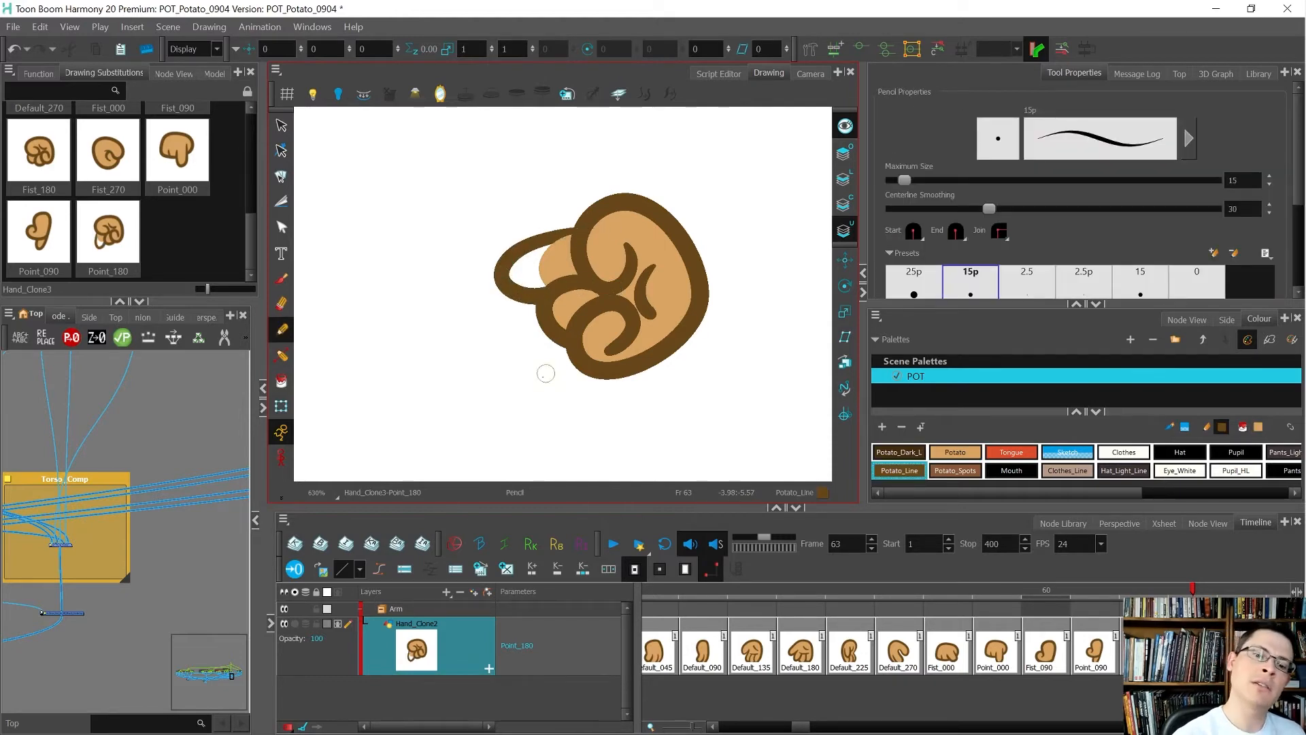
key("alt+q")
left_click(508, 291)
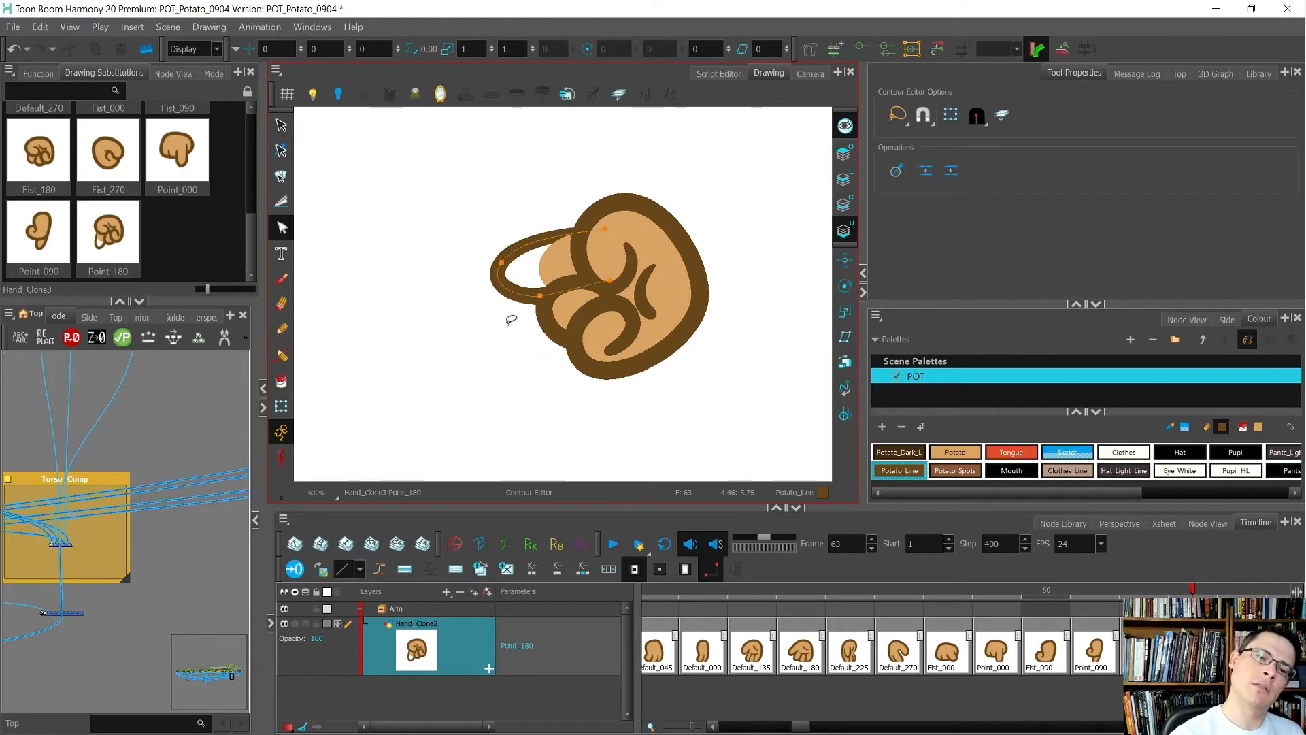
left_click(522, 239)
left_click(519, 299)
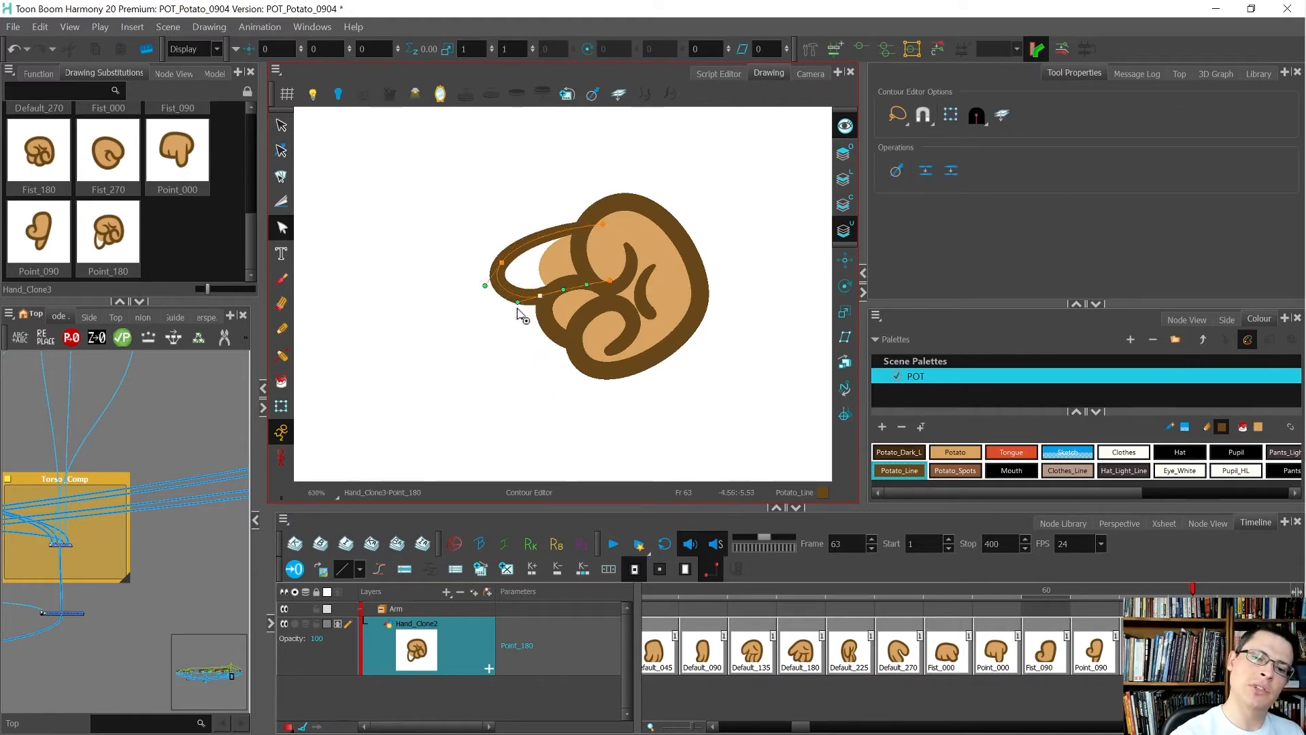
left_click(487, 283)
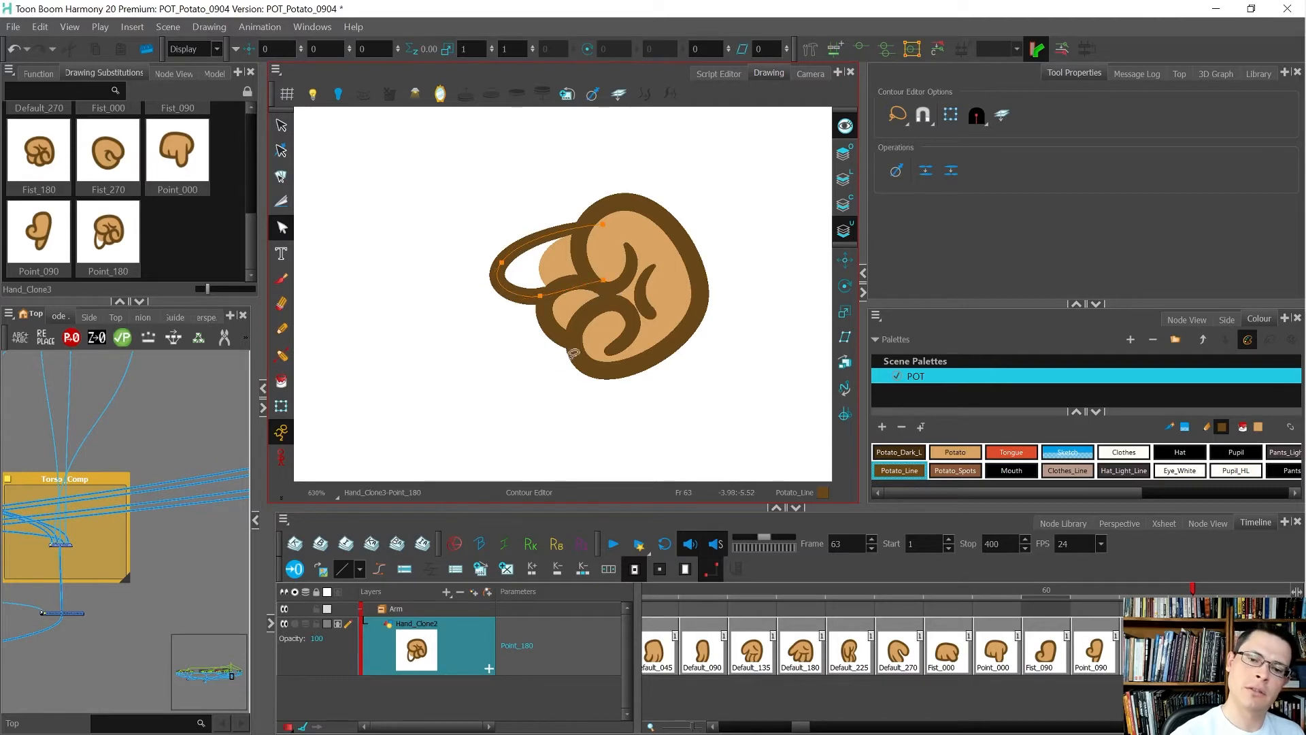
left_click(714, 376)
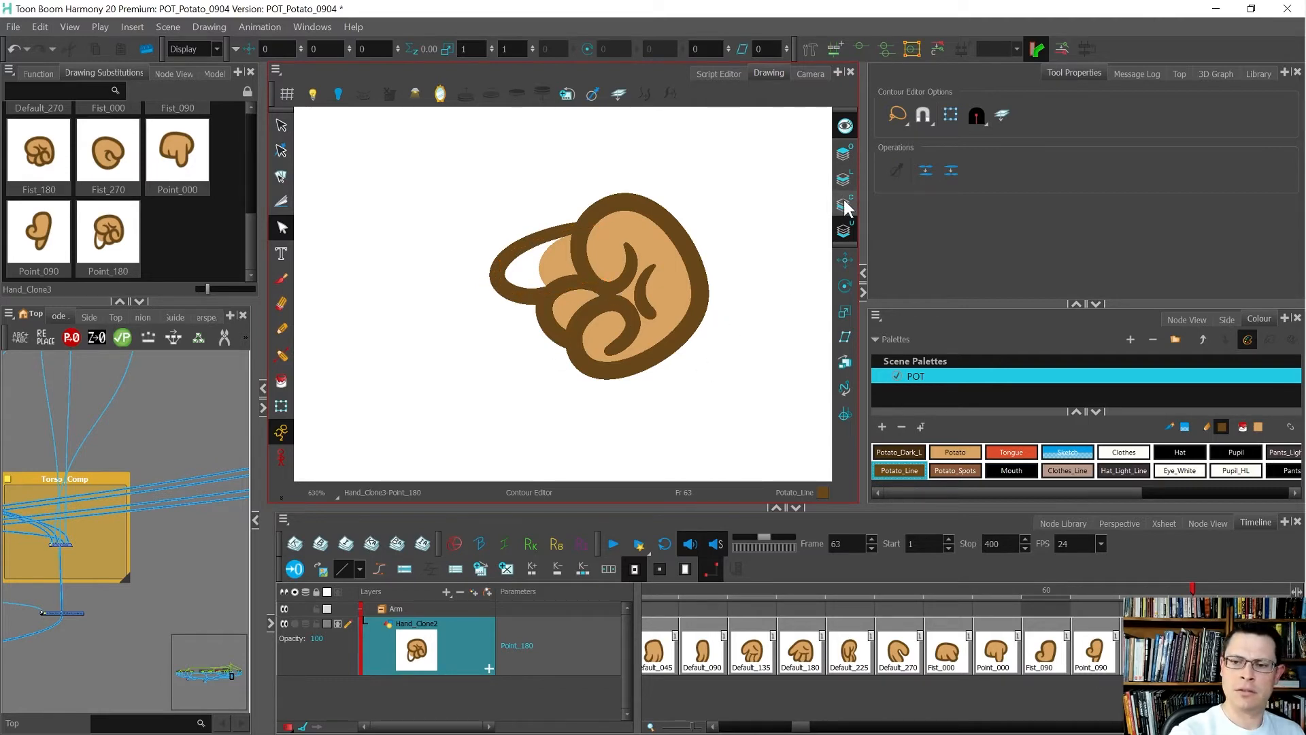
Close the base of Point_180's finger outline with a curved invisible stroke and fill the finger with the Potato colour.
left_click(845, 125)
key("alt+v")
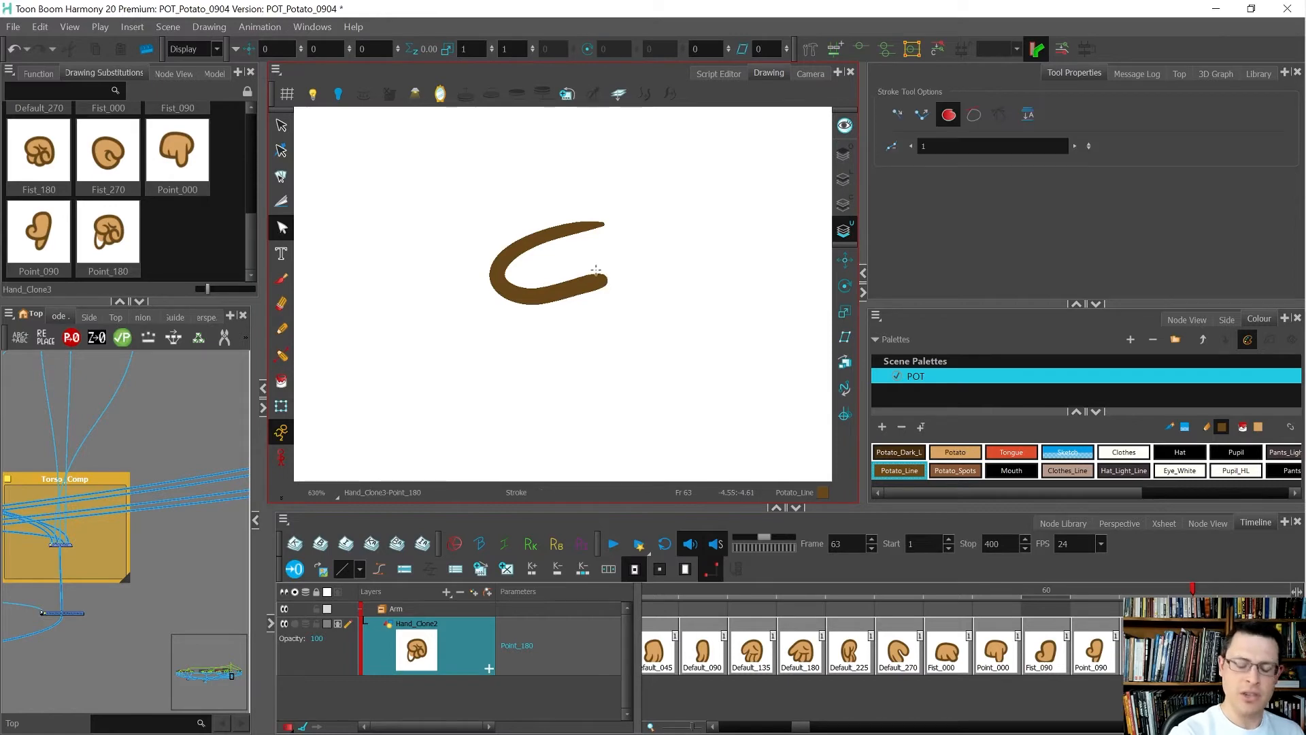
scroll(600, 276, "up", 3)
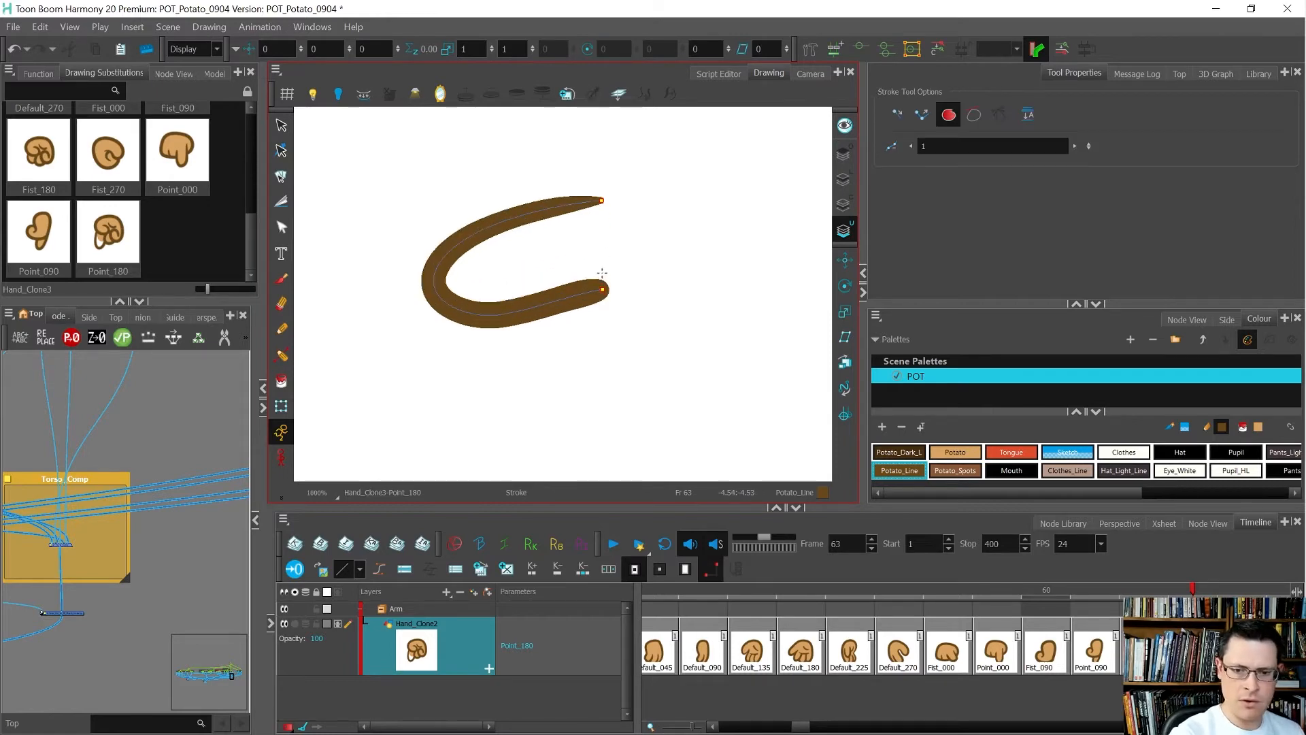
left_click_drag(606, 200, 556, 156)
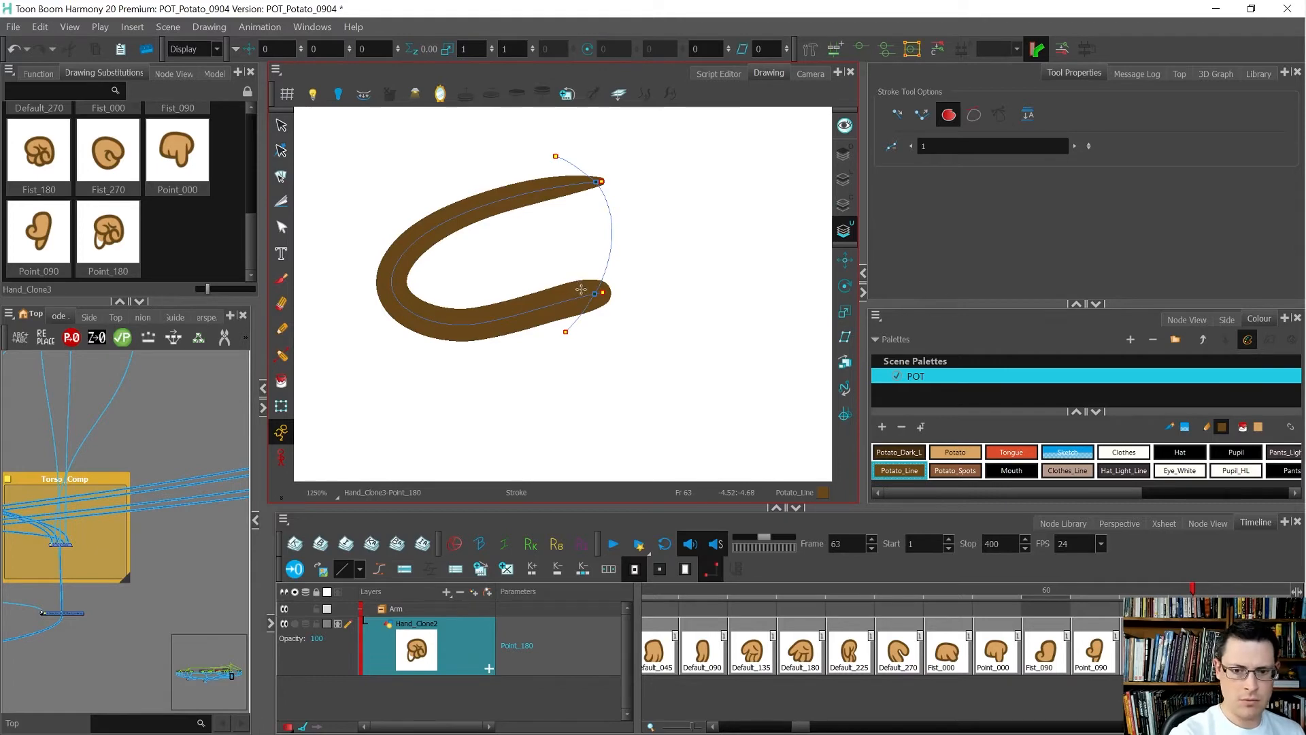
left_click(593, 292)
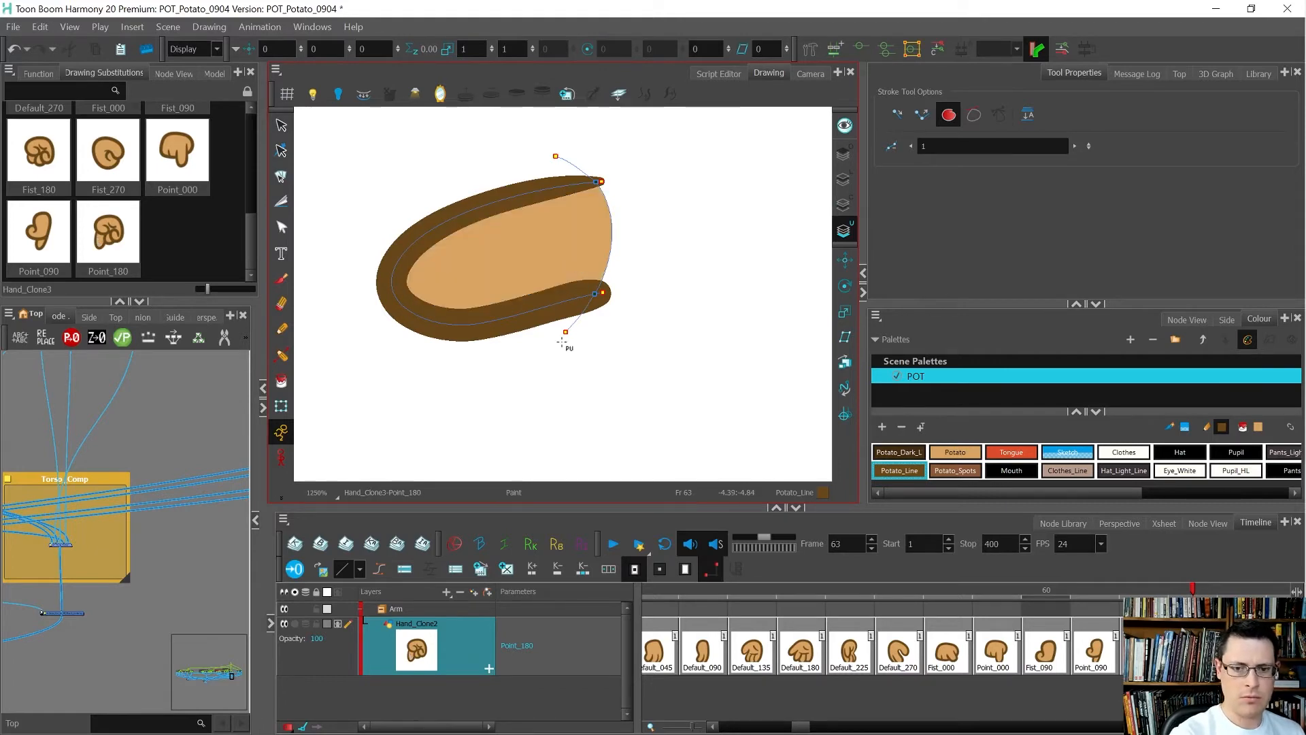
Move Point_180's palm fill and crease line from the colour art into the line art and arrange them behind the outline.
left_click(844, 204)
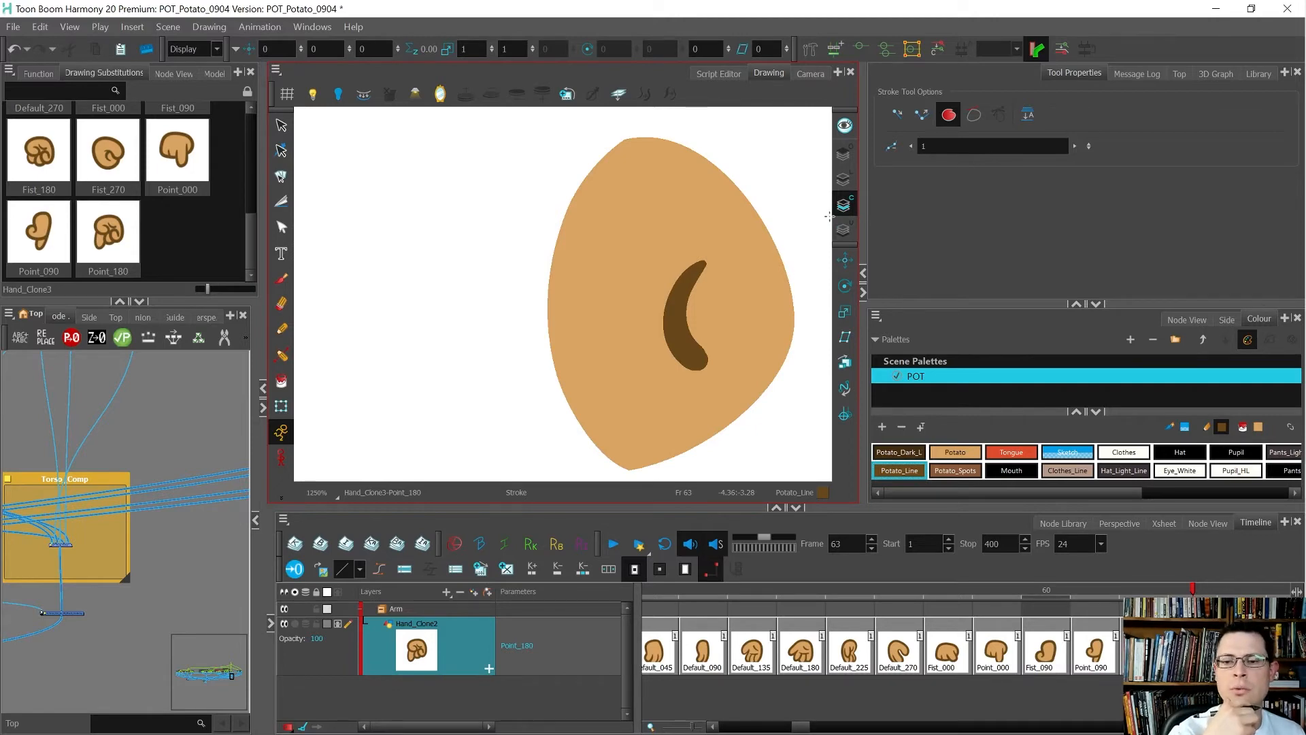
key("alt+s")
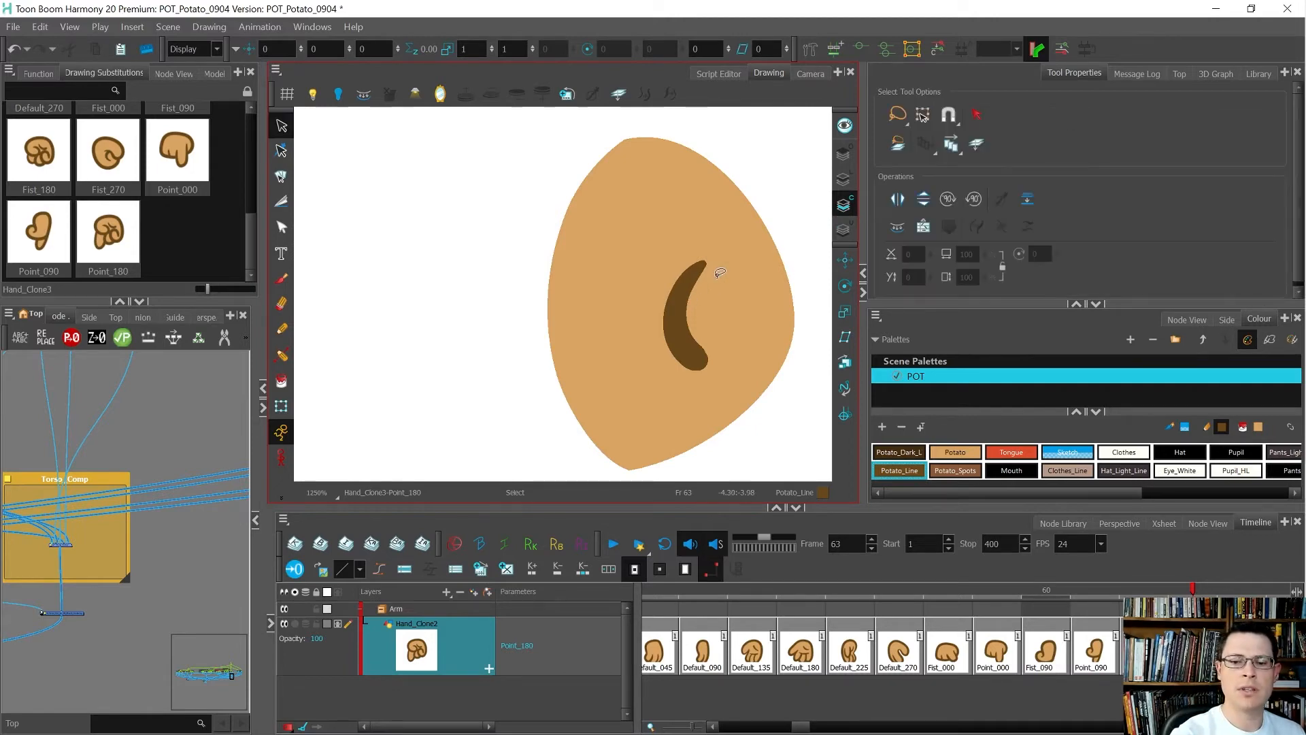
left_click(697, 306)
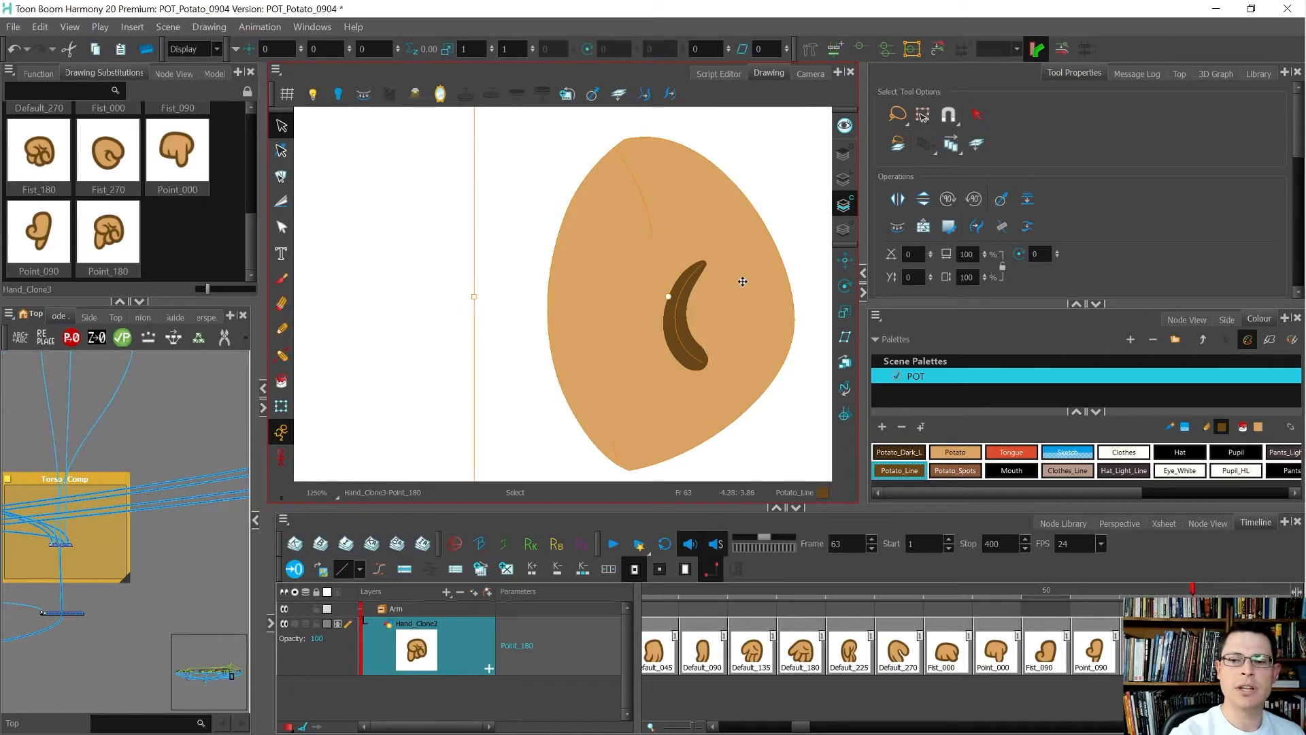
left_click(844, 179)
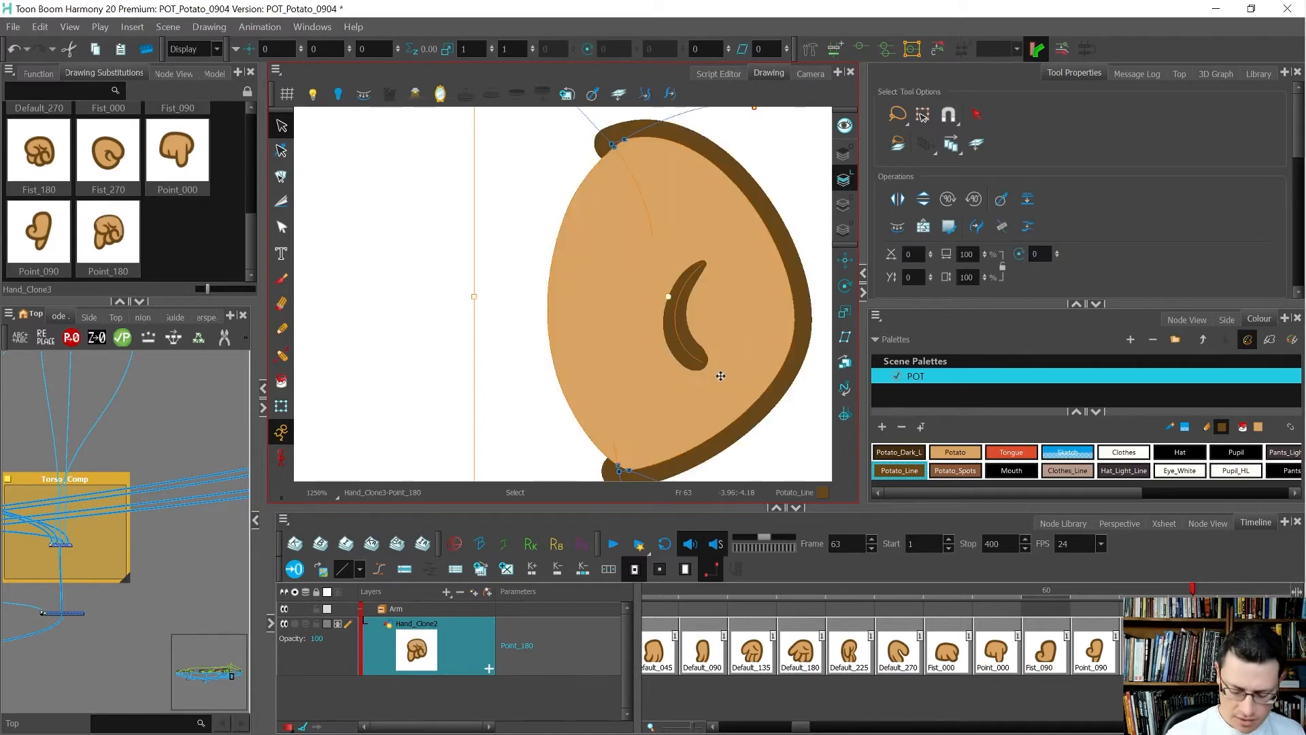
key("ctrl+shift+Page_Down")
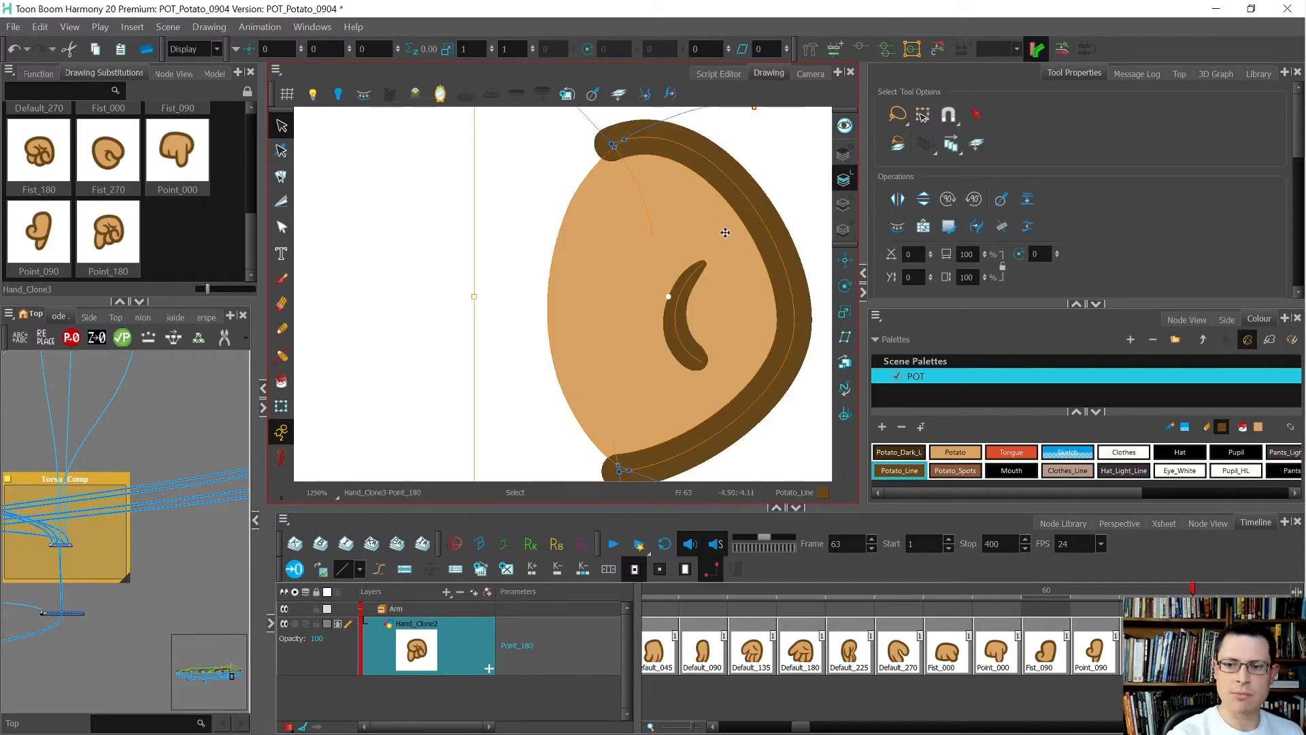
Delete the leftover index finger fill from Point_180's overlay art and move the remaining curled fingers into the line art.
left_click(842, 153)
left_click_drag(694, 291, 643, 274)
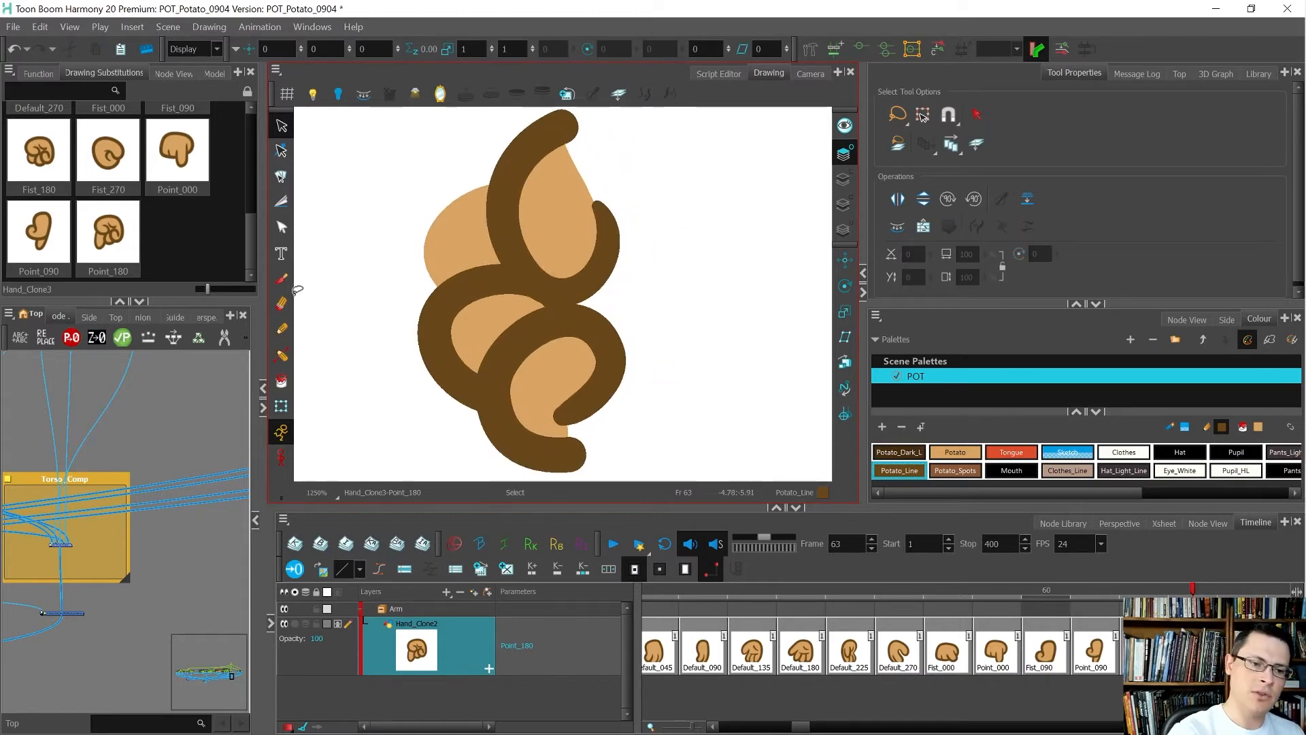
left_click(282, 205)
key("alt+s")
mouse_move(685, 327)
left_mouse_down()
mouse_move(409, 470)
mouse_move(671, 315)
mouse_move(761, 239)
mouse_move(649, 453)
mouse_move(748, 378)
left_mouse_up()
key("Delete")
left_click(838, 182)
key("ctrl+v")
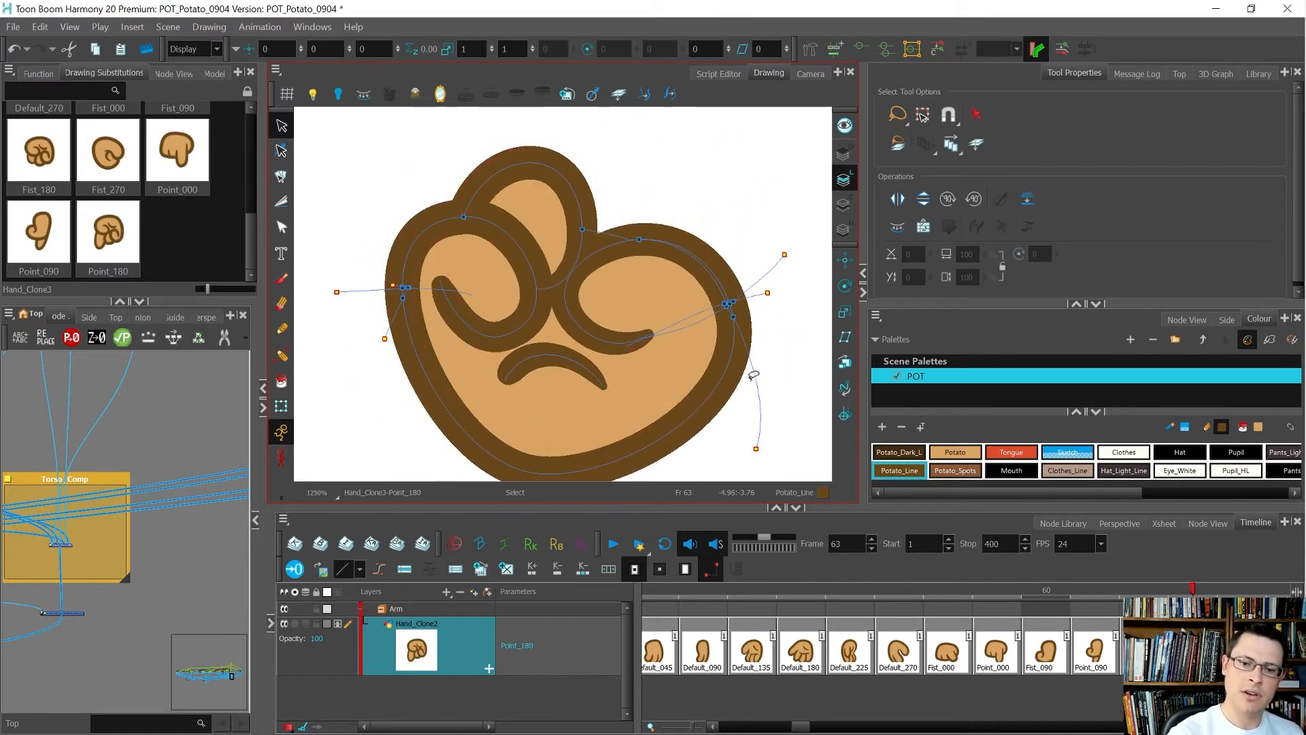
Move all Potato-coloured fills from Point_180's line art into its colour art and smooth the notch in the fill's edge.
key("alt+d")
left_click(643, 382)
key("alt+s")
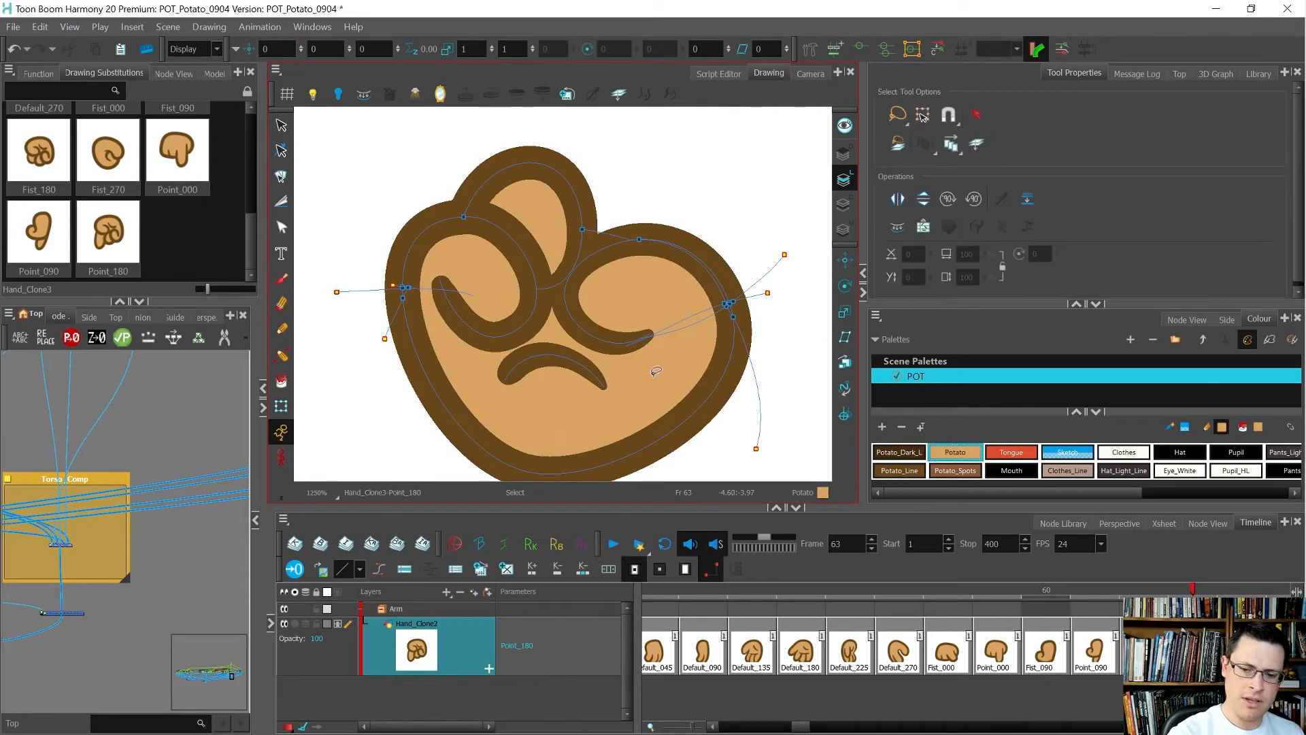
key("ctrl+shift+a")
key("ctrl+x")
left_click(845, 203)
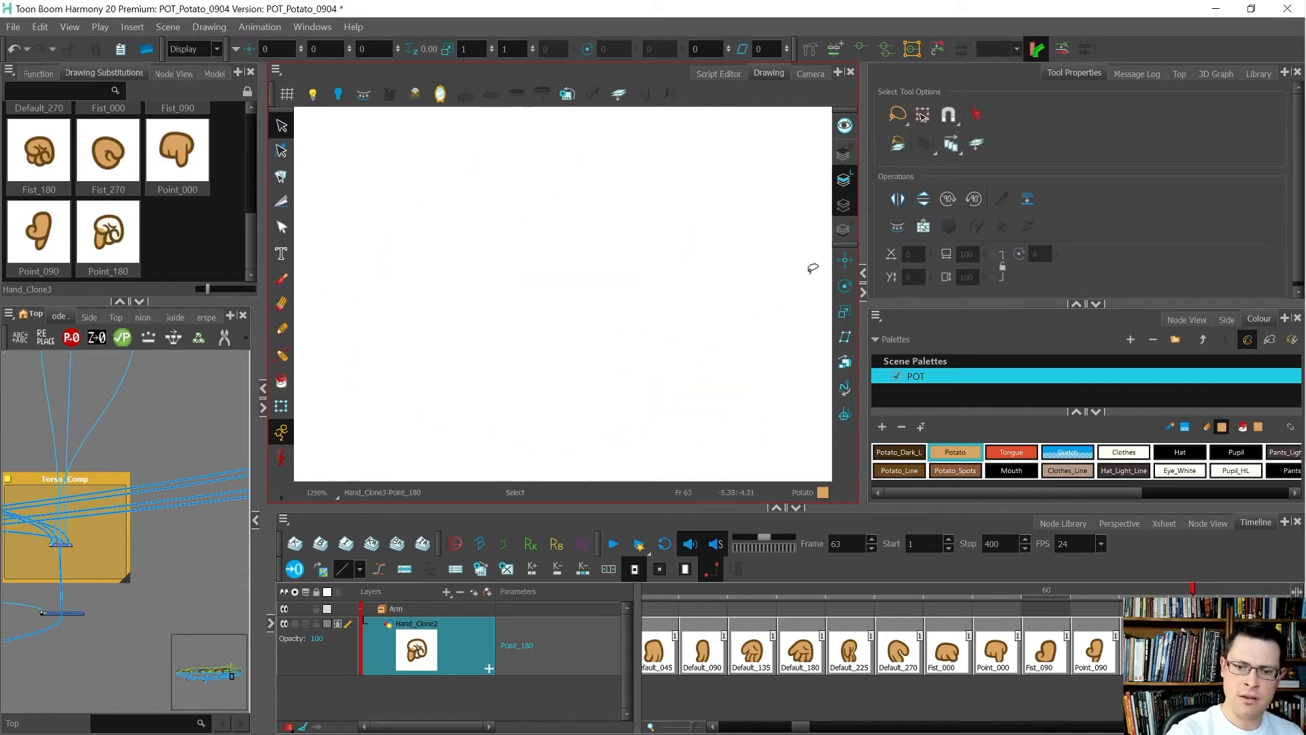
key("ctrl+v")
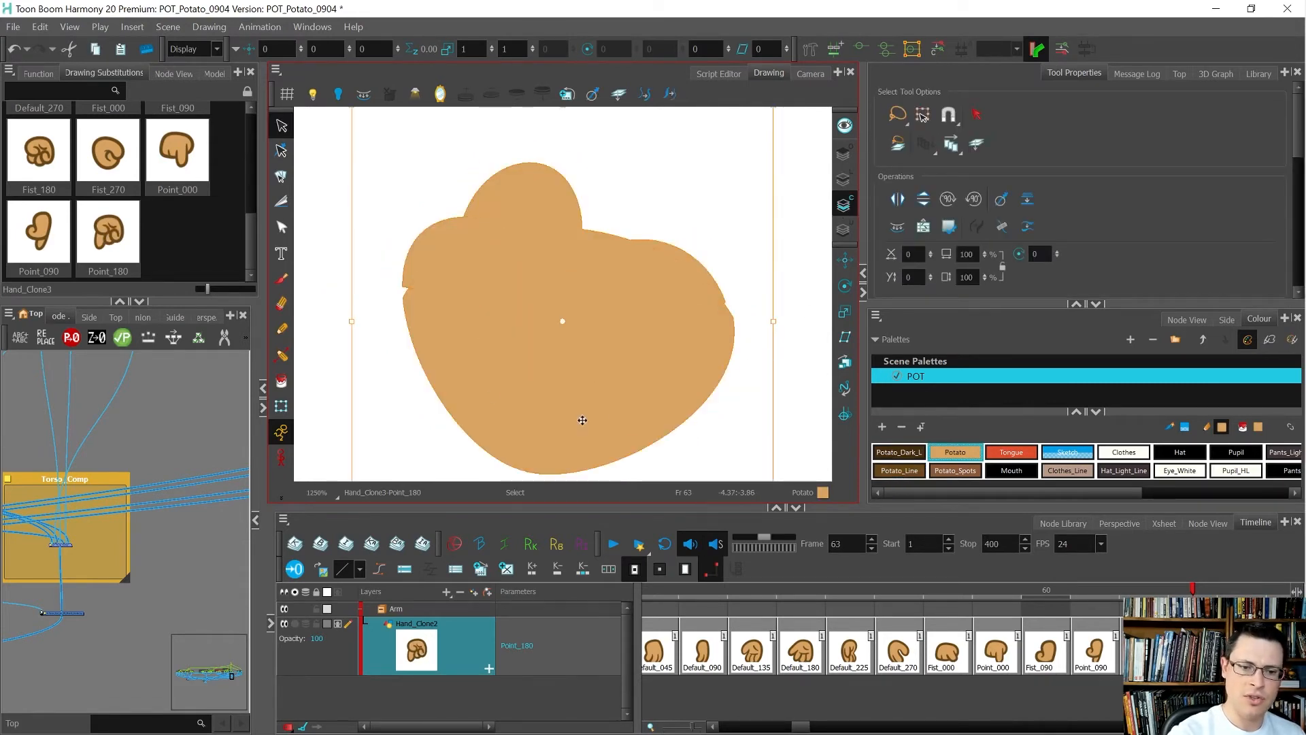
key("alt+q")
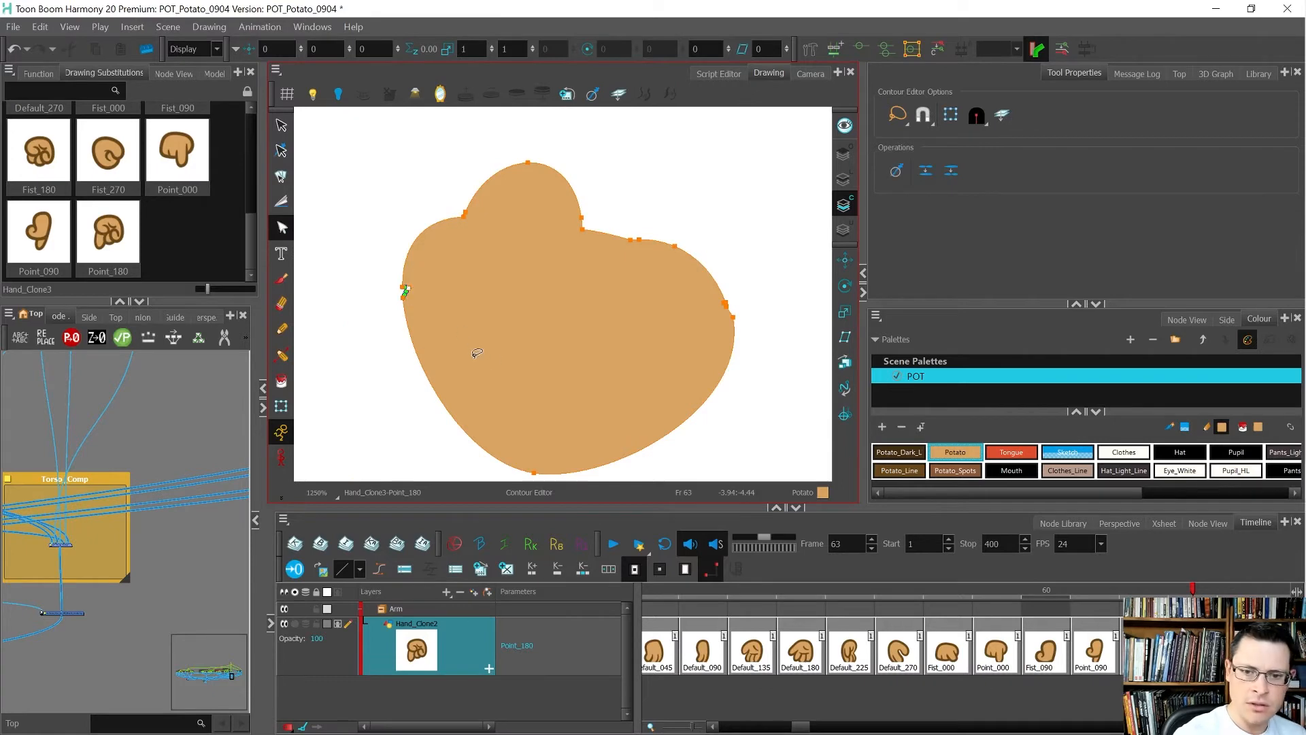
Delete the leftover invisible strokes around the palm and curled fingers in Point_180's line art.
left_click(843, 179)
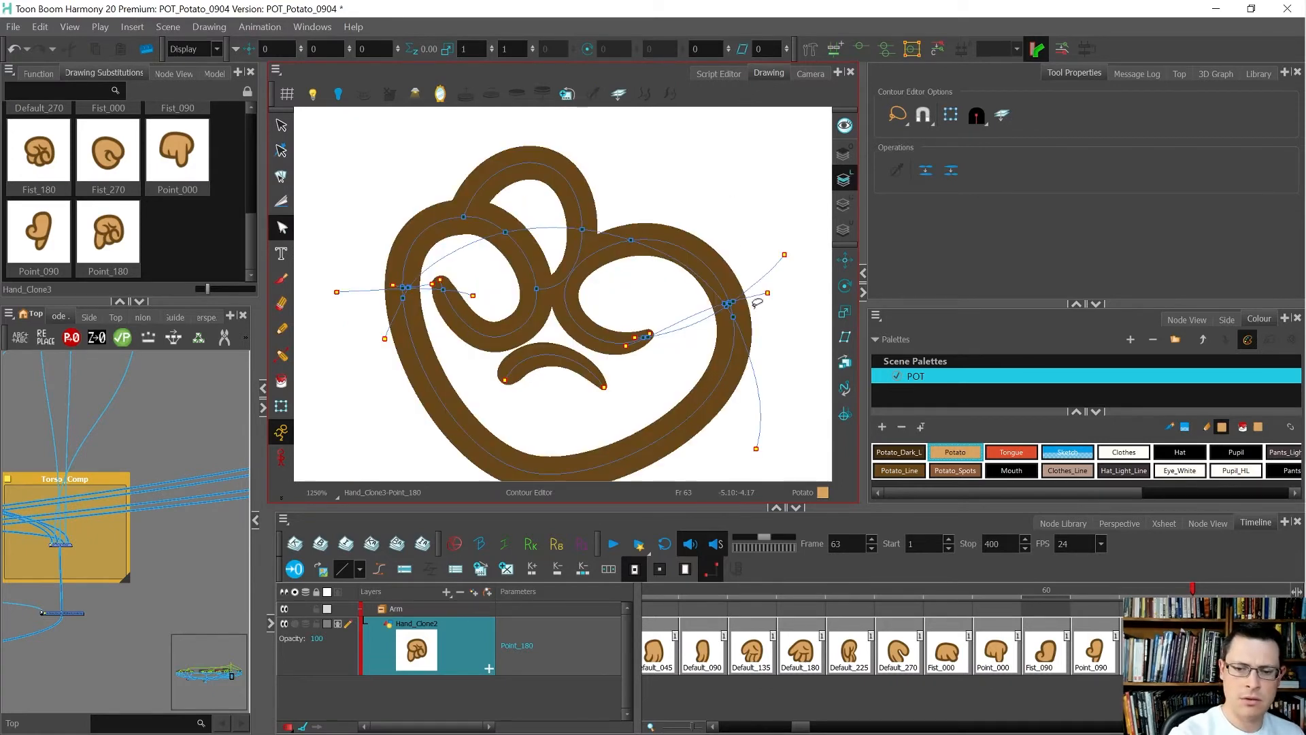
key("alt+s")
left_click(754, 398)
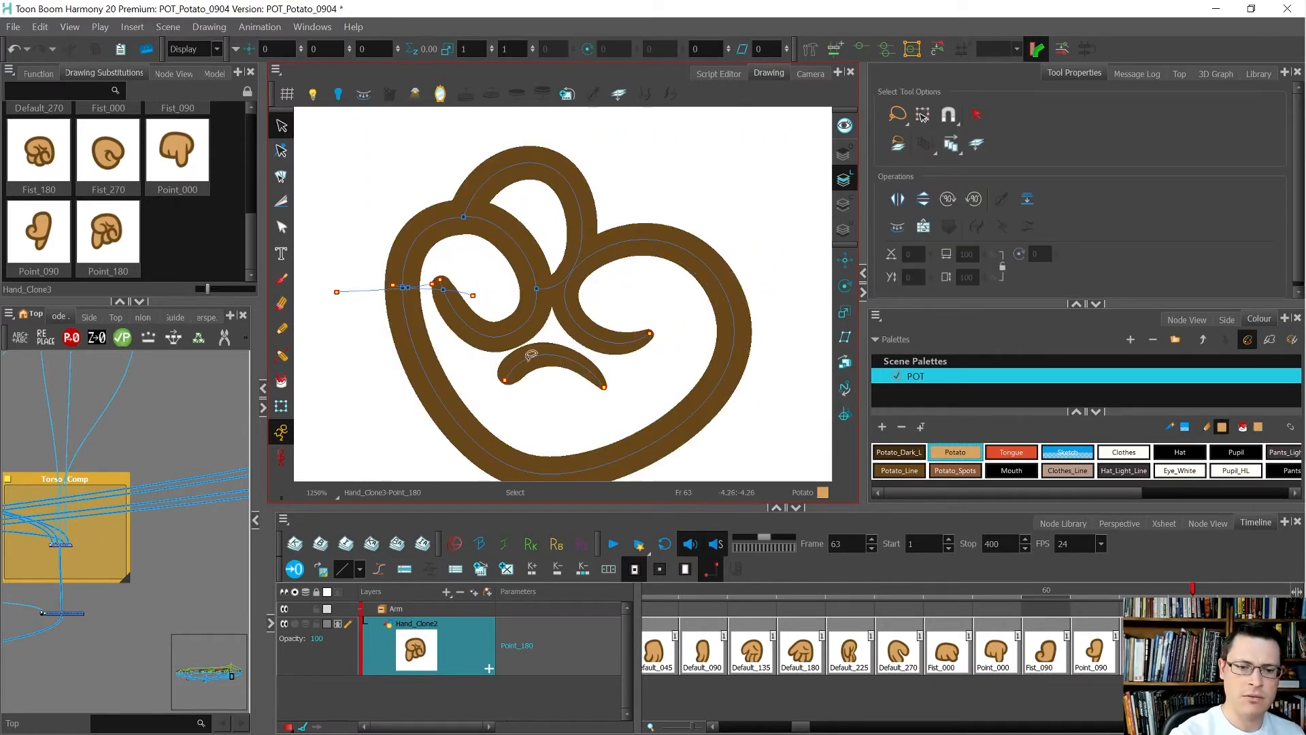
left_click(420, 286)
key("Delete")
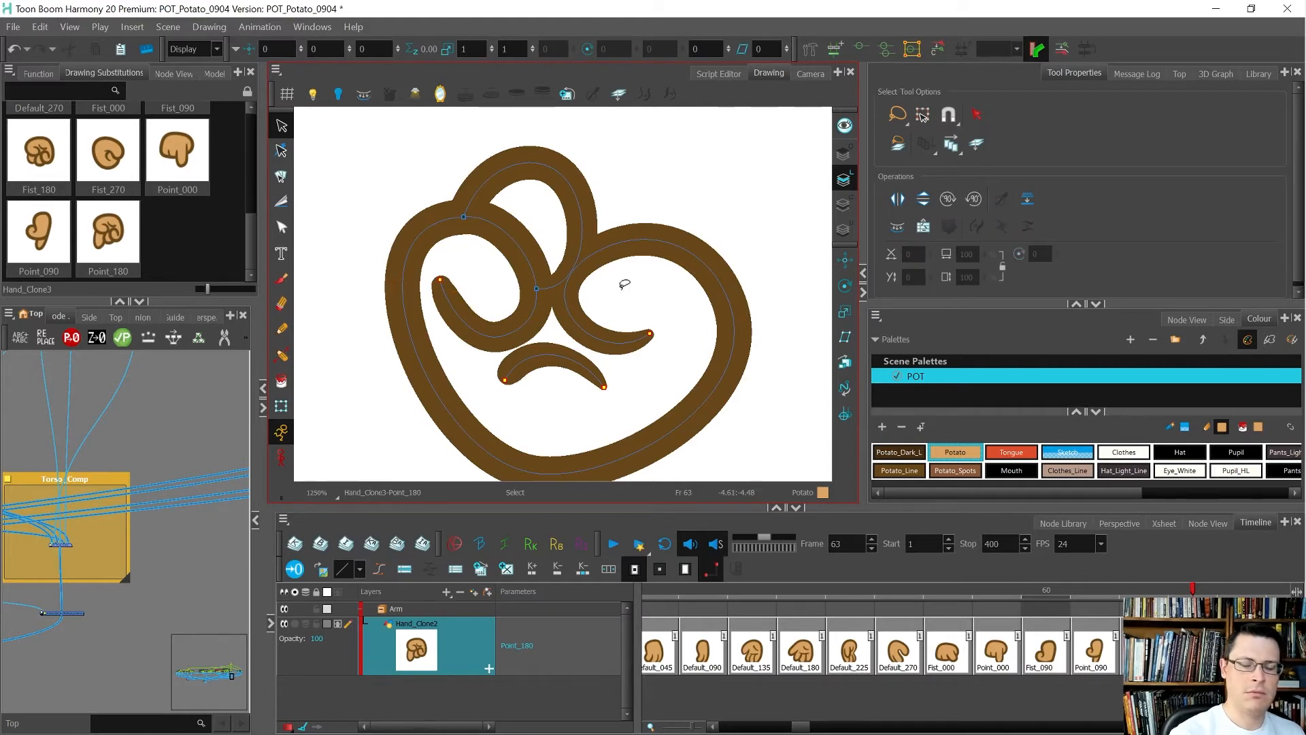
Compare Point_180 with the Fist_180 drawing on the character's arm in the Camera view.
key("shift+t")
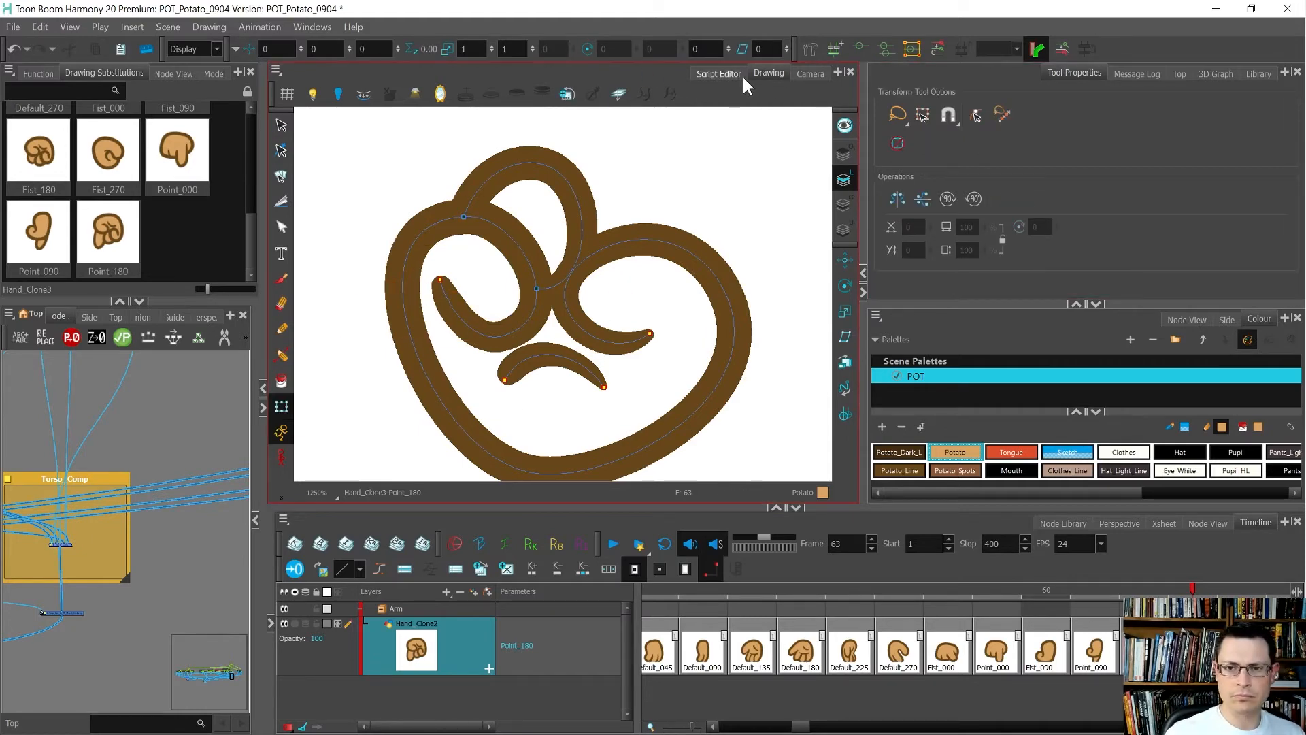
left_click(797, 74)
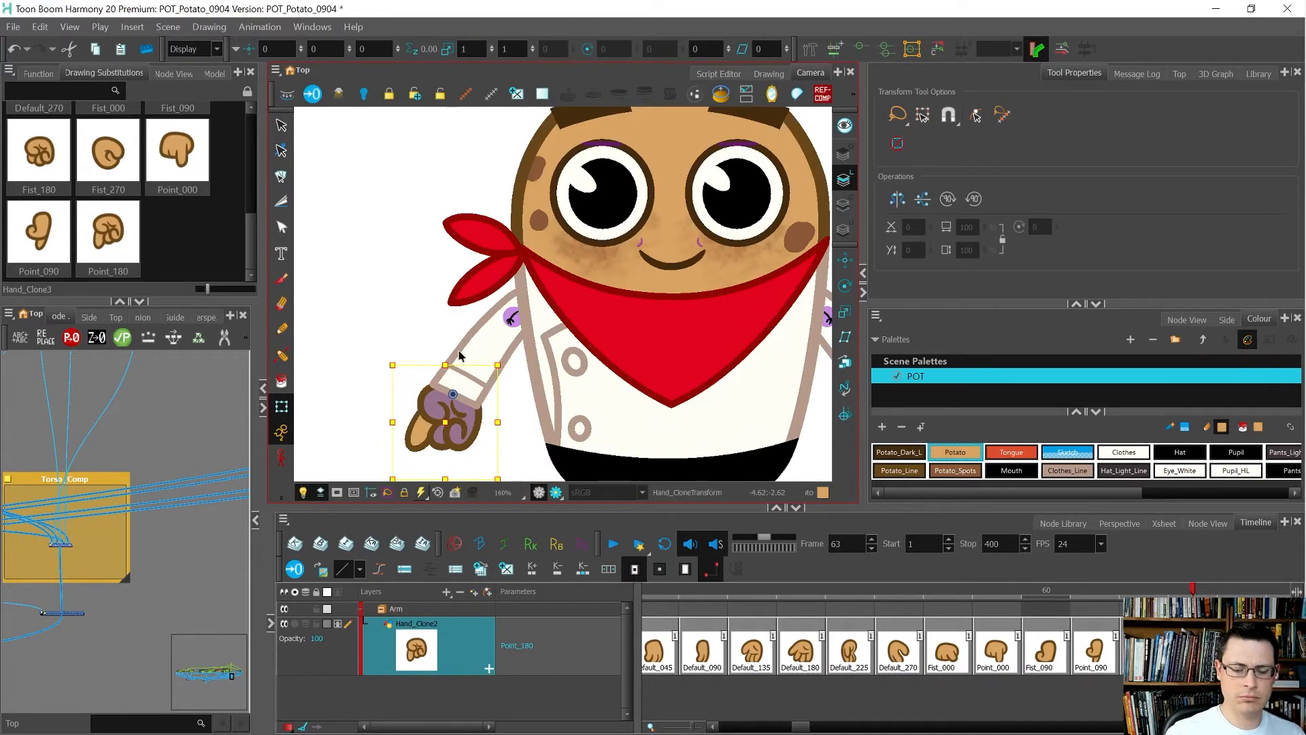
key("comma")
key("period")
key("comma")
key("period")
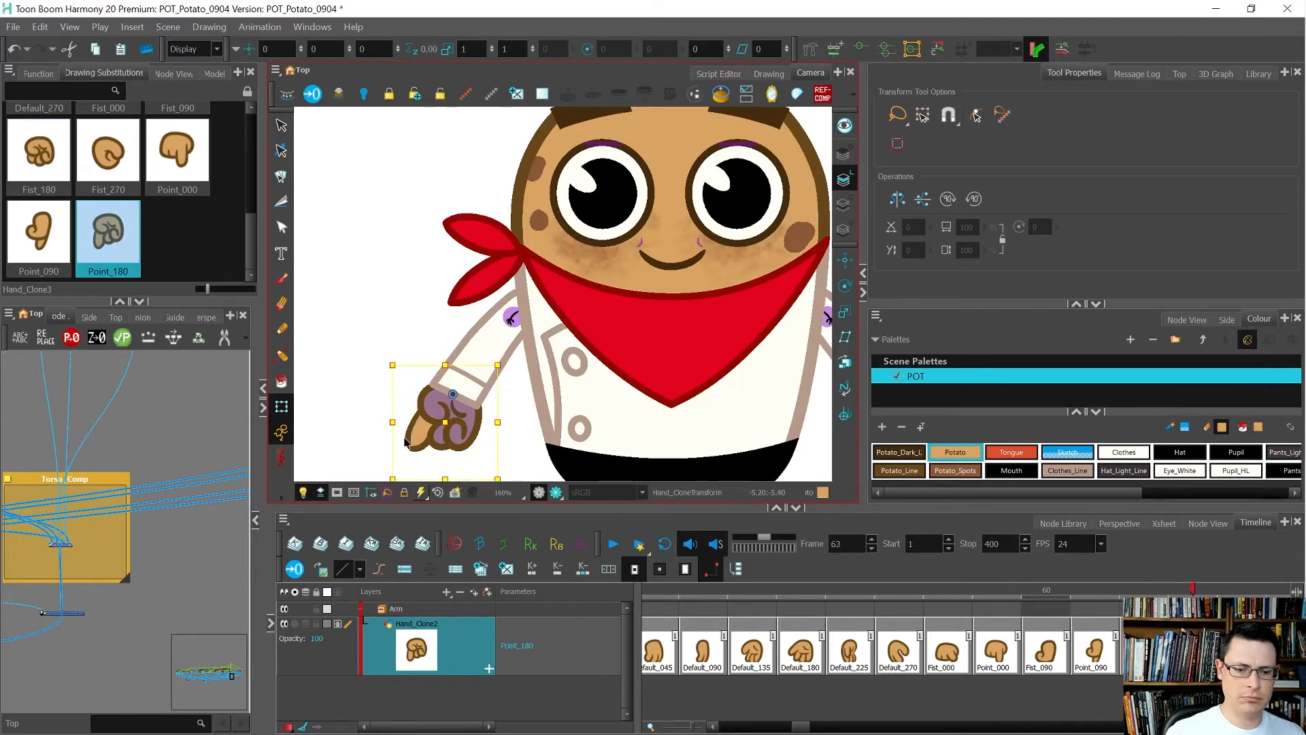
scroll(422, 450, "up", 5)
key("comma")
key("period")
Reshape the pointing finger's contour in Point_180's underlay art and check it against the Fist_180 drawing.
left_click_drag(422, 451, 849, 268)
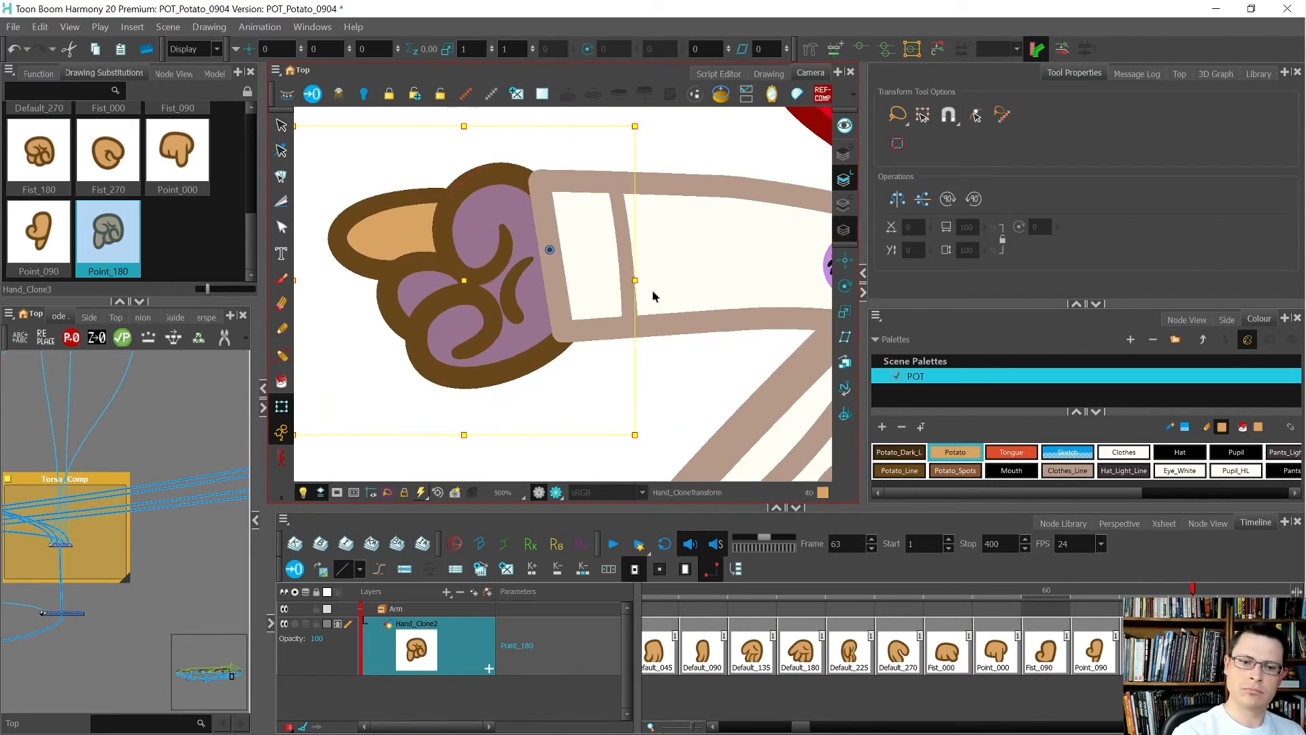
key("alt+q")
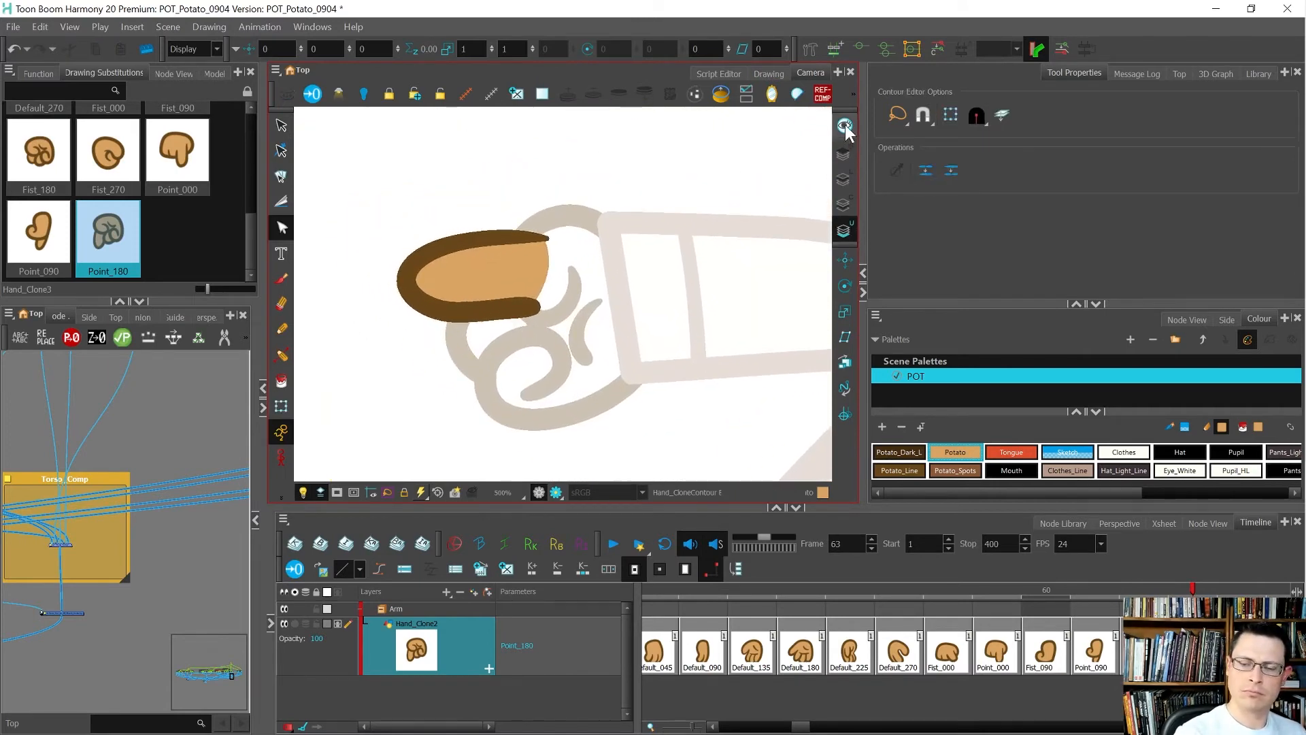
mouse_move(646, 209)
left_mouse_down()
mouse_move(567, 193)
mouse_move(593, 222)
mouse_move(545, 243)
left_mouse_up()
mouse_move(438, 227)
left_mouse_down()
mouse_move(457, 313)
mouse_move(466, 305)
left_mouse_up()
left_click(417, 361)
key("shift+t")
key("comma")
key("period")
key("comma")
key("period")
key("comma")
key("period")
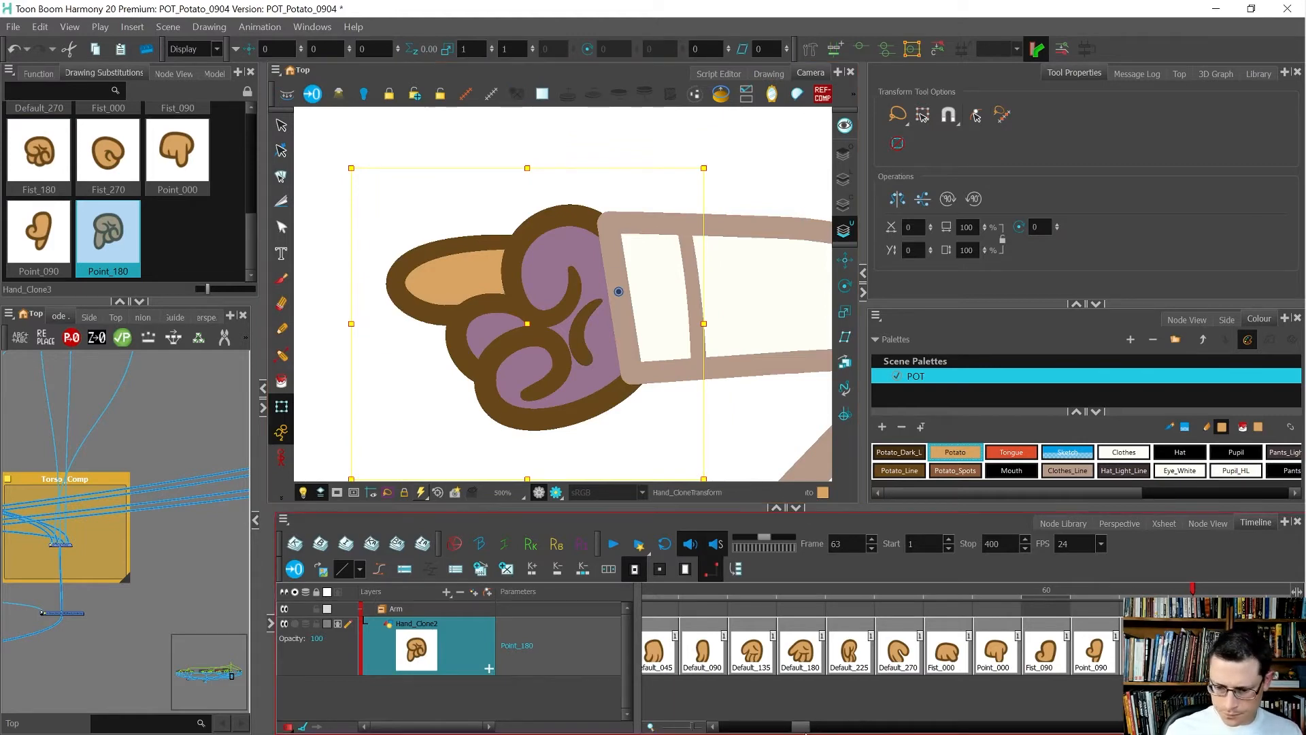
Duplicate the Fist_270 drawing into frame 65 of the hand layer and rename the copy Point_270.
left_click_drag(802, 730, 811, 730)
left_click(905, 645)
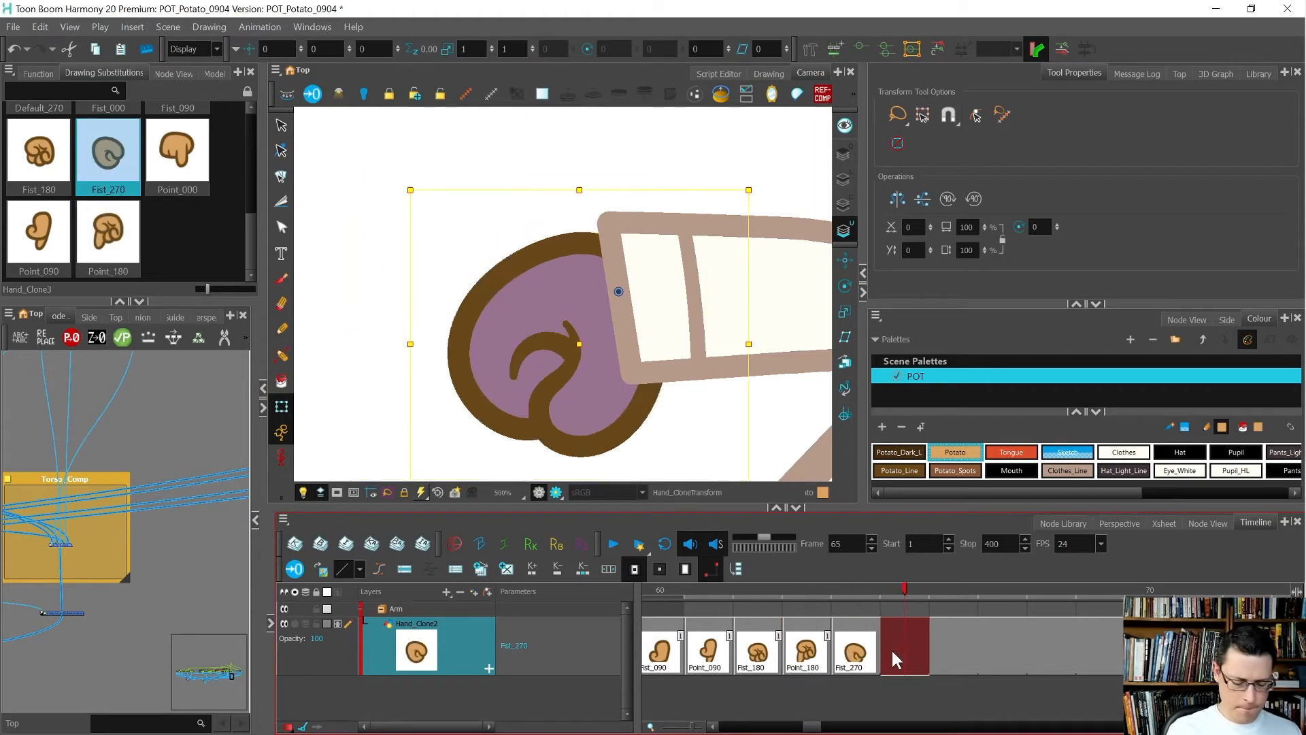
key("alt+shift+d")
key("shift+d")
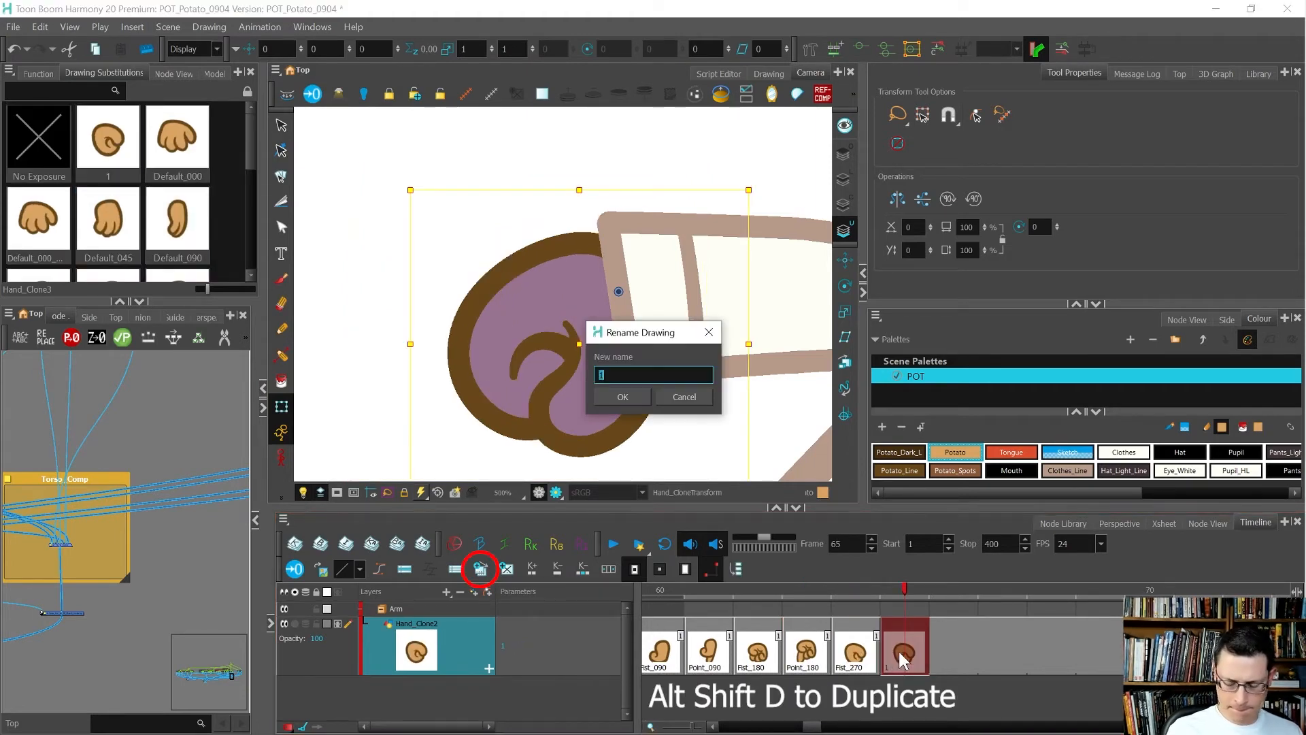
type("Fist_")
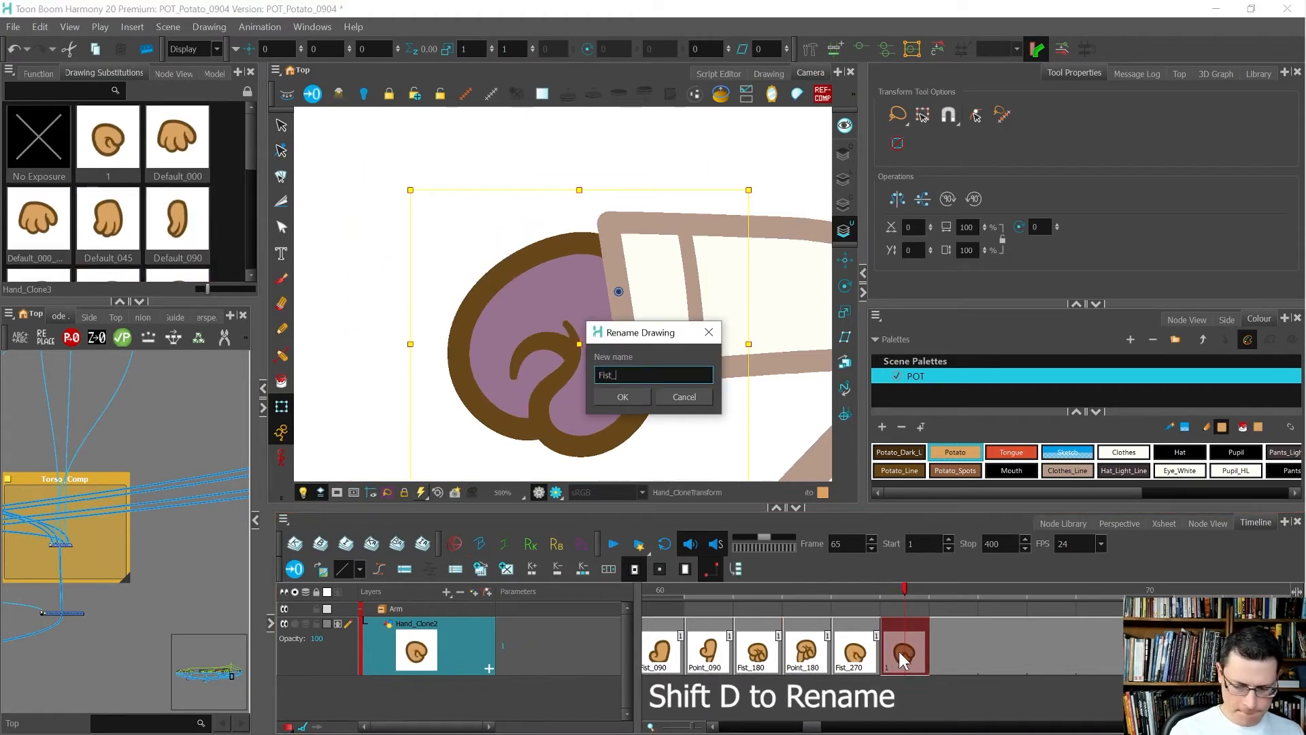
key("BackSpace")
key("BackSpace")
key("BackSpace")
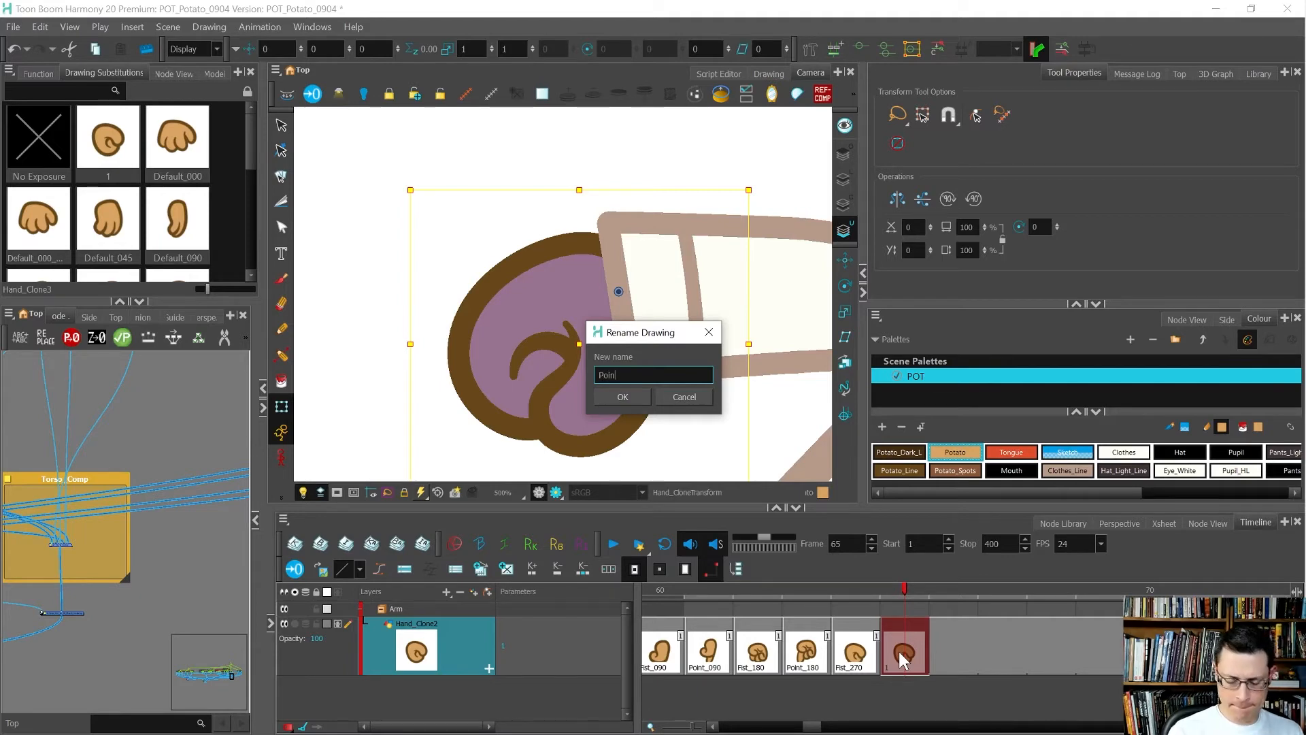
type("Point_270")
key("Return")
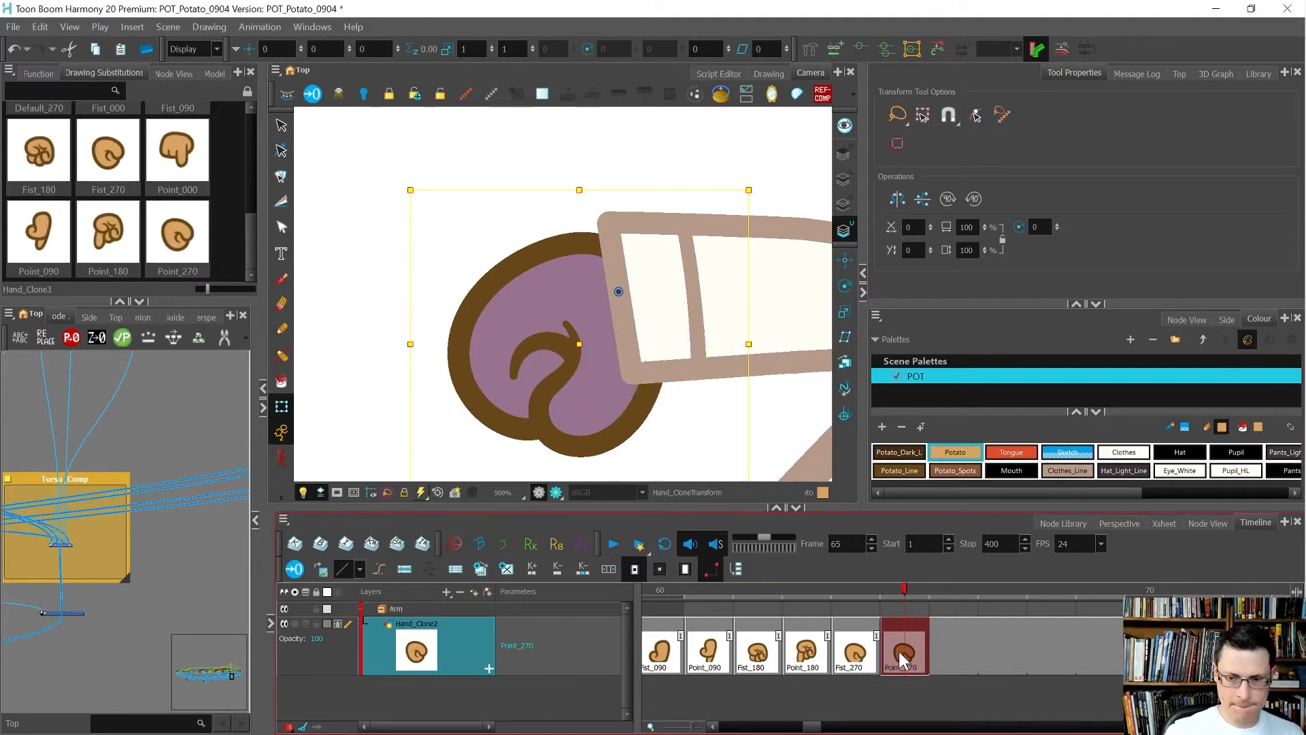
Draw a looping pointing finger in Potato_Line with the size 15 pencil on Point_270's overlay art.
key("alt+/")
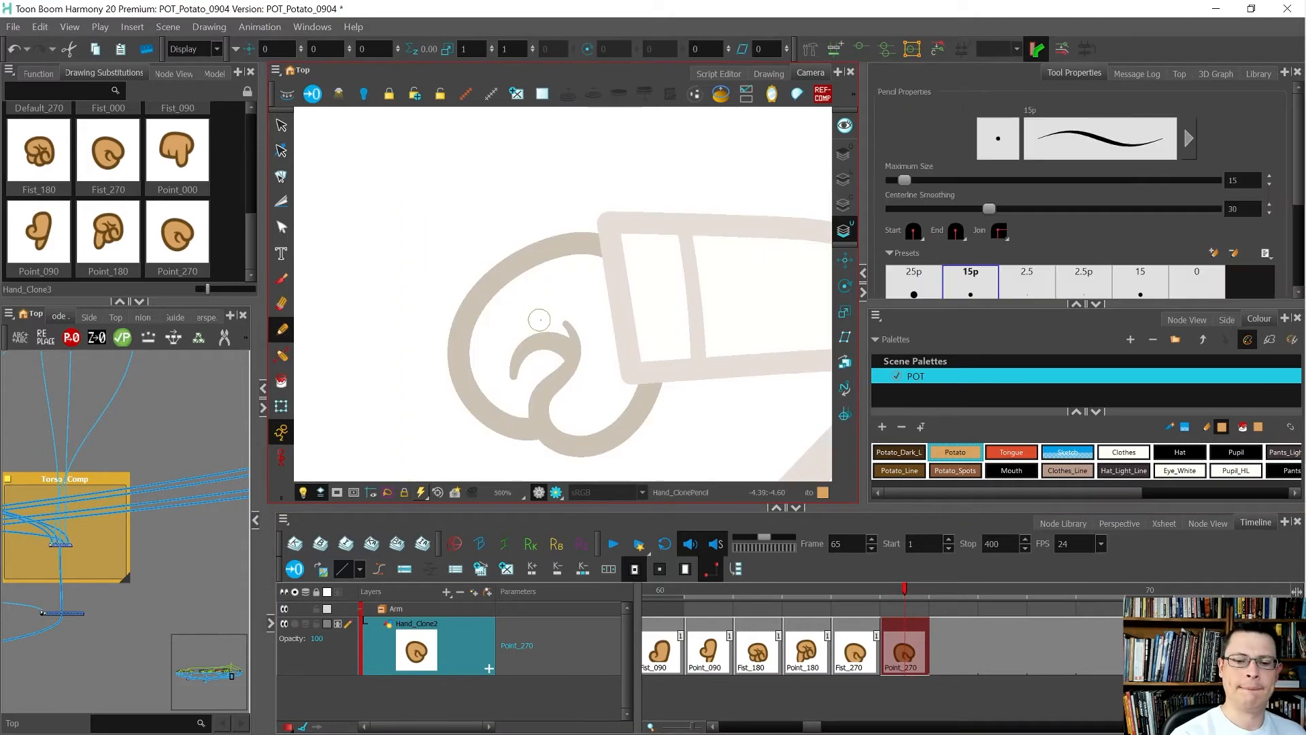
left_click_drag(684, 311, 671, 354)
left_click_drag(633, 350, 639, 318)
left_click(843, 152)
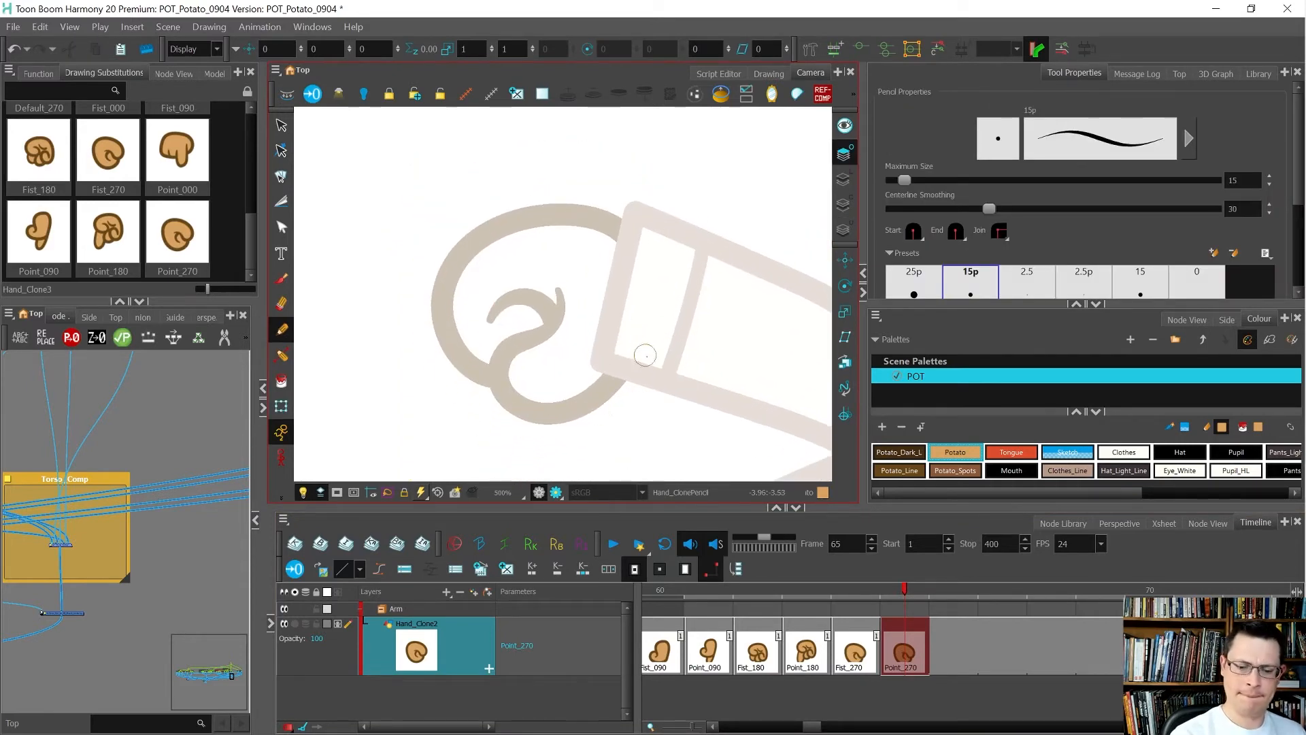
left_click(911, 471)
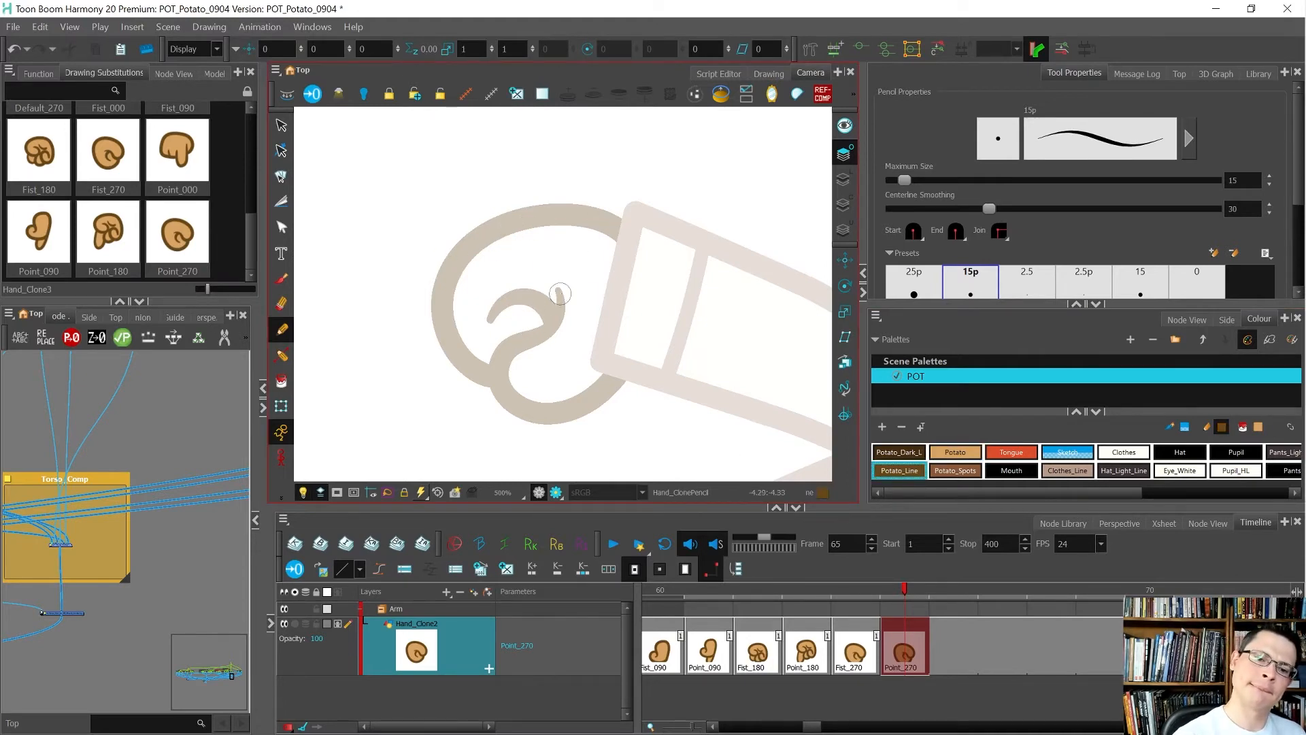
mouse_move(557, 292)
left_mouse_down()
mouse_move(432, 332)
mouse_move(393, 328)
mouse_move(389, 295)
mouse_move(423, 251)
mouse_move(493, 222)
mouse_move(587, 213)
left_mouse_up()
Reshape the lower edge of Point_270's pointing finger into a straighter line running up to the palm.
key("alt+q")
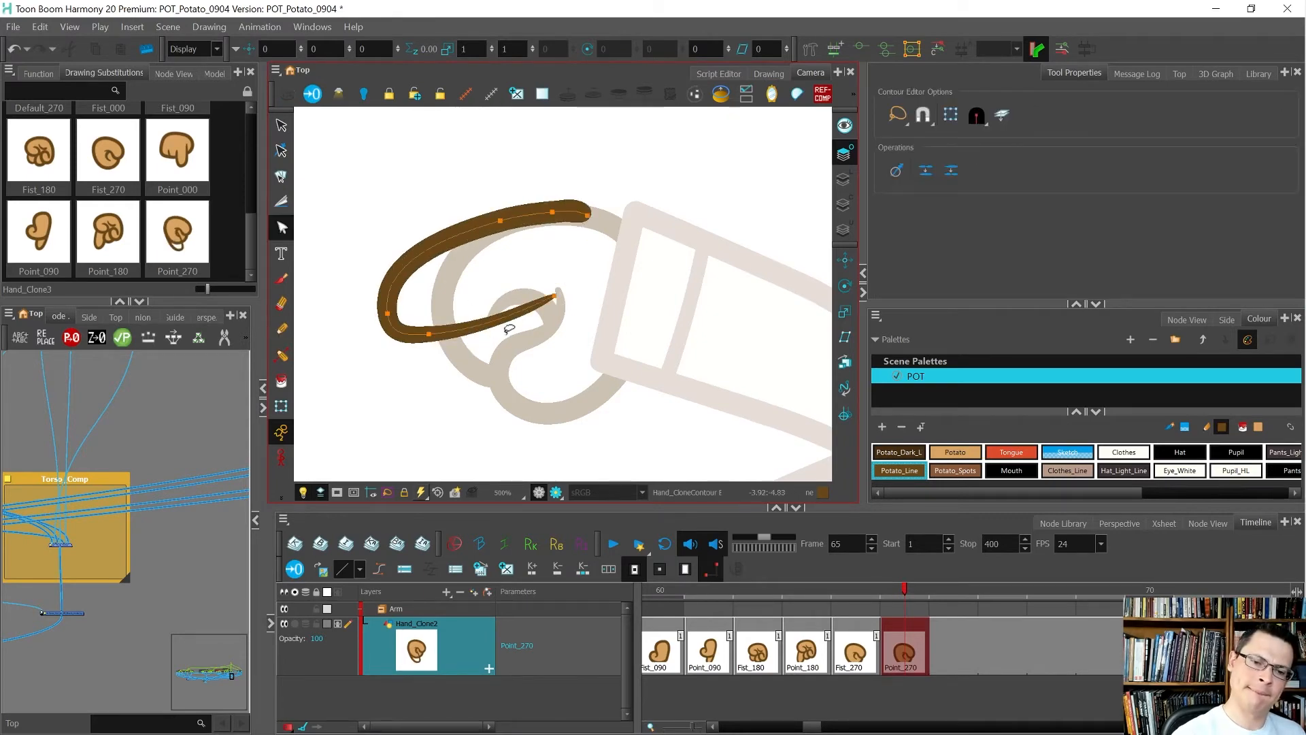
left_click_drag(555, 294, 557, 291)
mouse_move(472, 332)
left_mouse_down()
mouse_move(464, 321)
mouse_move(421, 336)
mouse_move(467, 324)
left_mouse_up()
left_click(427, 334)
left_click_drag(520, 309, 521, 302)
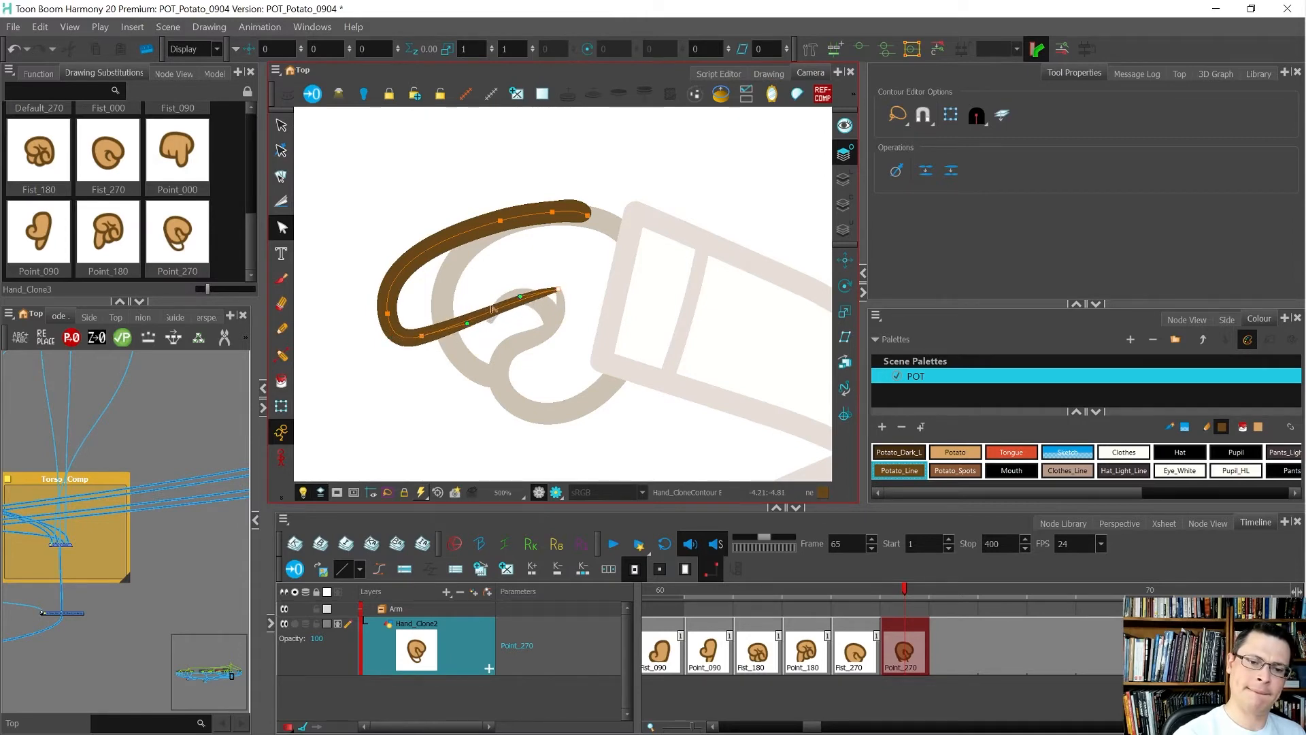
Refine the curve of Point_270's fingertip by adjusting its contour points and handles.
left_click_drag(387, 314, 385, 303)
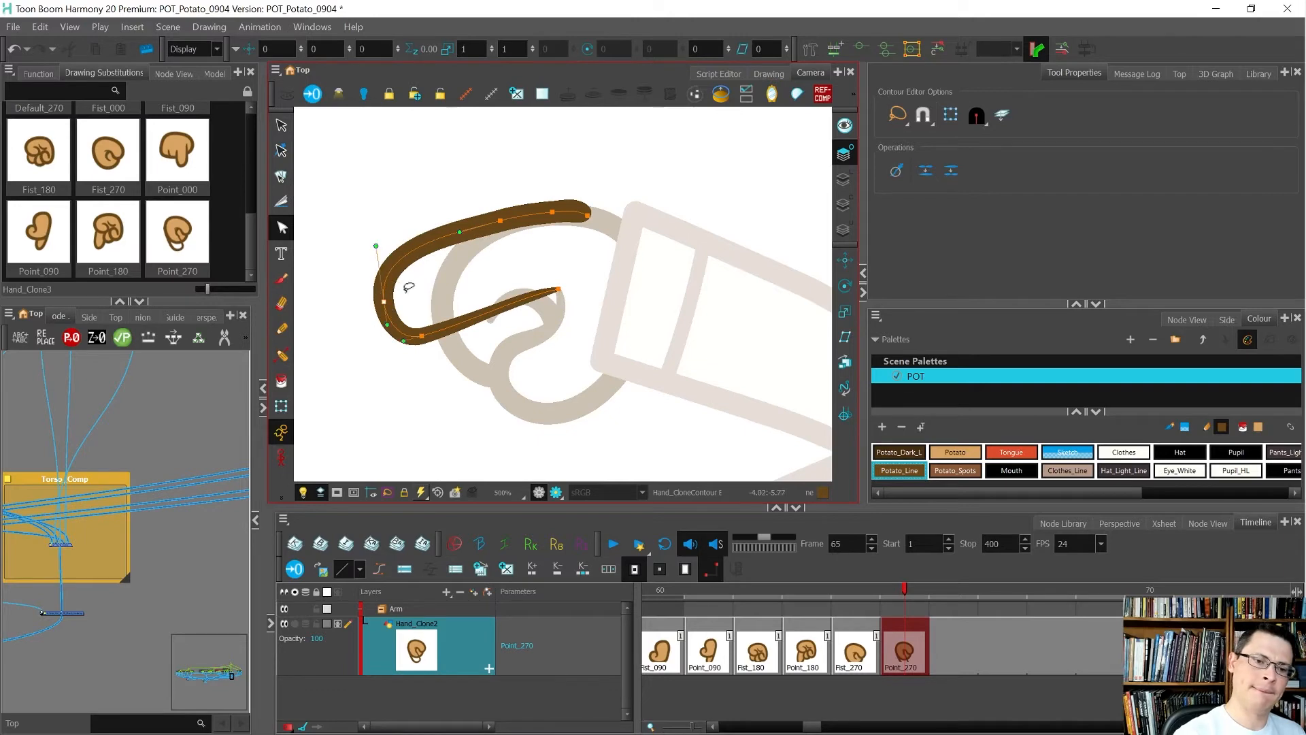
left_click_drag(376, 247, 380, 271)
left_click_drag(404, 342, 413, 338)
left_click(385, 302)
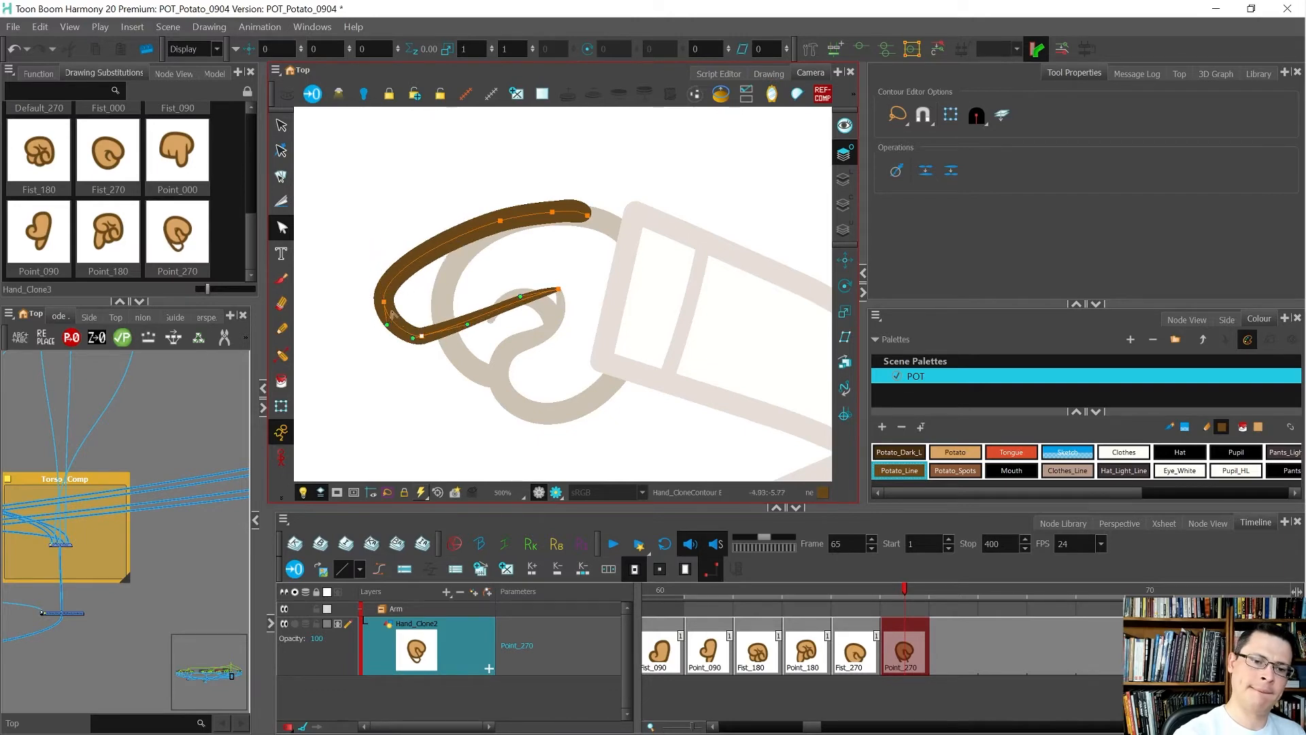
left_click_drag(379, 270, 372, 262)
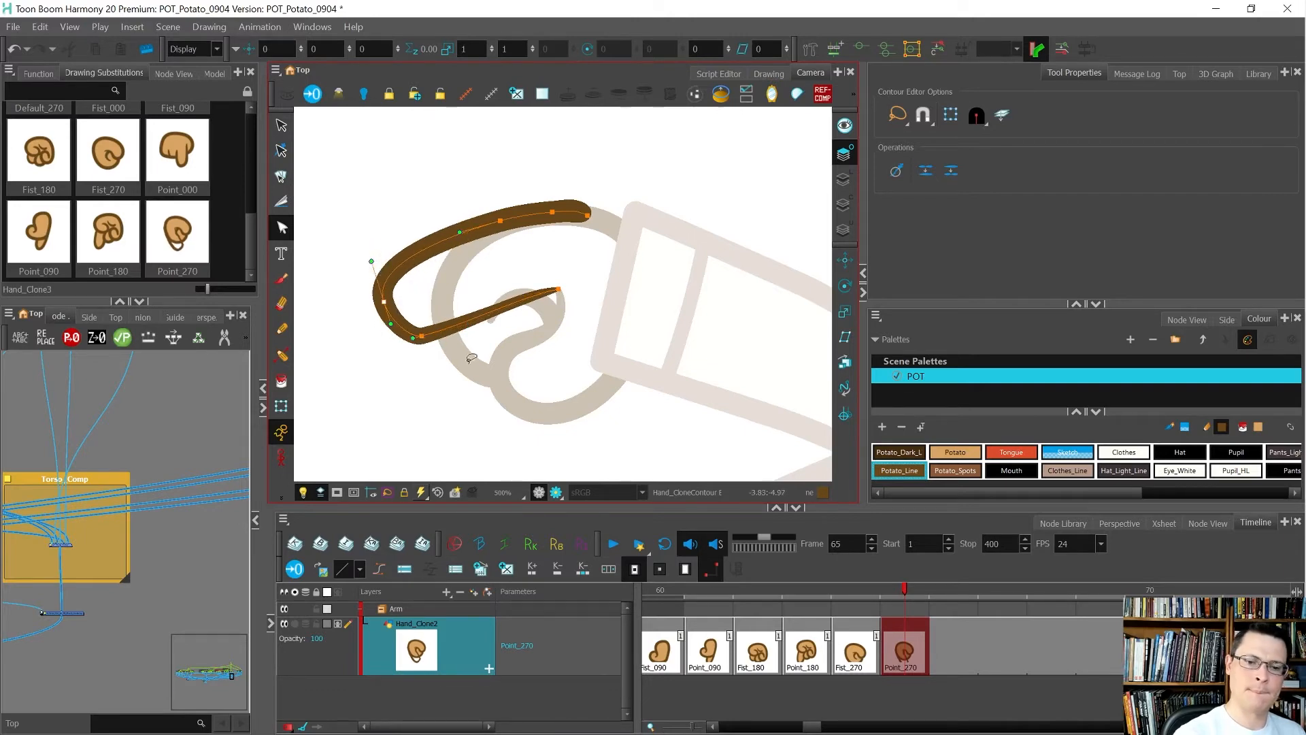
mouse_move(424, 337)
left_mouse_down()
mouse_move(462, 335)
mouse_move(426, 328)
left_mouse_up()
left_click(437, 368)
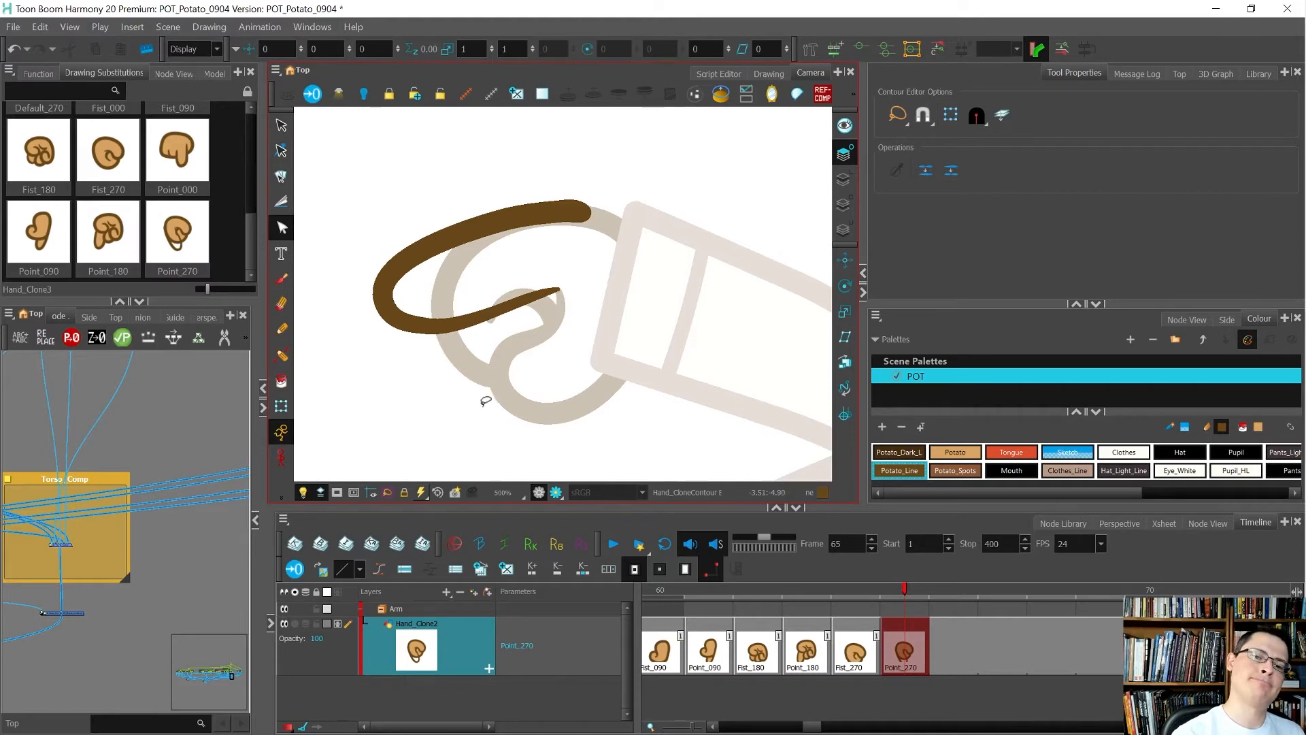
Delete the surplus end point and smooth the upper end of the pointing finger's stroke near the wrist.
scroll(586, 215, "up", 2)
left_click(579, 216)
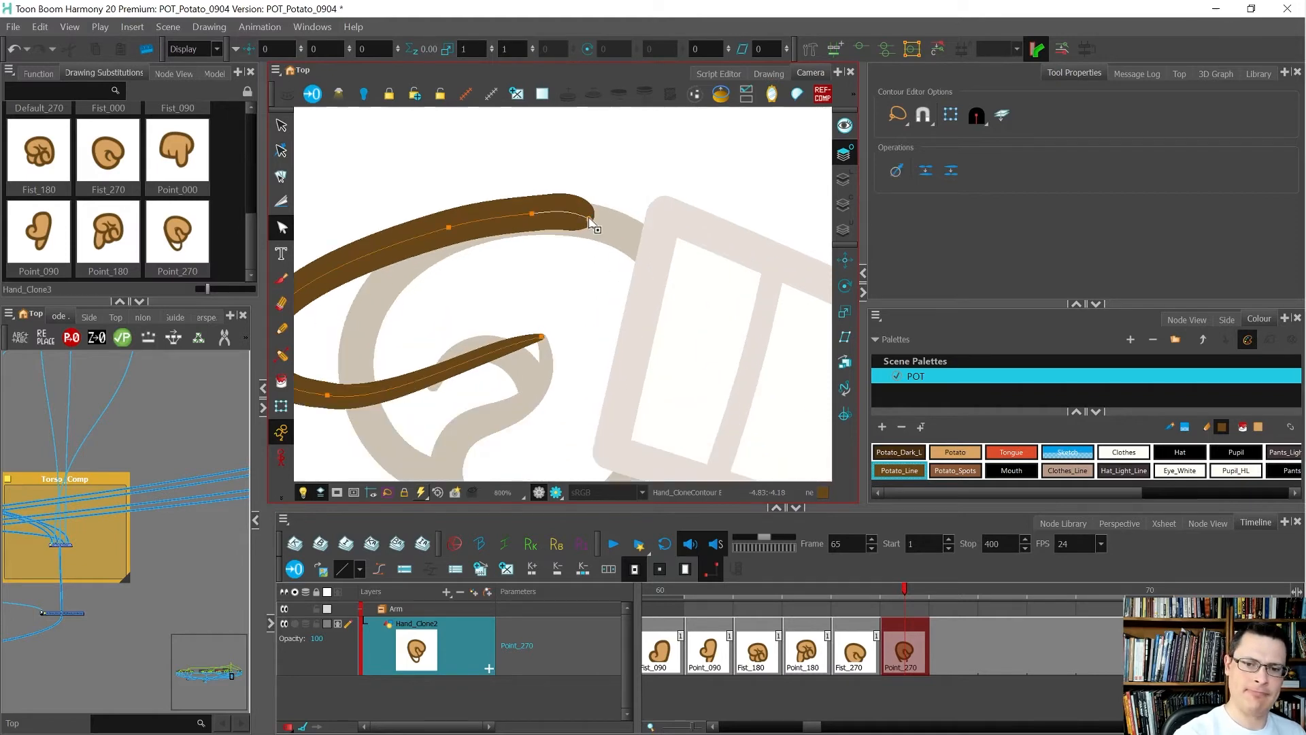
mouse_move(551, 261)
left_mouse_down()
mouse_move(557, 189)
mouse_move(546, 248)
mouse_move(589, 226)
mouse_move(571, 215)
mouse_move(587, 219)
left_mouse_up()
key("Delete")
left_click(575, 249)
mouse_move(548, 261)
left_mouse_down()
mouse_move(541, 219)
mouse_move(558, 206)
left_mouse_up()
left_click(570, 156)
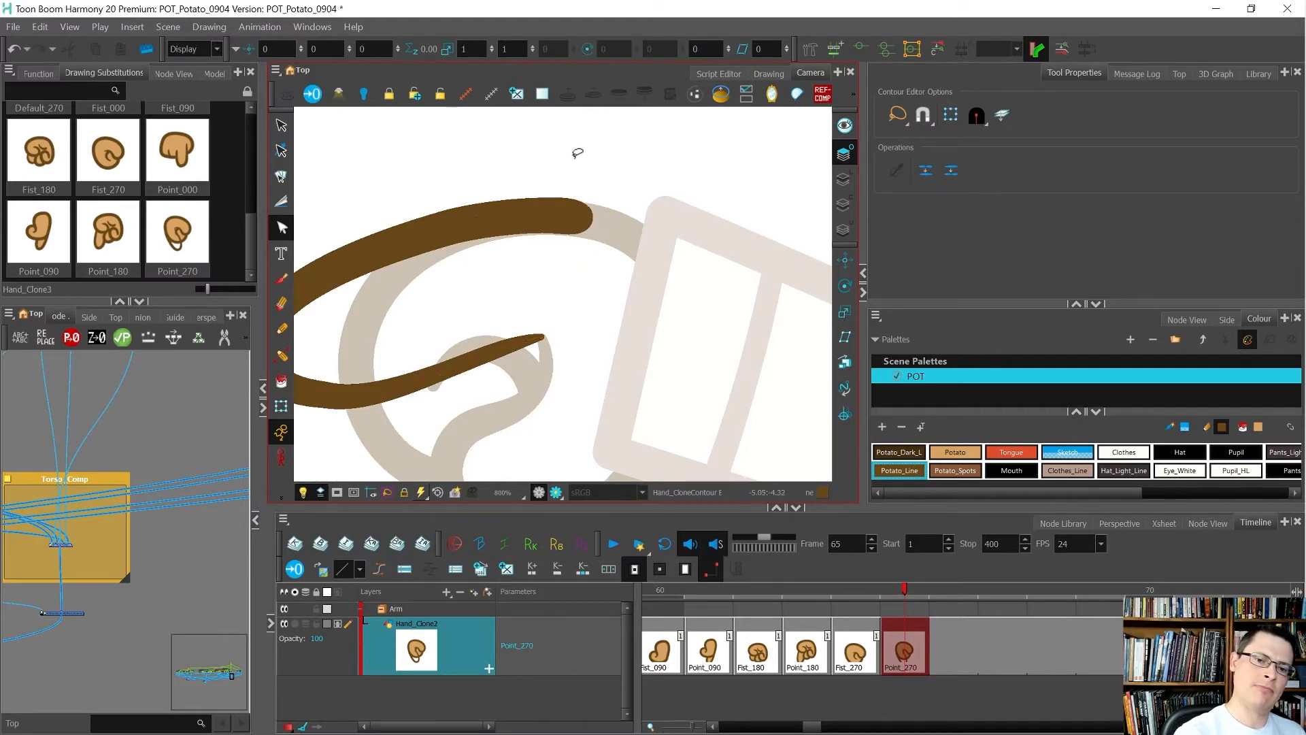
scroll(590, 193, "down", 3)
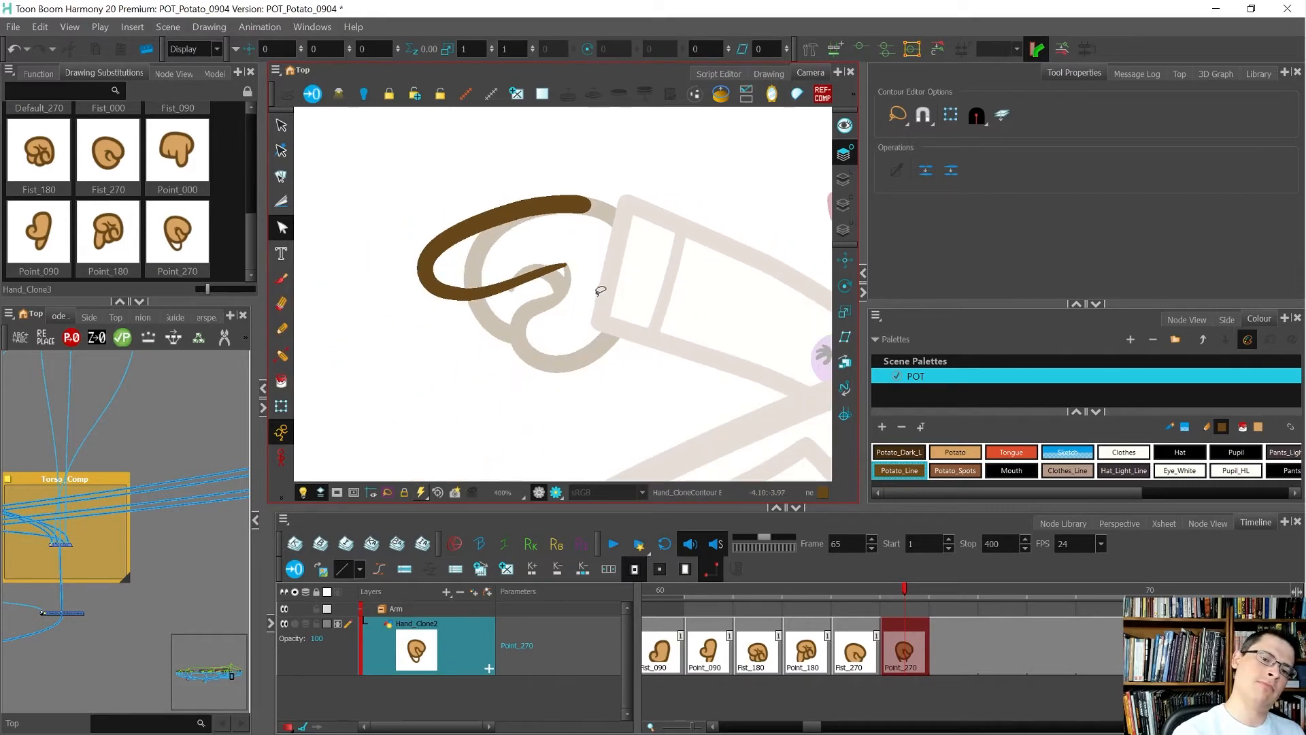
Delete the curled index finger stroke inside the hand in Point_270's line art.
left_click(844, 179)
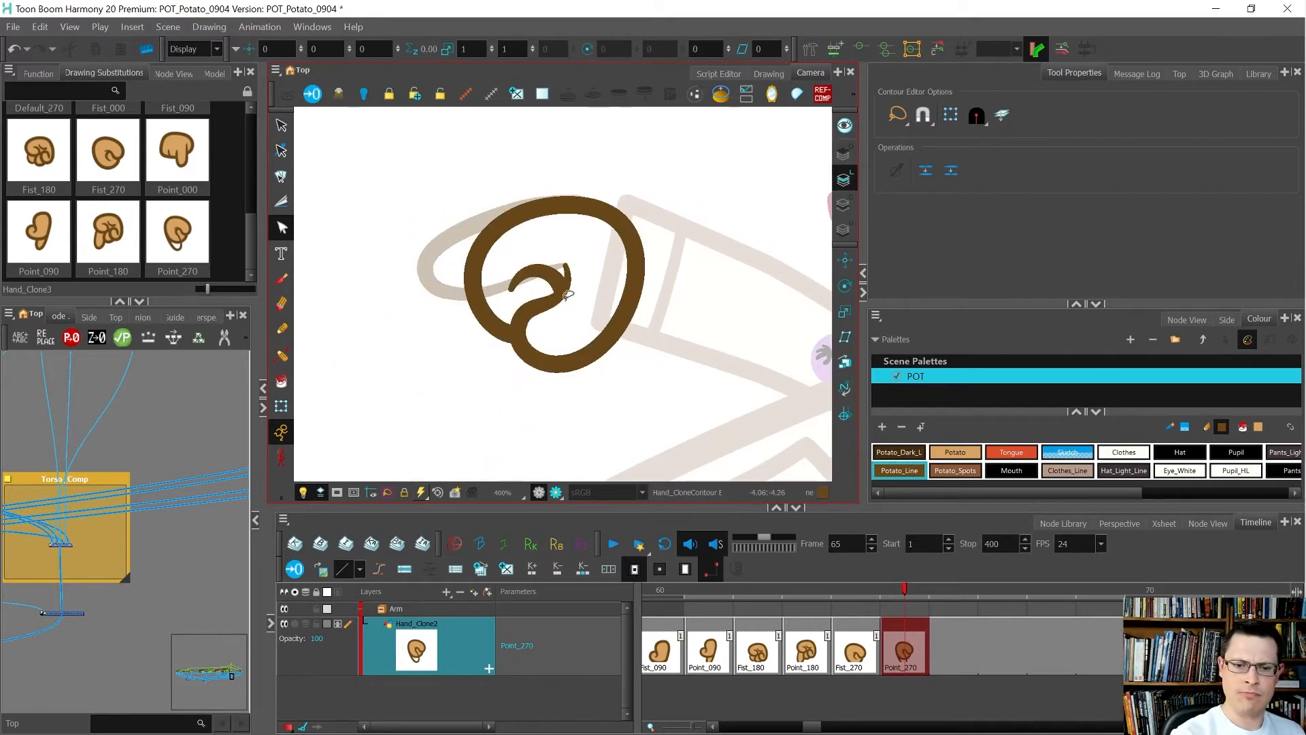
key("alt+s")
left_click(546, 281)
key("Delete")
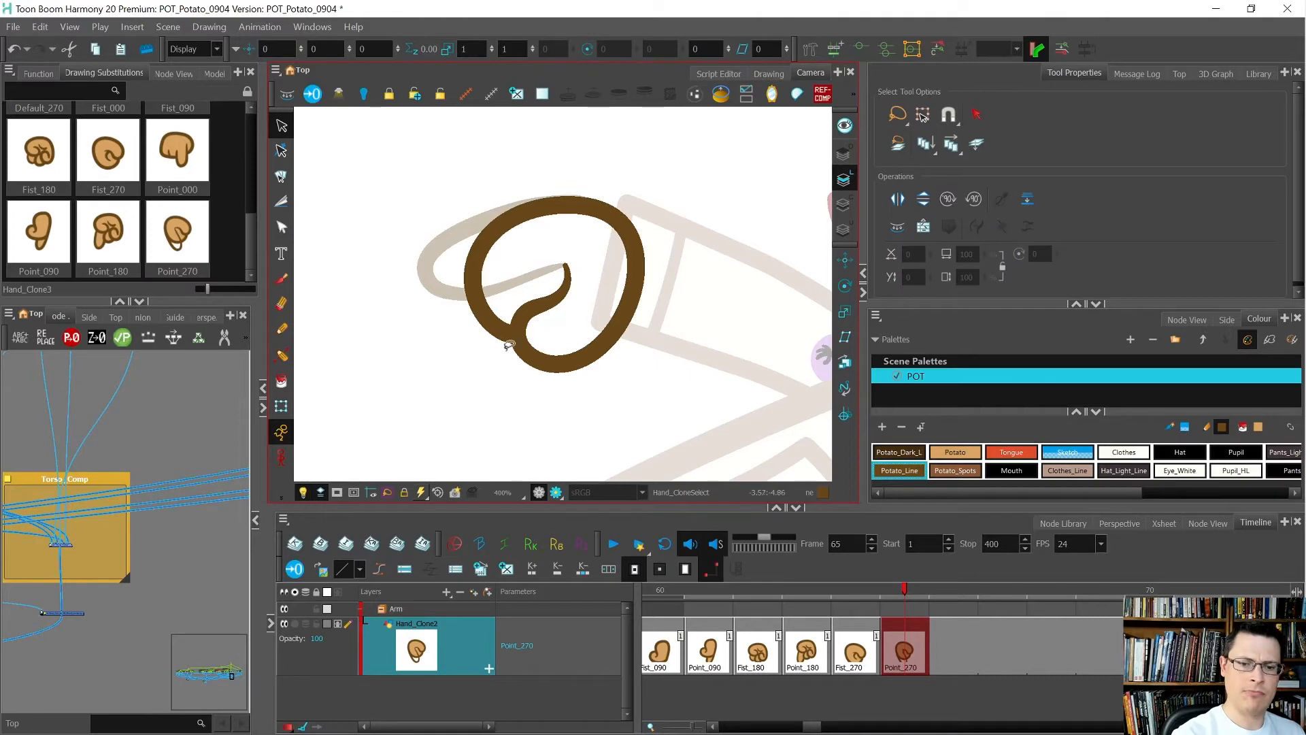
key("alt+q")
left_click(492, 326)
left_click(530, 387)
key("alt+s")
key("ctrl+a")
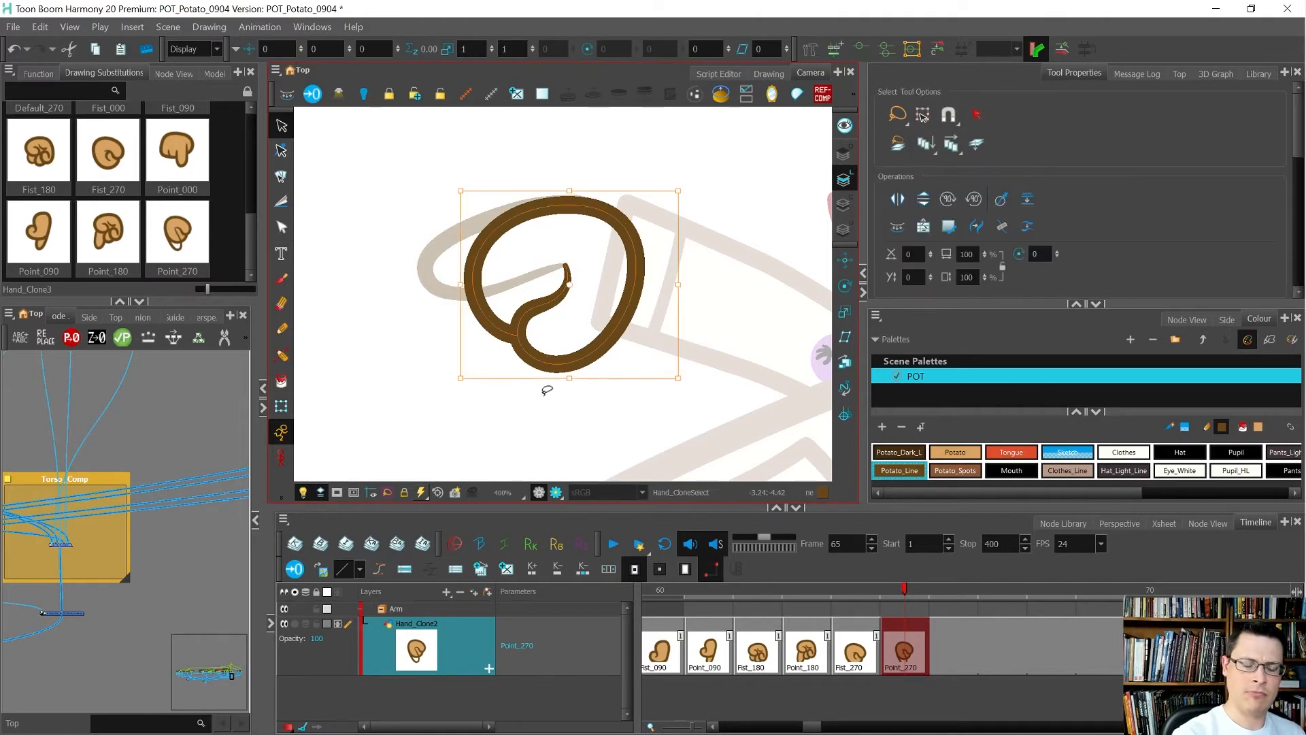
left_click(532, 397)
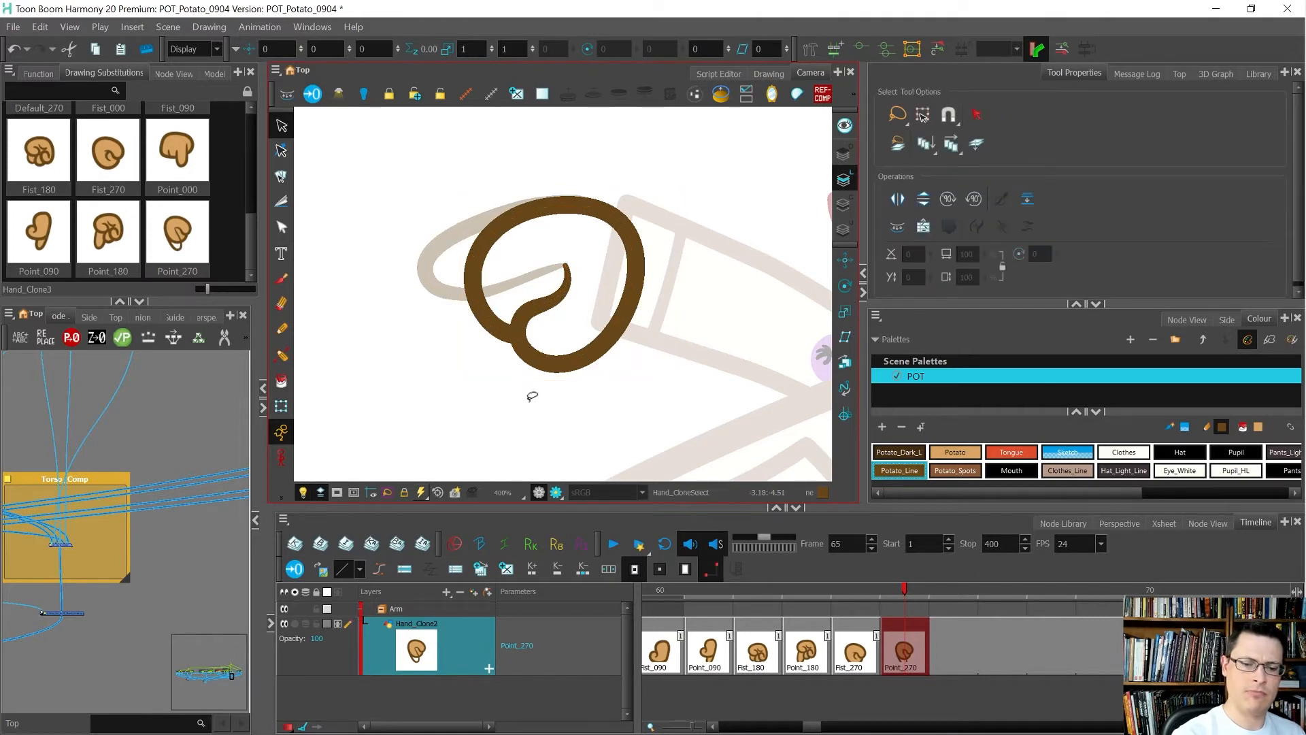
left_click(558, 373)
left_click(555, 406)
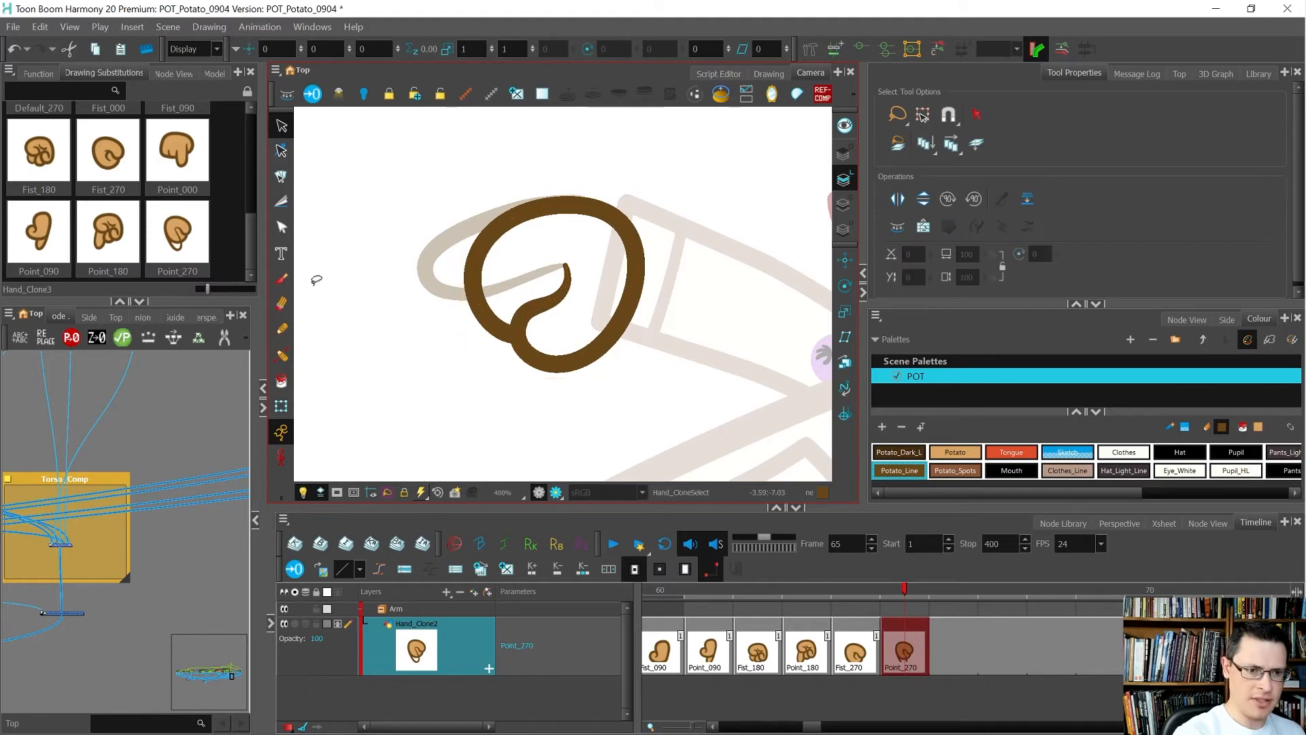
Split Point_270's hand outline below the palm with the Cutter and cut away the thumb's curved stroke.
key("alt+t")
left_click_drag(575, 347, 569, 366)
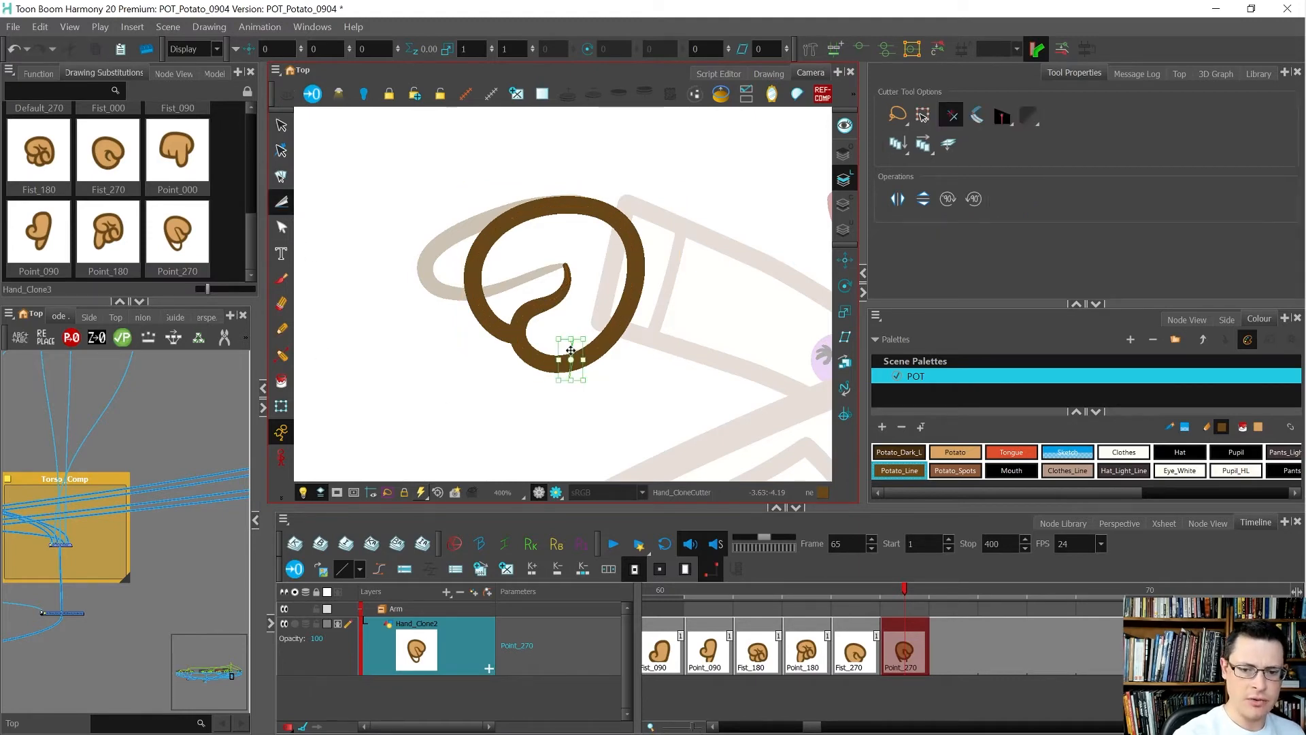
left_click(555, 411)
mouse_move(555, 413)
left_mouse_down()
mouse_move(554, 291)
mouse_move(537, 399)
left_mouse_up()
key("Delete")
Bend the open end of the hand outline inward and reshape its front edge in Point_270's line art.
key("alt+q")
left_click_drag(520, 338, 539, 320)
left_click(528, 294)
left_click_drag(474, 268, 479, 270)
left_click(481, 347)
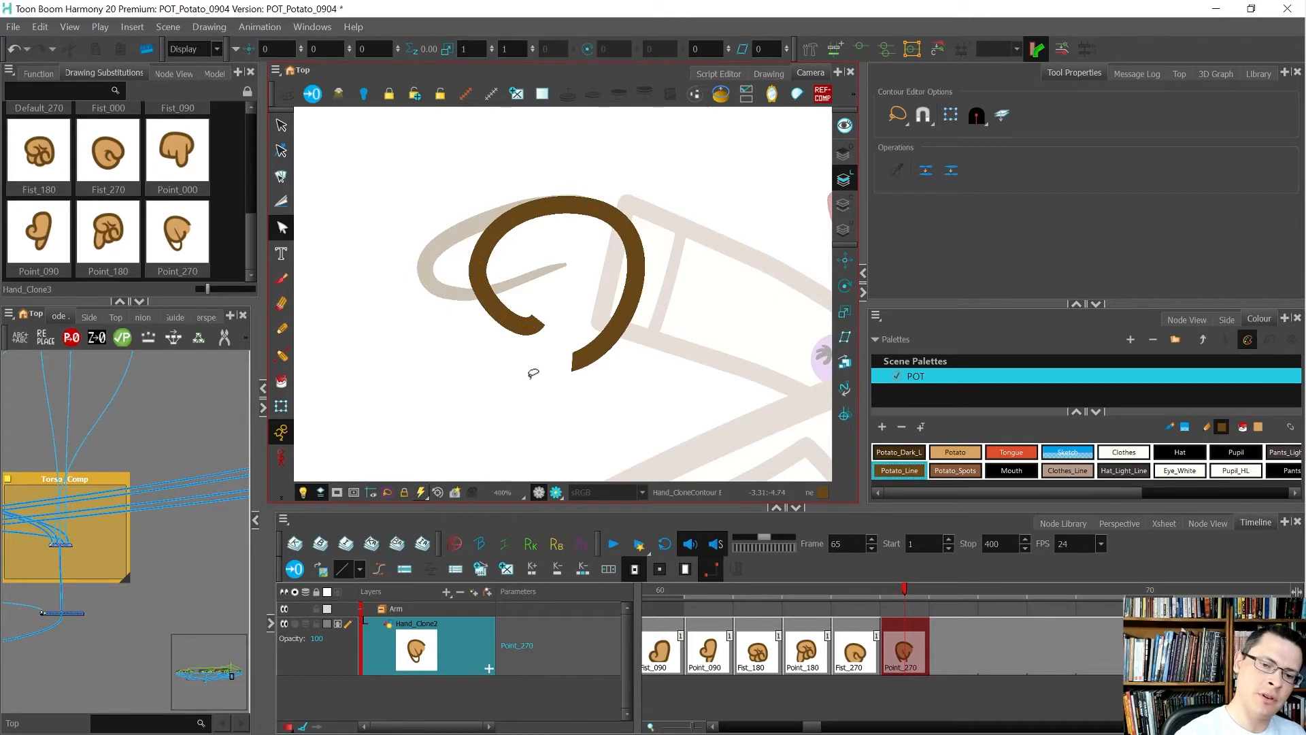
Paste the thumb stroke back into Point_270's line art and compare the drawing with Fist_270.
key("alt+s")
key("ctrl+v")
left_click(599, 415)
key("comma")
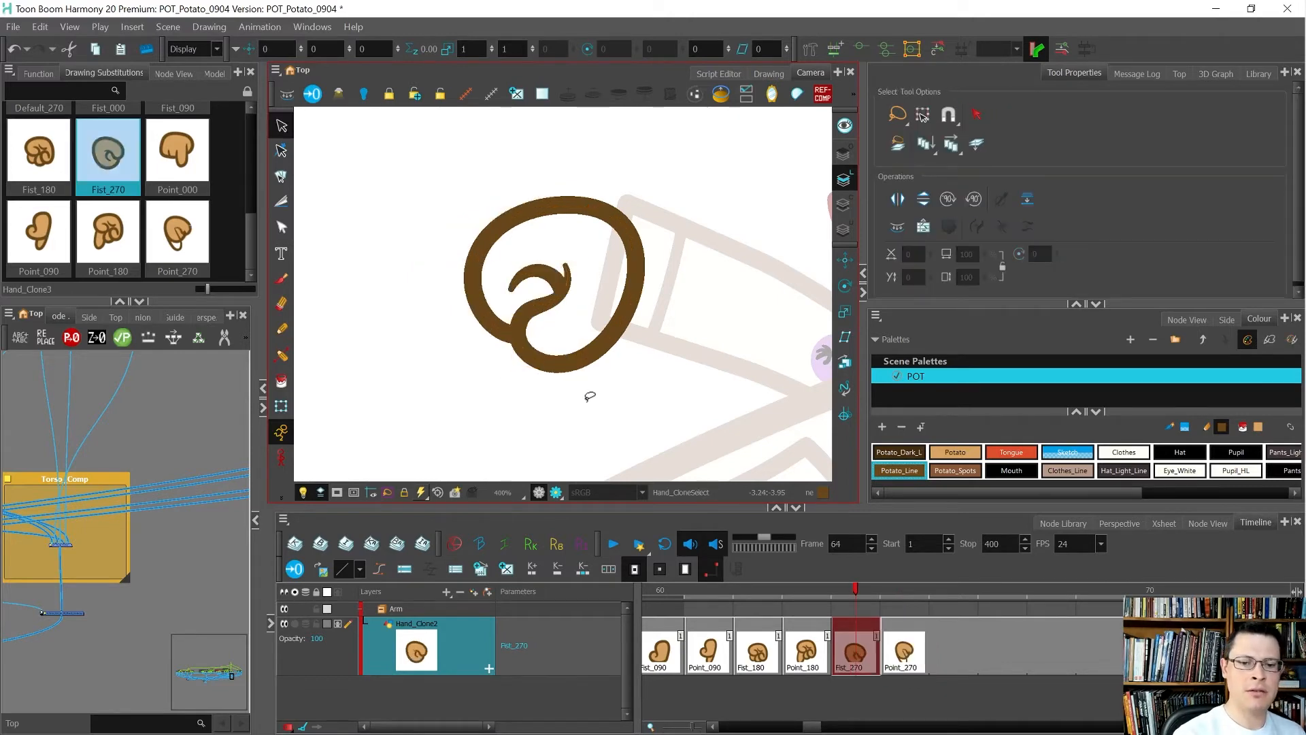
key("period")
key("comma")
key("period")
key("comma")
key("period")
Draw a short curved crease inside the palm of Point_270 and compare the drawing with Fist_270.
key("alt+x")
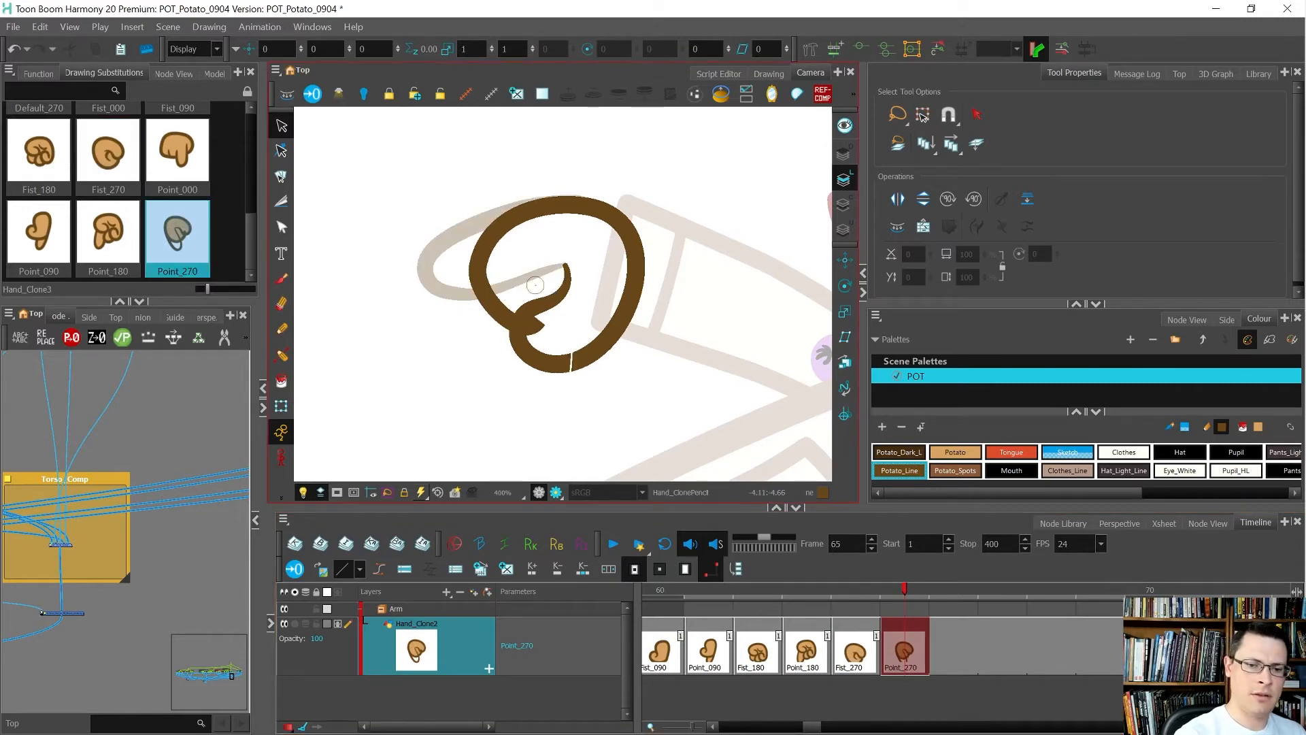
left_click_drag(534, 294, 572, 232)
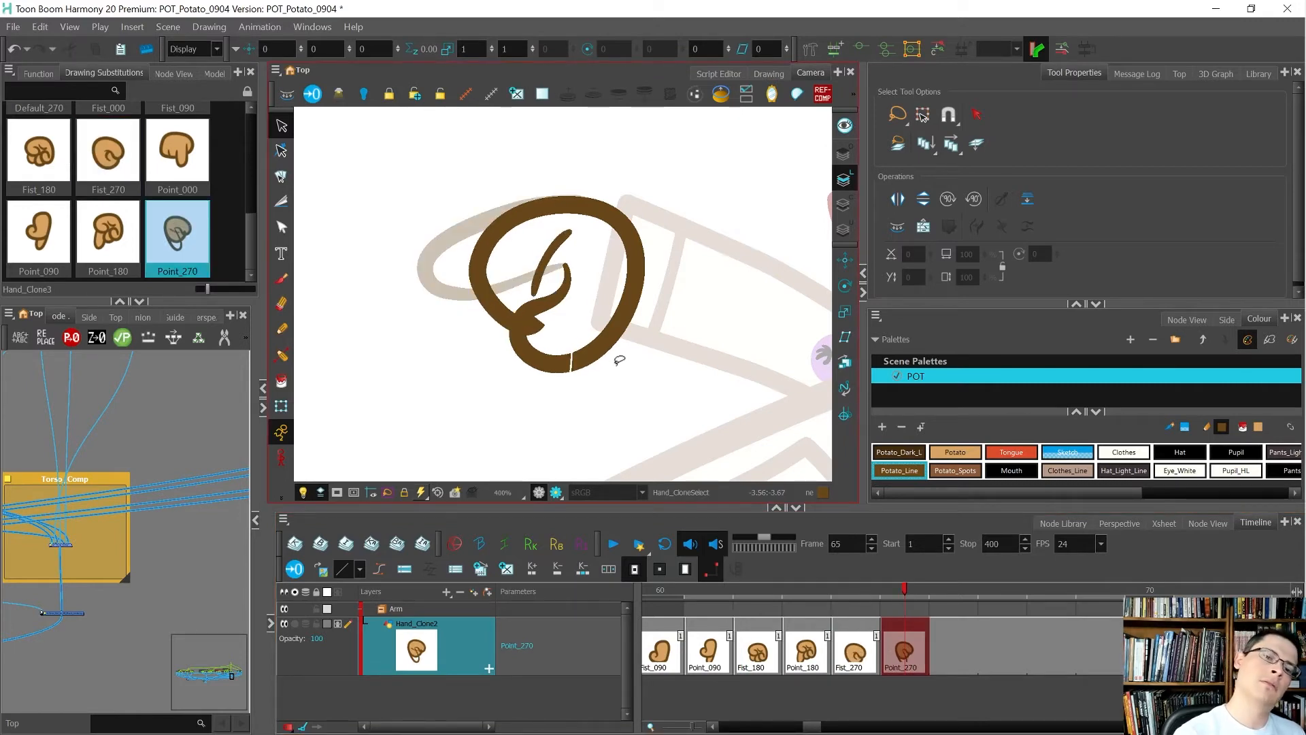
key("comma")
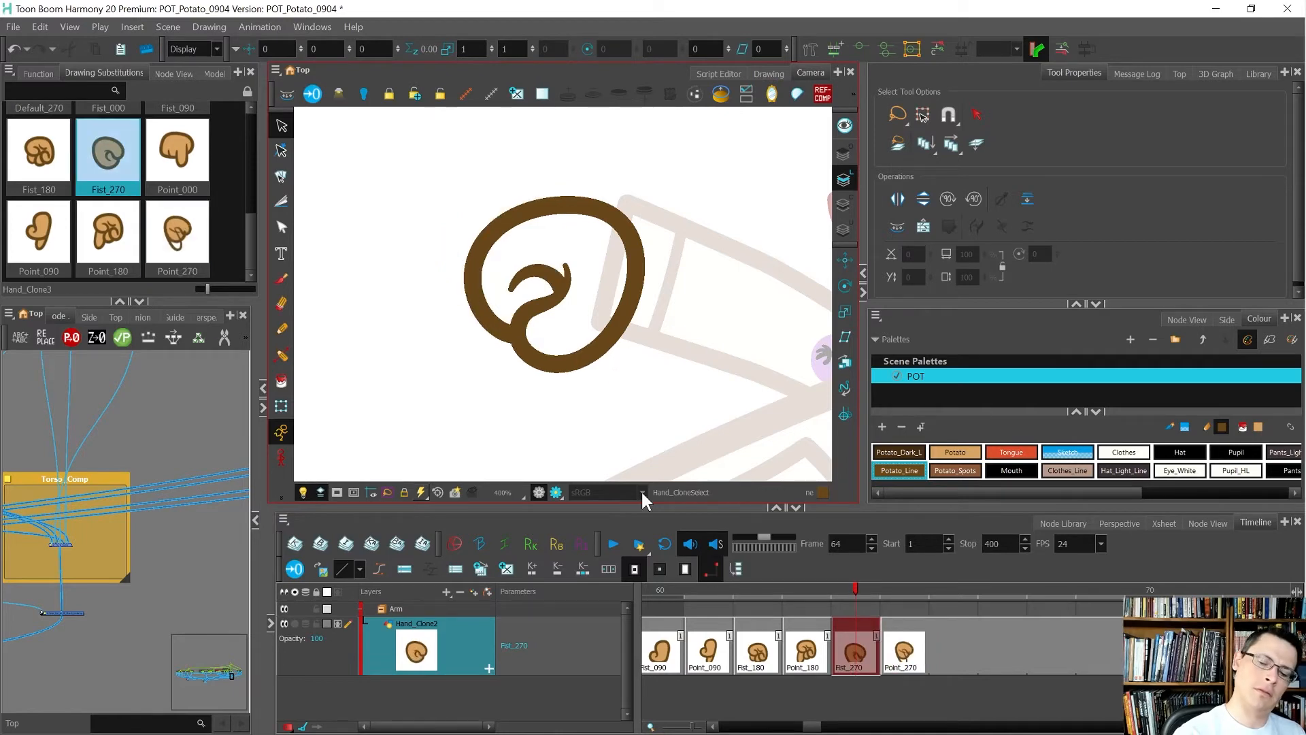
key("period")
key("comma")
key("period")
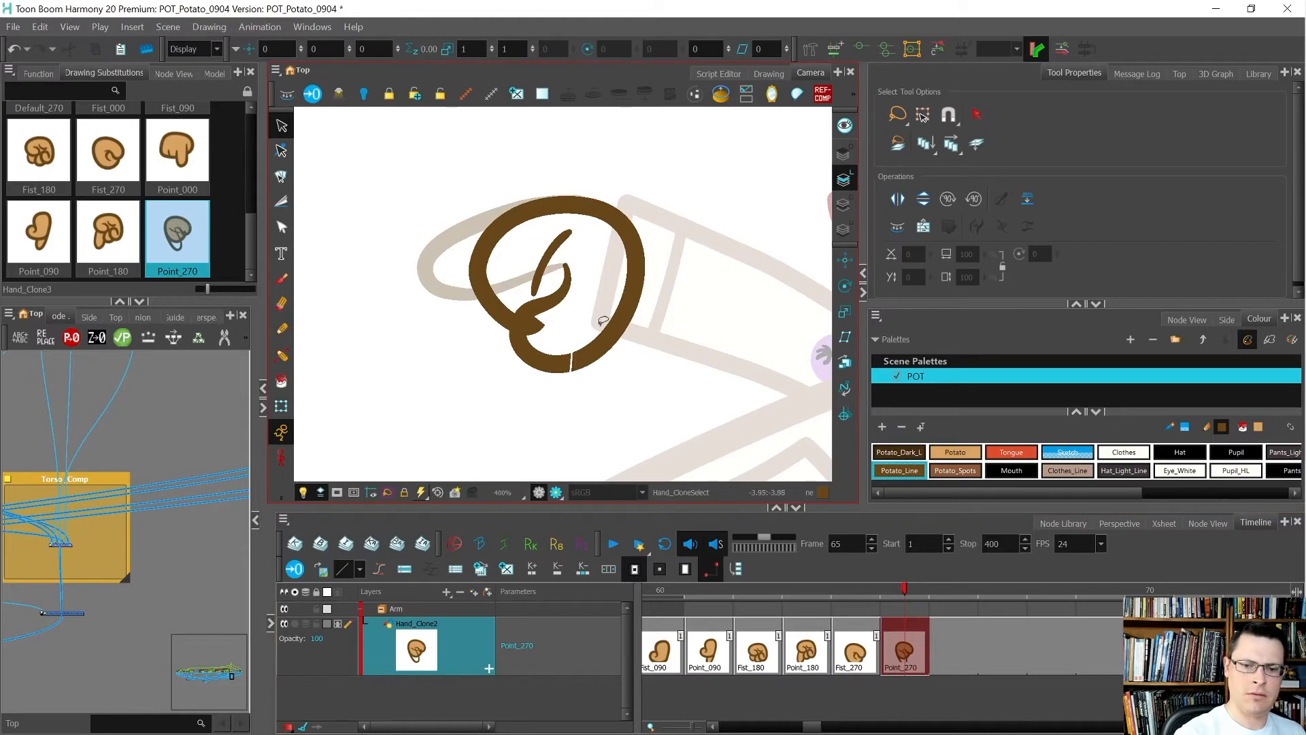
Trim the outline's end overlapping the thumb stroke and try to merge the pencil lines across the lower gap.
mouse_move(587, 373)
left_mouse_down()
mouse_move(554, 374)
mouse_move(575, 382)
left_mouse_up()
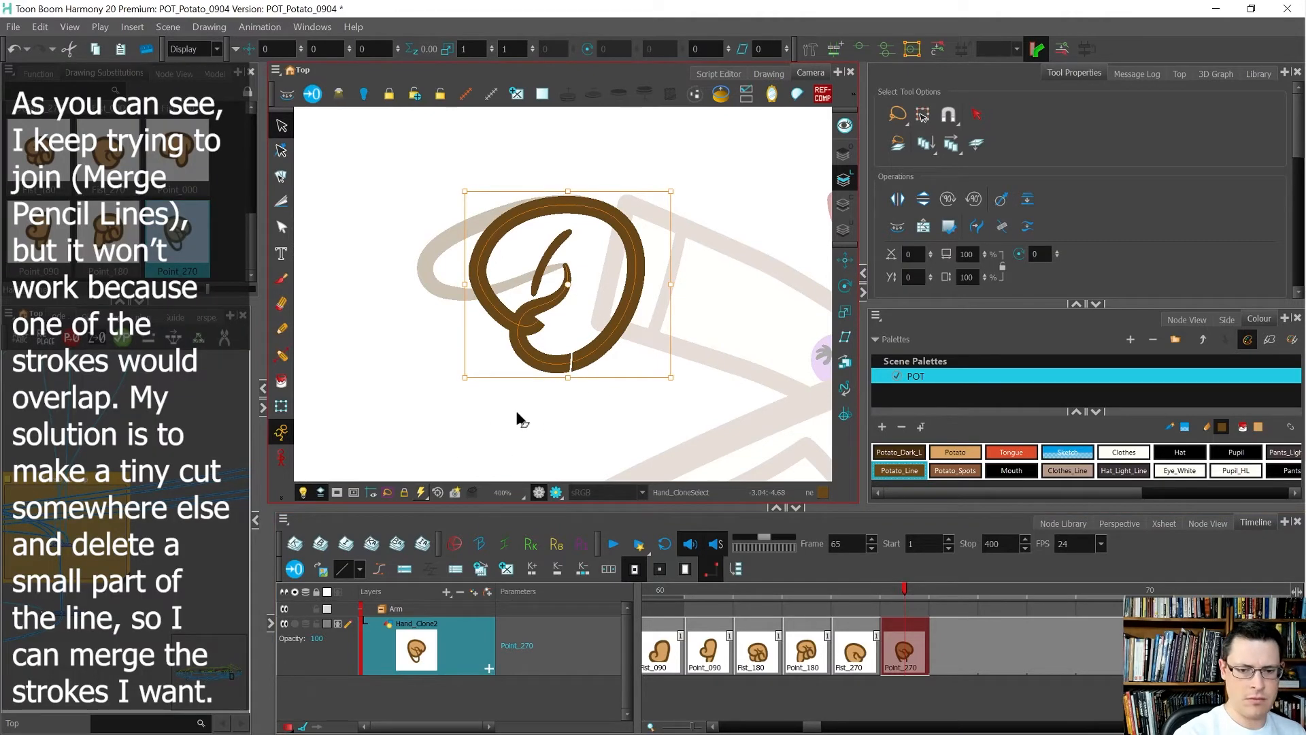
key("alt+t")
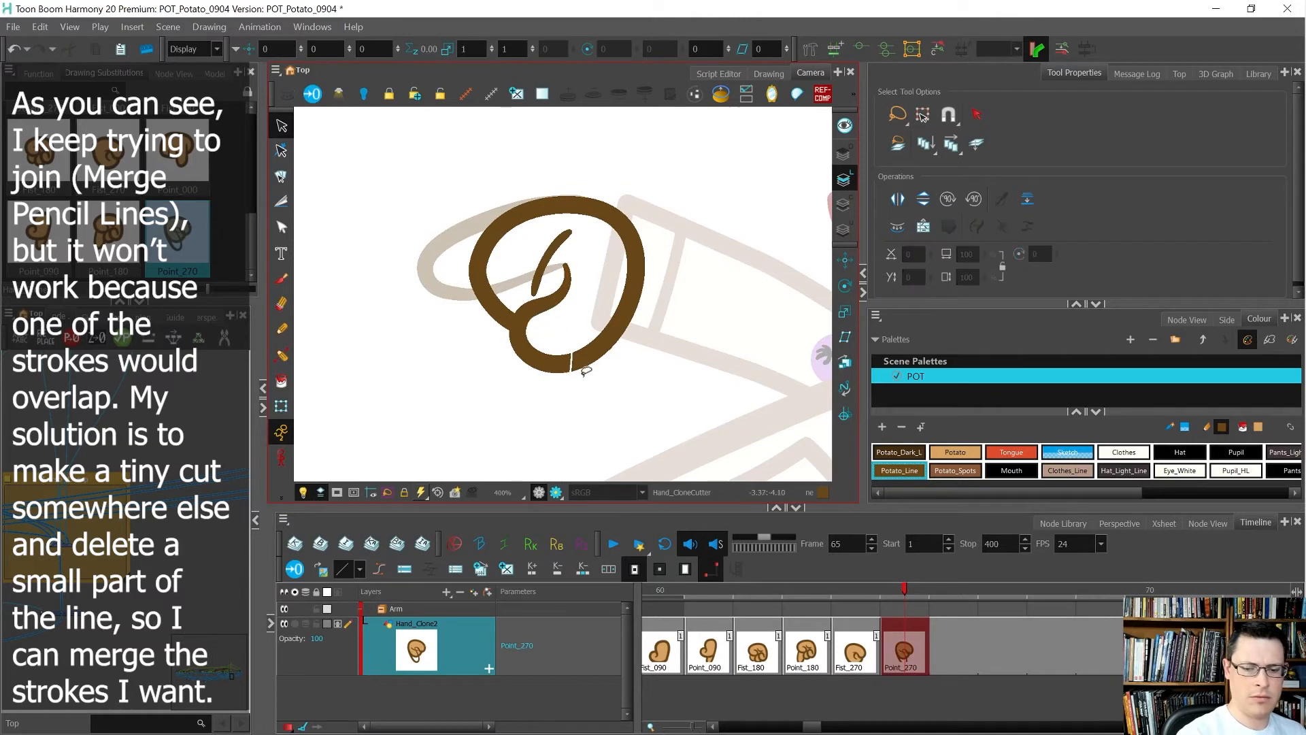
key("alt+s")
mouse_move(591, 418)
left_mouse_down()
mouse_move(604, 417)
mouse_move(569, 418)
left_mouse_up()
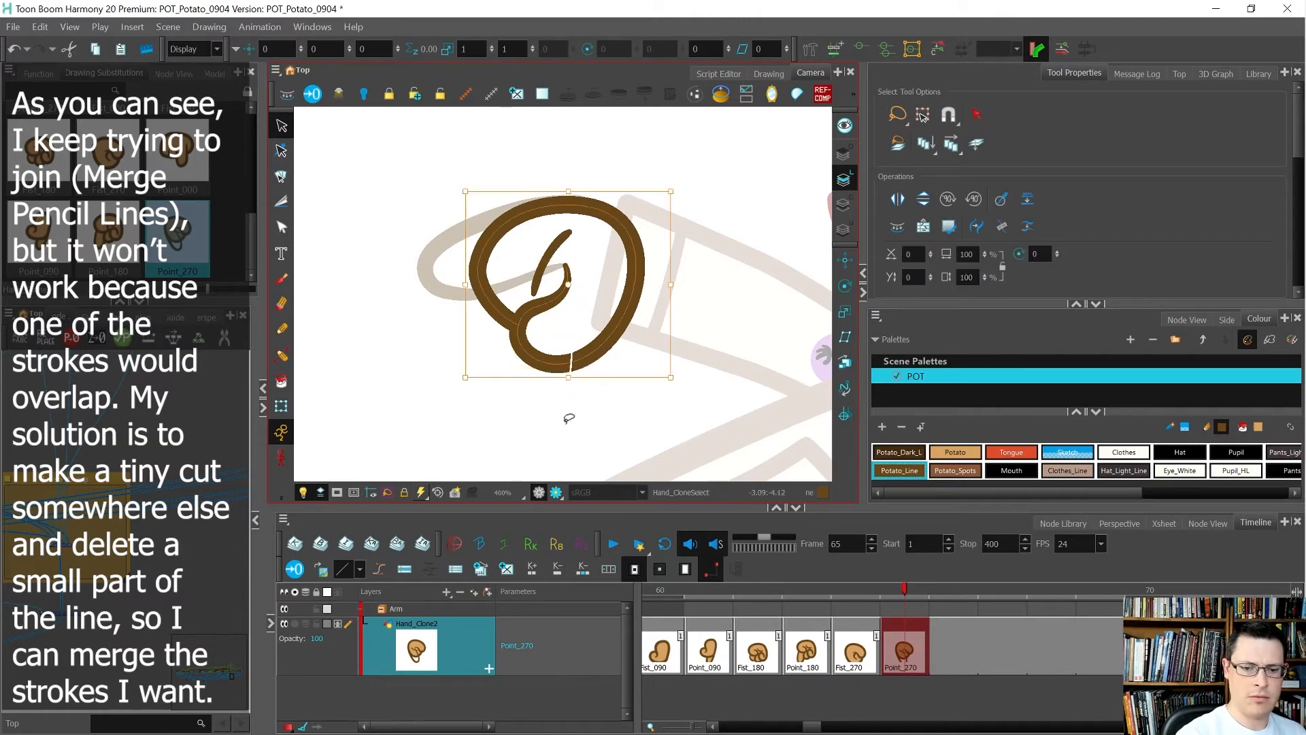
left_click(581, 427)
left_click(545, 347)
left_click(544, 409)
left_click(551, 362)
left_click(554, 408)
key("alt+s")
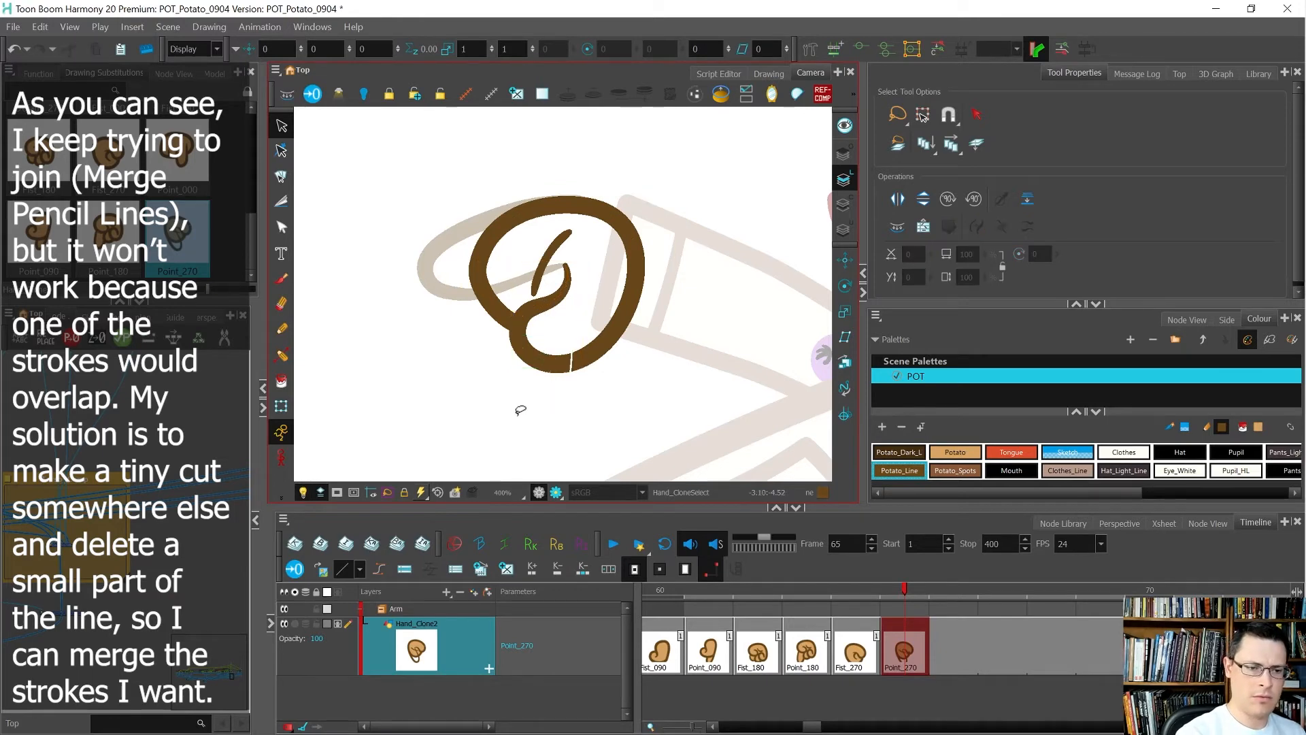
Cut out a tiny piece of line where the fingers meet and merge the pencil lines across the thumb's lower gap.
left_click(281, 201)
left_click(554, 357)
key("alt+s")
key("ctrl+a")
left_click(554, 400)
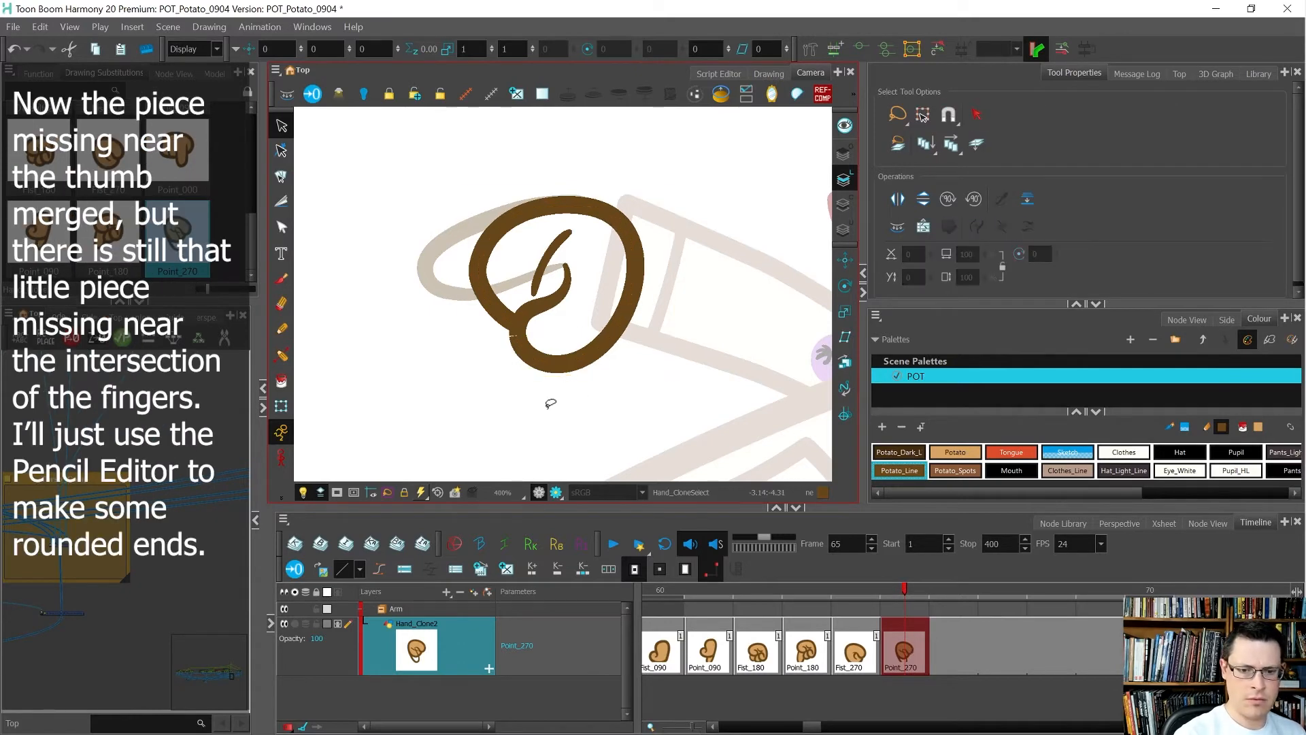
Give the pencil lines rounded ends at the small gap where the finger lines intersect in Point_270's line art.
key("alt+shift+q")
scroll(537, 334, "up", 2)
scroll(523, 336, "up", 2)
left_click_drag(431, 424, 445, 393)
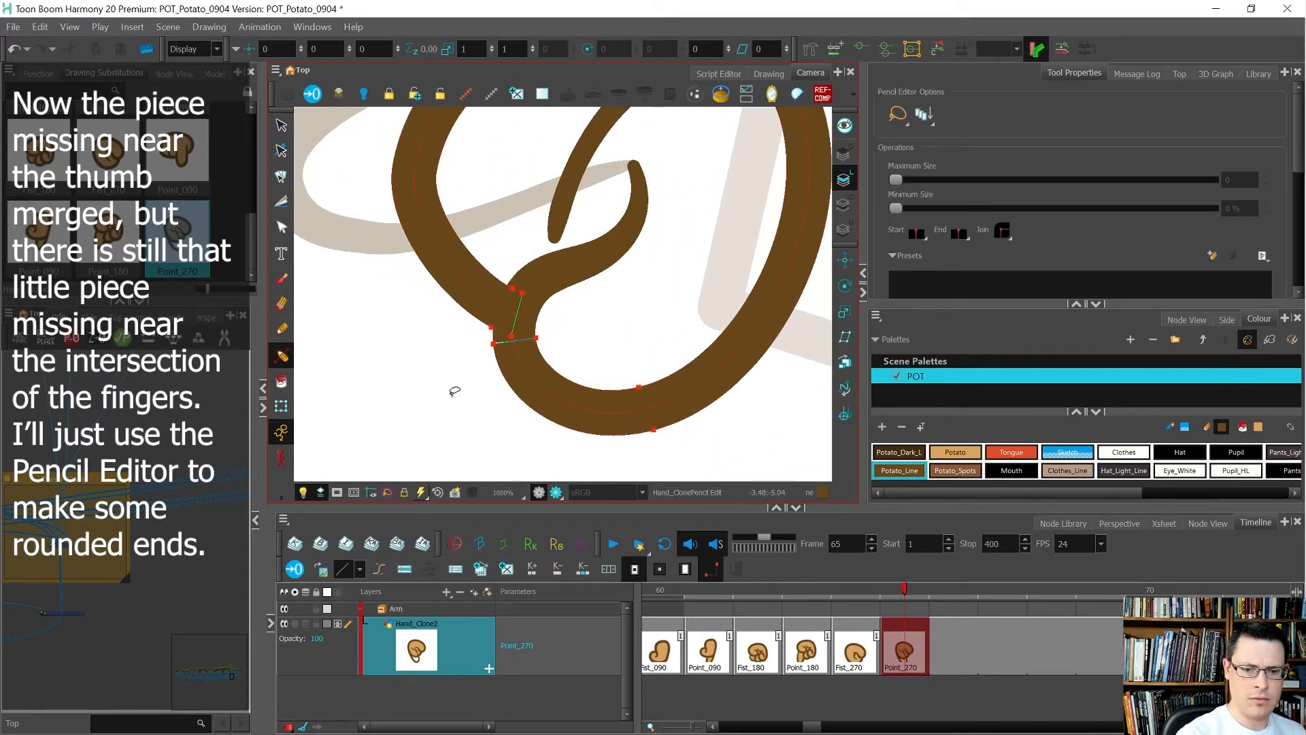
scroll(522, 340, "up", 3)
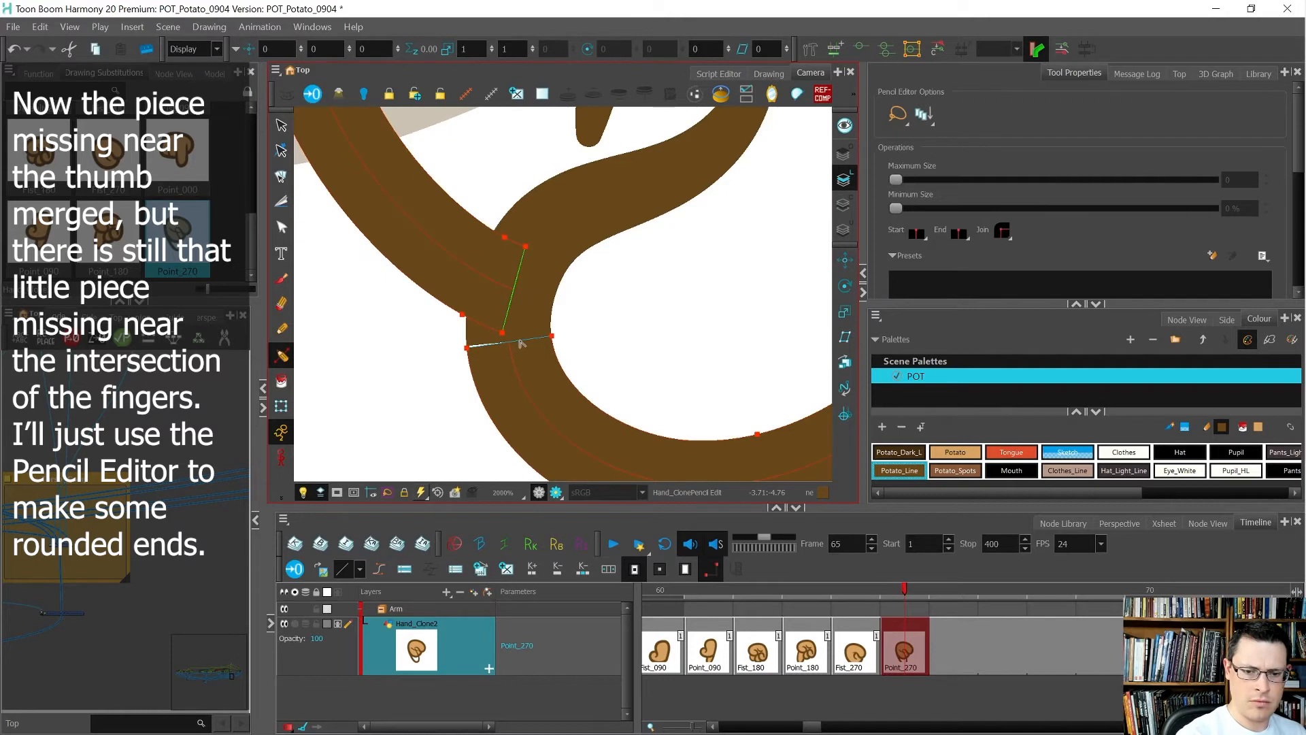
left_click_drag(521, 343, 504, 295)
left_click(449, 386)
scroll(554, 326, "down", 7)
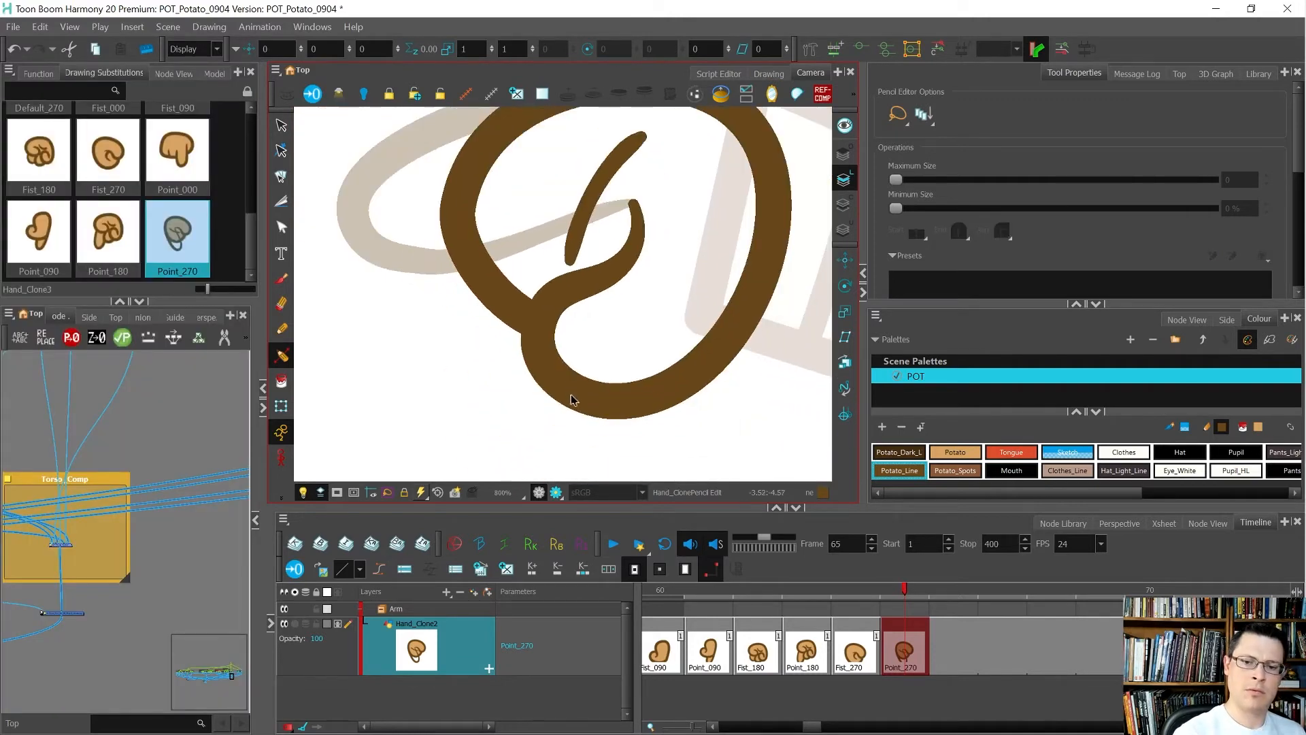
Fill Point_270's hand outline with the Potato colour and move that fill to the colour art, replacing the old fill.
key("alt+s")
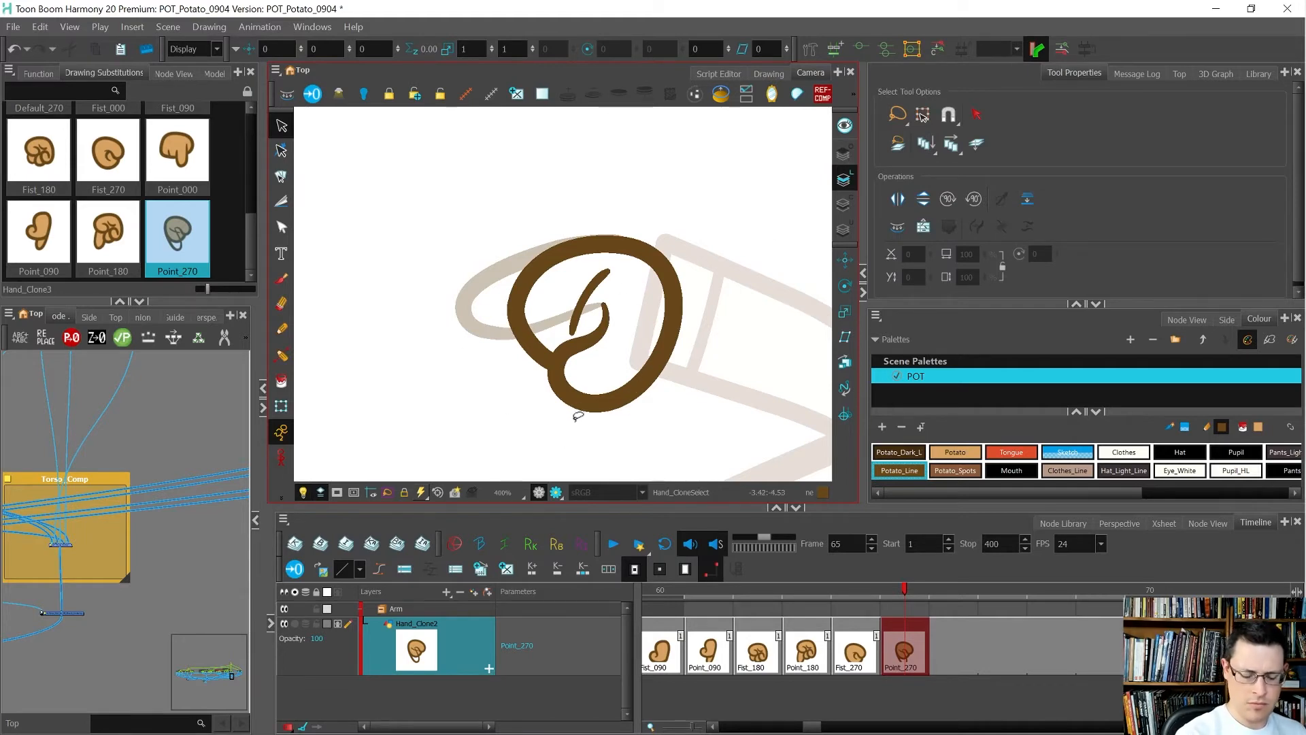
left_click(615, 334)
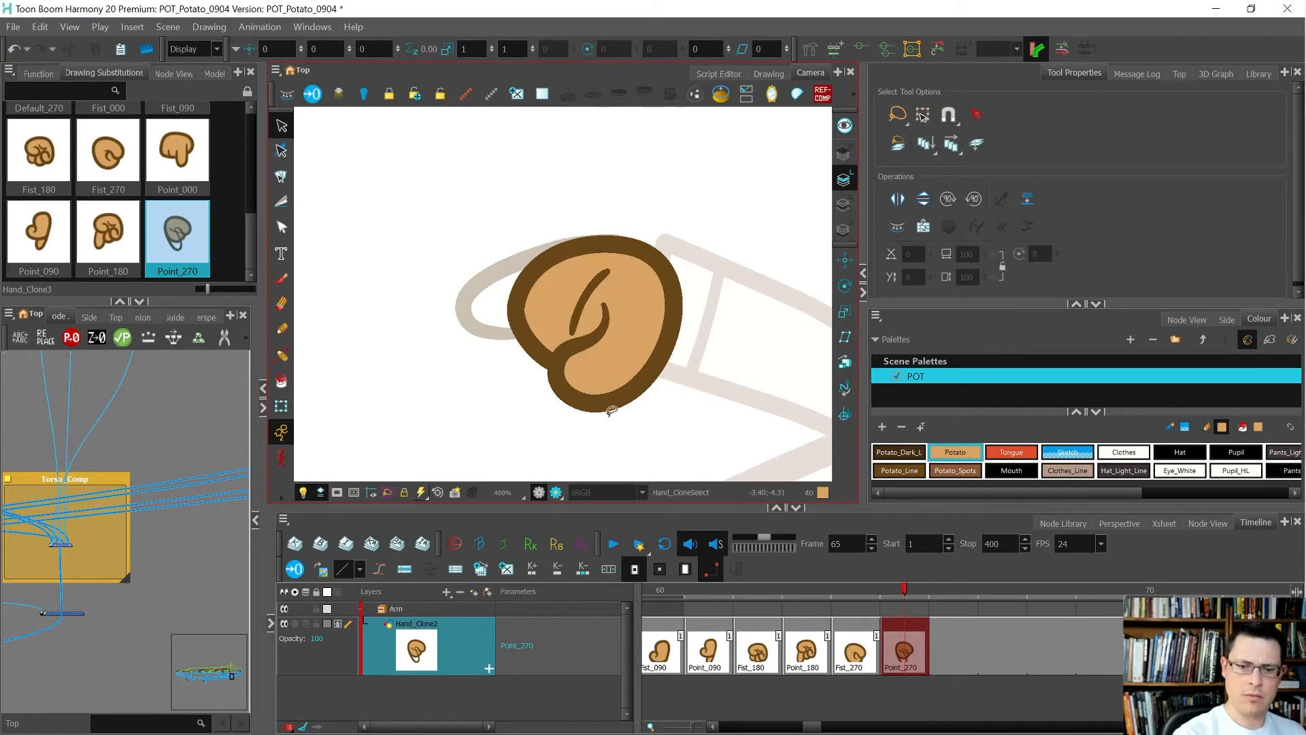
left_click(651, 361)
key("Delete")
left_click(845, 204)
left_click_drag(717, 341, 717, 366)
key("Delete")
key("ctrl+v")
left_click(784, 295)
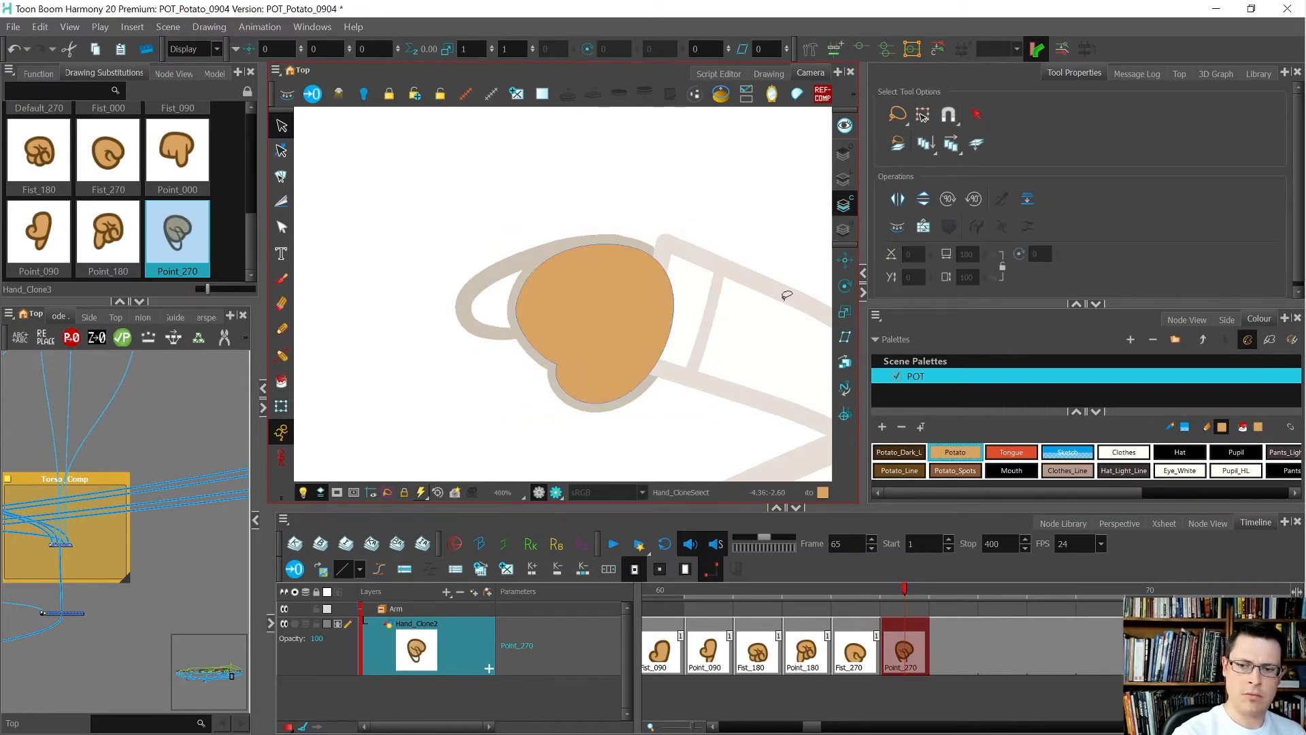
Nudge the upper end point of the pointing finger's outline in the overlay art to line up with the hand outline.
left_click(843, 155)
left_click(843, 178)
left_click(844, 155)
key("alt+v")
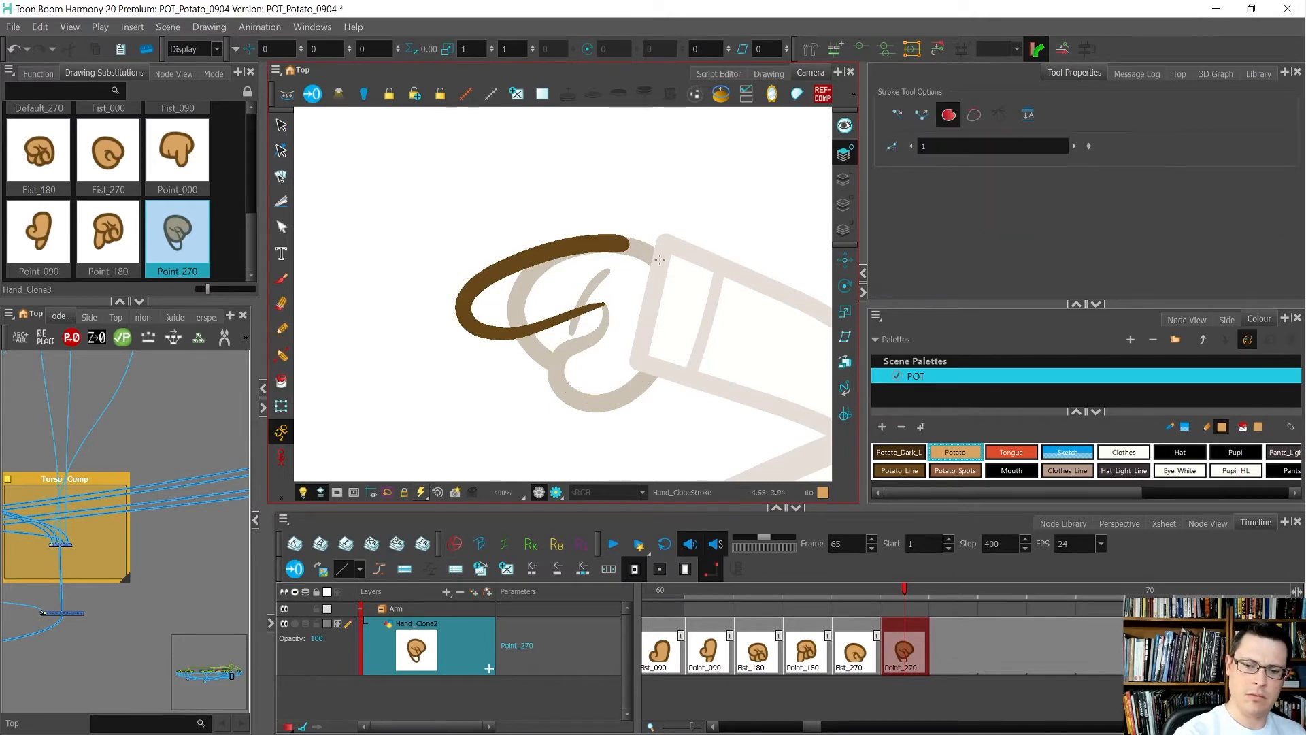
key("alt+q")
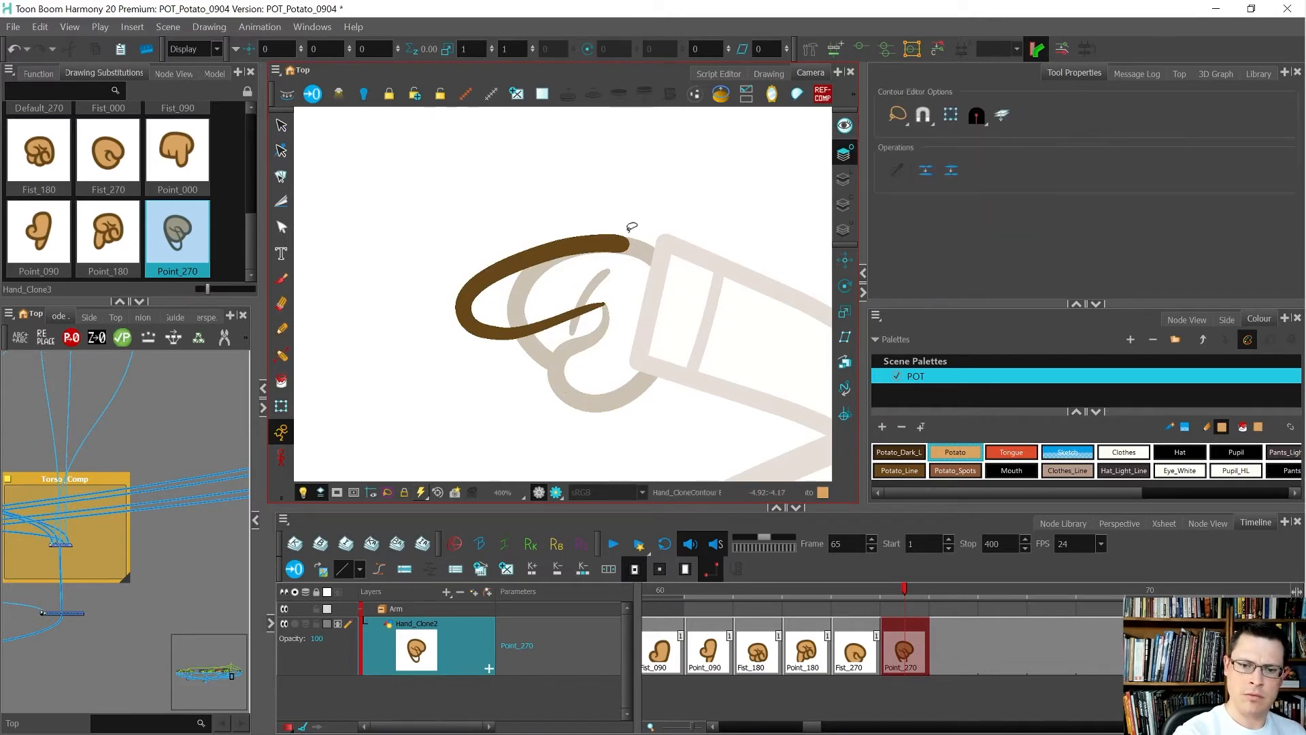
scroll(630, 234, "up", 2)
left_click(630, 250)
left_click(598, 243)
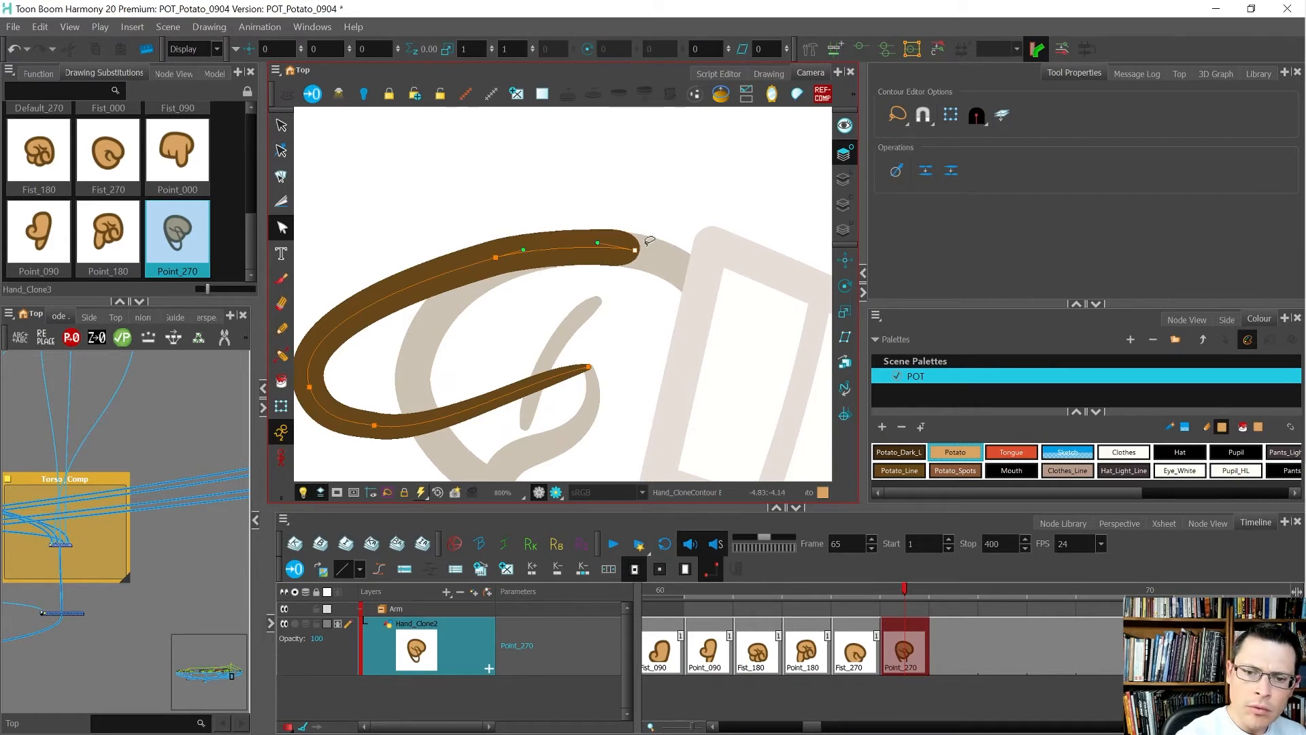
left_click_drag(635, 252, 634, 250)
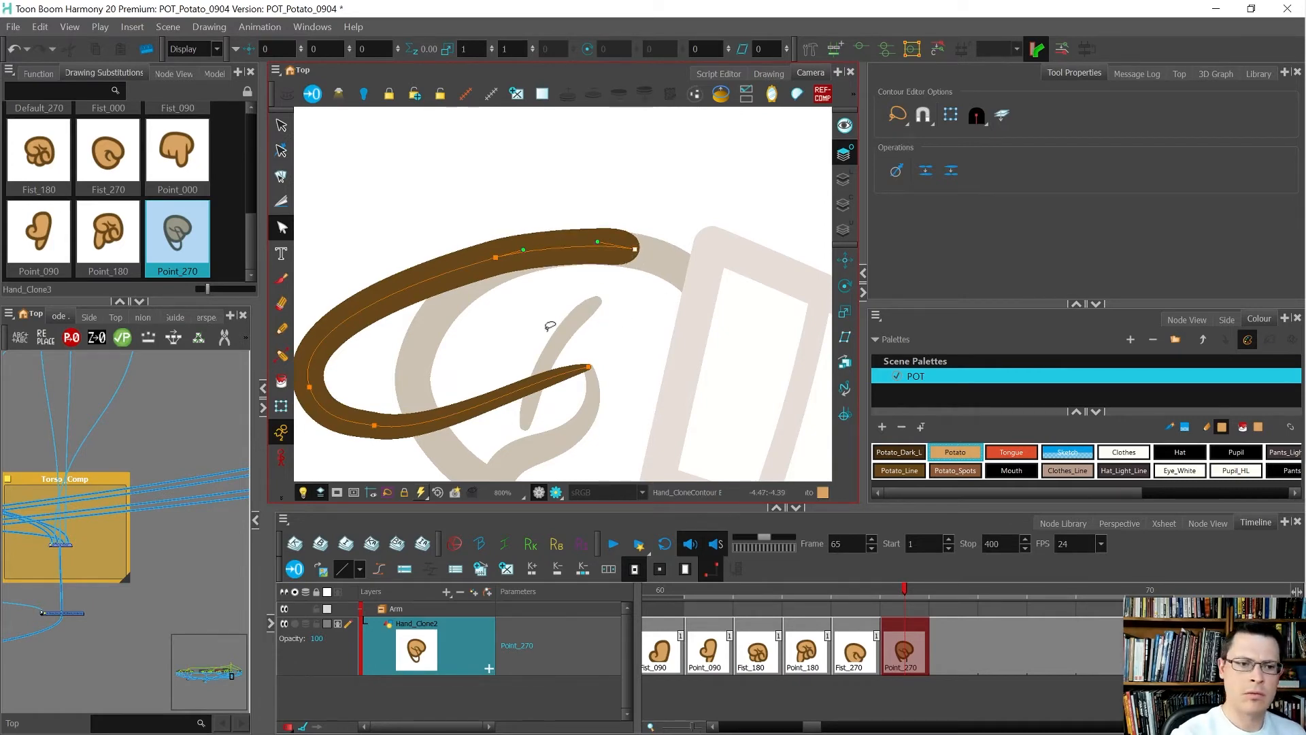
Cut the surplus upper end off the pointing finger's outline in the overlay art with a round-tip cut.
left_click(281, 202)
left_click(1002, 116)
left_click(1028, 137)
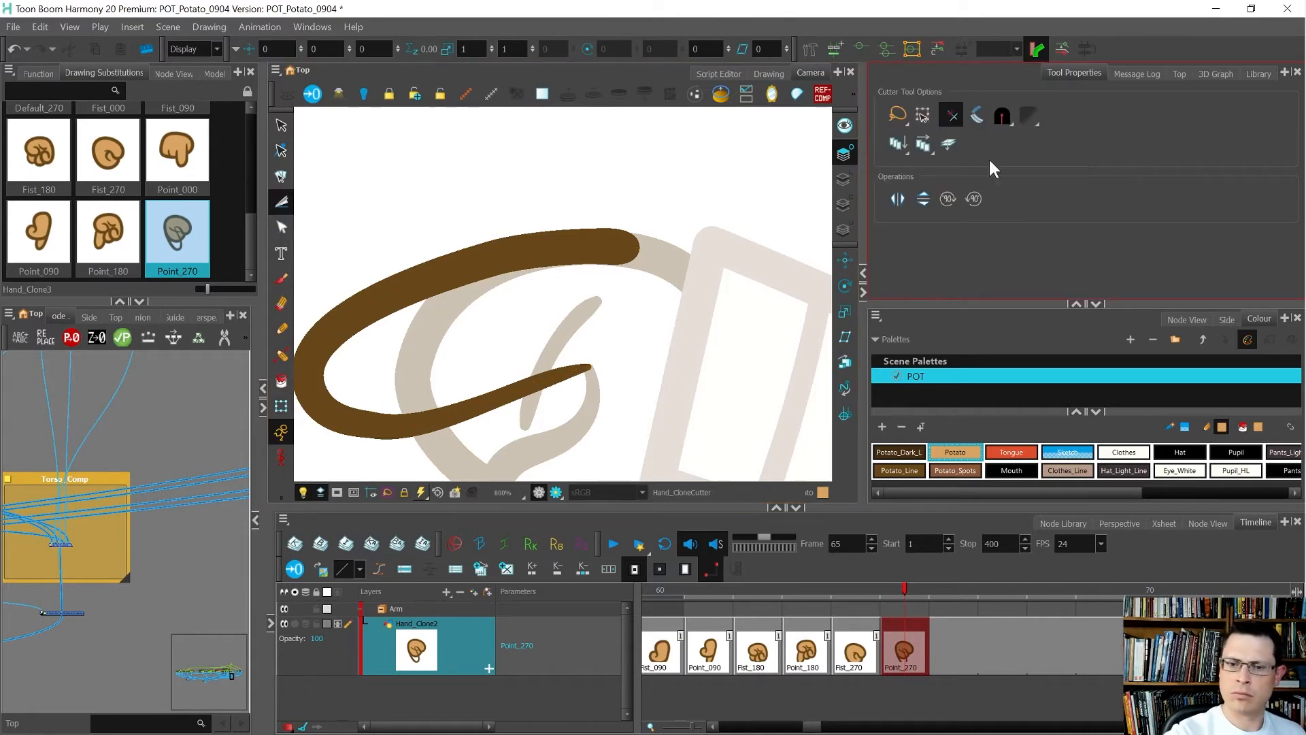
mouse_move(574, 211)
left_mouse_down()
mouse_move(631, 166)
mouse_move(582, 235)
left_mouse_up()
Delete the extra point on the finger's upper edge and reshape its curve to flow smoothly into the hand outline.
key("alt+q")
left_click(574, 239)
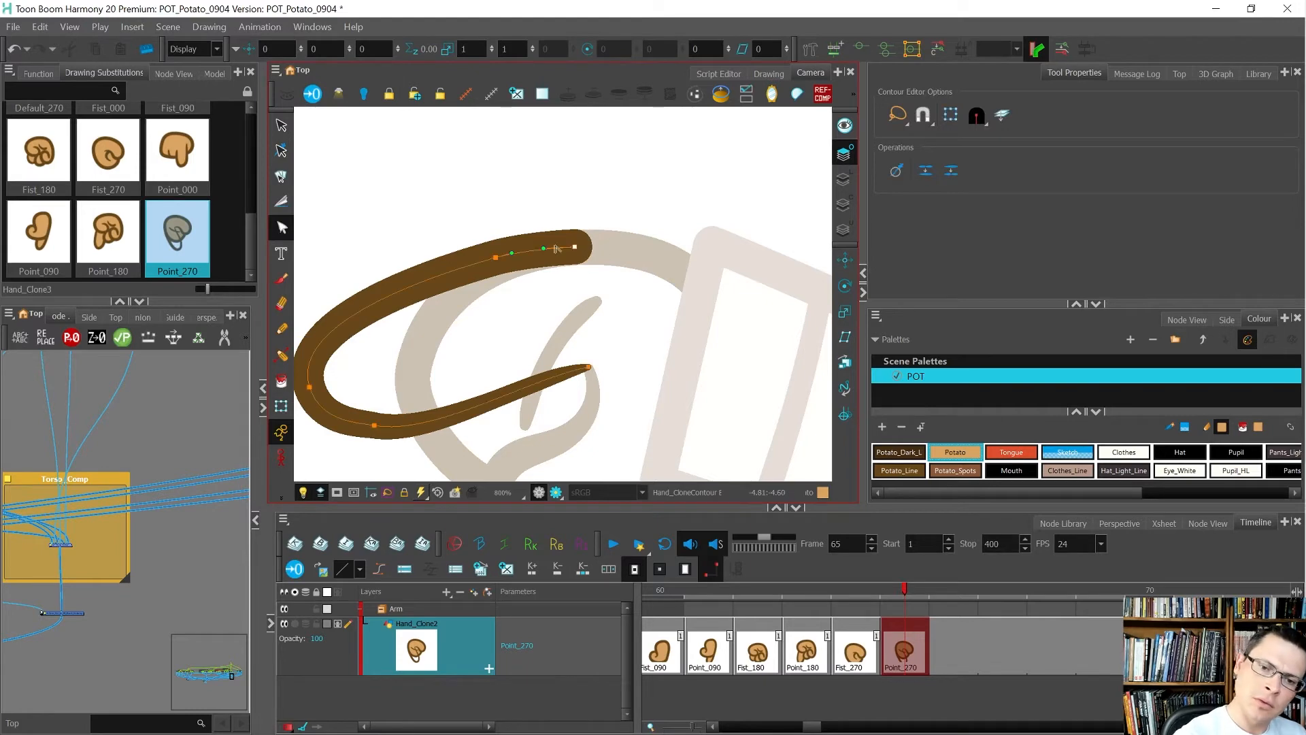
key("Delete")
left_click_drag(569, 271, 665, 208)
left_click(623, 213)
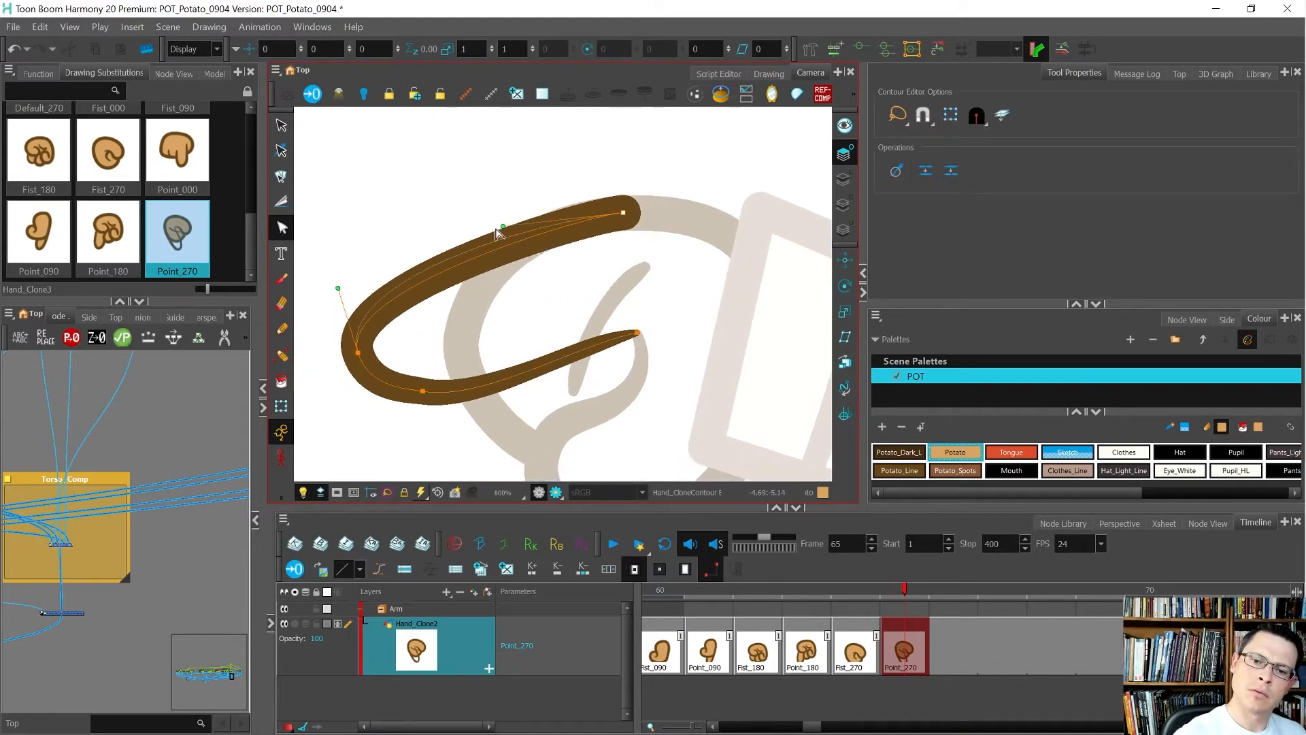
scroll(620, 240, "up", 1)
left_click_drag(435, 241, 443, 227)
left_click(594, 271)
Compare the pencil line thickness of the pointing finger's outline with that of the hand's line art.
key("alt+a")
mouse_move(642, 271)
left_mouse_down()
mouse_move(617, 291)
mouse_move(632, 295)
left_mouse_up()
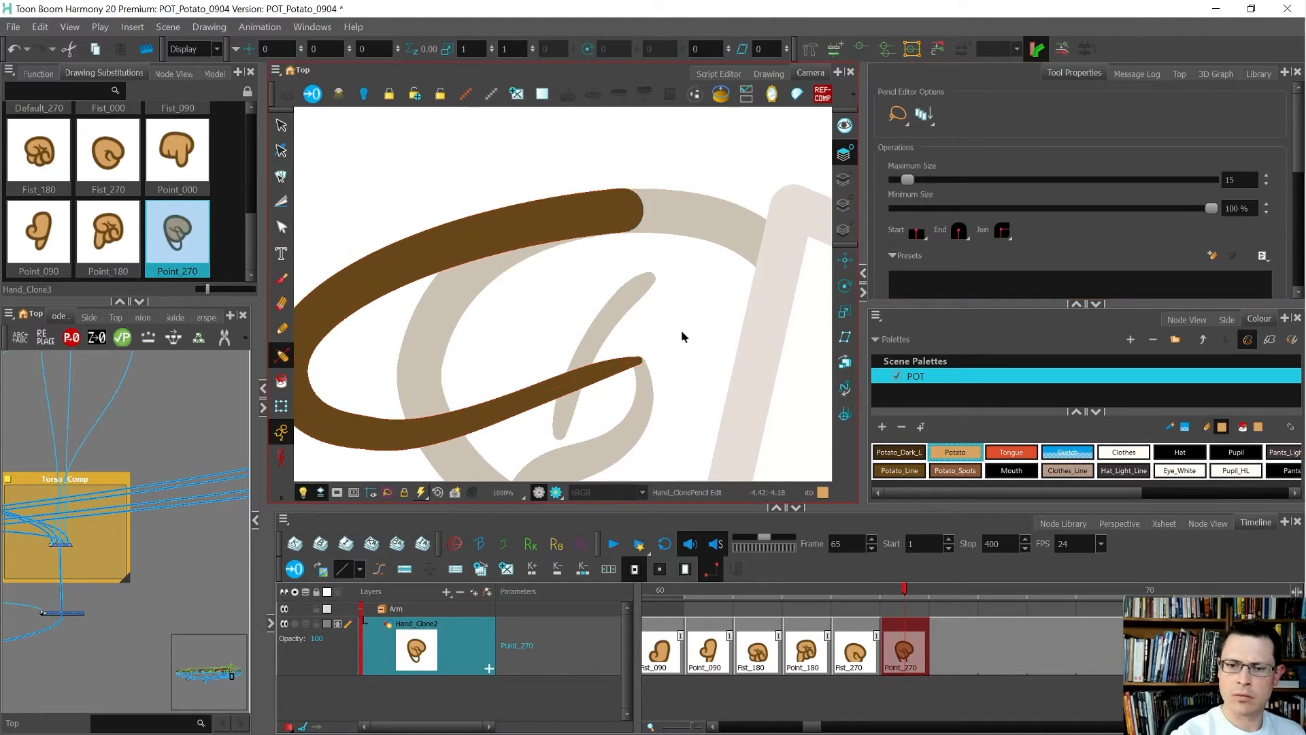
key("shift+t")
left_click(682, 213)
key("alt+a")
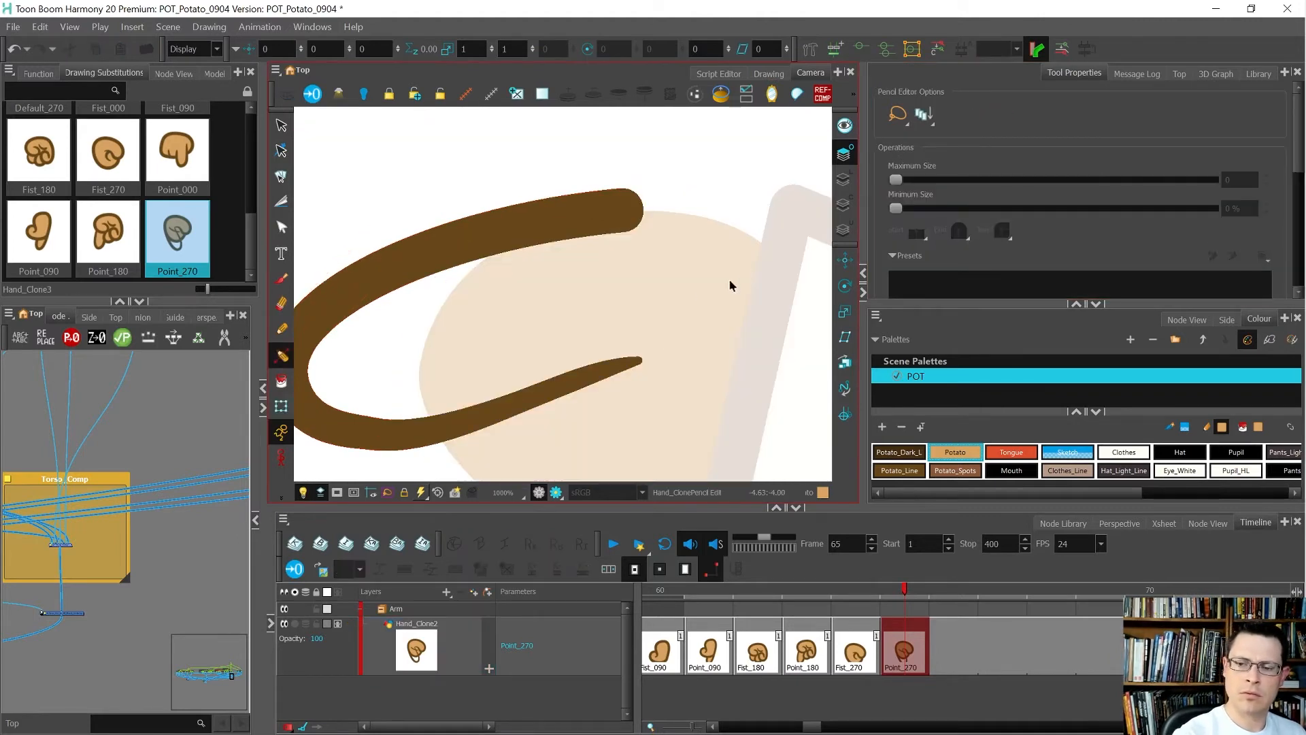
left_click(846, 178)
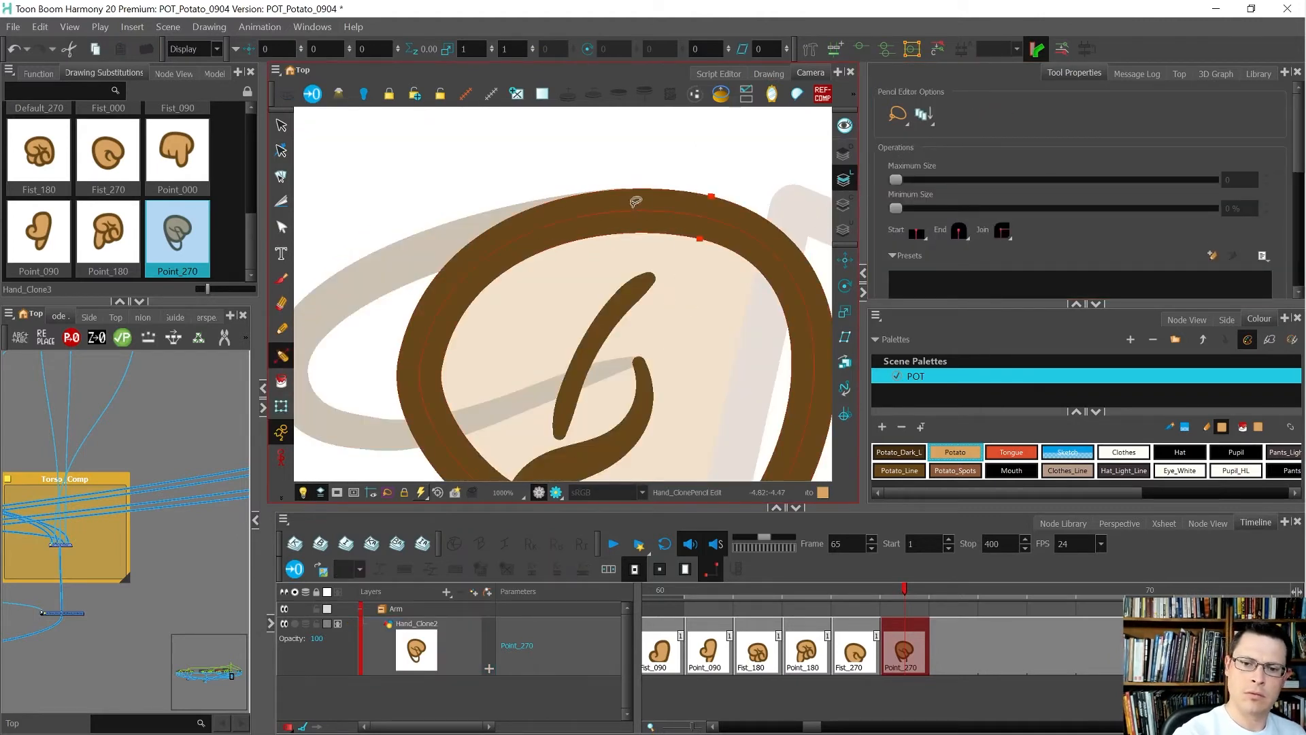
left_click(636, 156)
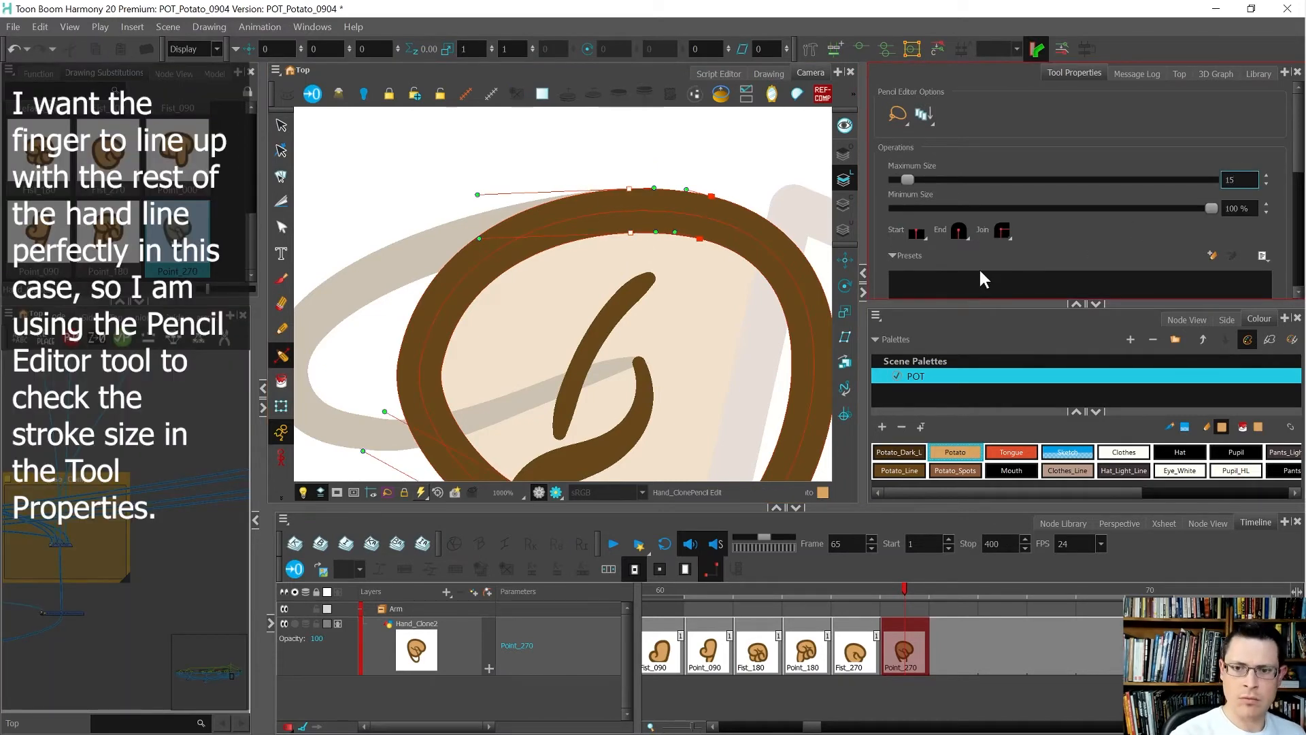
left_click(712, 349)
Draw an invisible stroke closing the pointing finger's open base in the overlay art and fill the finger with Potato.
key("shift+t")
left_click(621, 349)
key("alt+v")
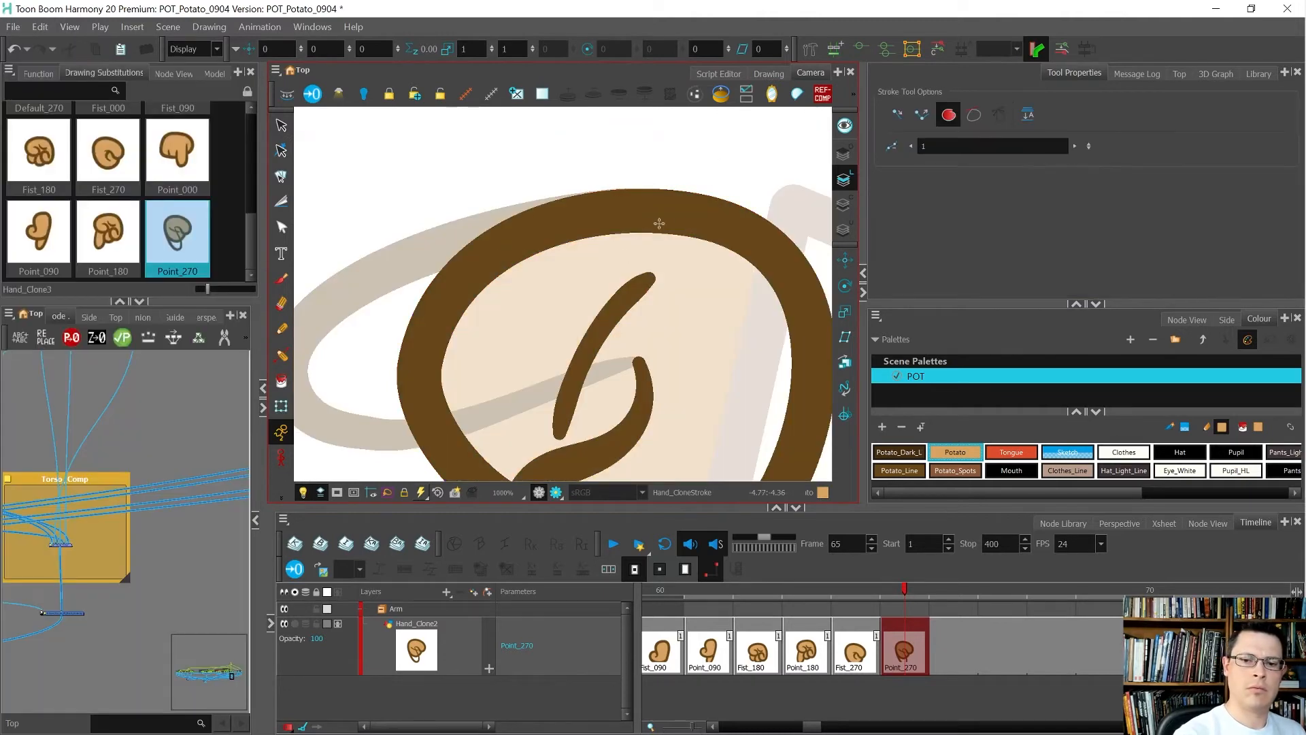
left_click(844, 154)
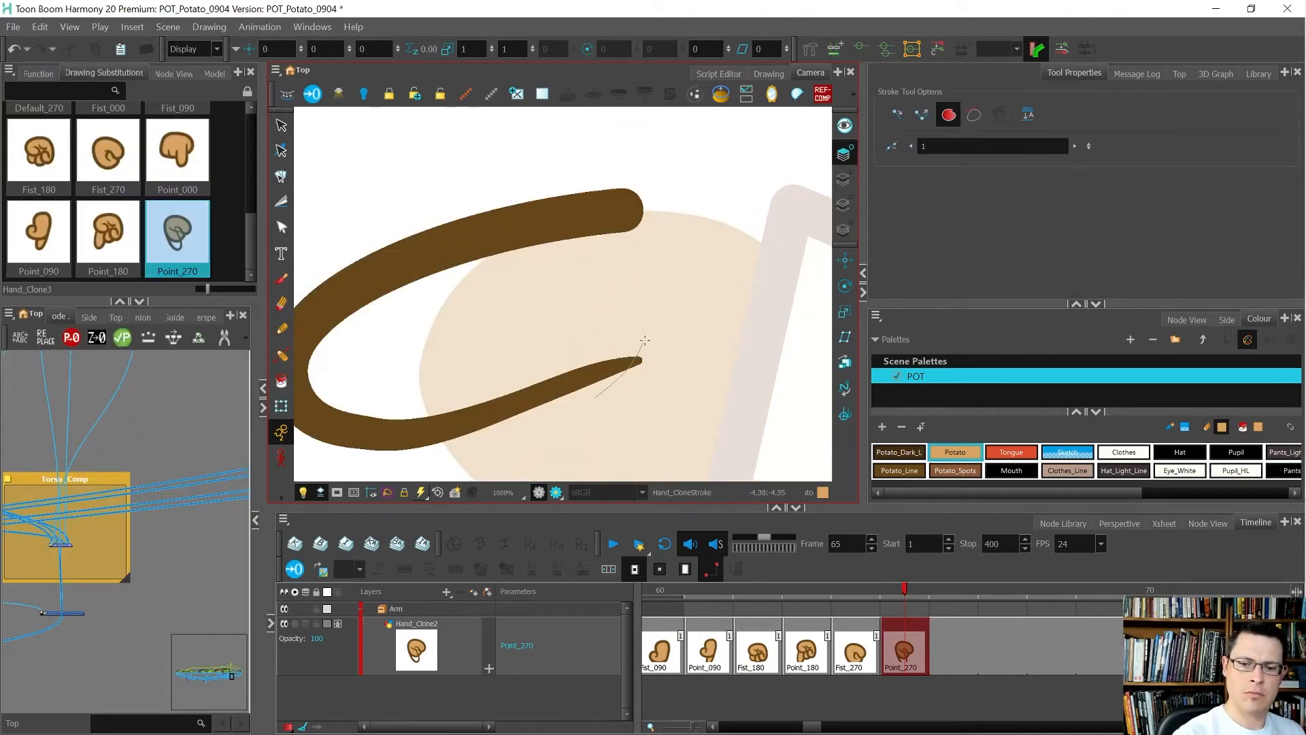
left_click_drag(574, 187, 457, 186)
key("alt+i")
left_click(566, 325)
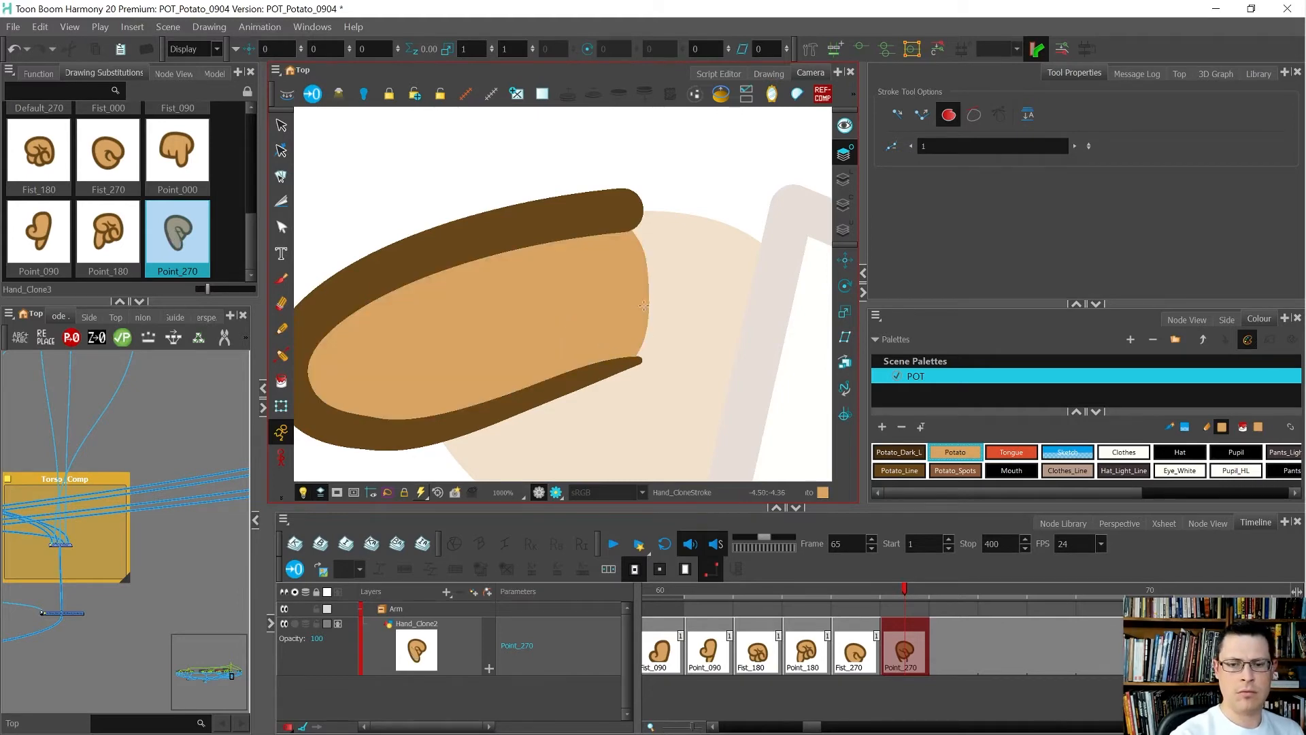
Undo the finger's fill, reshape the closing stroke around the outline's rounded end, and fill the finger with Potato again.
key("ctrl+z")
key("alt+q")
left_click(643, 242)
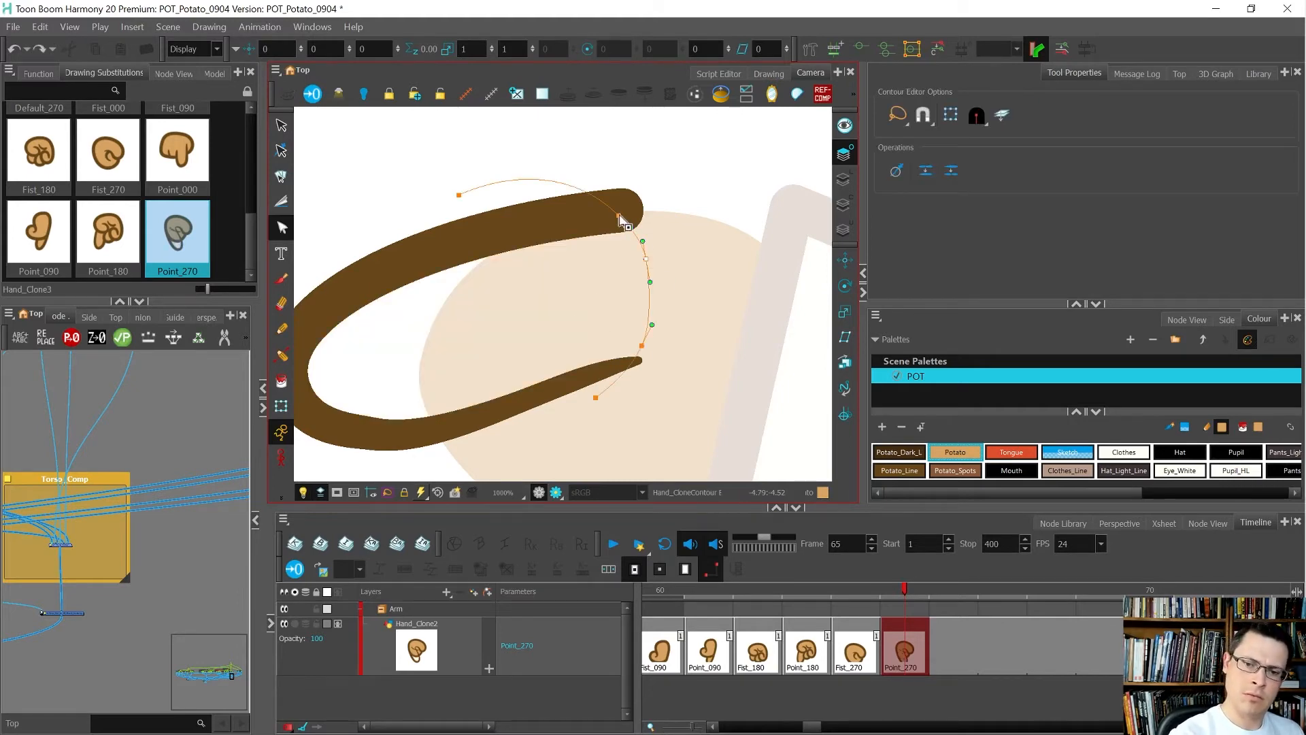
left_click_drag(605, 213, 592, 197)
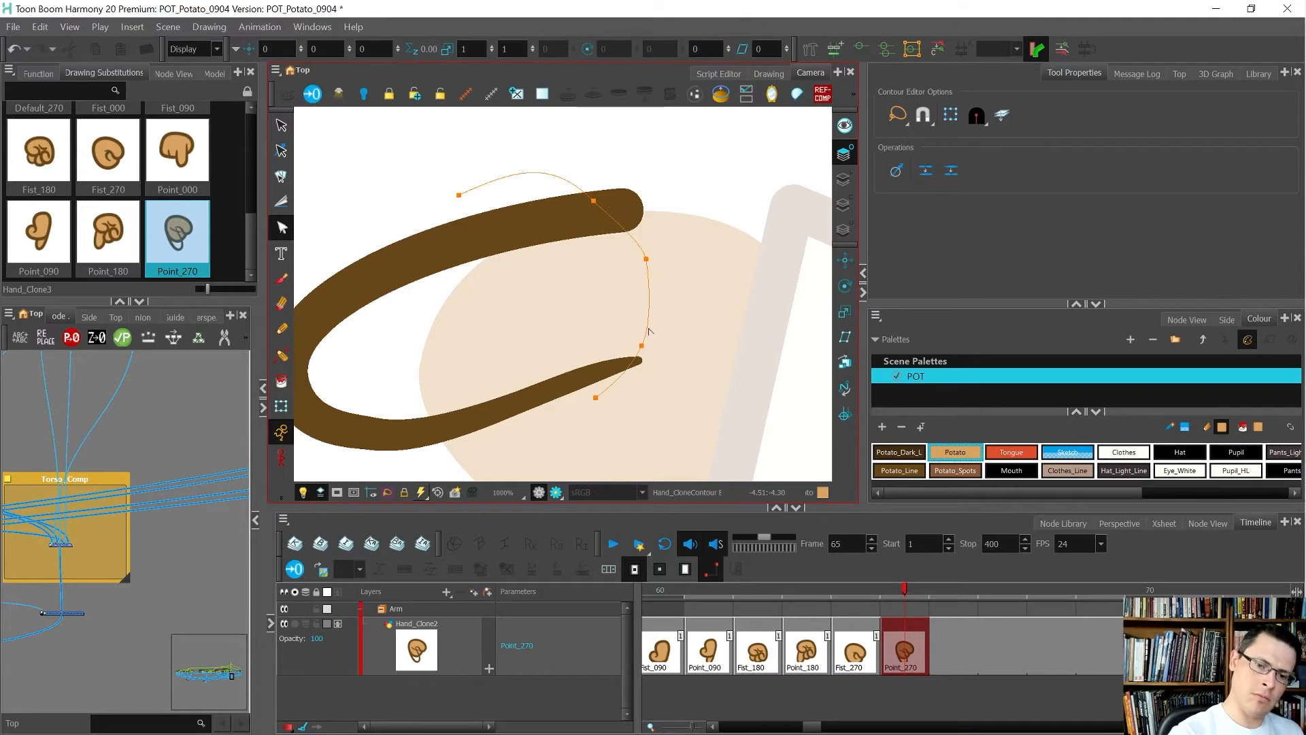
key("alt+i")
left_click(583, 356)
key("shift+t")
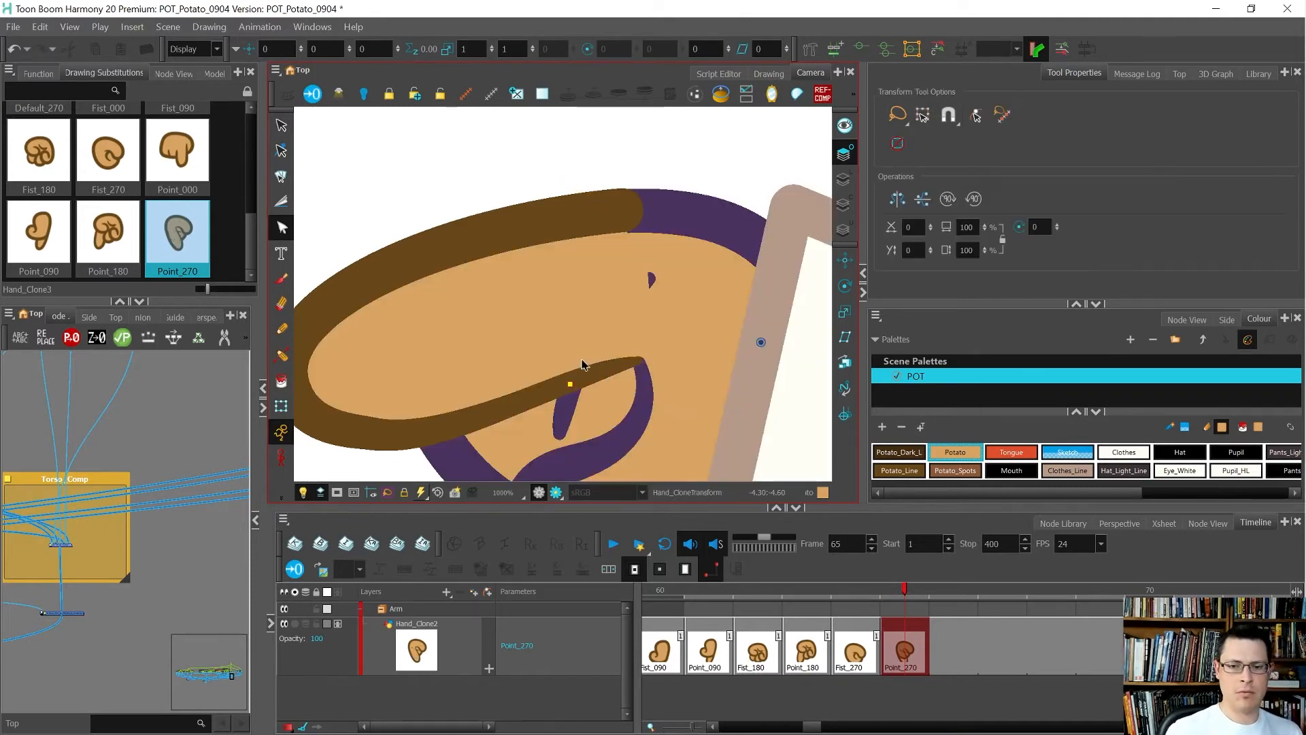
Reshape the palm crease in Point_270's line art so its upper part curves beneath the finger towards the thumb line's tip.
scroll(750, 282, "down", 3)
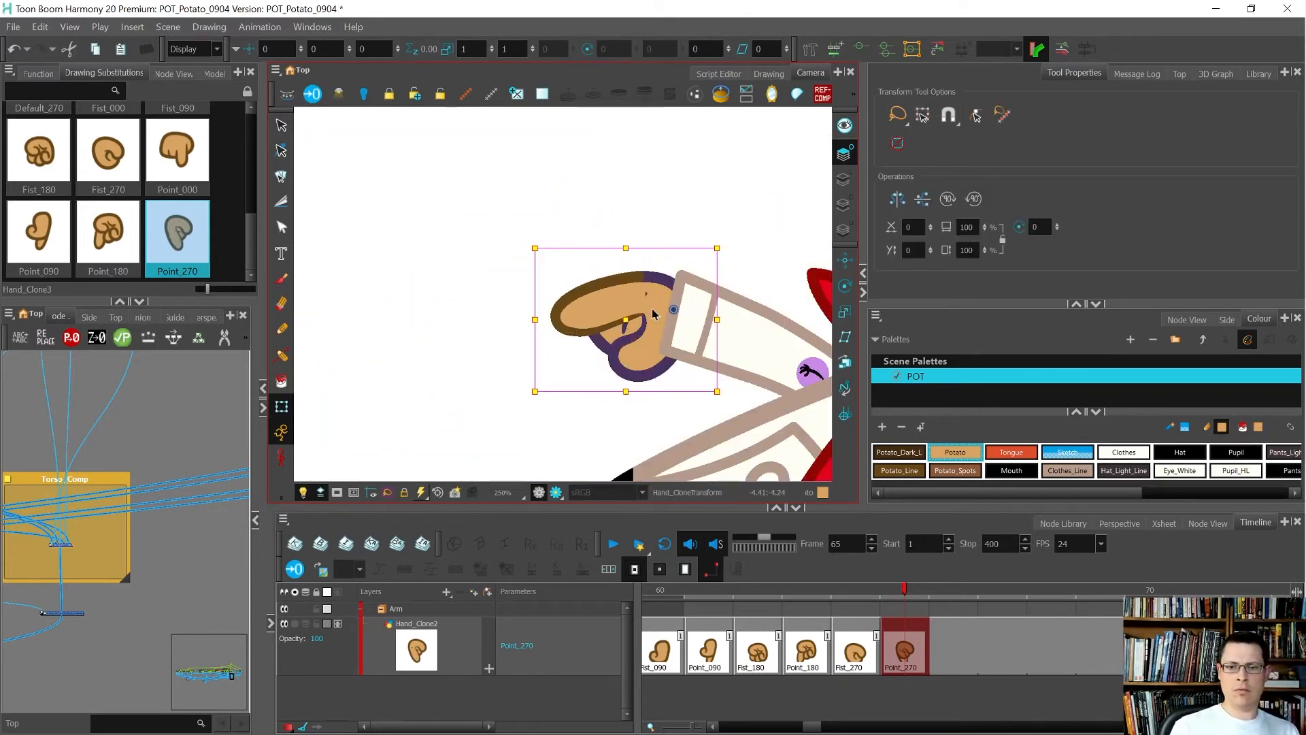
scroll(651, 308, "up", 1)
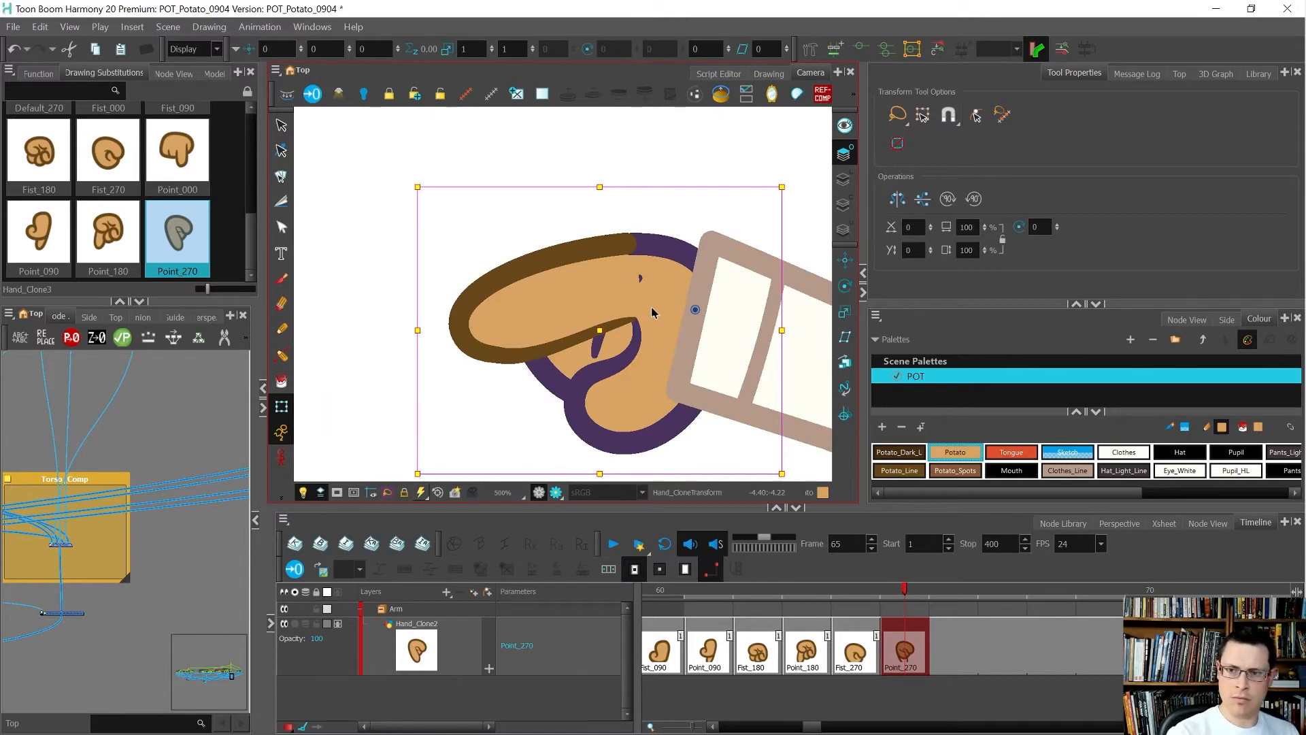
key("alt+q")
left_click(644, 281)
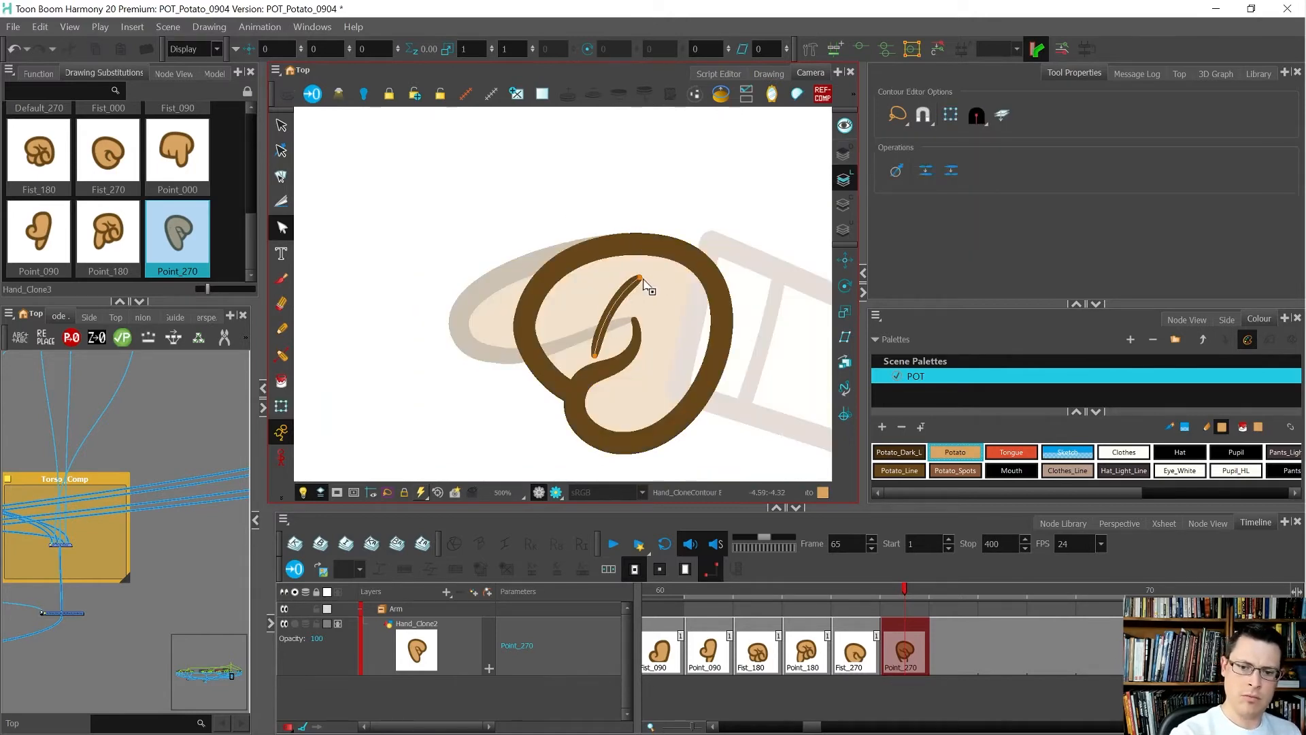
mouse_move(618, 298)
left_mouse_down()
mouse_move(602, 361)
mouse_move(601, 321)
mouse_move(635, 319)
mouse_move(601, 324)
left_mouse_up()
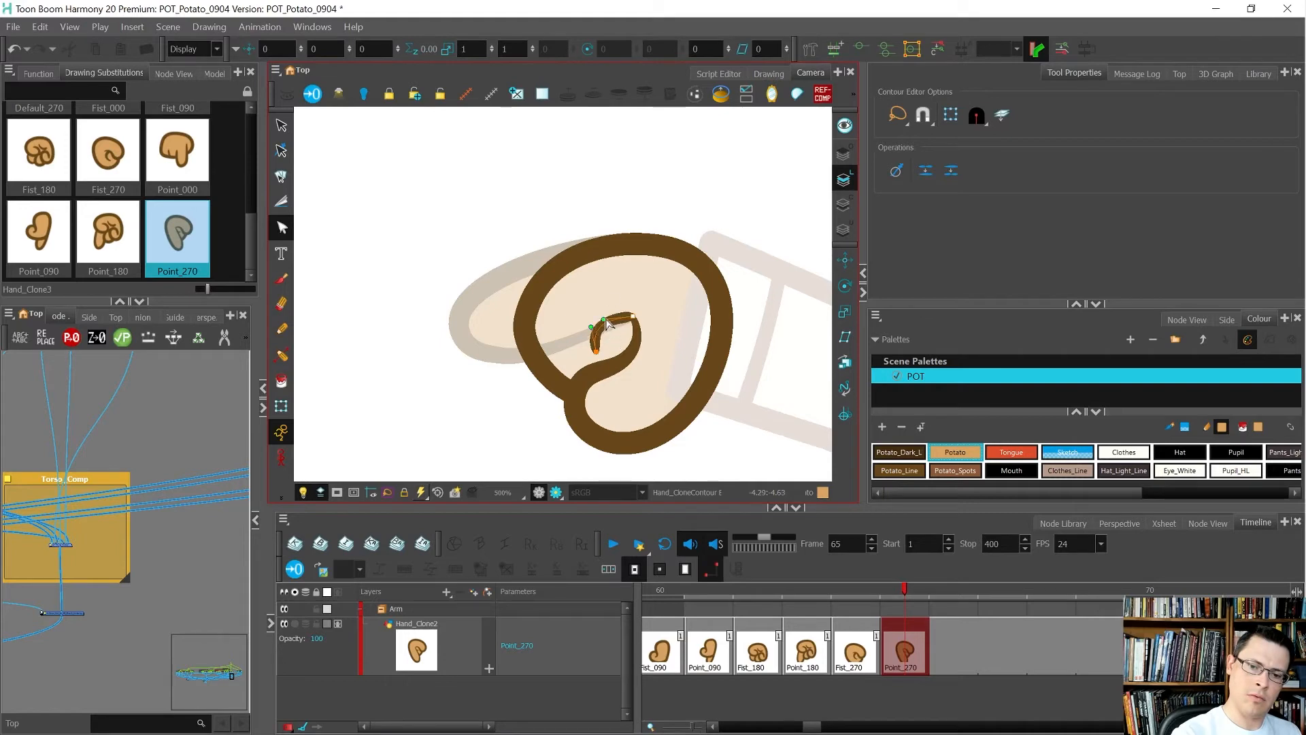
key("shift+t")
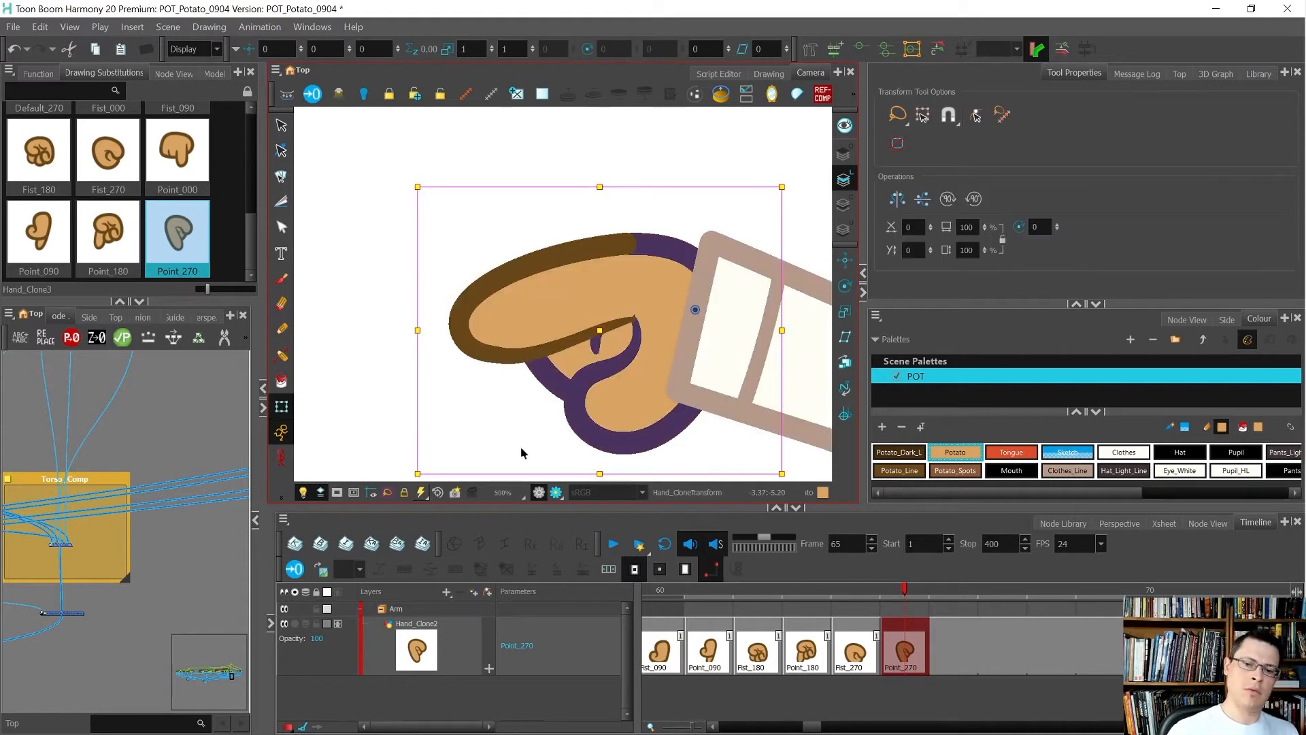
Adjust the tip of the thumb line to meet the palm crease and flatten the lines together.
key("alt+q")
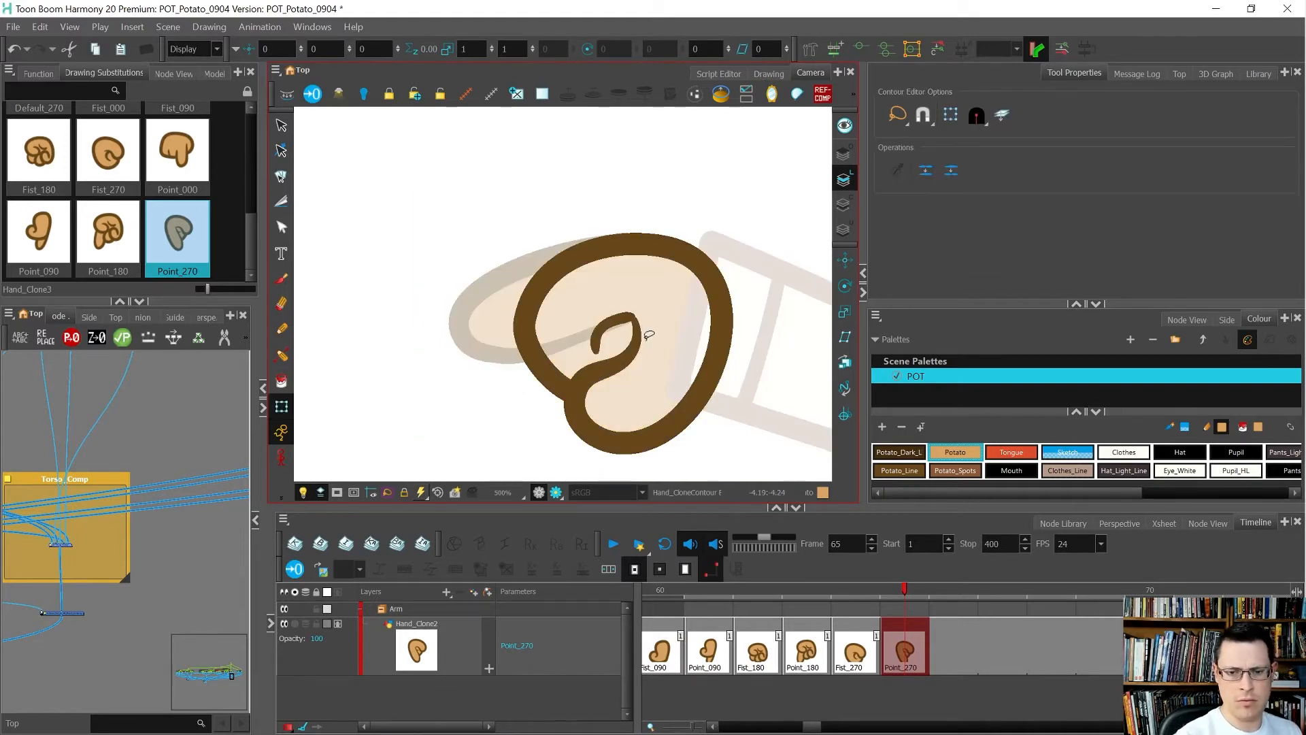
scroll(672, 291, "up", 3)
left_click_drag(632, 313, 643, 332)
left_click(439, 427)
left_click(625, 313)
left_click_drag(627, 312, 681, 293)
left_click(621, 328)
key("alt+s")
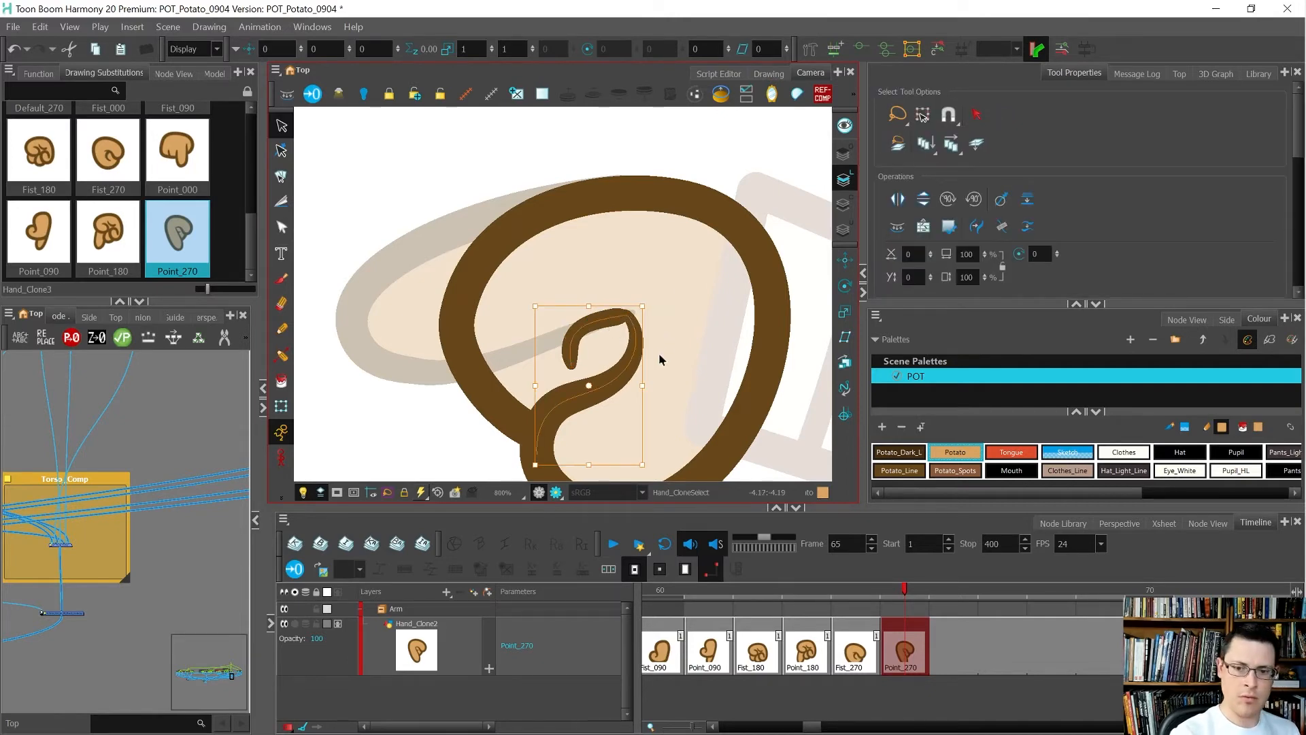
key("alt+shift+f")
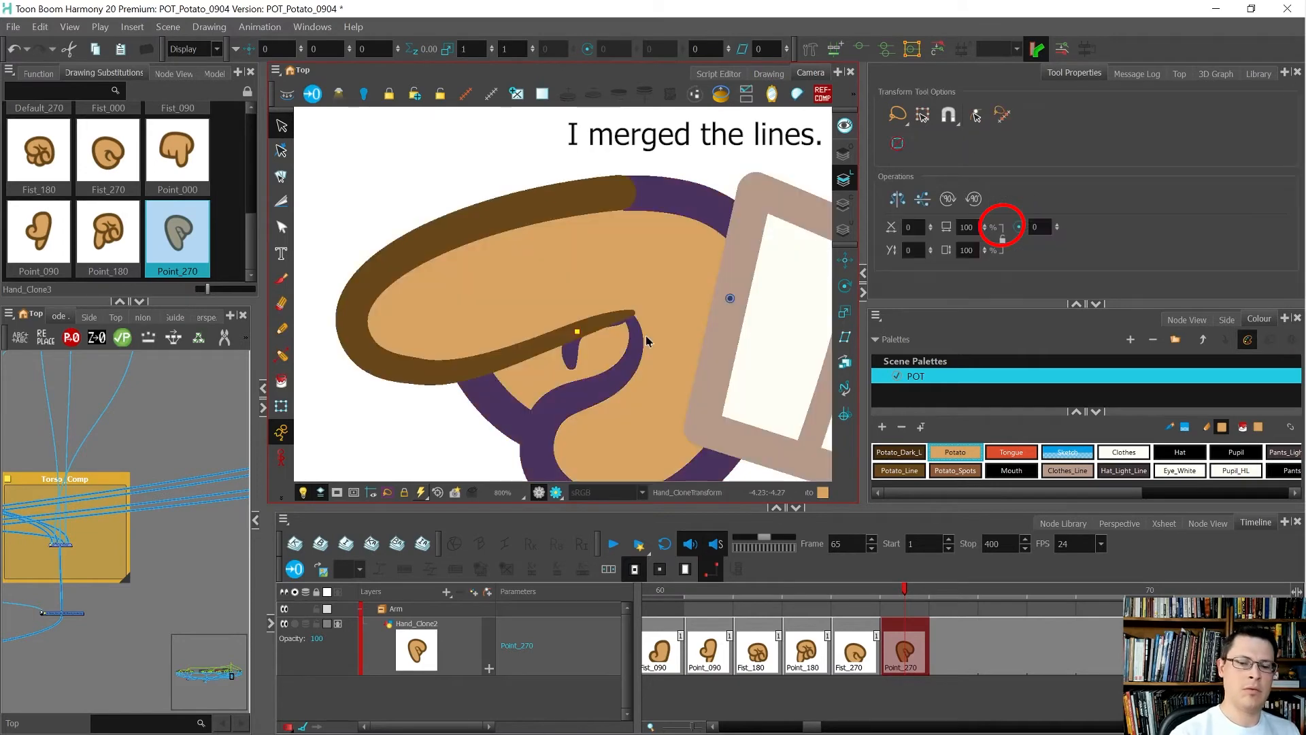
Compare Point_270 with Fist_270 by flipping between frames 64 and 65, and save the scene.
scroll(404, 149, "down", 3)
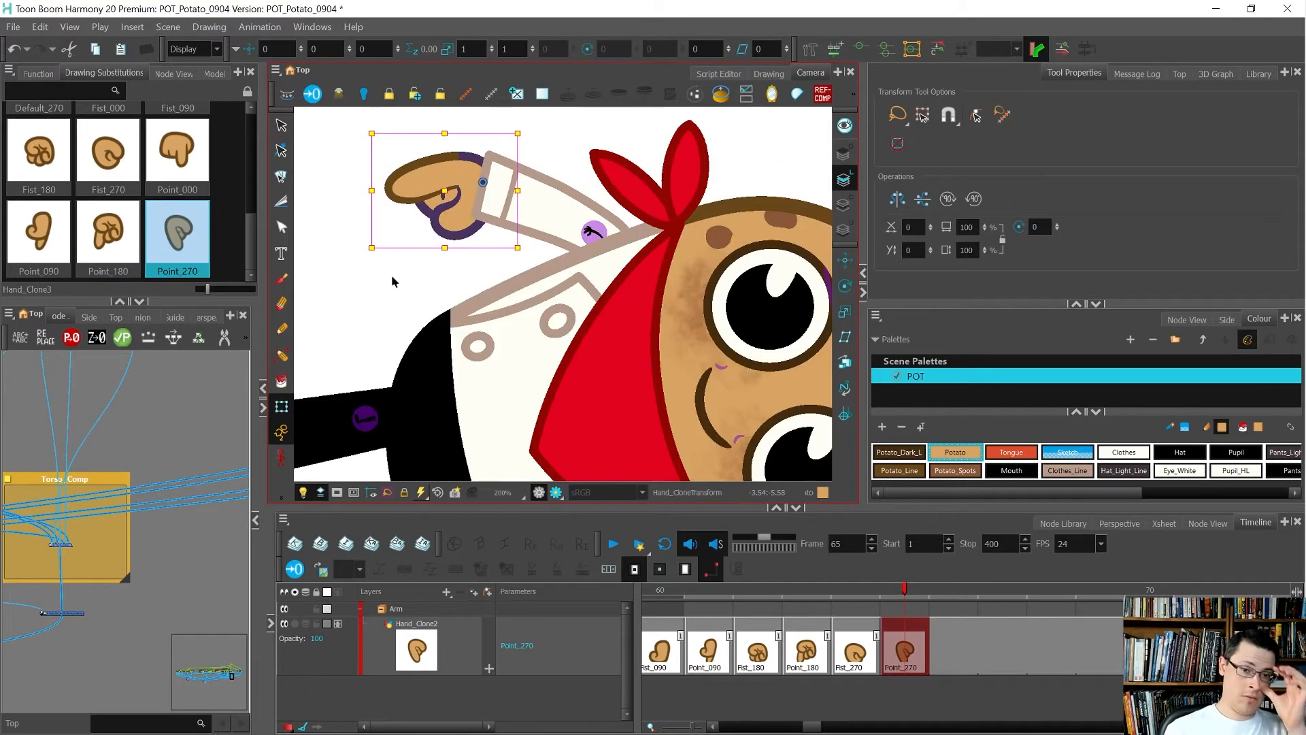
scroll(398, 299, "down", 1)
key("Escape")
key("comma")
key("period")
key("comma")
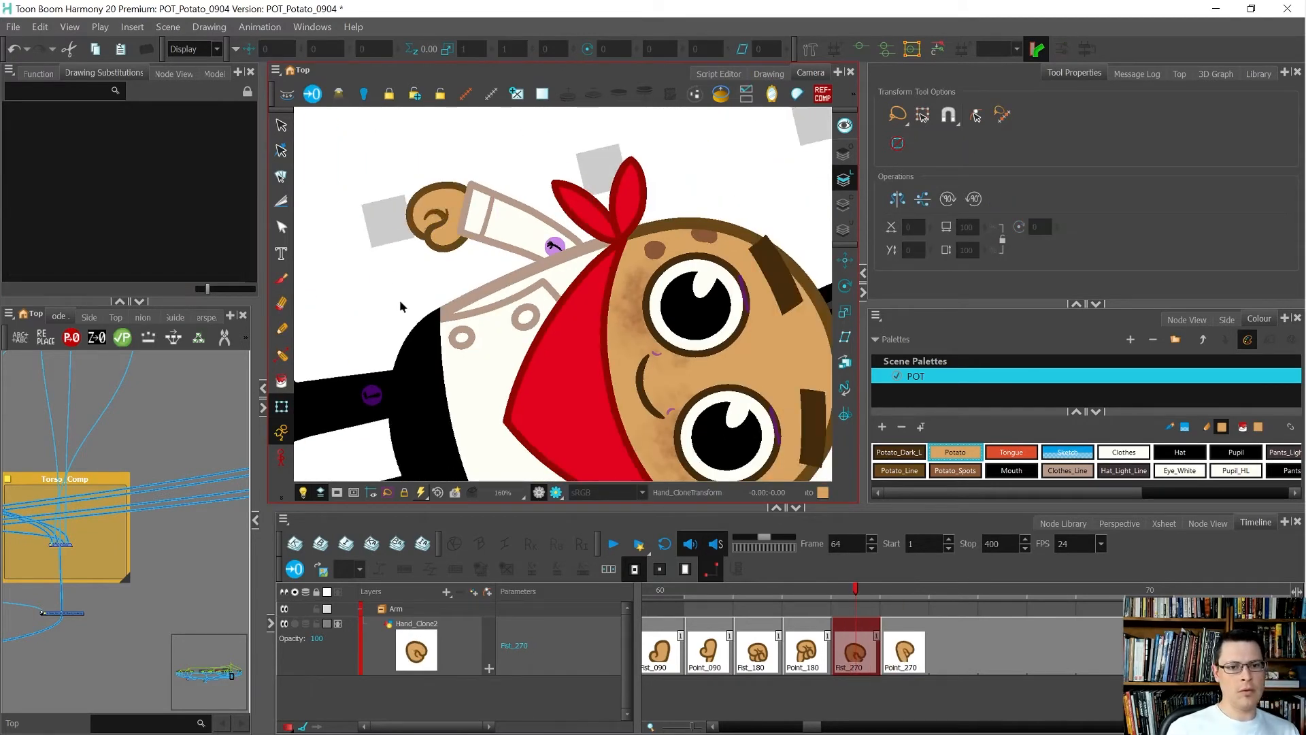
key("period")
key("comma")
key("period")
key("comma")
key("period")
key("comma")
key("period")
key("comma")
key("period")
key("ctrl+s")
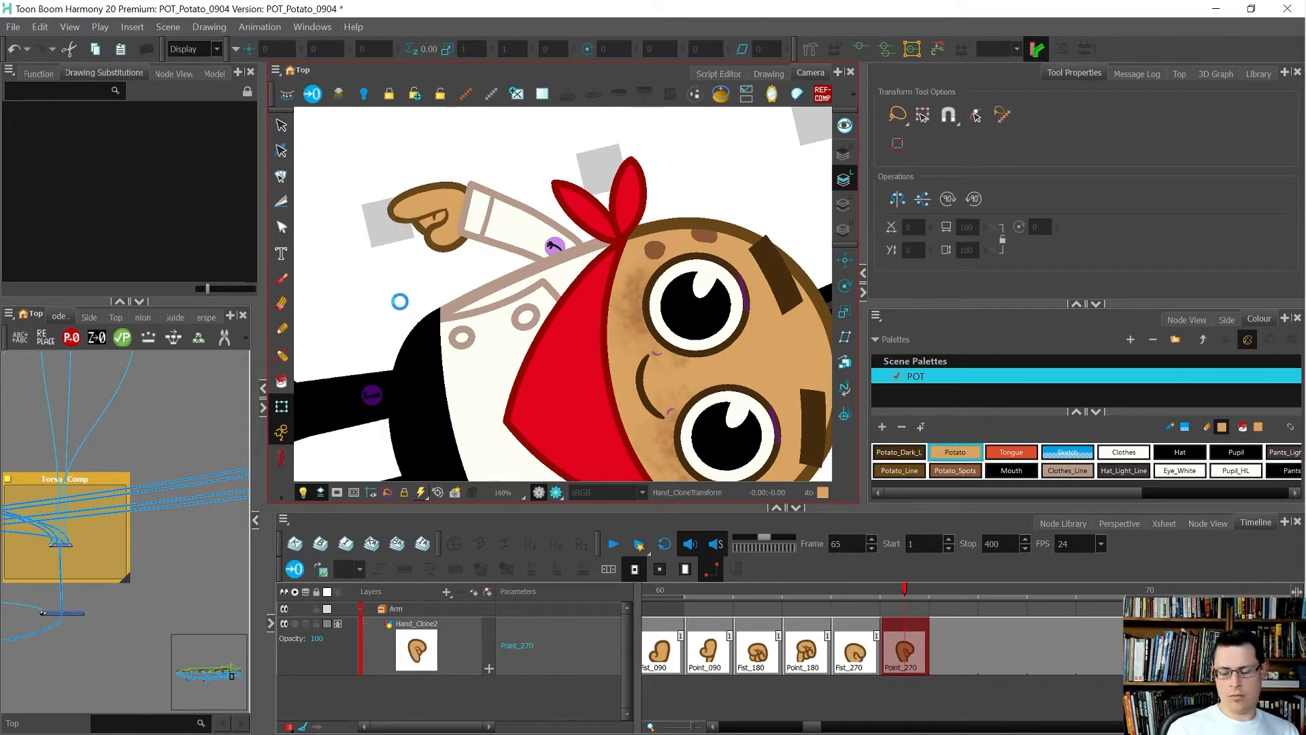
scroll(965, 642, "down", 1)
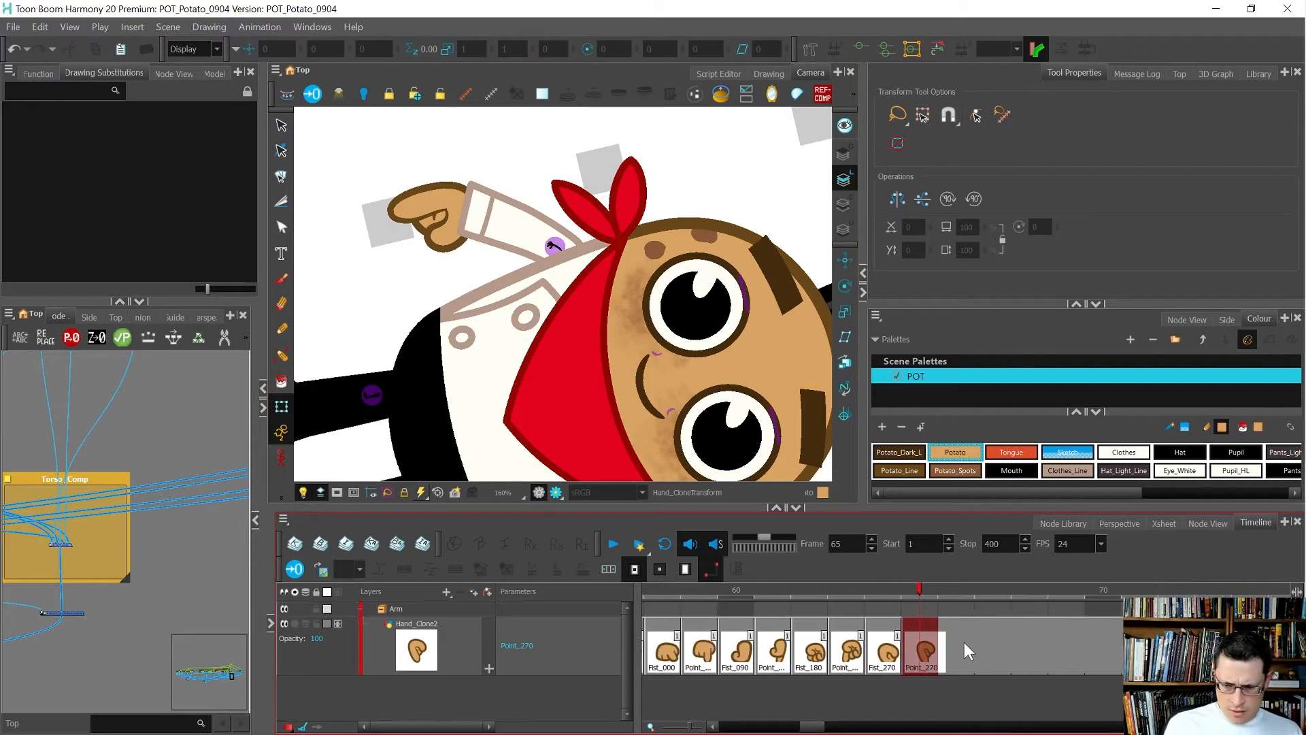
Cut the Point_000, Point_090, Point_180 and Point_270 drawings from between the fists and paste them consecutively at frames 66 to 69.
left_click(704, 658)
key("Delete")
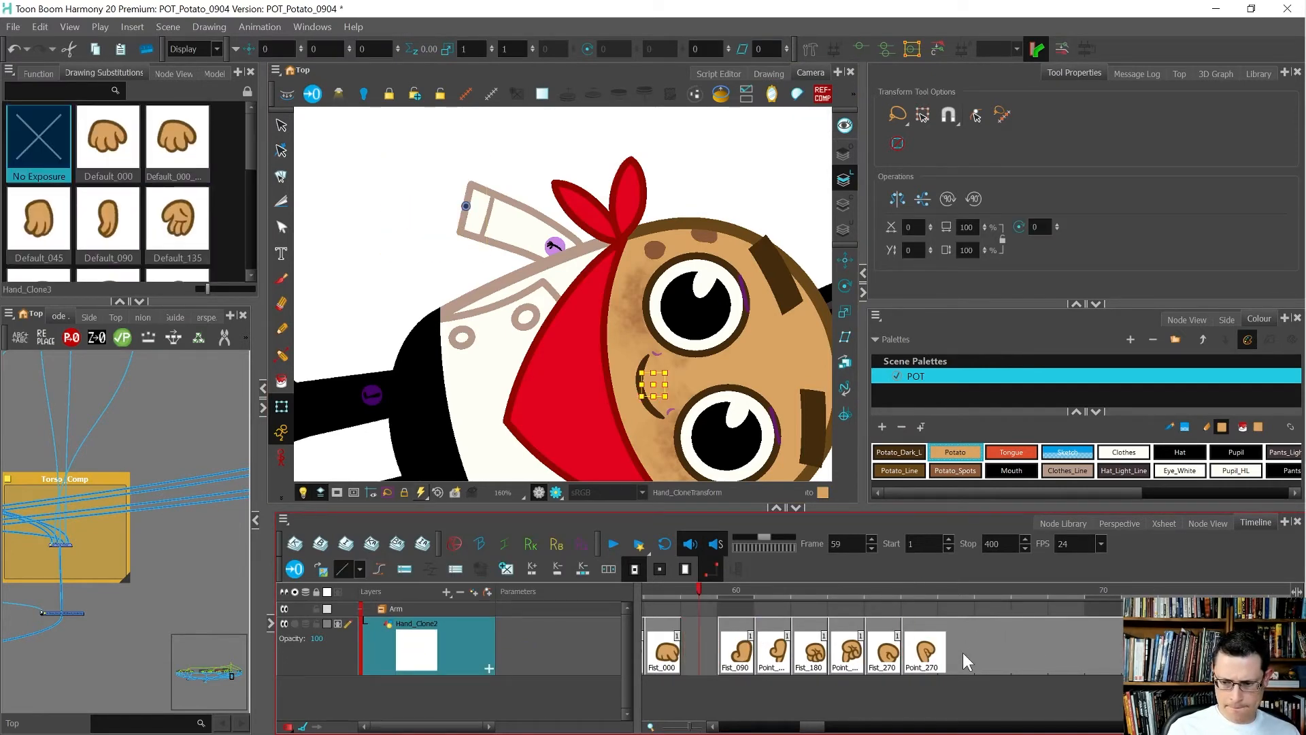
left_click(774, 656)
left_click_drag(774, 657, 978, 653)
left_click(847, 655)
left_click_drag(847, 654, 999, 655)
left_click(1036, 651)
key("ctrl+v")
left_click(923, 658)
key("ctrl+x")
left_click(1076, 651)
key("ctrl+v")
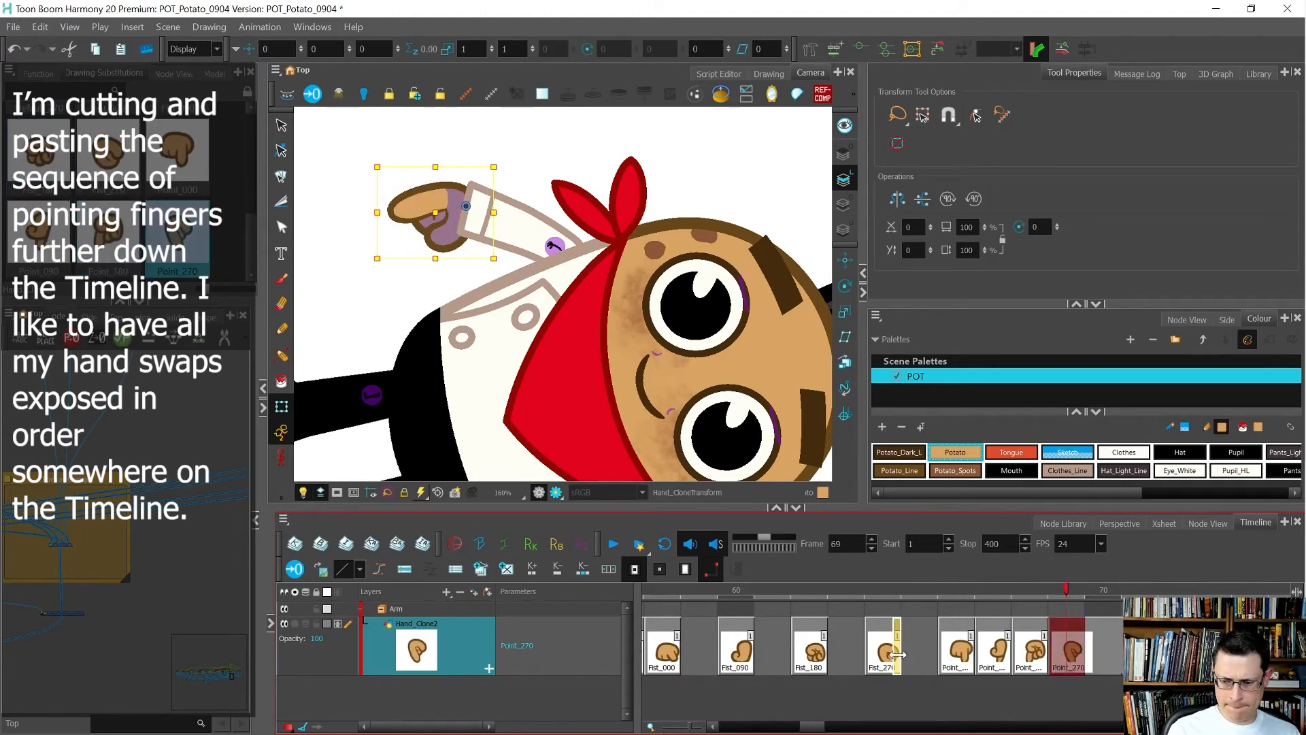
Move Fist_090, Fist_180 and Fist_270 up to frames 59 to 61 so they directly follow Fist_000.
left_click(737, 652)
left_click_drag(737, 652, 701, 651)
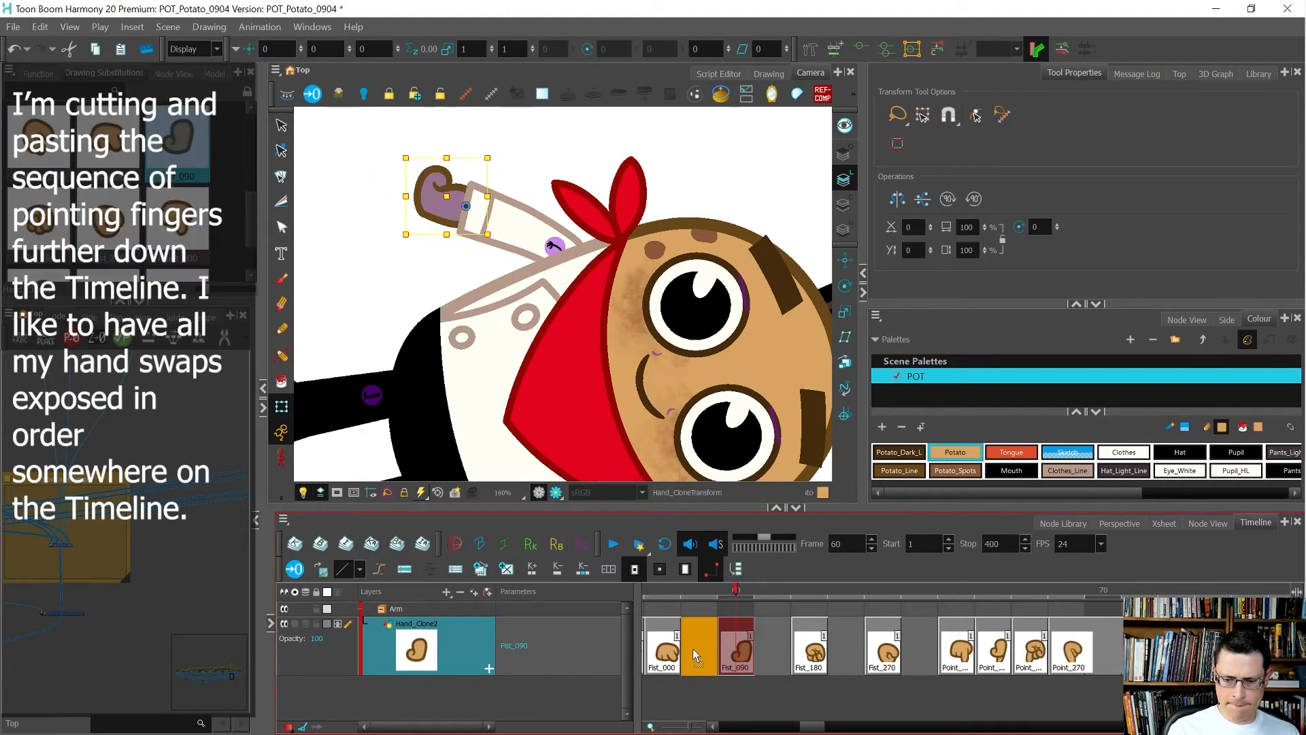
left_click(814, 651)
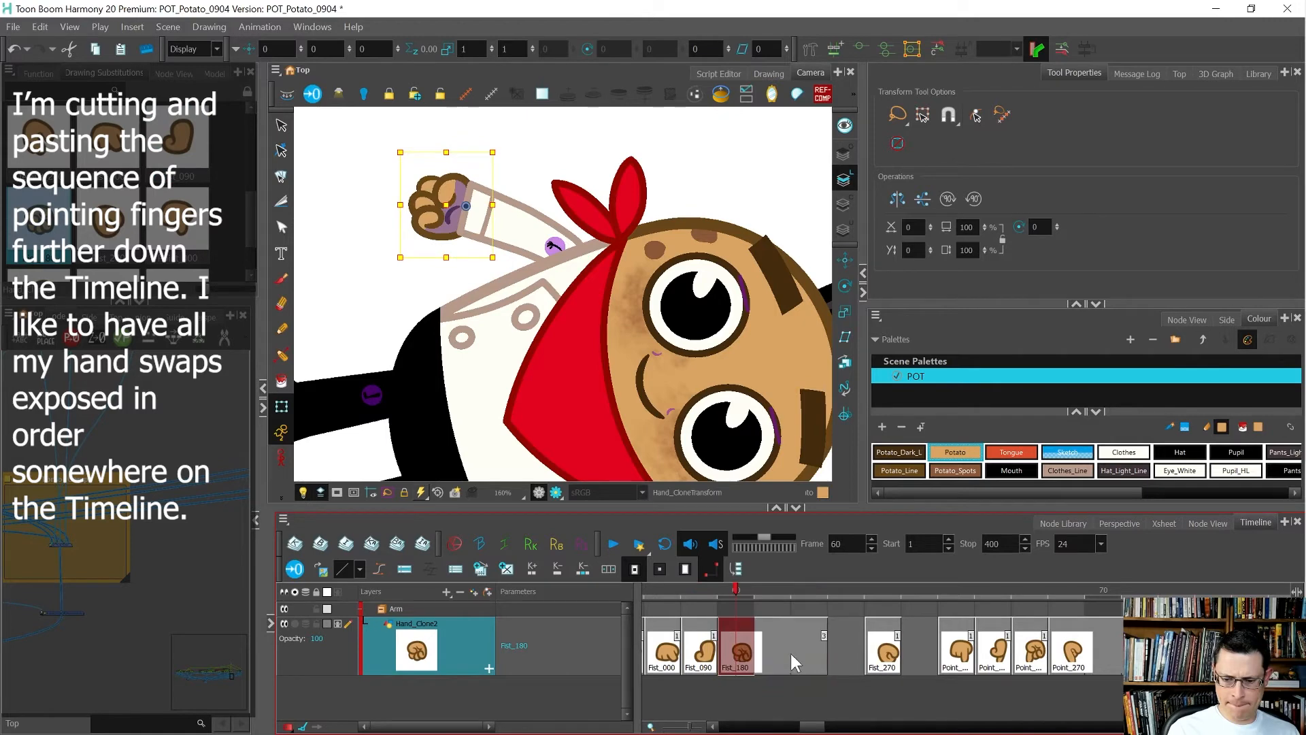
left_click(888, 651)
left_click_drag(806, 646, 787, 647)
Move the four Point drawings together to frames 62 to 65, directly after Fist_270.
left_click(959, 651)
left_click(1074, 650, "shift")
left_click_drag(966, 653, 810, 657)
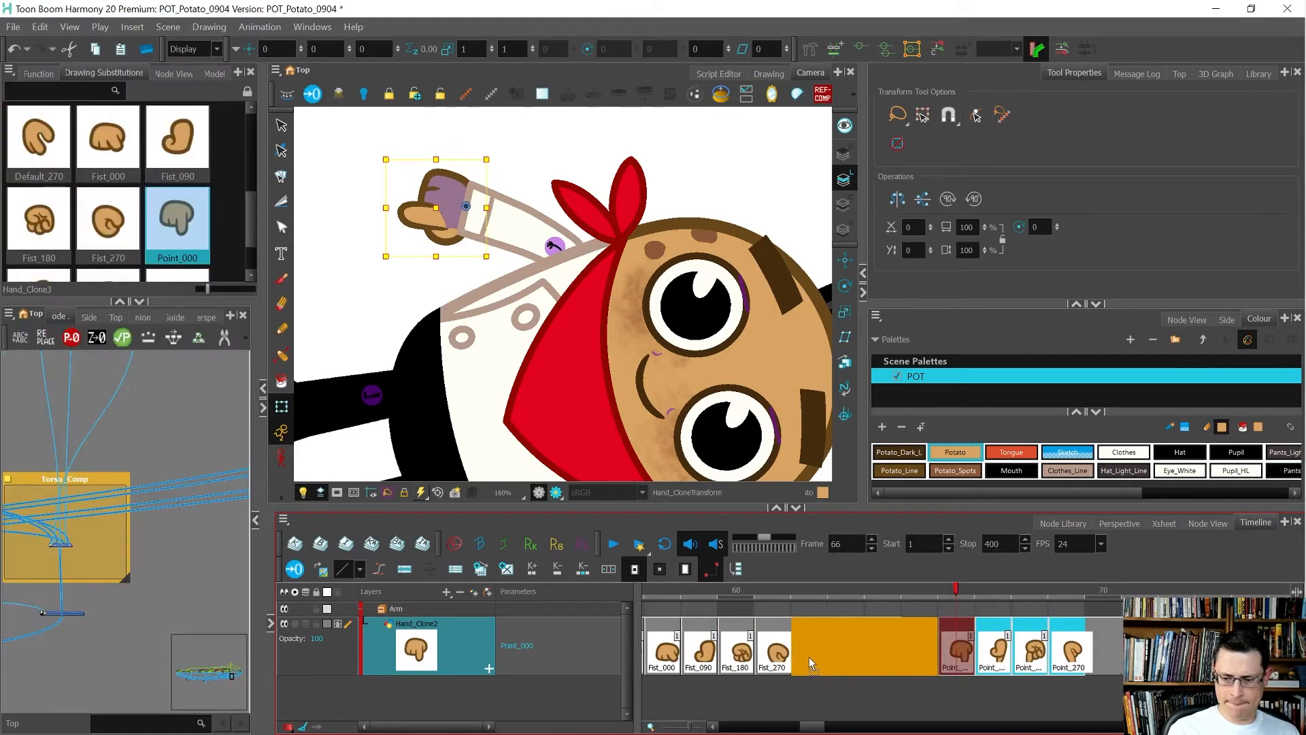
Flip back and forth through the hand drawings from frame 58 onwards to check the fist and pointing sequence.
left_click(668, 656)
key("period")
key("period")
key("period")
key("period")
key("period")
key("period")
key("period")
key("comma")
key("comma")
key("comma")
key("comma")
key("comma")
key("period")
key("period")
key("period")
key("period")
key("period")
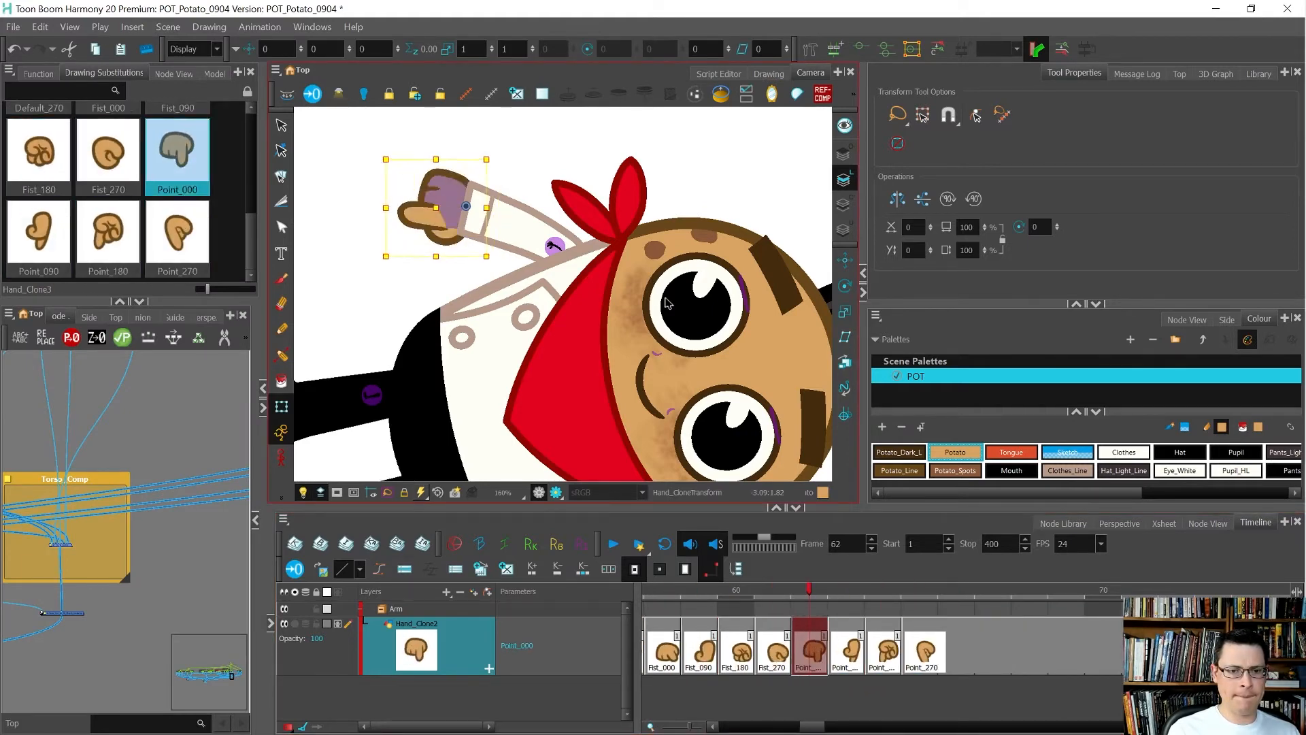
Copy the Default_000 hand exposure from frame 50 to frame 66, directly after Point_270.
left_click(933, 645)
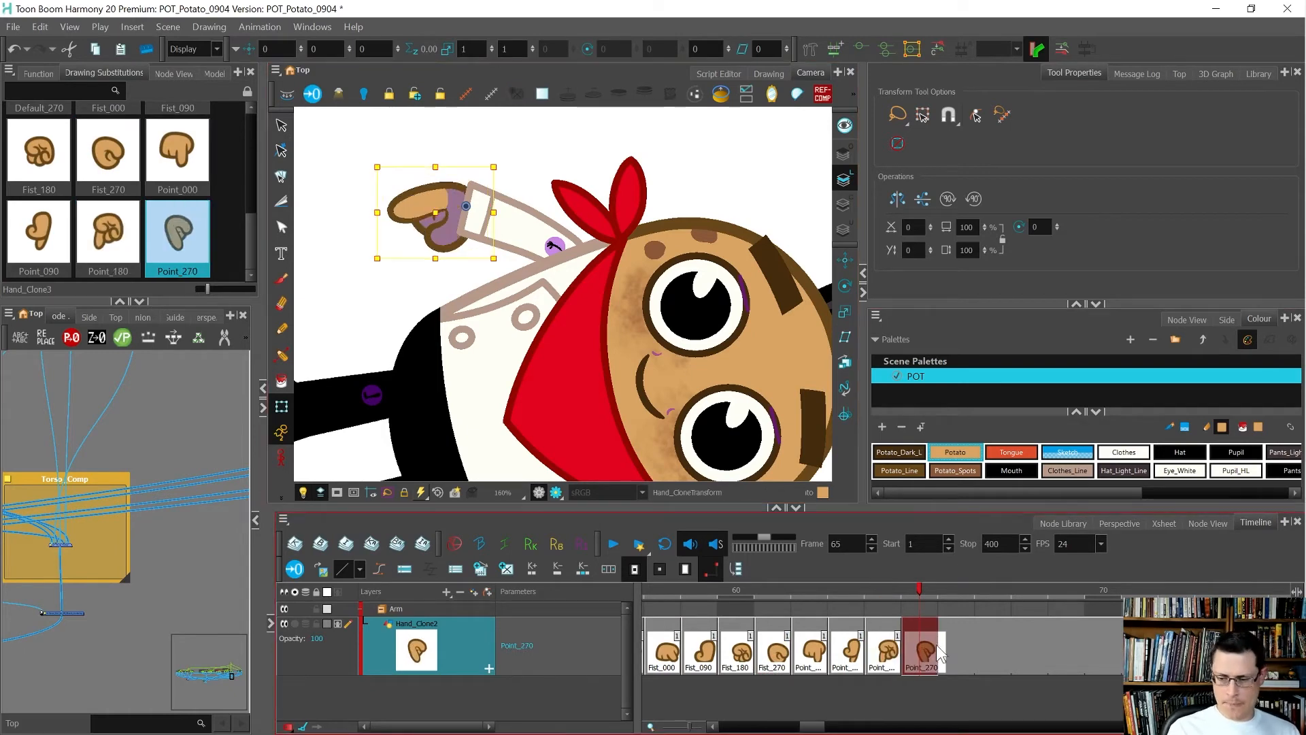
key("1")
key("1")
key("1")
key("2")
key("2")
key("2")
key("2")
key("2")
key("2")
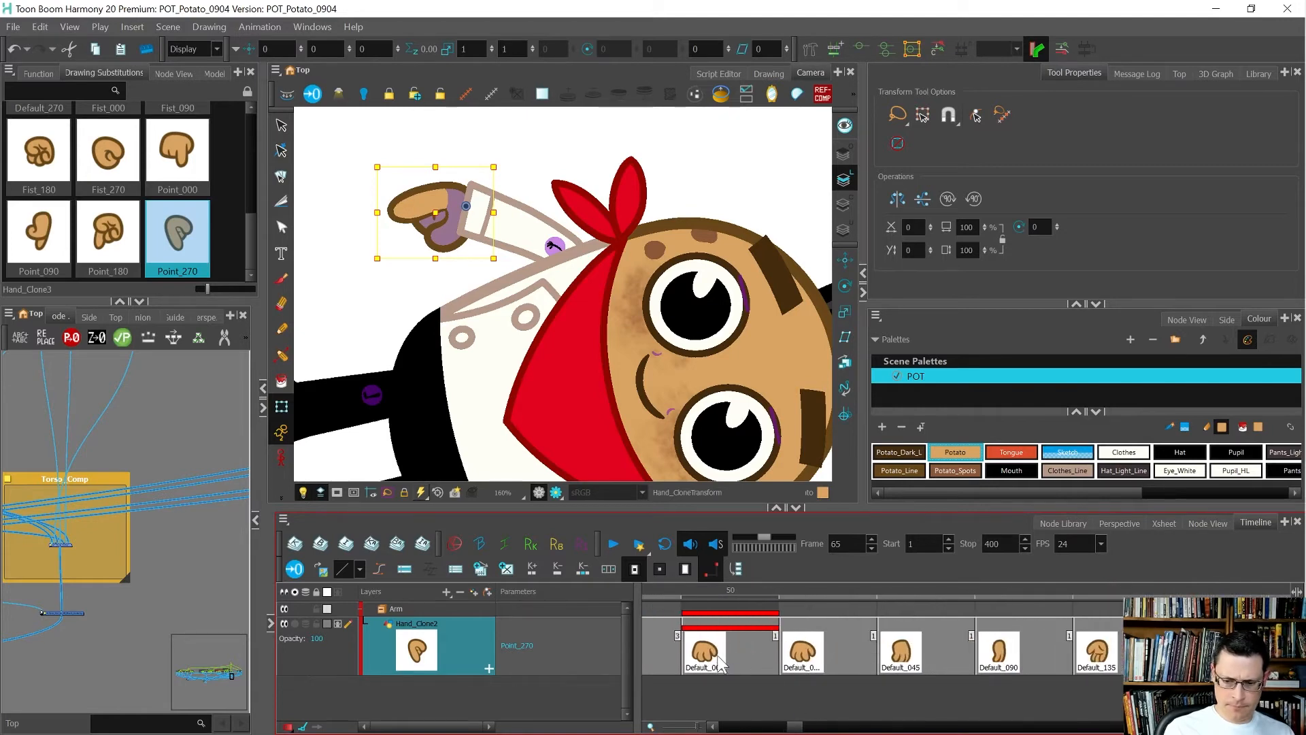
left_click(719, 658)
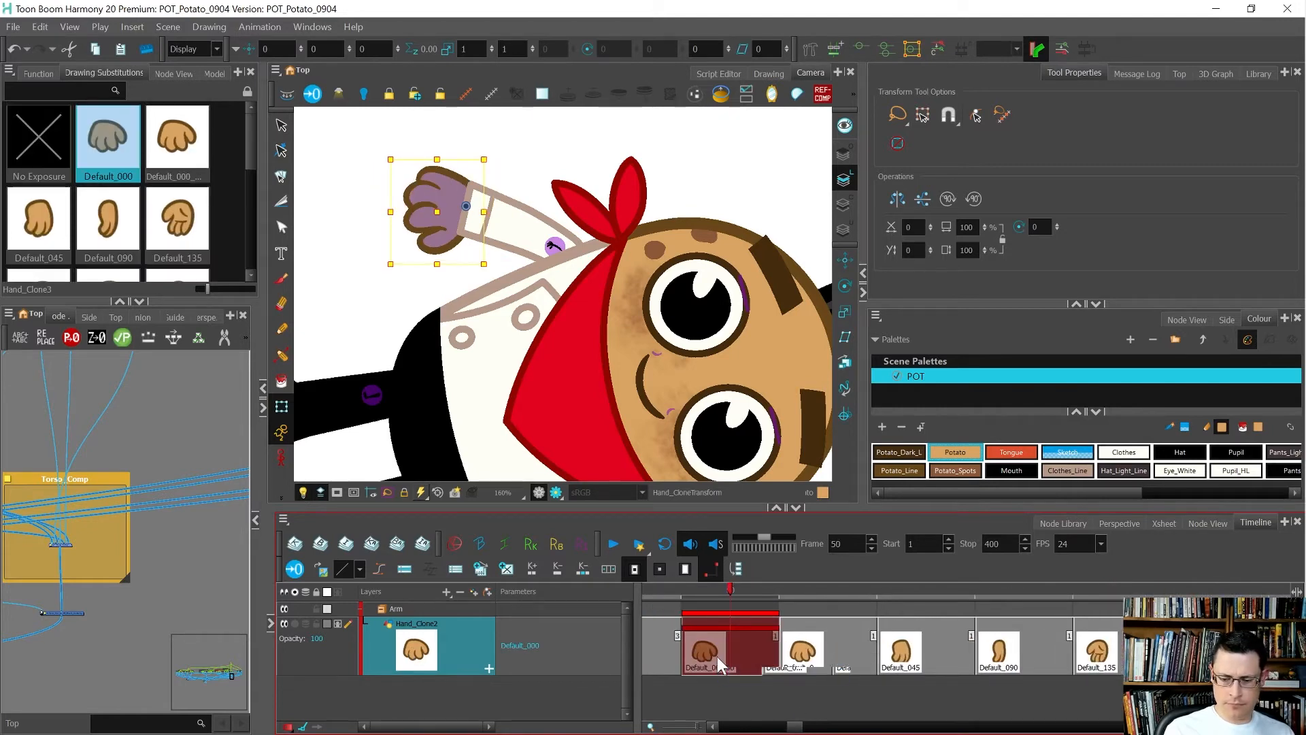
key("1")
key("1")
key("1")
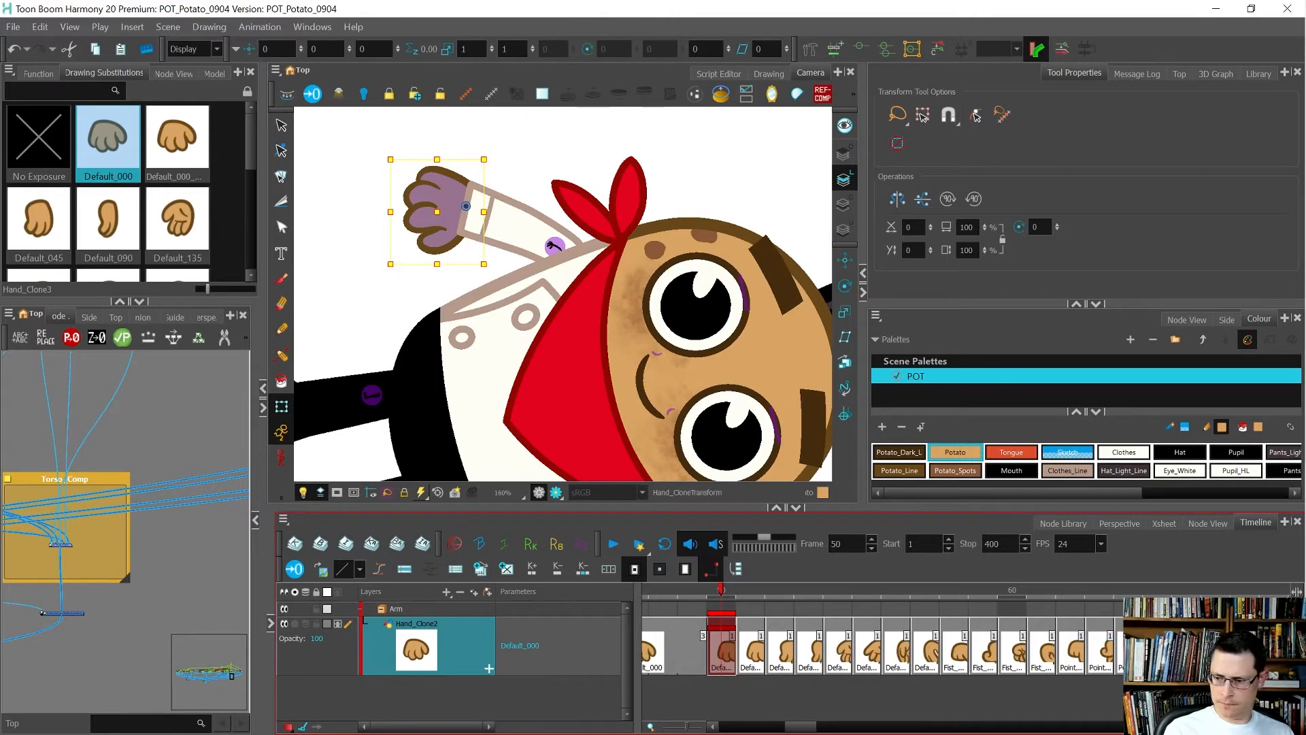
key("Return")
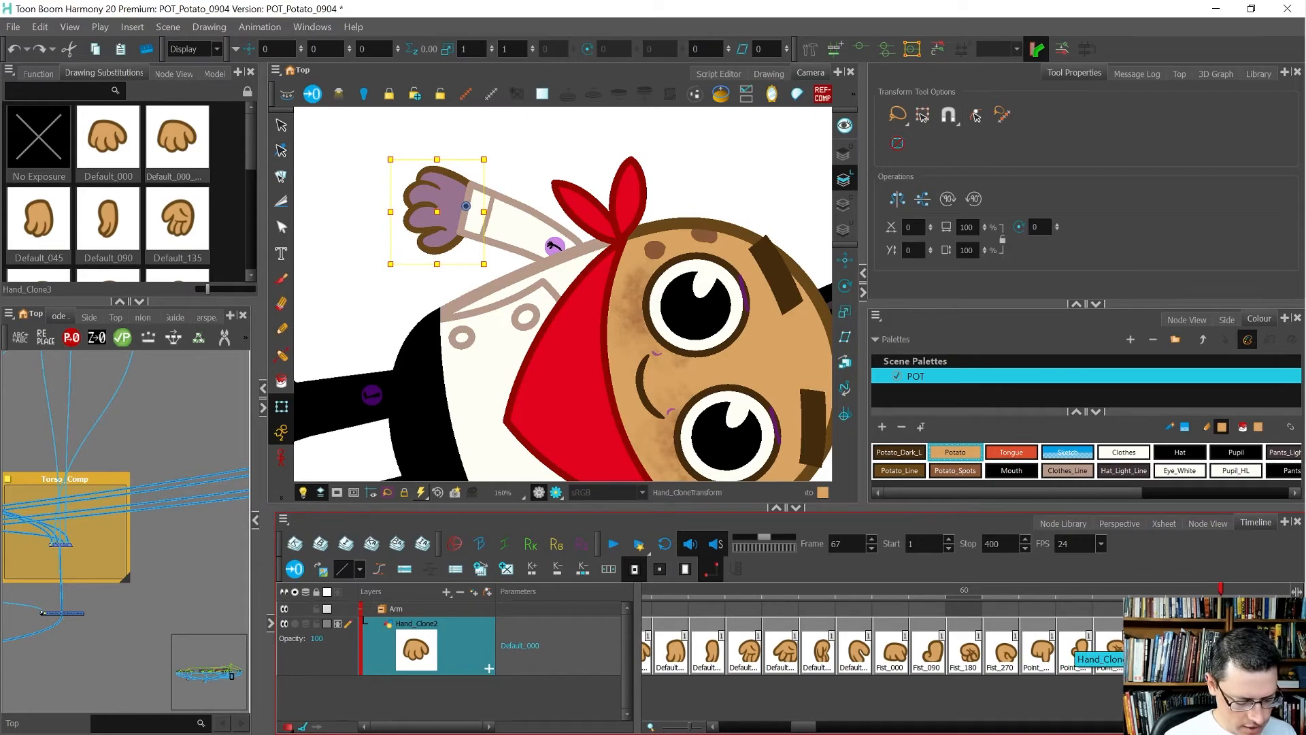
Create an empty hand drawing at frame 67 and name it X_000.
key("alt+shift+r")
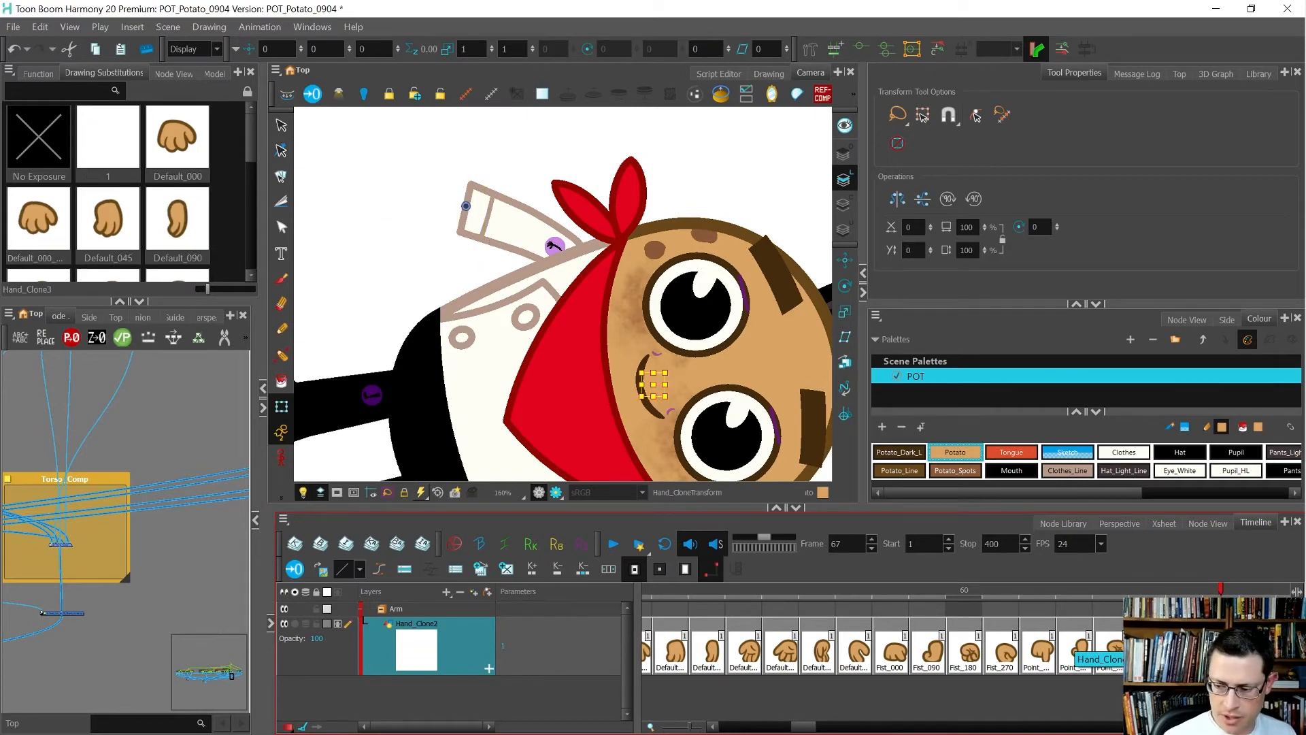
key("ctrl+r")
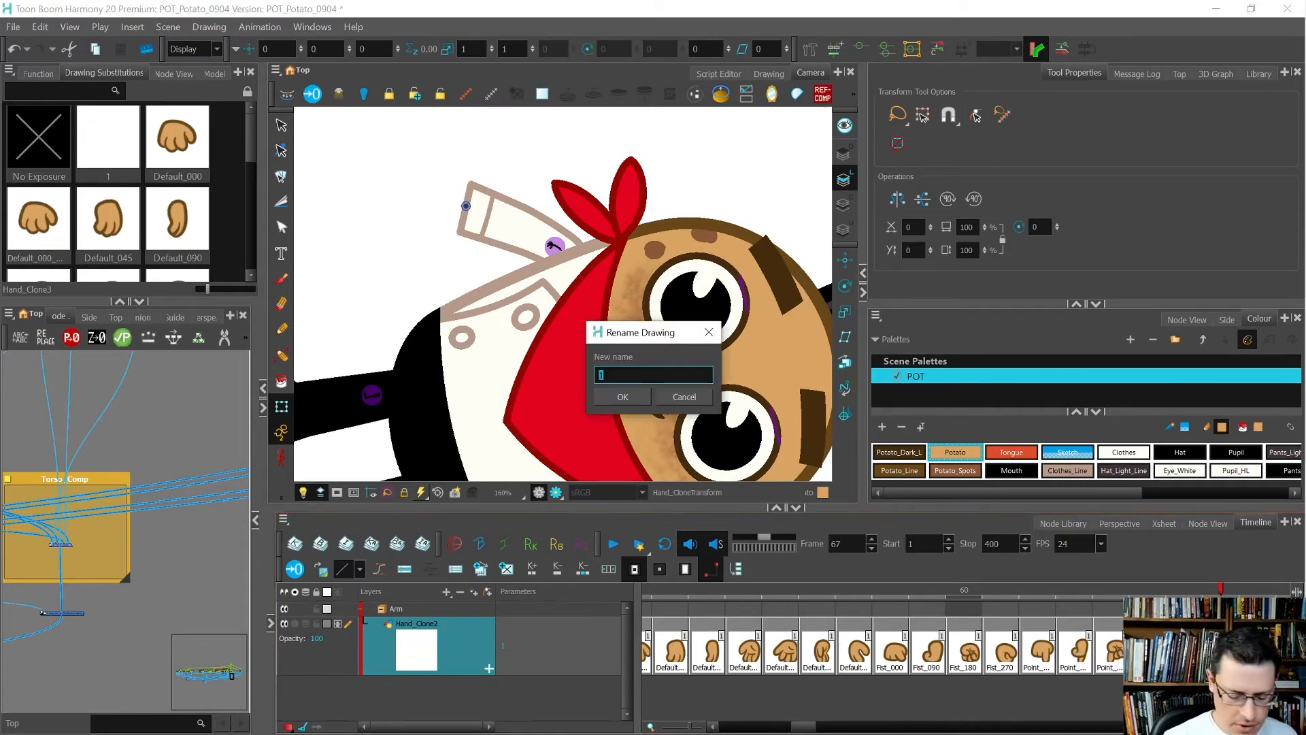
type("X_000")
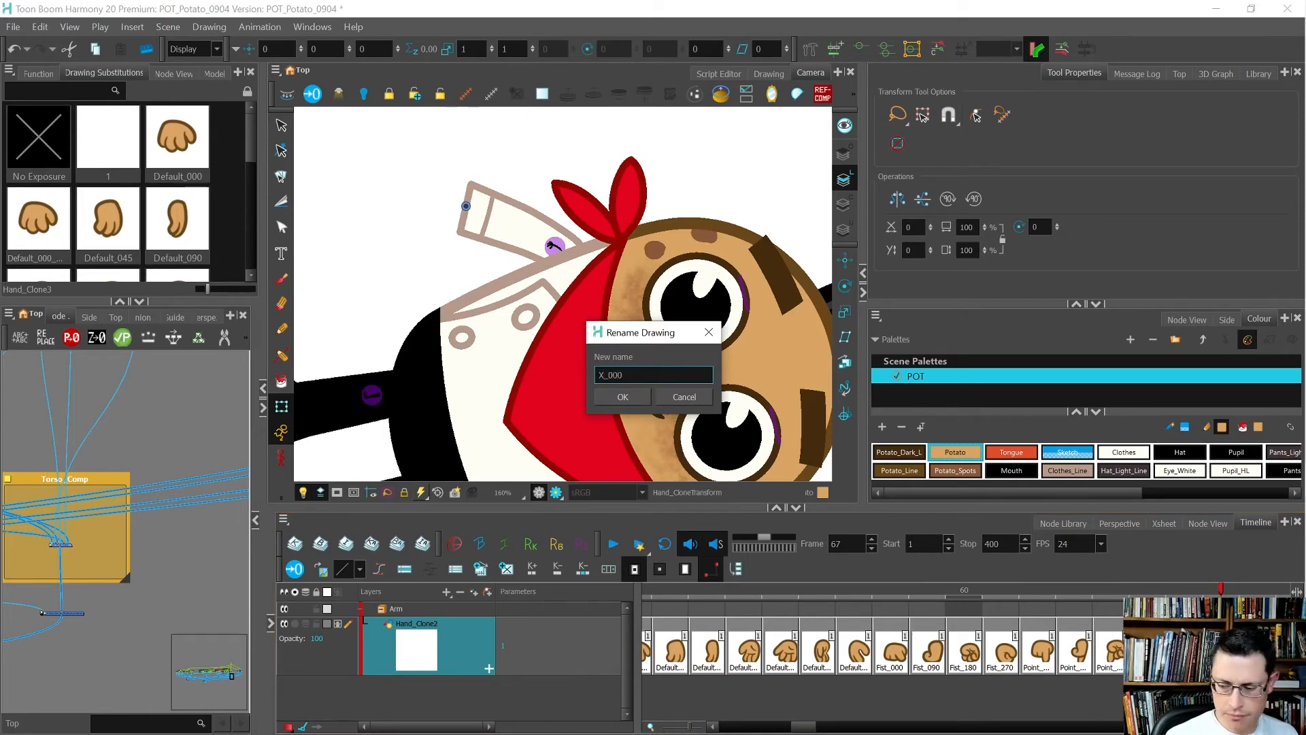
key("Return")
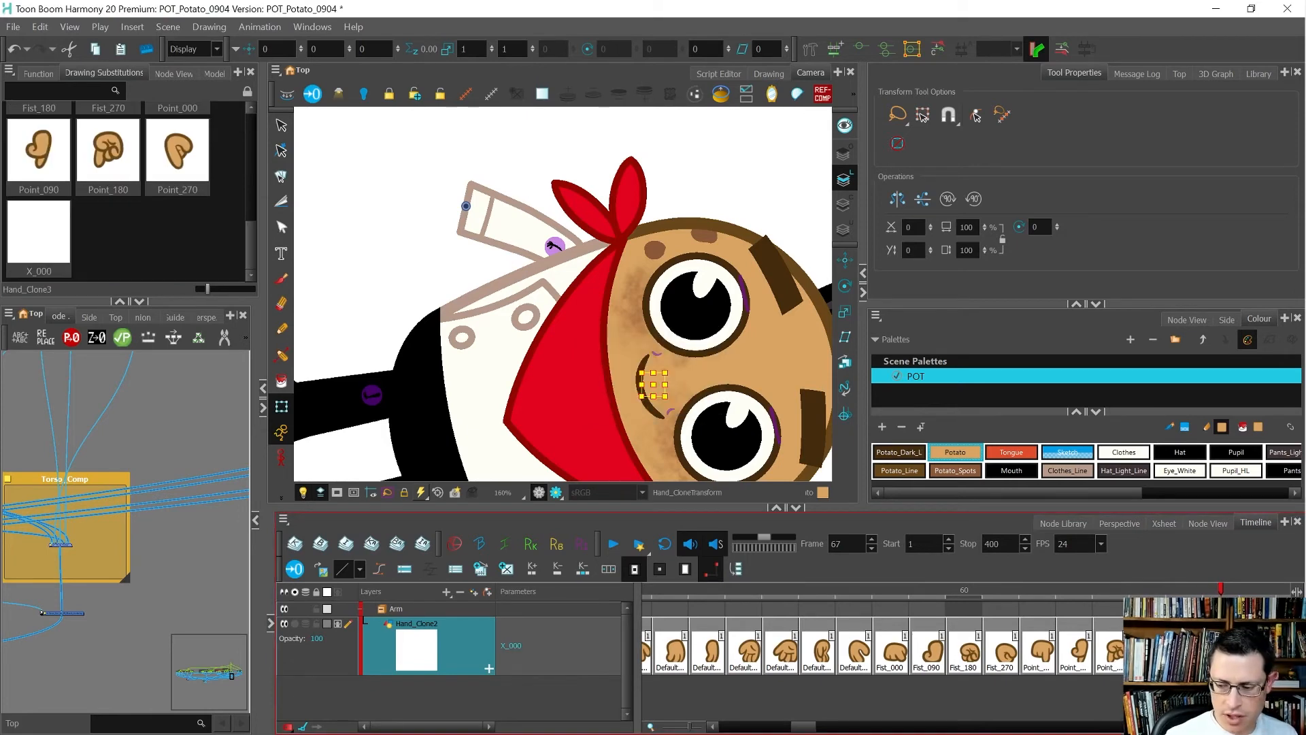
Sketch the first two fingers of X_000 over the onion-skinned Default_000 hand, using the size 12 Soft Lead brush in the Sketch colour.
key("2")
key("2")
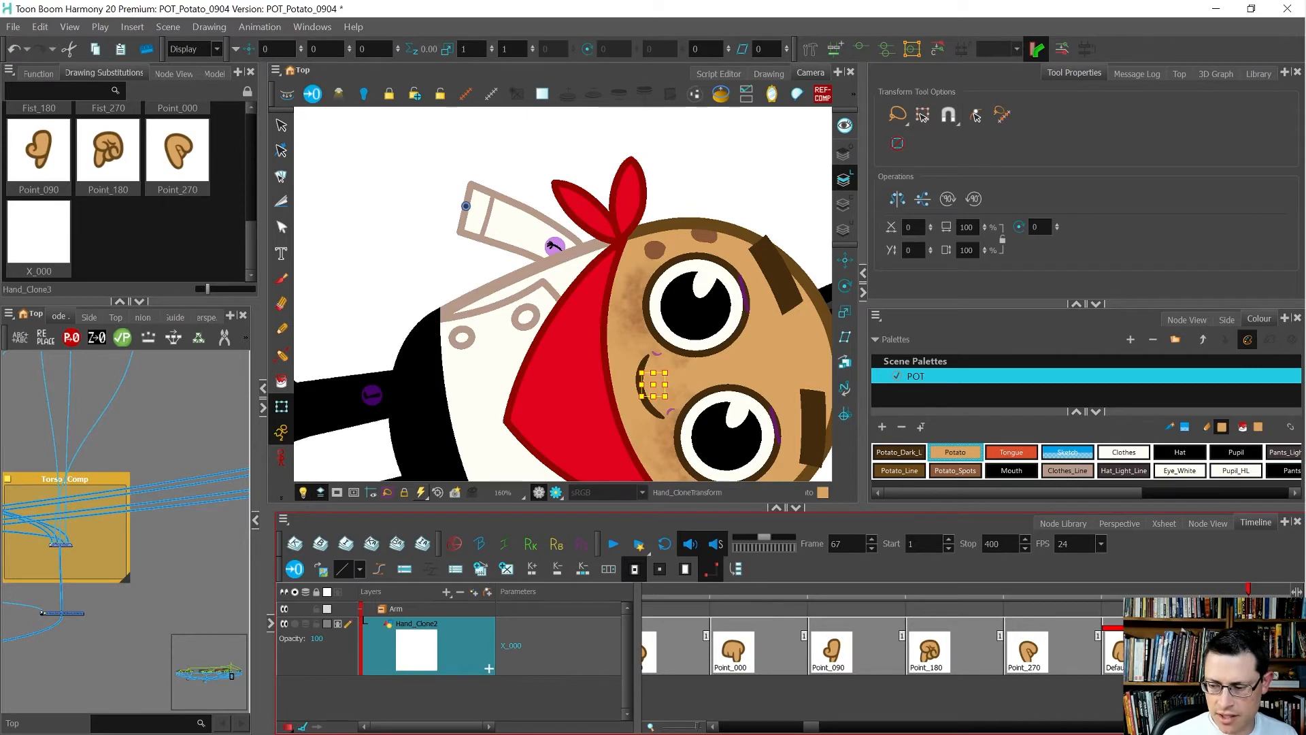
left_click(769, 72)
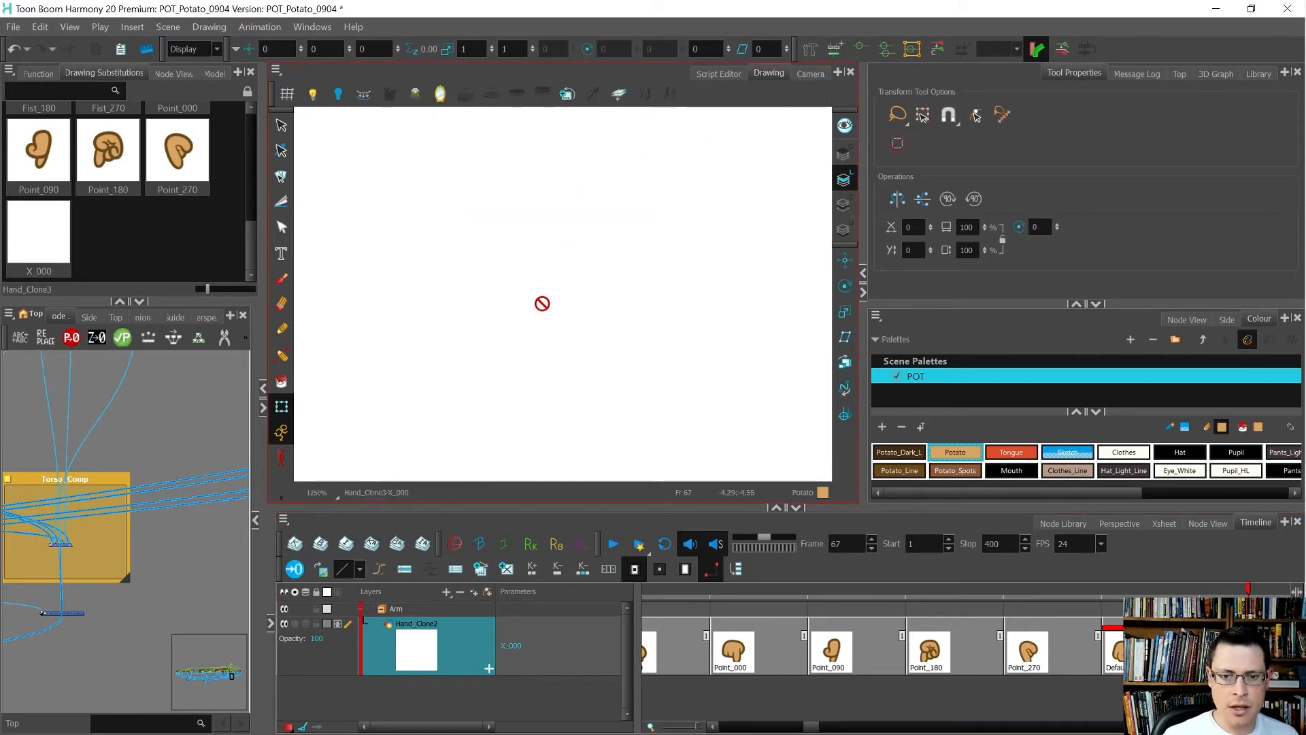
key("shift+l")
key("alt+b")
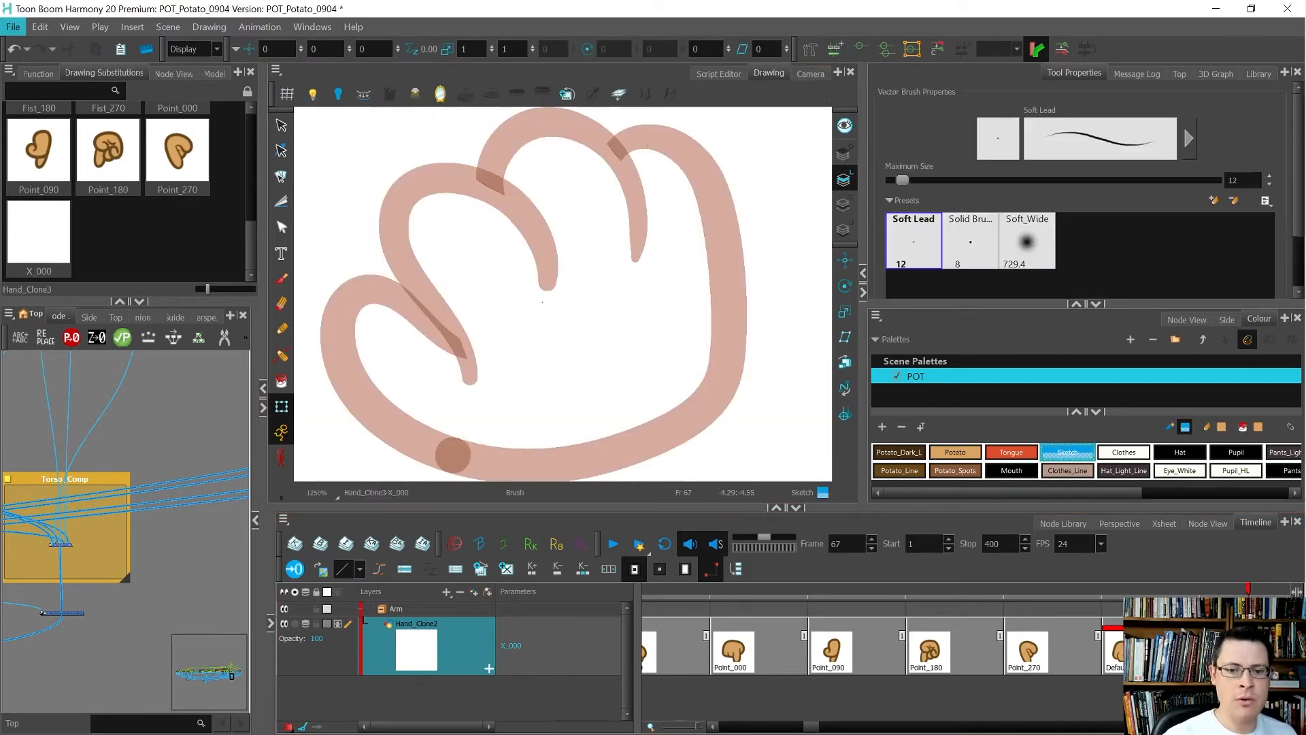
scroll(604, 334, "down", 2)
left_click(1066, 453)
mouse_move(615, 315)
left_mouse_down()
mouse_move(735, 291)
mouse_move(603, 143)
mouse_move(500, 210)
left_mouse_up()
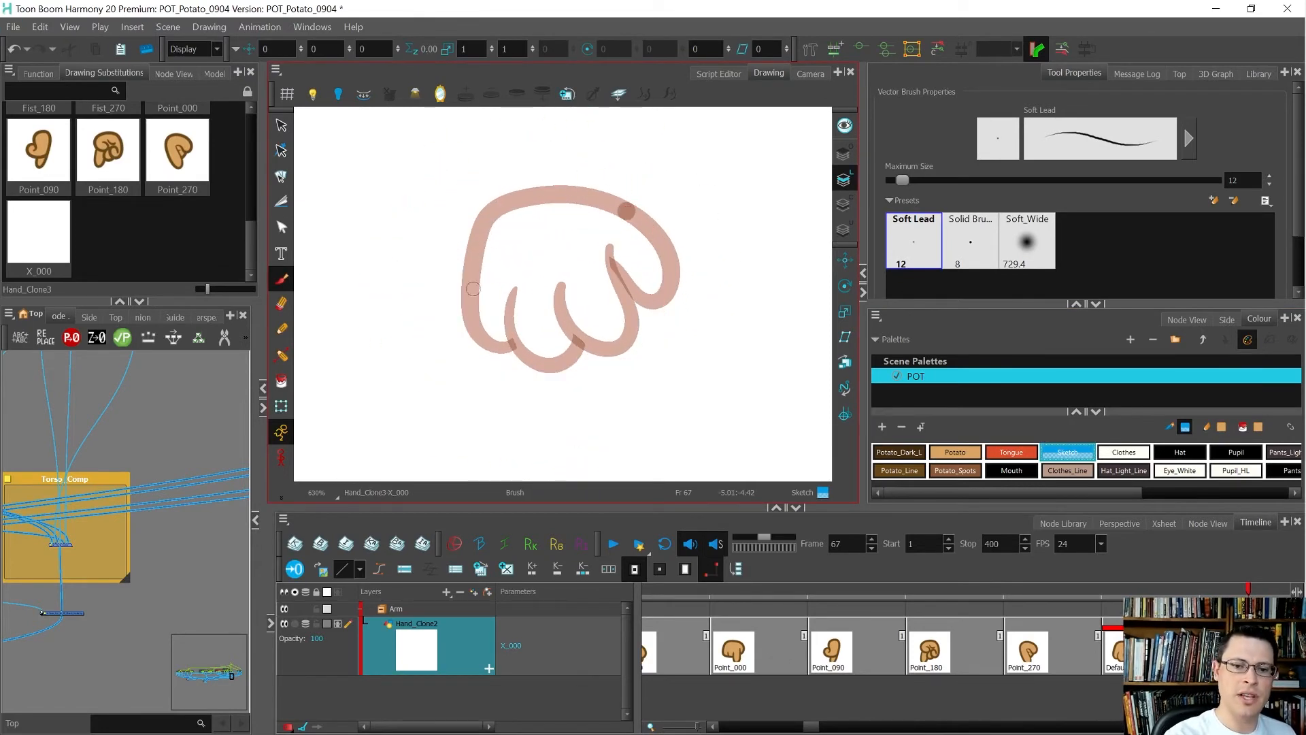
left_click_drag(453, 314, 480, 333)
left_click_drag(476, 262, 470, 345)
left_click_drag(474, 262, 478, 353)
mouse_move(524, 299)
left_mouse_down()
mouse_move(520, 343)
mouse_move(507, 350)
mouse_move(540, 369)
mouse_move(521, 377)
mouse_move(564, 362)
left_mouse_up()
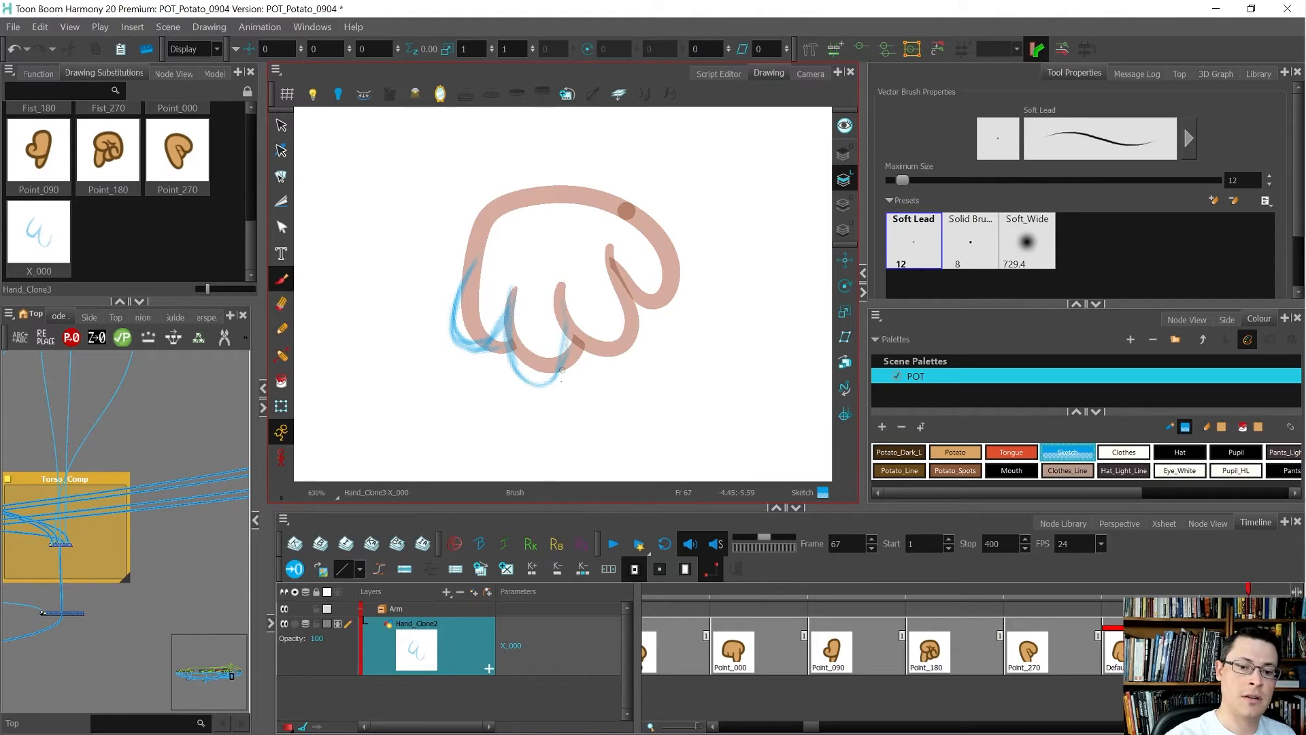
Rough in the remaining fingers of X_000, spreading them slightly beyond the onion-skinned hand.
mouse_move(565, 294)
left_mouse_down()
mouse_move(598, 364)
mouse_move(629, 373)
left_mouse_up()
mouse_move(616, 309)
left_mouse_down()
mouse_move(640, 374)
mouse_move(631, 364)
left_mouse_up()
left_click_drag(620, 340, 650, 362)
left_click_drag(640, 306, 646, 357)
mouse_move(643, 313)
left_mouse_down()
mouse_move(609, 258)
mouse_move(614, 382)
mouse_move(650, 398)
left_mouse_up()
left_click_drag(609, 340, 668, 367)
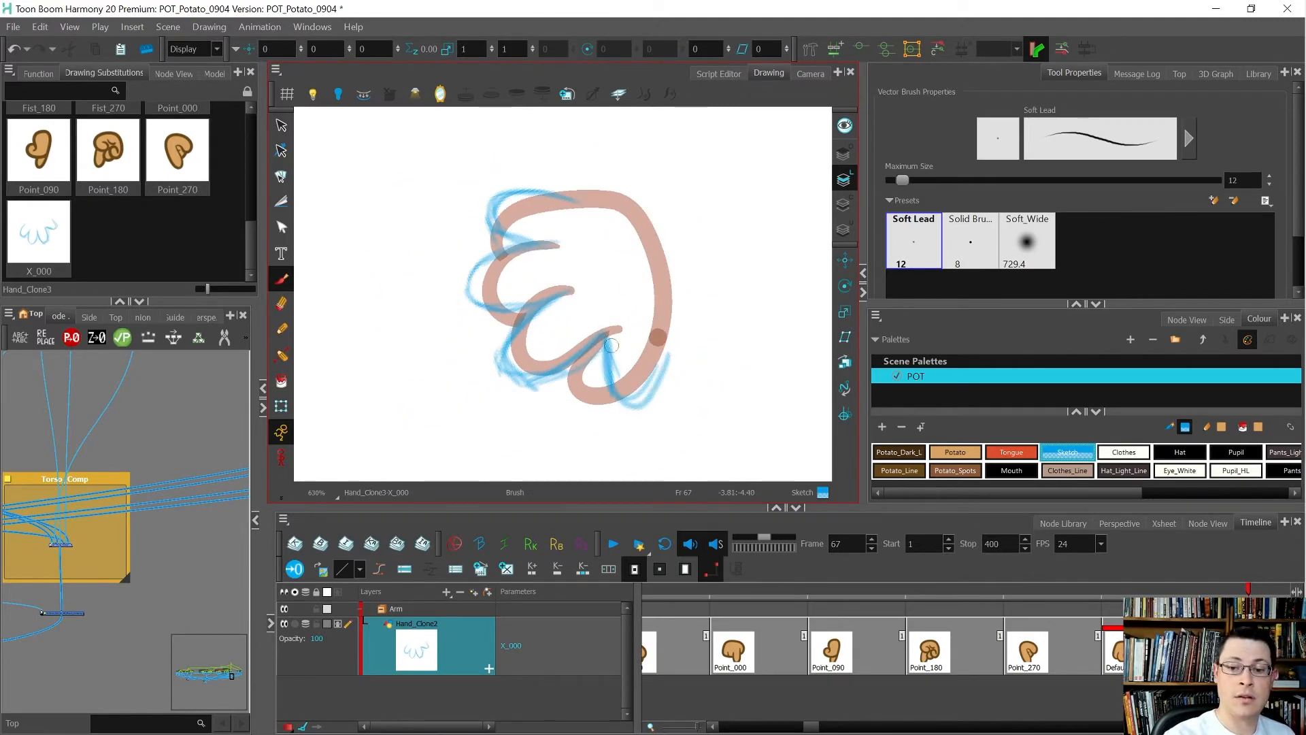
Sketch the sides and back of the hand in X_000 around the fingers, and flip back to Default_000 at frame 66 for comparison.
mouse_move(671, 324)
left_mouse_down()
mouse_move(649, 395)
mouse_move(667, 281)
mouse_move(657, 390)
mouse_move(636, 225)
left_mouse_up()
mouse_move(670, 367)
left_mouse_down()
mouse_move(623, 202)
mouse_move(556, 197)
mouse_move(640, 234)
left_mouse_up()
mouse_move(740, 348)
left_mouse_down()
mouse_move(583, 184)
mouse_move(462, 255)
mouse_move(449, 306)
mouse_move(474, 239)
left_mouse_up()
mouse_move(562, 185)
left_mouse_down()
mouse_move(469, 246)
mouse_move(430, 318)
left_mouse_up()
mouse_move(468, 234)
left_mouse_down()
mouse_move(436, 317)
mouse_move(523, 269)
mouse_move(493, 371)
left_mouse_up()
mouse_move(523, 276)
left_mouse_down()
mouse_move(497, 366)
mouse_move(528, 367)
mouse_move(566, 282)
mouse_move(559, 327)
mouse_move(612, 371)
mouse_move(618, 283)
mouse_move(701, 320)
left_mouse_up()
left_click_drag(622, 279, 708, 319)
left_click_drag(681, 249, 707, 318)
key("comma")
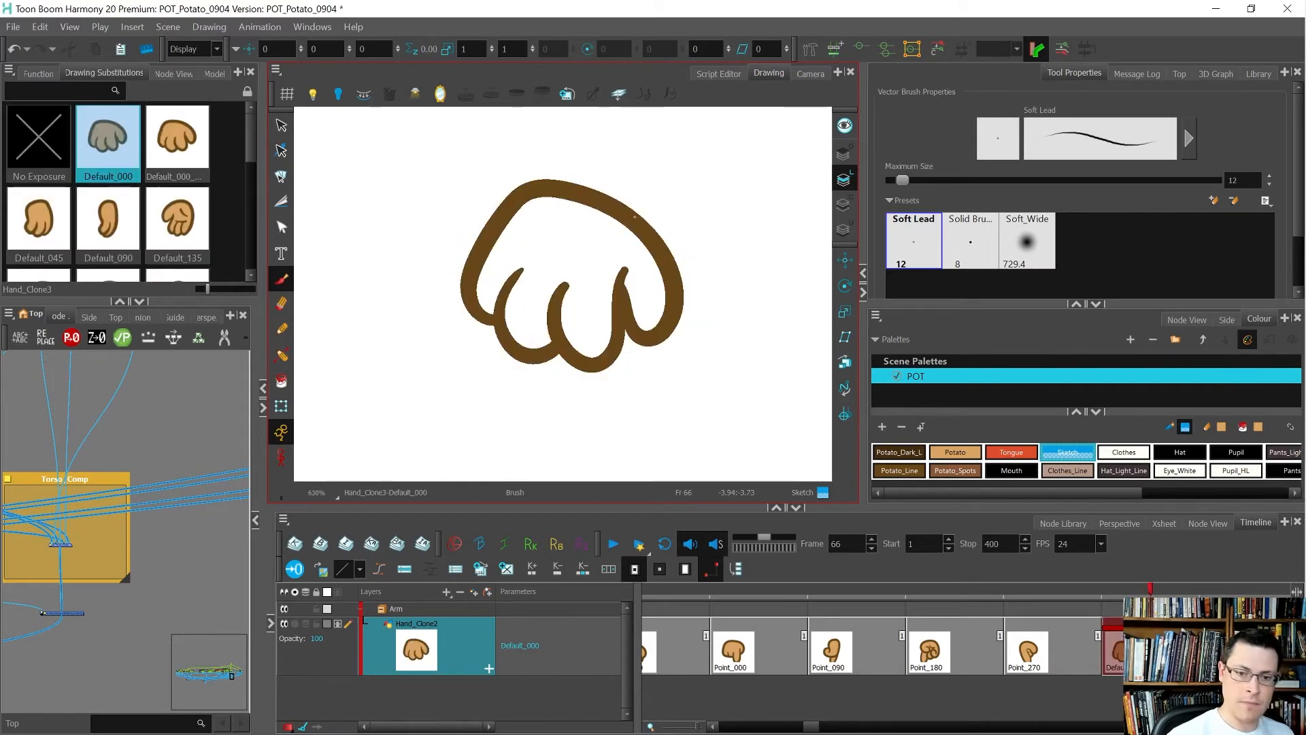
Move the blue hand sketch in X_000 from the line art layer to the colour art layer and show all art layers.
key("period")
key("comma")
key("period")
key("comma")
key("period")
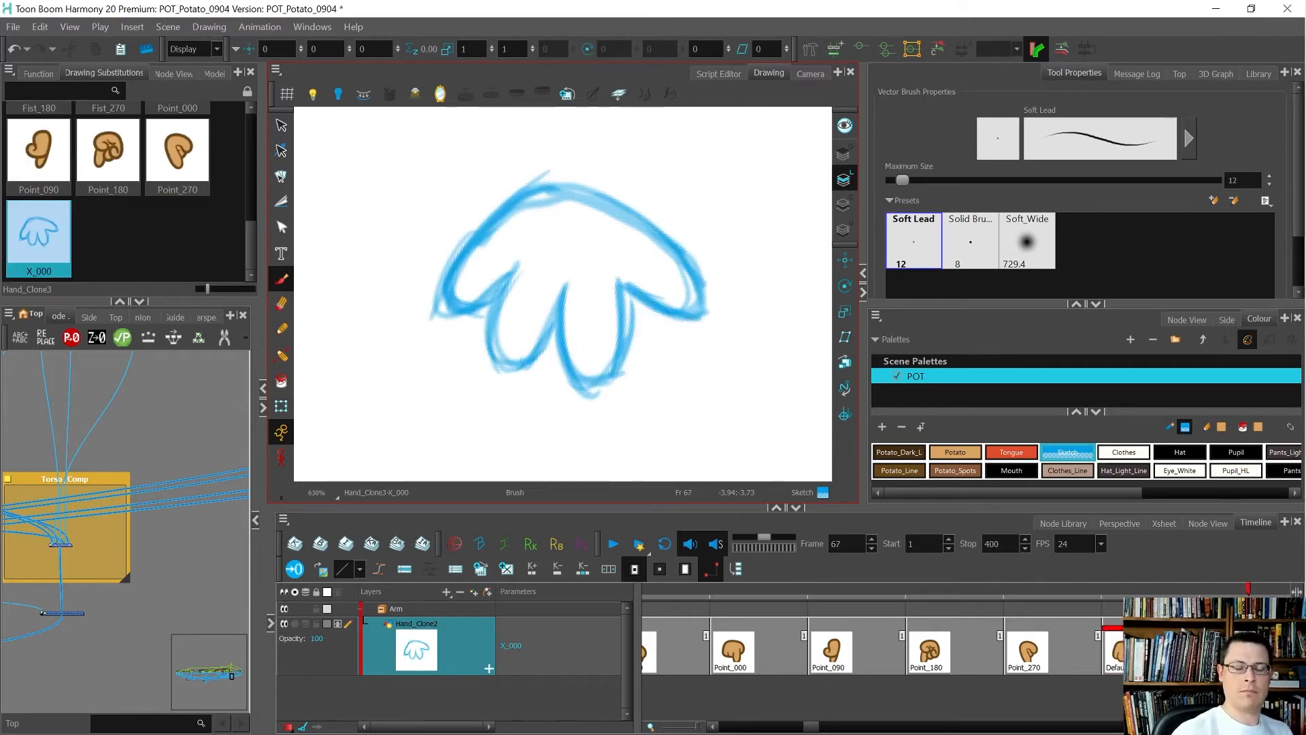
scroll(536, 253, "up", 2)
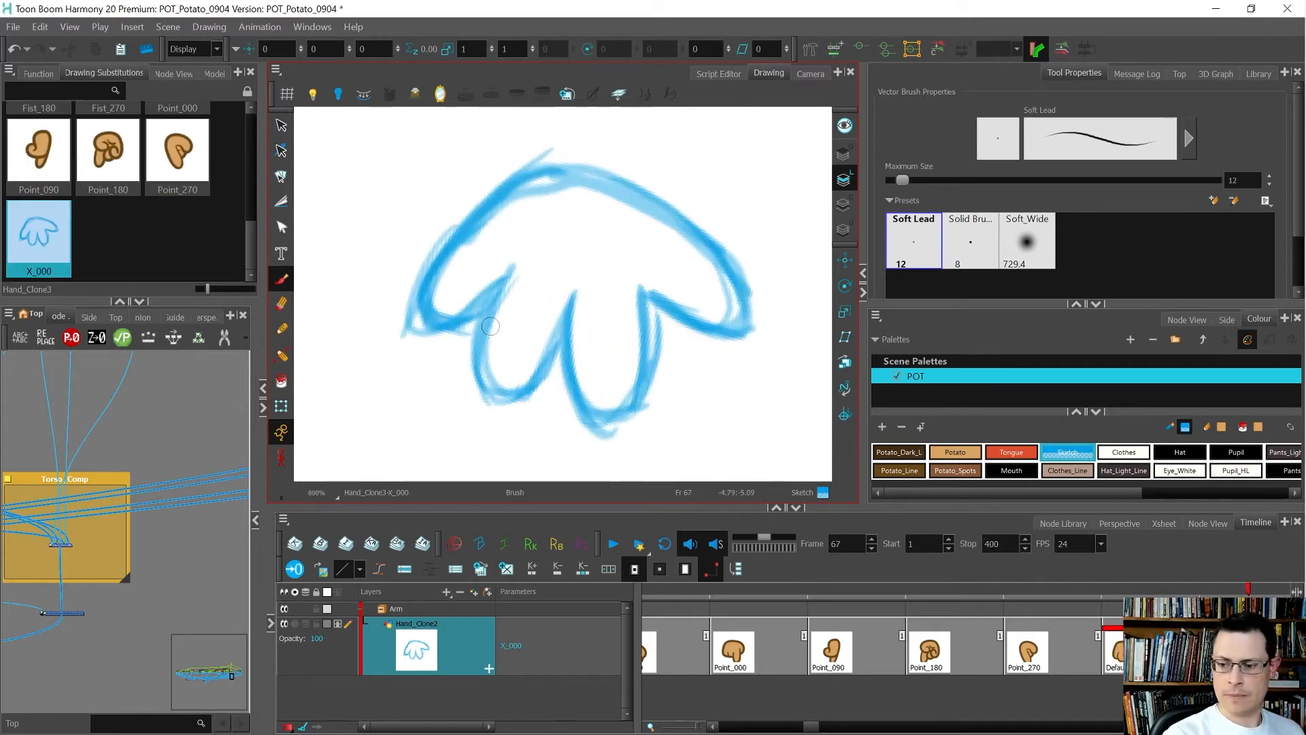
key("alt+s")
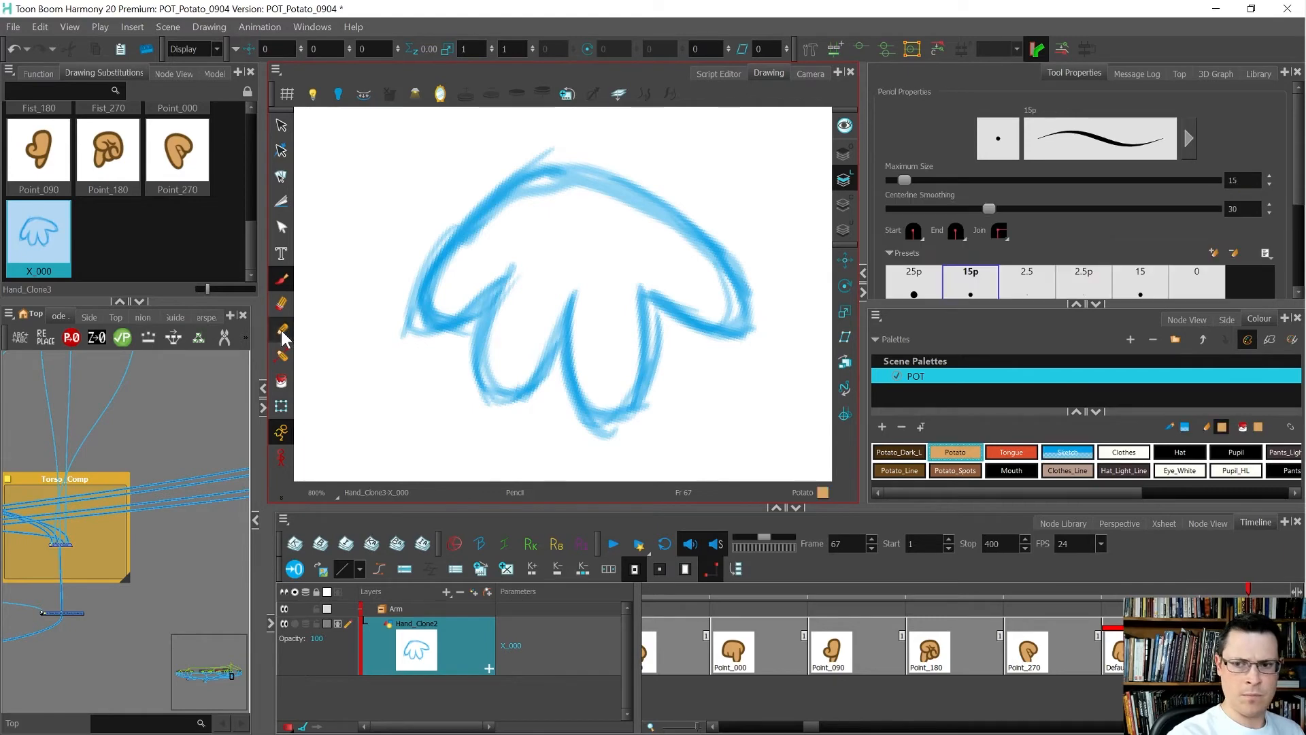
key("ctrl+a")
key("Delete")
key("ctrl+z")
key("Delete")
left_click(845, 127)
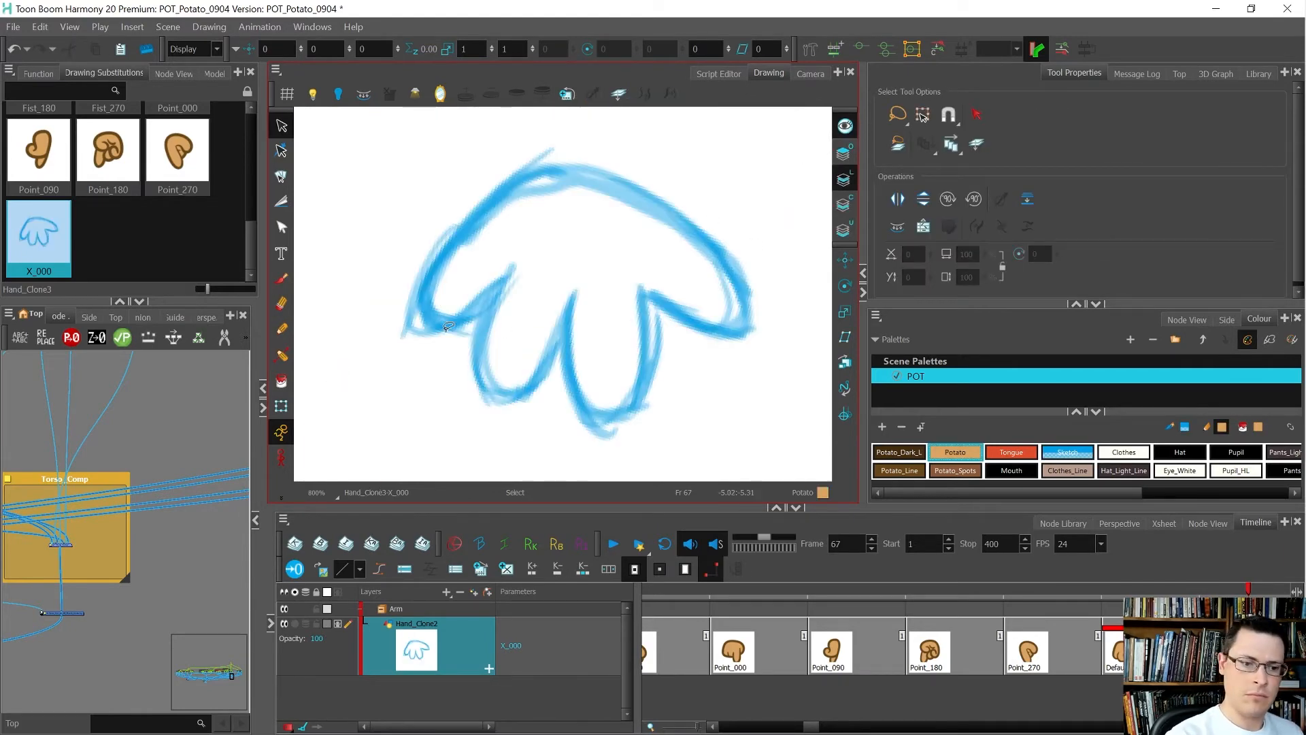
Trace the X_000 sketch with the 15p Pencil in Potato_Line, outlining the thumb, palm and fingers.
left_click(282, 355)
left_click(282, 330)
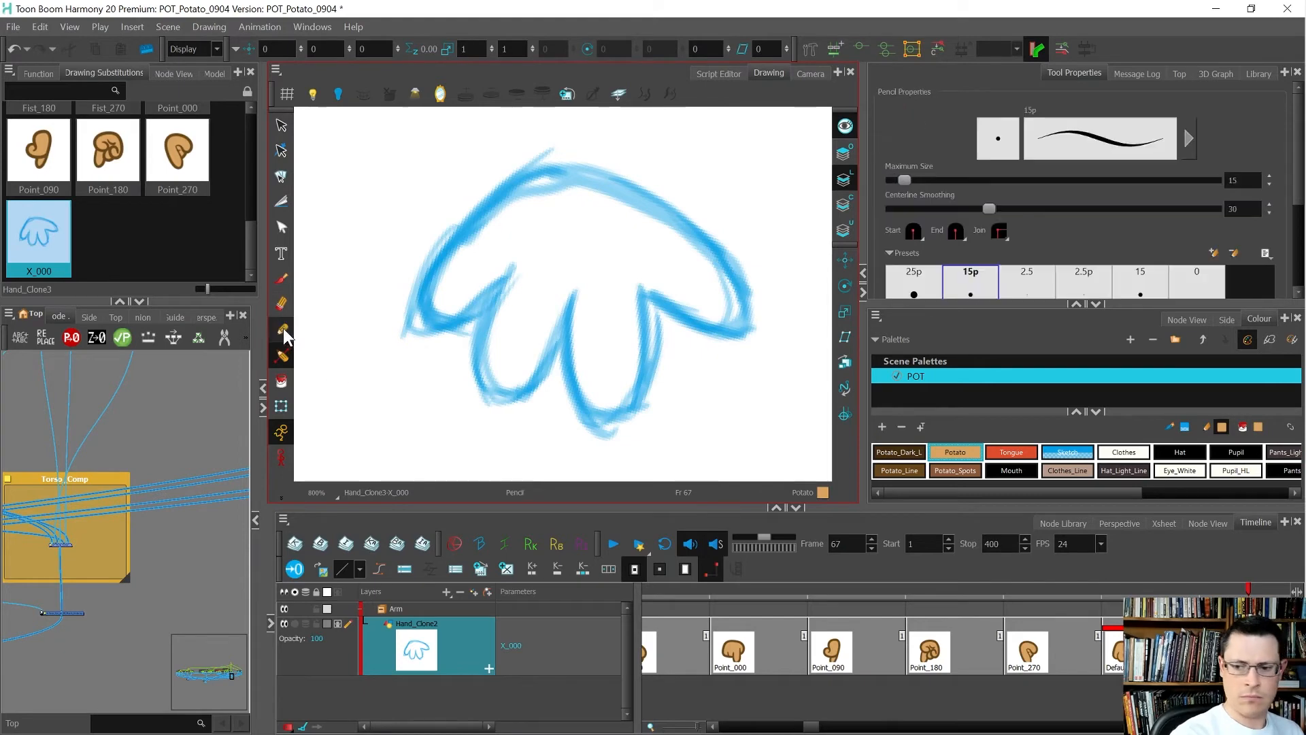
left_click(913, 476)
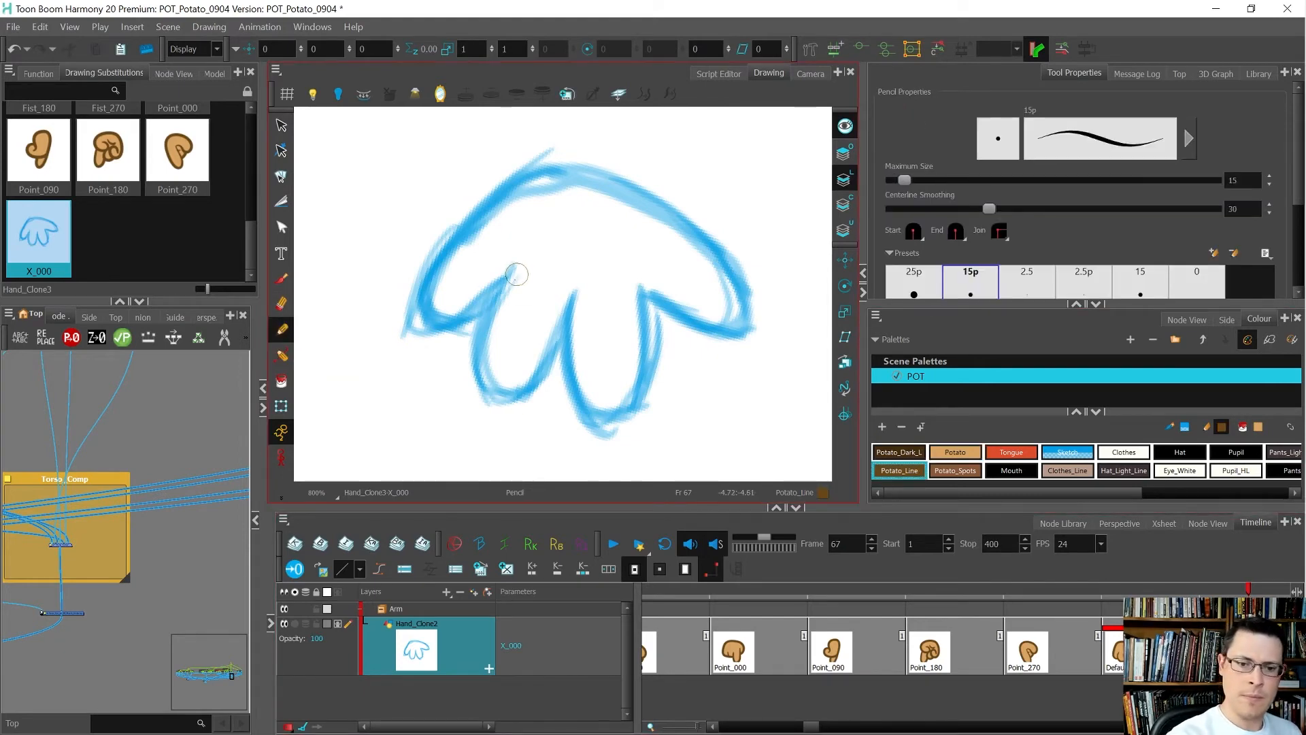
mouse_move(512, 270)
left_mouse_down()
mouse_move(449, 332)
mouse_move(412, 279)
mouse_move(501, 190)
mouse_move(583, 159)
left_mouse_up()
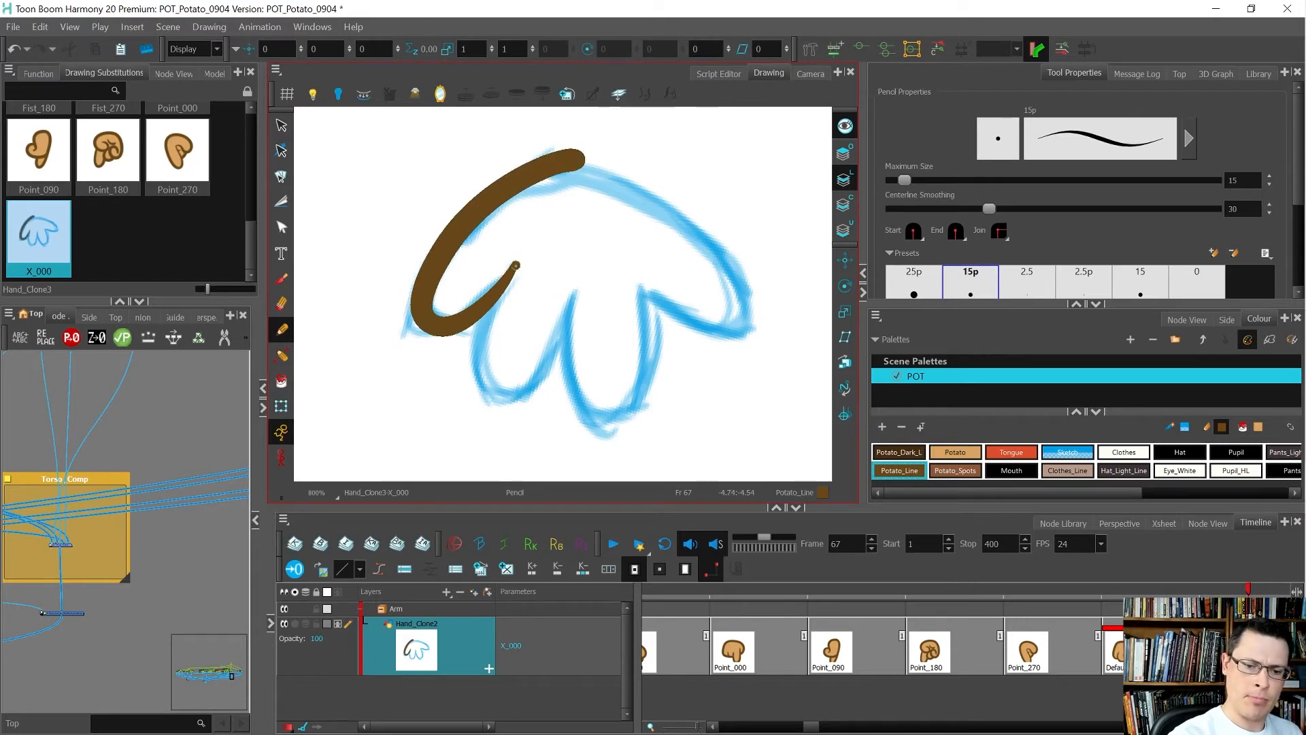
mouse_move(489, 310)
left_mouse_down()
mouse_move(485, 384)
mouse_move(524, 397)
mouse_move(573, 295)
left_mouse_up()
mouse_move(682, 285)
left_mouse_down()
mouse_move(690, 310)
mouse_move(657, 381)
mouse_move(631, 369)
left_mouse_up()
mouse_move(625, 304)
left_mouse_down()
mouse_move(574, 374)
mouse_move(535, 395)
mouse_move(509, 355)
mouse_move(558, 268)
left_mouse_up()
mouse_move(681, 386)
left_mouse_down()
mouse_move(752, 247)
mouse_move(607, 121)
mouse_move(539, 287)
mouse_move(574, 205)
mouse_move(562, 183)
mouse_move(473, 248)
mouse_move(440, 294)
mouse_move(420, 380)
left_mouse_up()
left_click_drag(554, 388, 598, 422)
Smooth the seam at the top of the brown hand outline with the Contour Editor.
key("alt+s")
key("ctrl+a")
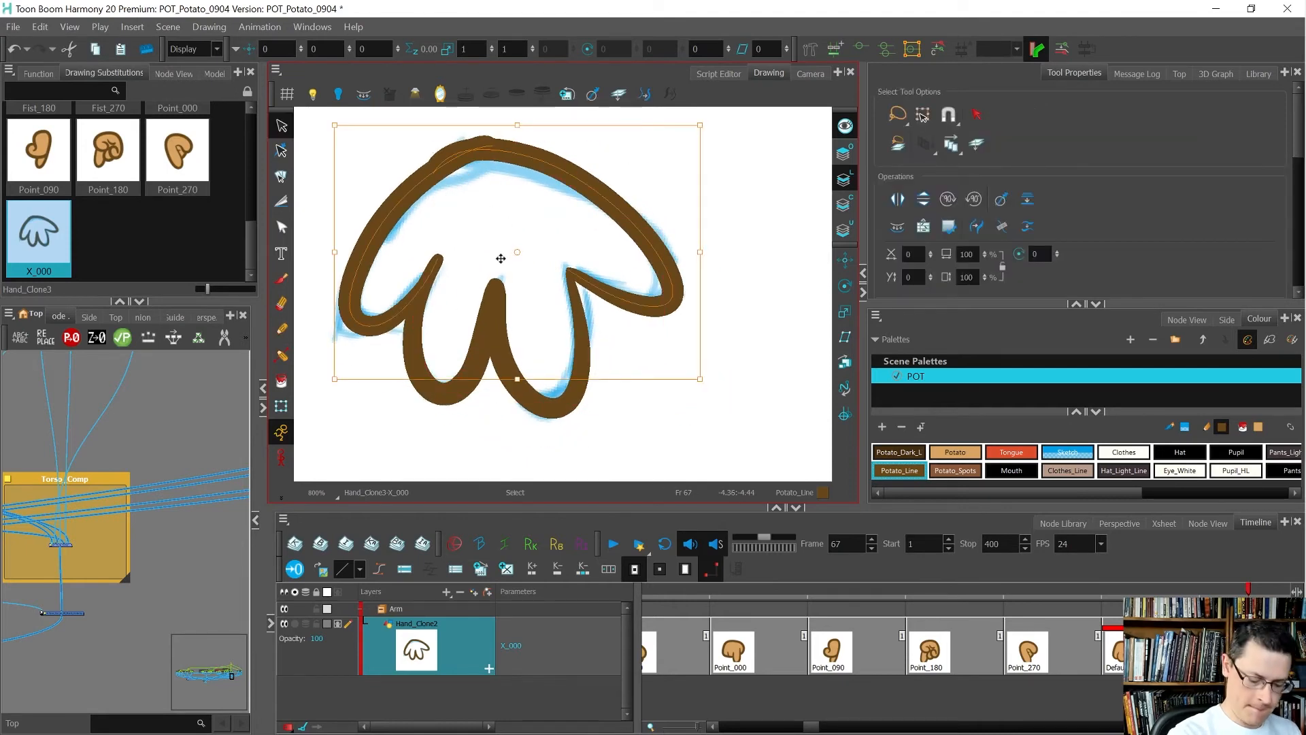
key("alt+q")
left_click_drag(474, 157, 543, 172)
left_click(677, 209)
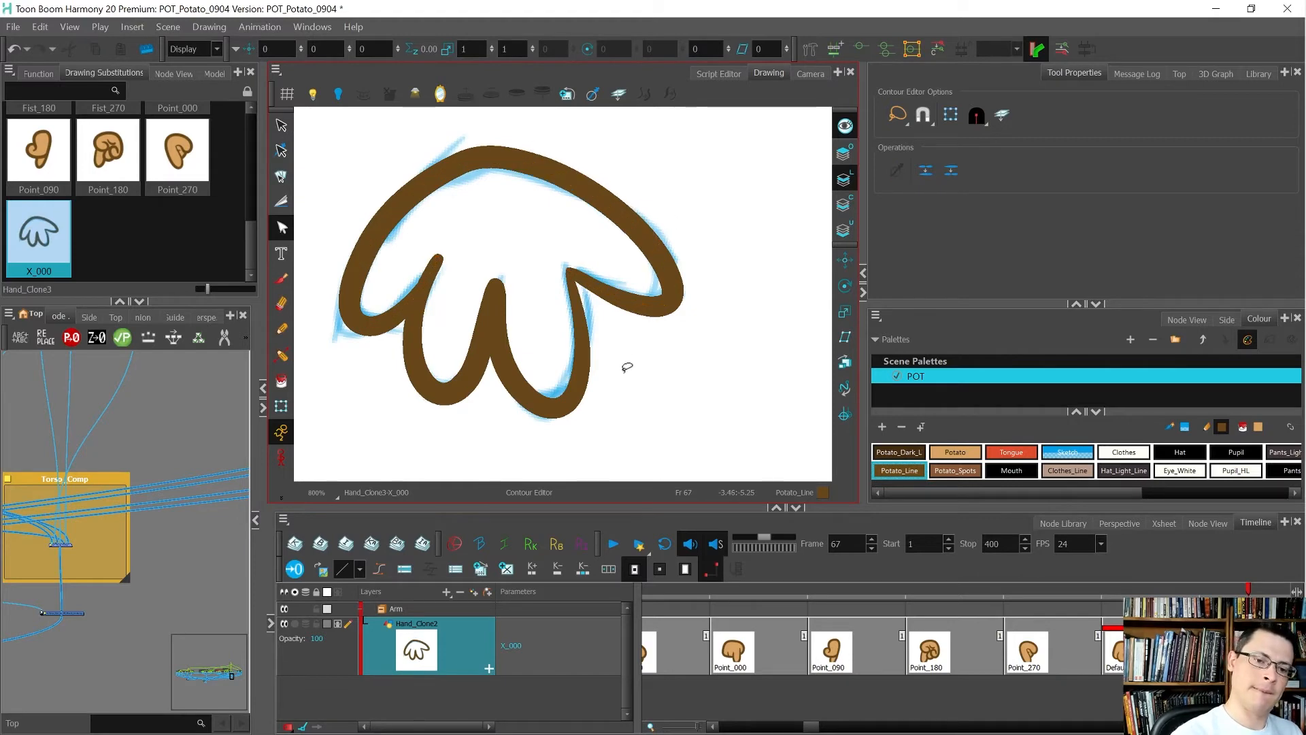
Delete the blue sketch from the colour art layer and compare the X_000 outline with the Default_000 hand.
left_click(845, 205)
key("alt+s")
key("ctrl+a")
key("Delete")
key("comma")
key("period")
key("comma")
key("period")
key("comma")
key("period")
Adjust the upper curve of the X_000 outline with the Contour Editor and check it against Default_000.
key("alt+q")
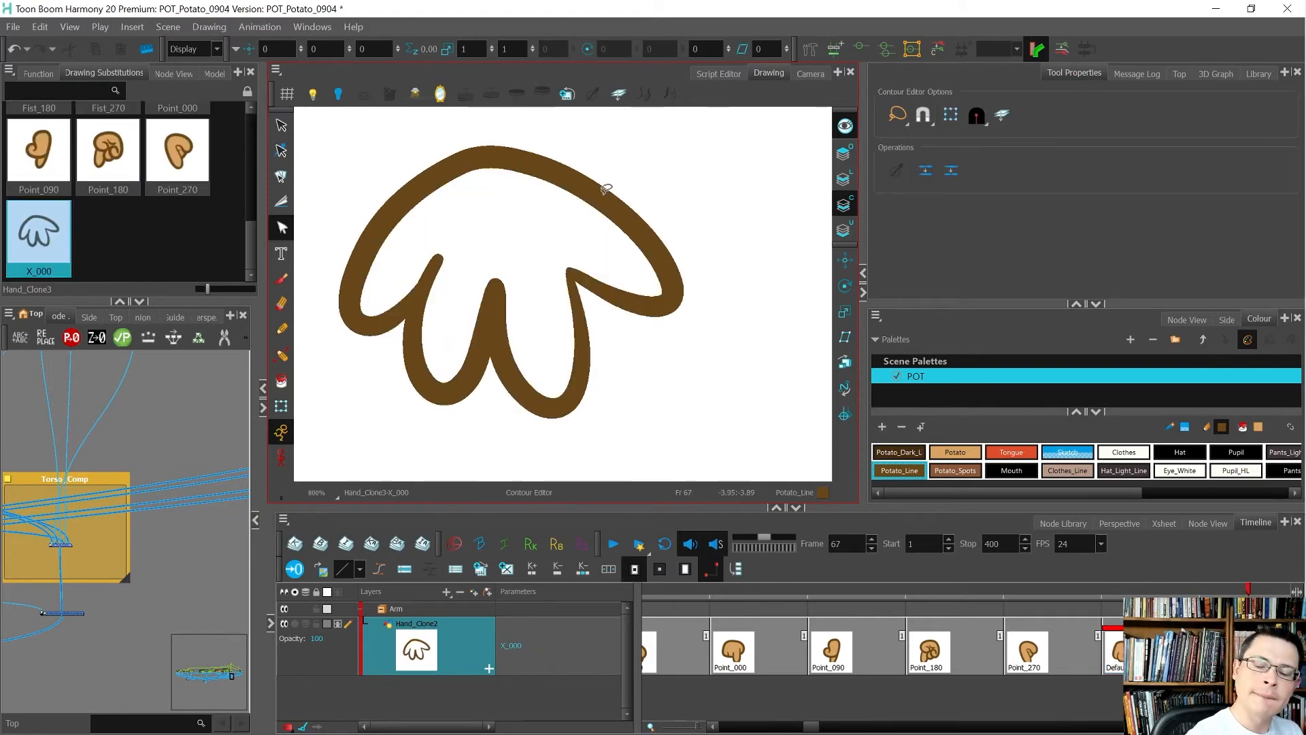
left_click(459, 163)
left_click_drag(459, 164, 462, 157)
key("comma")
key("period")
key("comma")
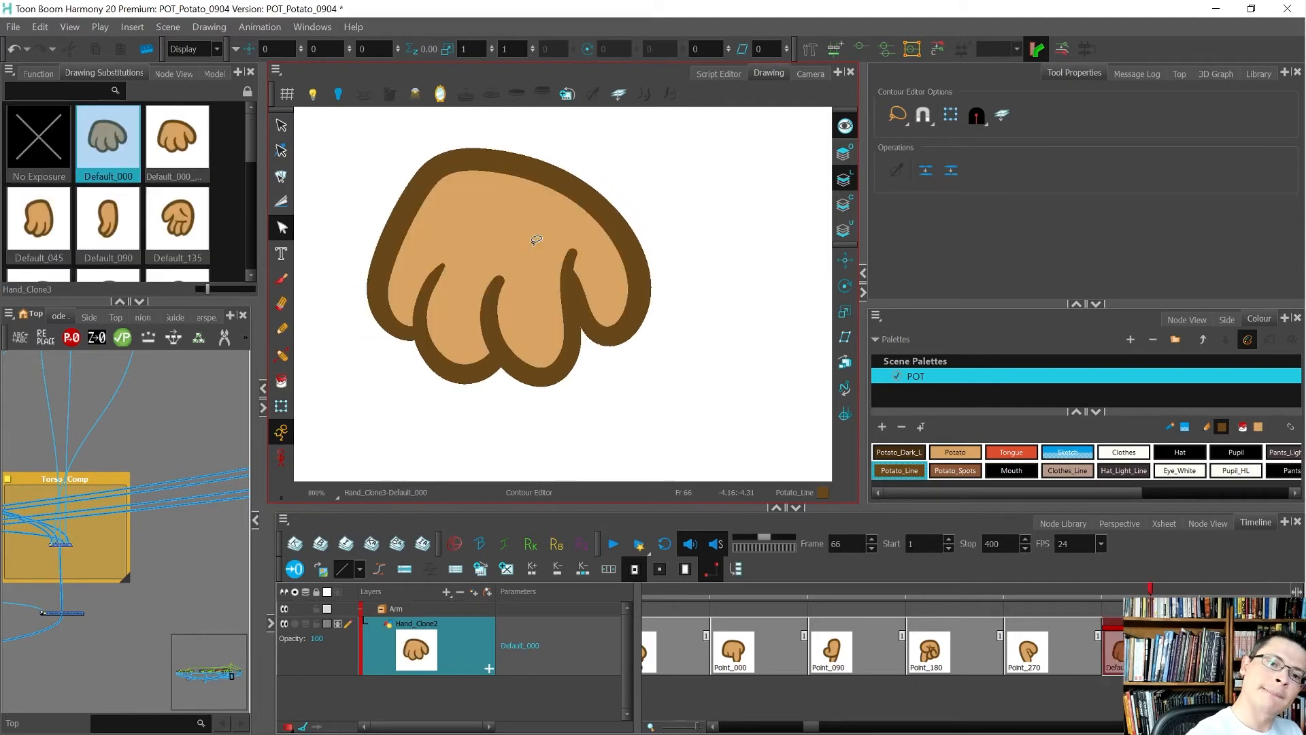
key("period")
key("comma")
key("period")
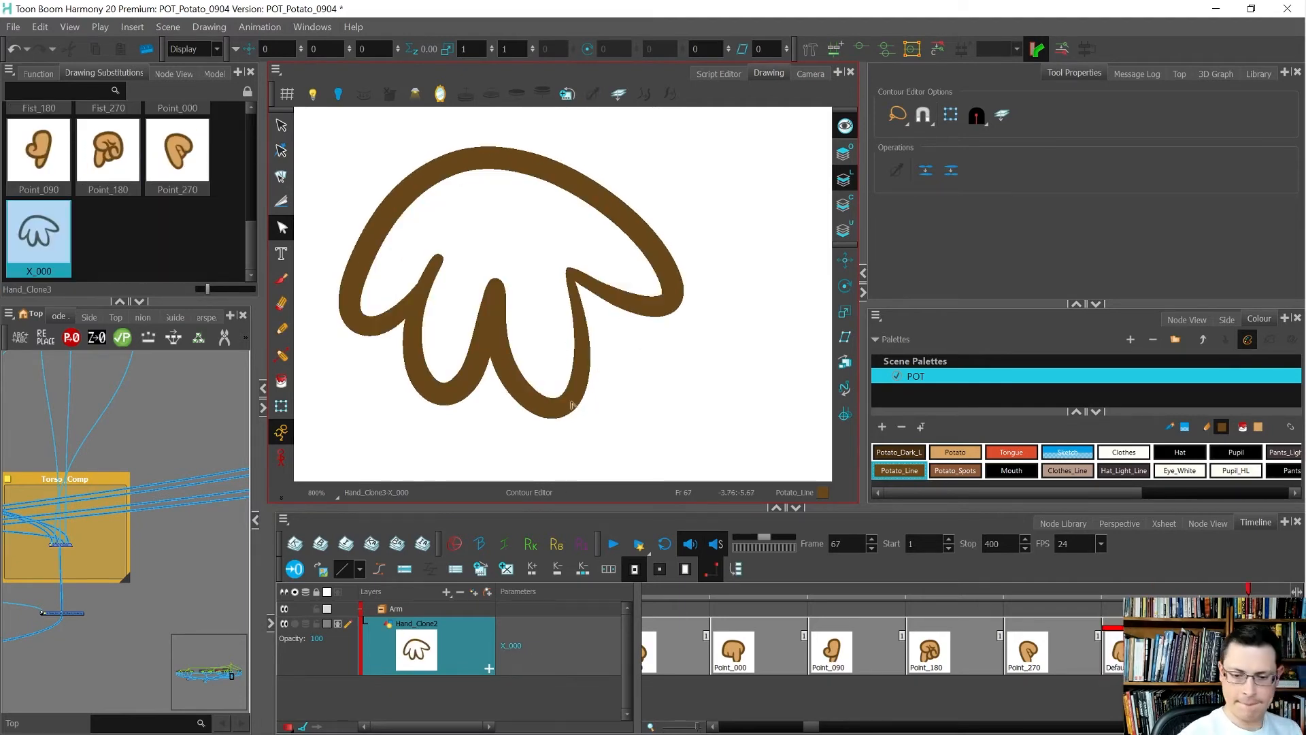
Fill the X_000 hand with the Potato colour and move the fill onto the colour art layer.
left_click(945, 452)
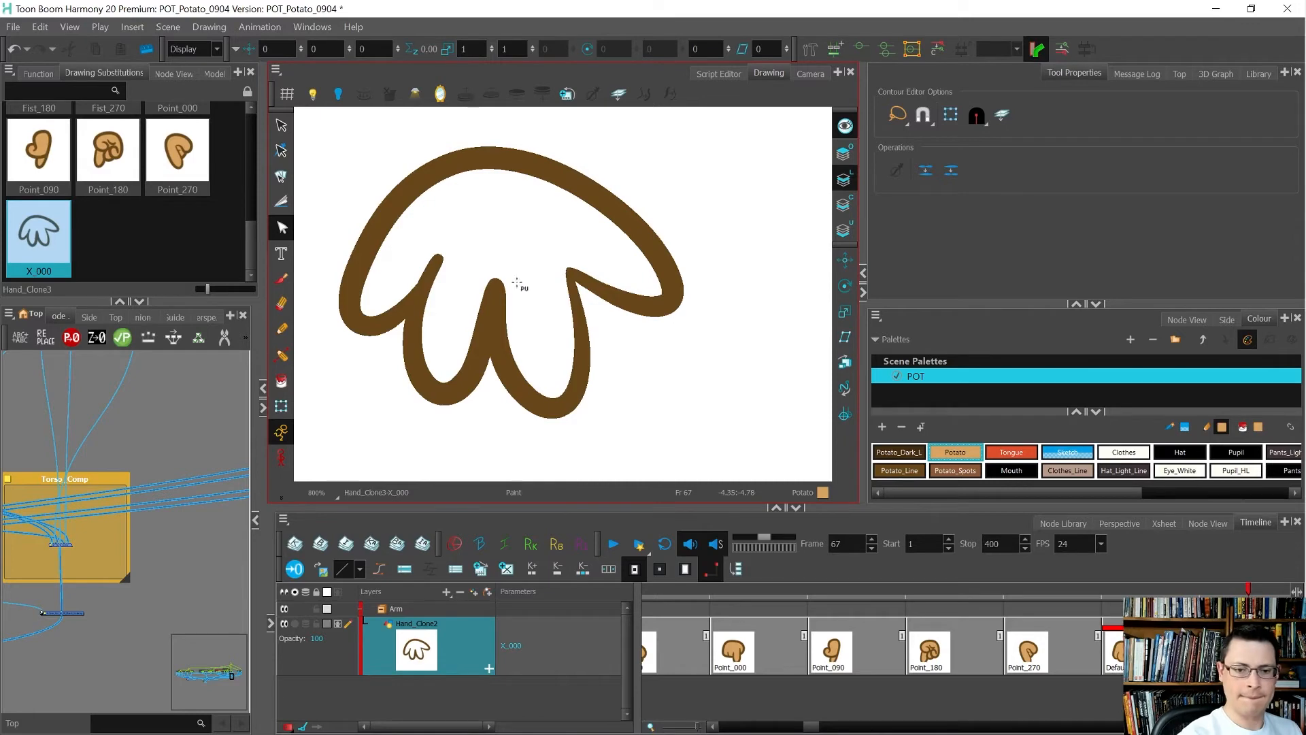
left_click(544, 355)
key("alt+s")
left_click(531, 334)
key("ctrl+x")
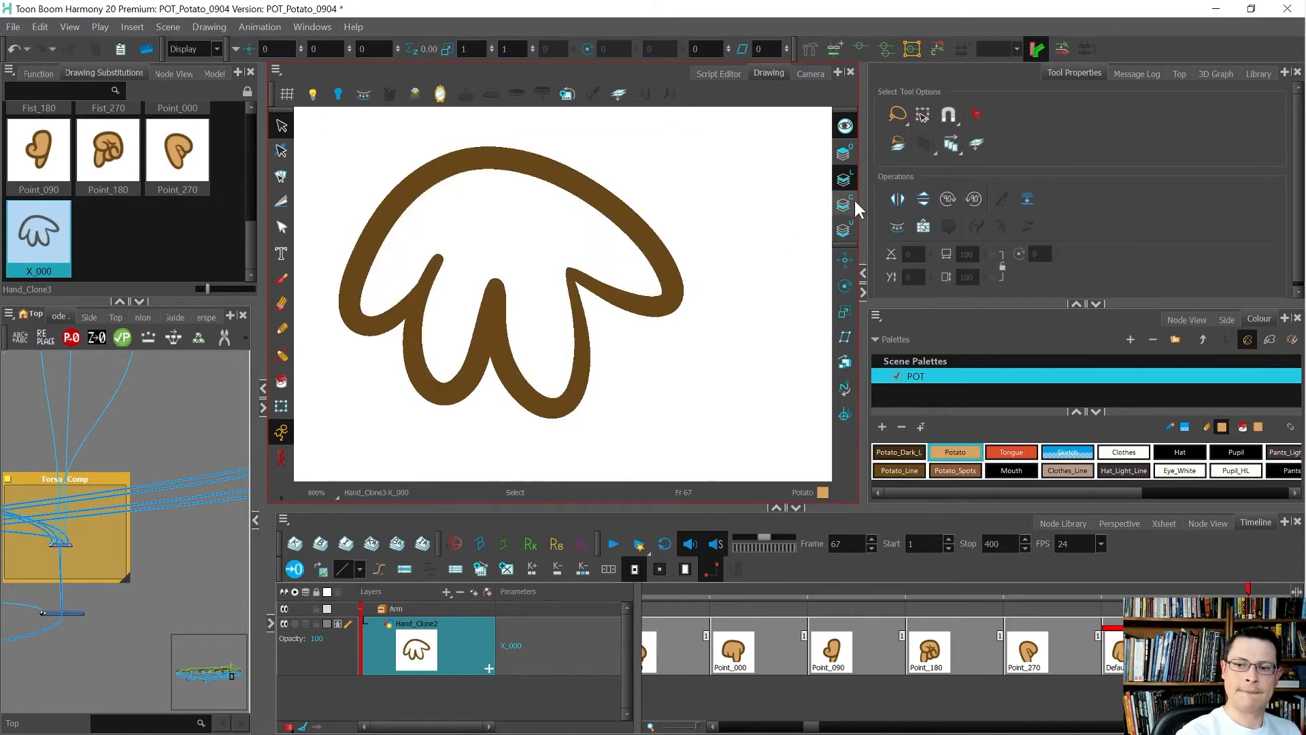
left_click(850, 207)
key("ctrl+v")
left_click(753, 384)
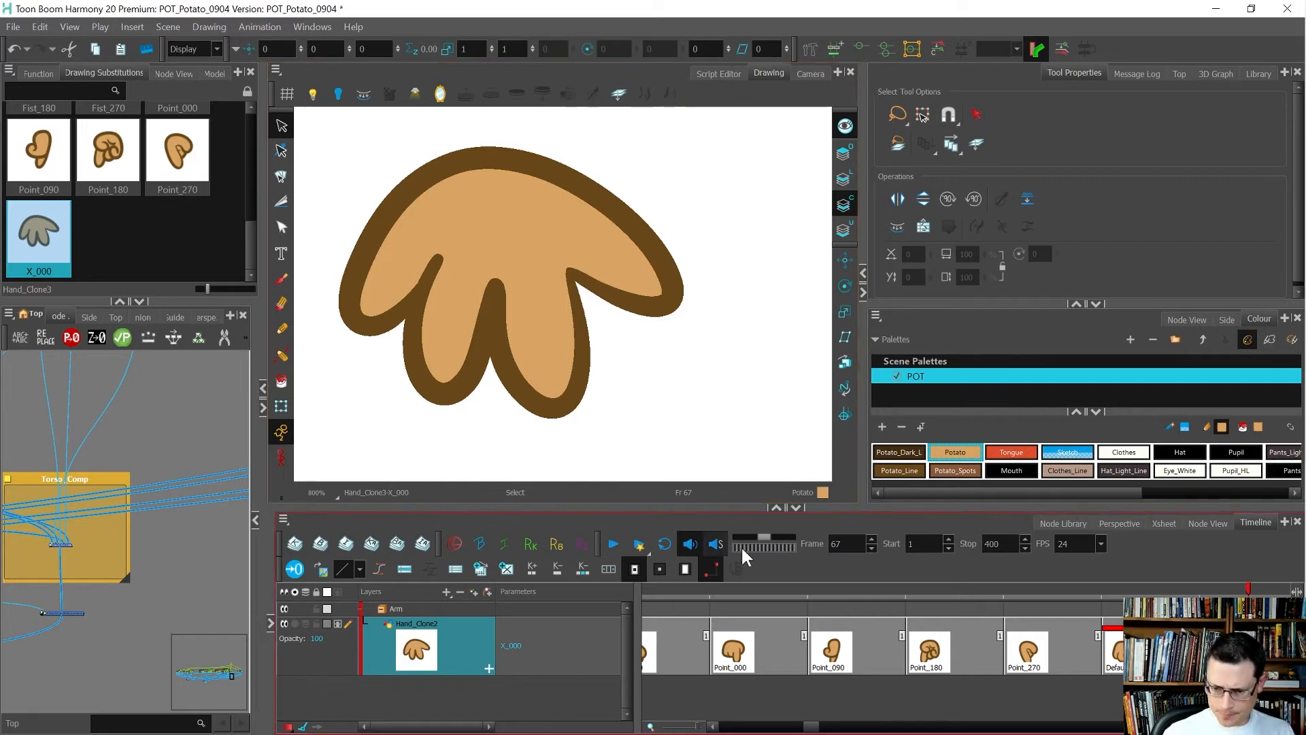
Copy the Default_180 exposure from frame 55 to the frame right after X_000.
scroll(1027, 676, "down", 4)
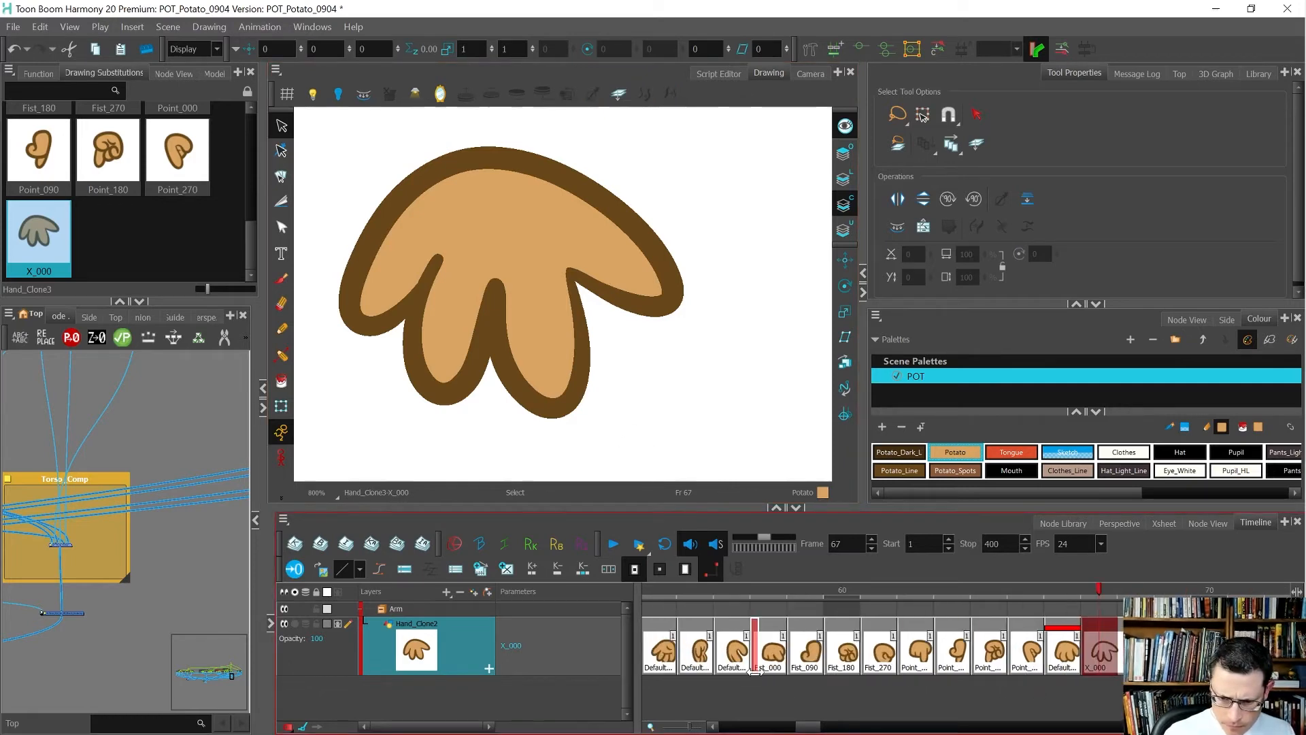
scroll(906, 642, "down", 1)
scroll(673, 662, "up", 2)
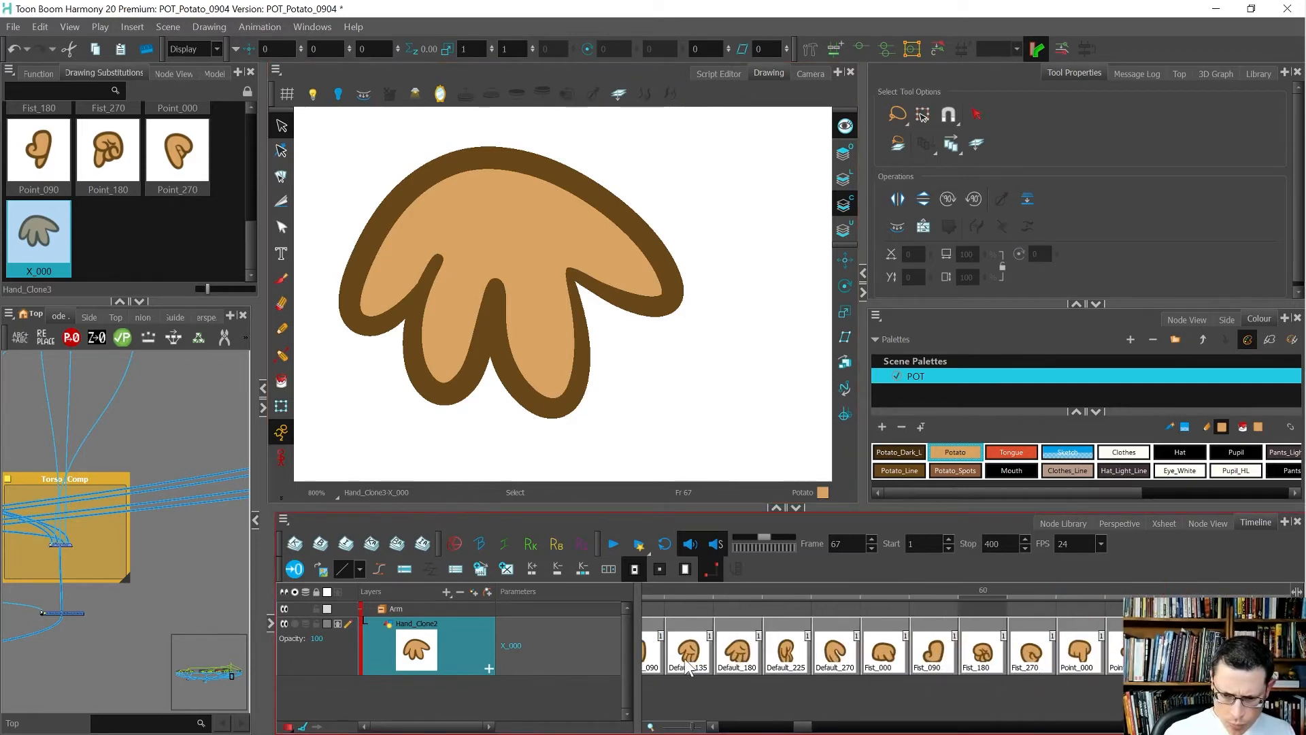
left_click(744, 664)
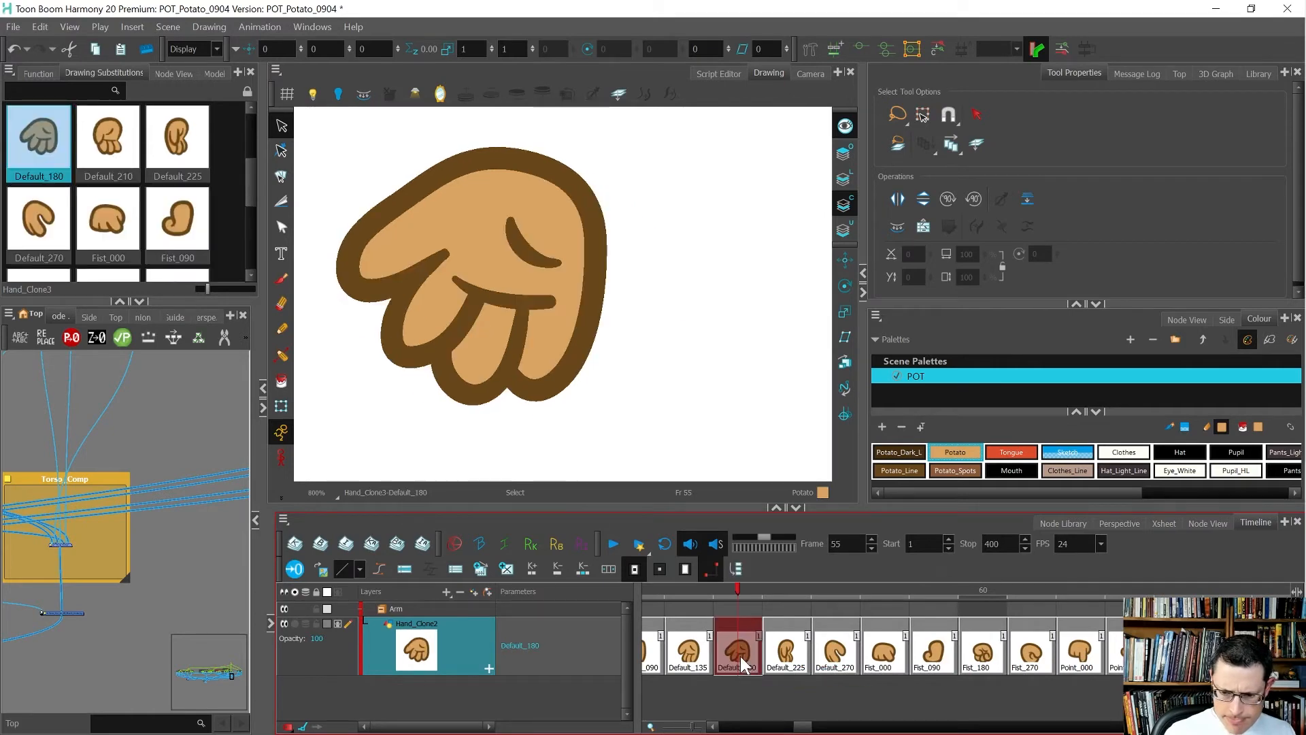
scroll(743, 664, "down", 2)
scroll(1063, 662, "up", 4)
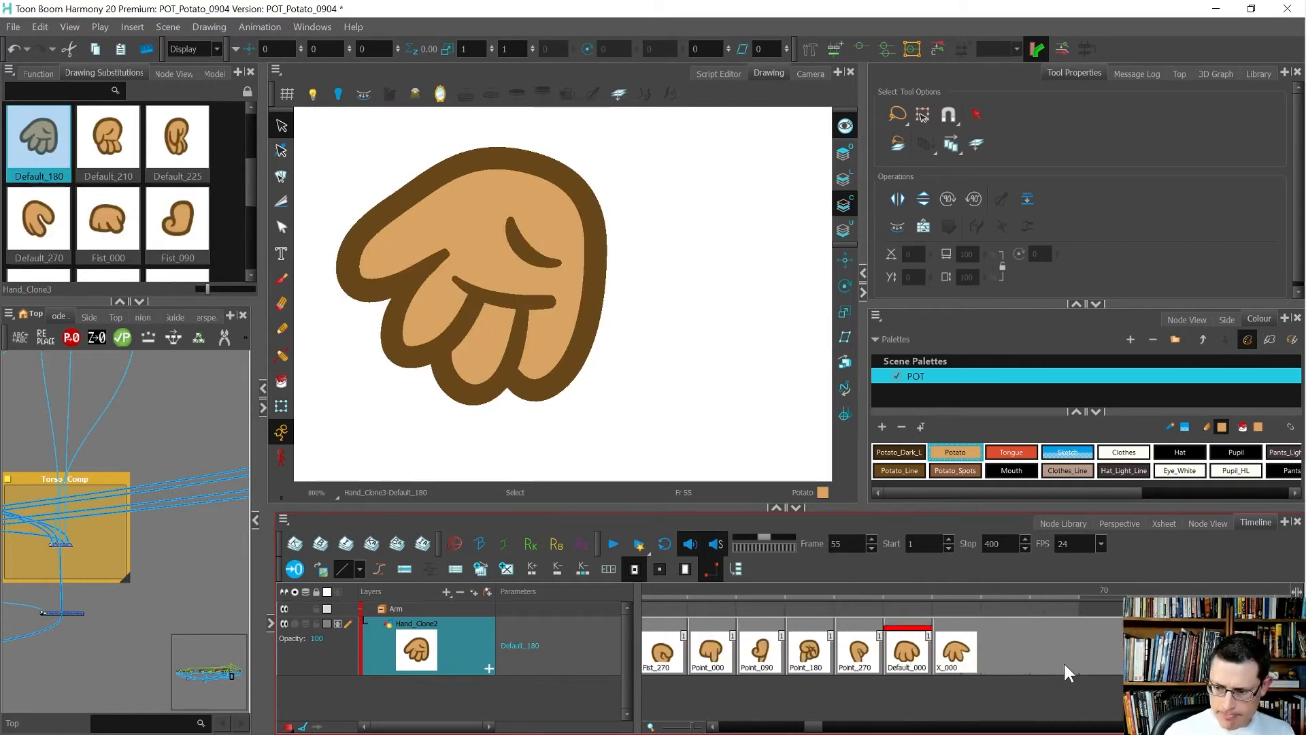
left_click(984, 650)
key("ctrl+v")
Create an empty drawing at frame 69 and try to rename it X_1.
left_click(1039, 664)
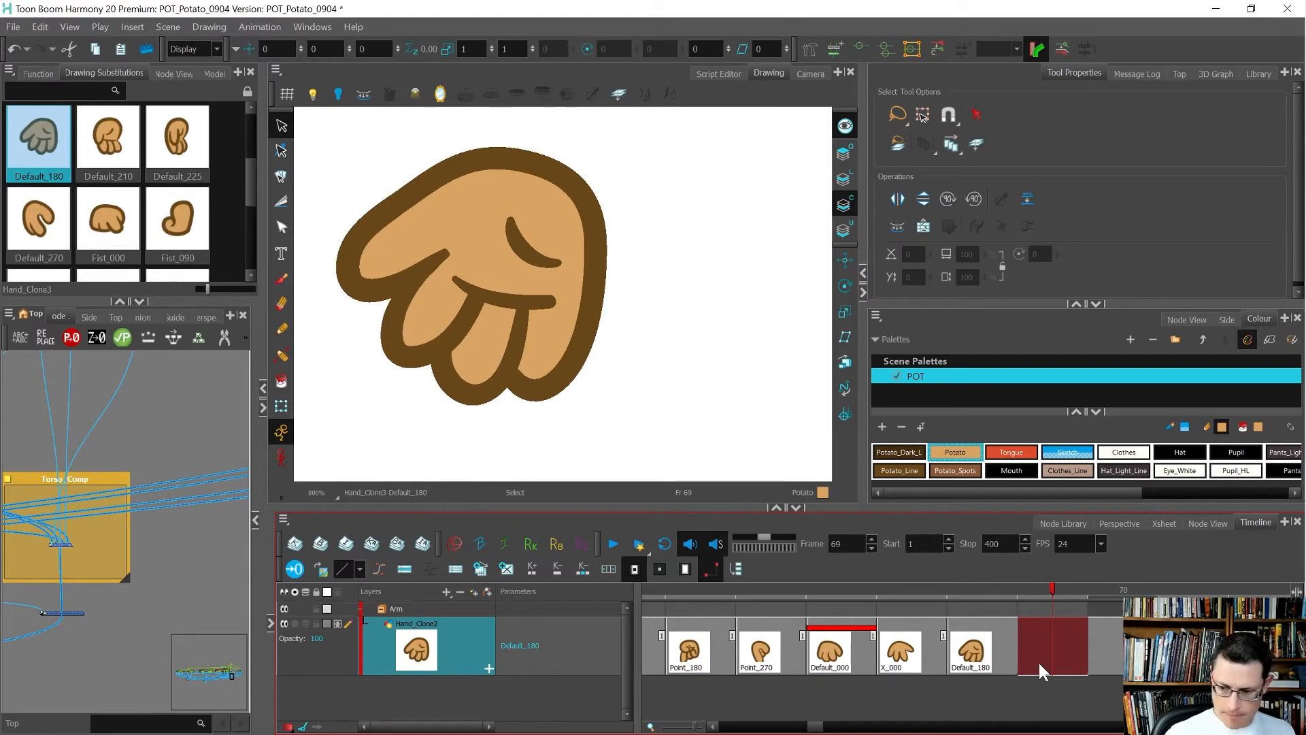
key("alt+shift+r")
key("ctrl+d")
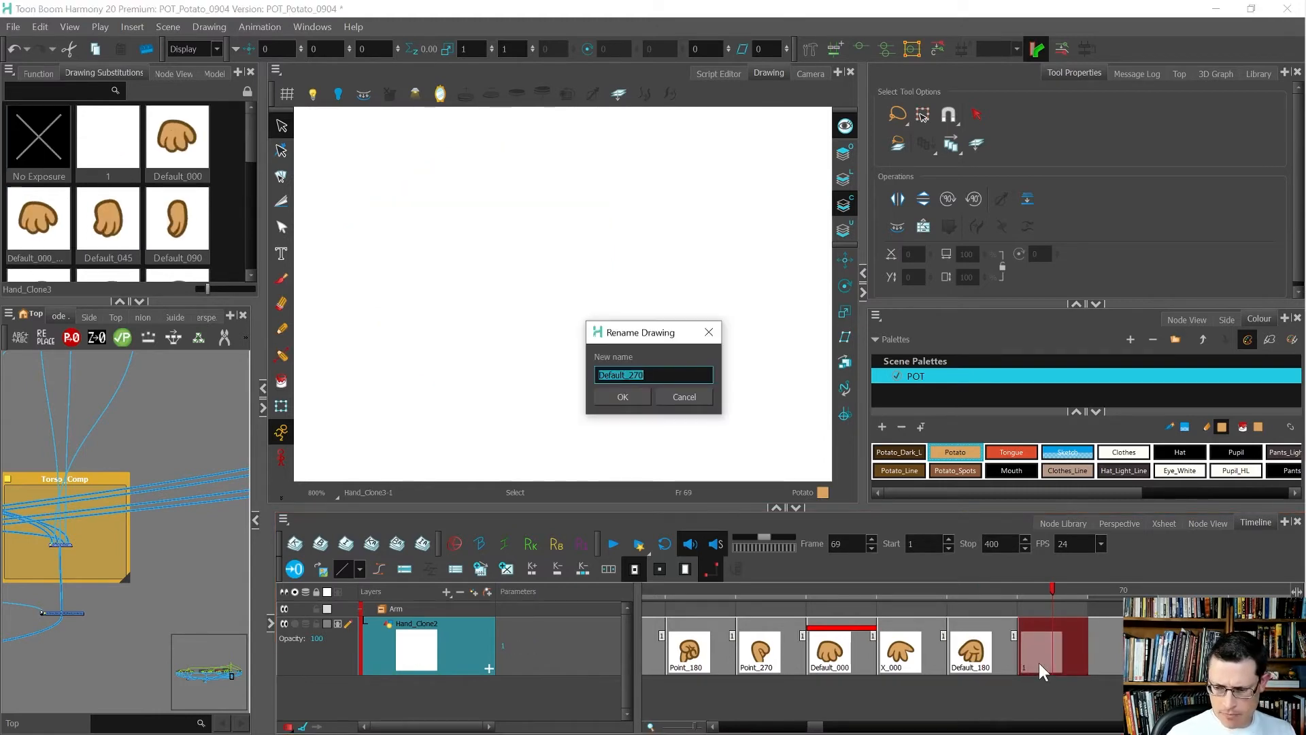
type("X_1")
key("Return")
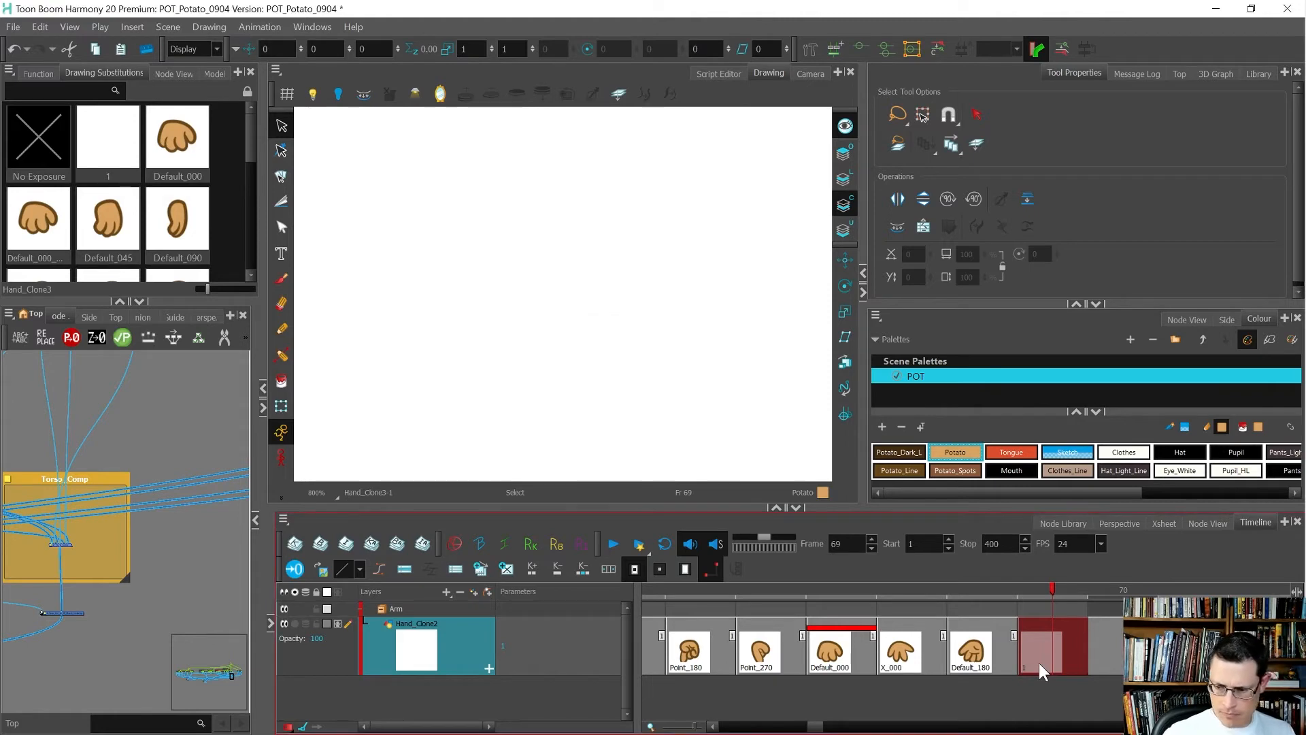
Turn on onion skinning for the Brush work and hide the next drawing through the Onion Skin view's level sliders.
key("alt+b")
key("alt+o")
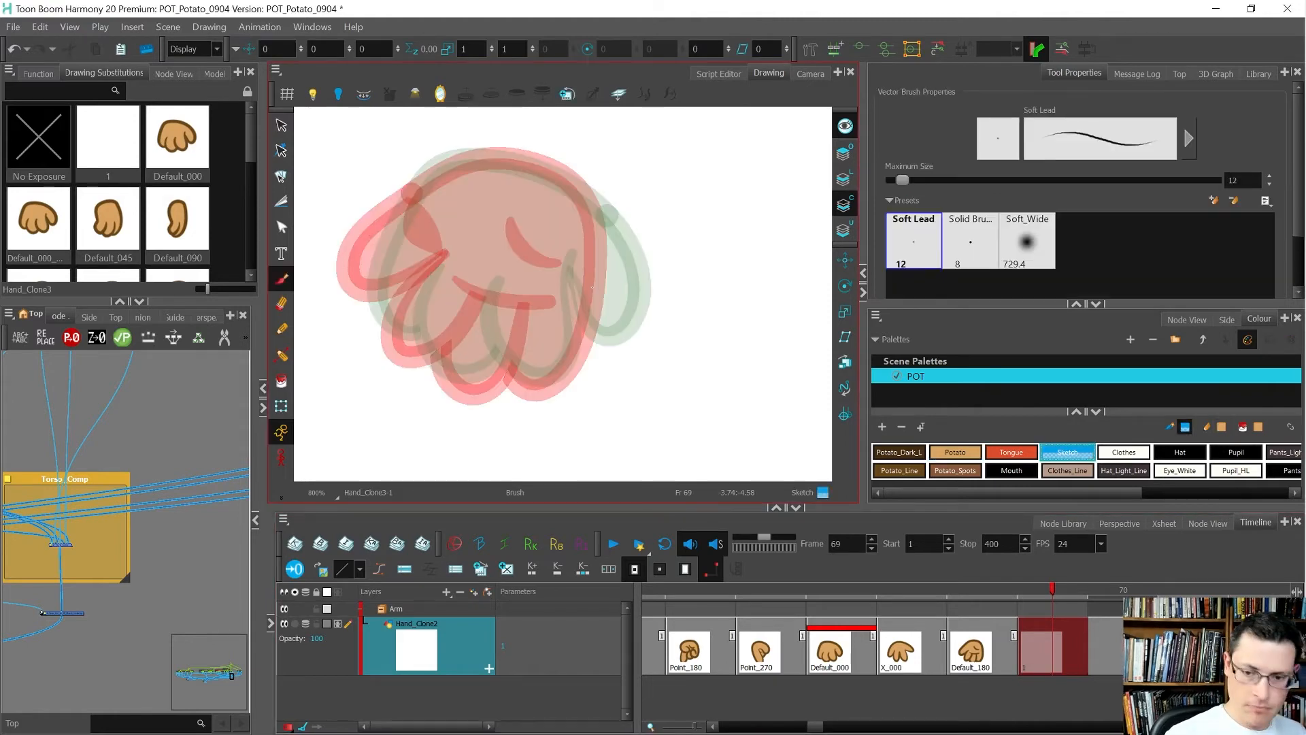
left_click_drag(585, 282, 629, 292)
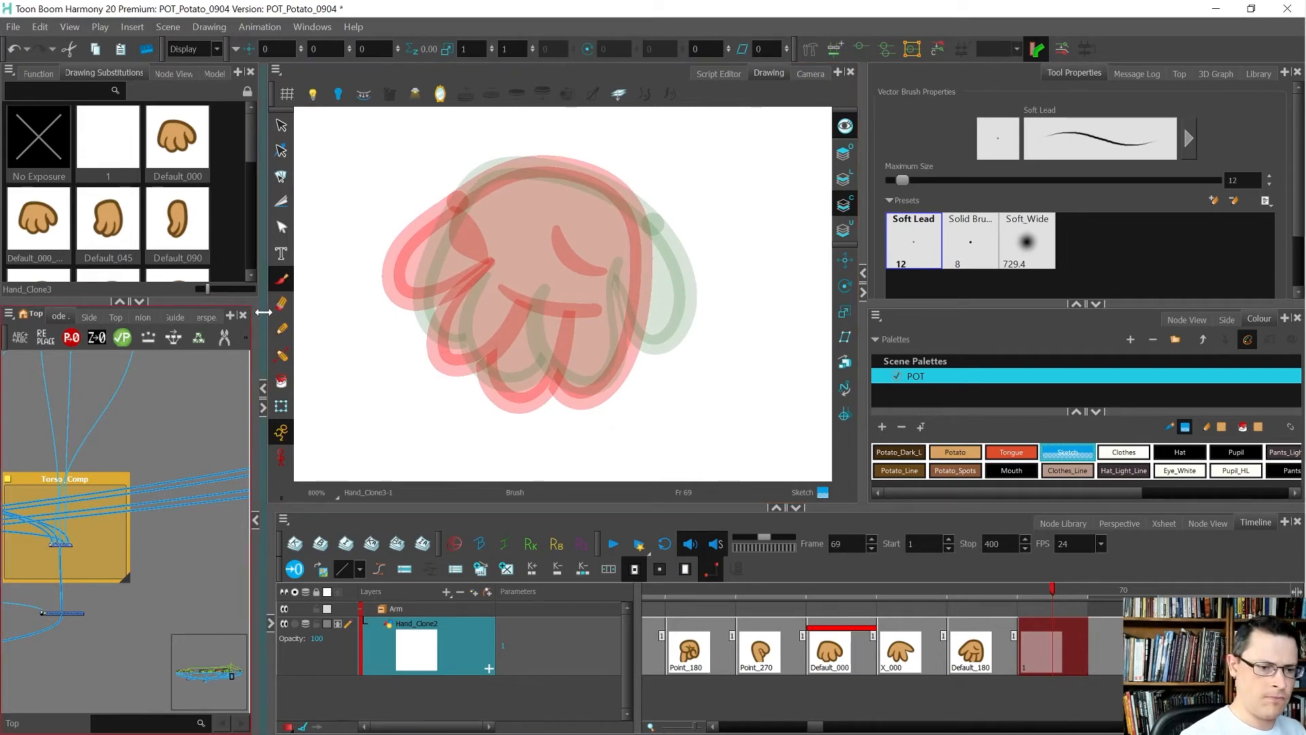
left_click_drag(262, 310, 388, 313)
left_click(234, 317)
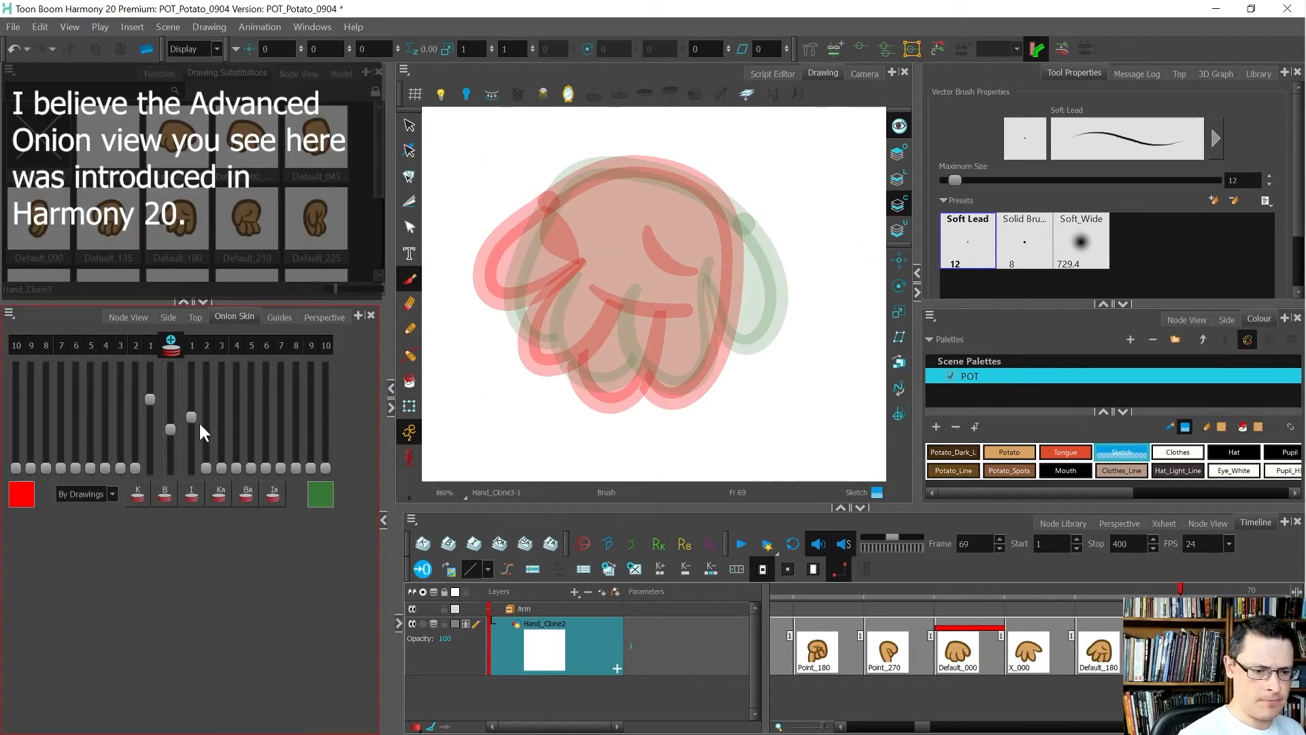
left_click_drag(200, 424, 194, 468)
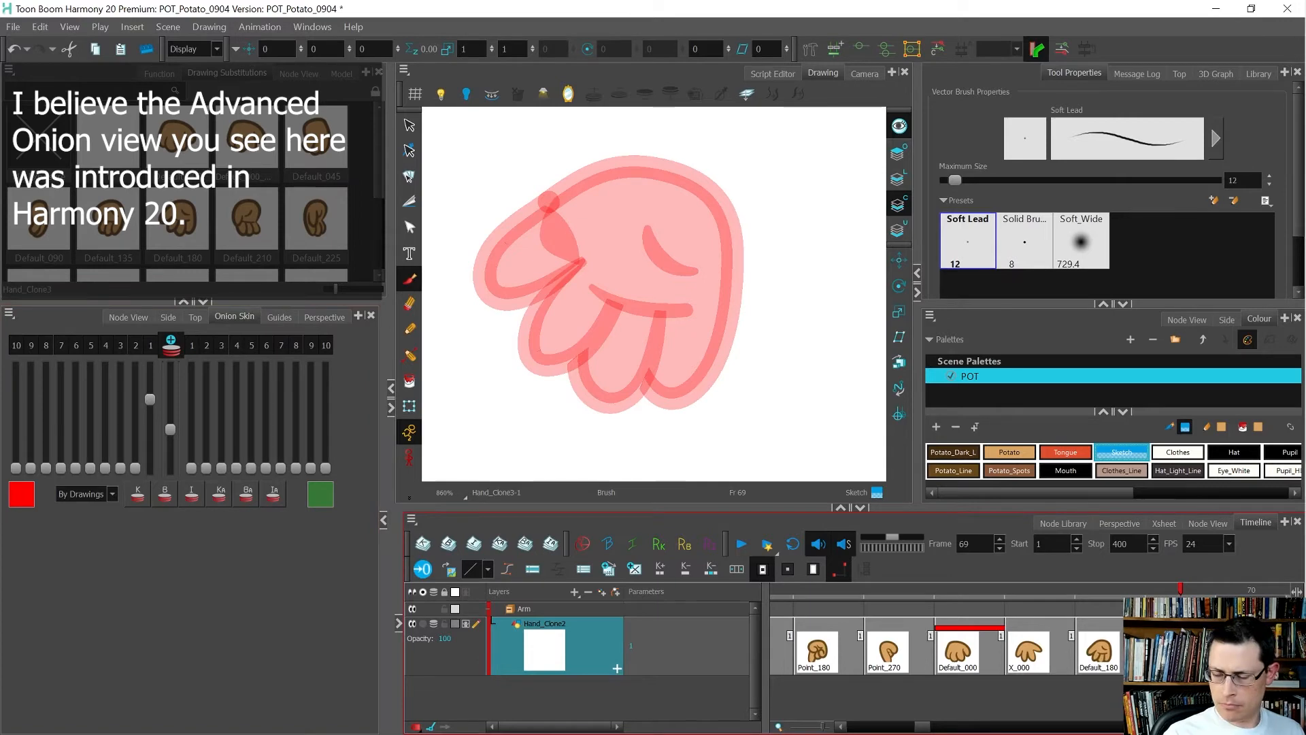
Sketch the thumb, the adjacent finger and the outermost finger in the Sketch colour over the onion-skinned Default_180.
left_click_drag(756, 310, 747, 243)
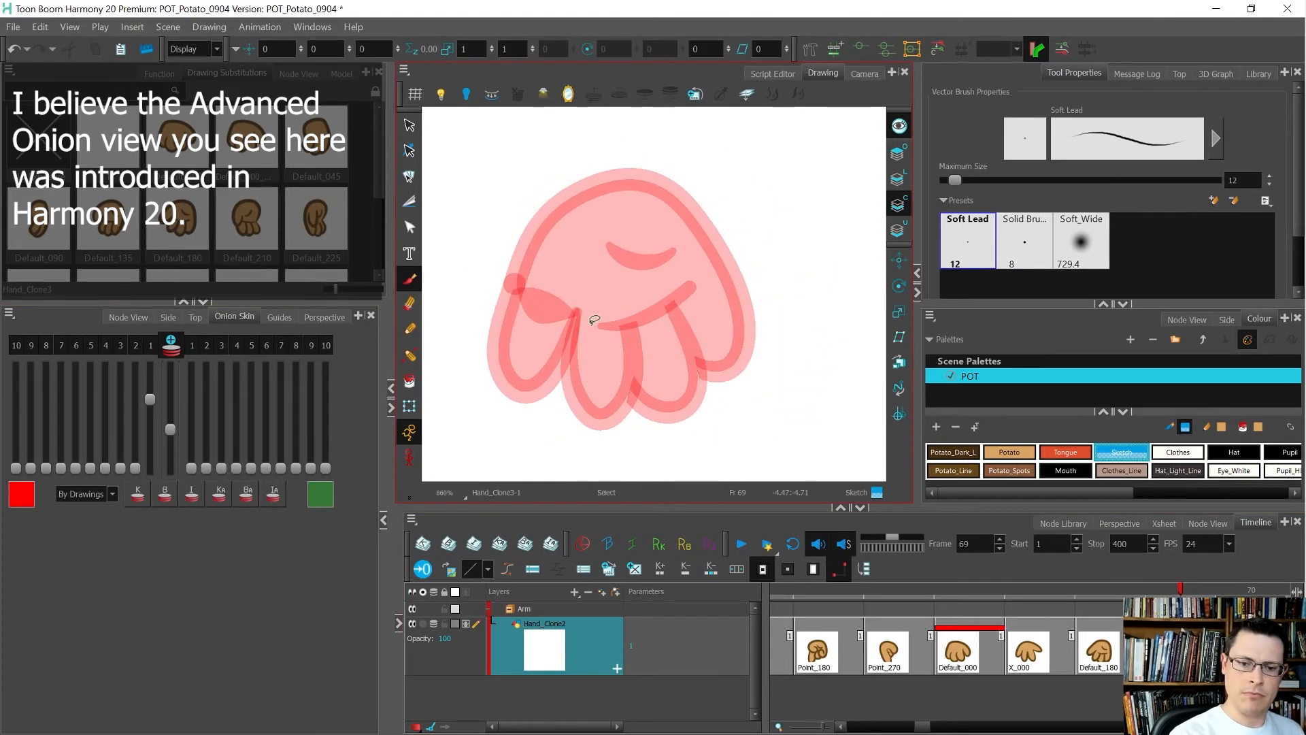
mouse_move(515, 278)
left_mouse_down()
mouse_move(464, 326)
mouse_move(456, 346)
mouse_move(469, 364)
mouse_move(564, 311)
mouse_move(599, 433)
mouse_move(612, 439)
mouse_move(629, 406)
left_mouse_up()
mouse_move(631, 322)
left_mouse_down()
mouse_move(623, 435)
mouse_move(637, 398)
left_mouse_up()
mouse_move(753, 303)
left_mouse_down()
mouse_move(757, 288)
mouse_move(728, 360)
left_mouse_up()
mouse_move(670, 321)
left_mouse_down()
mouse_move(665, 383)
mouse_move(692, 417)
mouse_move(724, 402)
mouse_move(743, 245)
left_mouse_up()
mouse_move(720, 415)
left_mouse_down()
mouse_move(738, 225)
mouse_move(723, 418)
left_mouse_up()
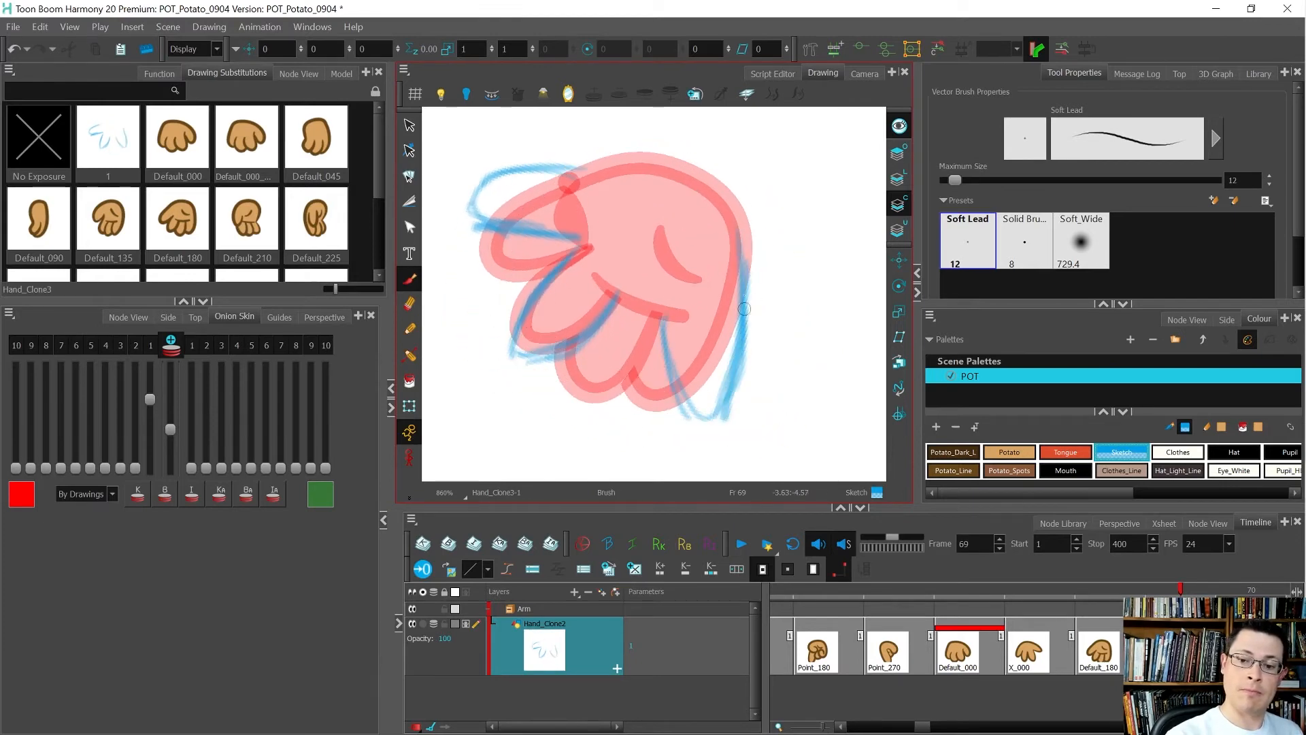
Sketch the remaining spread fingers and a guide arc along the fingertips of the palm-side hand.
mouse_move(670, 313)
left_mouse_down()
mouse_move(675, 371)
mouse_move(713, 416)
mouse_move(733, 354)
left_mouse_up()
mouse_move(714, 416)
left_mouse_down()
mouse_move(613, 424)
mouse_move(504, 301)
left_mouse_up()
mouse_move(513, 347)
left_mouse_down()
mouse_move(552, 396)
mouse_move(755, 389)
left_mouse_up()
left_click_drag(660, 316, 621, 432)
left_click_drag(648, 382, 602, 430)
left_click_drag(616, 293, 592, 380)
mouse_move(596, 325)
left_mouse_down()
mouse_move(616, 421)
mouse_move(591, 427)
left_mouse_up()
left_click_drag(648, 339, 616, 416)
Sketch the outer palm edge, the top contour running into the thumb, and the palm crease.
left_click_drag(747, 295, 701, 178)
mouse_move(745, 235)
left_mouse_down()
mouse_move(684, 169)
mouse_move(590, 164)
mouse_move(622, 163)
left_mouse_up()
mouse_move(691, 236)
left_mouse_down()
mouse_move(655, 167)
mouse_move(485, 253)
left_mouse_up()
left_click_drag(615, 168, 460, 285)
left_click_drag(527, 208, 455, 313)
left_click_drag(473, 257, 458, 314)
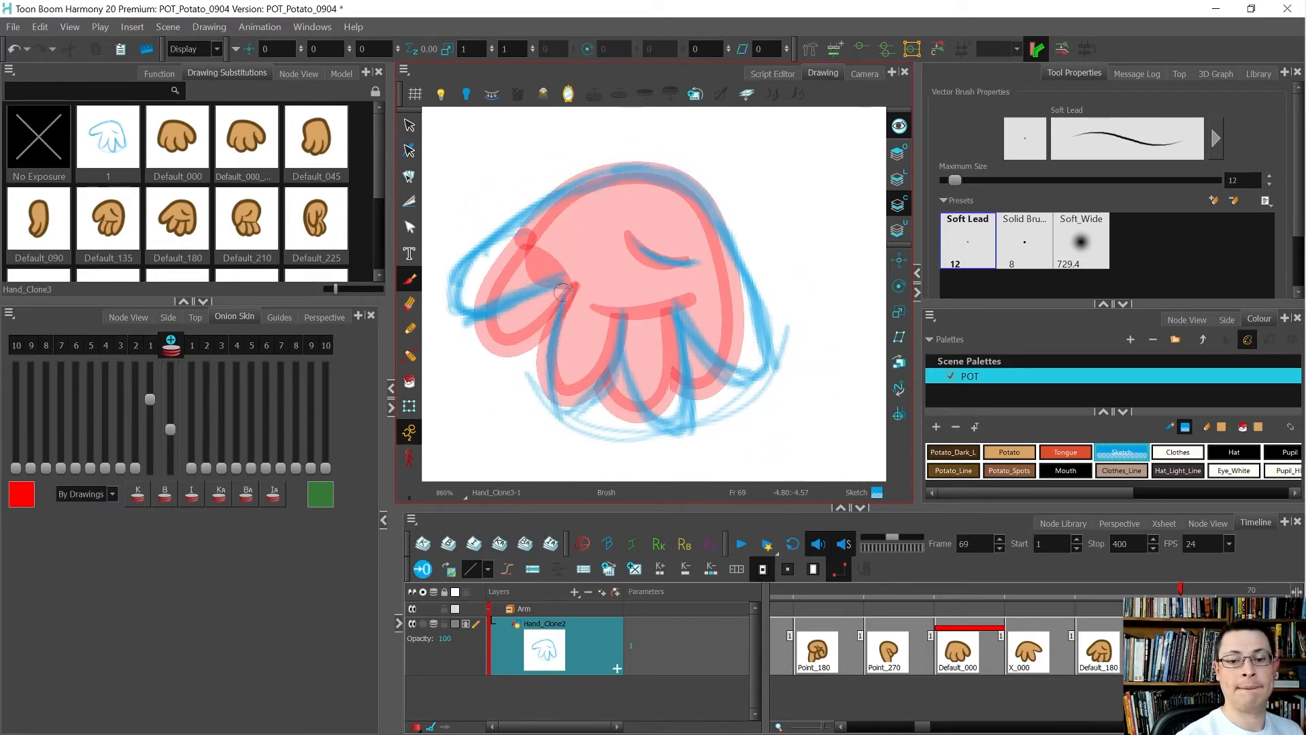
left_click_drag(648, 239, 697, 260)
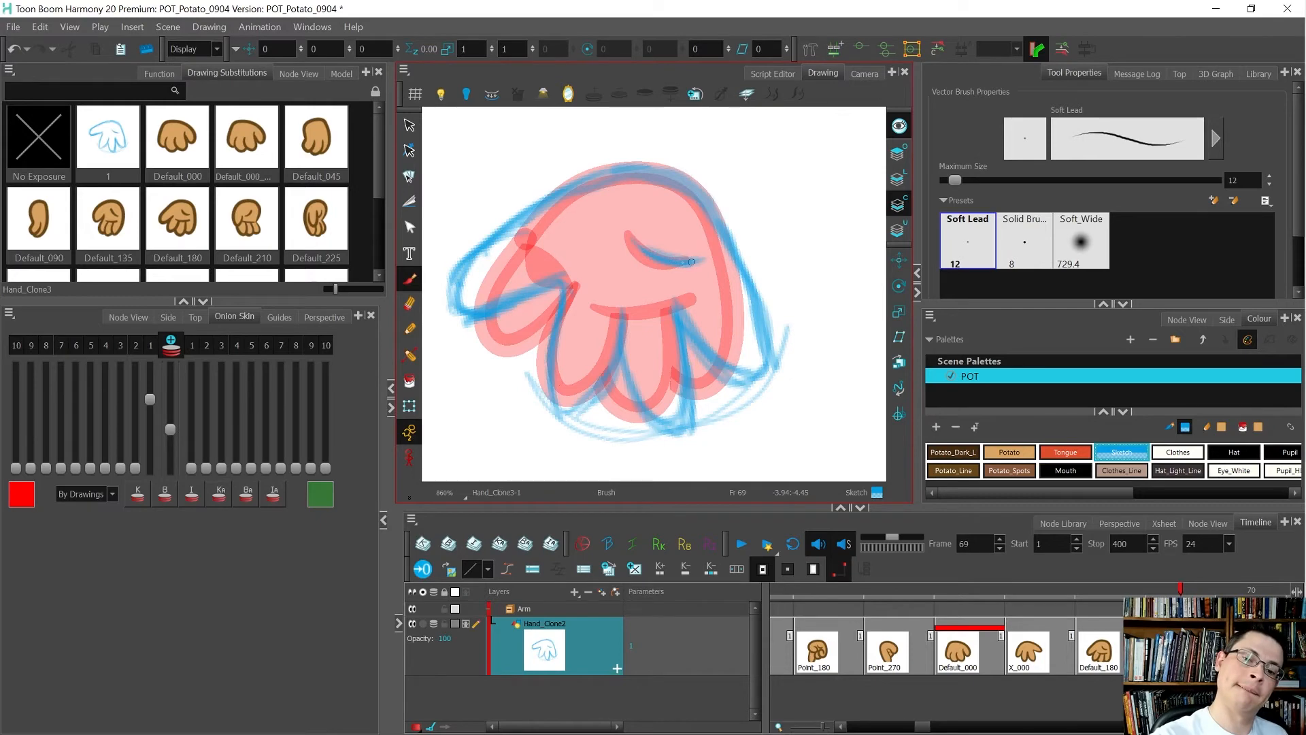
Turn off onion skinning and flip between the new frame 69 sketch and Default_180 to compare the poses.
key("alt+o")
key("comma")
key("period")
key("comma")
key("period")
key("comma")
key("period")
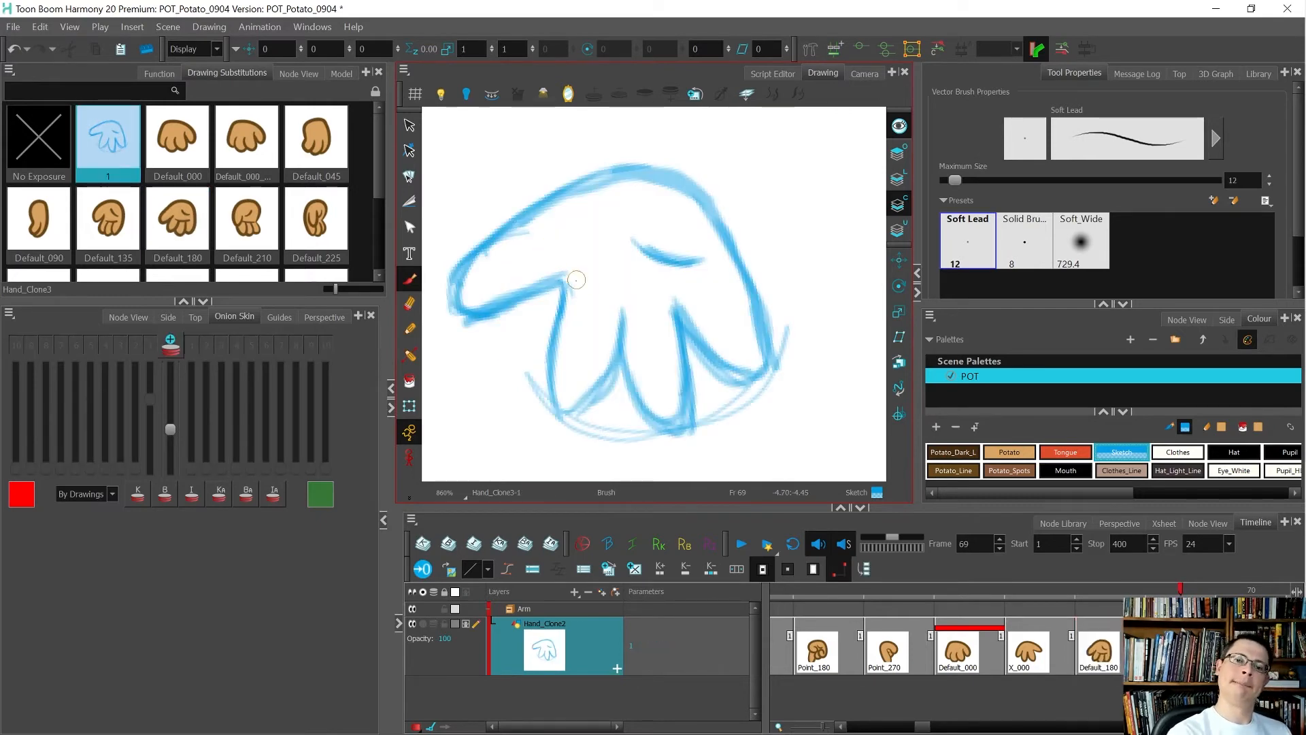
Trace the frame 69 hand outline and palm crease on the line art layer with the 15p Pencil in Potato.
mouse_move(724, 355)
left_mouse_down()
mouse_move(712, 256)
mouse_move(816, 232)
left_mouse_up()
key("alt+x")
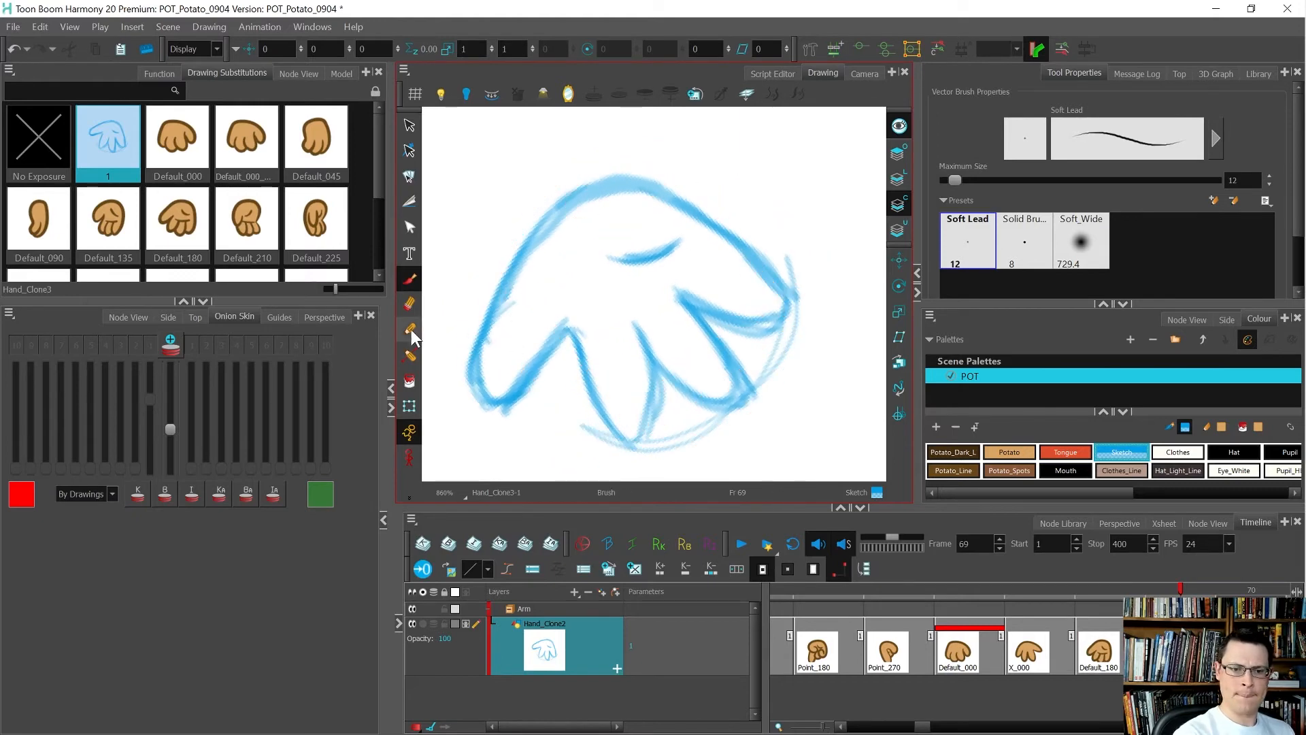
mouse_move(564, 320)
left_mouse_down()
mouse_move(492, 400)
mouse_move(477, 306)
mouse_move(573, 198)
left_mouse_up()
mouse_move(659, 164)
left_mouse_down()
mouse_move(577, 198)
mouse_move(717, 193)
mouse_move(598, 222)
mouse_move(521, 289)
mouse_move(534, 349)
mouse_move(624, 271)
mouse_move(629, 286)
left_mouse_up()
key("ctrl+z")
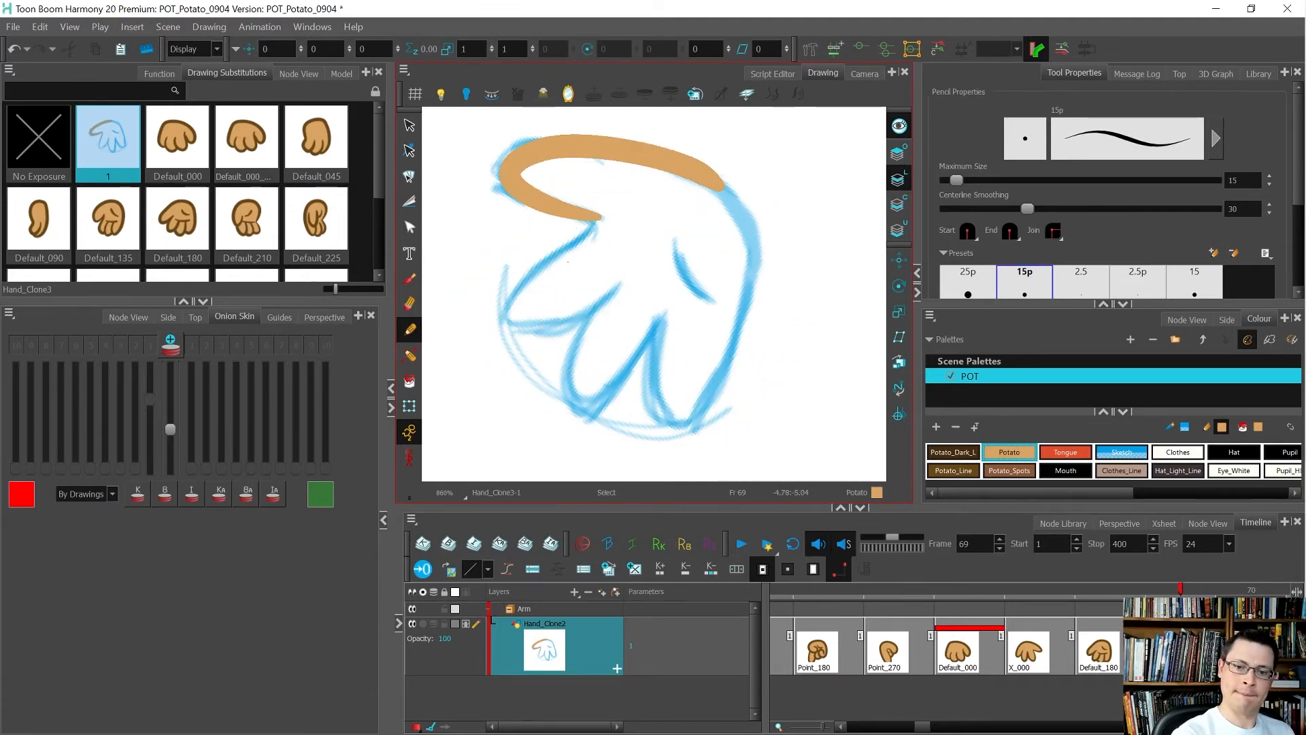
mouse_move(598, 217)
left_mouse_down()
mouse_move(517, 302)
mouse_move(519, 328)
mouse_move(552, 332)
mouse_move(613, 286)
mouse_move(564, 367)
mouse_move(574, 394)
mouse_move(601, 396)
mouse_move(666, 309)
mouse_move(763, 298)
mouse_move(754, 392)
mouse_move(647, 318)
mouse_move(597, 388)
mouse_move(597, 418)
mouse_move(620, 421)
mouse_move(698, 370)
mouse_move(738, 330)
mouse_move(757, 238)
left_mouse_up()
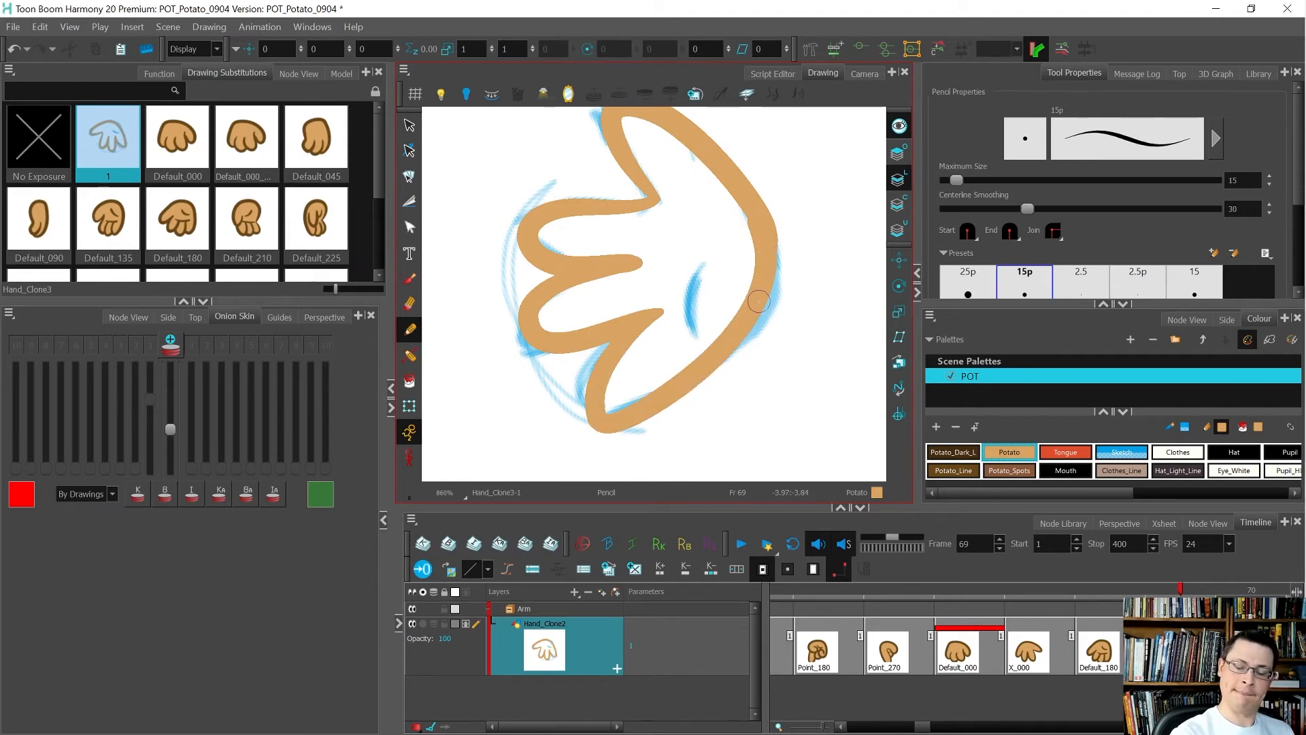
left_click_drag(690, 313, 709, 258)
Recolour the entire frame 69 hand line art with the Potato_Line swatch.
key("alt+s")
key("ctrl+a")
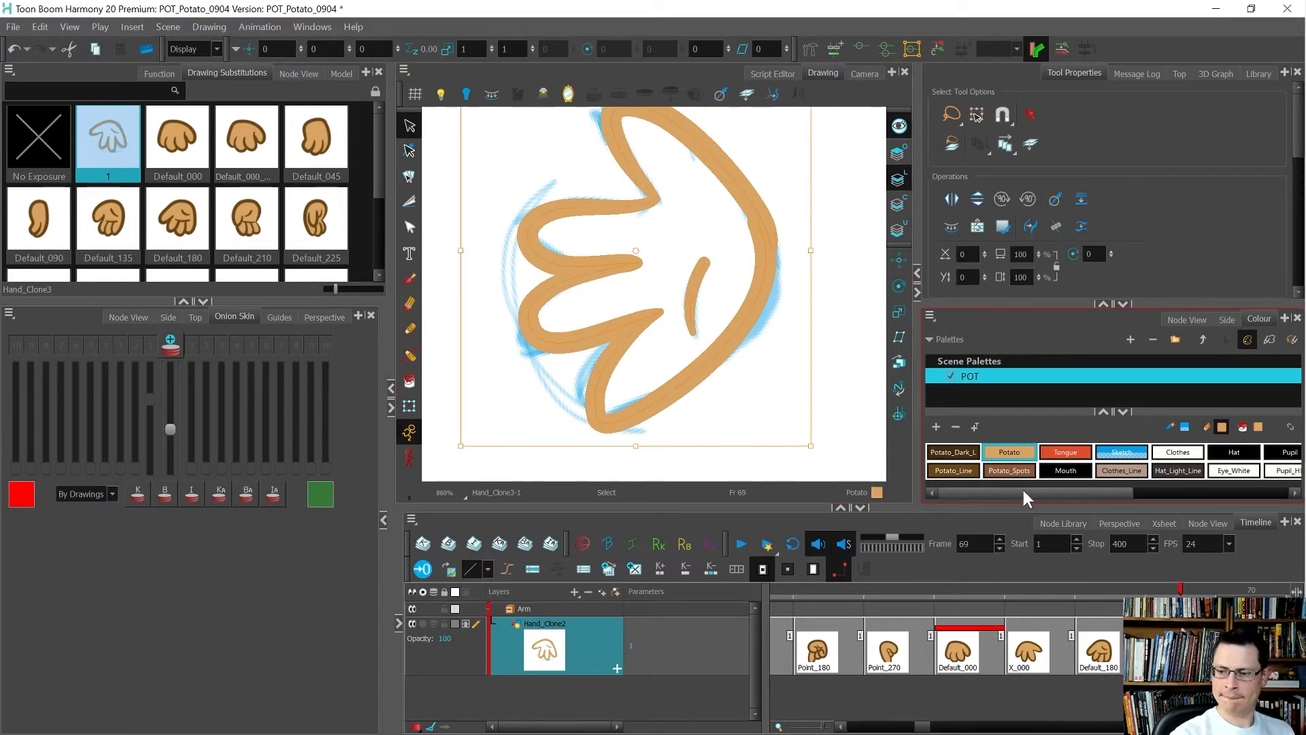
left_click(953, 470)
left_click(752, 407)
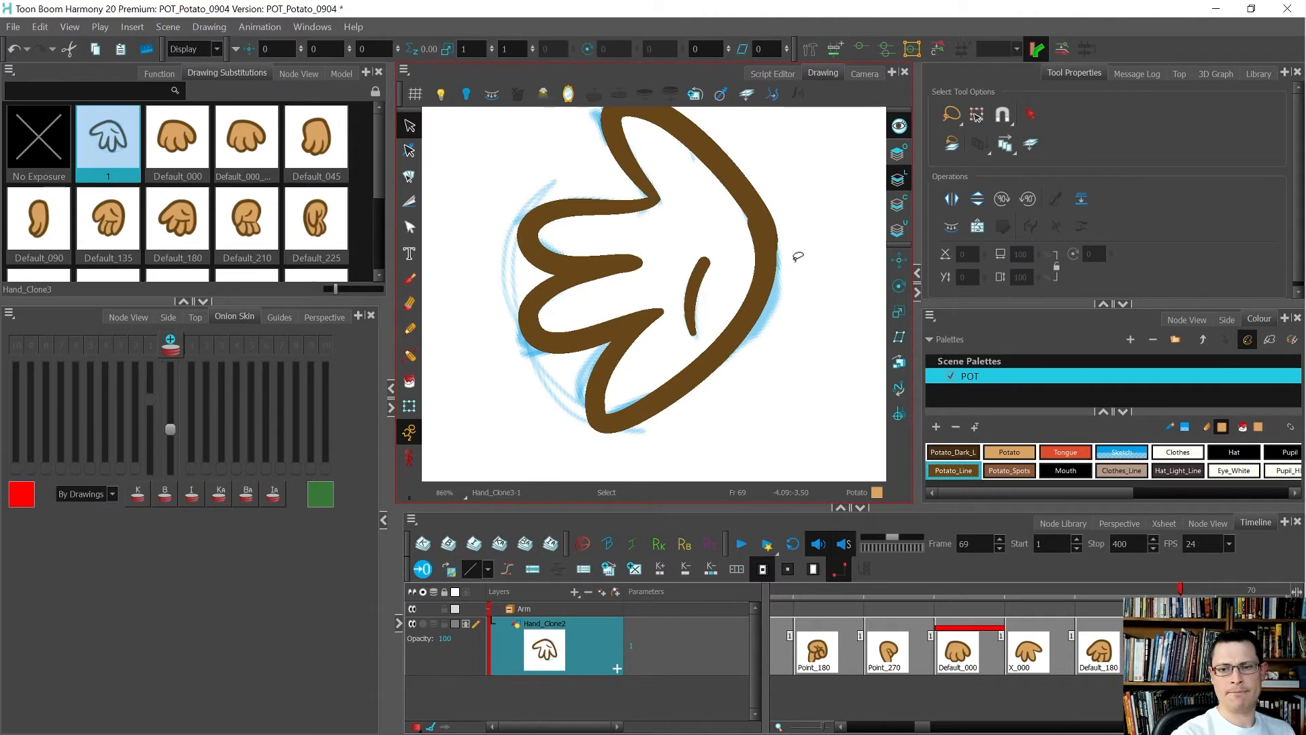
left_click(774, 225)
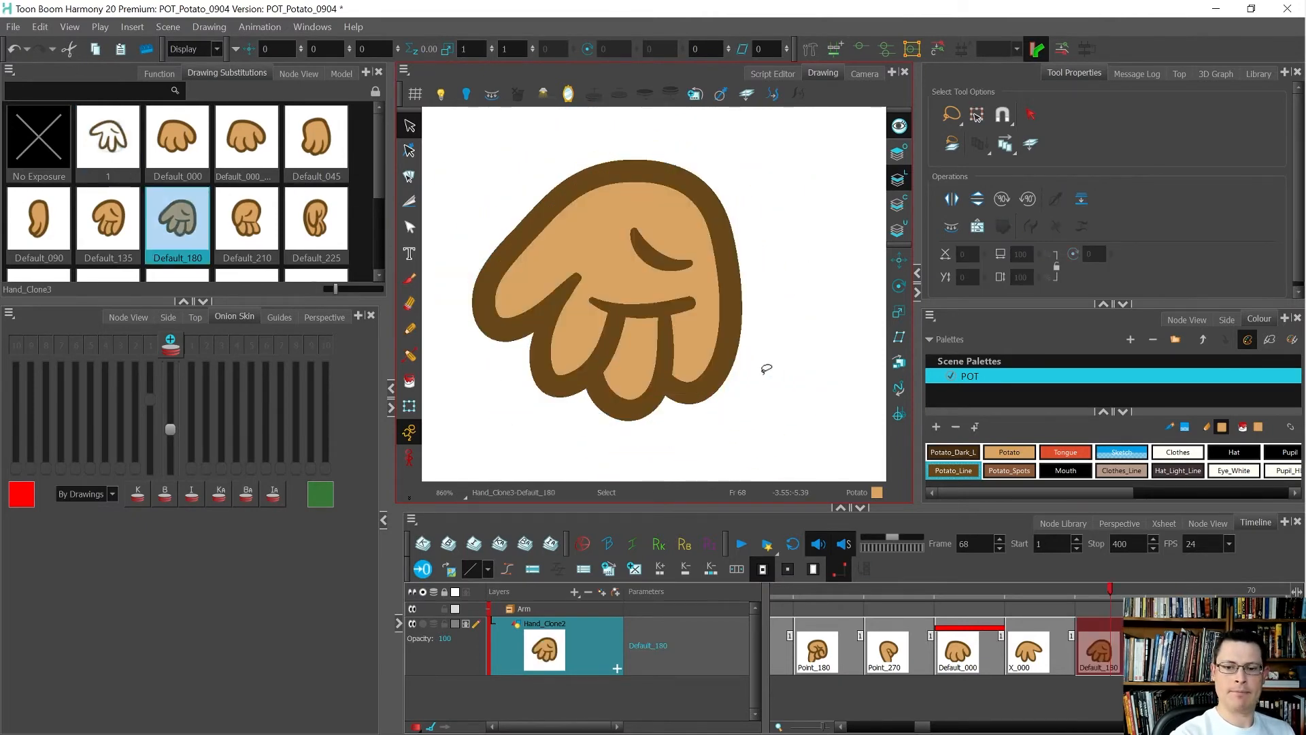
Adjust the points of the gaps between the middle fingers with the Contour Editor, comparing against Default_180.
key(".")
key(".")
key(".")
key(".")
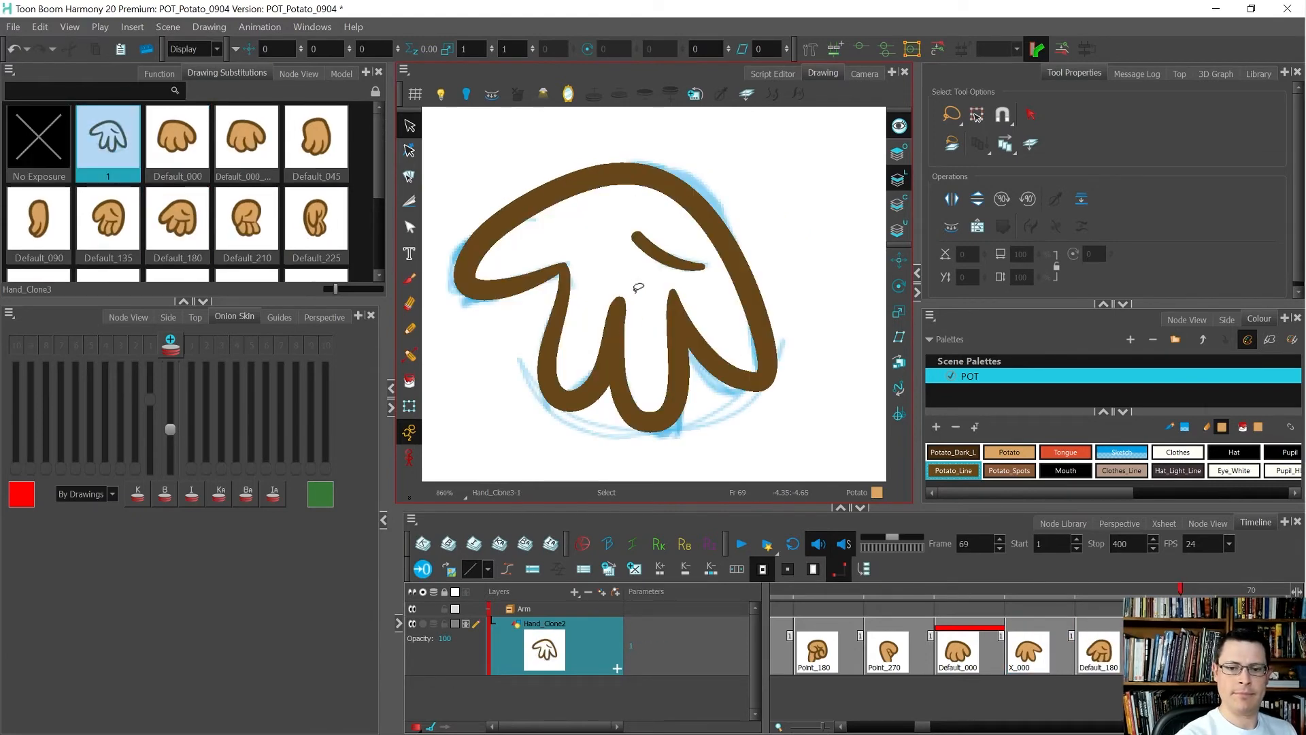
key("alt+q")
left_click(636, 289)
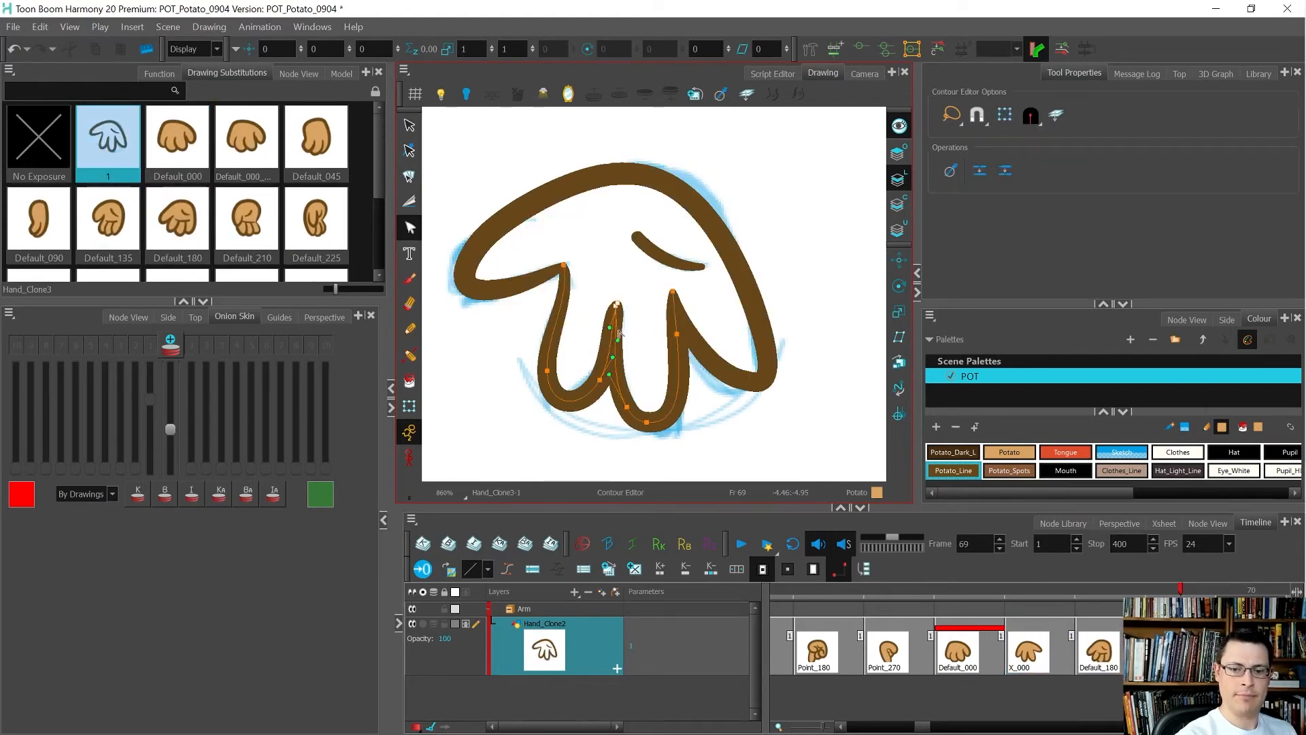
key(".")
key(".")
left_click(677, 300)
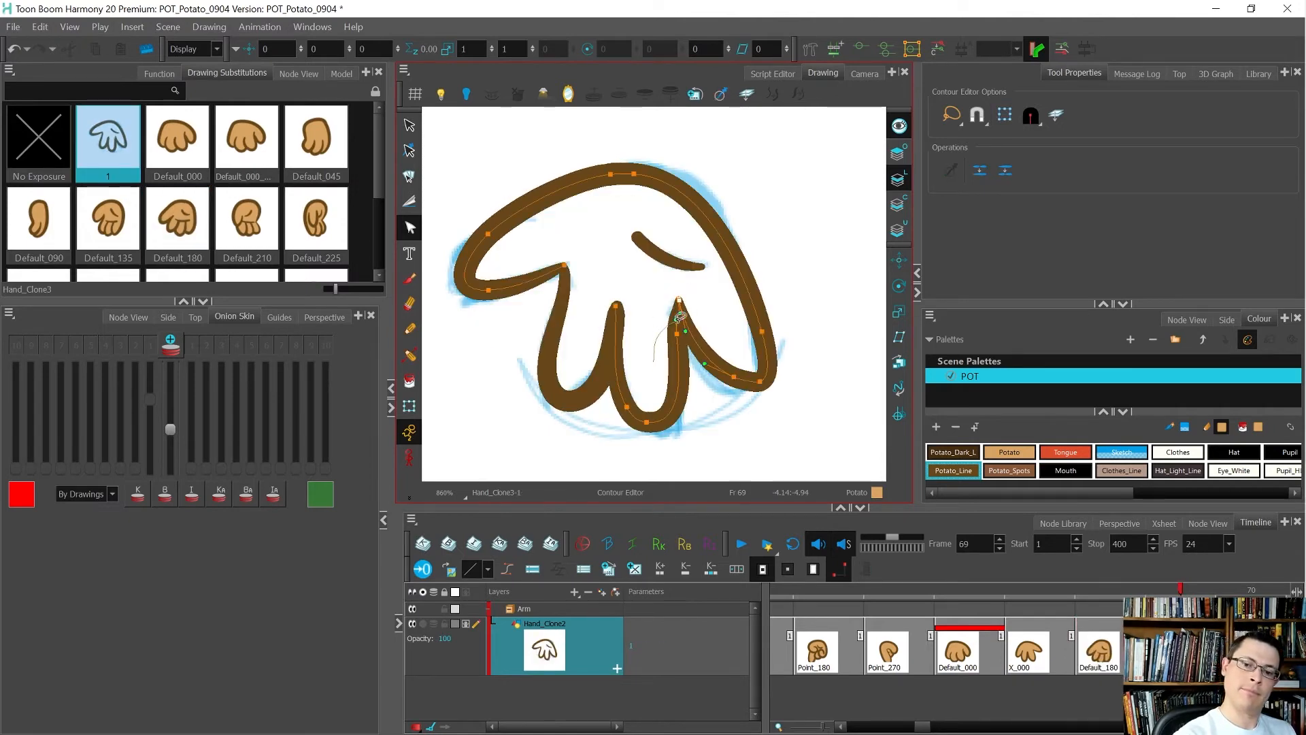
key(".")
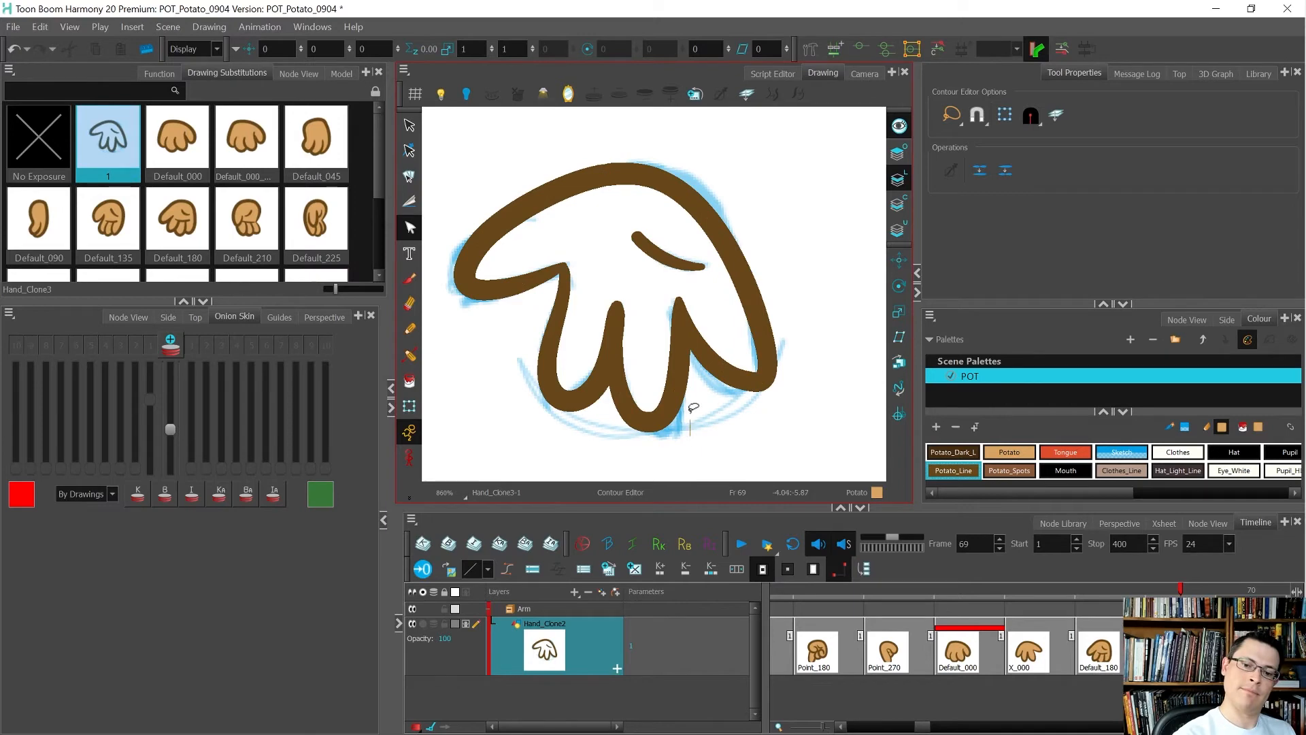
Reshape the middle fingertip toward the outer finger, adjust the gap beside it, and check the pose against Default_180.
left_click(658, 423)
mouse_move(659, 426)
left_mouse_down()
mouse_move(705, 423)
mouse_move(664, 418)
left_mouse_up()
left_click(732, 406)
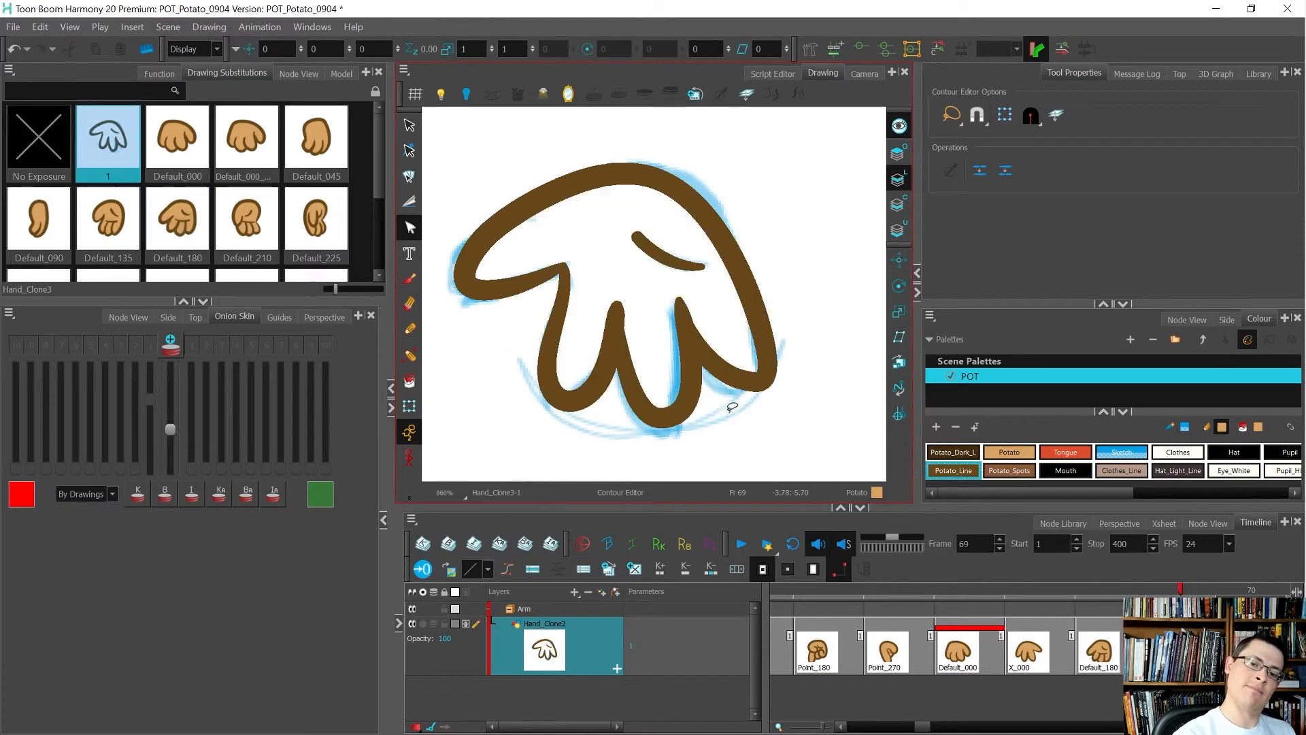
mouse_move(637, 292)
left_mouse_down()
mouse_move(614, 305)
mouse_move(616, 332)
left_mouse_up()
left_click(640, 297)
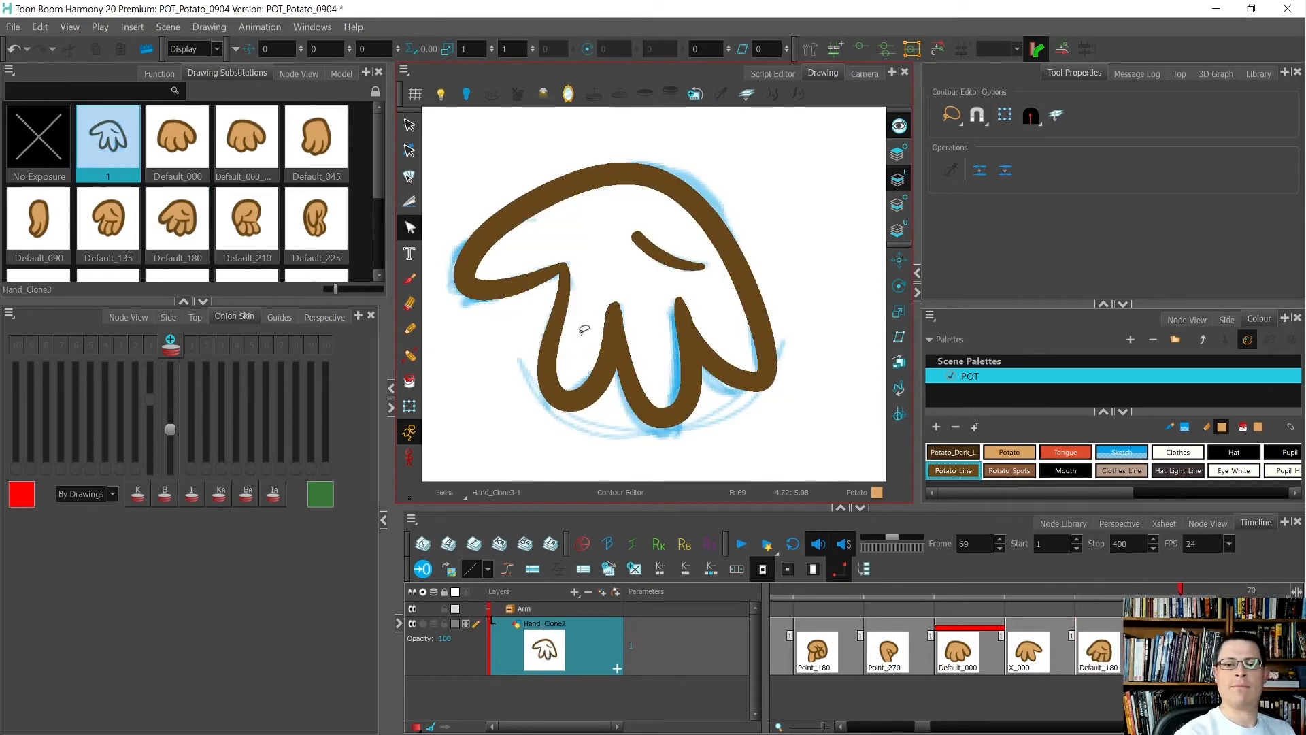
key("comma")
key("period")
key("comma")
key("period")
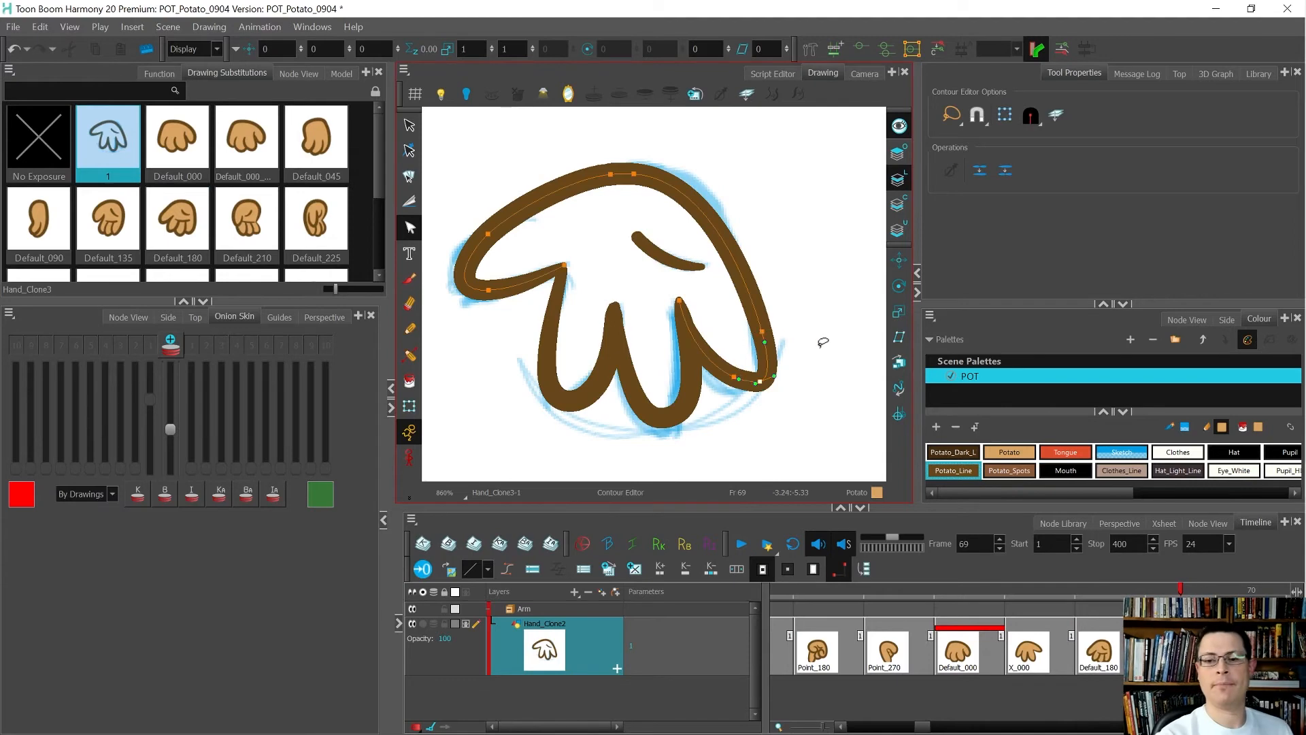
Shorten the outer finger by shifting its contour points toward the palm and deleting the extra point at its tip.
left_click(761, 324)
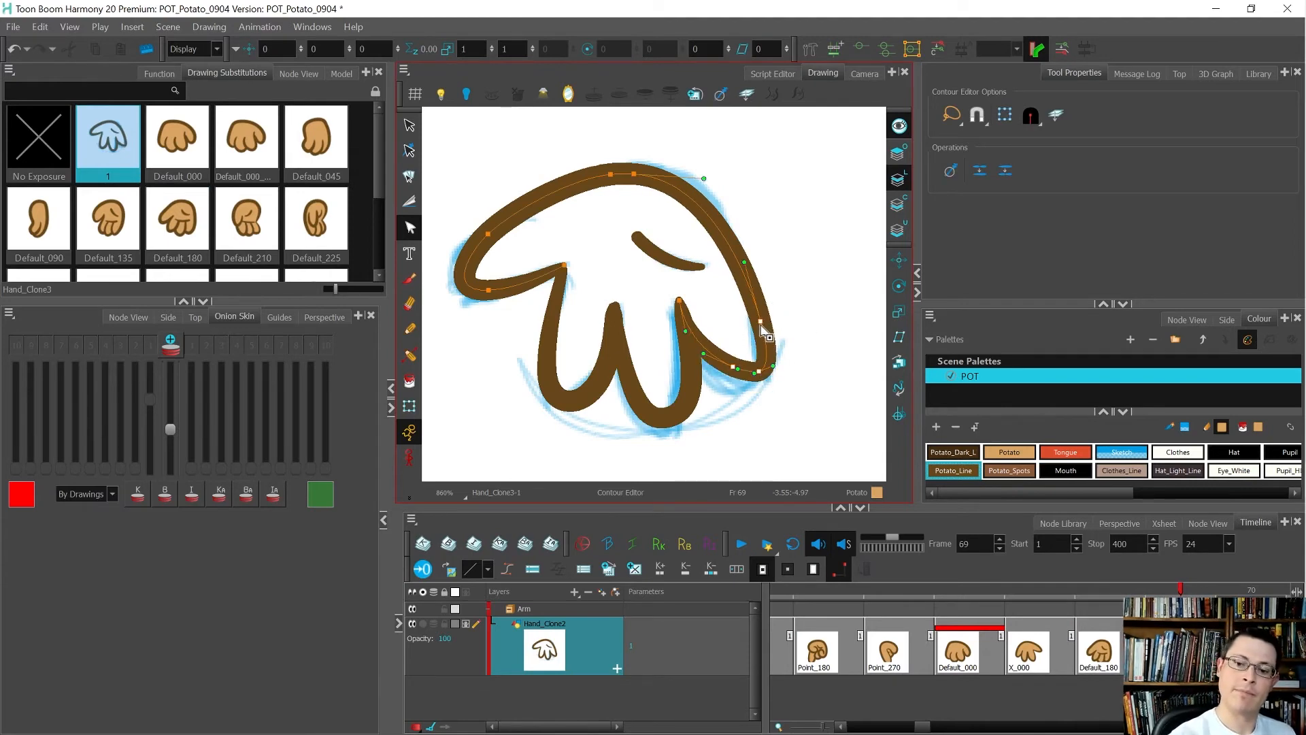
mouse_move(760, 323)
left_mouse_down()
mouse_move(751, 261)
mouse_move(792, 297)
mouse_move(739, 266)
mouse_move(787, 399)
left_mouse_up()
key("Delete")
left_click(692, 335)
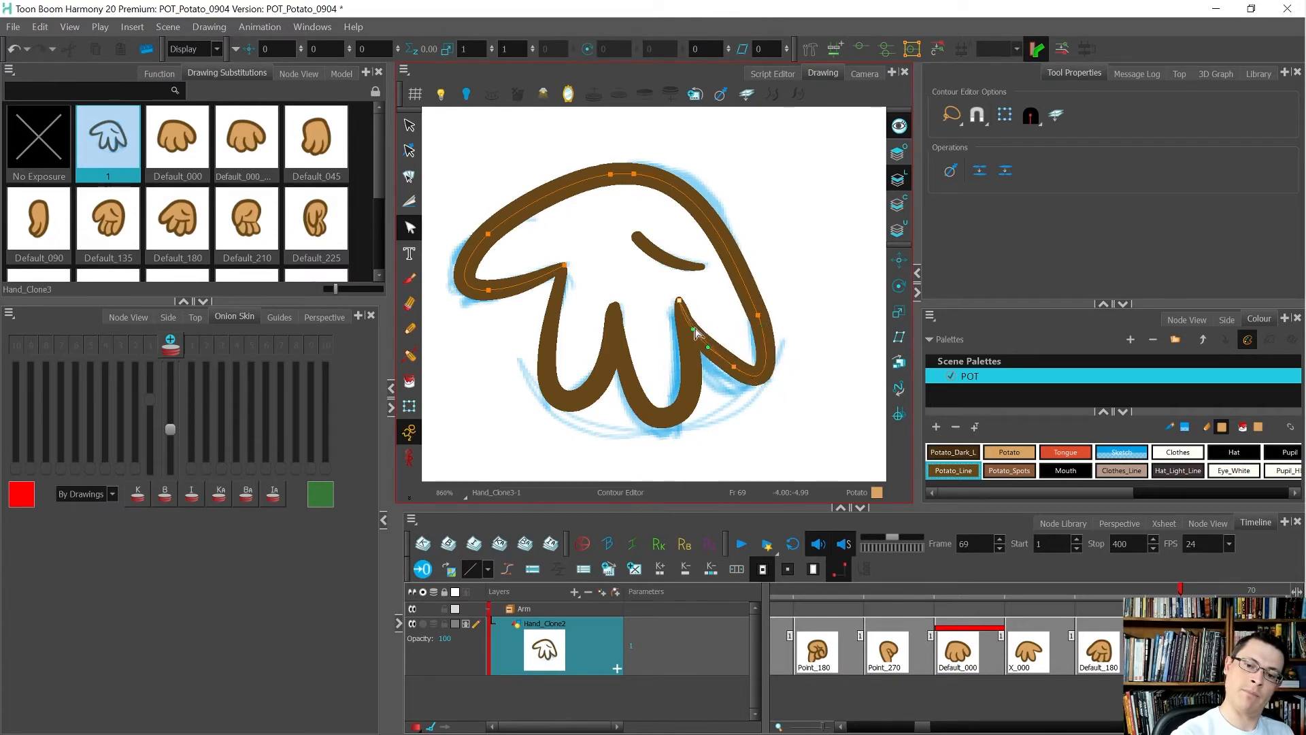
left_click(735, 367)
left_click_drag(763, 326, 767, 322)
left_click(796, 329)
Round off the outer fingertip's contour and flip against the neighbouring drawing to check its shape.
key("f")
key("g")
left_click(779, 363)
left_click_drag(787, 411, 776, 391)
left_click(801, 356)
key("f")
key("g")
key("f")
key("g")
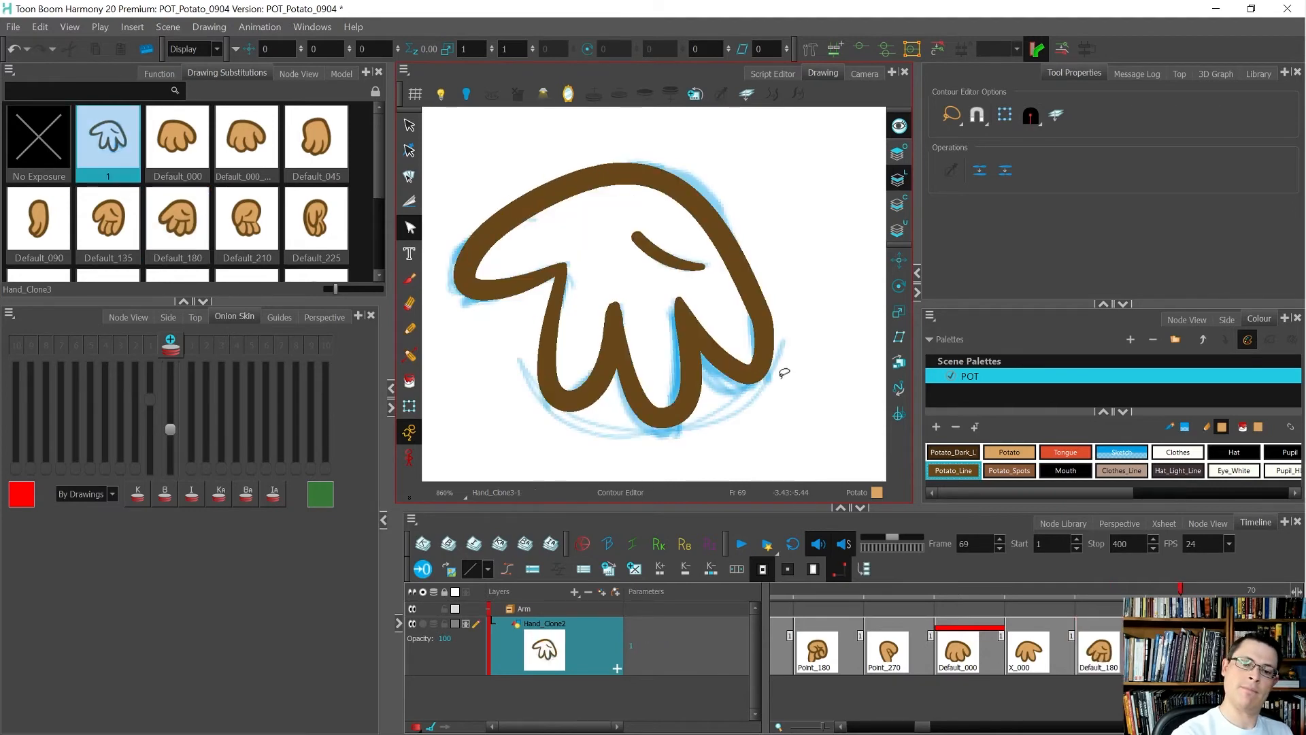
Fill the inside of the spread hand with the Potato swatch.
left_click(1013, 451)
key("alt+i")
left_click(664, 379)
Move the inked and filled hand to the colour art layer and delete the blue rough sketch.
key("alt+s")
left_click(657, 306)
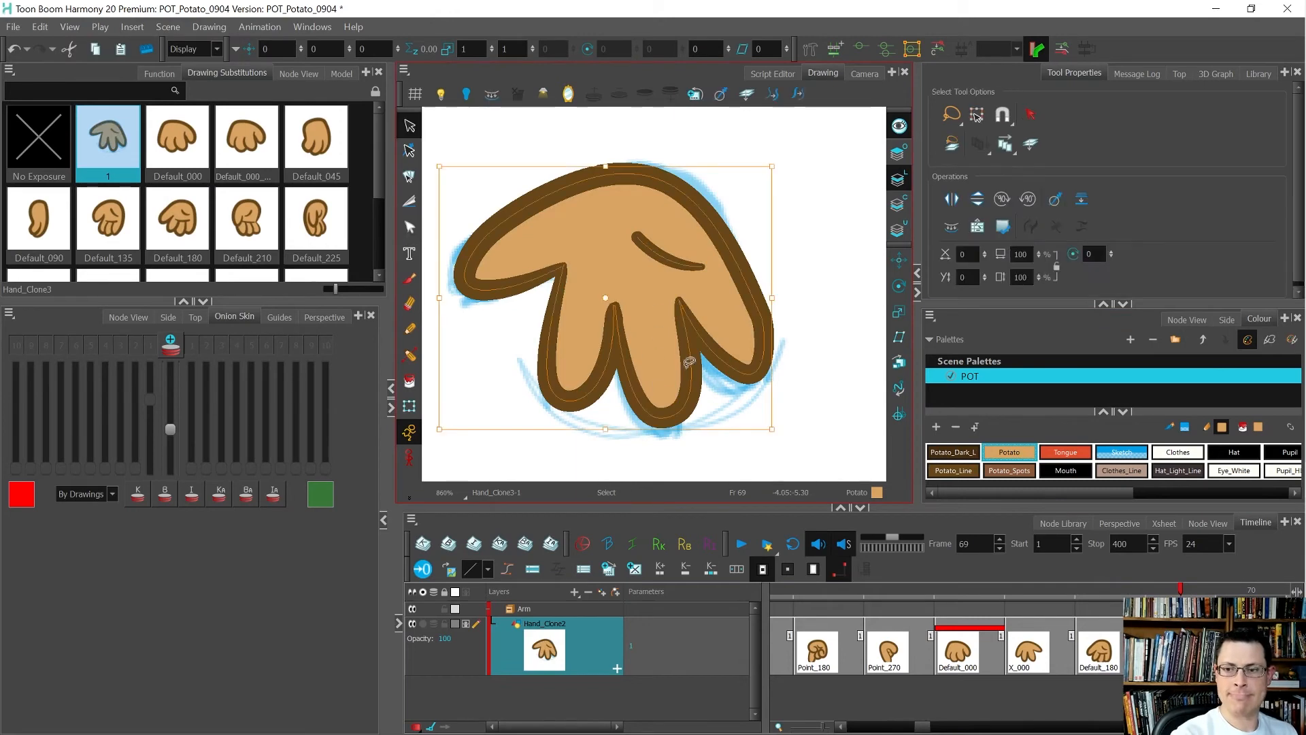
key("Delete")
key("ctrl+a")
key("Delete")
key("ctrl+v")
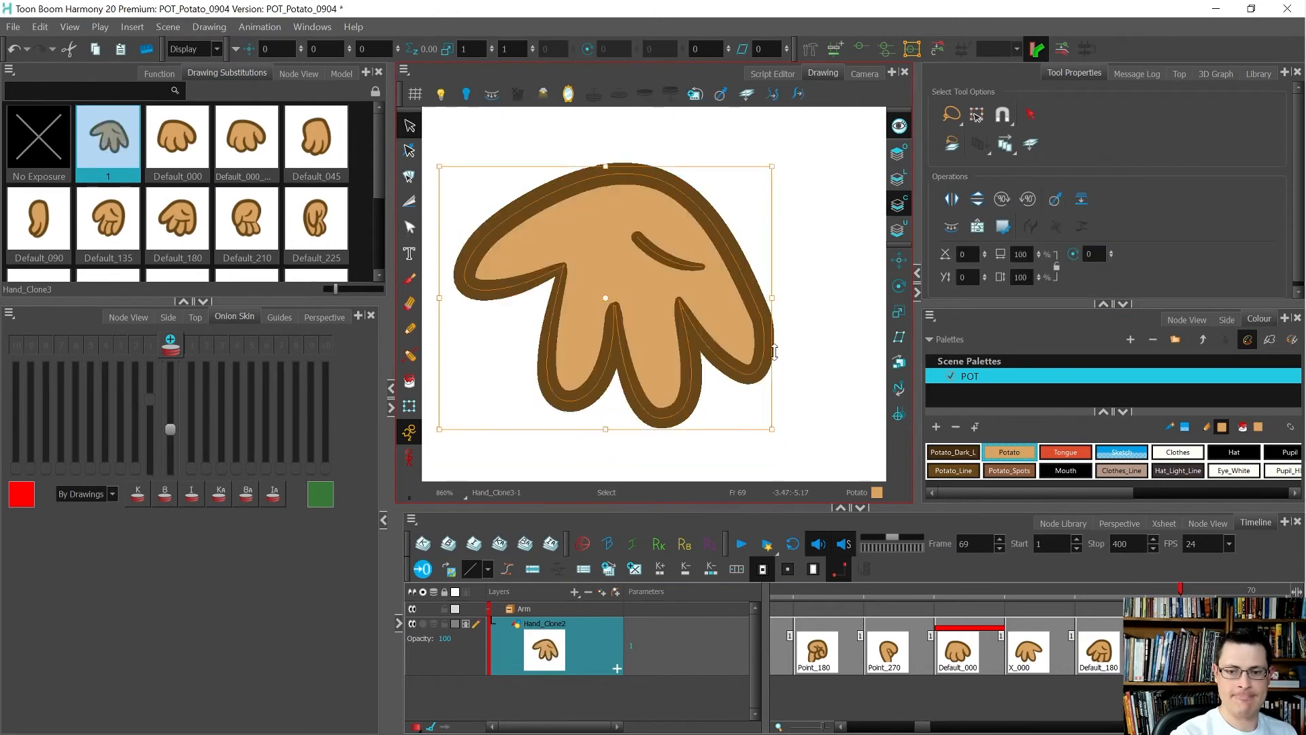
left_click(805, 402)
Flip between Default_180 and the coloured frame 69 hand to compare the two poses.
scroll(793, 411, "down", 5)
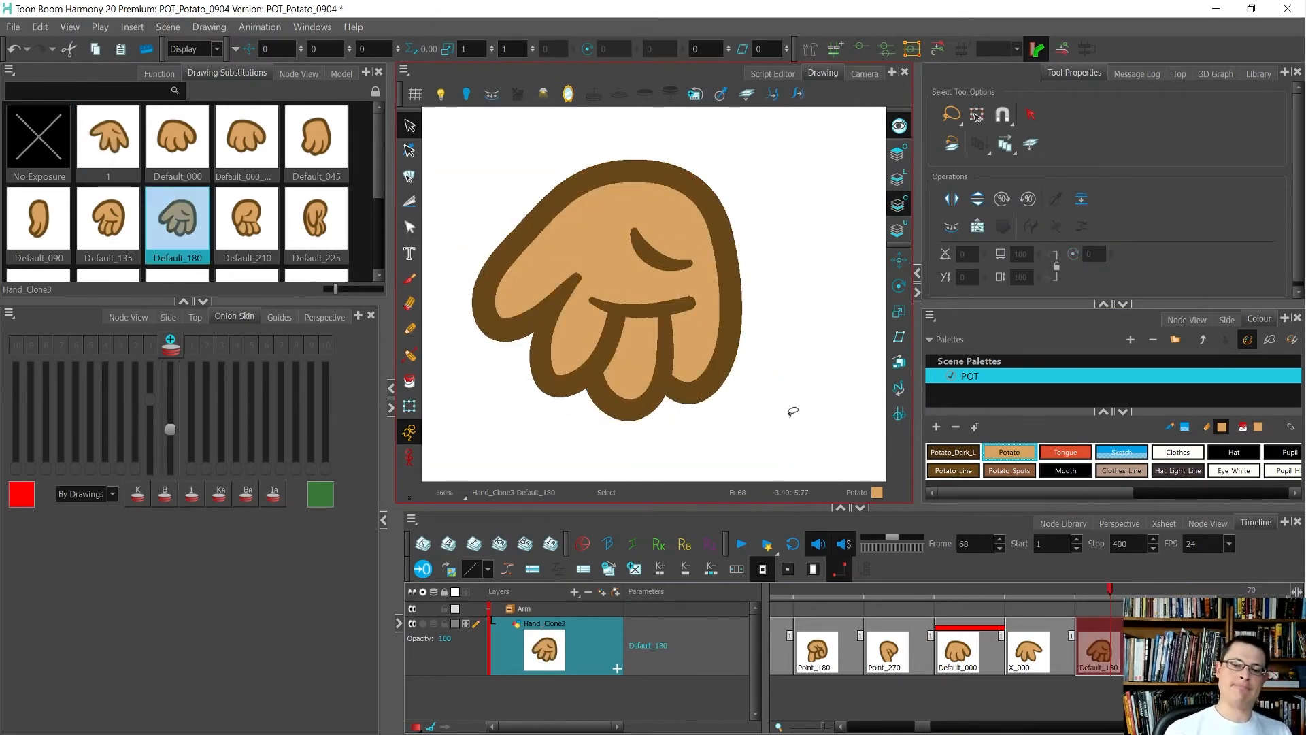
key("comma")
key("period")
key("comma")
key("period")
key("comma")
key("period")
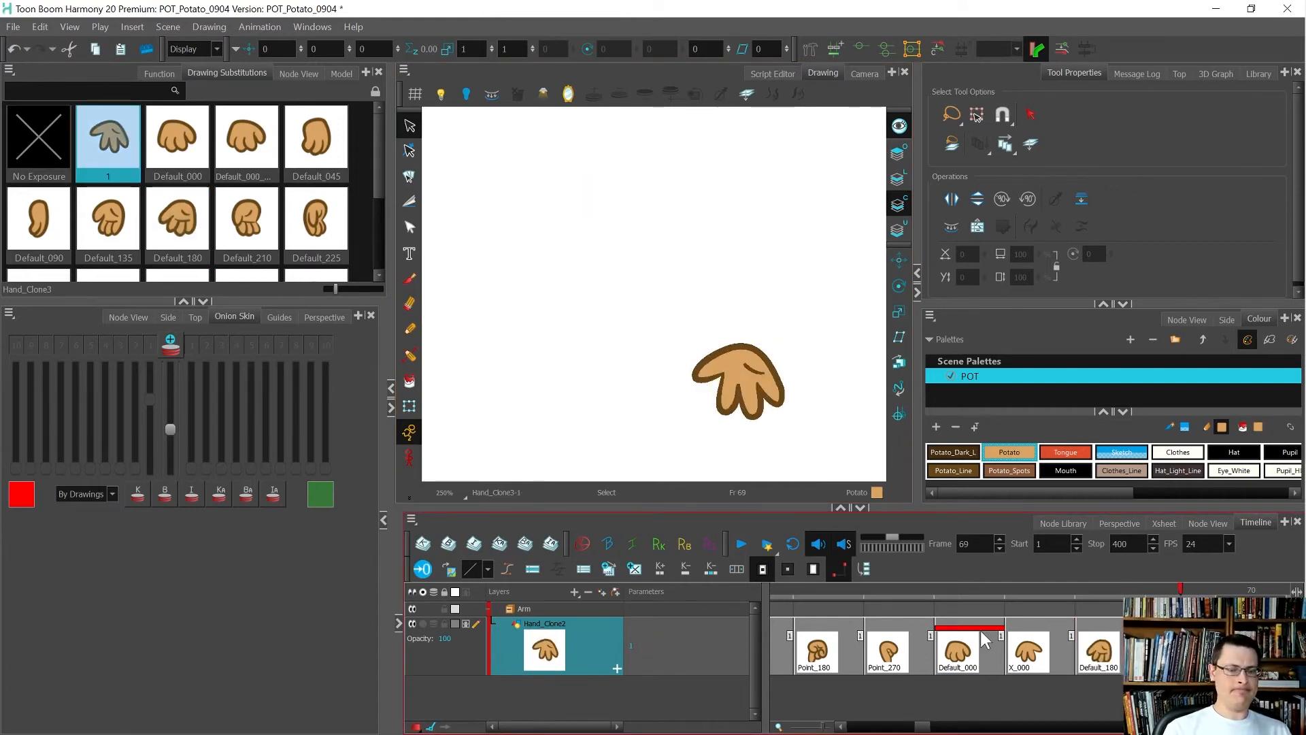
Try to rename the frame 69 drawing as X_180.
key("ctrl+d")
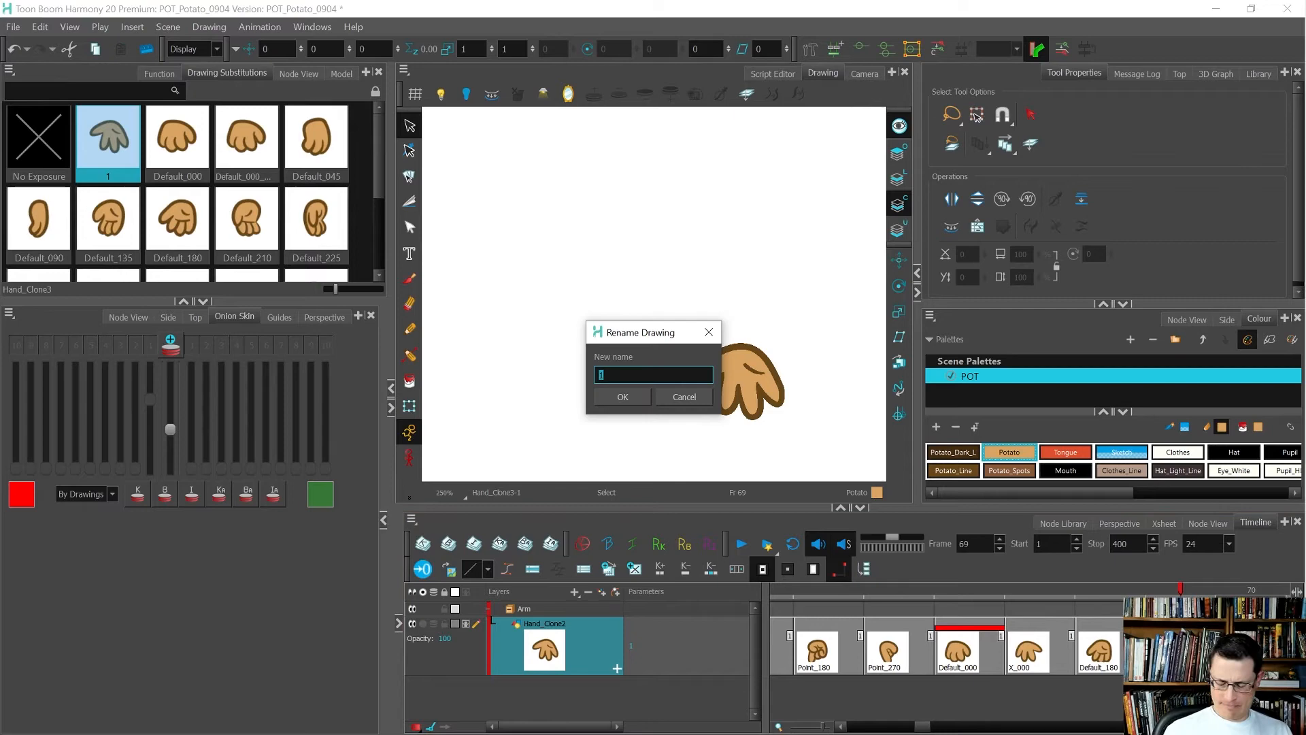
type("X_180")
key("Return")
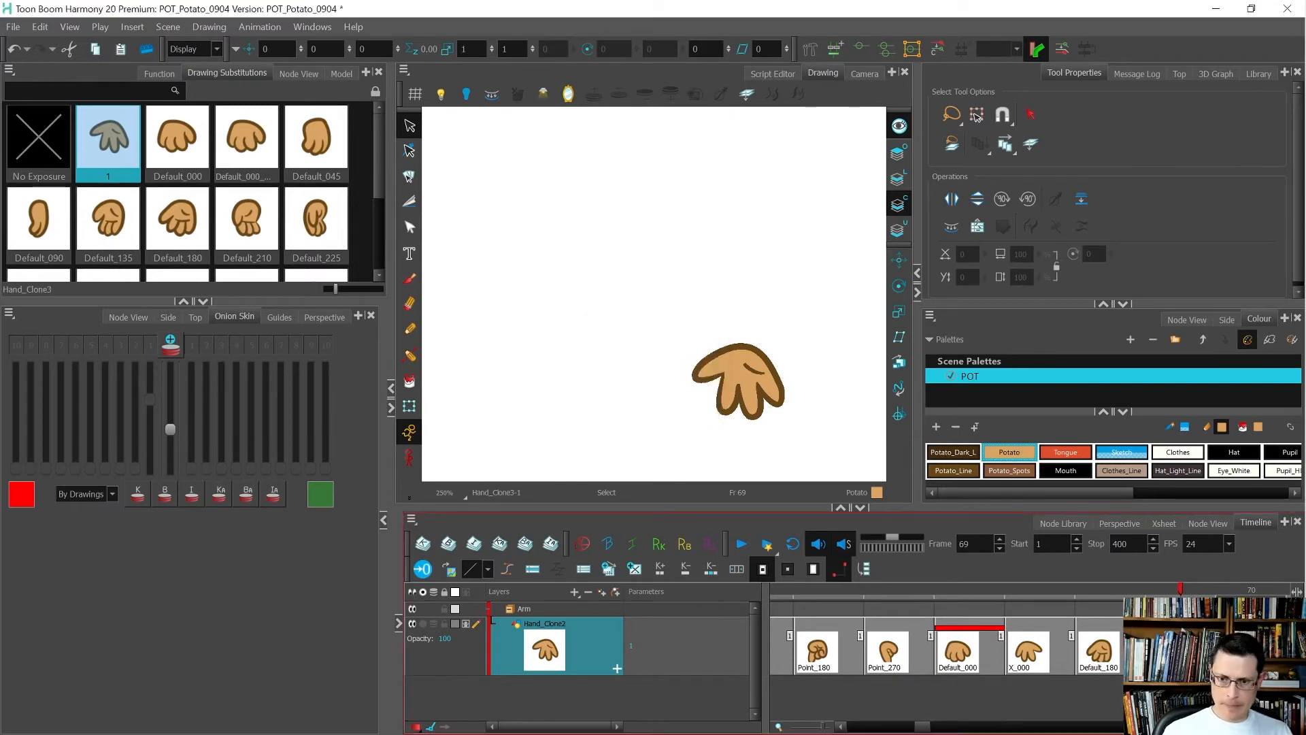
left_click(744, 398)
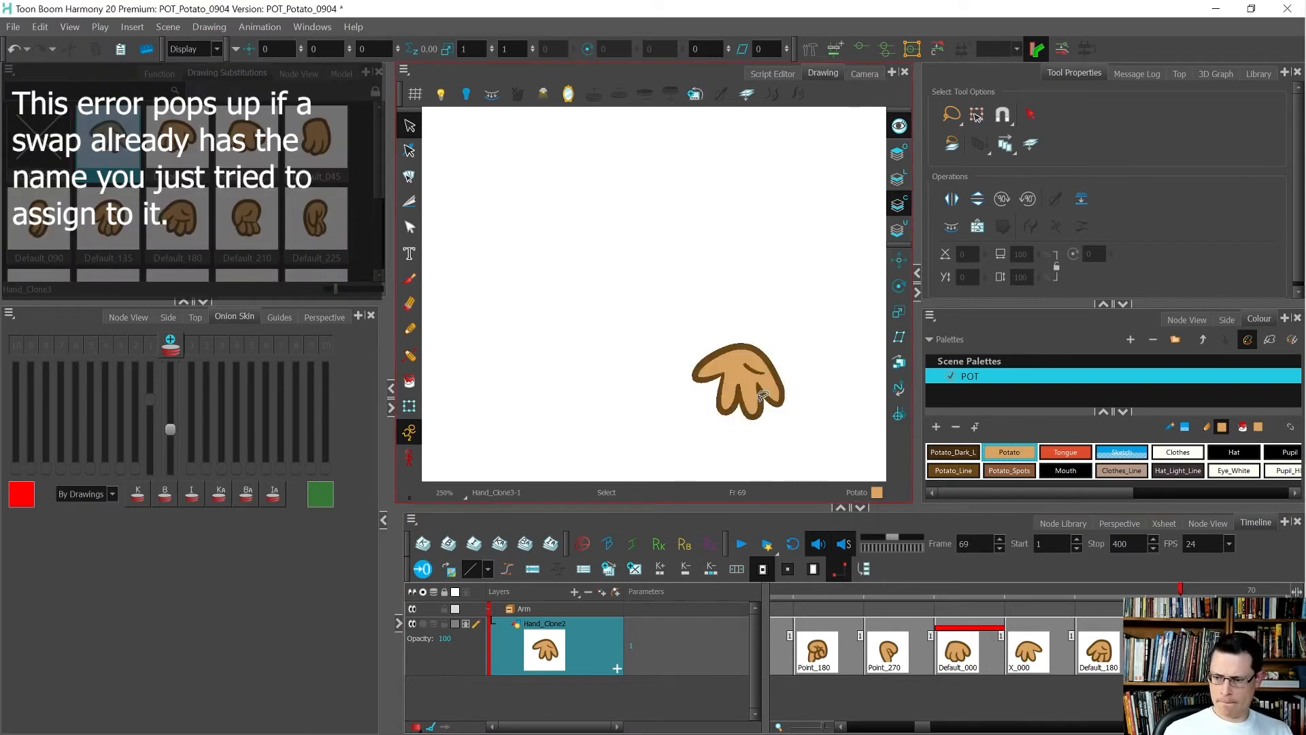
Find the existing X_180 drawing at frame 57 and rename it as Default_270.
scroll(292, 232, "down", 3)
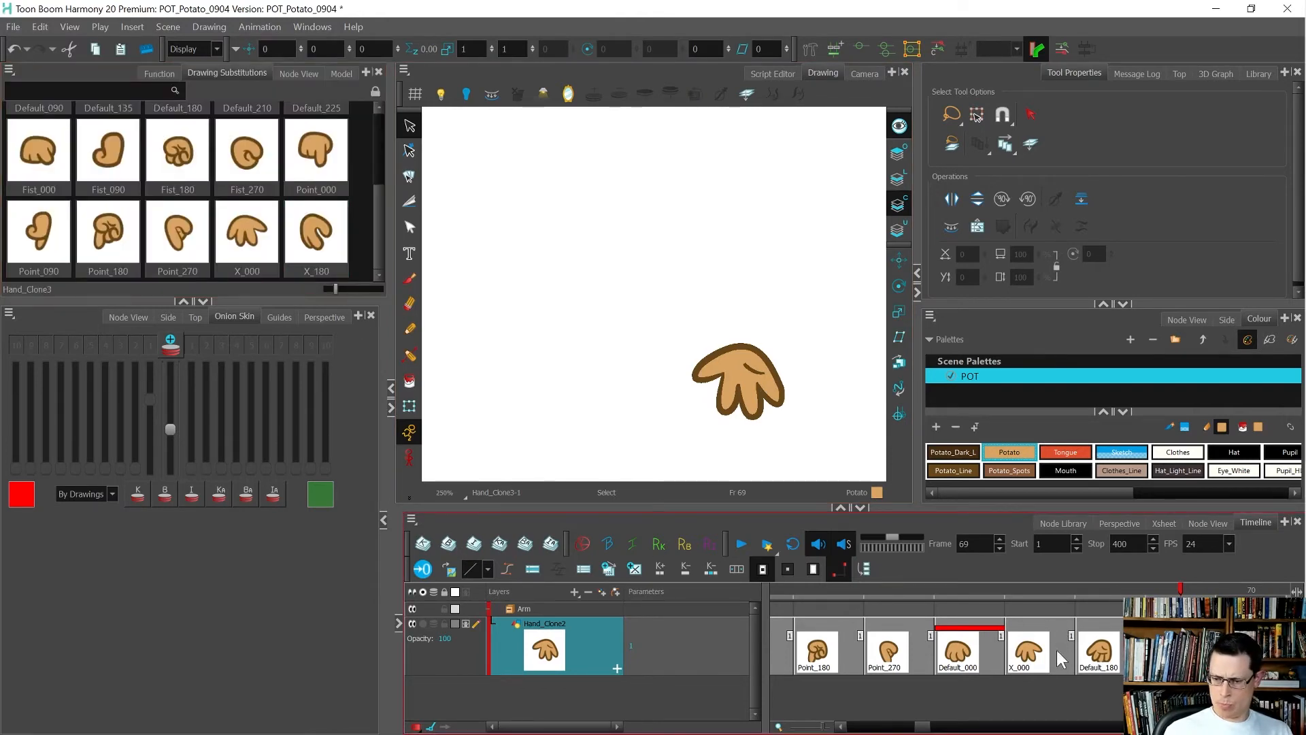
scroll(912, 674, "up", 5)
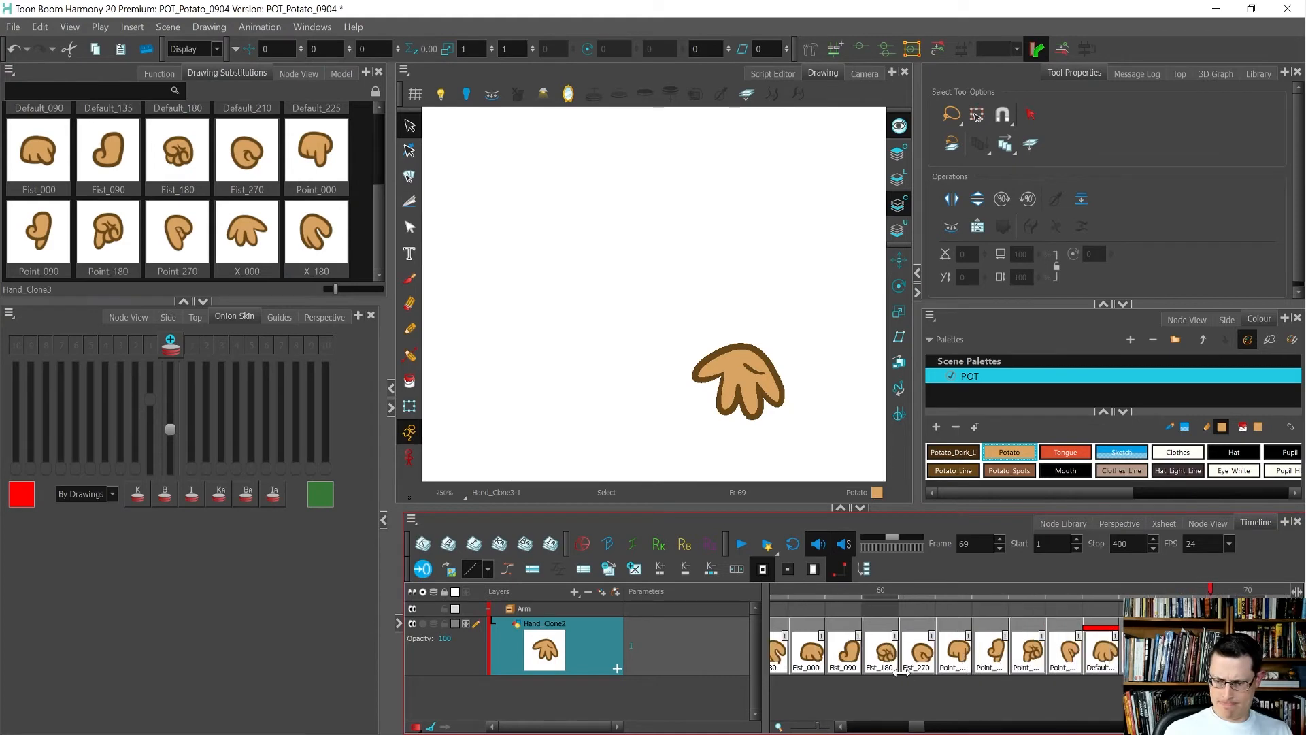
scroll(912, 670, "up", 2)
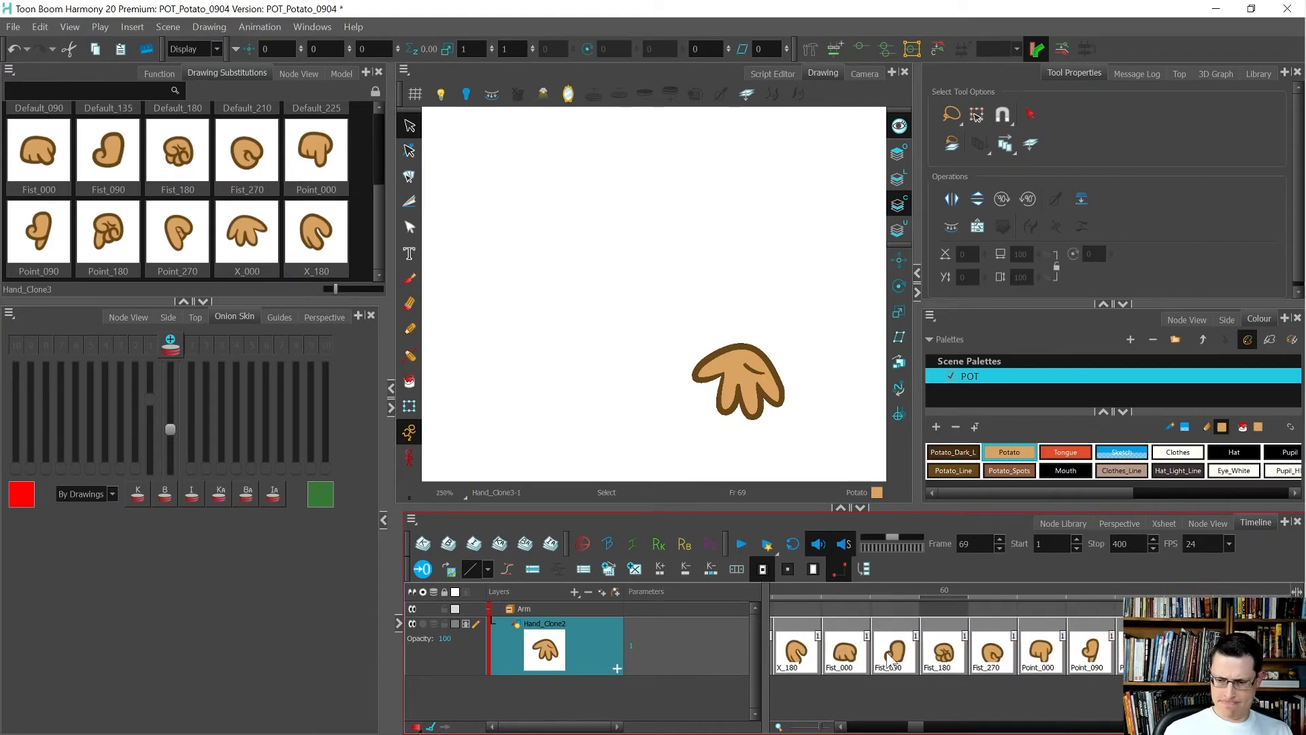
left_click(807, 660)
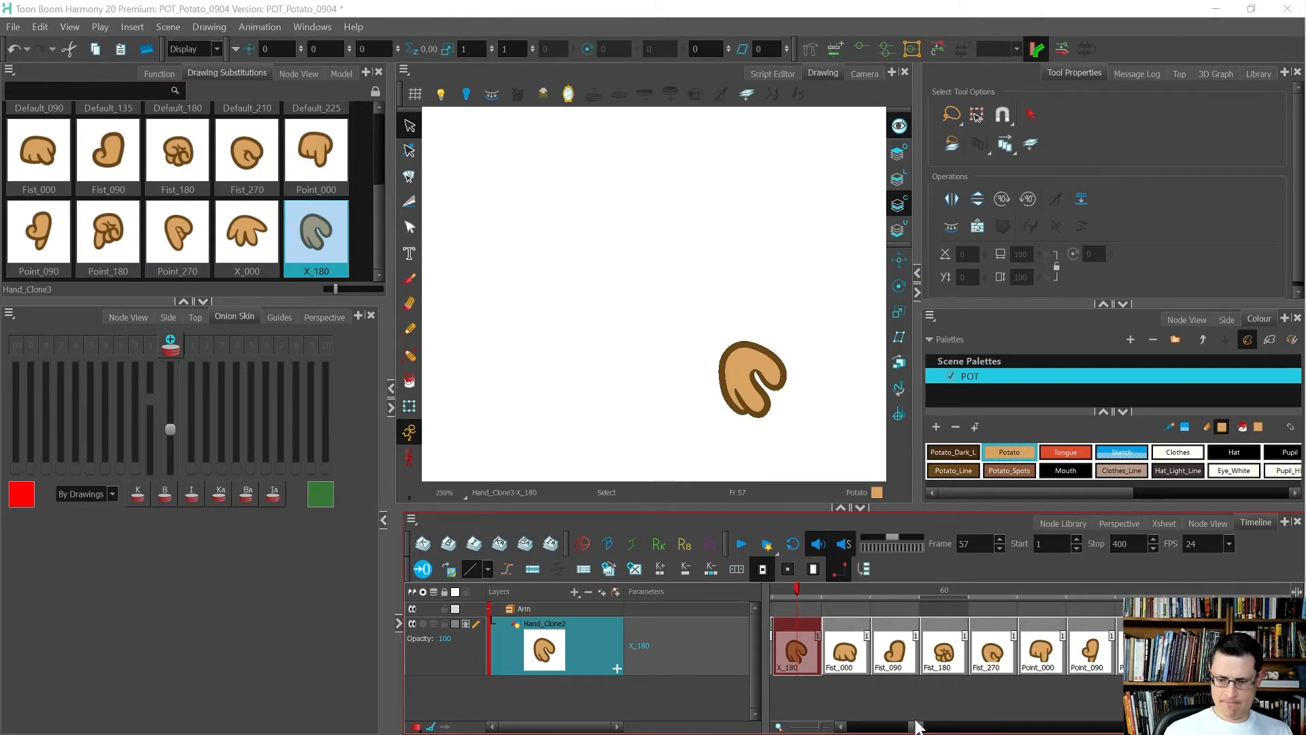
left_click_drag(917, 726, 898, 728)
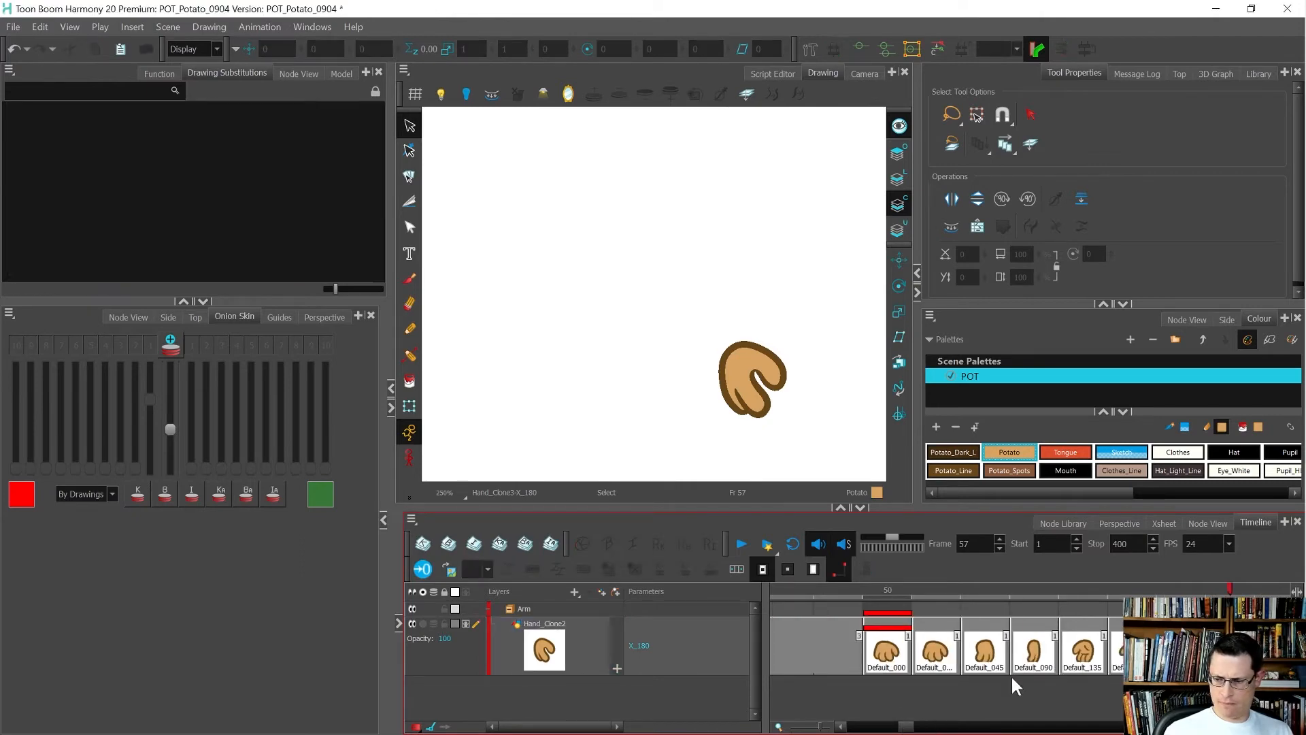
key("ctrl+d")
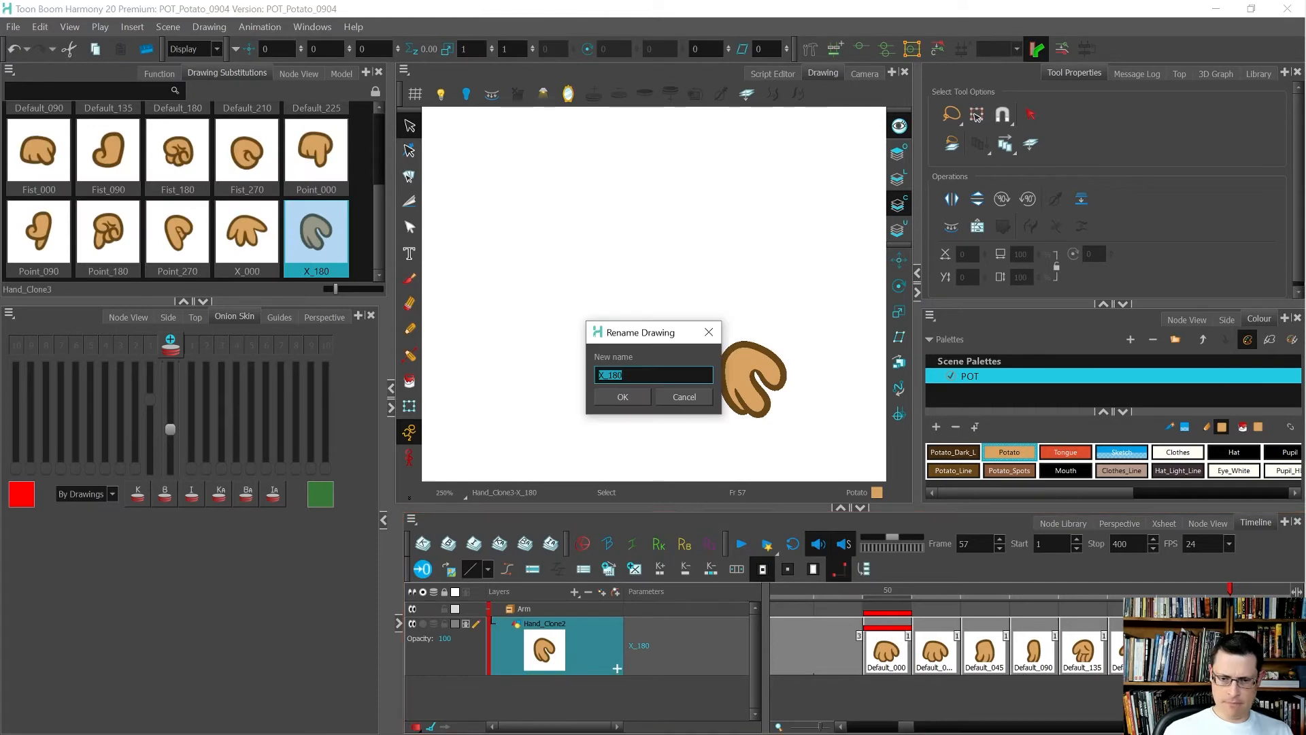
type("Default_2")
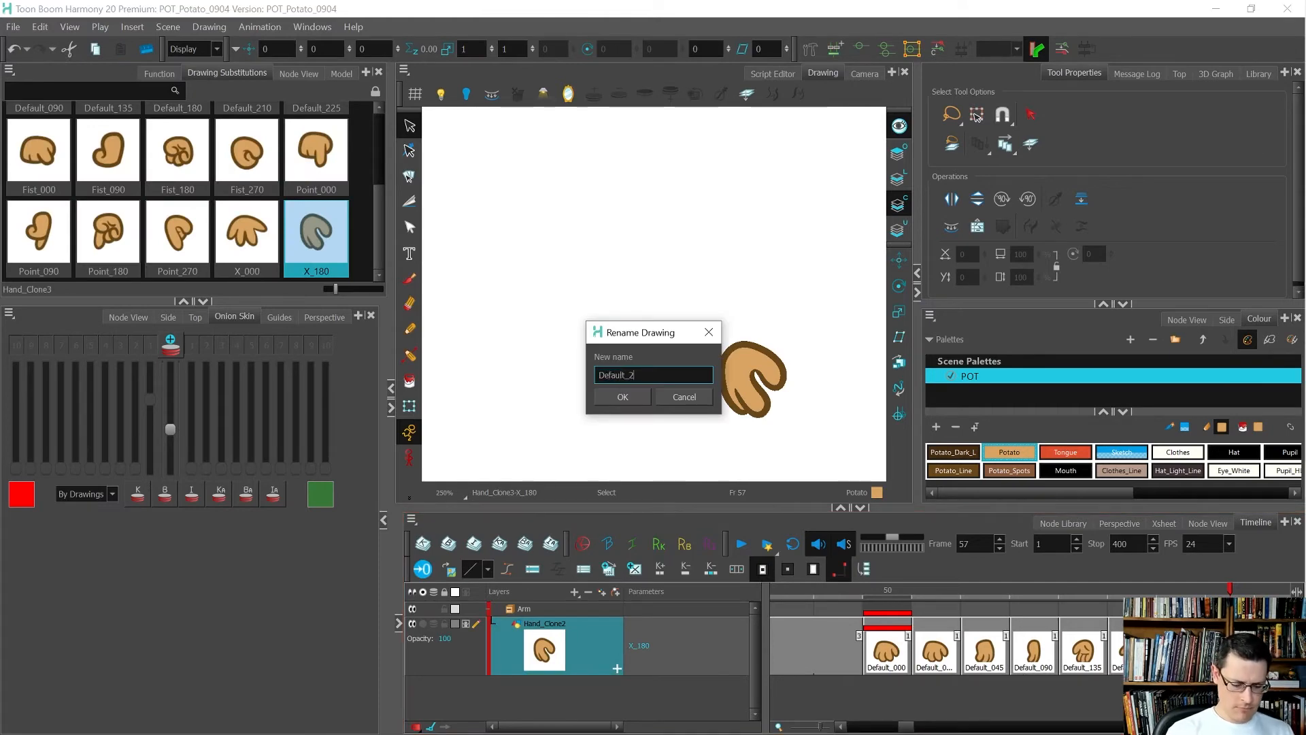
type("70")
key("Return")
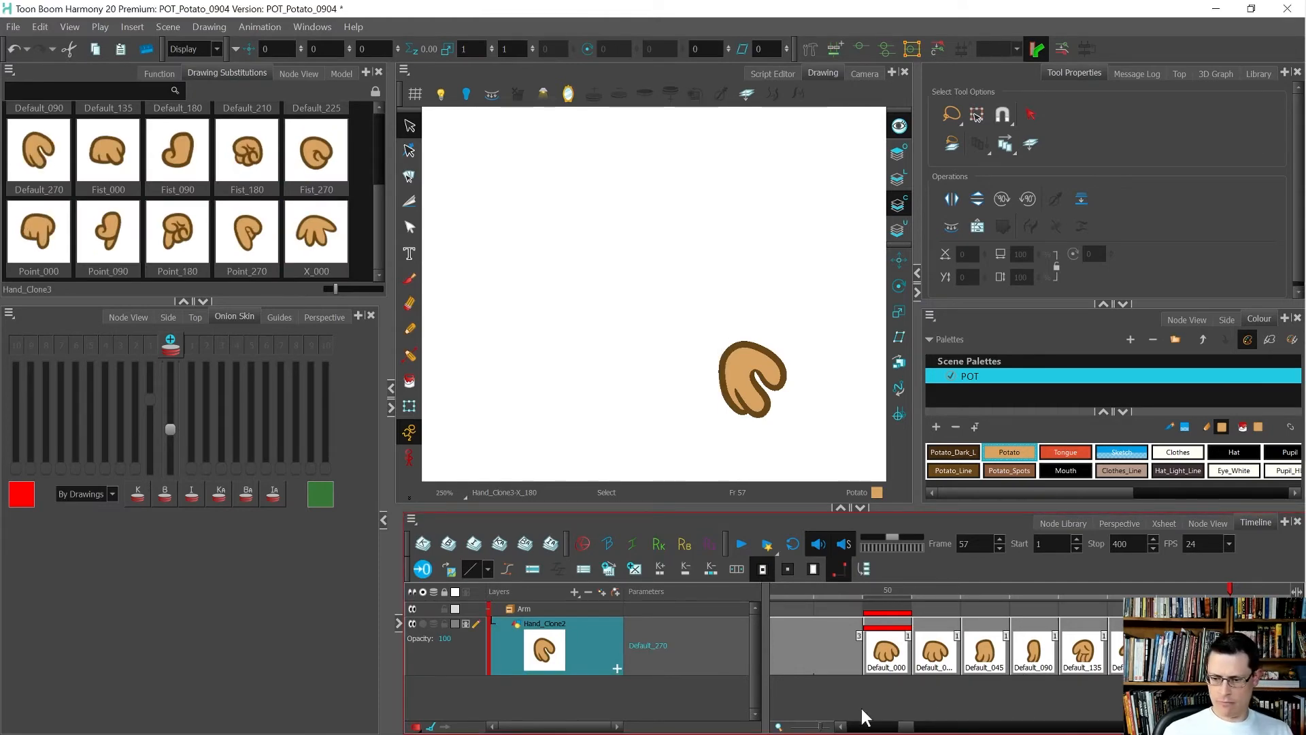
Return to the spread-finger palm drawing at frame 69 and rename it as X_180.
left_click_drag(905, 727, 927, 727)
left_click(1117, 646)
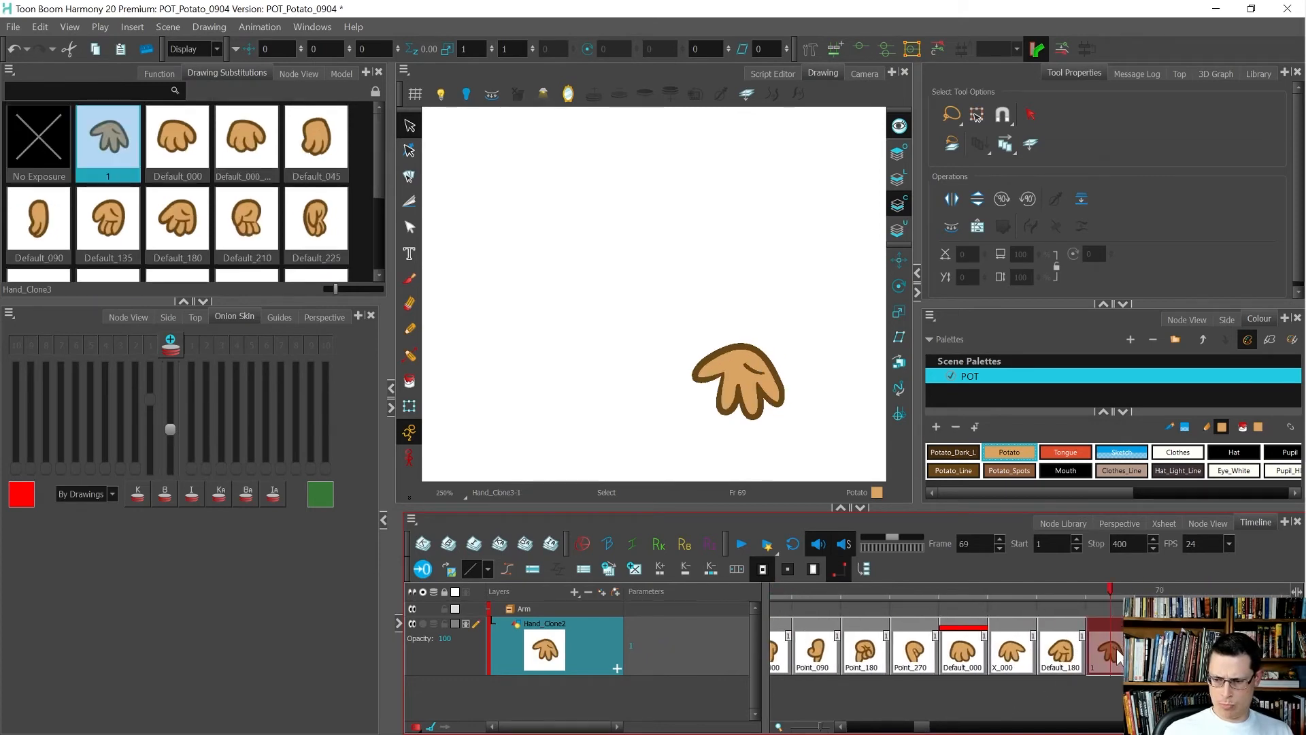
key("ctrl+d")
type("X_1780")
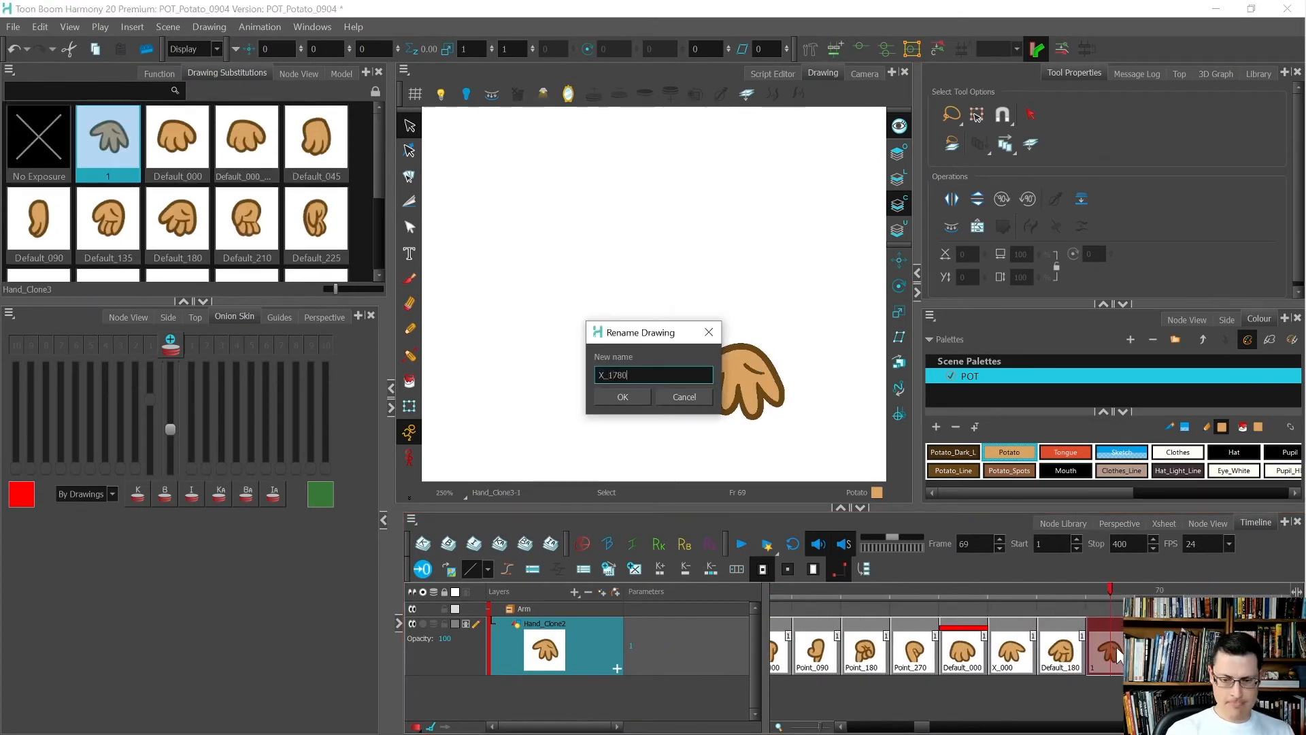
key("BackSpace")
key("BackSpace")
key("BackSpace")
type("80")
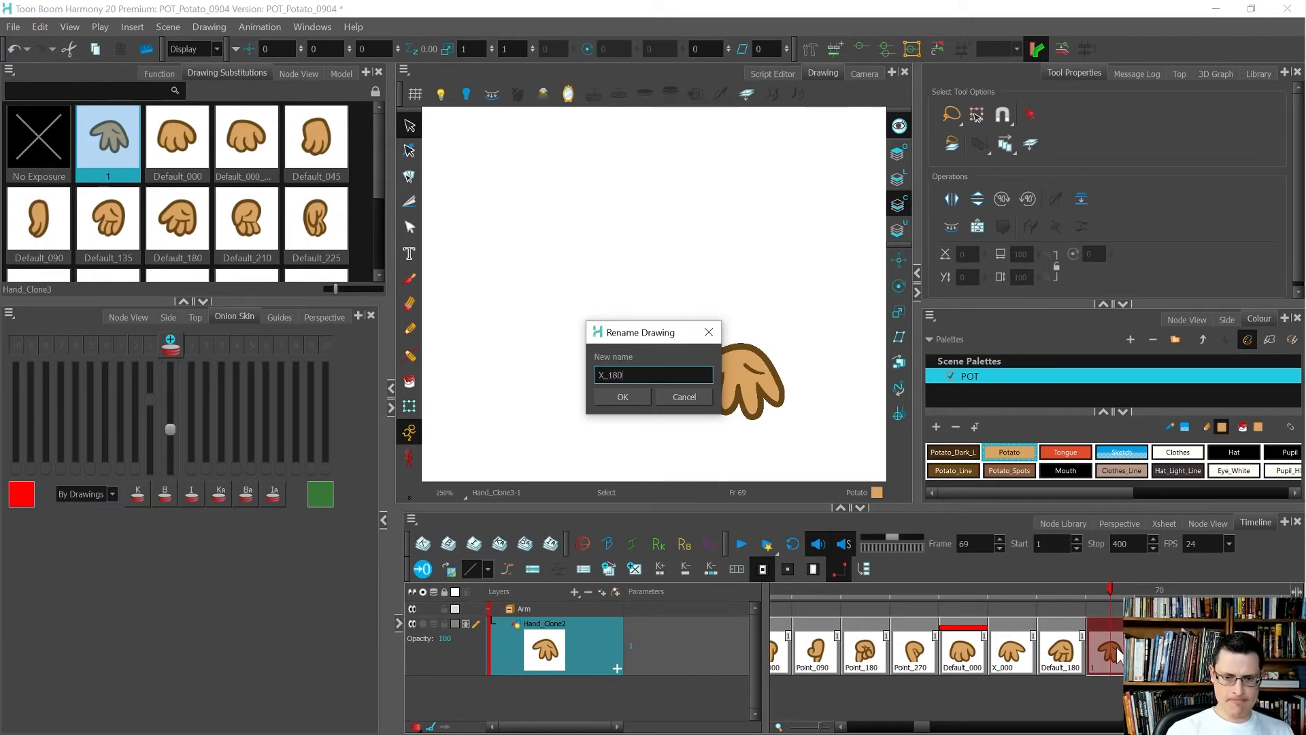
key("Return")
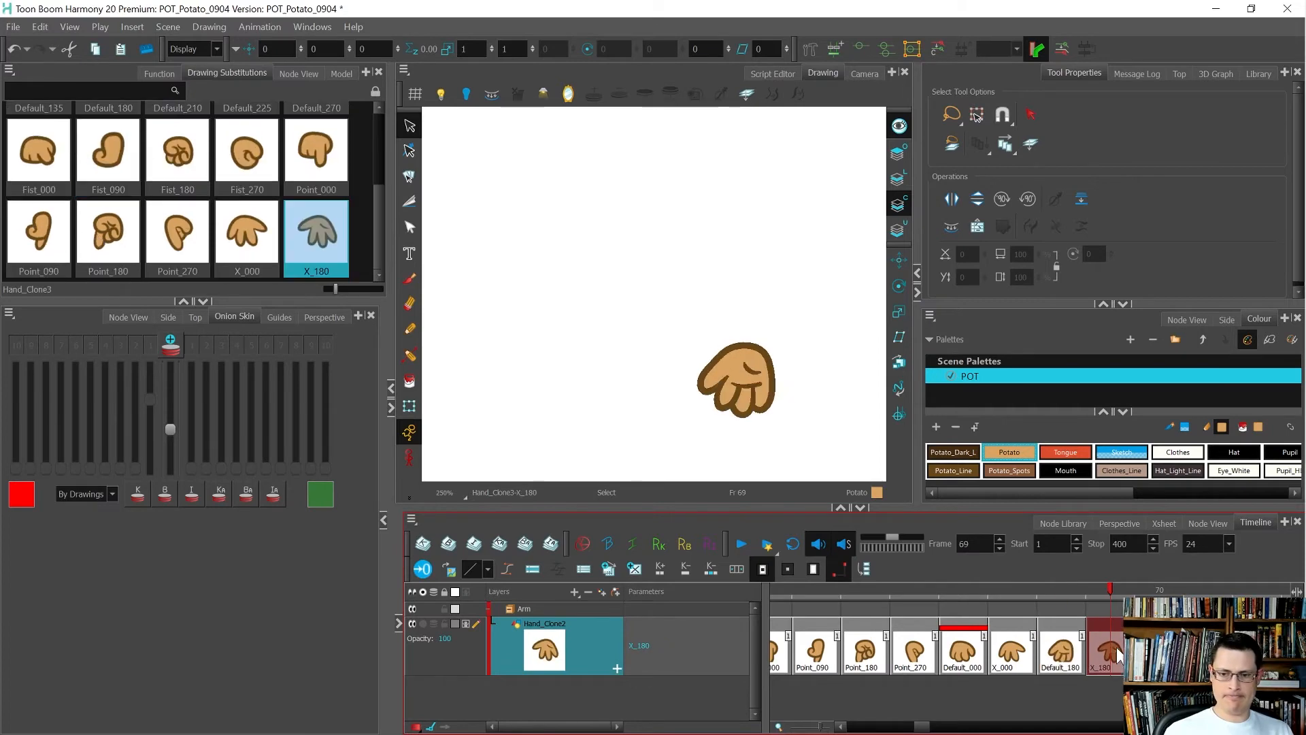
Move the X_180 art to the line art layer and shorten the palm crease at its outer end with the Contour Editor.
scroll(780, 361, "up", 3)
key("comma")
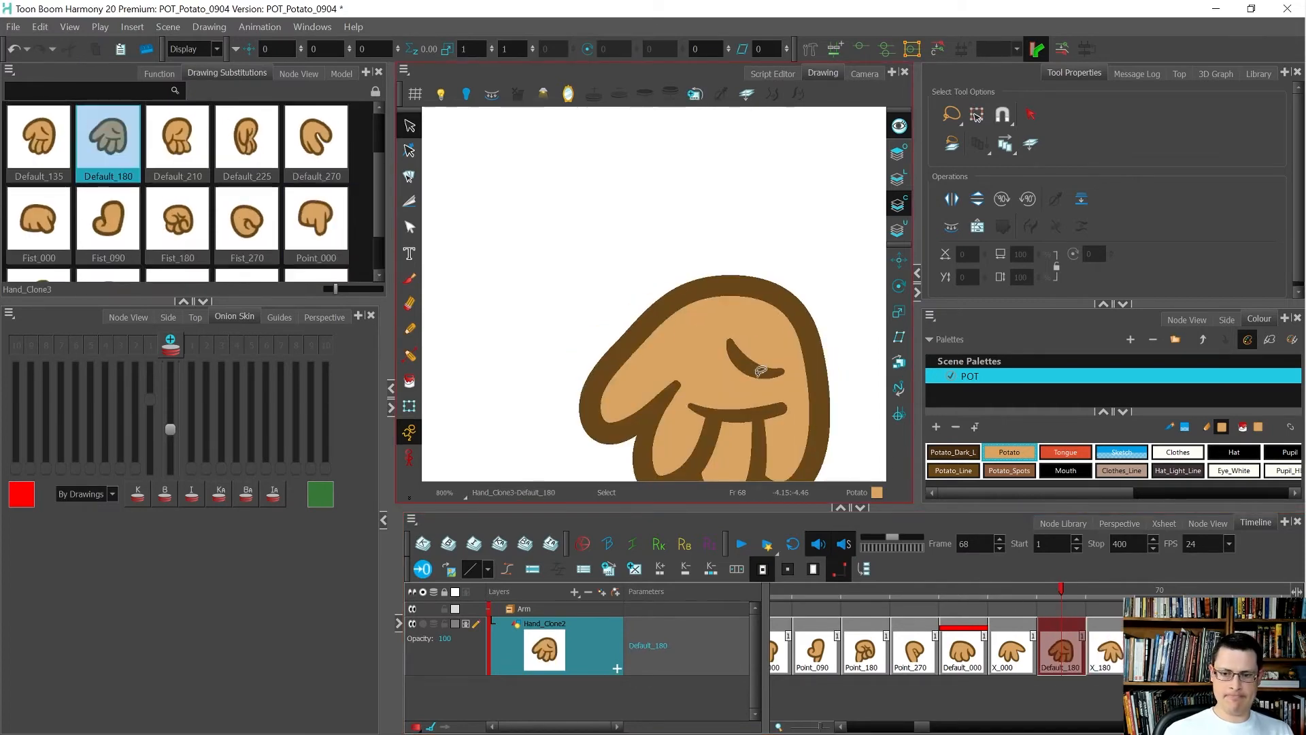
key("period")
key("alt+q")
left_click(779, 372)
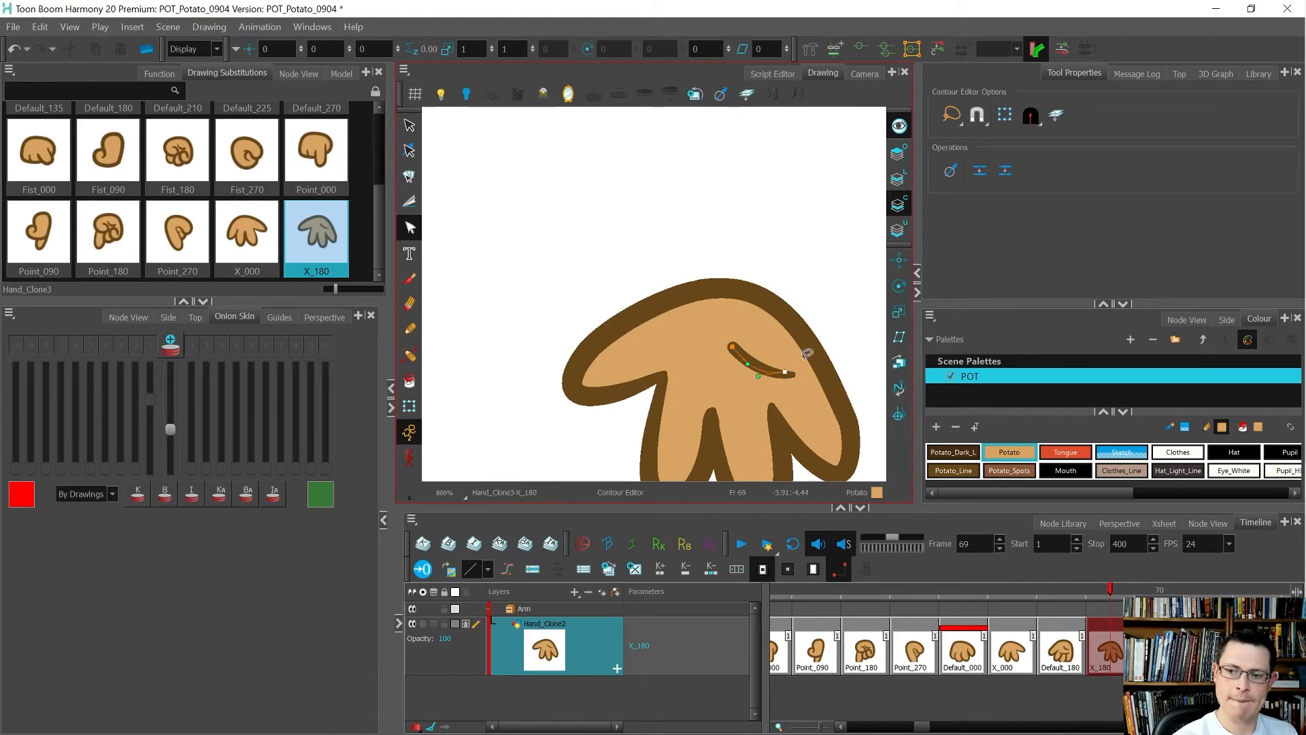
key("alt+s")
key("ctrl+a")
left_click(811, 245)
key("alt+q")
left_click(790, 376)
left_click_drag(788, 374, 783, 370)
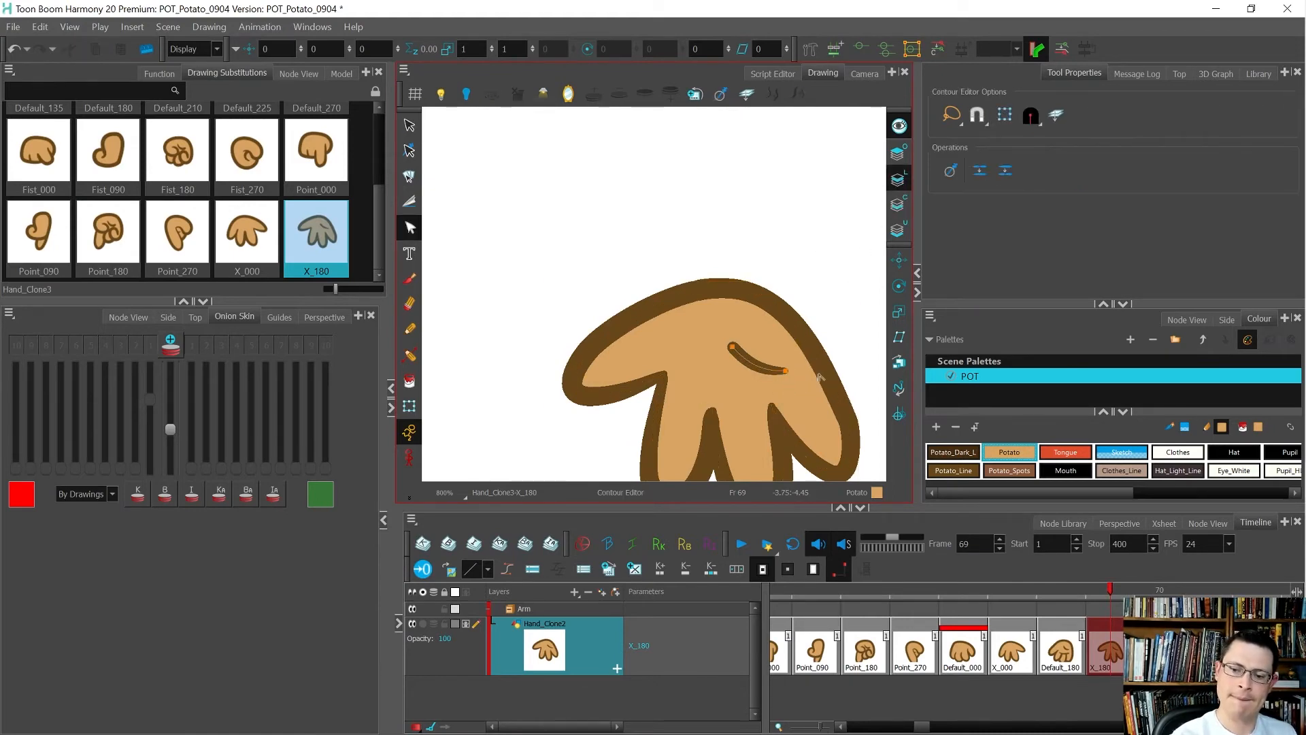
Compare the X_180 hand with the preceding hand drawing by alternating between frames 68 and 69.
key("comma")
key("period")
key("comma")
key("period")
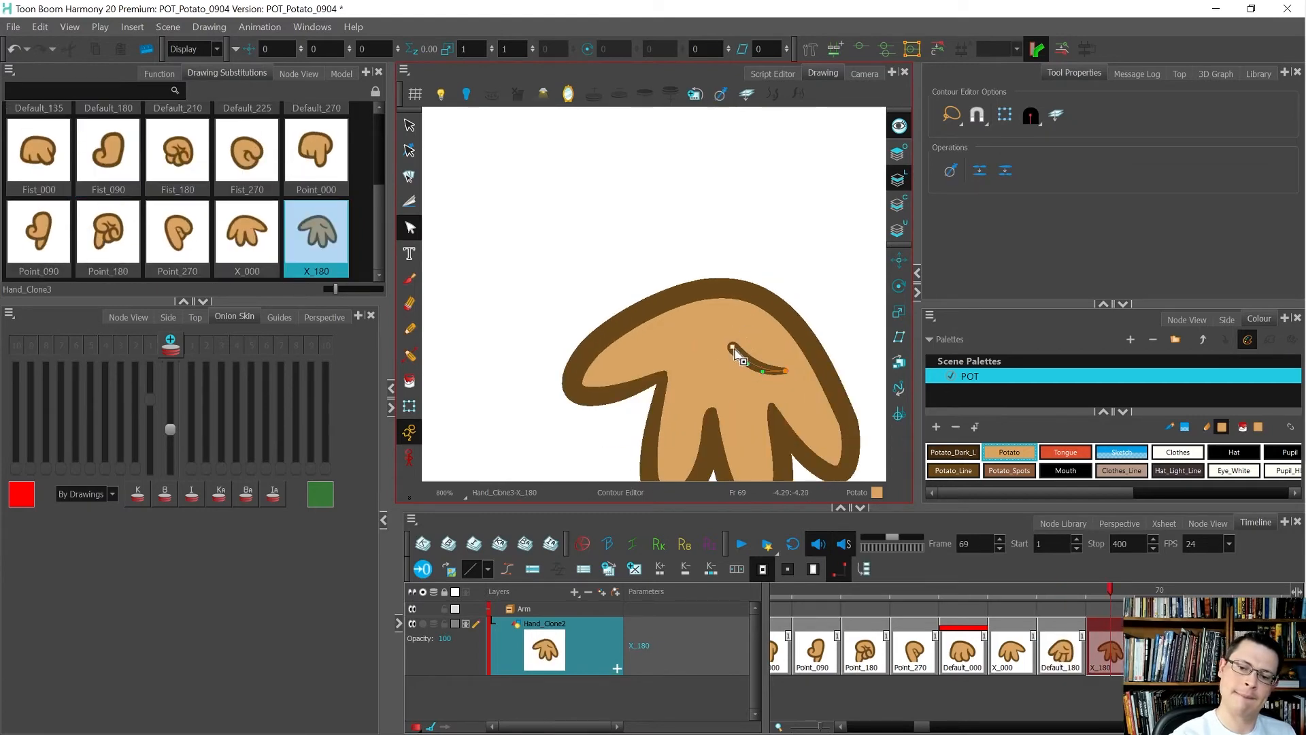
key("comma")
key("period")
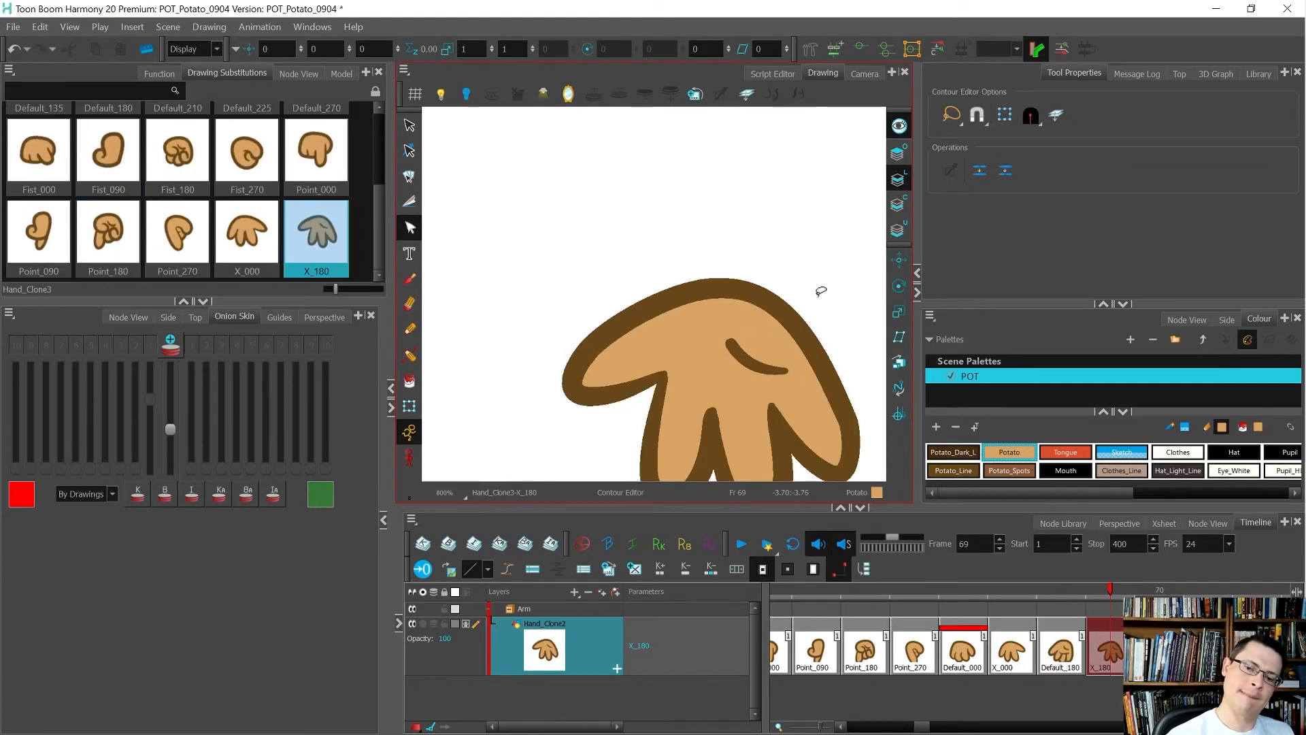
key("comma")
key("period")
scroll(819, 296, "down", 6)
key("comma")
key("period")
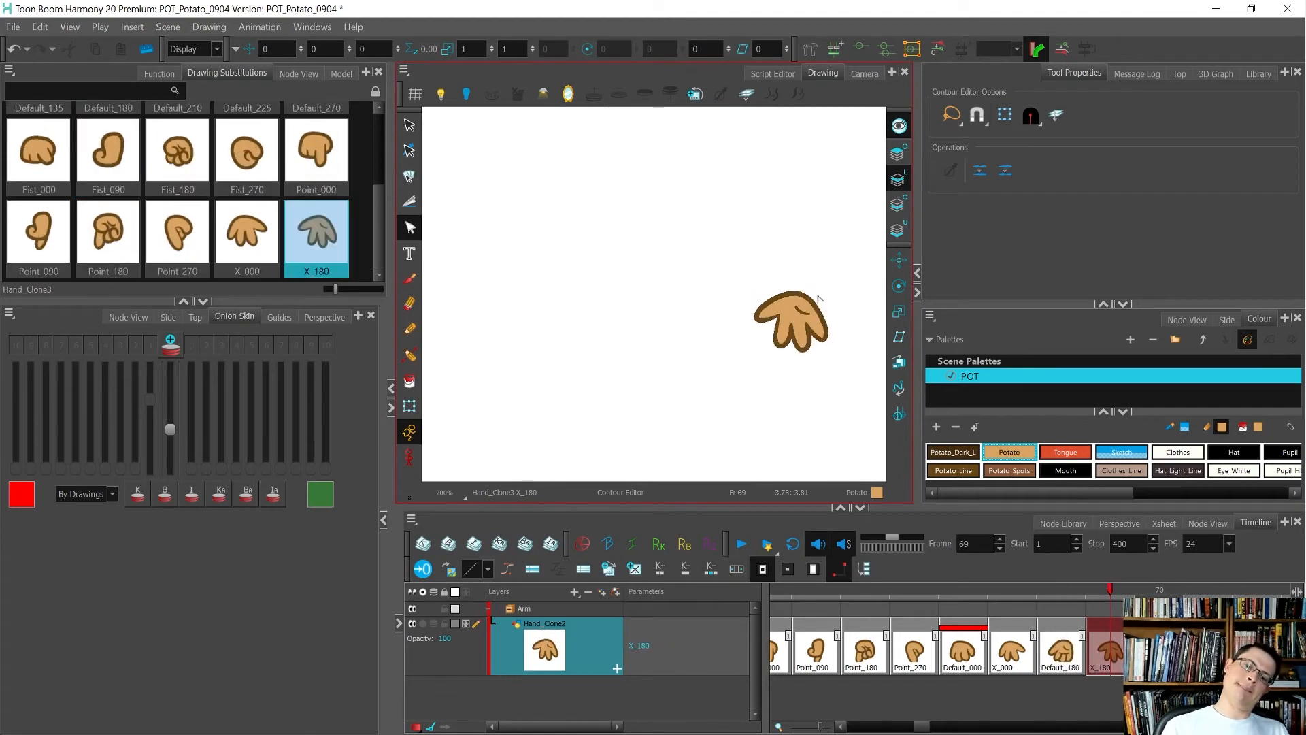
Switch to Windows Photo Viewer, consult the hand chart at full size, and return to the Harmony scene.
key("alt+Tab")
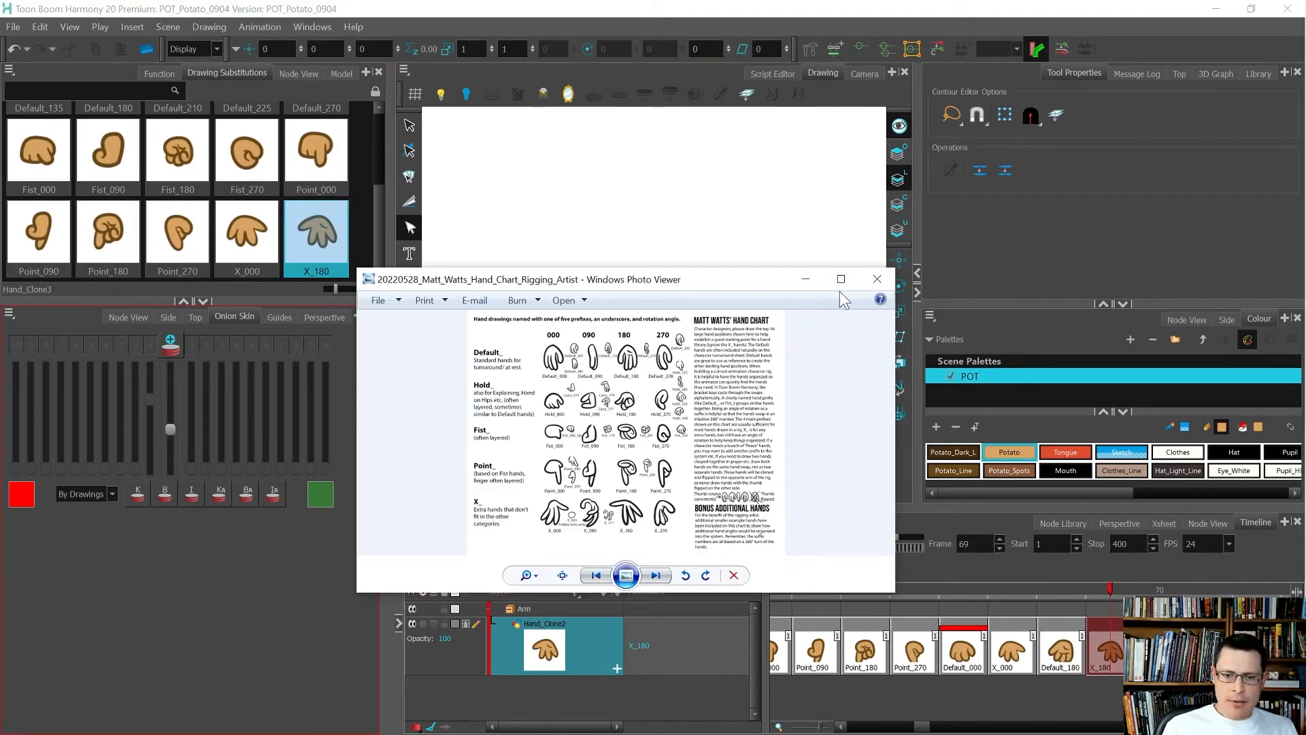
left_click(840, 280)
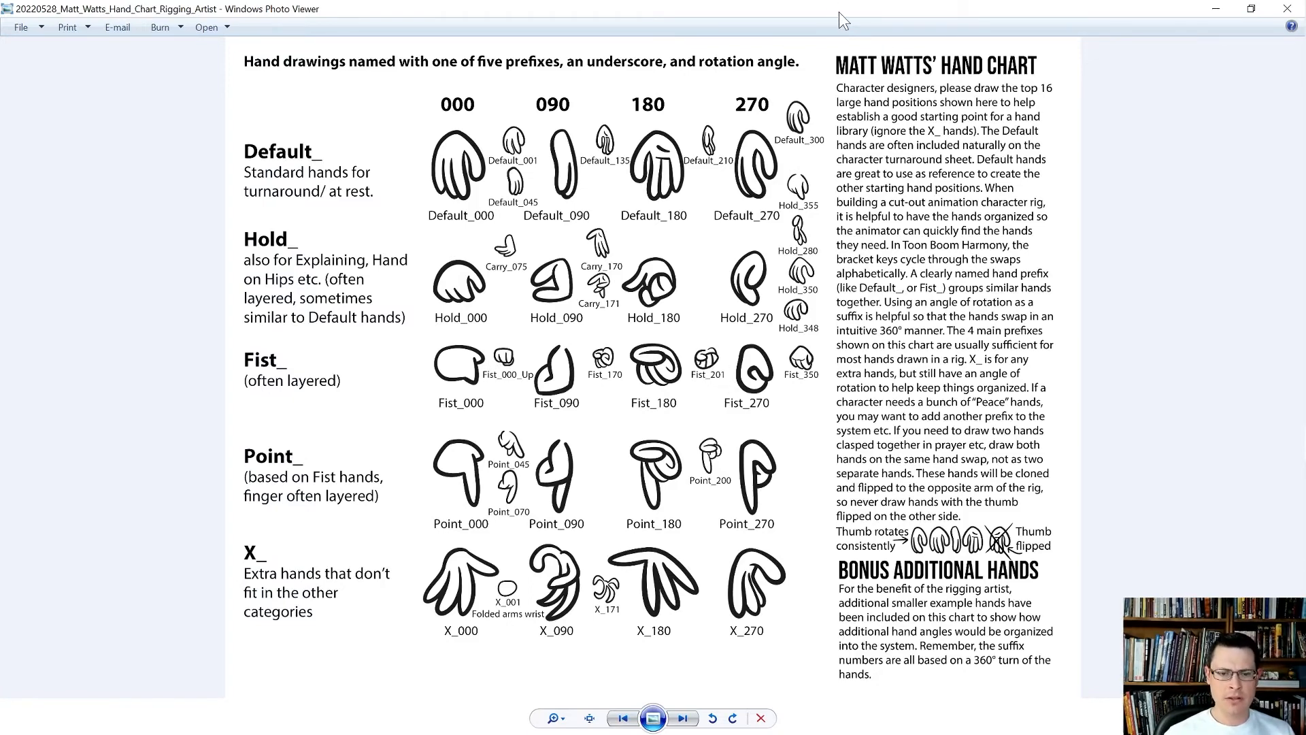
left_click(1216, 9)
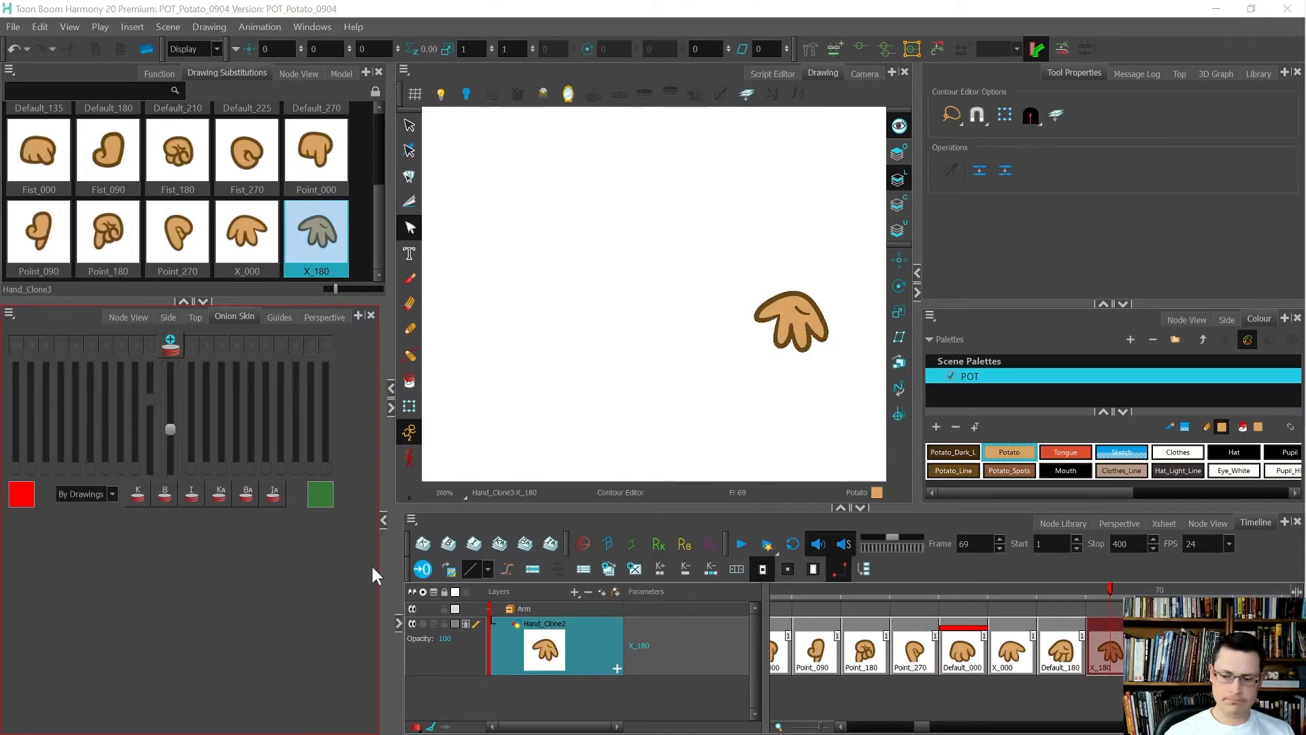
Copy the Fist_000 exposure from frame 58 and paste it at frame 70 of the hand layer.
scroll(1104, 687, "down", 2)
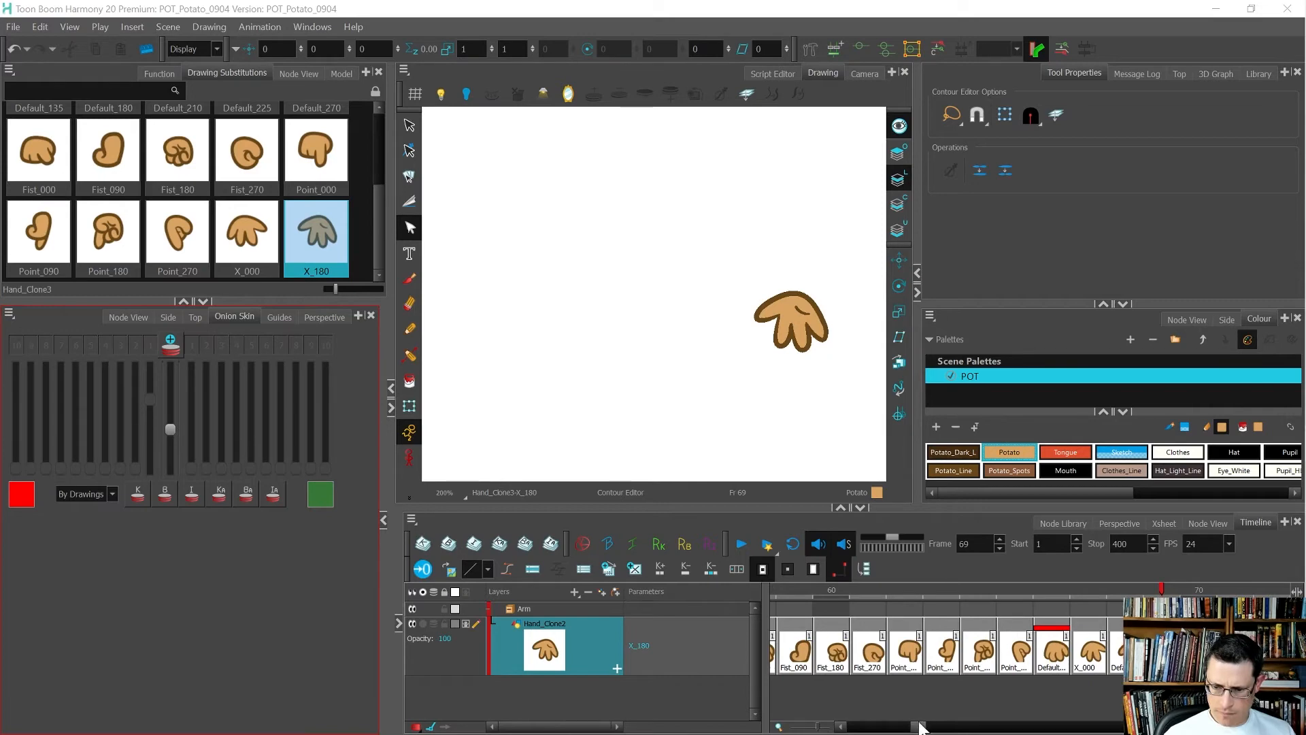
left_click_drag(912, 726, 914, 729)
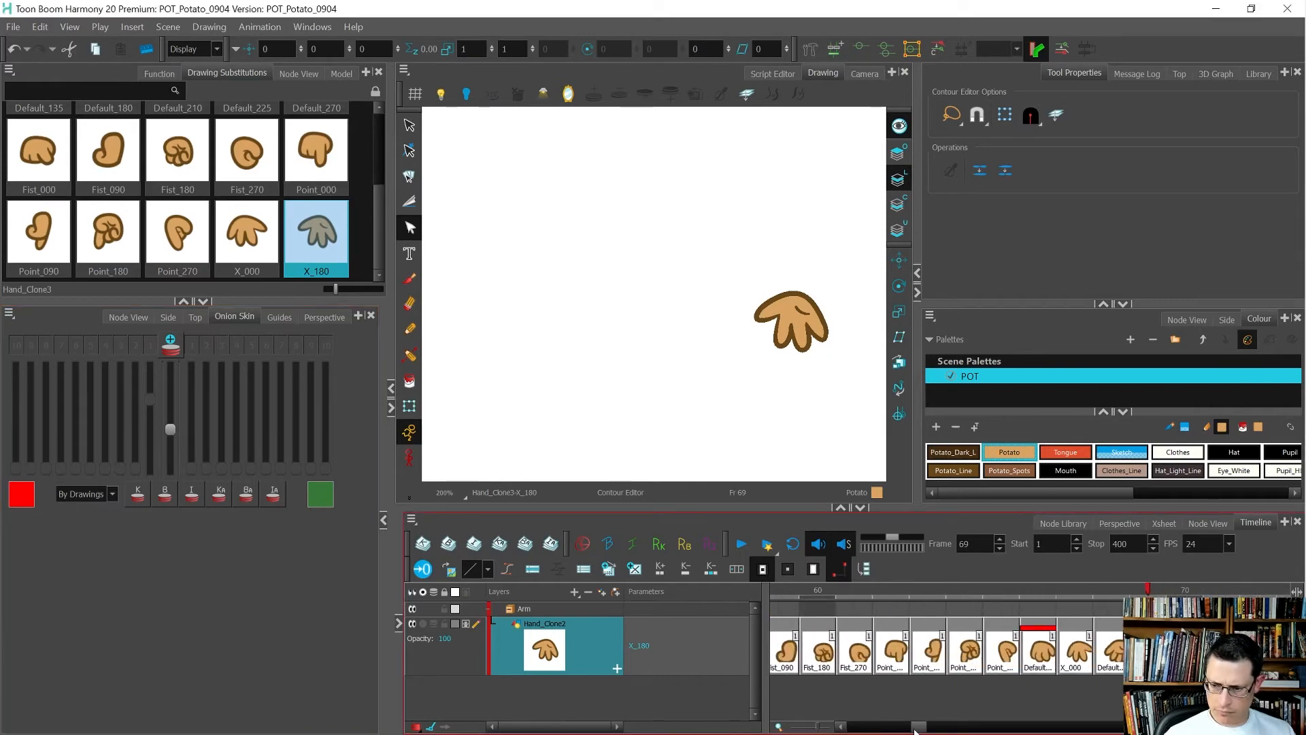
left_click(784, 650)
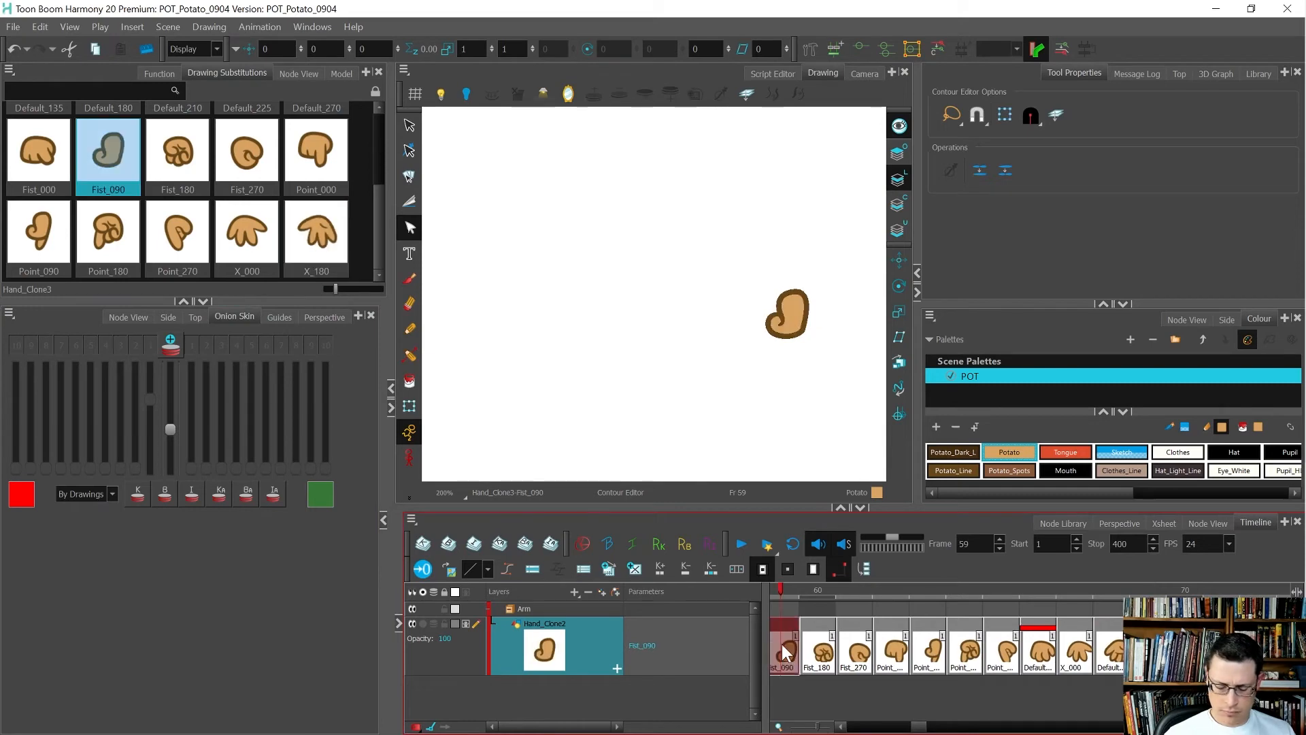
key("comma")
left_click(1185, 649)
key("ctrl+v")
Create an empty drawing at frame 71 and prepare the Sketch-coloured brush with onion skin showing the previous fist.
key("period")
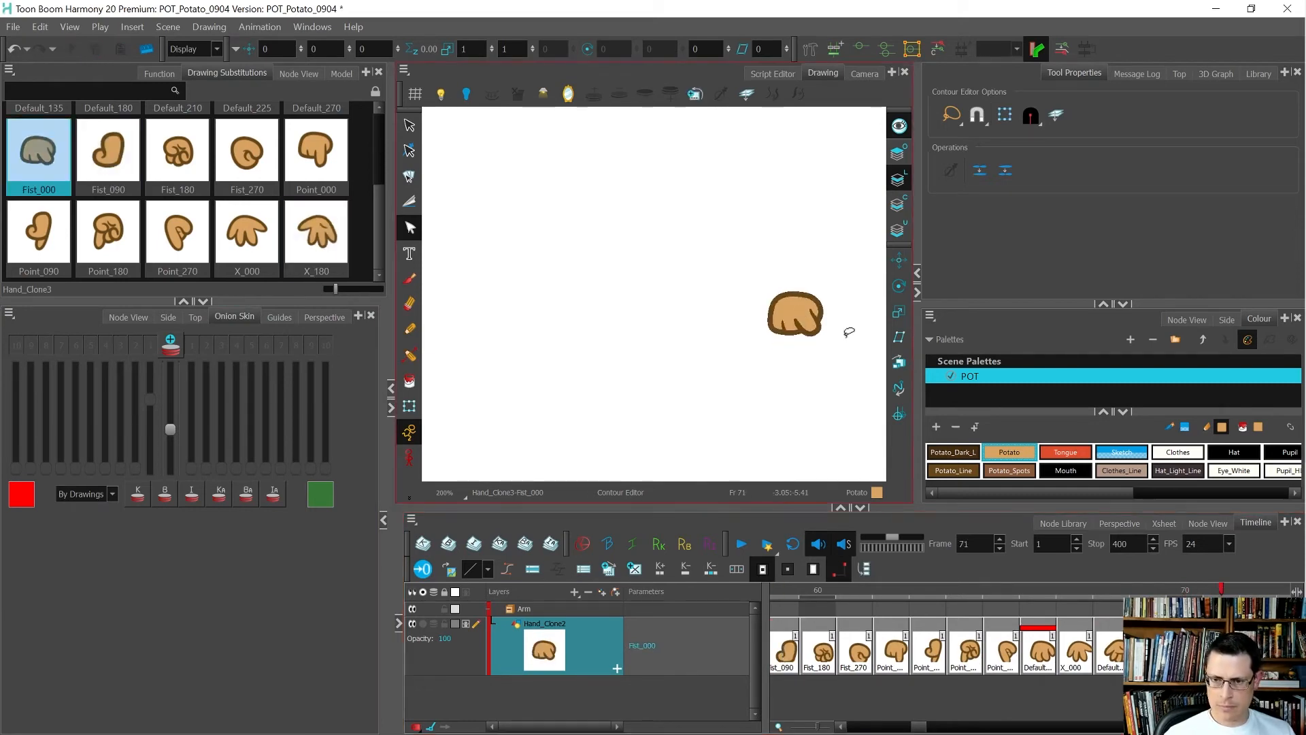
scroll(847, 320, "up", 2)
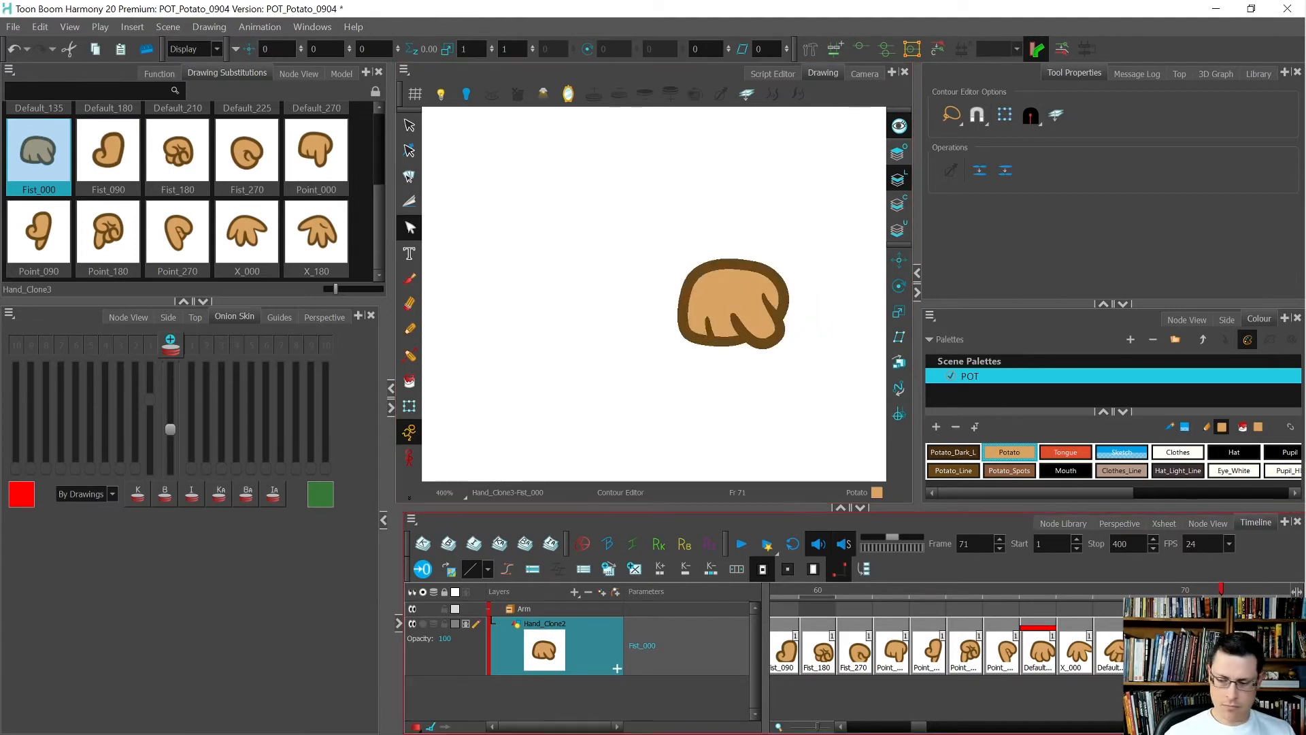
left_click(632, 570)
key("alt+b")
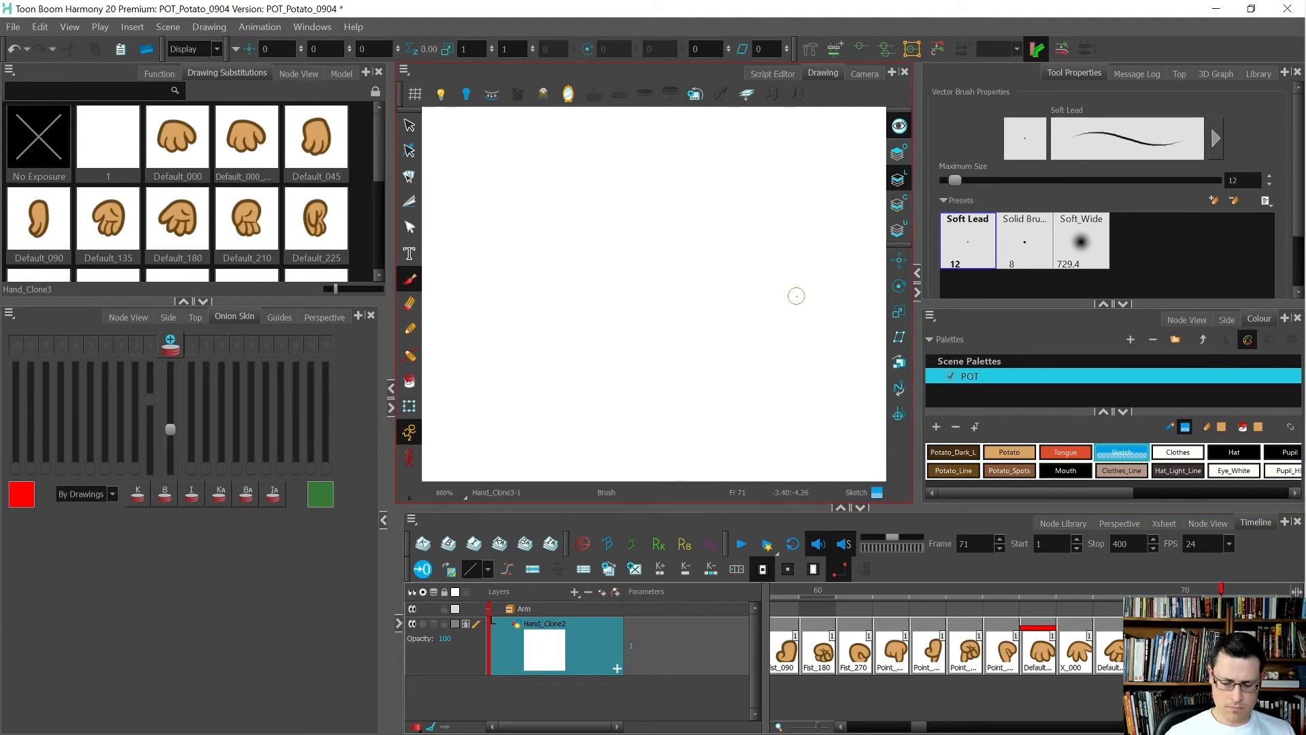
key("alt+o")
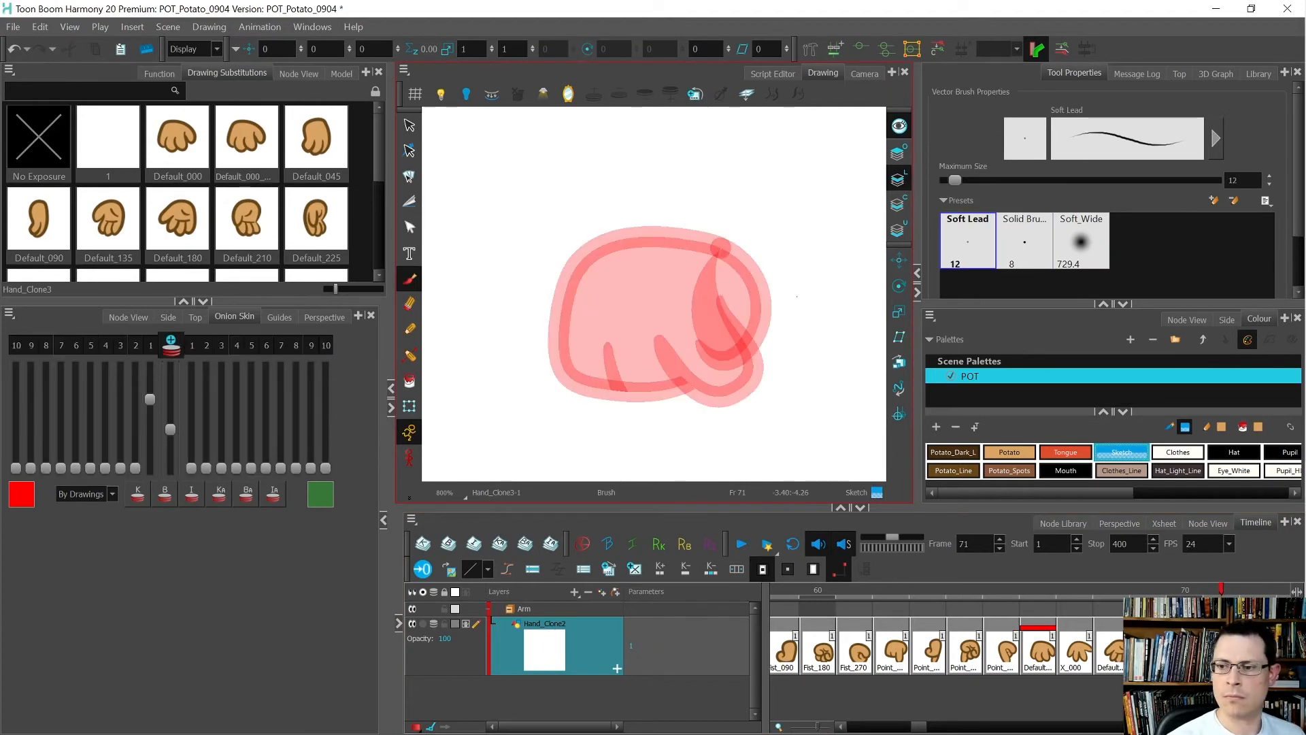
Sketch a rough front-facing fist over the onion skin, with a rounded top, finger divisions and a lower edge.
mouse_move(564, 232)
left_mouse_down()
mouse_move(544, 333)
mouse_move(602, 215)
mouse_move(736, 239)
mouse_move(631, 222)
mouse_move(543, 311)
left_mouse_up()
left_click_drag(553, 243, 547, 334)
left_click_drag(593, 245, 604, 334)
left_click_drag(647, 253, 675, 332)
mouse_move(553, 287)
left_mouse_down()
mouse_move(555, 313)
mouse_move(608, 345)
left_mouse_up()
mouse_move(591, 301)
left_mouse_down()
mouse_move(645, 347)
mouse_move(672, 338)
mouse_move(721, 276)
mouse_move(713, 254)
left_mouse_up()
left_click_drag(619, 351, 688, 366)
mouse_move(603, 325)
left_mouse_down()
mouse_move(628, 372)
mouse_move(602, 349)
mouse_move(610, 369)
left_mouse_up()
left_click_drag(729, 355, 699, 371)
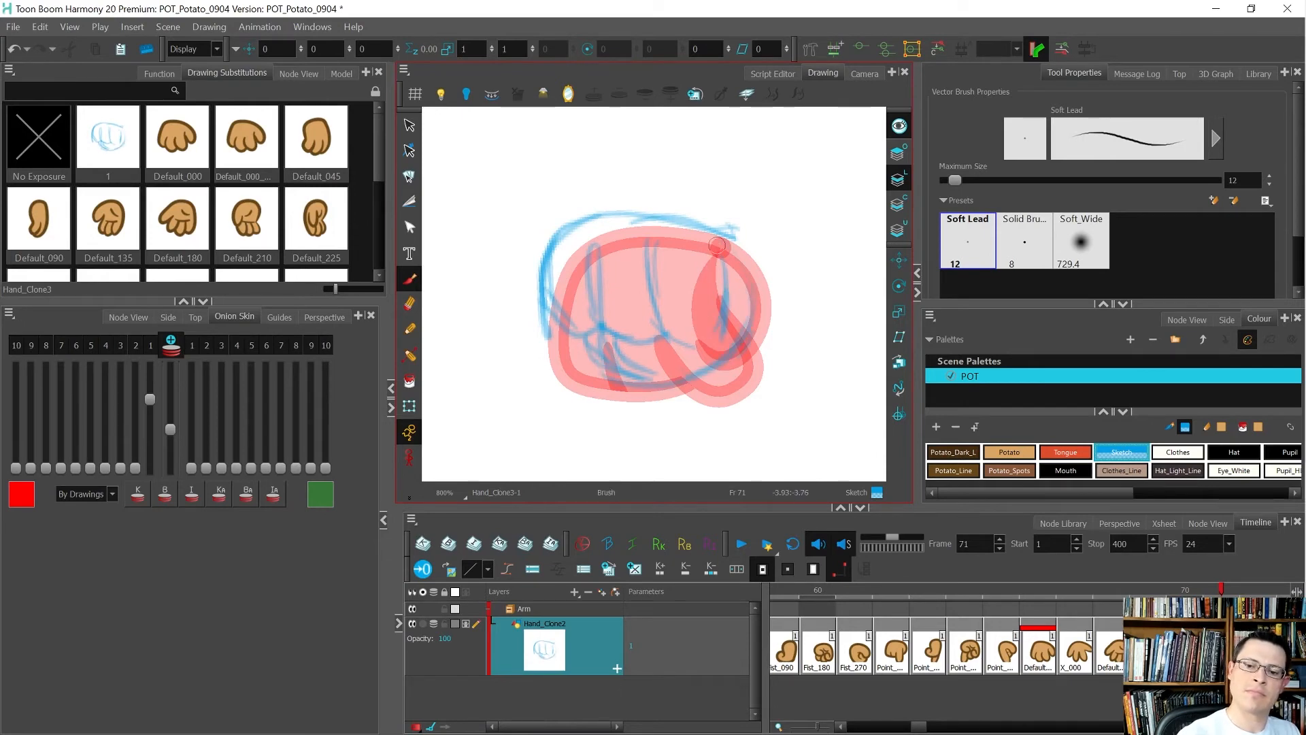
Strengthen the finger divisions, sketch the thumb across beneath them, and check the fist with onion skin off.
left_click_drag(691, 345, 722, 261)
left_click_drag(650, 239, 658, 335)
left_click_drag(664, 246, 660, 324)
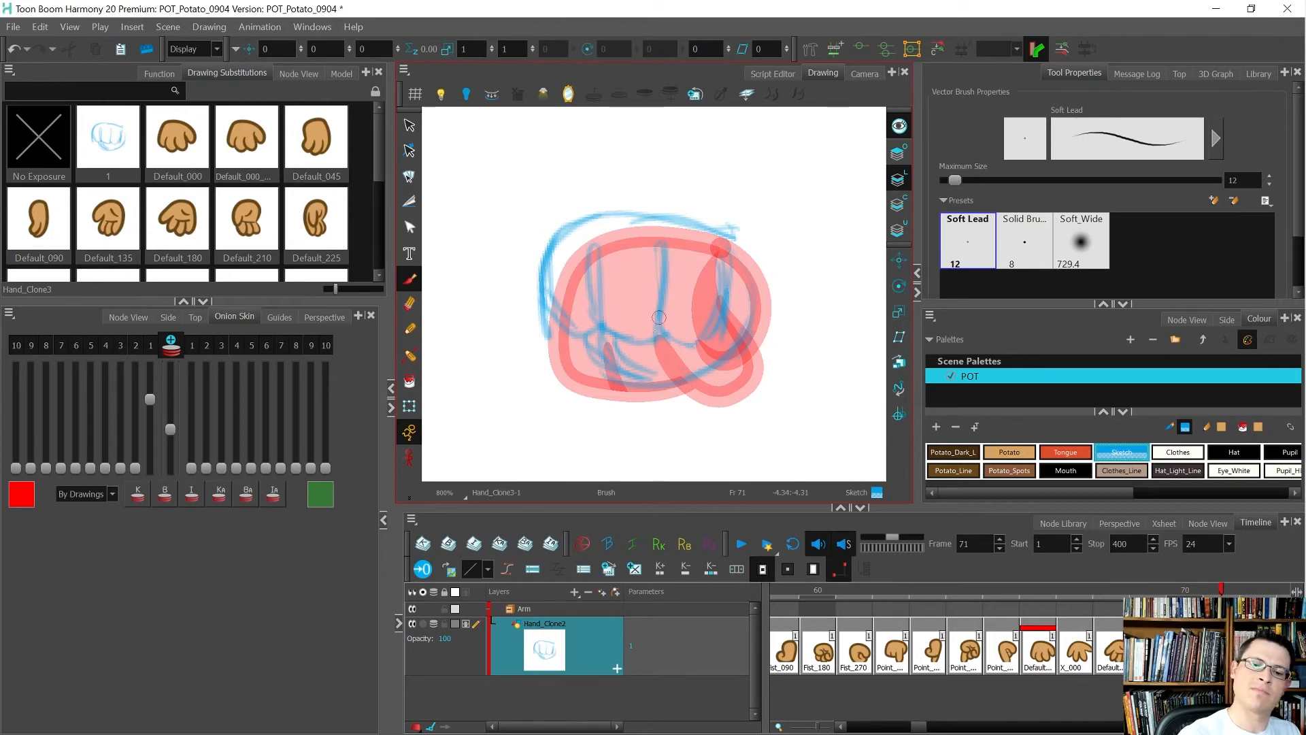
mouse_move(723, 245)
left_mouse_down()
mouse_move(728, 314)
mouse_move(615, 377)
mouse_move(582, 352)
mouse_move(657, 377)
left_mouse_up()
key("alt+b")
mouse_move(577, 342)
left_mouse_down()
mouse_move(611, 374)
mouse_move(723, 332)
mouse_move(638, 381)
left_mouse_up()
key("alt+o")
key("comma")
key("period")
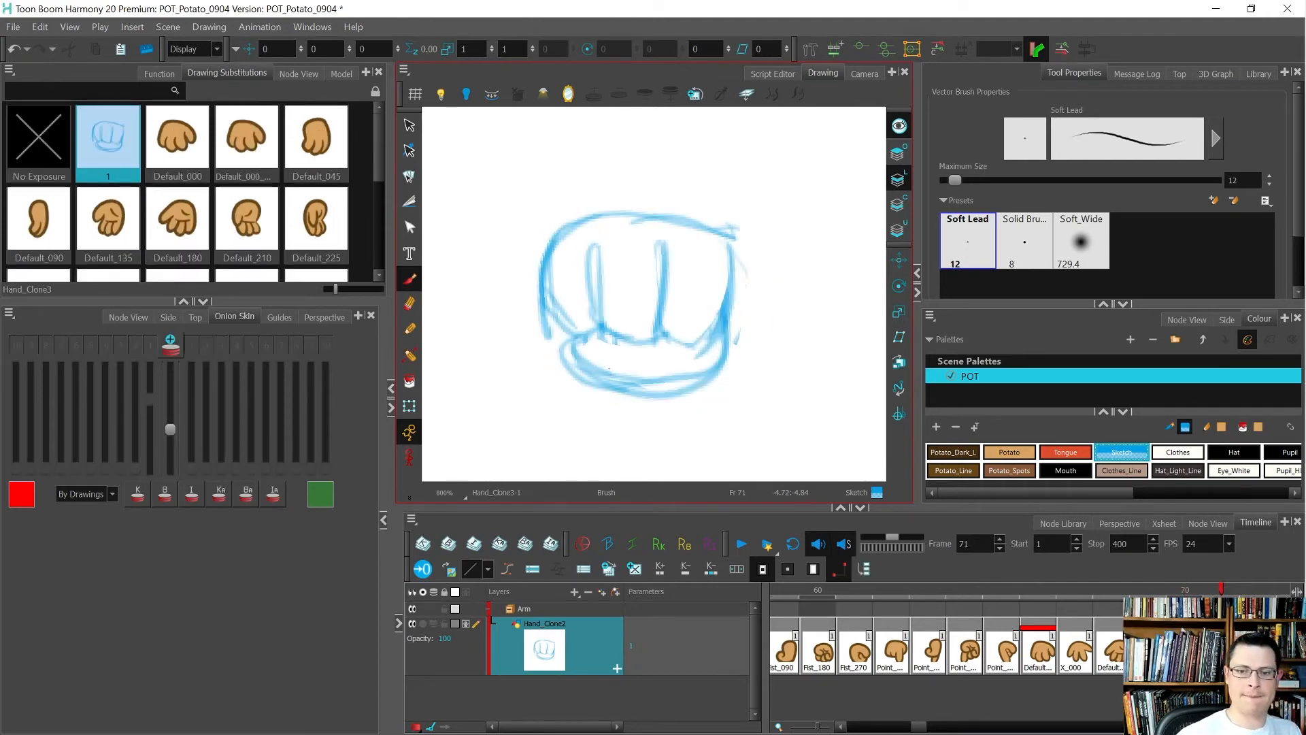
Clean up the fist sketch's upper corner and redraw the division between the outer and middle fingers more boldly.
key("comma")
key("period")
mouse_move(532, 254)
left_mouse_down()
mouse_move(672, 229)
mouse_move(742, 244)
mouse_move(575, 224)
left_mouse_up()
key("e")
mouse_move(726, 241)
left_mouse_down()
mouse_move(668, 228)
mouse_move(550, 250)
mouse_move(607, 291)
mouse_move(602, 339)
left_mouse_up()
left_click_drag(595, 249, 591, 336)
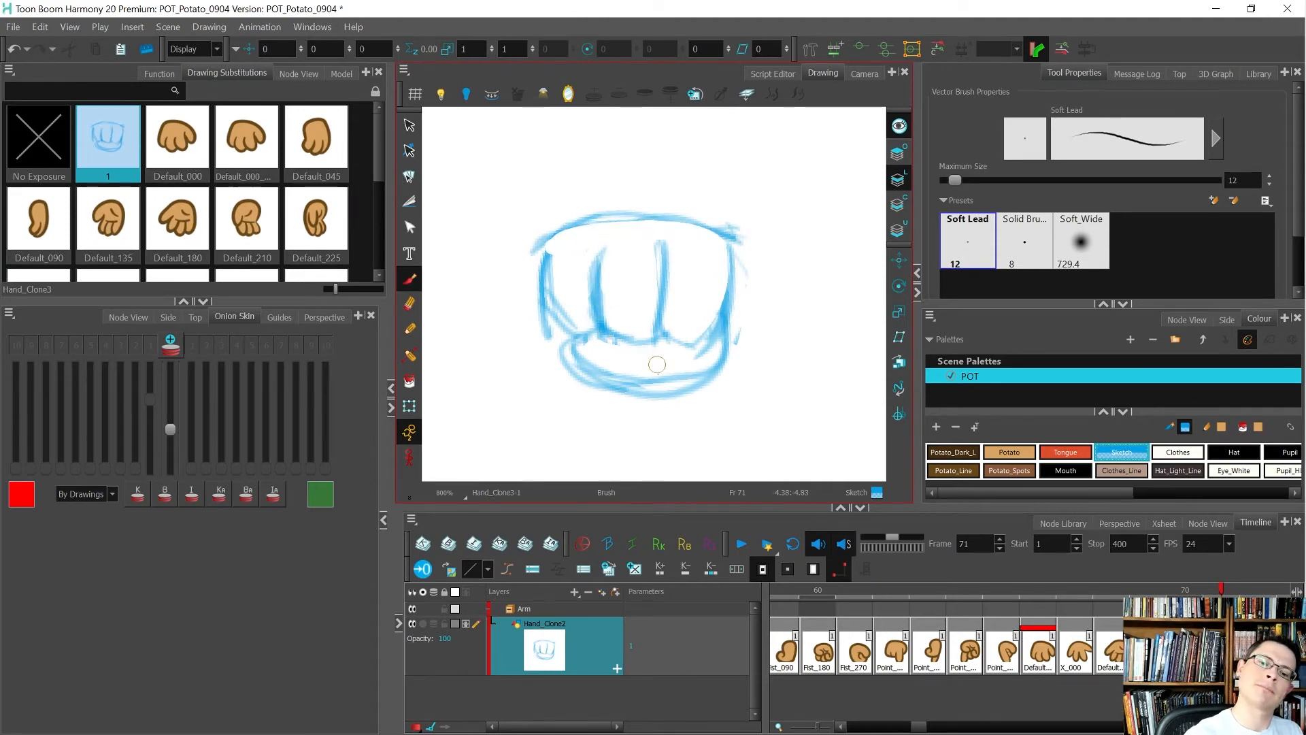
Redraw the outer finger opposite the thumb base with a rounder contour and compare the sketch with Fist_000.
key("e")
left_click_drag(563, 251, 583, 335)
left_click_drag(544, 245, 585, 351)
mouse_move(538, 222)
left_mouse_down()
mouse_move(544, 341)
mouse_move(637, 225)
left_mouse_up()
key("comma")
key("period")
key("comma")
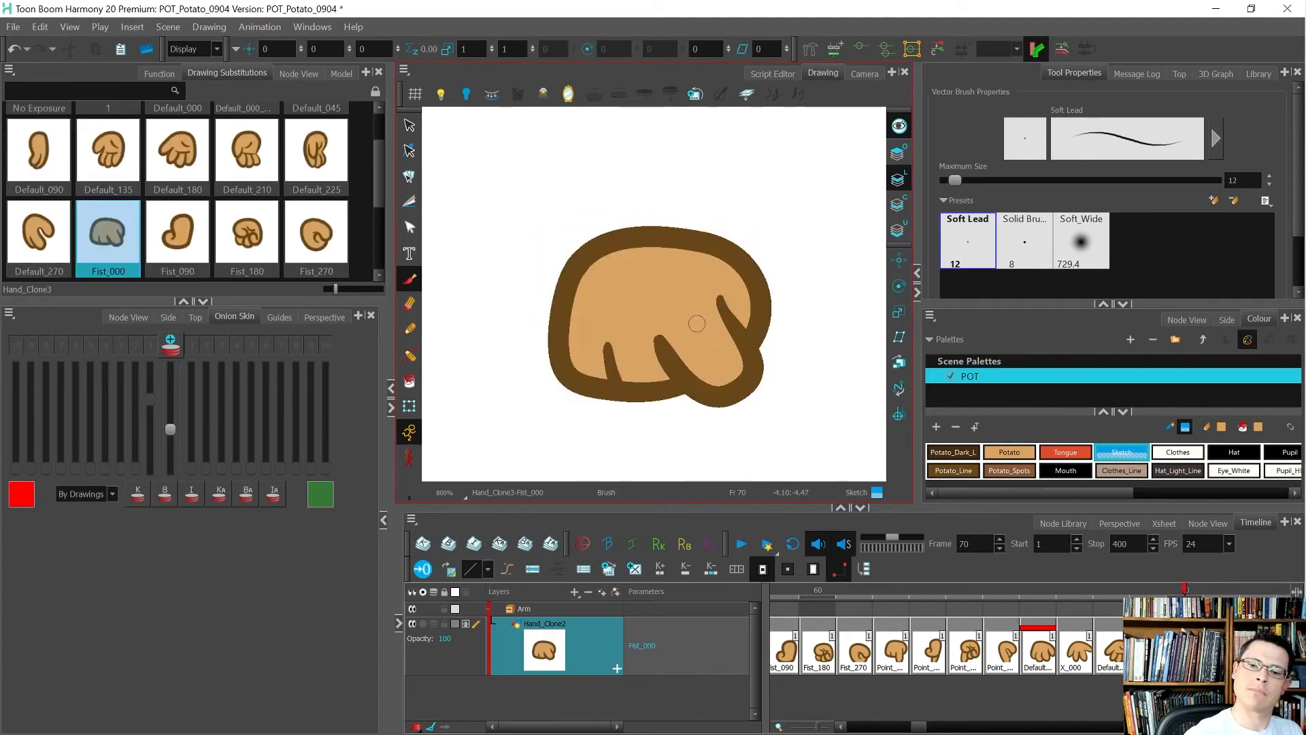
key("period")
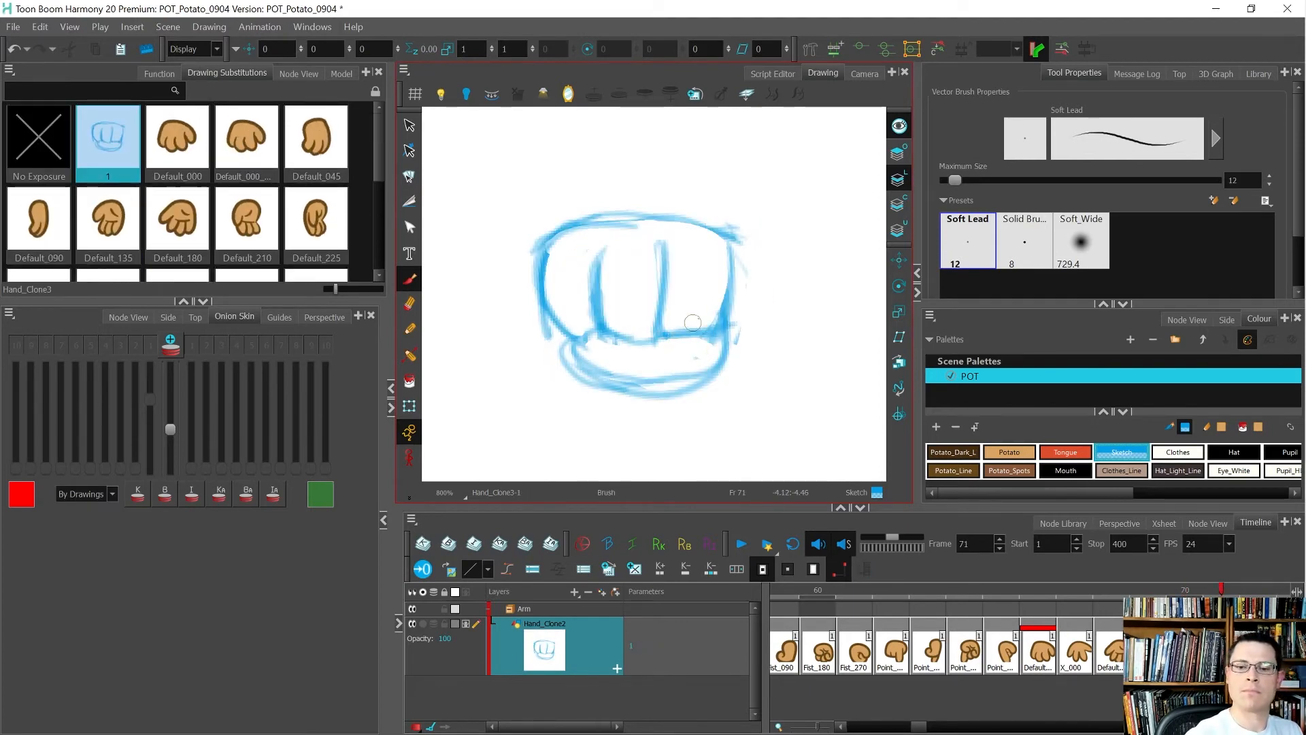
Rework the thumb sketch under the fingers into a shorter, rounded shape, undoing unwanted strokes.
mouse_move(660, 337)
left_mouse_down()
mouse_move(728, 284)
mouse_move(728, 229)
mouse_move(731, 344)
mouse_move(718, 371)
mouse_move(664, 391)
left_mouse_up()
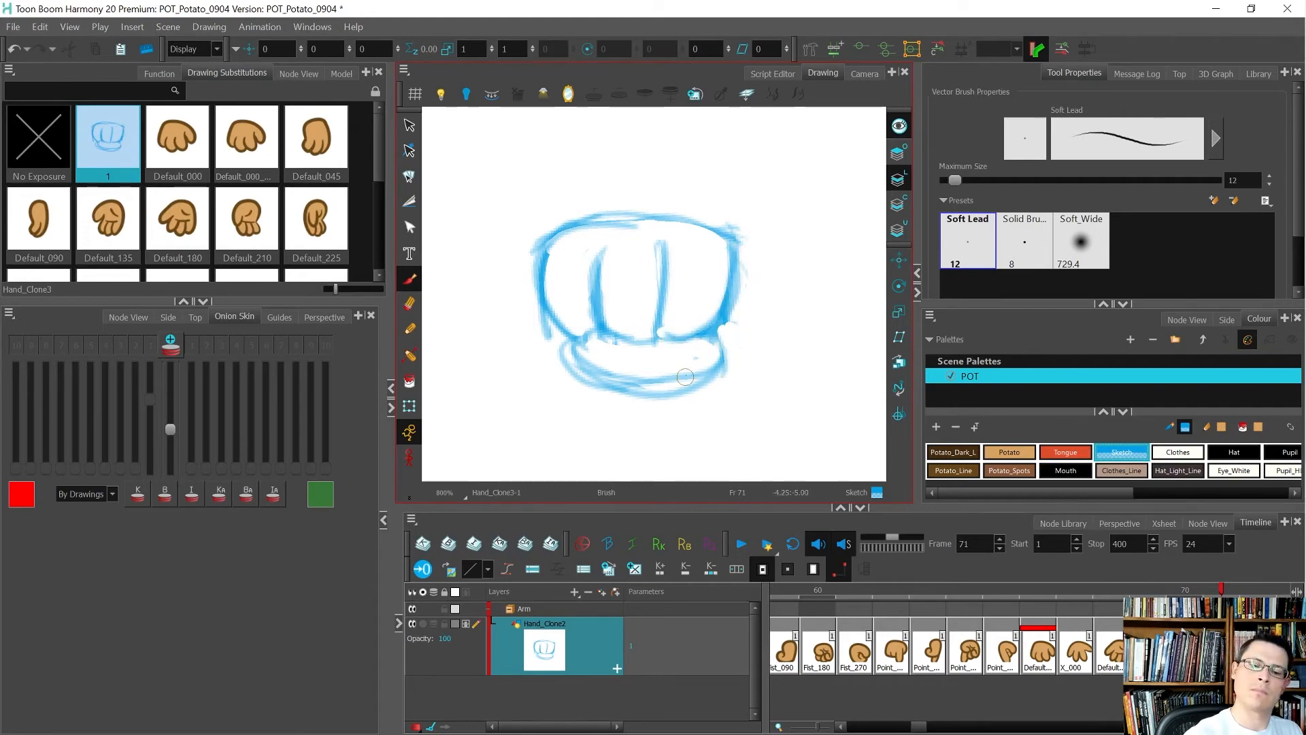
key("ctrl+z")
key("ctrl+z")
key("ctrl+z")
mouse_move(584, 374)
left_mouse_down()
mouse_move(701, 389)
mouse_move(719, 330)
mouse_move(691, 388)
left_mouse_up()
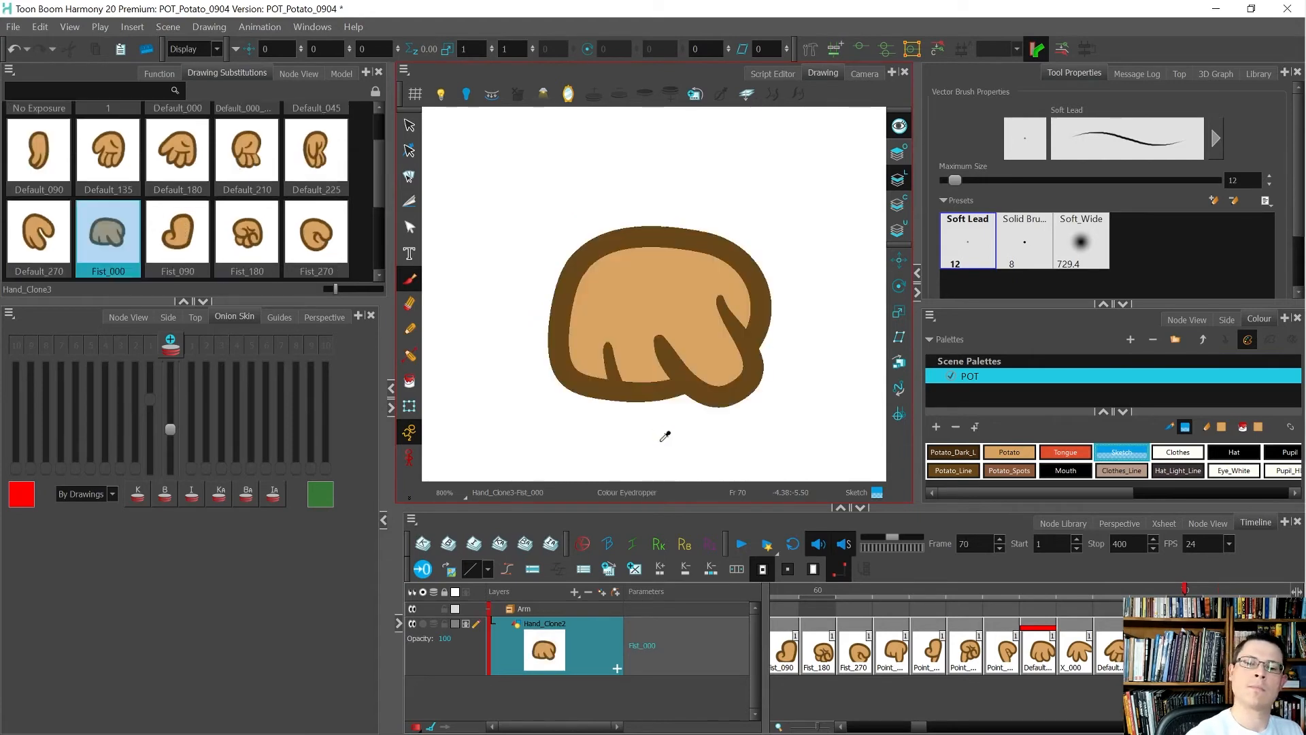
key("ctrl+z")
key("ctrl+z")
key("ctrl+z")
mouse_move(581, 346)
left_mouse_down()
mouse_move(690, 395)
mouse_move(725, 343)
left_mouse_up()
left_click_drag(592, 376, 717, 376)
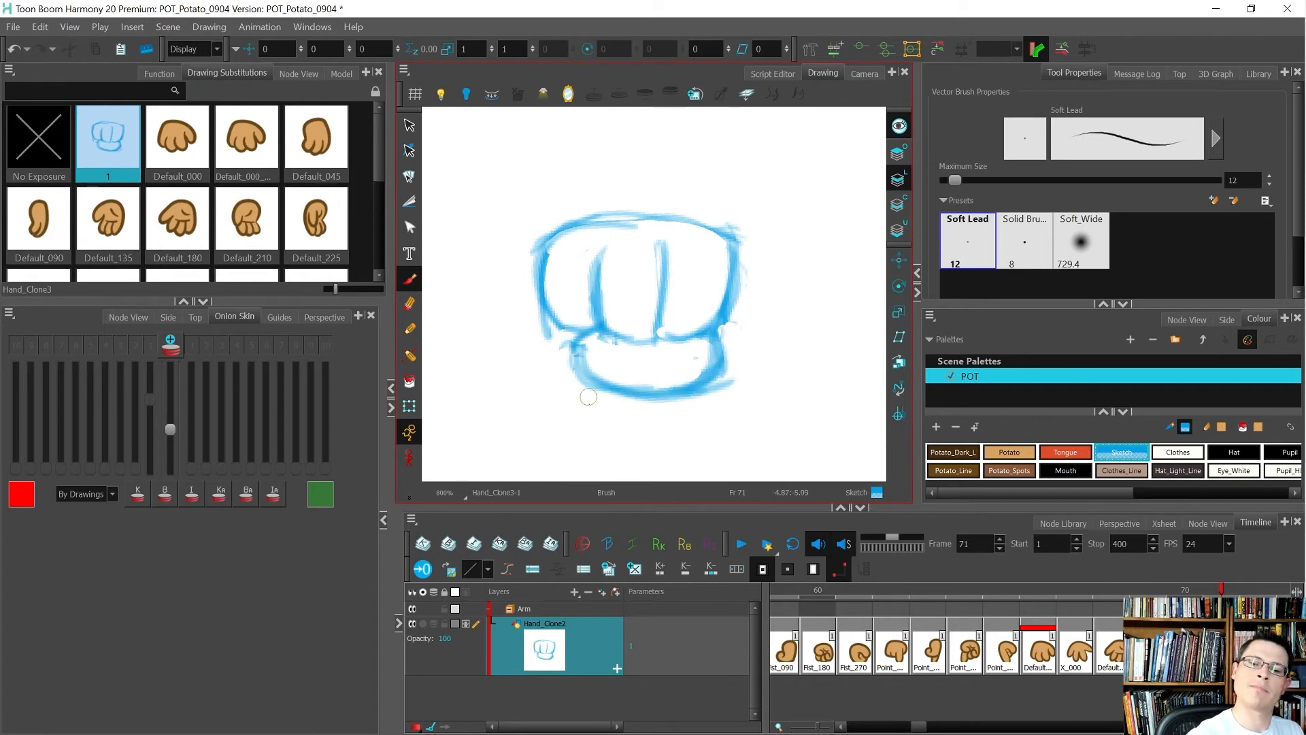
Curve the middle finger's lower edge into the thumb and compare the sketch with Fist_000.
left_click_drag(614, 329, 657, 338)
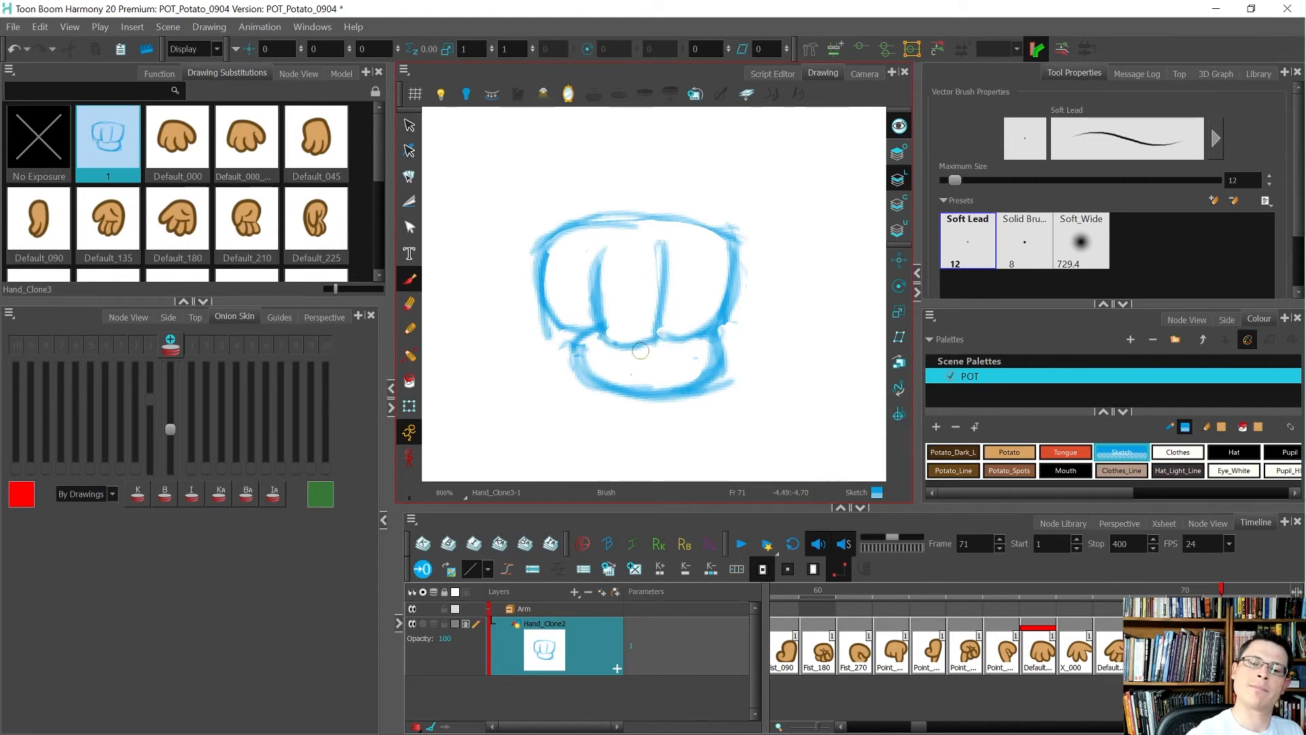
key("comma")
key("period")
key("comma")
key("period")
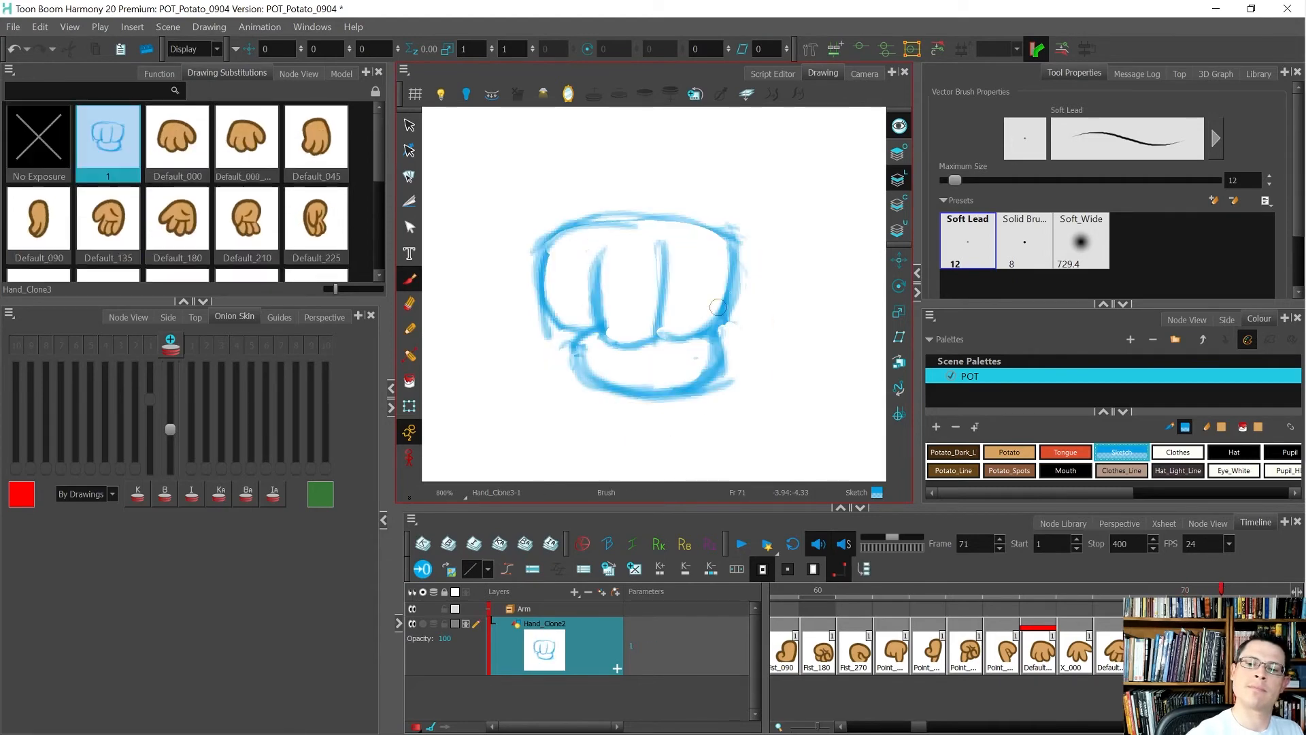
Lower the top edge and round both sides of the fist sketch, comparing it with Fist_000.
left_click_drag(530, 254, 746, 227)
mouse_move(746, 274)
left_mouse_down()
mouse_move(631, 221)
mouse_move(542, 270)
left_mouse_up()
mouse_move(554, 320)
left_mouse_down()
mouse_move(531, 269)
mouse_move(658, 230)
mouse_move(723, 315)
left_mouse_up()
mouse_move(740, 252)
left_mouse_down()
mouse_move(723, 313)
mouse_move(748, 279)
left_mouse_up()
mouse_move(722, 333)
left_mouse_down()
mouse_move(715, 244)
mouse_move(735, 326)
left_mouse_up()
left_click_drag(708, 235, 739, 330)
key("comma")
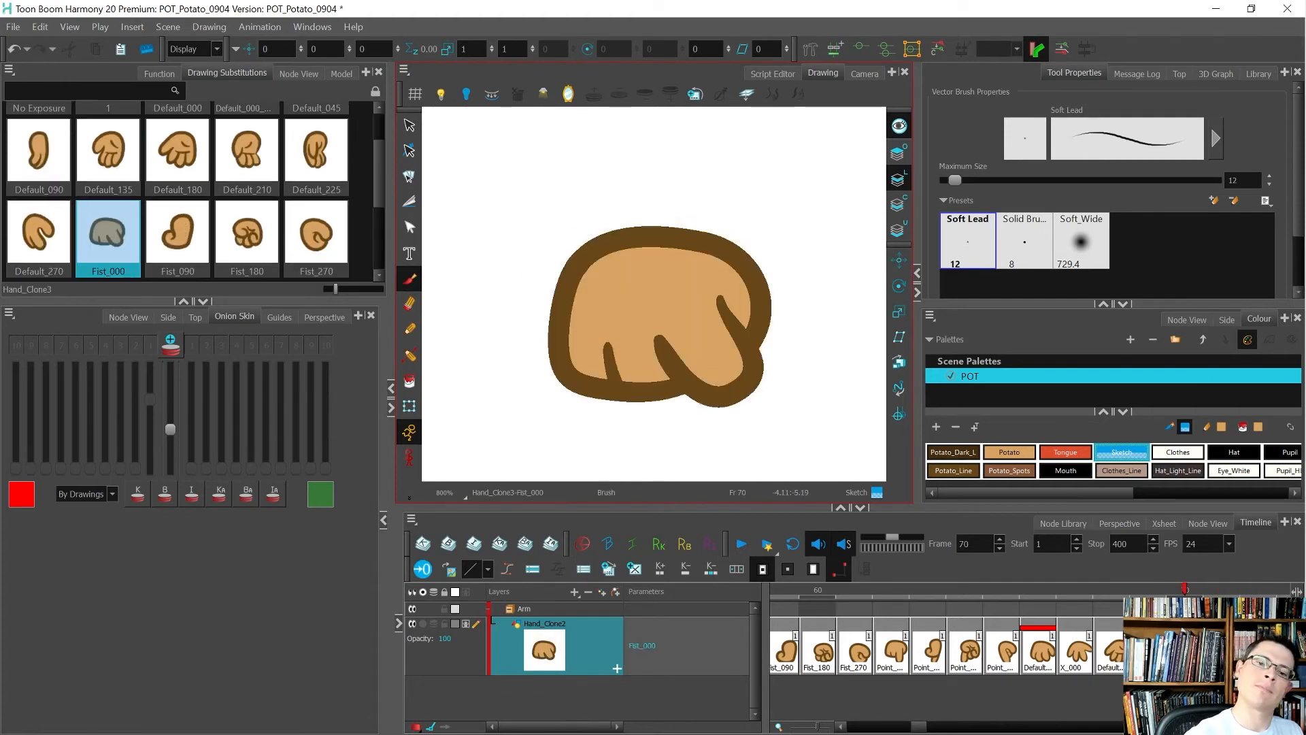
key("period")
key("comma")
key("period")
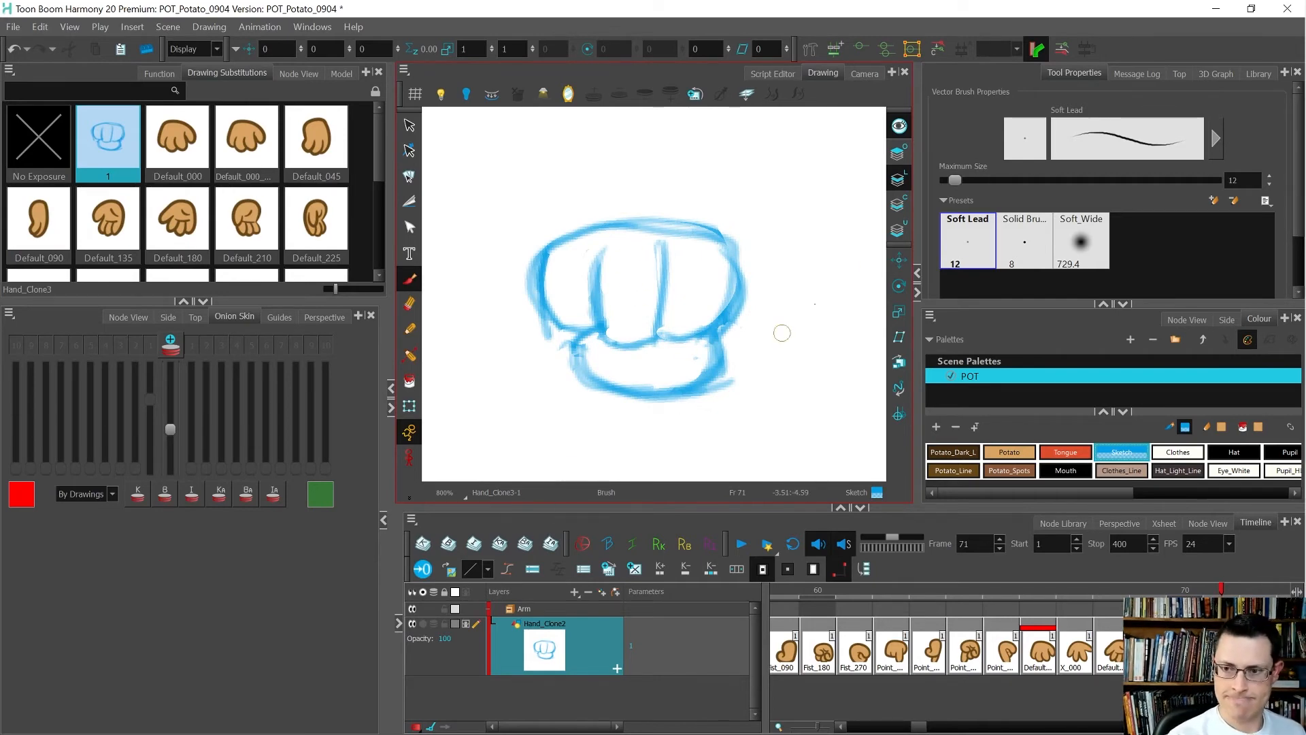
Cut and paste the whole fist sketch, and choose the Pencil with the Potato_Line colour for inking.
key("alt+s")
key("ctrl+a")
key("ctrl+x")
key("ctrl+v")
left_click(874, 206)
left_click(409, 328)
left_click(1009, 452)
left_click(973, 475)
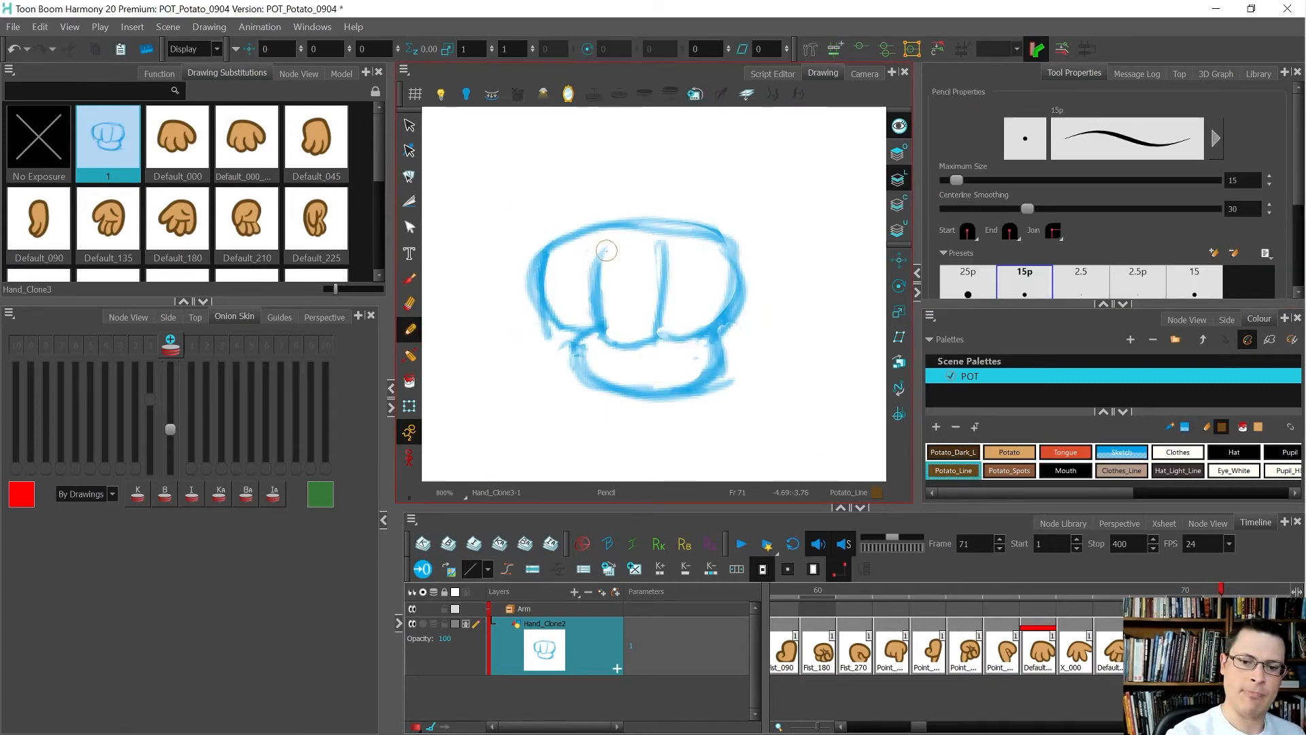
Ink the fist's outer contour, two finger divisions, finger bottoms and thumb in Potato_Line over the sketch.
mouse_move(599, 262)
left_mouse_down()
mouse_move(591, 314)
mouse_move(616, 342)
left_mouse_up()
mouse_move(660, 246)
left_mouse_down()
mouse_move(670, 318)
mouse_move(653, 338)
mouse_move(565, 333)
mouse_move(534, 294)
mouse_move(553, 244)
mouse_move(629, 222)
mouse_move(718, 231)
mouse_move(723, 247)
left_mouse_up()
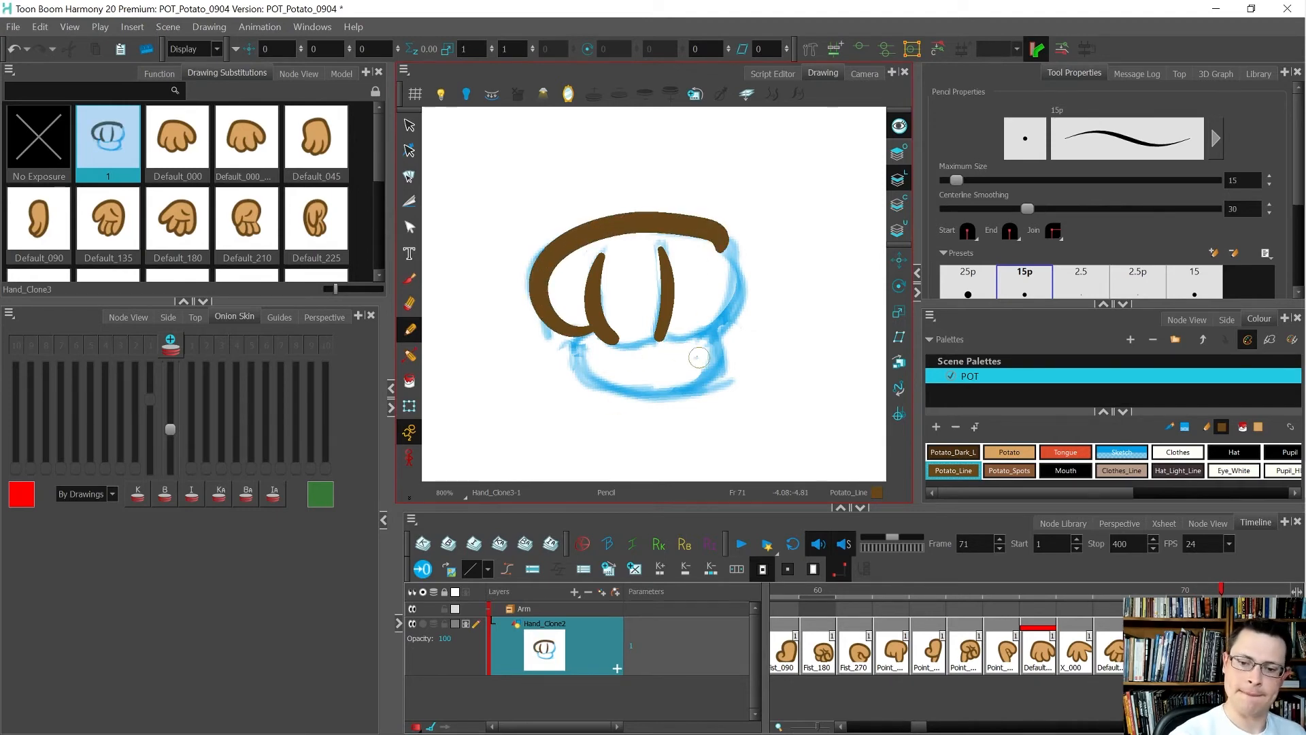
mouse_move(661, 326)
left_mouse_down()
mouse_move(627, 349)
mouse_move(593, 321)
left_mouse_up()
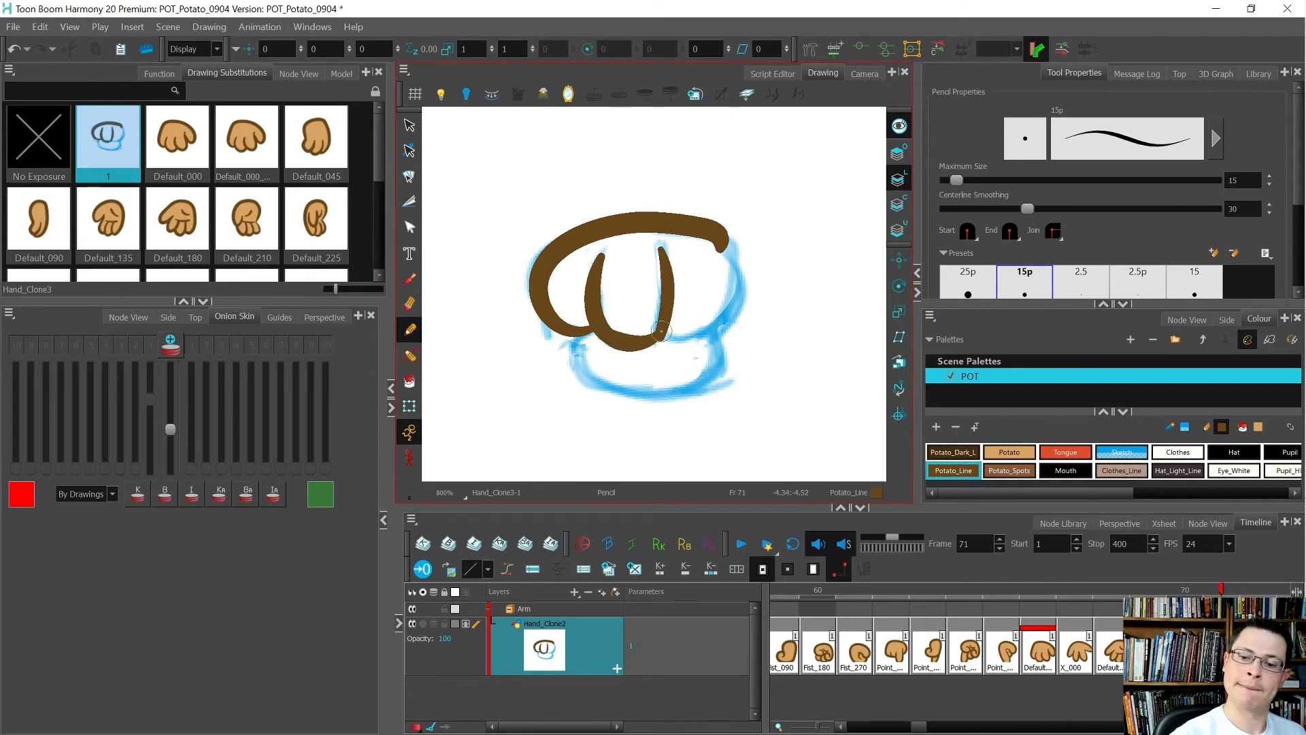
mouse_move(671, 337)
left_mouse_down()
mouse_move(707, 330)
mouse_move(738, 303)
mouse_move(749, 270)
mouse_move(725, 243)
left_mouse_up()
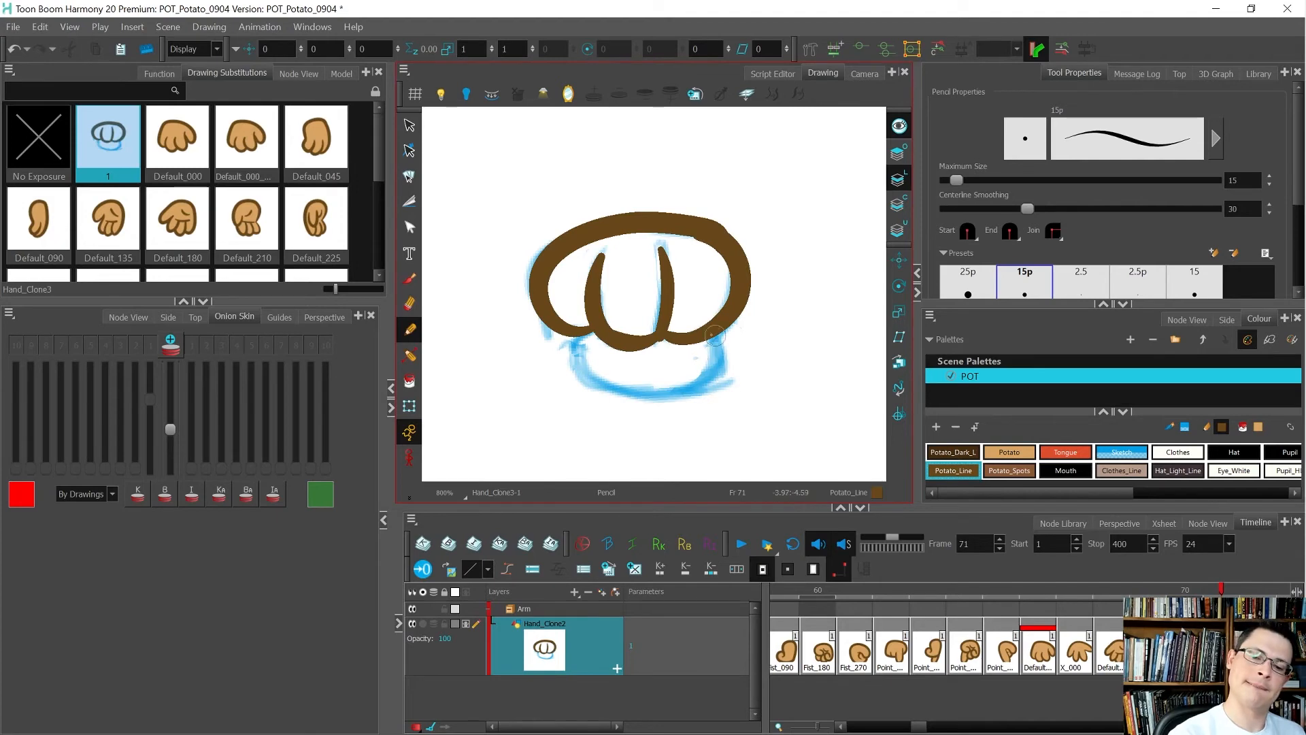
mouse_move(693, 312)
left_mouse_down()
mouse_move(721, 357)
mouse_move(653, 405)
mouse_move(572, 364)
mouse_move(643, 317)
left_mouse_up()
Reshape the inked upper fist contour with the Contour Editor, flattening its top and pulling in the side.
key("alt+s")
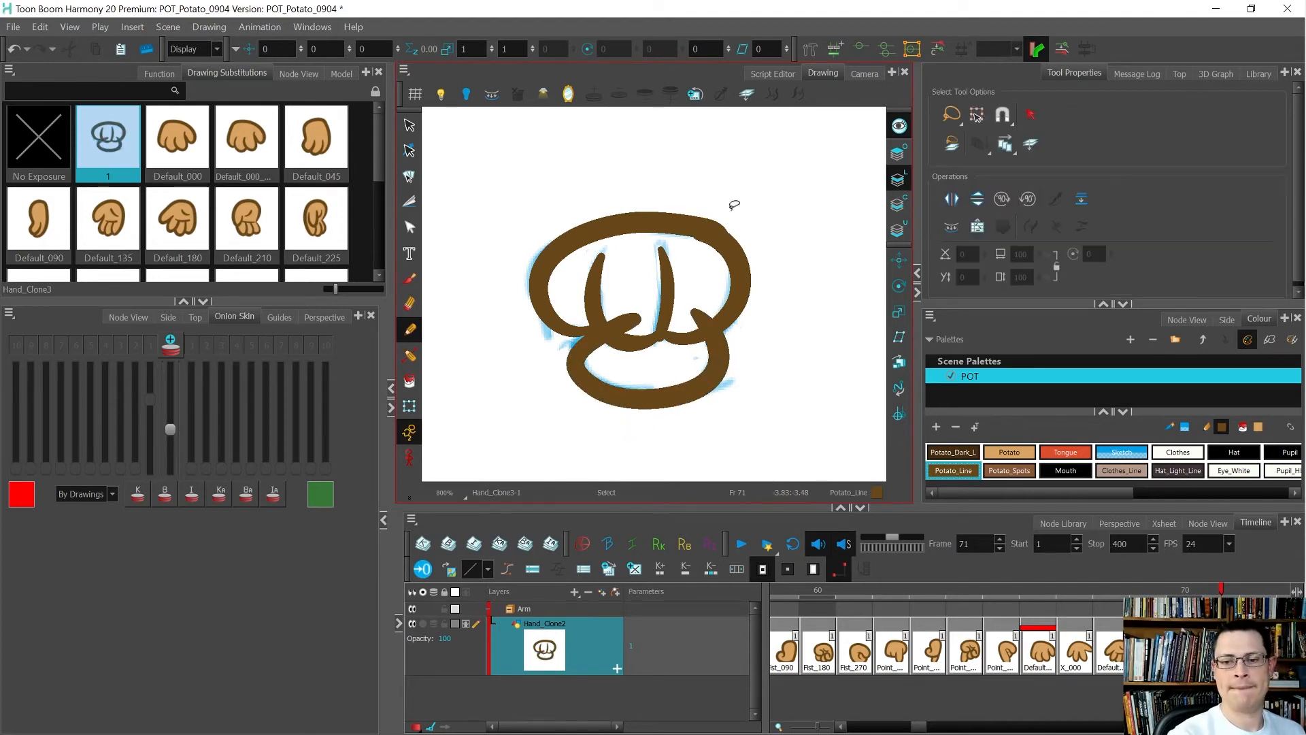
left_click(748, 264)
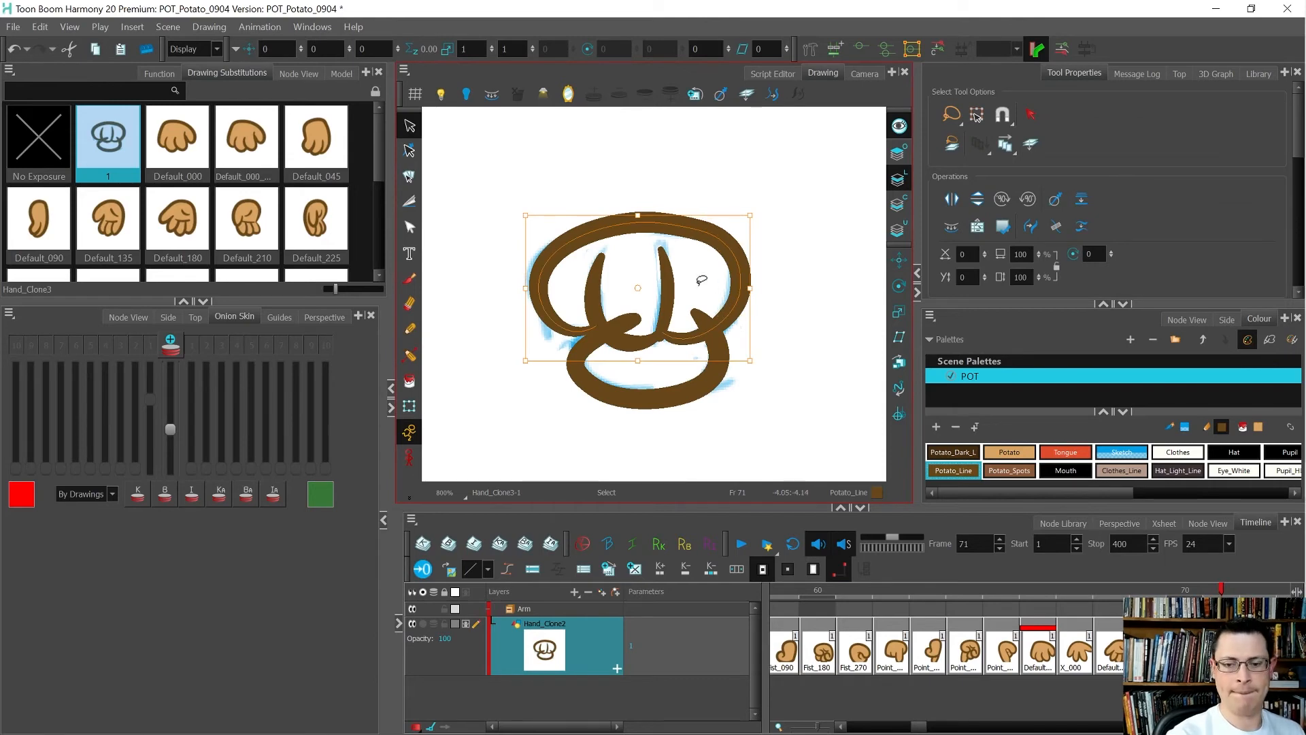
key("alt+q")
mouse_move(745, 255)
left_mouse_down()
mouse_move(749, 306)
mouse_move(733, 278)
left_mouse_up()
mouse_move(701, 231)
left_mouse_down()
mouse_move(711, 238)
mouse_move(646, 239)
left_mouse_up()
left_click_drag(554, 241, 555, 227)
left_click(738, 194)
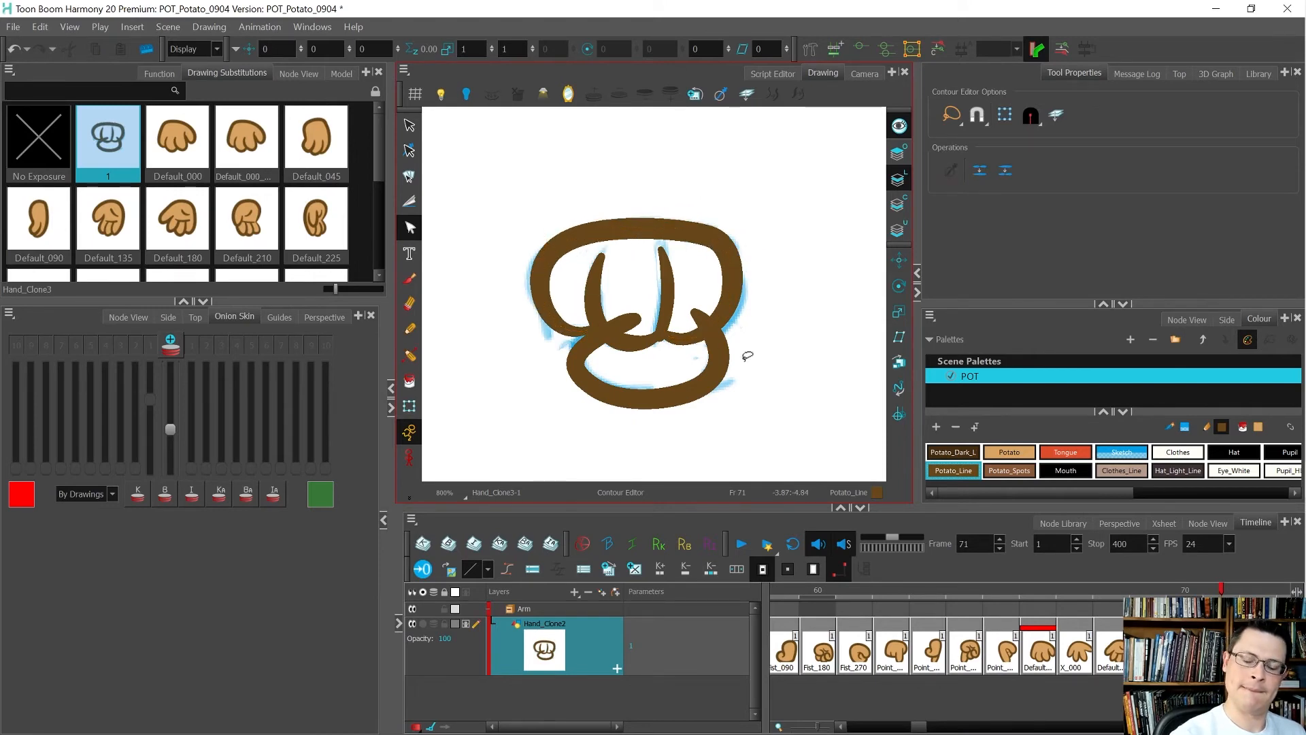
Trim the overhanging ends of the thumb outline inside the fist with the Cutter, changing its line tip style.
left_click(707, 338)
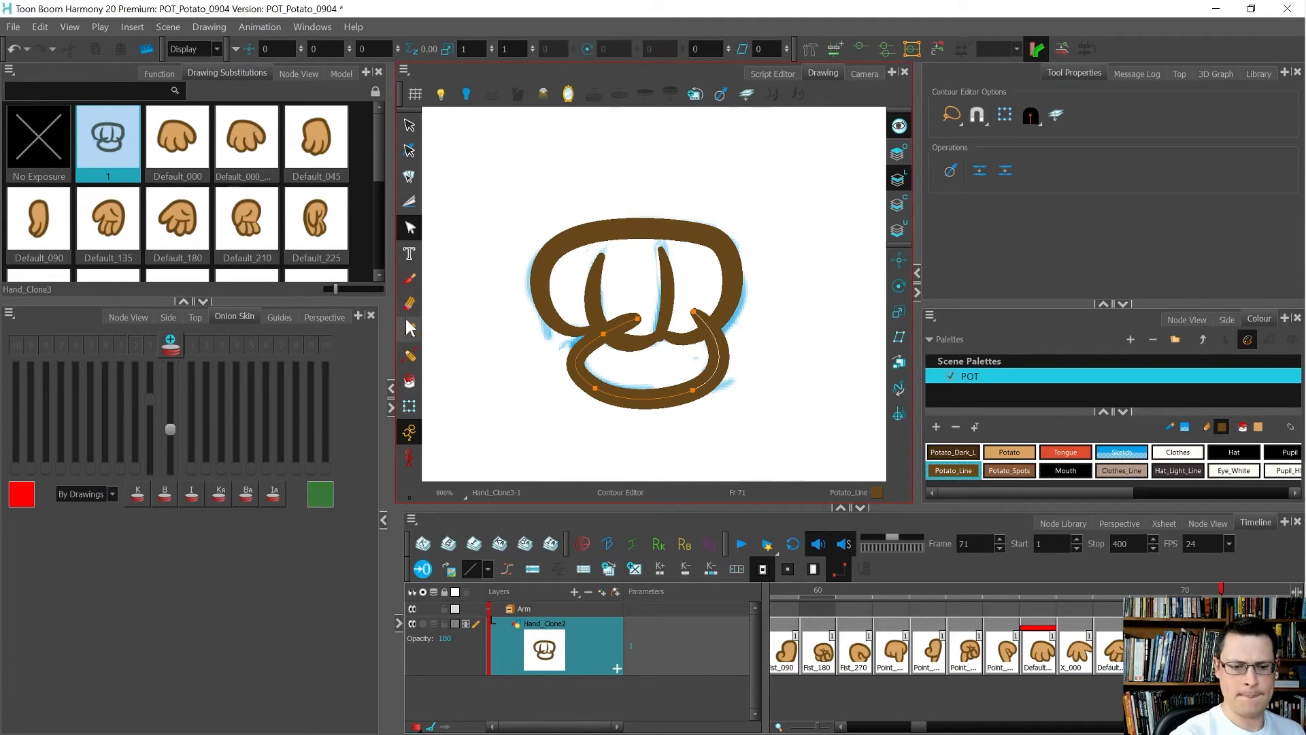
left_click(409, 202)
left_click_drag(715, 334, 688, 308)
key("Delete")
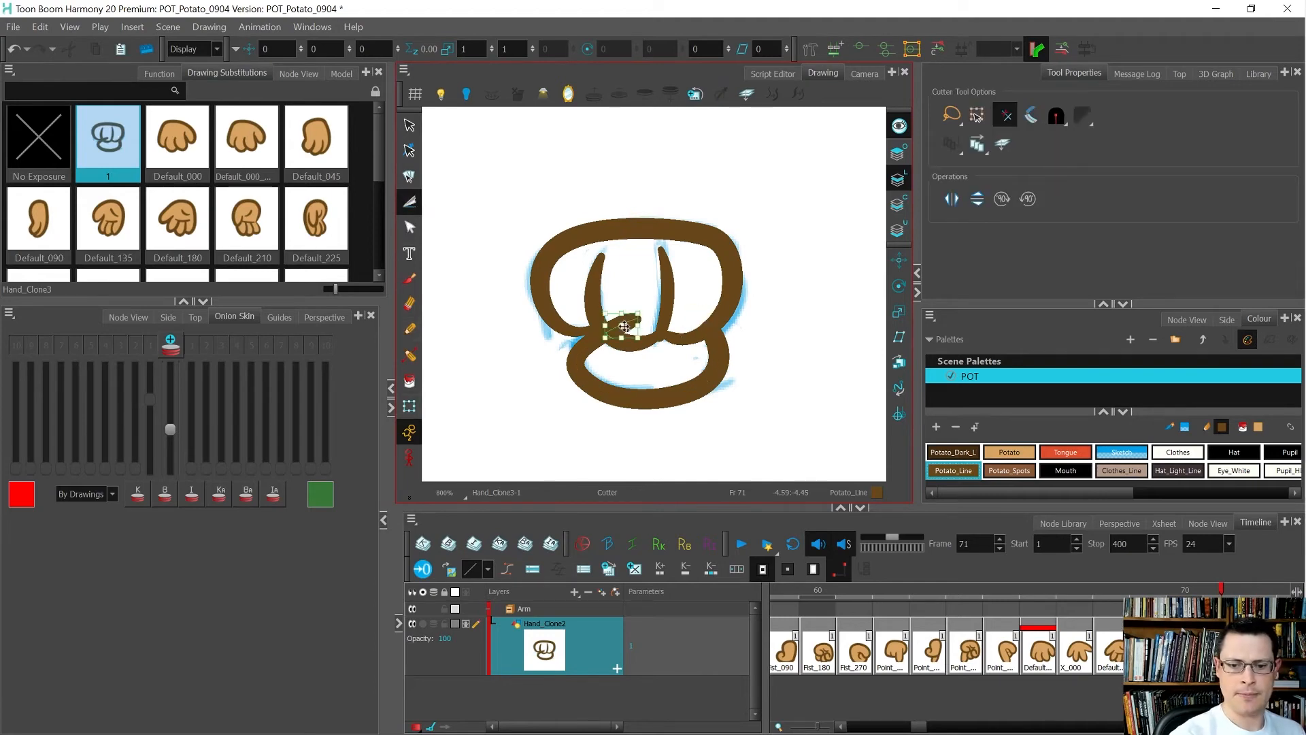
key("ctrl+z")
key("ctrl+z")
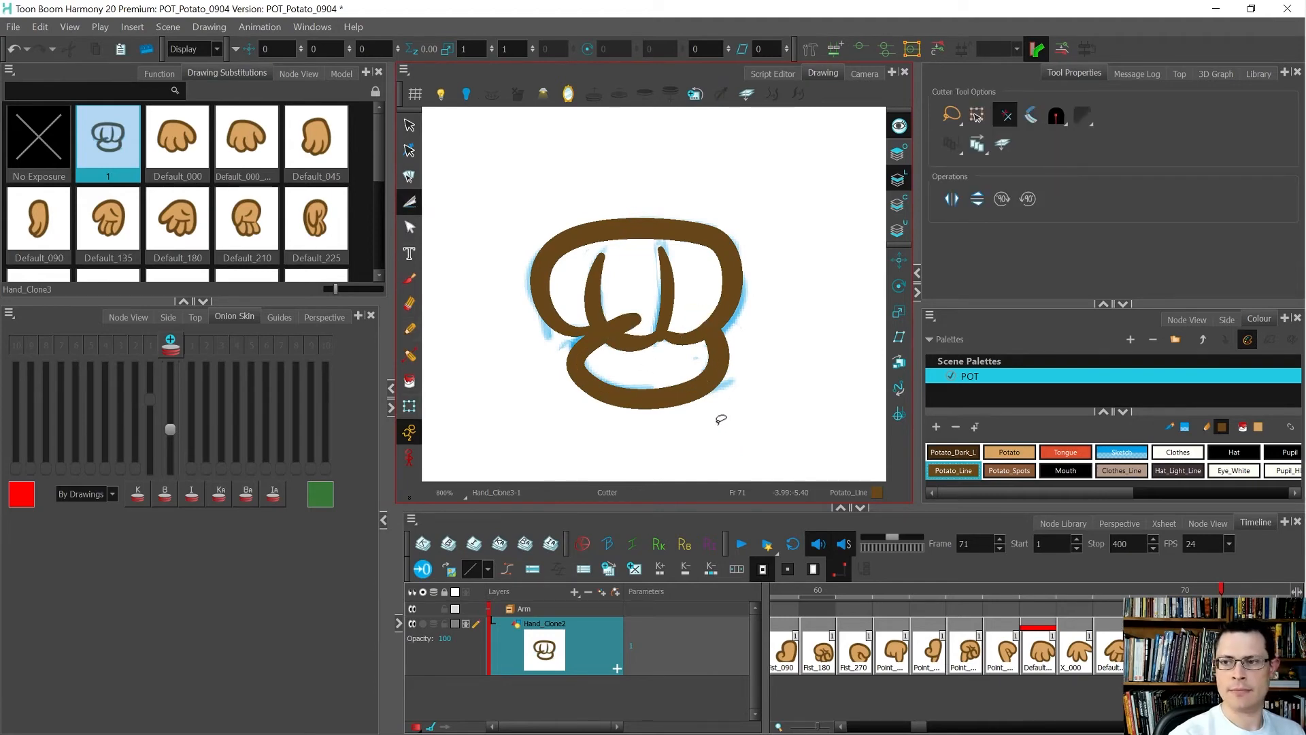
left_click(1058, 117)
left_click(1081, 169)
key("ctrl+shift+z")
key("ctrl+shift+z")
left_click_drag(666, 378, 798, 198)
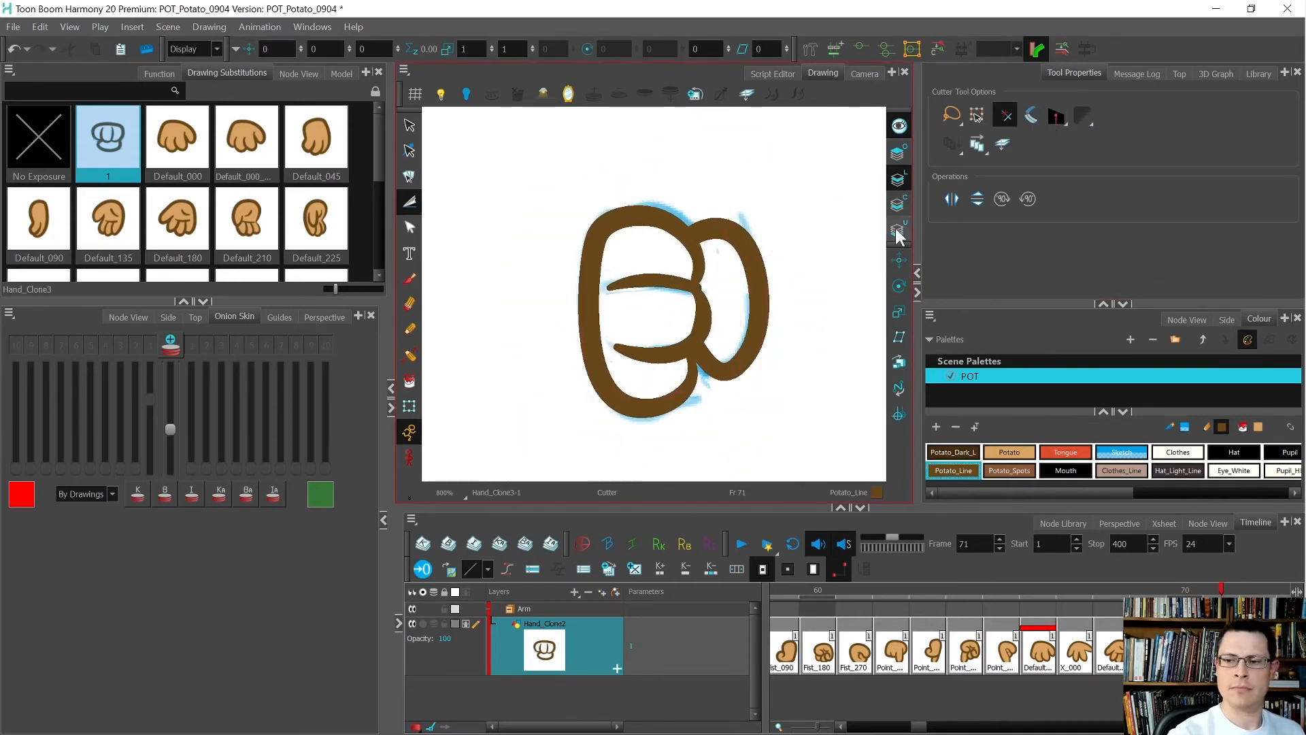
Delete the blue fist sketch from the Colour Art layer, leaving the inked lines.
left_click(899, 204)
key("alt+s")
key("ctrl+a")
key("Delete")
left_click(735, 423)
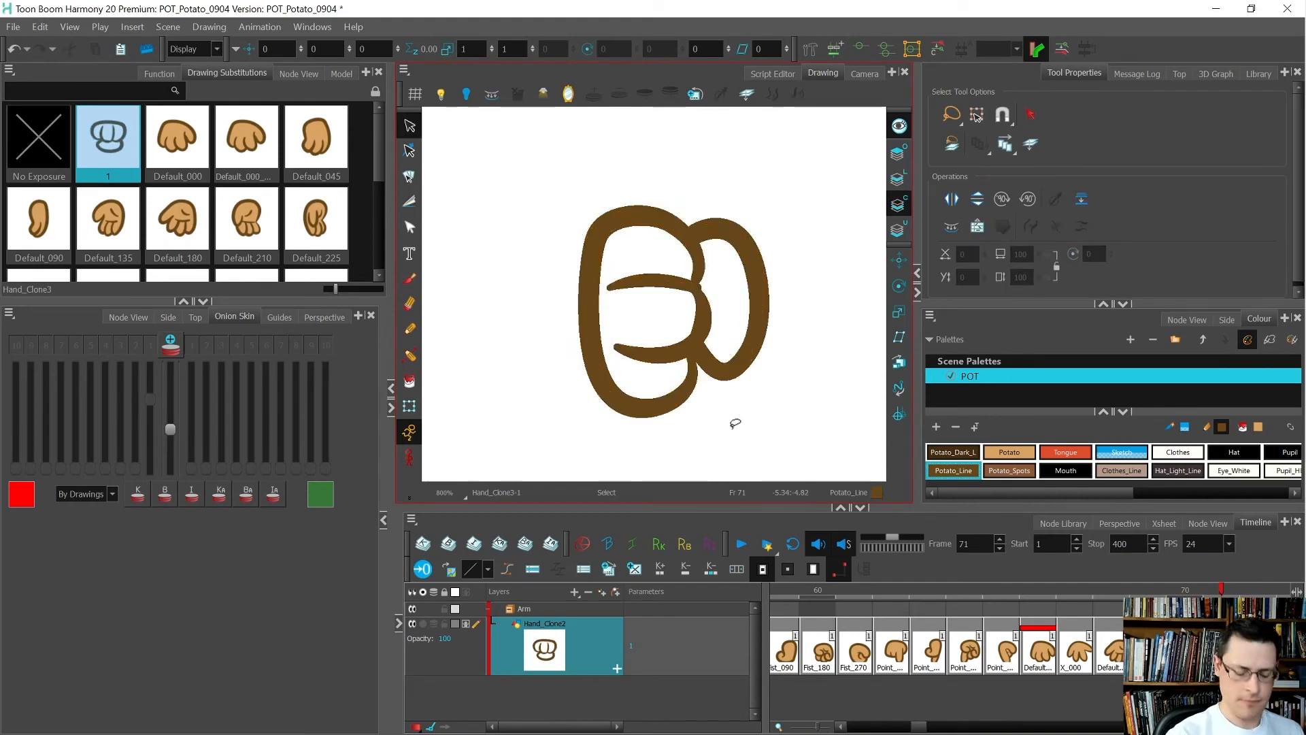
Fill the thumb and the three finger areas of the fist with the Potato colour.
left_click(409, 381)
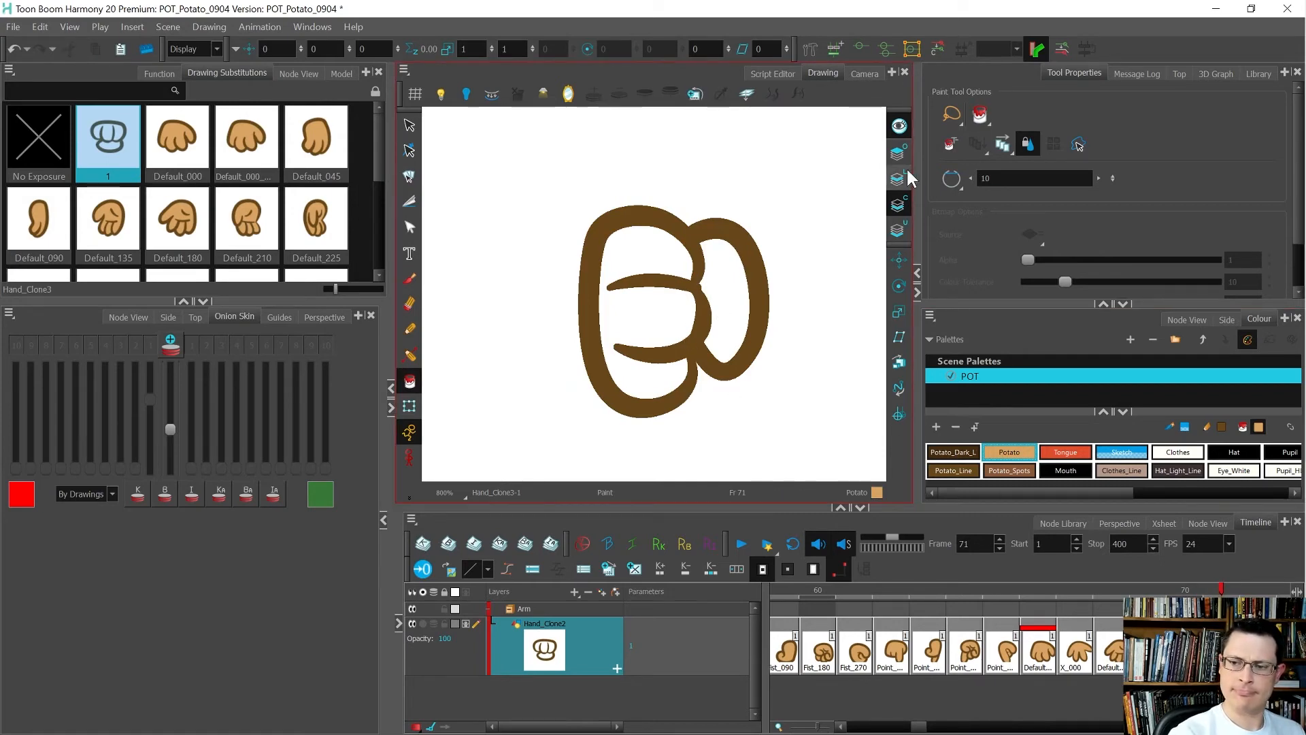
left_click(728, 291)
left_click(650, 318)
left_click(646, 252)
left_click(647, 385)
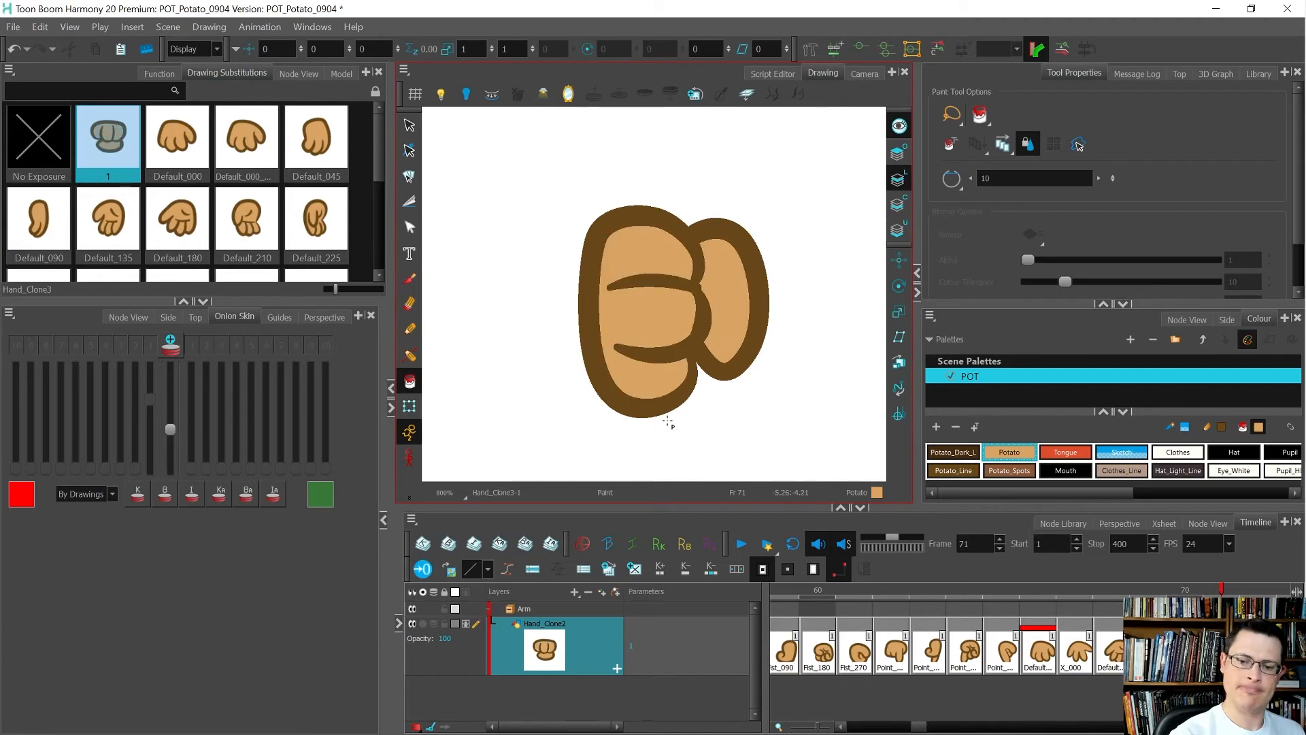
Transfer the painted fist's fills from the Line Art layer to the Colour Art layer.
key("alt+s")
key("ctrl+a")
key("Delete")
left_click(892, 207)
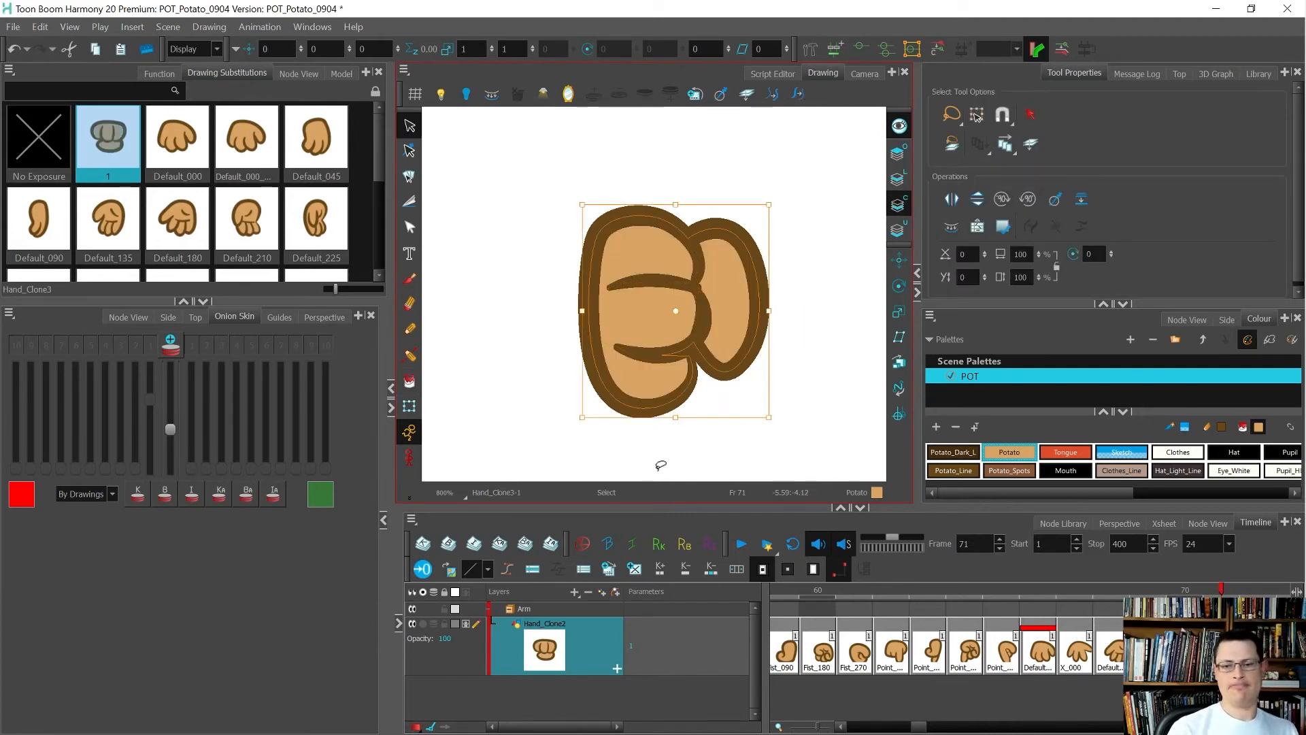
scroll(660, 466, "down", 2)
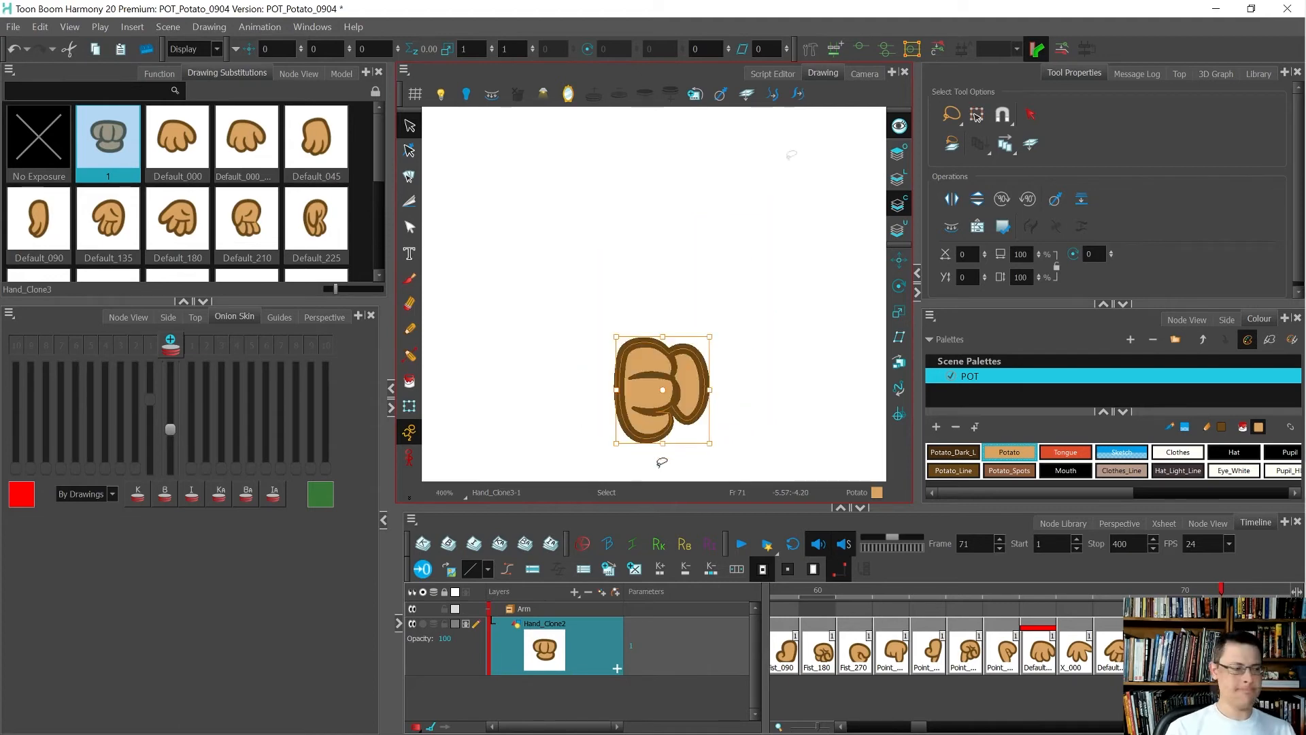
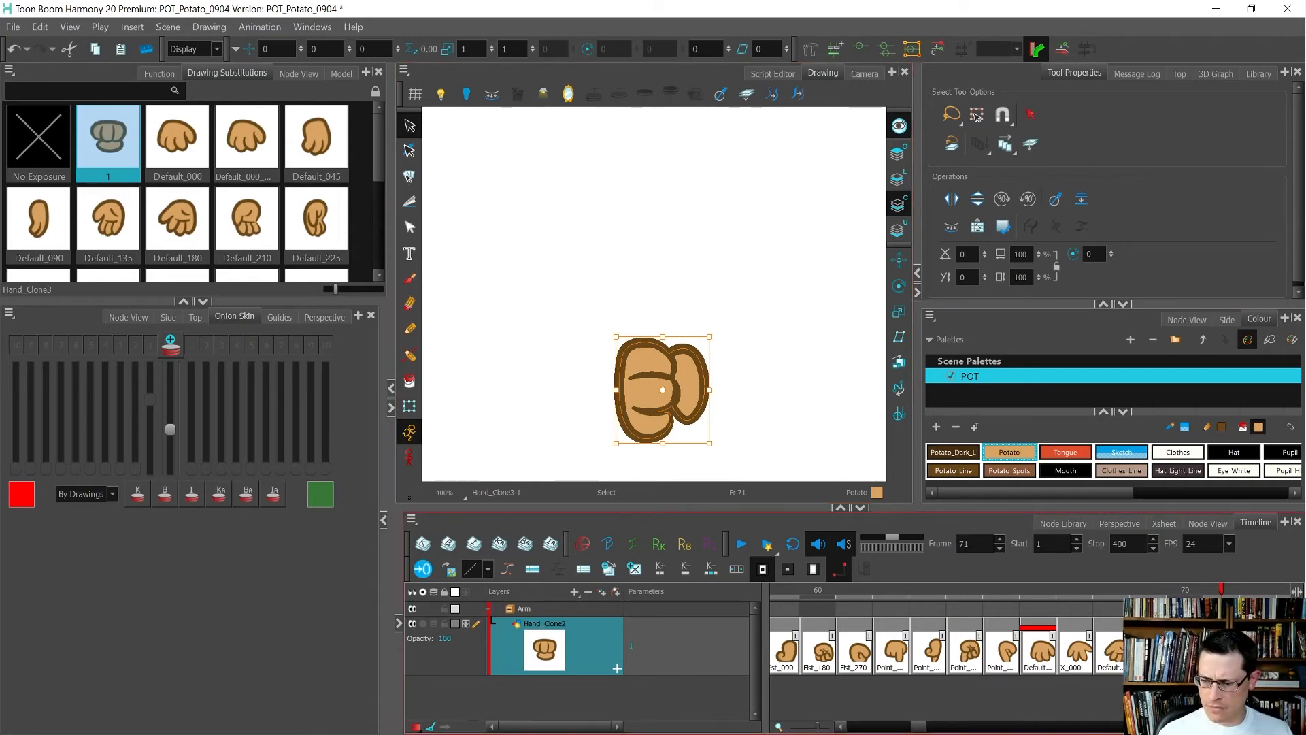
Rename the new fist drawing on frame 71 as Fist_000_Up.
left_click_drag(919, 727, 925, 728)
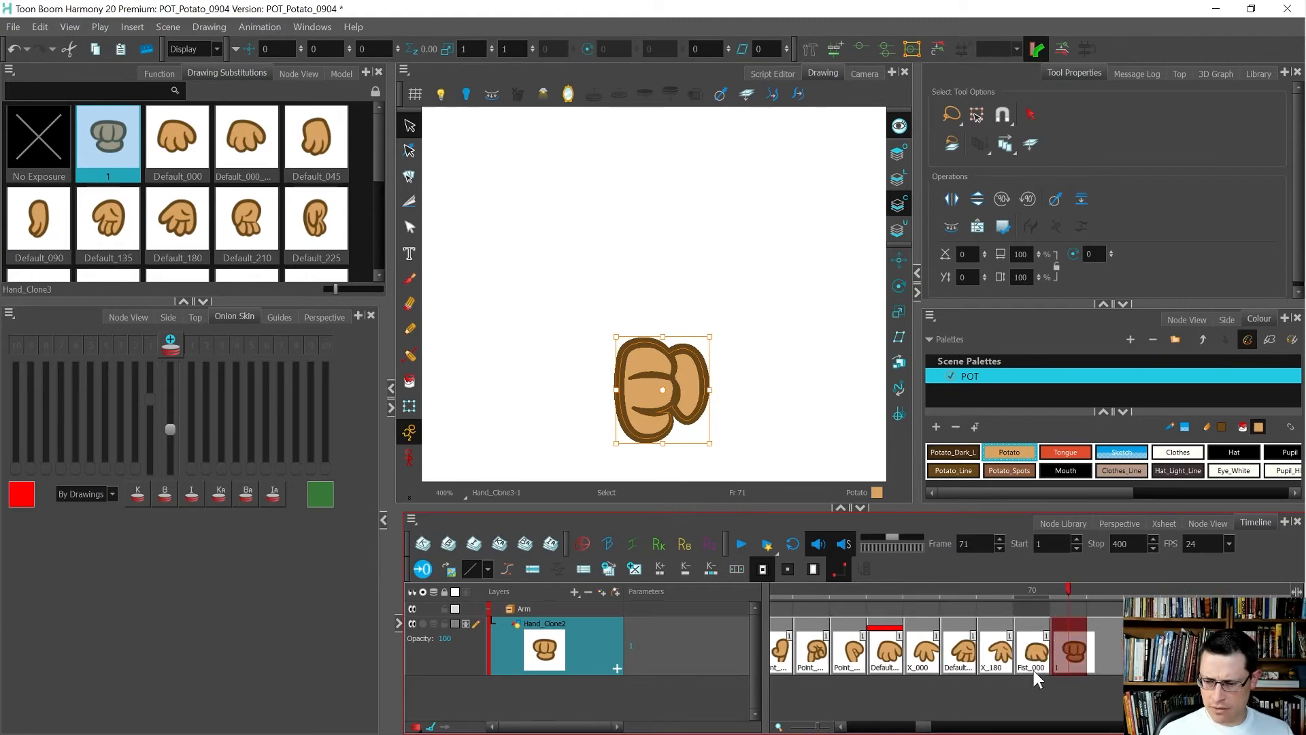
left_click(1033, 671)
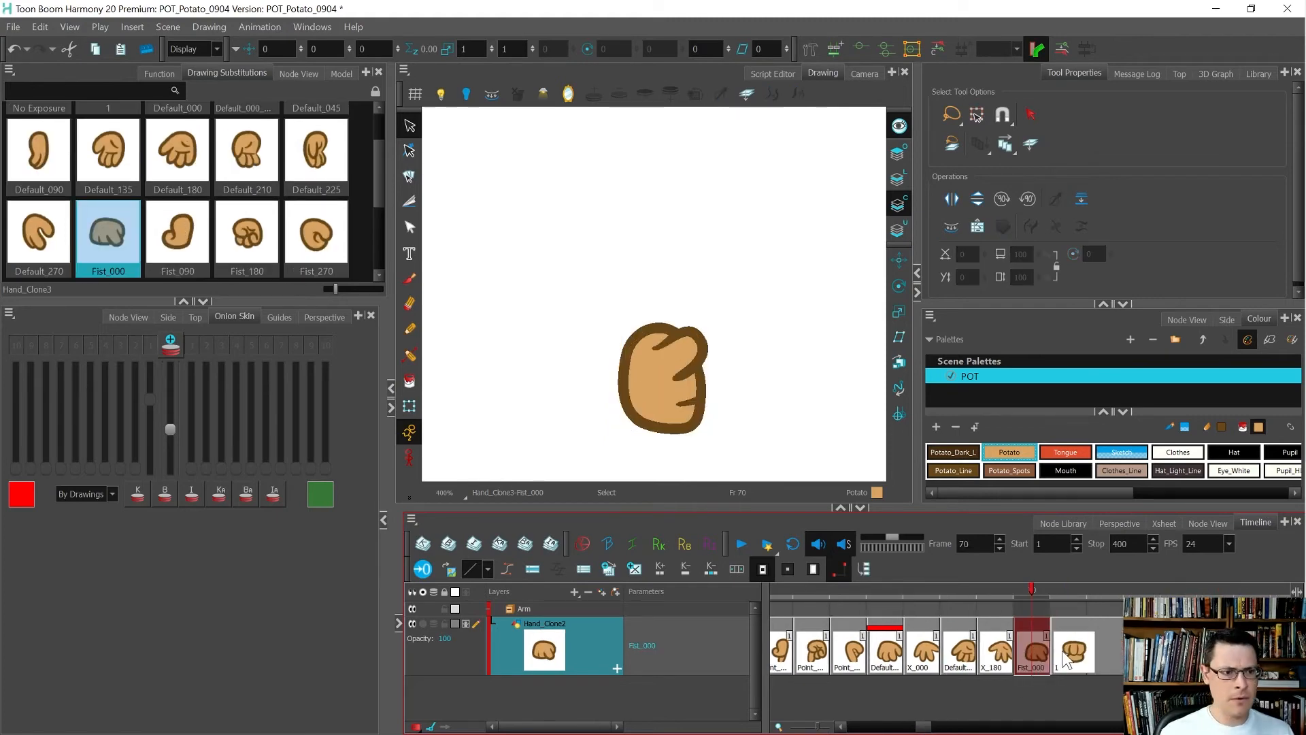
left_click(1066, 660)
double_click(1072, 657)
type("Fist_000_U")
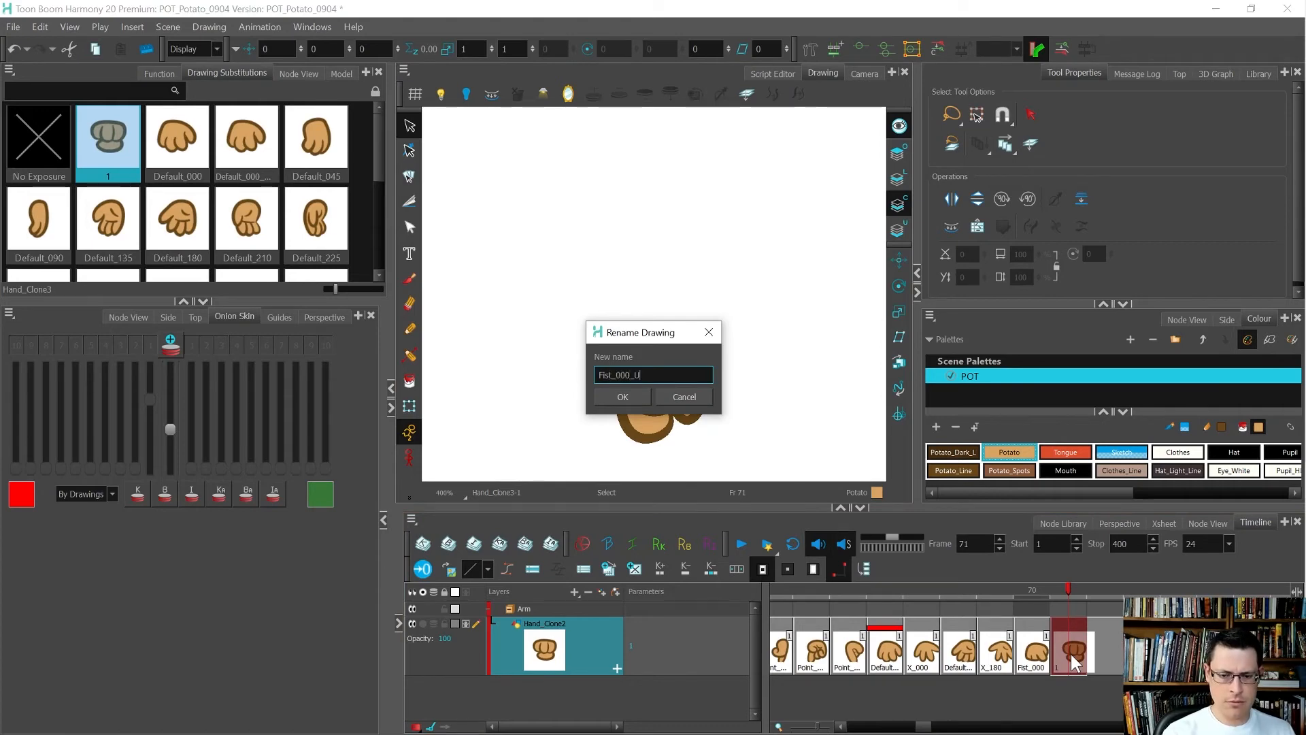
type("p")
key("Return")
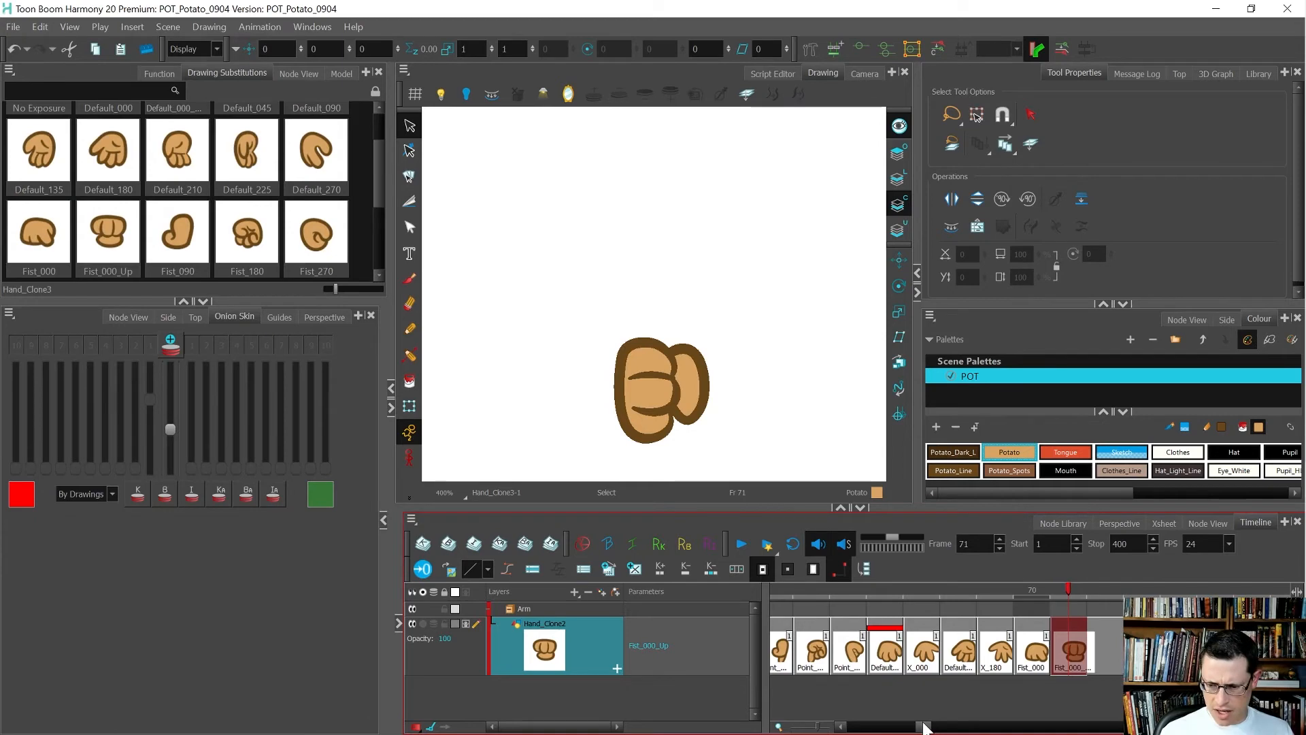
Take the Default_000 drawing from frame 66 and expose it on frame 72, right after Fist_000_Up.
left_click_drag(924, 728, 920, 727)
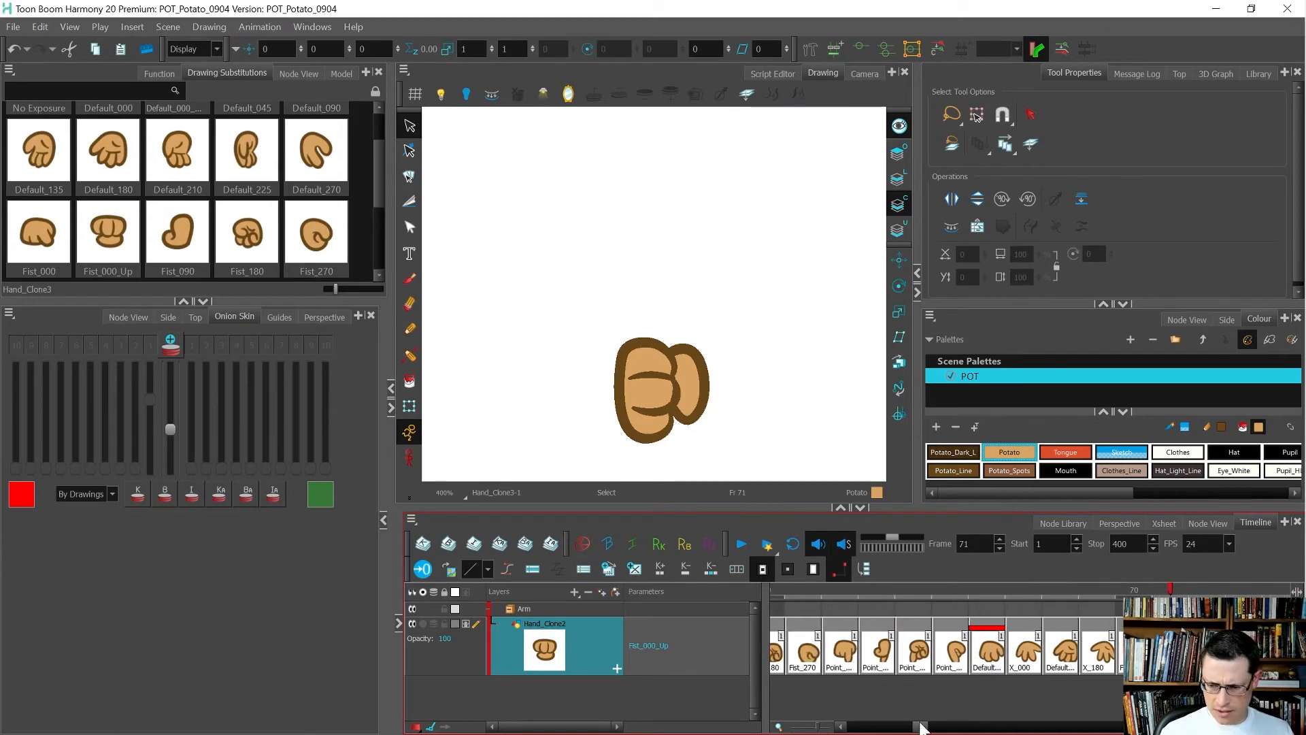
left_click(988, 656)
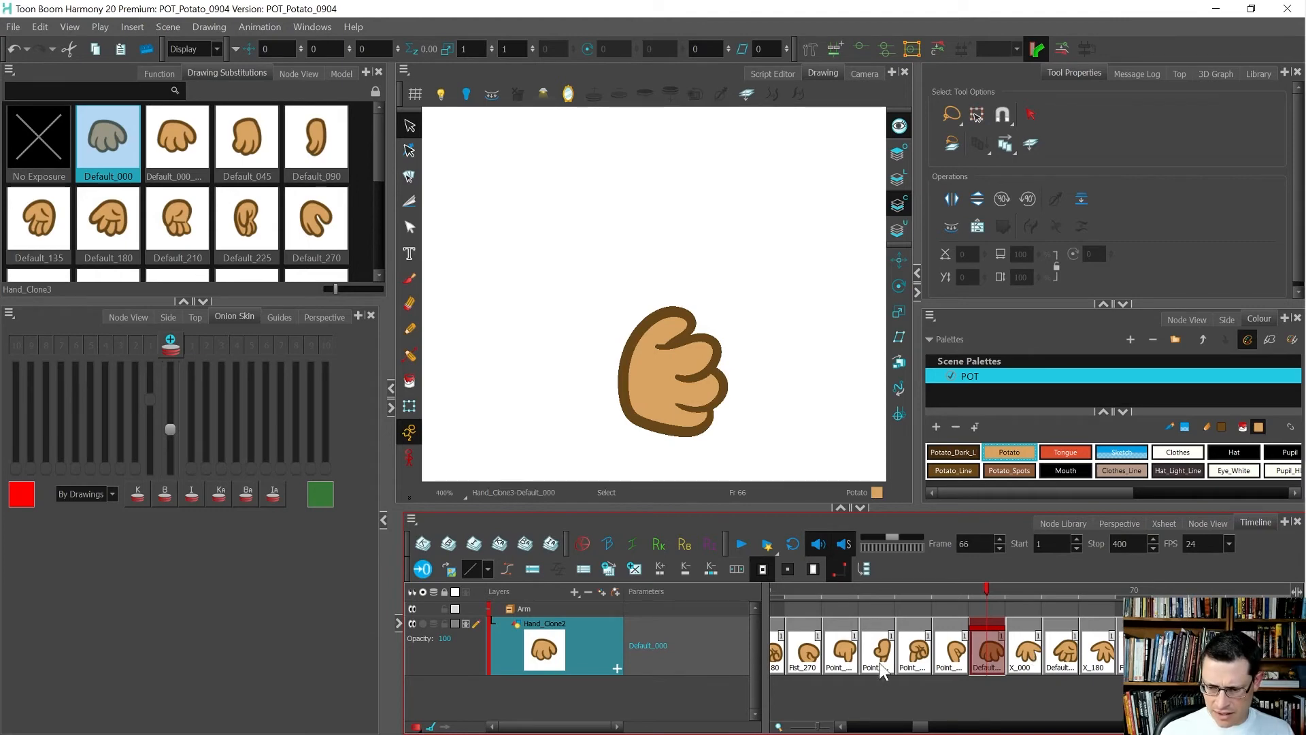
key("1")
key("1")
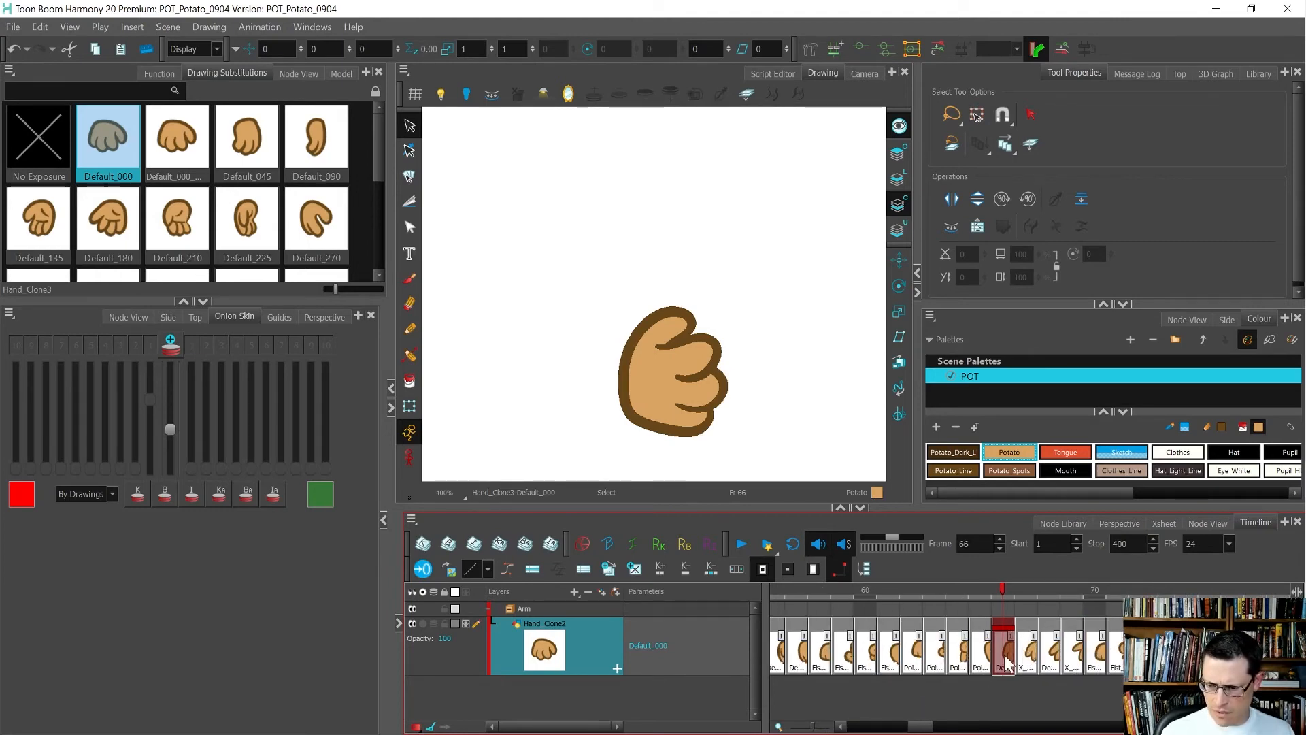
key("period")
key("period")
key("period")
key("period")
key("period")
key("period")
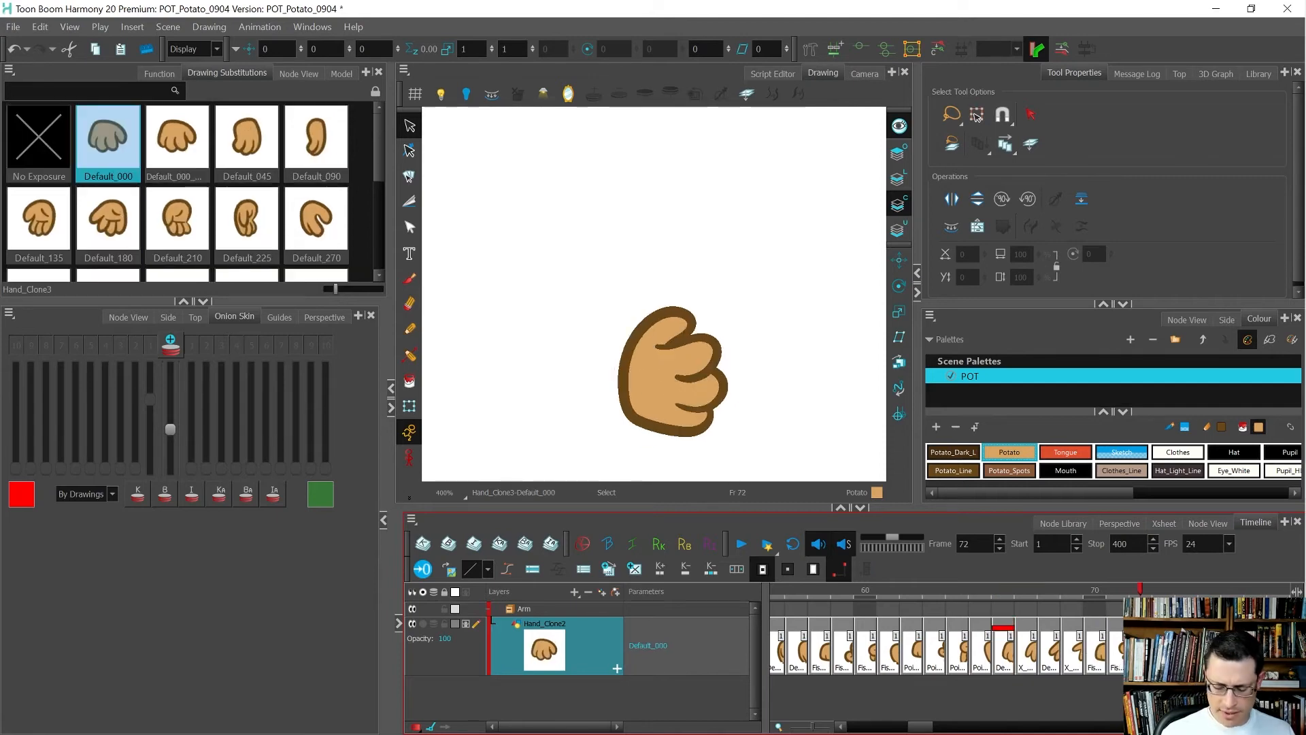
Cycle the hand's drawing substitutions on frame 72 and settle on Default_090.
key("bracketleft")
key("bracketright")
key("bracketright")
key("bracketright")
key("bracketright")
key("bracketleft")
key("bracketright")
key("bracketleft")
key("bracketright")
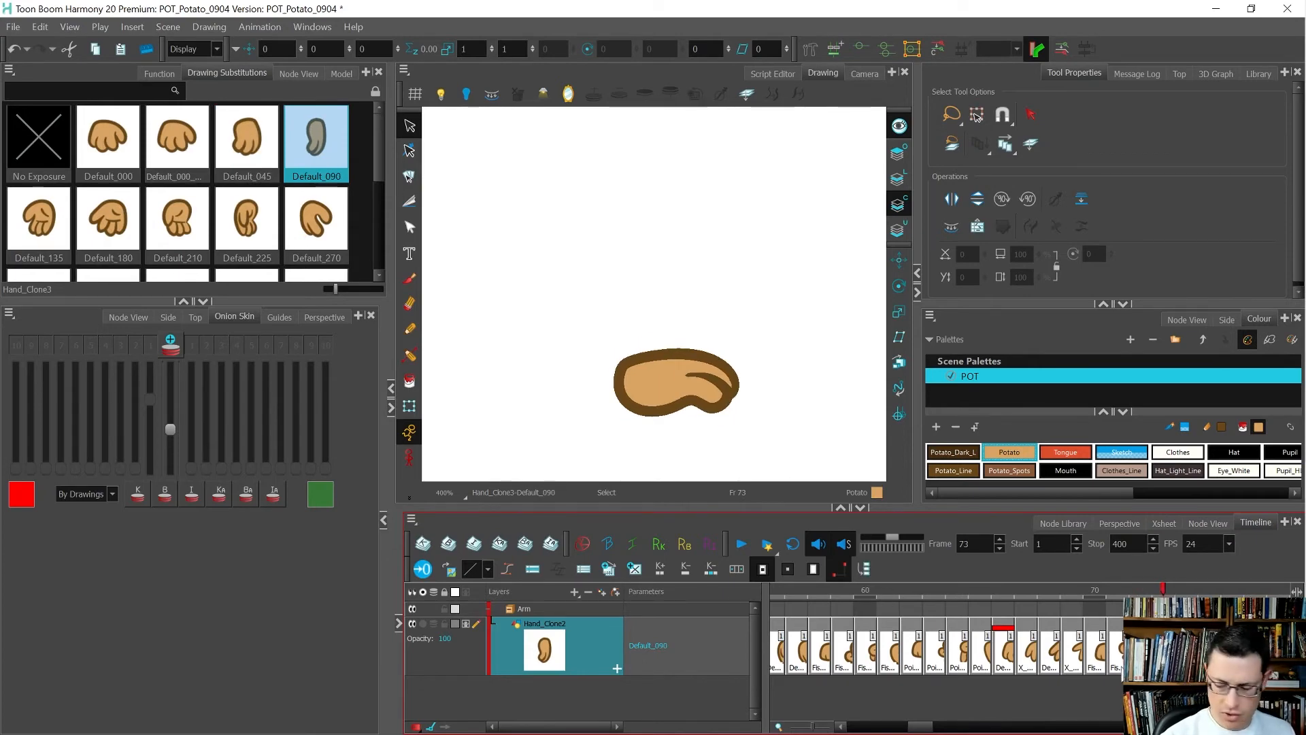
Create an empty drawing on frame 73 and sketch a side-view hand with a curled finger over the Default_090 onion skin.
key("alt+shift+r")
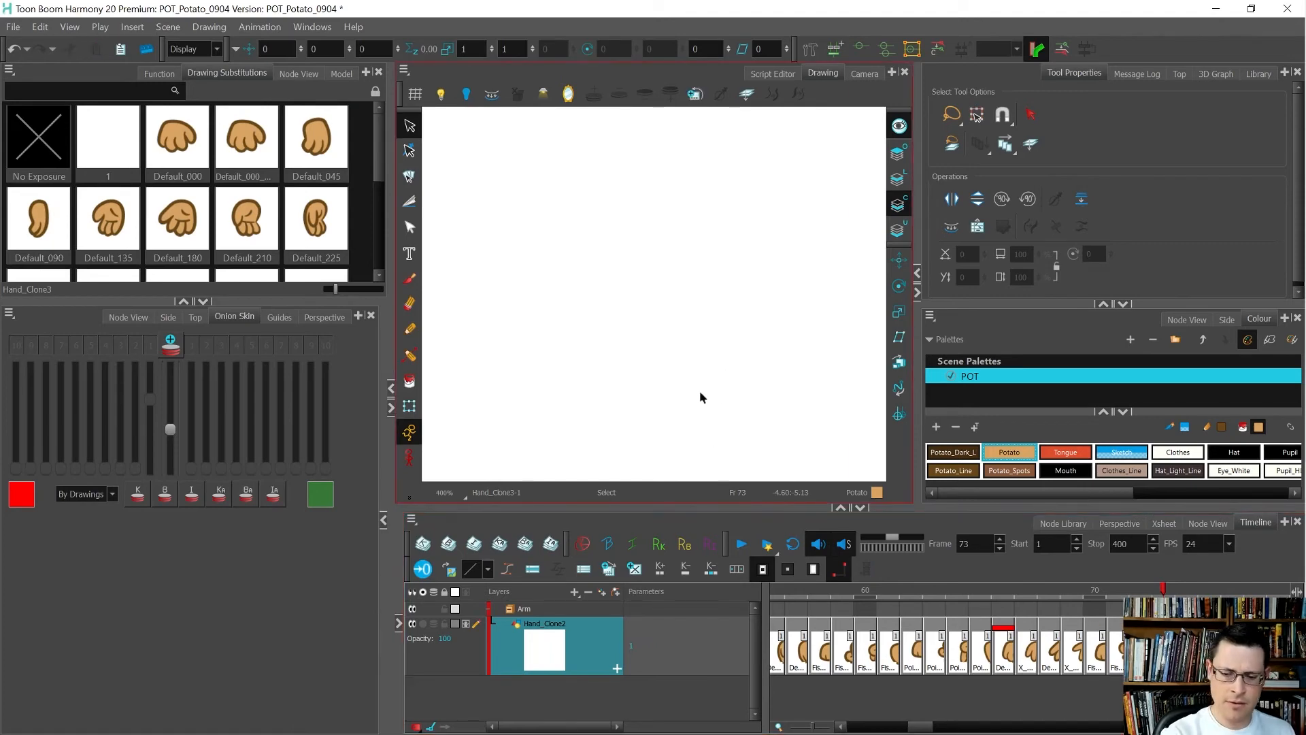
key("alt+b")
mouse_move(729, 393)
left_mouse_down()
mouse_move(609, 469)
mouse_move(591, 429)
left_mouse_up()
mouse_move(541, 322)
left_mouse_down()
mouse_move(526, 330)
mouse_move(559, 348)
left_mouse_up()
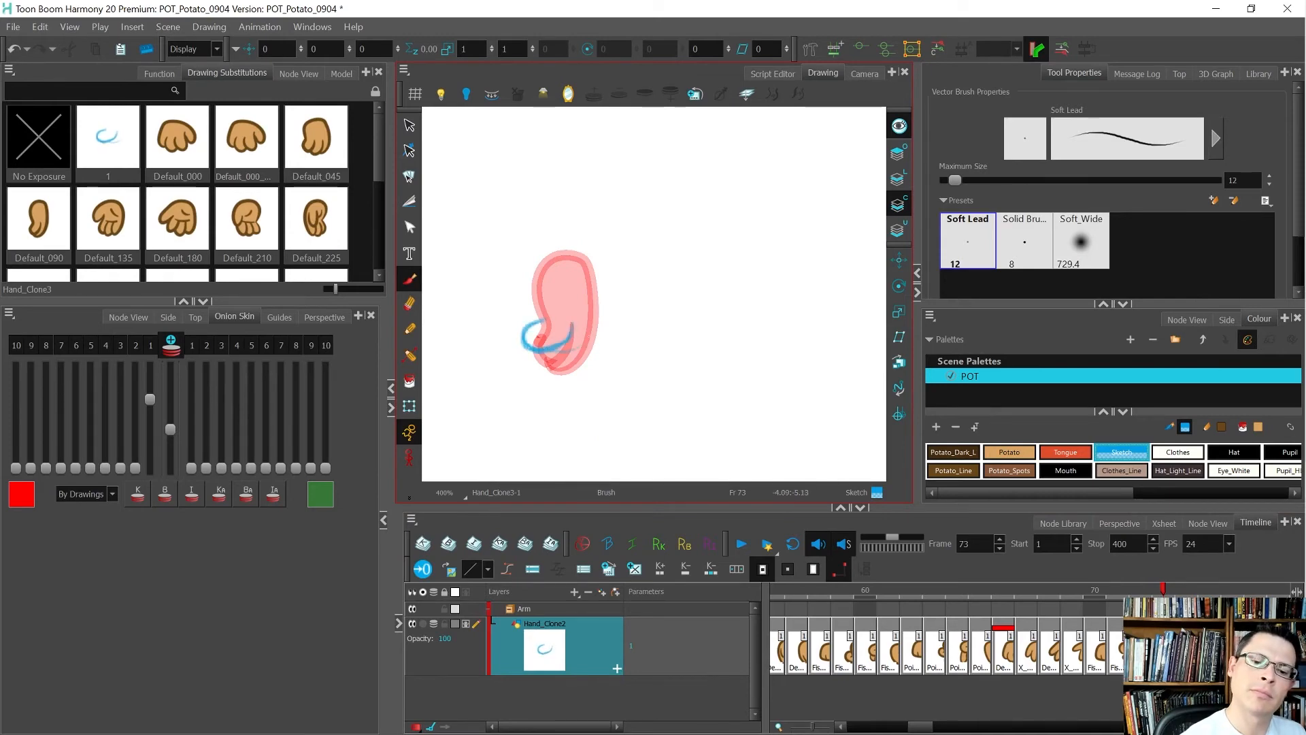
left_click_drag(578, 344, 589, 271)
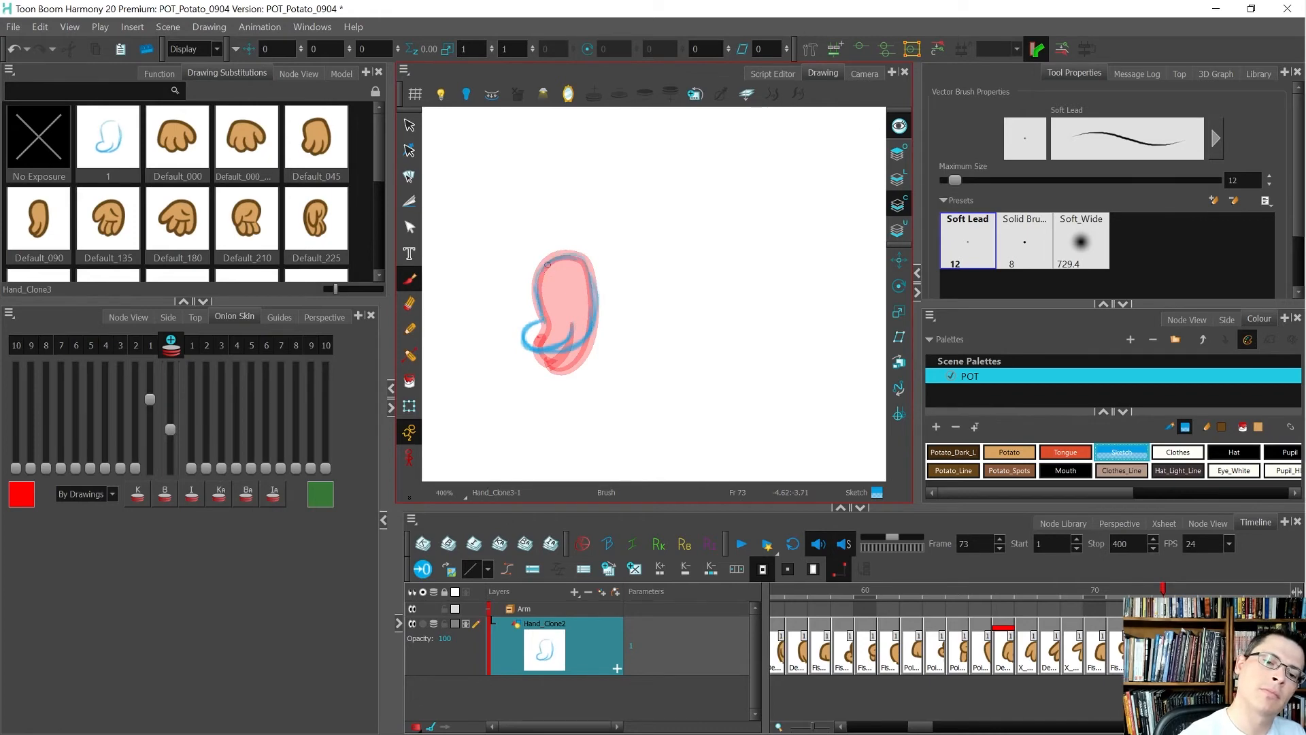
Copy the upper outline of Default_090 from its Line Art with the Cutter and paste it into the frame 73 drawing.
key("comma")
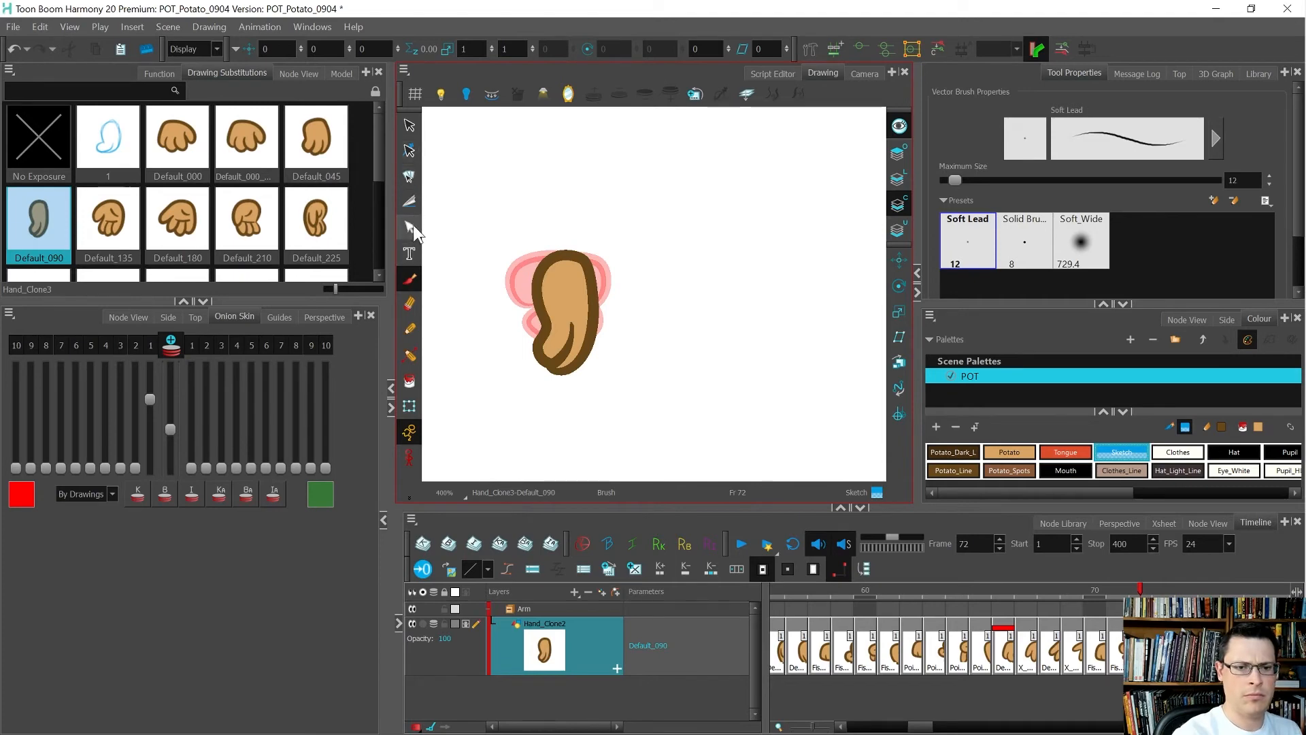
left_click(410, 203)
mouse_move(594, 308)
left_mouse_down()
mouse_move(504, 296)
mouse_move(669, 269)
left_mouse_up()
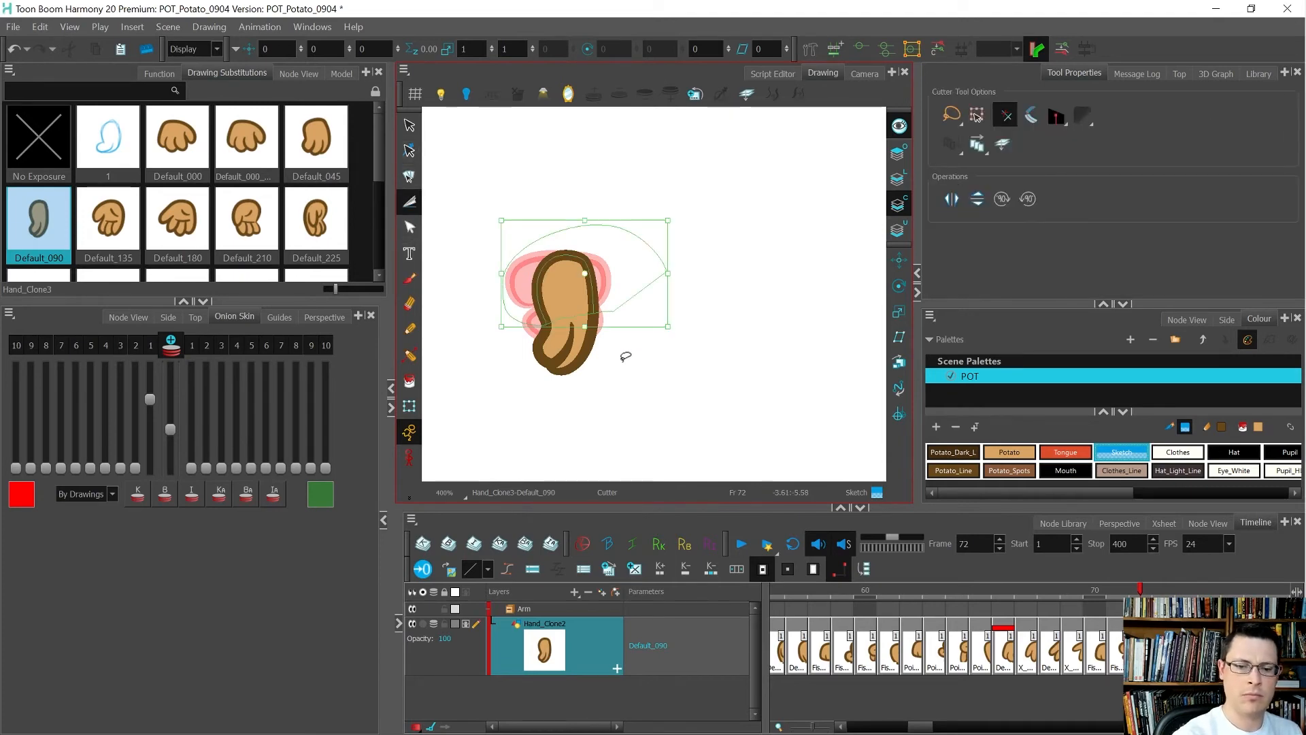
left_click(898, 178)
mouse_move(588, 306)
left_mouse_down()
mouse_move(545, 234)
mouse_move(632, 362)
left_mouse_up()
key("period")
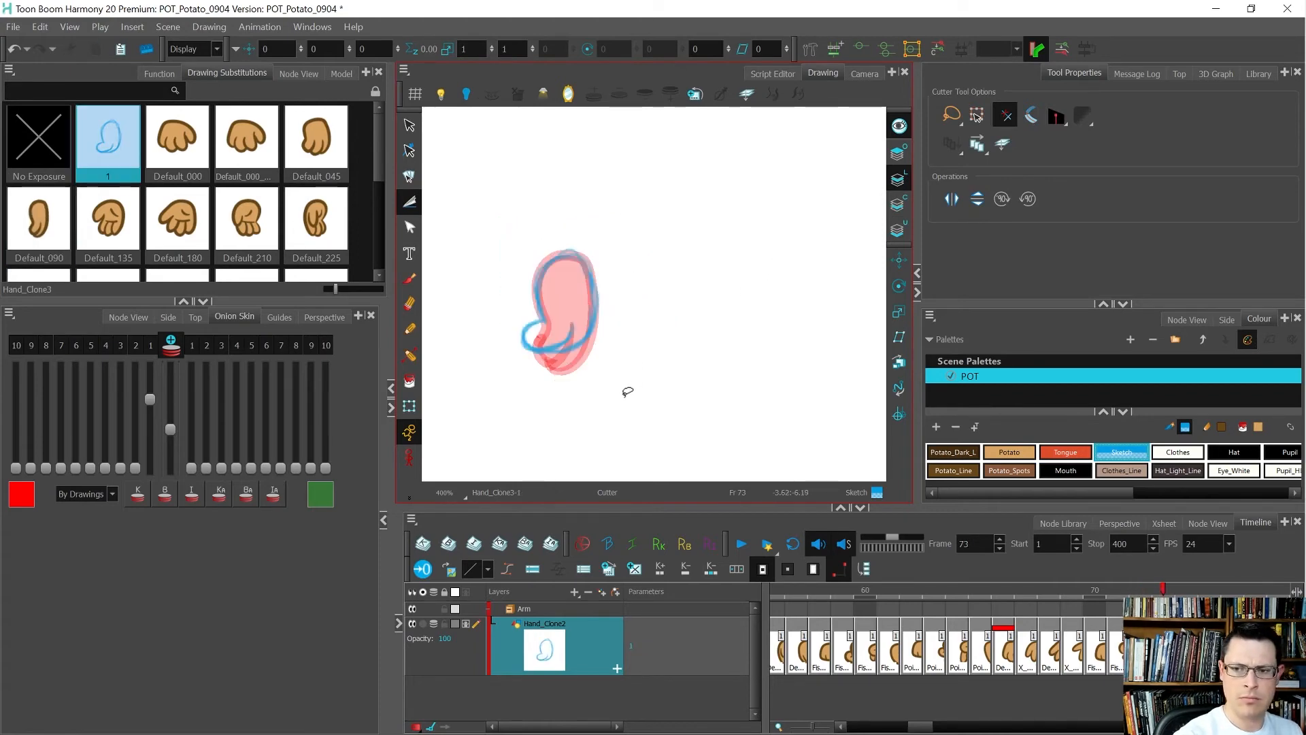
key("ctrl+v")
left_click(621, 408)
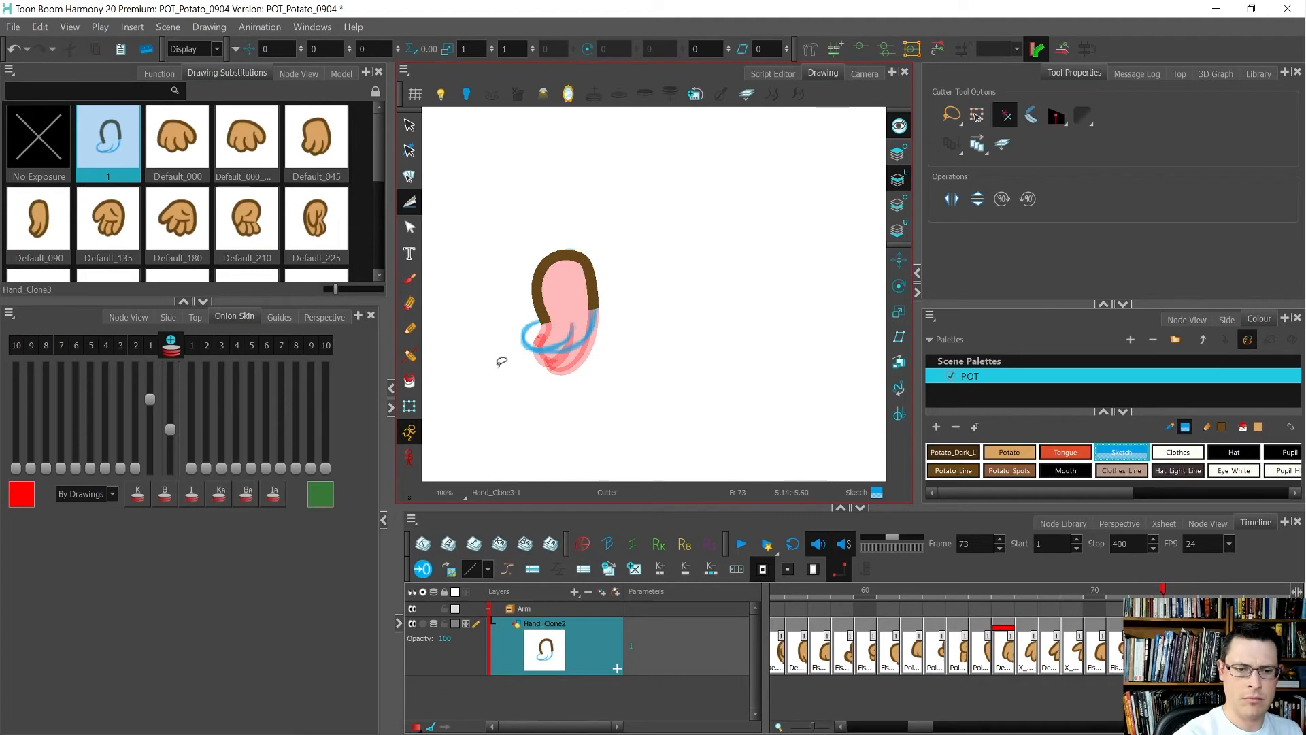
Ink the curled finger and the remaining side of the hand with the Pencil in Potato_Line.
scroll(548, 317, "up", 2)
key("alt+/")
left_click(929, 469)
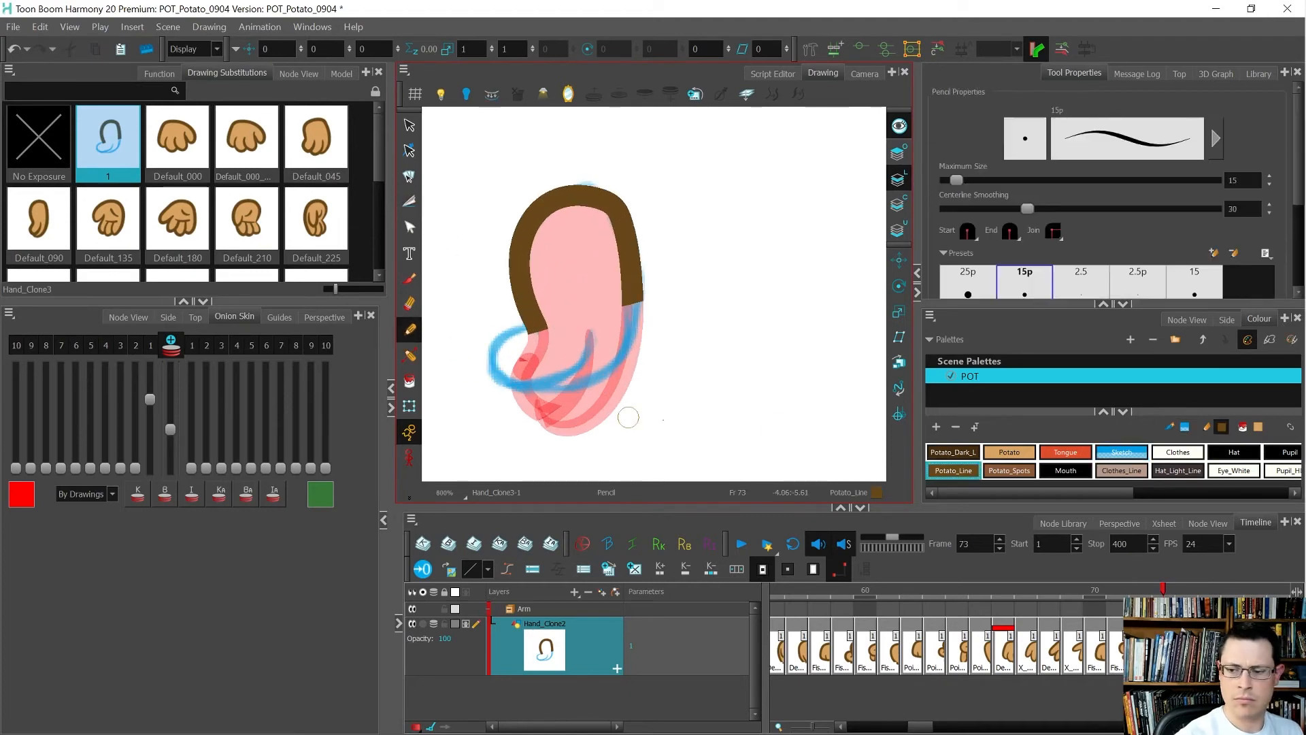
mouse_move(592, 332)
left_mouse_down()
mouse_move(580, 364)
mouse_move(535, 388)
mouse_move(491, 367)
mouse_move(500, 341)
mouse_move(541, 326)
left_mouse_up()
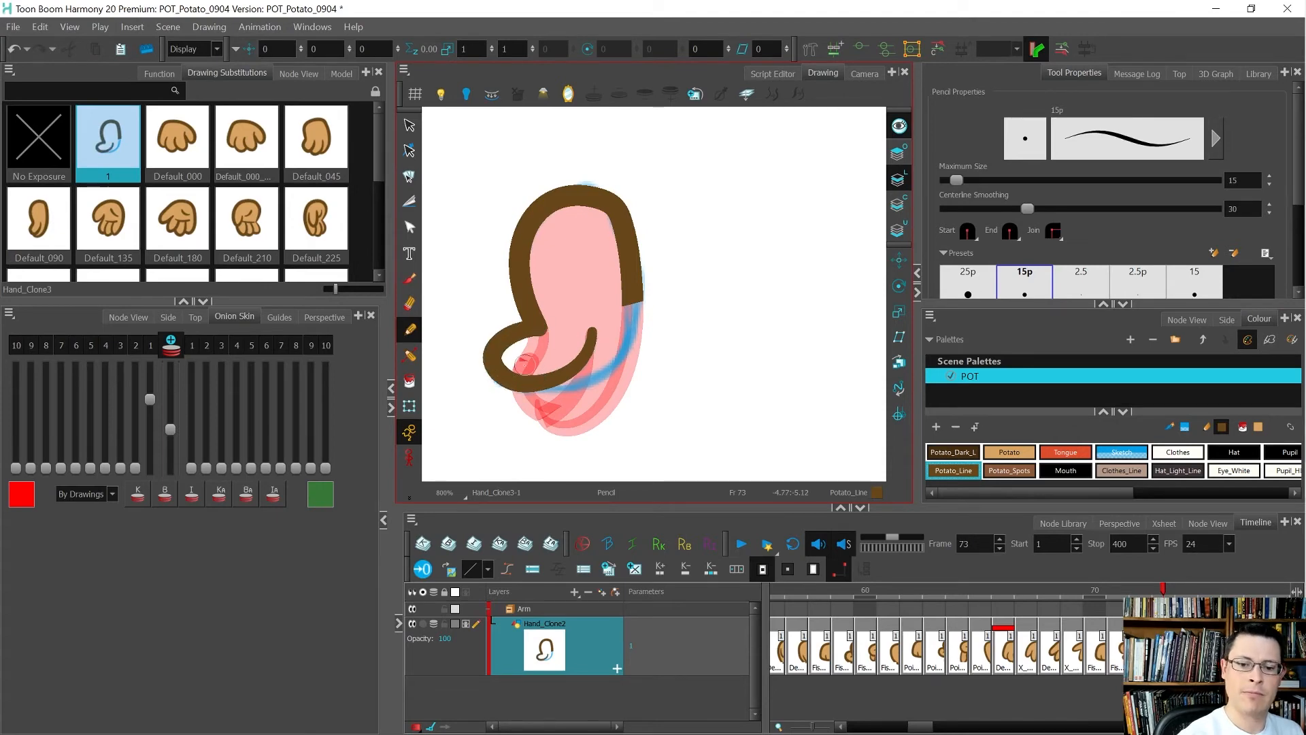
mouse_move(543, 385)
left_mouse_down()
mouse_move(609, 365)
mouse_move(635, 327)
mouse_move(632, 292)
left_mouse_up()
Select the strokes in the Sketch colour on the frame 73 drawing and delete them.
key("alt+s")
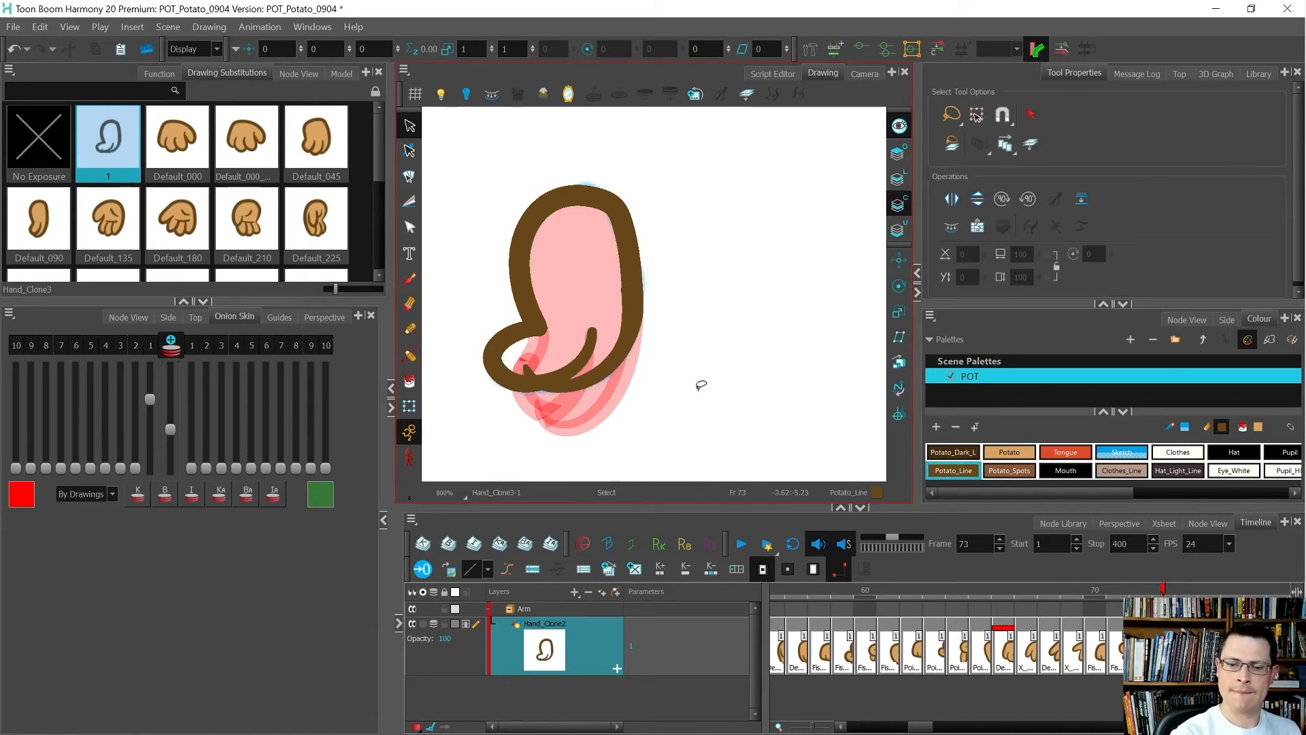
left_click(1109, 456)
key("ctrl+shift+a")
key("Delete")
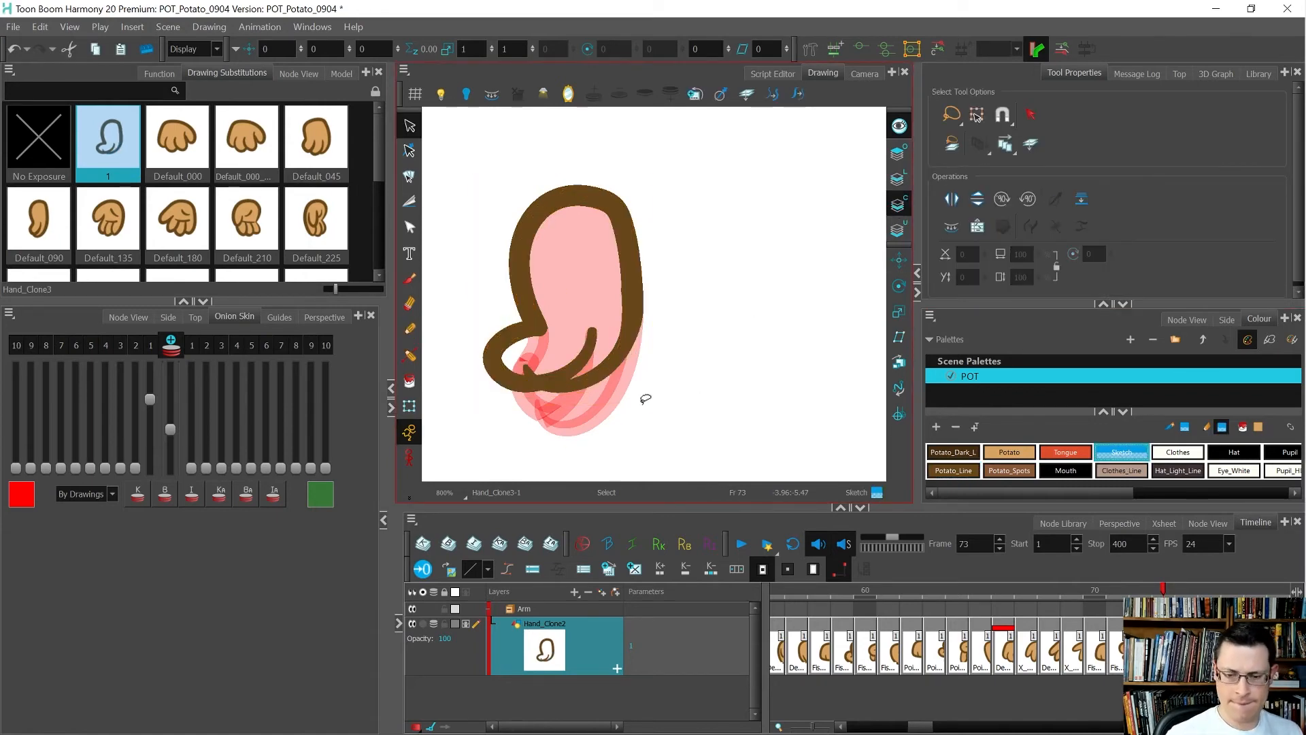
Cut away the stray line end inside the curled finger and reshape the outline's inner corner with the Contour Editor.
left_click(898, 179)
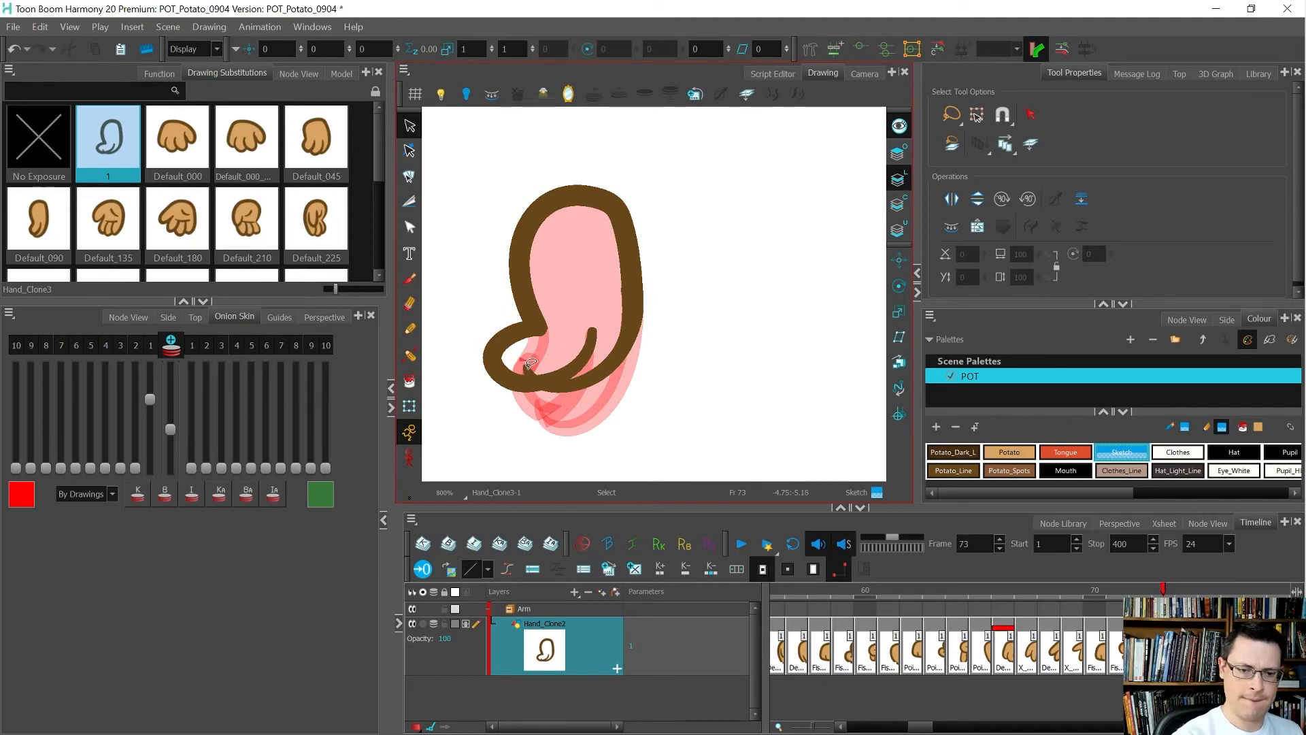
key("alt+t")
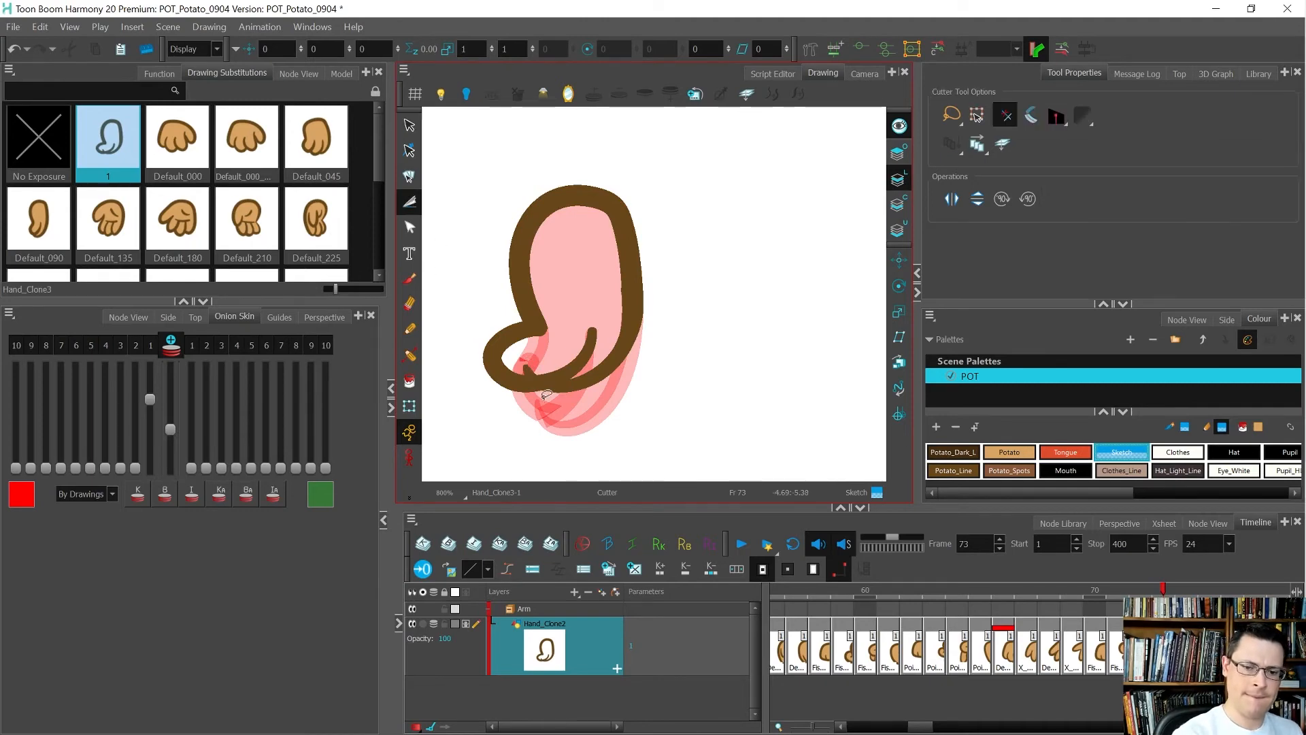
key("alt+s")
key("ctrl+a")
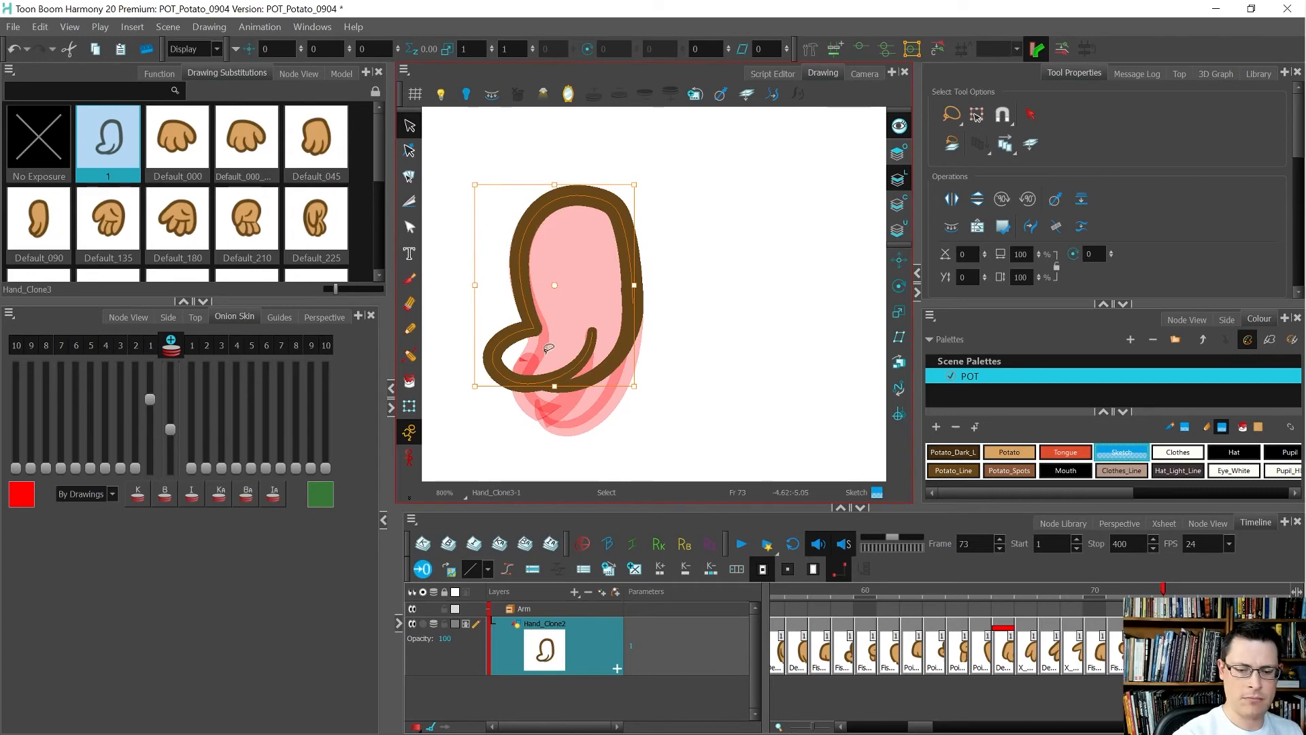
key("alt+q")
left_click(536, 328)
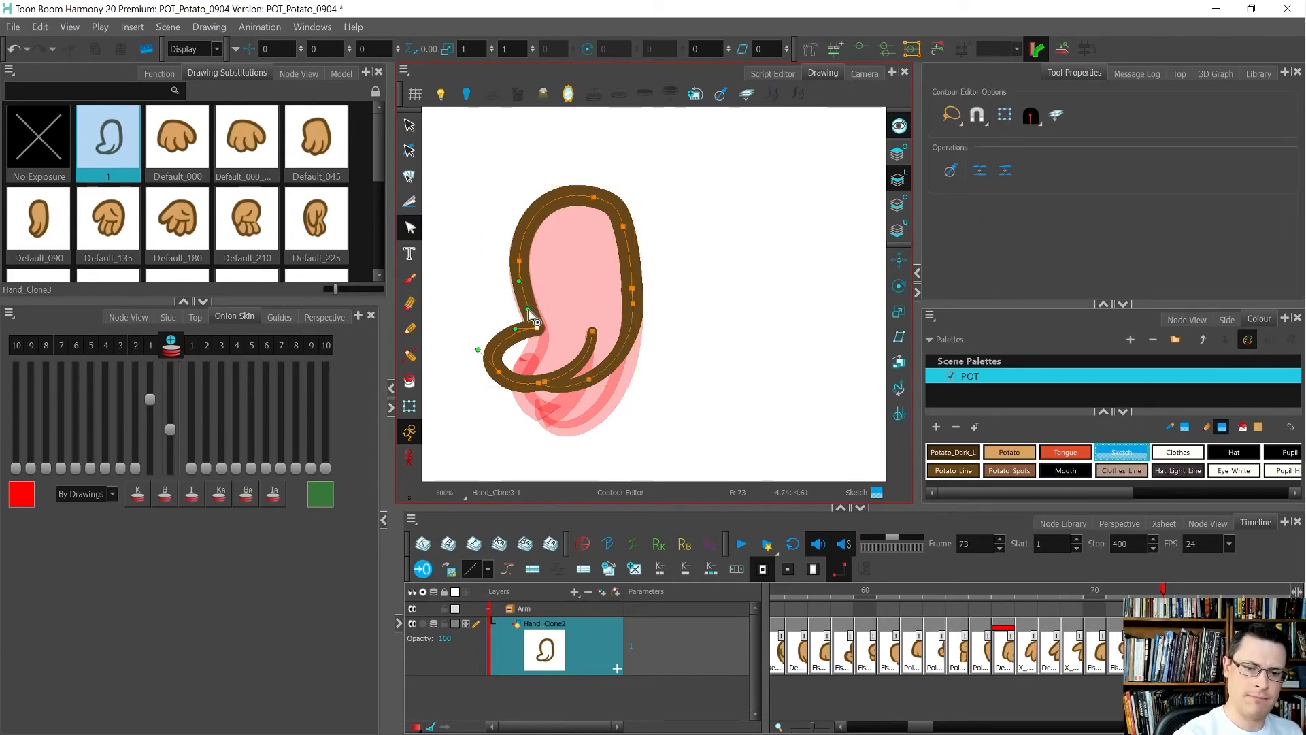
key("Delete")
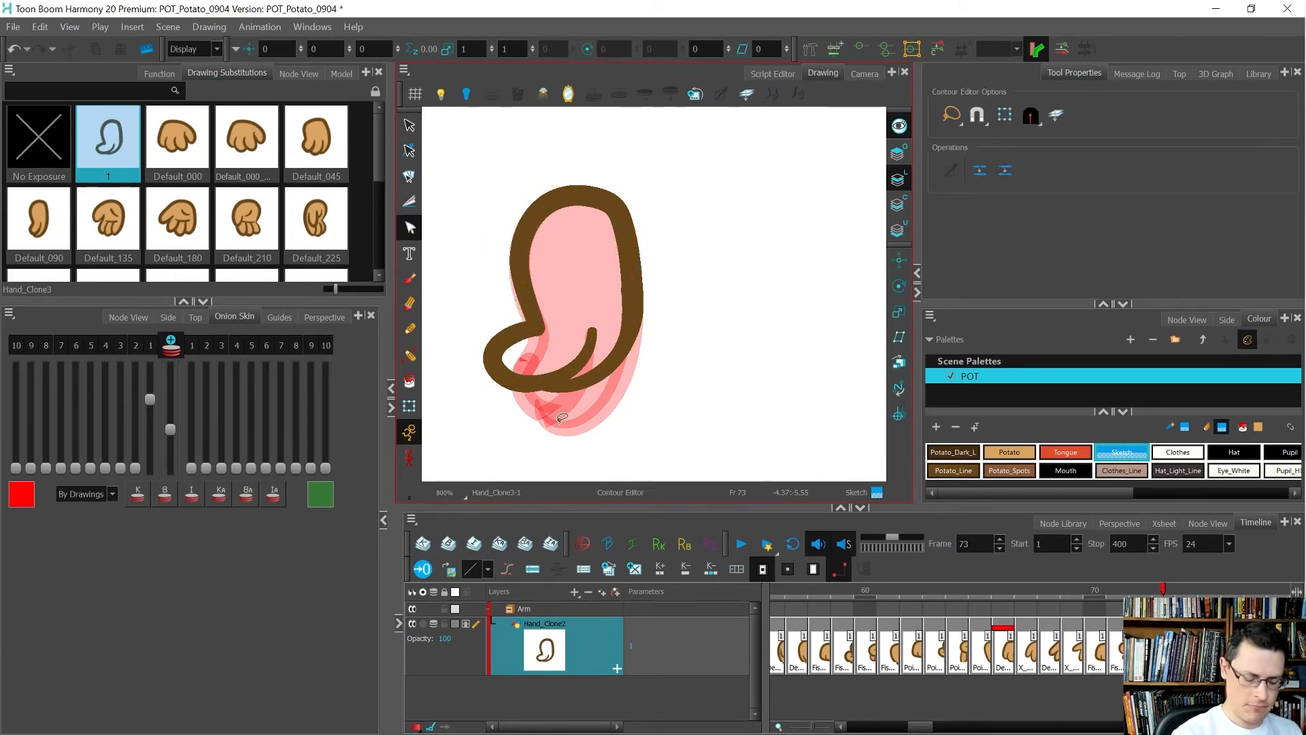
Fill the frame 73 hand with the Potato colour and move the fill from Line Art to Colour Art.
left_click(410, 376)
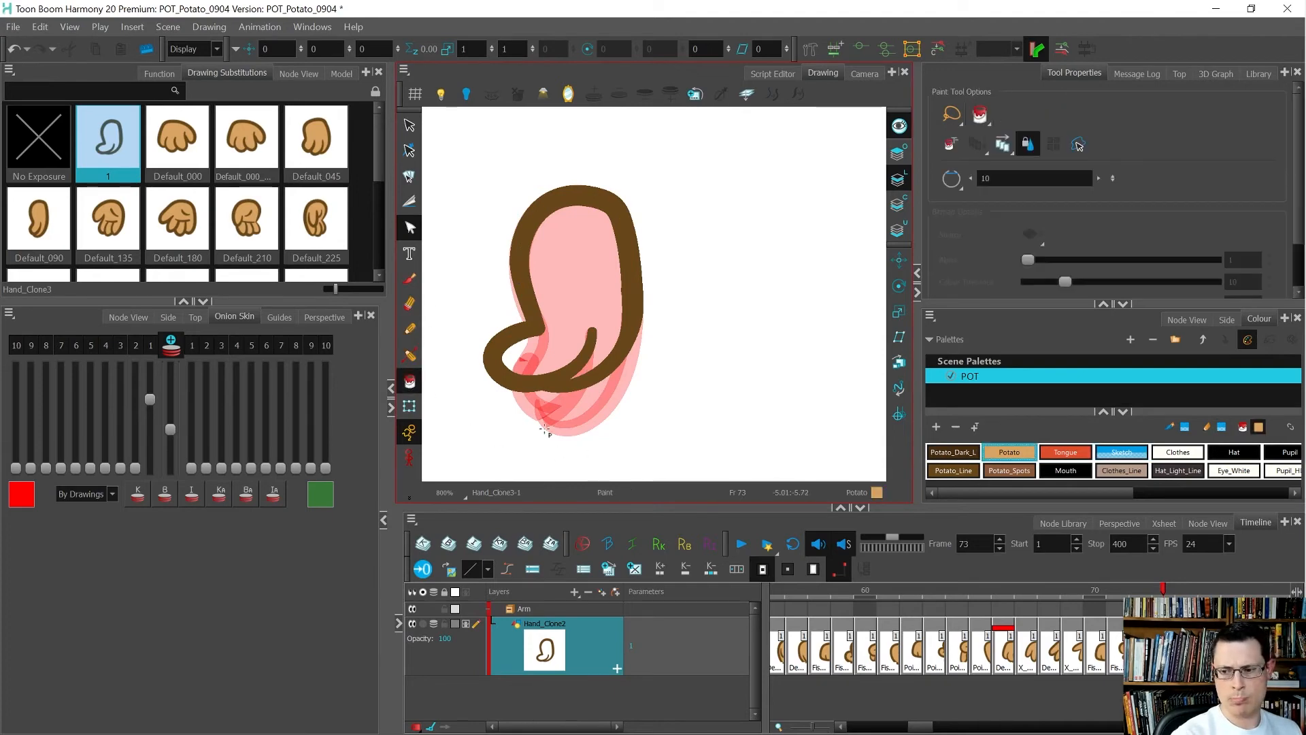
left_click(593, 285)
key("alt+s")
left_click(597, 280)
key("ctrl+x")
left_click(898, 204)
key("ctrl+v")
left_click(696, 404)
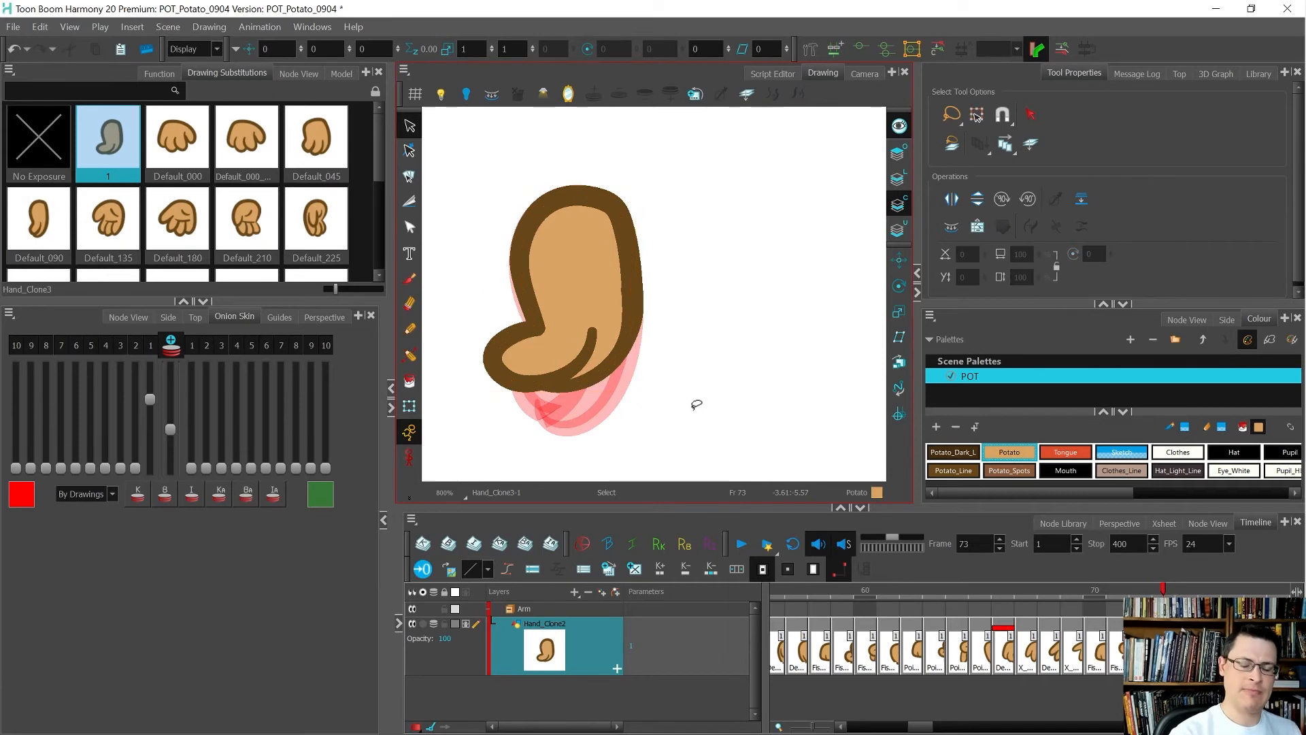
Rename the drawing at frame 73 to Hold_090.
left_click(1165, 646)
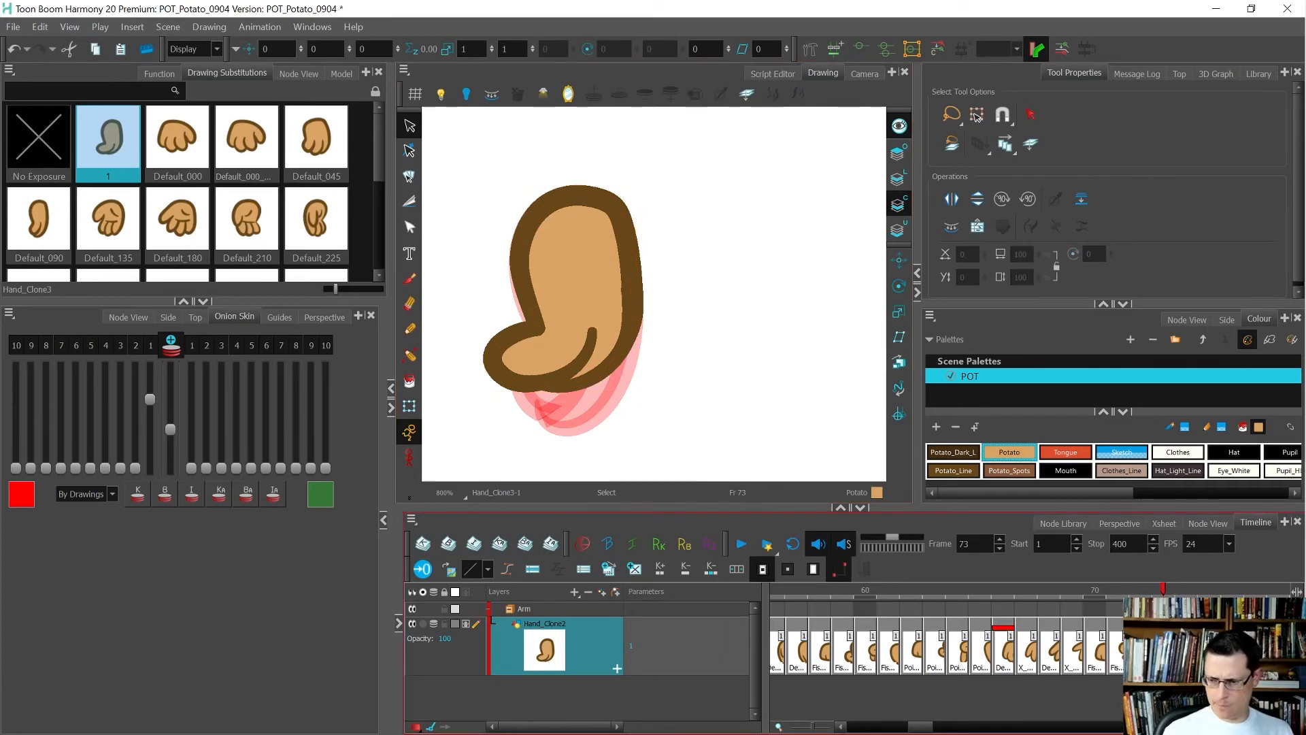
scroll(1027, 647, "up", 3)
key("ctrl+d")
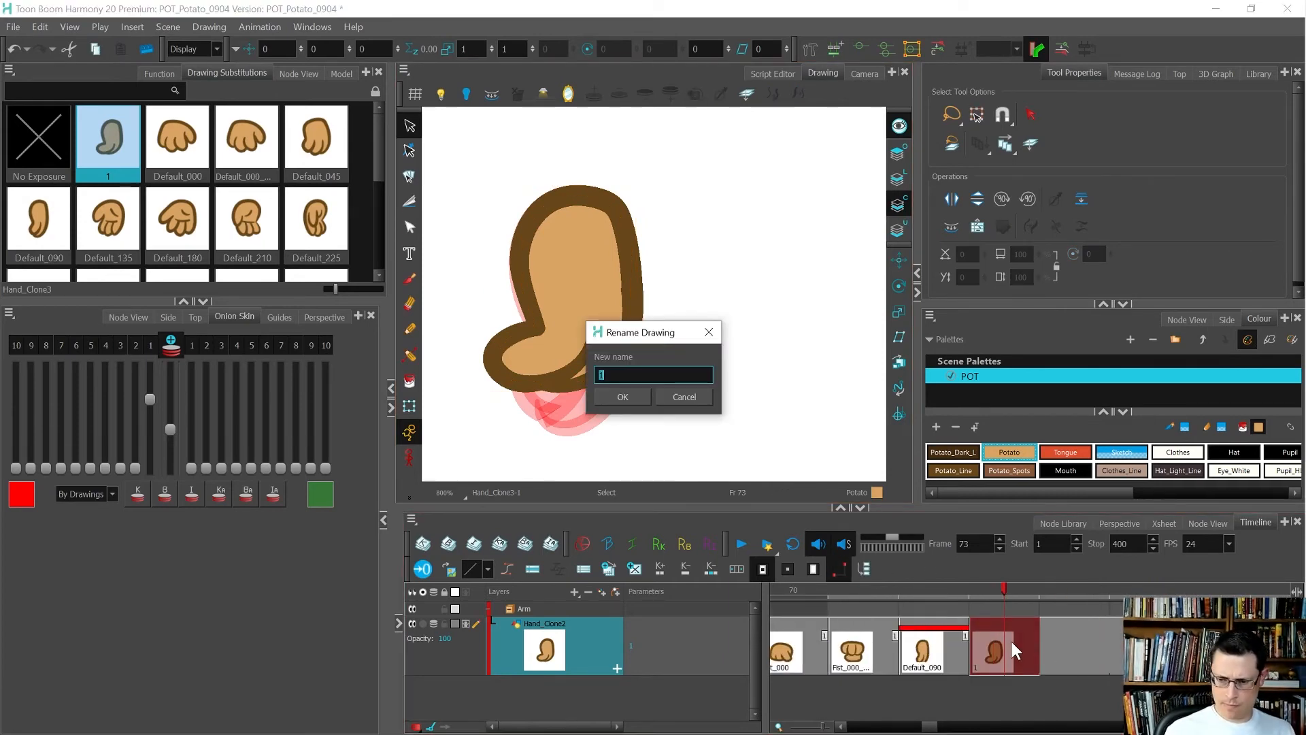
key("BackSpace")
type("Hold_09")
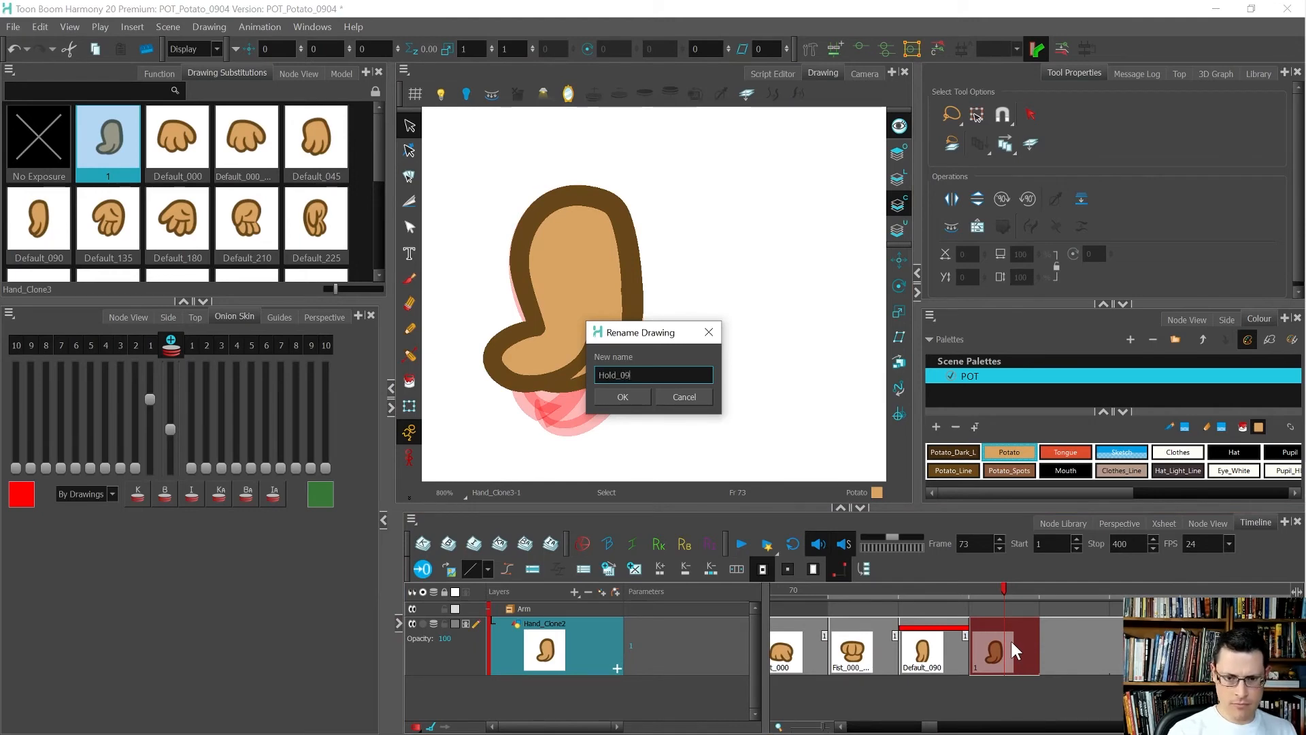
type("0")
key("Return")
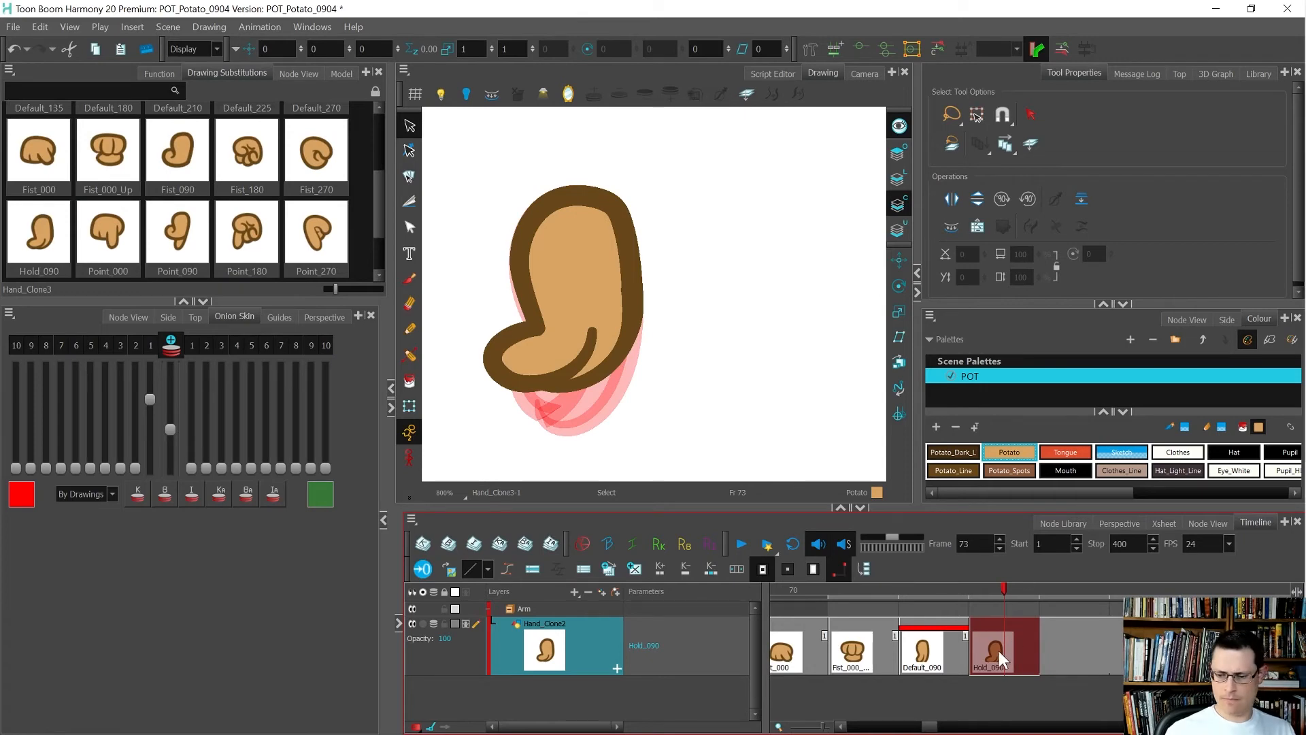
Copy the Default_090 exposure to frame 74 and swap that frame's substitution to Default_270.
left_click(932, 658)
key("ctrl+c")
left_click(1059, 634)
key("ctrl+v")
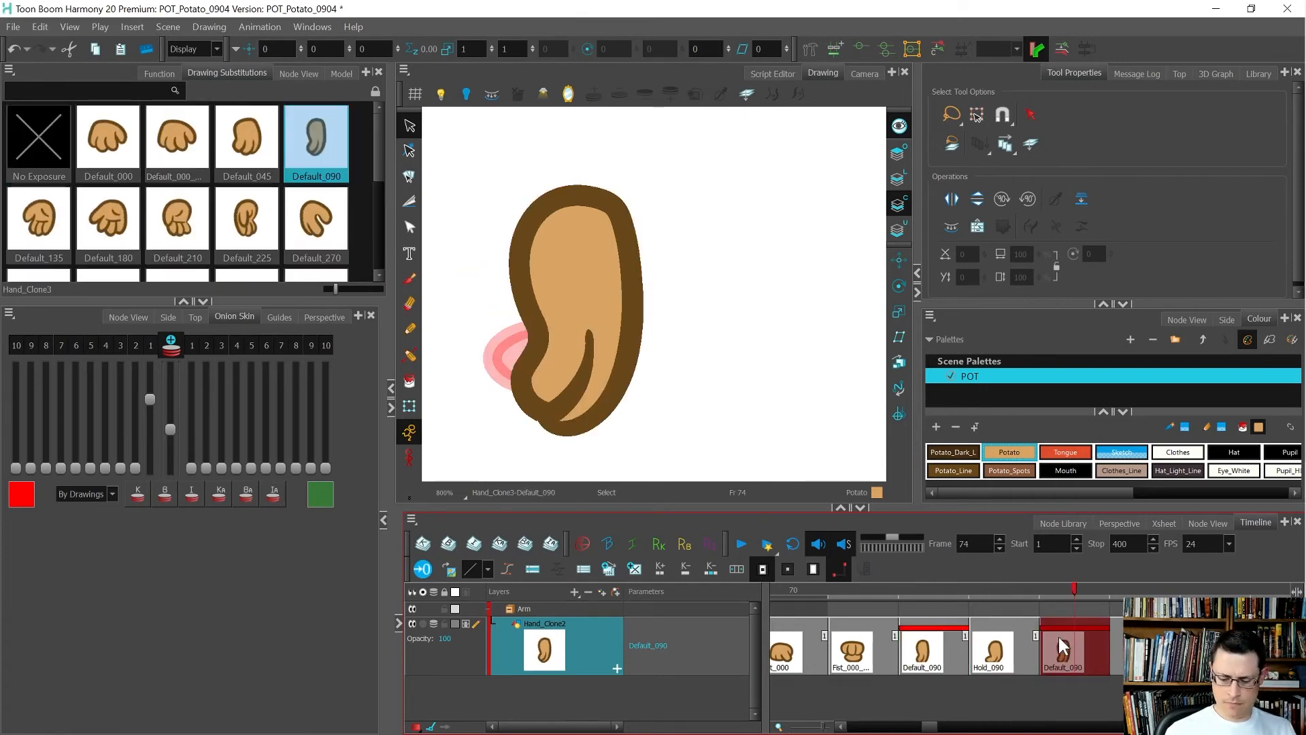
key("bracketright")
key("bracketright")
key("bracketright")
key("bracketright")
key("bracketright")
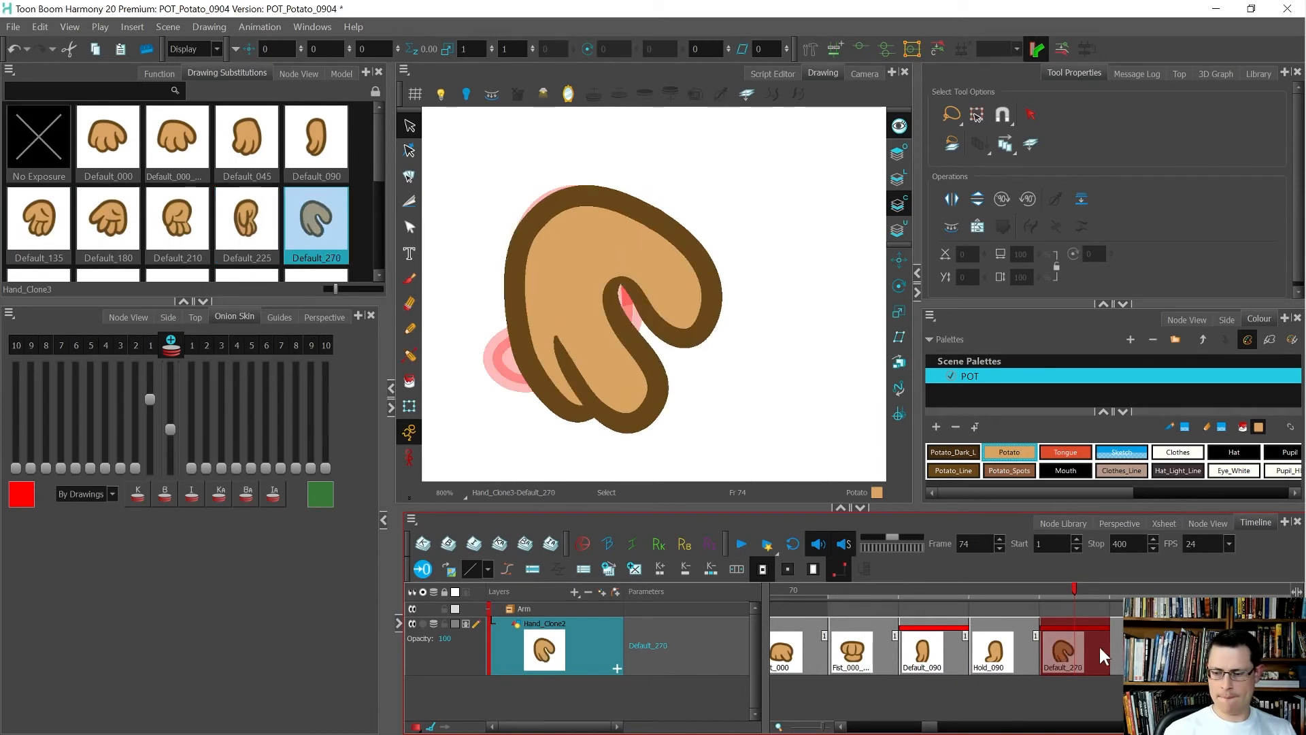
Create an empty drawing at frame 75 and brush in a rough hand edge and curled fingers in the Sketch colour, using Default_270 as guide.
key("period")
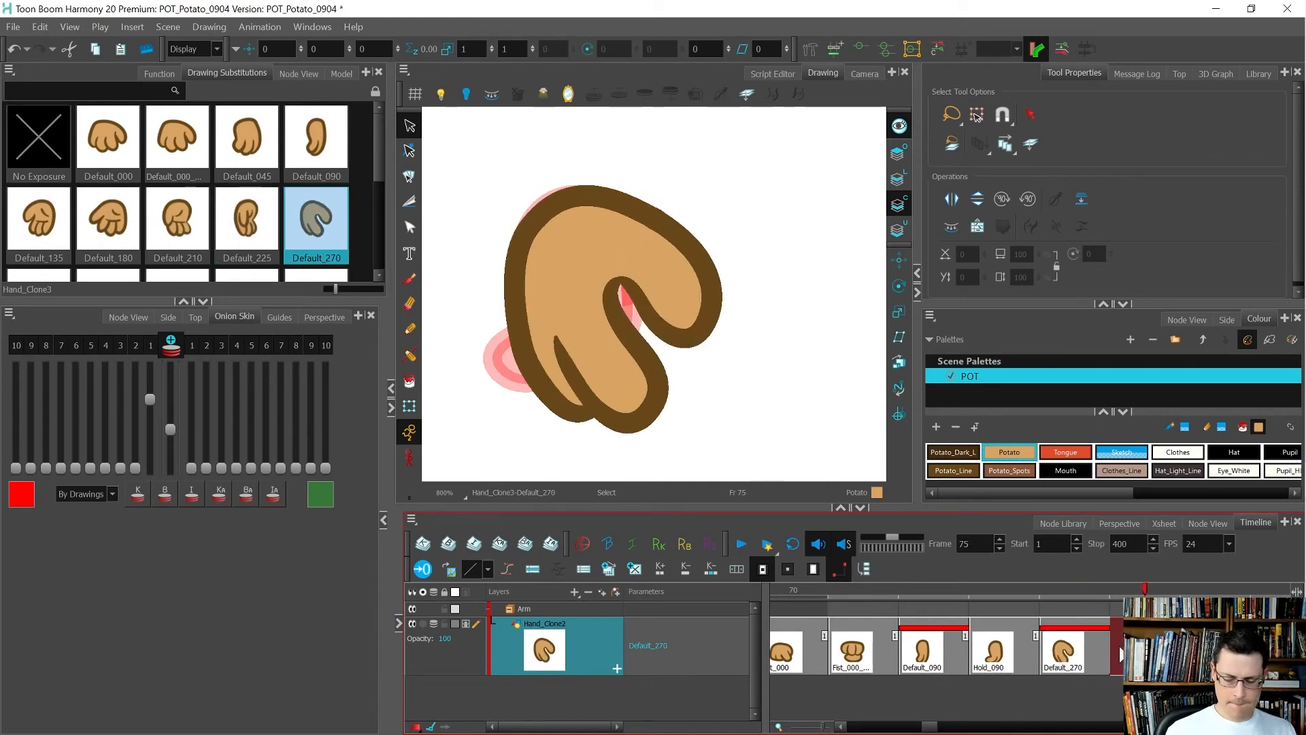
key("alt+shift+r")
key("alt+b")
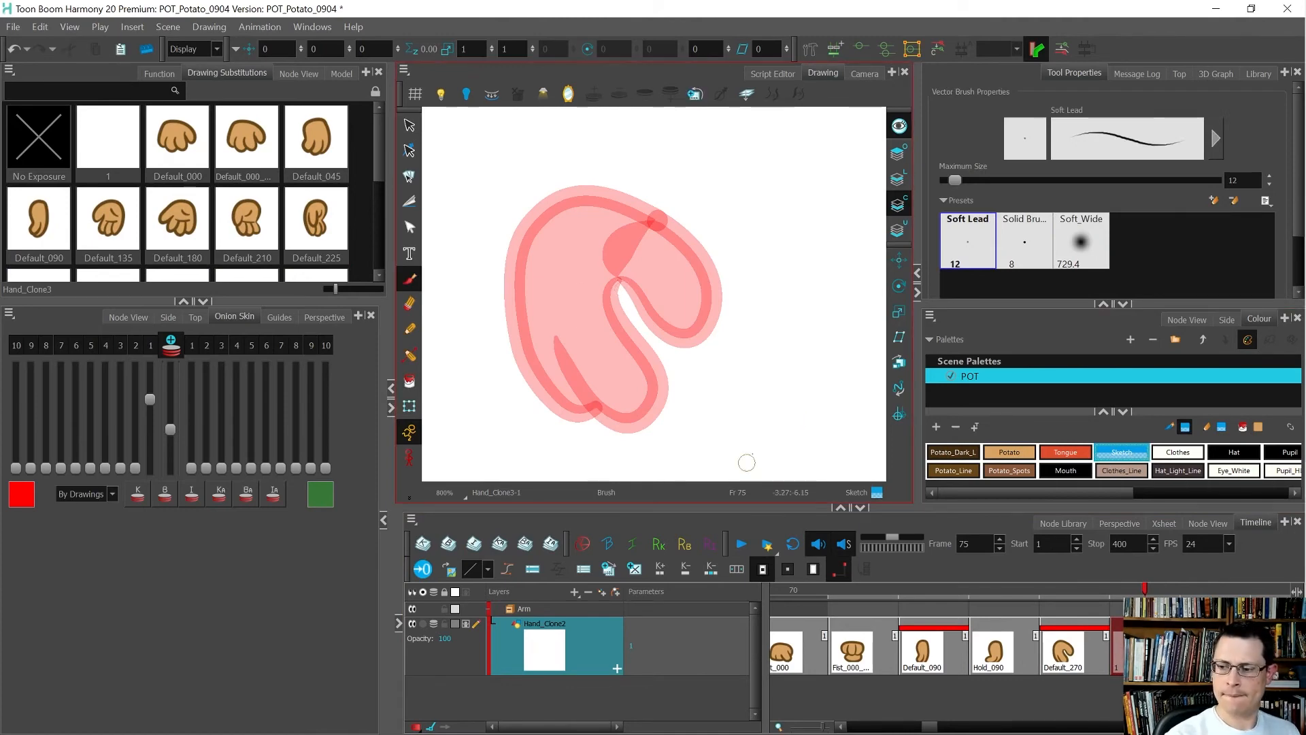
mouse_move(525, 356)
left_mouse_down()
mouse_move(539, 401)
mouse_move(579, 419)
left_mouse_up()
mouse_move(518, 367)
left_mouse_down()
mouse_move(568, 411)
mouse_move(645, 390)
left_mouse_up()
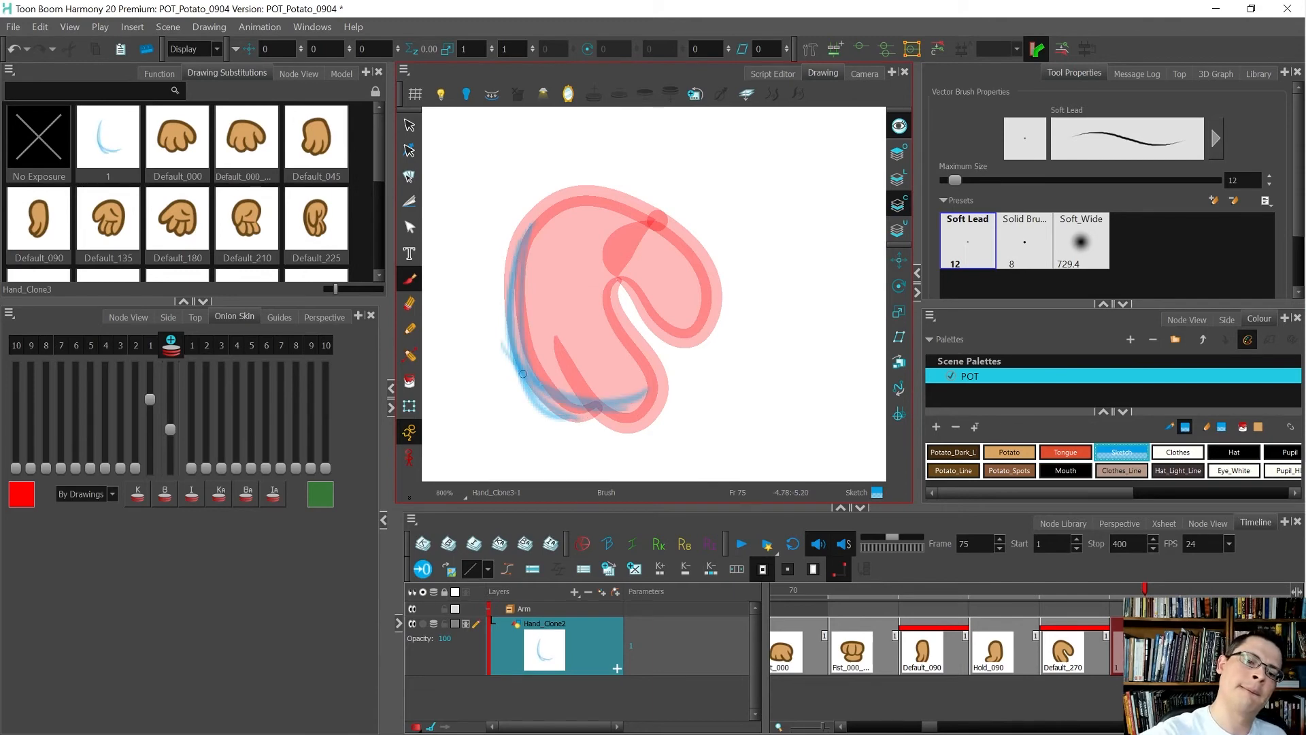
mouse_move(562, 319)
left_mouse_down()
mouse_move(619, 375)
mouse_move(585, 325)
mouse_move(641, 394)
left_mouse_up()
left_click_drag(582, 334, 579, 255)
mouse_move(589, 199)
left_mouse_down()
mouse_move(636, 278)
mouse_move(642, 314)
left_mouse_up()
mouse_move(568, 253)
left_mouse_down()
mouse_move(609, 326)
mouse_move(640, 320)
left_mouse_up()
left_click_drag(612, 231, 640, 320)
left_click_drag(568, 249, 623, 331)
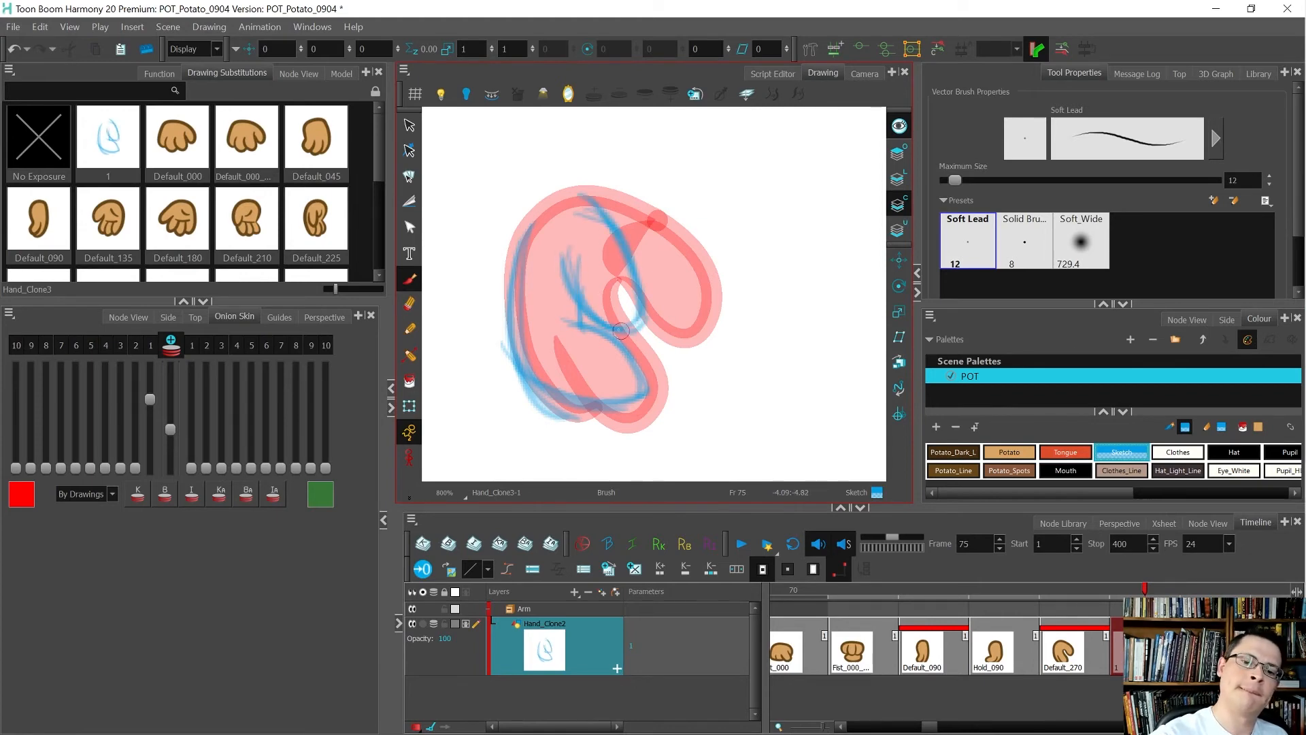
Sketch the rounded top and outer side of the hand and add the crease between the curled fingers.
left_click_drag(600, 212, 525, 277)
left_click_drag(567, 197, 510, 234)
left_click_drag(613, 194, 530, 330)
left_click_drag(527, 225, 552, 408)
mouse_move(506, 309)
left_mouse_down()
mouse_move(588, 191)
mouse_move(653, 306)
left_mouse_up()
key("alt+b")
mouse_move(588, 350)
left_mouse_down()
mouse_move(621, 330)
mouse_move(645, 372)
left_mouse_up()
key("alt+b")
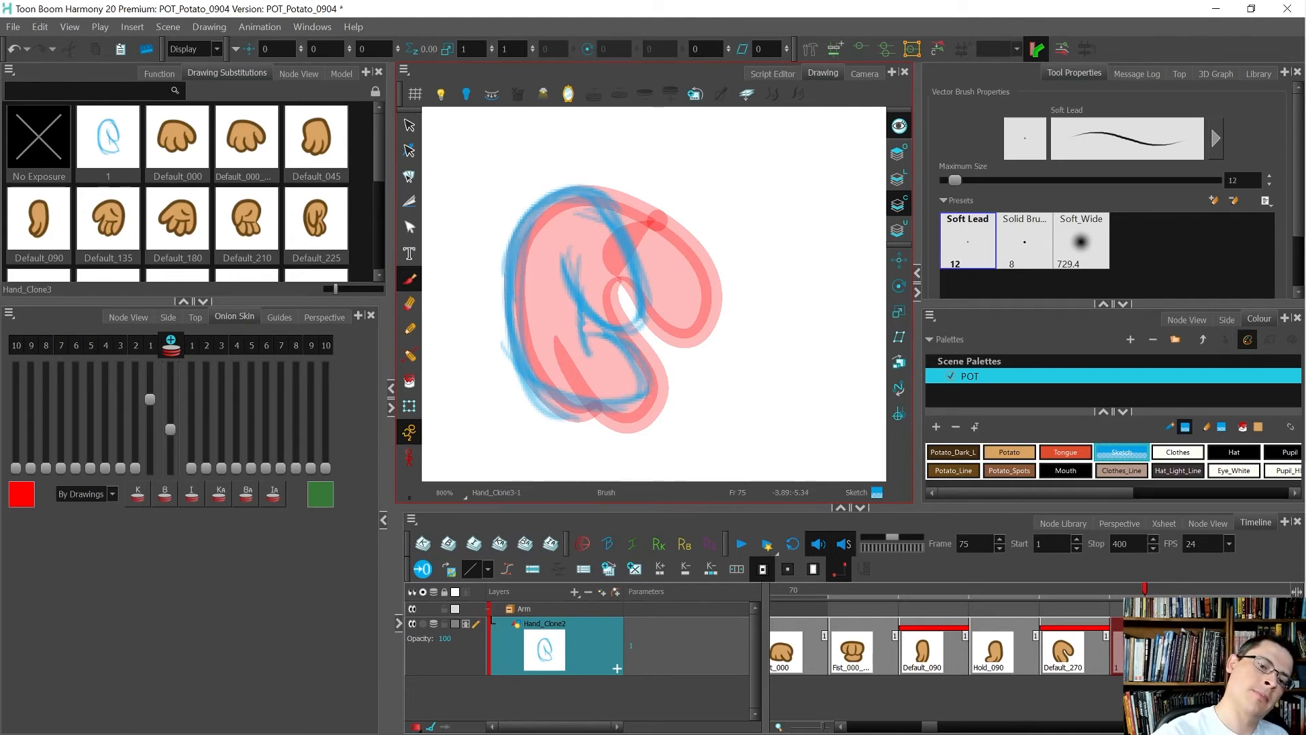
Strengthen the sketch lines along the hand's outer side, top and lower finger.
mouse_move(504, 373)
left_mouse_down()
mouse_move(583, 410)
mouse_move(650, 400)
left_mouse_up()
left_click_drag(515, 351, 646, 405)
left_click_drag(507, 300, 533, 376)
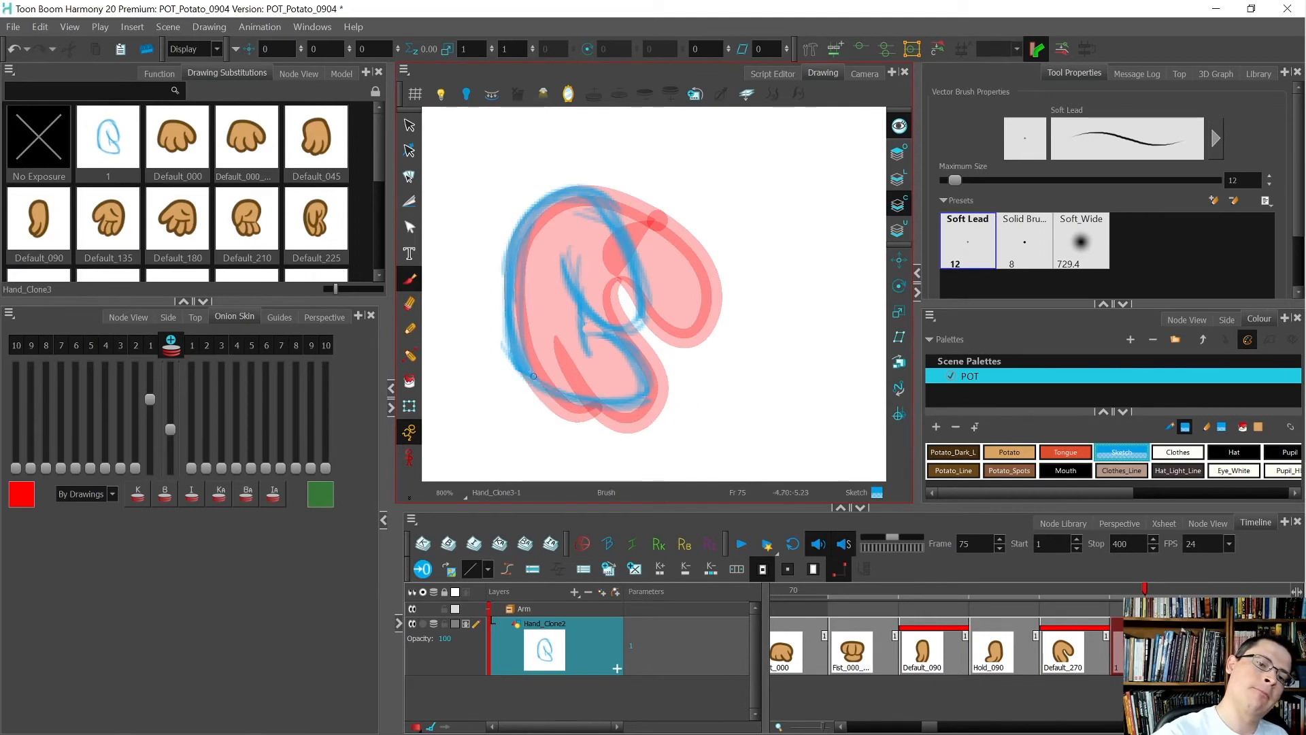
mouse_move(534, 220)
left_mouse_down()
mouse_move(508, 352)
mouse_move(550, 219)
mouse_move(532, 351)
mouse_move(530, 323)
left_mouse_up()
key("alt+e")
mouse_move(592, 205)
left_mouse_down()
mouse_move(537, 223)
mouse_move(547, 389)
mouse_move(503, 307)
mouse_move(576, 195)
left_mouse_up()
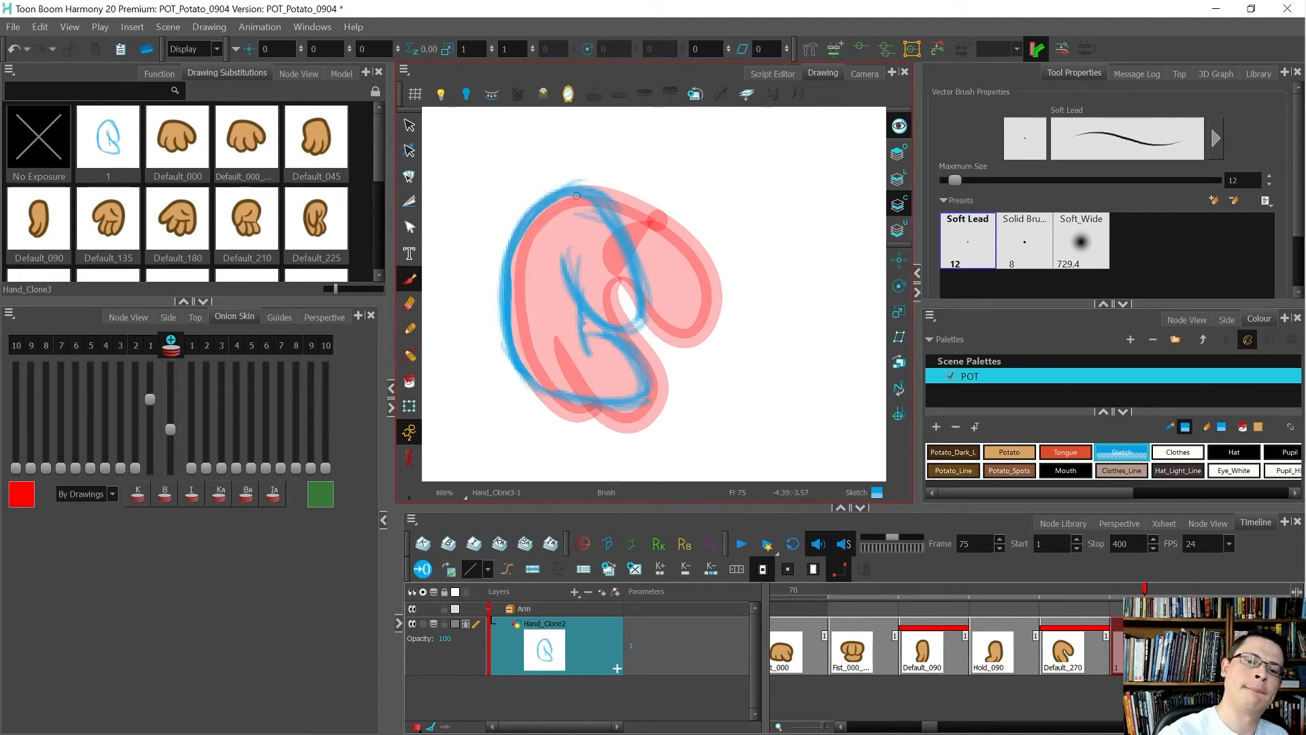
left_click_drag(536, 385, 662, 385)
left_click_drag(535, 368, 530, 356)
Turn off the onion skin, compare the sketch with Default_270 at frame 74, and touch up its outer side.
key("alt+o")
key("comma")
key("period")
key("comma")
key("period")
key("comma")
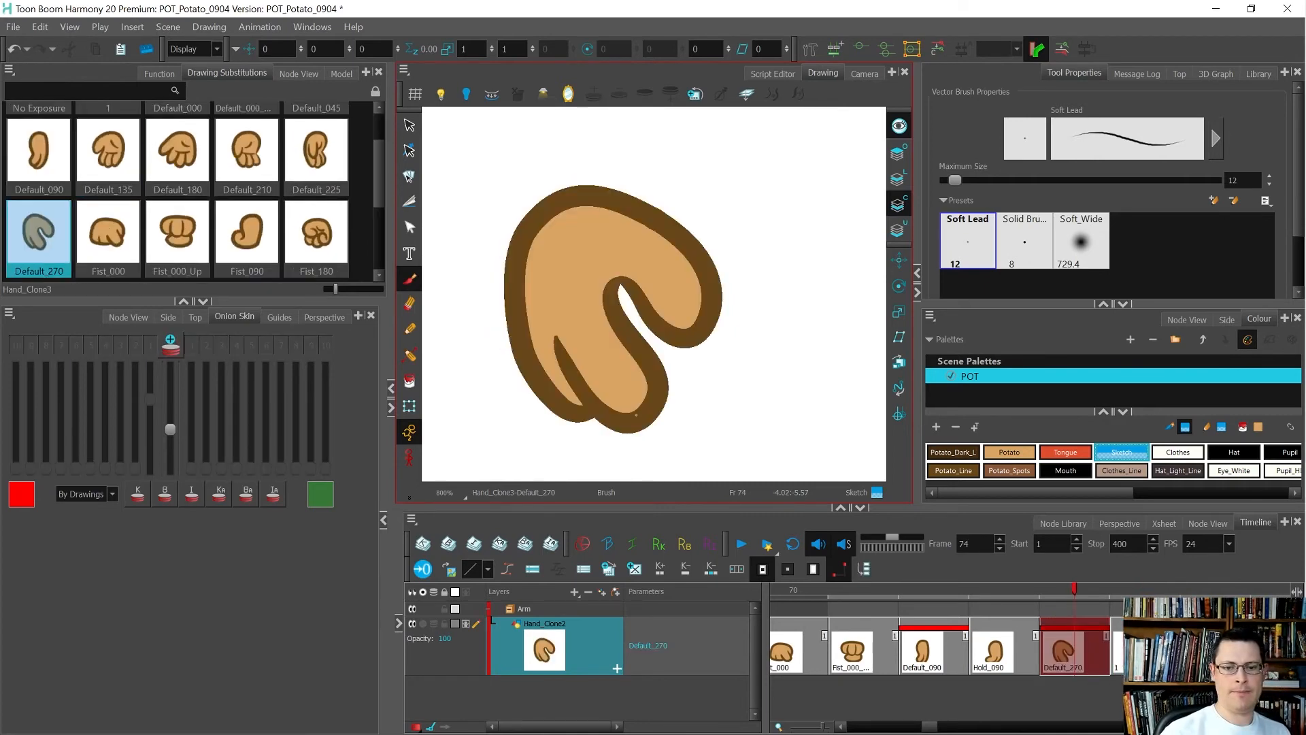
key("period")
mouse_move(537, 378)
left_mouse_down()
mouse_move(510, 325)
mouse_move(517, 251)
left_mouse_up()
left_click_drag(503, 327, 540, 381)
Adjust the sketched fingers and outline while flipping between frames 74 and 75 to match the hand's size to Default_270.
key("comma")
key("period")
key("comma")
key("period")
key("comma")
key("period")
left_click_drag(654, 345, 641, 322)
key("alt+s")
mouse_move(507, 205)
left_mouse_down()
mouse_move(701, 299)
mouse_move(517, 415)
left_mouse_up()
key("comma")
key("period")
key("comma")
key("period")
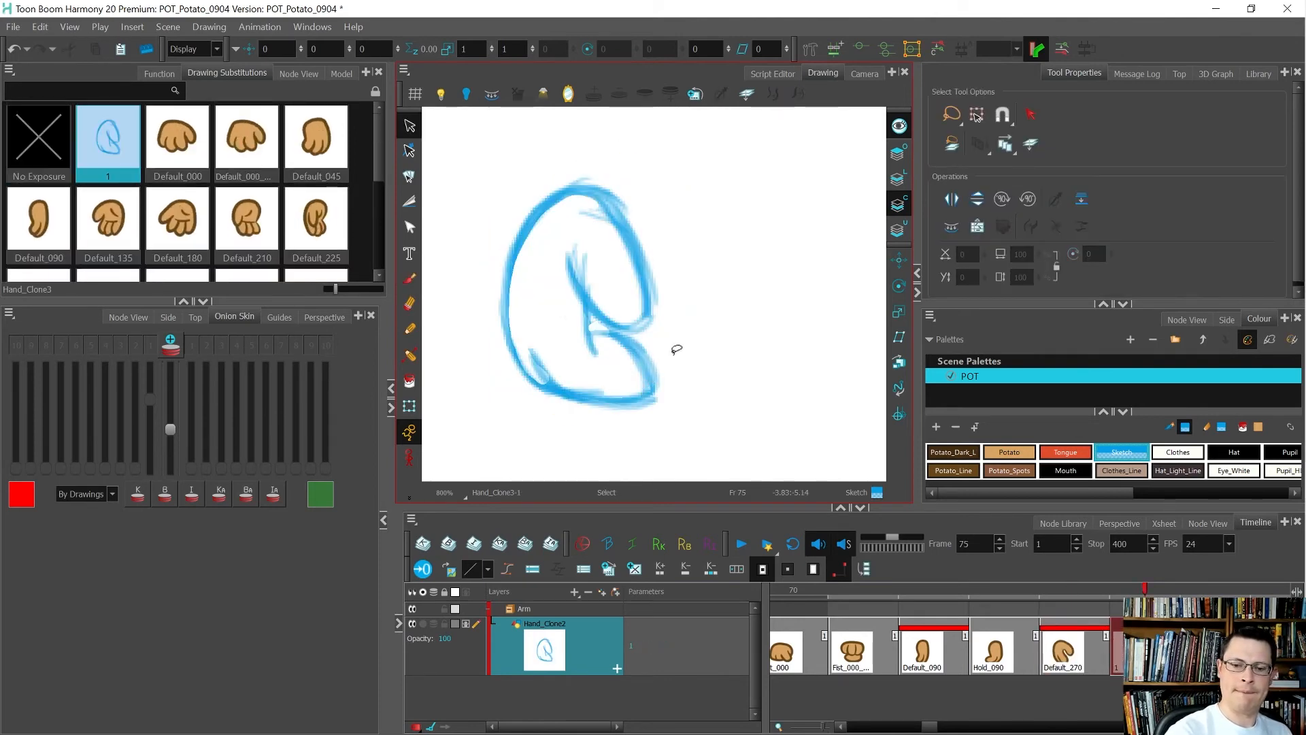
key("comma")
key("period")
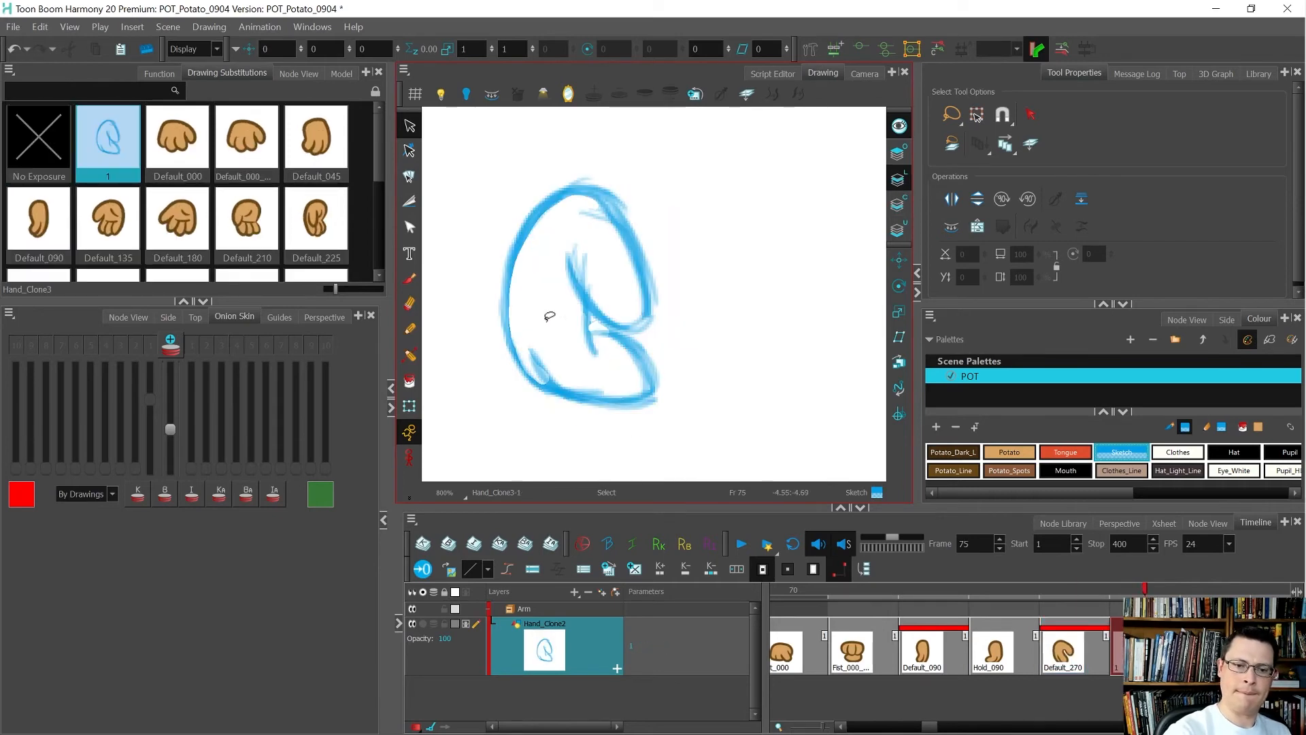
Ink the upper curled finger and top of the hand with the Pencil in Potato_Line on Line Art, and refine the fingertip with the Contour Editor.
left_click(409, 328)
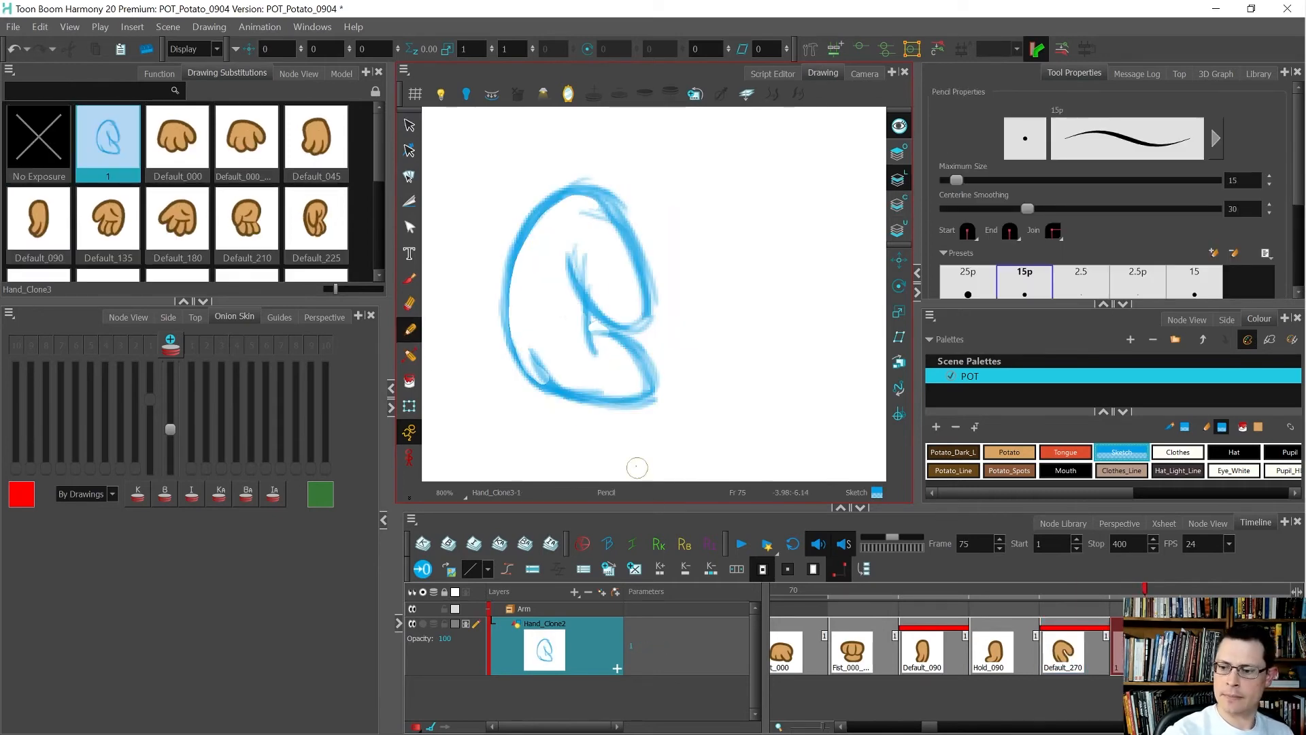
left_click(969, 468)
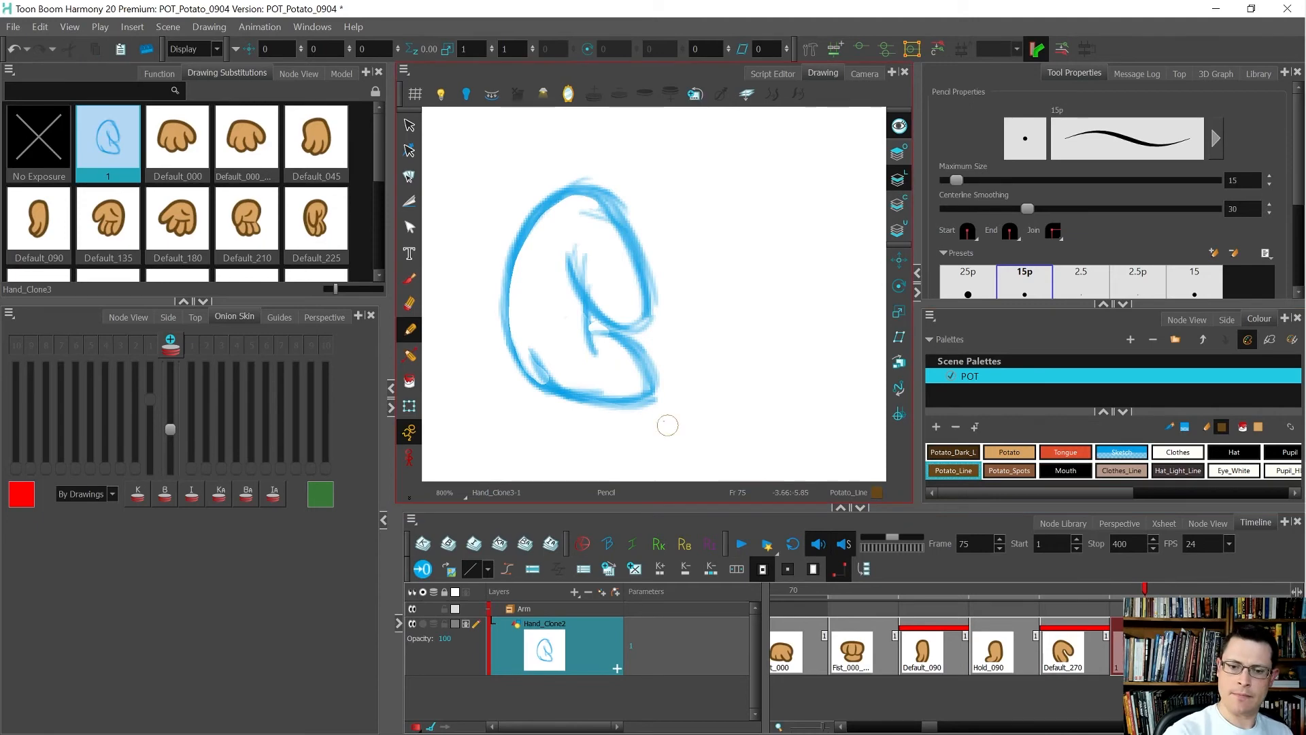
mouse_move(568, 255)
left_mouse_down()
mouse_move(599, 307)
mouse_move(632, 324)
mouse_move(641, 316)
mouse_move(640, 257)
mouse_move(603, 197)
mouse_move(572, 190)
mouse_move(533, 224)
left_mouse_up()
key("comma")
key("period")
key("comma")
key("period")
key("alt+q")
left_click(651, 310)
left_click_drag(647, 306, 647, 257)
Ink the crease and the lower curled finger with the Pencil in Potato_Line.
left_click(410, 329)
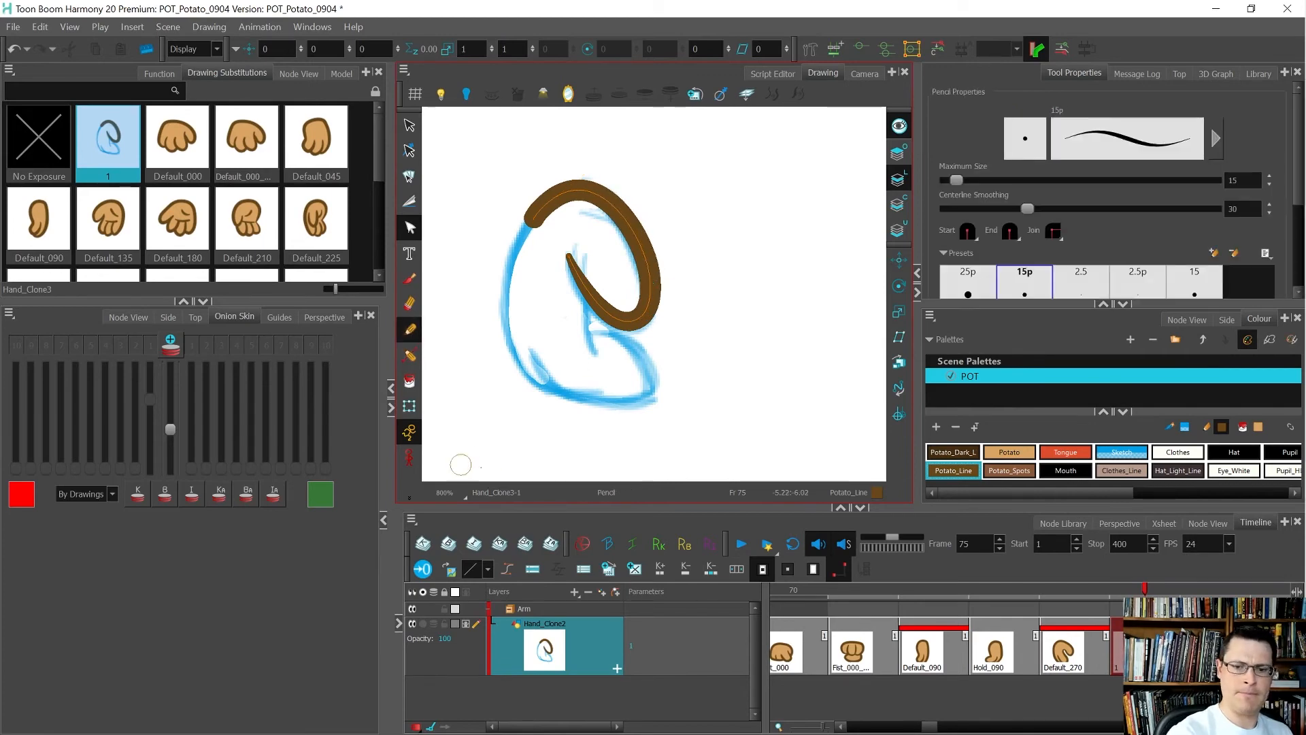
mouse_move(603, 356)
left_mouse_down()
mouse_move(584, 319)
mouse_move(598, 250)
mouse_move(647, 297)
left_mouse_up()
left_click_drag(688, 391, 701, 330)
mouse_move(662, 386)
left_mouse_down()
mouse_move(682, 343)
mouse_move(718, 320)
mouse_move(744, 342)
mouse_move(729, 423)
mouse_move(534, 355)
left_mouse_up()
Reshape the lower finger's rounded tip with the Contour Editor.
key("alt+q")
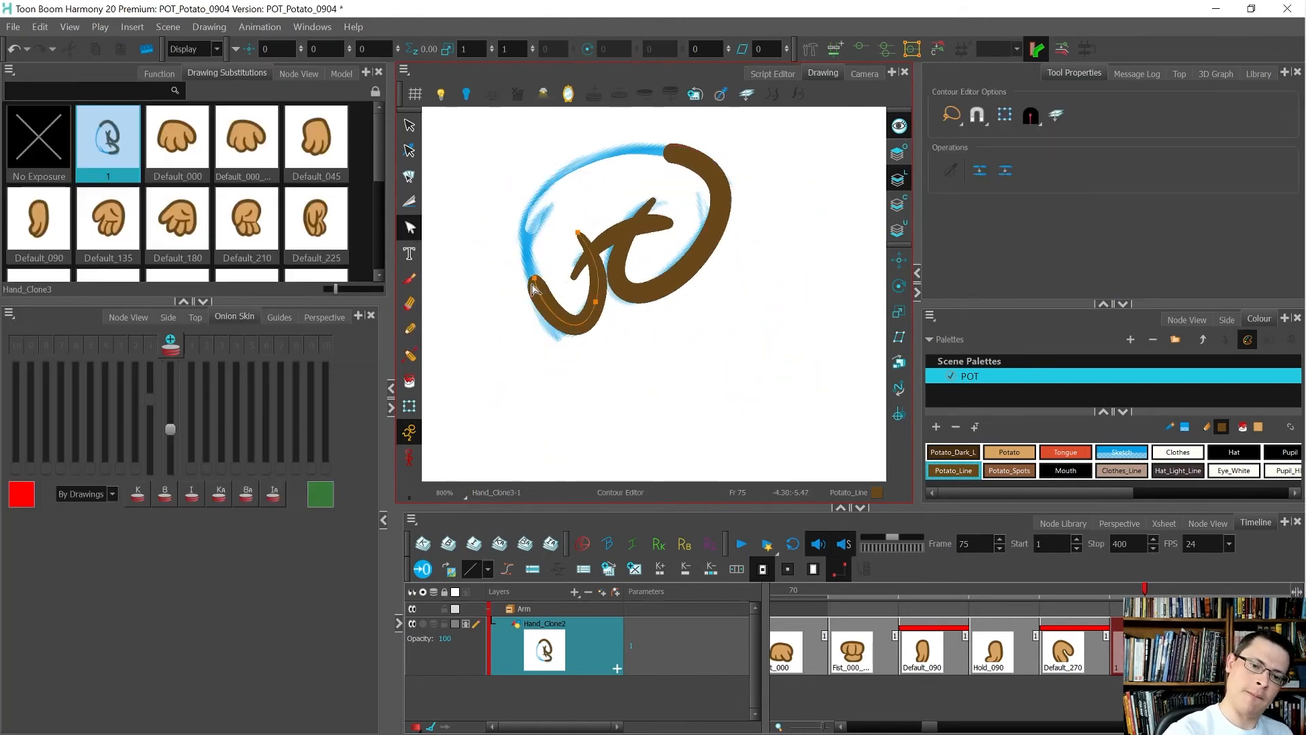
left_click(539, 299)
left_click_drag(580, 353, 570, 364)
left_click_drag(595, 302, 597, 311)
left_click_drag(572, 373, 579, 359)
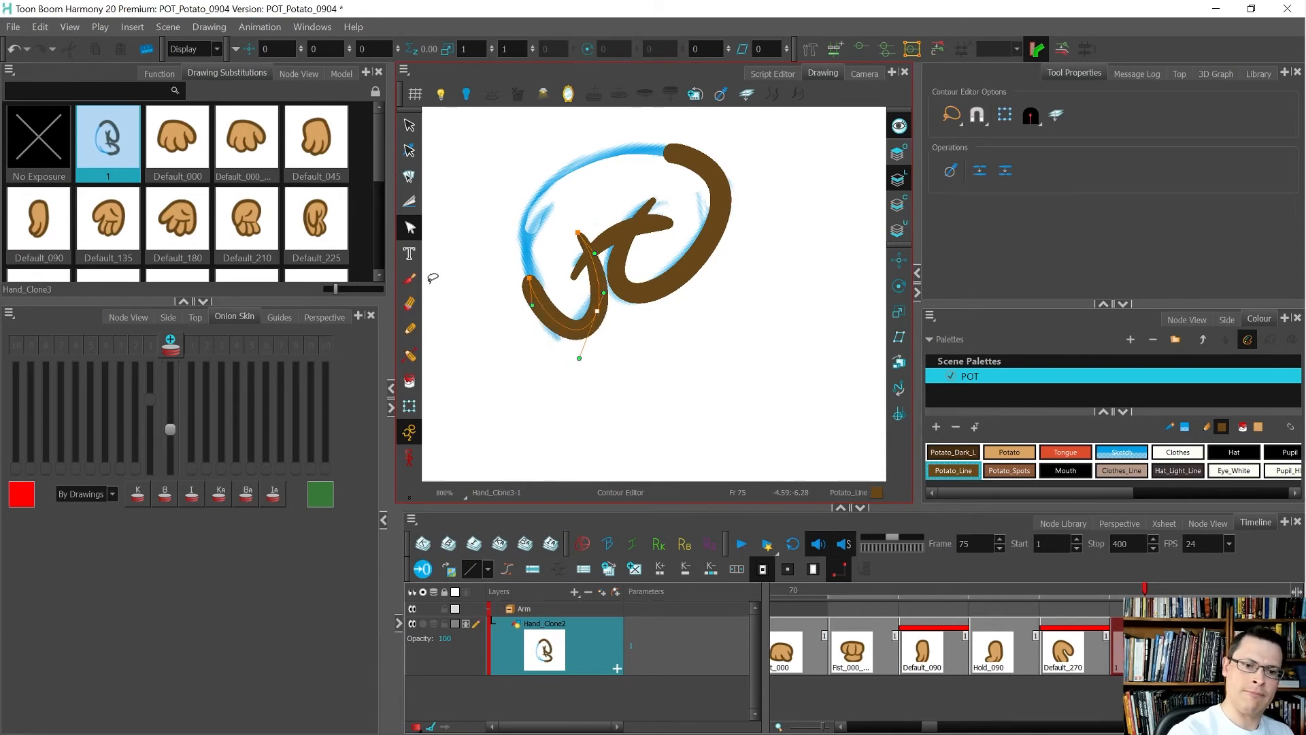
Ink the outer side of the hand with the Pencil, joining the lower finger to the top outline.
left_click(410, 328)
mouse_move(545, 308)
left_mouse_down()
mouse_move(528, 239)
mouse_move(555, 209)
left_mouse_up()
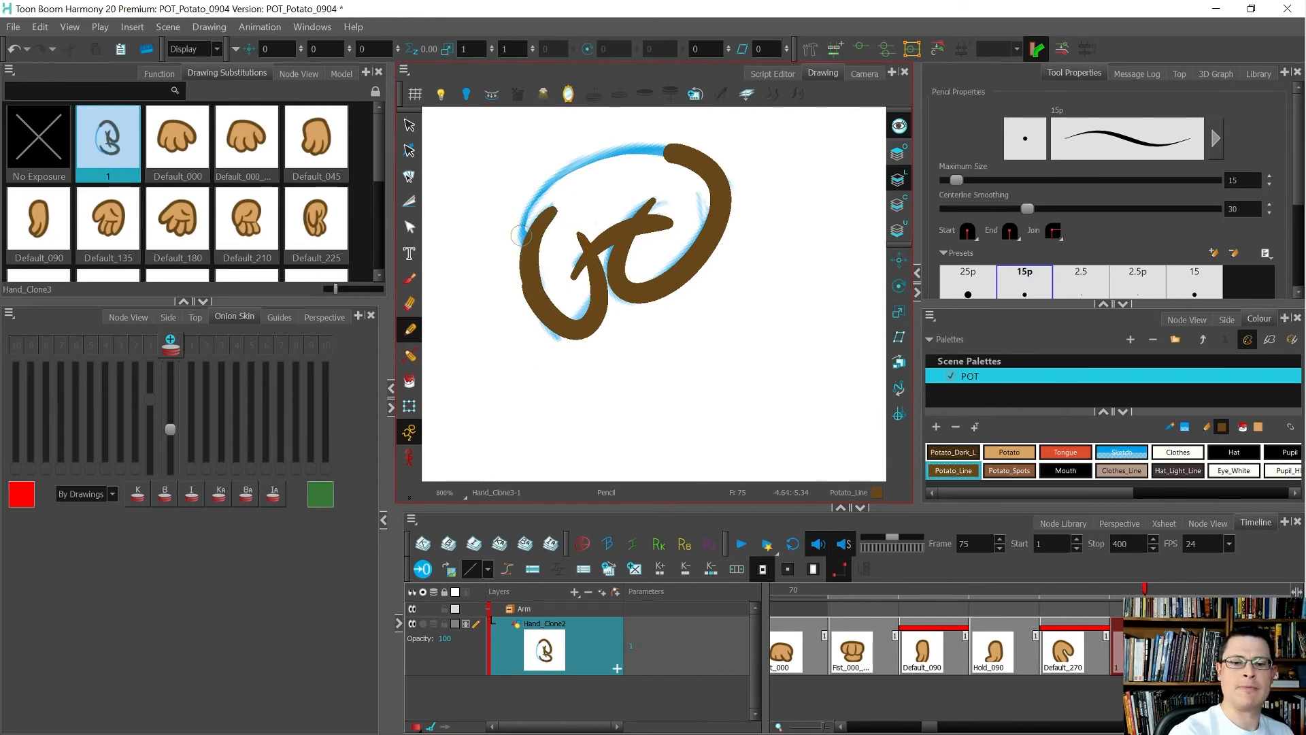
key("ctrl+z")
mouse_move(538, 223)
left_mouse_down()
mouse_move(525, 247)
mouse_move(535, 293)
mouse_move(525, 203)
mouse_move(593, 144)
mouse_move(667, 138)
mouse_move(715, 202)
left_mouse_up()
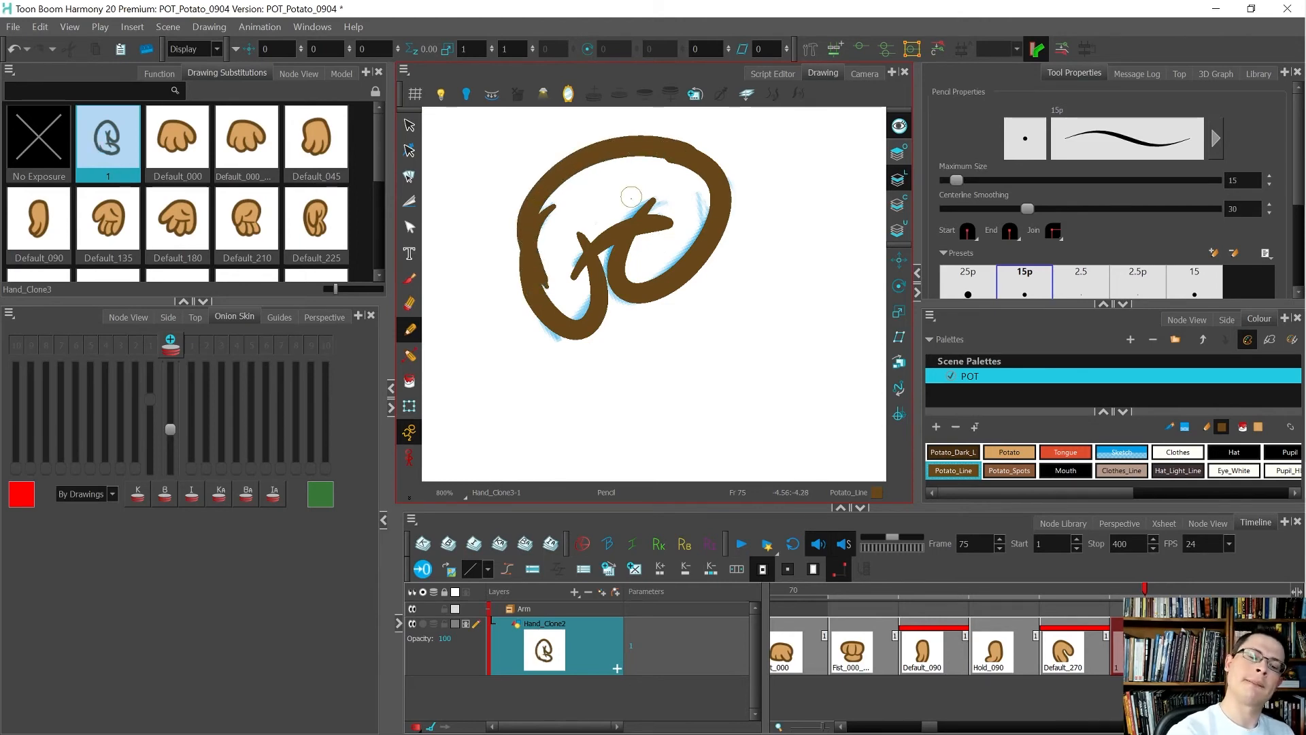
Select the lower finger's pencil stroke together with the short stroke that continues it at the base of the hand.
key("alt+q")
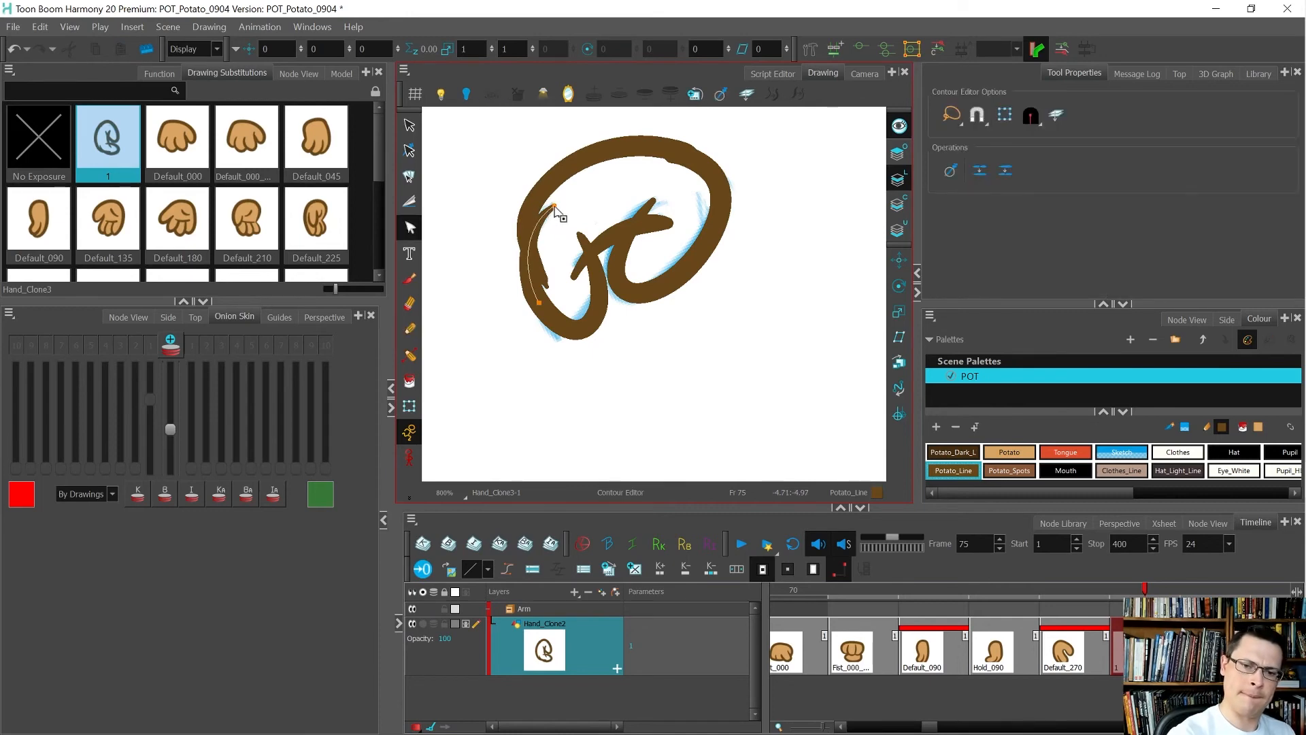
left_click(531, 233)
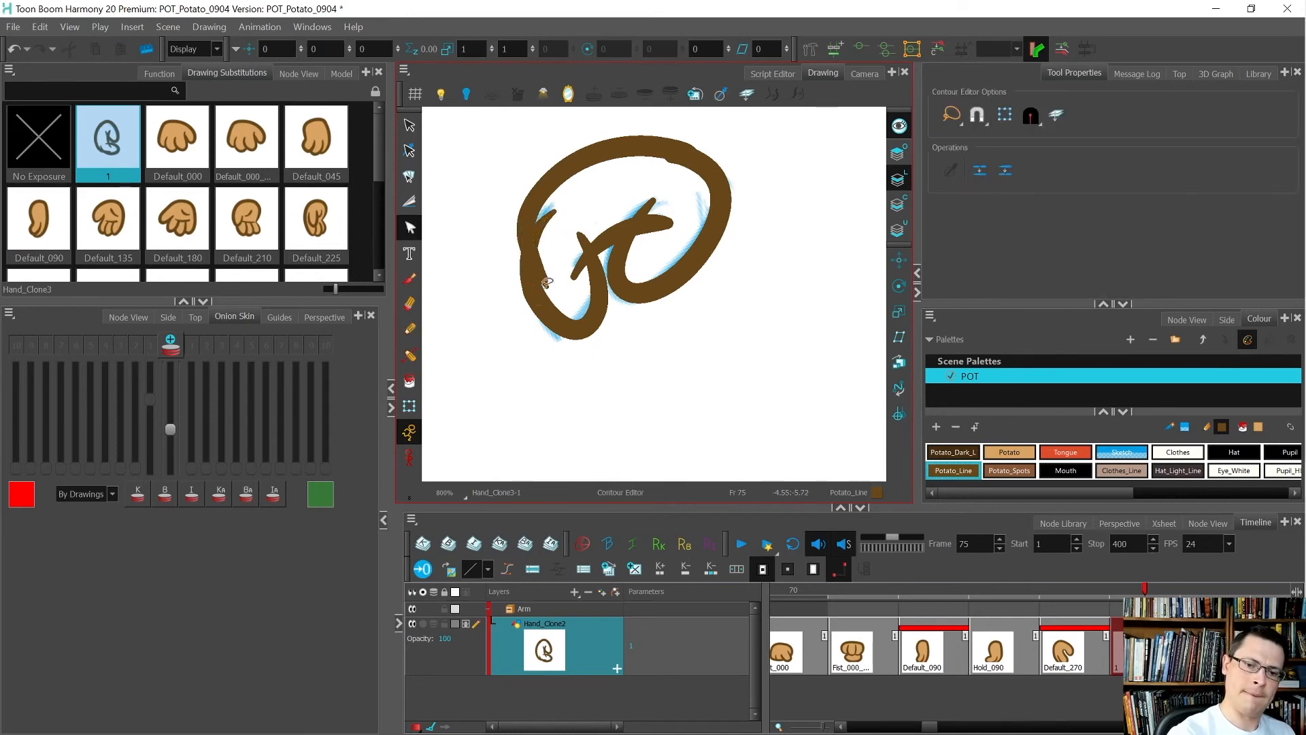
key("alt+s")
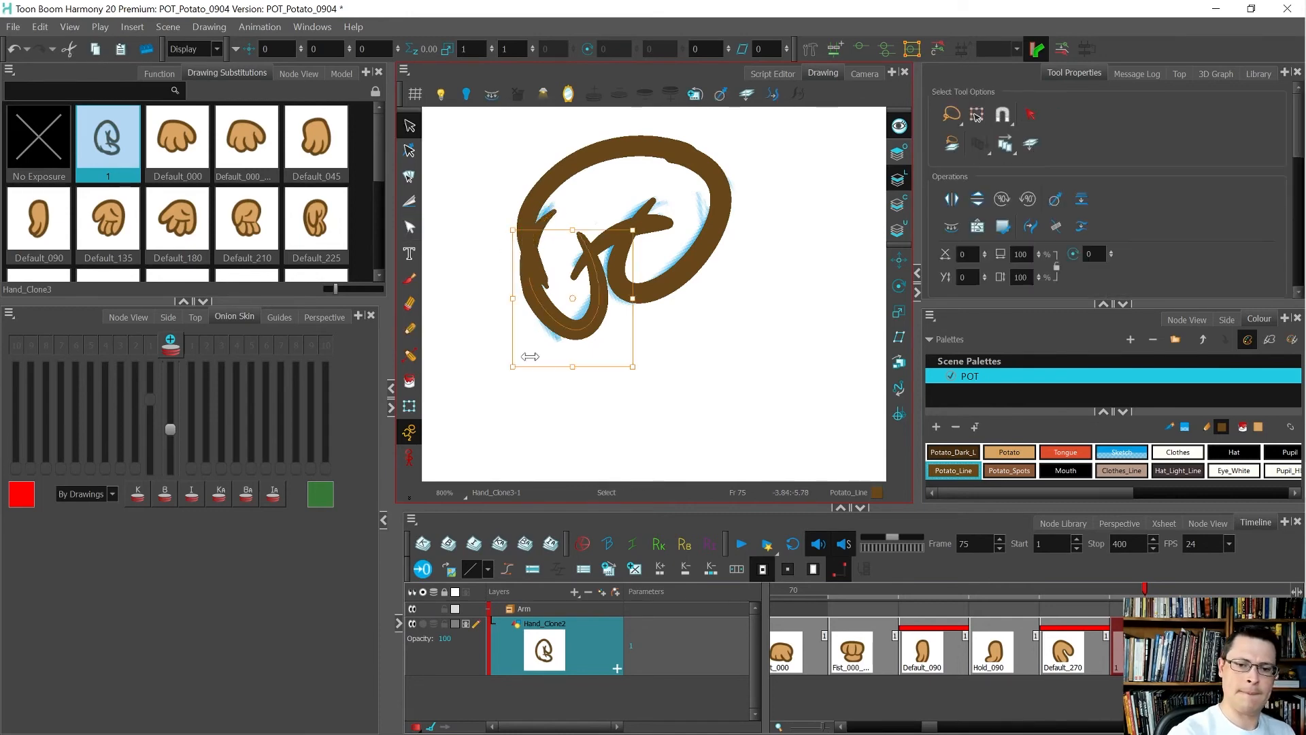
left_click(555, 208, "shift")
mouse_move(584, 387)
left_mouse_down()
mouse_move(660, 413)
mouse_move(787, 304)
mouse_move(764, 335)
left_mouse_up()
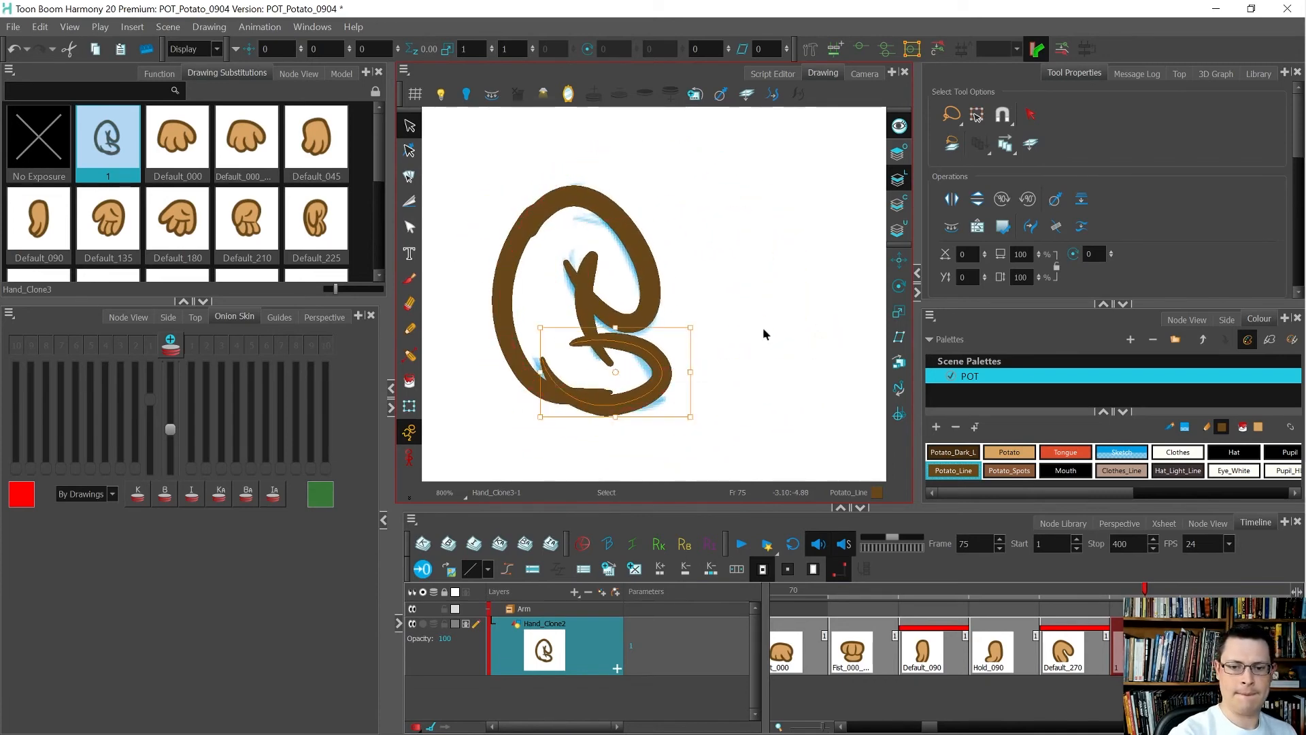
Select the hand's outer outline and smooth its curve at the top with the Contour Editor.
left_click(703, 257)
left_click(547, 225)
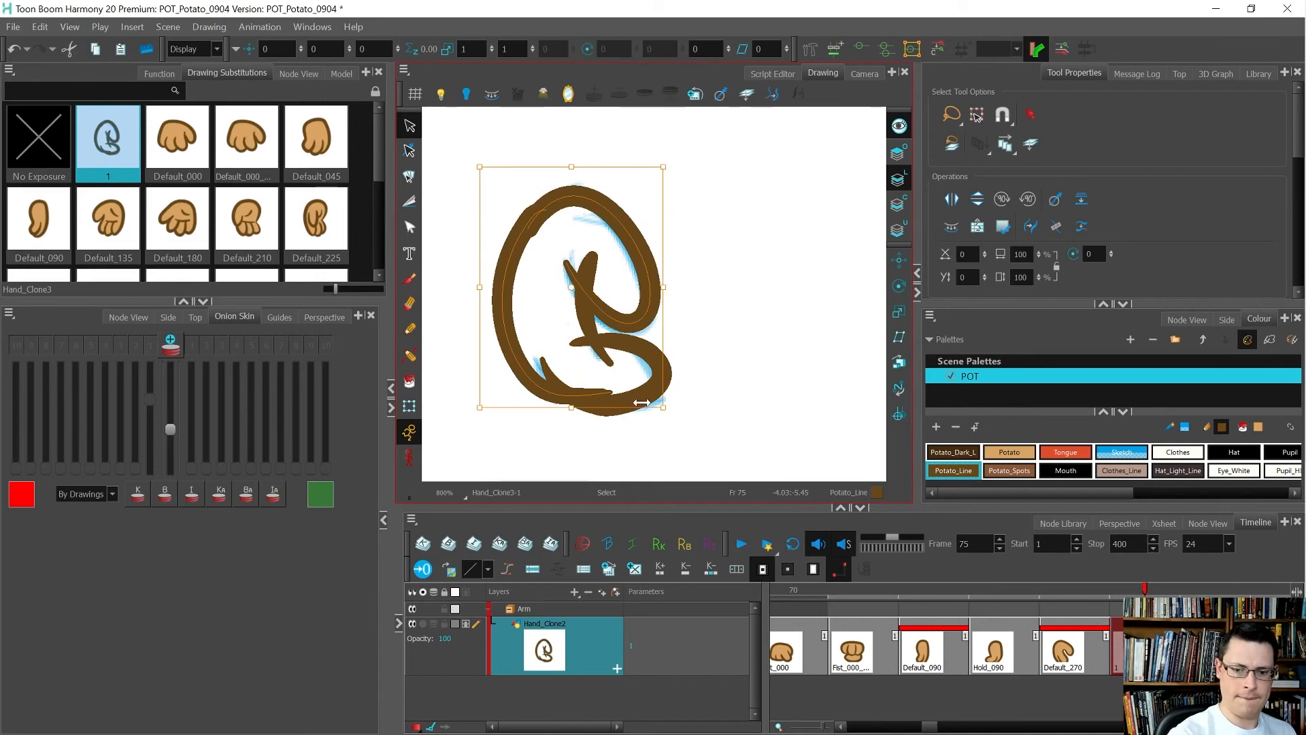
left_click(723, 367)
left_click(543, 215)
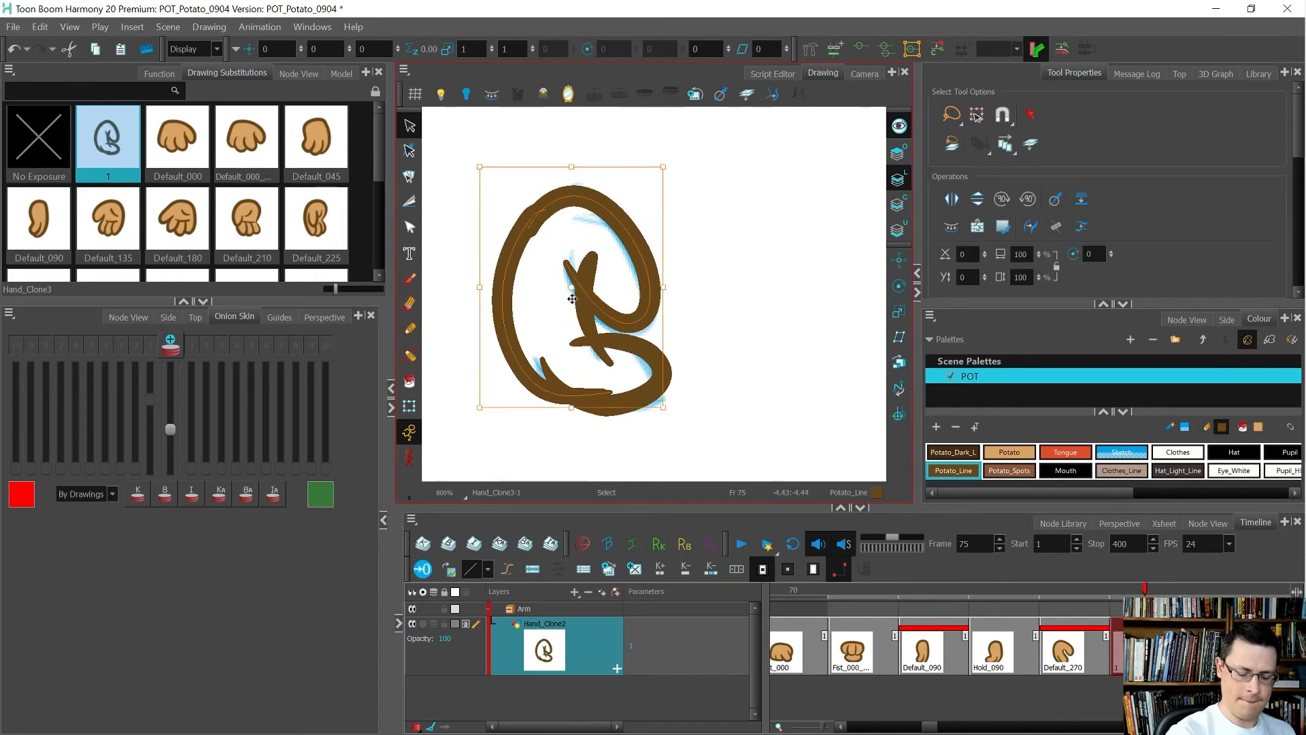
left_click_drag(573, 314, 574, 315)
key("alt+q")
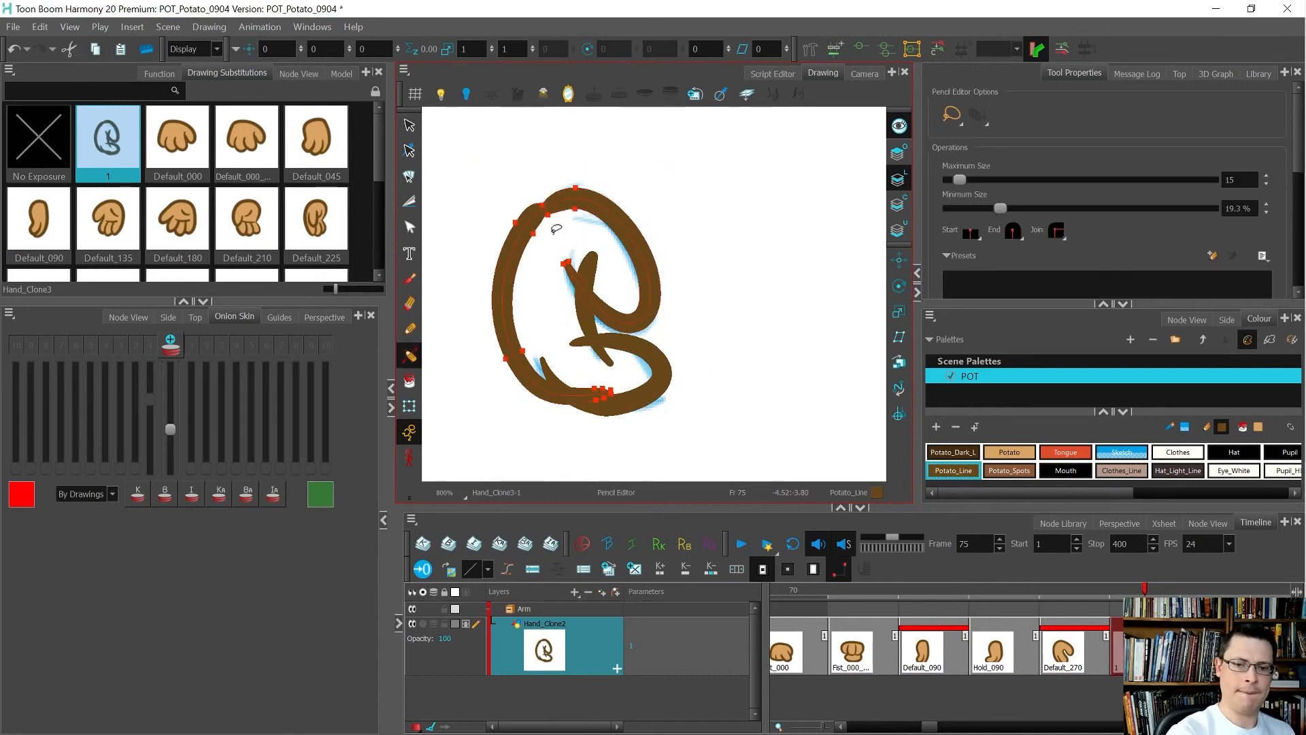
left_click(577, 200)
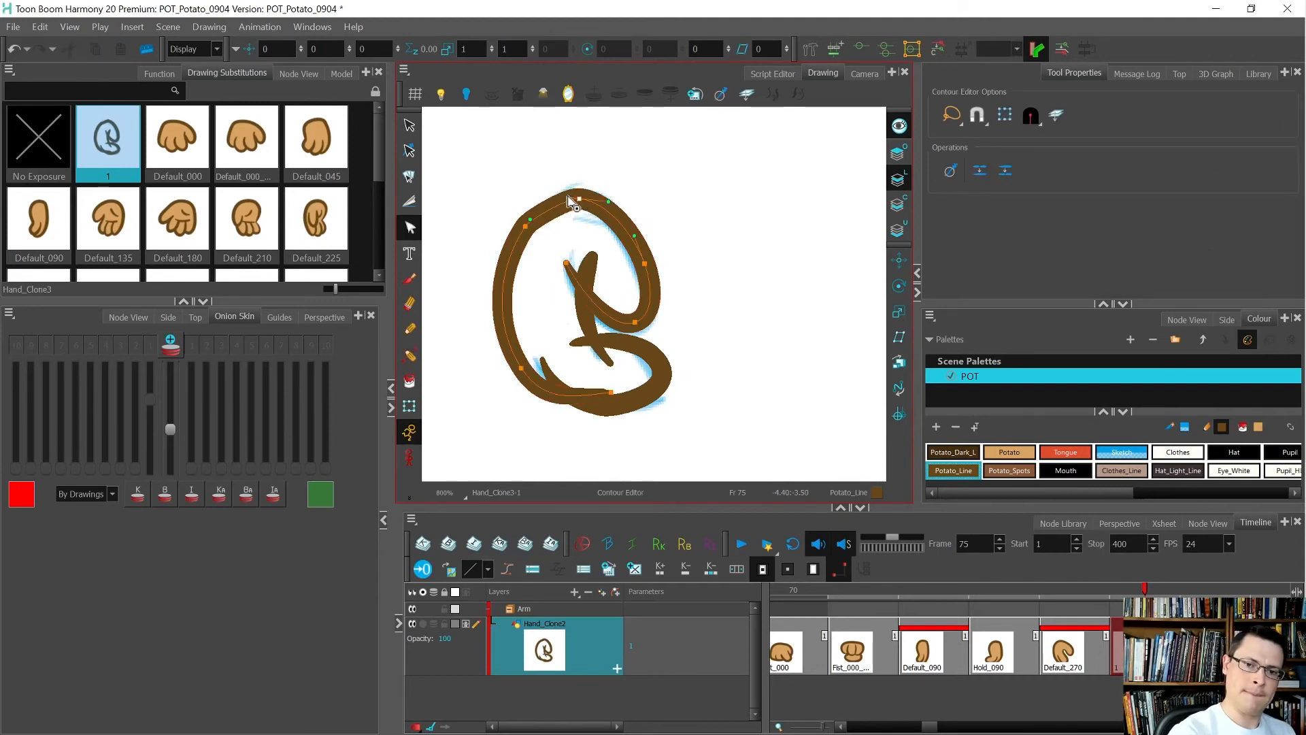
left_click(534, 276)
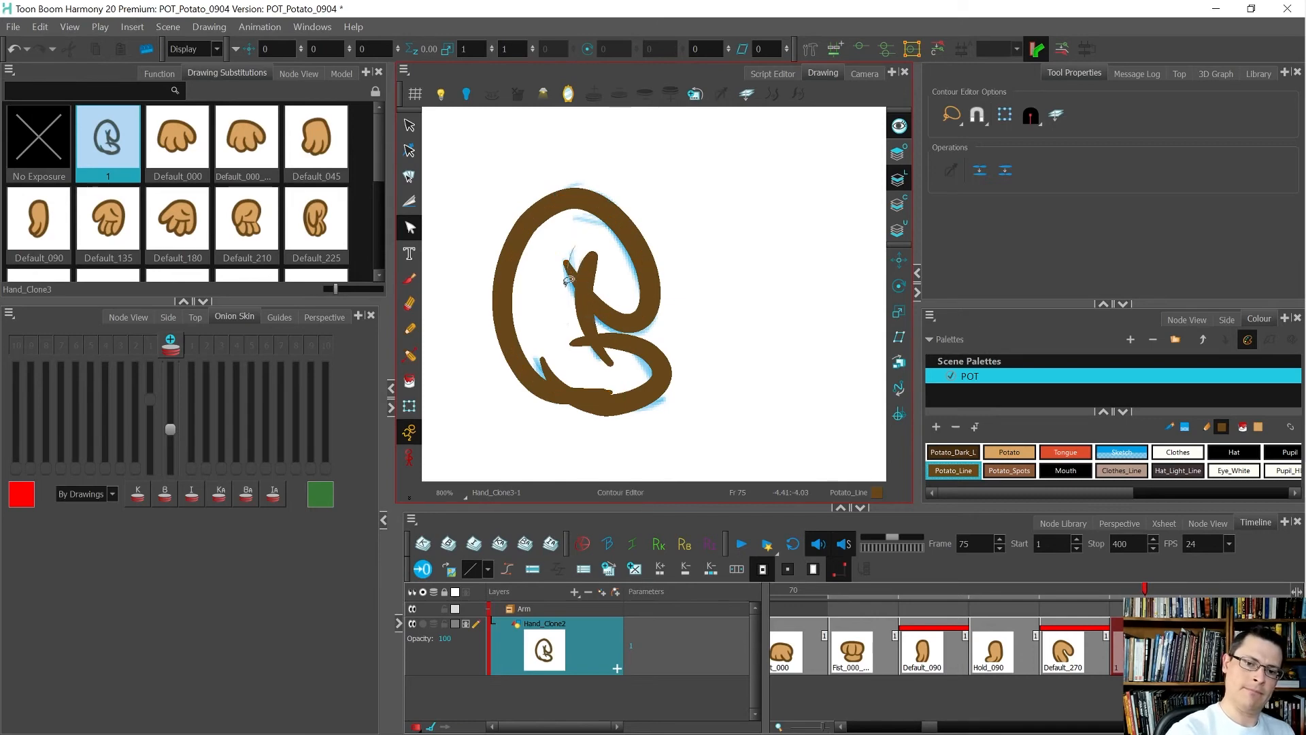
Trim the overshooting line ends of the upper crease and lower finger with the Cutter, and compare the hand with Default_270.
key("alt+t")
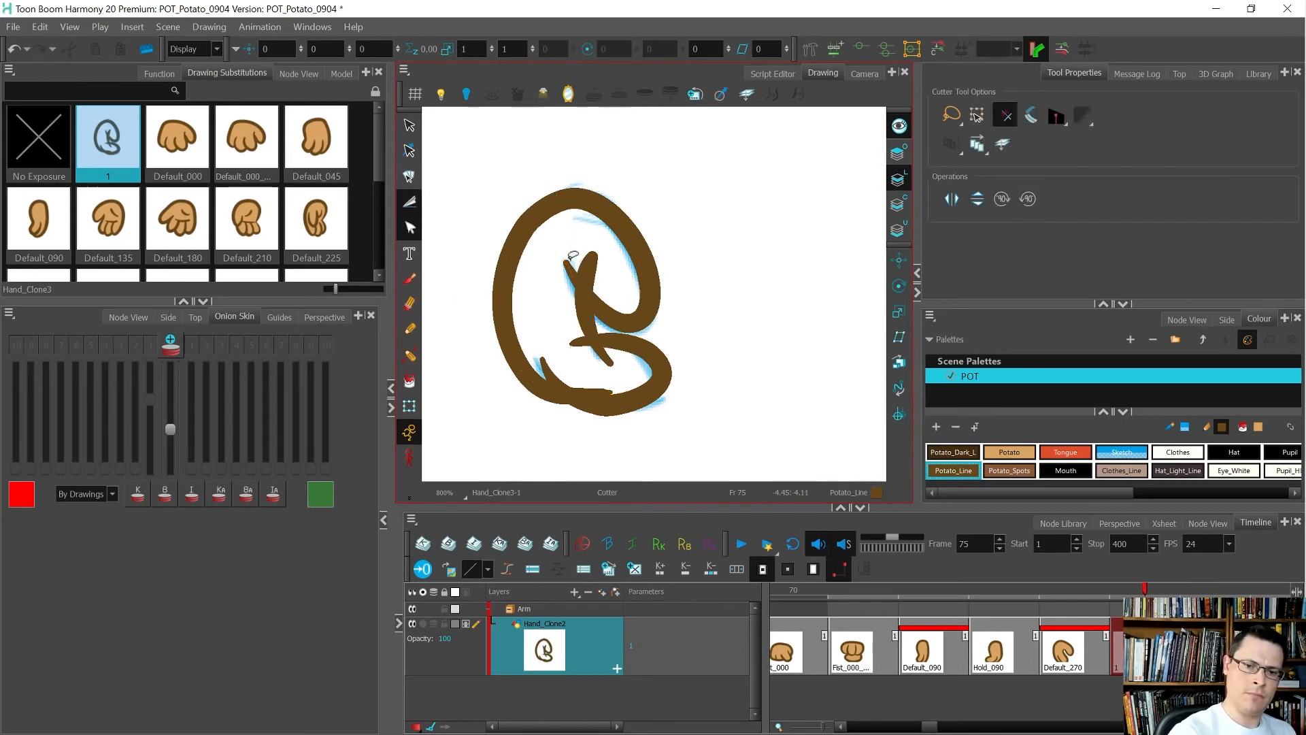
left_click_drag(573, 256, 593, 271)
left_click_drag(609, 351, 643, 413)
key("comma")
key("period")
key("comma")
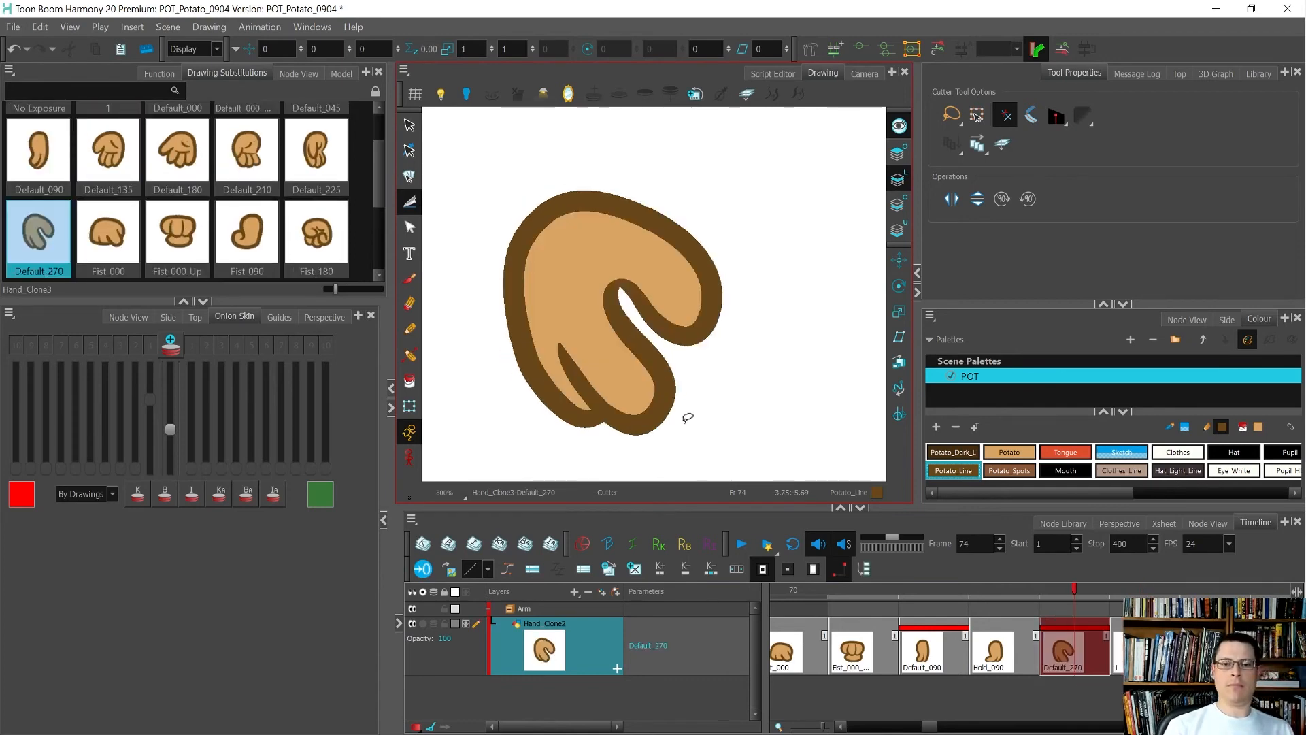
key("period")
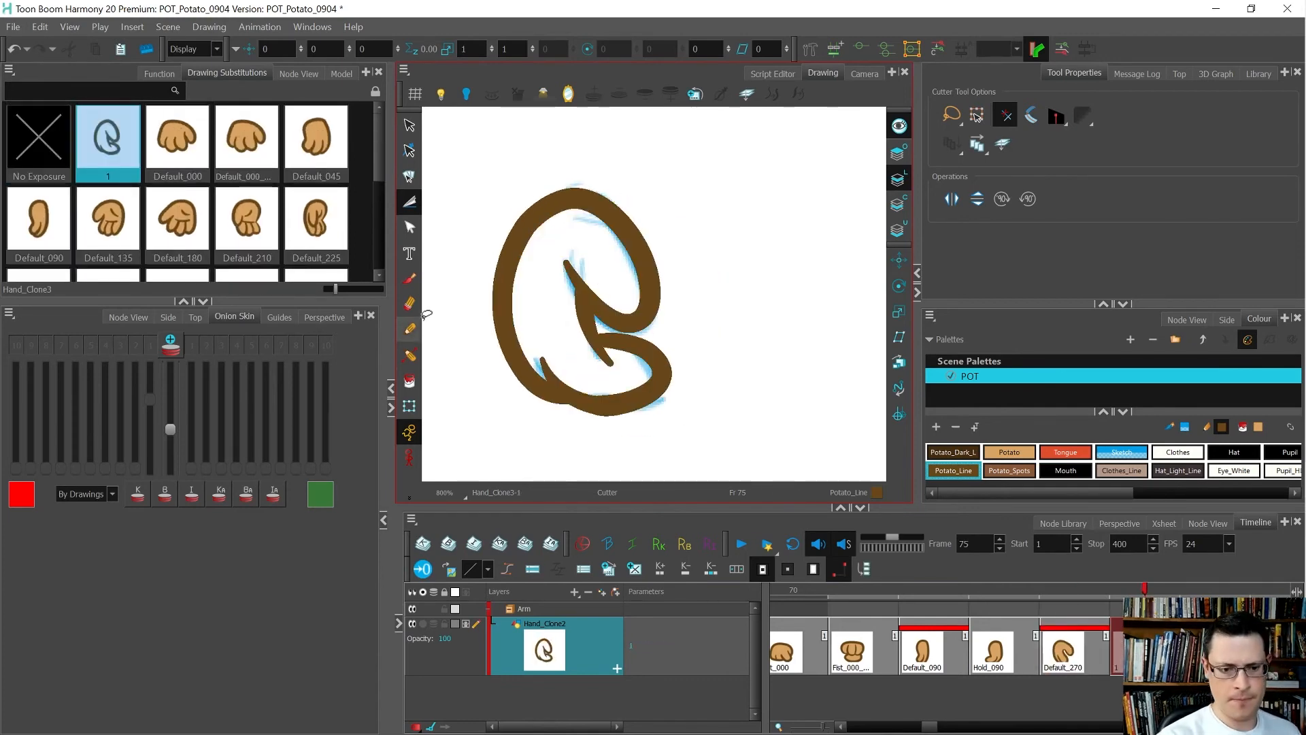
Fill the inside of the inked hand with the Potato colour.
left_click(409, 381)
left_click(589, 364)
key("alt+s")
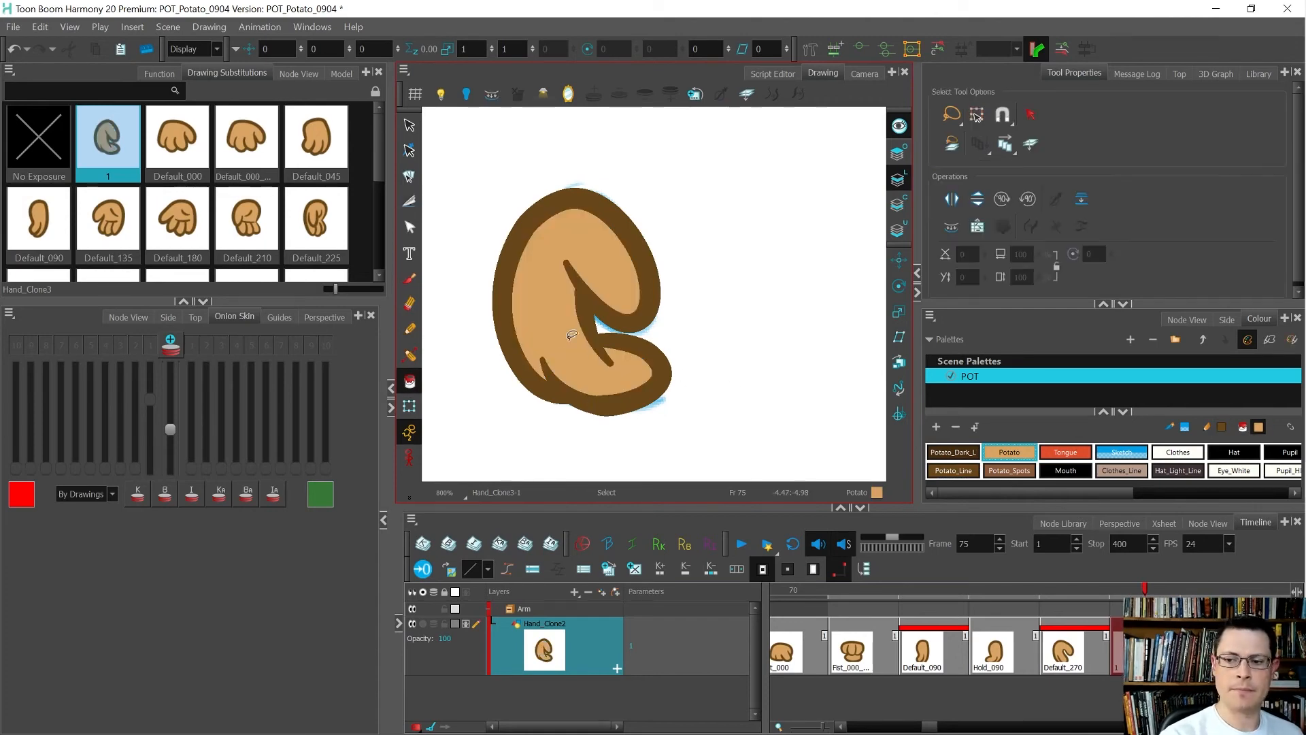
Move the hand's fill onto the Colour Art layer, deleting the blue sketch from that layer.
left_click(569, 336)
key("ctrl+x")
left_click(900, 207)
key("ctrl+a")
key("Delete")
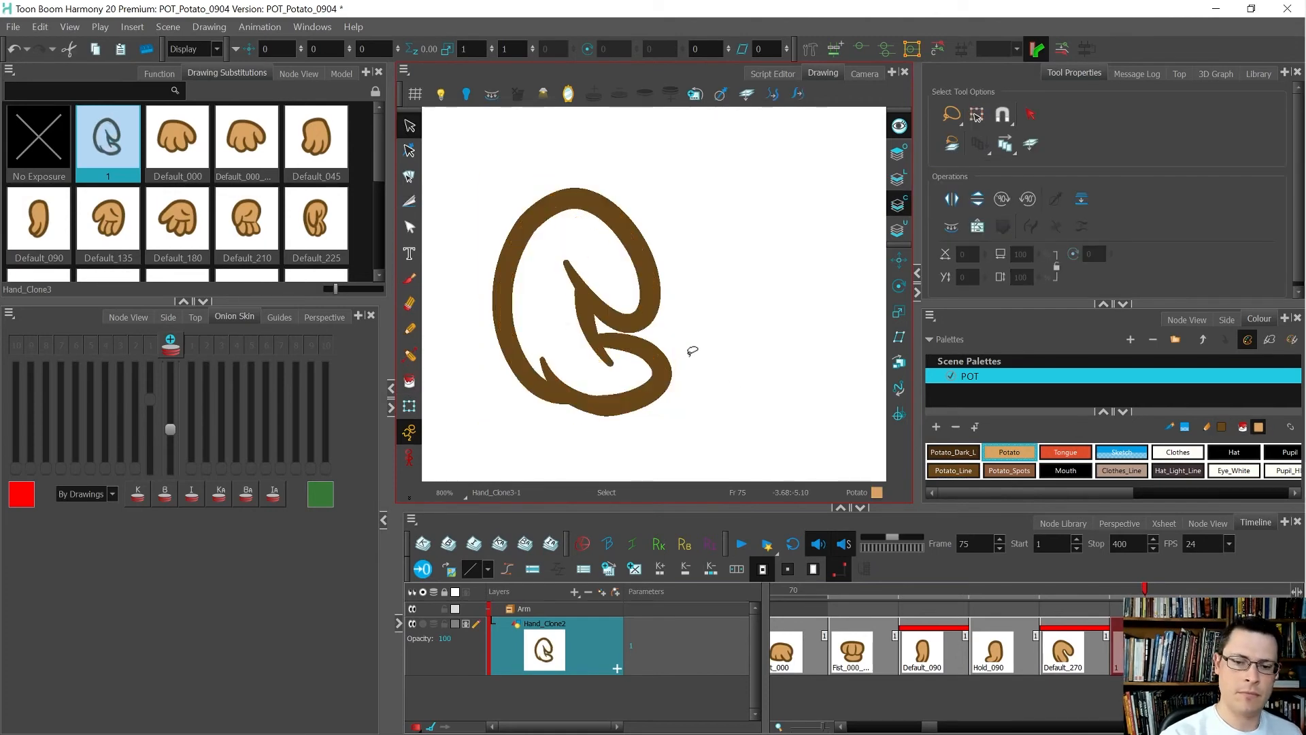
key("ctrl+v")
left_click(739, 407)
Flip between the new hand, Default_270 and Hold_090 to compare their shapes.
key("comma")
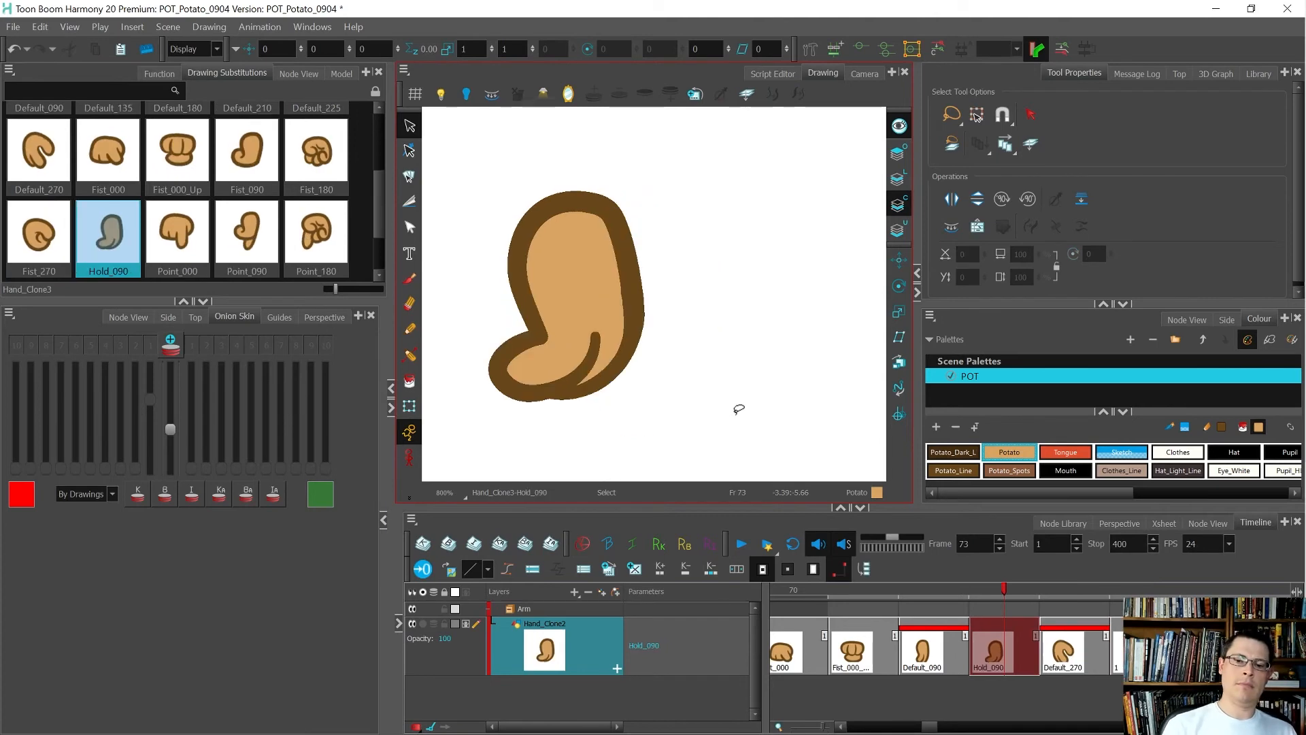
key("comma")
key("period")
key("period")
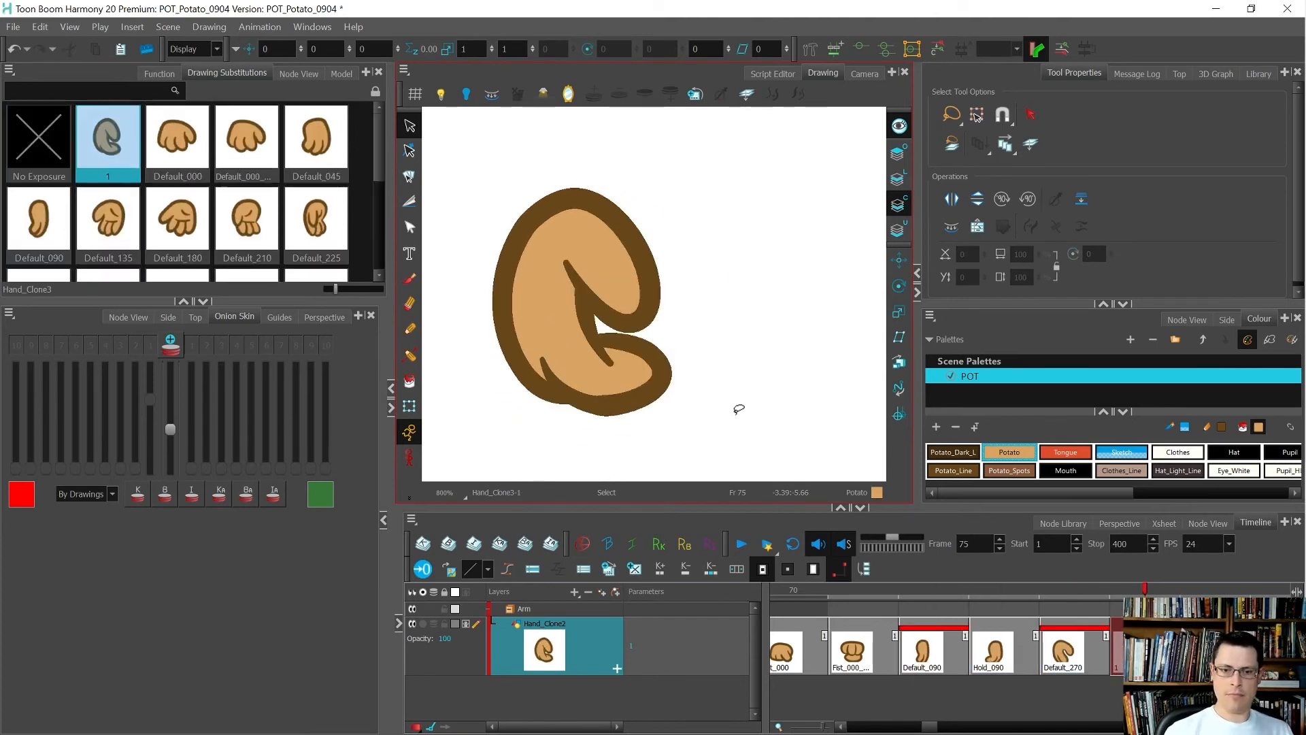
key("period")
key("comma")
key("period")
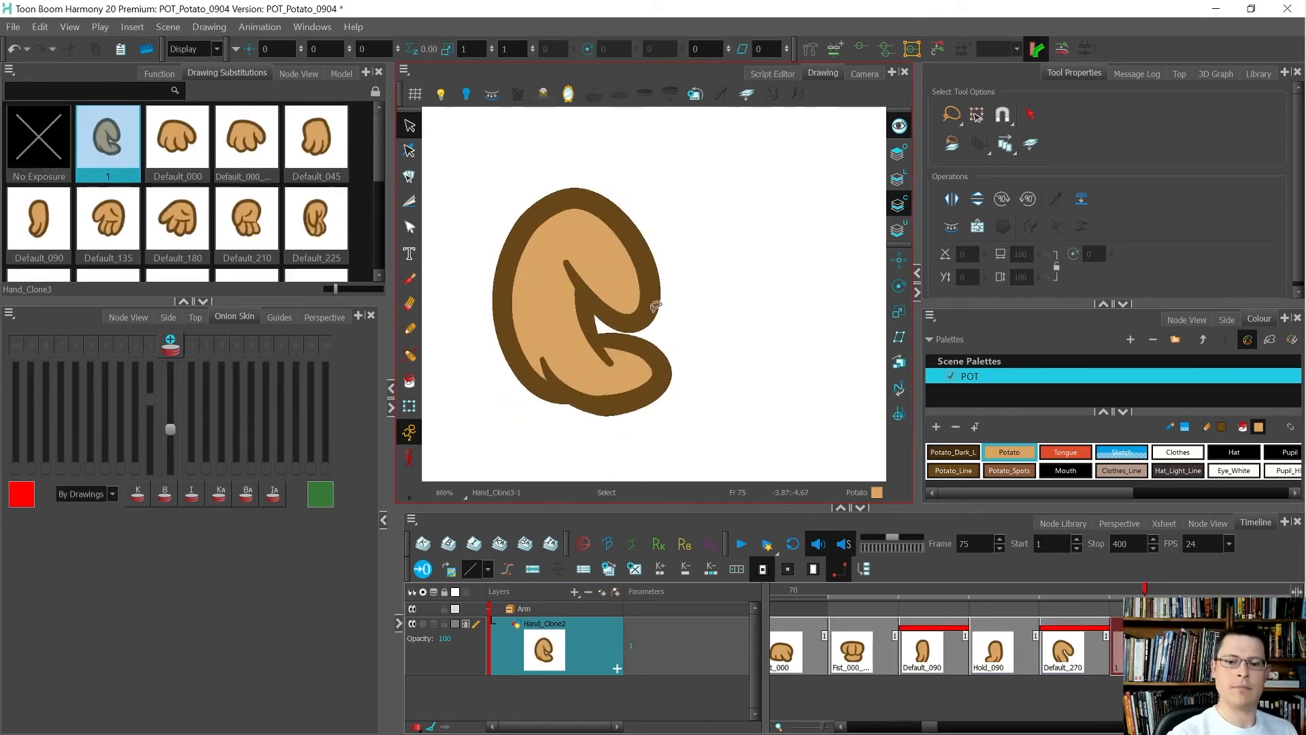
Shorten the crease tip inside the lower finger on the Line Art layer with the Contour Editor, and check it against Default_270.
left_click(898, 179)
key("alt+q")
left_click(615, 366)
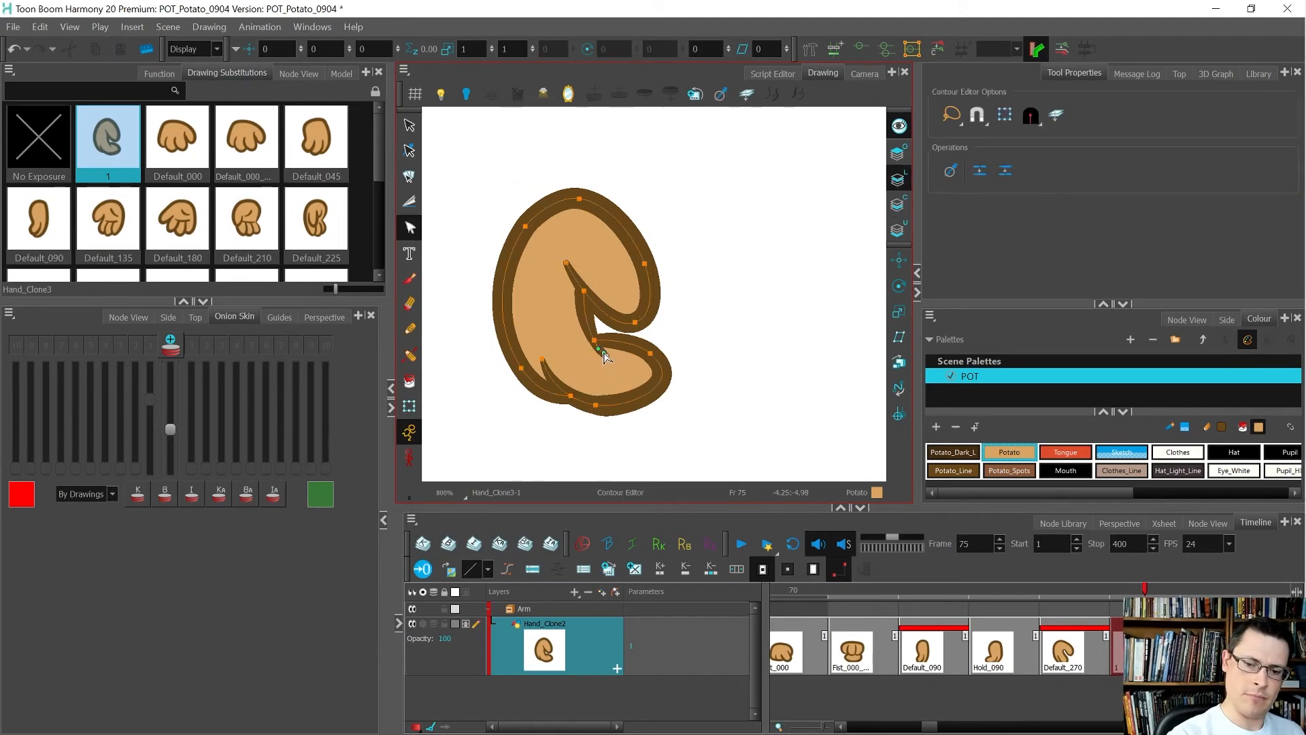
left_click(666, 327)
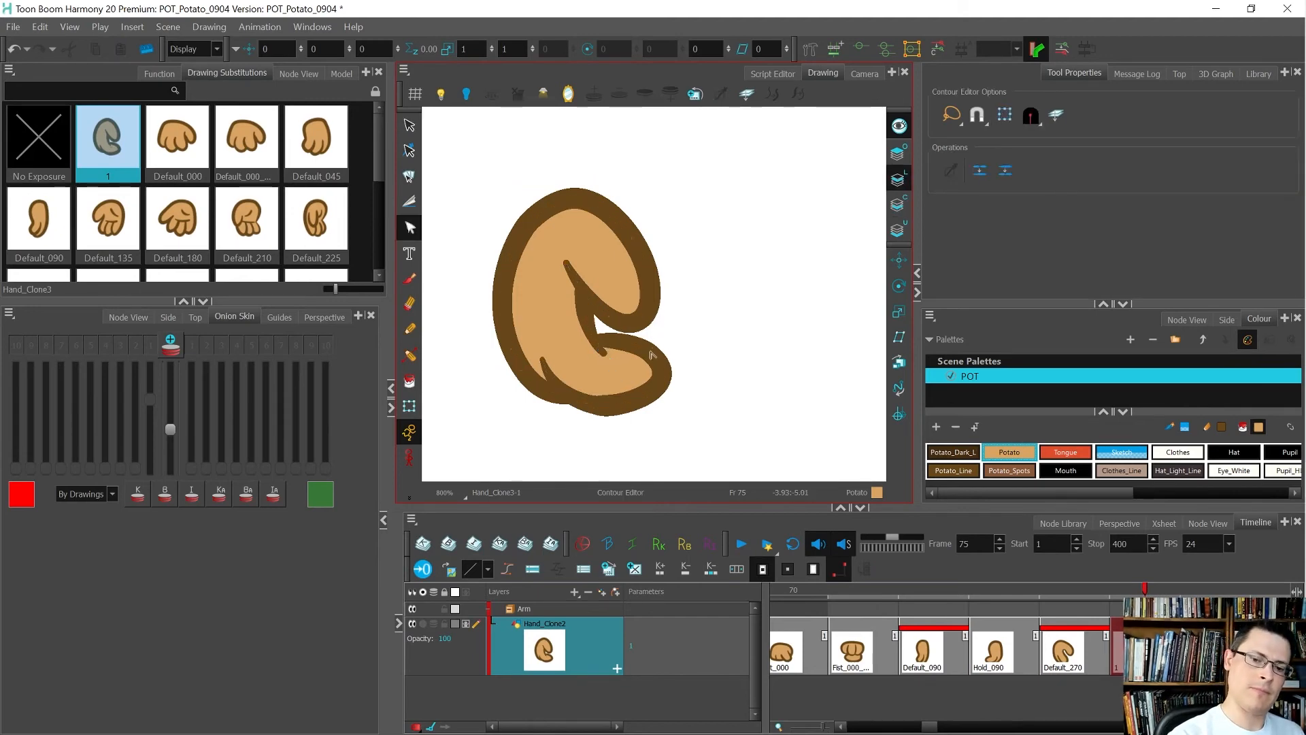
key("comma")
key("period")
key("comma")
key("period")
Adjust the short crease at the base of the hand with the Contour Editor and compare it with the previous drawing.
left_click(547, 360)
left_click(540, 365)
left_click(593, 432)
key("comma")
key("period")
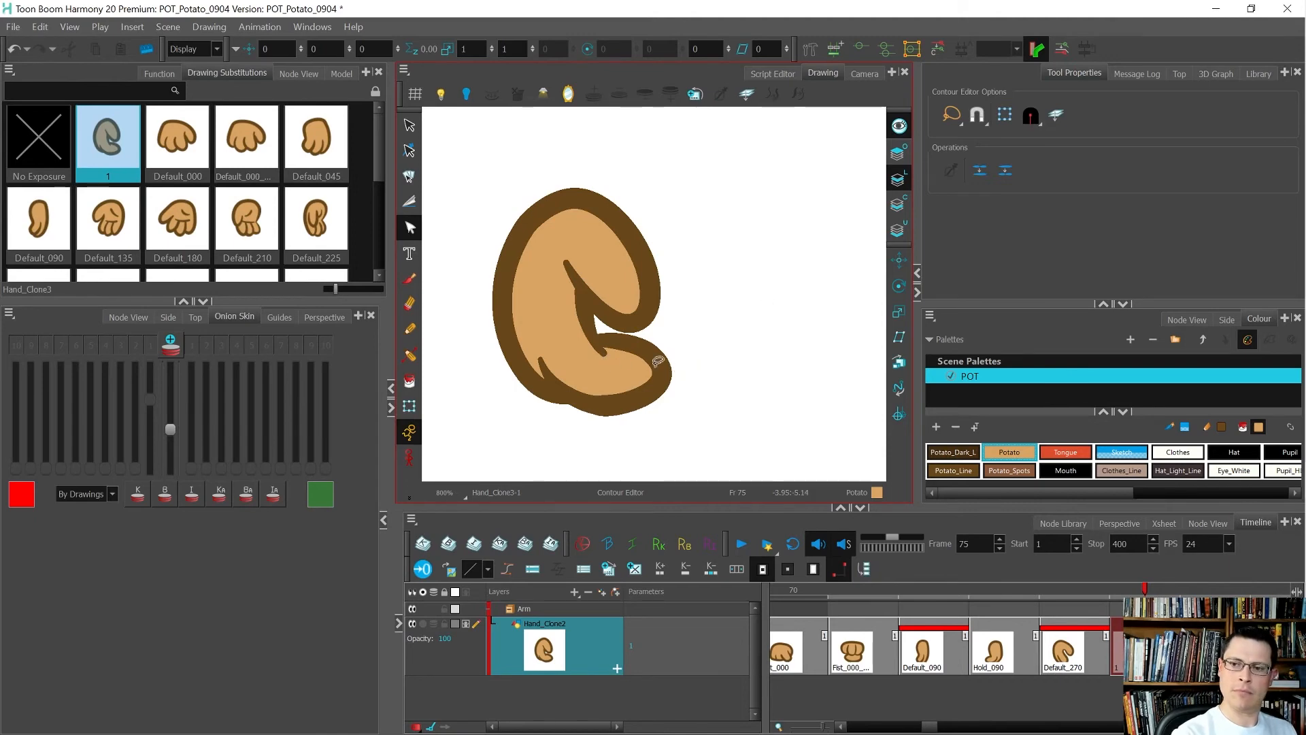
Select the short middle crease stroke and stretch its lower end slightly into the lower finger.
key("alt+s")
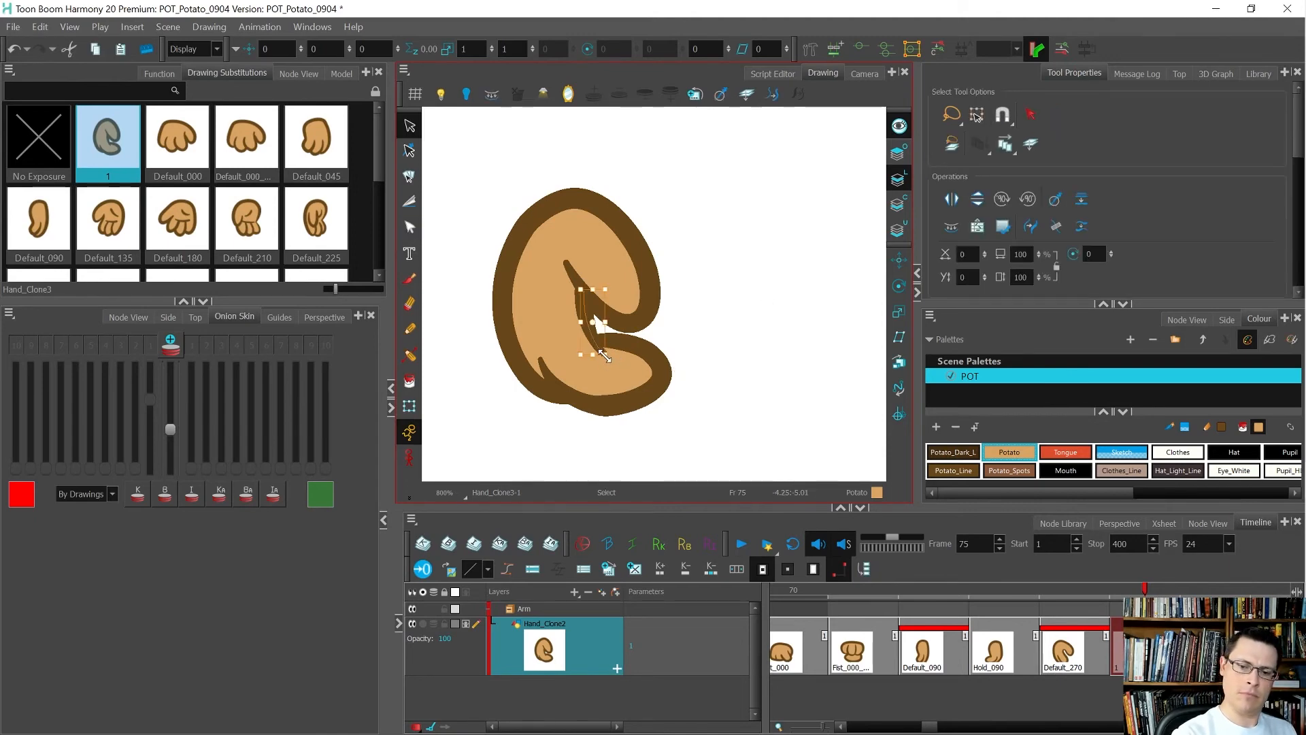
left_click(609, 353)
left_click(694, 341)
Flip between the hand and its neighbouring drawings, also at a smaller view size, to judge the finished pose.
key("period")
key("comma")
key("period")
key("comma")
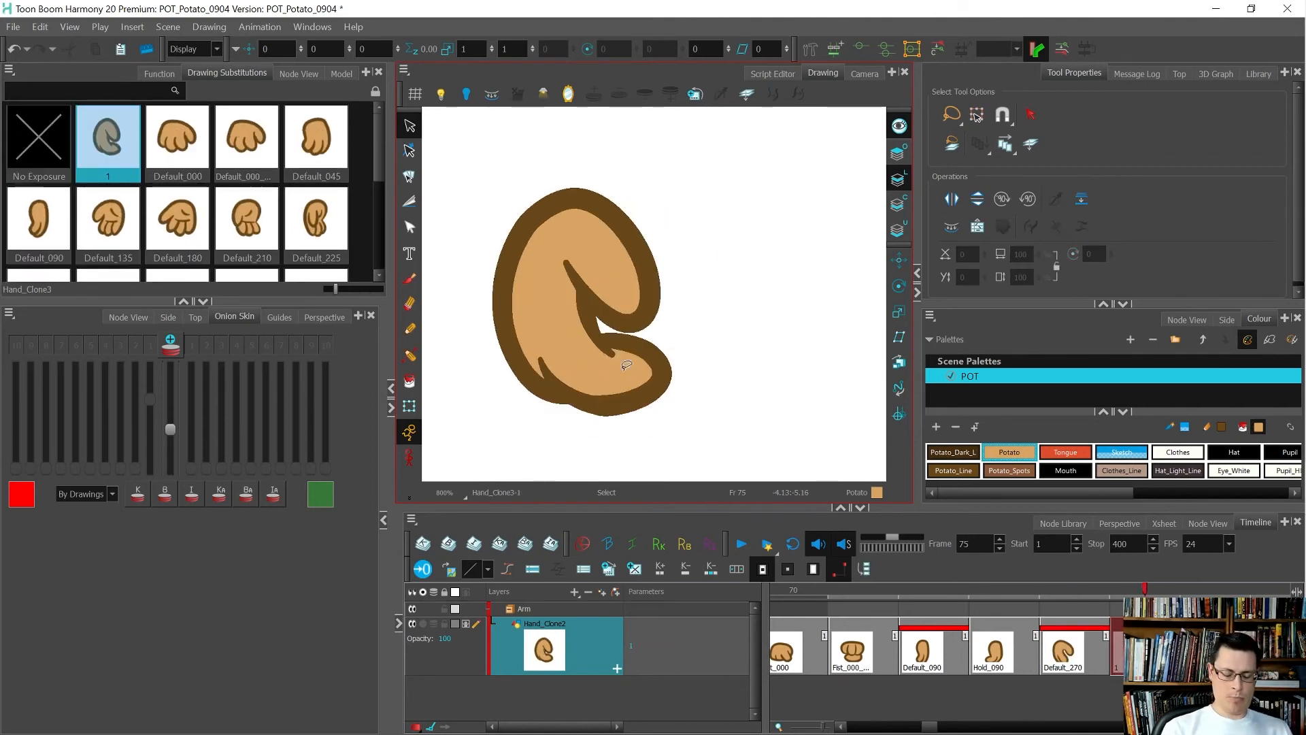
scroll(627, 366, "down", 2)
key("period")
key("comma")
key("period")
key("comma")
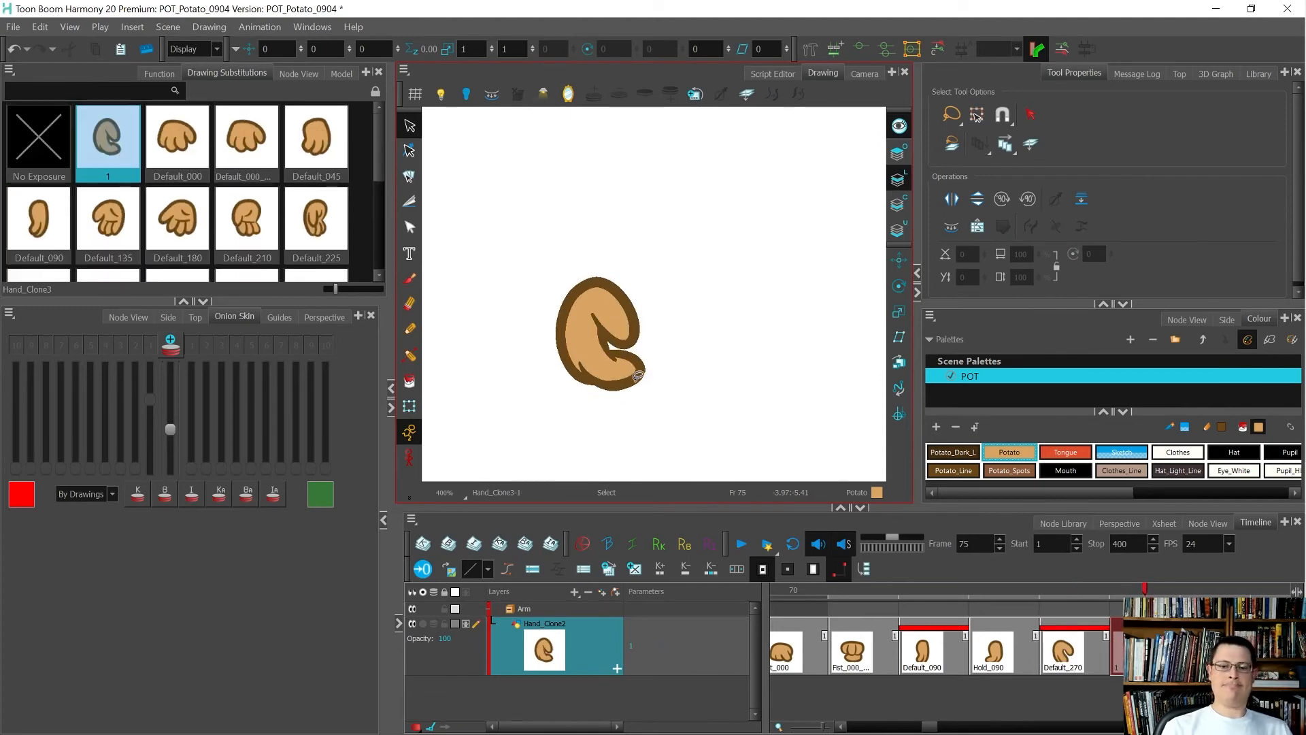
Rename the finished hand drawing as Hold_270.
key("ctrl+d")
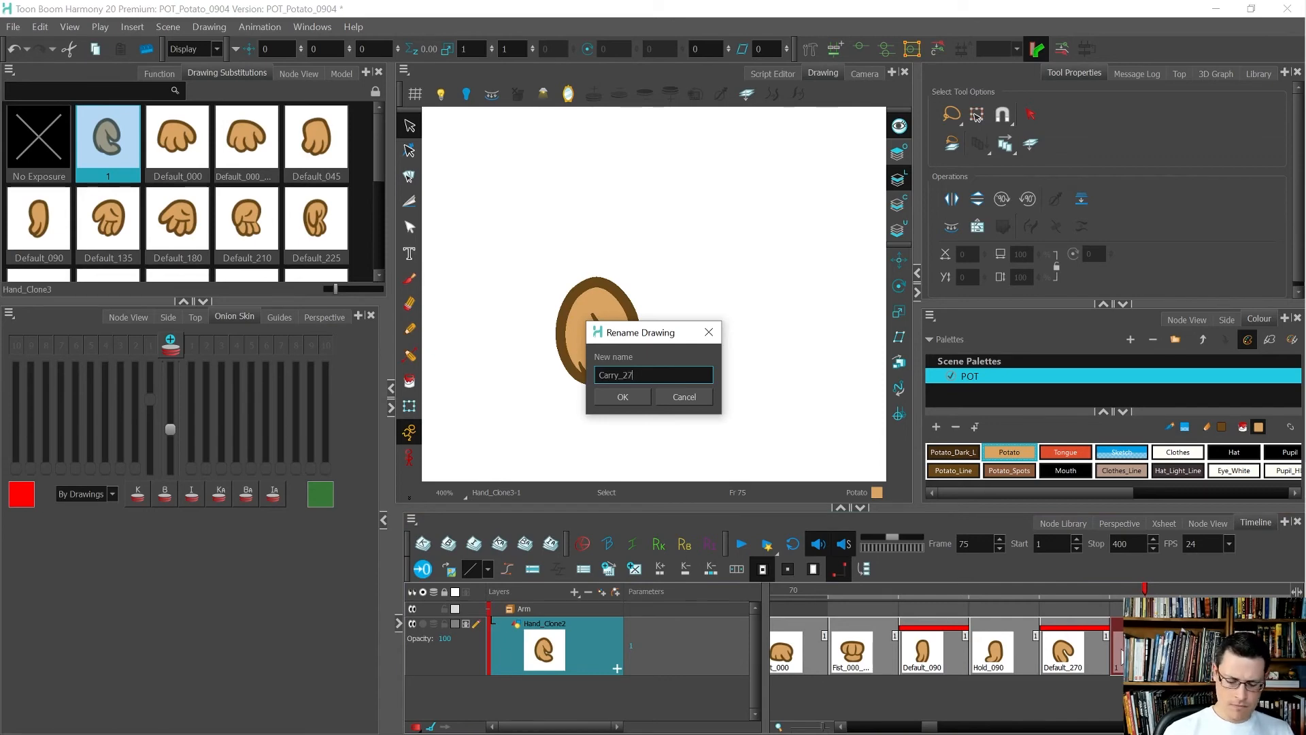
key("Return")
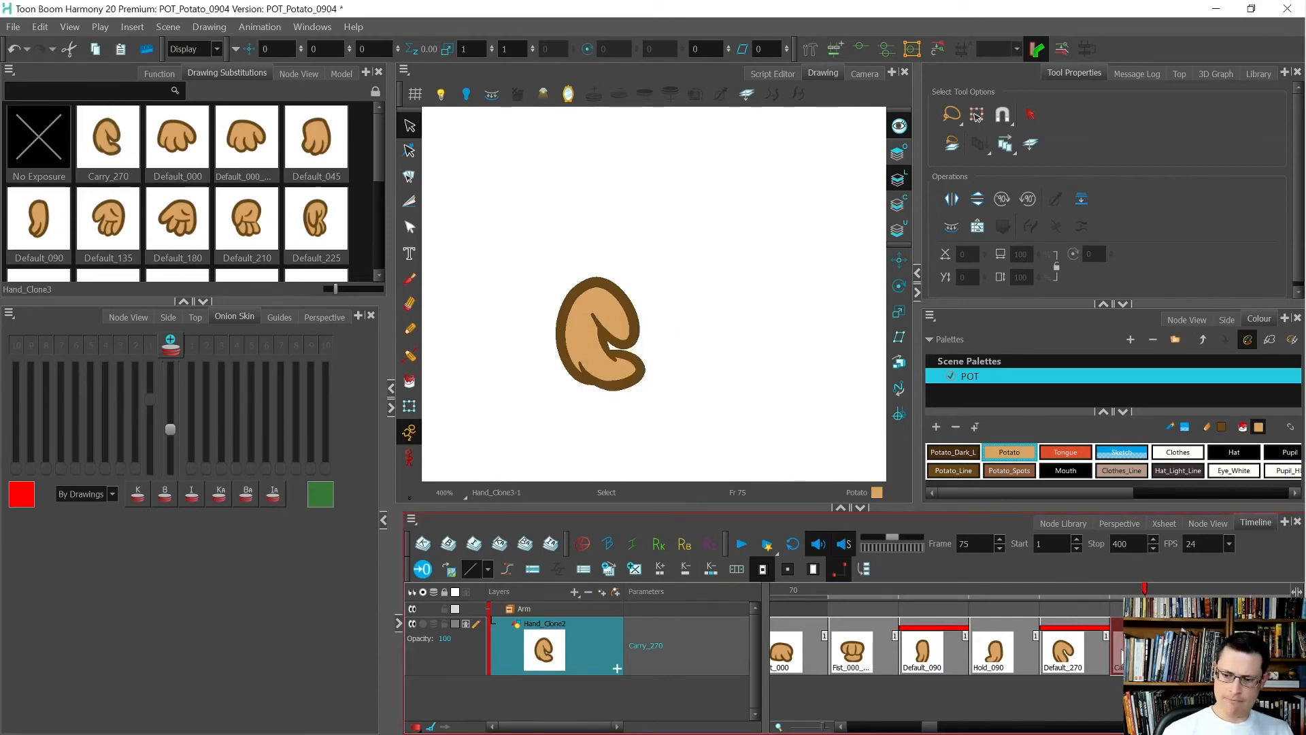
key("ctrl+d")
key("Left")
key("Left")
key("Left")
key("Left")
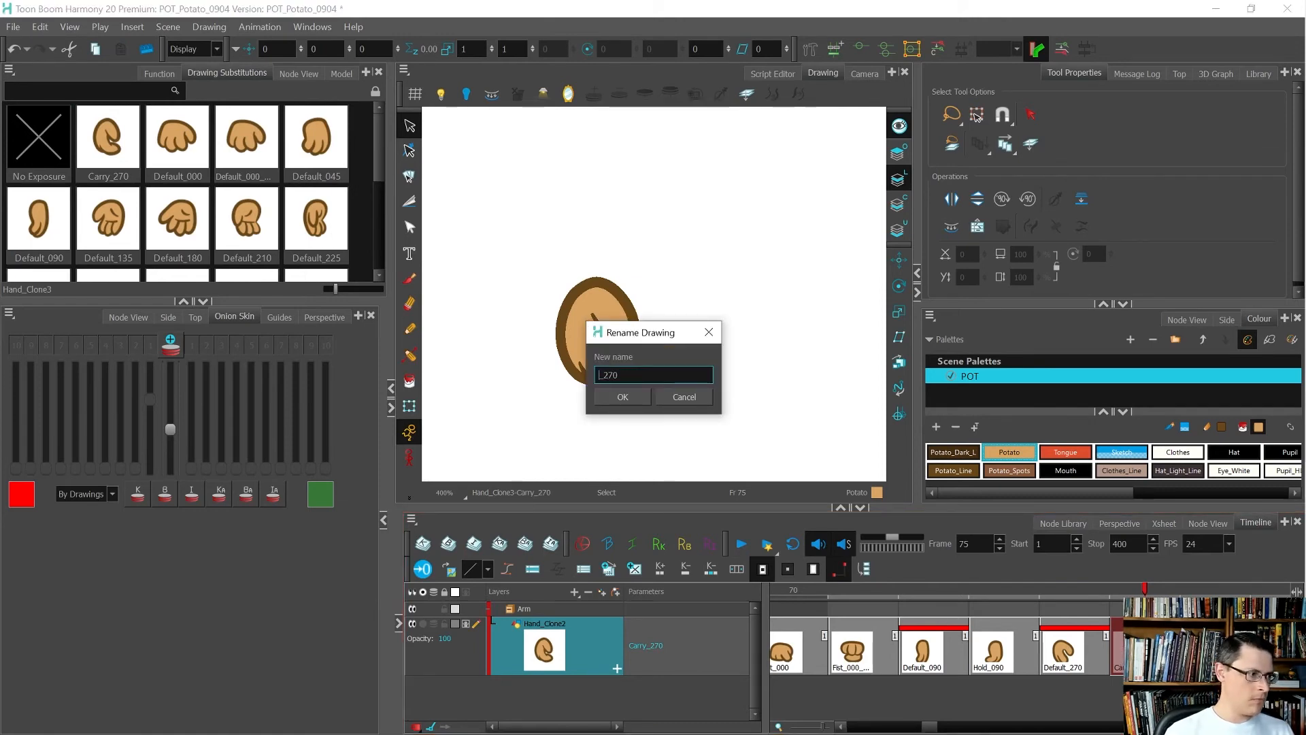
type("Hold")
key("Return")
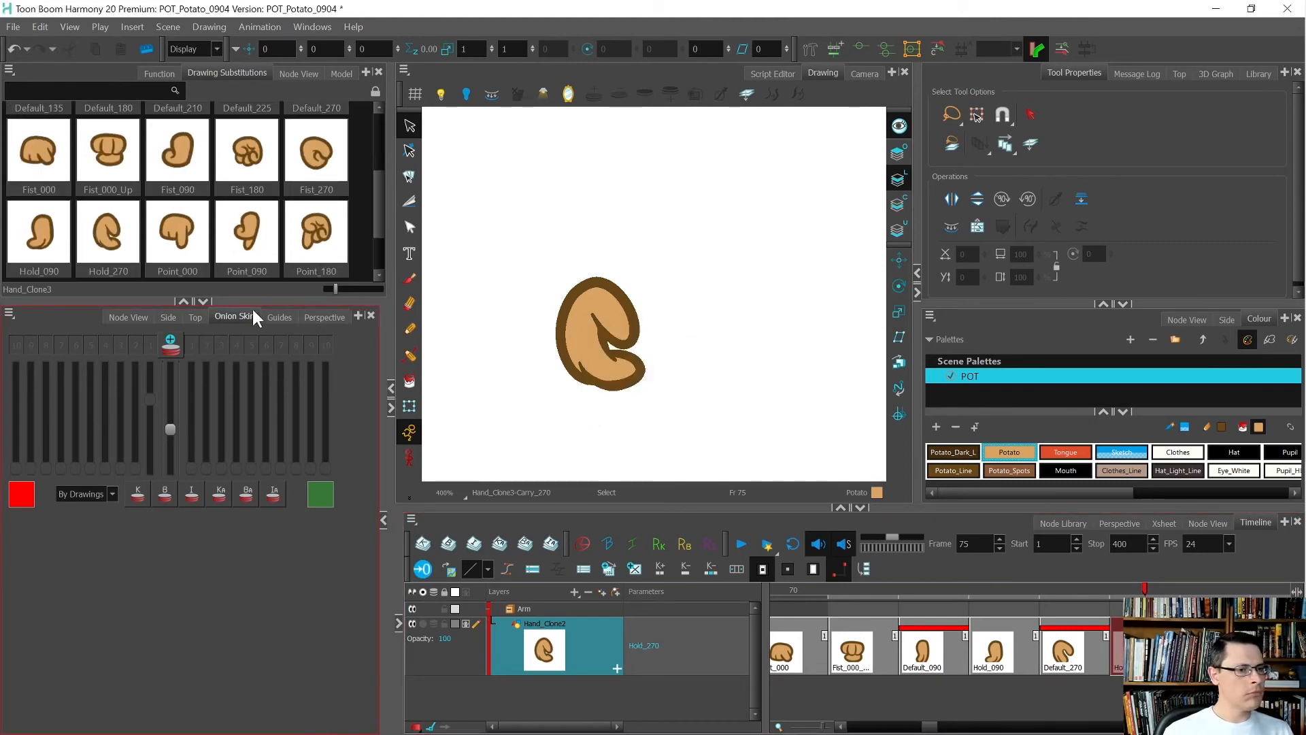
Enlarge the drawing substitutions list and expose Fist_000 at frame 76.
left_click_drag(264, 300, 263, 507)
left_click(39, 279)
key("period")
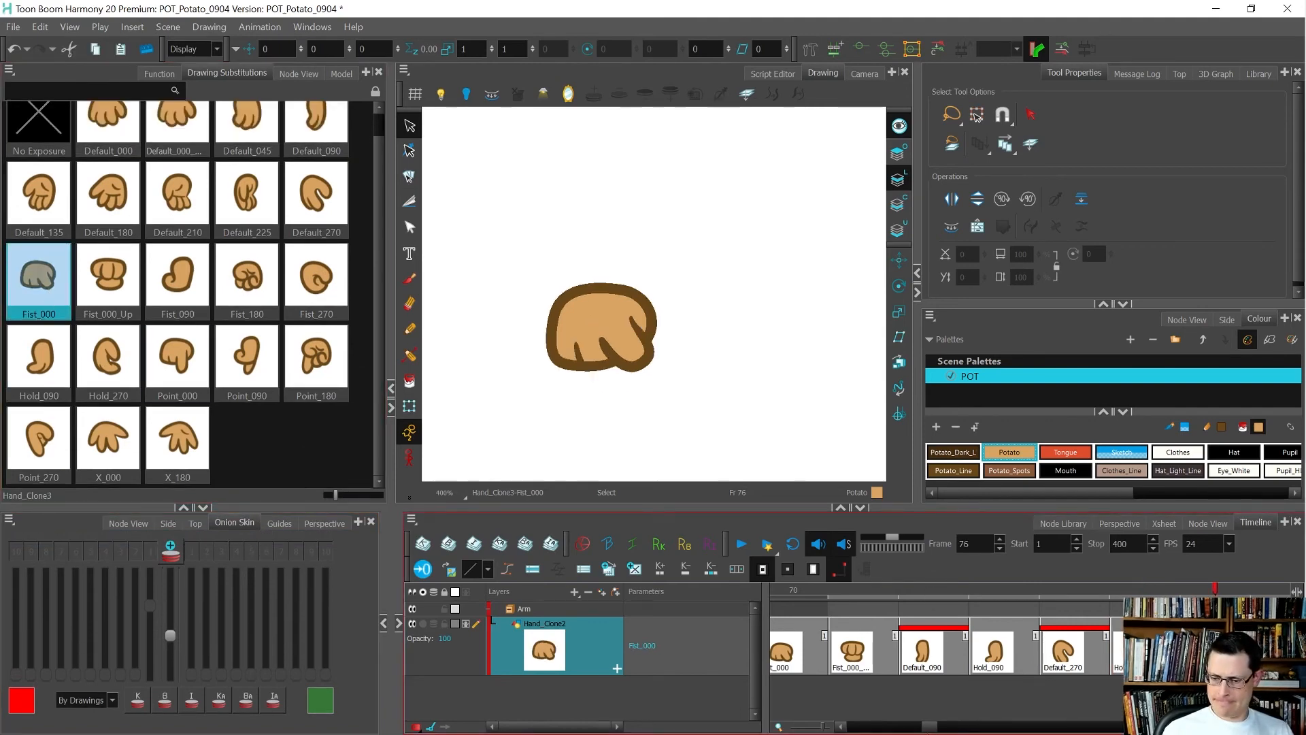
left_click_drag(929, 726, 937, 730)
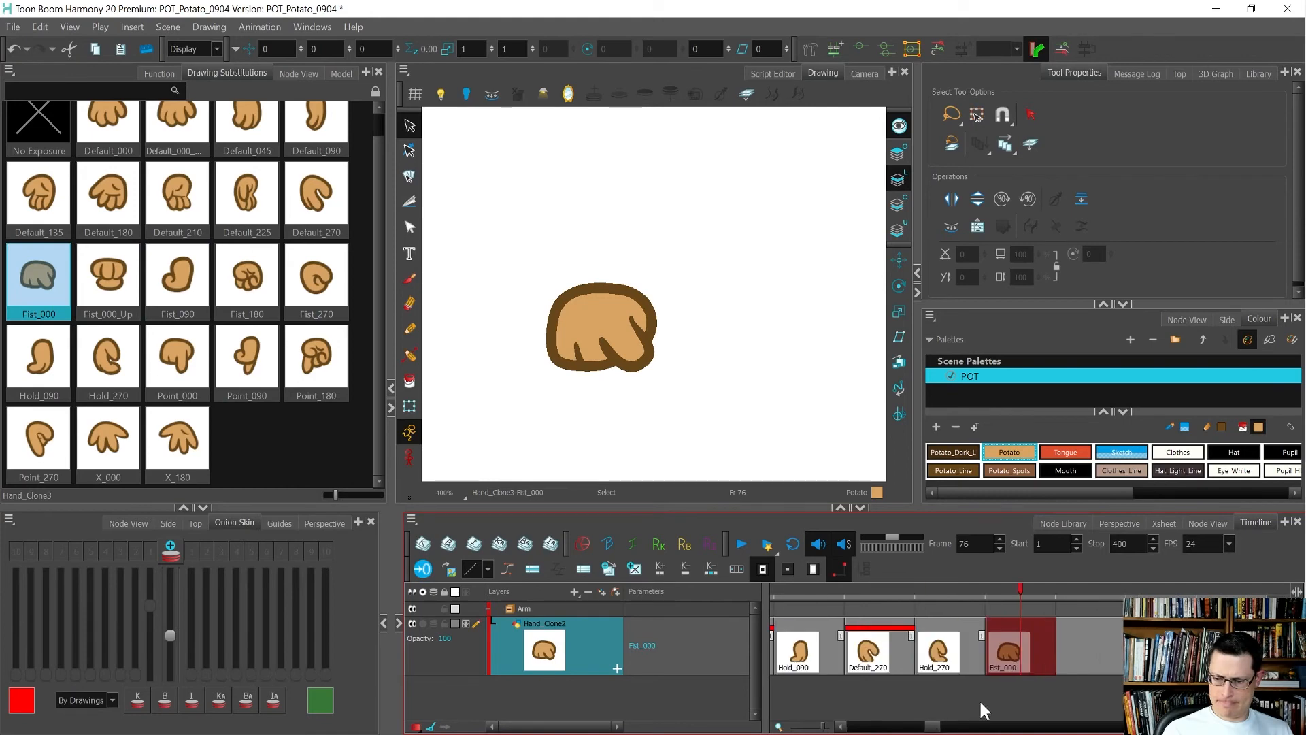
Create an empty drawing at frame 77 and rename it Hold_000.
left_click(1075, 646)
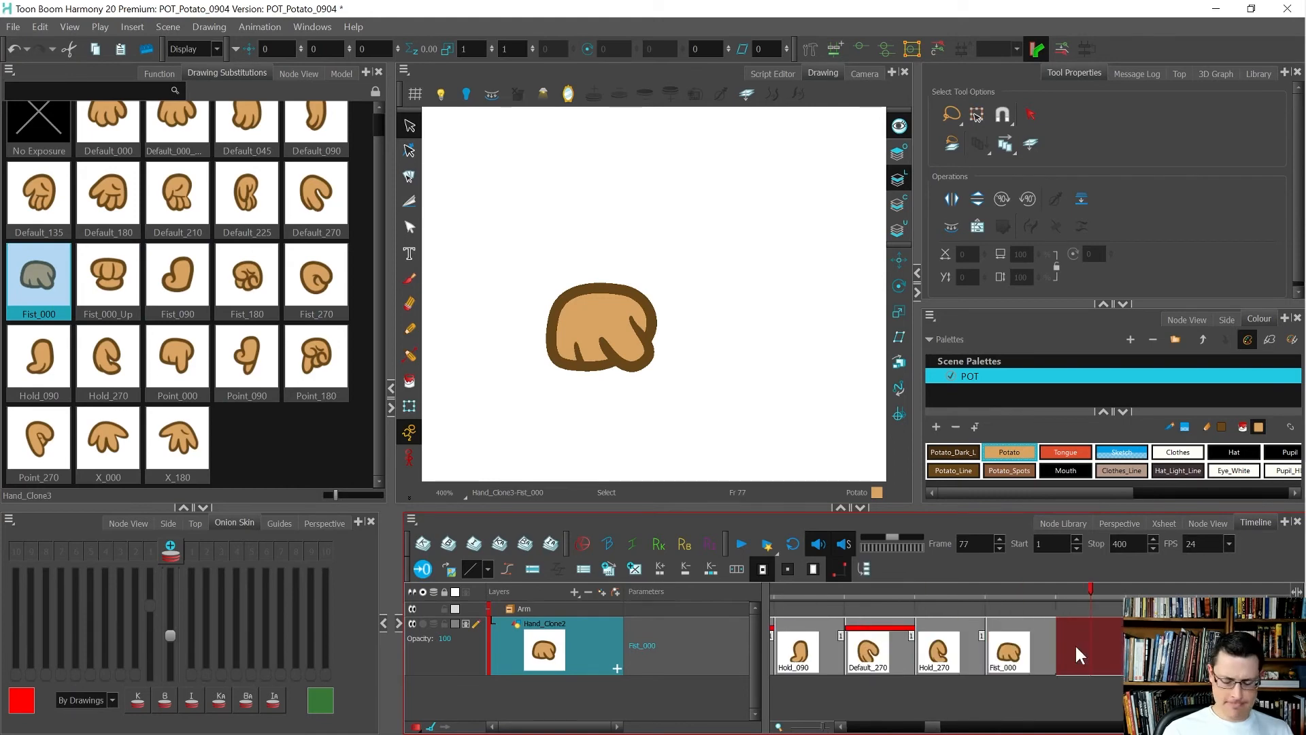
key("alt+shift+r")
key("ctrl+d")
type("Hold_000")
key("Return")
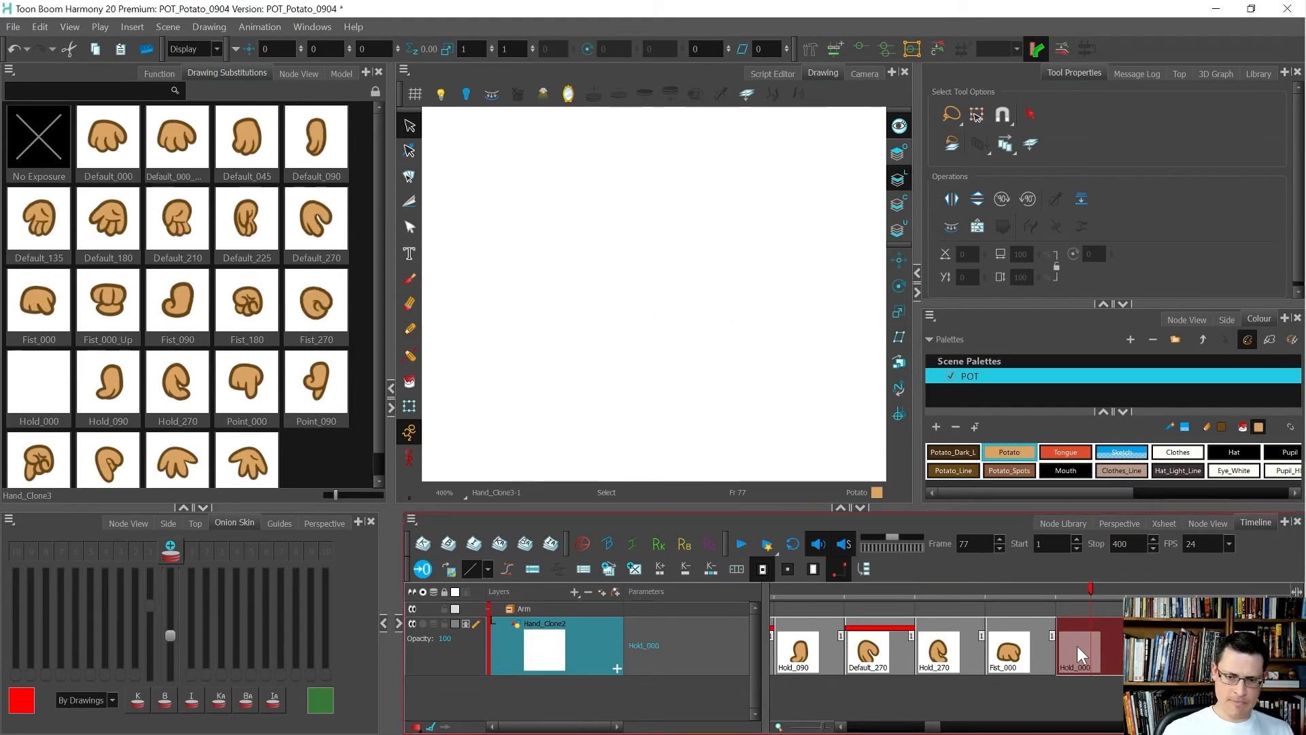
Sketch the thumb of Hold_000 with the Soft Lead brush in the Sketch colour, using onion skin of the fist as guide.
key("alt+b")
key("alt+o")
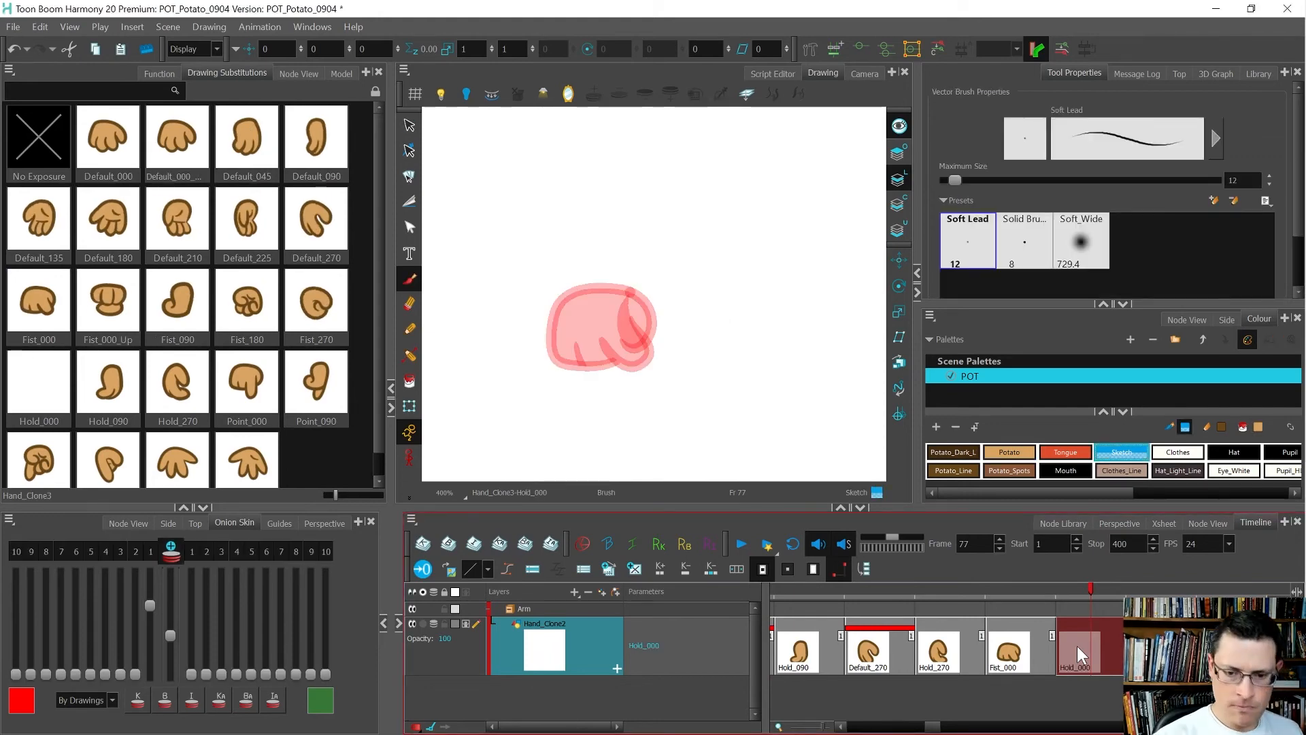
scroll(635, 305, "up", 1)
scroll(635, 304, "up", 1)
mouse_move(635, 304)
left_mouse_down()
mouse_move(683, 245)
mouse_move(721, 301)
mouse_move(670, 246)
left_mouse_up()
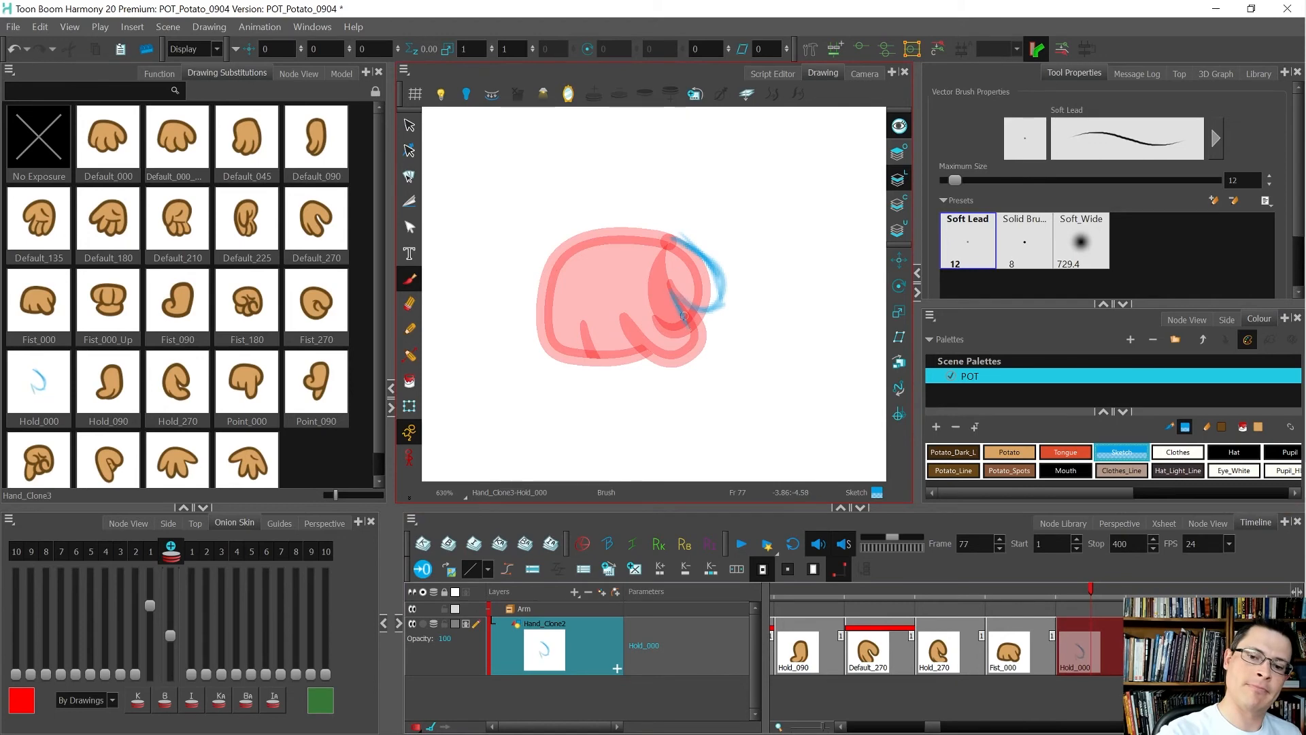
Sketch the fingers, back and top outline of the holding hand over the onion-skinned fist.
mouse_move(694, 355)
left_mouse_down()
mouse_move(626, 365)
mouse_move(569, 312)
mouse_move(558, 337)
mouse_move(569, 357)
mouse_move(626, 367)
left_mouse_up()
left_click_drag(544, 279, 554, 340)
left_click_drag(550, 248, 545, 310)
left_click_drag(556, 347, 583, 371)
mouse_move(544, 245)
left_mouse_down()
mouse_move(577, 366)
mouse_move(559, 250)
mouse_move(558, 340)
left_mouse_up()
mouse_move(692, 248)
left_mouse_down()
mouse_move(571, 242)
mouse_move(559, 253)
mouse_move(594, 243)
mouse_move(539, 320)
mouse_move(579, 247)
left_mouse_up()
Copy the top outline section from Fist_000 with the Cutter and paste it into Hold_000.
key("comma")
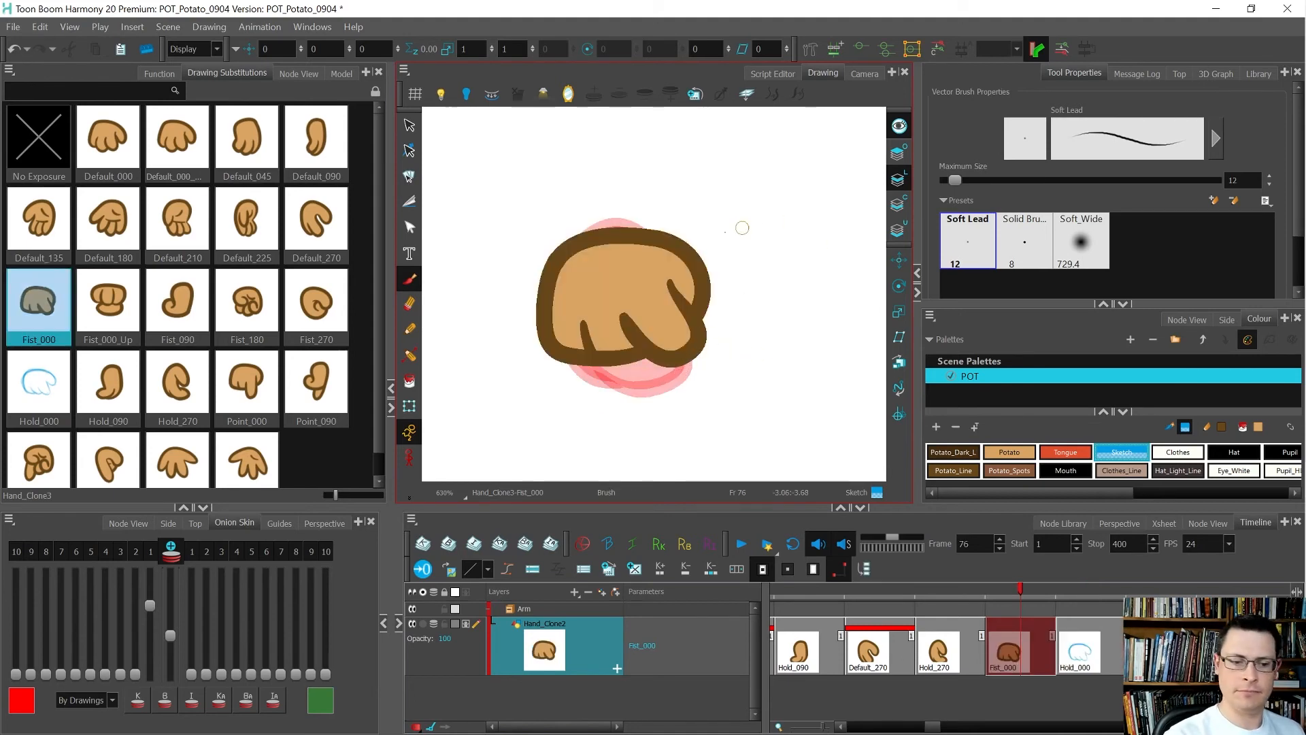
left_click(409, 201)
mouse_move(680, 240)
left_mouse_down()
mouse_move(644, 181)
mouse_move(684, 240)
left_mouse_up()
key("ctrl+c")
key("period")
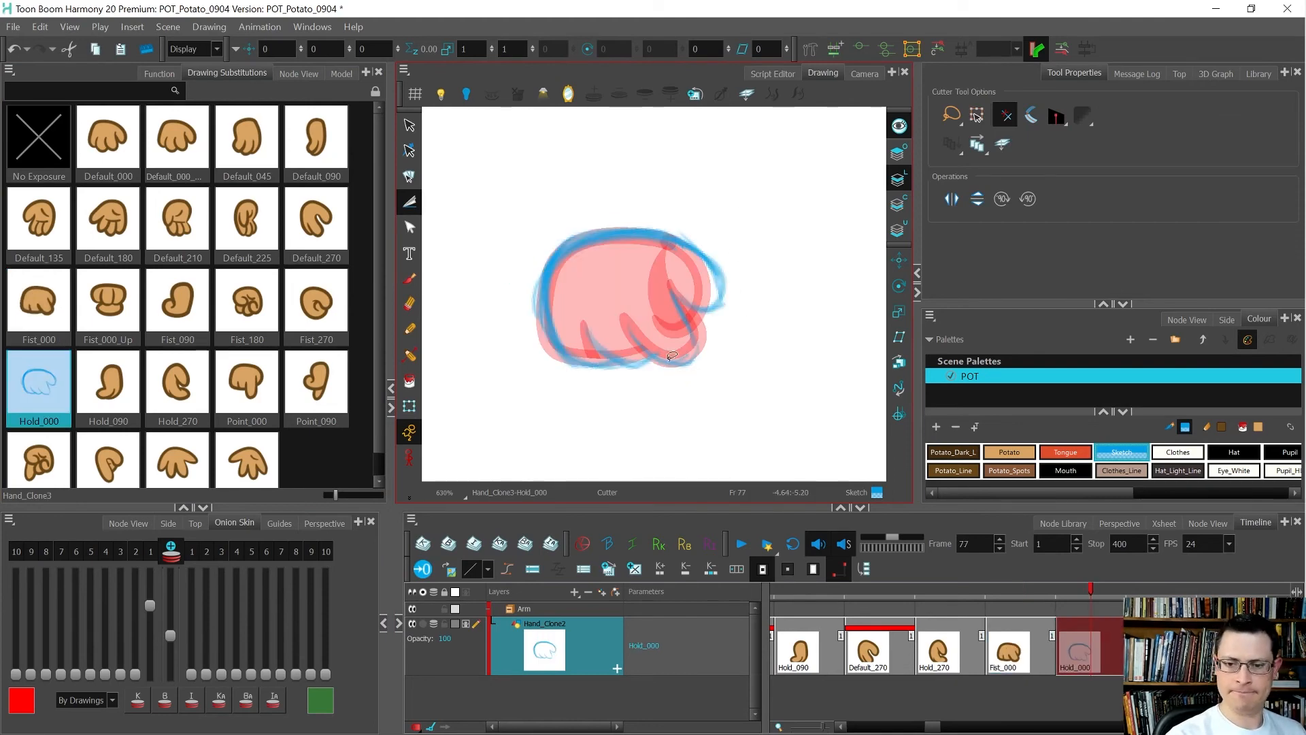
key("ctrl+v")
left_click(712, 404)
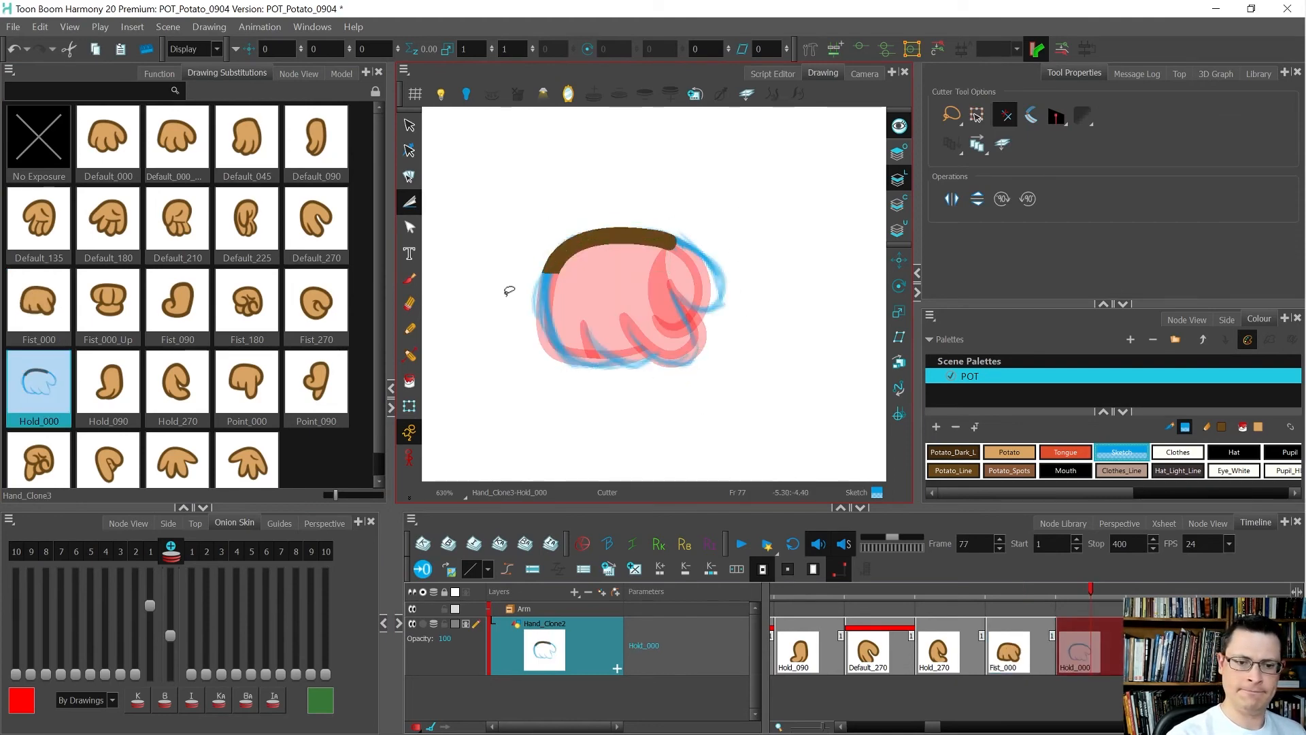
Ink the three fingers and the back of the hand with the 15p Pencil in Potato_Line, joining the pasted top outline.
left_click(410, 330)
key("2")
mouse_move(784, 325)
left_mouse_down()
mouse_move(775, 382)
mouse_move(687, 425)
left_mouse_up()
mouse_move(708, 318)
left_mouse_down()
mouse_move(650, 386)
mouse_move(612, 381)
mouse_move(600, 332)
mouse_move(630, 273)
left_mouse_up()
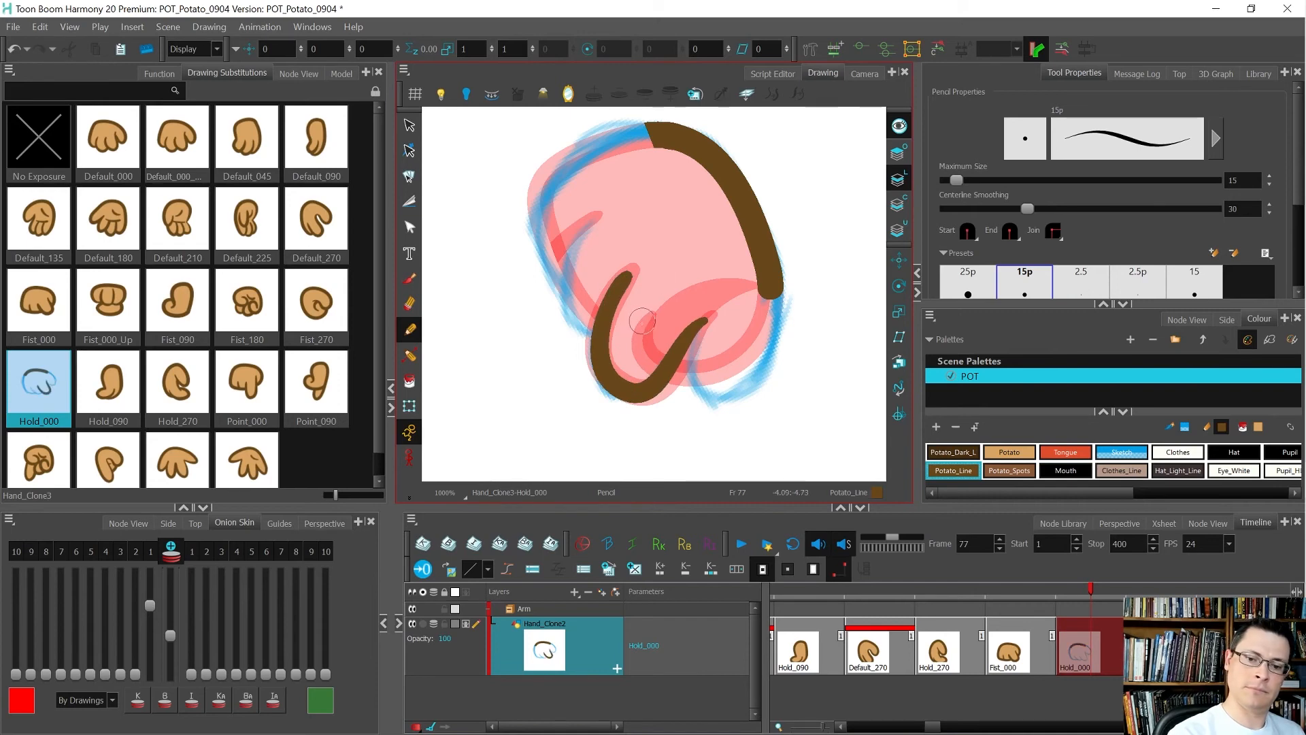
mouse_move(625, 332)
left_mouse_down()
mouse_move(575, 318)
mouse_move(568, 281)
mouse_move(573, 239)
mouse_move(604, 212)
left_mouse_up()
mouse_move(602, 294)
left_mouse_down()
mouse_move(546, 264)
mouse_move(549, 200)
mouse_move(579, 164)
mouse_move(670, 129)
left_mouse_up()
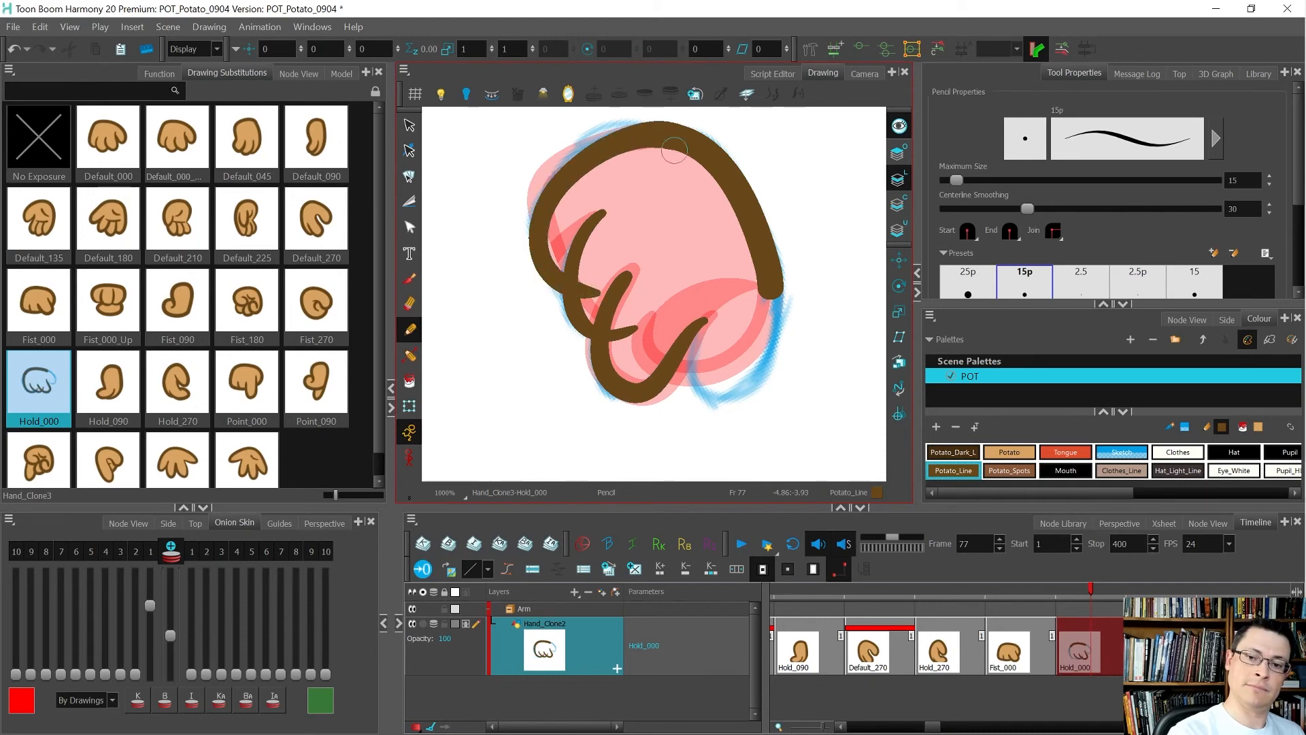
Ink the thumb with the Pencil, joining the nearest finger's crease to the top outline.
left_click_drag(740, 403, 744, 200)
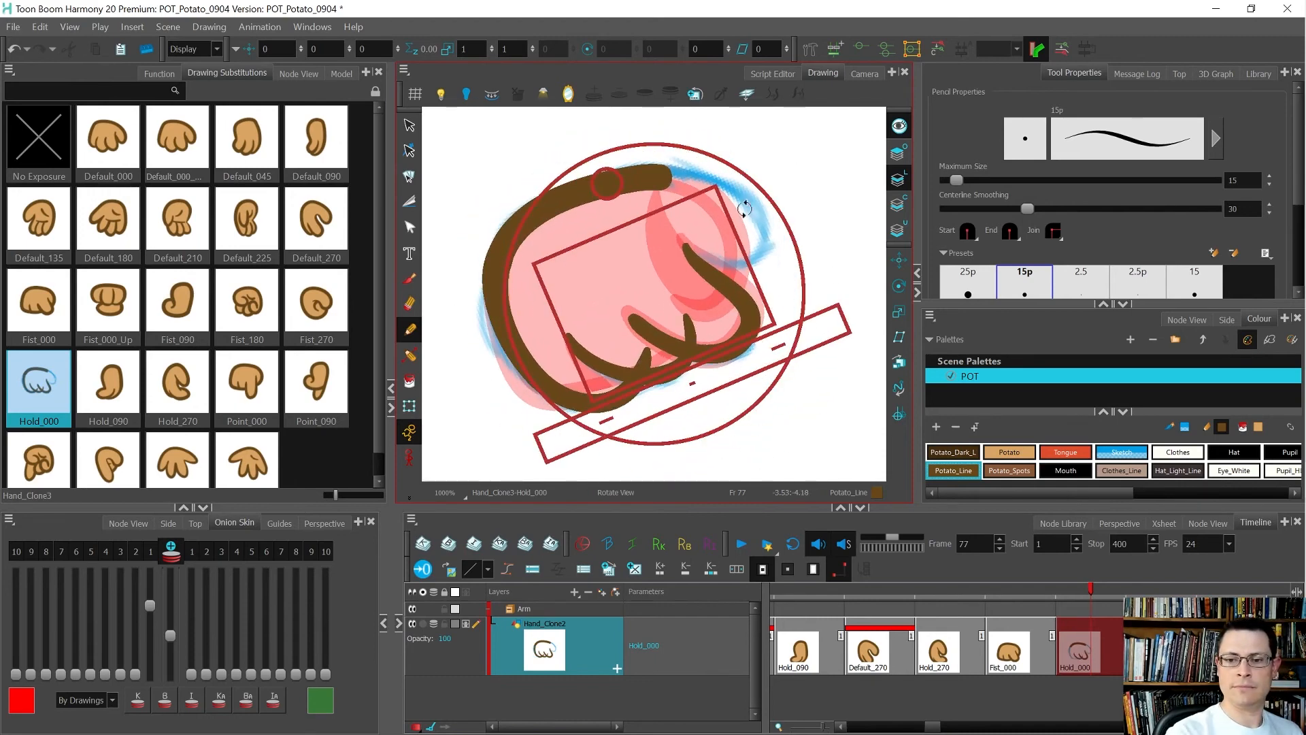
key("shift+x")
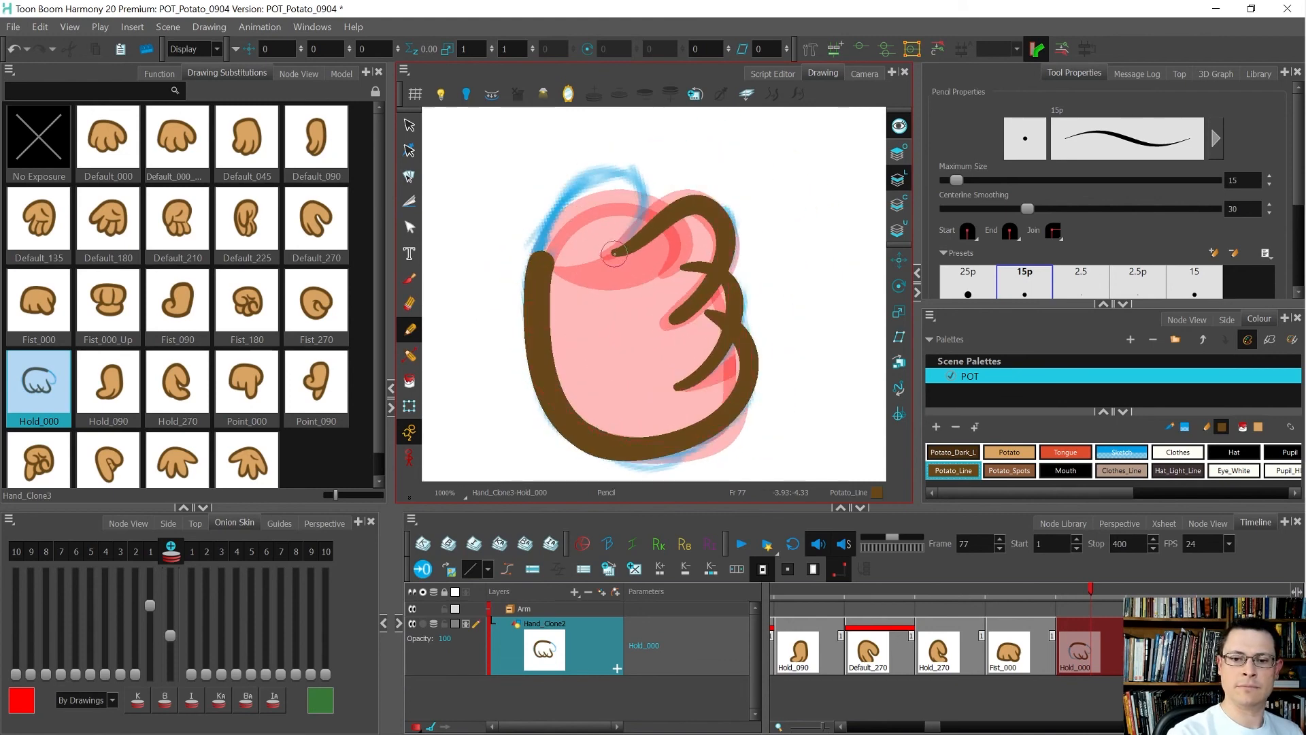
mouse_move(615, 246)
left_mouse_down()
mouse_move(645, 198)
mouse_move(632, 176)
mouse_move(578, 200)
mouse_move(538, 279)
left_mouse_up()
mouse_move(597, 313)
left_mouse_down()
mouse_move(772, 346)
mouse_move(700, 423)
mouse_move(756, 374)
left_mouse_up()
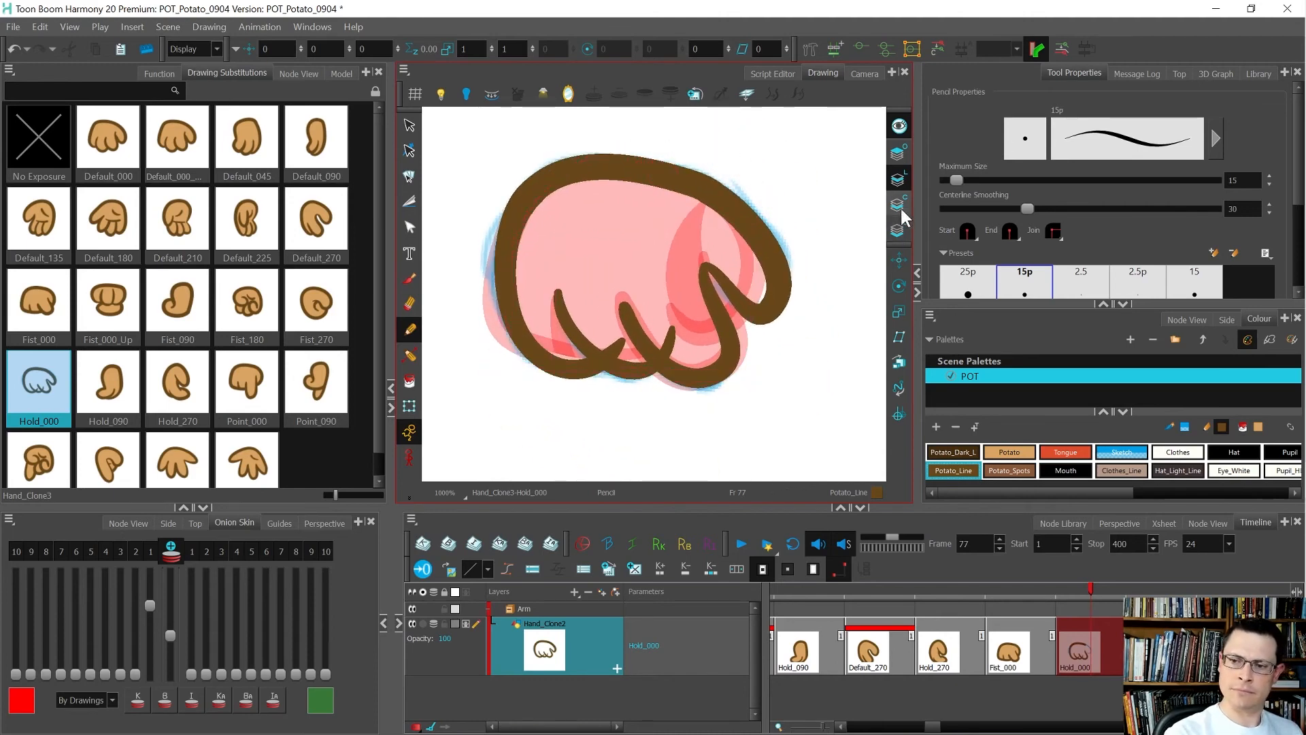
Delete the blue sketch strokes from Hold_000, keeping the inked outline.
key("alt+s")
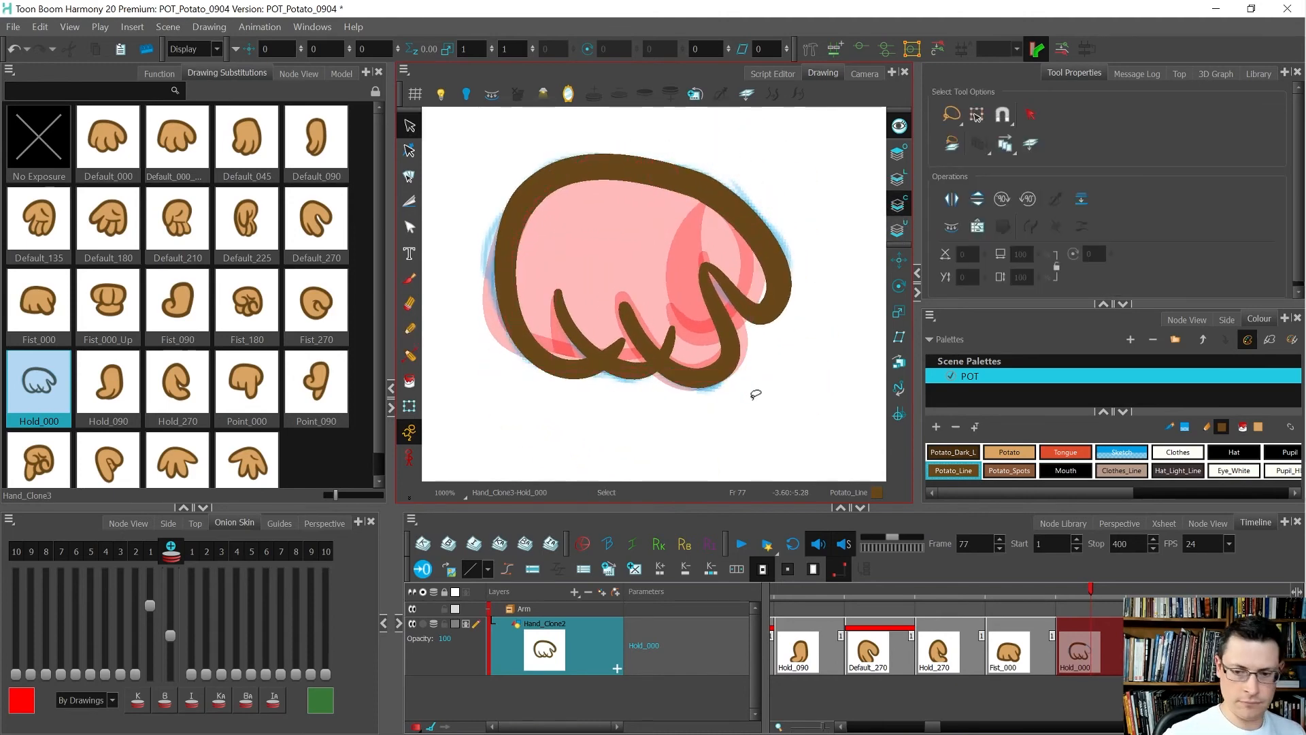
left_click(1119, 453)
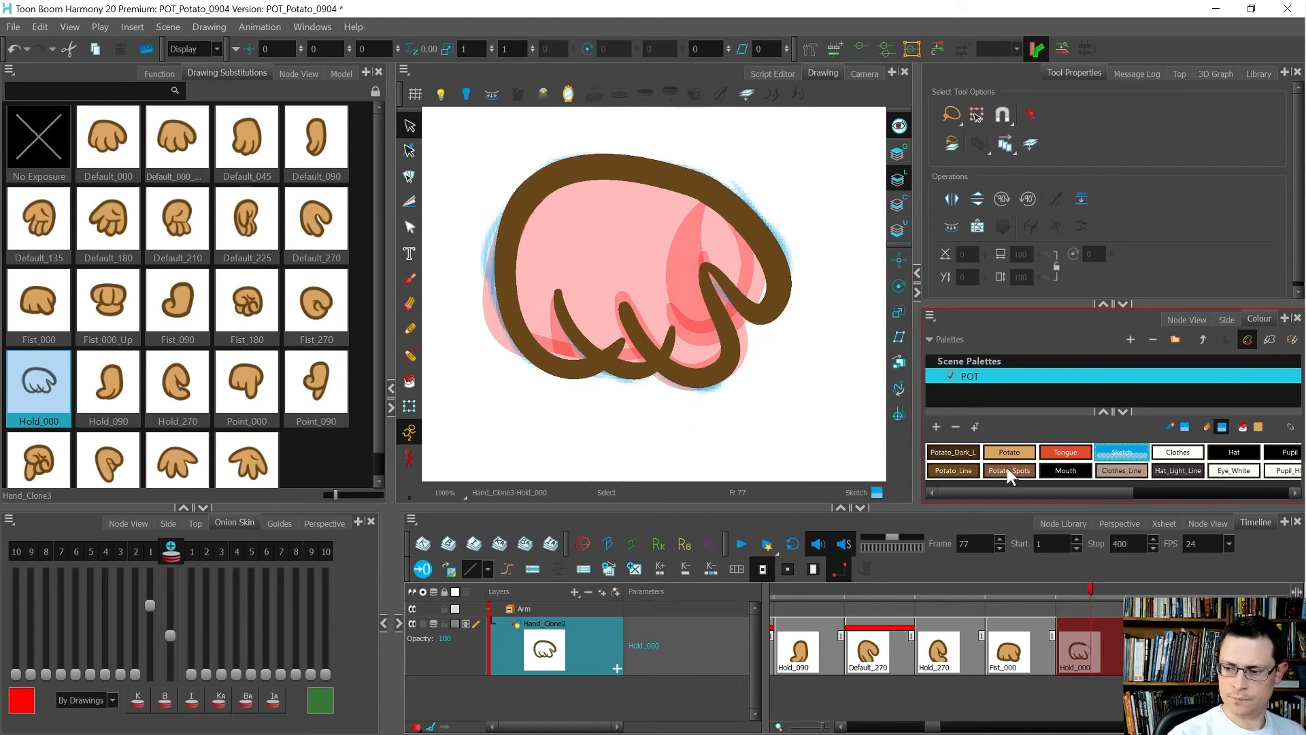
key("ctrl+a")
key("Delete")
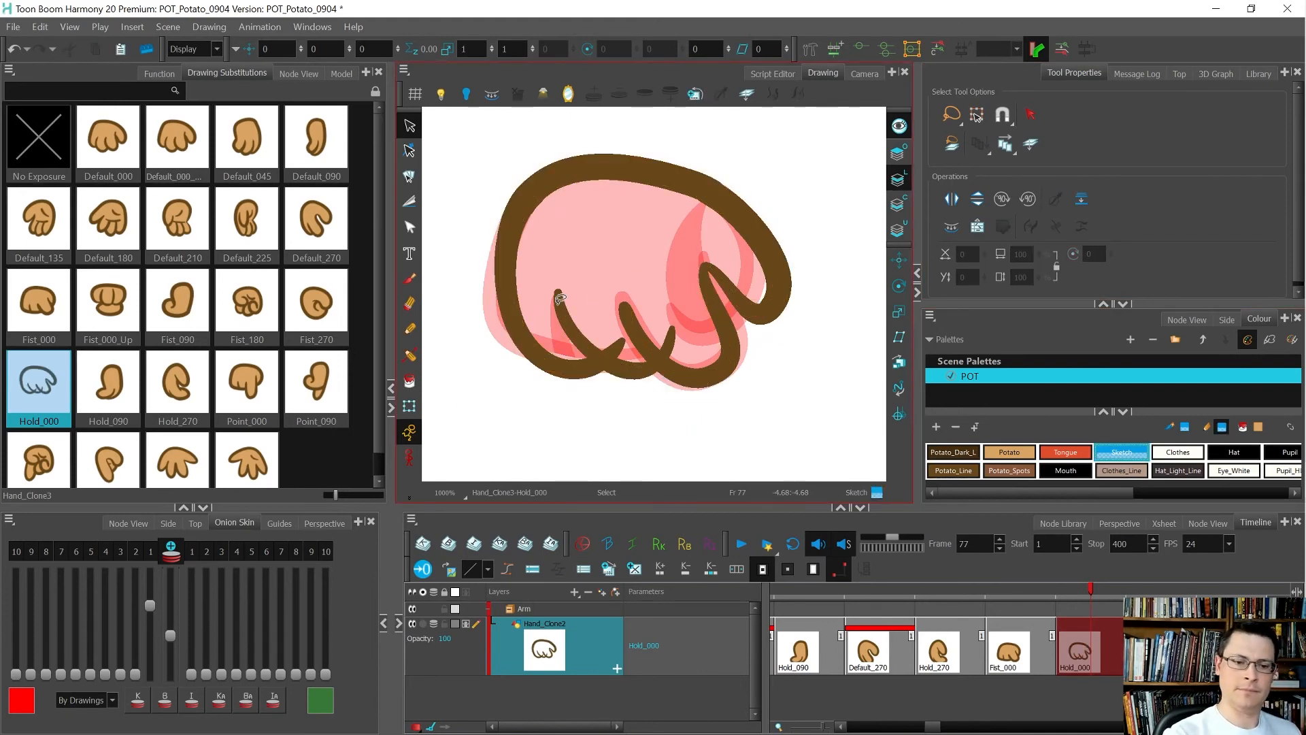
Trim the overhanging finger line ends in Hold_000 with the Cutter and fill the hand with the Potato colour.
left_click(411, 201)
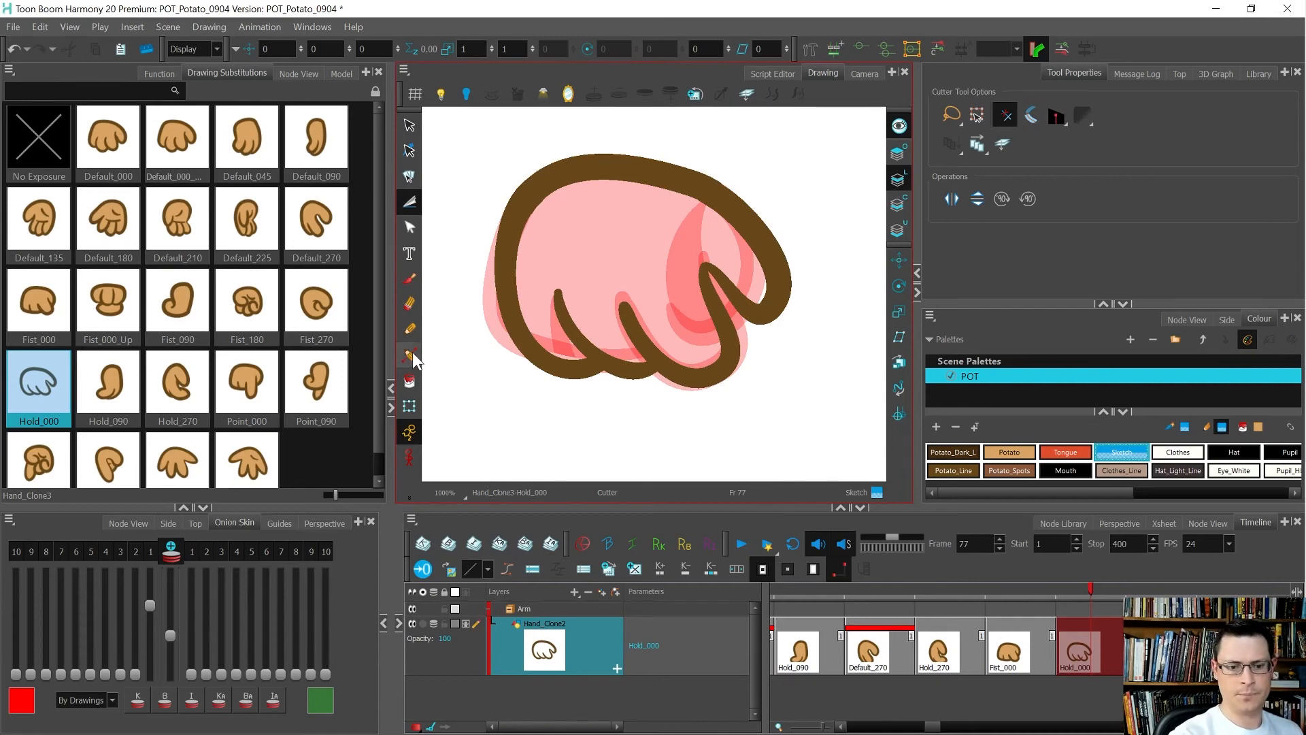
left_click(410, 382)
left_click(654, 299)
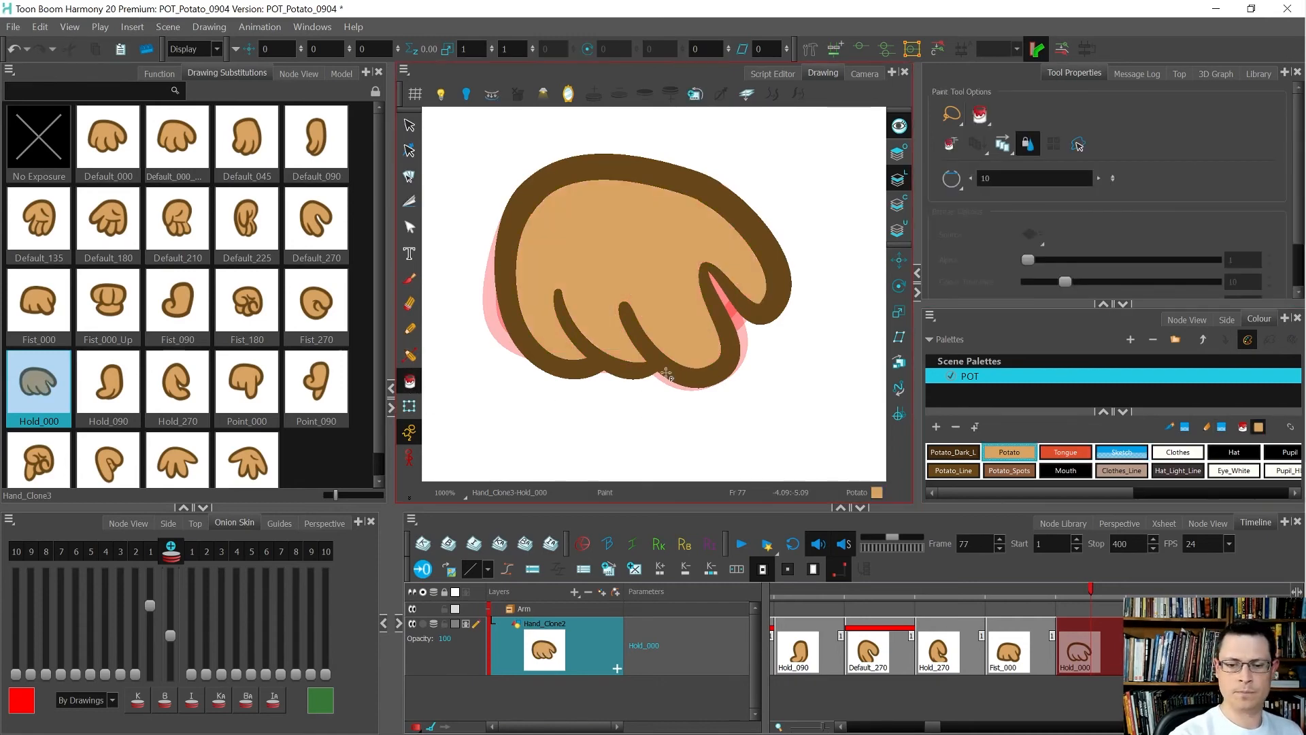
Move the Potato fill of Hold_000 from the Line Art layer to the Colour Art layer.
key("ctrl+a")
key("ctrl+z")
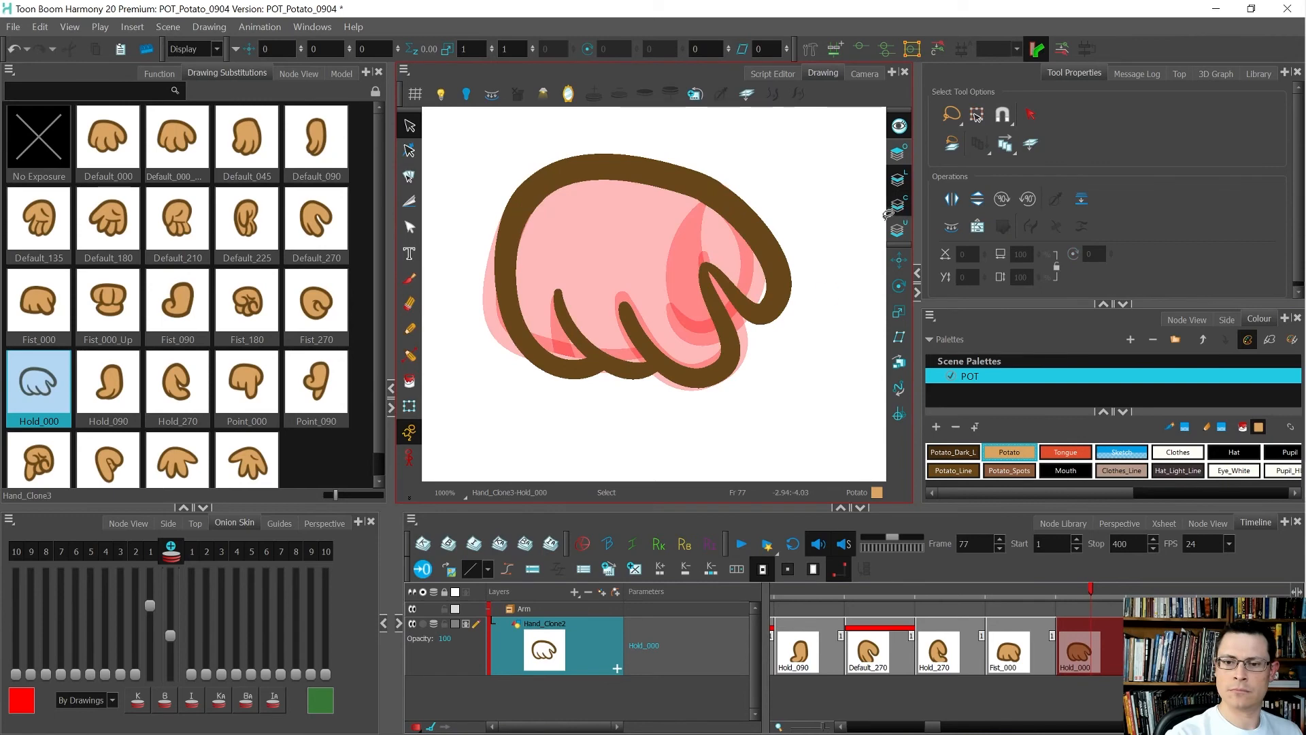
key("ctrl+shift+z")
Flip between Fist_000 and Hold_000 to compare the hand shapes and inspect the outer finger crease.
key("comma")
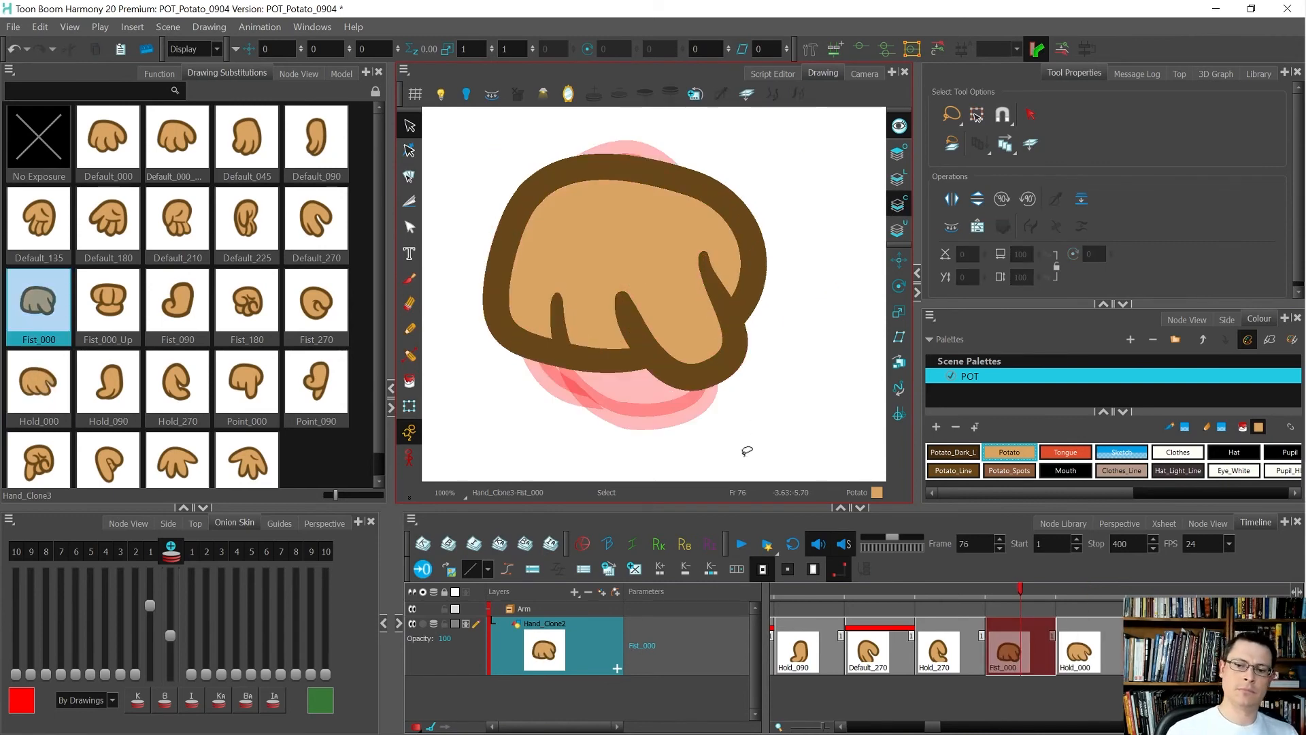
scroll(676, 360, "down", 3)
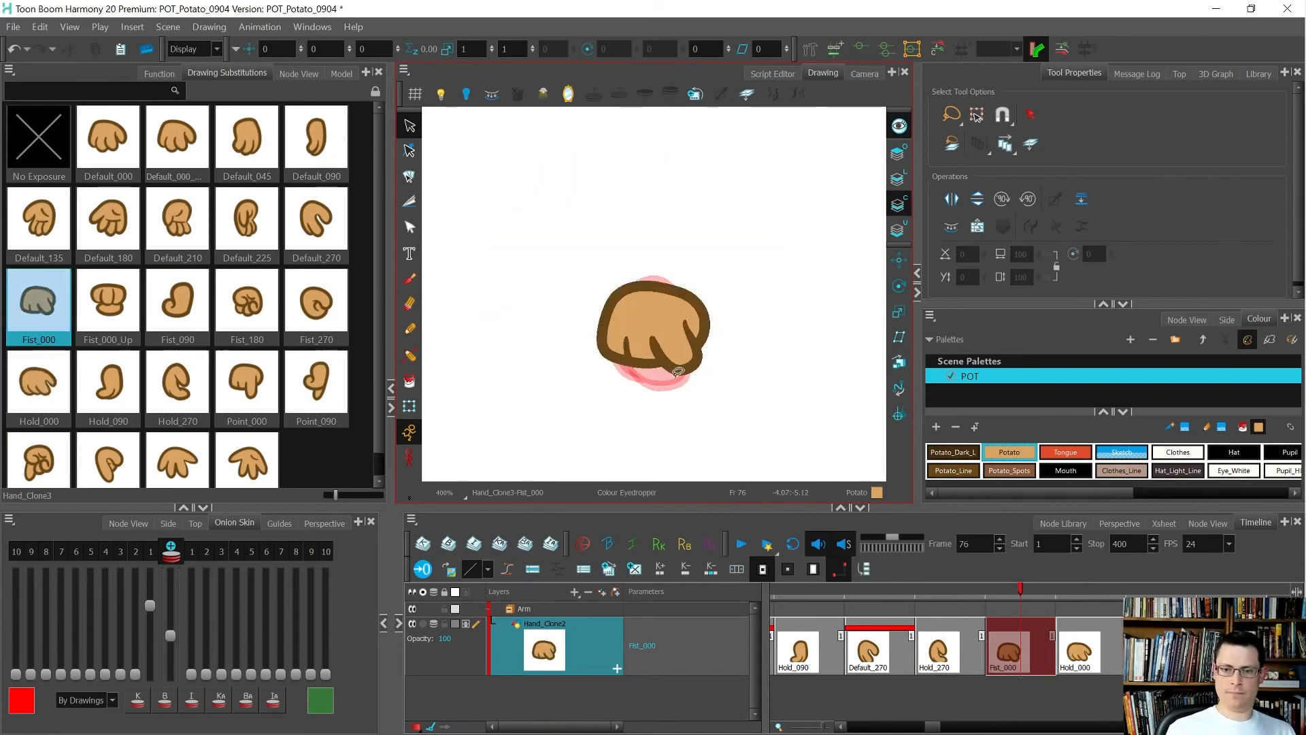
key("period")
key("comma")
key("period")
key("comma")
key("period")
key("comma")
key("period")
scroll(645, 342, "up", 1)
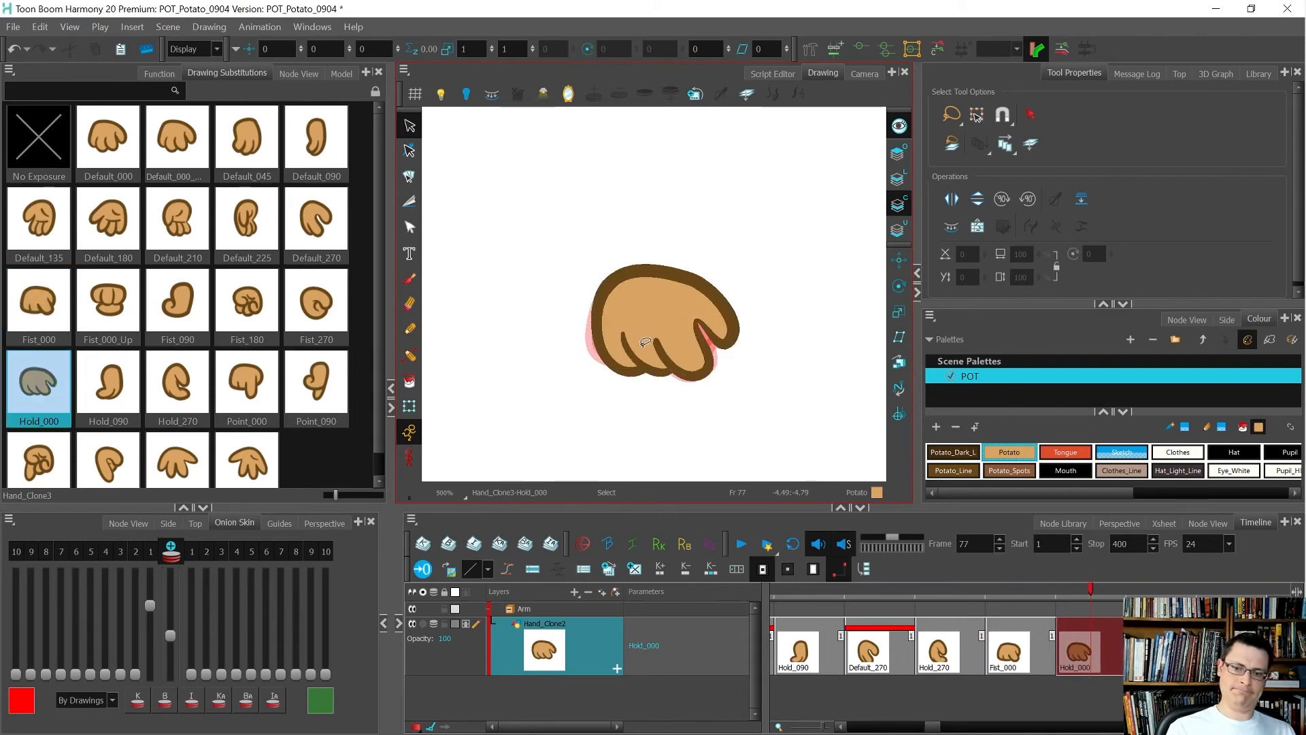
key("alt+q")
left_click(625, 338)
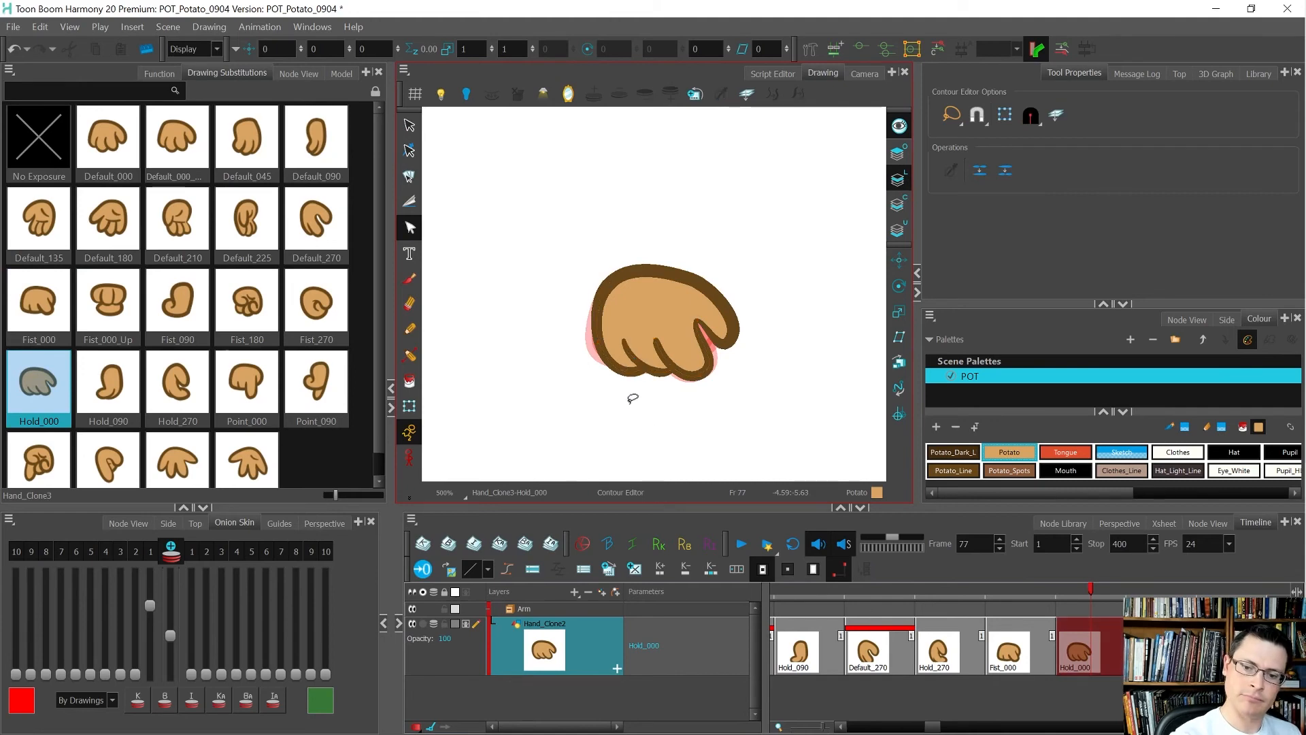
Expose Default_180 at frame 78 and create an empty drawing named Hold_180 at frame 79.
key("period")
left_click(118, 239)
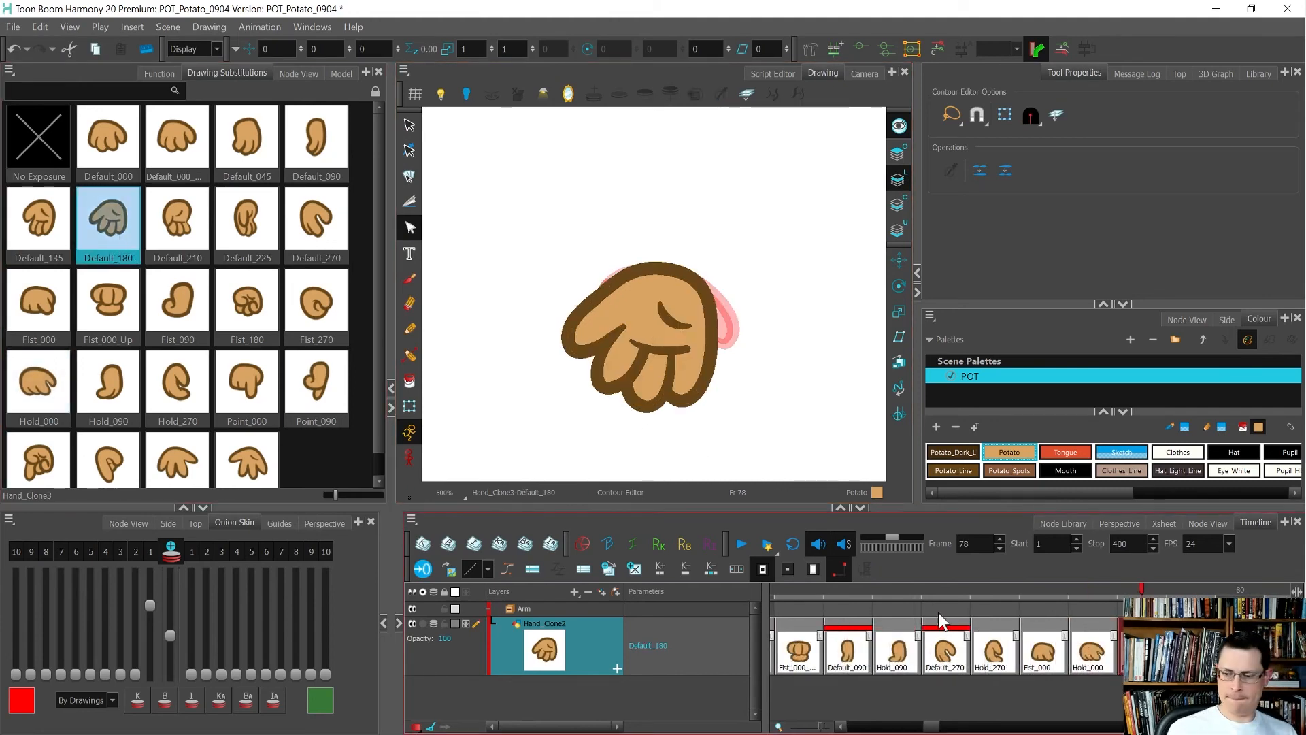
key("period")
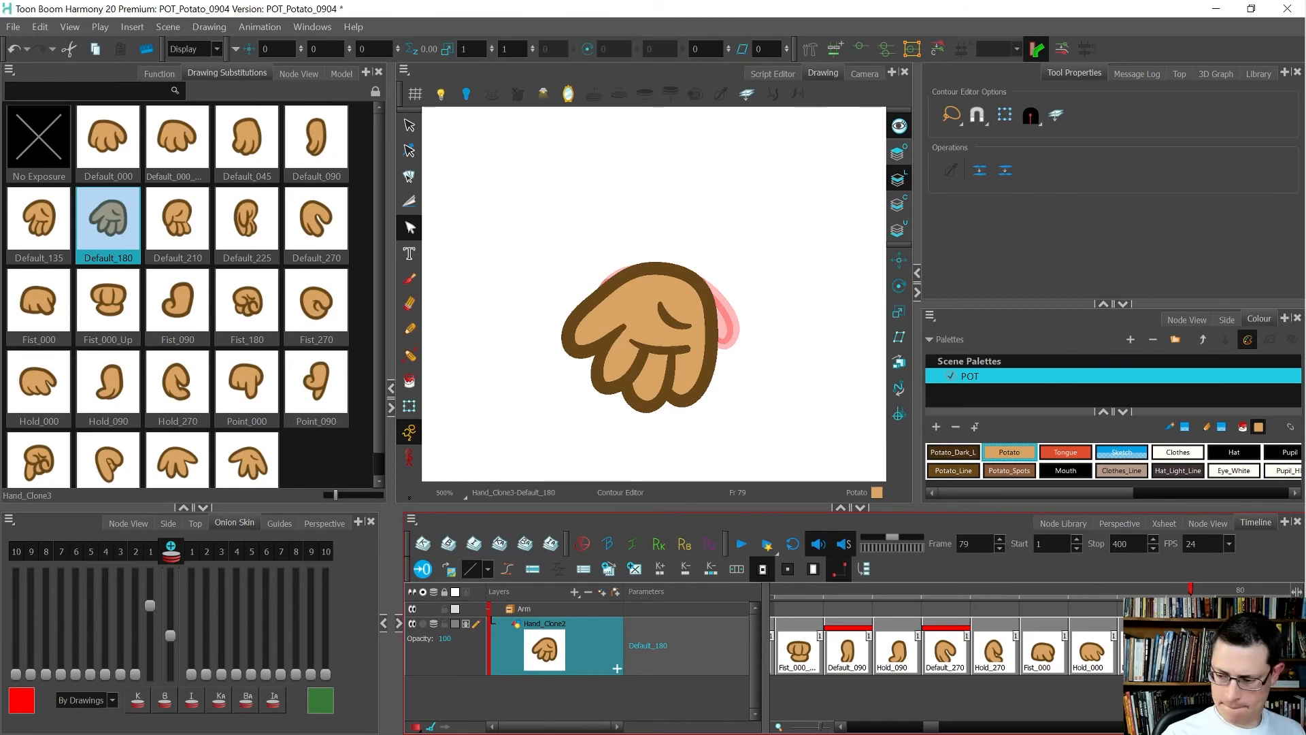
key("alt+shift+r")
key("ctrl+d")
type("Hold_180")
key("Return")
Sketch the thumb and the finger beside it in Hold_180 with the Soft Lead brush over the onion-skinned Default_180.
key("alt+b")
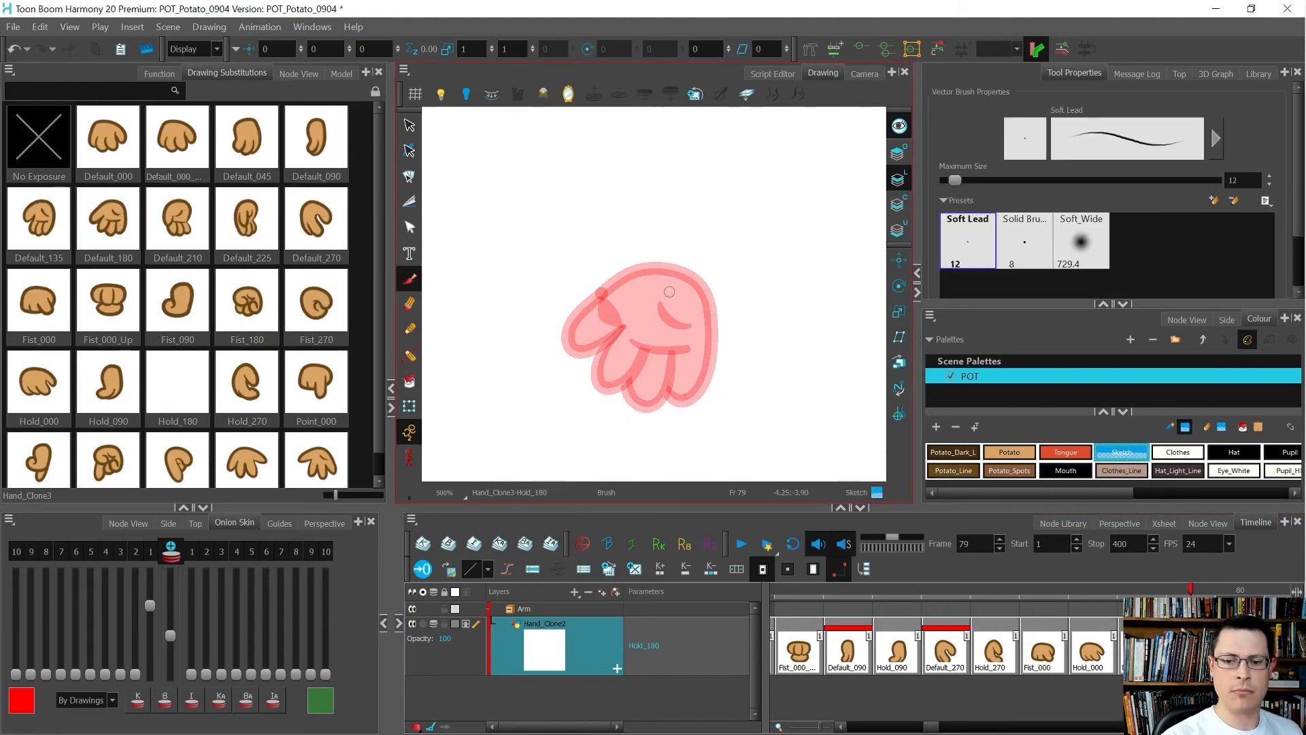
left_click_drag(764, 267, 755, 391)
key("2")
key("2")
key("2")
mouse_move(757, 254)
left_mouse_down()
mouse_move(830, 274)
mouse_move(819, 313)
left_mouse_up()
mouse_move(522, 265)
left_mouse_down()
mouse_move(563, 215)
mouse_move(562, 262)
left_mouse_up()
mouse_move(678, 224)
left_mouse_down()
mouse_move(599, 176)
mouse_move(580, 189)
left_mouse_up()
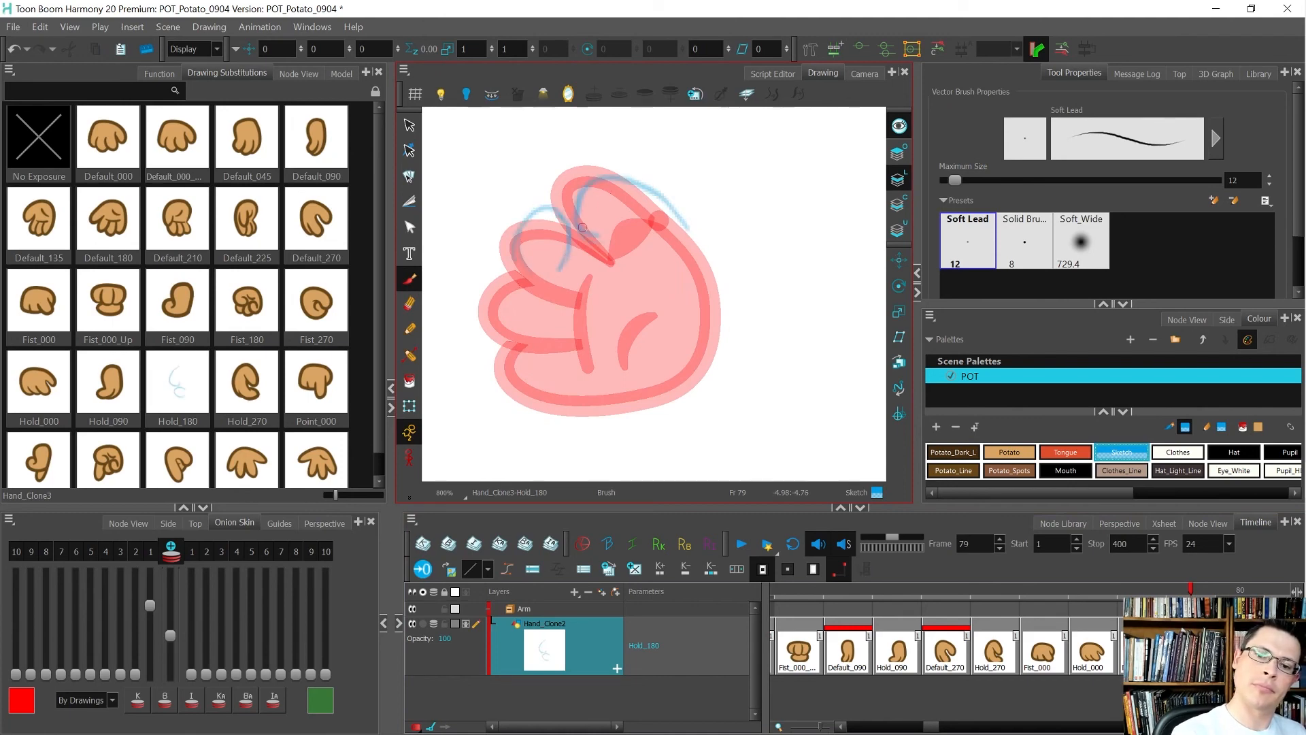
left_click_drag(606, 234, 589, 186)
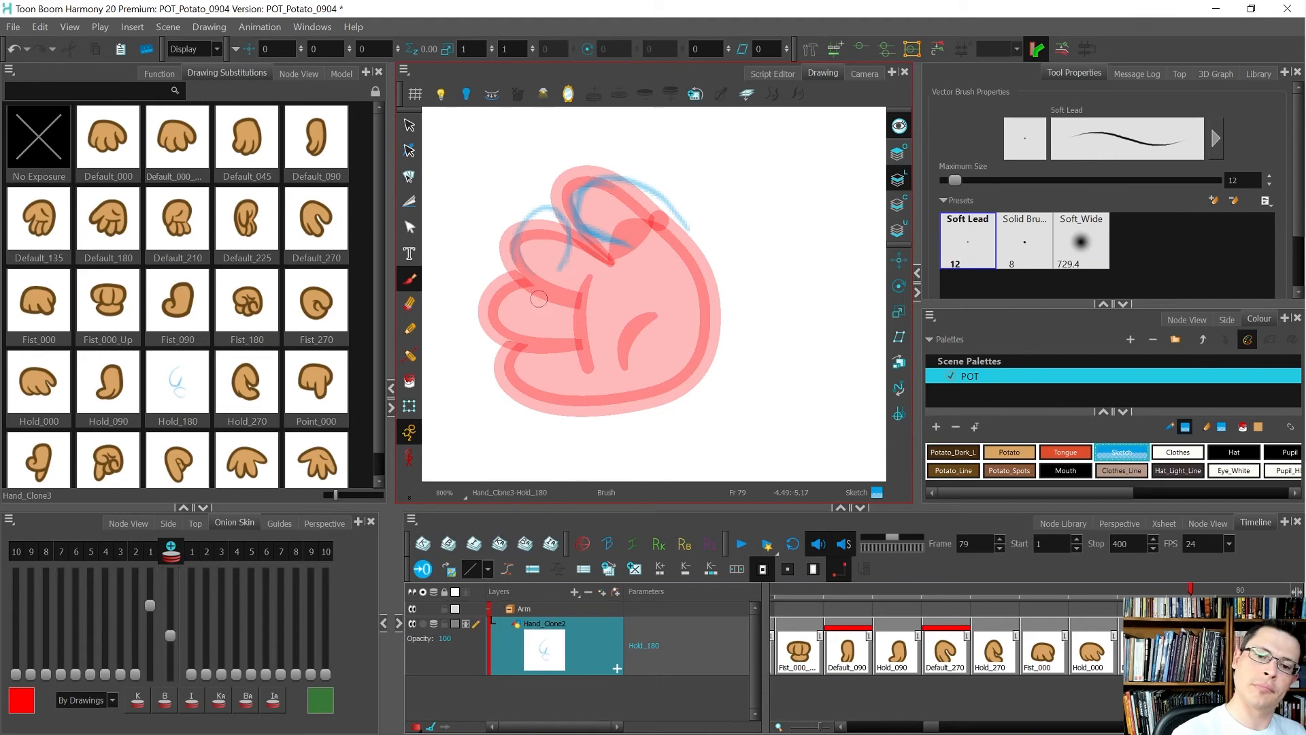
Sketch the two curled fingers, the hand's outer edge and the palm crease in Hold_180, and turn off the onion skin.
mouse_move(539, 299)
left_mouse_down()
mouse_move(621, 289)
mouse_move(598, 275)
mouse_move(636, 314)
left_mouse_up()
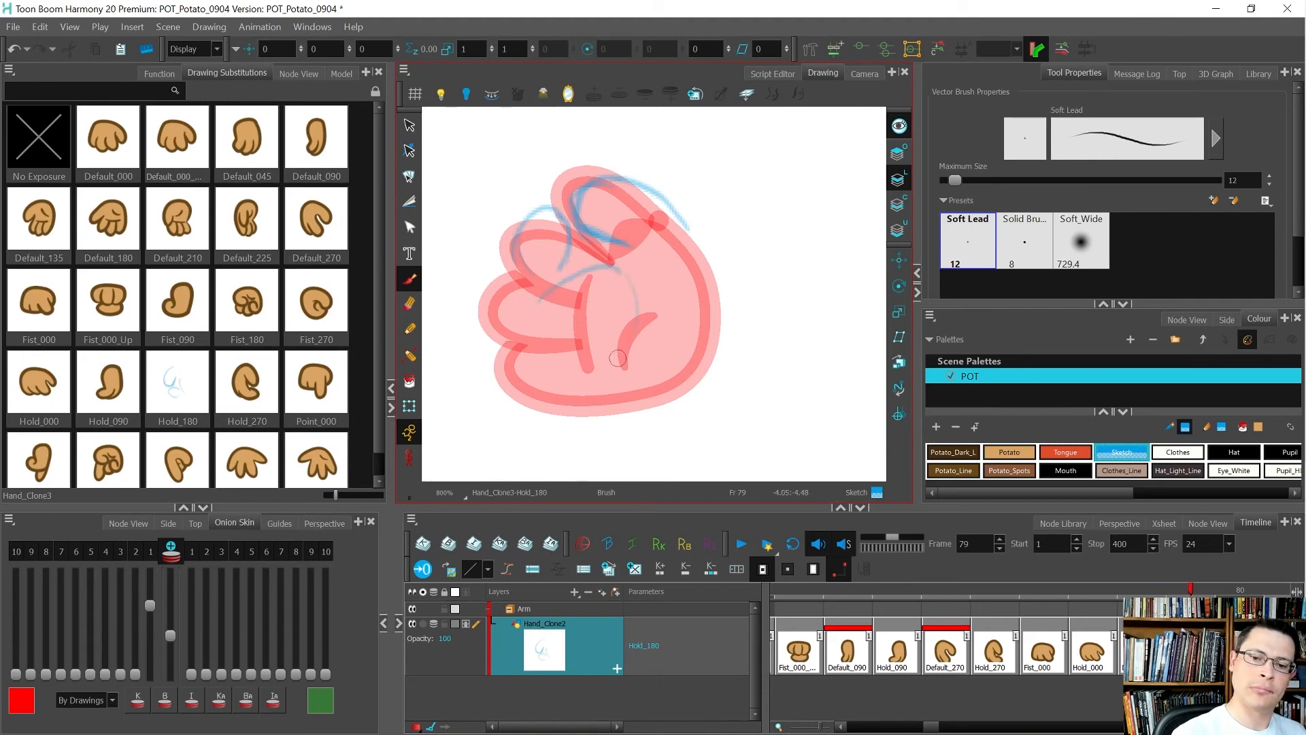
mouse_move(570, 340)
left_mouse_down()
mouse_move(560, 321)
mouse_move(600, 376)
mouse_move(653, 360)
mouse_move(621, 374)
mouse_move(546, 370)
mouse_move(643, 326)
mouse_move(556, 362)
mouse_move(532, 304)
left_mouse_up()
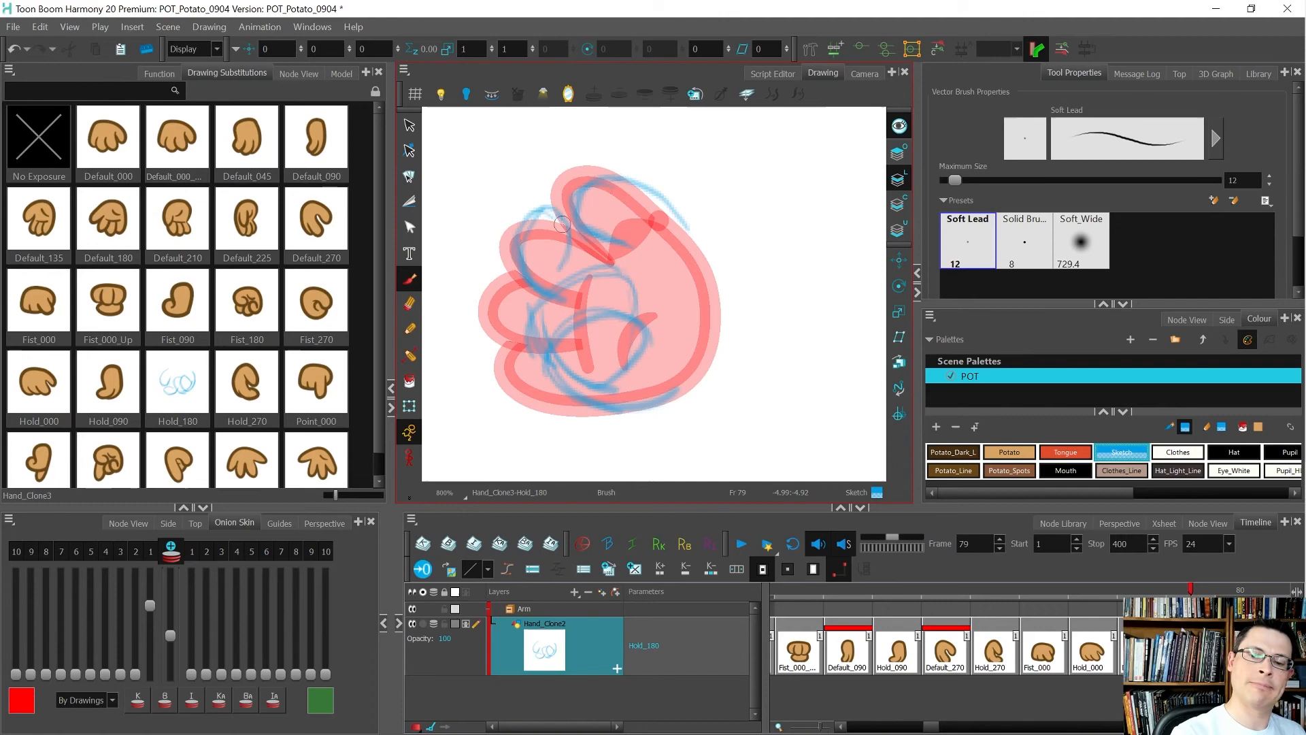
mouse_move(655, 199)
left_mouse_down()
mouse_move(697, 345)
mouse_move(678, 228)
mouse_move(685, 392)
mouse_move(648, 406)
mouse_move(693, 245)
mouse_move(704, 300)
mouse_move(599, 402)
mouse_move(707, 356)
left_mouse_up()
key("alt+e")
key("alt+b")
left_click_drag(635, 253, 654, 302)
key("alt+o")
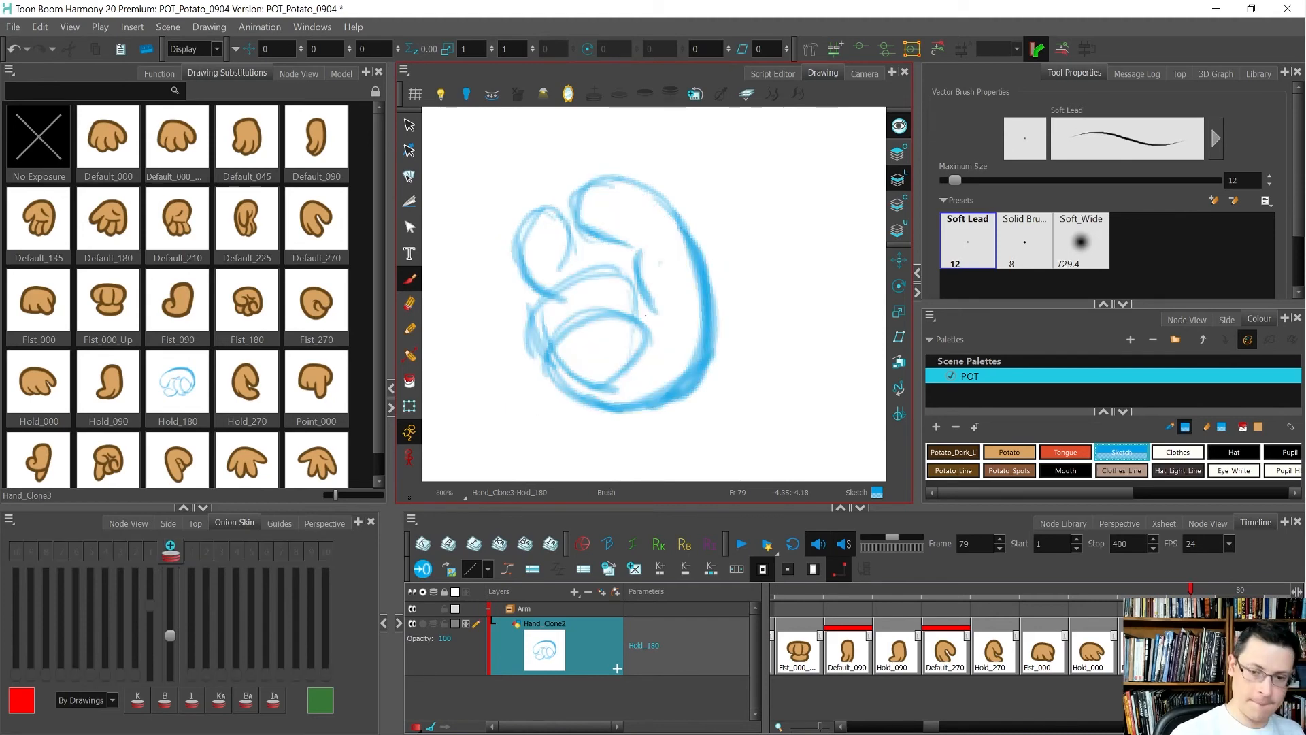
Redraw the finger beside the thumb as a larger rounded shape, comparing the sketch with Default_180.
key("comma")
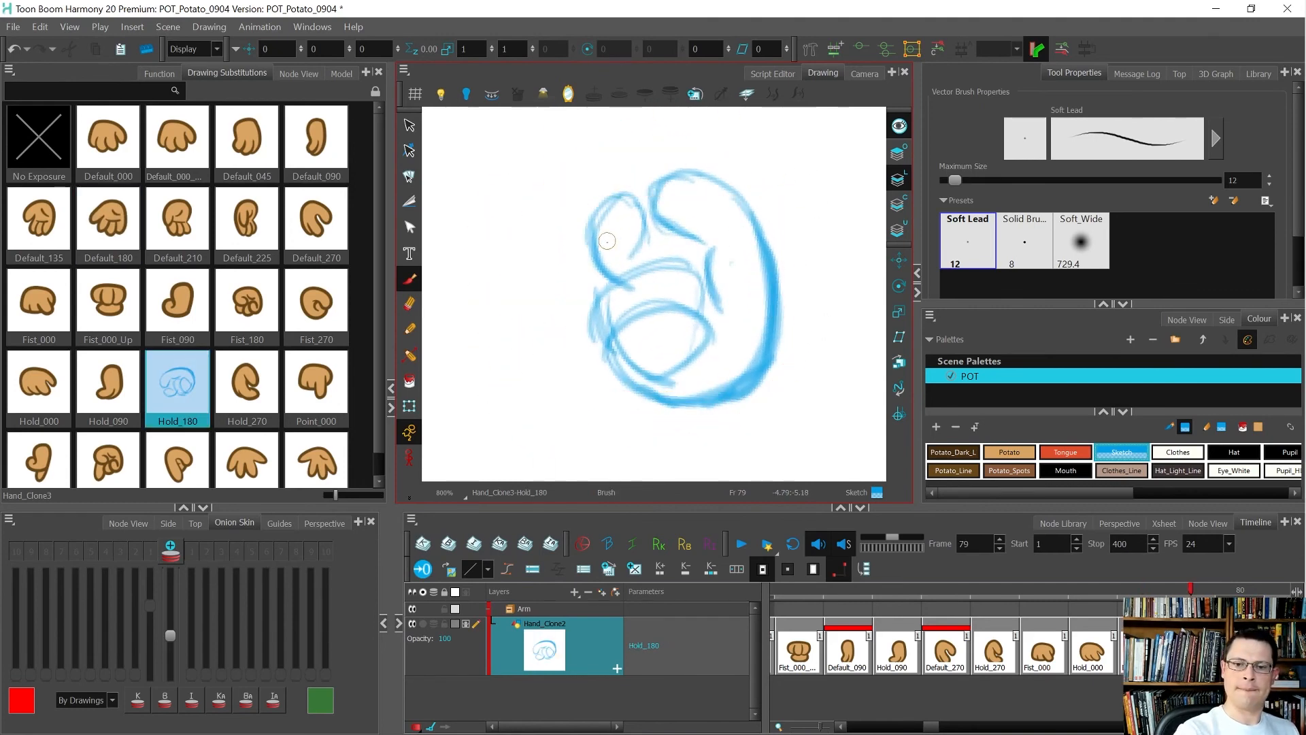
key("ctrl+z")
key("ctrl+z")
mouse_move(609, 200)
left_mouse_down()
mouse_move(615, 279)
mouse_move(593, 270)
mouse_move(622, 201)
mouse_move(634, 259)
mouse_move(646, 220)
mouse_move(630, 239)
mouse_move(624, 209)
mouse_move(625, 255)
mouse_move(642, 255)
mouse_move(649, 230)
mouse_move(623, 190)
mouse_move(606, 222)
mouse_move(622, 199)
mouse_move(629, 217)
mouse_move(596, 213)
mouse_move(613, 290)
mouse_move(580, 252)
mouse_move(643, 214)
left_mouse_up()
key("alt+b")
key("comma")
key("period")
key("comma")
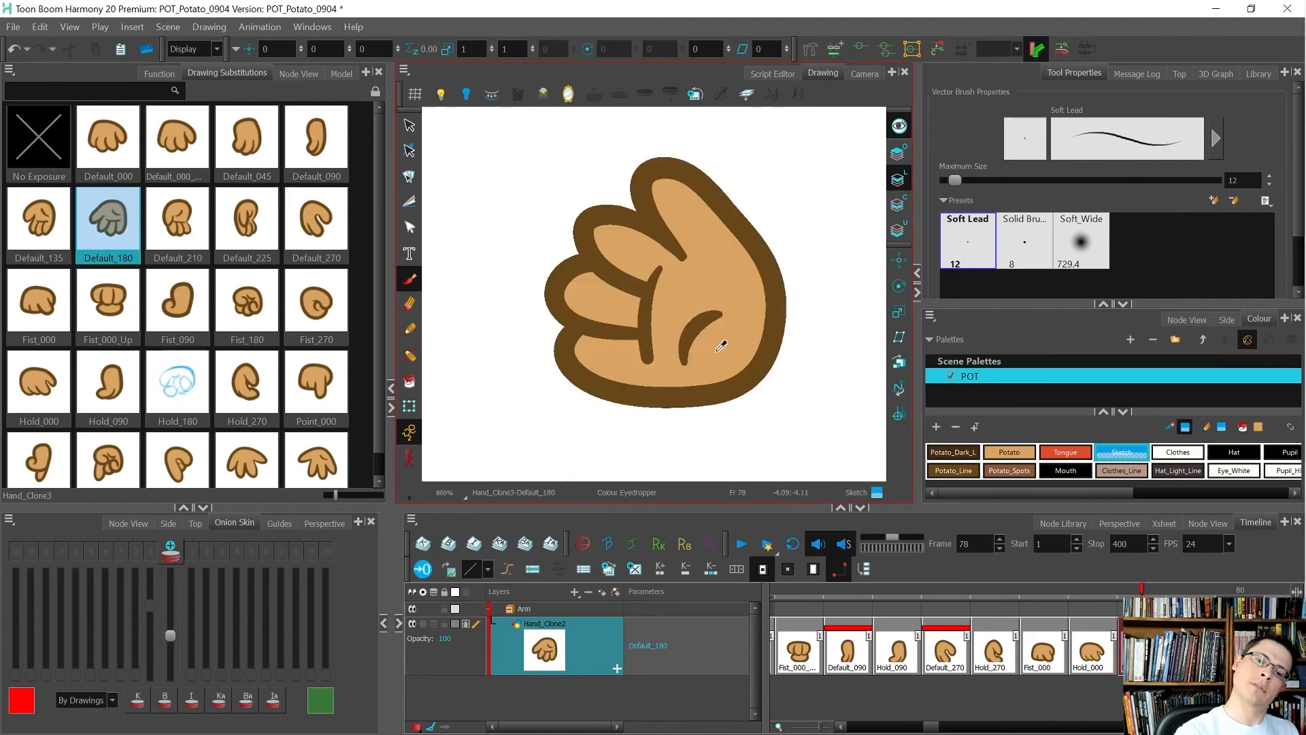
key("period")
Refine the outlines of the two curled fingers in the Hold_180 sketch and compare them with Default_180.
left_click_drag(600, 292, 592, 304)
left_click_drag(633, 372, 666, 385)
mouse_move(612, 338)
left_mouse_down()
mouse_move(630, 388)
mouse_move(674, 410)
mouse_move(706, 370)
left_mouse_up()
left_click_drag(704, 305, 679, 371)
key("comma")
key("period")
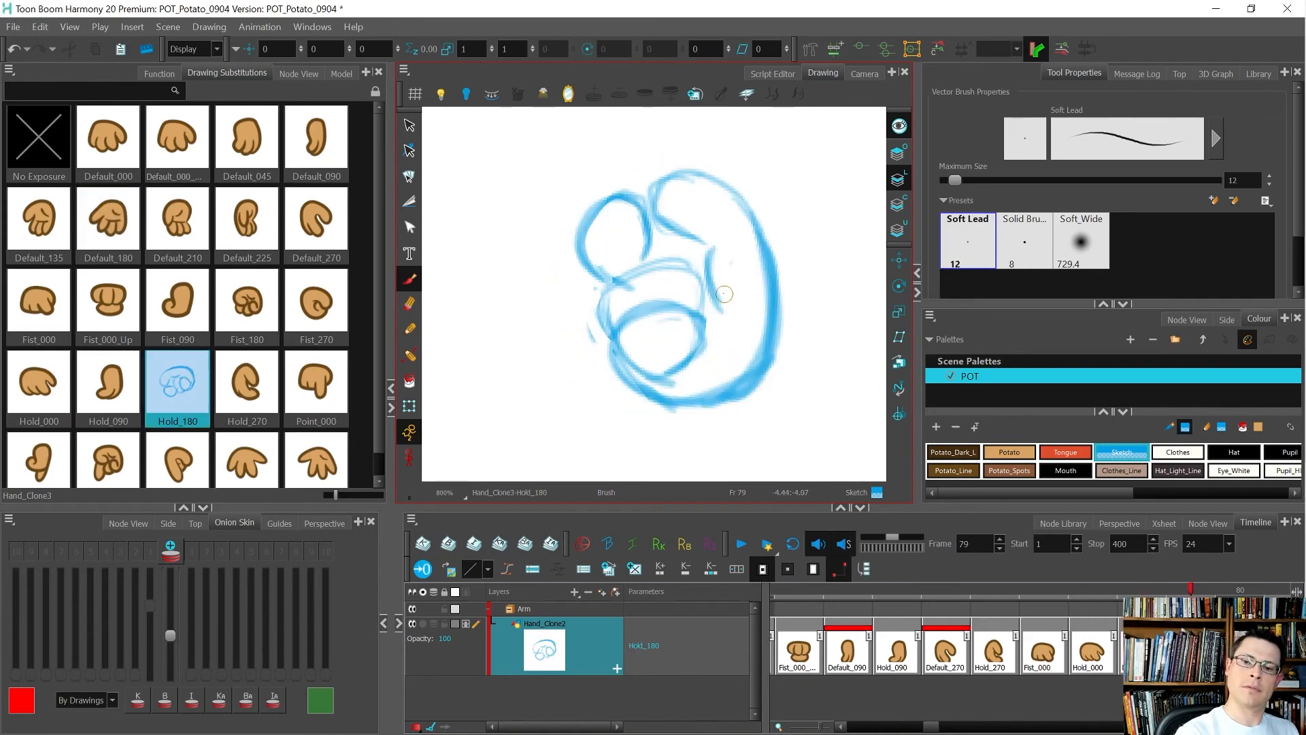
Redraw the palm crease and rework the outer edge of the hand in the Hold_180 sketch.
left_click_drag(716, 252, 711, 309)
left_click_drag(705, 247, 715, 313)
key("alt+b")
key("comma")
key("period")
mouse_move(782, 194)
left_mouse_down()
mouse_move(802, 218)
mouse_move(758, 437)
left_mouse_up()
key("comma")
key("period")
Reinforce the sketch lines around the fingers and where the thumb meets the first finger.
mouse_move(641, 324)
left_mouse_down()
mouse_move(662, 341)
mouse_move(638, 330)
mouse_move(667, 338)
mouse_move(683, 301)
mouse_move(677, 264)
mouse_move(657, 251)
mouse_move(617, 264)
mouse_move(664, 261)
mouse_move(650, 297)
mouse_move(723, 409)
left_mouse_up()
mouse_move(666, 226)
left_mouse_down()
mouse_move(750, 238)
mouse_move(737, 259)
mouse_move(750, 231)
mouse_move(745, 260)
mouse_move(741, 248)
mouse_move(708, 291)
mouse_move(719, 292)
mouse_move(725, 232)
mouse_move(741, 254)
mouse_move(682, 225)
mouse_move(751, 266)
left_mouse_up()
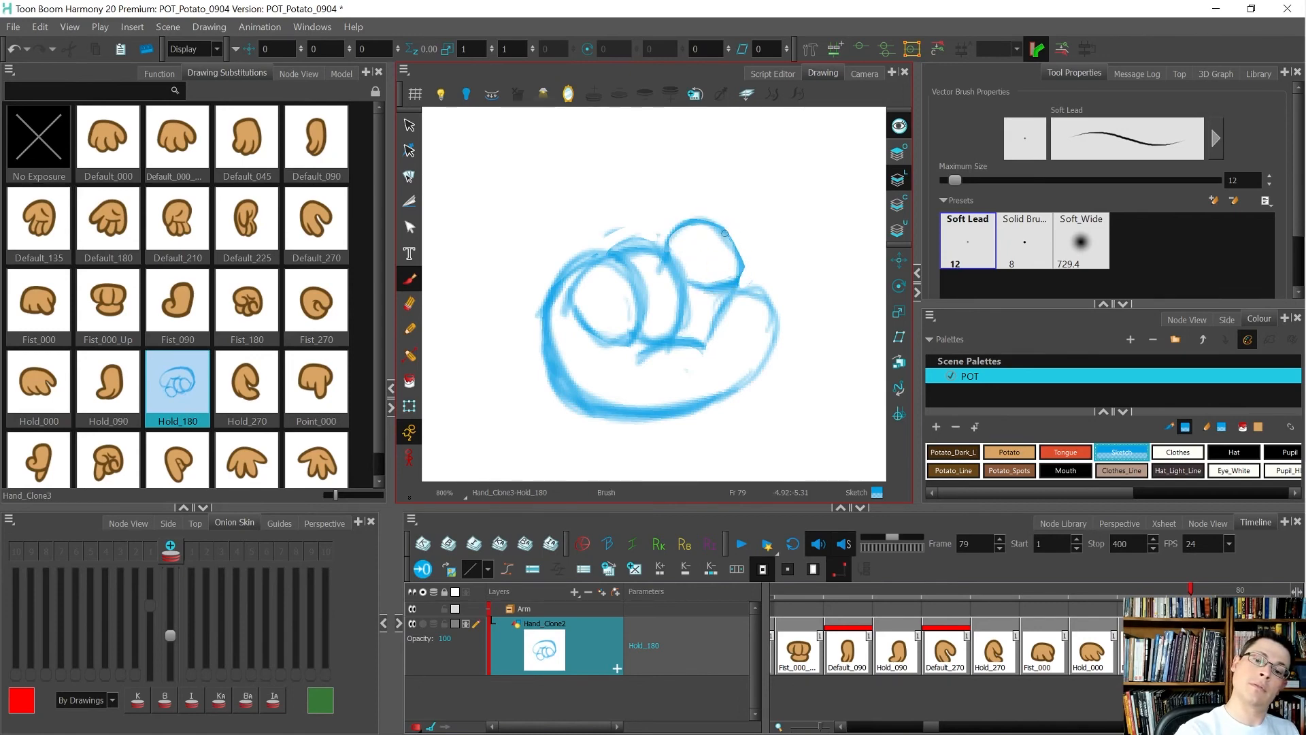
key("comma")
key("period")
mouse_move(761, 320)
left_mouse_down()
mouse_move(722, 388)
mouse_move(739, 365)
mouse_move(700, 400)
mouse_move(663, 402)
mouse_move(767, 300)
mouse_move(713, 312)
mouse_move(713, 340)
mouse_move(751, 291)
left_mouse_up()
key("alt+b")
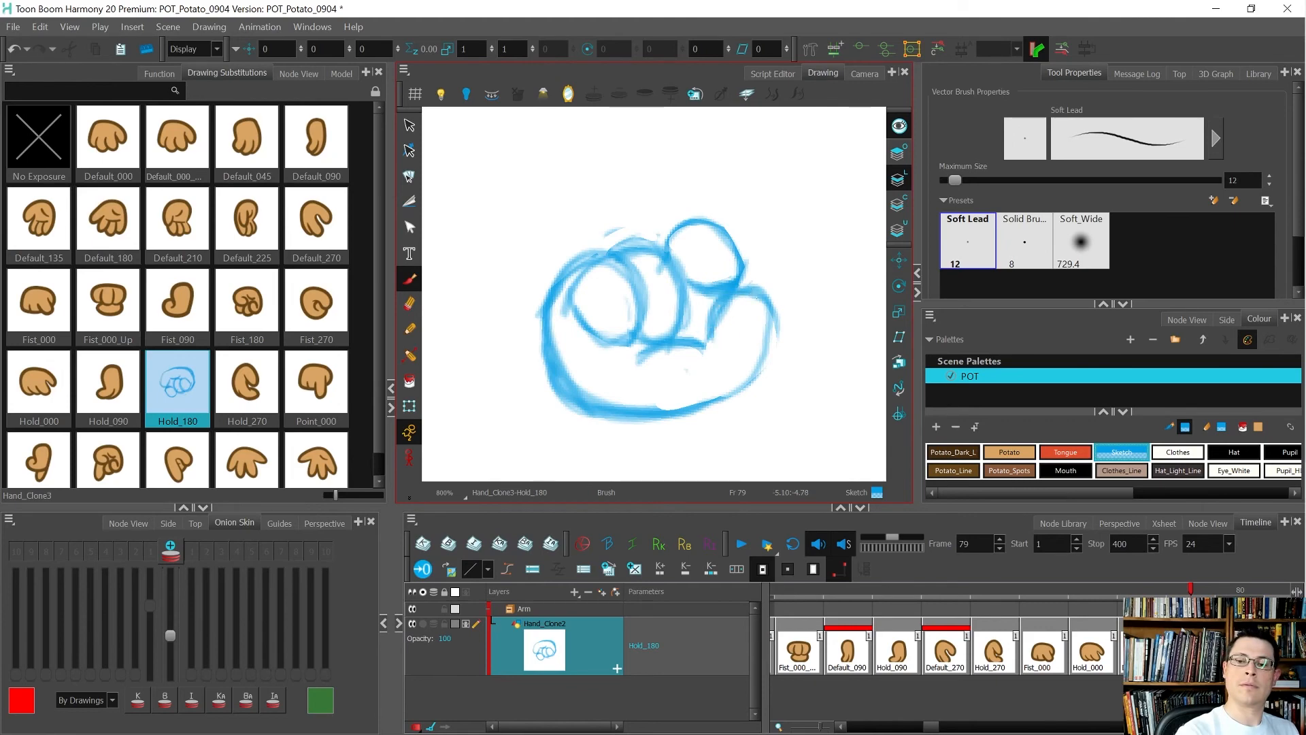
Erase the old palm crease in the Hold_180 sketch and redraw it curving beneath the curled fingers.
key("alt+e")
mouse_move(643, 359)
left_mouse_down()
mouse_move(711, 338)
mouse_move(659, 362)
mouse_move(710, 324)
left_mouse_up()
key("alt+b")
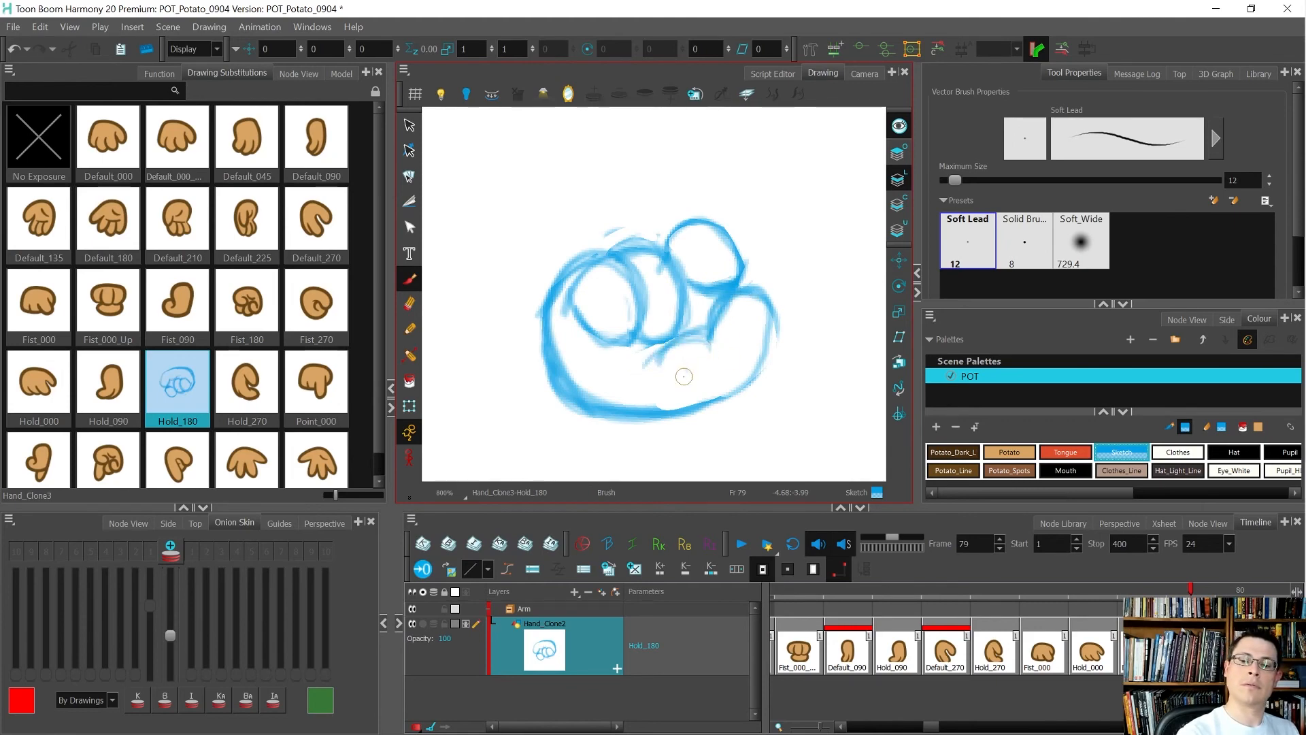
key("ctrl+z")
key("ctrl+z")
key("ctrl+z")
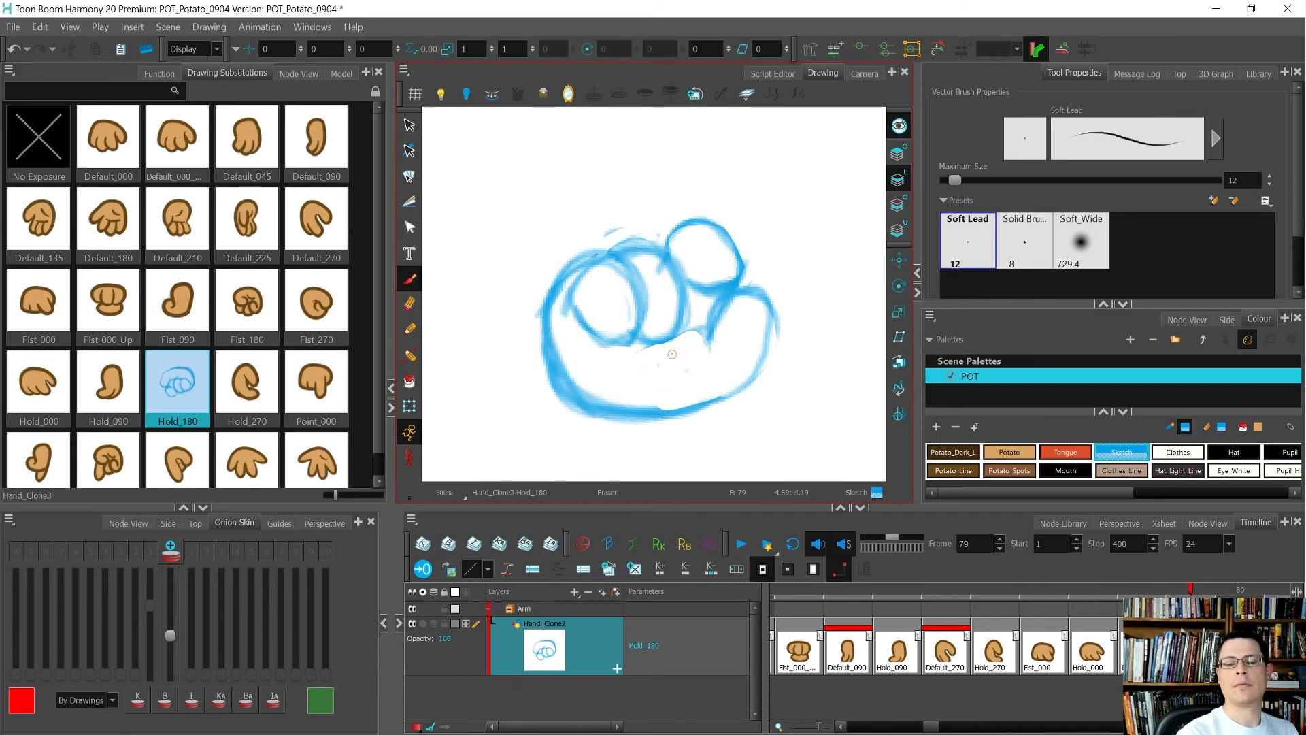
mouse_move(615, 341)
left_mouse_down()
mouse_move(673, 368)
mouse_move(677, 388)
left_mouse_up()
left_click_drag(575, 347, 652, 365)
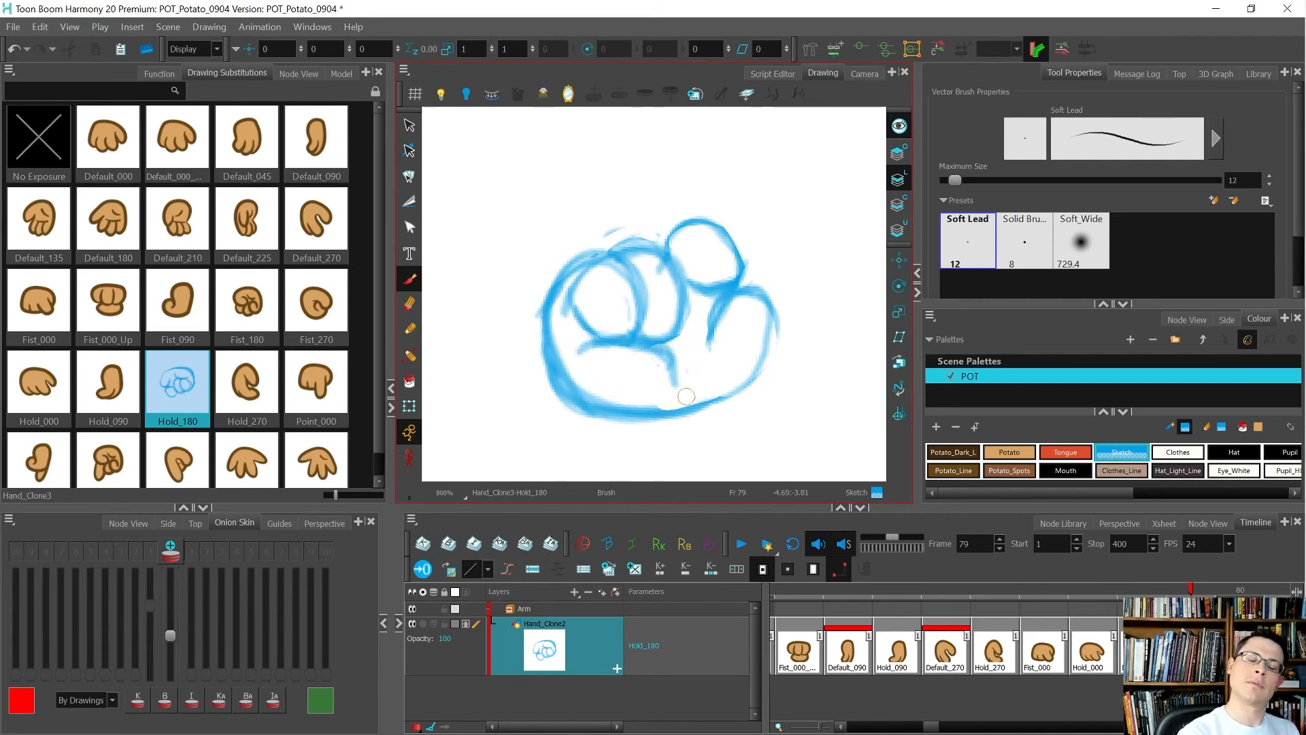
Rework the palm crease into a short curve joining the middle finger's edge and compare it with Default_180.
key("ctrl+alt")
mouse_move(771, 434)
left_mouse_down()
mouse_move(773, 315)
mouse_move(723, 277)
mouse_move(714, 286)
left_mouse_up()
mouse_move(704, 344)
left_mouse_down()
mouse_move(711, 368)
mouse_move(706, 355)
left_mouse_up()
mouse_move(714, 282)
left_mouse_down()
mouse_move(715, 352)
mouse_move(701, 336)
mouse_move(709, 297)
left_mouse_up()
left_click_drag(705, 354, 712, 377)
mouse_move(719, 272)
left_mouse_down()
mouse_move(706, 360)
mouse_move(707, 292)
mouse_move(706, 353)
left_mouse_up()
key("comma")
key("period")
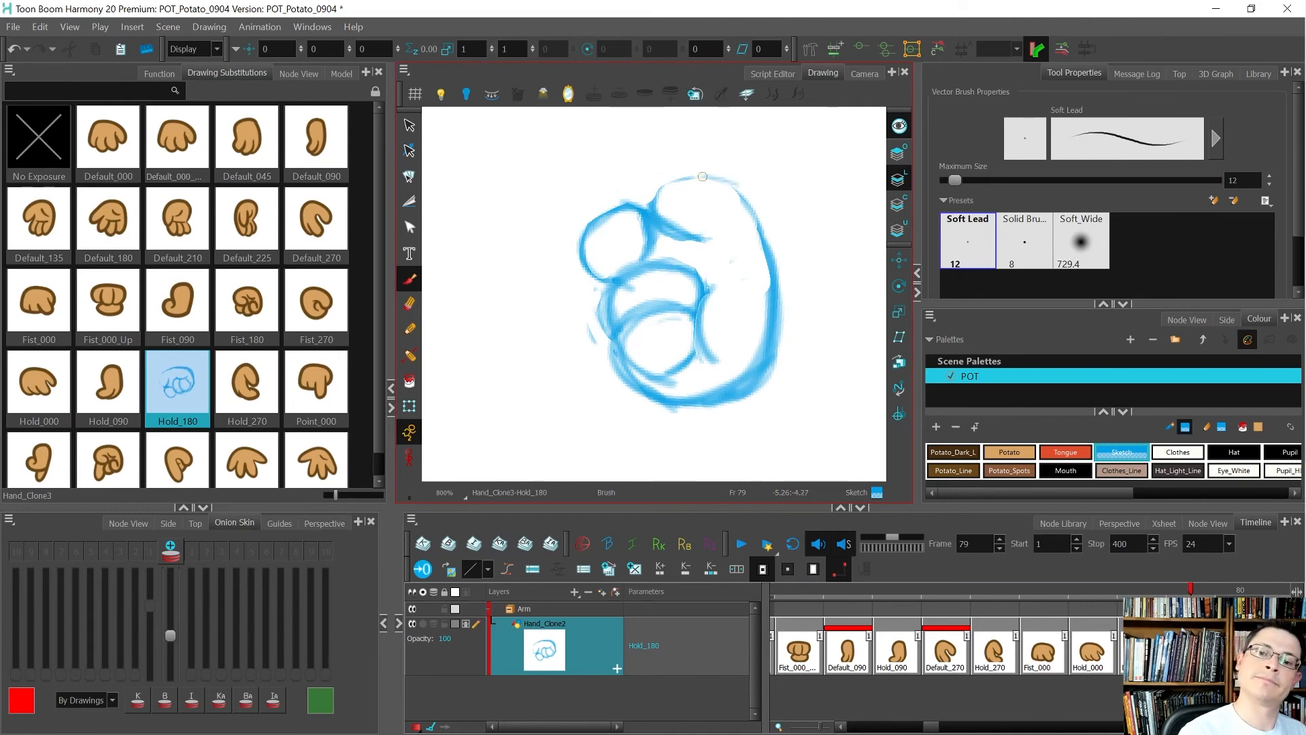
Redraw the top of the thumb and the outer edge leading down from it, comparing with Default_180.
mouse_move(666, 186)
left_mouse_down()
mouse_move(762, 226)
mouse_move(768, 315)
left_mouse_up()
left_click_drag(748, 195, 776, 337)
key("comma")
key("period")
key("comma")
key("period")
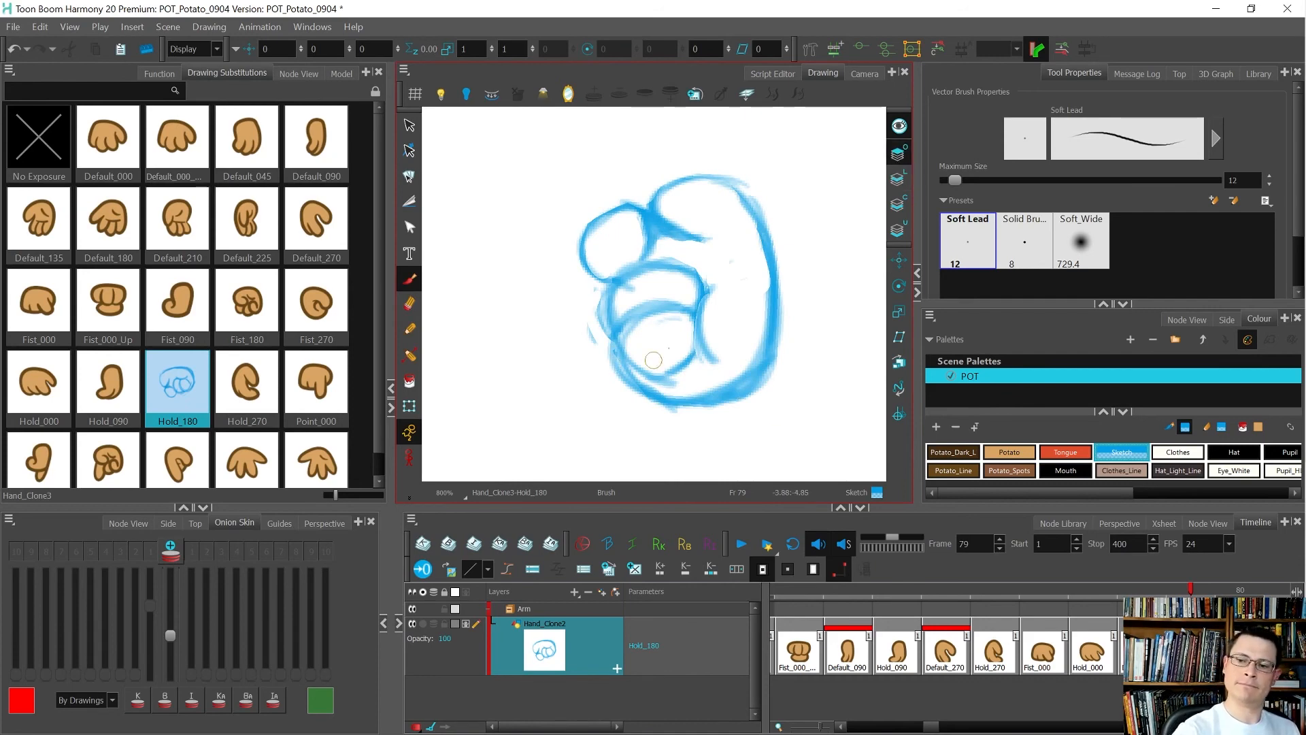
key("alt+s")
key("ctrl+a")
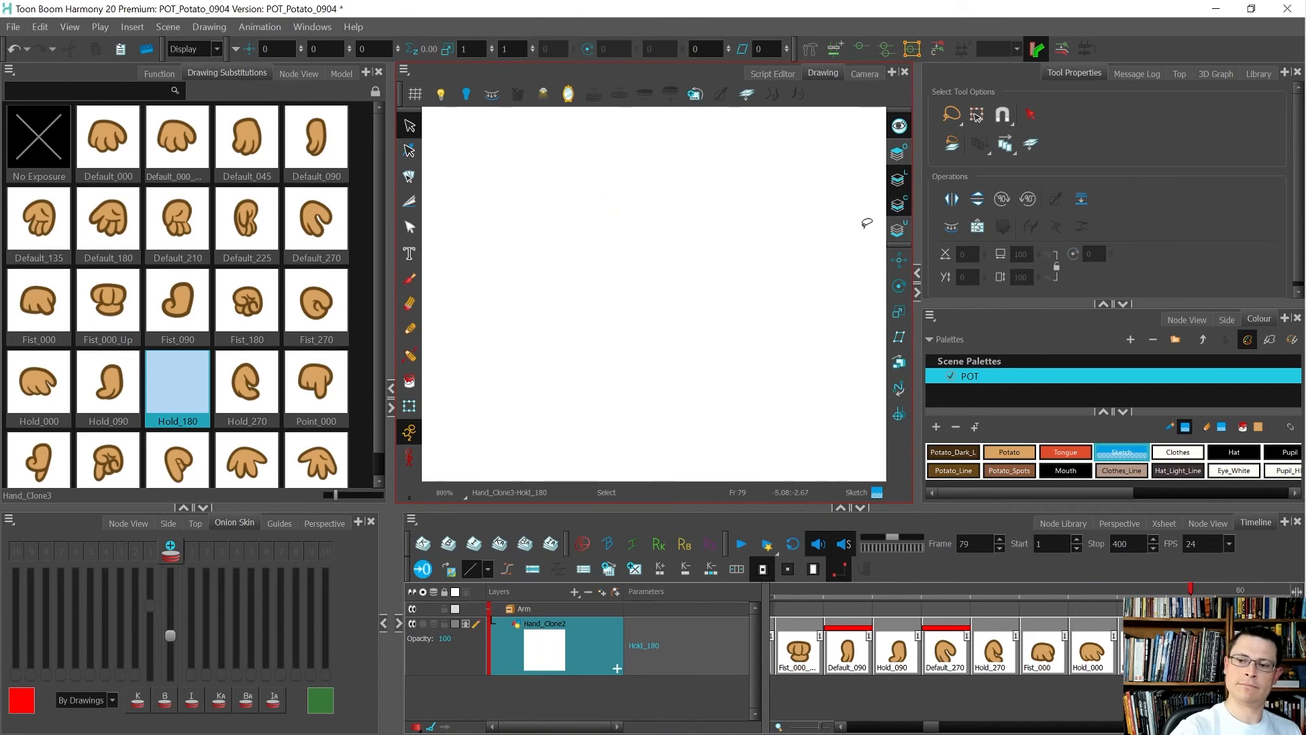
key("Escape")
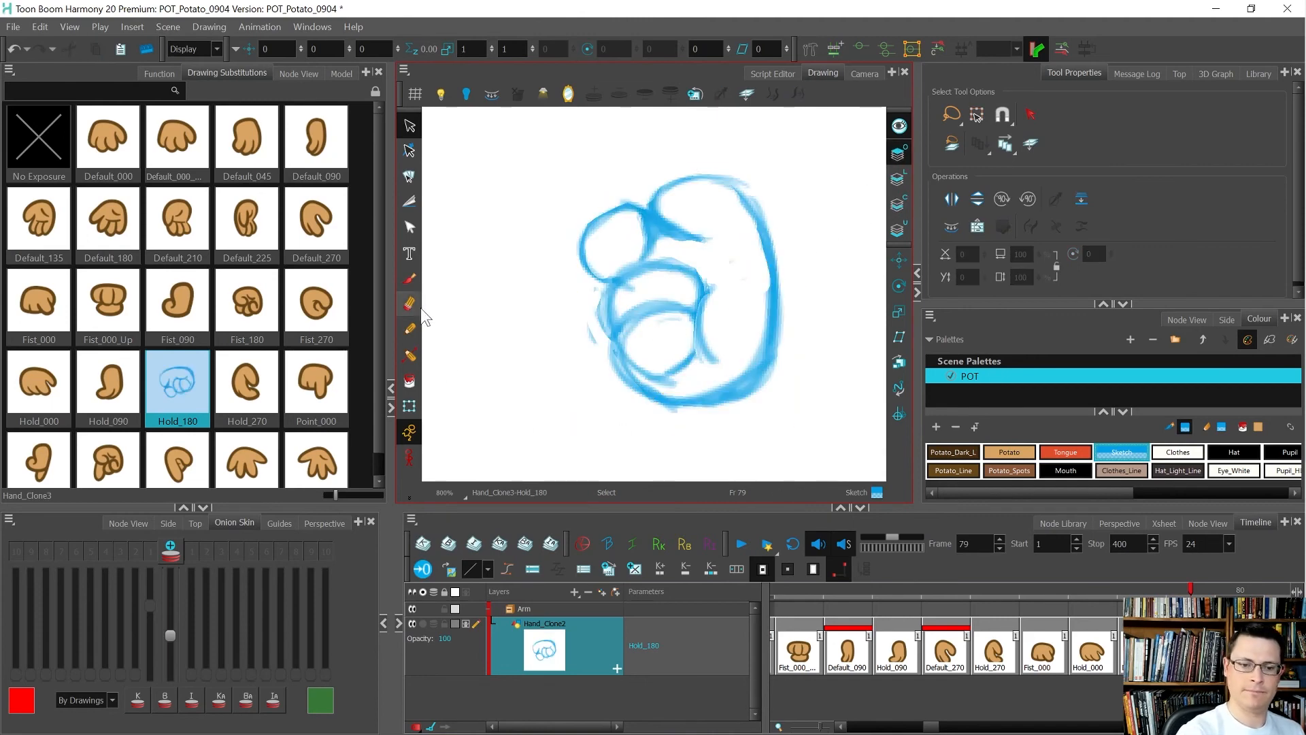
Ink the thumb, outer edge and three fingers of Hold_180 with the 15p Pencil in Potato_Line.
left_click(409, 328)
left_click(969, 471)
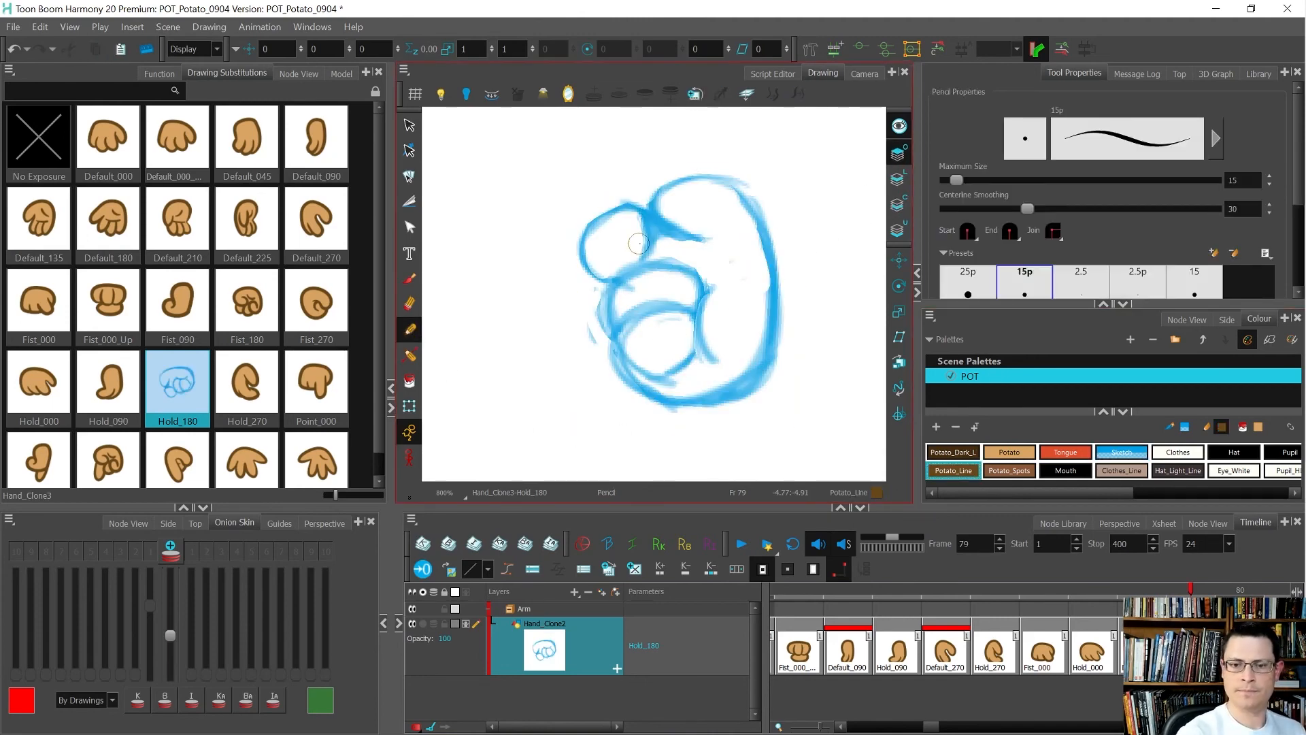
mouse_move(625, 272)
left_mouse_down()
mouse_move(650, 233)
mouse_move(621, 205)
mouse_move(577, 249)
mouse_move(609, 284)
mouse_move(636, 267)
left_mouse_up()
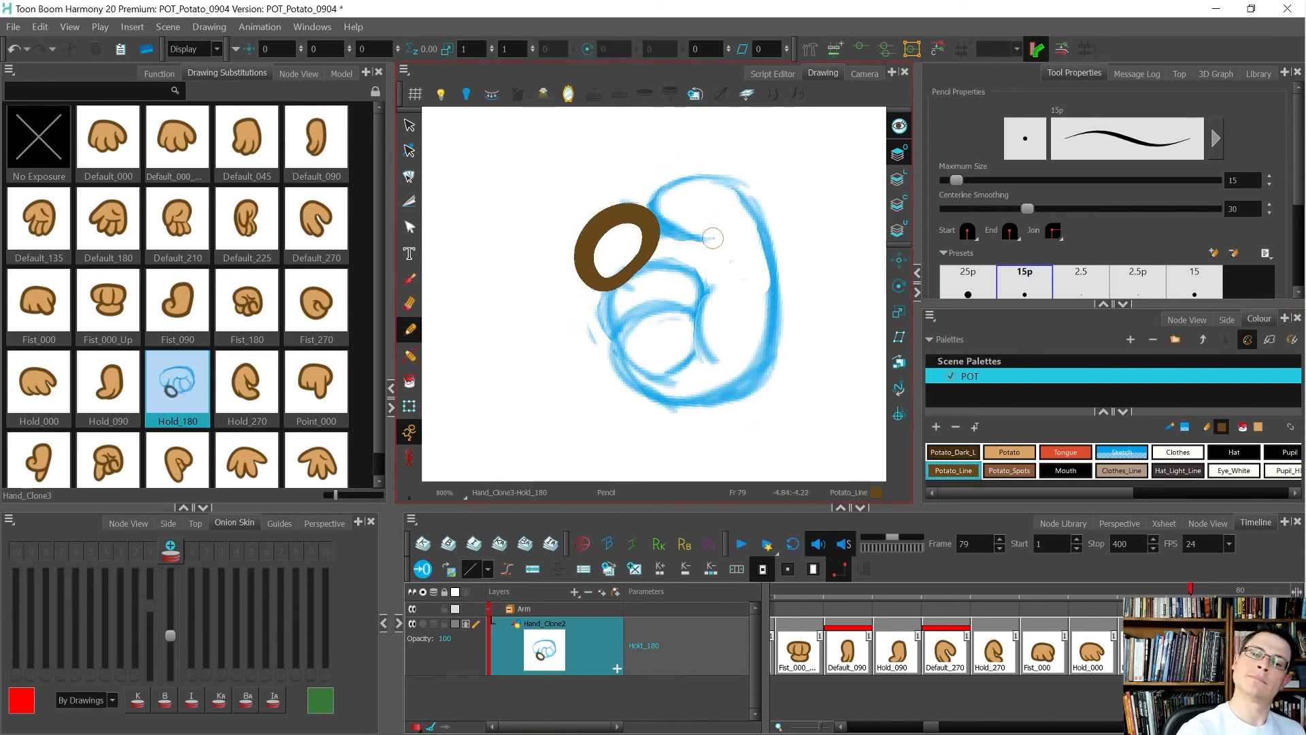
mouse_move(704, 240)
left_mouse_down()
mouse_move(663, 227)
mouse_move(668, 191)
mouse_move(713, 181)
mouse_move(739, 193)
mouse_move(764, 231)
mouse_move(773, 333)
mouse_move(752, 381)
mouse_move(696, 403)
mouse_move(637, 386)
mouse_move(620, 335)
mouse_move(645, 313)
mouse_move(688, 315)
mouse_move(695, 344)
mouse_move(658, 372)
left_mouse_up()
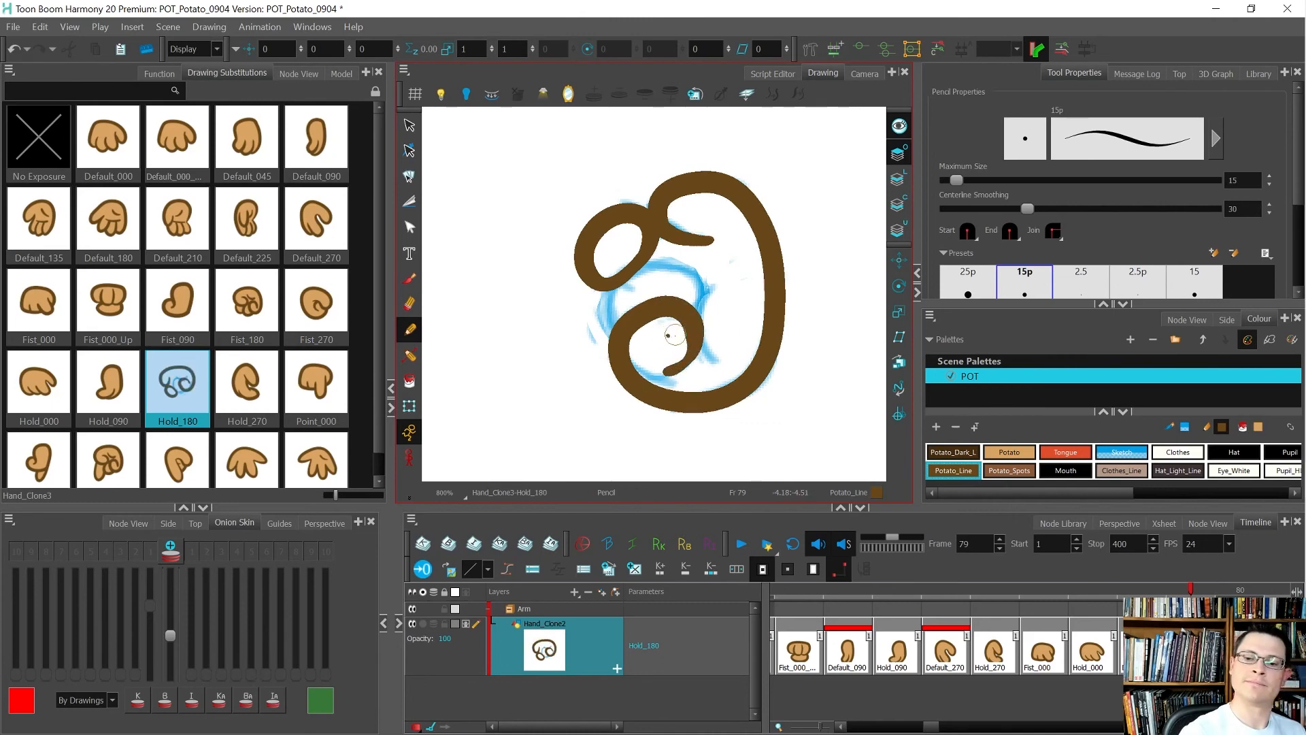
key("ctrl+z")
mouse_move(693, 313)
left_mouse_down()
mouse_move(690, 278)
mouse_move(659, 269)
mouse_move(614, 291)
mouse_move(607, 316)
mouse_move(625, 347)
mouse_move(654, 357)
left_mouse_up()
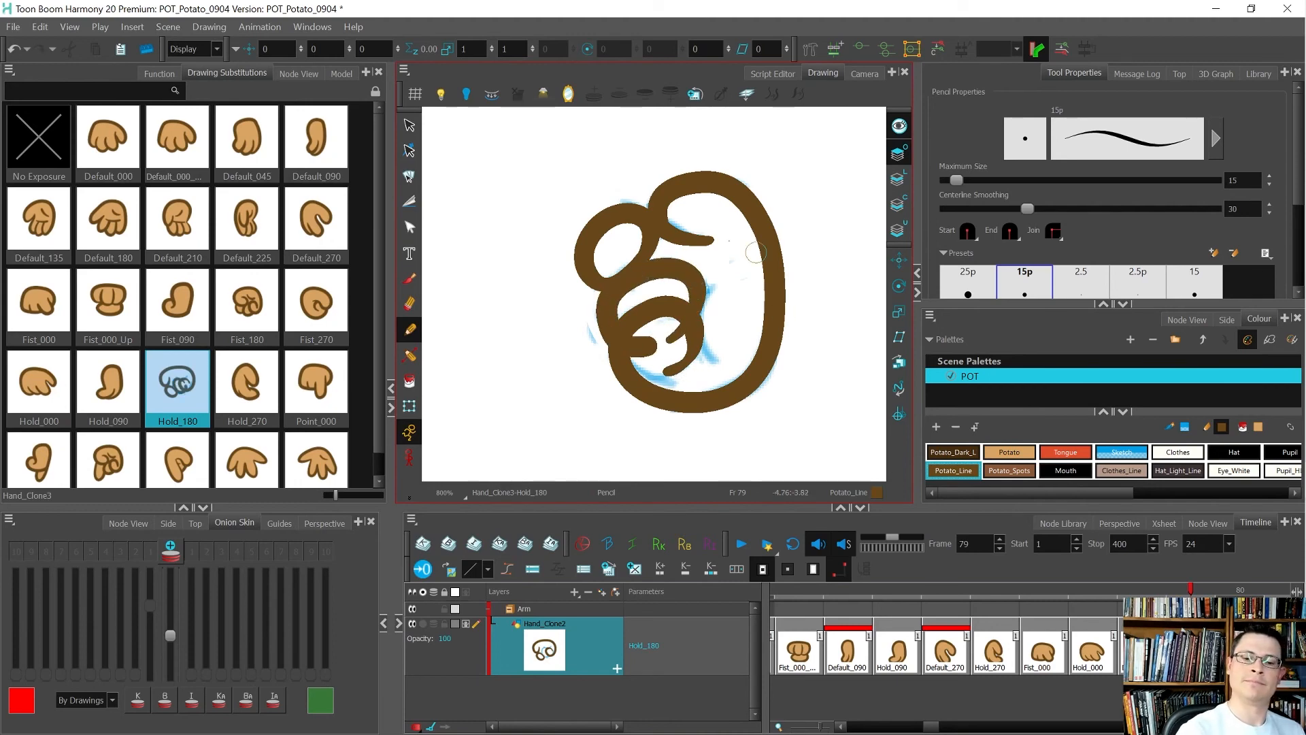
Trim the line end overlapping inside the lowest curled finger and draw an invisible stroke across the outline at the thumb's top.
left_click(409, 202)
mouse_move(671, 323)
left_mouse_down()
mouse_move(677, 346)
mouse_move(648, 362)
left_mouse_up()
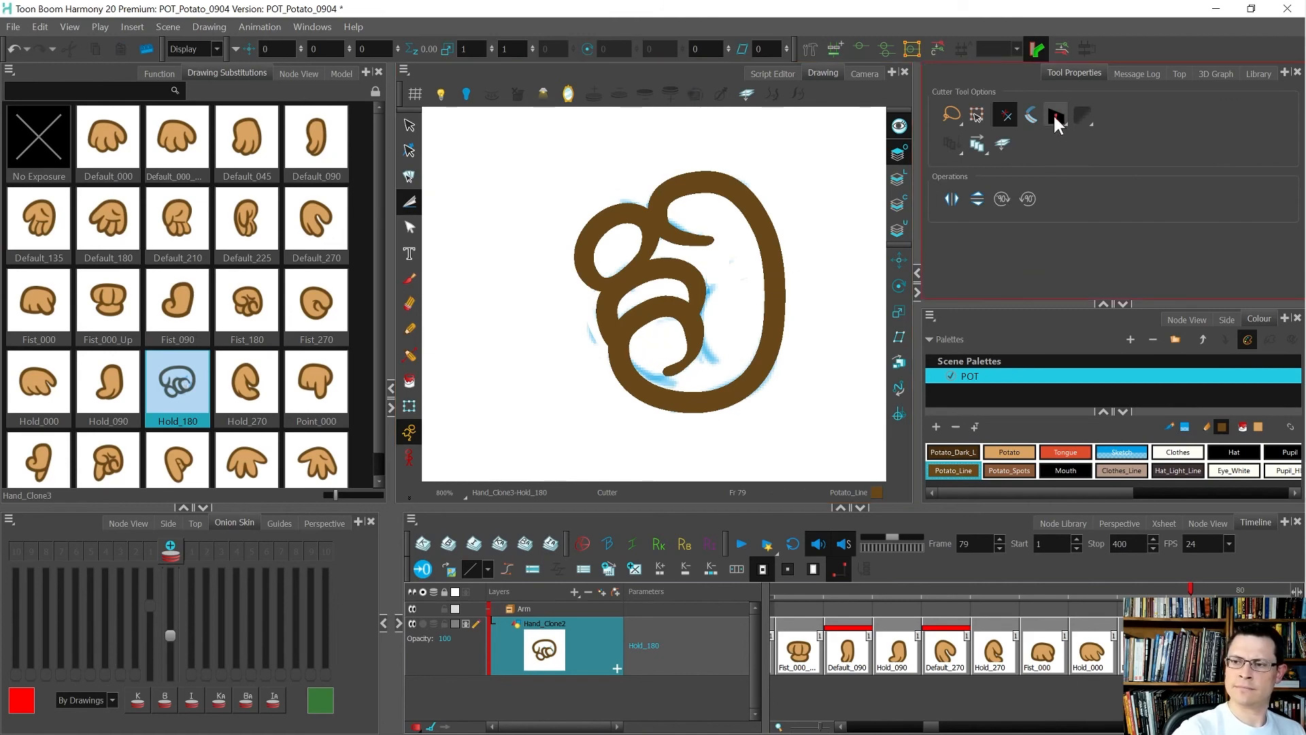
key("alt+v")
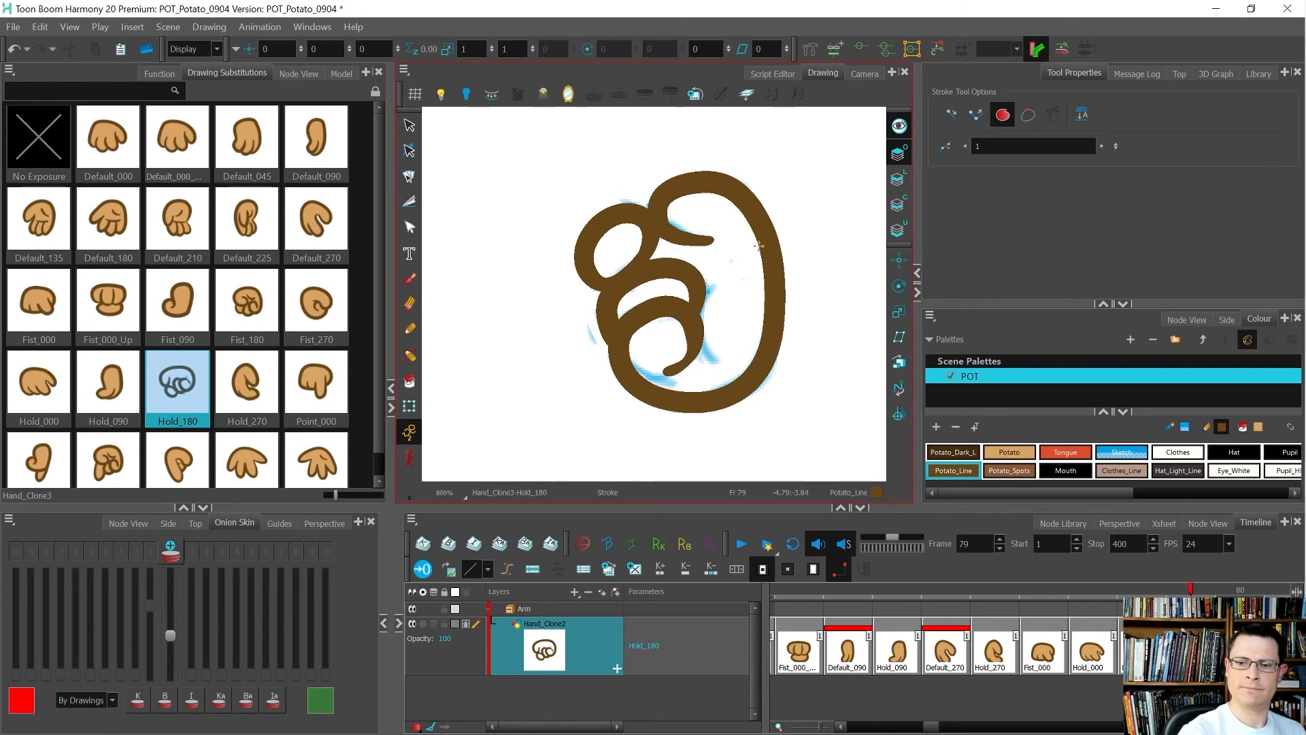
left_click_drag(719, 146, 720, 144)
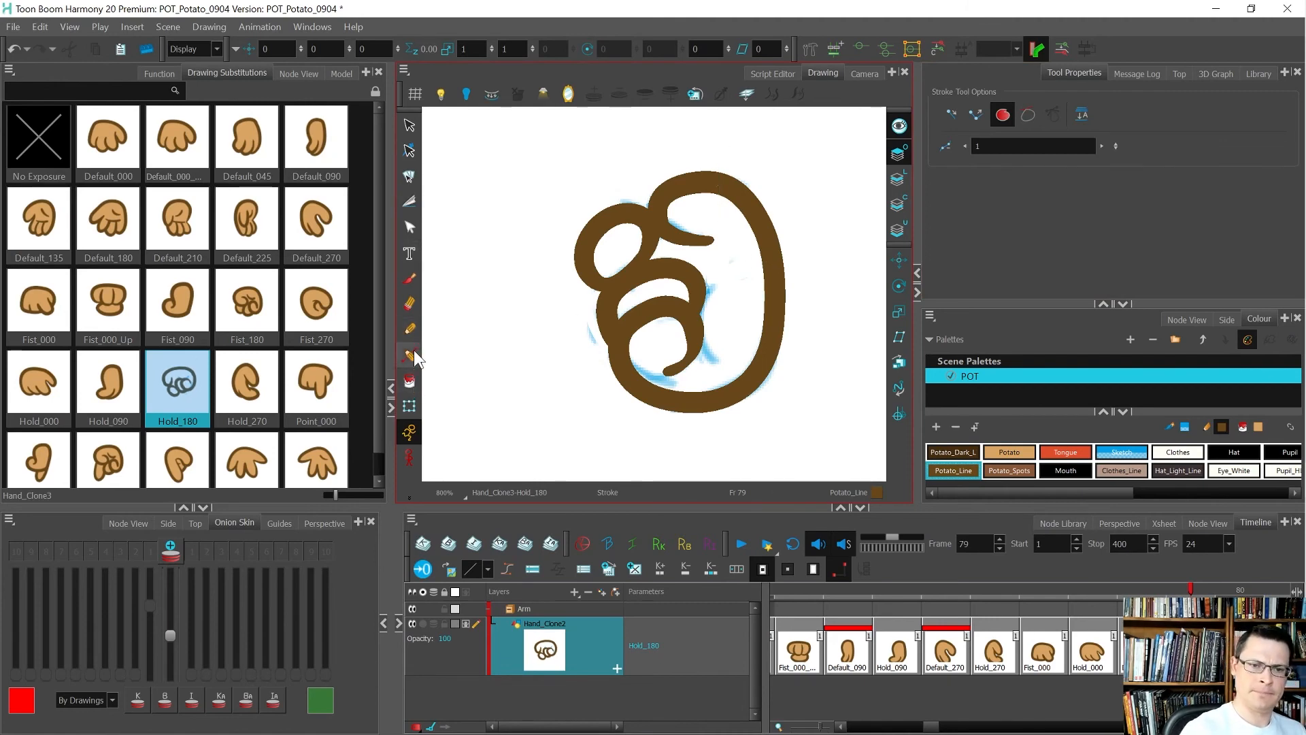
Separate the outer edge from the thumb using the Cutter with Round tip style and move it to Line Art.
left_click(409, 201)
left_click(1055, 114)
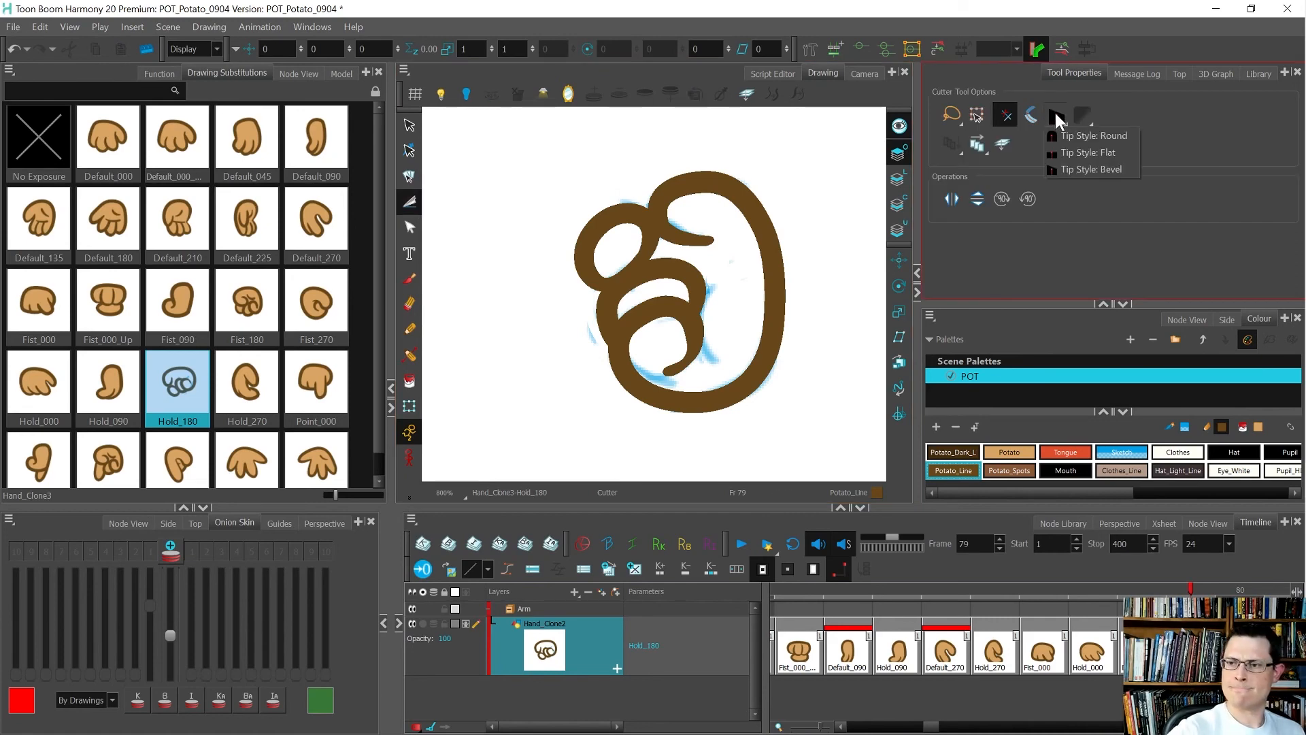
left_click(1069, 137)
left_click(772, 252)
key("Delete")
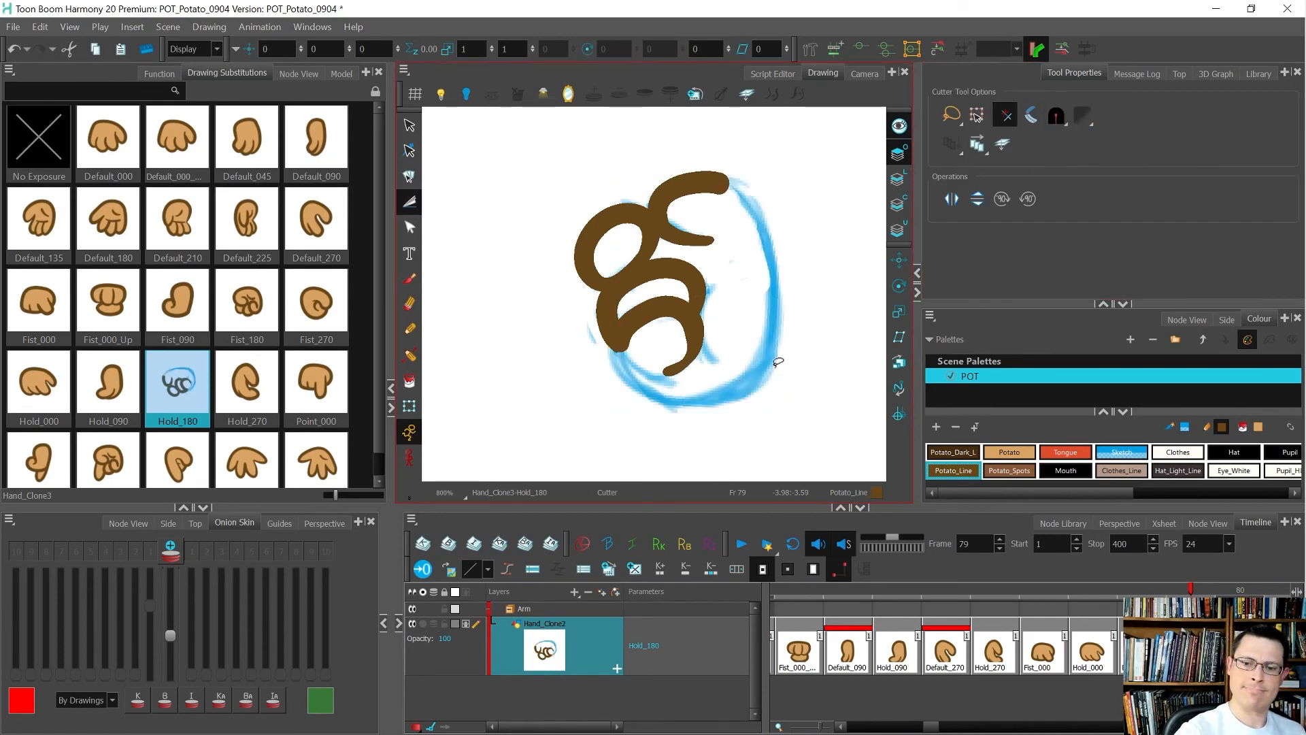
key("ctrl+z")
left_click(835, 359)
key("alt+s")
left_click(758, 250)
key("Delete")
key("ctrl+z")
key("ctrl+a")
Ink the short curved palm crease beside the curled fingers with the 15p Pencil in Potato_Line.
mouse_move(802, 306)
left_mouse_down()
mouse_move(823, 391)
mouse_move(752, 442)
left_mouse_up()
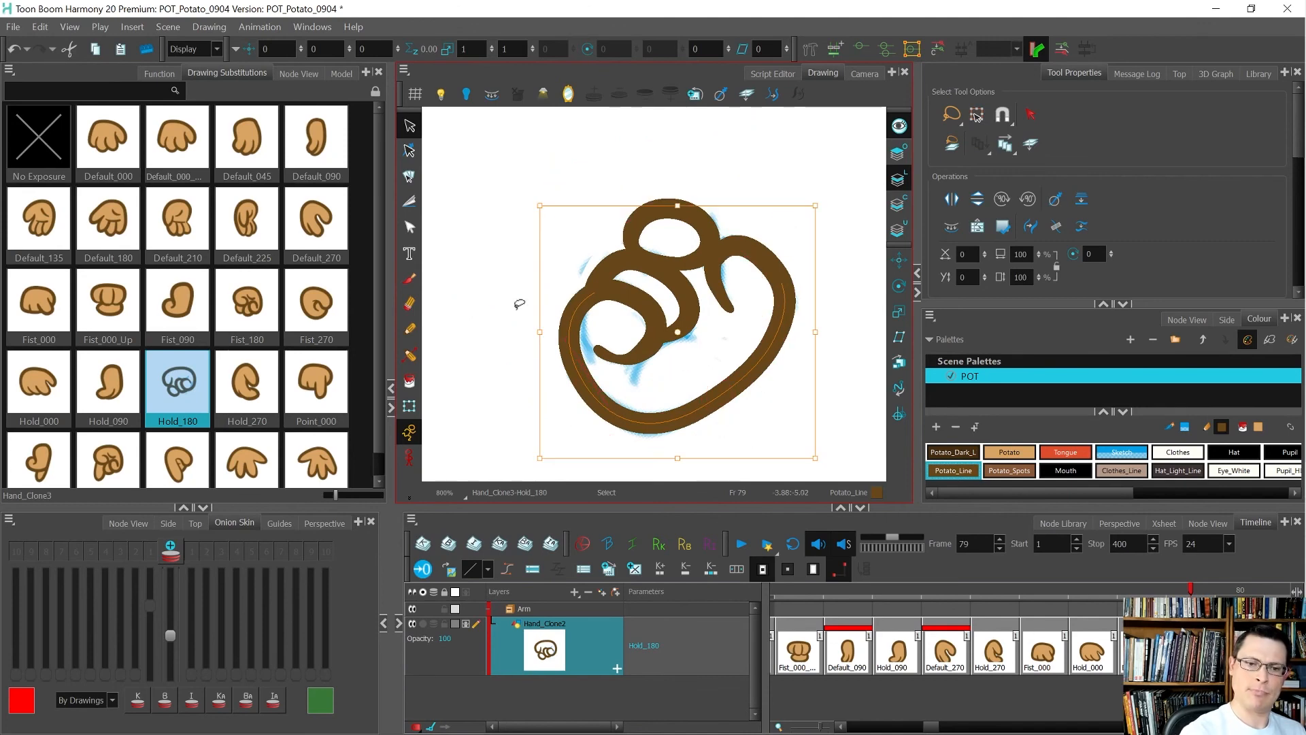
left_click(409, 329)
mouse_move(635, 379)
left_mouse_down()
mouse_move(651, 347)
mouse_move(693, 339)
left_mouse_up()
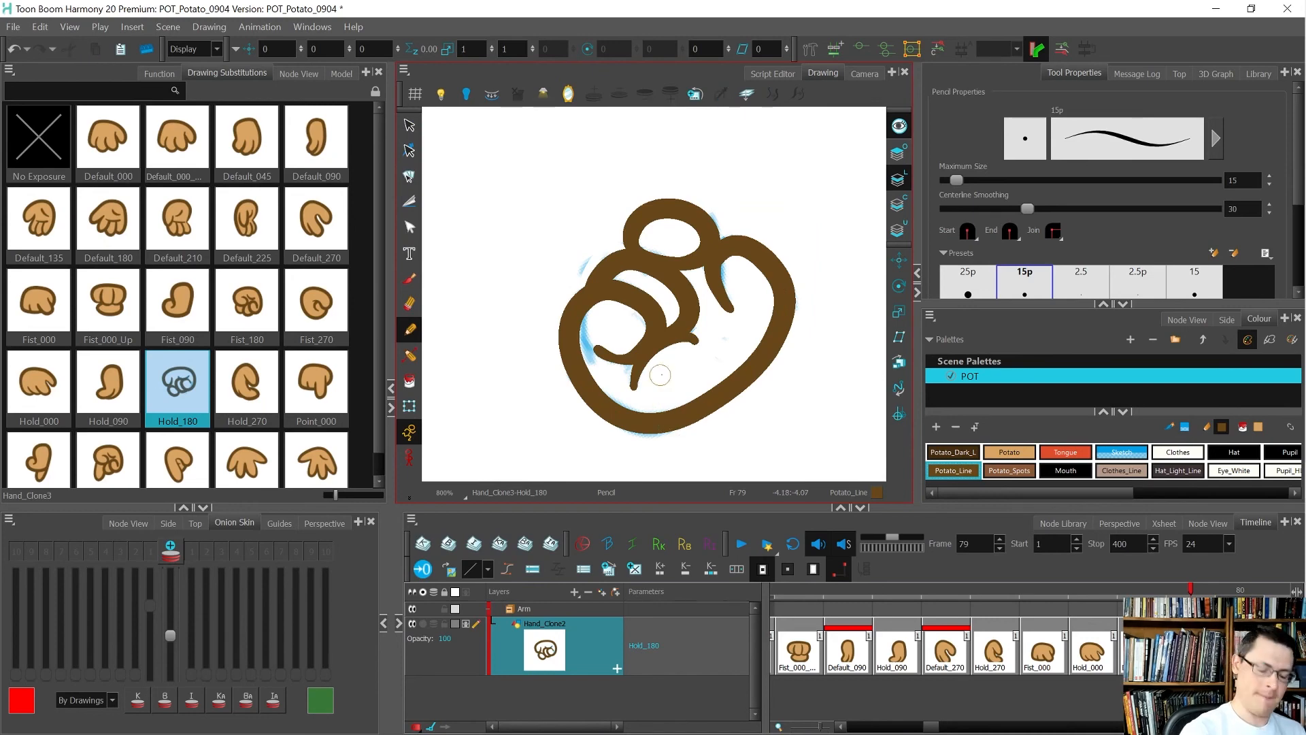
Close the palm shape on Line Art with invisible strokes and fill it with Potato.
key("alt+v")
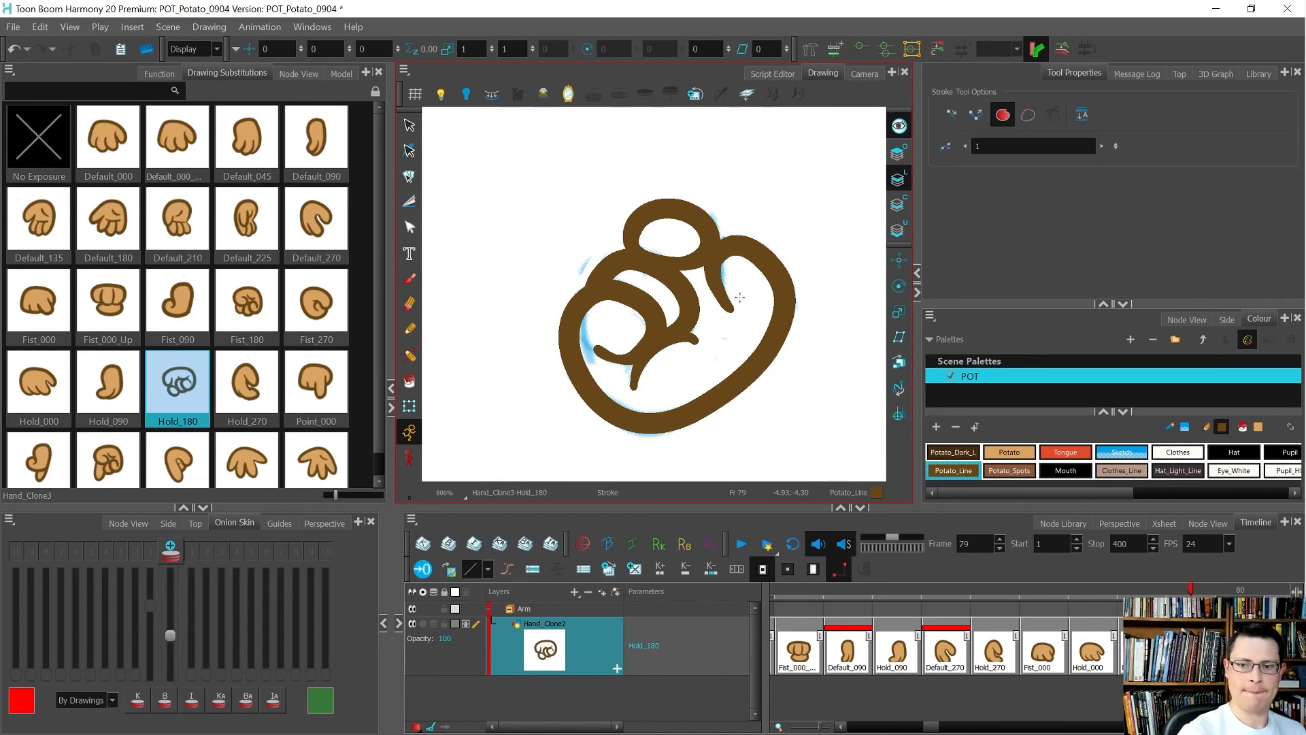
mouse_move(588, 307)
left_mouse_down()
mouse_move(562, 339)
mouse_move(568, 456)
left_mouse_up()
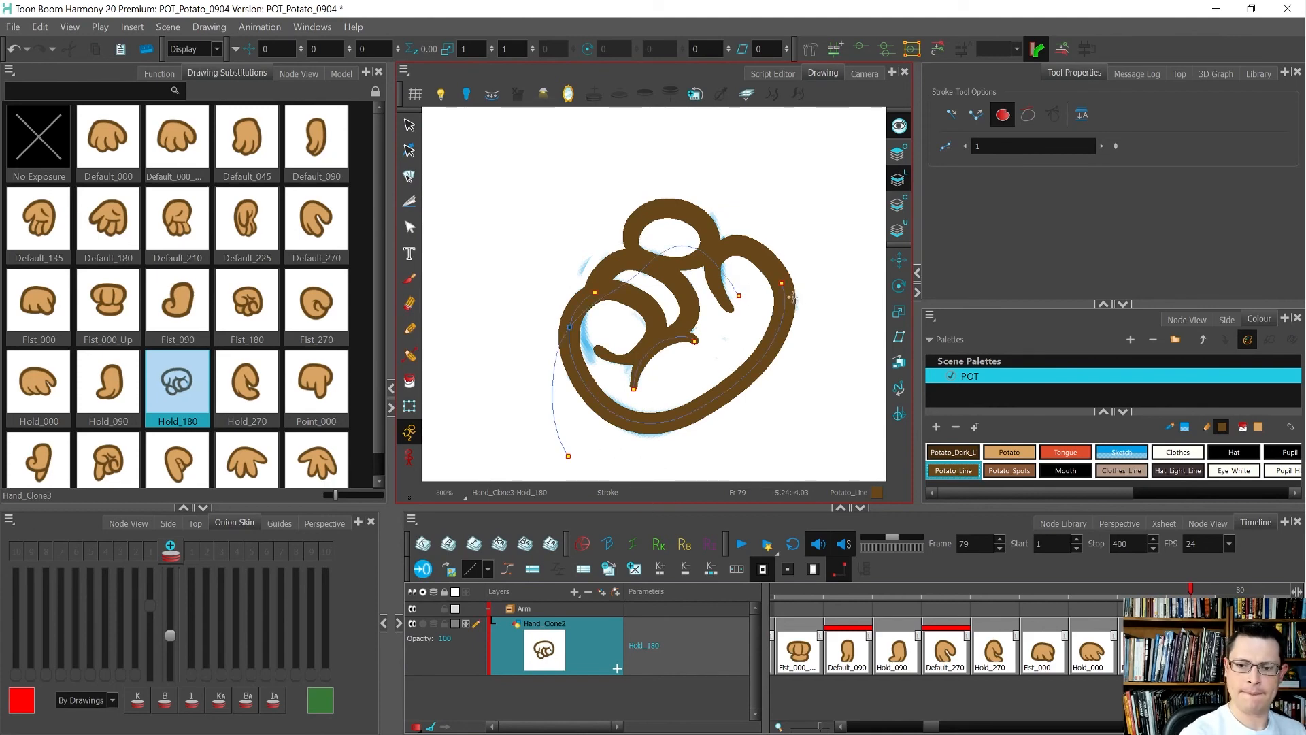
left_click(411, 382)
left_click(725, 362)
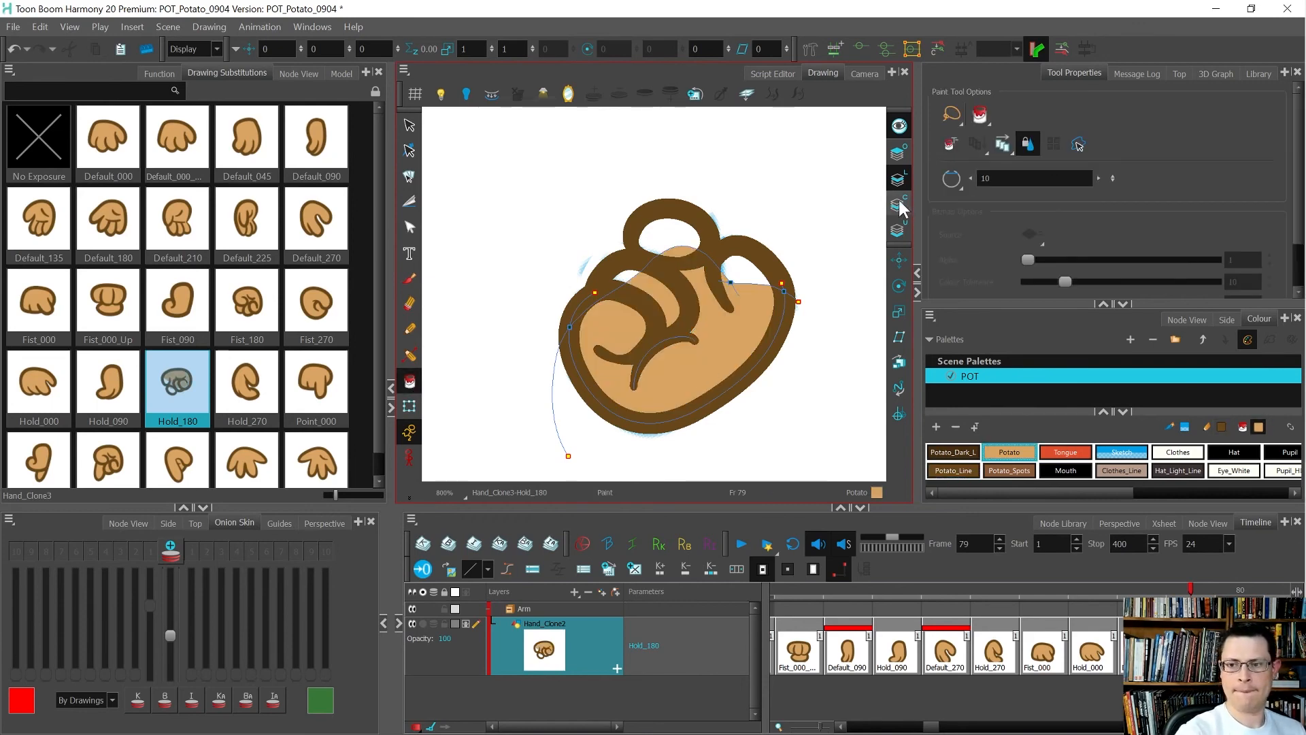
Delete the blue sketch from Colour Art and move the palm's Potato fill from Line Art to Colour Art.
key("alt+s")
left_click(765, 353)
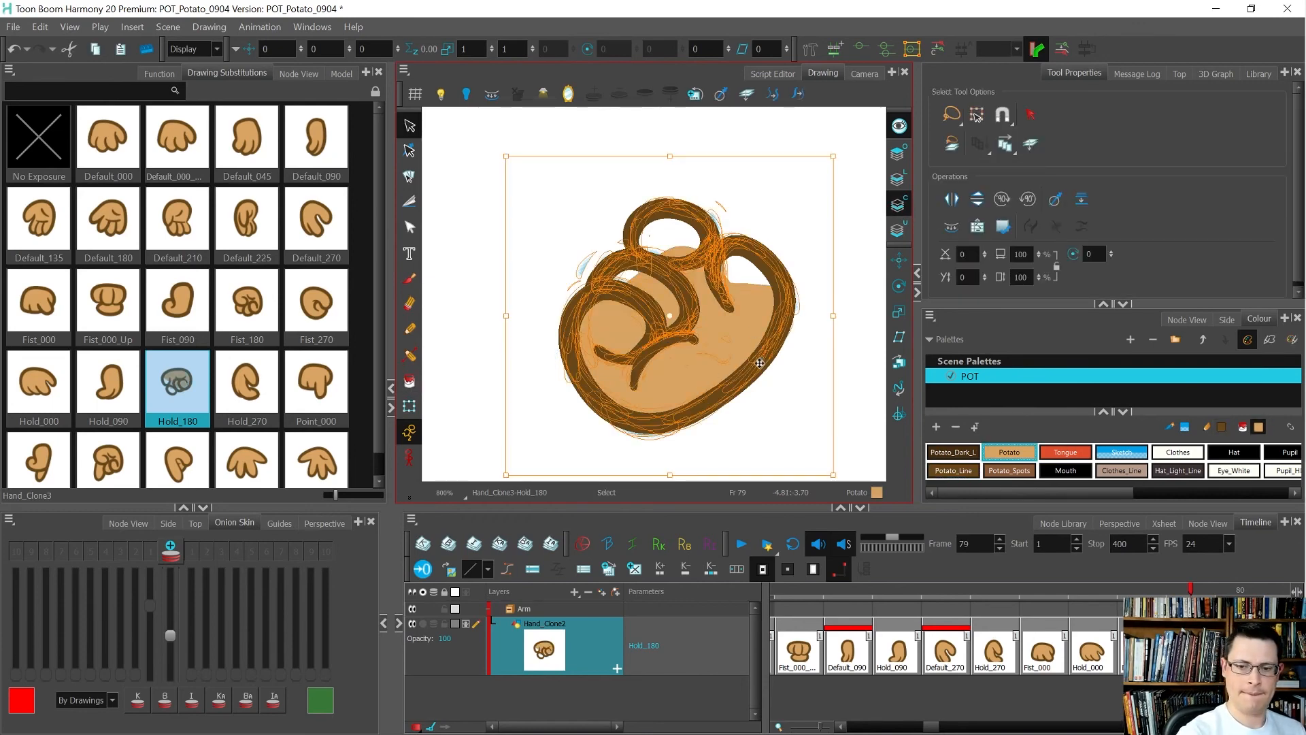
key("Escape")
left_click(899, 181)
left_click(899, 181)
left_click(732, 334)
key("ctrl+x")
left_click(899, 205)
key("ctrl+v")
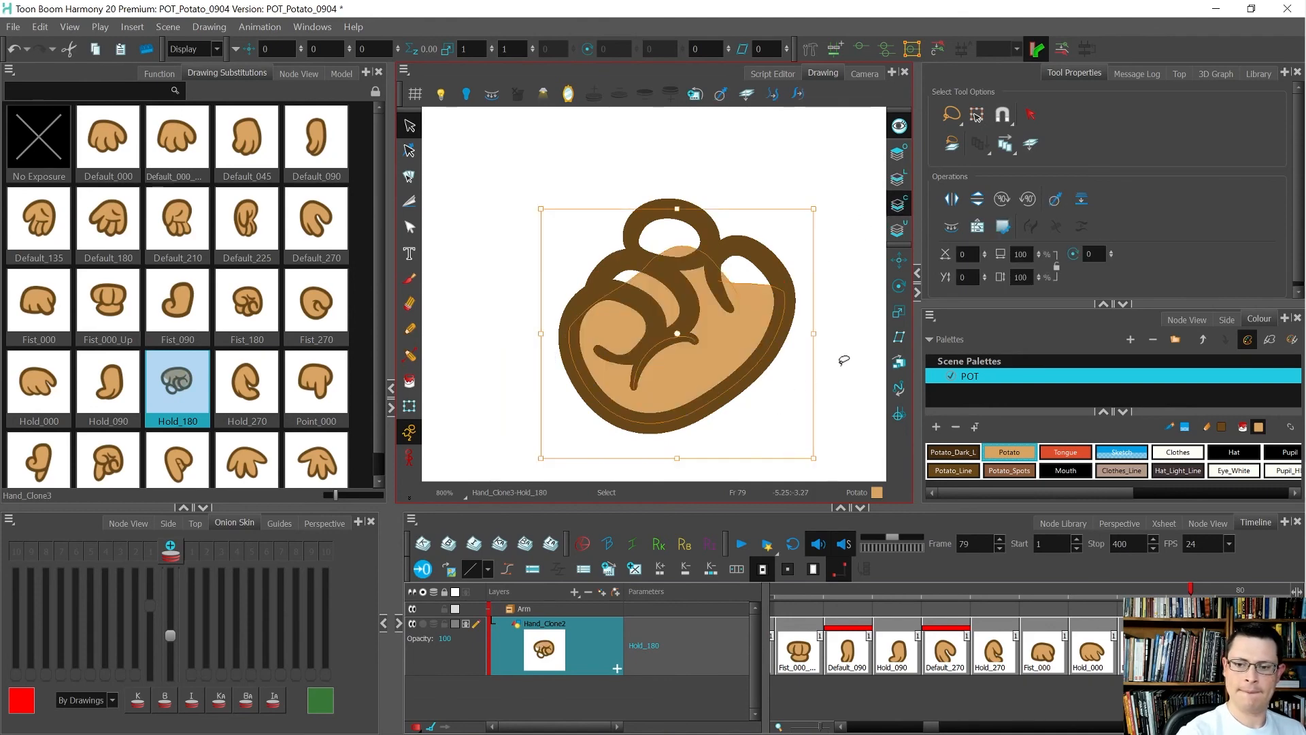
Close the finger and thumb shapes on Overlay Art with invisible strokes and fill them with Potato.
left_click(899, 178)
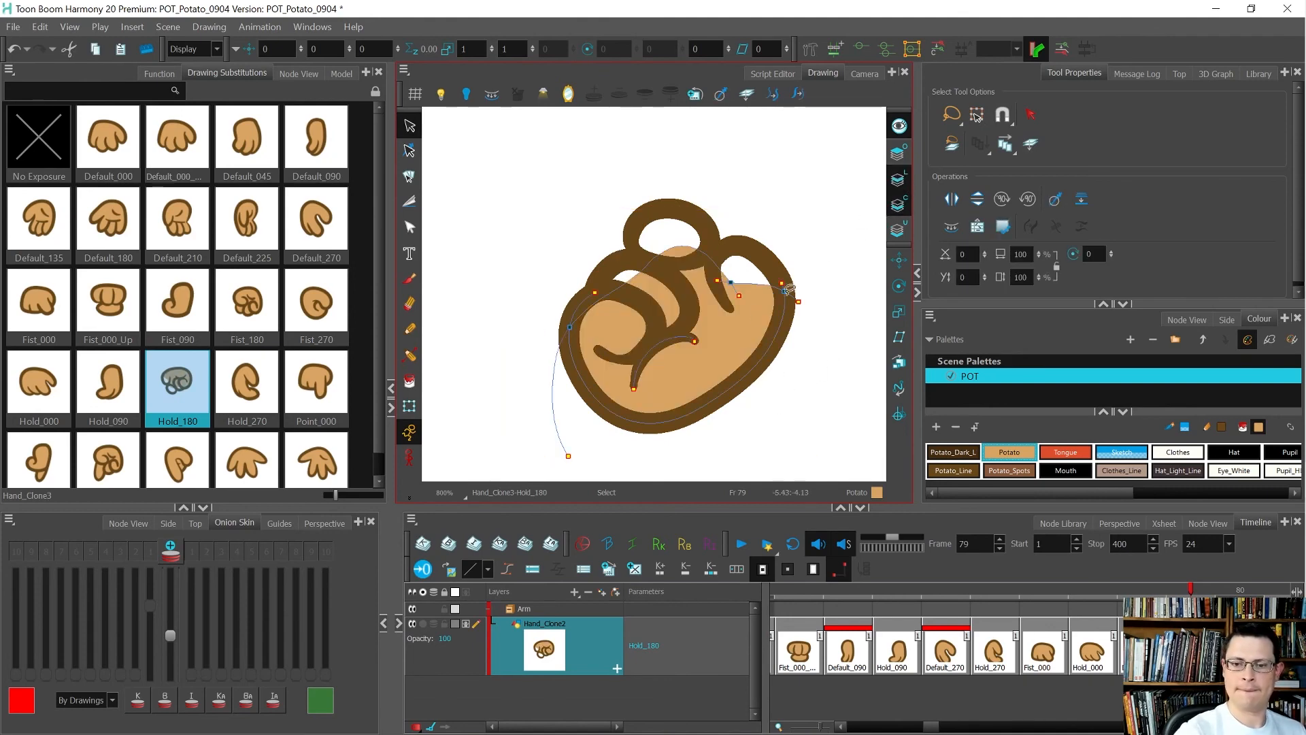
key("alt+v")
key("ctrl+1")
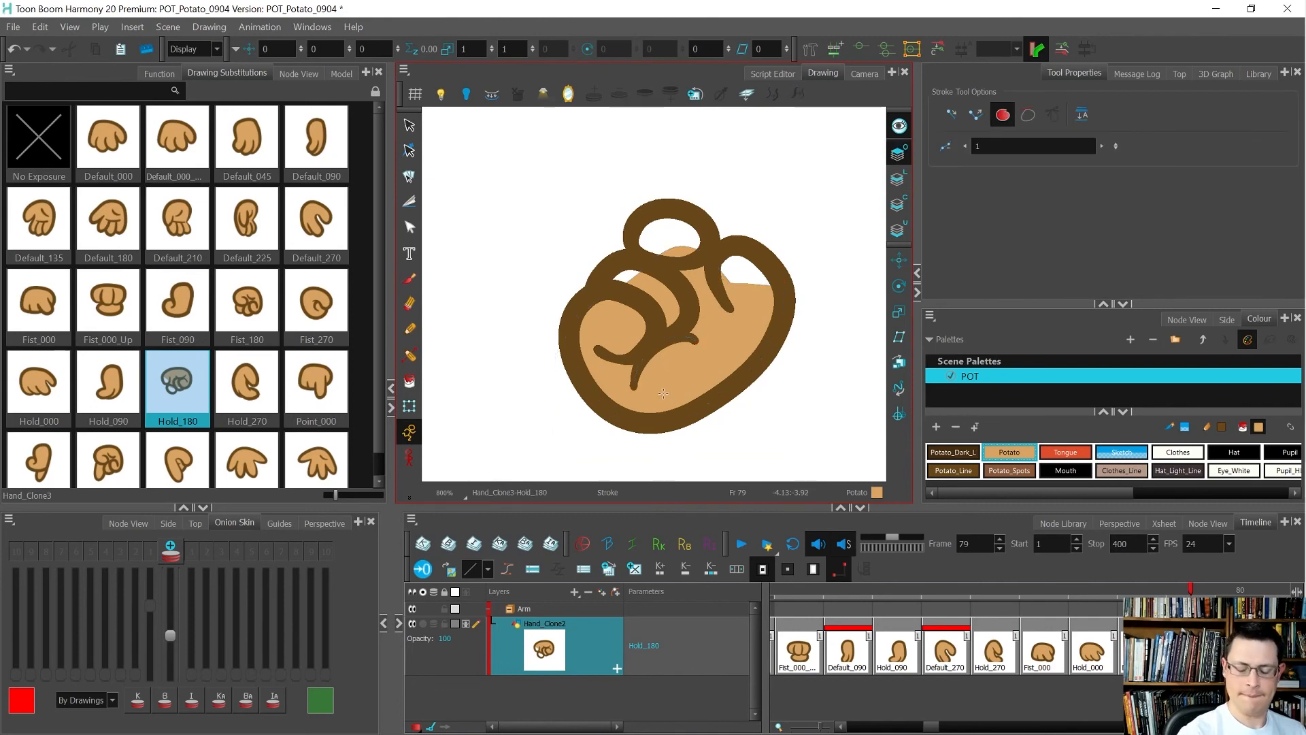
key("k")
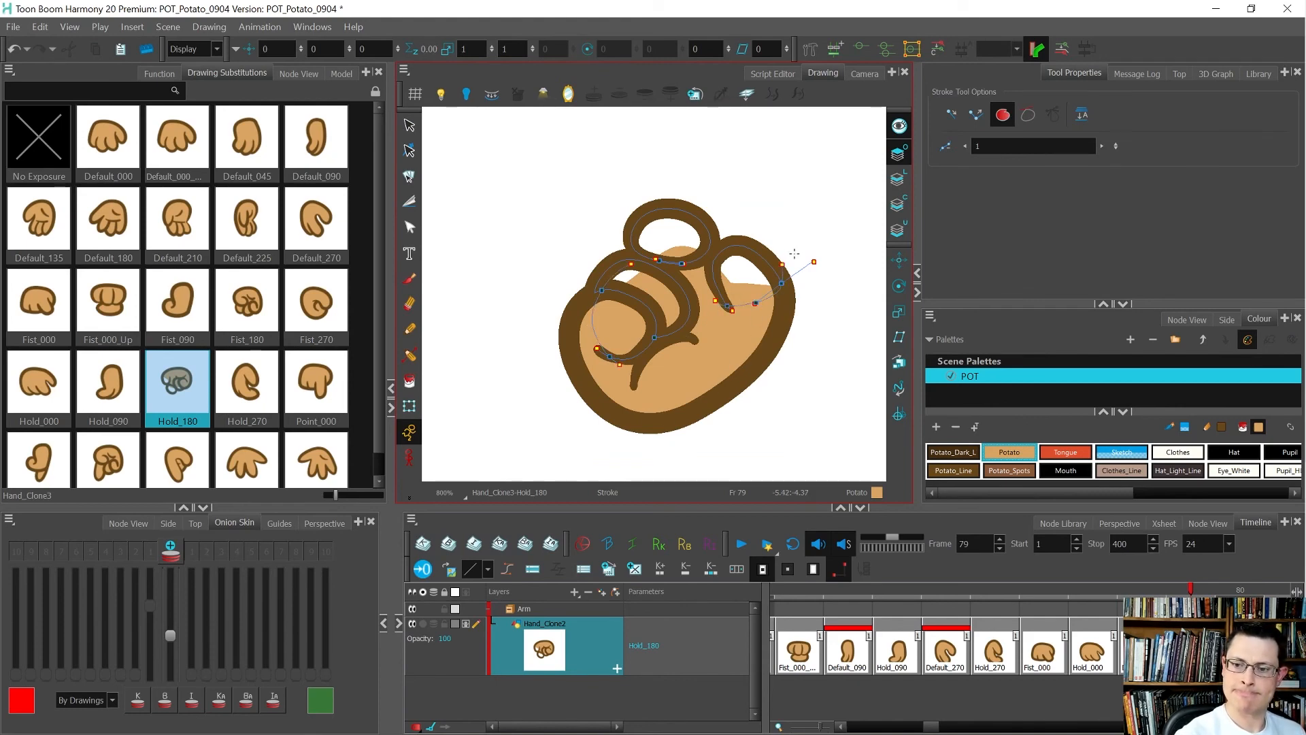
left_click(409, 380)
left_click(674, 241)
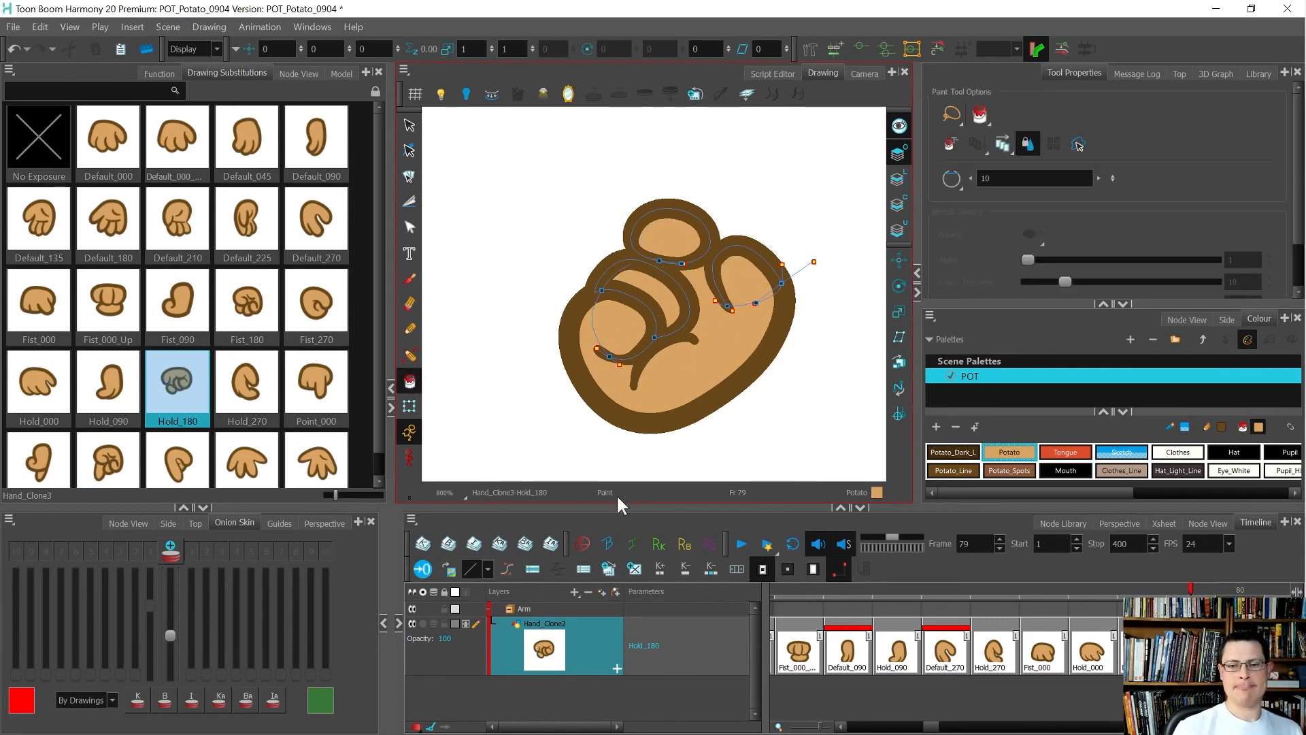
Examine the filled Hold_180 hand at small and large sizes, checking its outline and finger shapes.
key("shift+t")
key("shift+z")
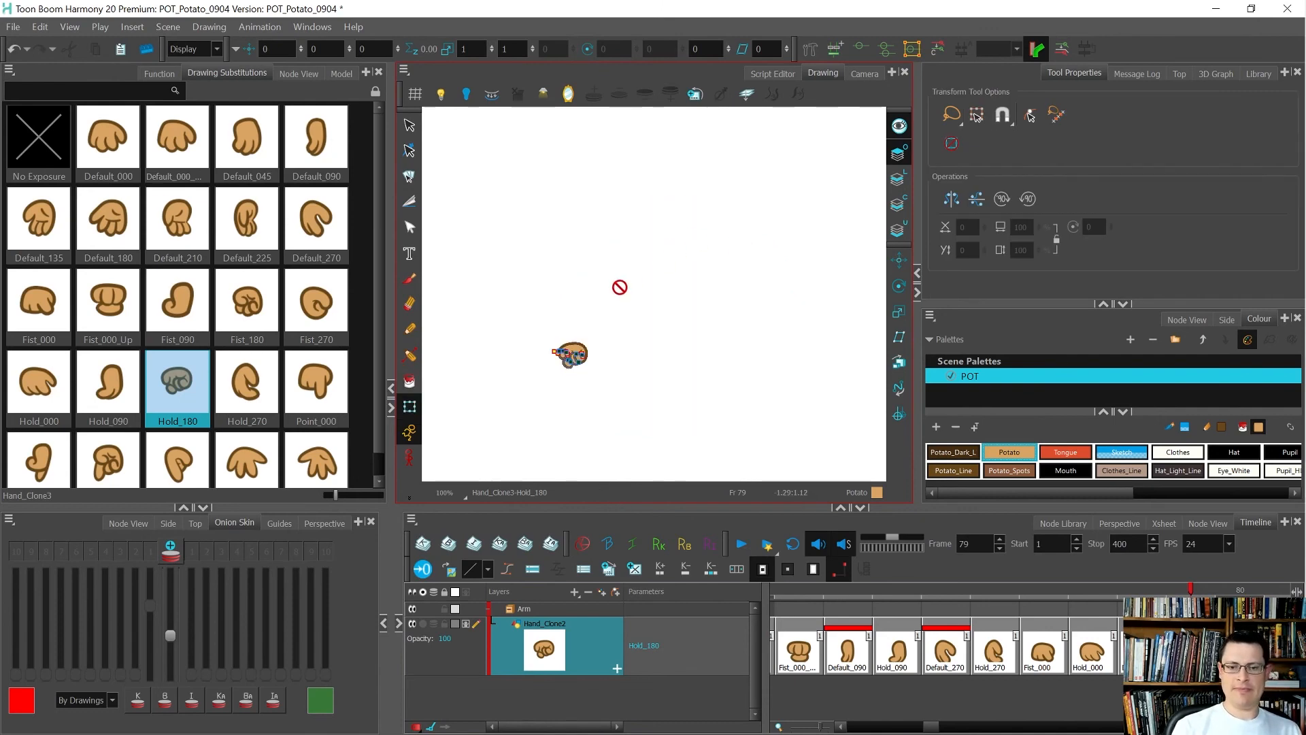
key("2")
key("2")
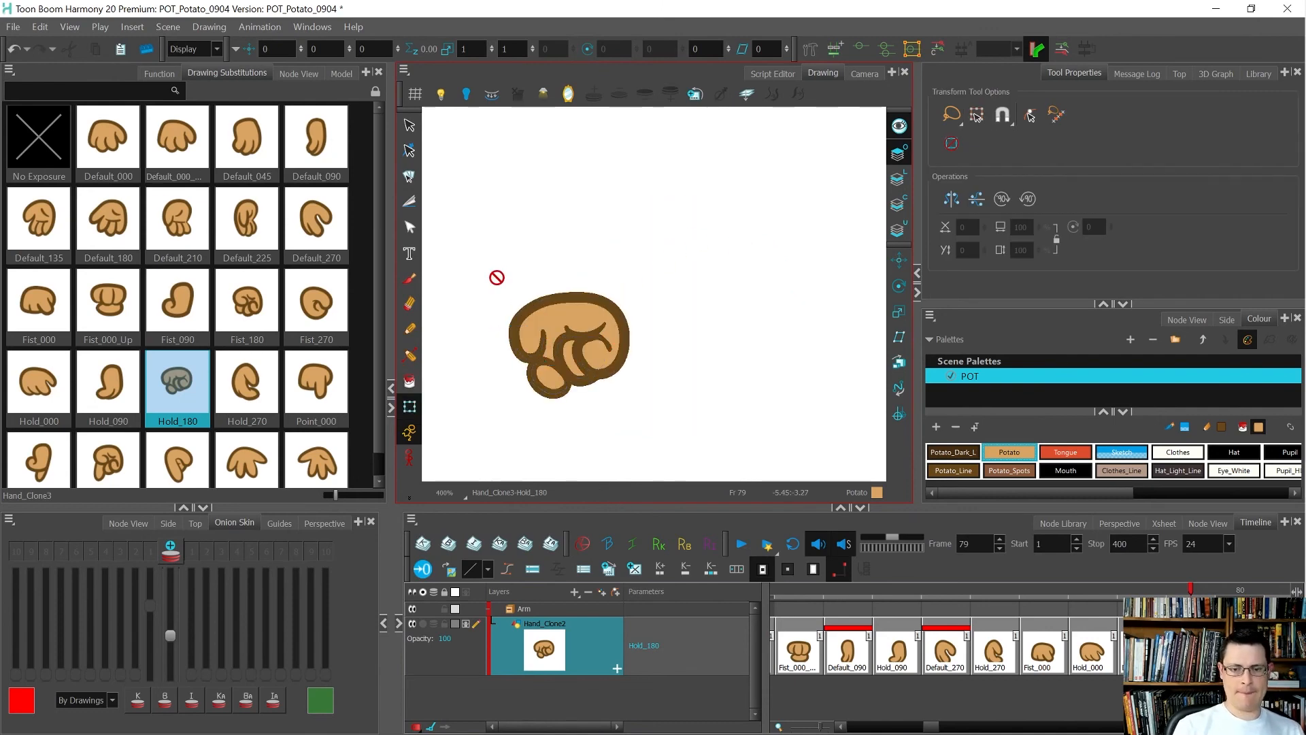
scroll(535, 306, "down", 1)
scroll(541, 310, "up", 3)
mouse_move(767, 213)
left_mouse_down()
mouse_move(701, 376)
mouse_move(677, 375)
left_mouse_up()
scroll(645, 304, "down", 3)
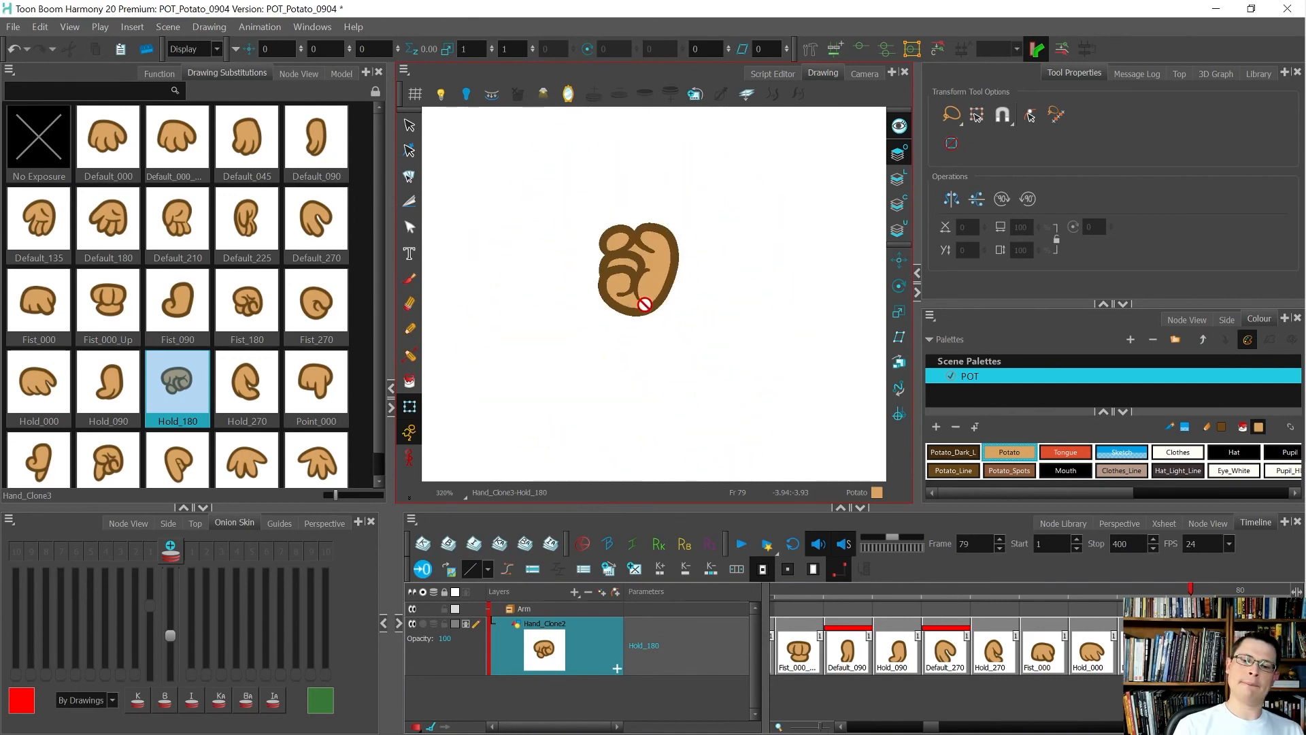
scroll(645, 305, "up", 4)
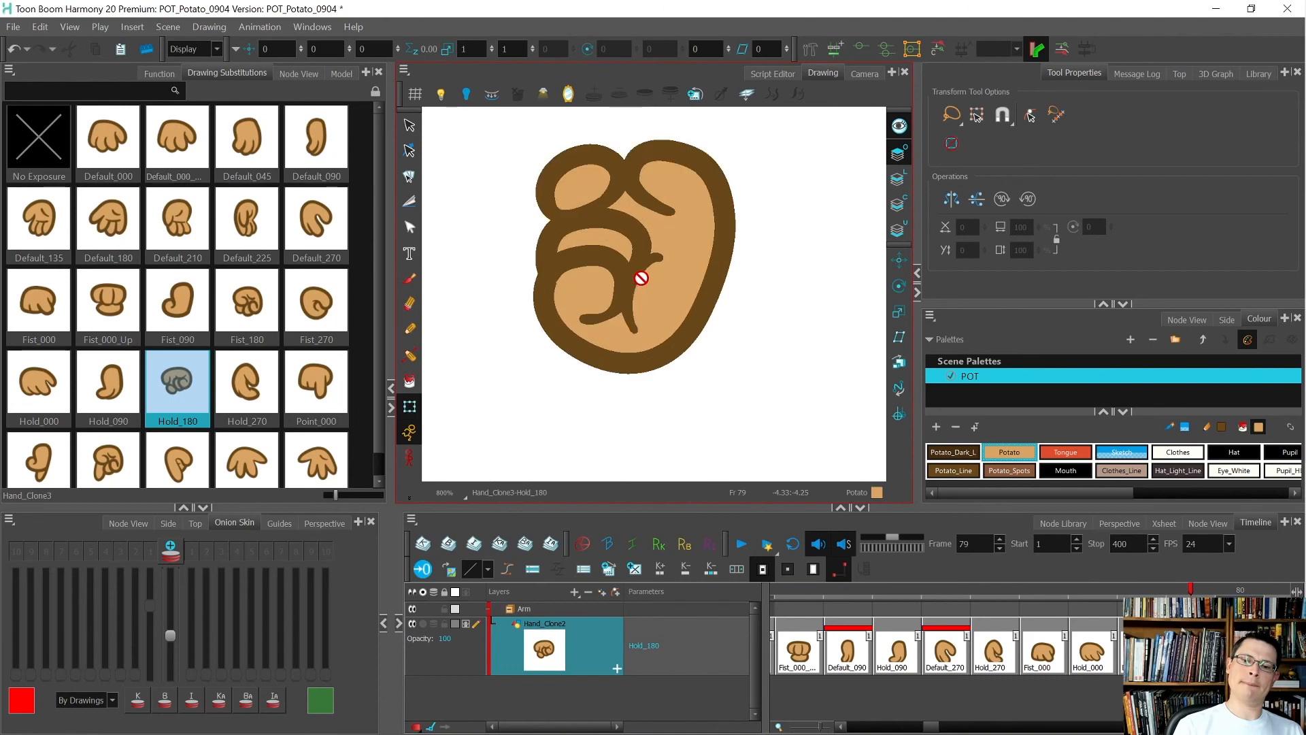
Pencil a Potato_Line stroke on Line Art behind the fingers, joining the thumb crease to the outer edge.
left_click(643, 343)
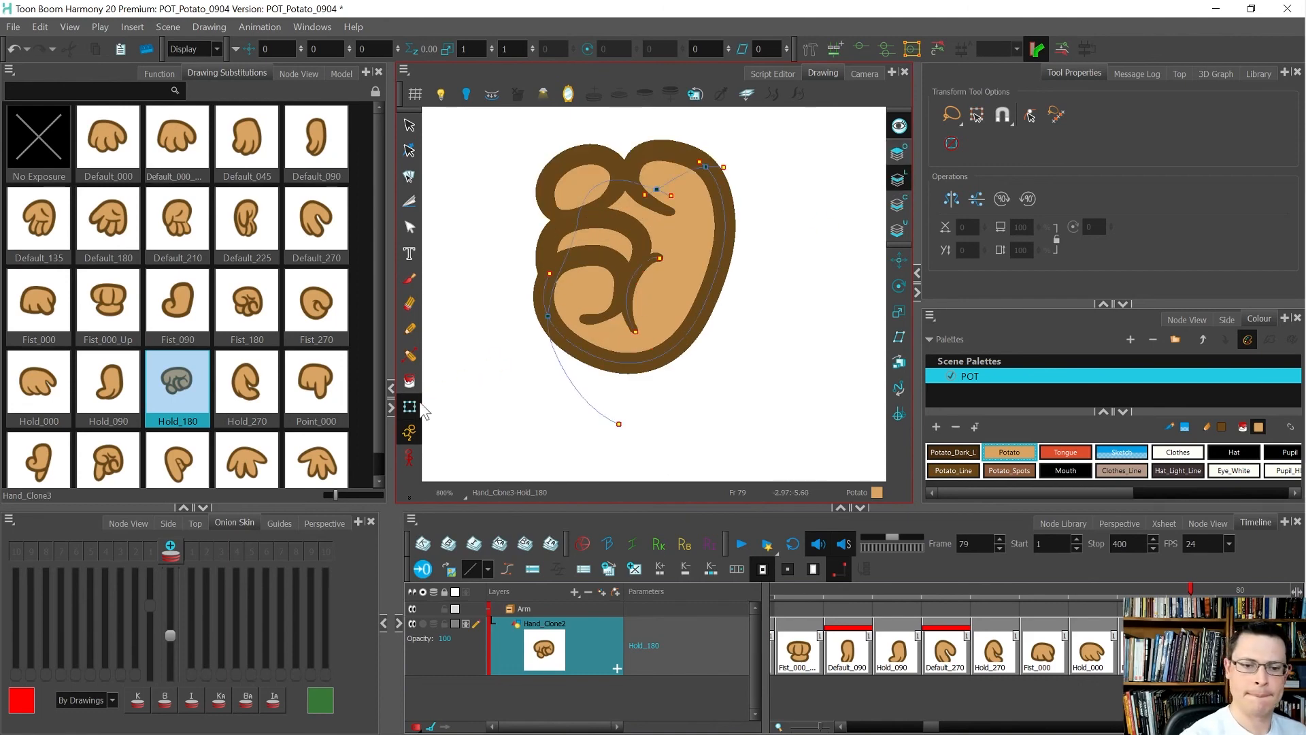
left_click(410, 330)
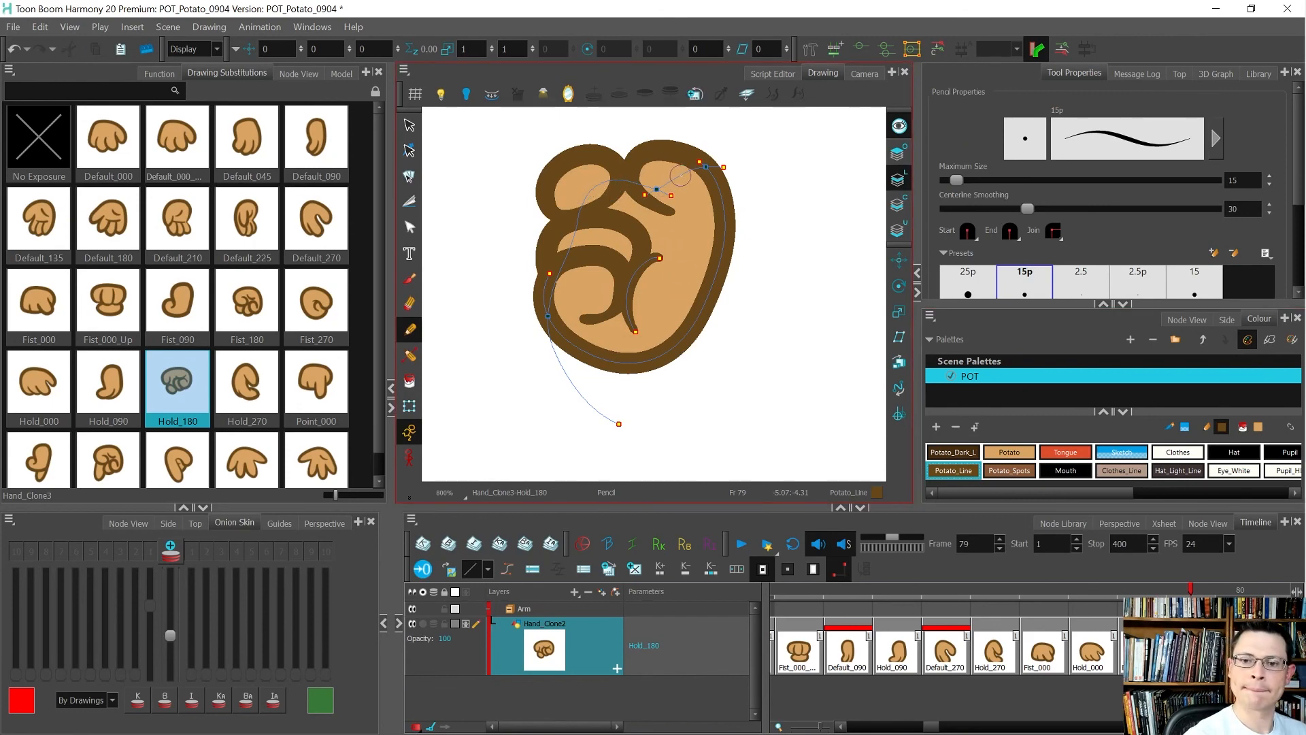
mouse_move(658, 190)
left_mouse_down()
mouse_move(596, 188)
mouse_move(573, 208)
mouse_move(547, 288)
left_mouse_up()
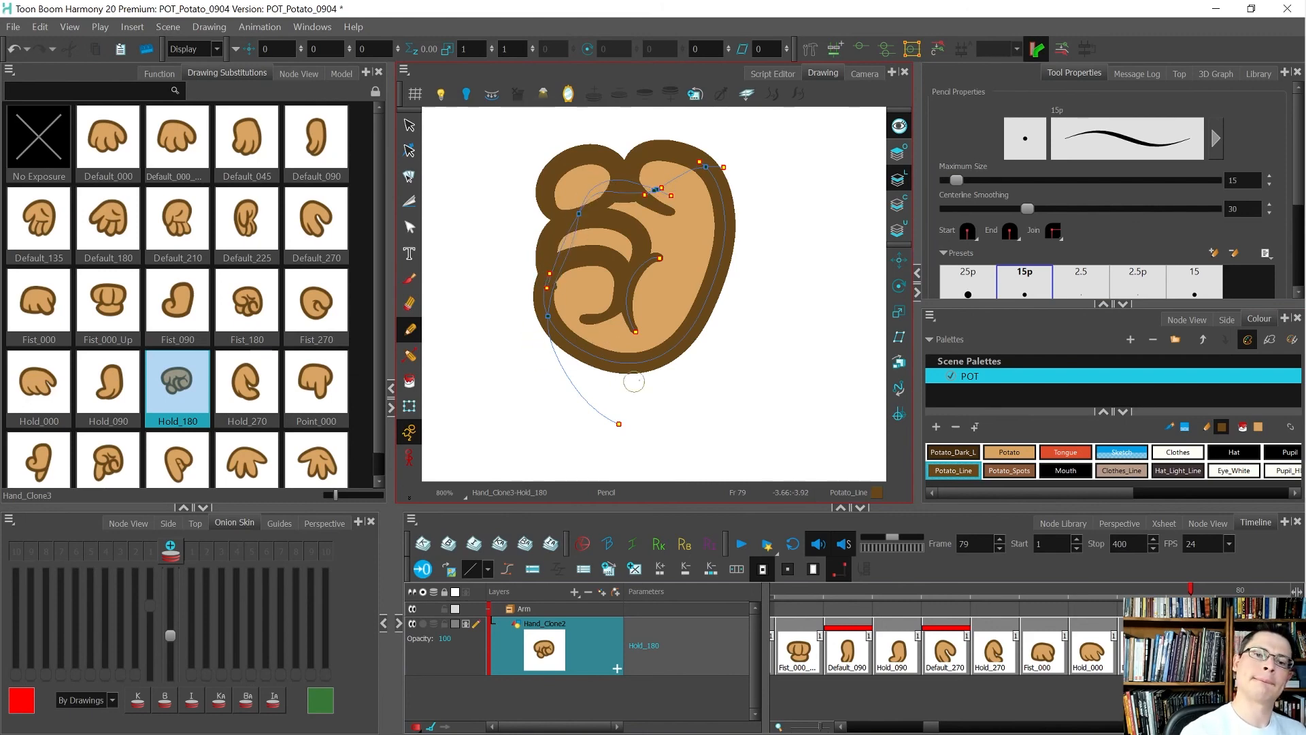
key("shift+t")
scroll(676, 389, "down", 3)
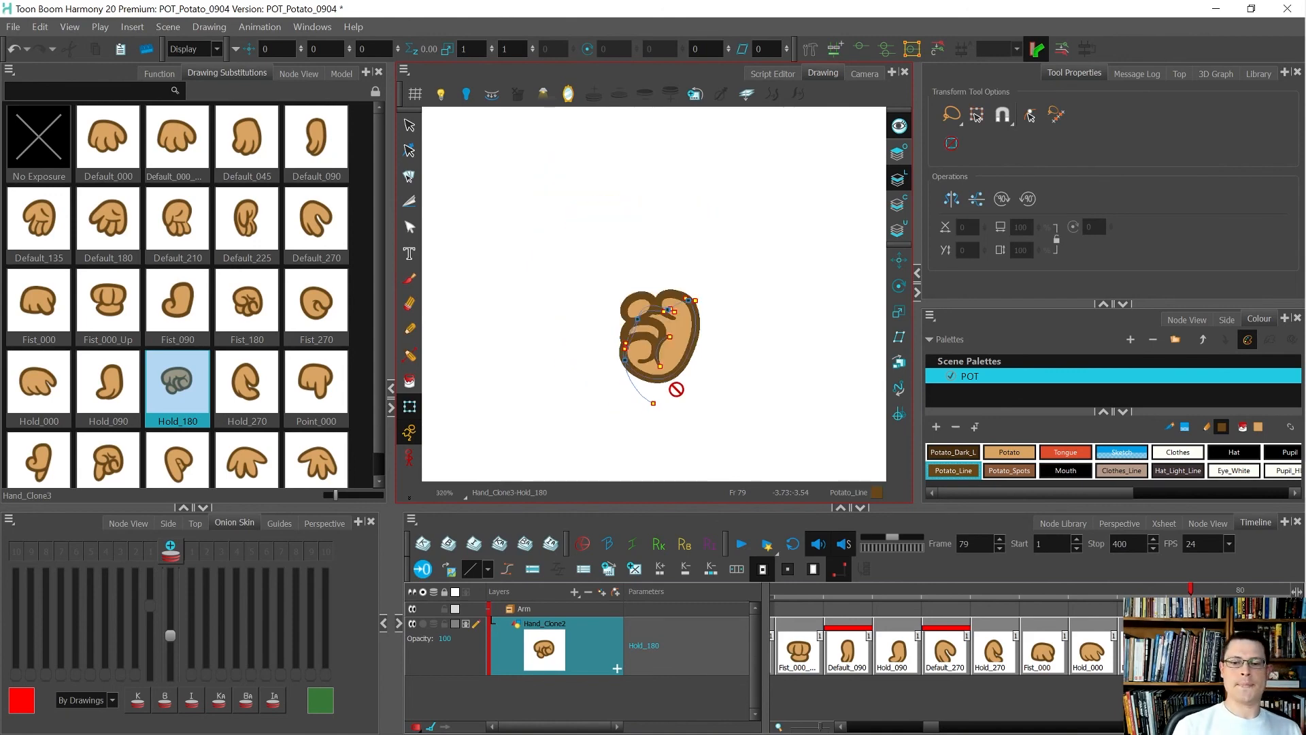
key("shift+m")
scroll(592, 371, "up", 8)
scroll(734, 356, "down", 4)
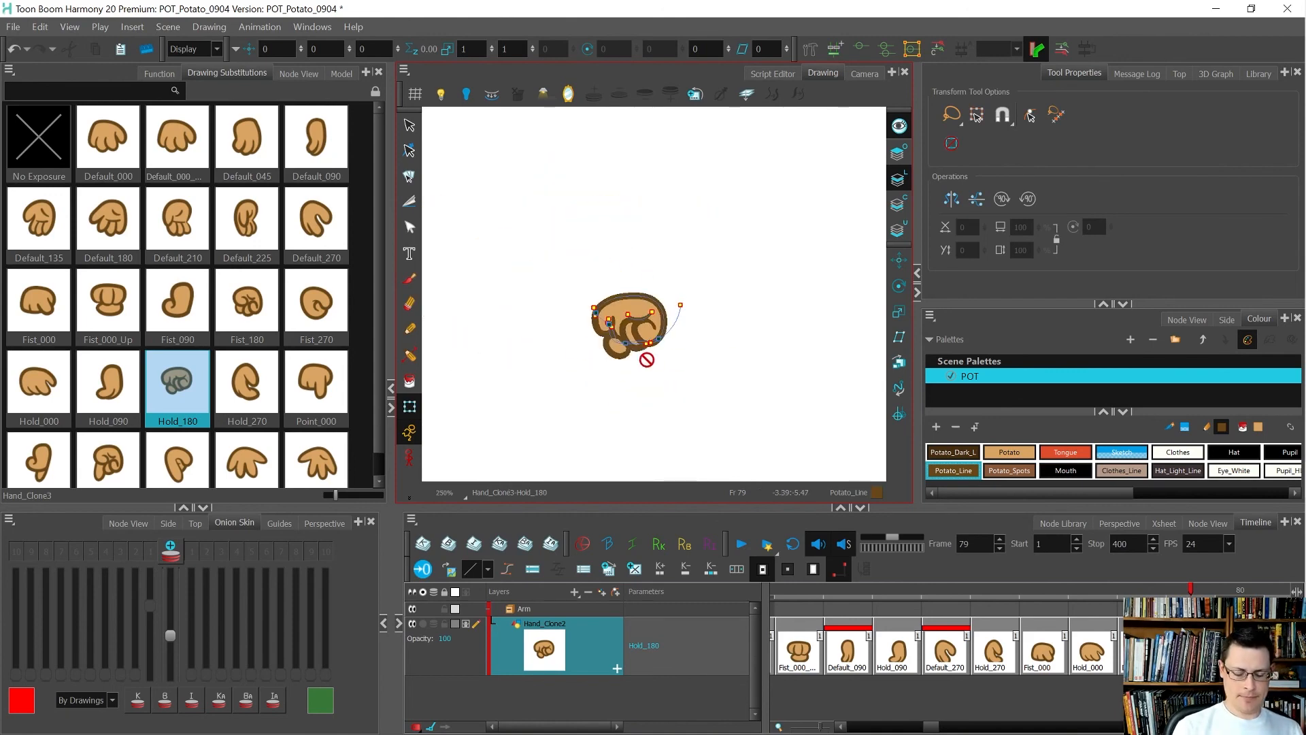
scroll(575, 345, "up", 1)
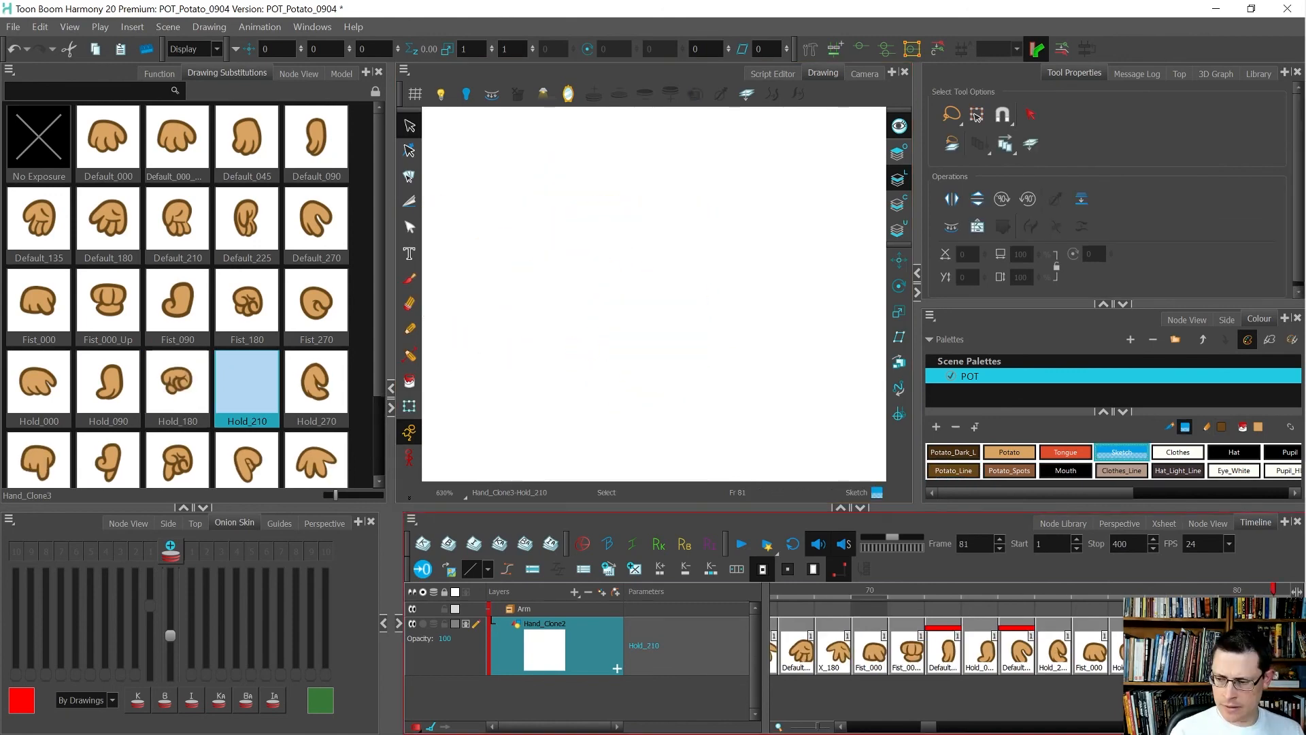
Rename the blank Hold_210 drawing as Hold_190 and compare it with Hold_180.
key("ctrl+d")
type("Hold_190")
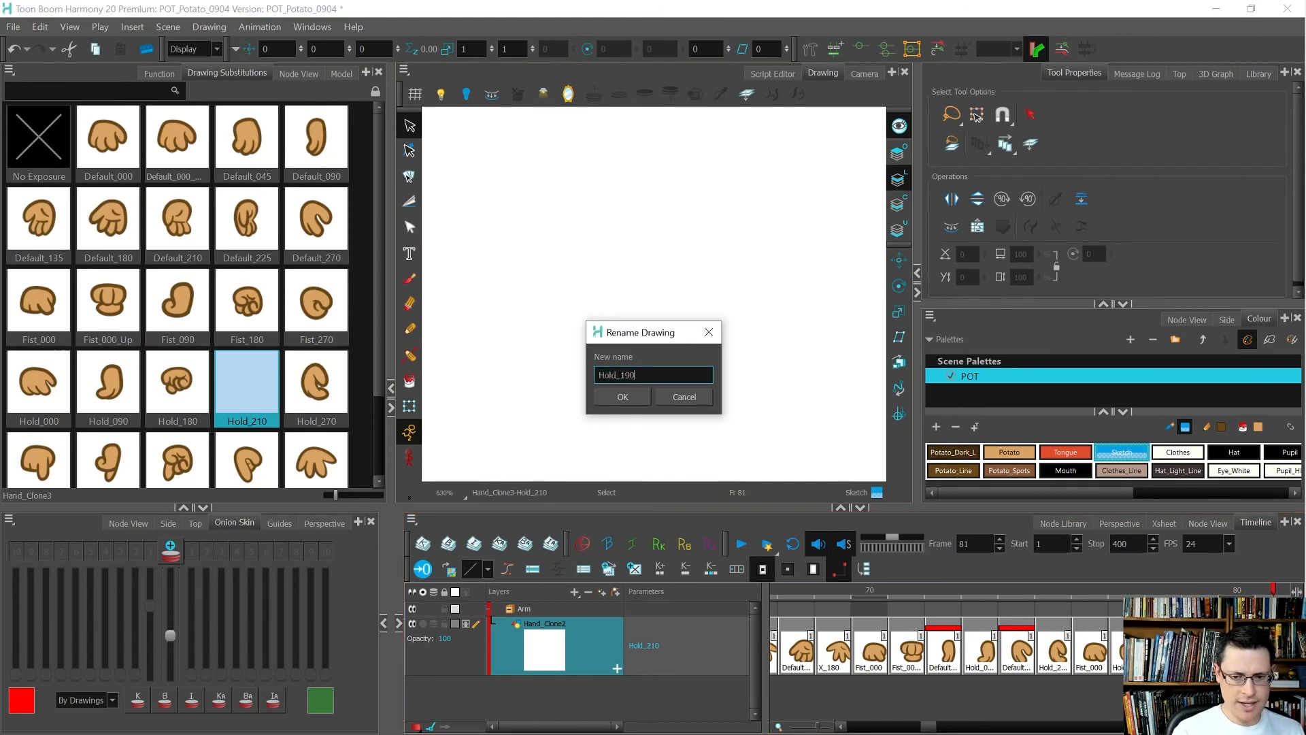
key("Return")
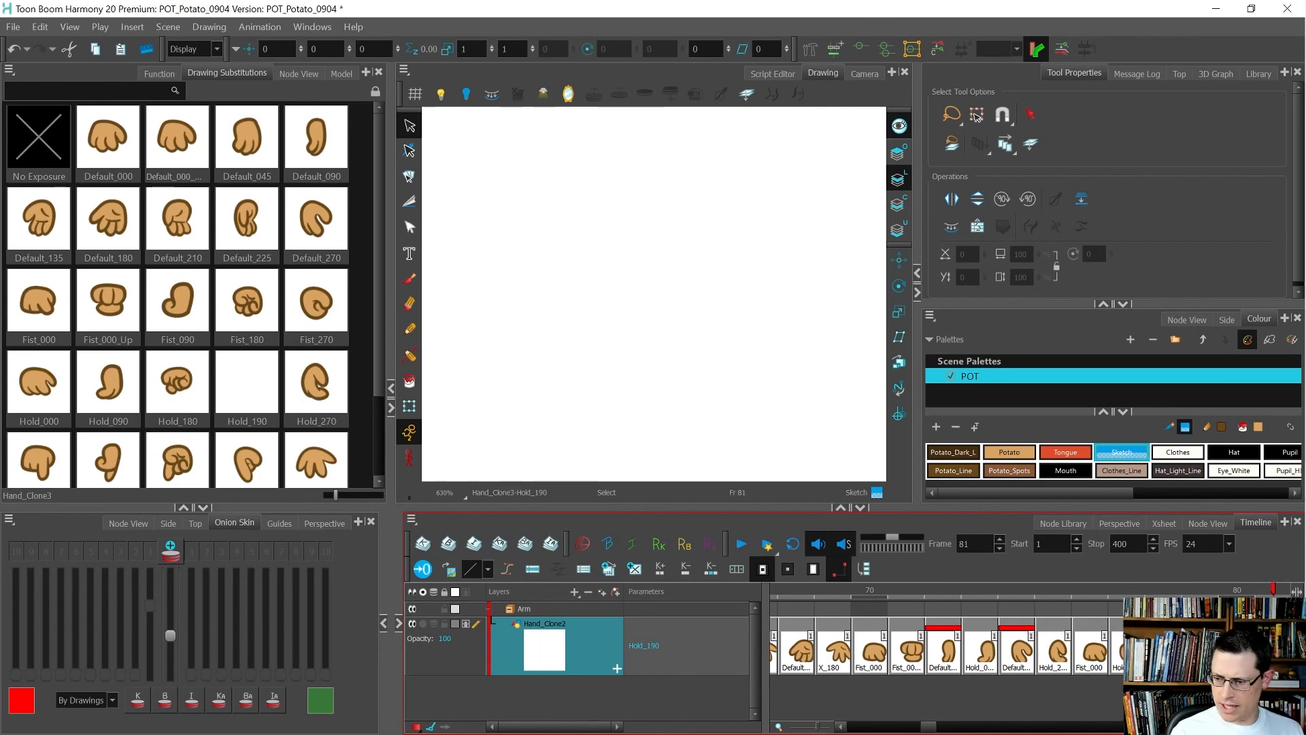
key("comma")
left_click(178, 384)
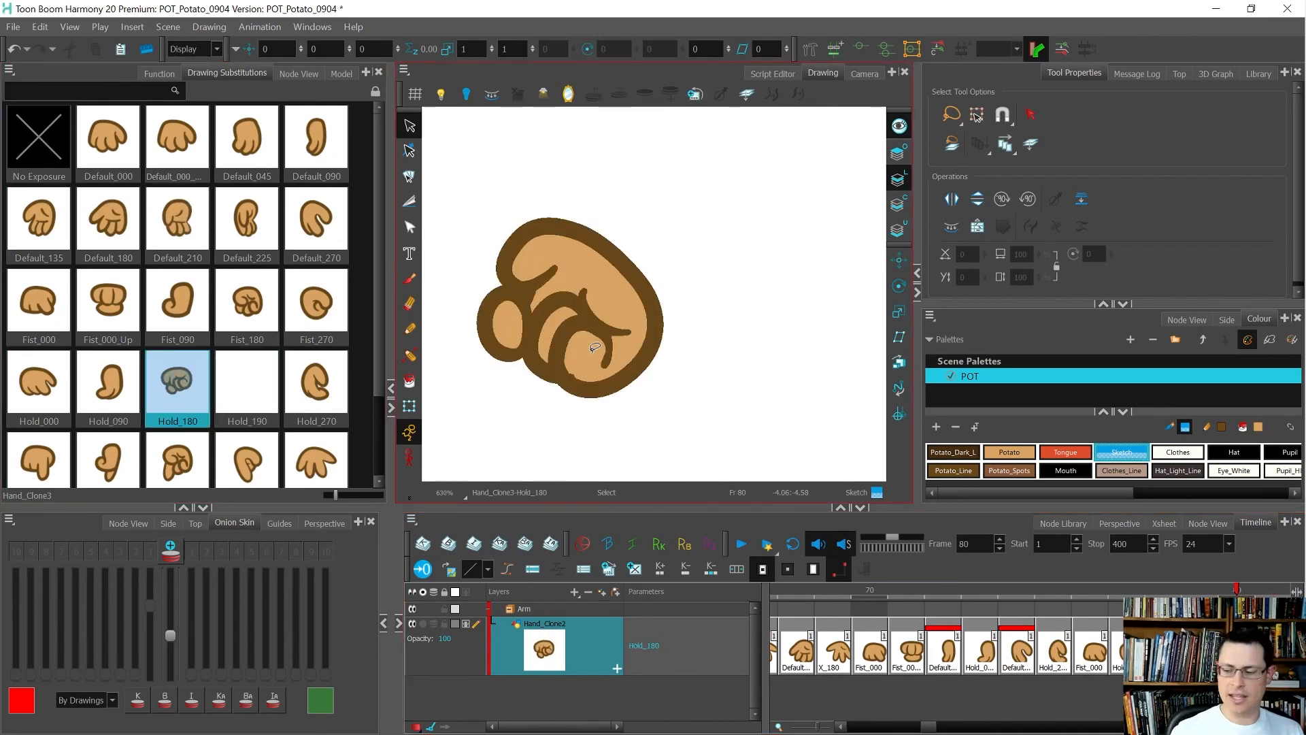
key("period")
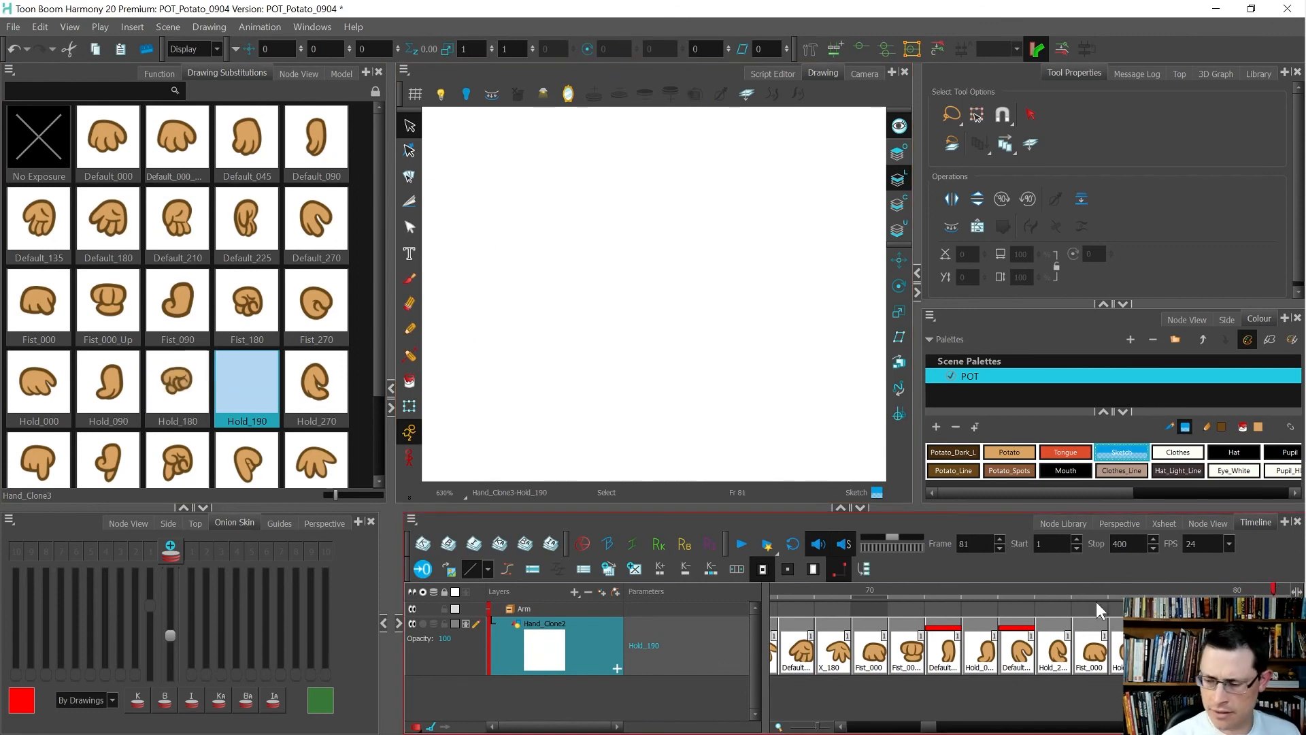
Turn on the onion skin and rough out an extended finger in Hold_190 with the Soft Lead brush in Sketch.
key("alt+b")
key("alt+o")
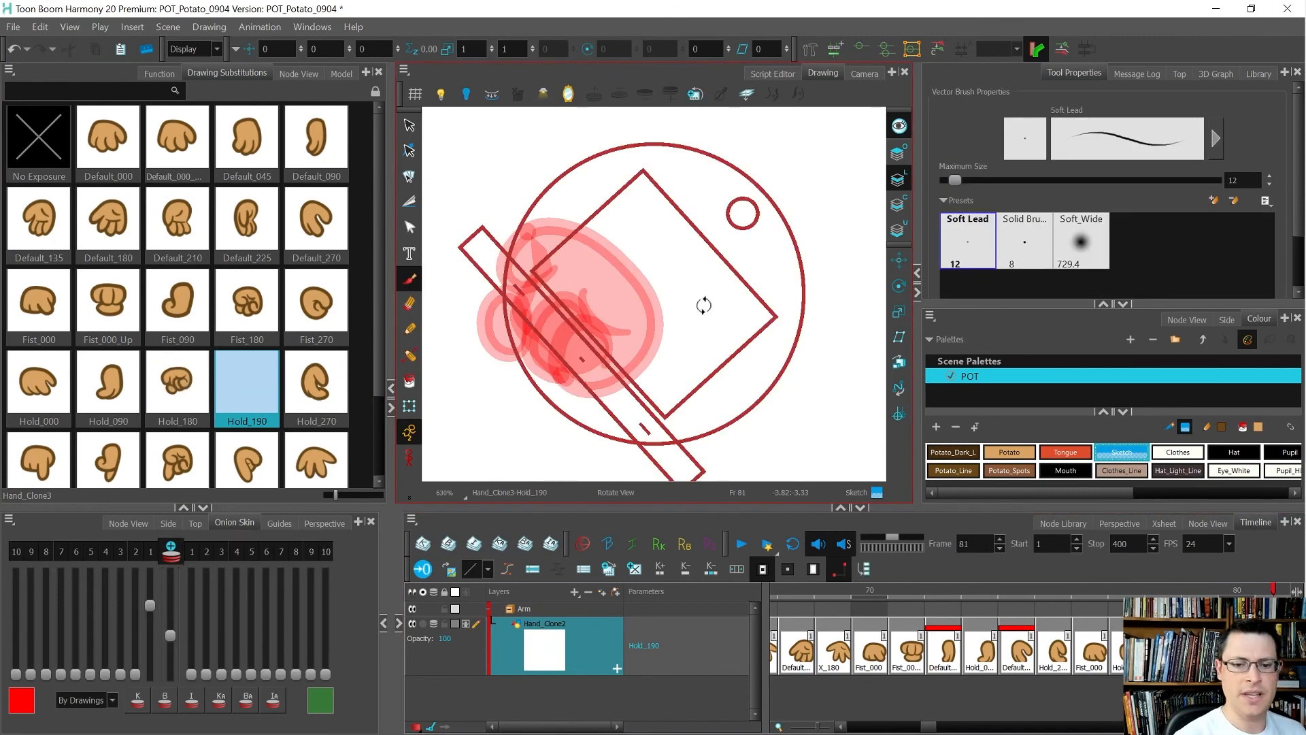
left_click_drag(703, 303, 696, 319)
left_click_drag(639, 364, 674, 334)
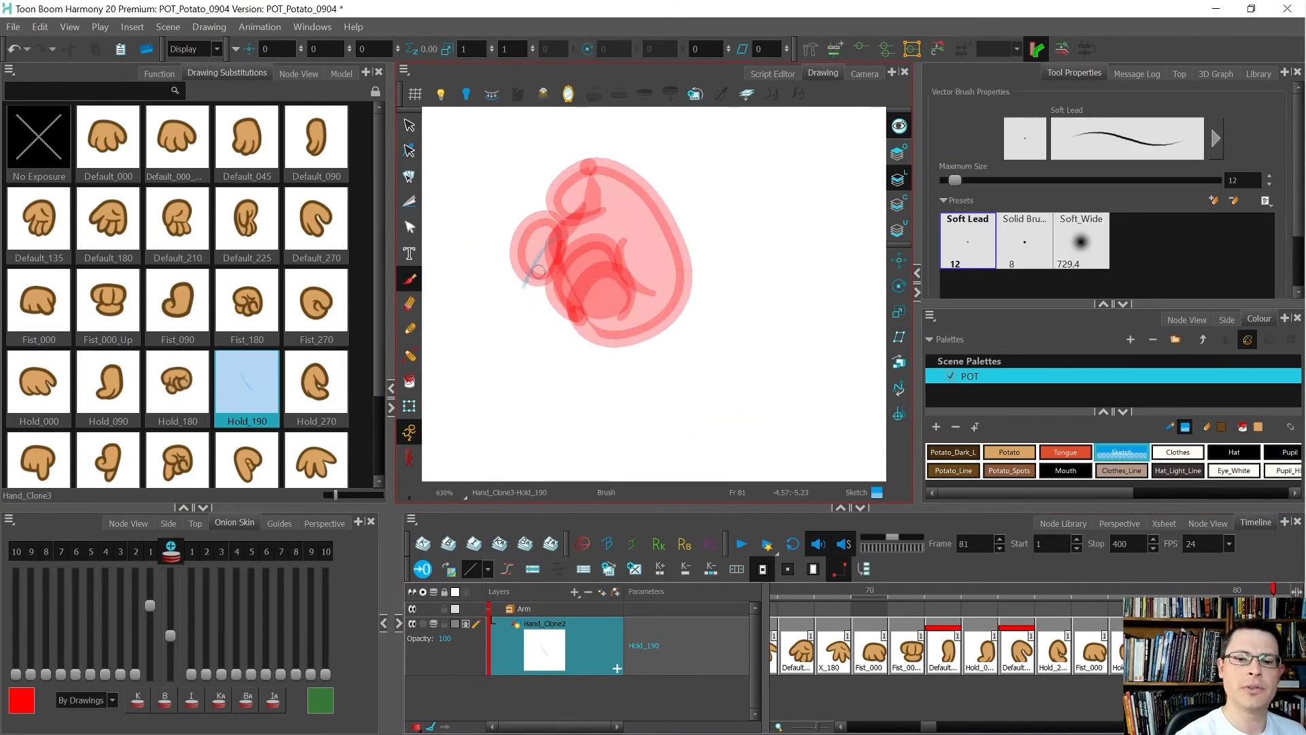
key("ctrl+z")
mouse_move(570, 230)
left_mouse_down()
mouse_move(516, 298)
mouse_move(560, 242)
mouse_move(520, 274)
mouse_move(547, 299)
left_mouse_up()
mouse_move(559, 230)
left_mouse_down()
mouse_move(554, 287)
mouse_move(524, 255)
mouse_move(571, 249)
left_mouse_up()
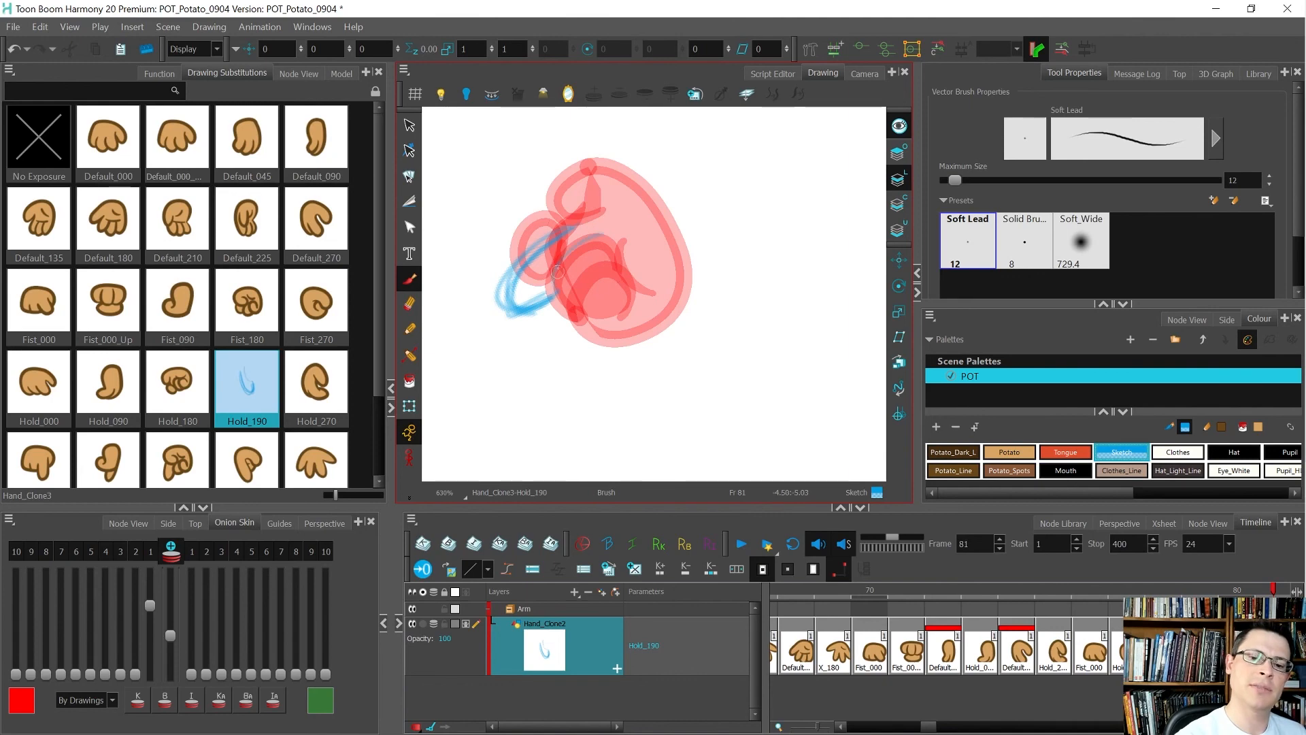
Sketch the curled fingers and remaining hand outline of Hold_190, turn off the onion skin and compare with Hold_180.
left_click_drag(602, 285, 627, 316)
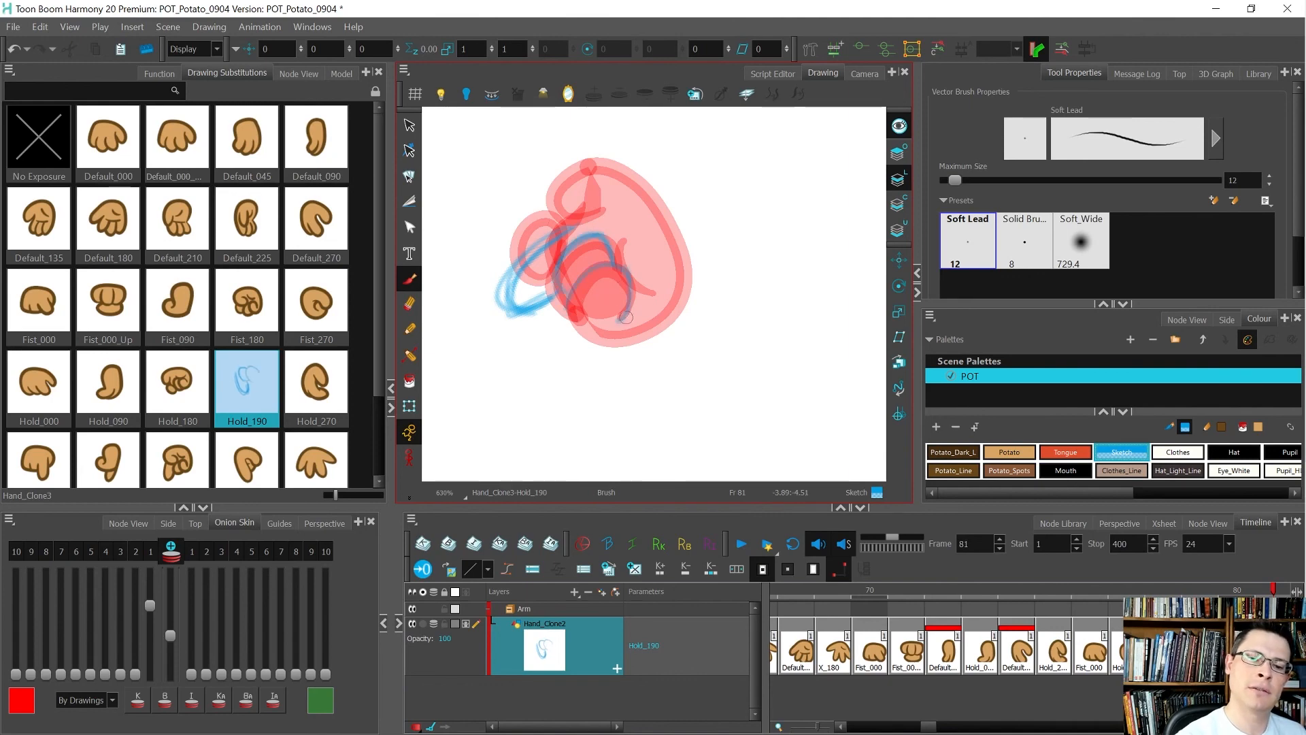
mouse_move(721, 204)
left_mouse_down()
mouse_move(786, 280)
mouse_move(738, 406)
mouse_move(774, 227)
mouse_move(761, 163)
mouse_move(743, 229)
mouse_move(724, 223)
mouse_move(724, 189)
mouse_move(772, 230)
mouse_move(776, 175)
mouse_move(775, 244)
mouse_move(724, 305)
mouse_move(767, 240)
mouse_move(690, 314)
mouse_move(761, 252)
mouse_move(670, 258)
mouse_move(705, 274)
left_mouse_up()
left_click_drag(613, 289, 684, 324)
mouse_move(607, 277)
left_mouse_down()
mouse_move(613, 293)
mouse_move(735, 294)
left_mouse_up()
left_click_drag(683, 327, 742, 291)
key("alt+o")
key("comma")
key("comma")
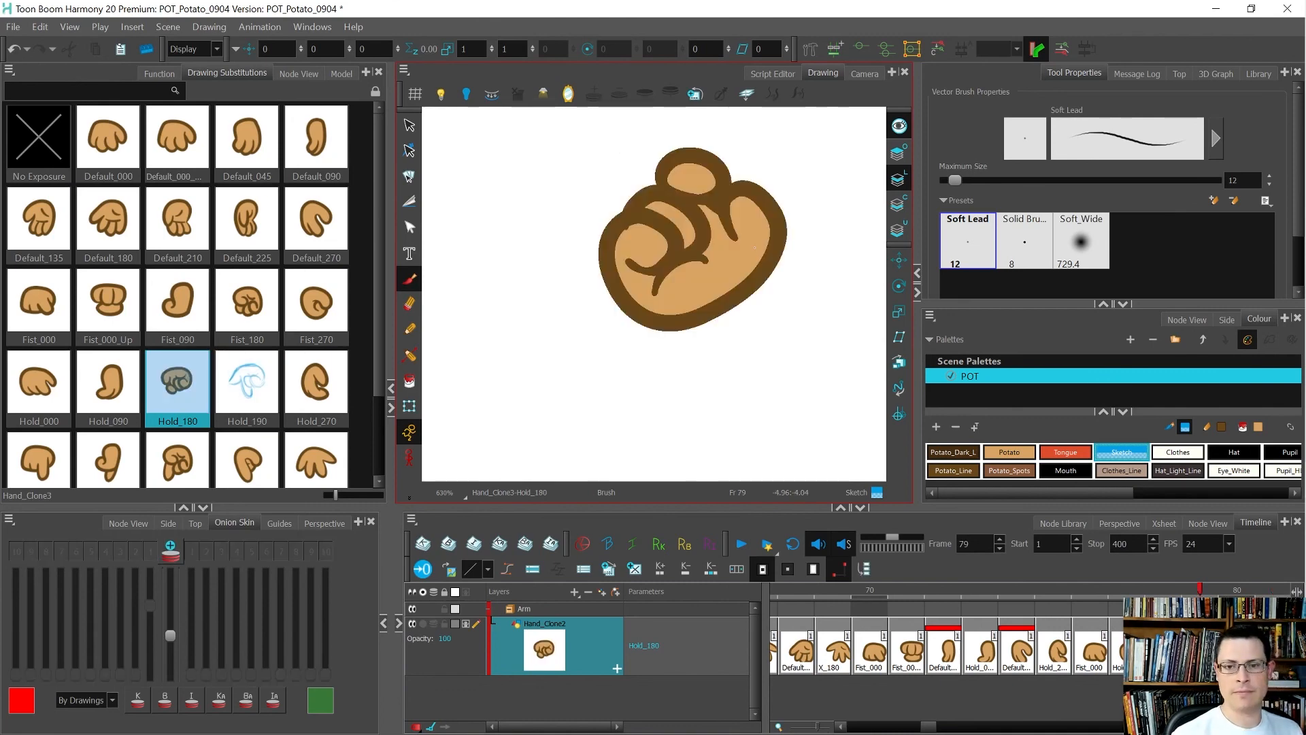
Flip back and forth between Hold_180 and Hold_190 to compare the rough sketch with the finished hand.
key("period")
key("comma")
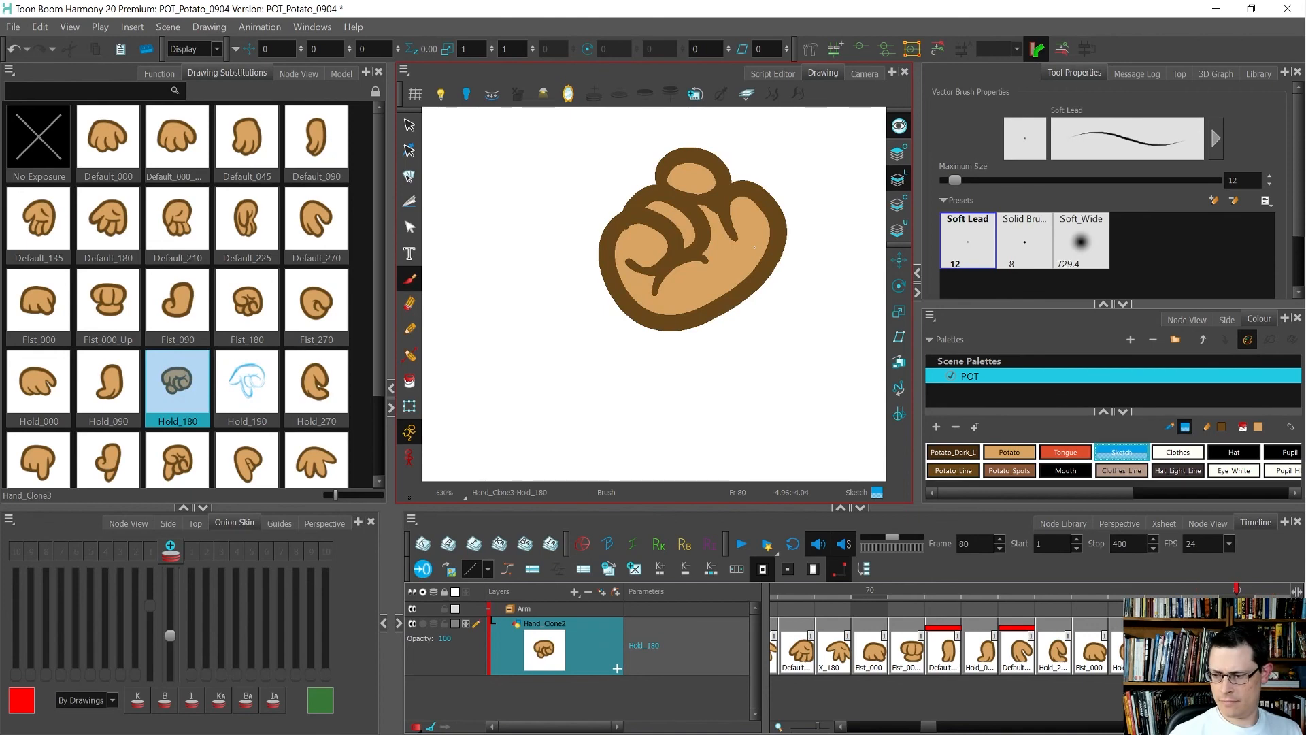
key("period")
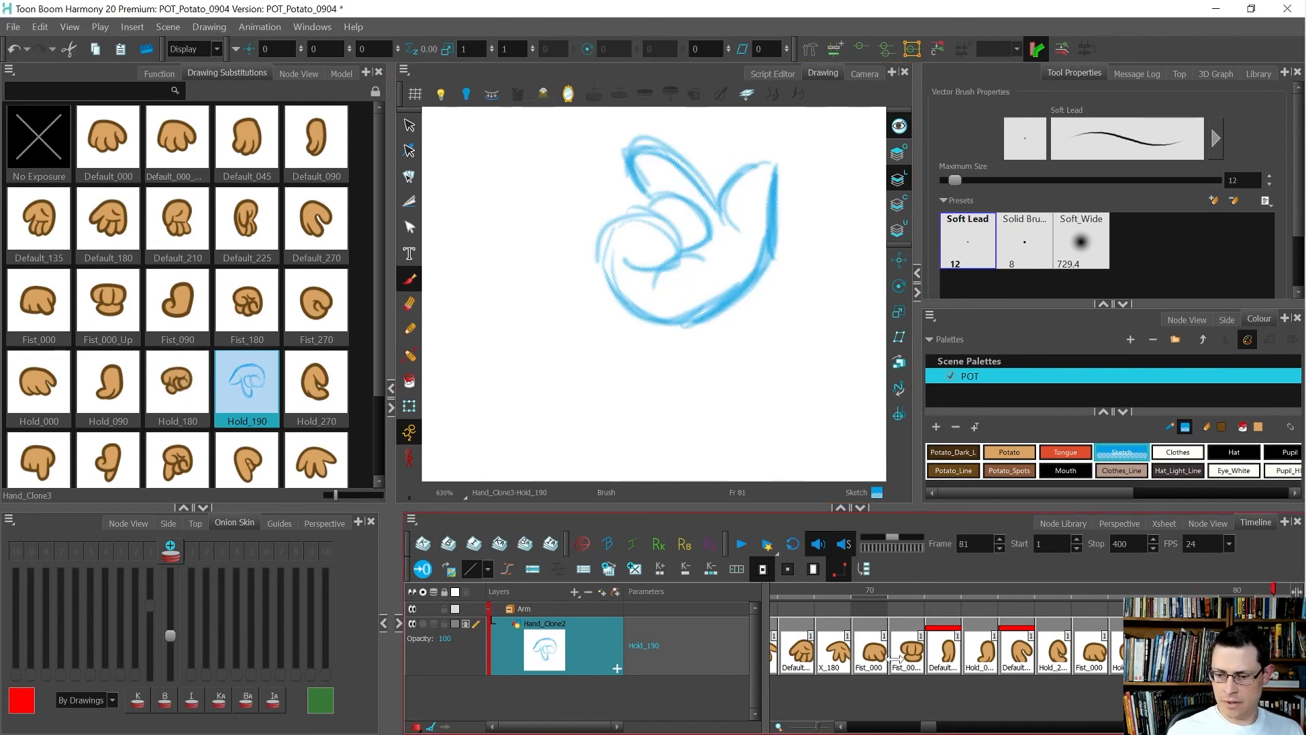
key("1")
key("comma")
key("comma")
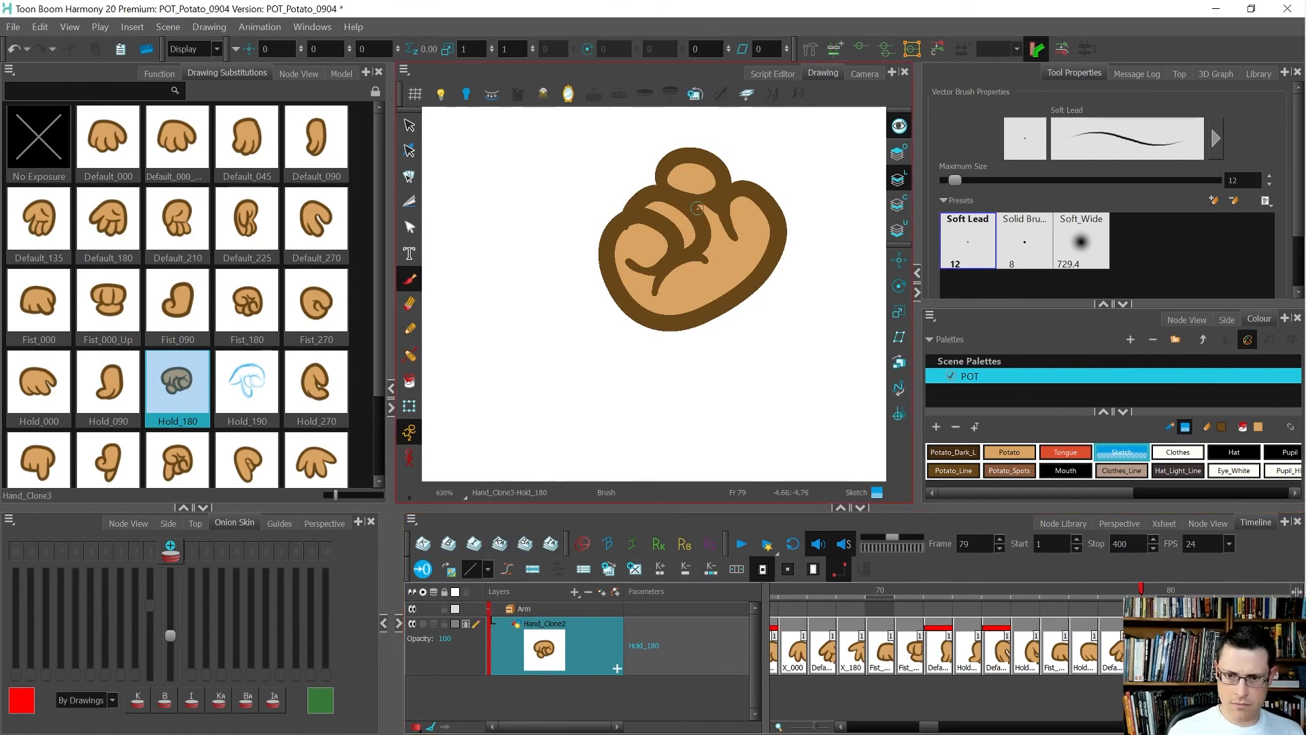
key("comma")
key("period")
key("period")
key("period")
key("comma")
key("comma")
key("period")
key("period")
key("1")
key("comma")
key("period")
key("comma")
key("period")
key("2")
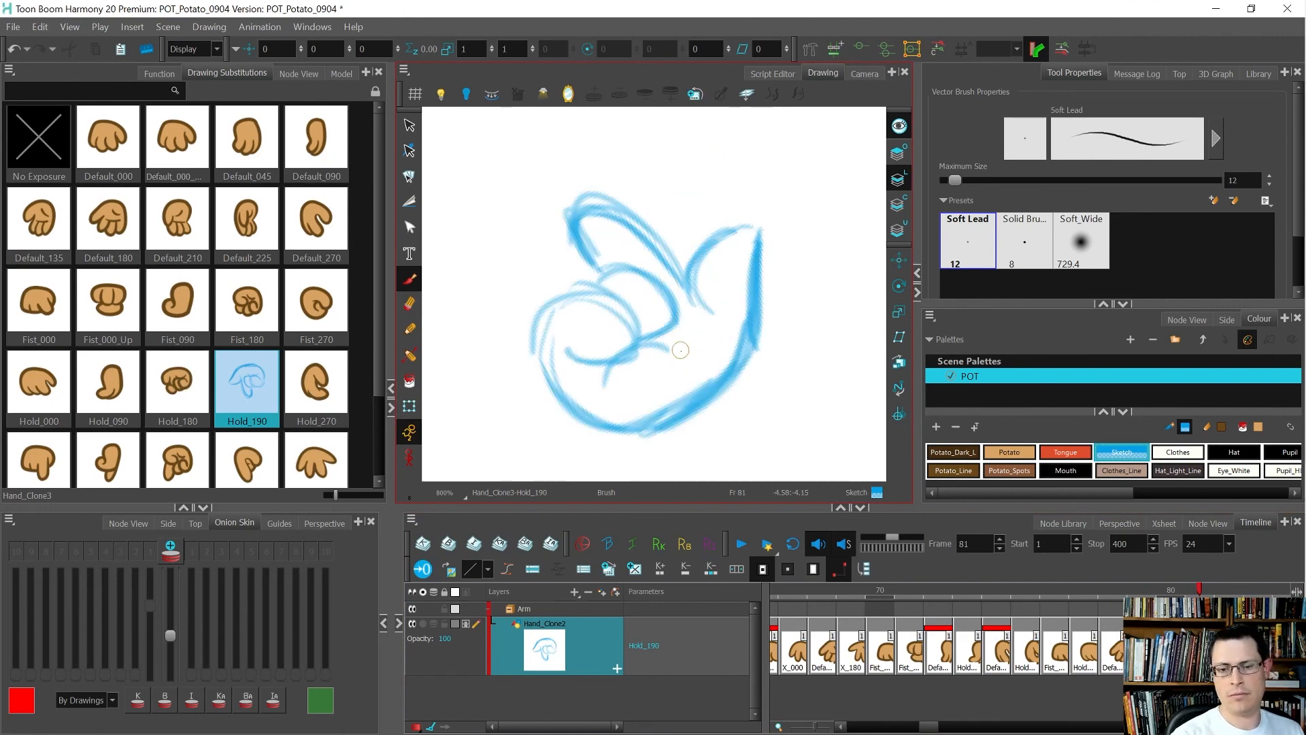
Trim the stray line end poking into the lower curled finger of Hold_180 with the Cutter tool.
key("comma")
key("comma")
key("alt+t")
scroll(575, 327, "up", 3)
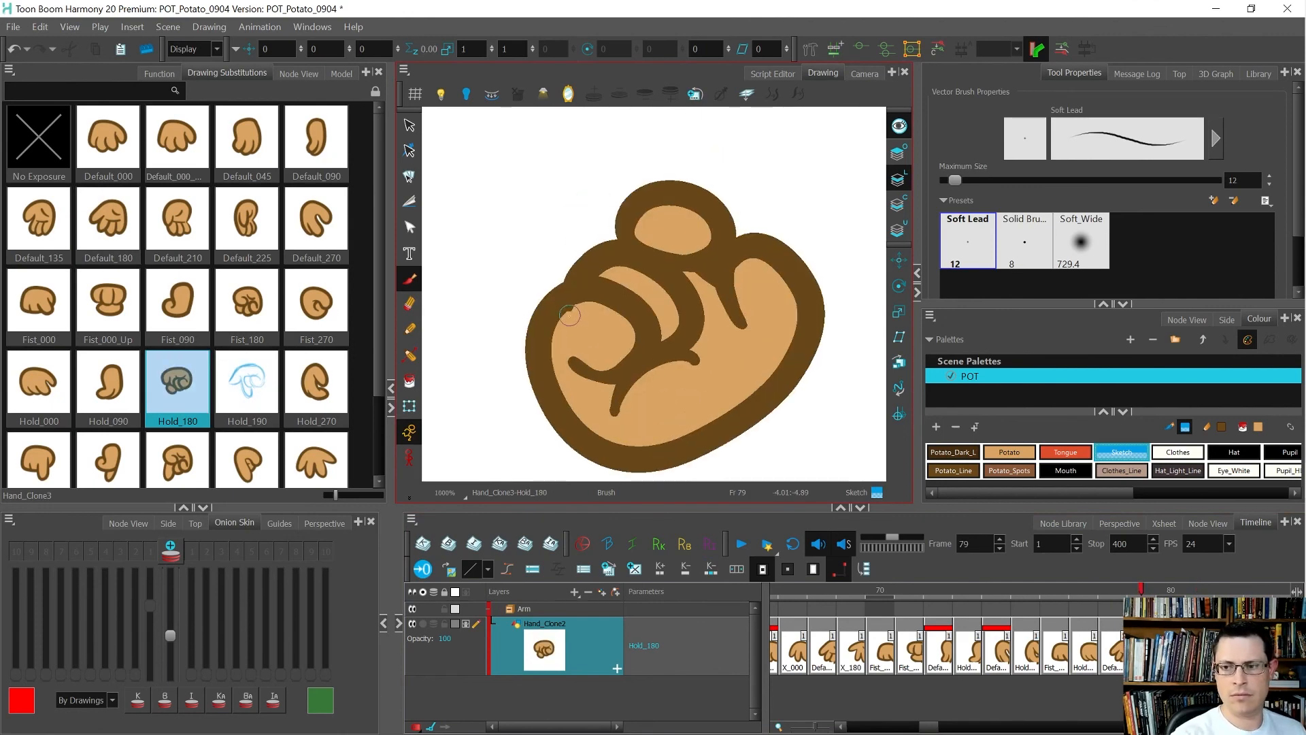
key("alt+b")
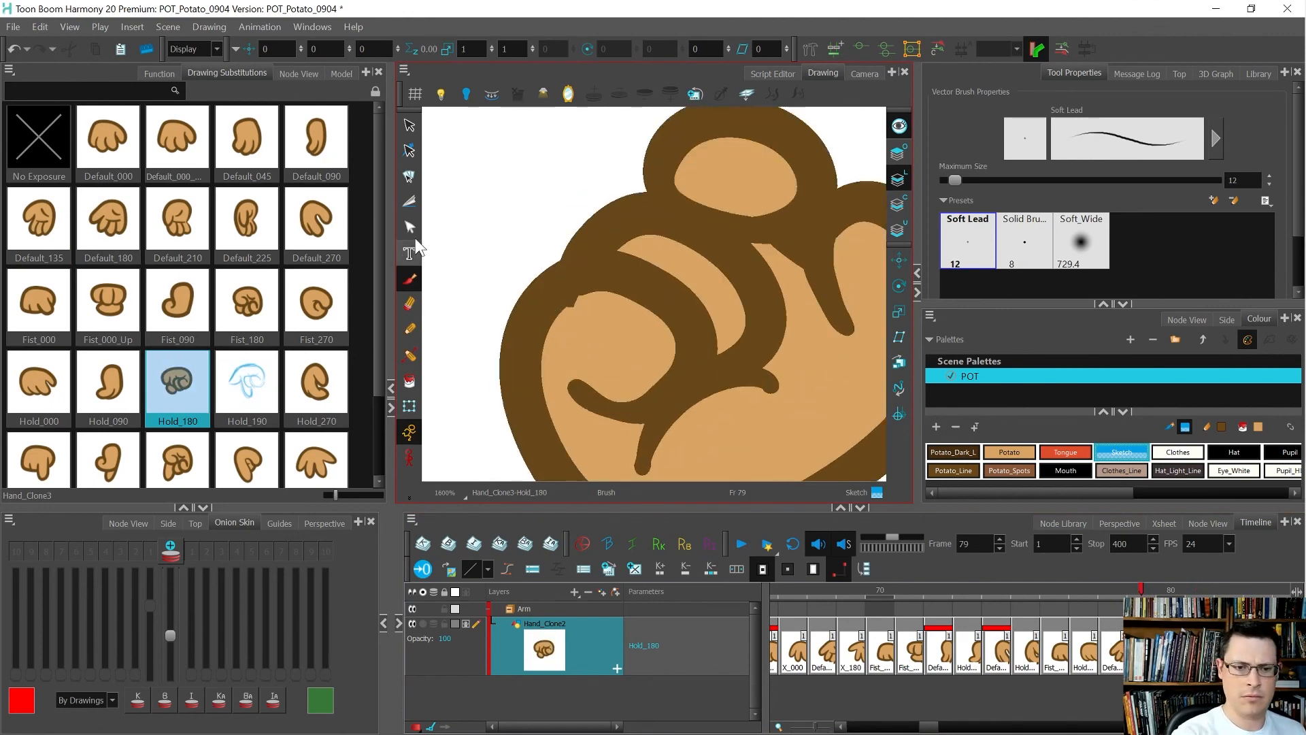
left_click(410, 201)
left_click_drag(683, 269, 569, 297)
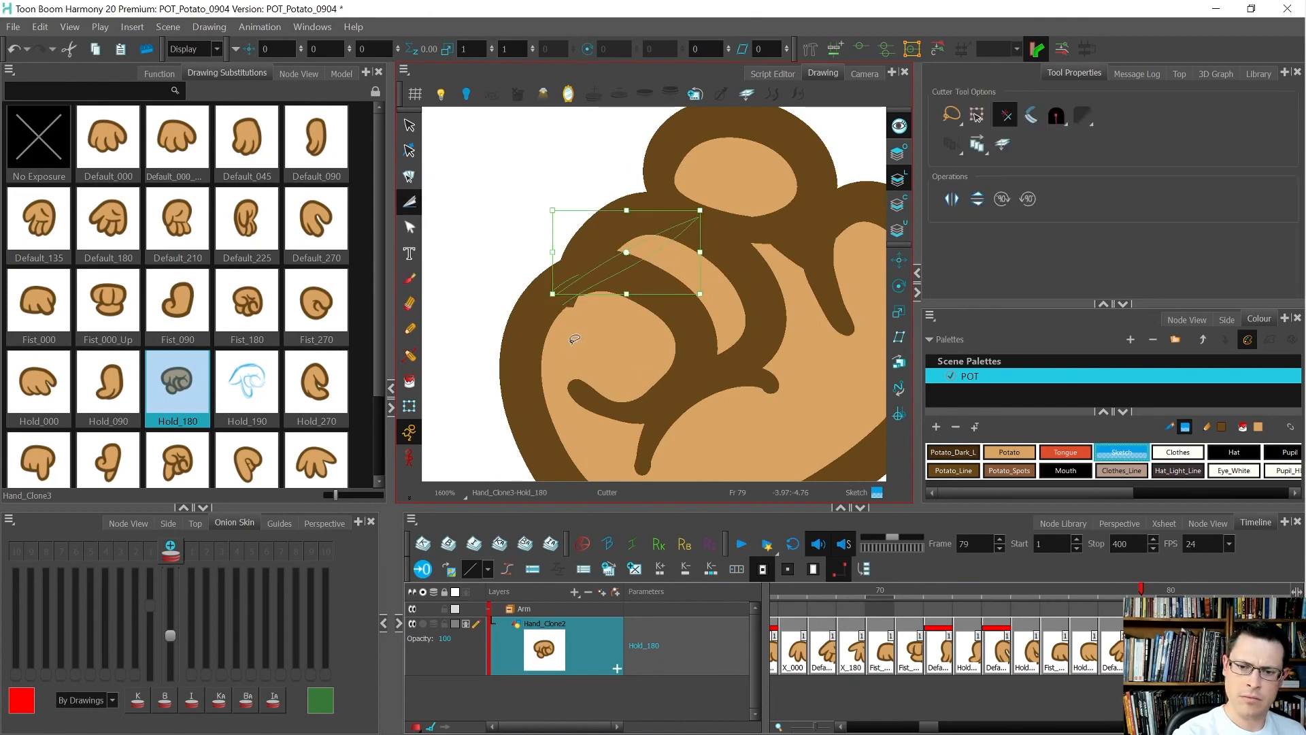
key("Delete")
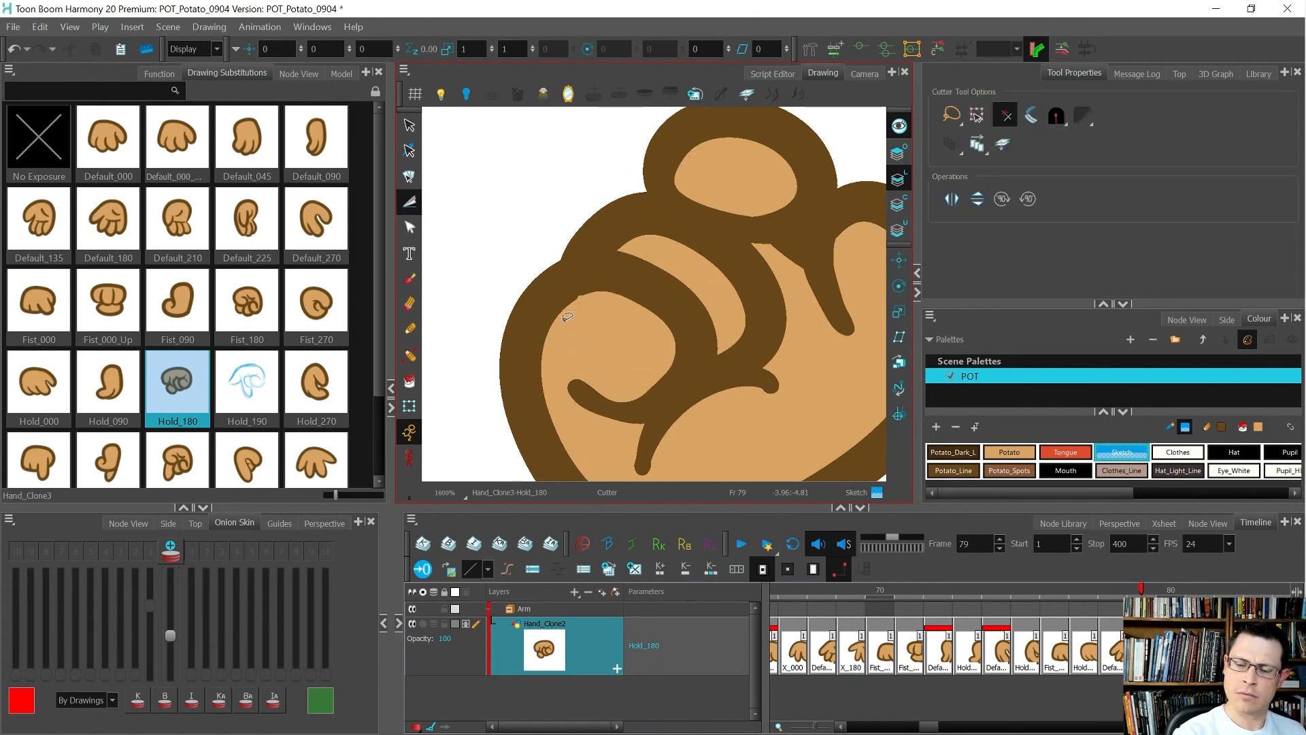
scroll(575, 337, "down", 5)
scroll(613, 359, "down", 1)
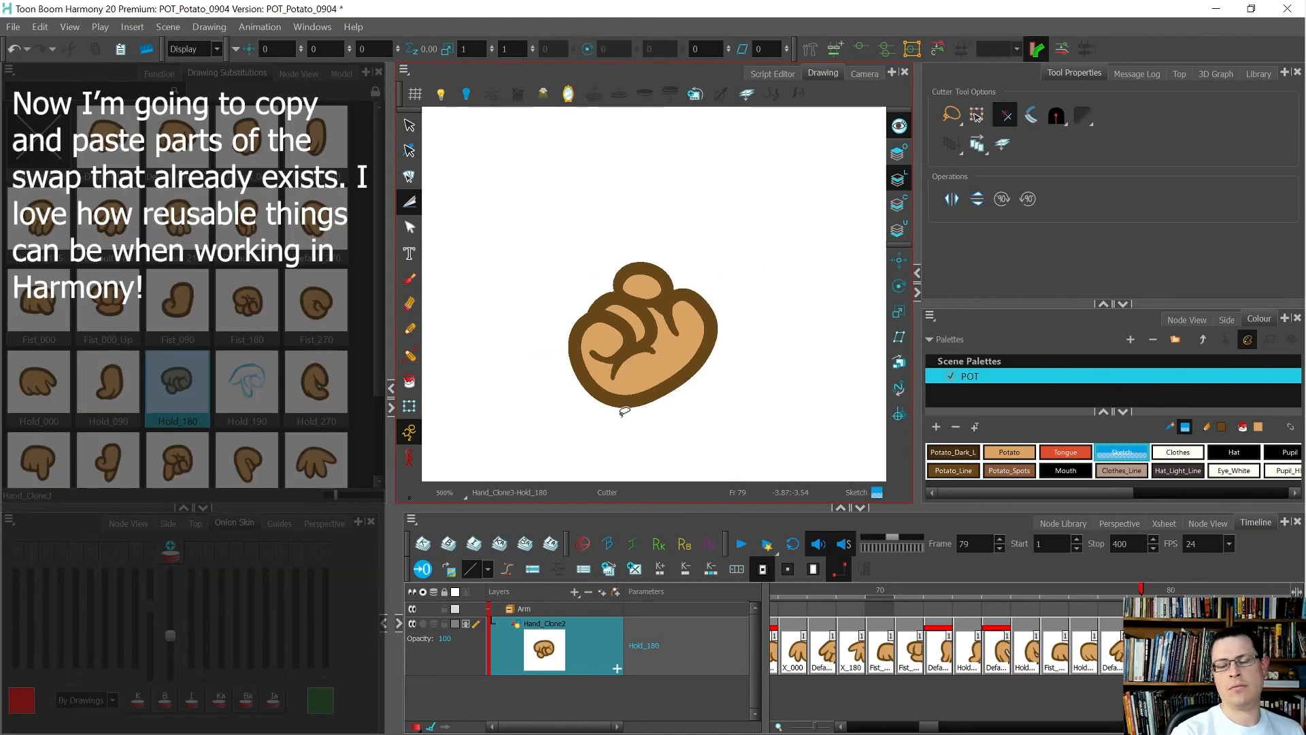
Copy the Line Art palm outline and creases from Hold_180 and paste them into Hold_190.
key("alt+s")
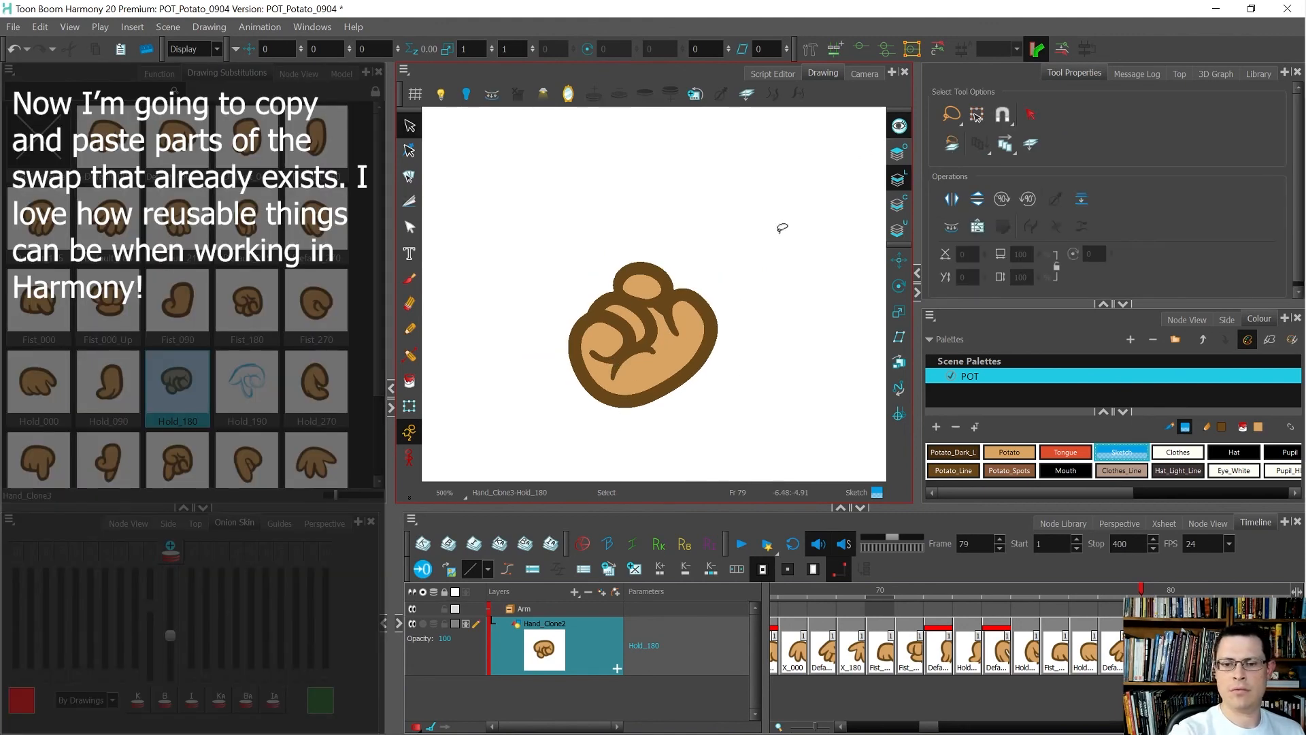
left_click(899, 125)
mouse_move(722, 379)
left_mouse_down()
mouse_move(548, 343)
mouse_move(689, 383)
left_mouse_up()
key("period")
key("period")
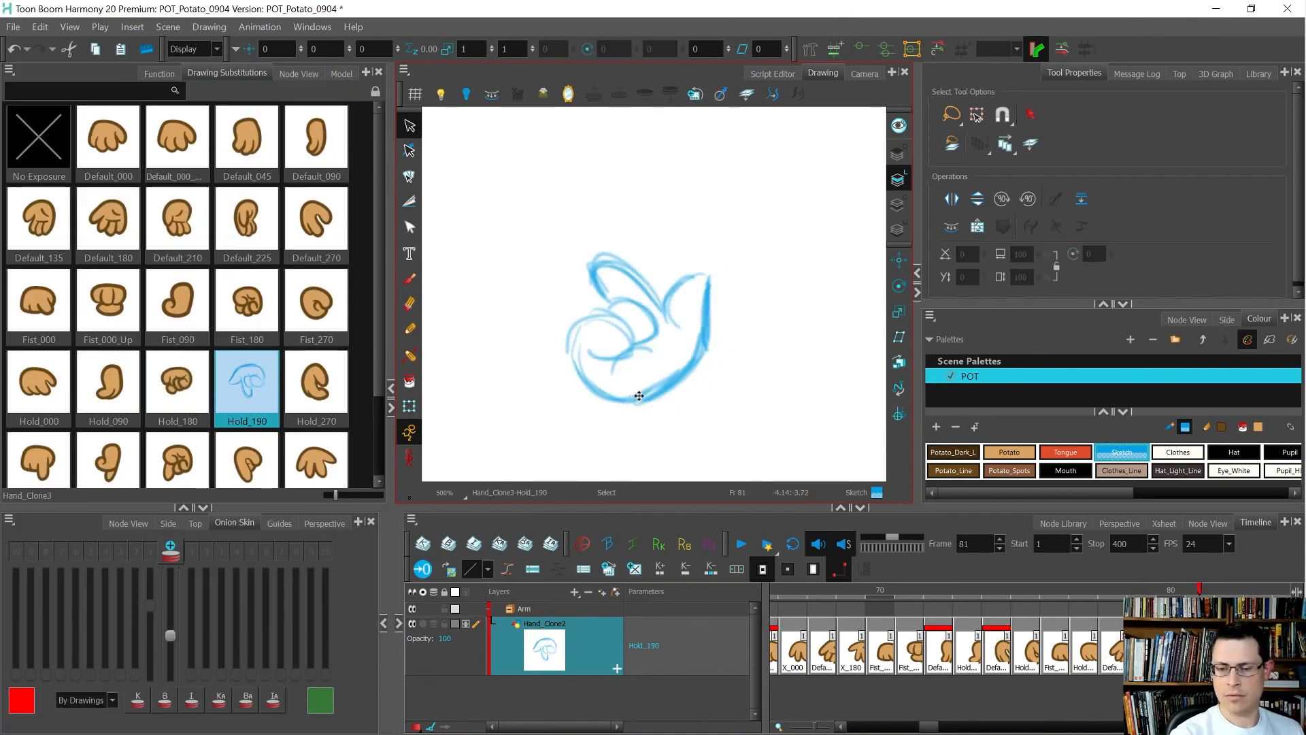
key("ctrl+v")
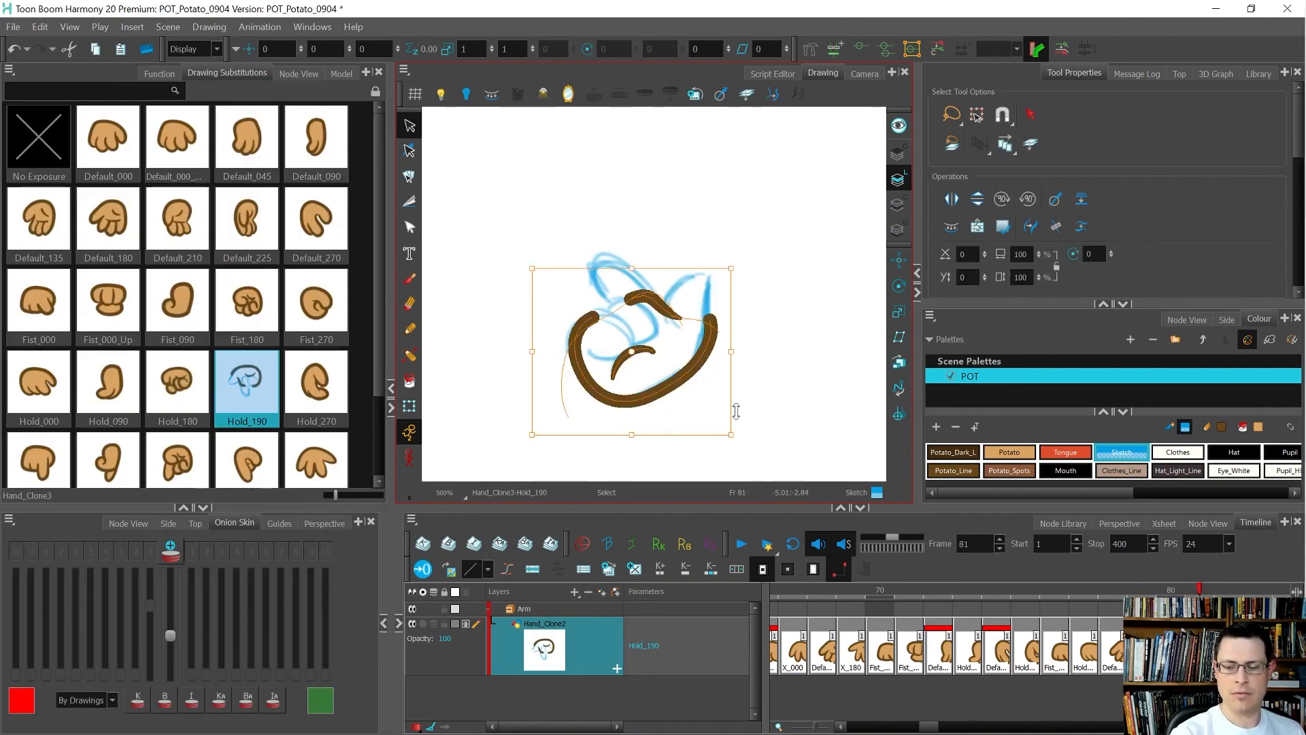
Move the blue rough sketch of Hold_190 from Line Art to Colour Art and return to Line Art.
key("ctrl+shift+a")
key("ctrl+x")
left_click(900, 207)
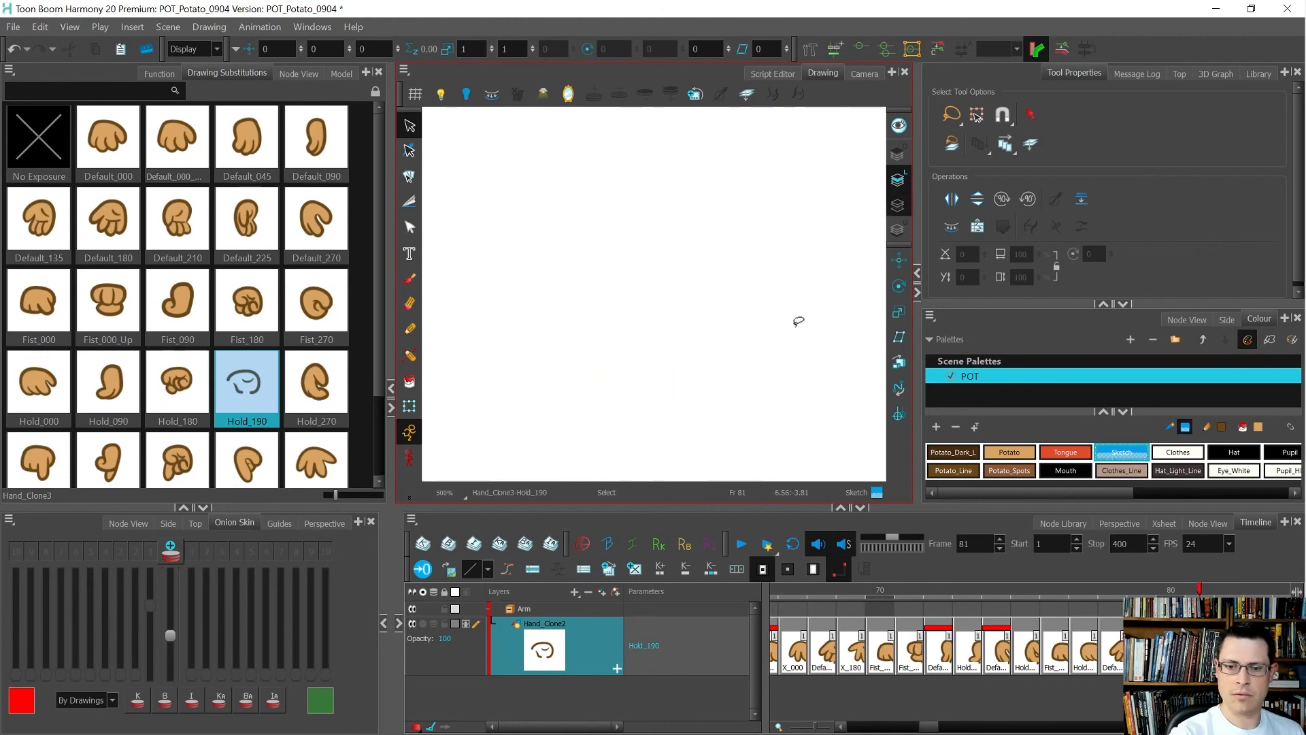
key("ctrl+v")
left_click(898, 180)
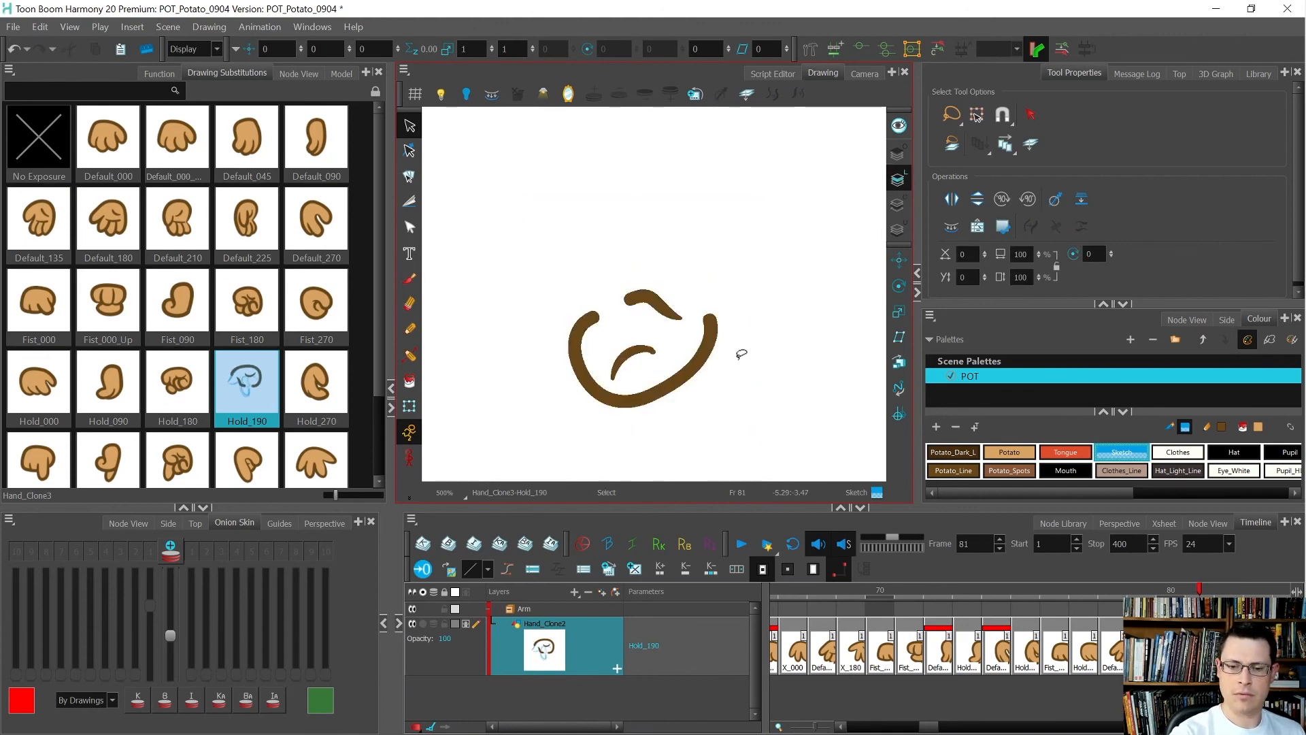
Copy the two curled fingers from the Overlay Art of Hold_180 into Hold_190 and display all art layers together.
key("comma")
key("comma")
left_click(900, 155)
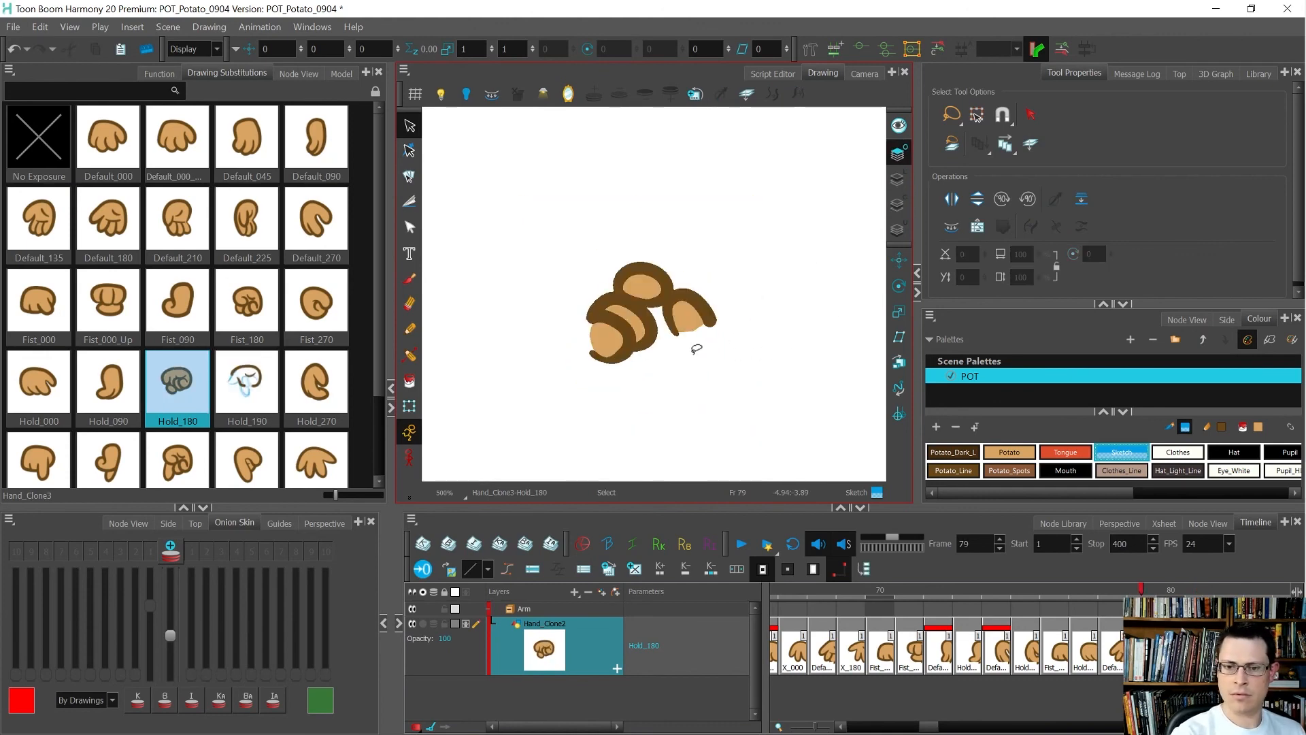
left_click(643, 364)
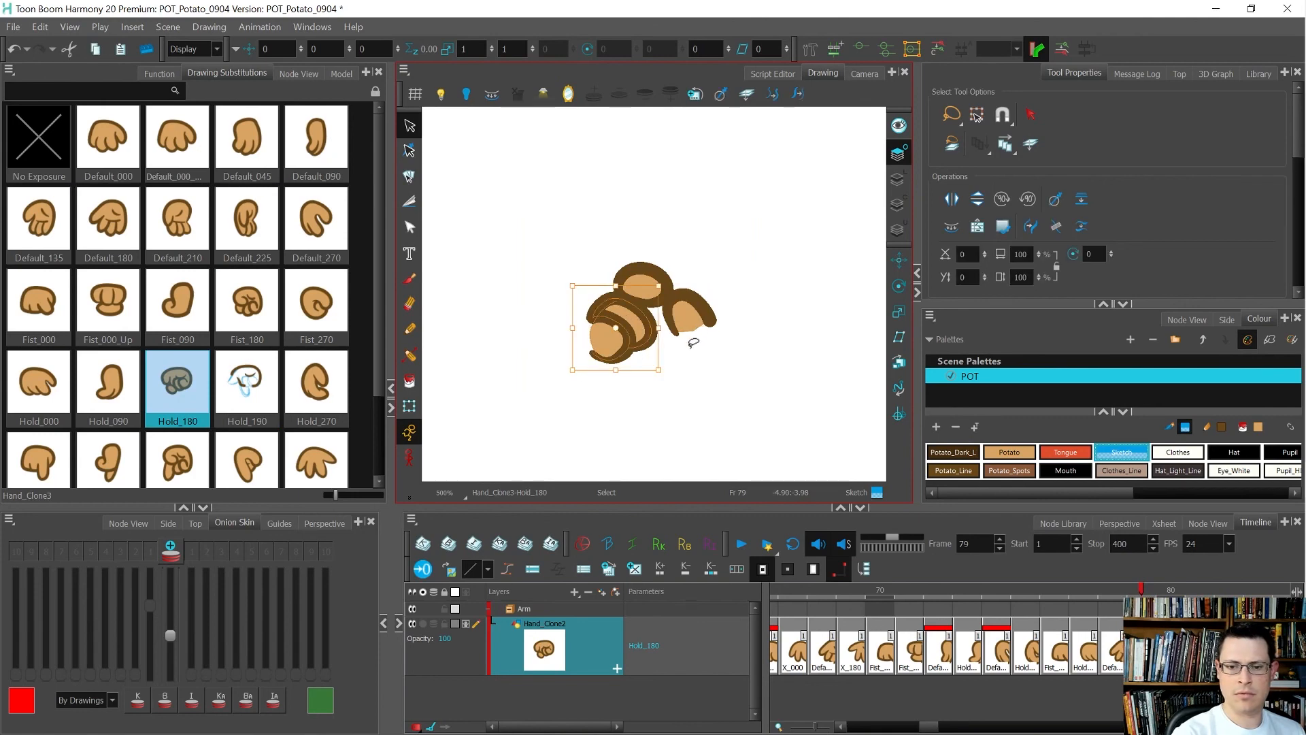
key("period")
key("period")
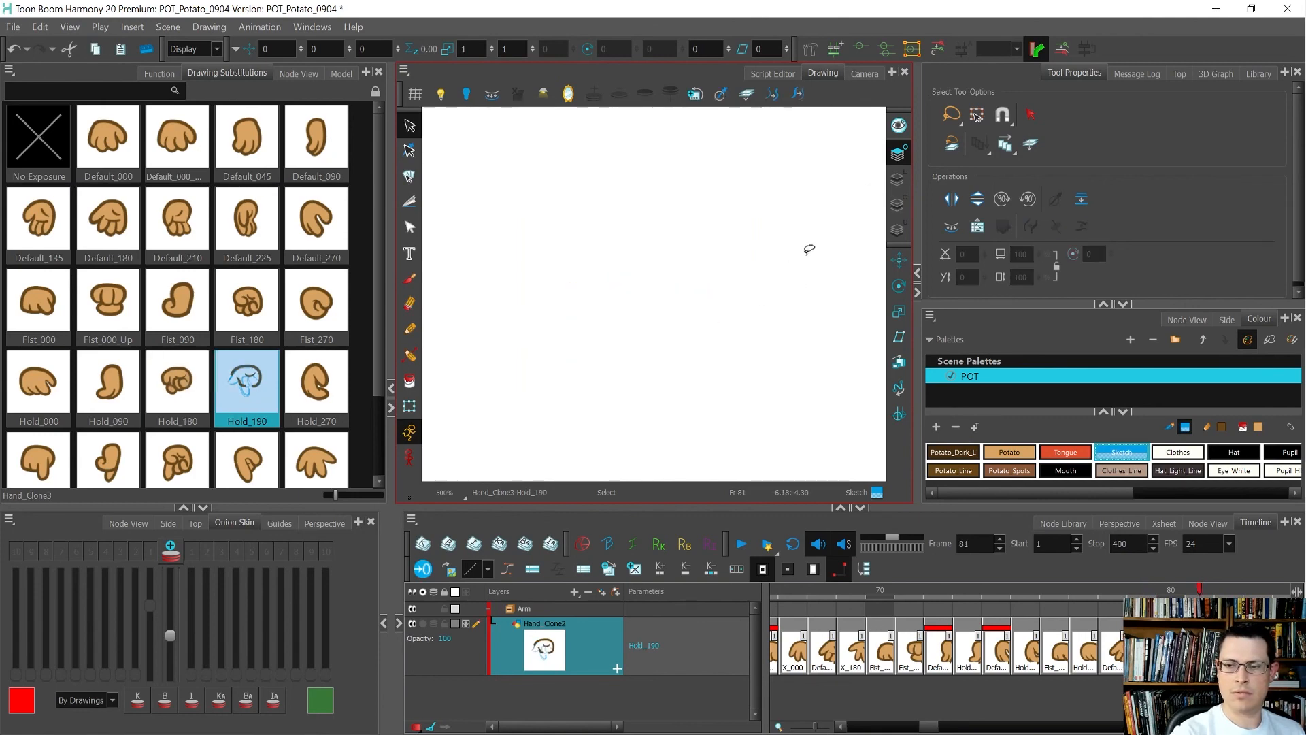
left_click(898, 179)
left_click(767, 396)
mouse_move(767, 382)
left_mouse_down()
mouse_move(801, 353)
mouse_move(796, 196)
mouse_move(823, 170)
left_mouse_up()
left_click(898, 127)
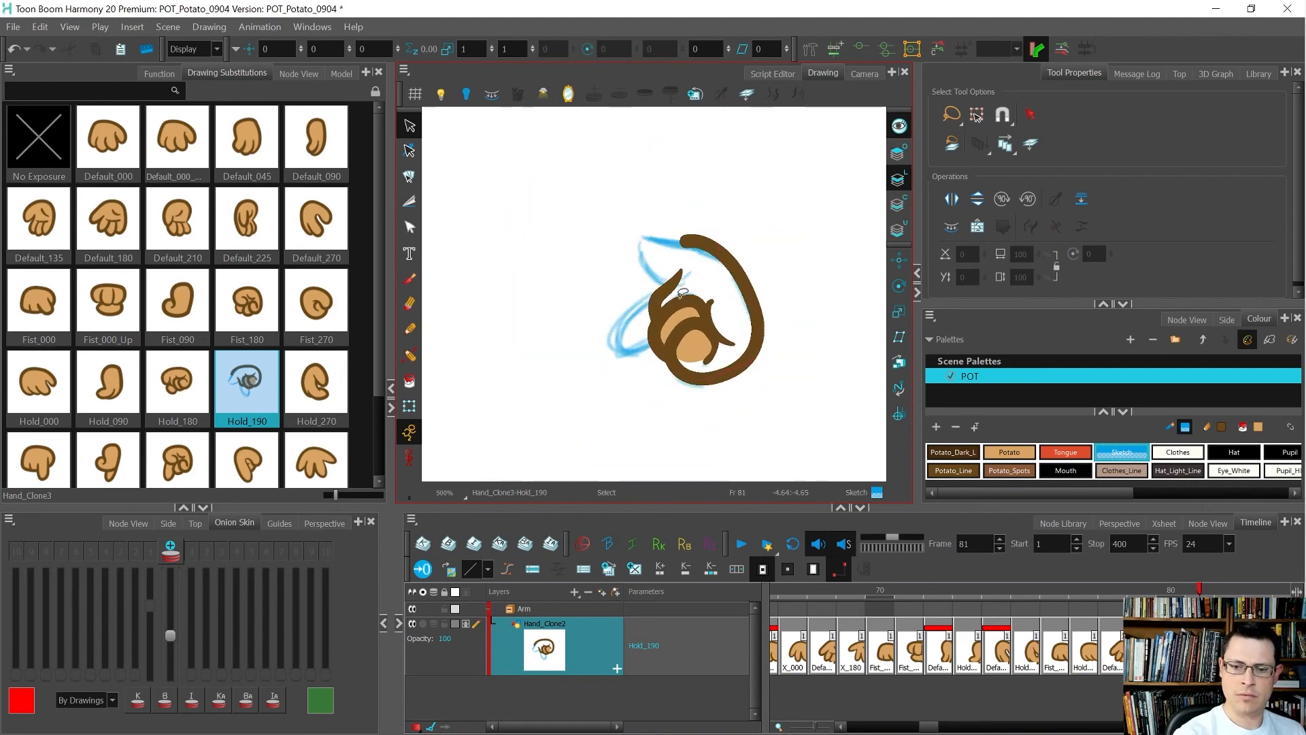
Delete the pasted crease beside the curled fingers and pencil the extended finger and thumb outline in Potato_Line over the sketch.
left_click(409, 329)
scroll(665, 307, "up", 2)
key("alt+s")
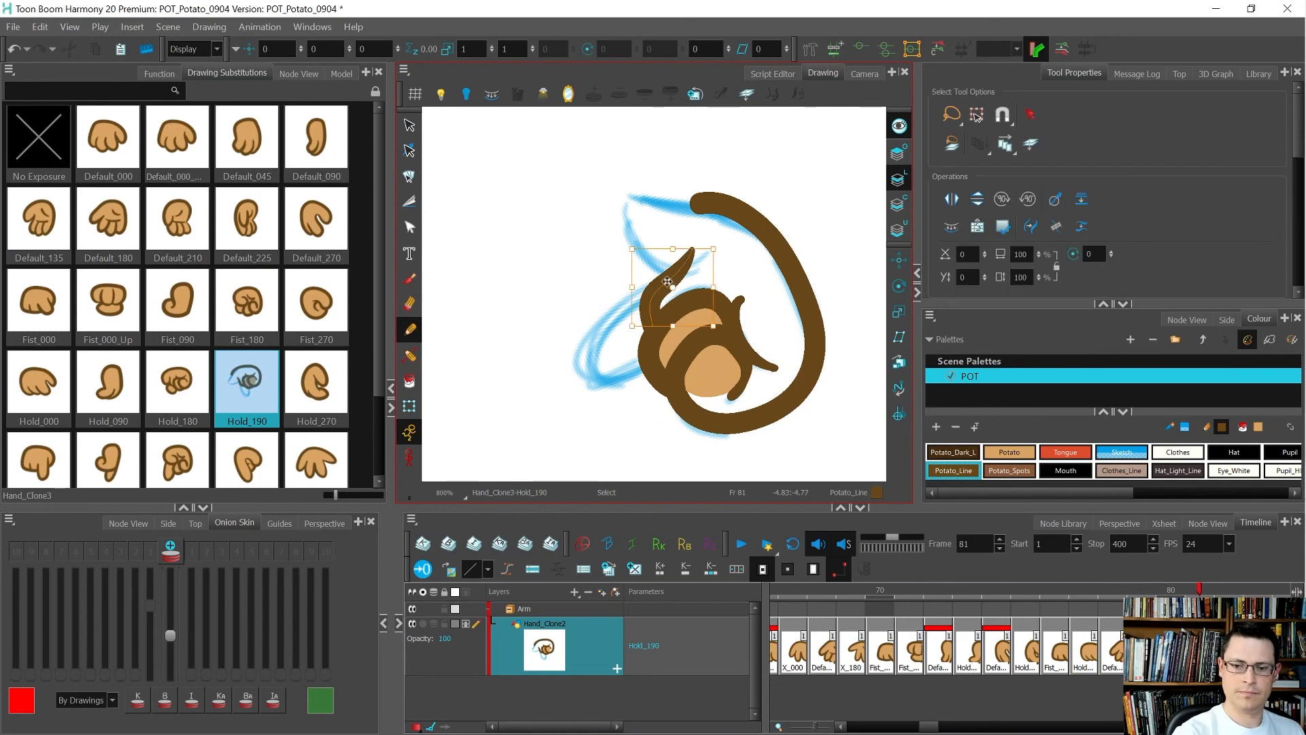
left_click(409, 330)
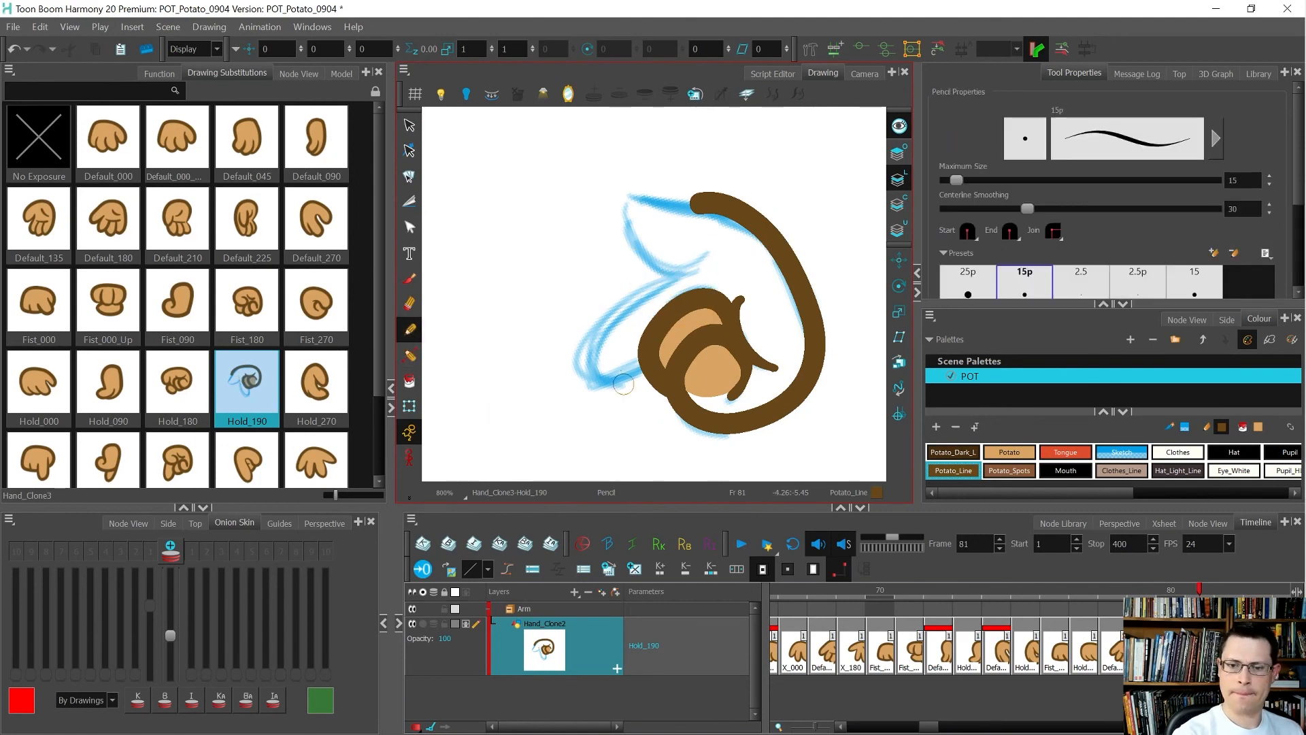
mouse_move(692, 271)
left_mouse_down()
mouse_move(620, 310)
mouse_move(580, 362)
left_mouse_up()
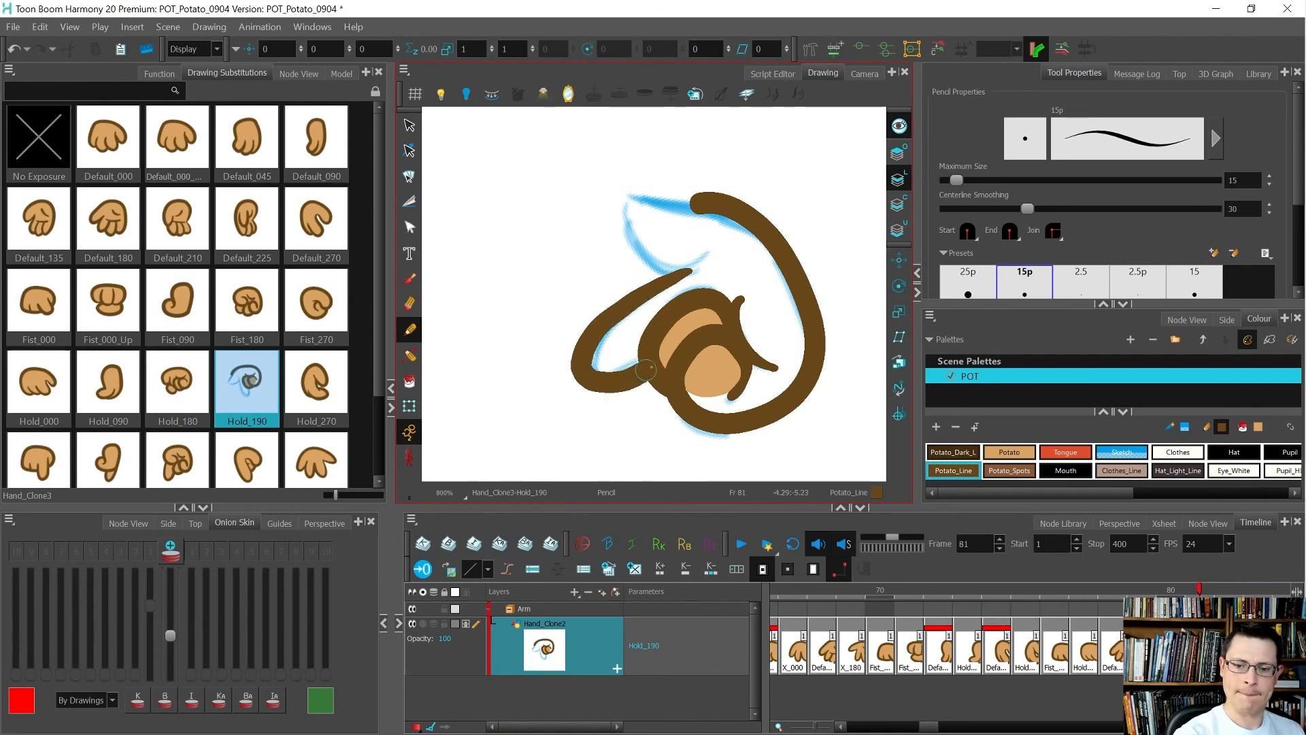
mouse_move(780, 254)
left_mouse_down()
mouse_move(822, 353)
mouse_move(658, 361)
mouse_move(691, 279)
mouse_move(746, 297)
mouse_move(718, 385)
left_mouse_up()
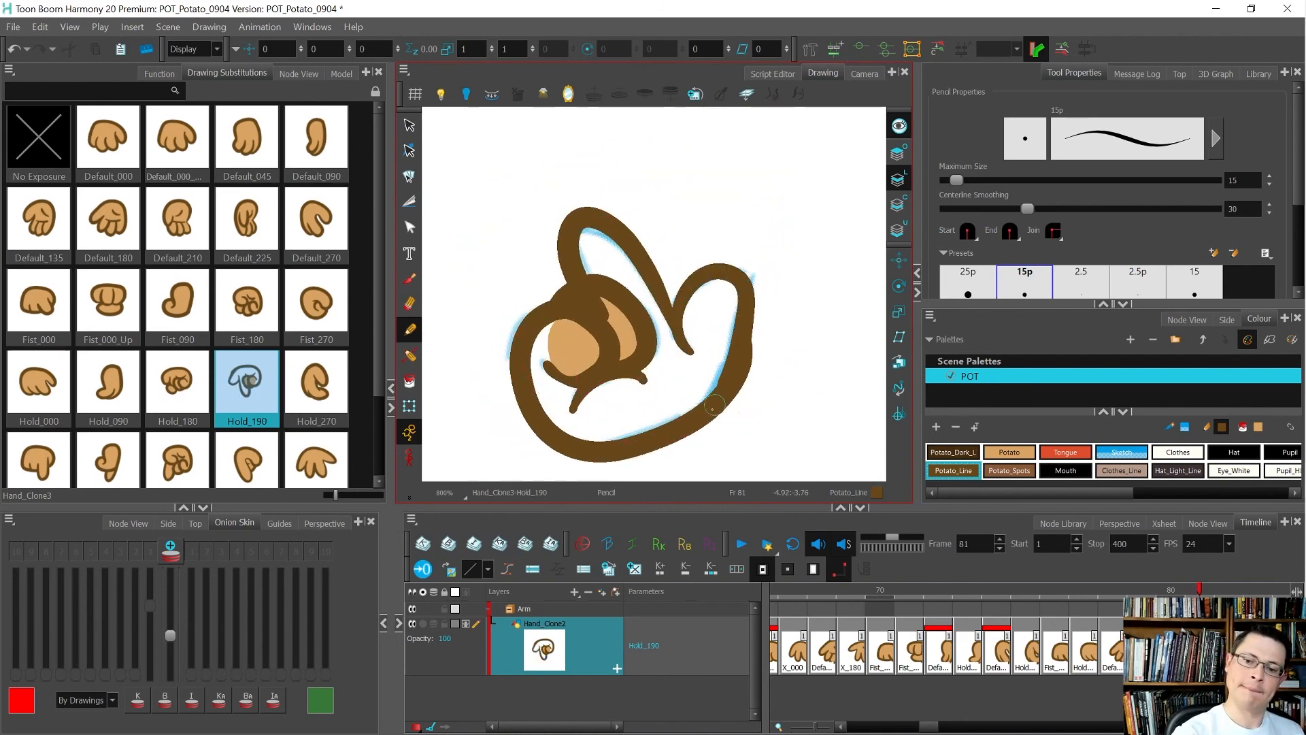
Smooth the outer edge of Hold_190 where the new thumb line meets the pasted palm outline.
key("alt+q")
left_click(737, 353)
key("alt+s")
key("ctrl+a")
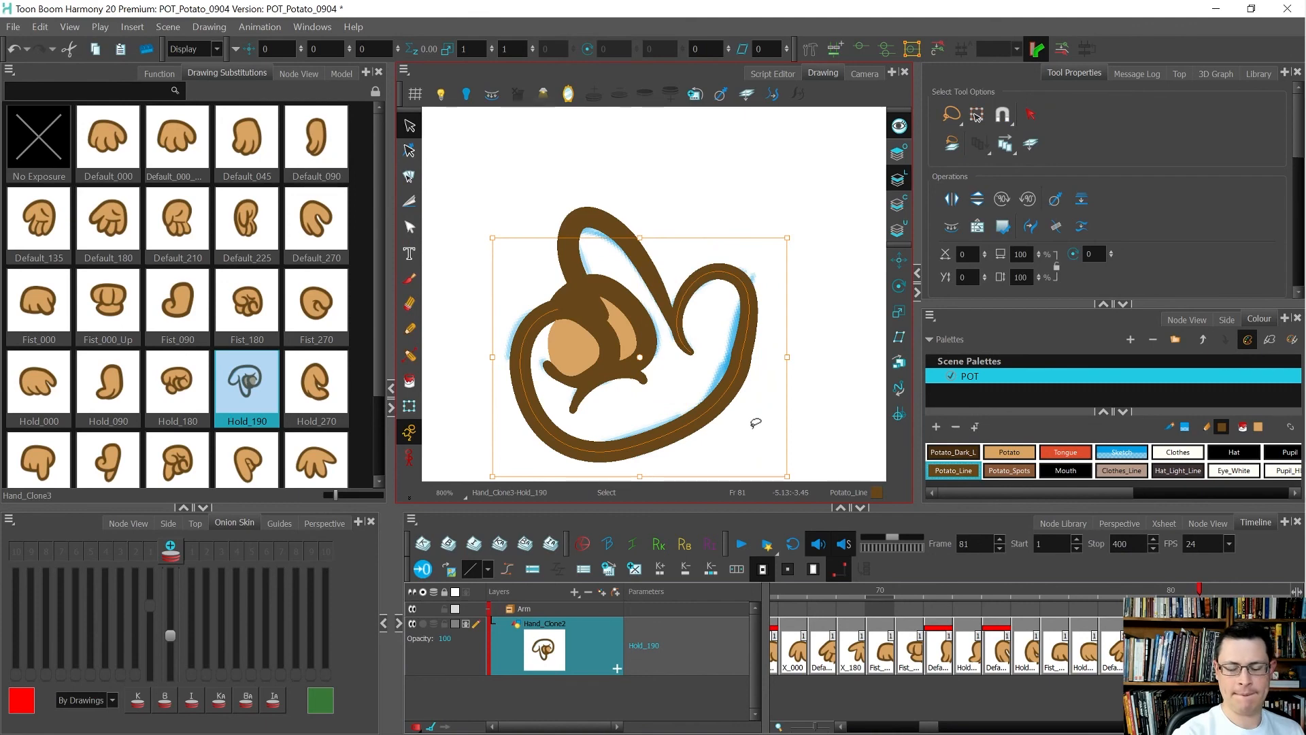
left_click(810, 424)
left_click(602, 299)
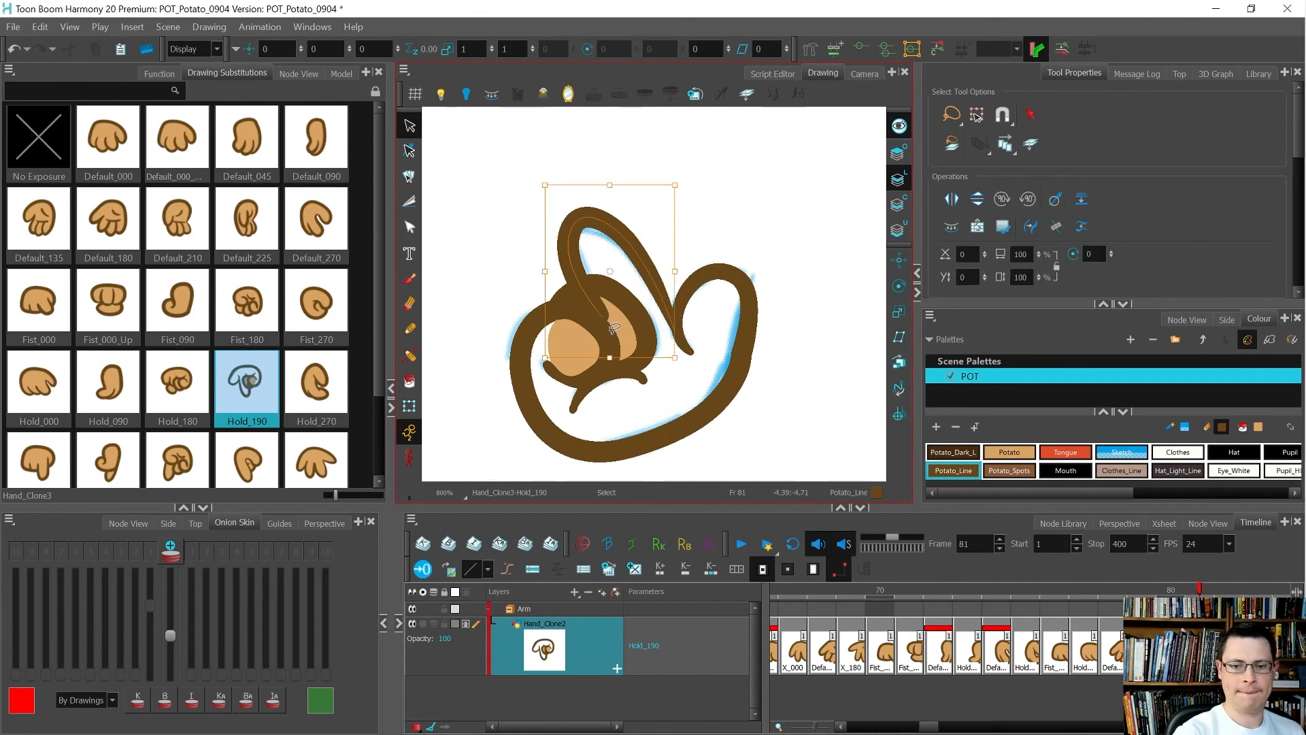
left_click(670, 394)
left_click(625, 323)
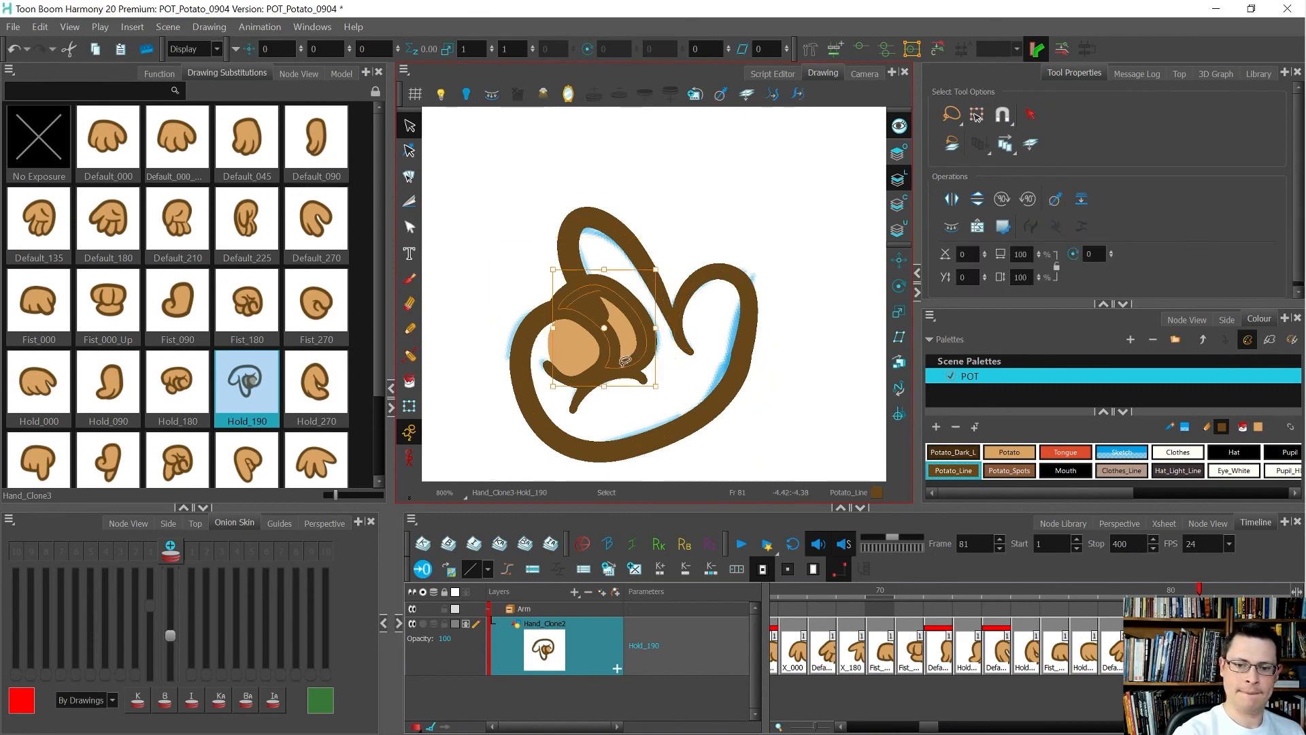
left_click(587, 360, "shift")
key("Delete")
left_click(898, 204)
key("ctrl+z")
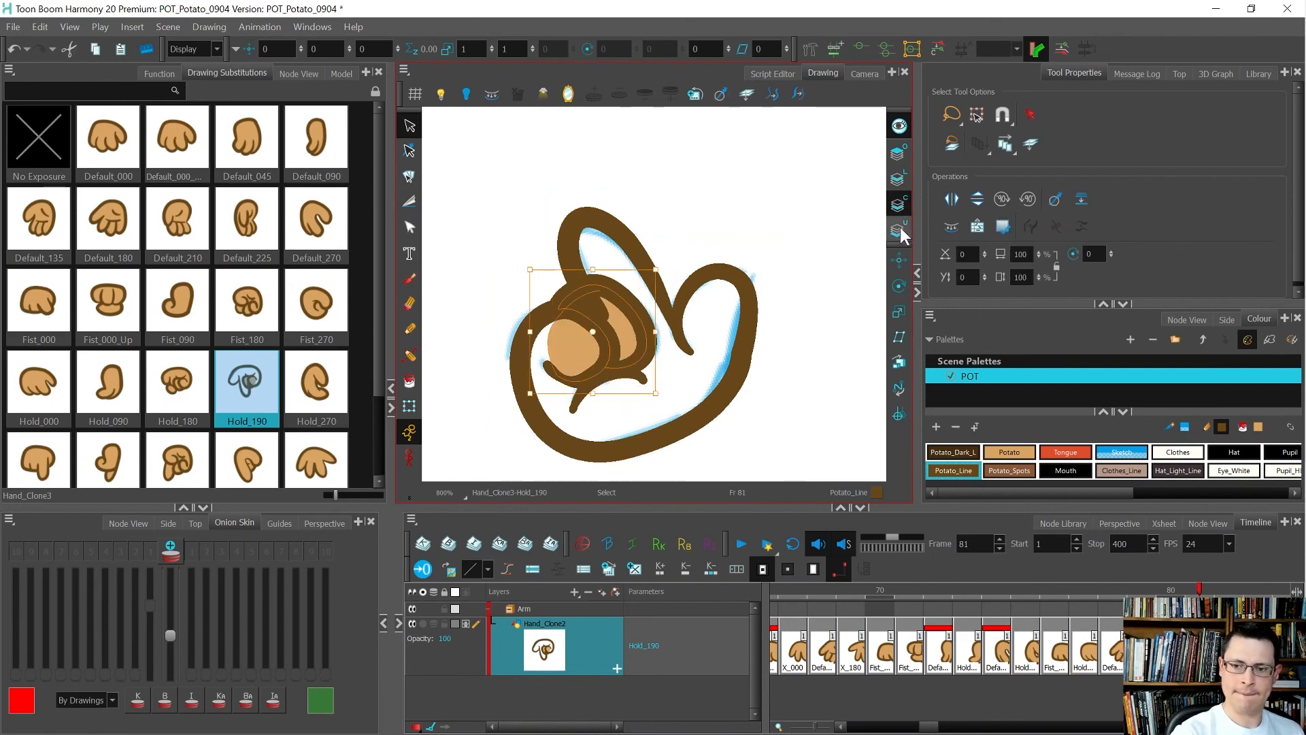
left_click(784, 381)
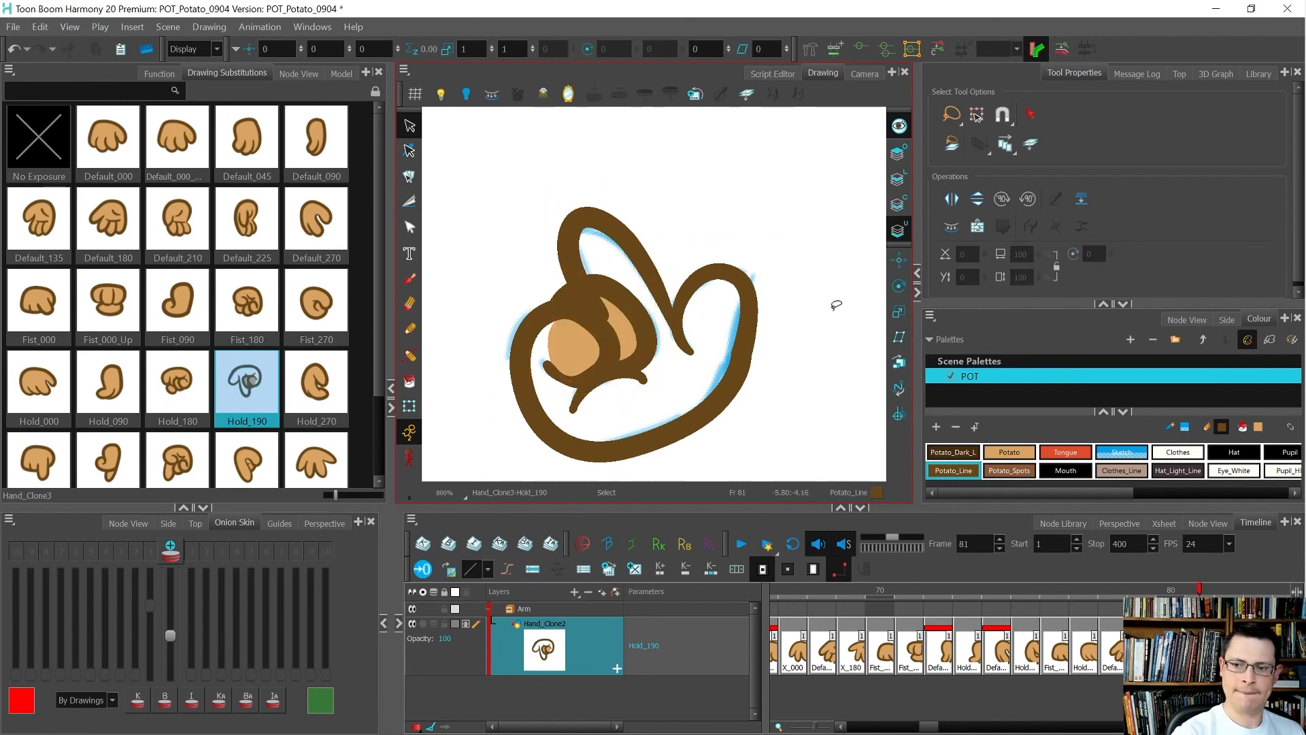
Delete the blue Sketch lines from the Colour Art layer of Hold_190.
left_click(899, 205)
left_click(1120, 454)
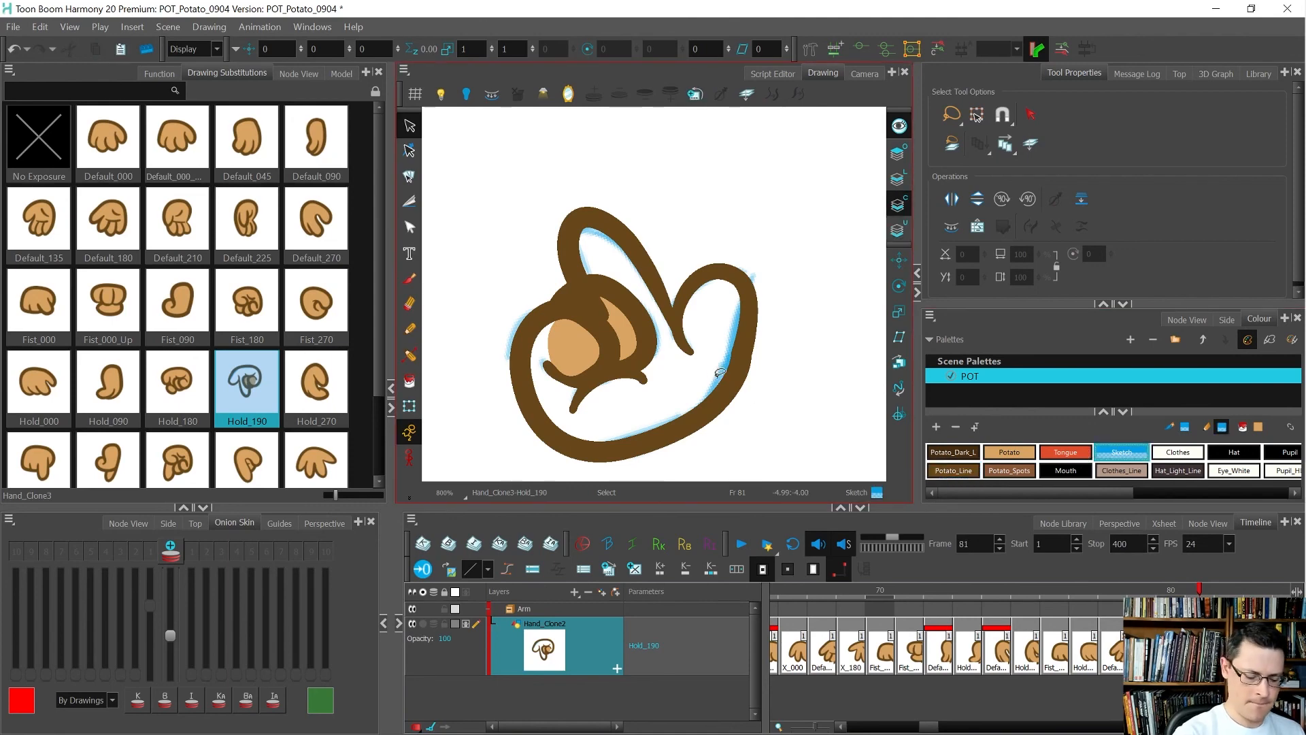
left_click(719, 373)
key("Delete")
Cut away the inner end of the extended finger's line where it overlaps the curled fingers on Line Art.
left_click(898, 179)
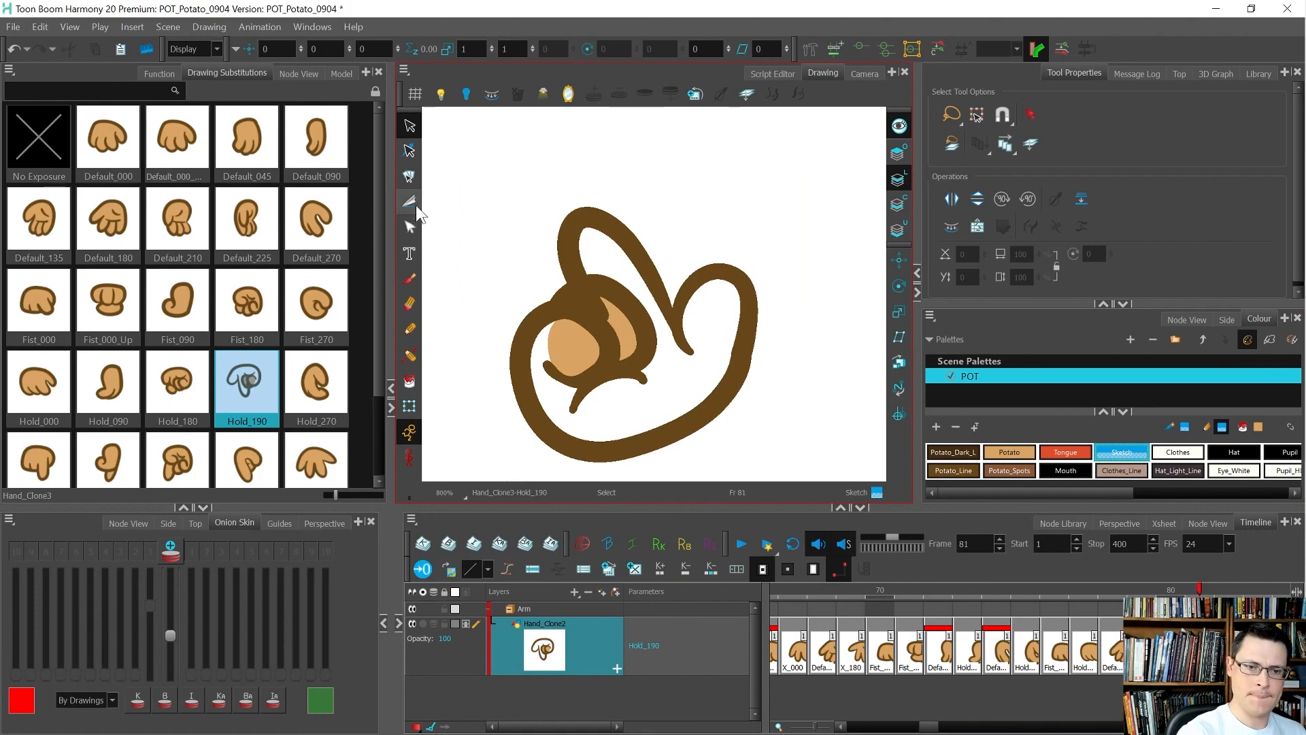
left_click(408, 201)
mouse_move(575, 284)
left_mouse_down()
mouse_move(611, 323)
mouse_move(615, 313)
left_mouse_up()
left_click(647, 385)
key("Delete")
key("Delete")
mouse_move(749, 398)
left_mouse_down()
mouse_move(804, 184)
mouse_move(794, 157)
mouse_move(801, 194)
left_mouse_up()
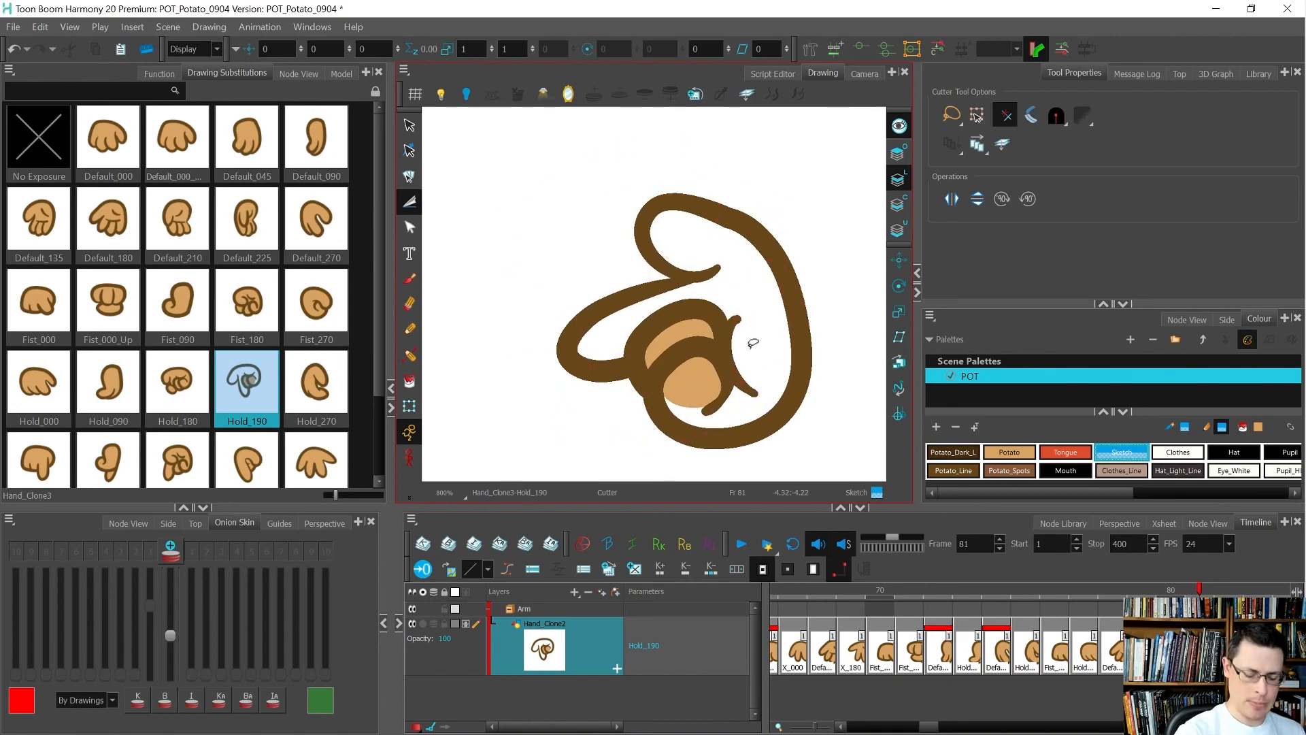
Try to fill the palm of Hold_190 with the Potato colour, and undo the fill.
left_click(409, 381)
left_click(1010, 452)
left_click(753, 411)
left_click(693, 243)
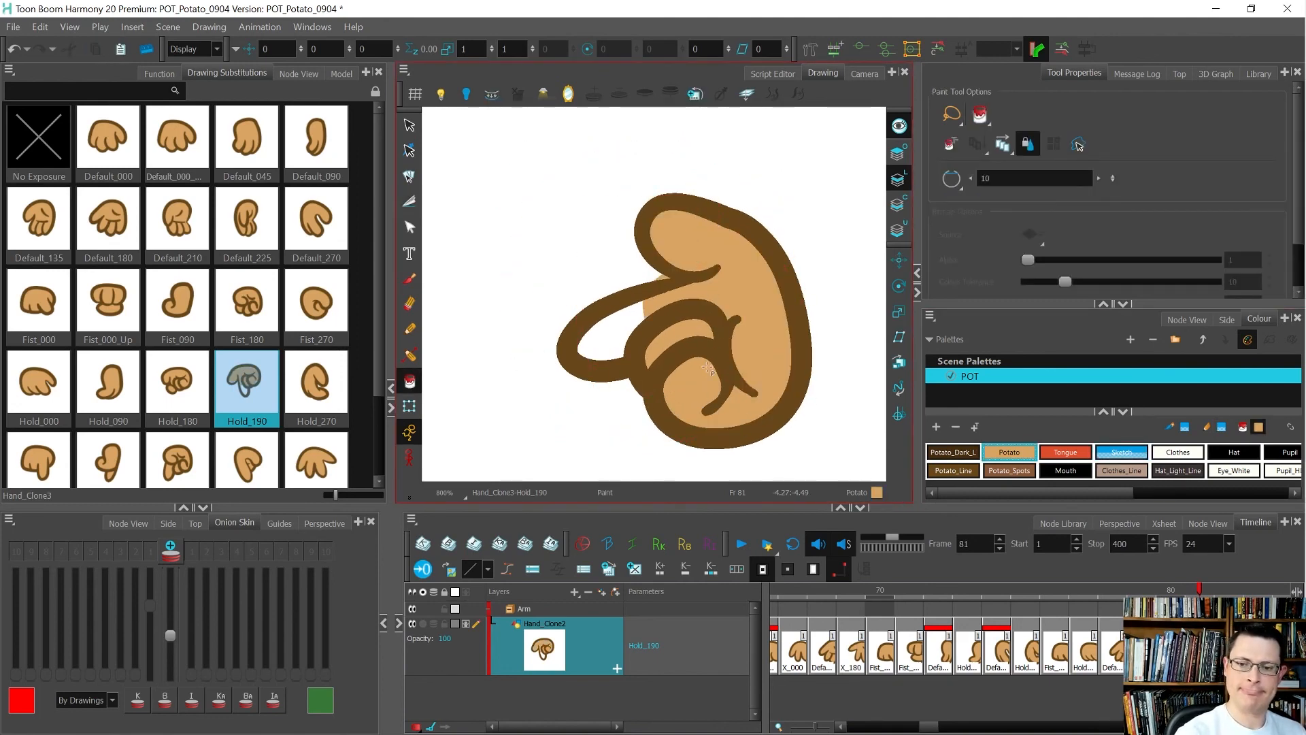
key("ctrl+z")
key("ctrl+z")
Show the strokes, delete the bulging invisible one behind the fingers, and draw a short stroke closing the gap at the finger's base.
key("k")
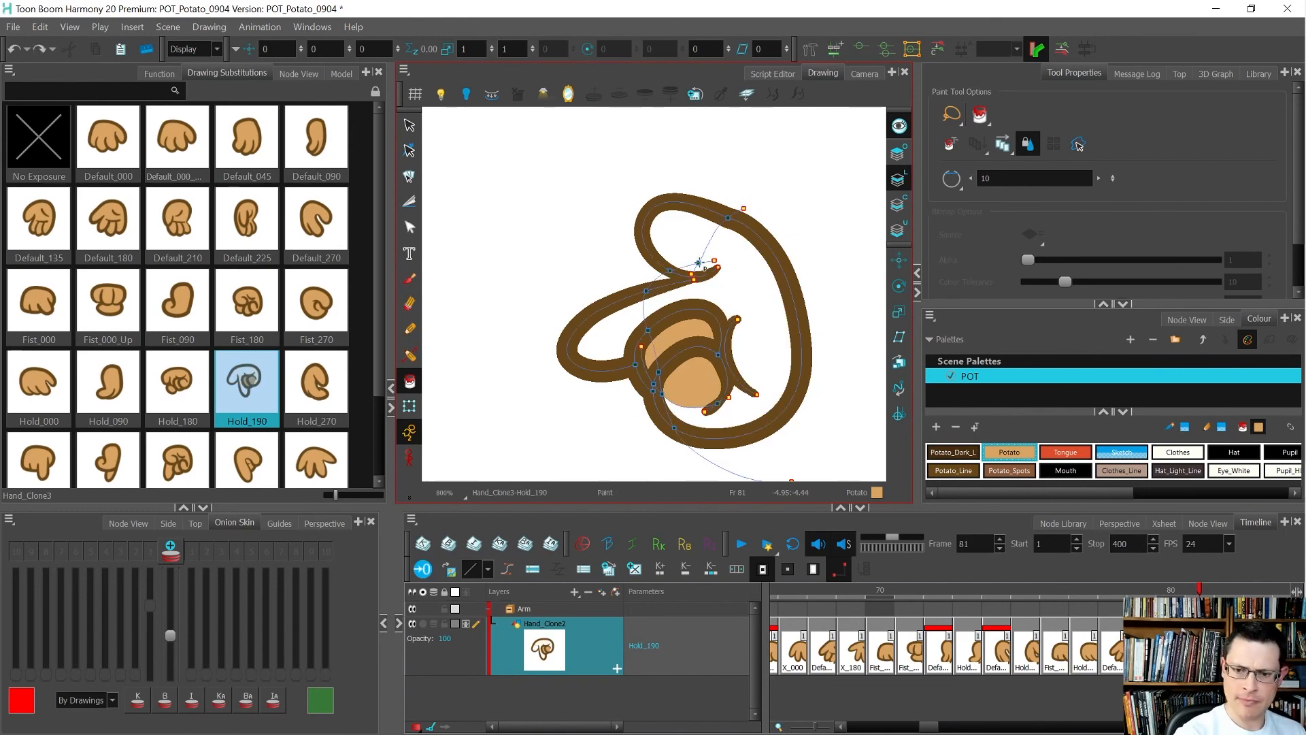
key("alt+s")
left_click(648, 319)
key("Delete")
key("alt+v")
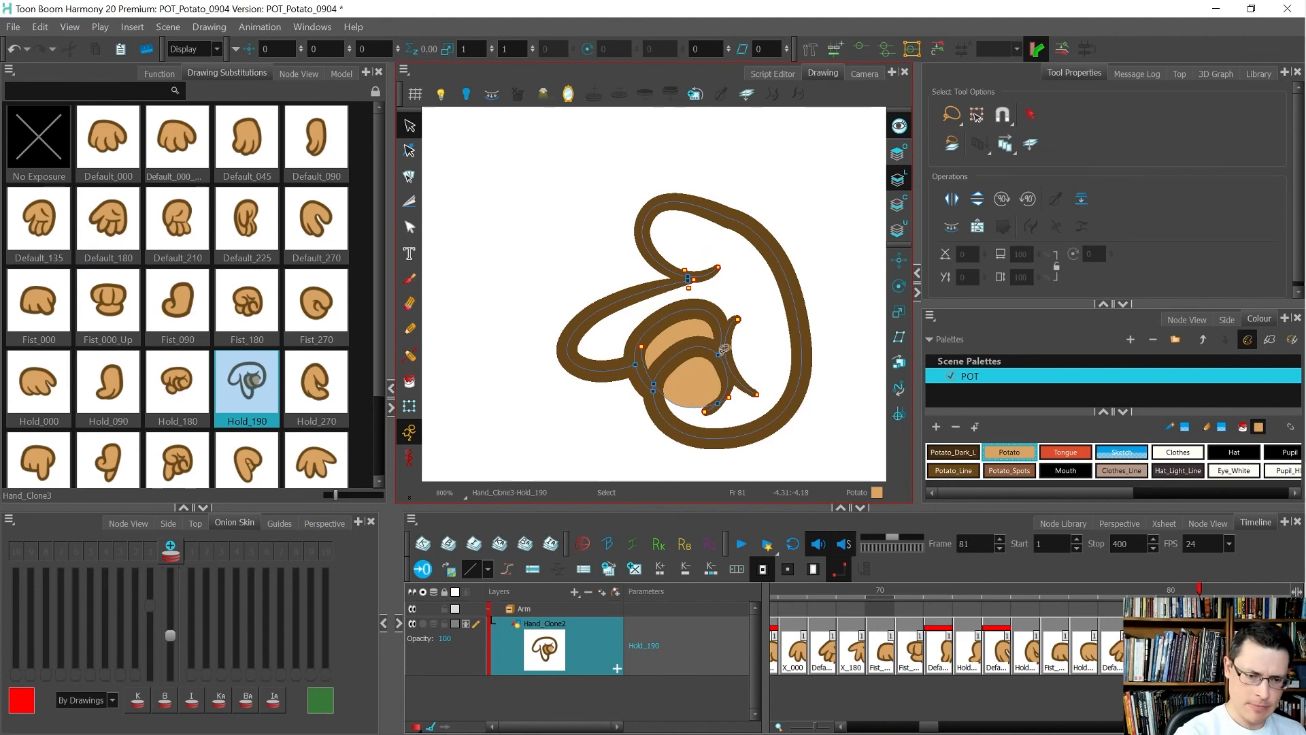
Fill the palm and extended finger of Hold_190 with Potato and select the hand's artwork.
left_click(410, 381)
left_click(724, 301)
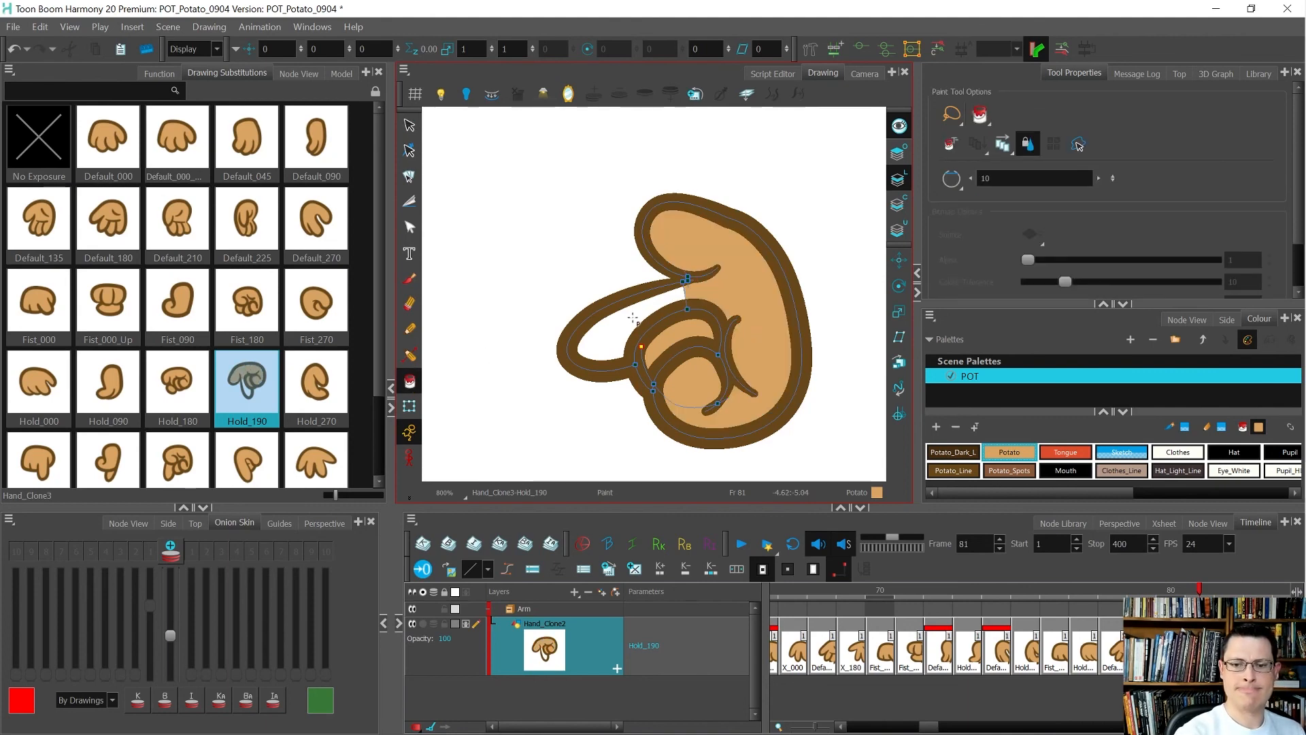
left_click(632, 318)
key("alt+s")
key("ctrl+a")
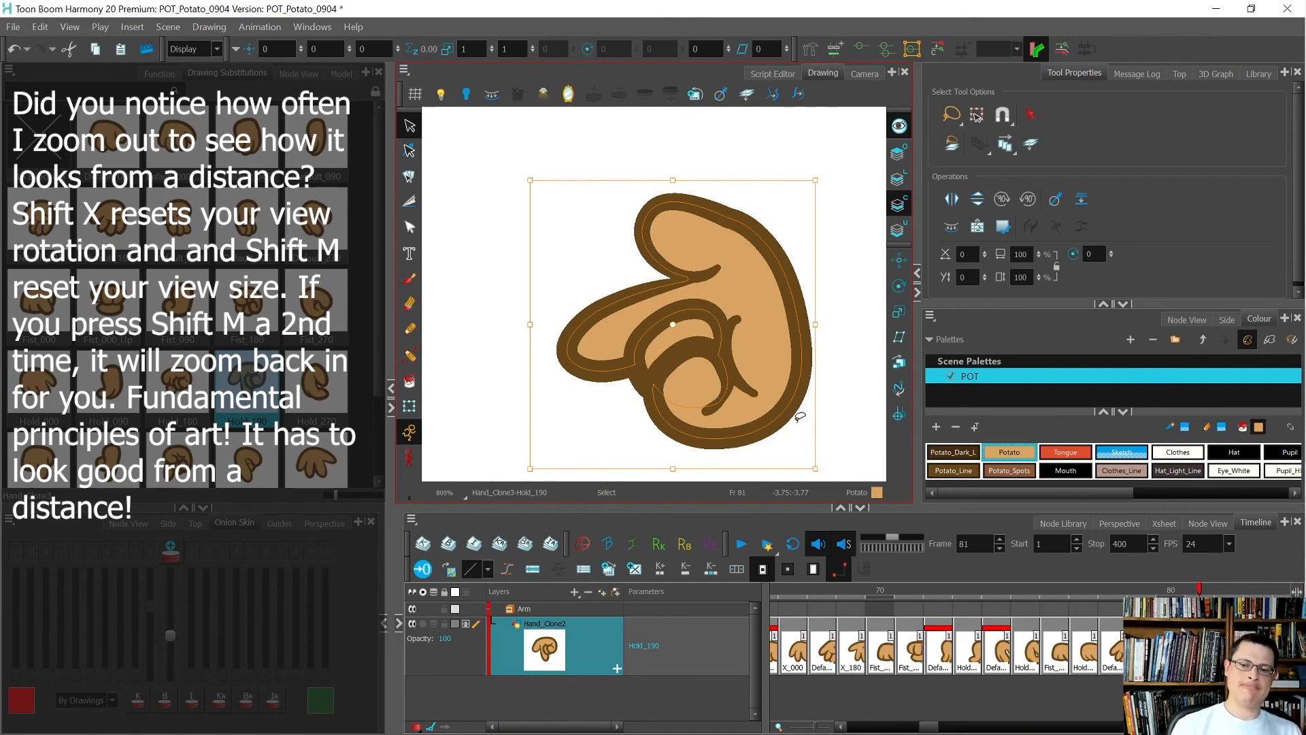
key("shift+m")
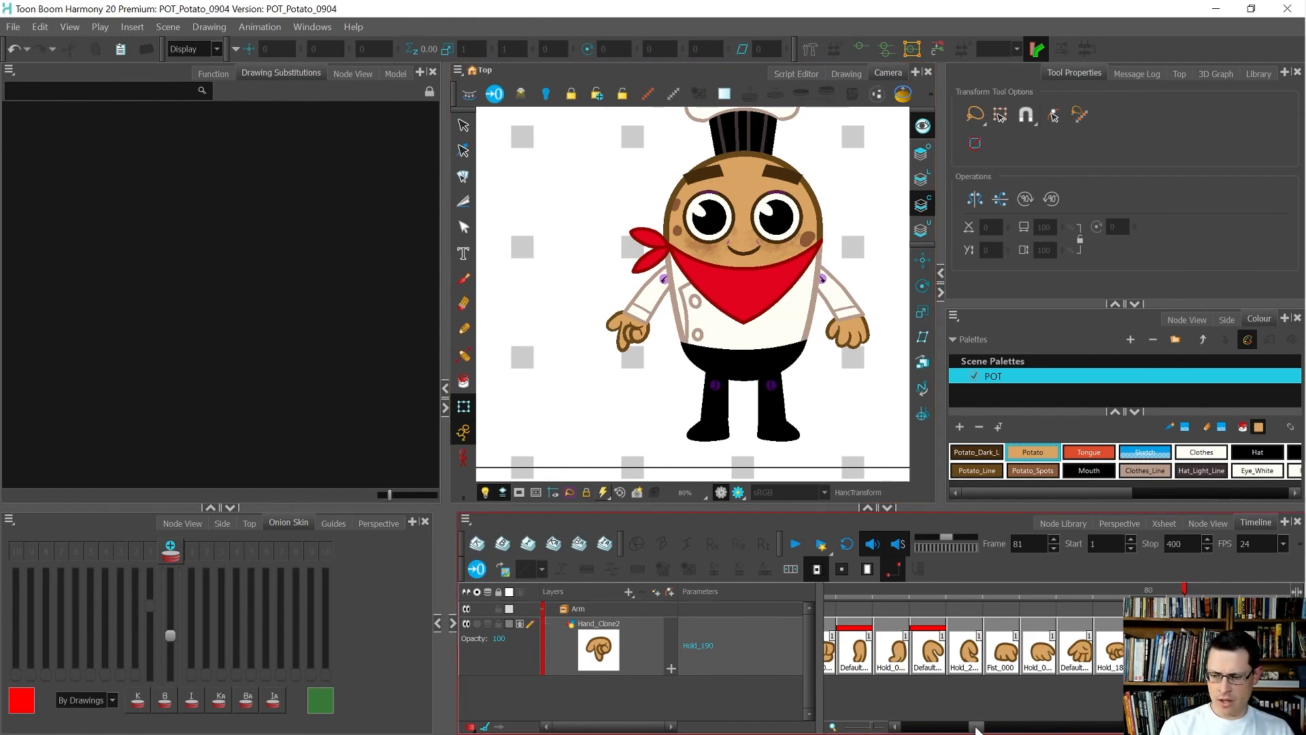
Clear the Hand_Clone2 exposures from frame 51 past Hold_190 and expose Default_000 over that range instead.
left_click_drag(975, 730, 973, 730)
key("1")
key("1")
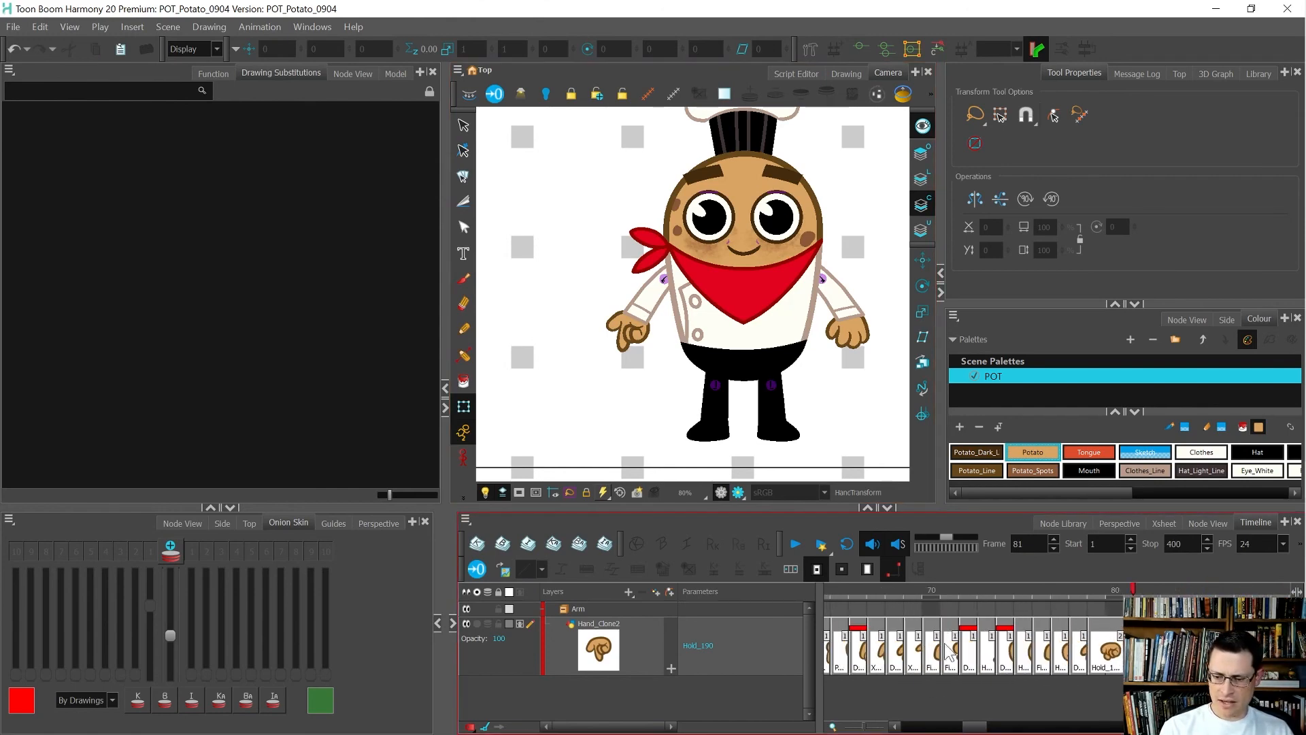
left_click_drag(992, 730, 972, 730)
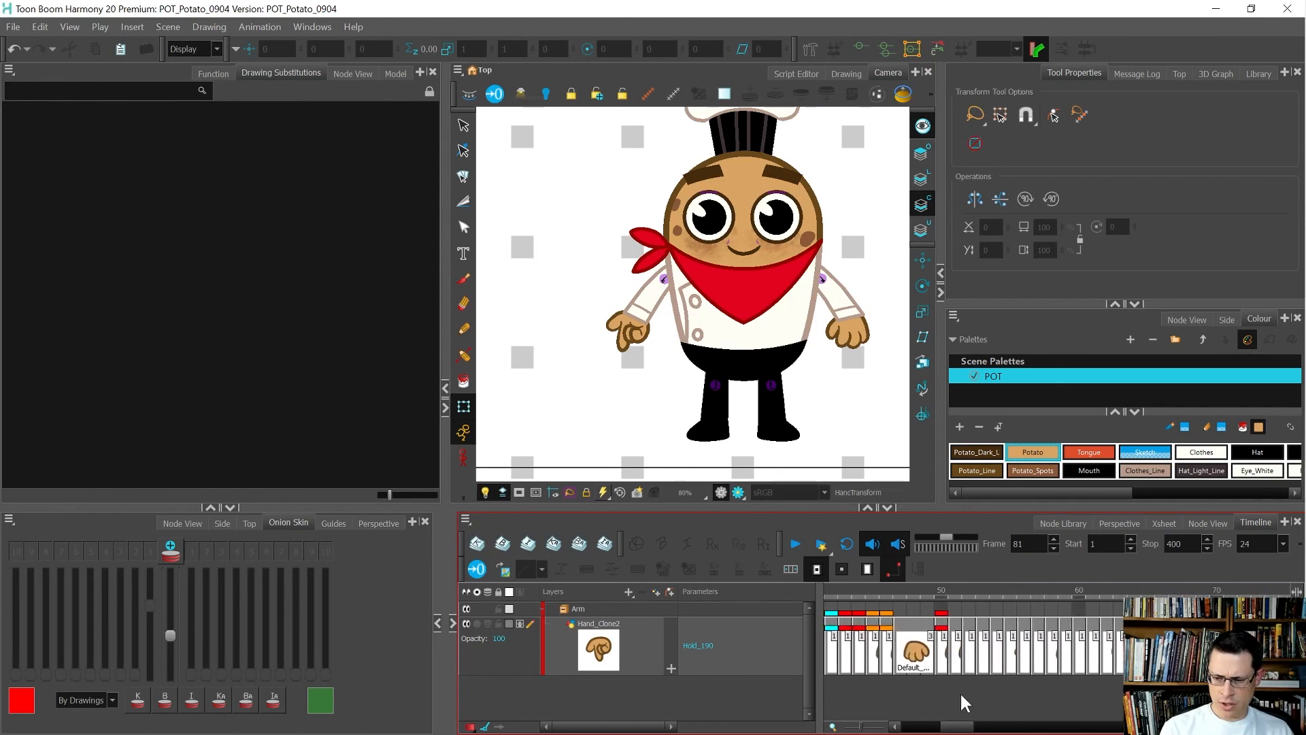
left_click(941, 648)
key("2")
key("2")
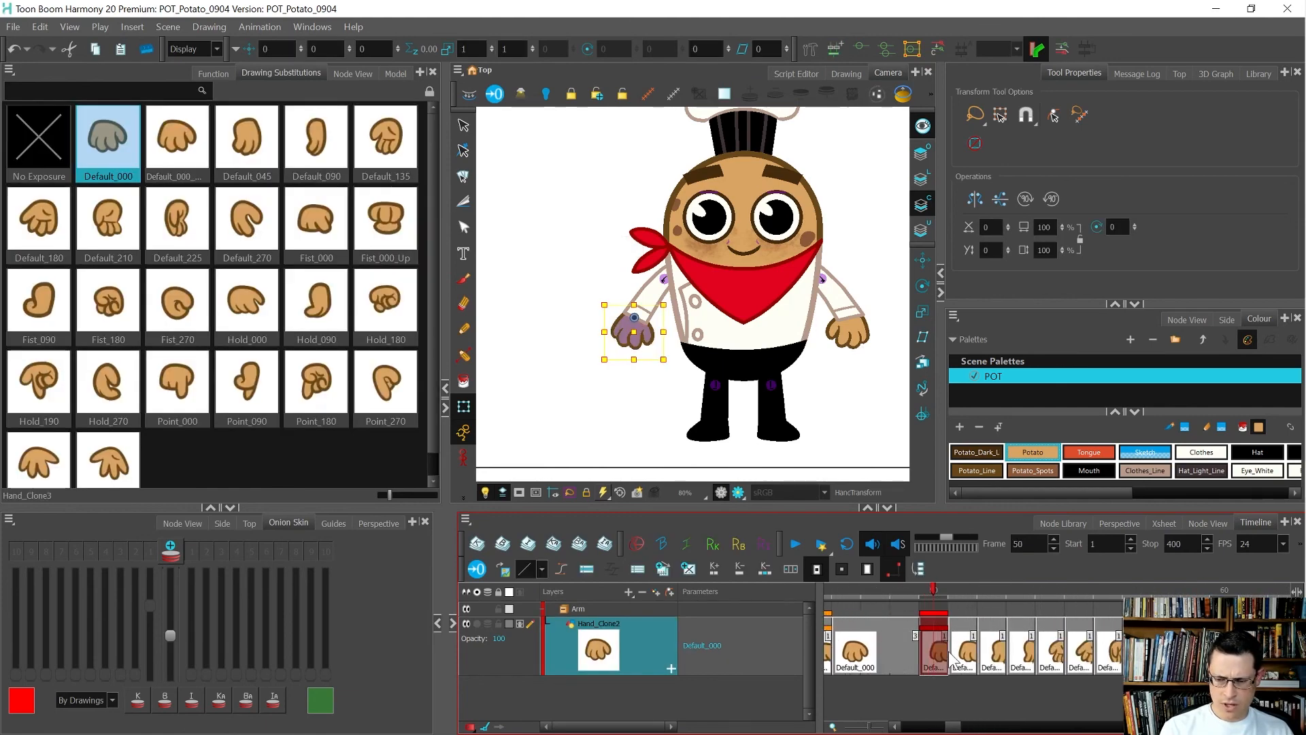
key("2")
left_click(969, 659)
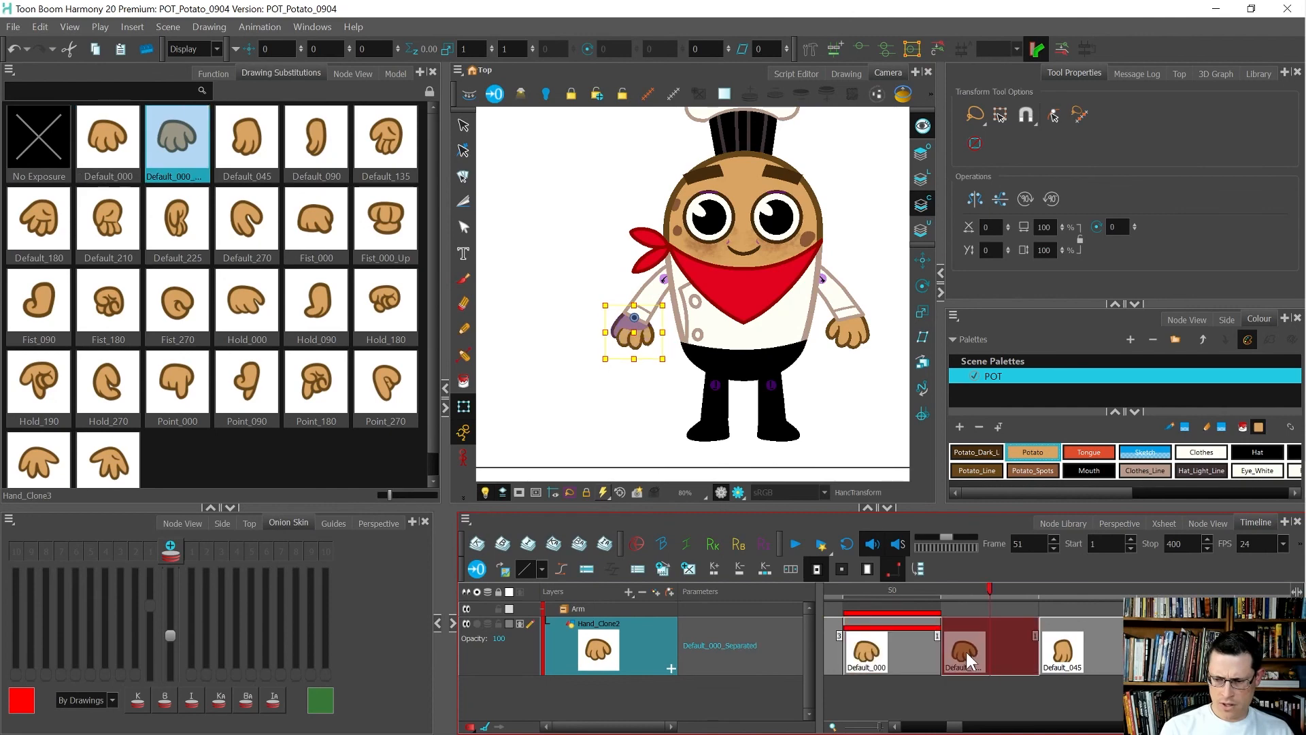
key("1")
key("1")
key("1")
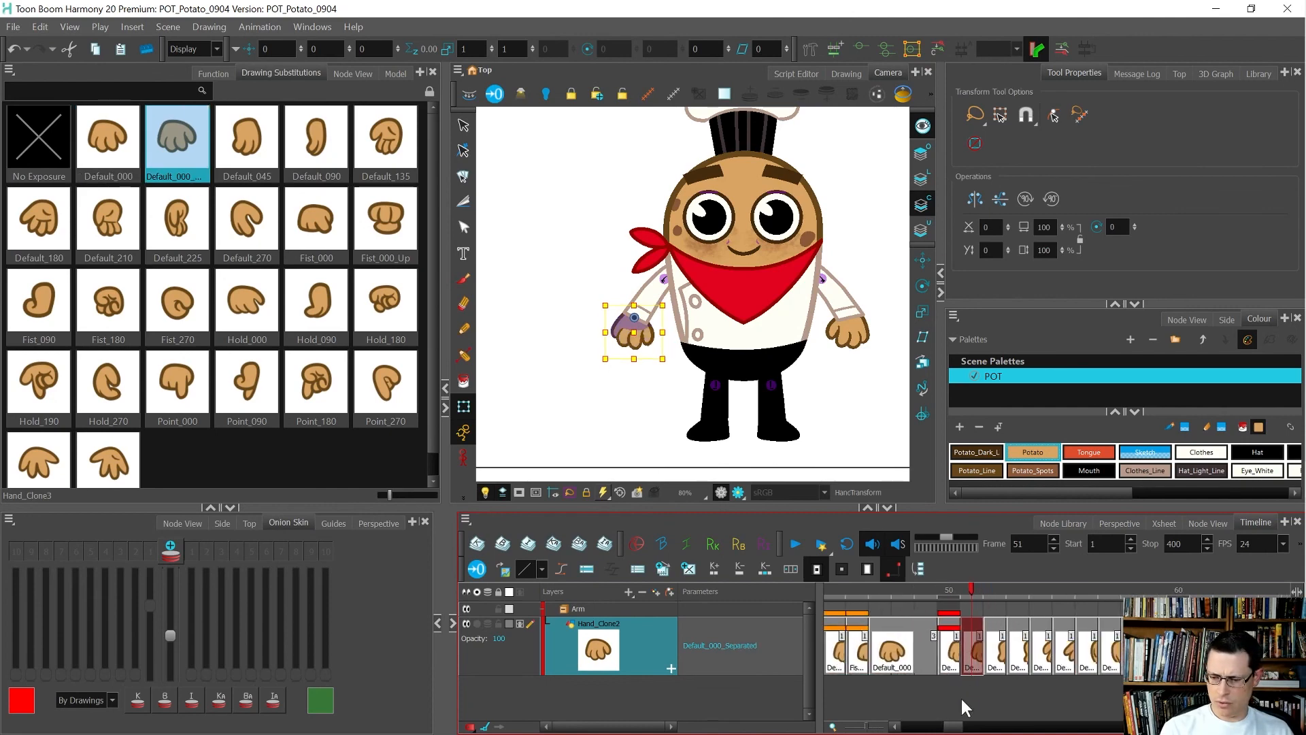
left_click(960, 726)
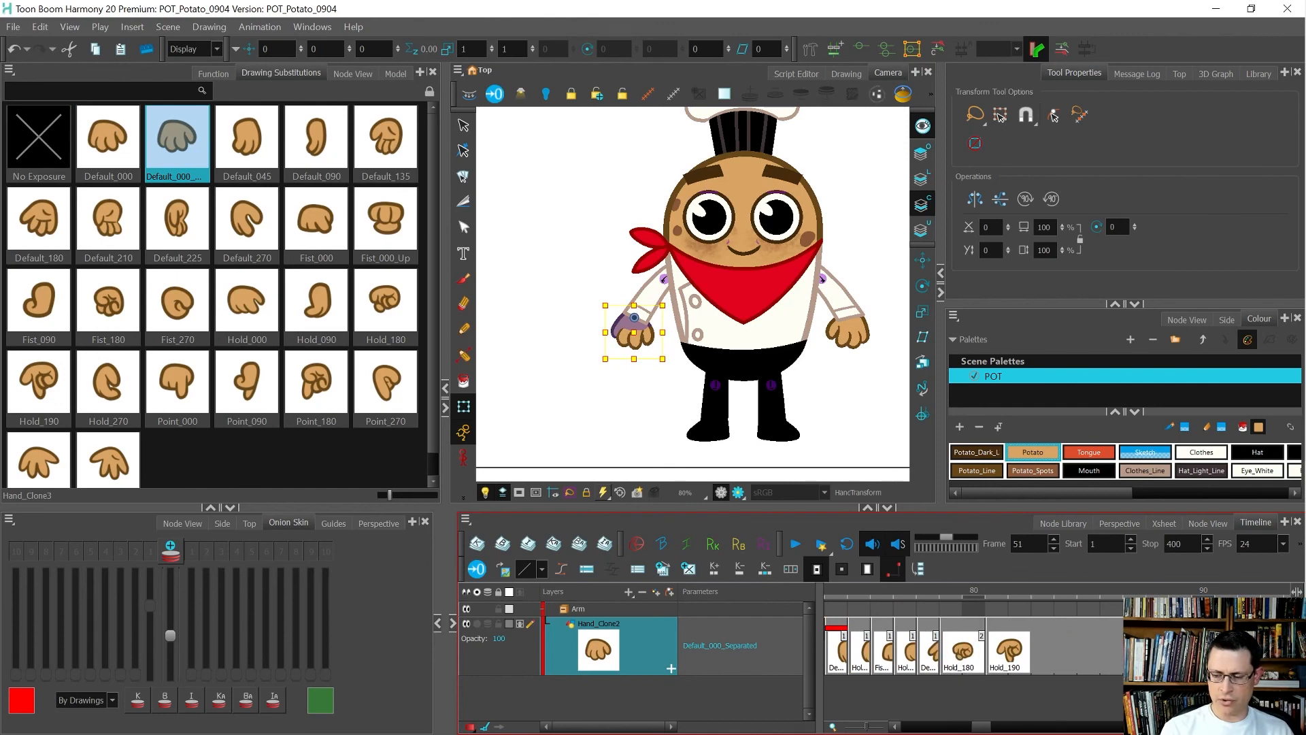
left_click(1156, 646, "shift")
key("Delete")
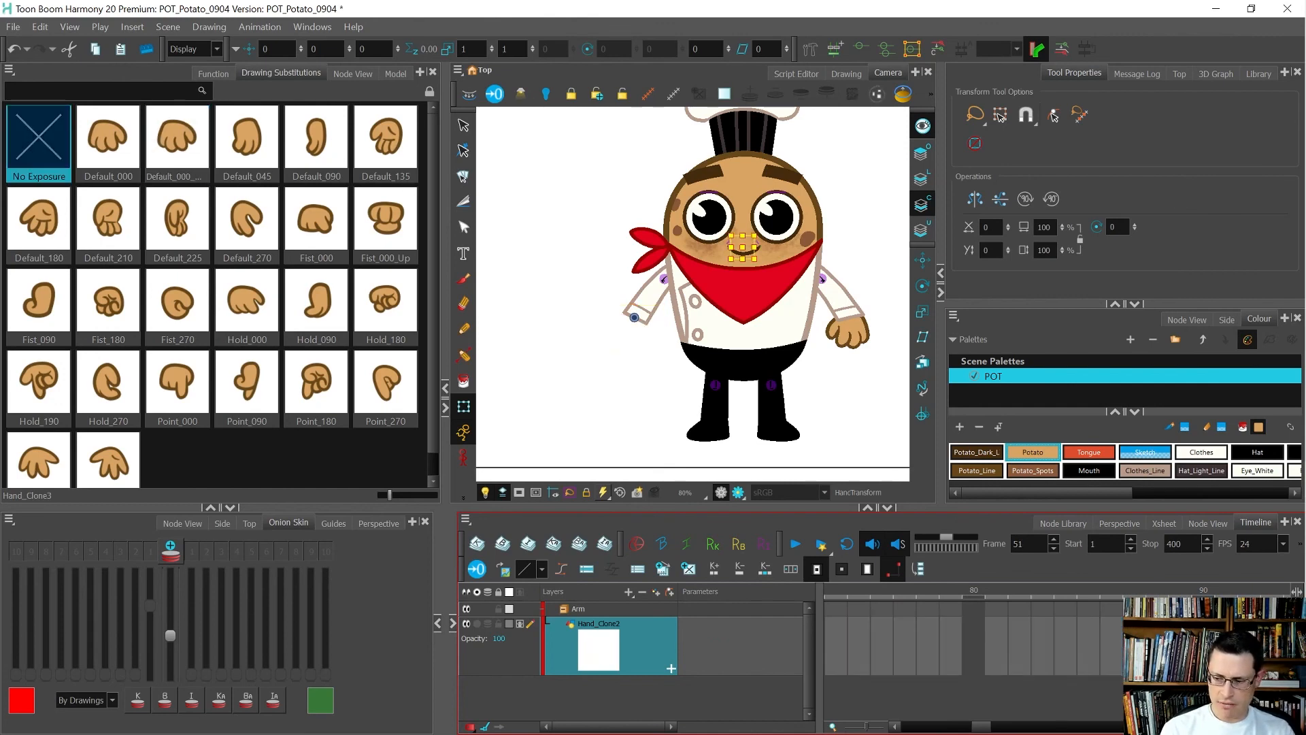
left_click(108, 140)
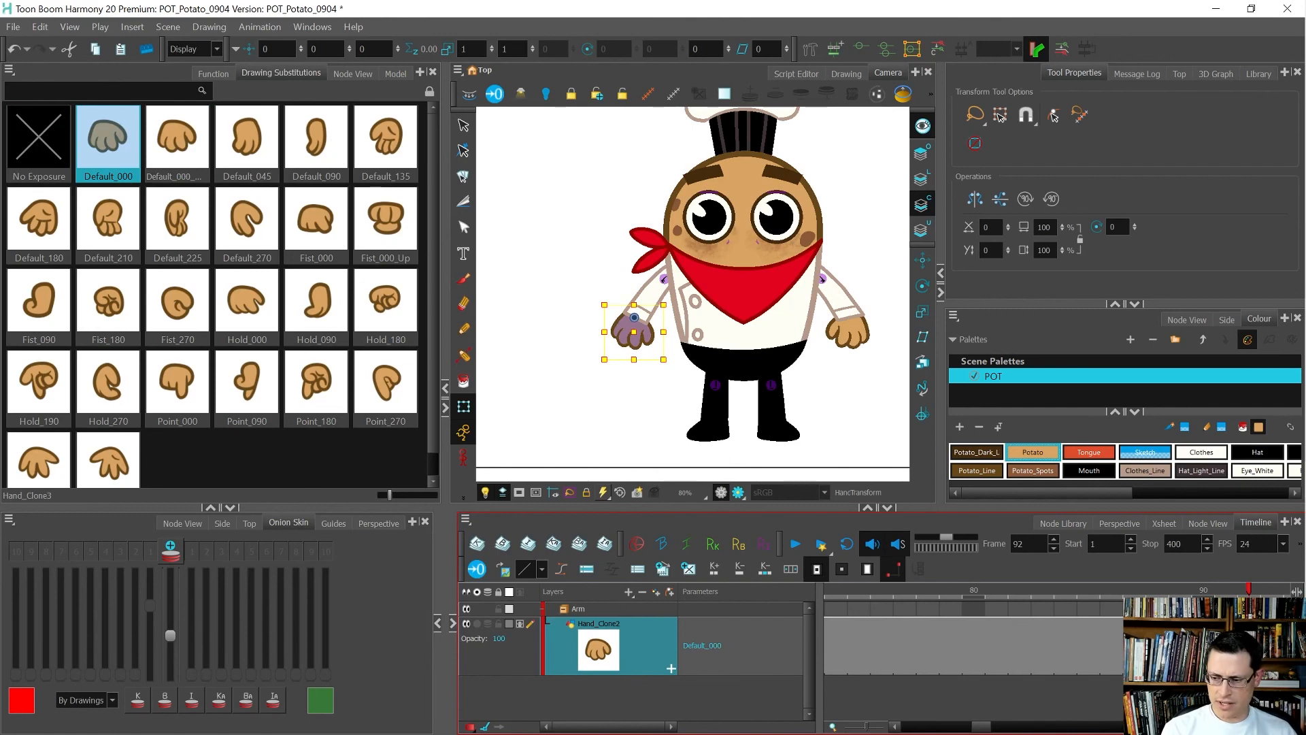
scroll(1096, 694, "down", 3)
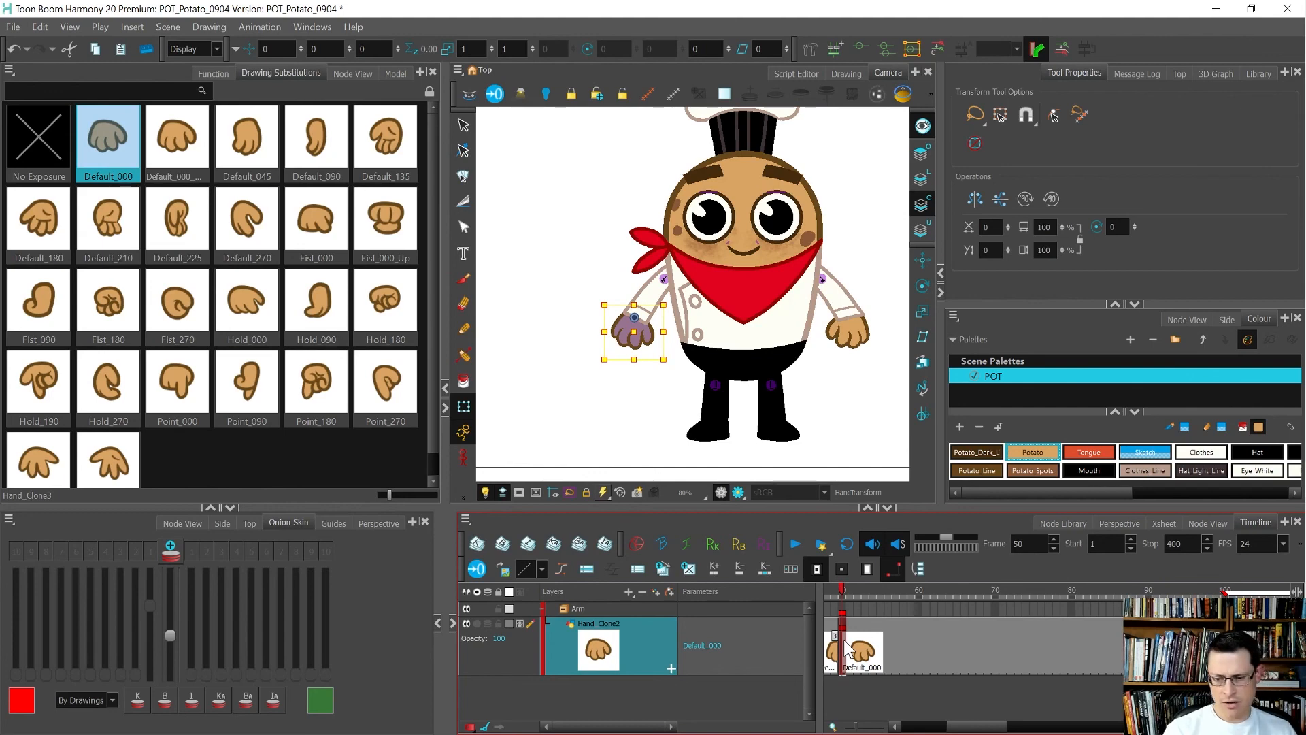
Expose the hand substitutions in list order on consecutive frames, from Default_000_Separated at frame 51 through X_180.
left_click(847, 650)
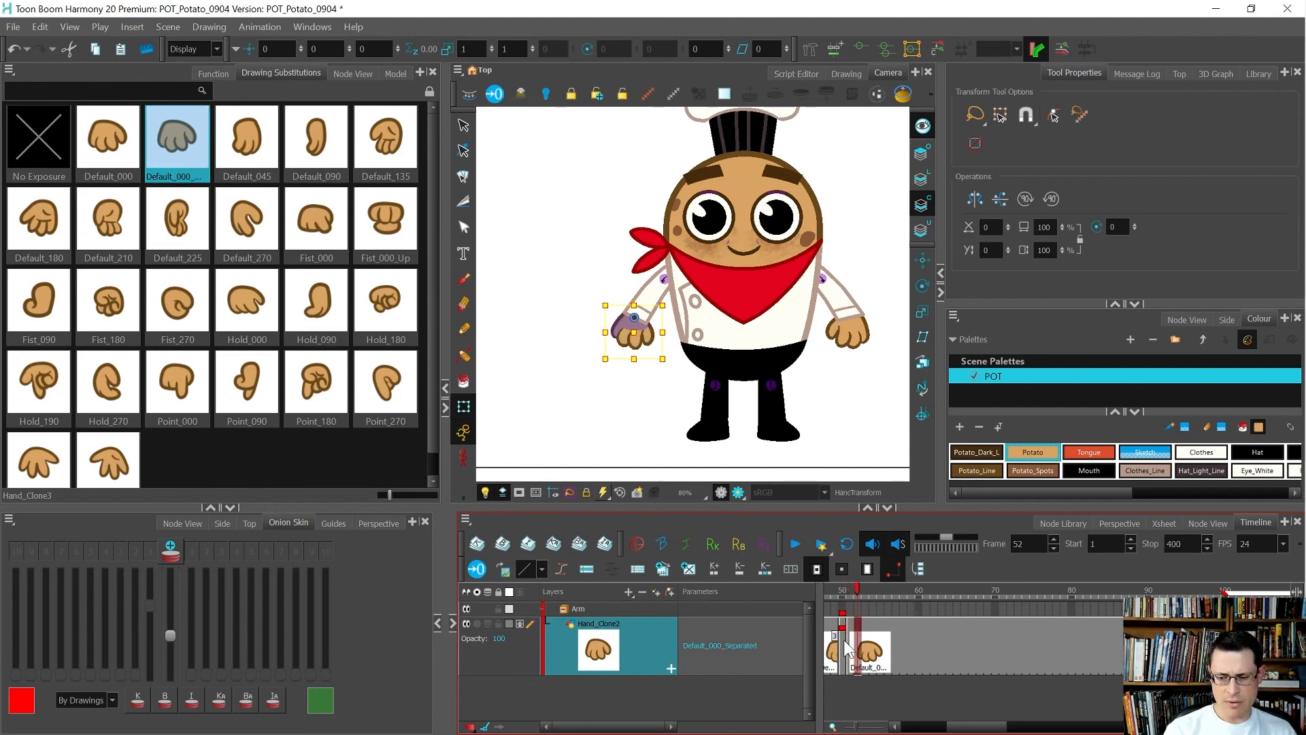
key("equal")
key("period")
key("equal")
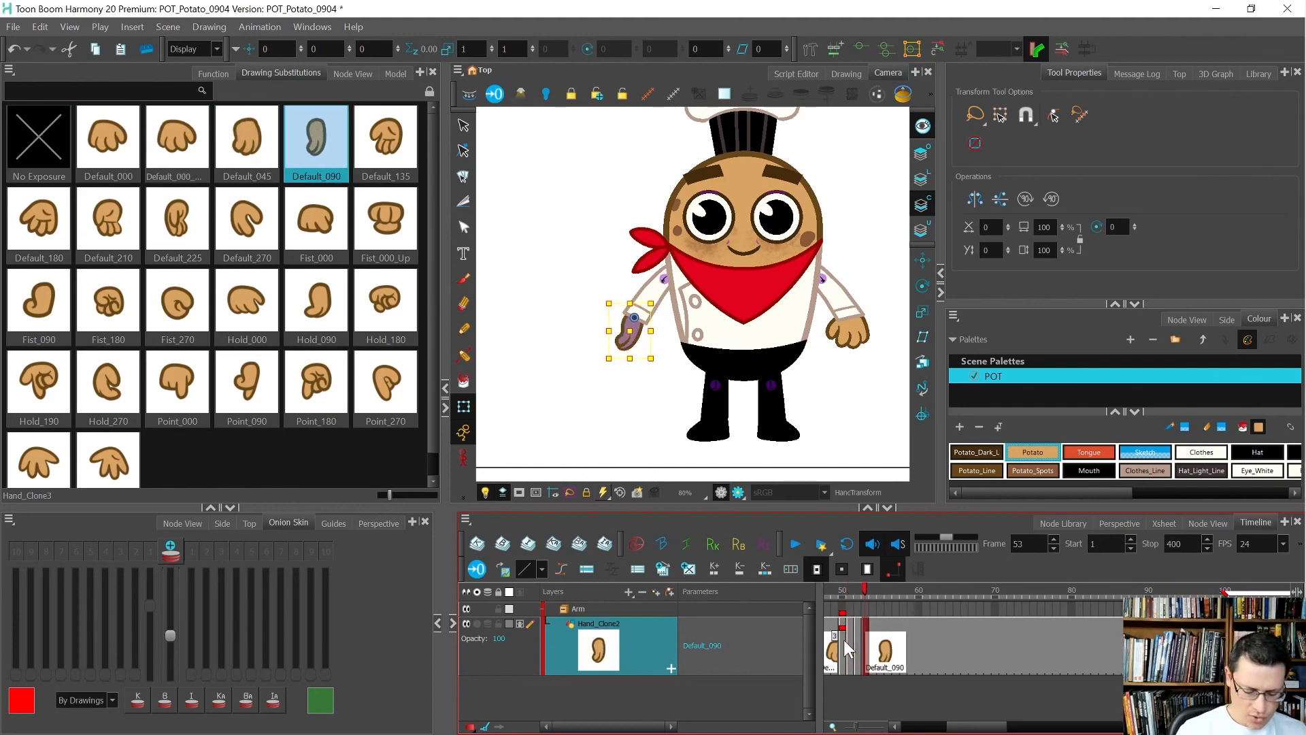
key("period")
key("equal")
key("period")
key("equal")
key("period")
key("equal")
key("period")
key("equal")
key("period")
key("equal")
key("period")
key("equal")
key("period")
key("period")
key("equal")
key("period")
key("equal")
key("period")
key("period")
key("equal")
key("period")
key("equal")
key("period")
key("period")
key("equal")
key("period")
key("equal")
key("period")
key("equal")
key("period")
key("equal")
key("period")
key("equal")
key("period")
key("equal")
key("period")
key("equal")
key("period")
key("equal")
key("period")
key("equal")
key("period")
key("period")
Step back through the exposed hand substitutions to Default_000 at frame 50 to check their sequence.
key("comma")
key("comma")
key("comma")
key("comma")
key("comma")
key("comma")
key("comma")
key("comma")
key("comma")
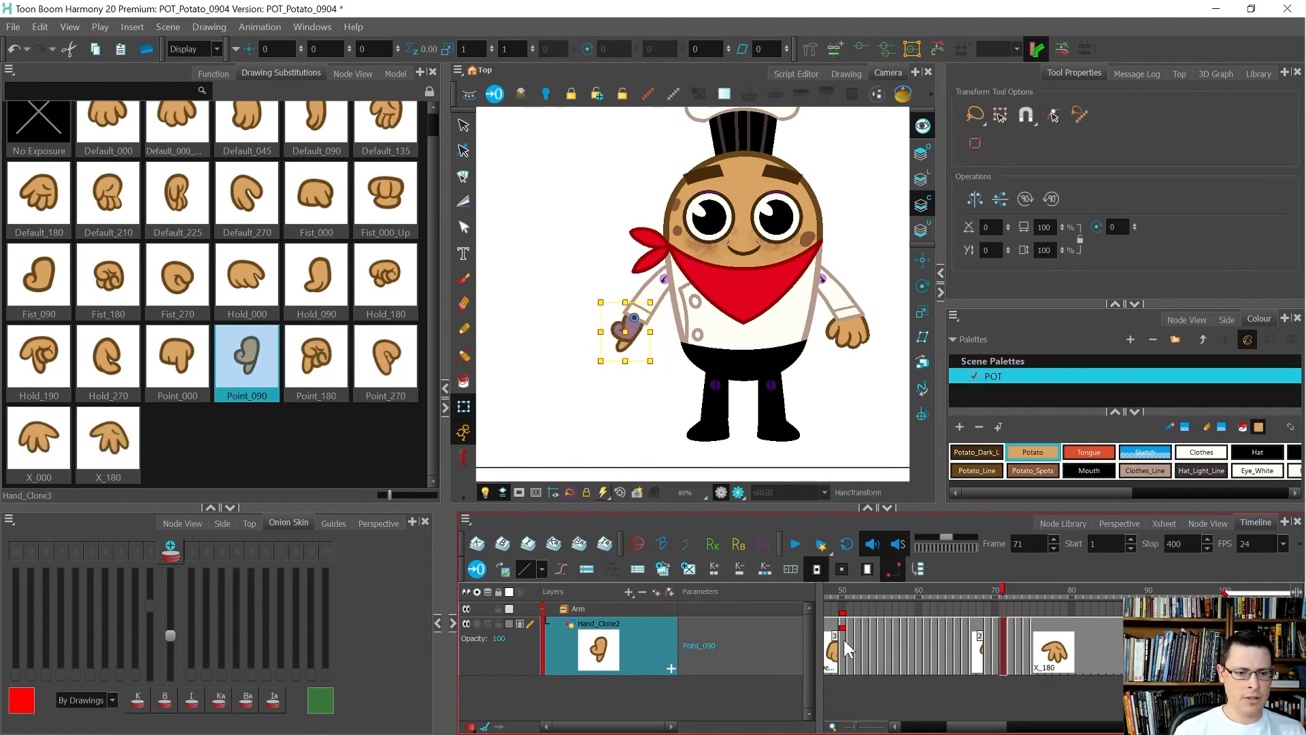
key("comma")
key("comma")
key("comma")
key("comma")
key("comma")
key("comma")
key("comma")
key("comma")
key("comma")
key("comma")
key("comma")
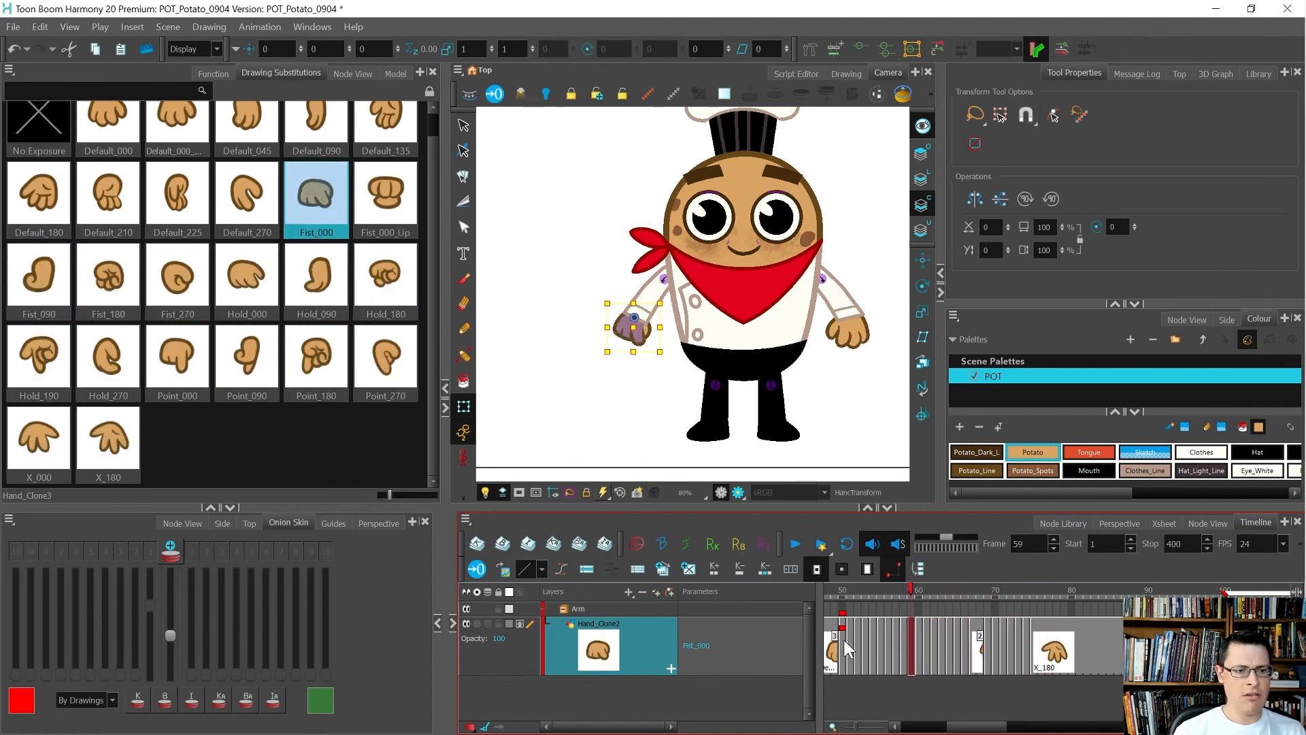
key("comma")
key("comma")
key("comma")
key("comma")
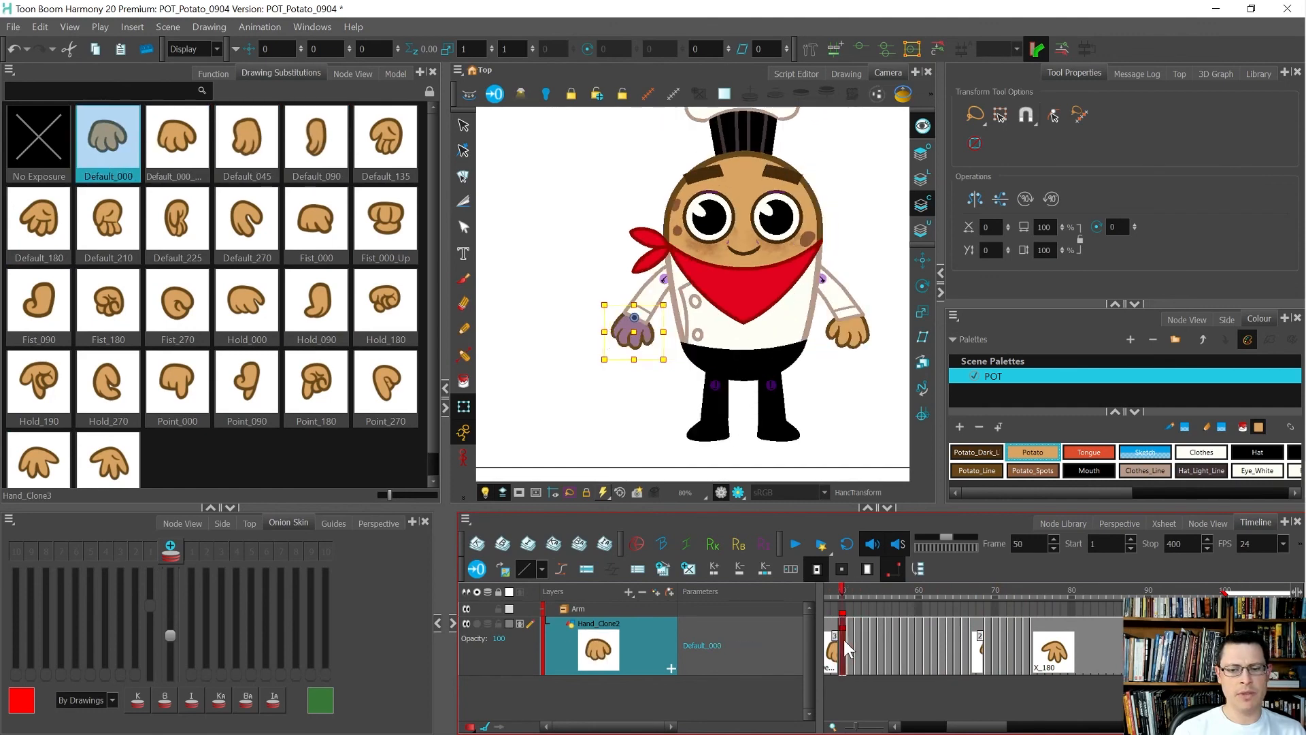
Step forward from frame 50 to X_180, examining each hand pose on the character's arm.
key("period")
key("period")
key("period")
key("period")
key("period")
key("period")
key("period")
key("period")
key("period")
key("period")
key("period")
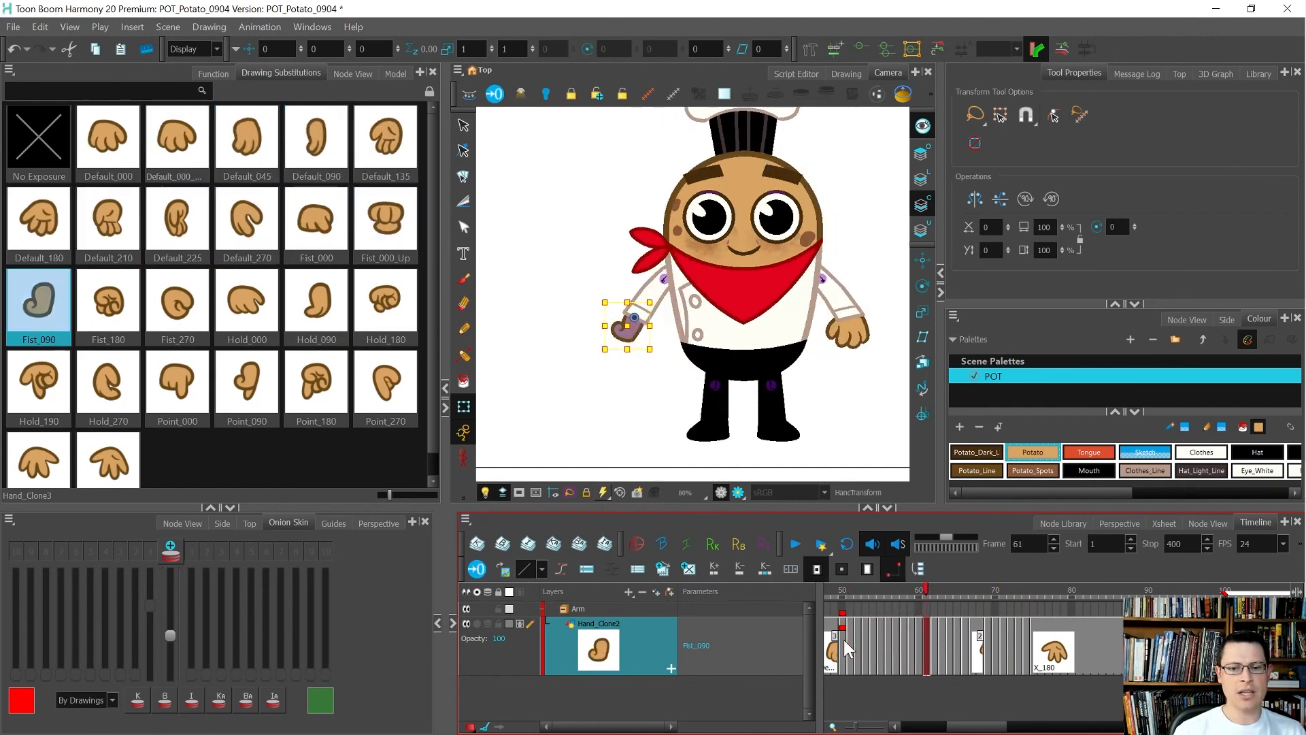
key("period")
key("period")
key("period")
key("period")
key("period")
key("period")
key("period")
key("period")
key("period")
key("period")
key("period")
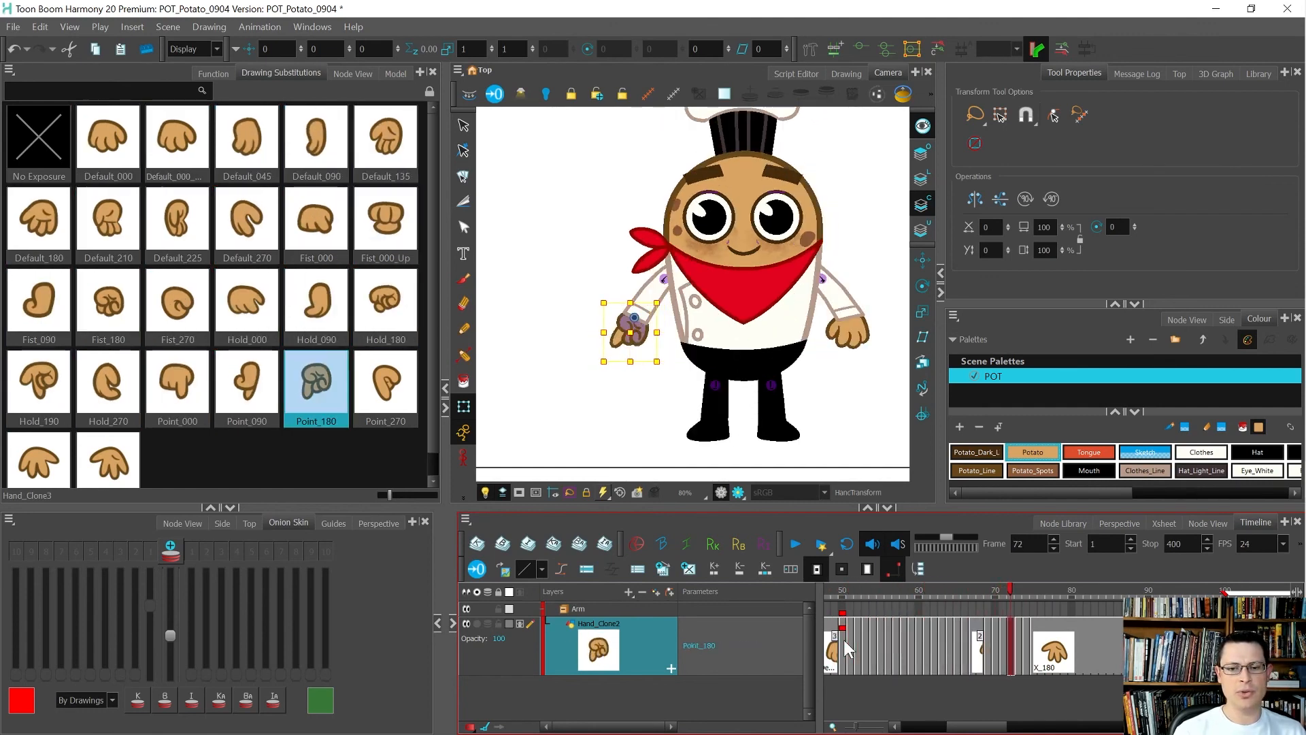
key("period")
key("period")
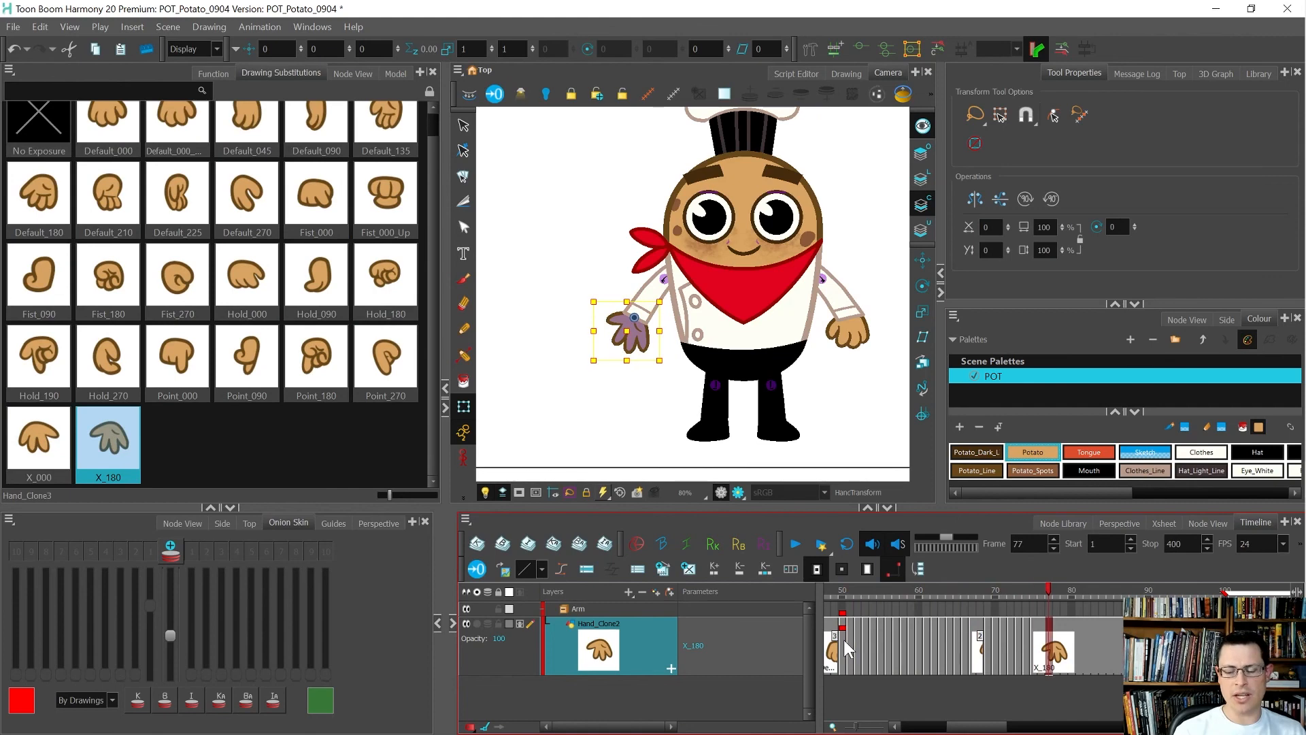
Move the exposures from frame 69 through X_180 one frame earlier so Hold_270 is held for a single frame.
left_click(990, 659)
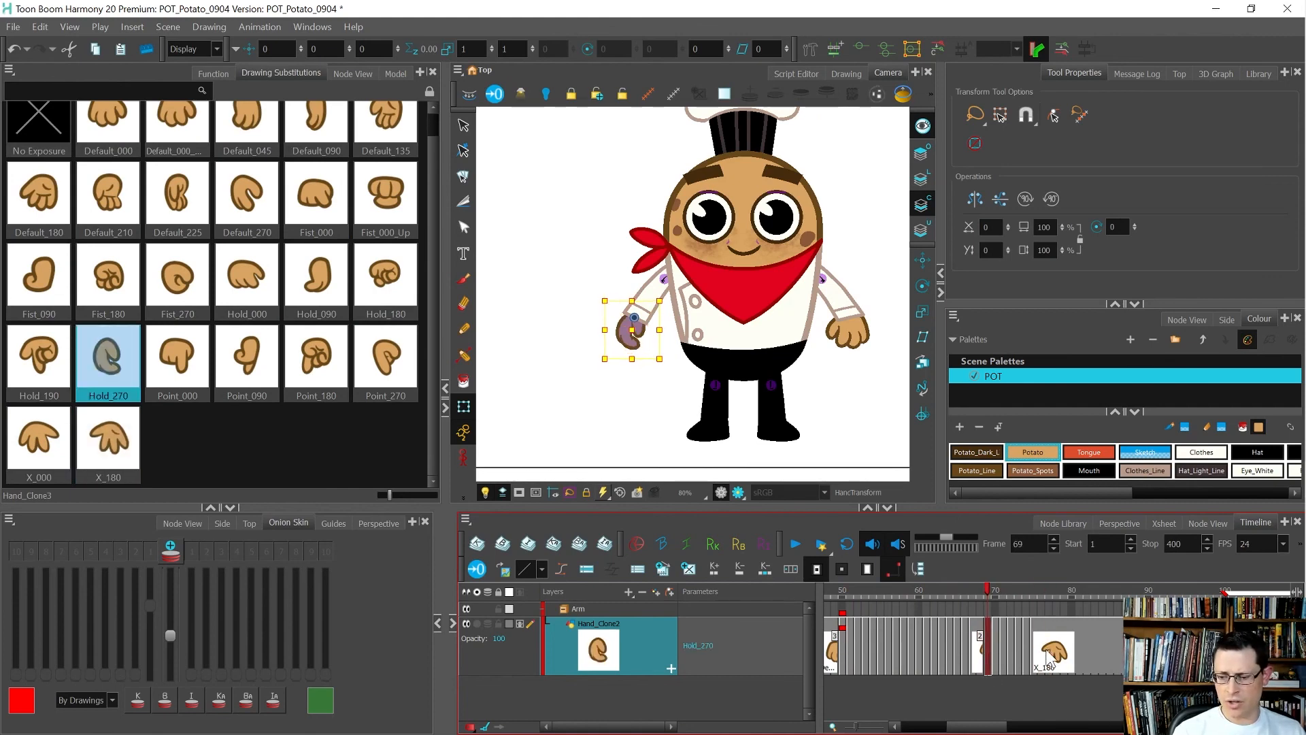
left_click(1040, 652, "shift")
key("2")
key("2")
left_click_drag(992, 657, 986, 657)
Go to the Hold_190 exposure at frame 67, clear the layer selection and save the scene.
left_click(960, 659)
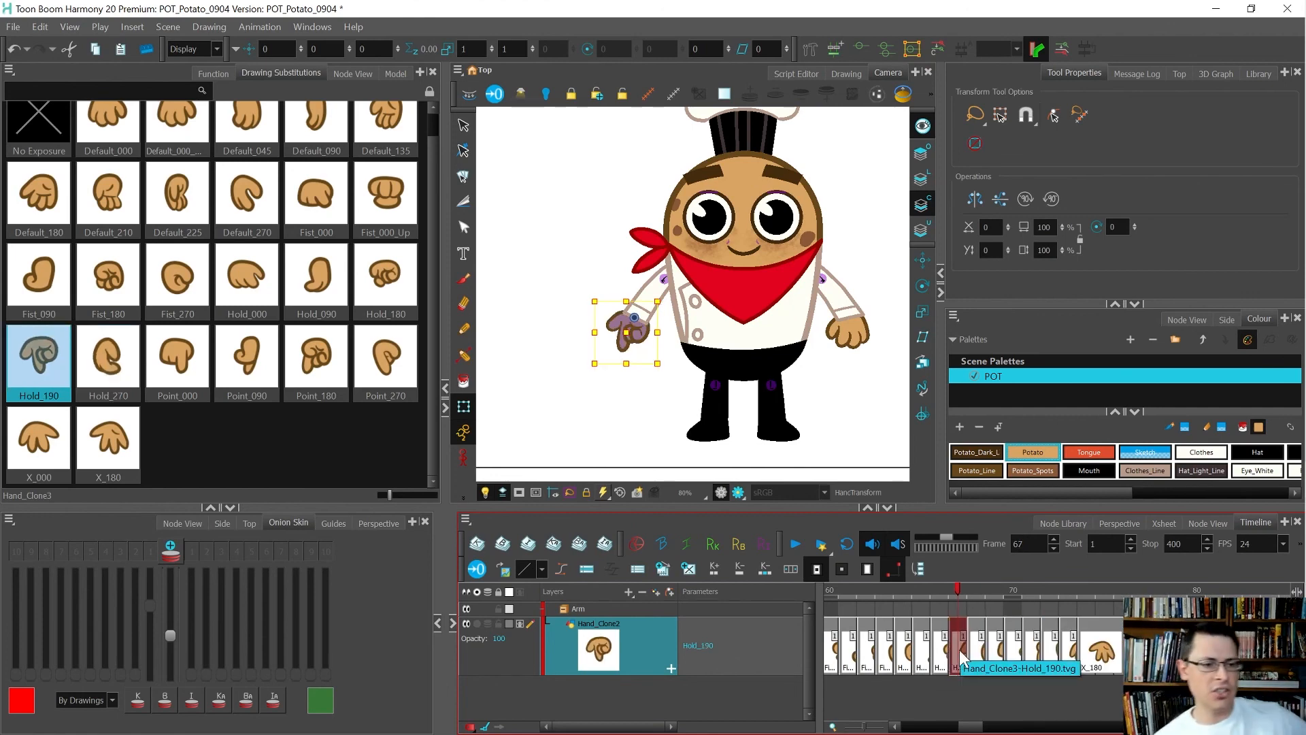
left_click(558, 248)
key("ctrl+s")
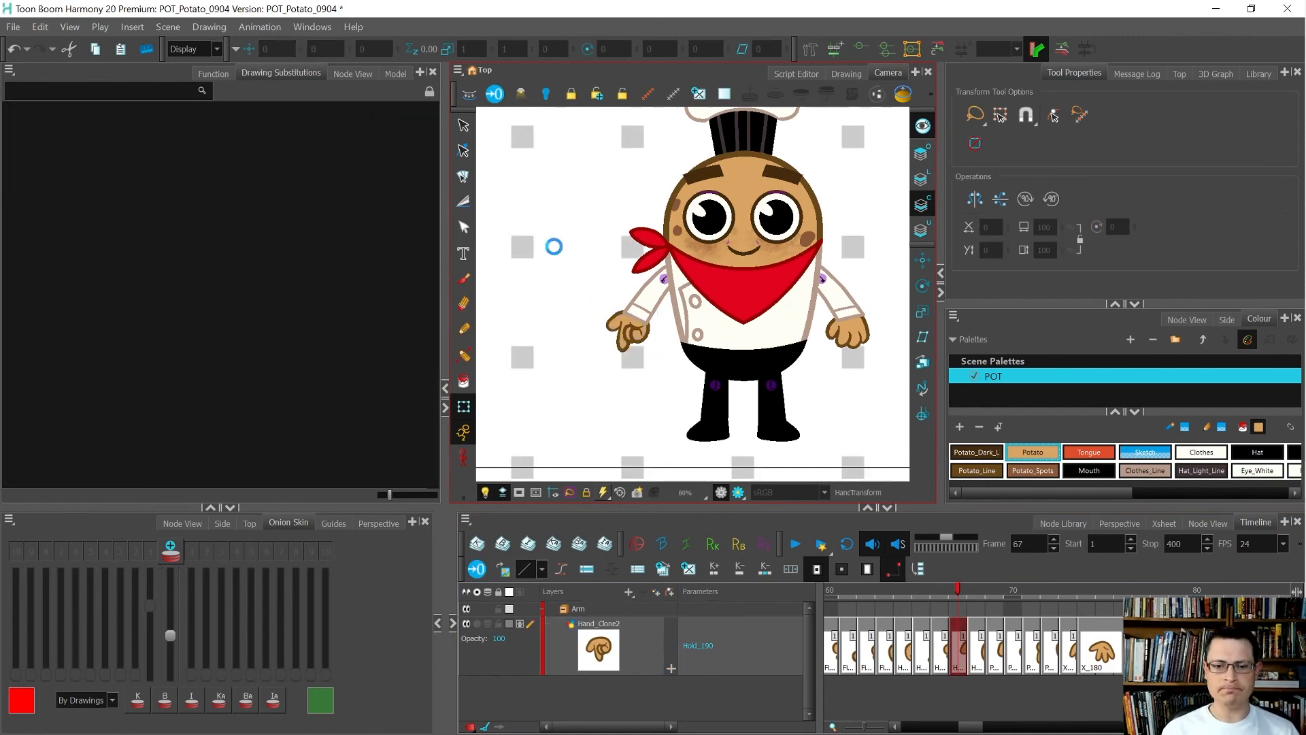